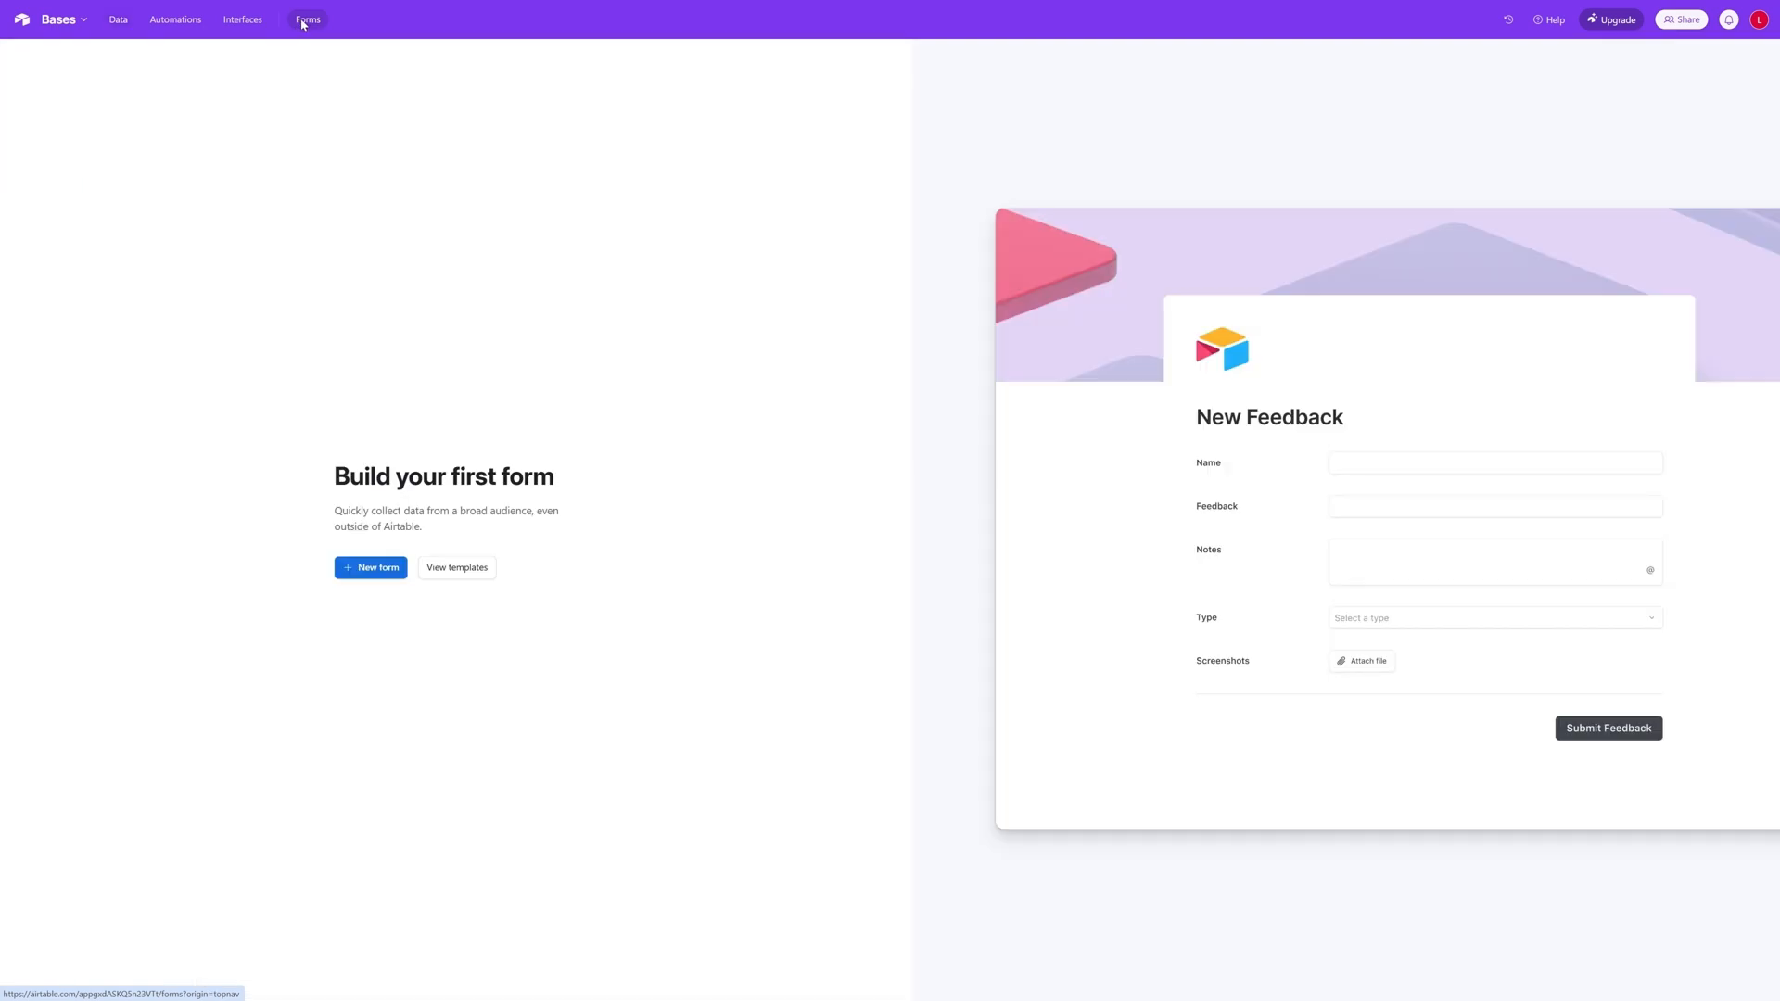
- Create a form named New Person that sends its responses to the Person table
click(372, 578)
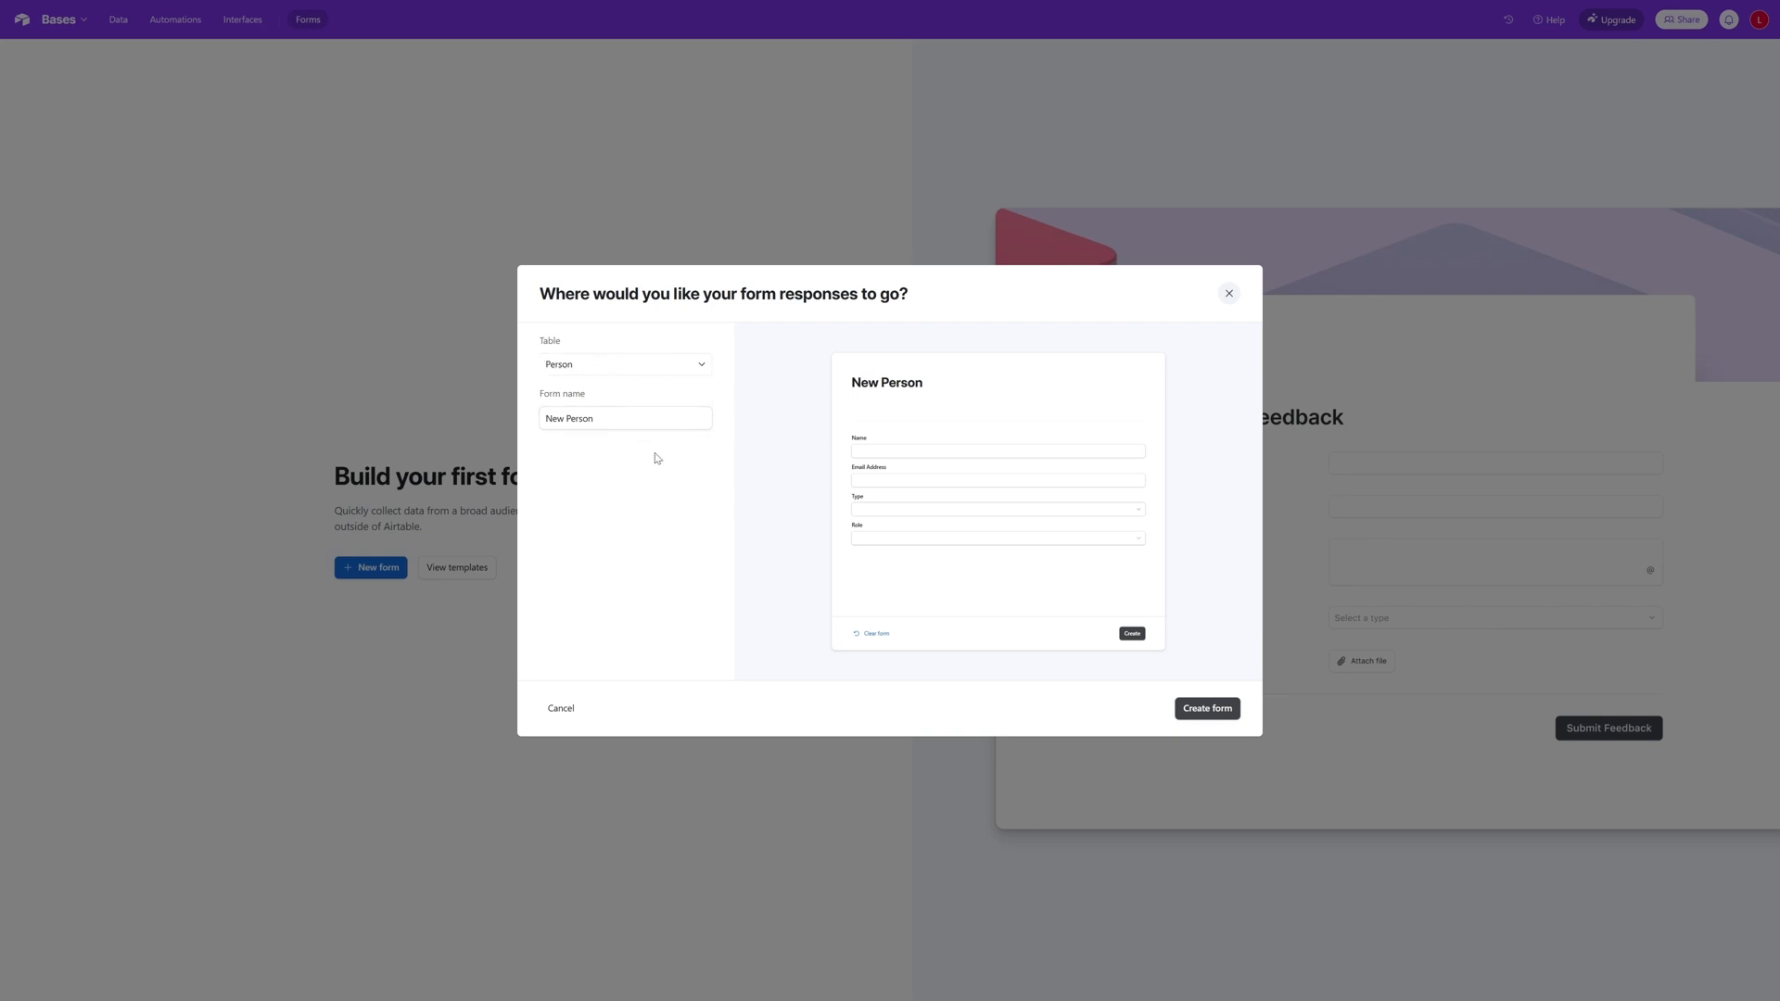
click(1206, 709)
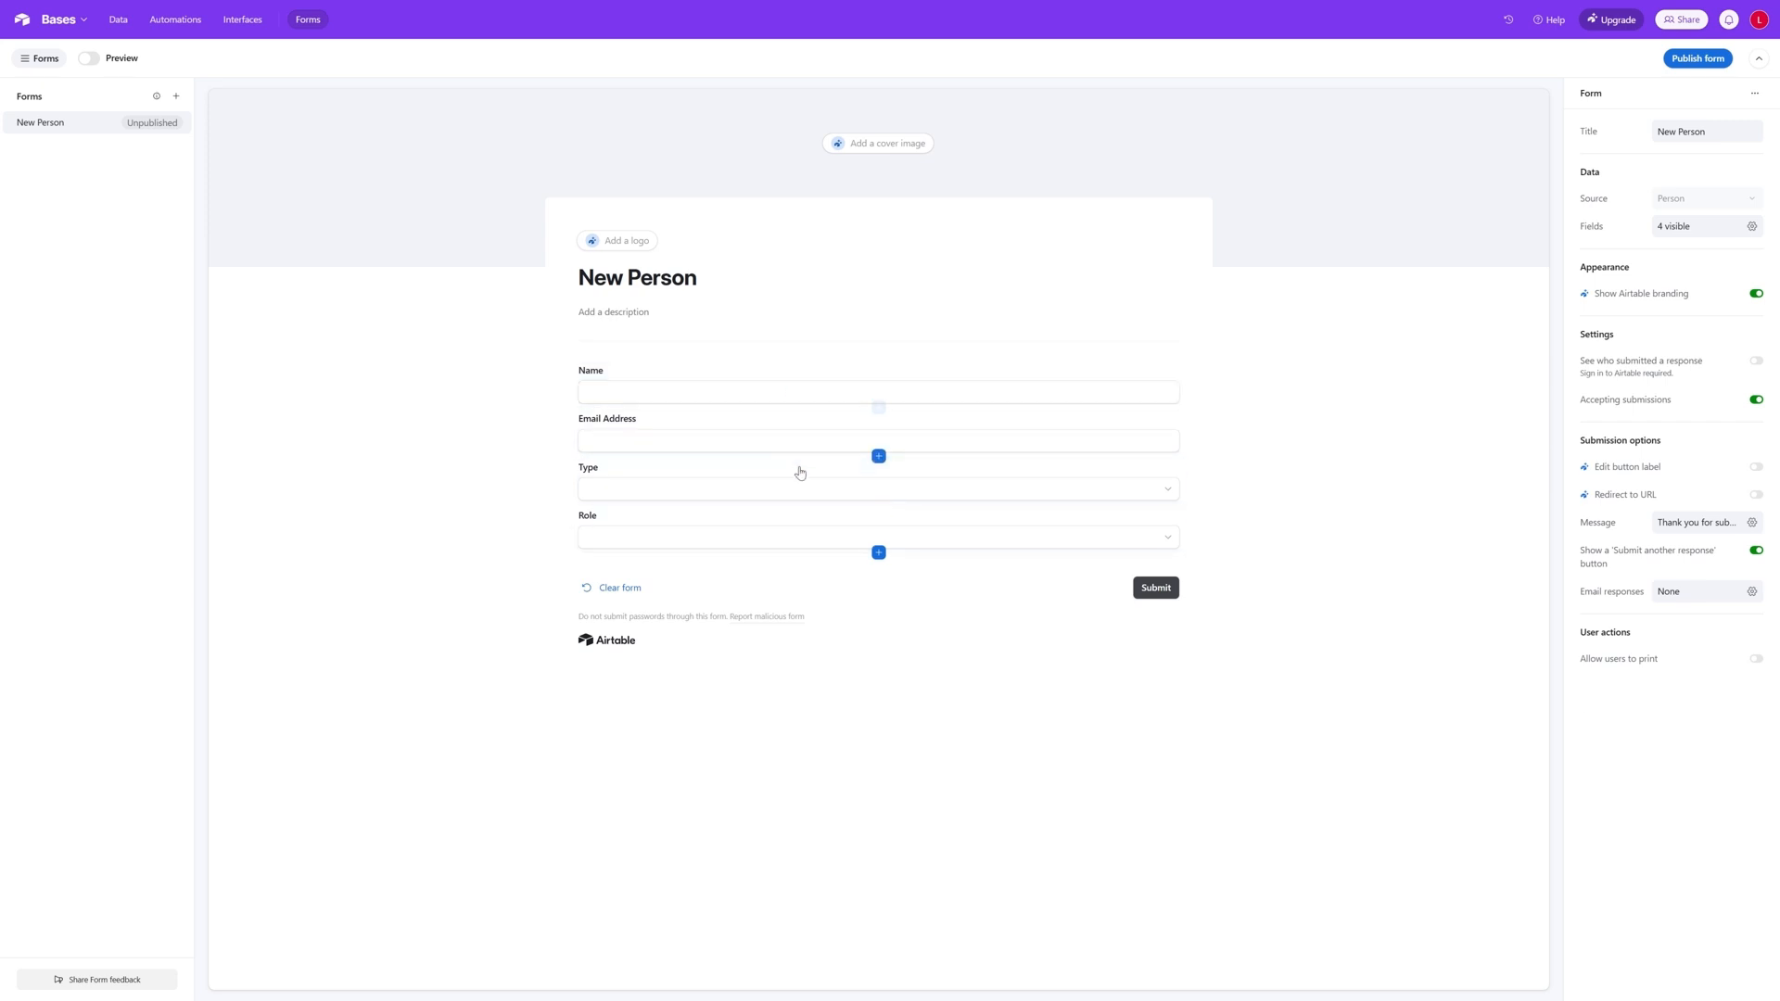
- Make the Name, Email Address, Type and Role fields of the New Person form required
click(791, 396)
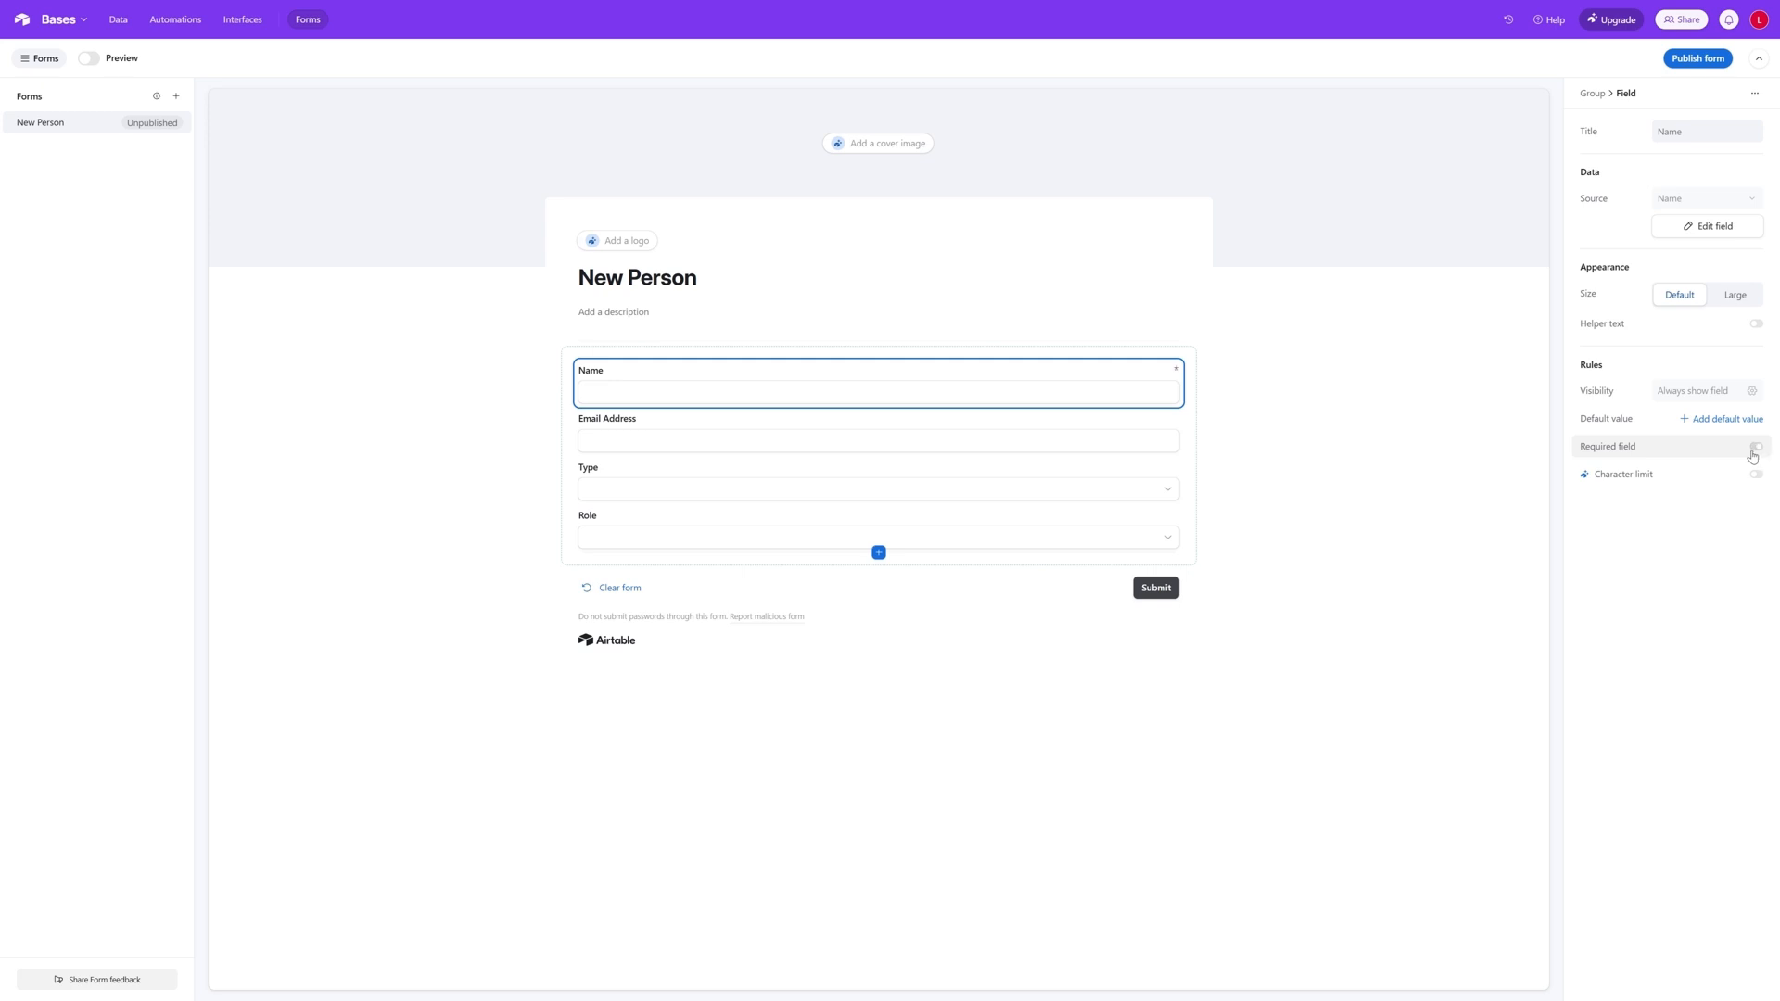
click(1756, 447)
click(965, 432)
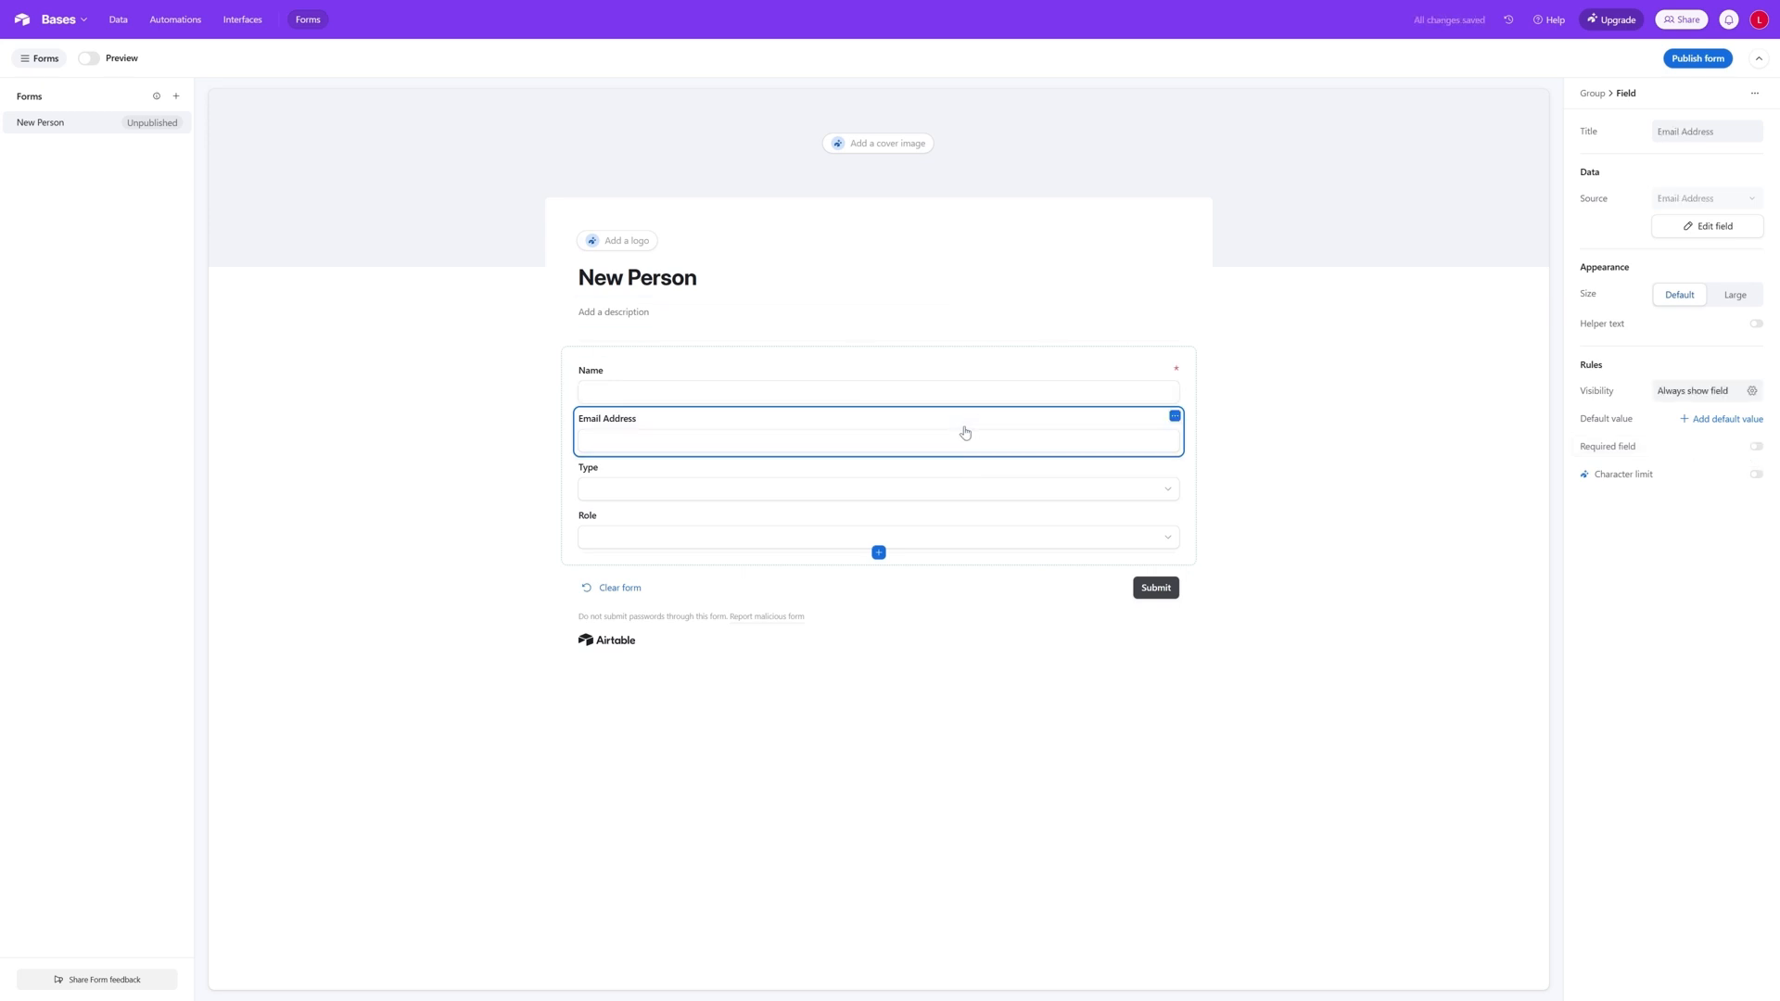
click(1756, 447)
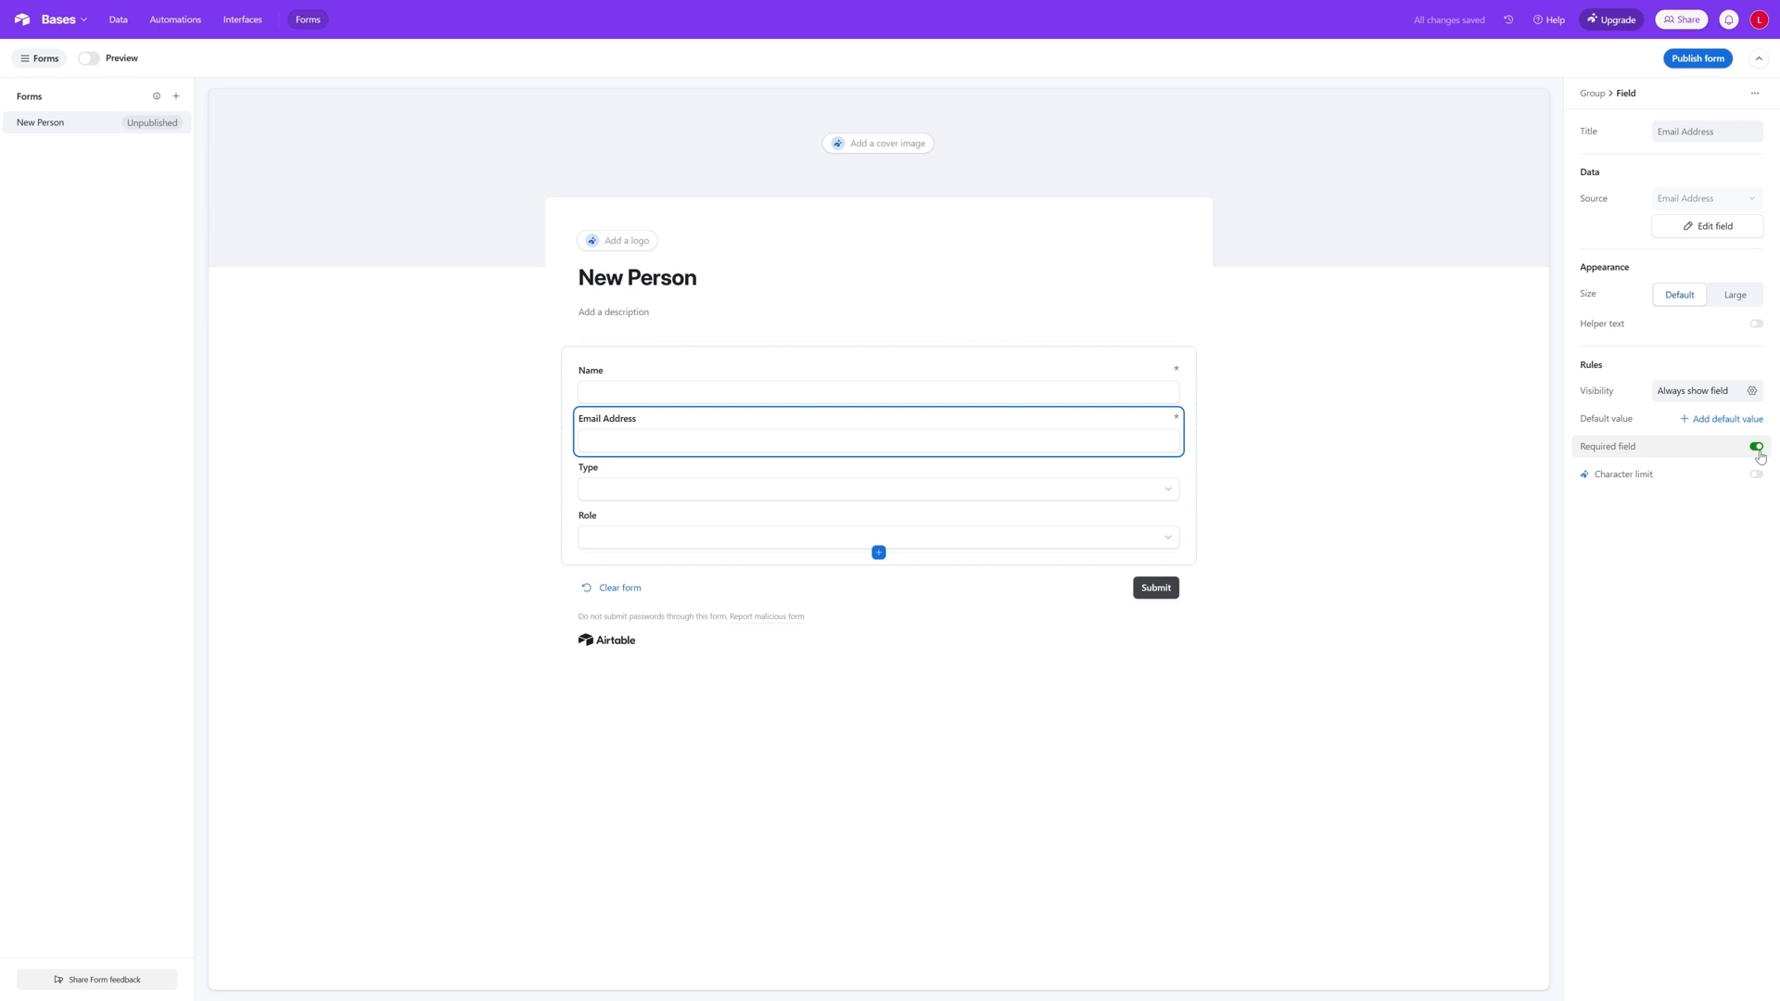
click(954, 490)
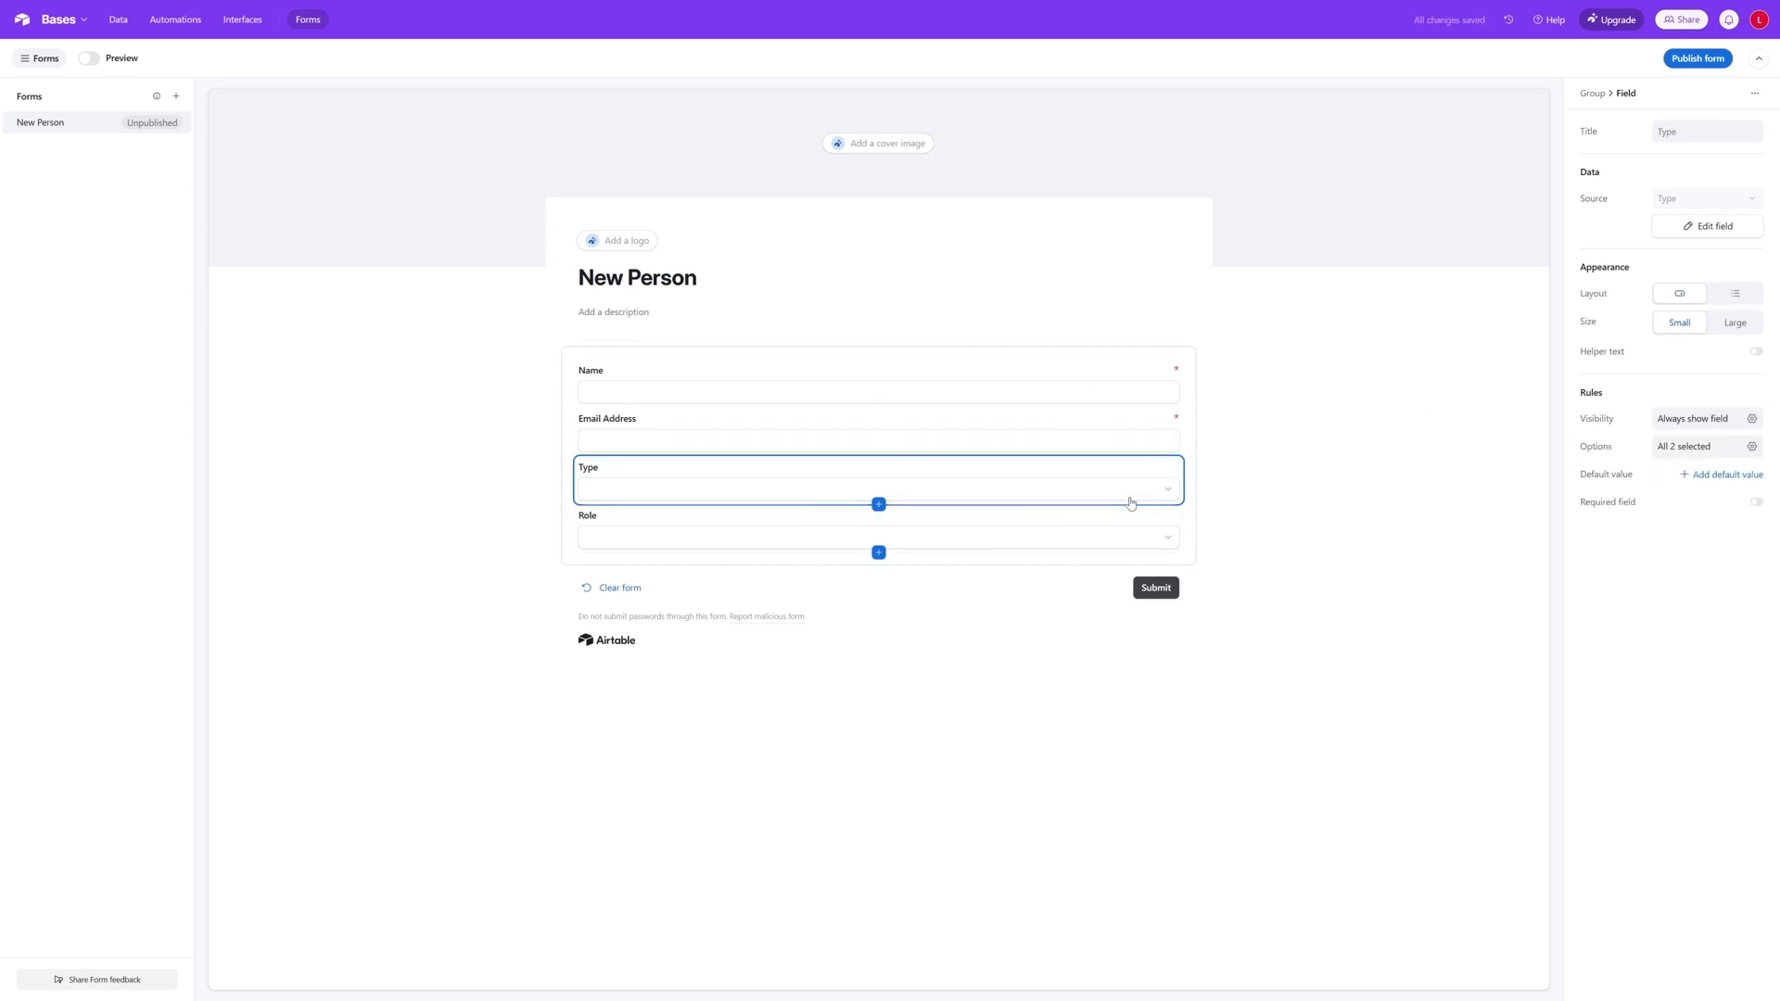
click(1168, 492)
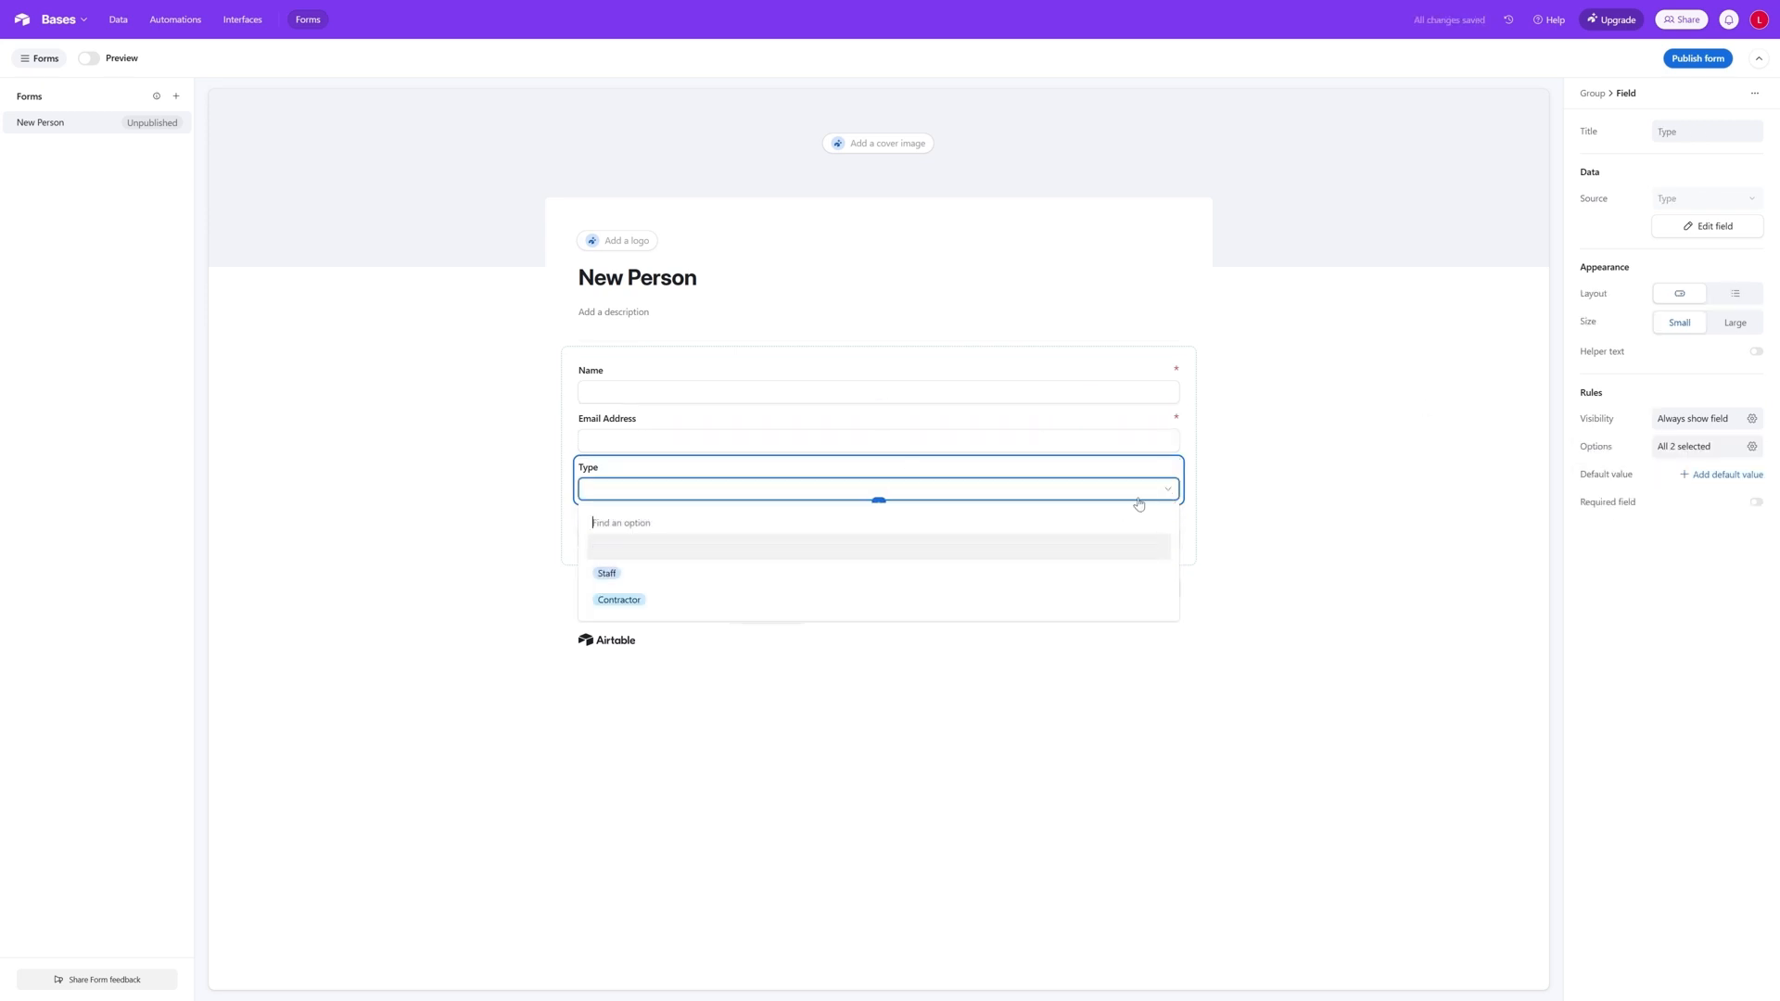
click(1168, 492)
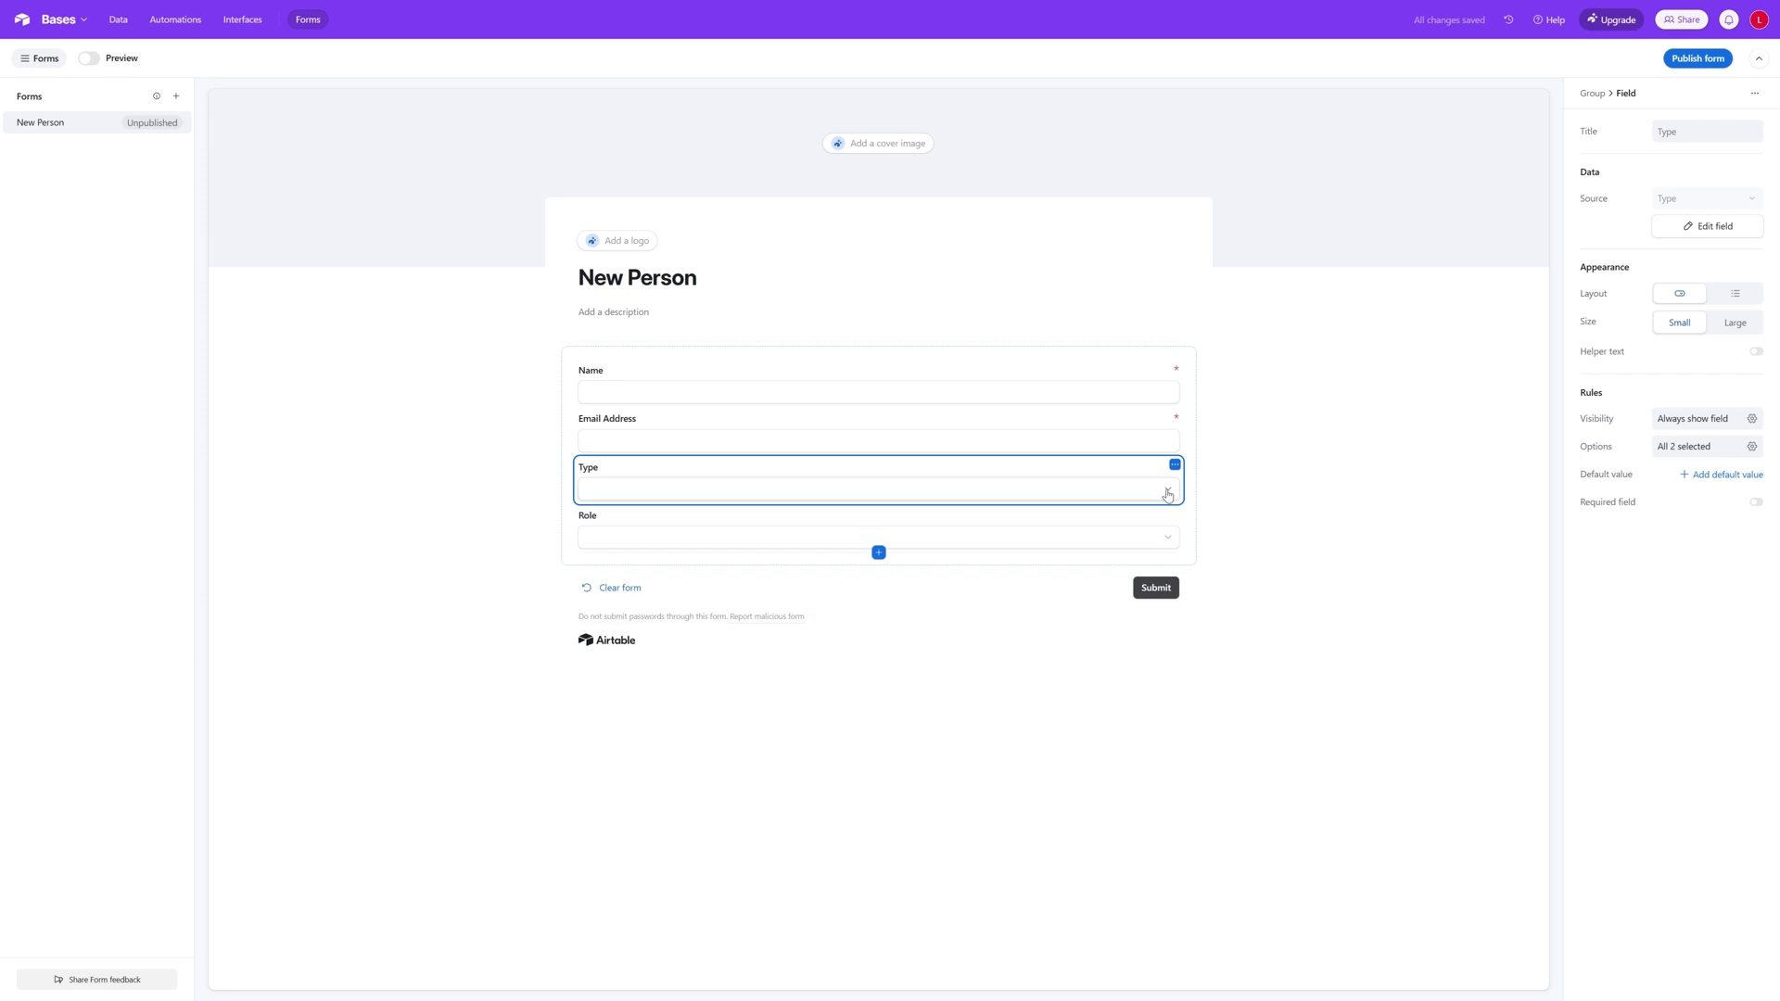
click(1743, 509)
click(1041, 526)
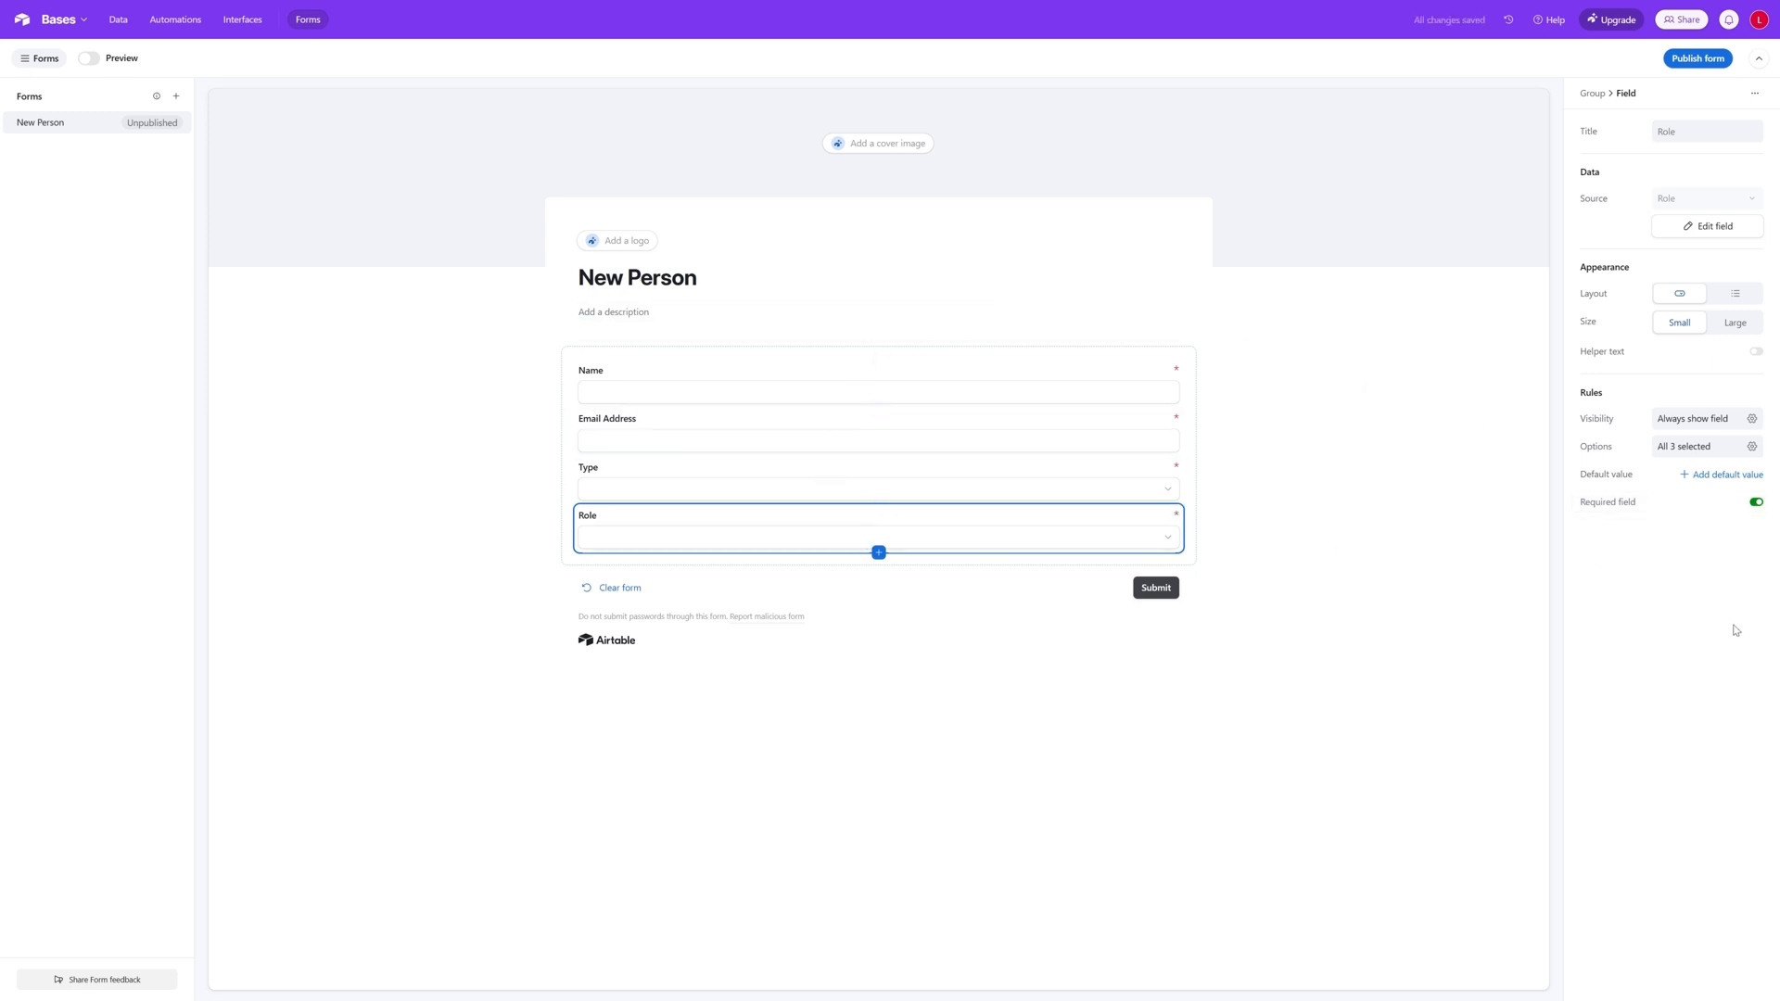
- Set the form's submission message to "Person record created!" and publish the form without changing its sharing access
click(1285, 263)
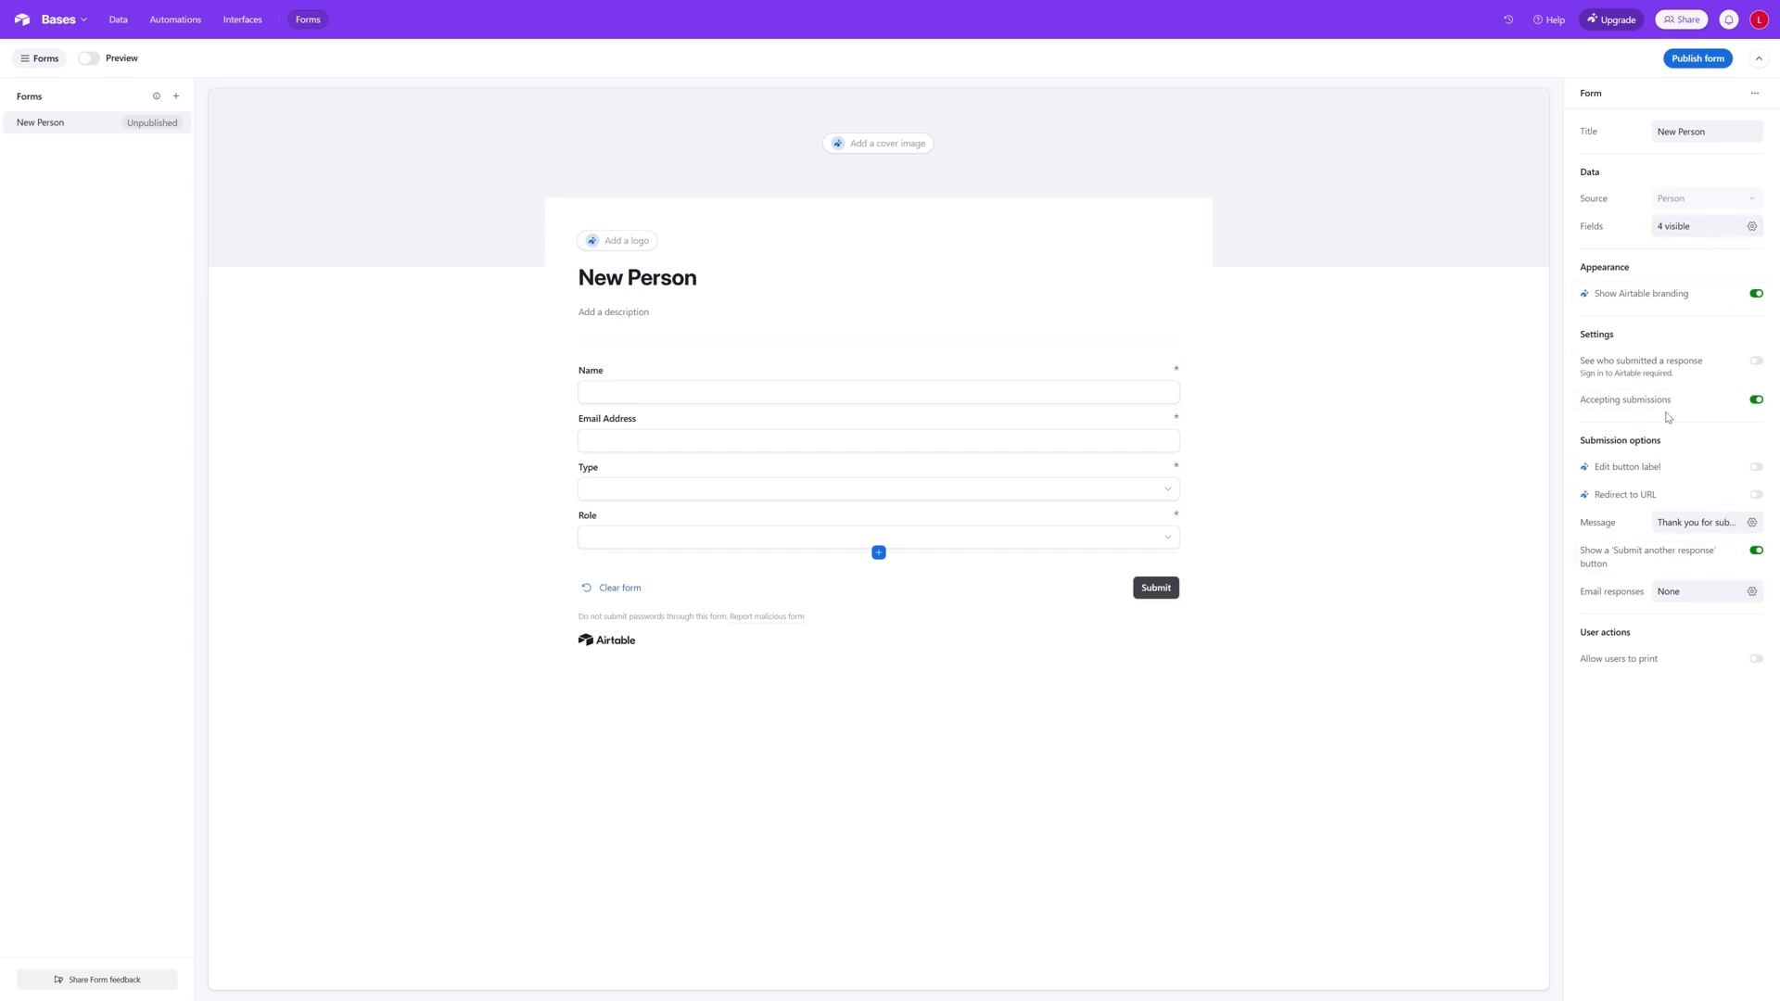
click(1694, 527)
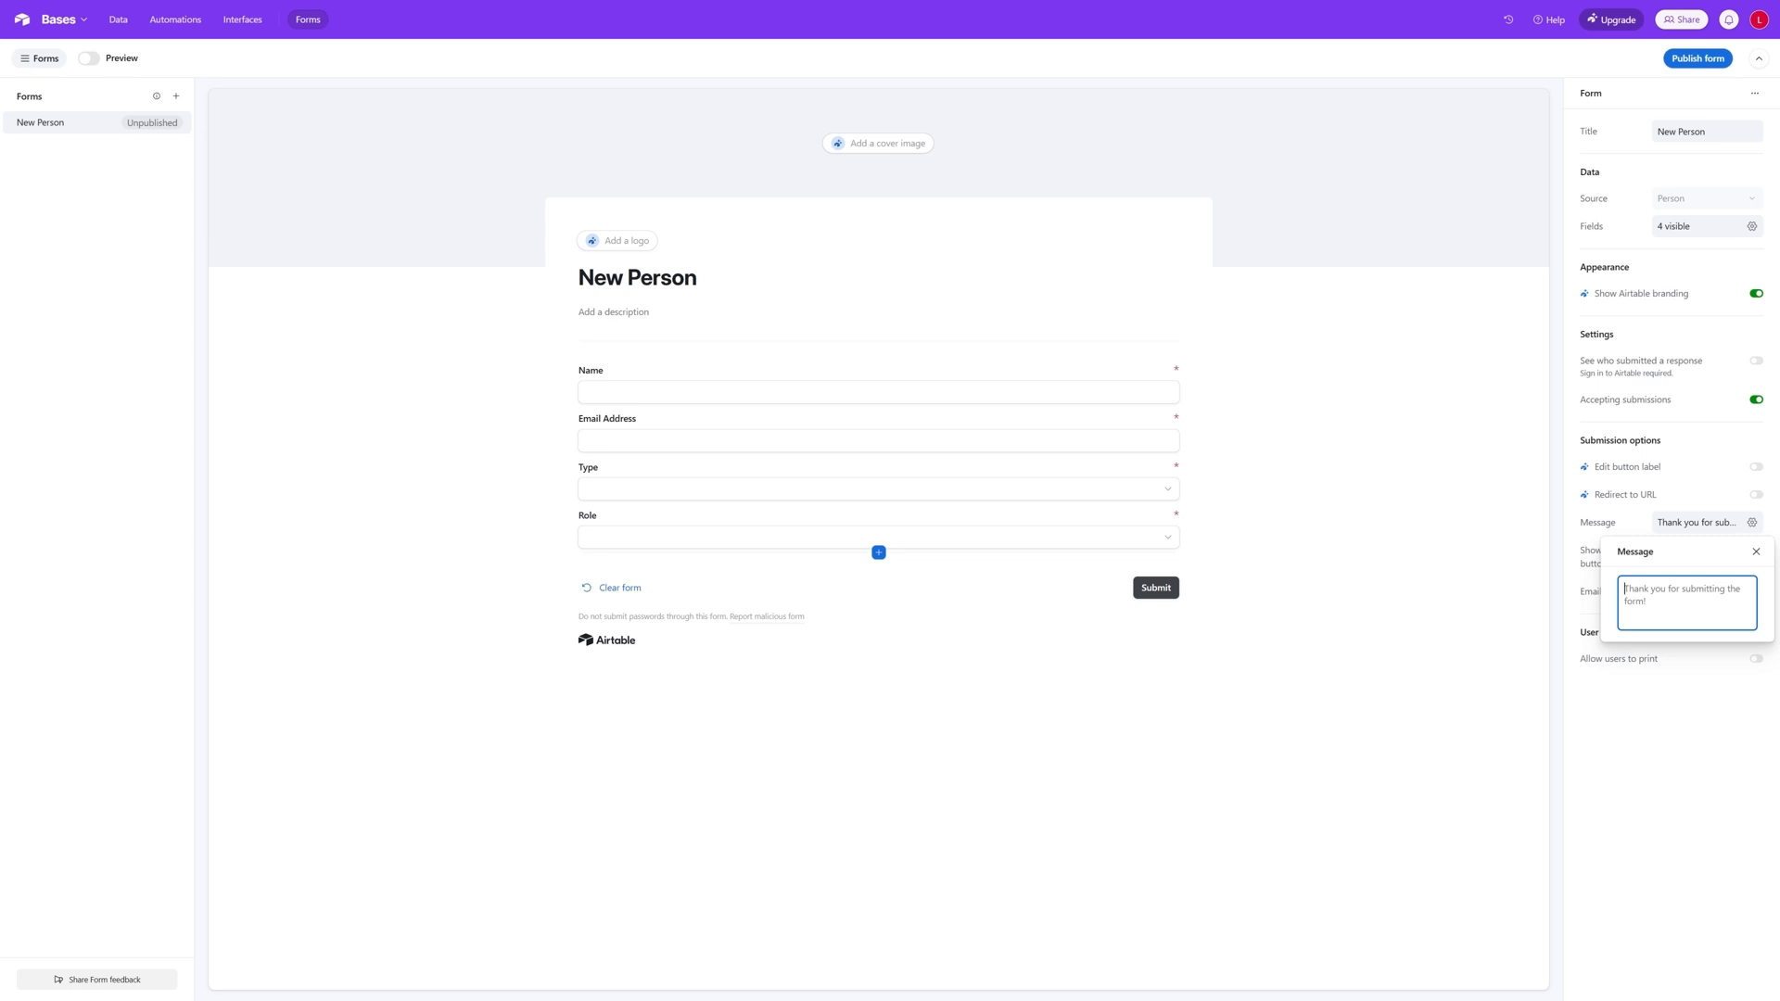
text(Person record creat...)
click(1704, 700)
click(1753, 552)
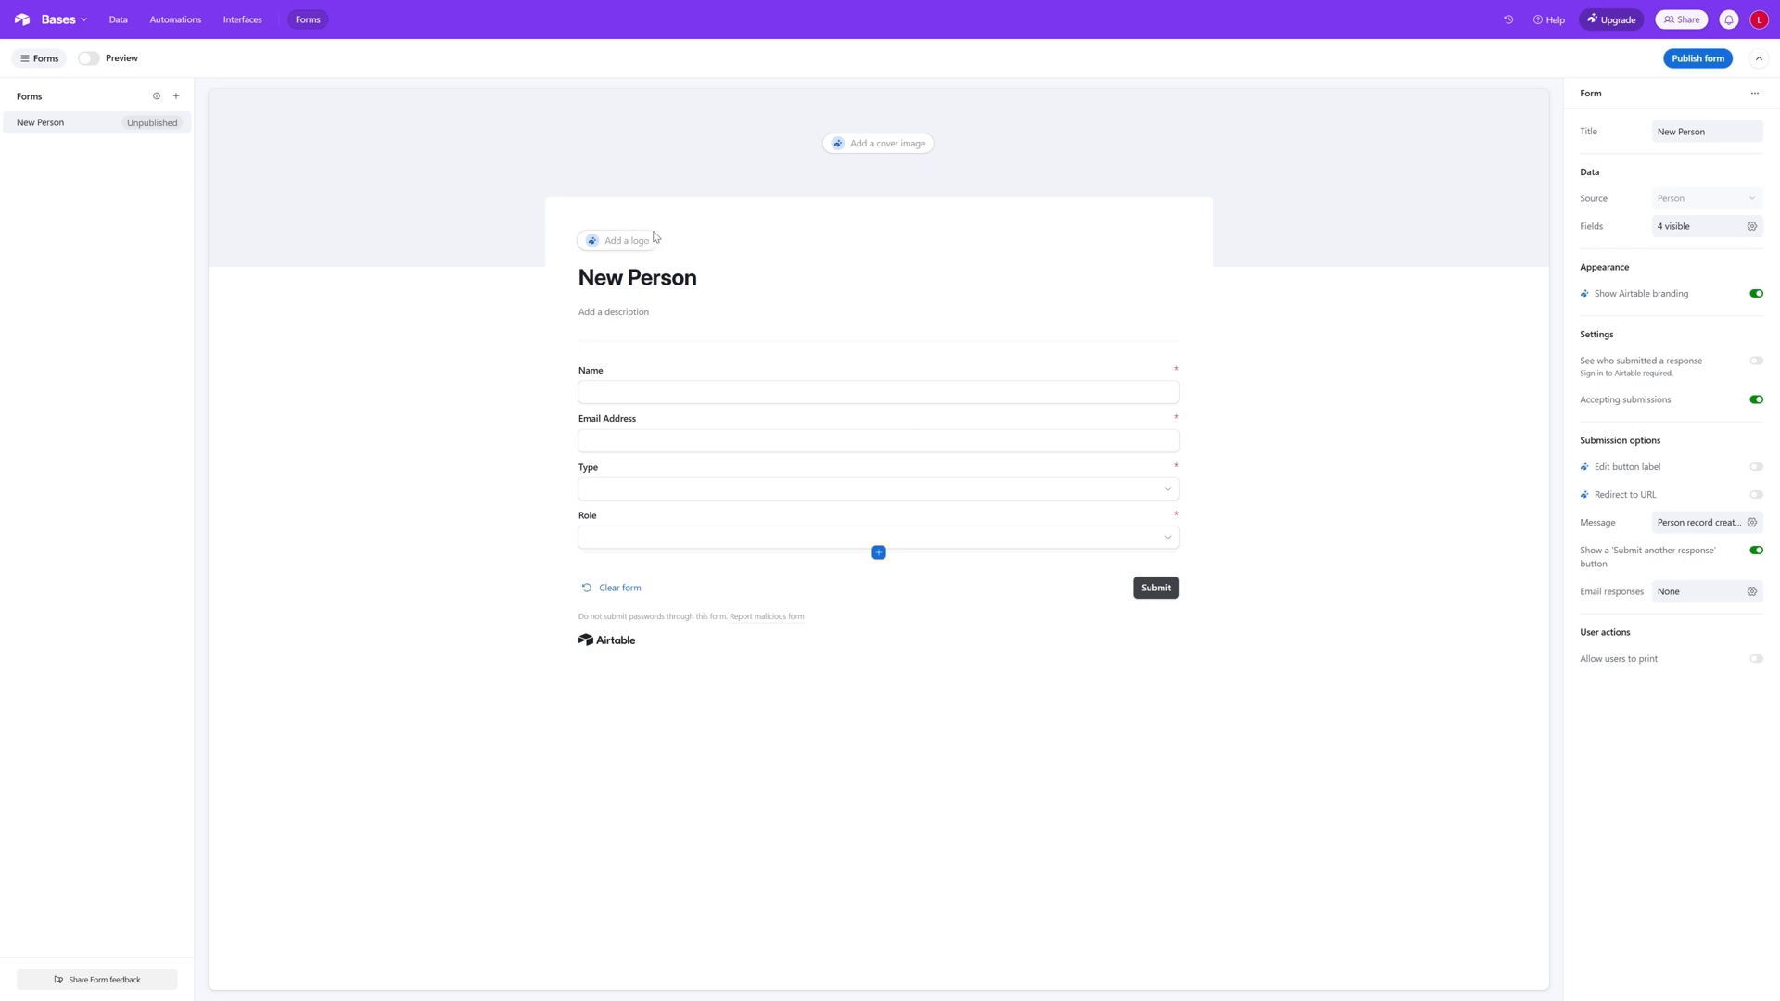
click(1700, 63)
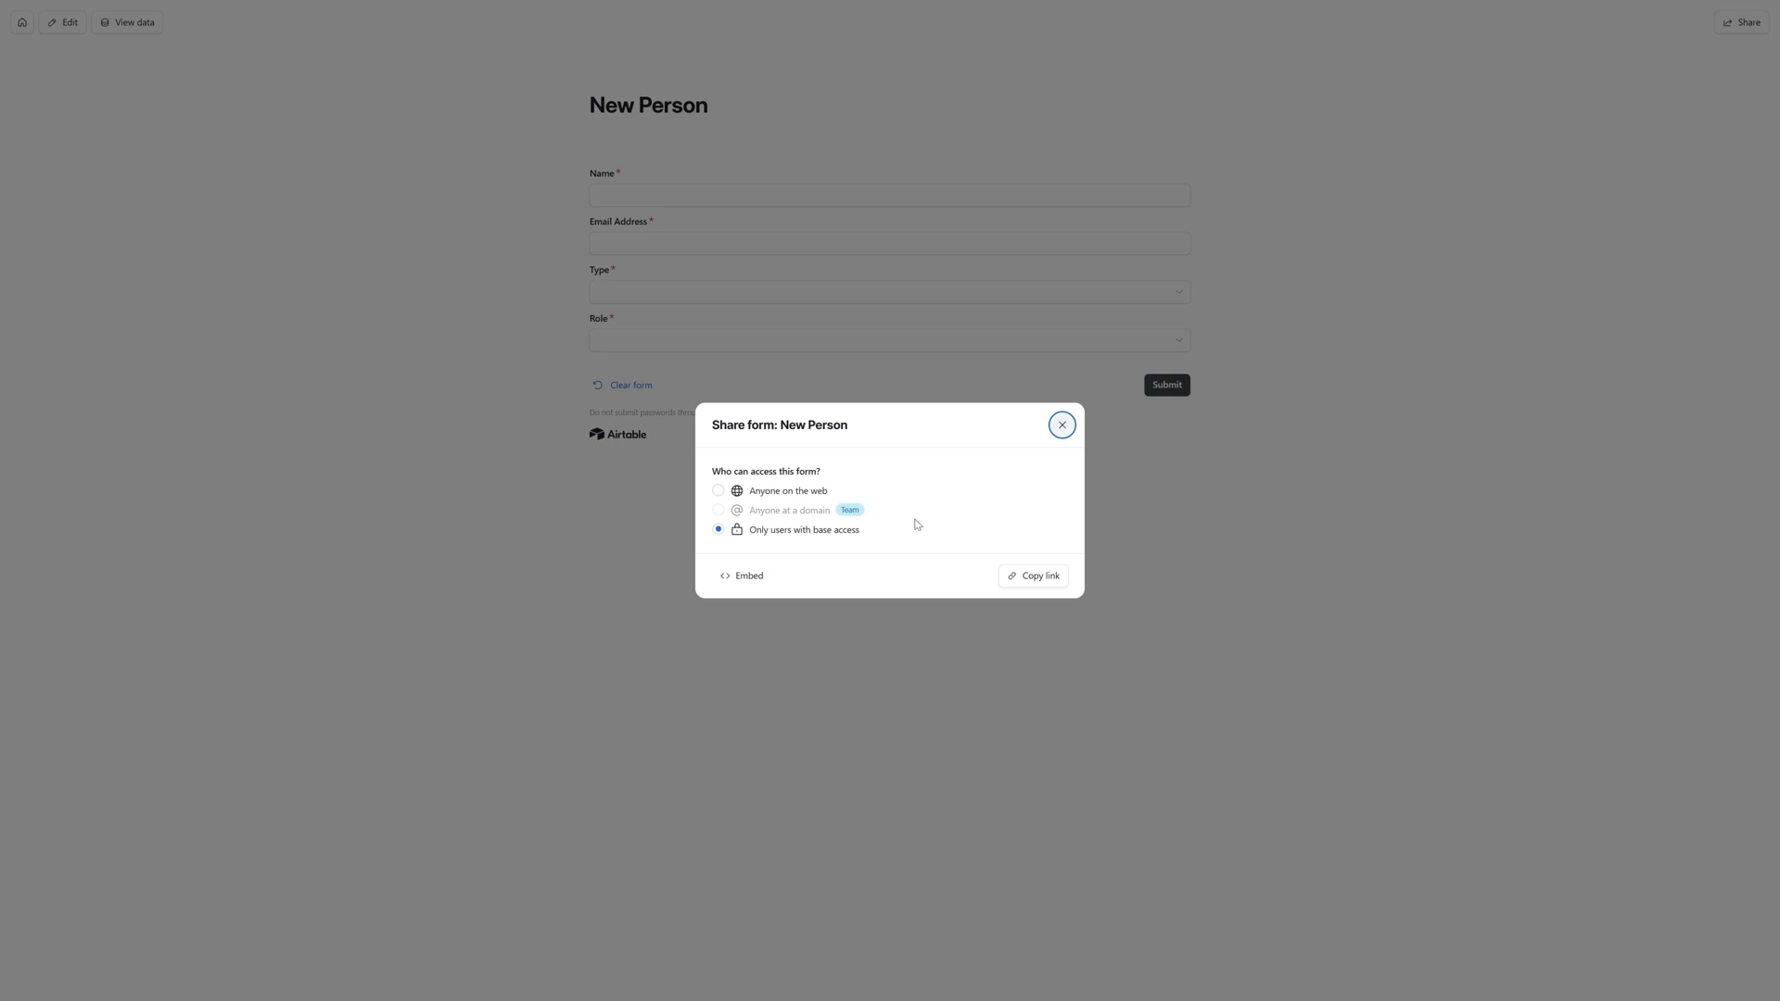
click(1063, 426)
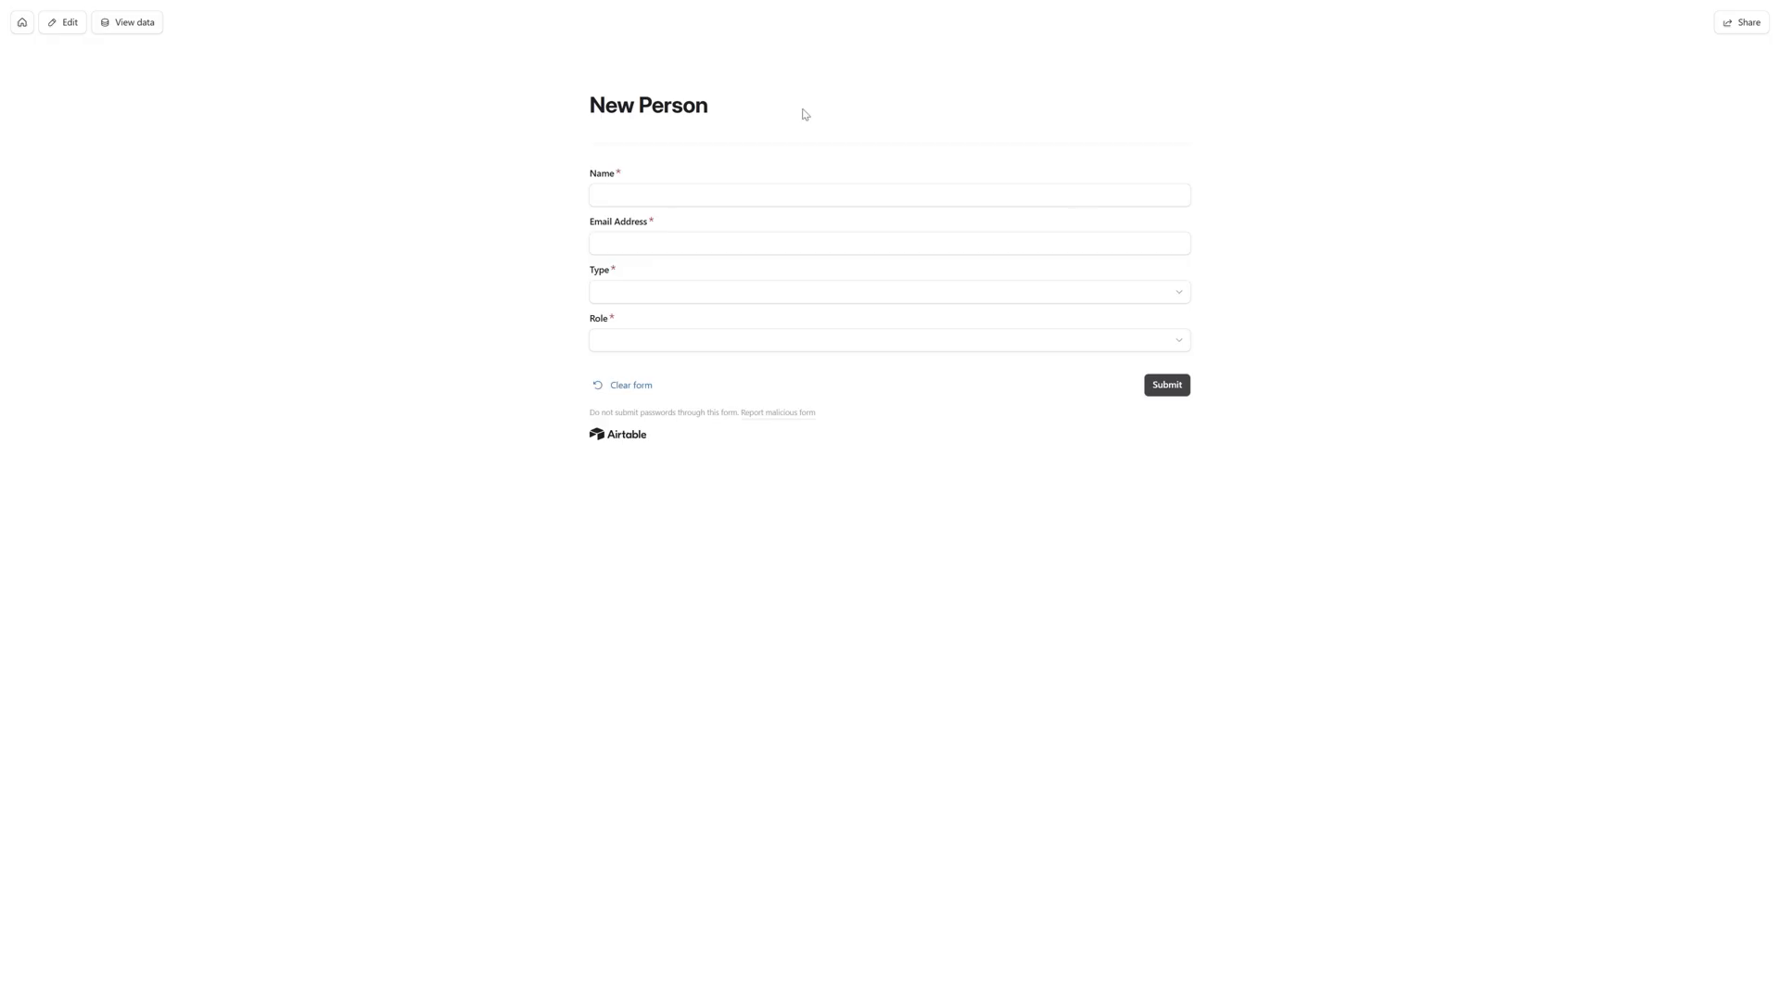
- Enter the person's full name and e-mail address in the published New Person form
click(747, 195)
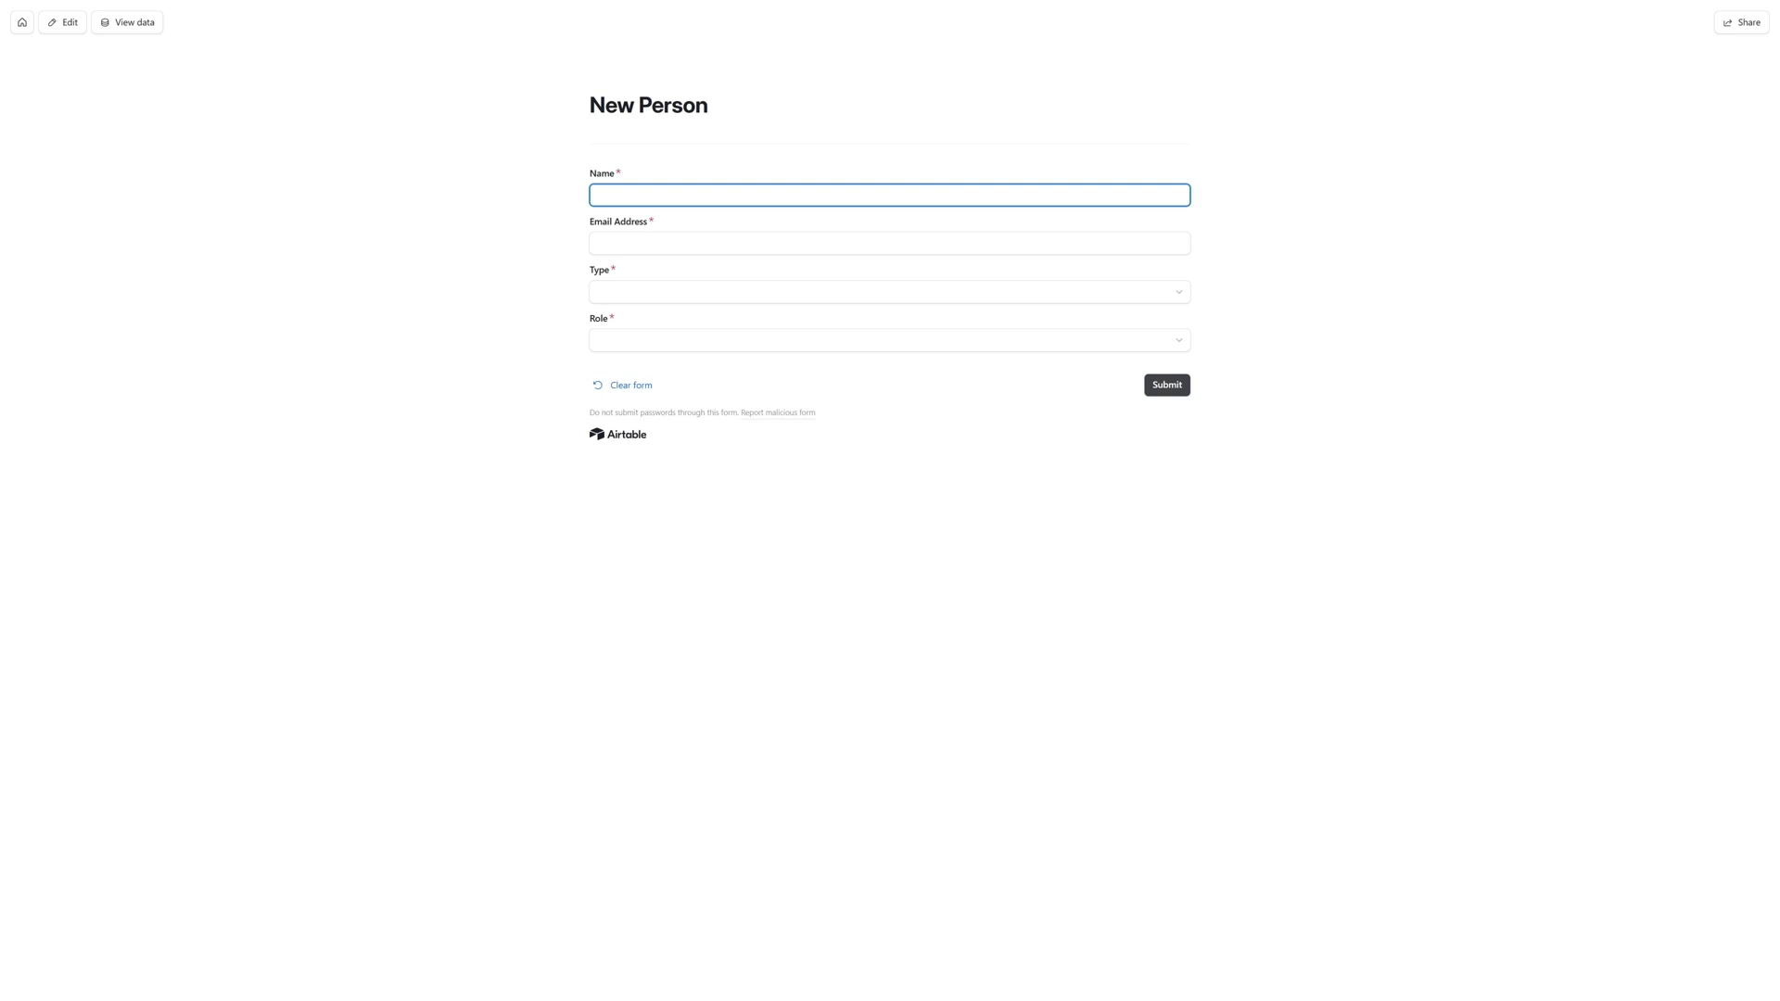
text(Bo)
text(b Builder)
key(Tab)
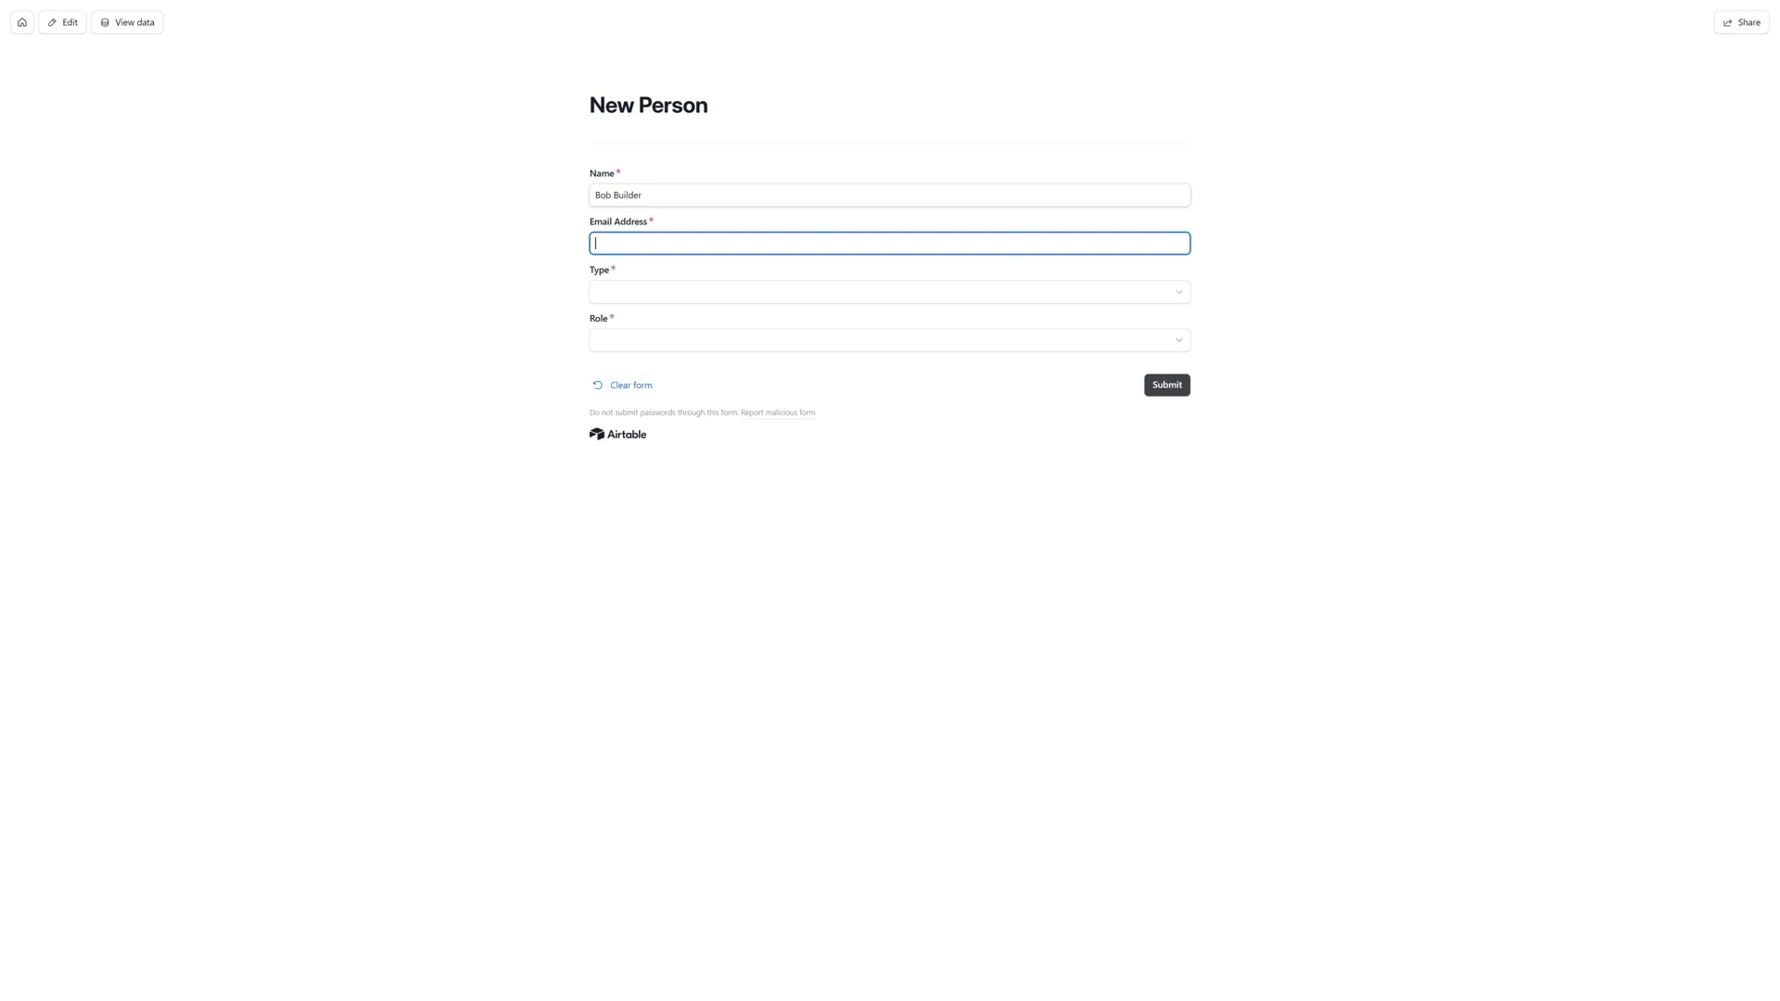
key(Tab)
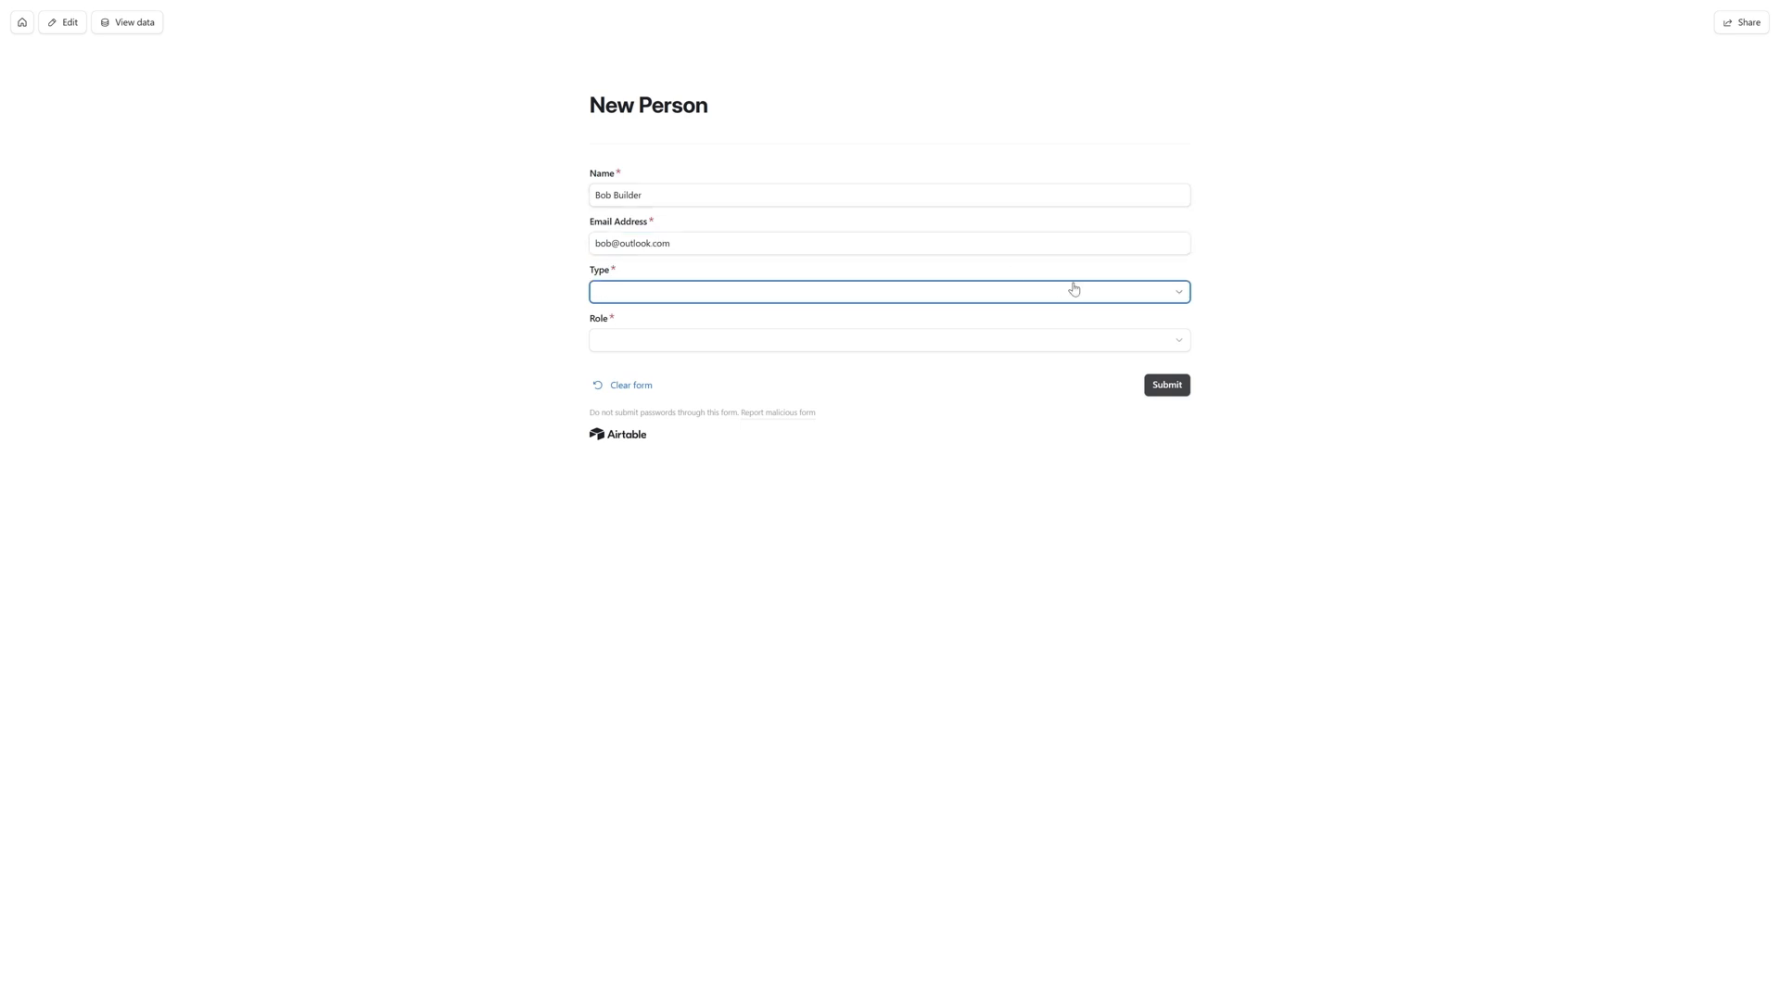
- Set the person's type to Staff and role to Developer, and submit the form
click(1130, 293)
click(631, 377)
click(637, 341)
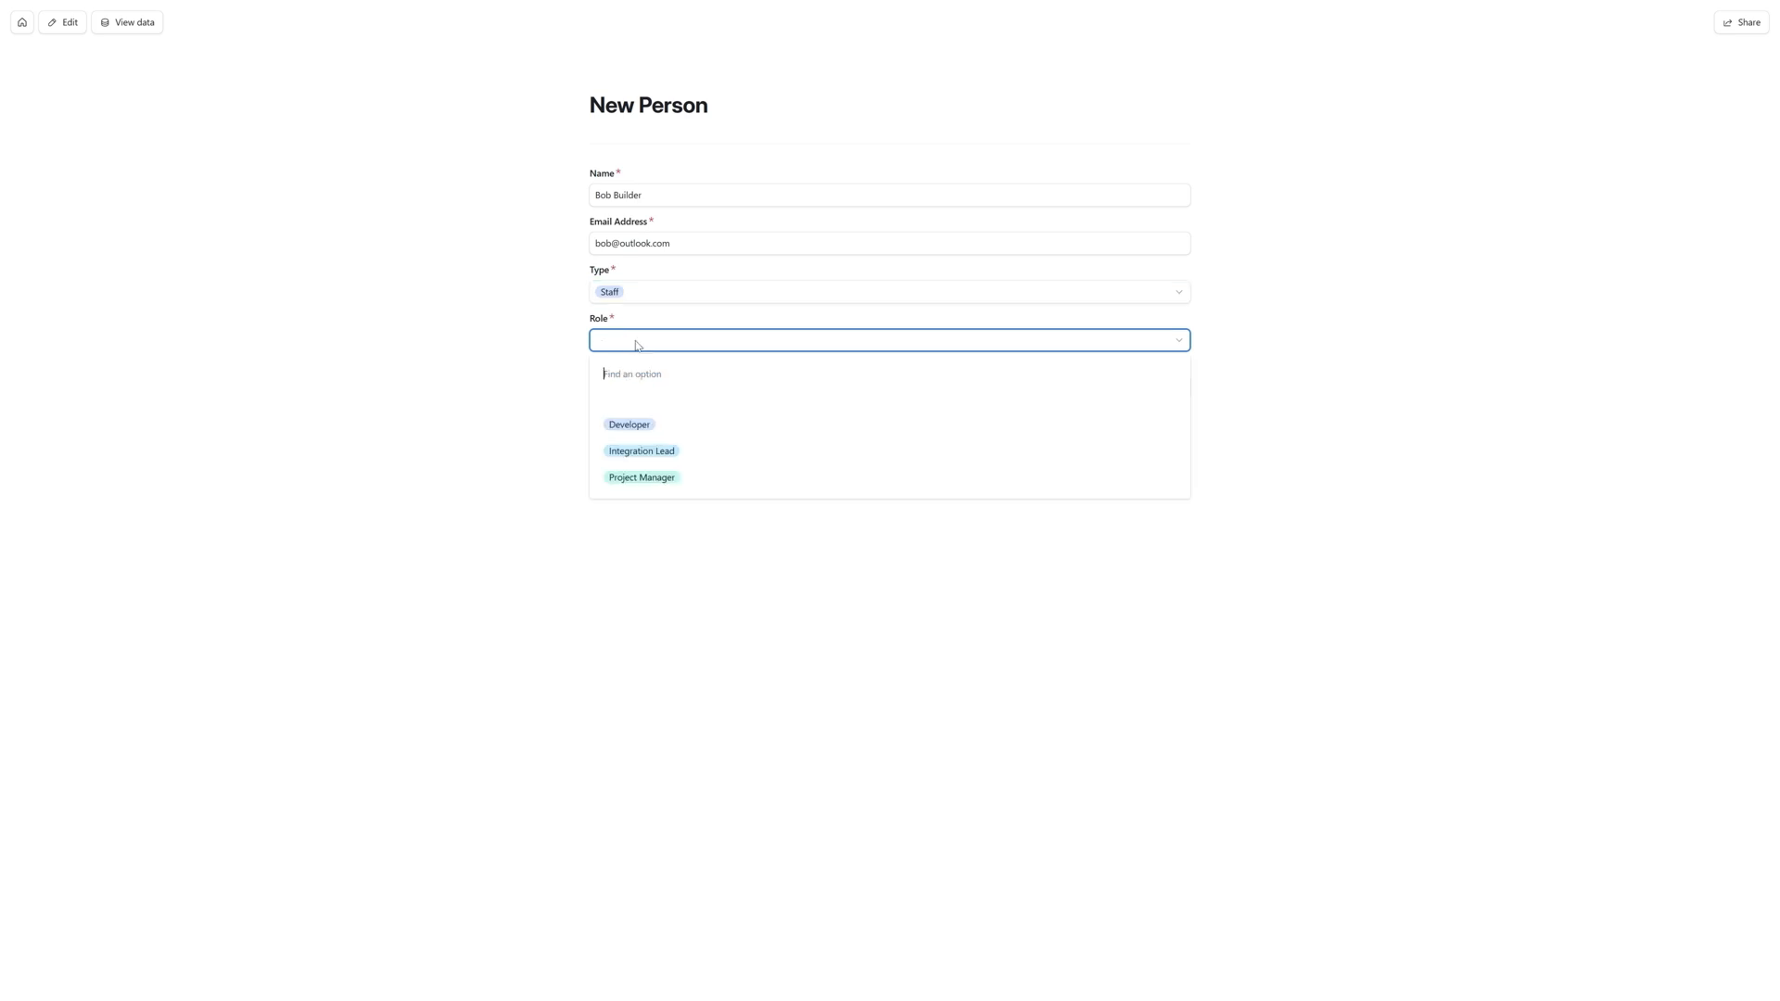
click(676, 432)
click(1173, 394)
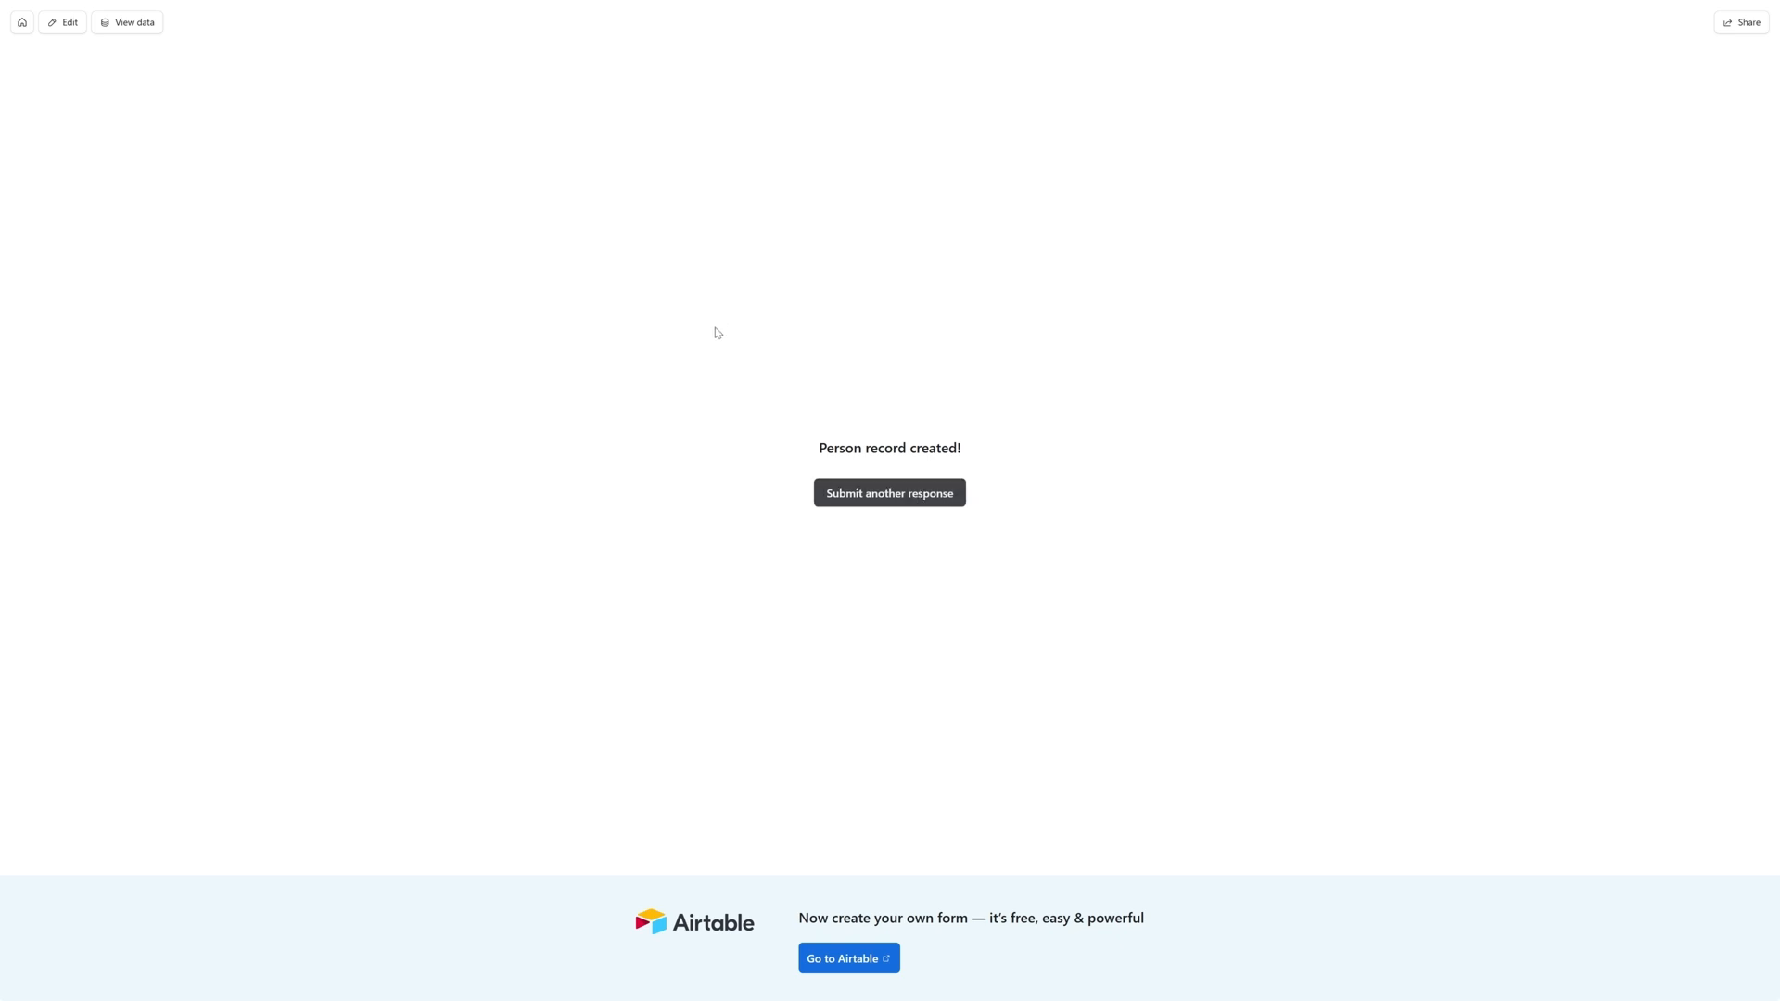
- Go back to the Bases base in the Integration Project Management Solution workspace and open its forms
click(20, 27)
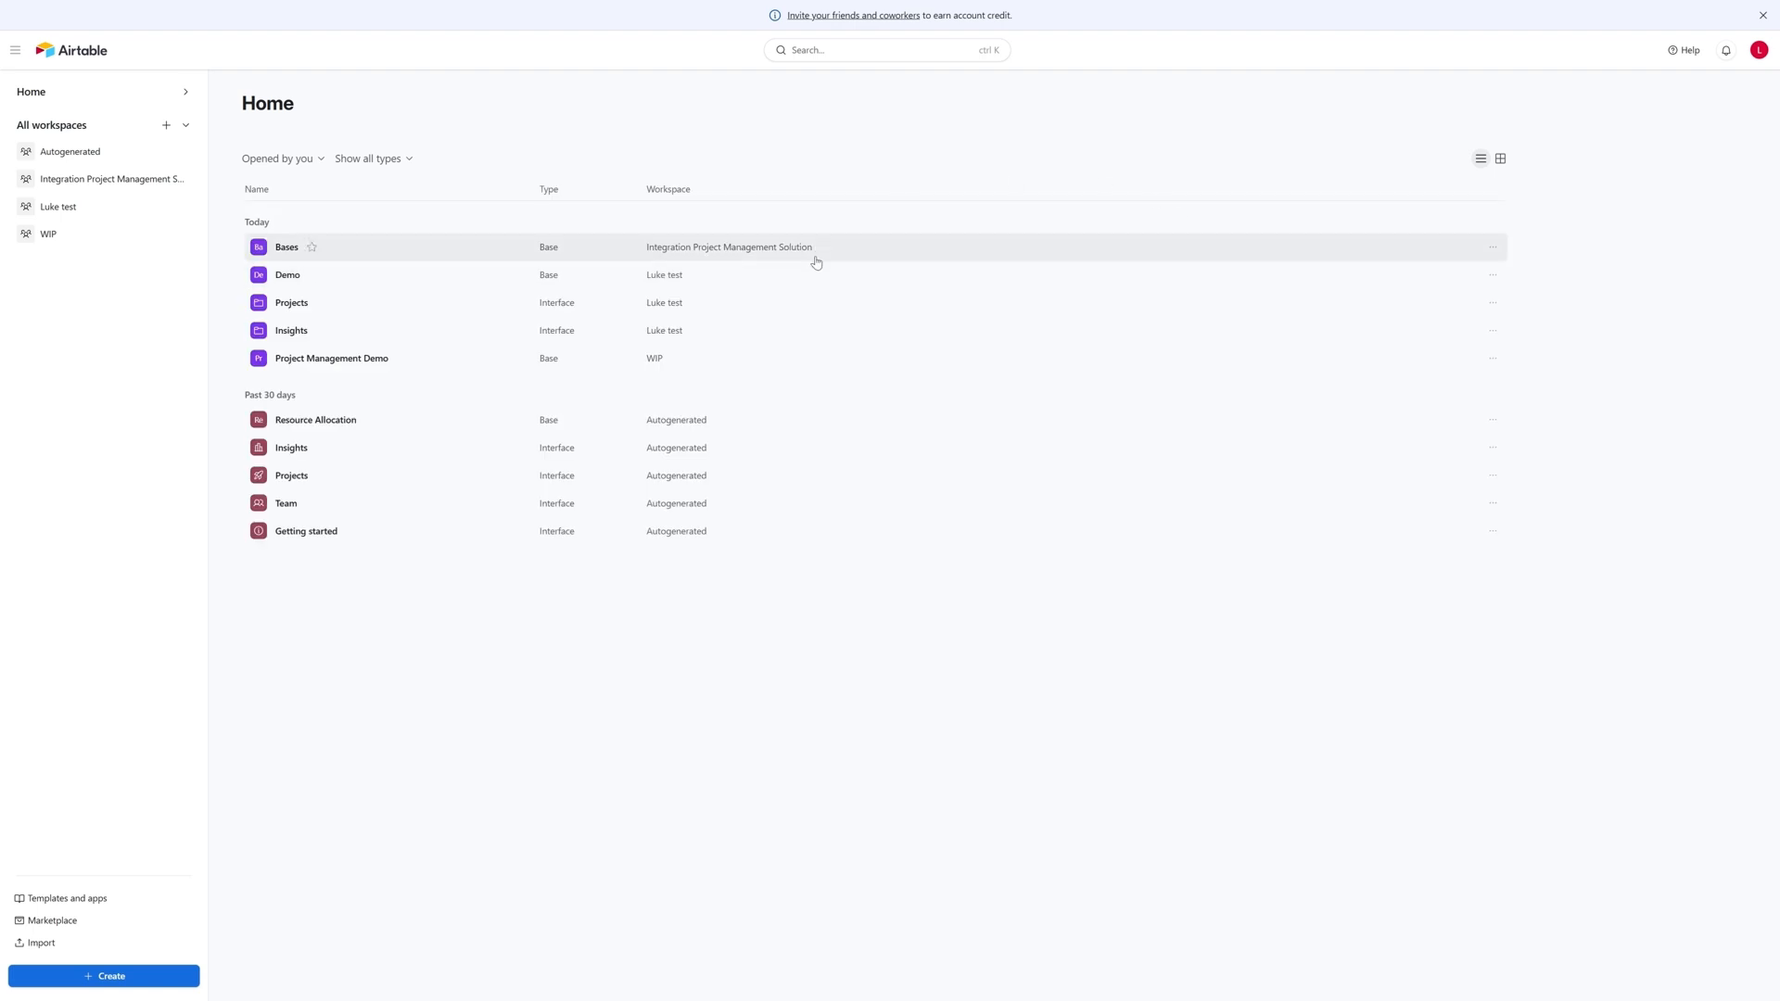
click(84, 191)
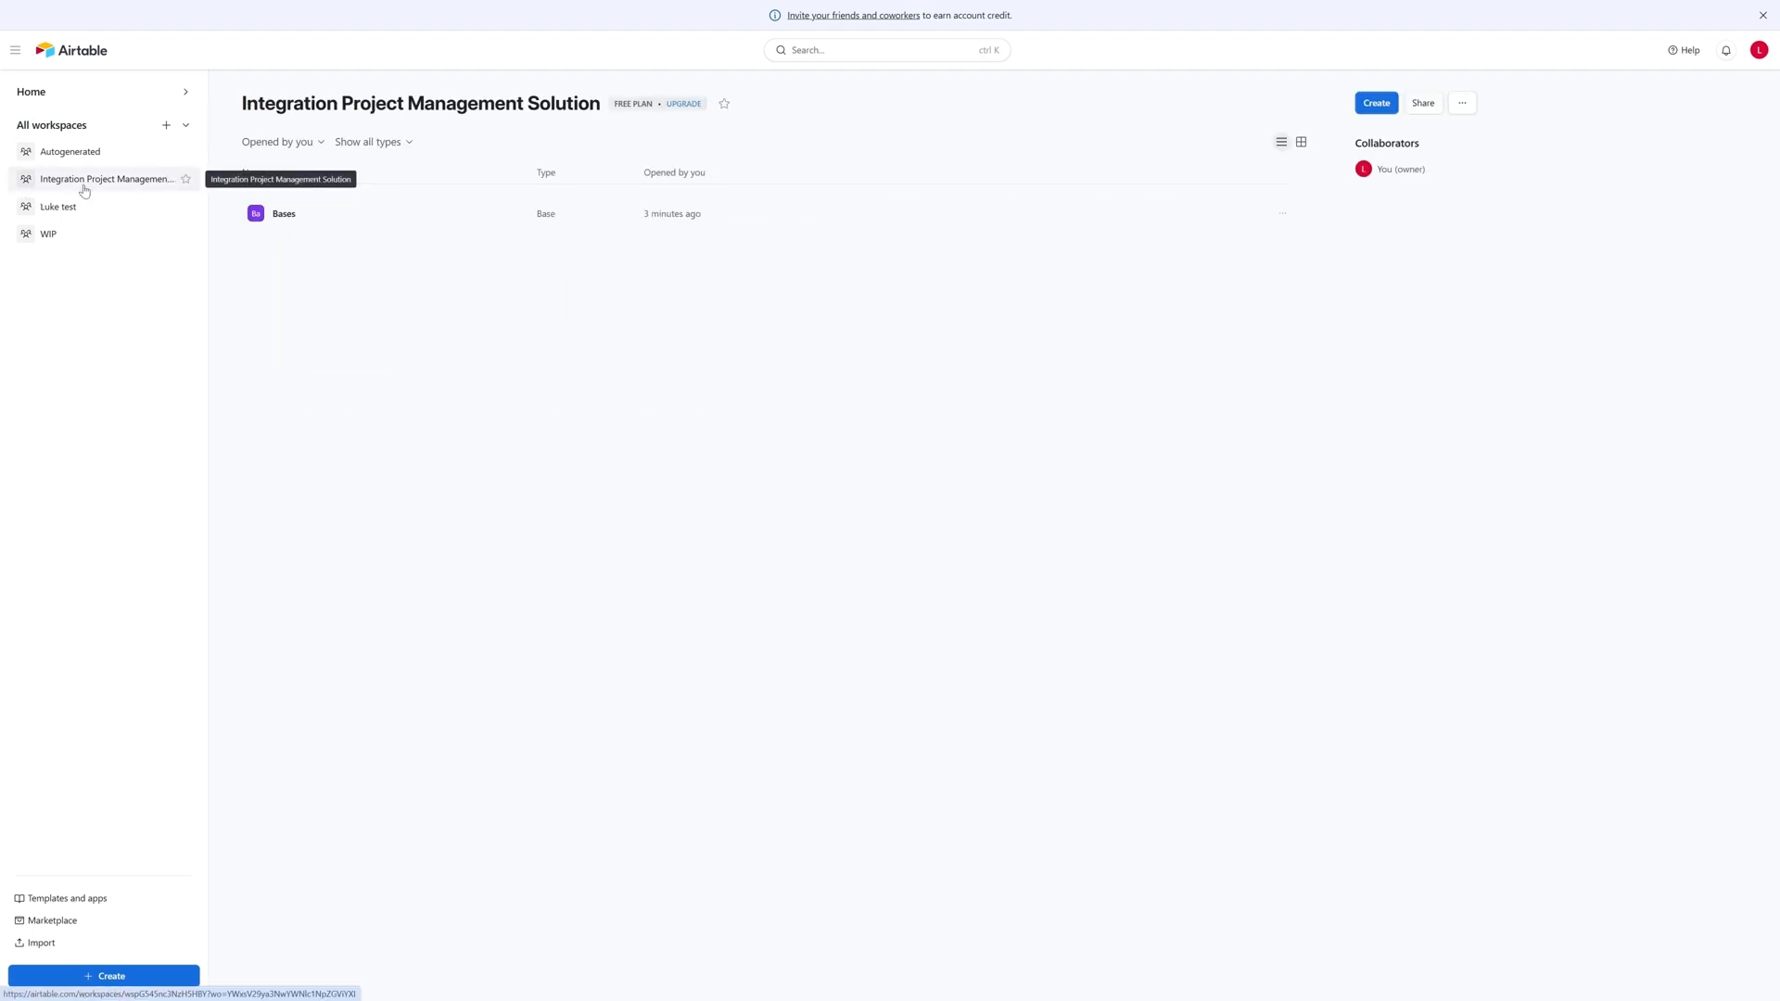
click(289, 215)
click(309, 22)
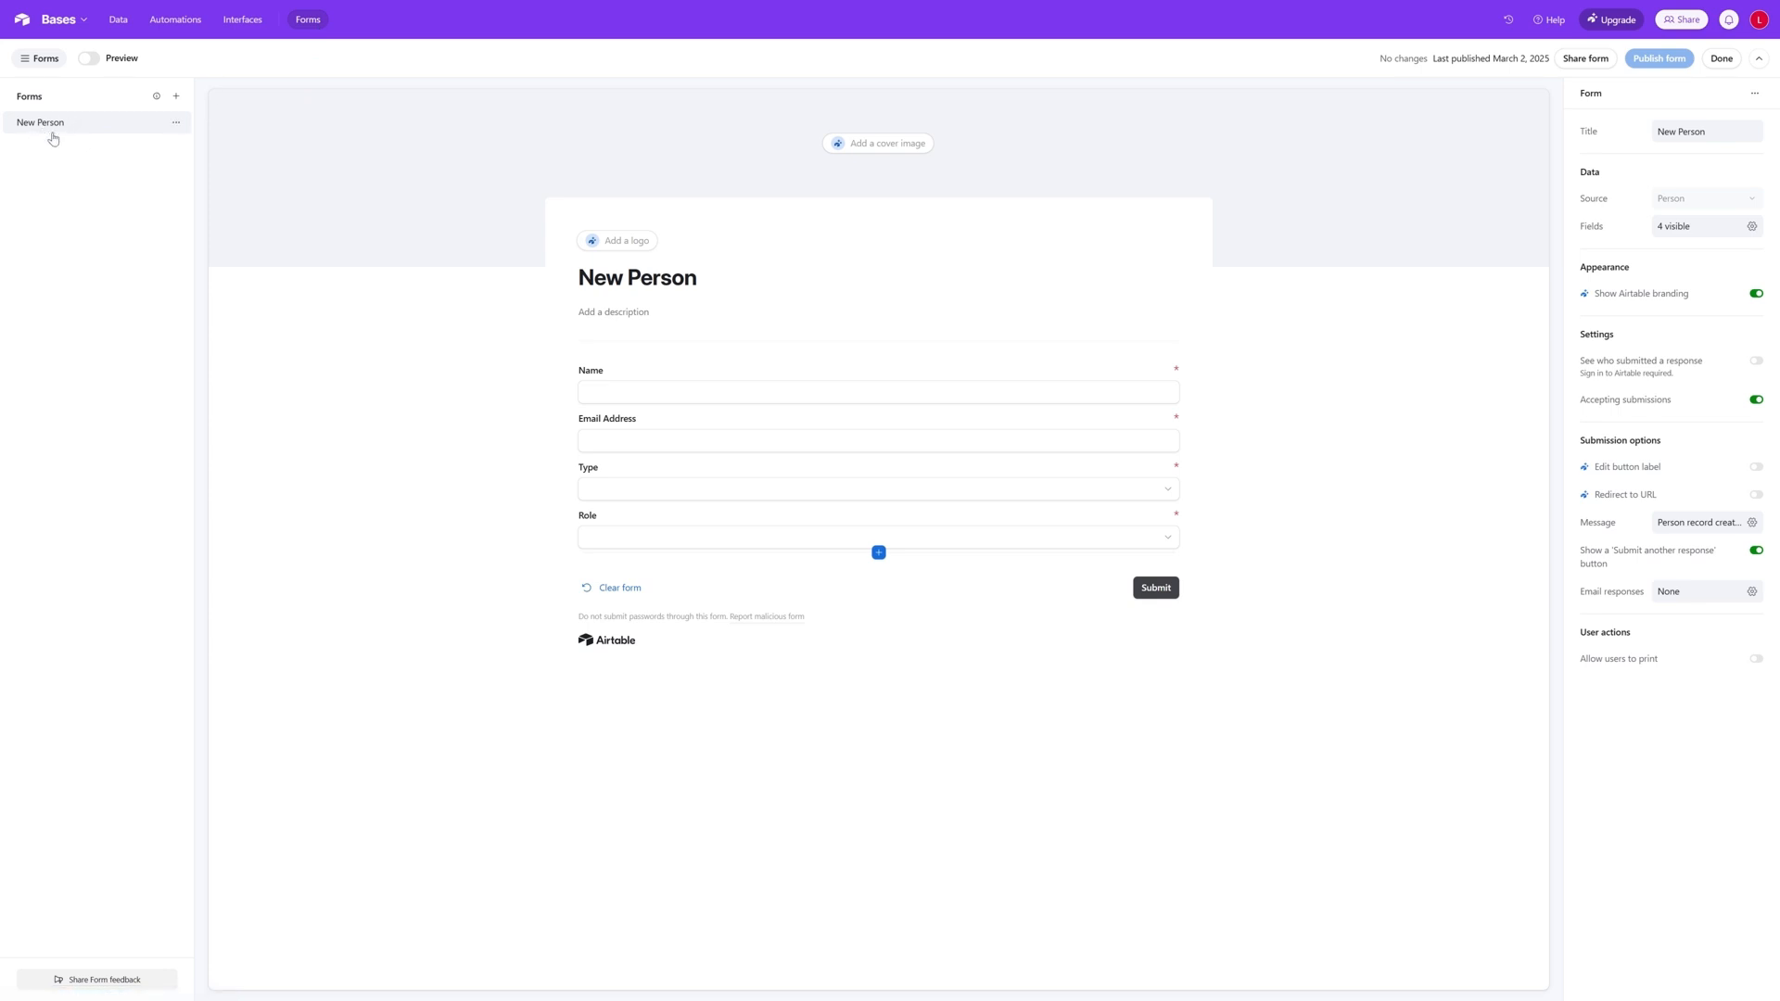
- Examine the New Person form's management options, its preview and its sharing access settings
click(176, 123)
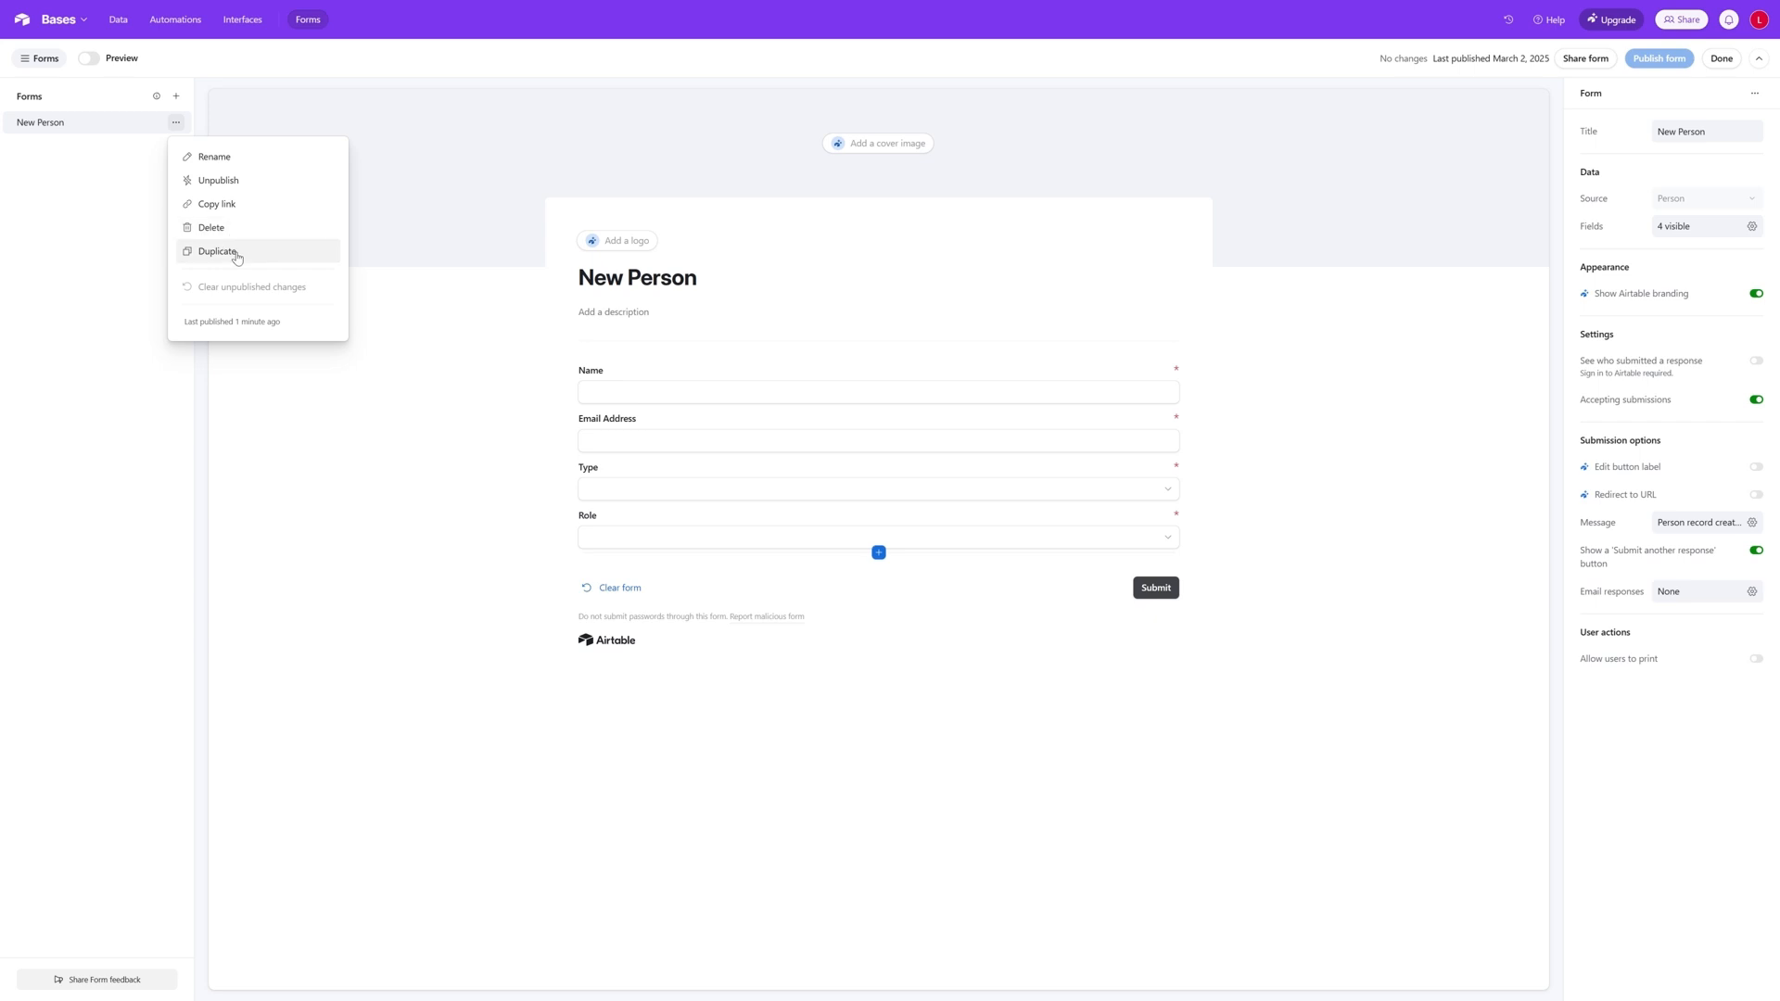
click(83, 253)
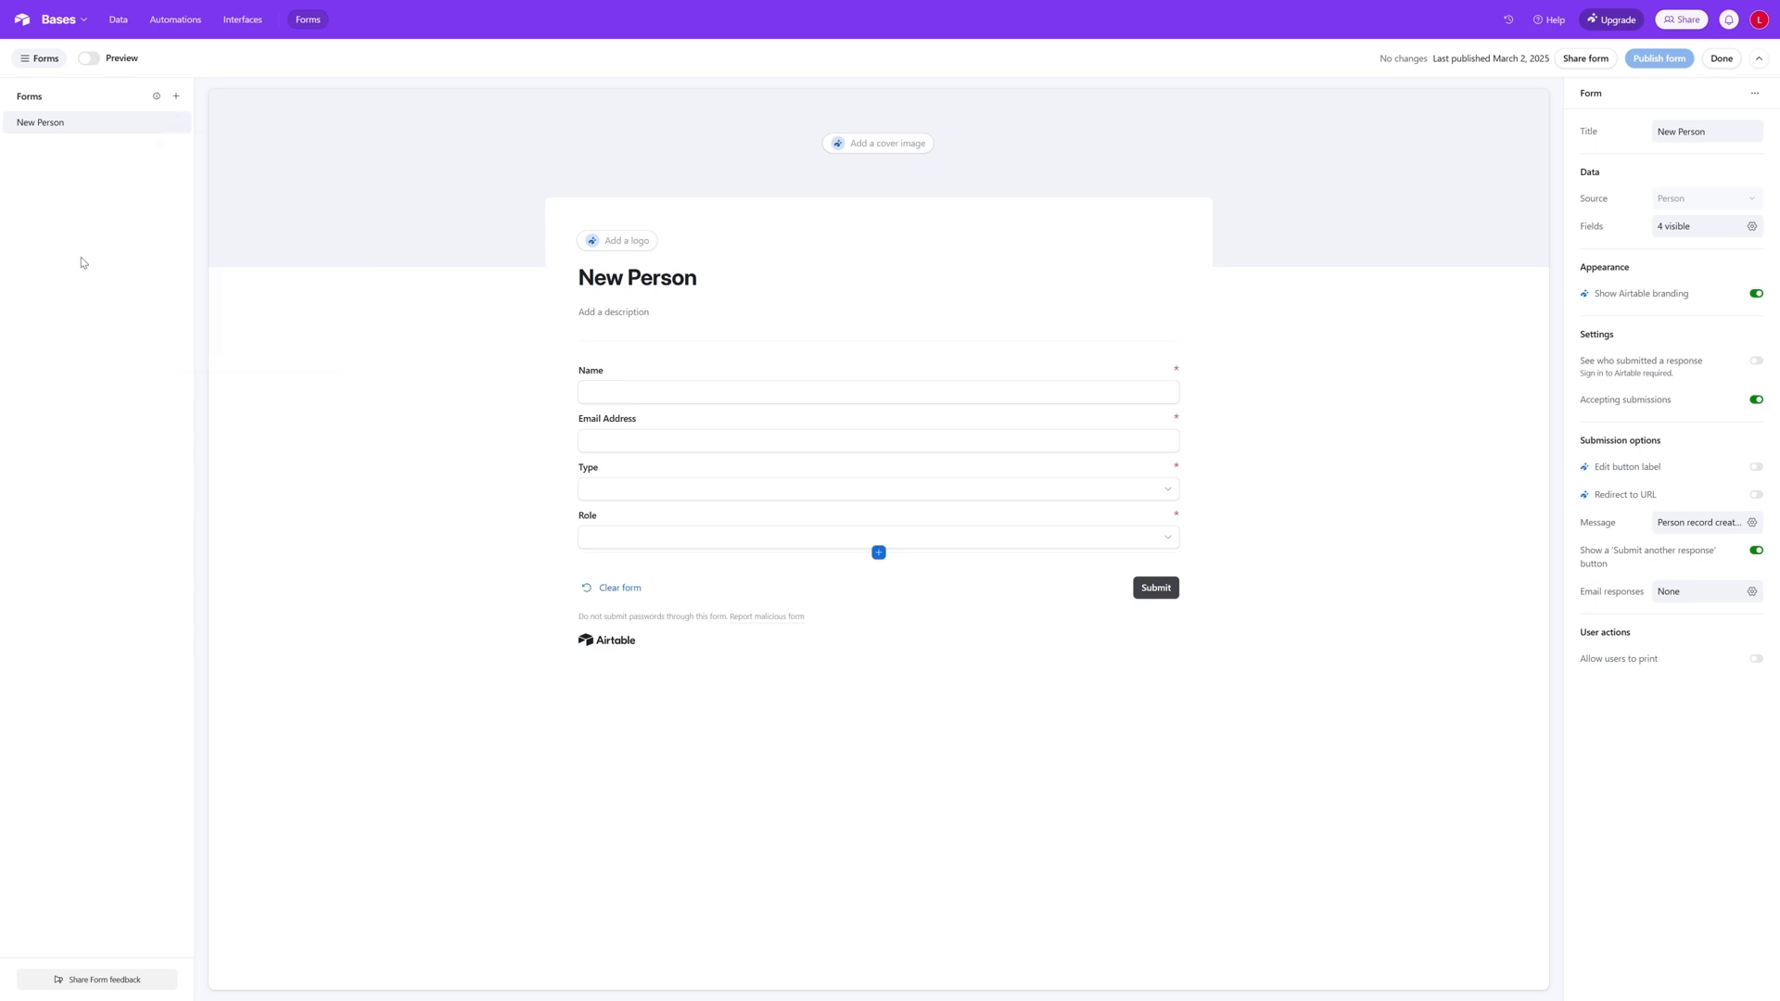
click(93, 59)
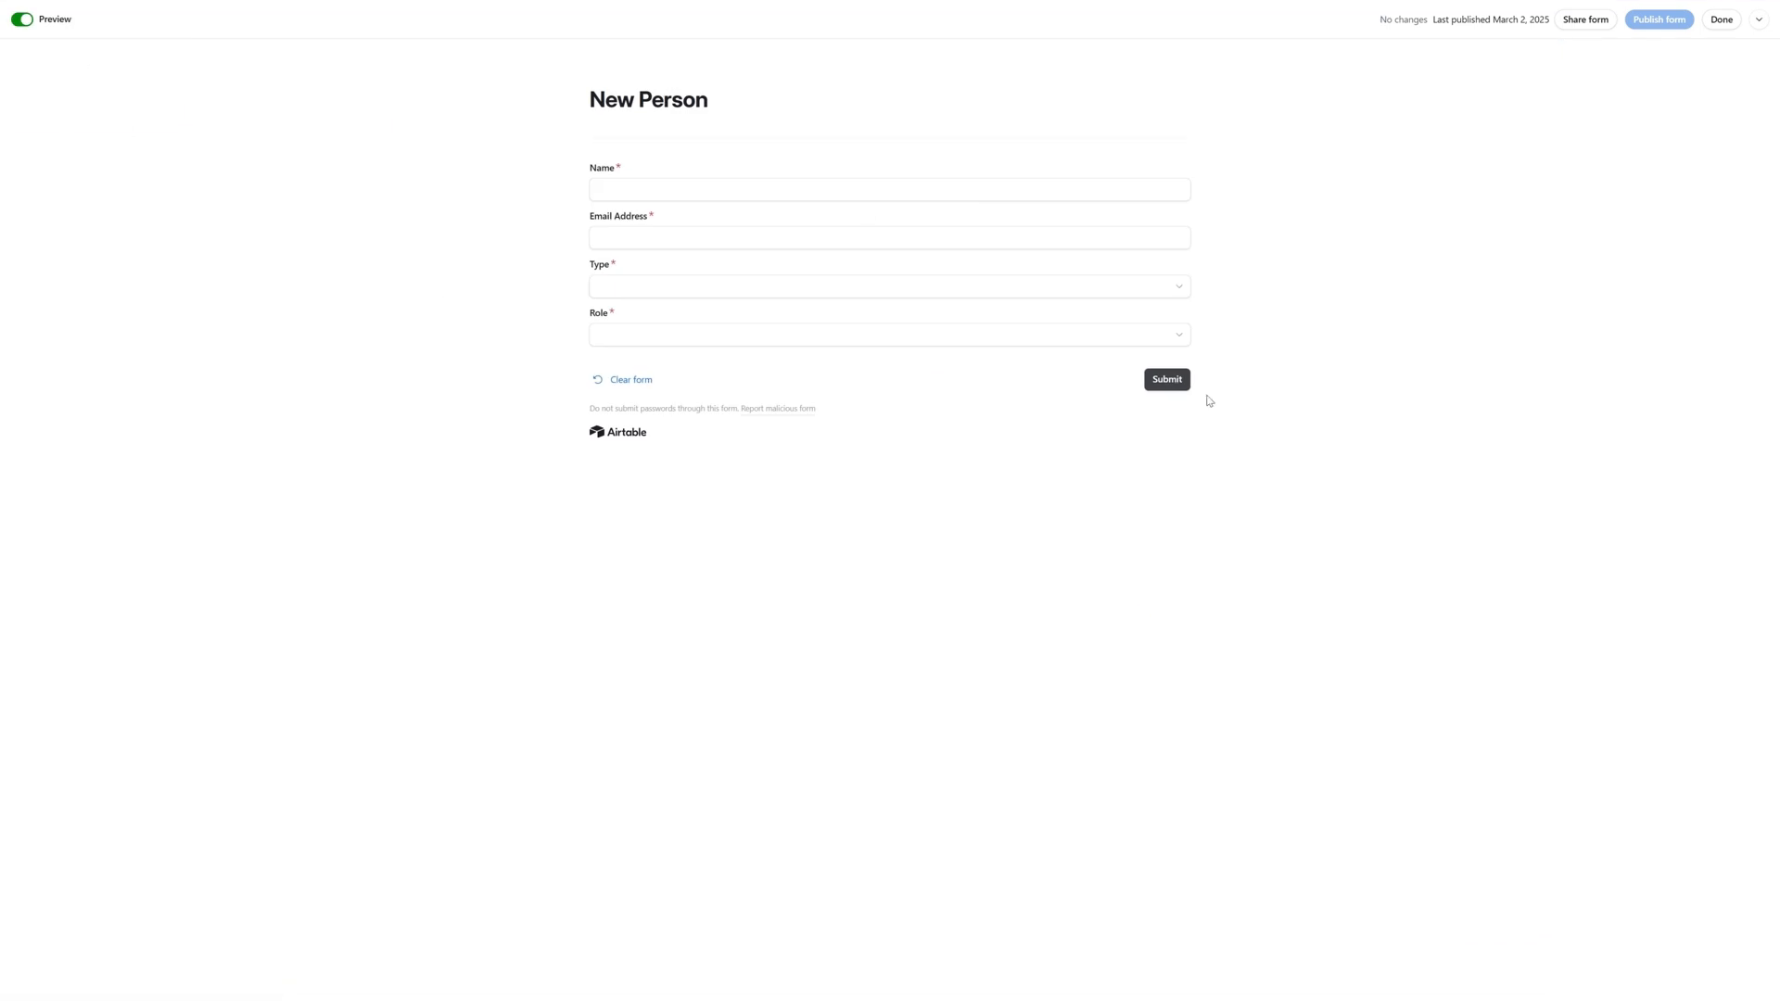
click(20, 20)
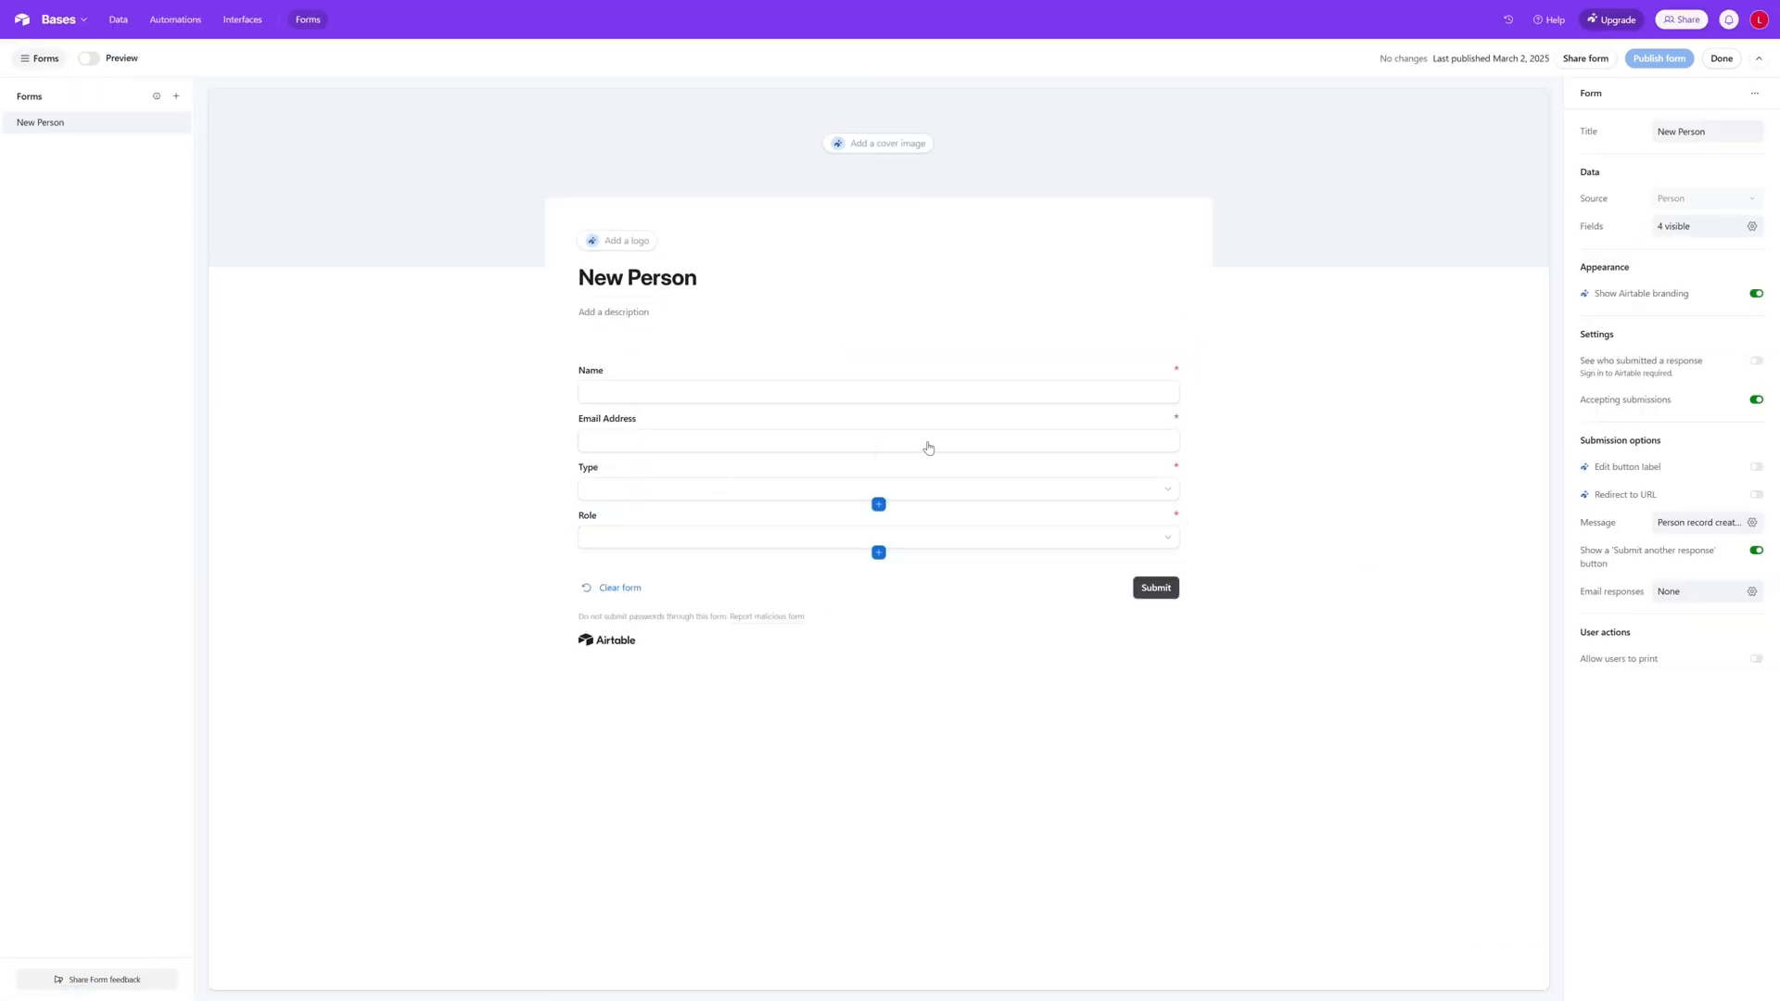
click(89, 59)
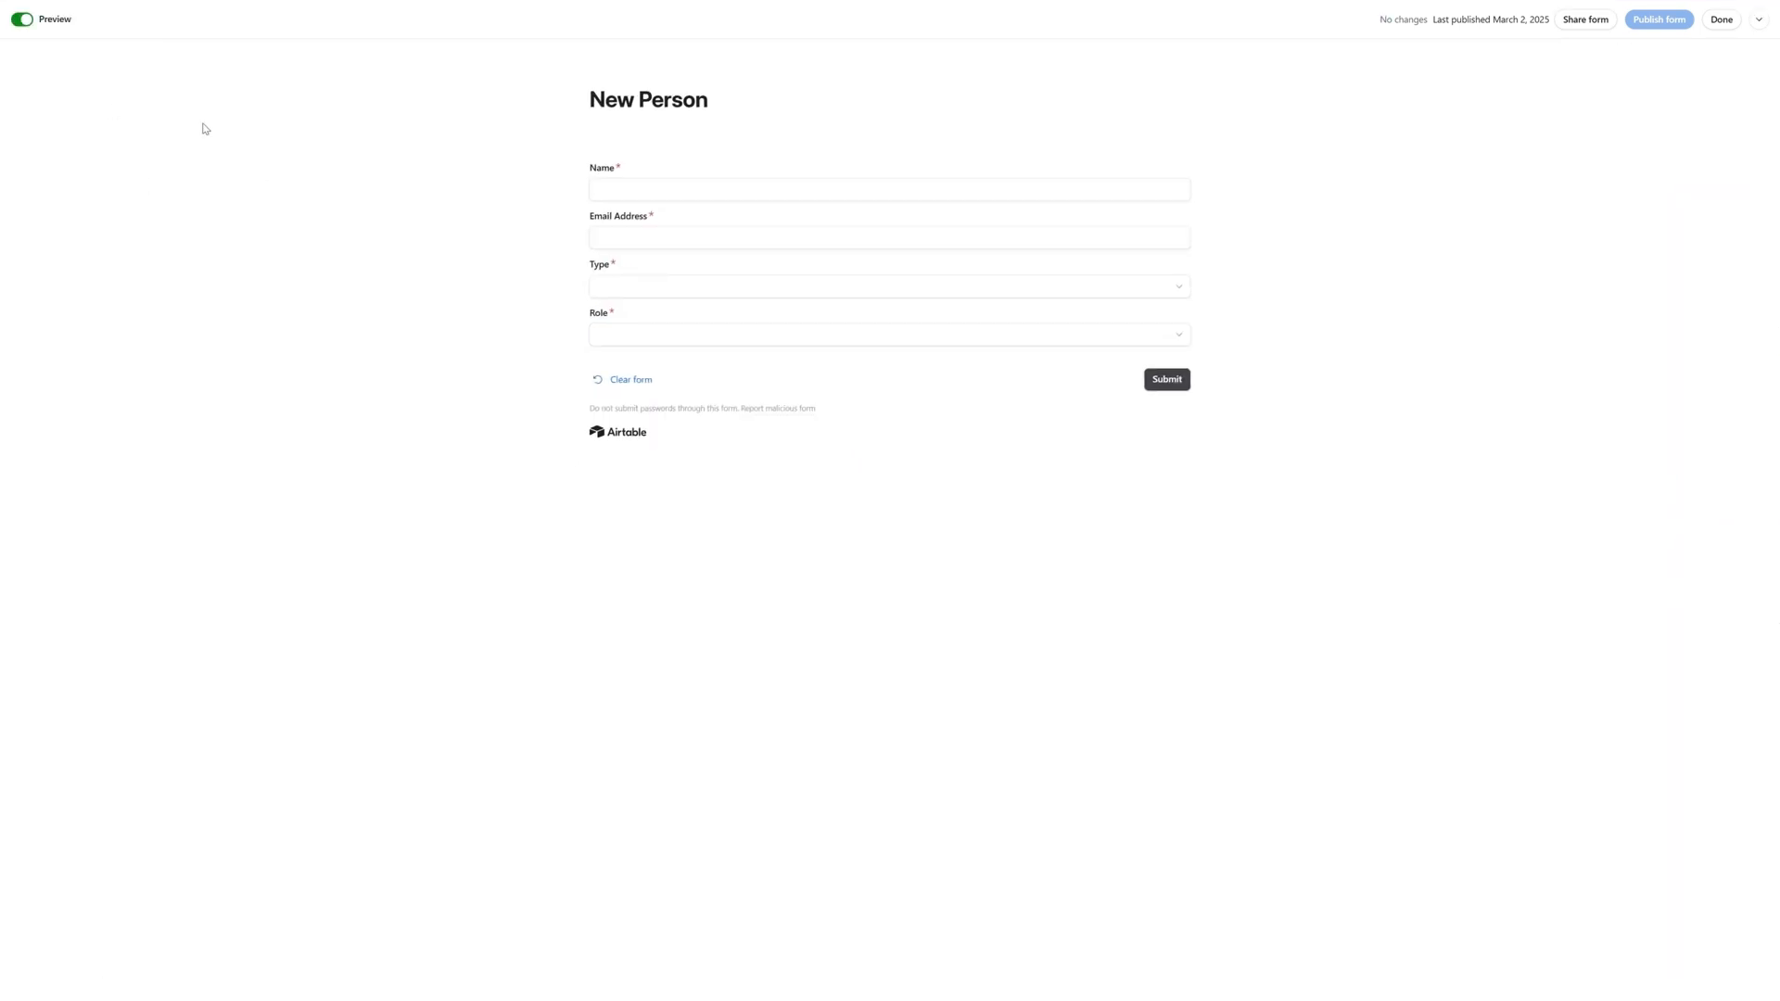
click(1601, 24)
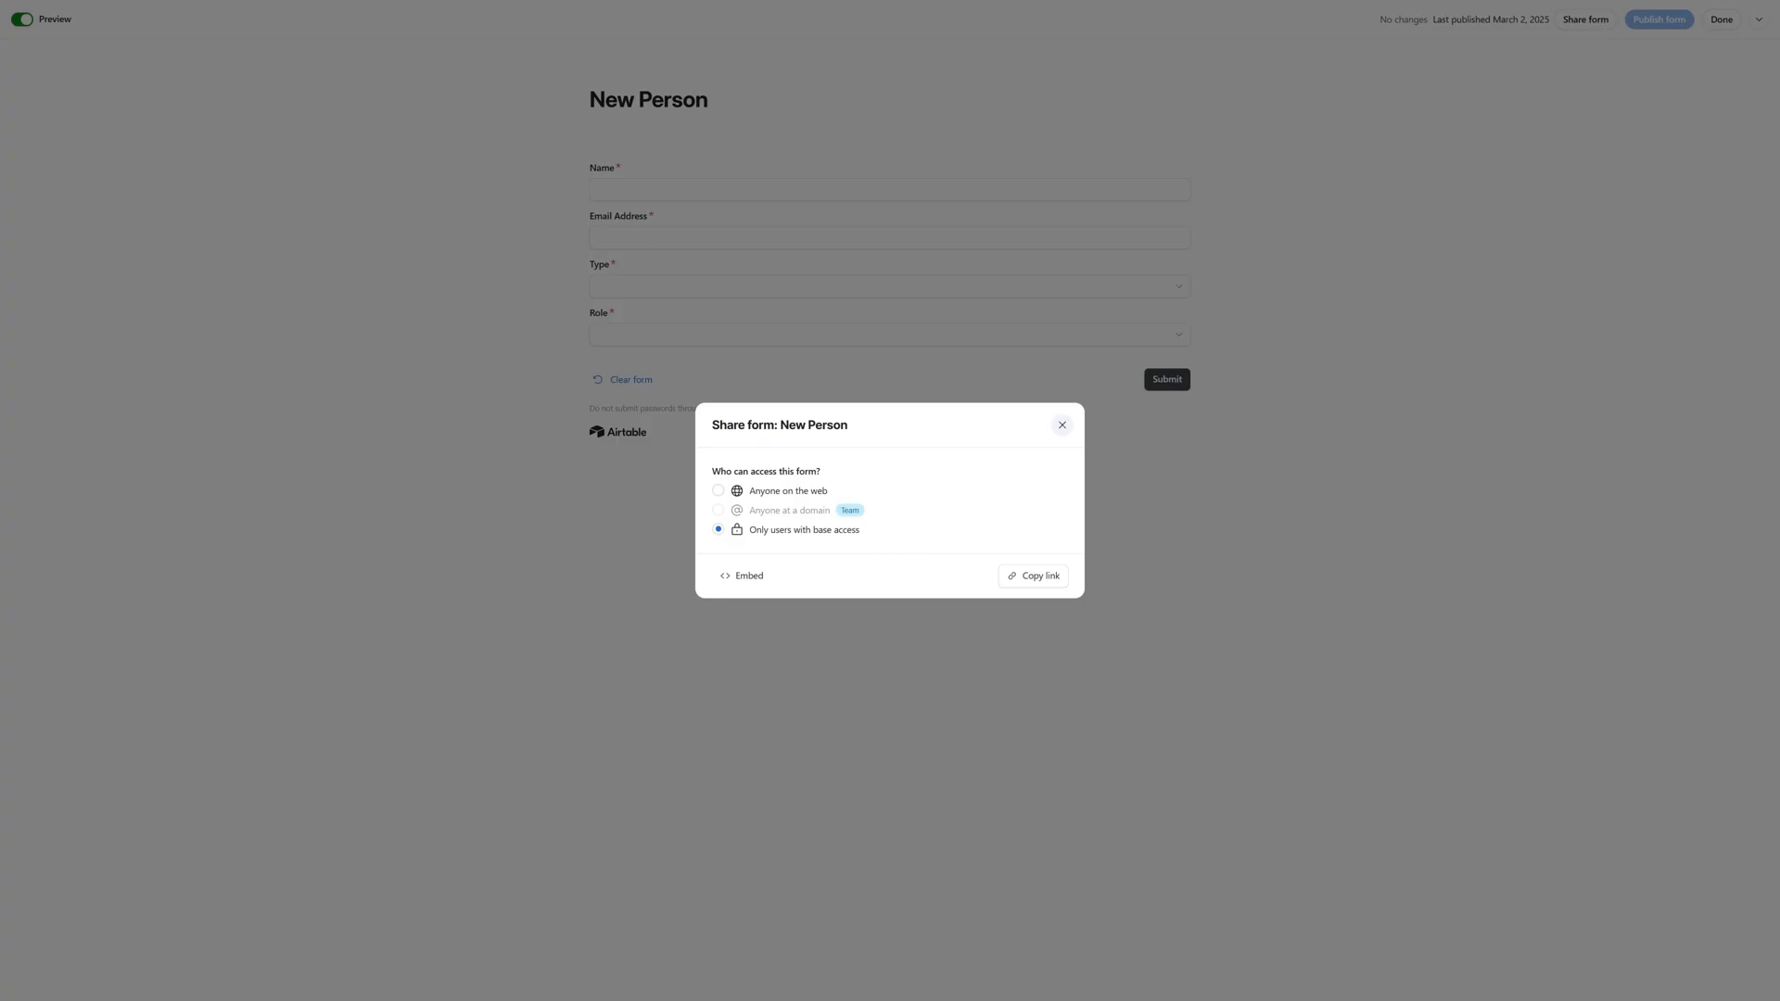
click(1062, 425)
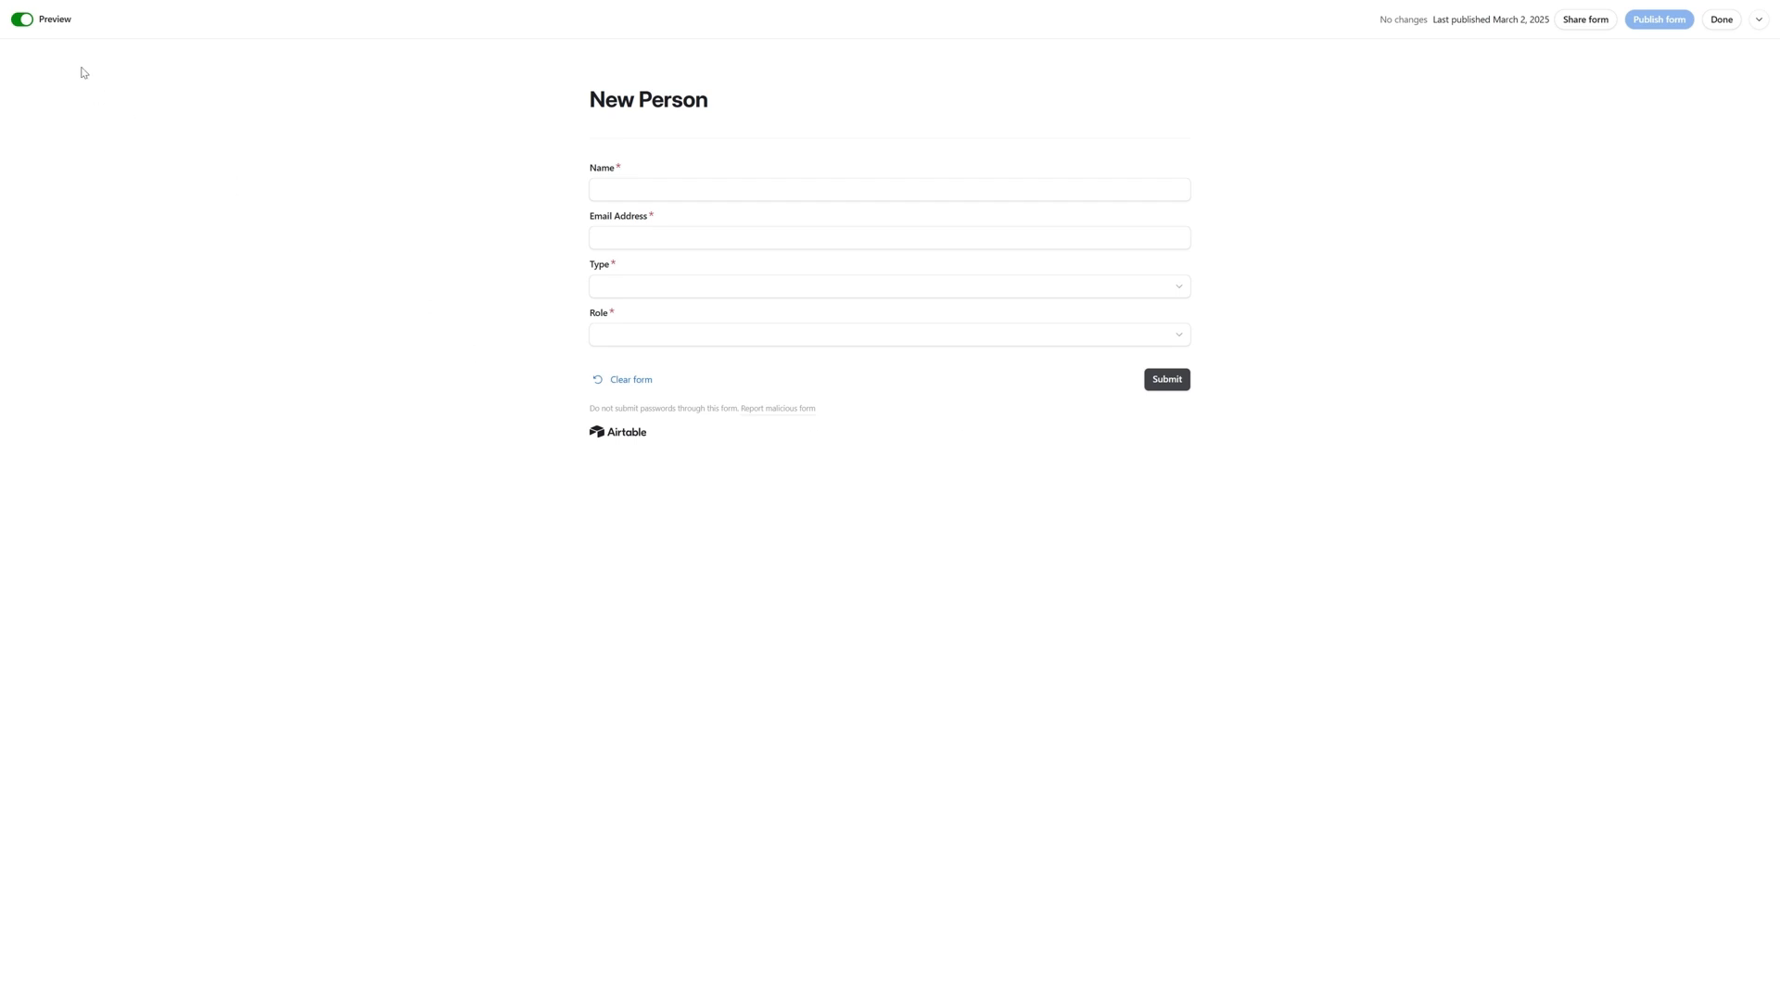
click(21, 19)
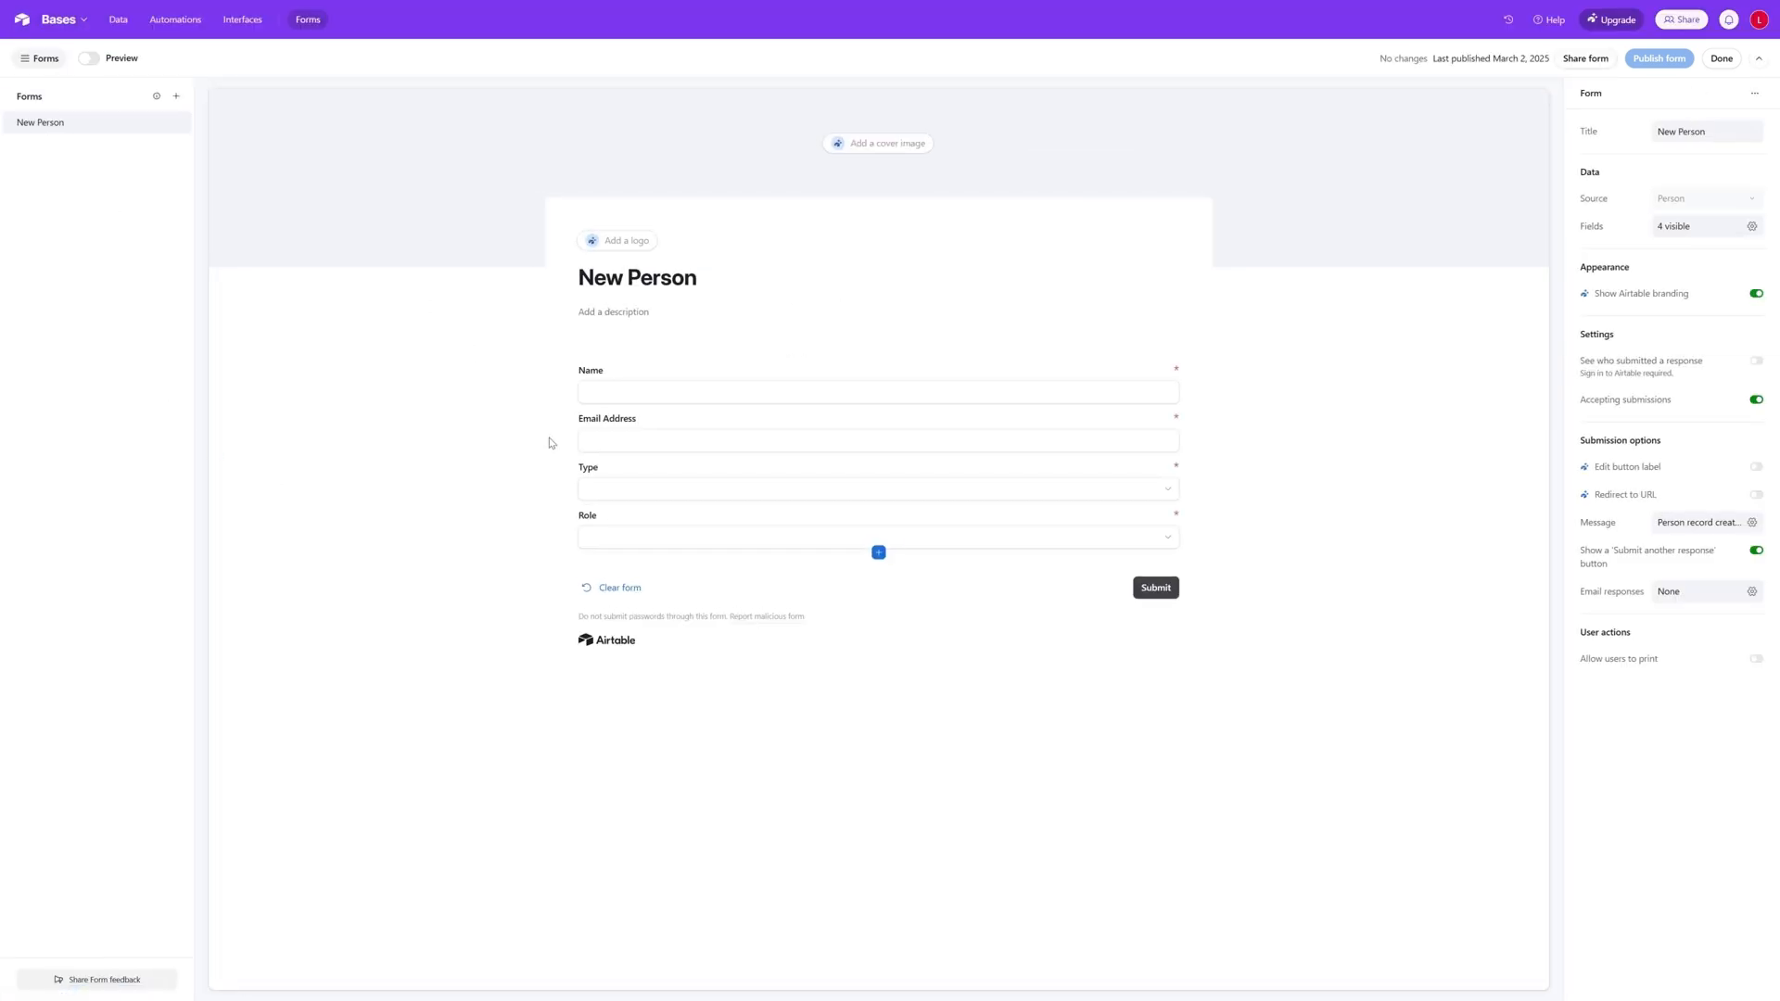
- Create a second form named New Project that sends its responses to the Project table
click(176, 96)
click(641, 370)
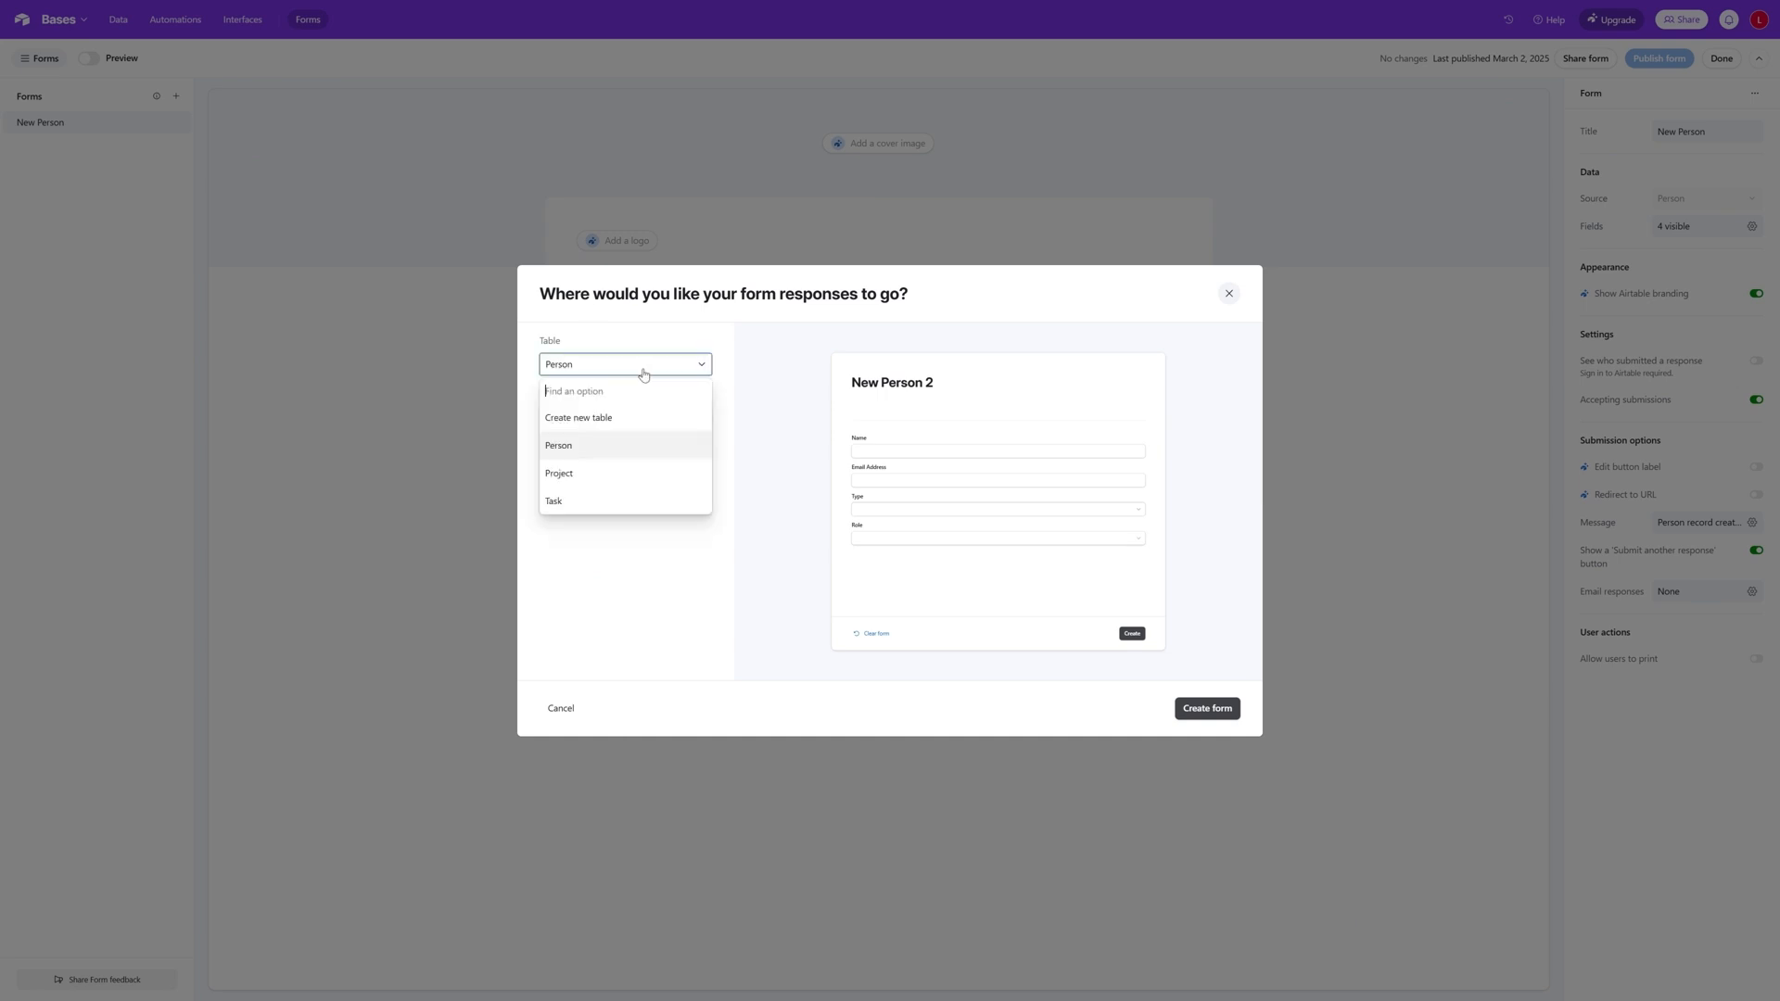
click(627, 475)
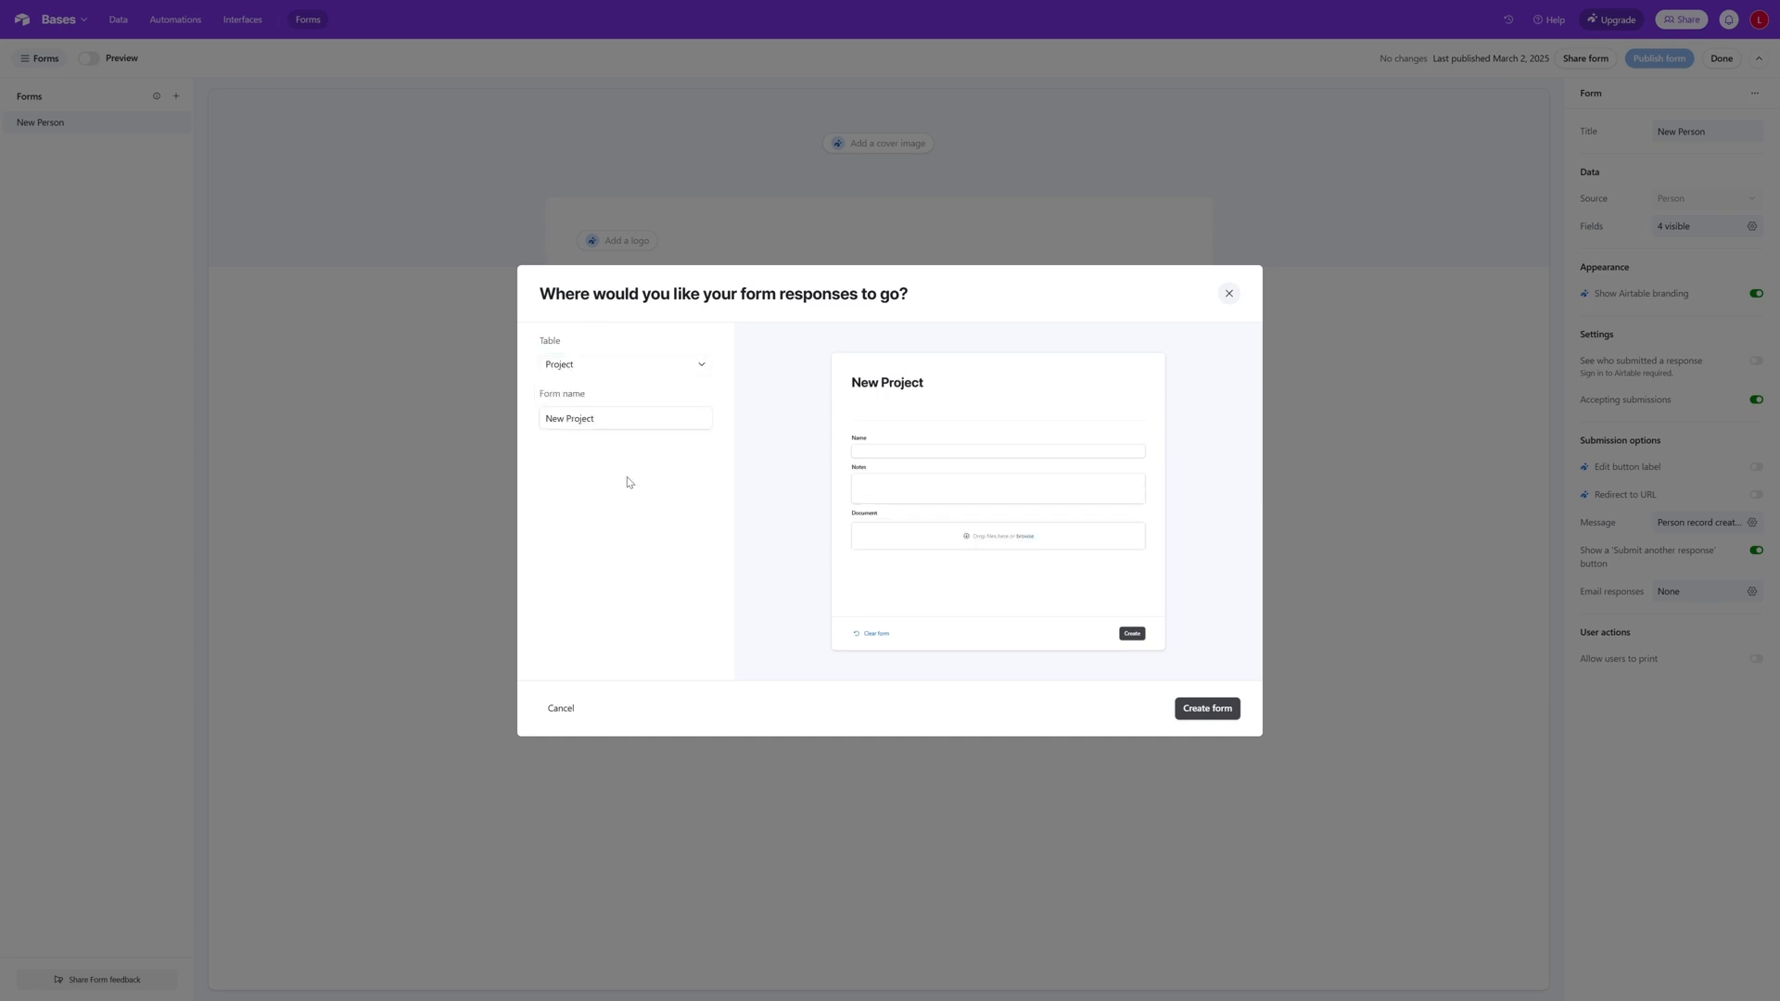
click(1207, 709)
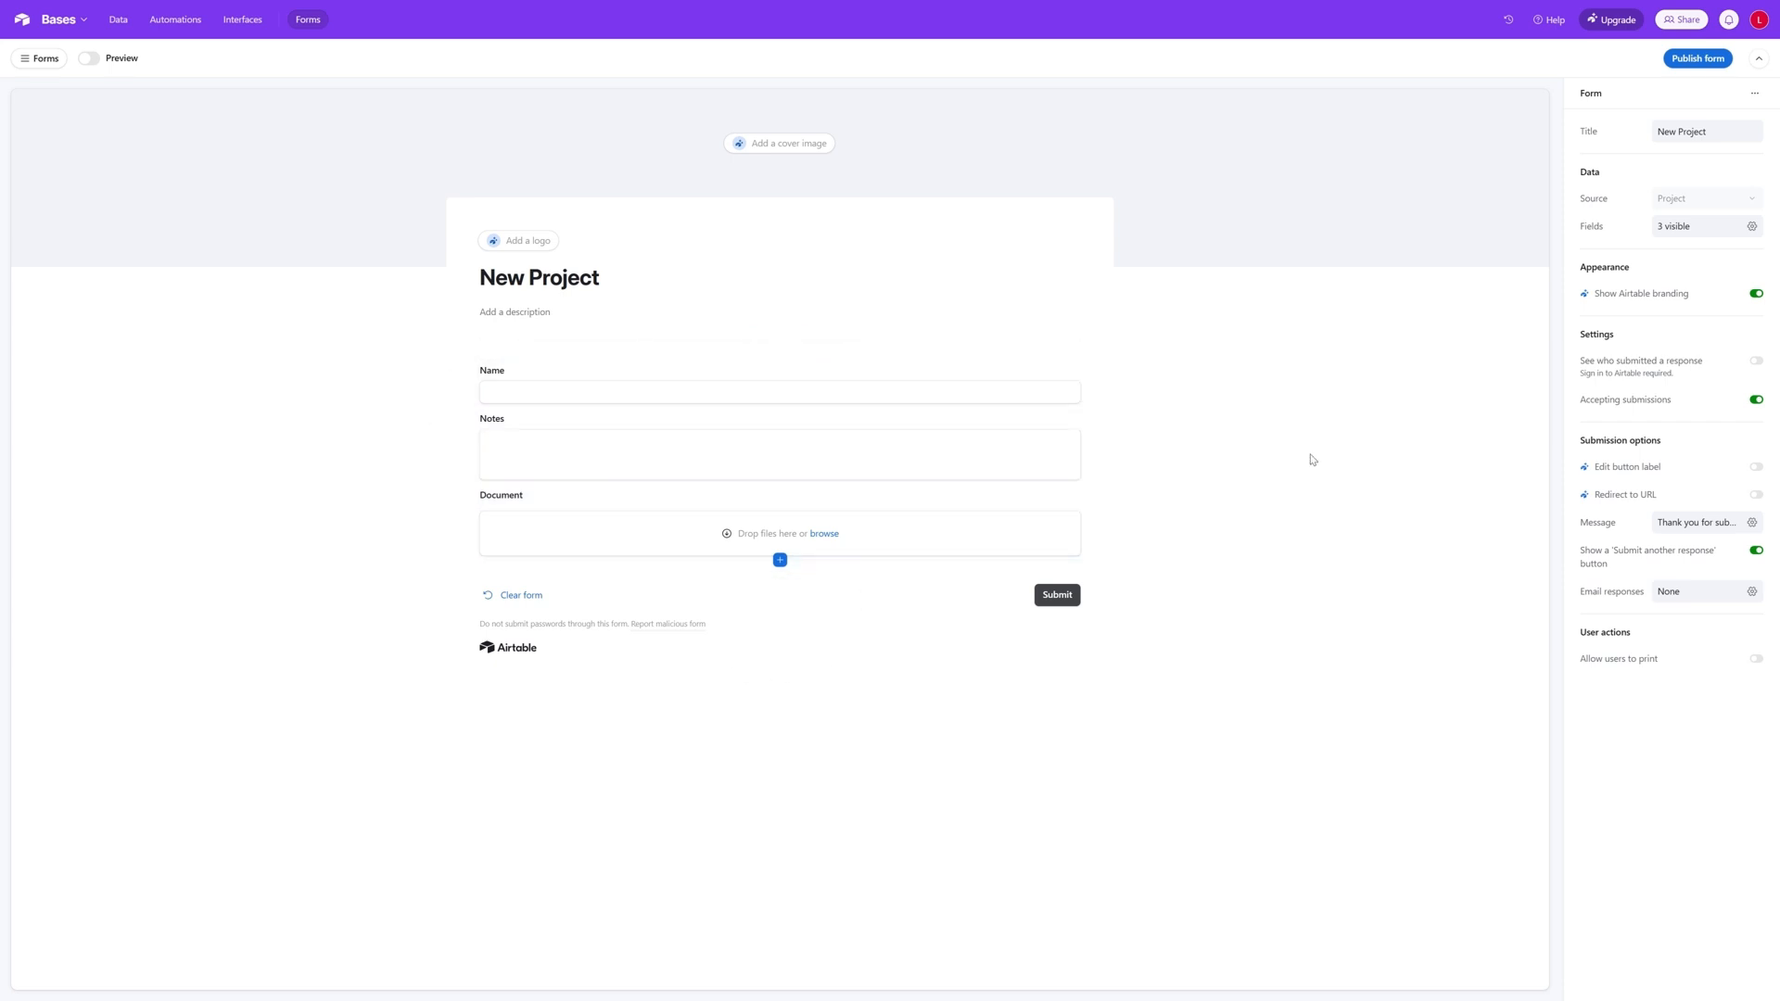
- Make the Name and Notes fields of the New Project form required
click(819, 399)
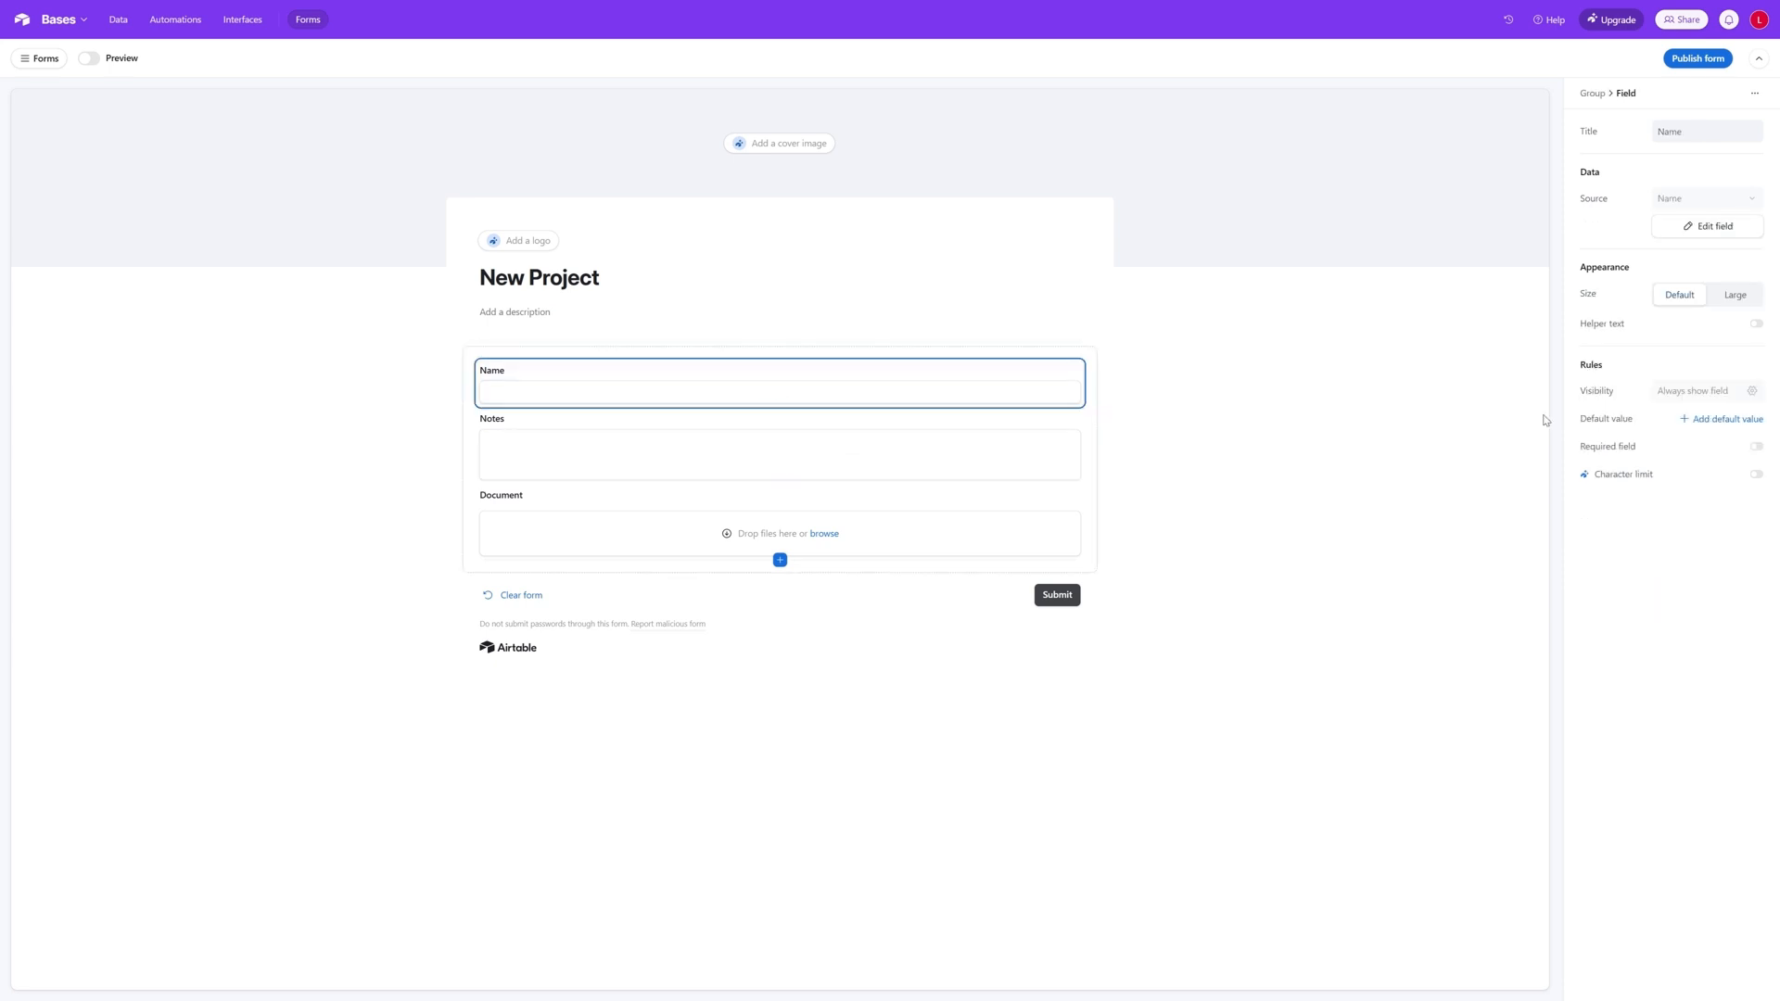
click(1757, 447)
click(763, 462)
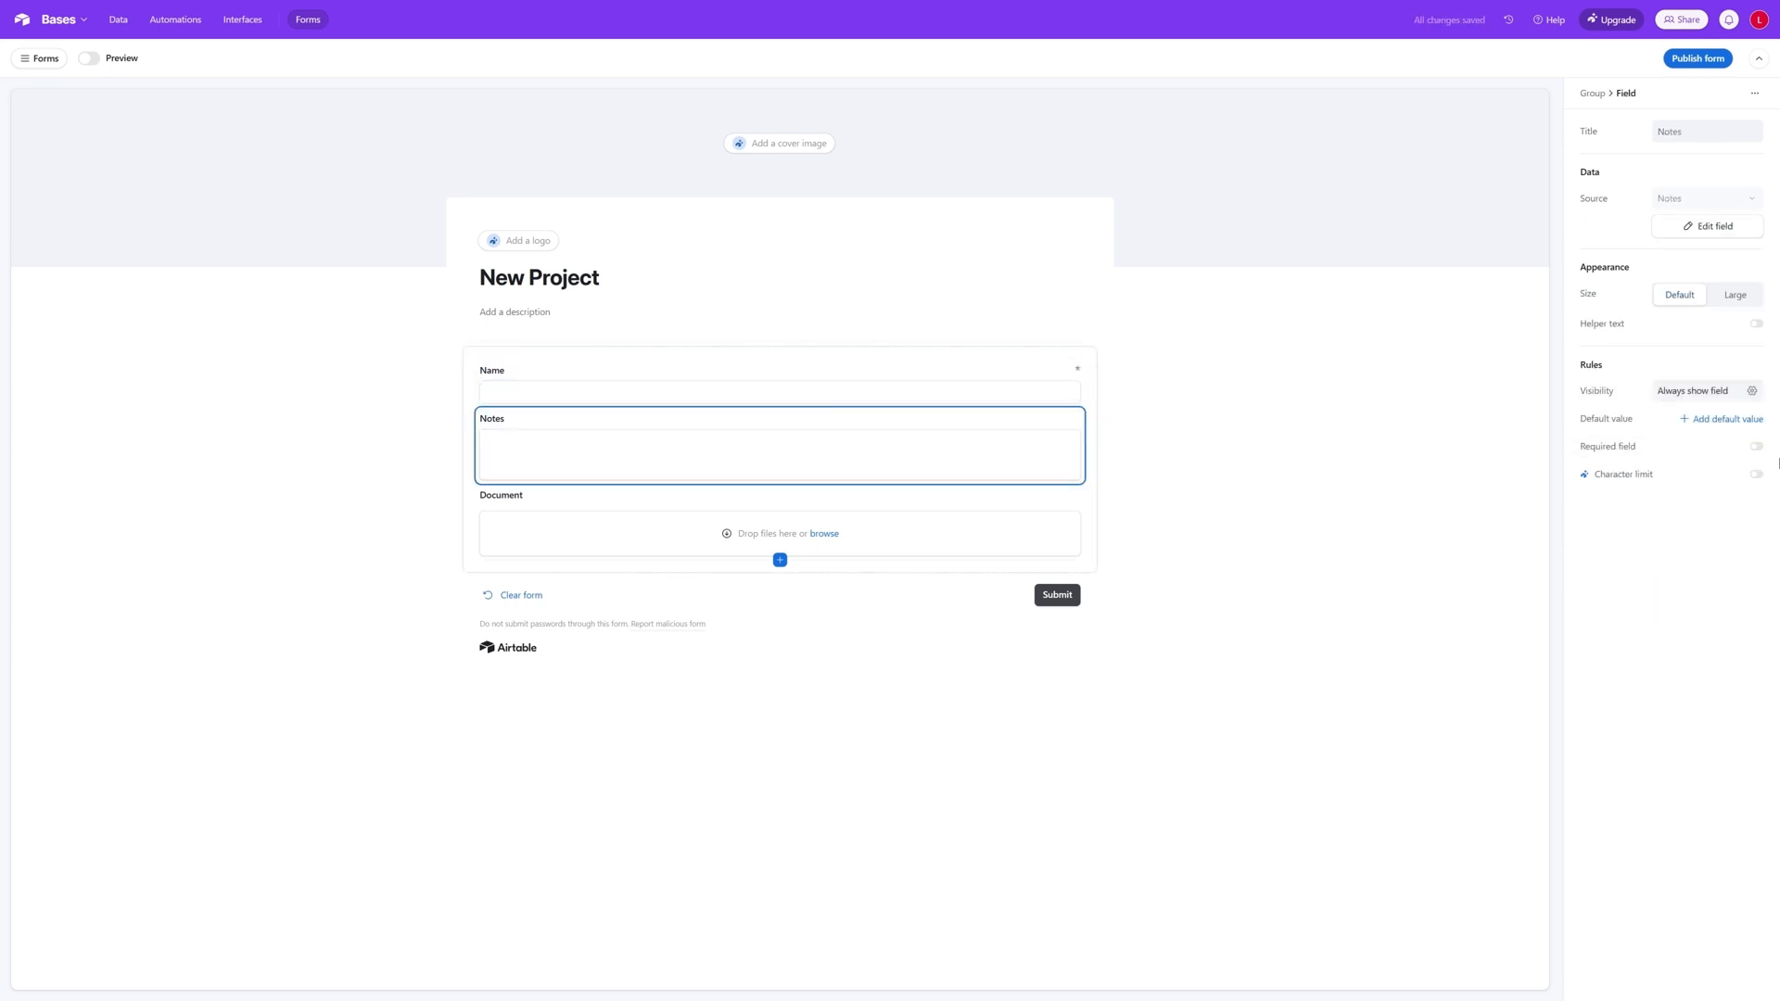
- Try to restrict the file types and the number of file uploads for the Document field
click(993, 532)
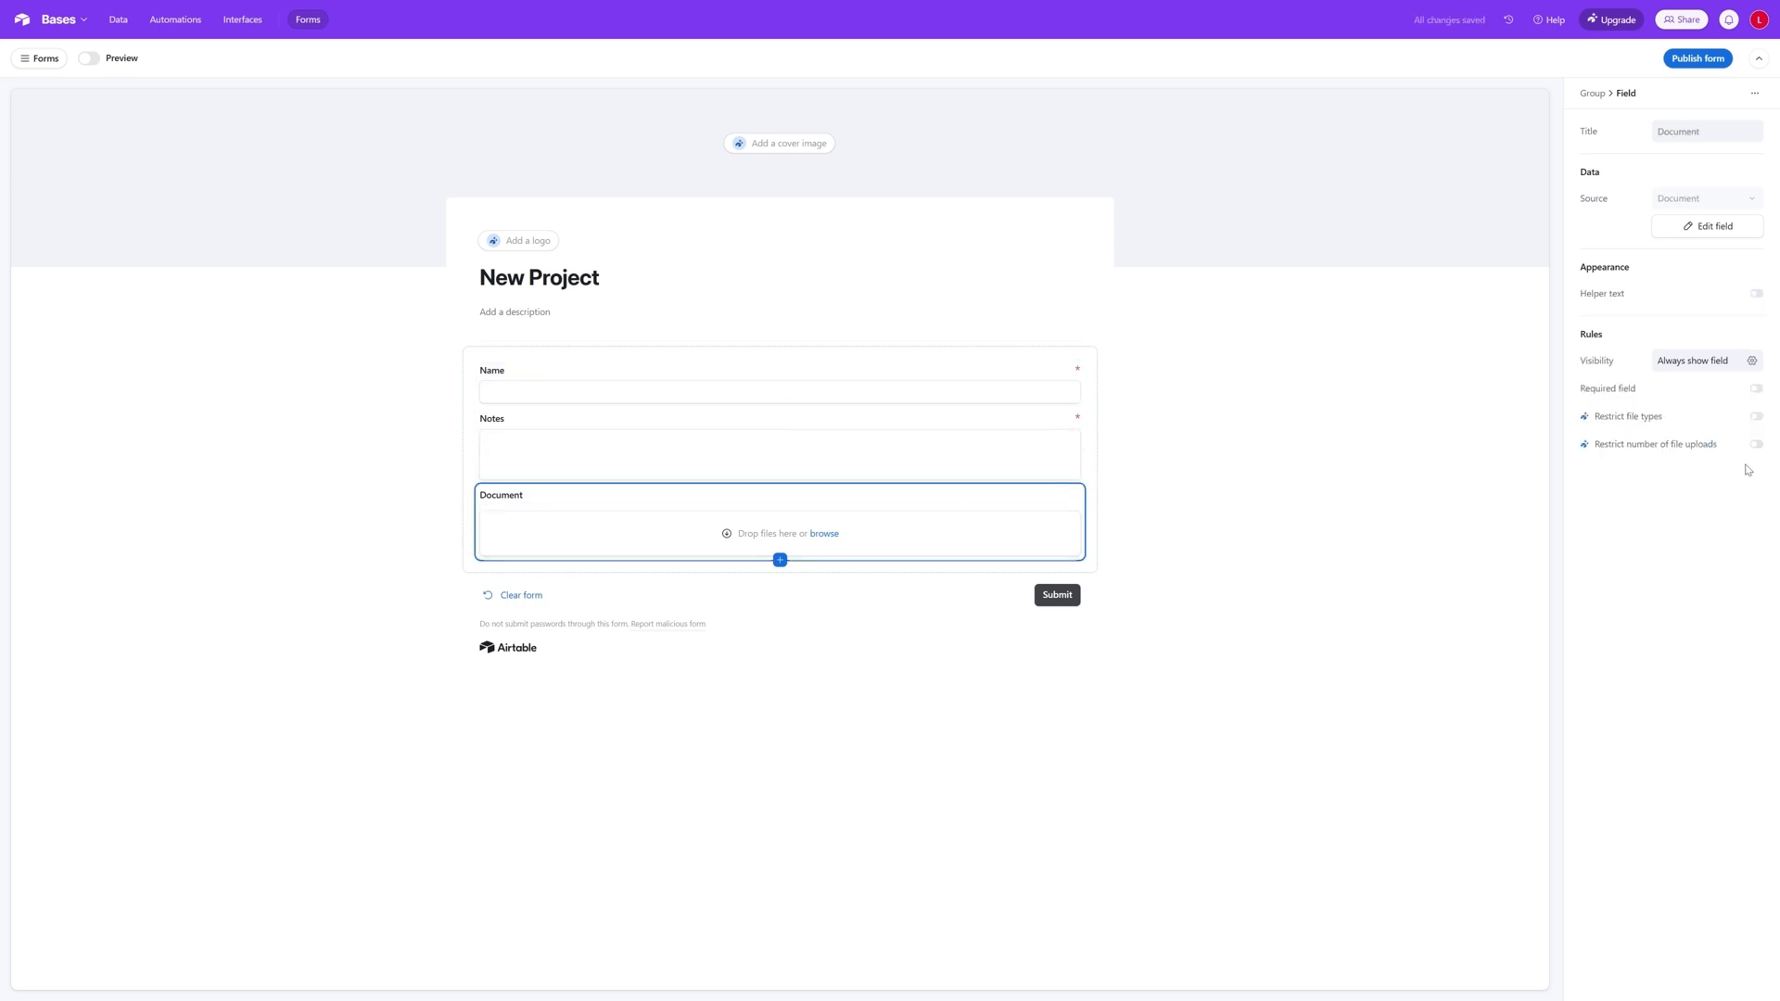
click(1758, 417)
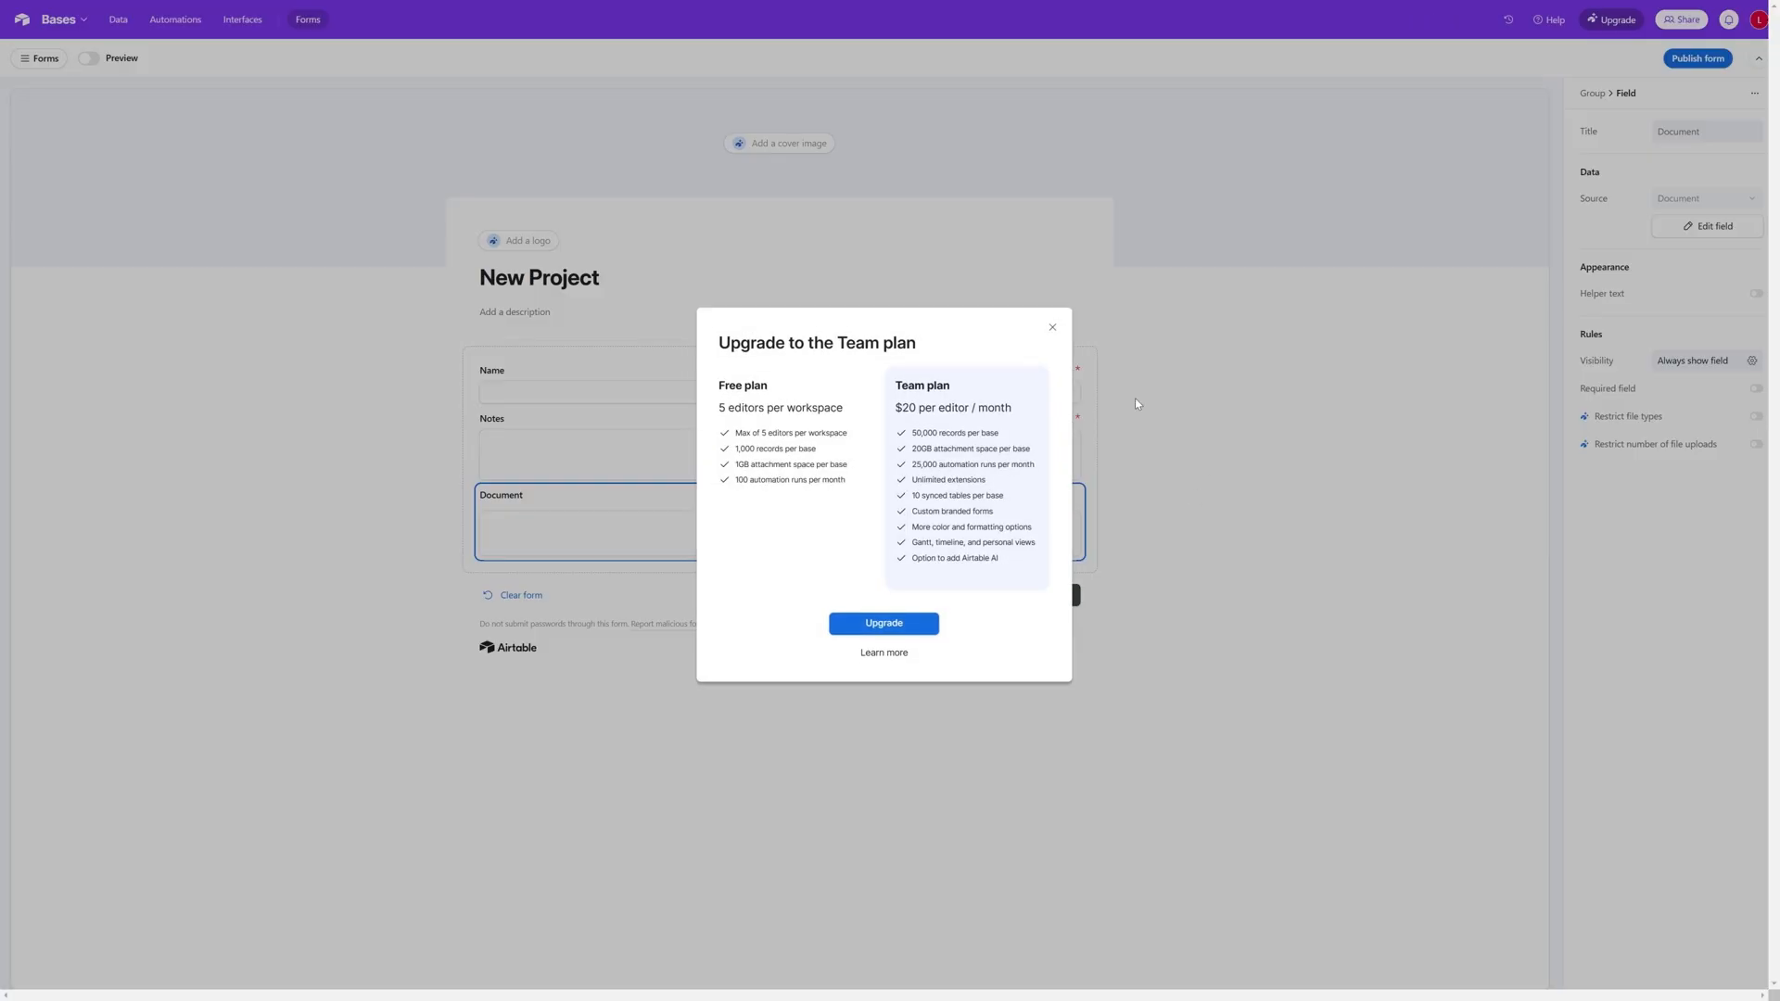
click(1053, 329)
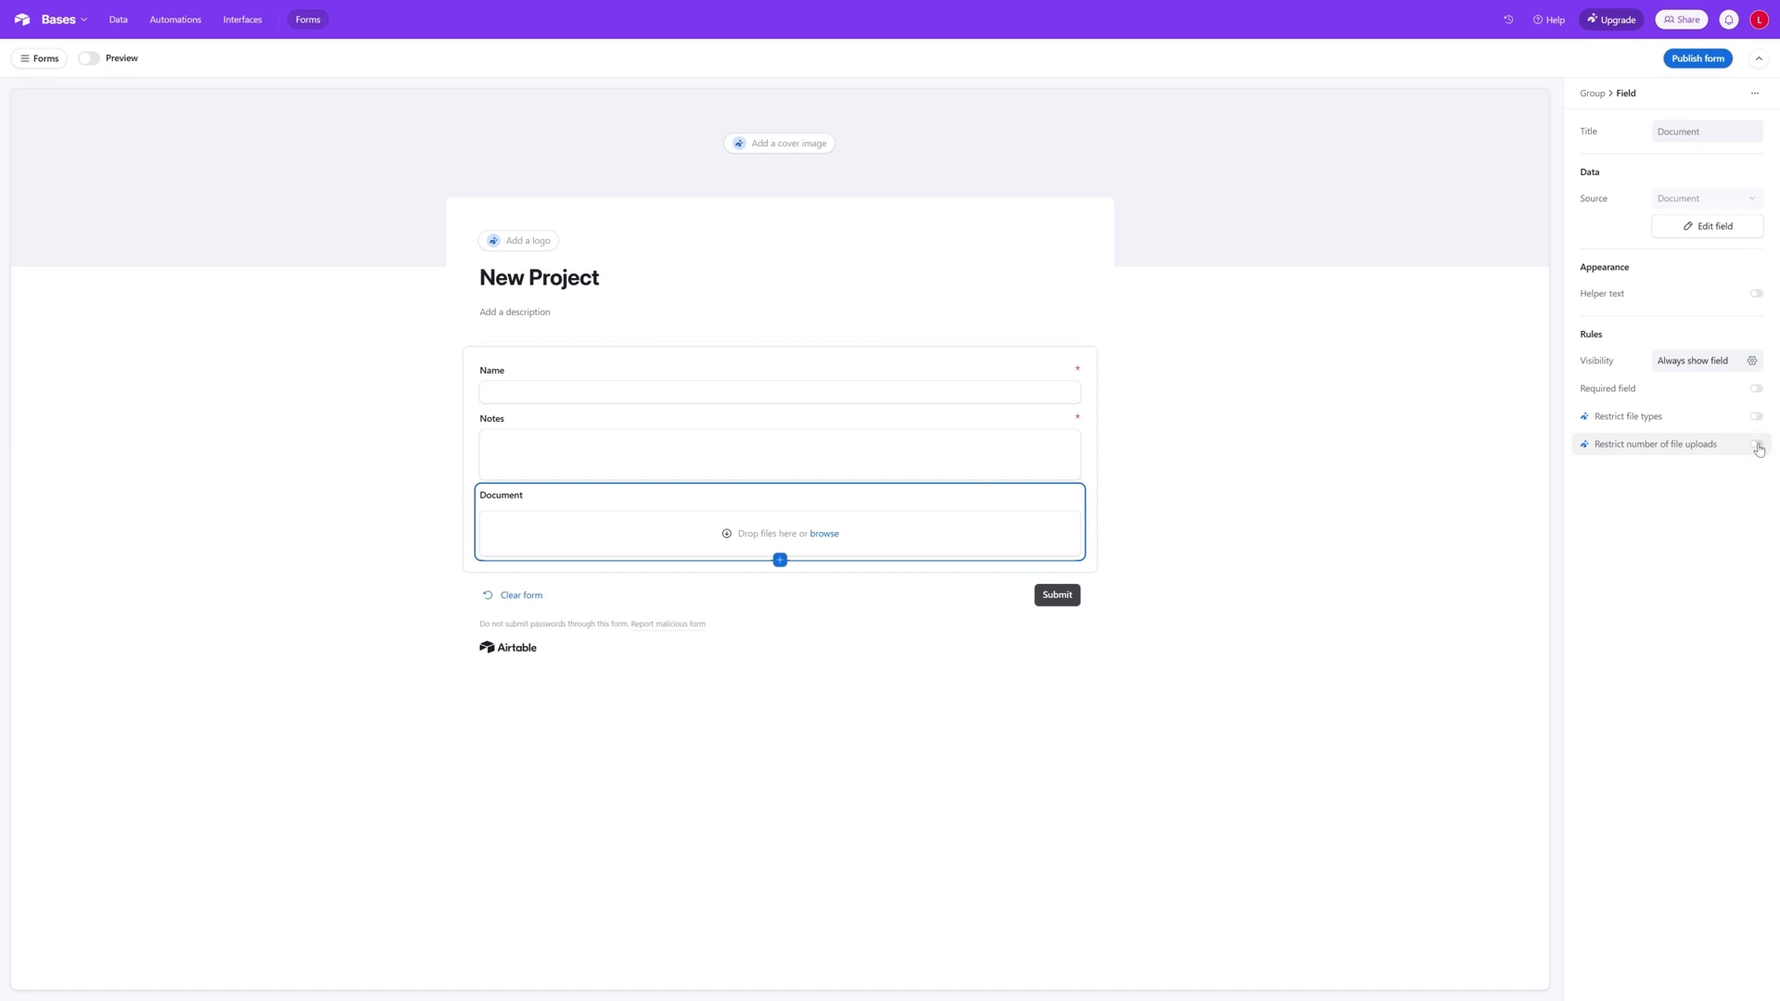
click(1756, 445)
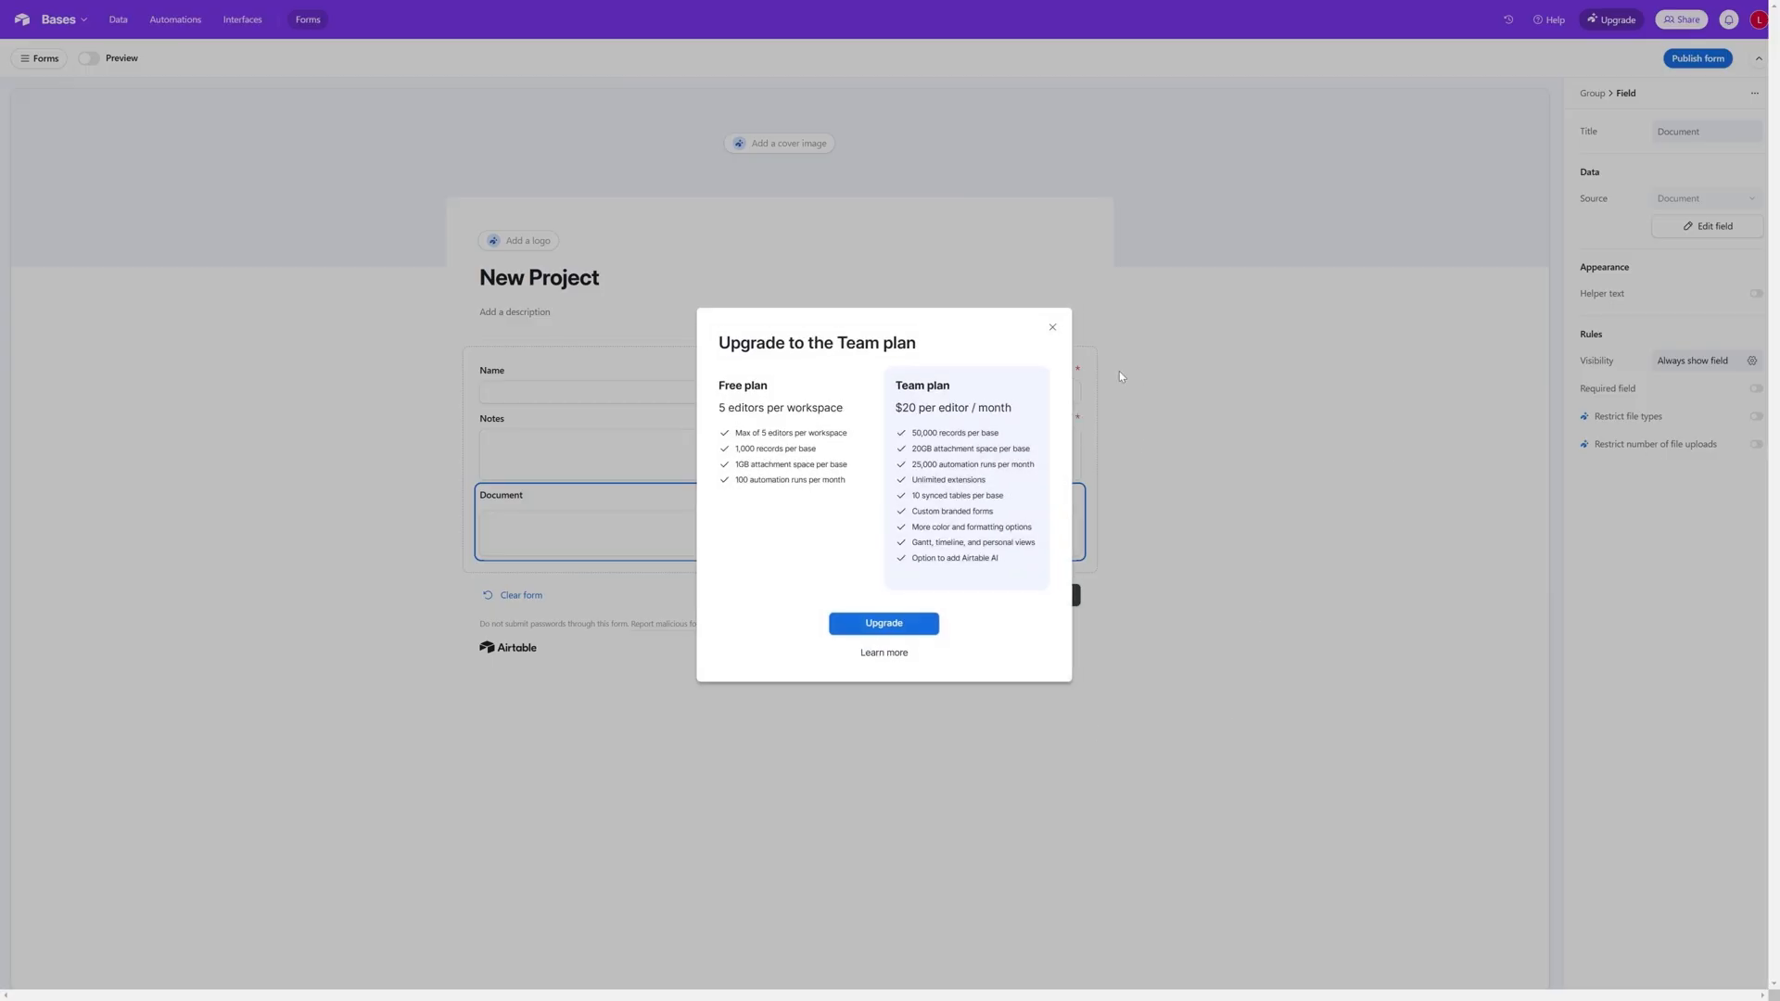
click(1053, 327)
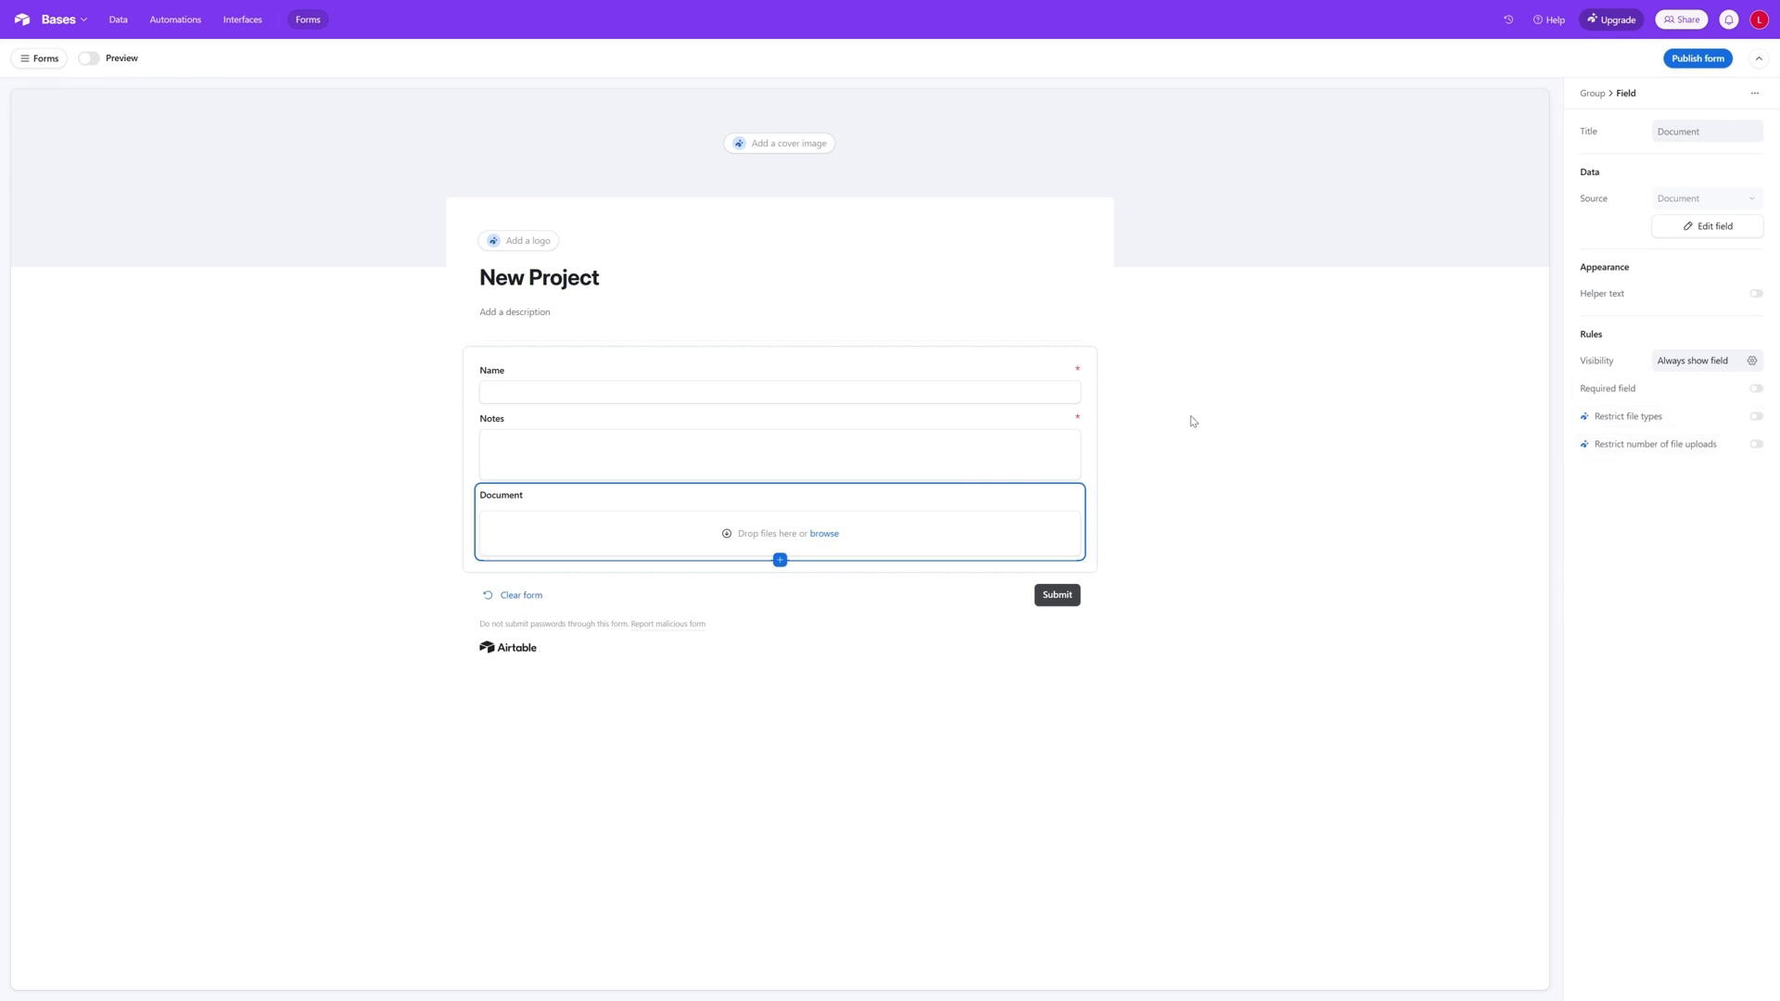
- Add the Owner field below Document, make it required, and view its people selection options
click(780, 565)
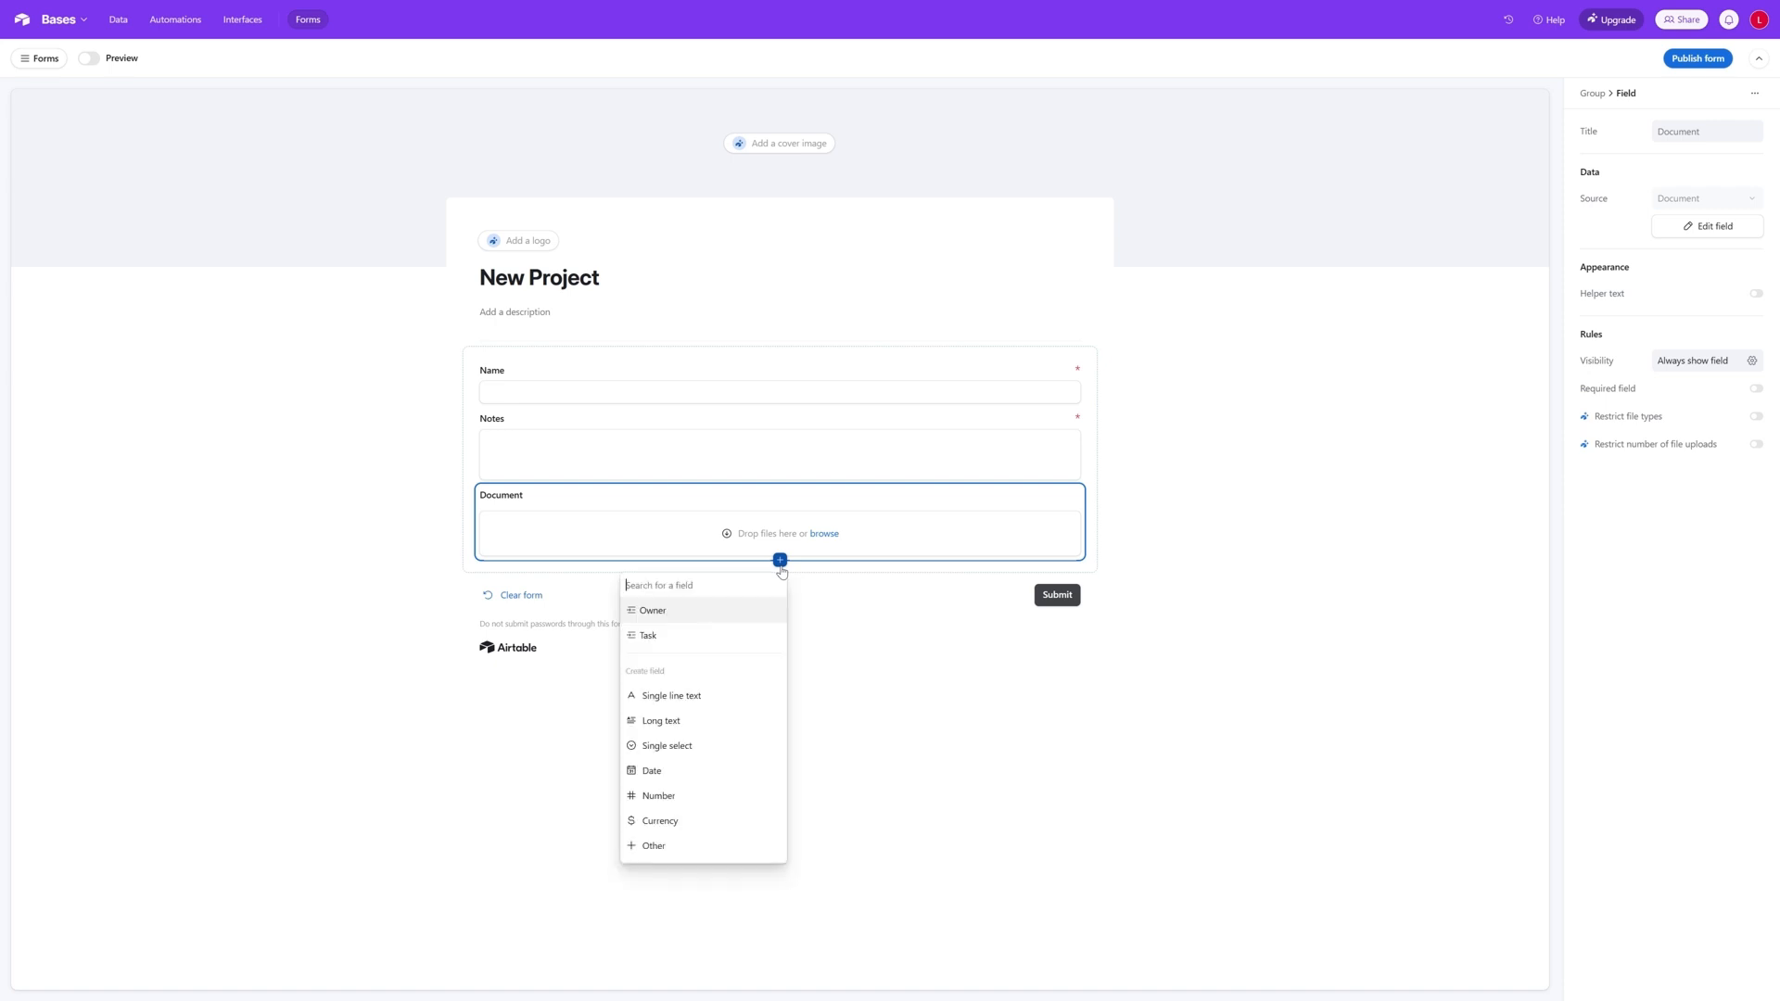
click(665, 619)
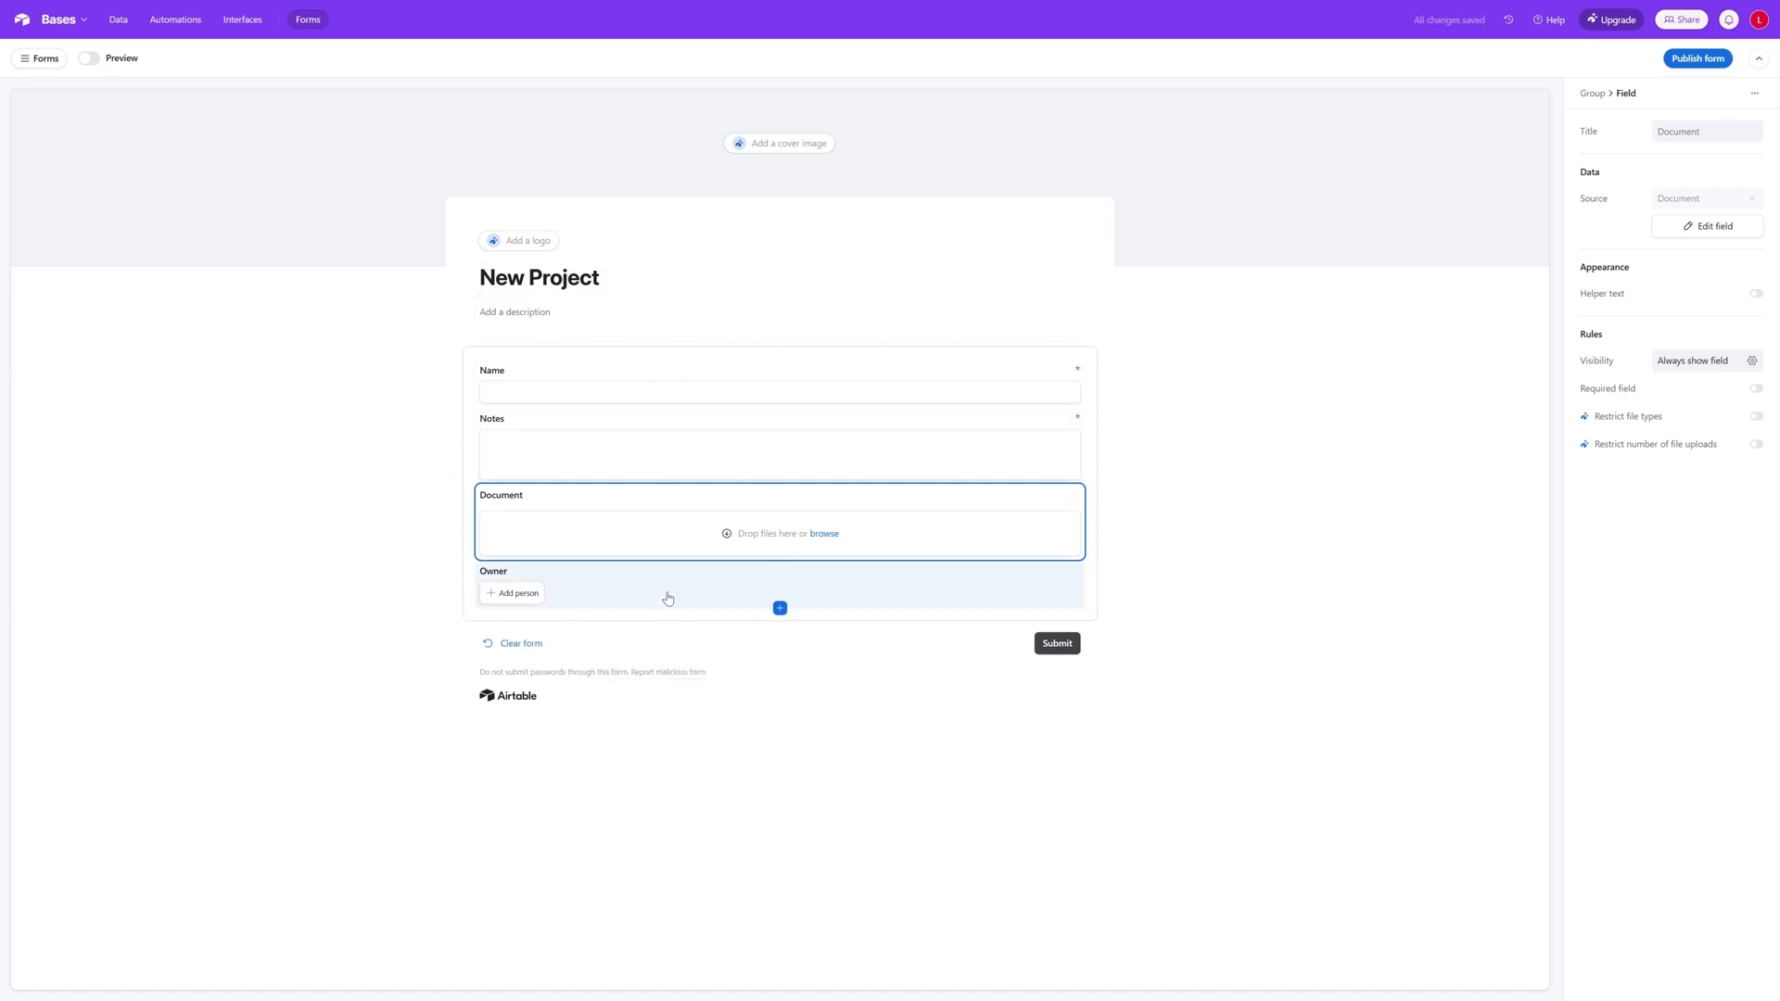
click(980, 604)
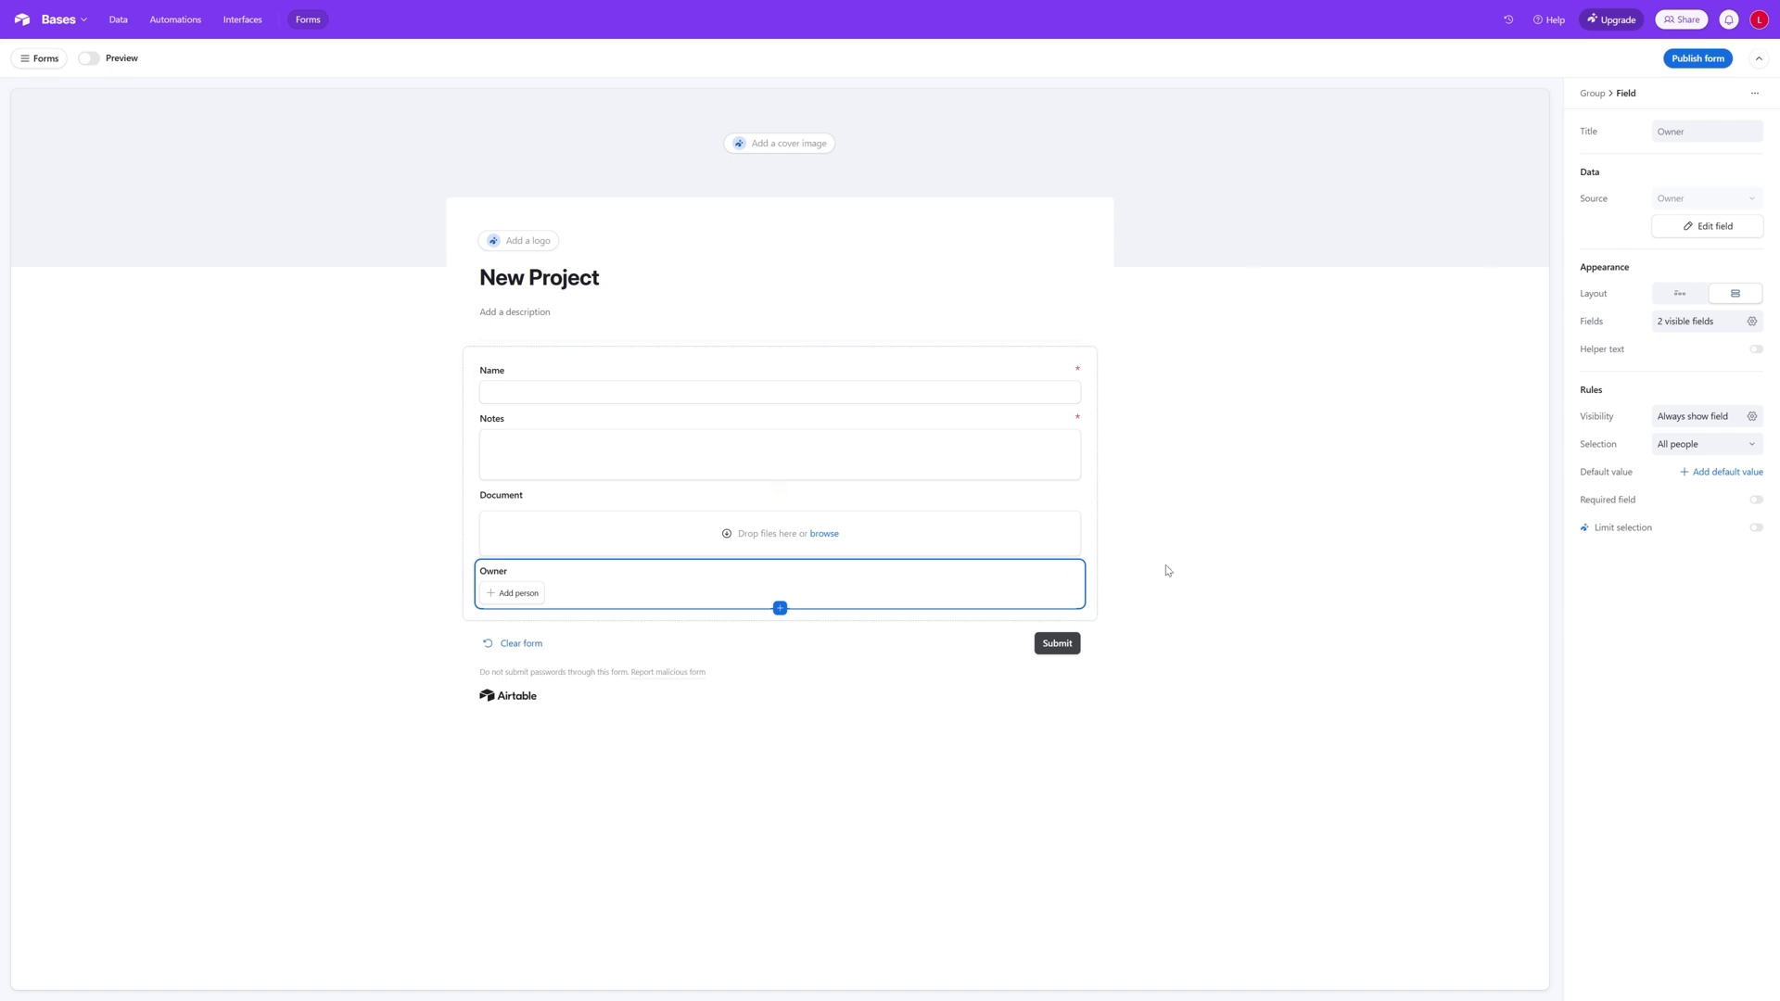
click(1756, 500)
click(1751, 445)
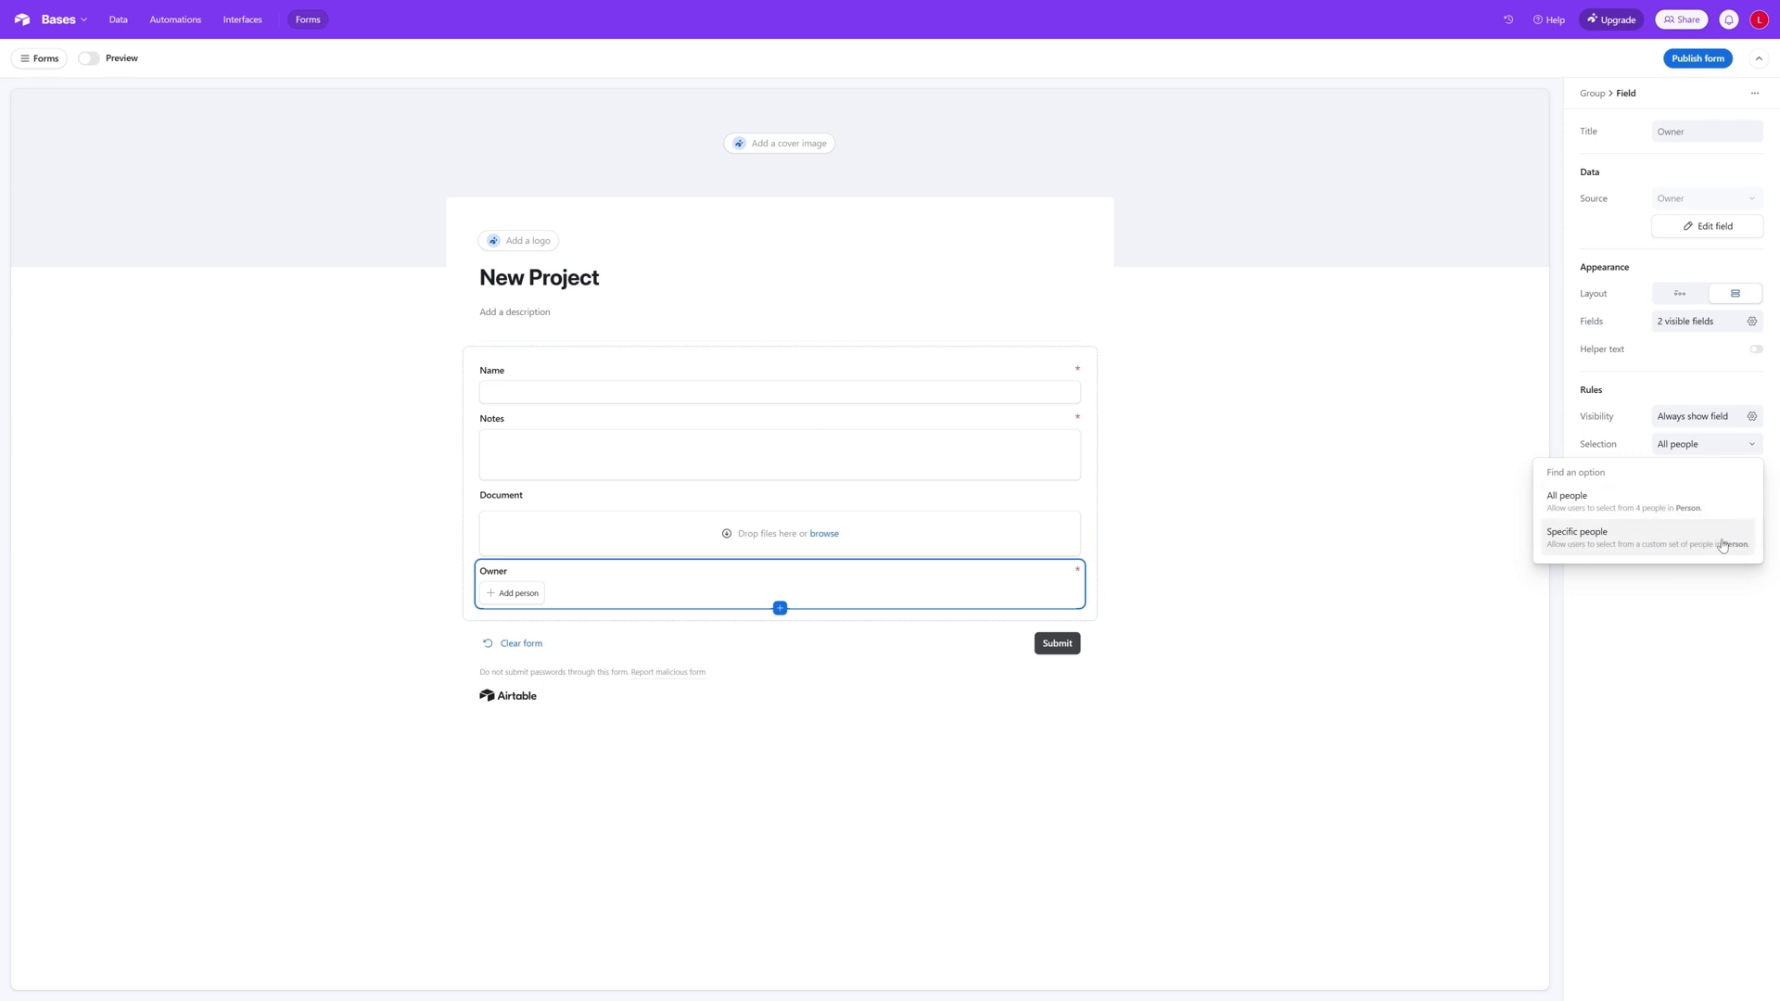
click(1339, 568)
- Try out the Owner field by adding the contractor, and remove that person again
click(962, 612)
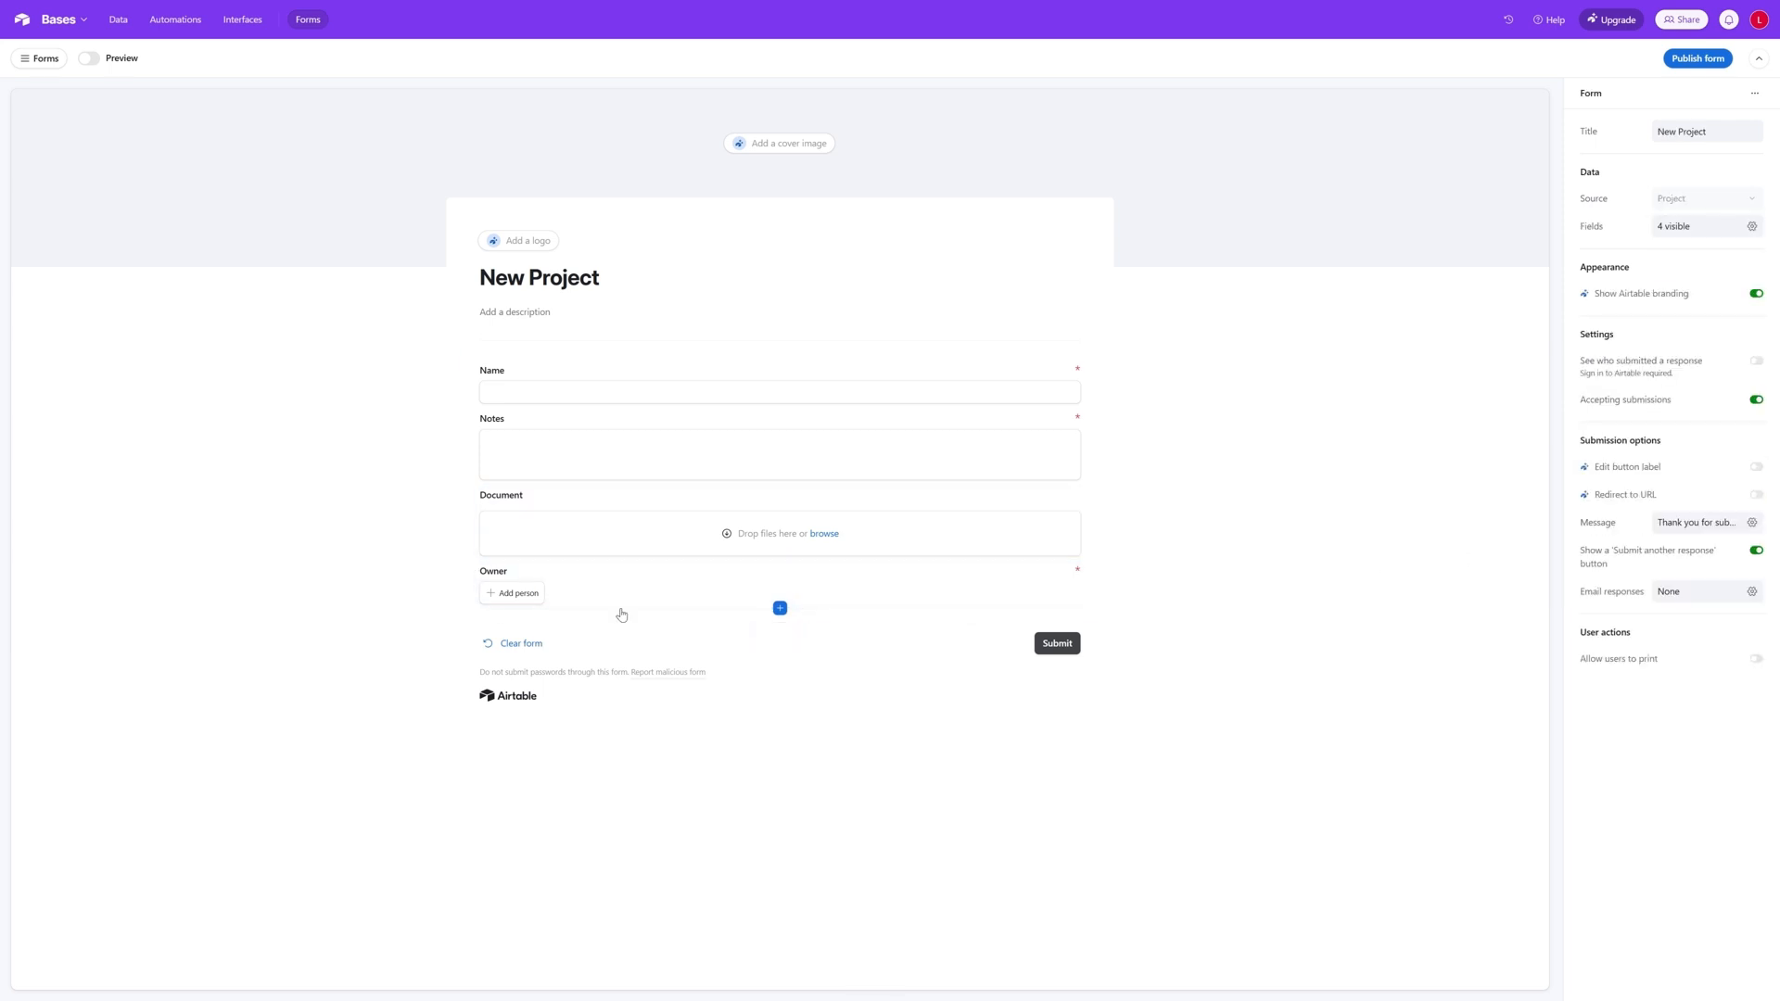
click(509, 592)
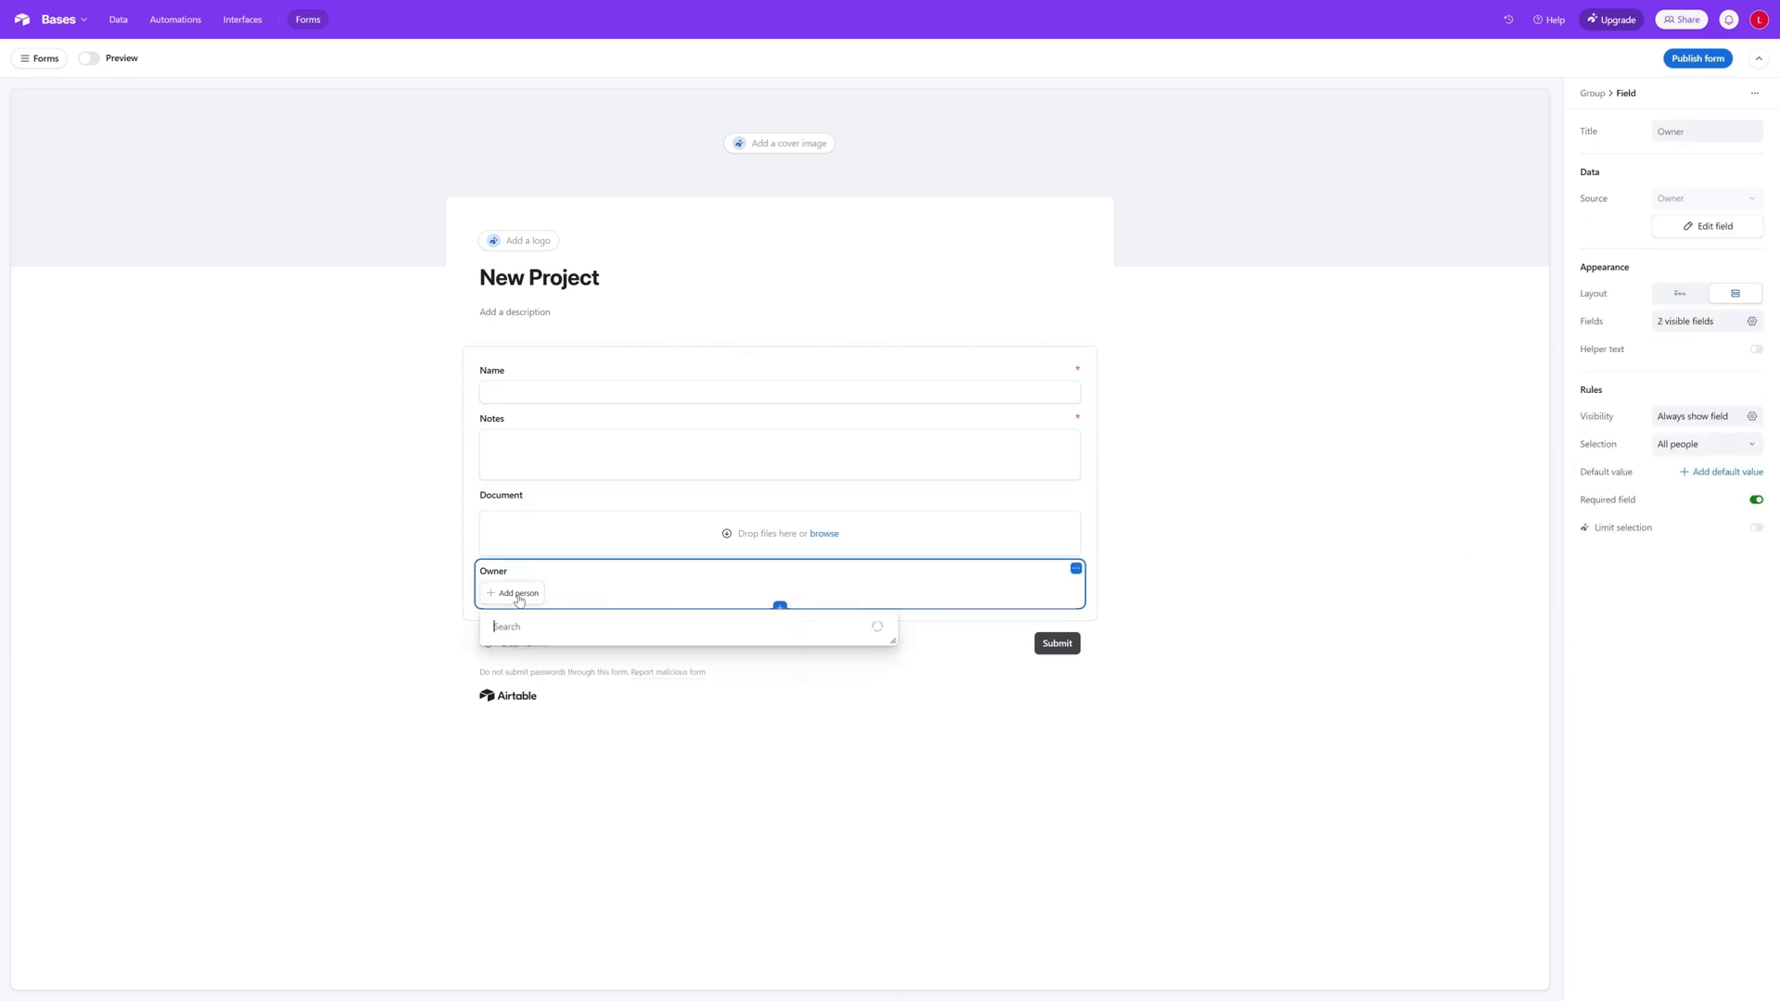
click(543, 669)
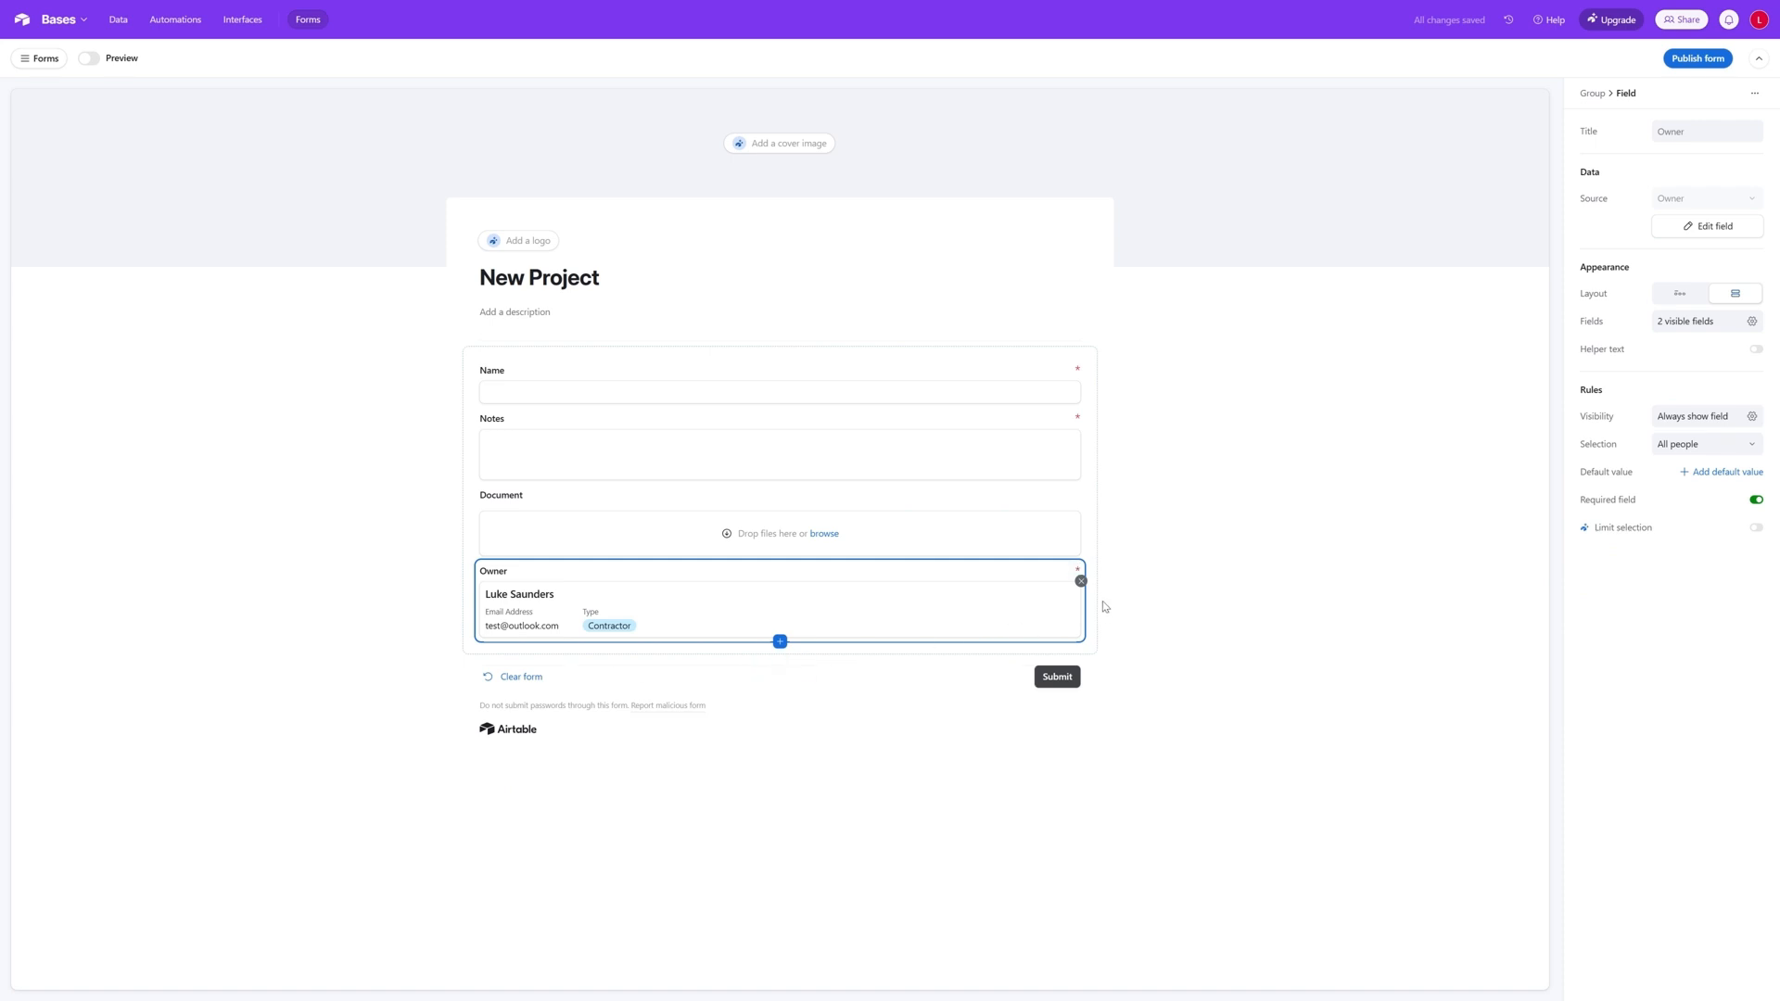
click(1081, 581)
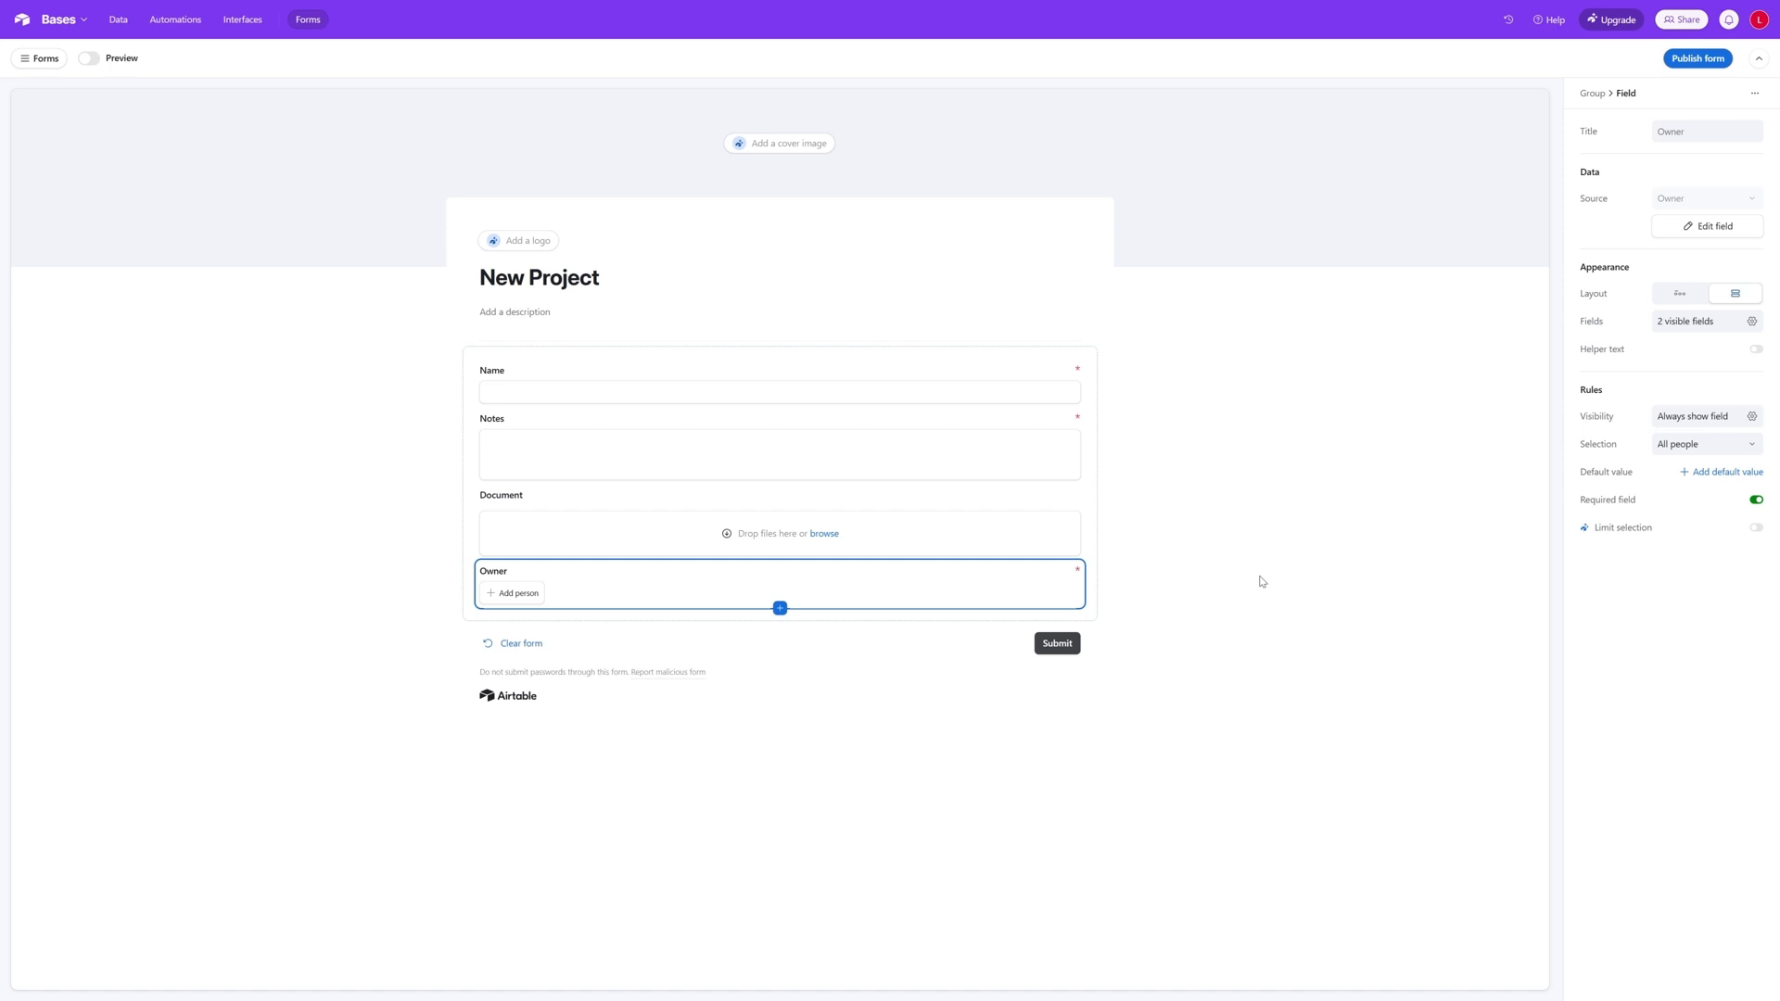
click(1311, 191)
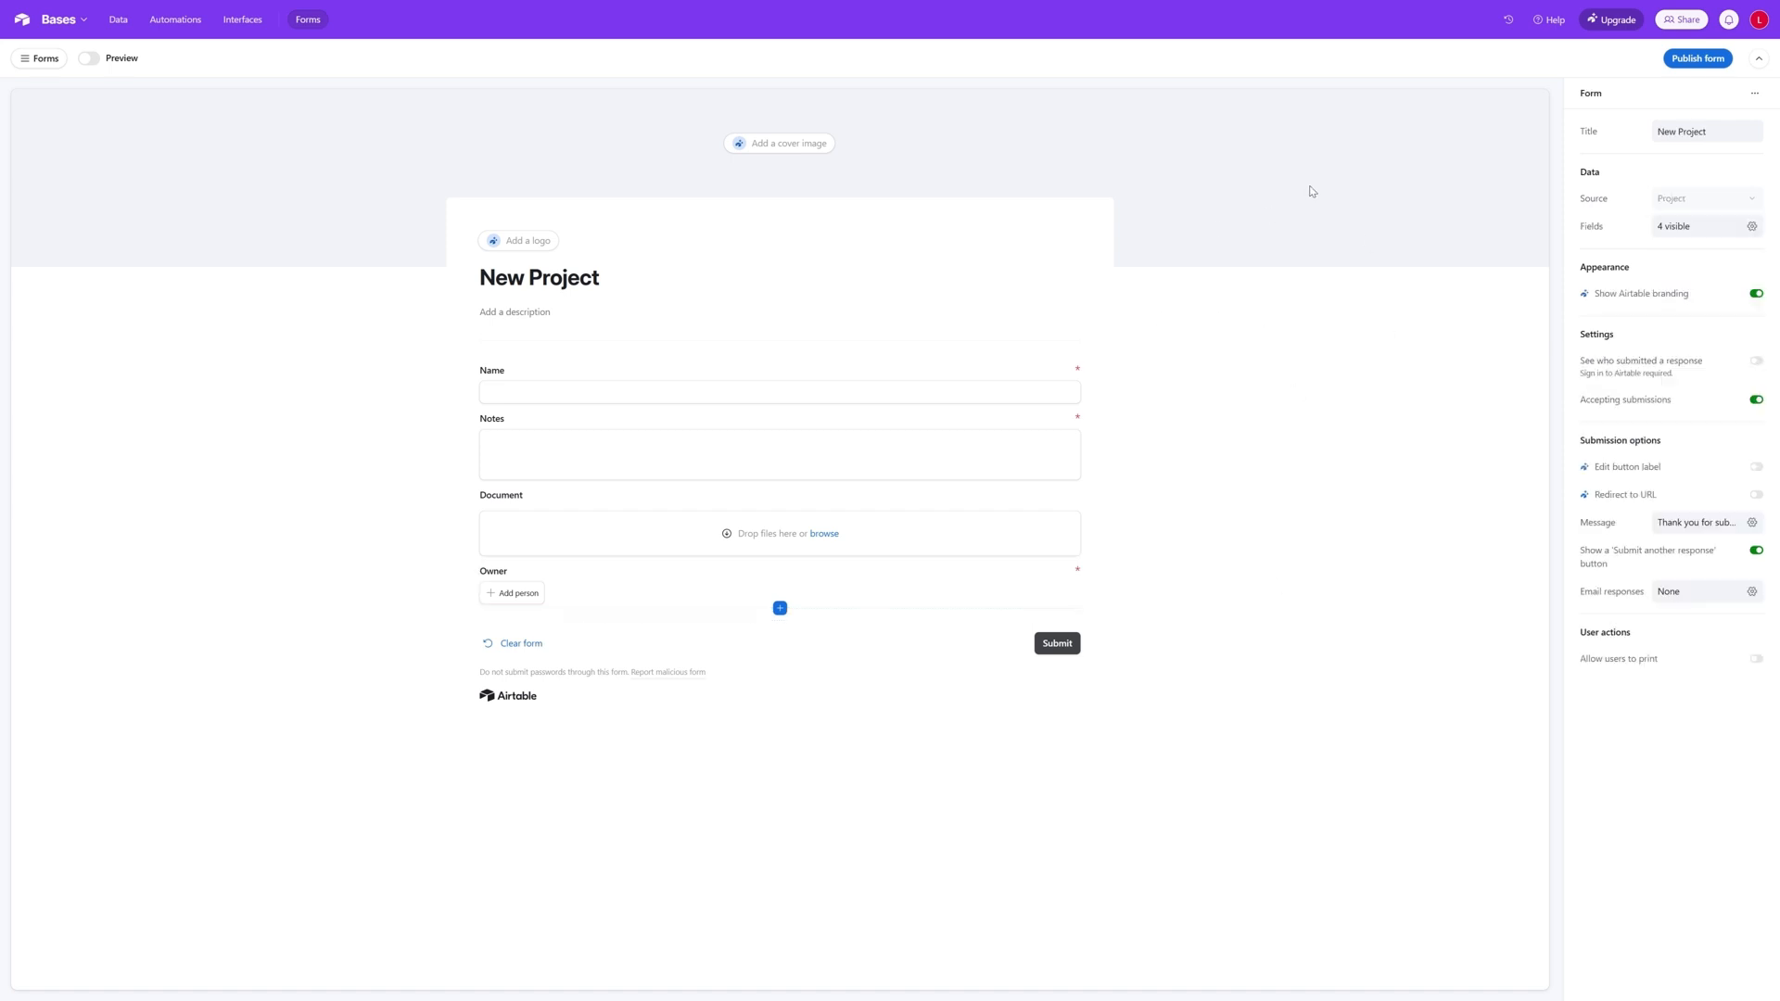
- Preview the New Project form and enter the name Test Project and the notes "Test project description"
click(88, 59)
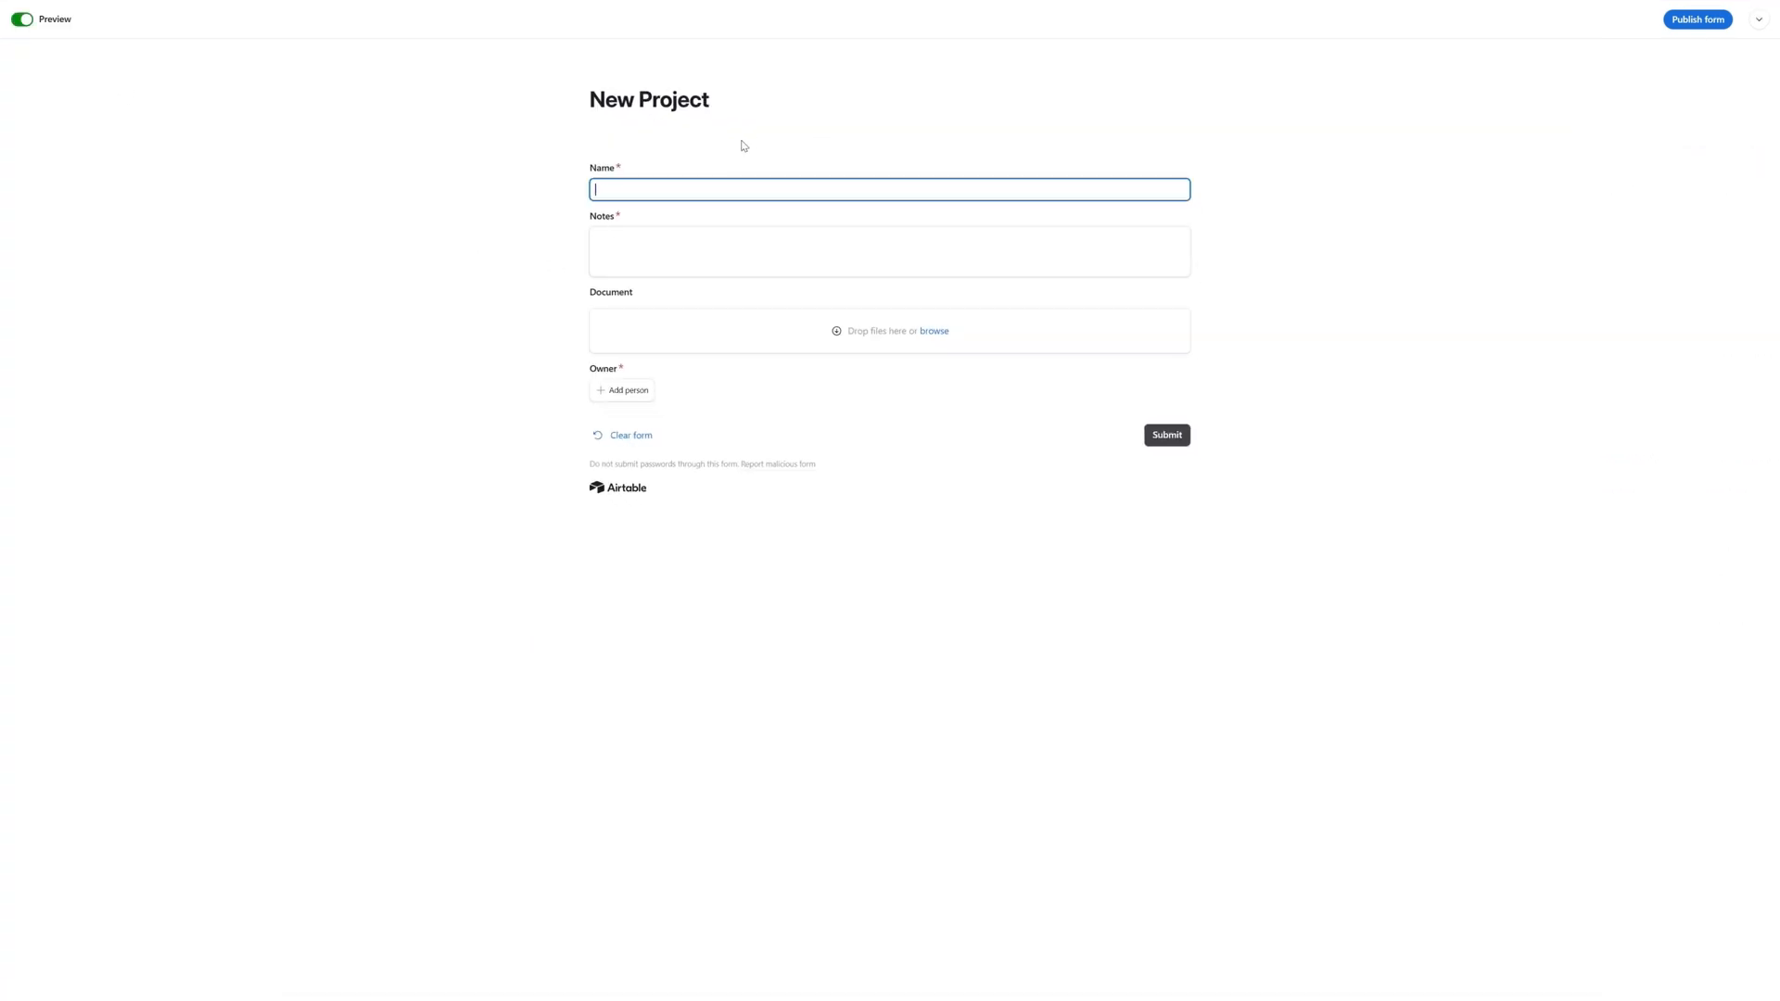
text(Test Project)
key(Tab)
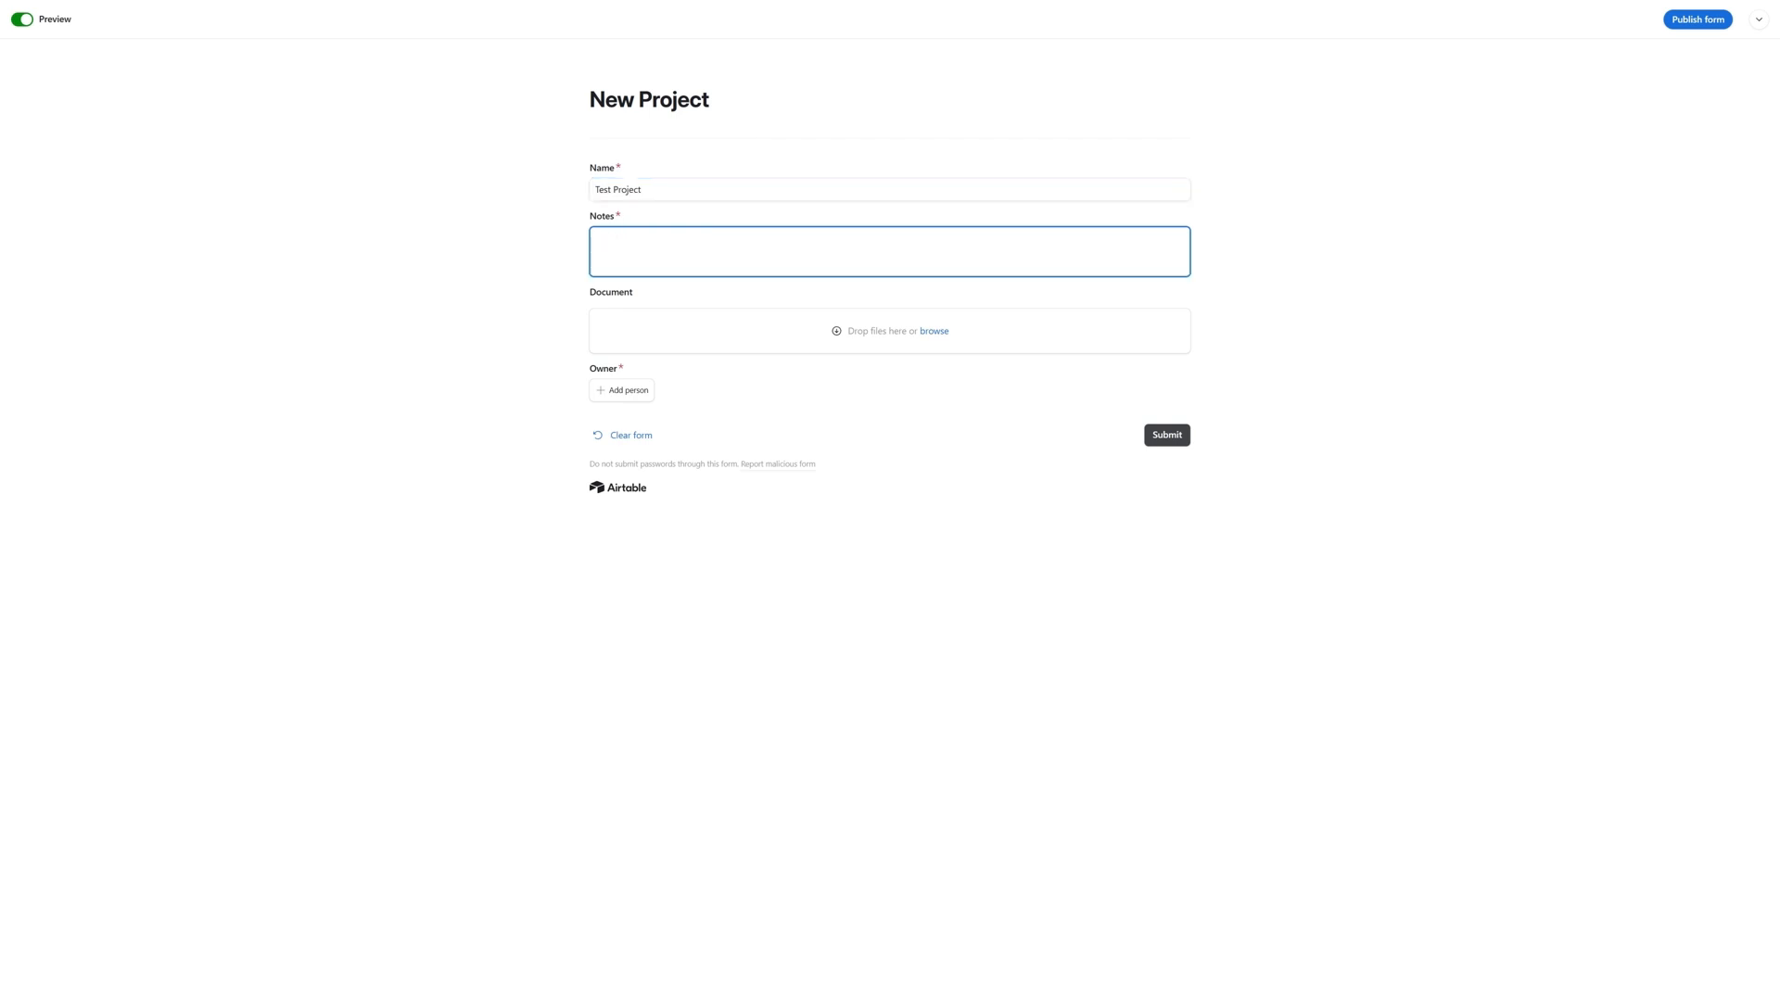
text(Test project de)
text(scro[t)
text(iption)
- Choose the contractor as the project's owner, try to submit the previewed form, and refresh the page
click(631, 396)
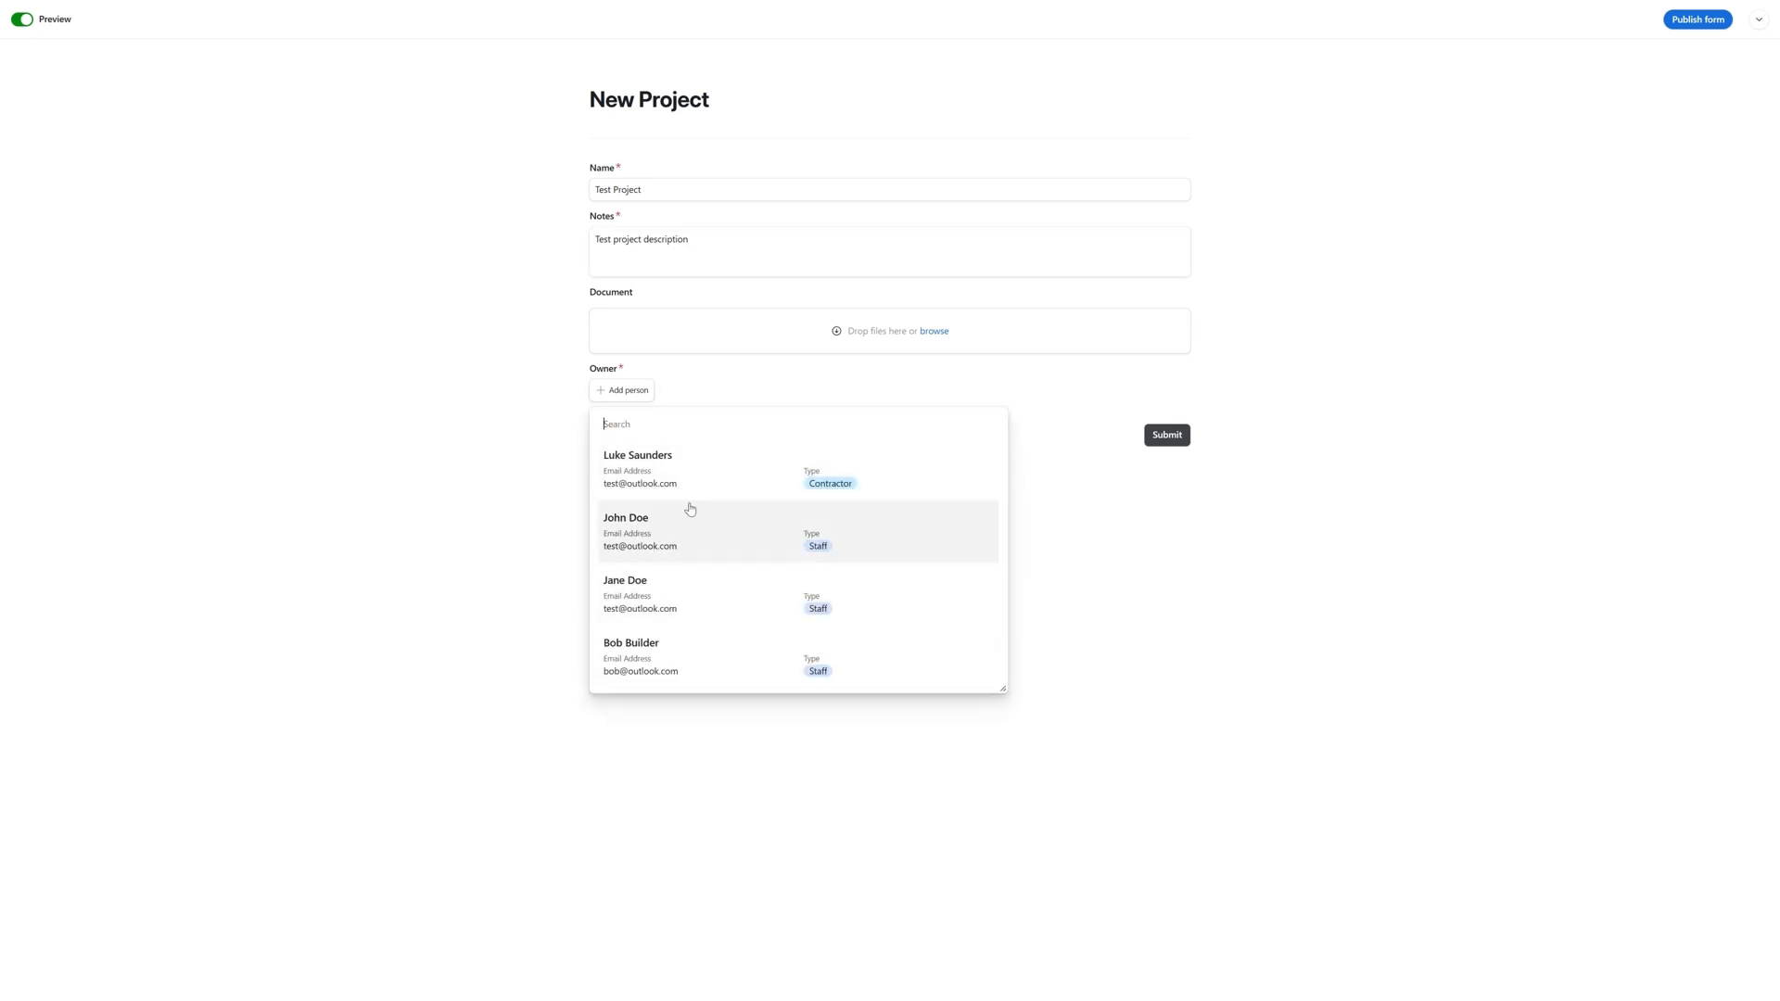
click(691, 484)
click(1167, 469)
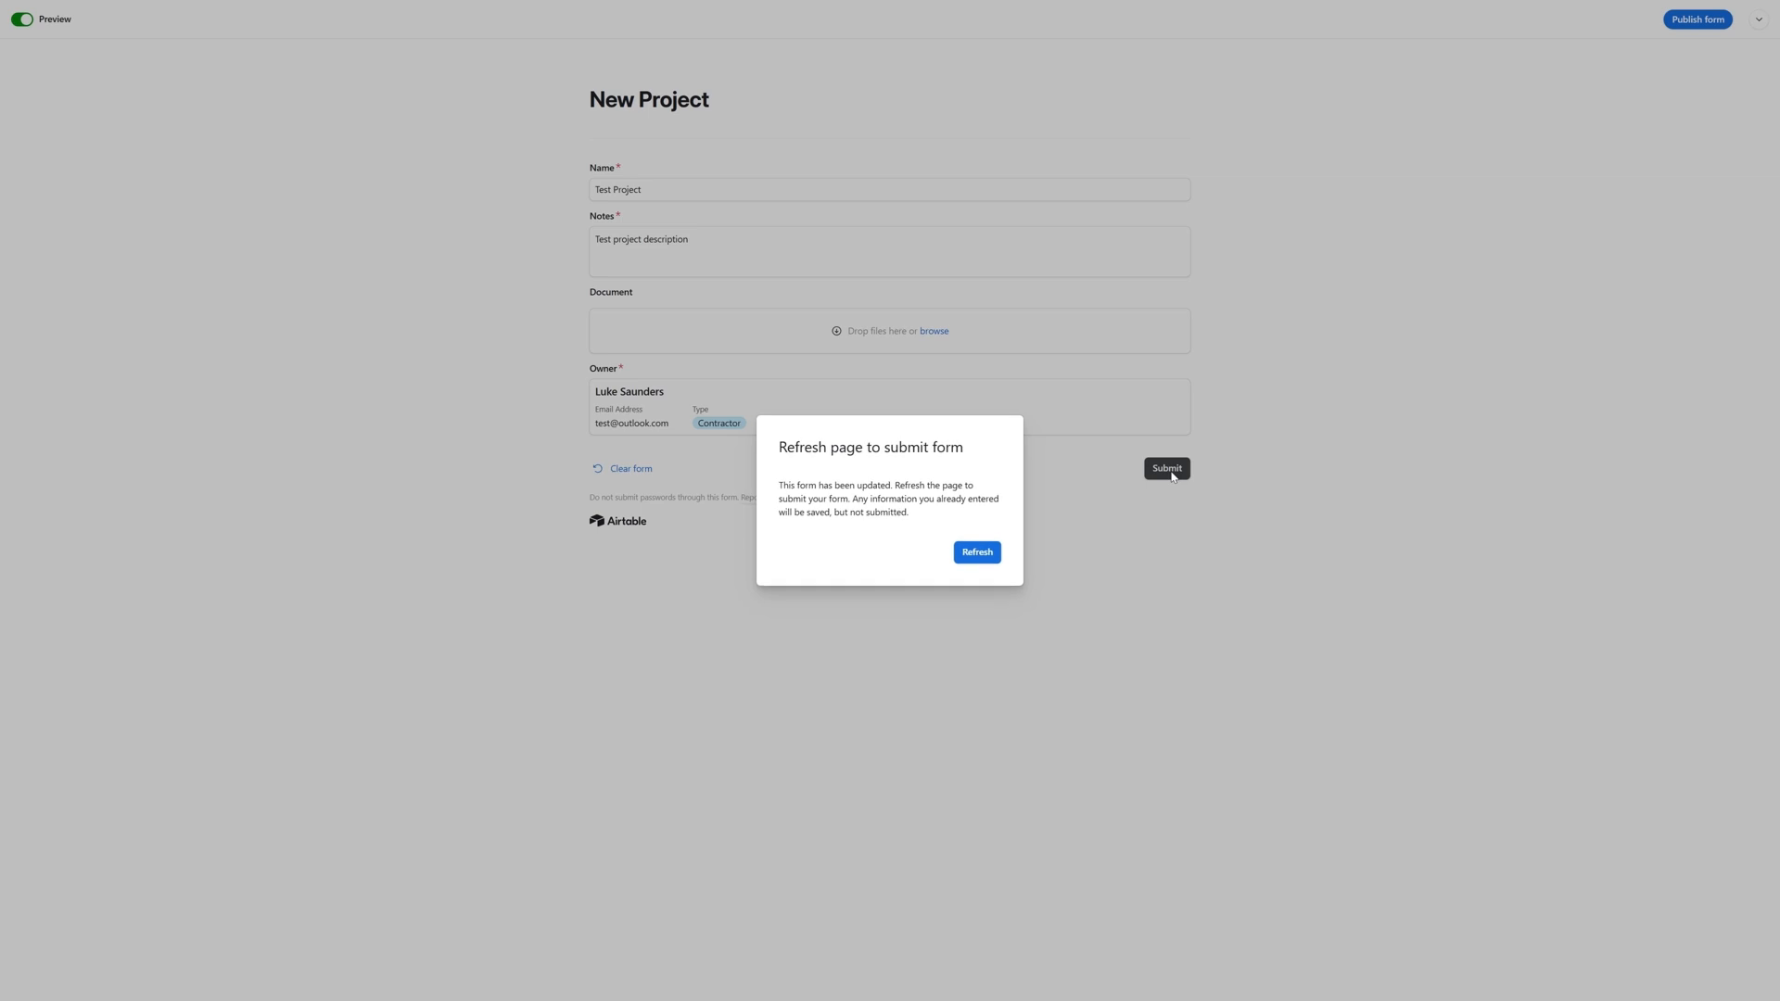
click(977, 552)
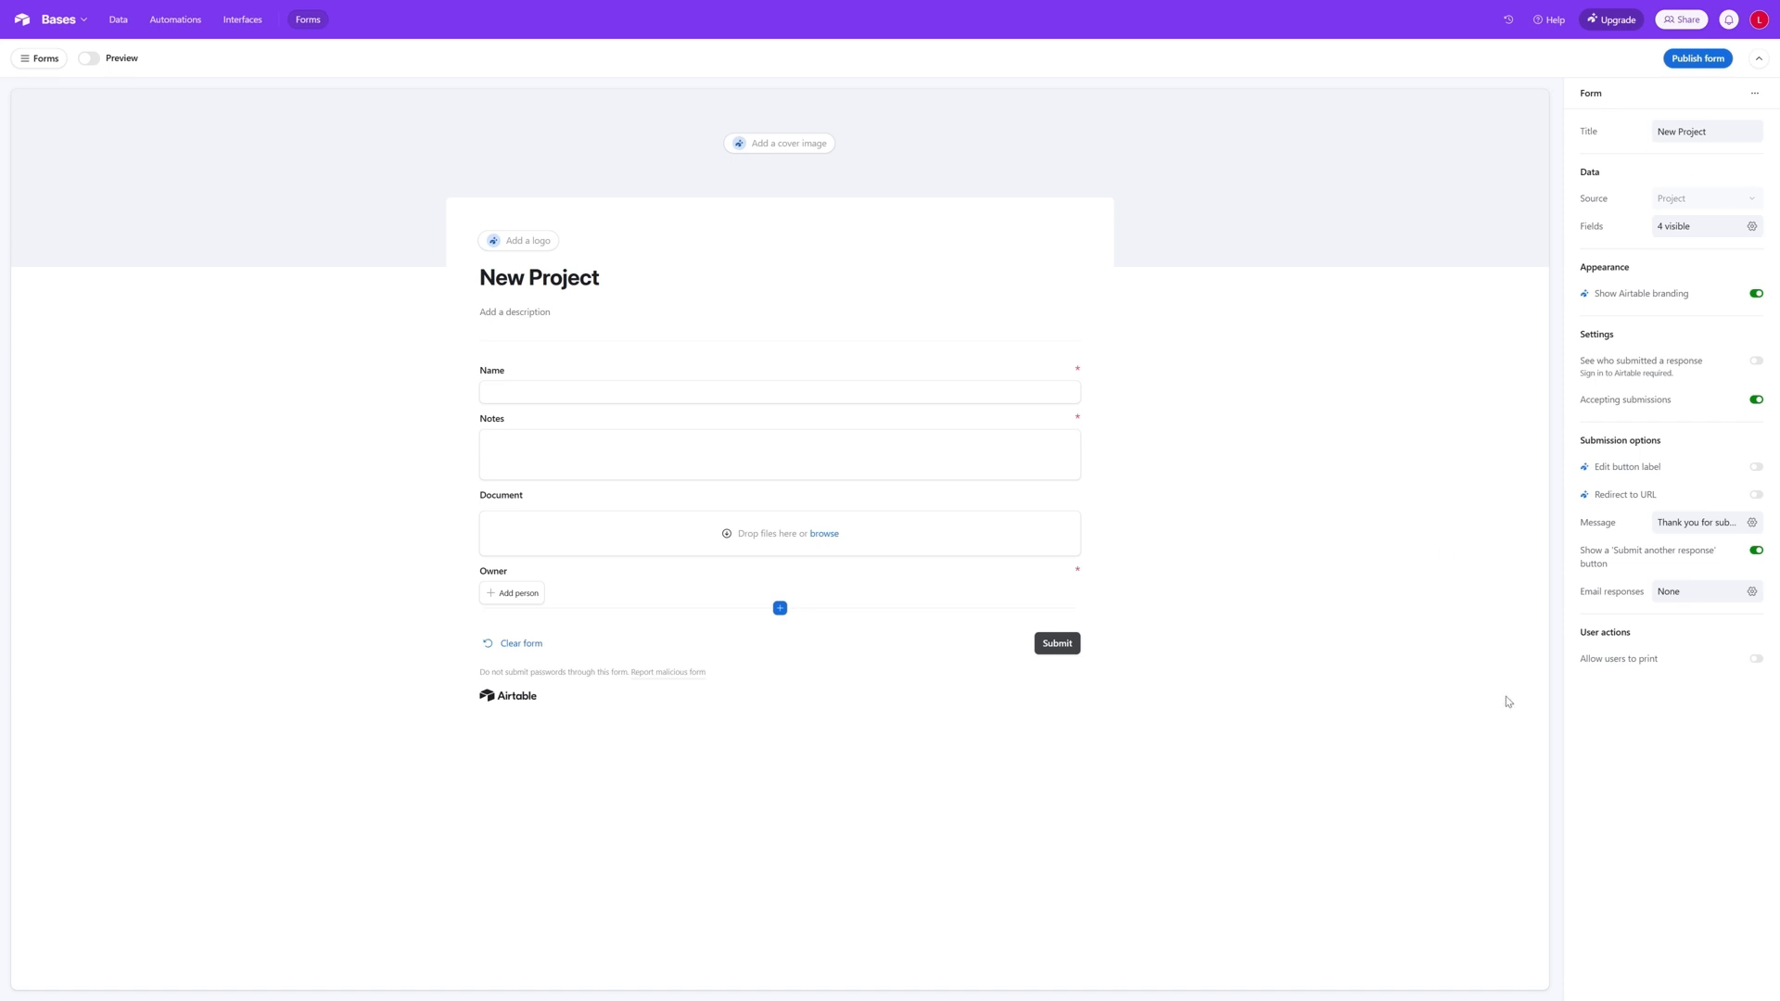
- Publish the New Project form and close its sharing settings, keeping access limited to users with base access
click(28, 58)
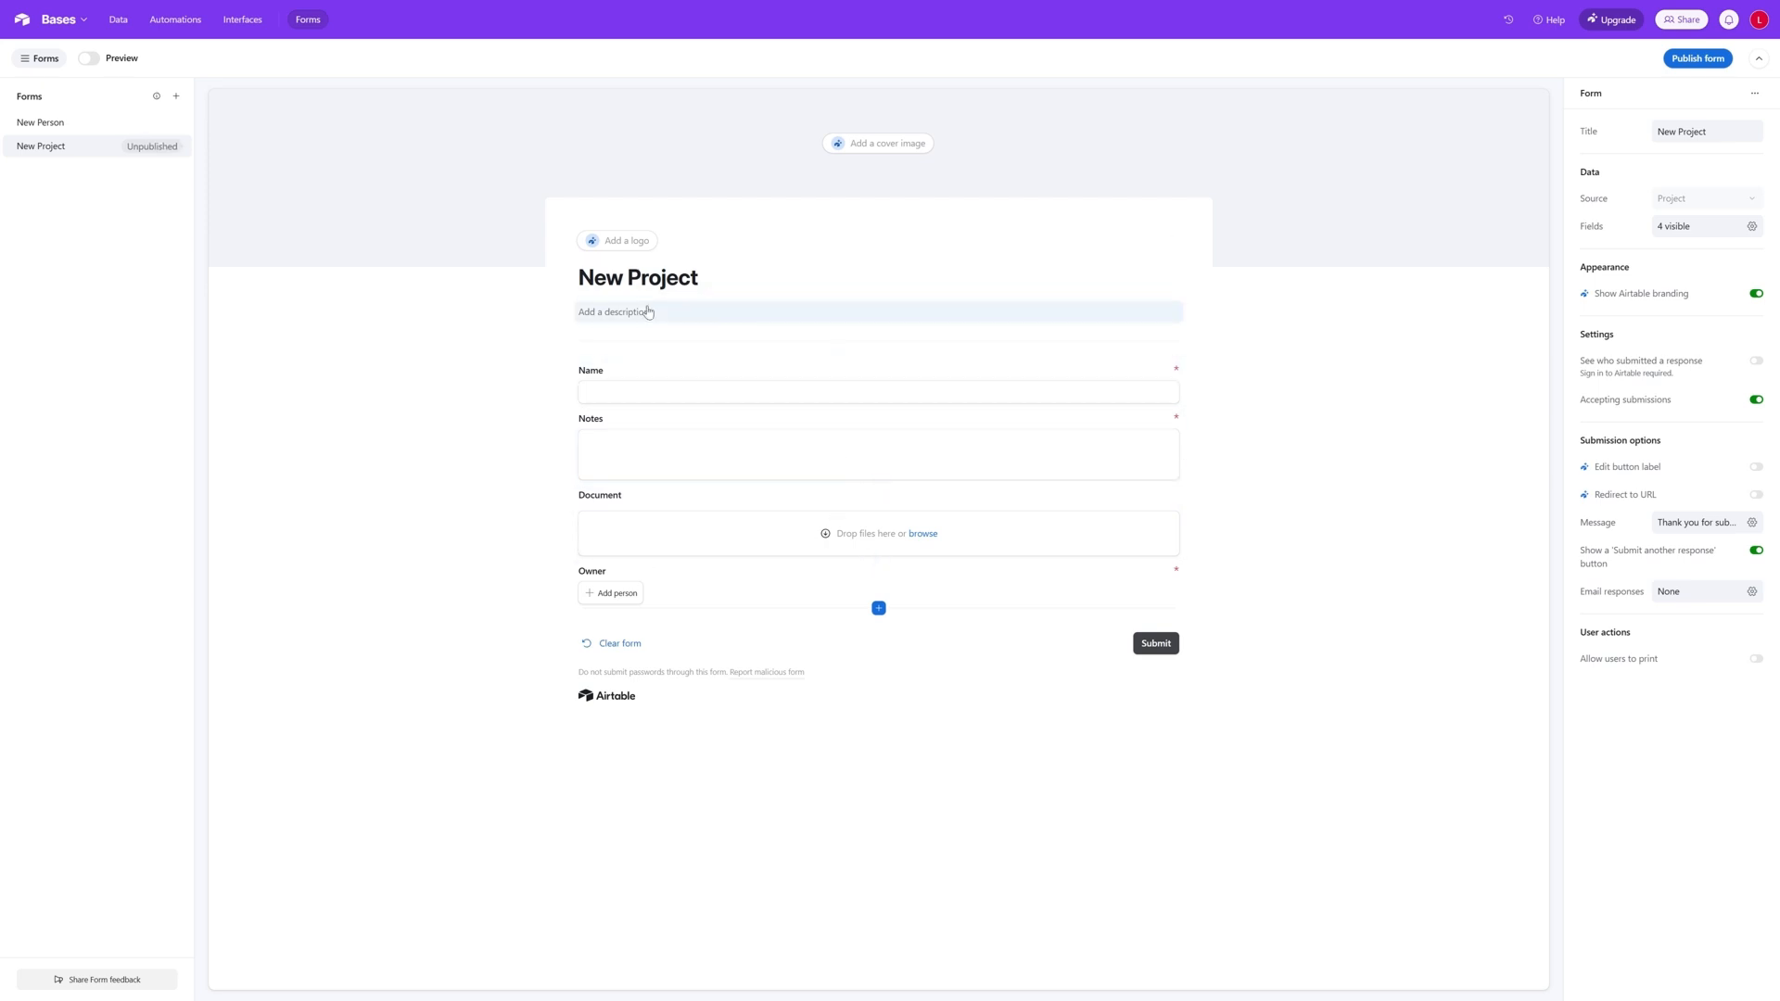
click(1694, 59)
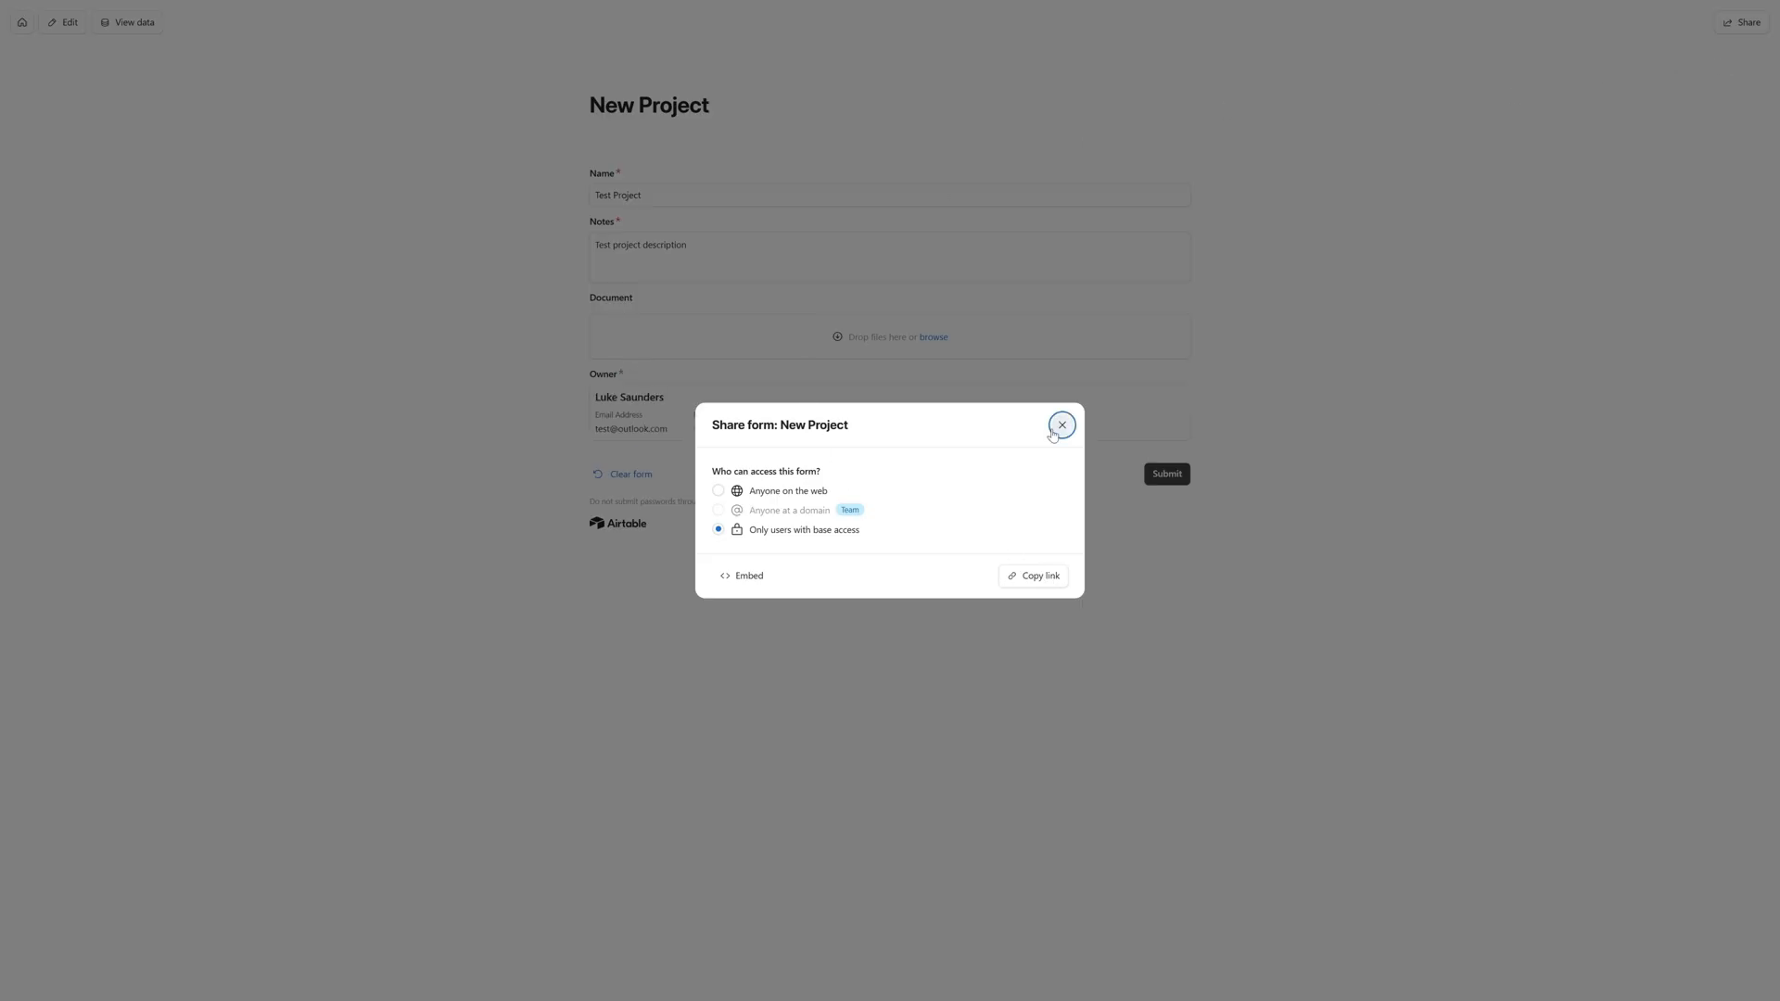
click(1062, 425)
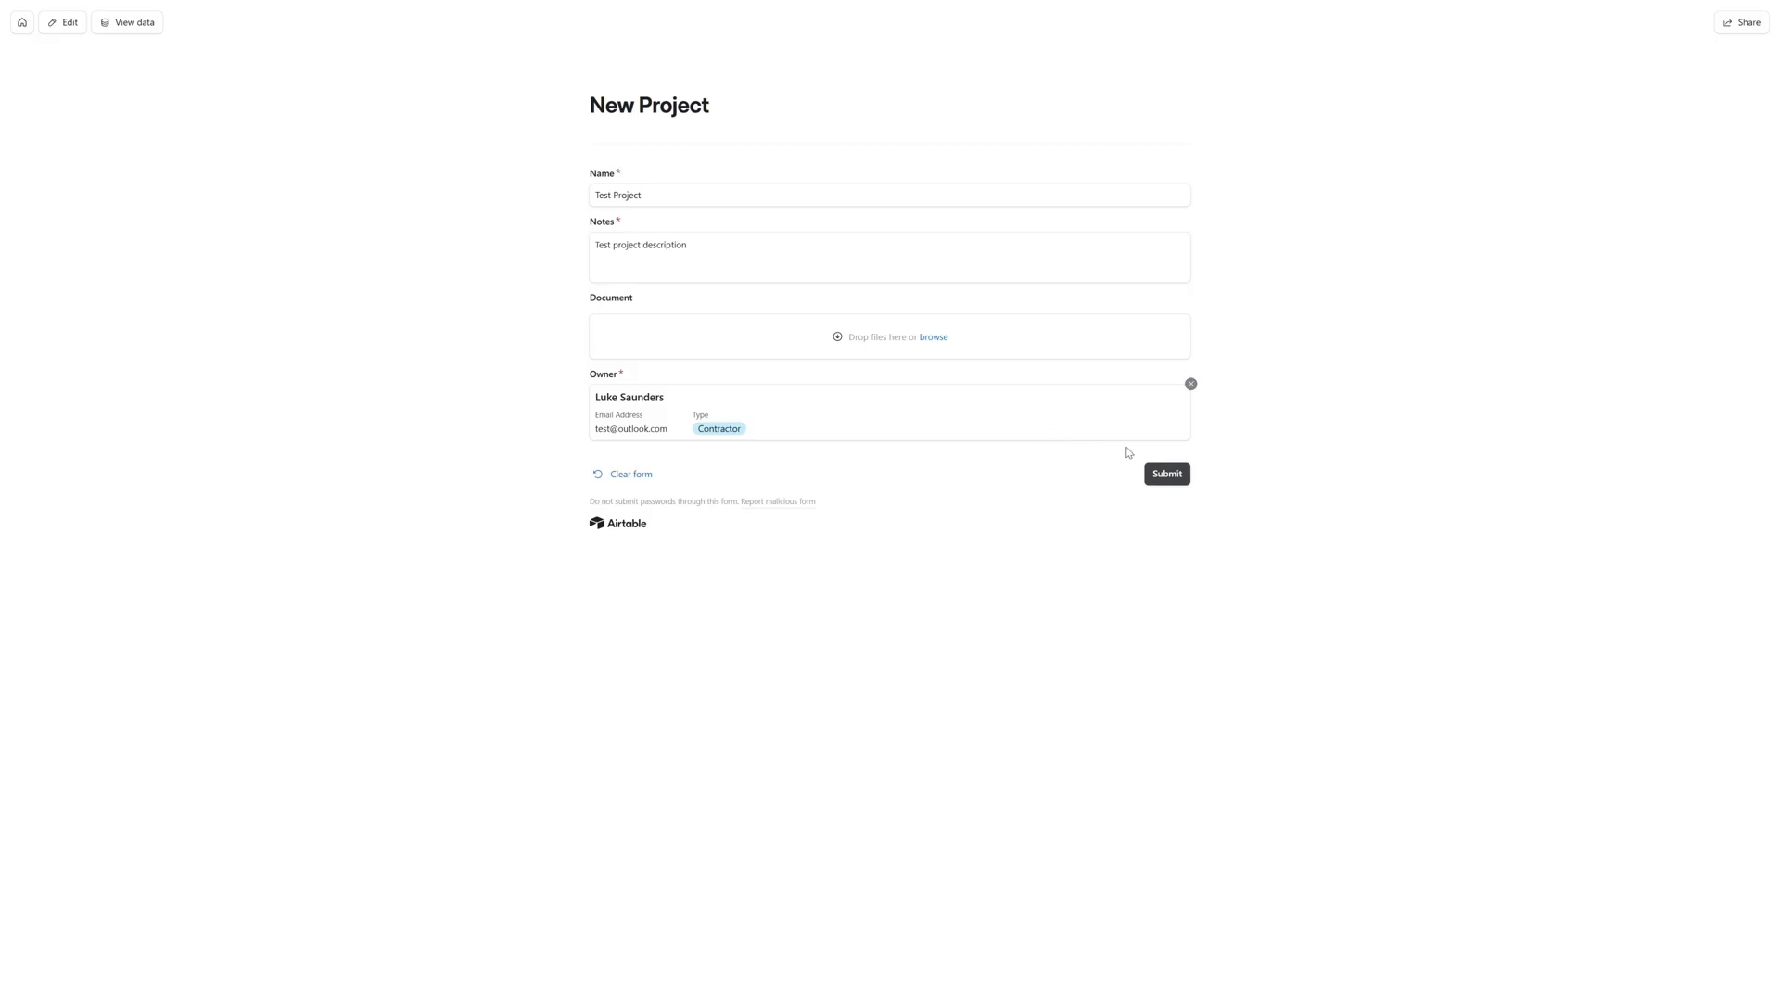
- Go back to the Bases base in the Integration Project Management Solution workspace and open its New Project form for editing
click(21, 23)
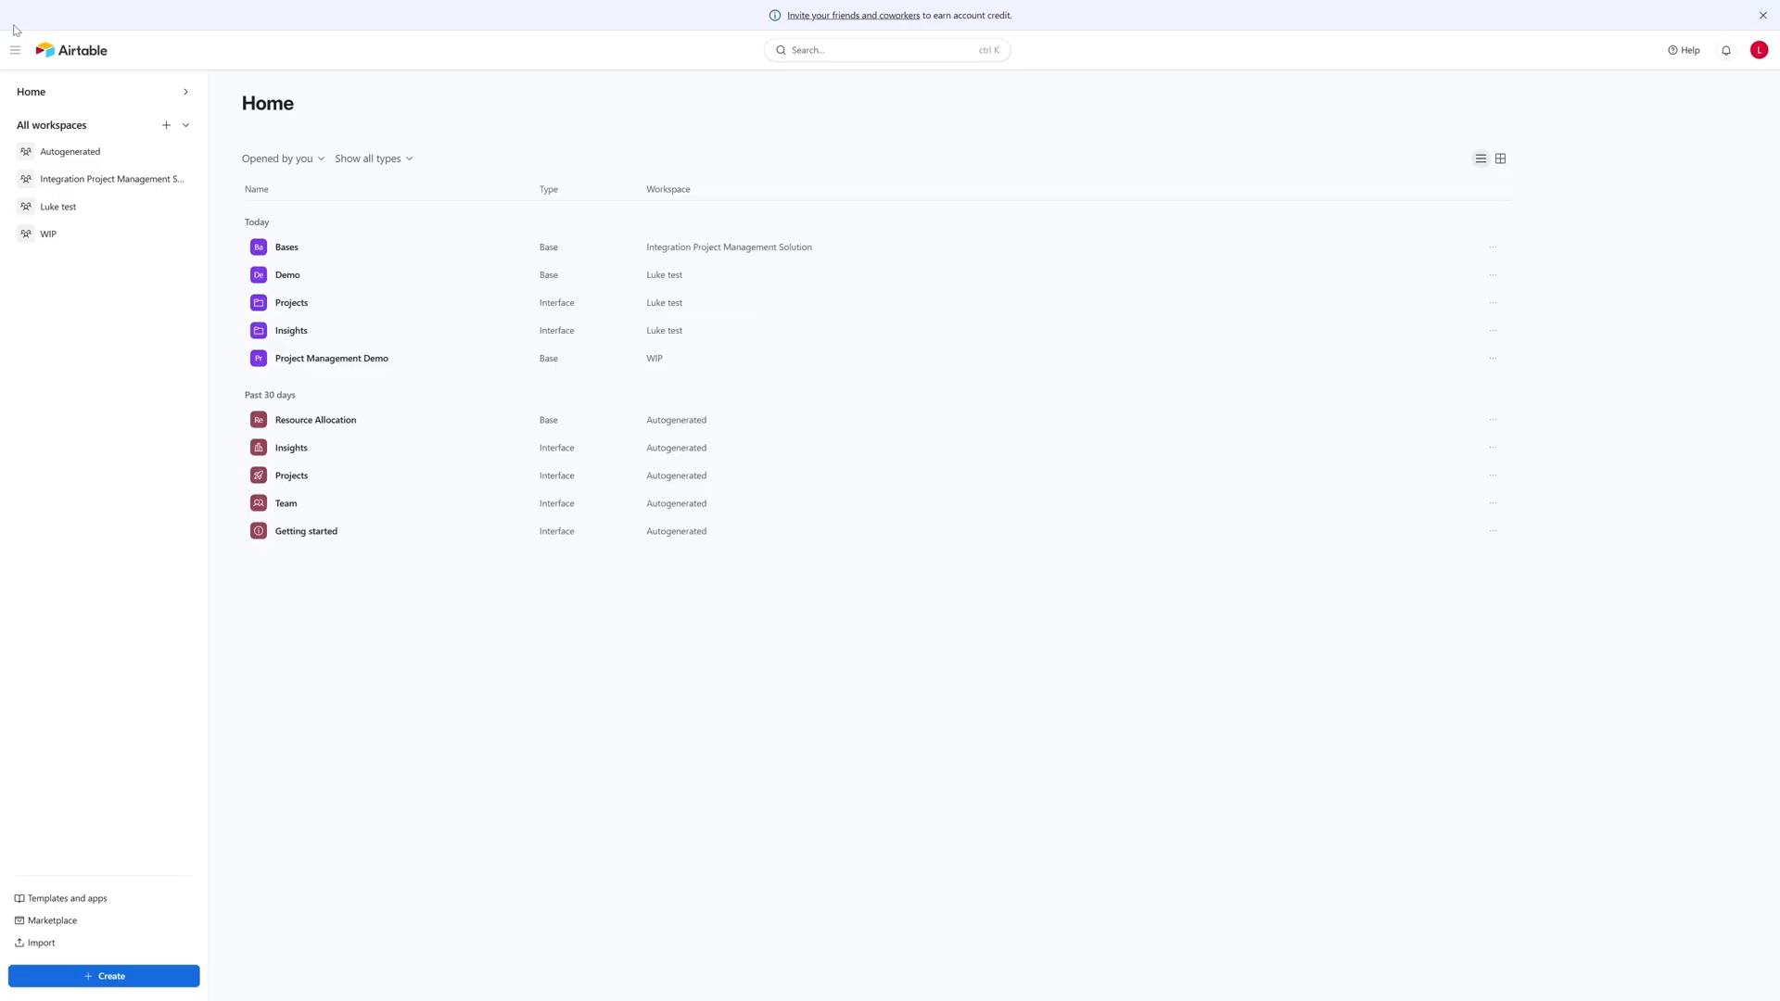
click(97, 179)
click(283, 210)
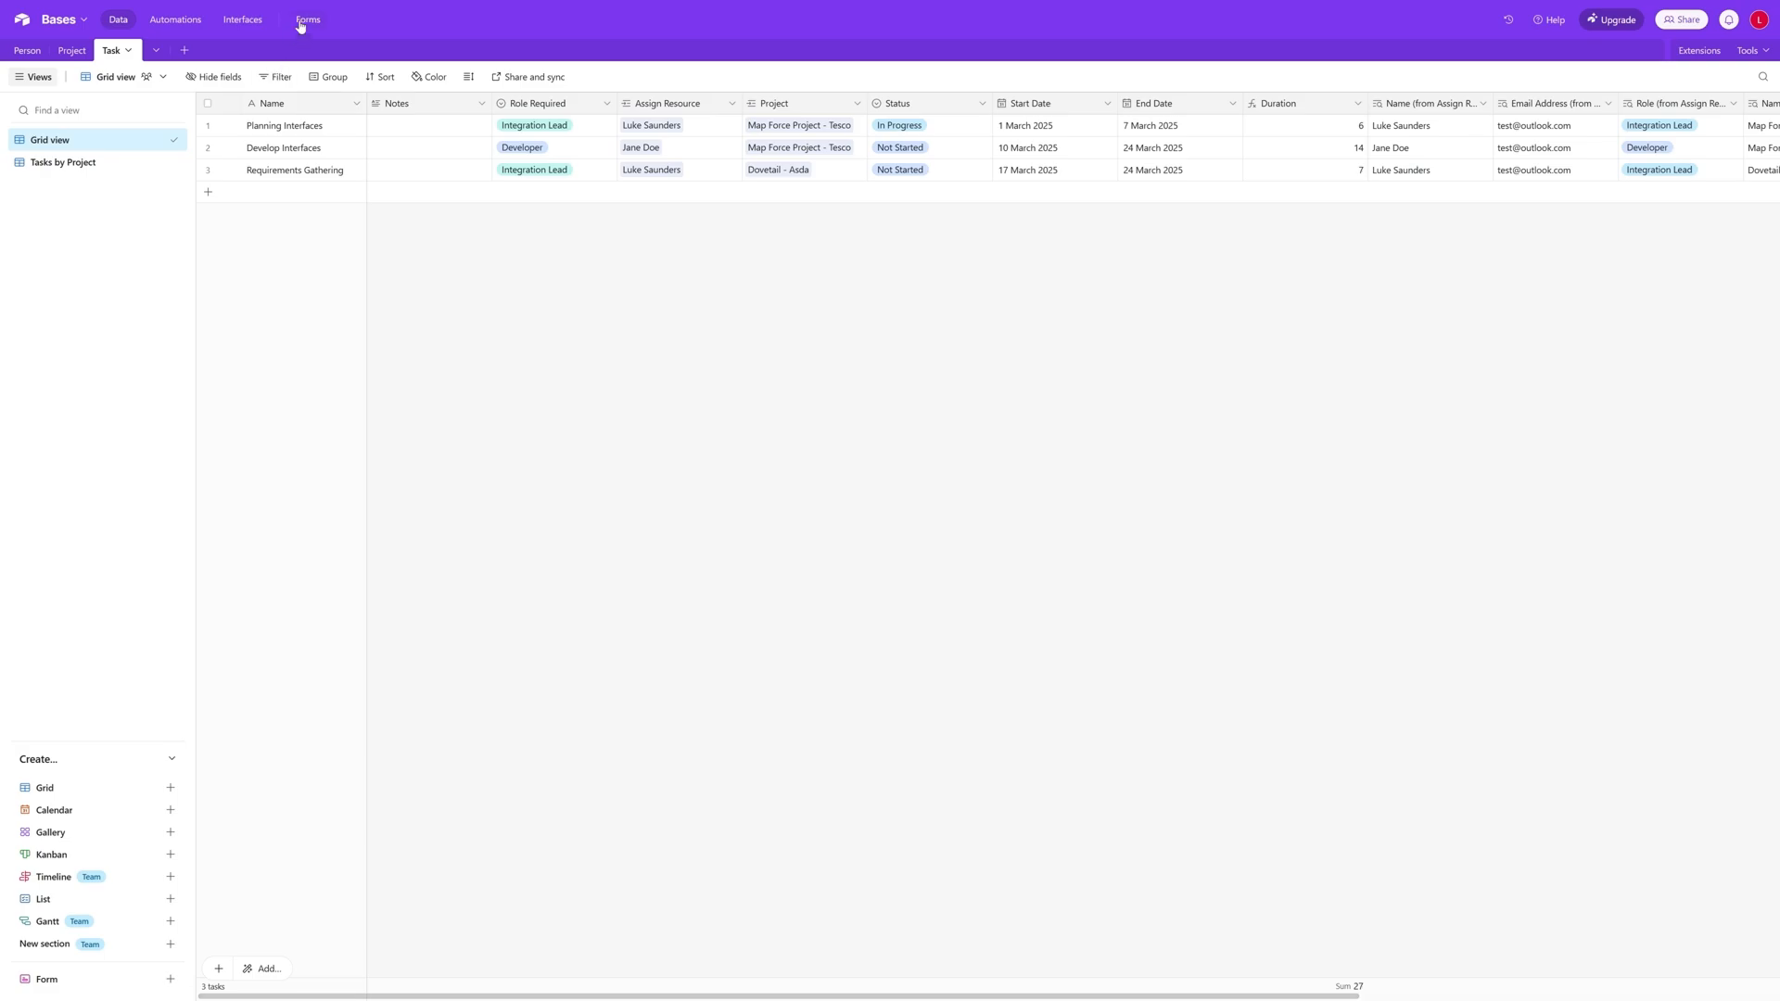
click(308, 19)
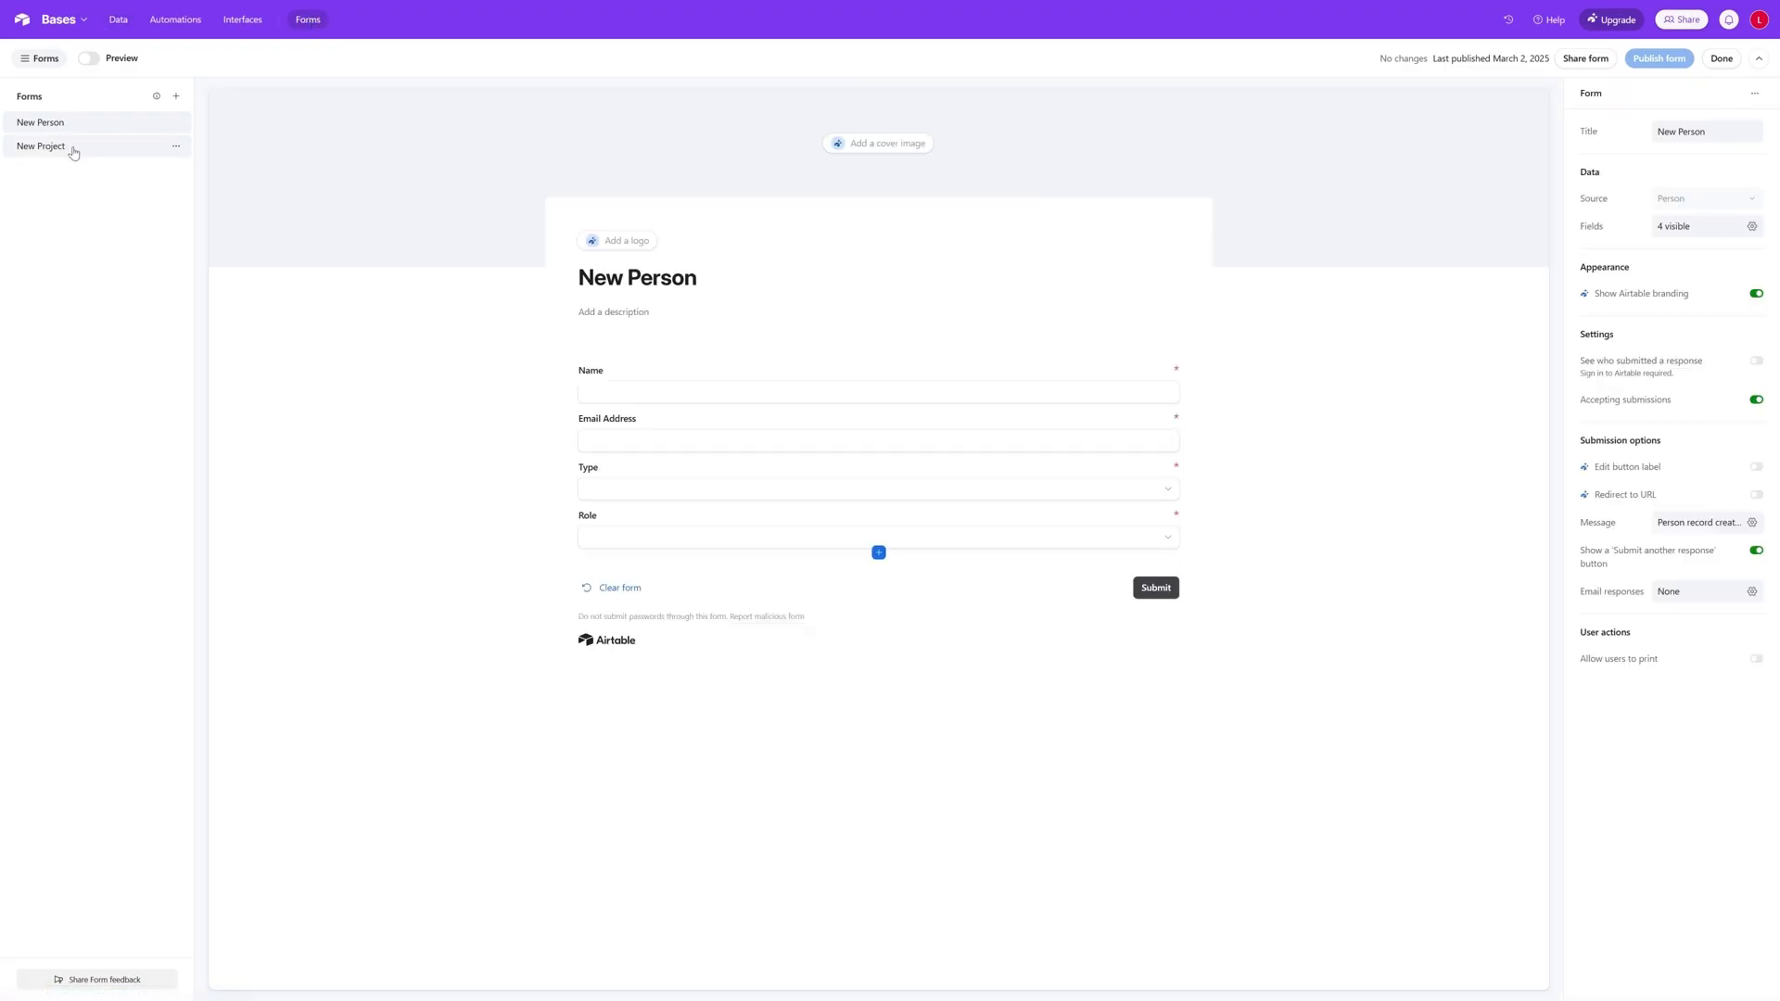
click(74, 153)
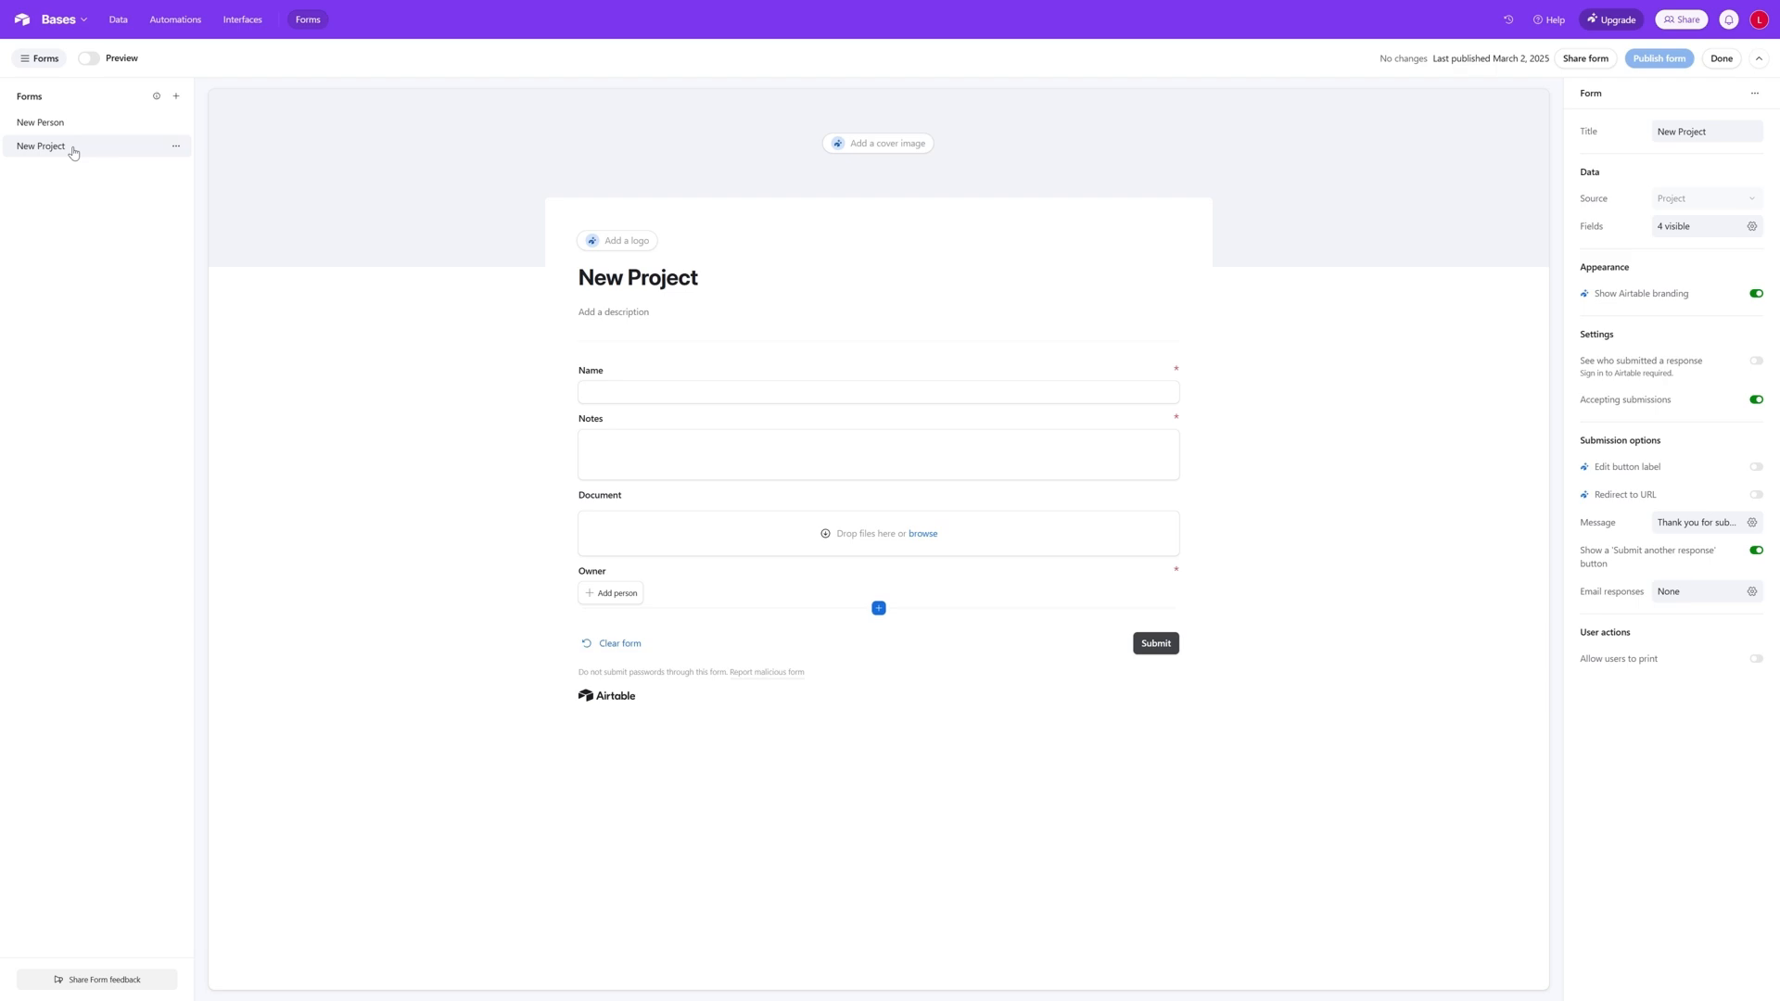
- Create a third form named New Task that sends its responses to the Task table
click(176, 98)
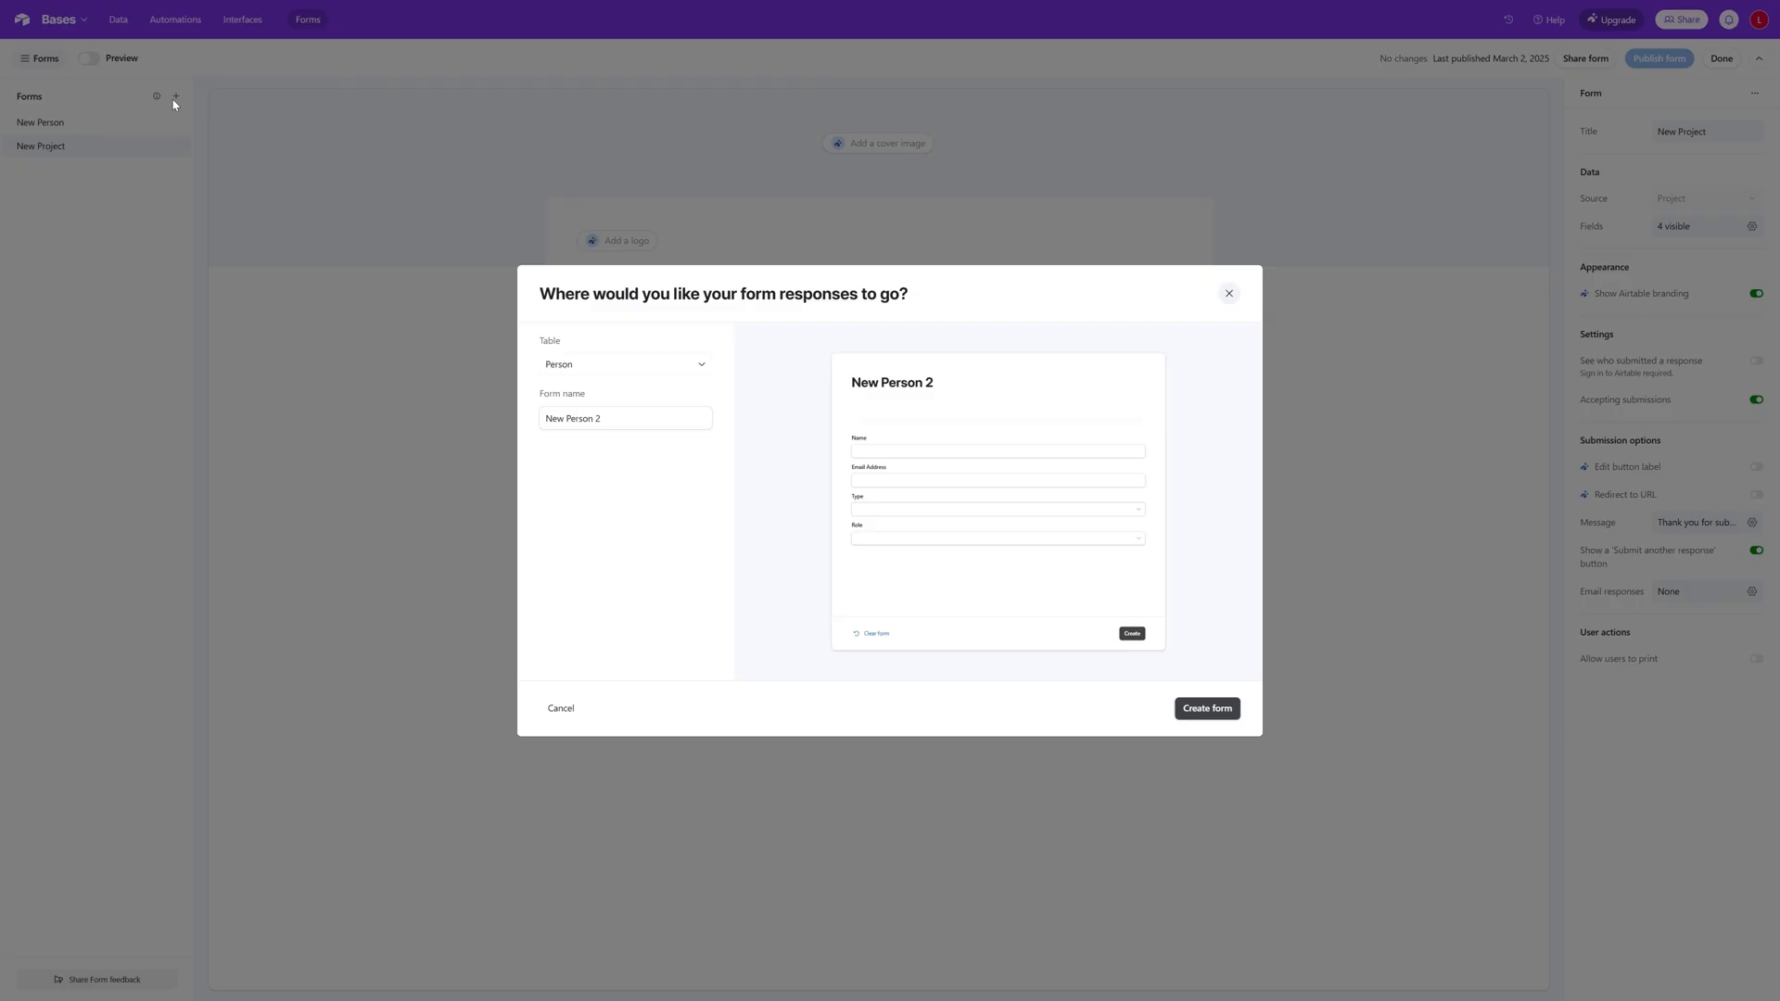
click(703, 369)
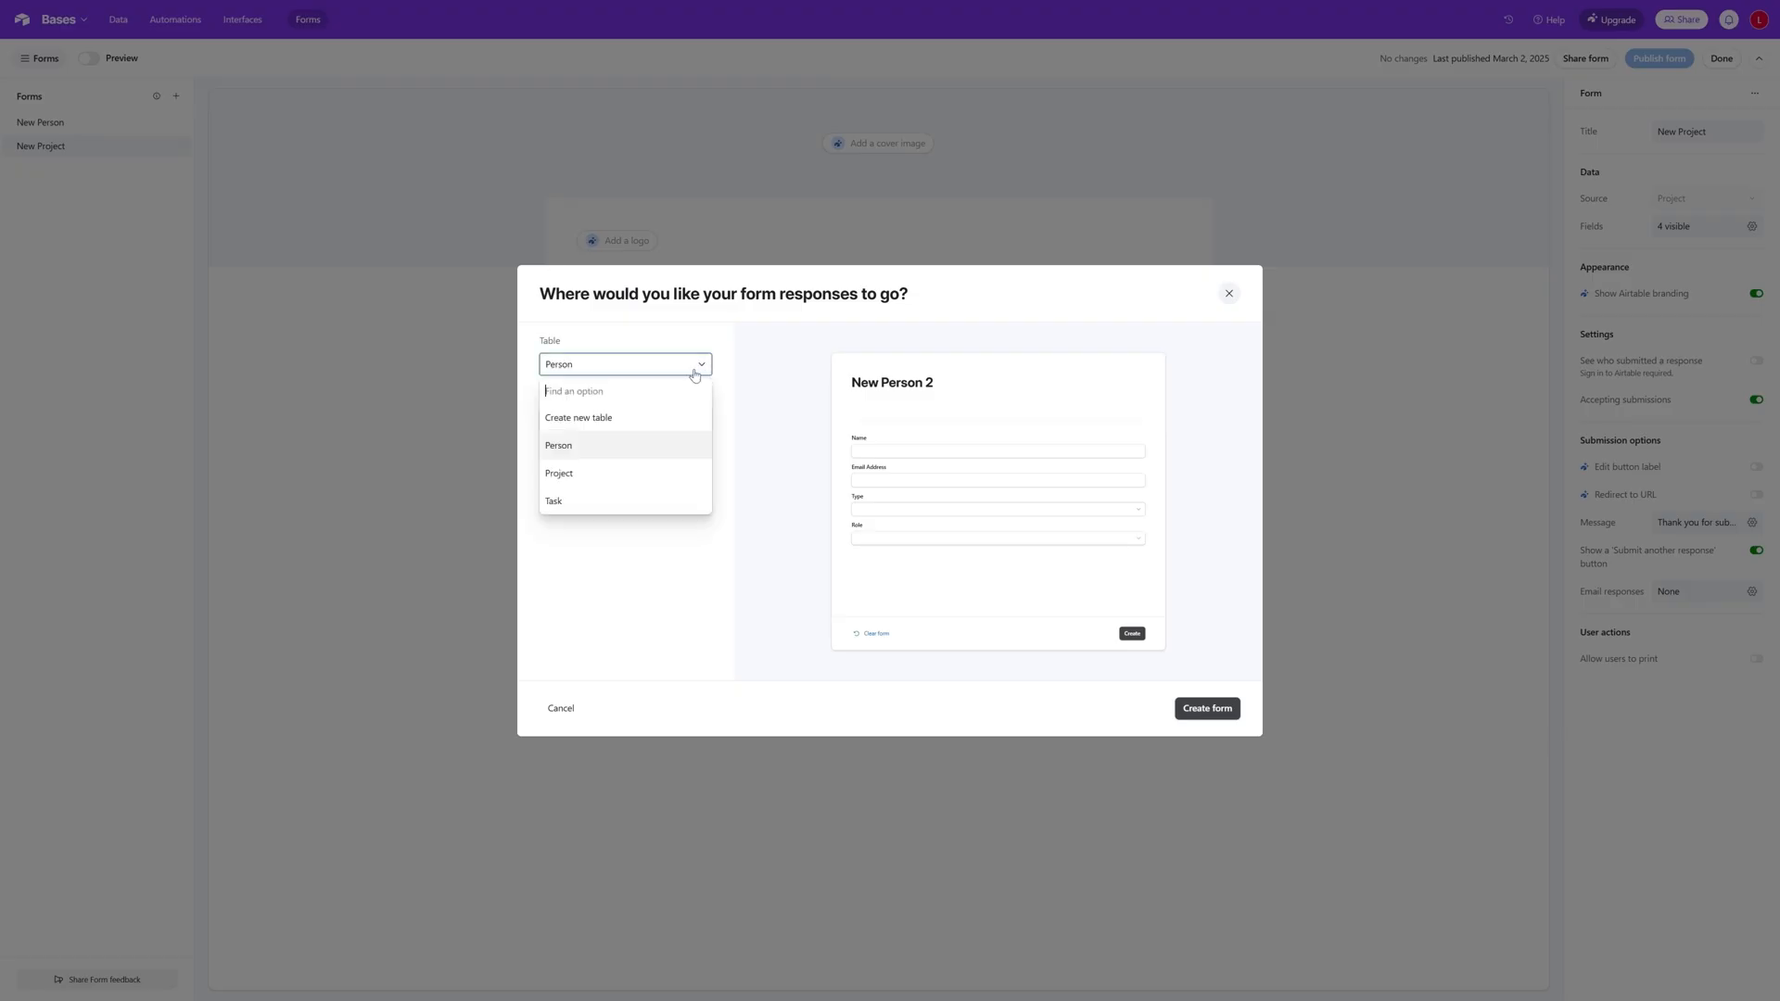
click(592, 503)
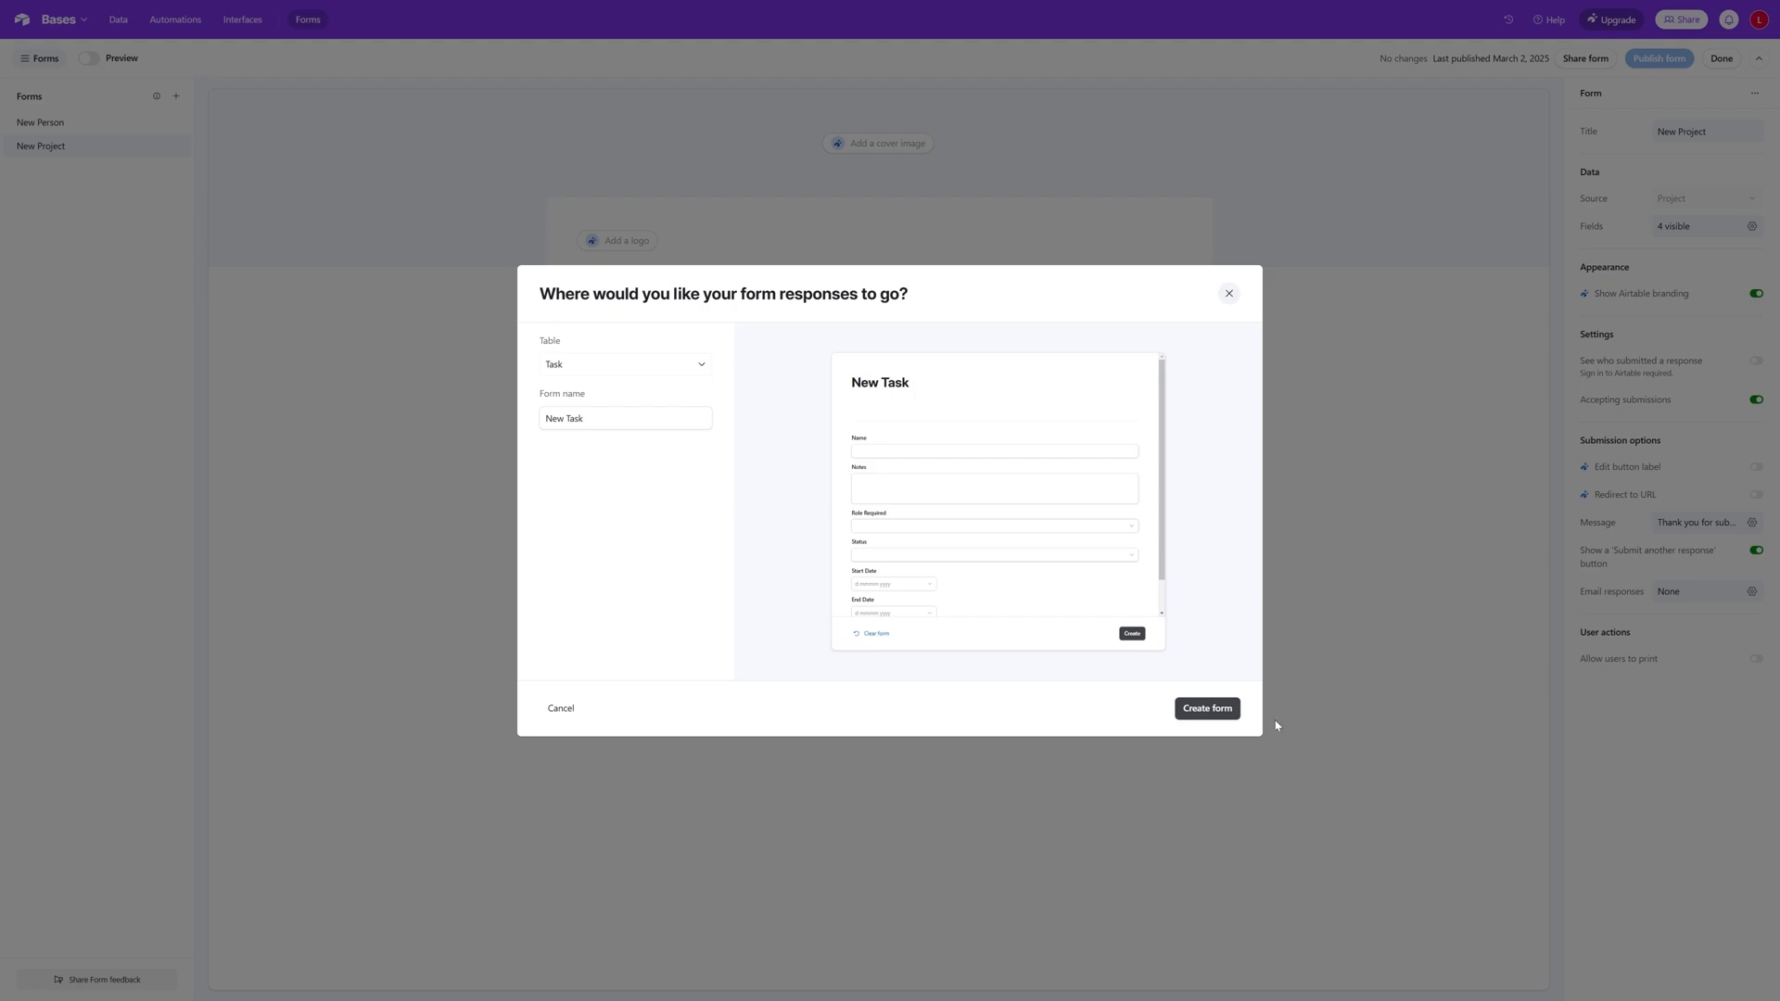
click(1207, 710)
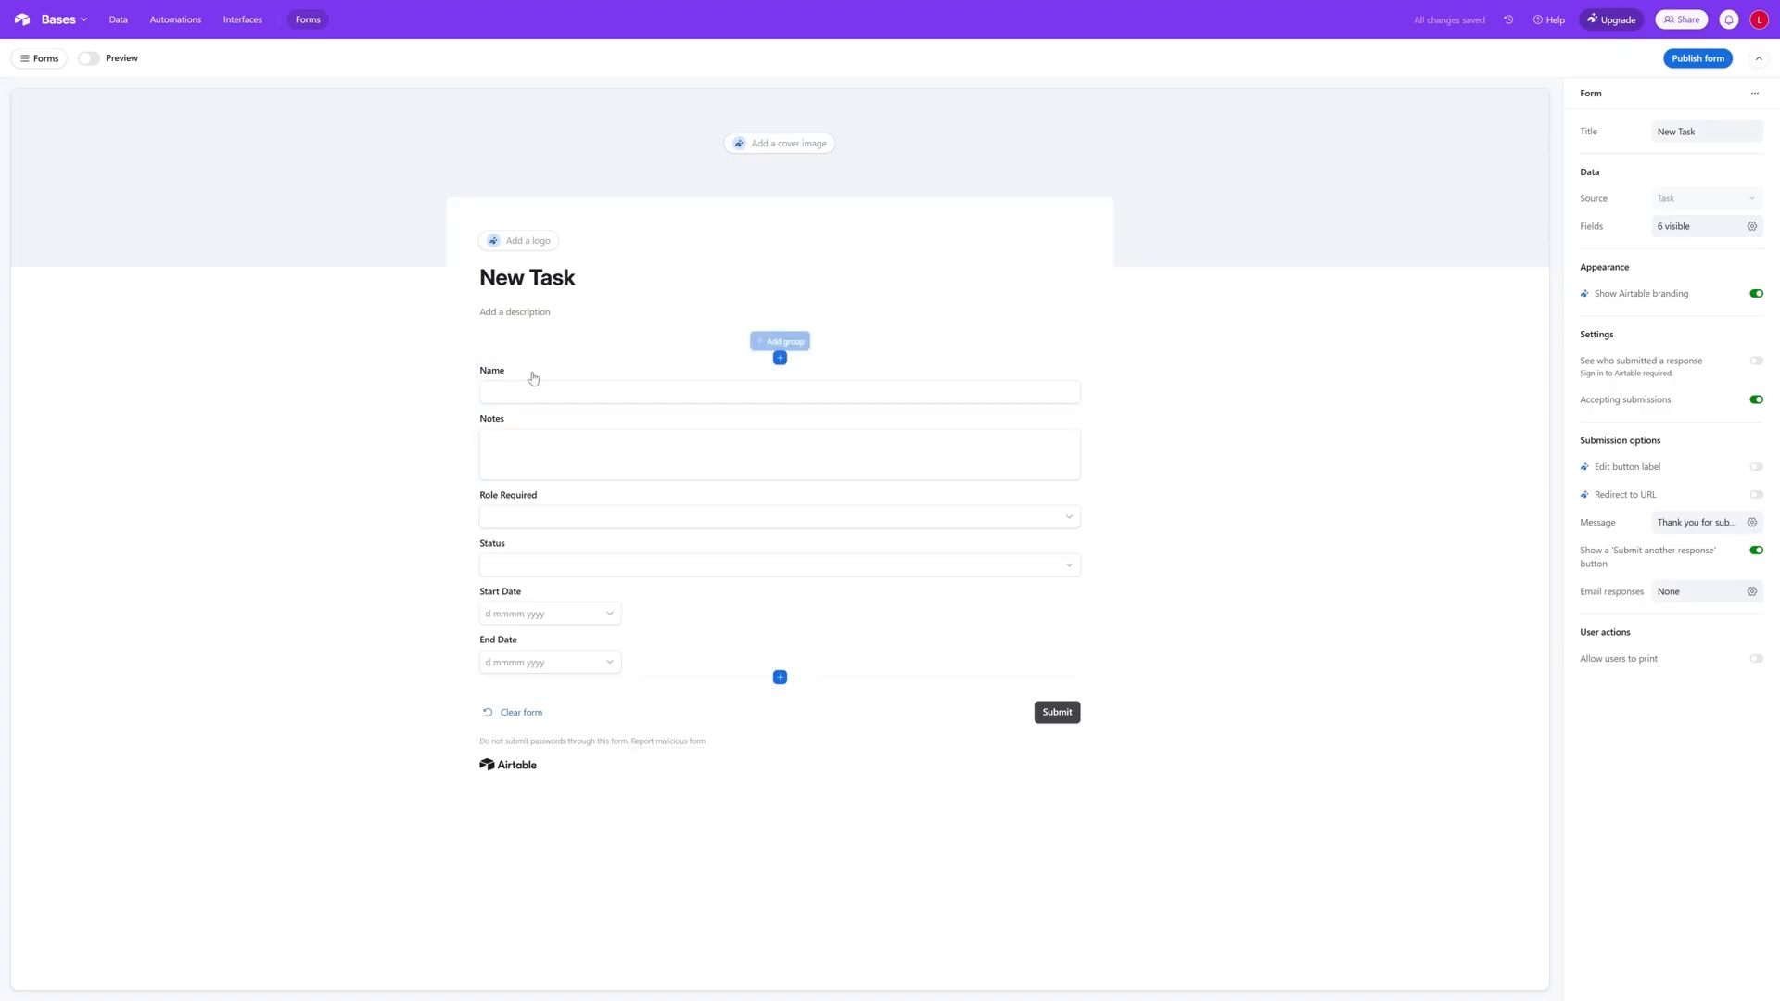
- Make the Name, Notes, Role Required and Status fields required on the New Task form
click(571, 401)
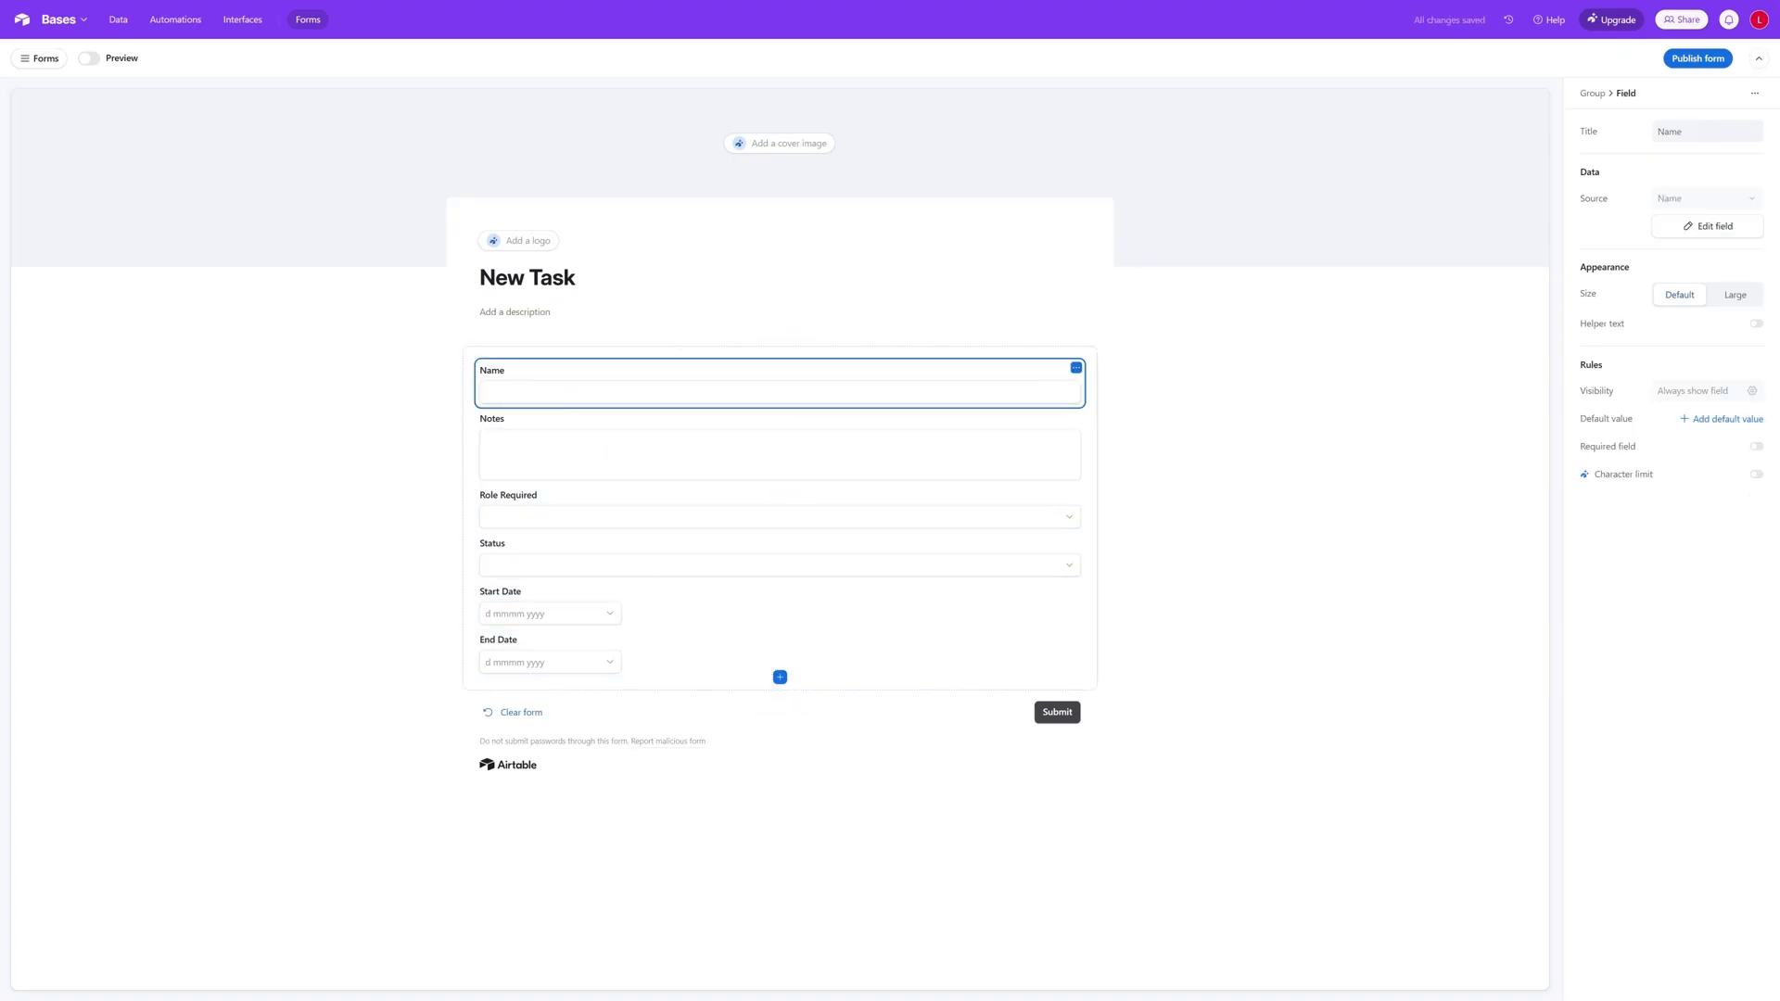
click(1755, 449)
click(1064, 449)
click(1755, 449)
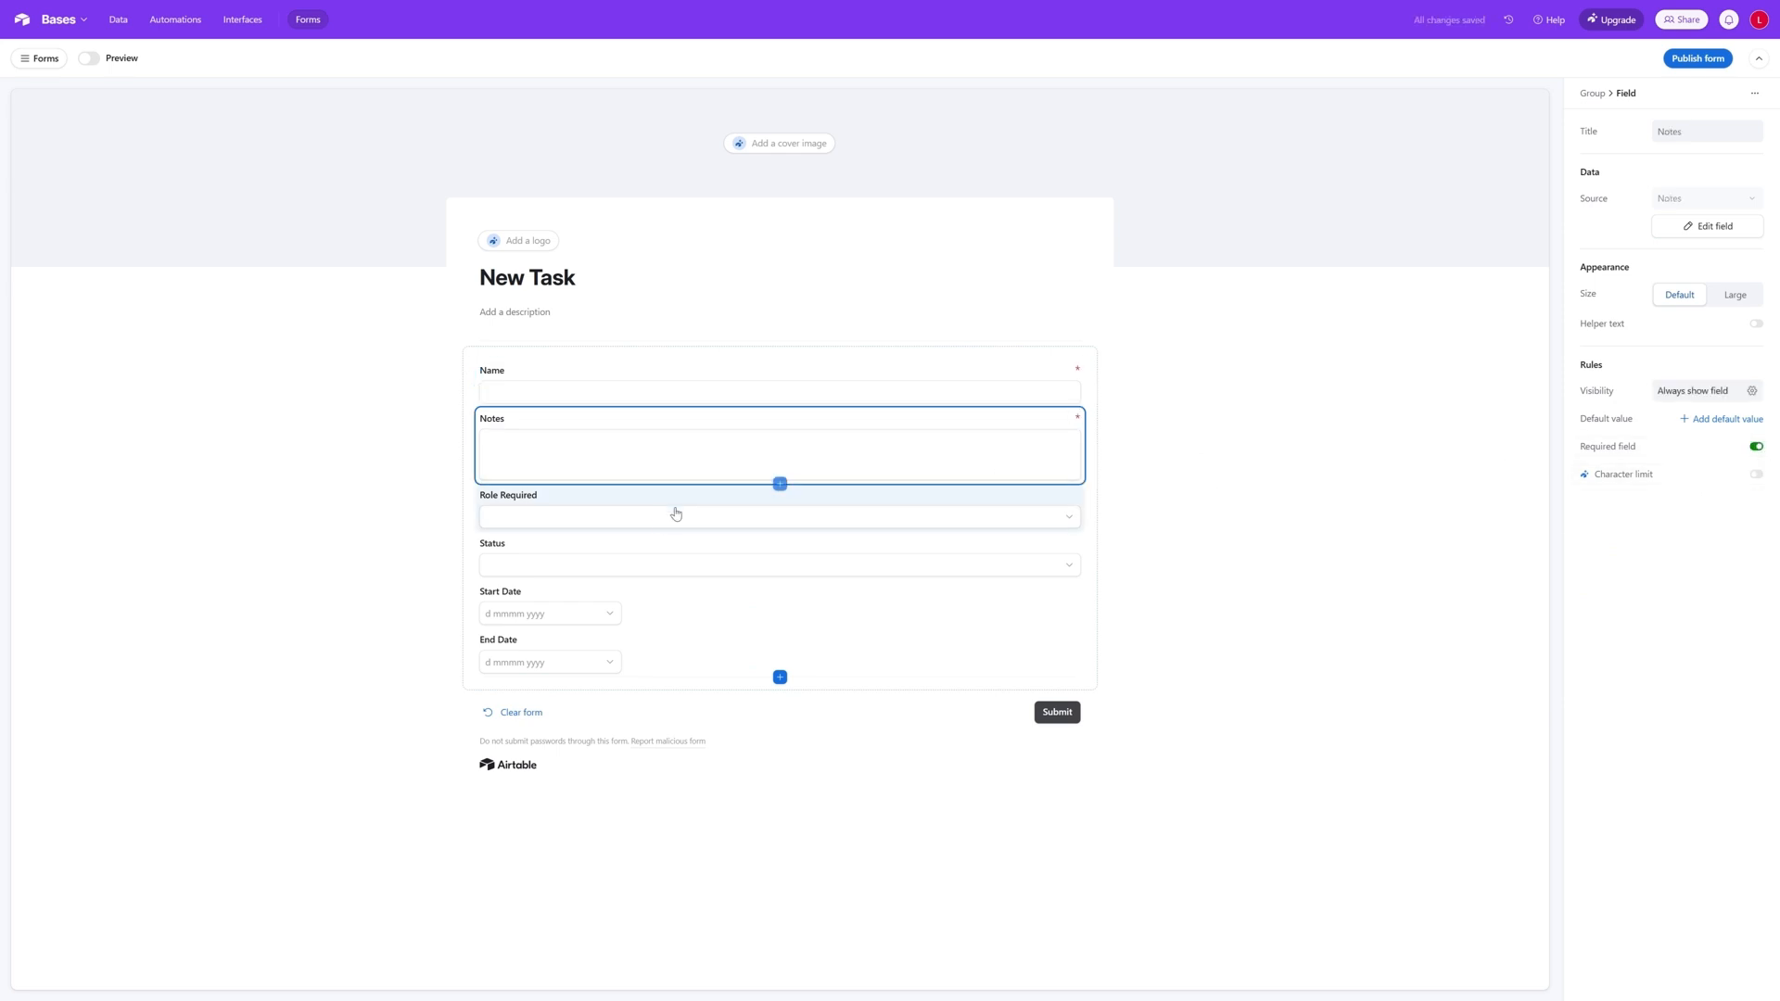
click(649, 521)
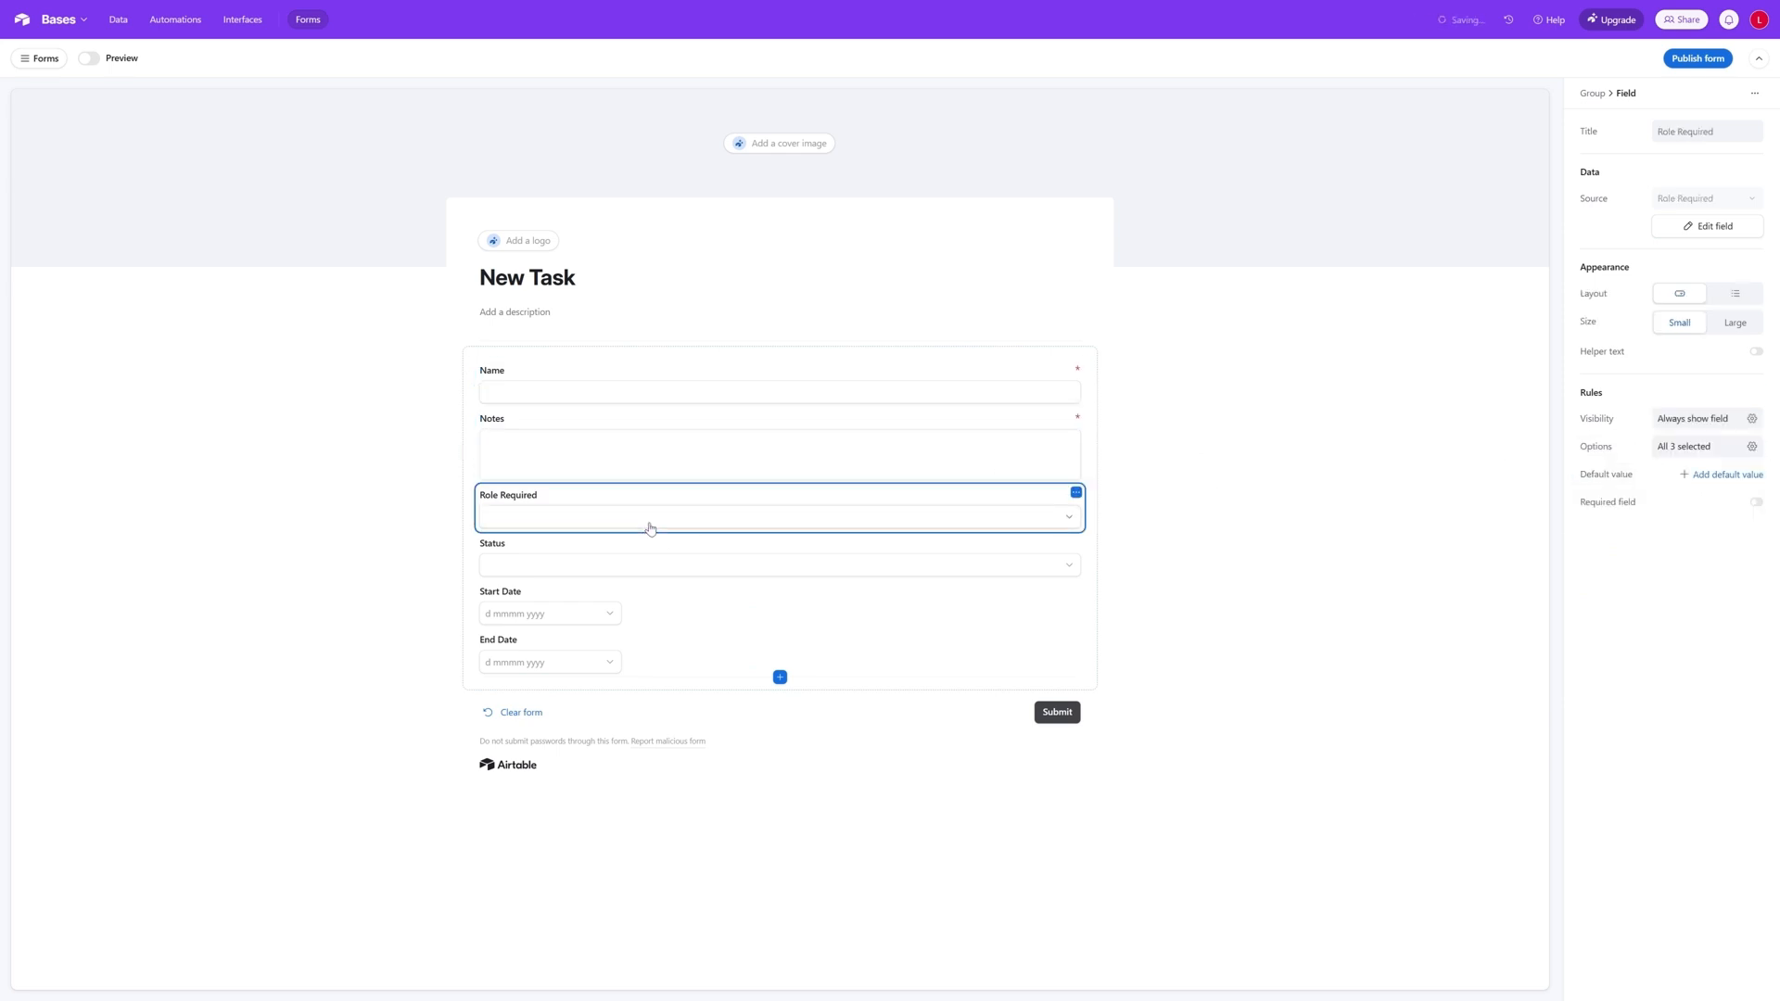
click(1756, 501)
click(840, 568)
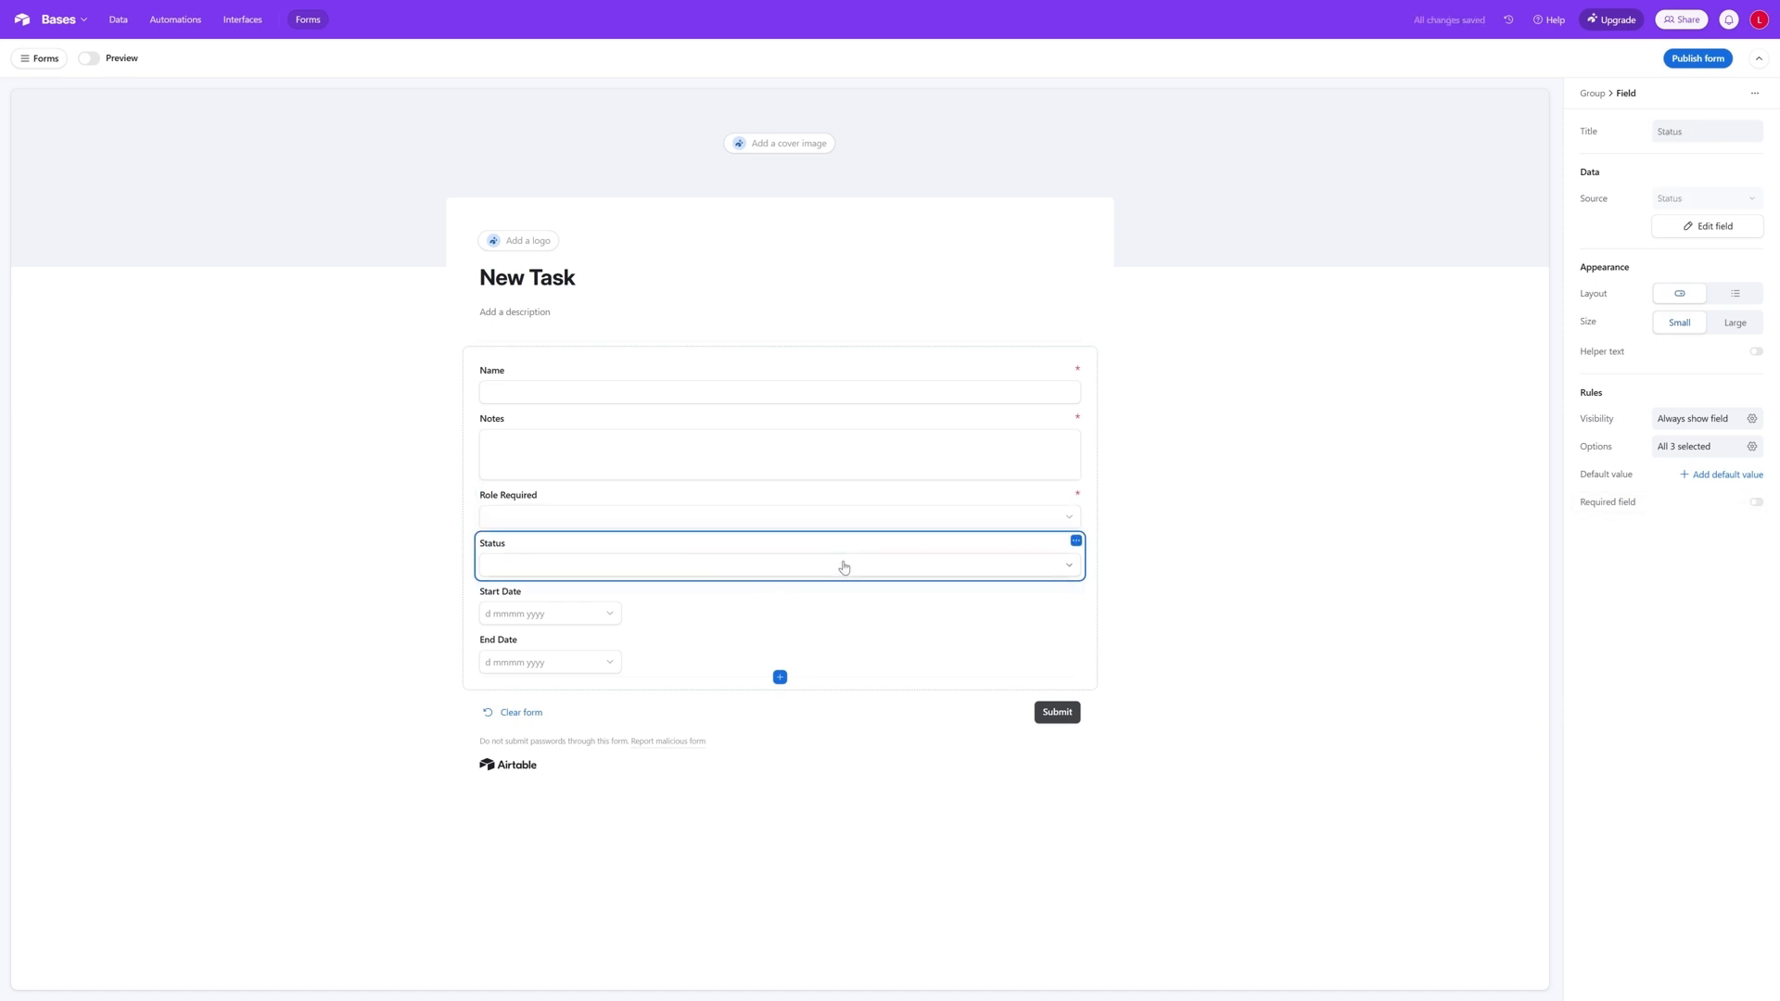
click(1756, 503)
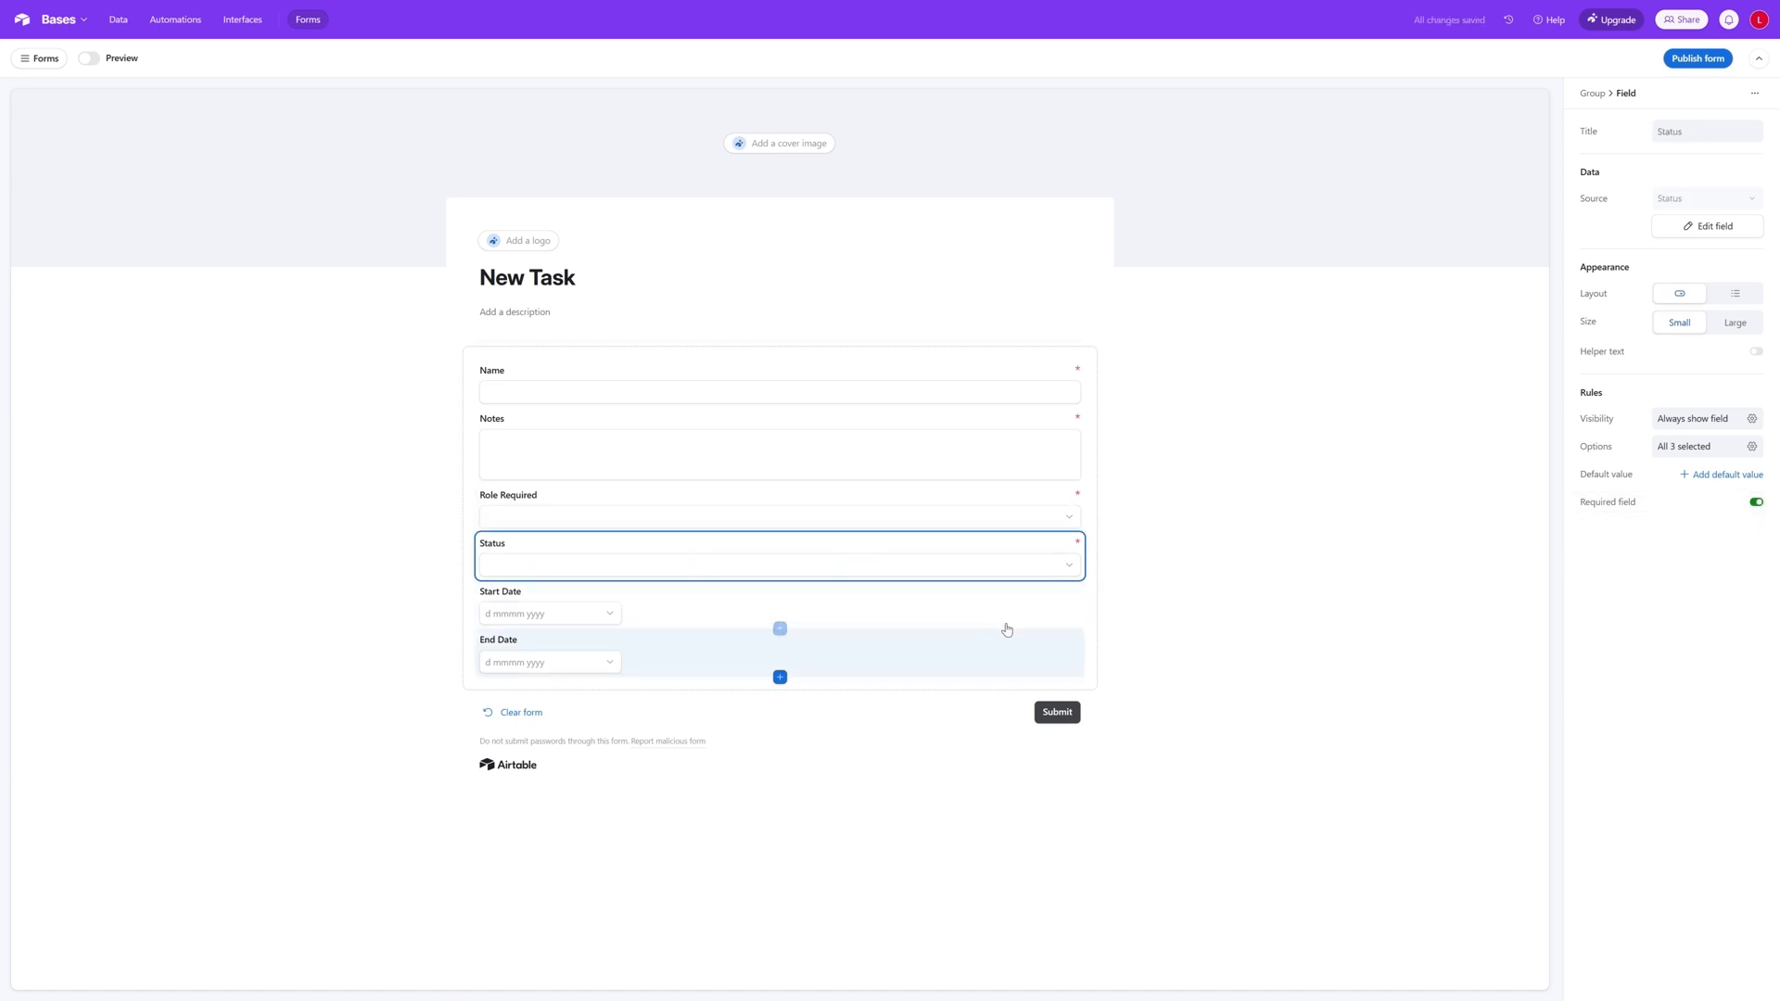
click(1070, 567)
click(1222, 540)
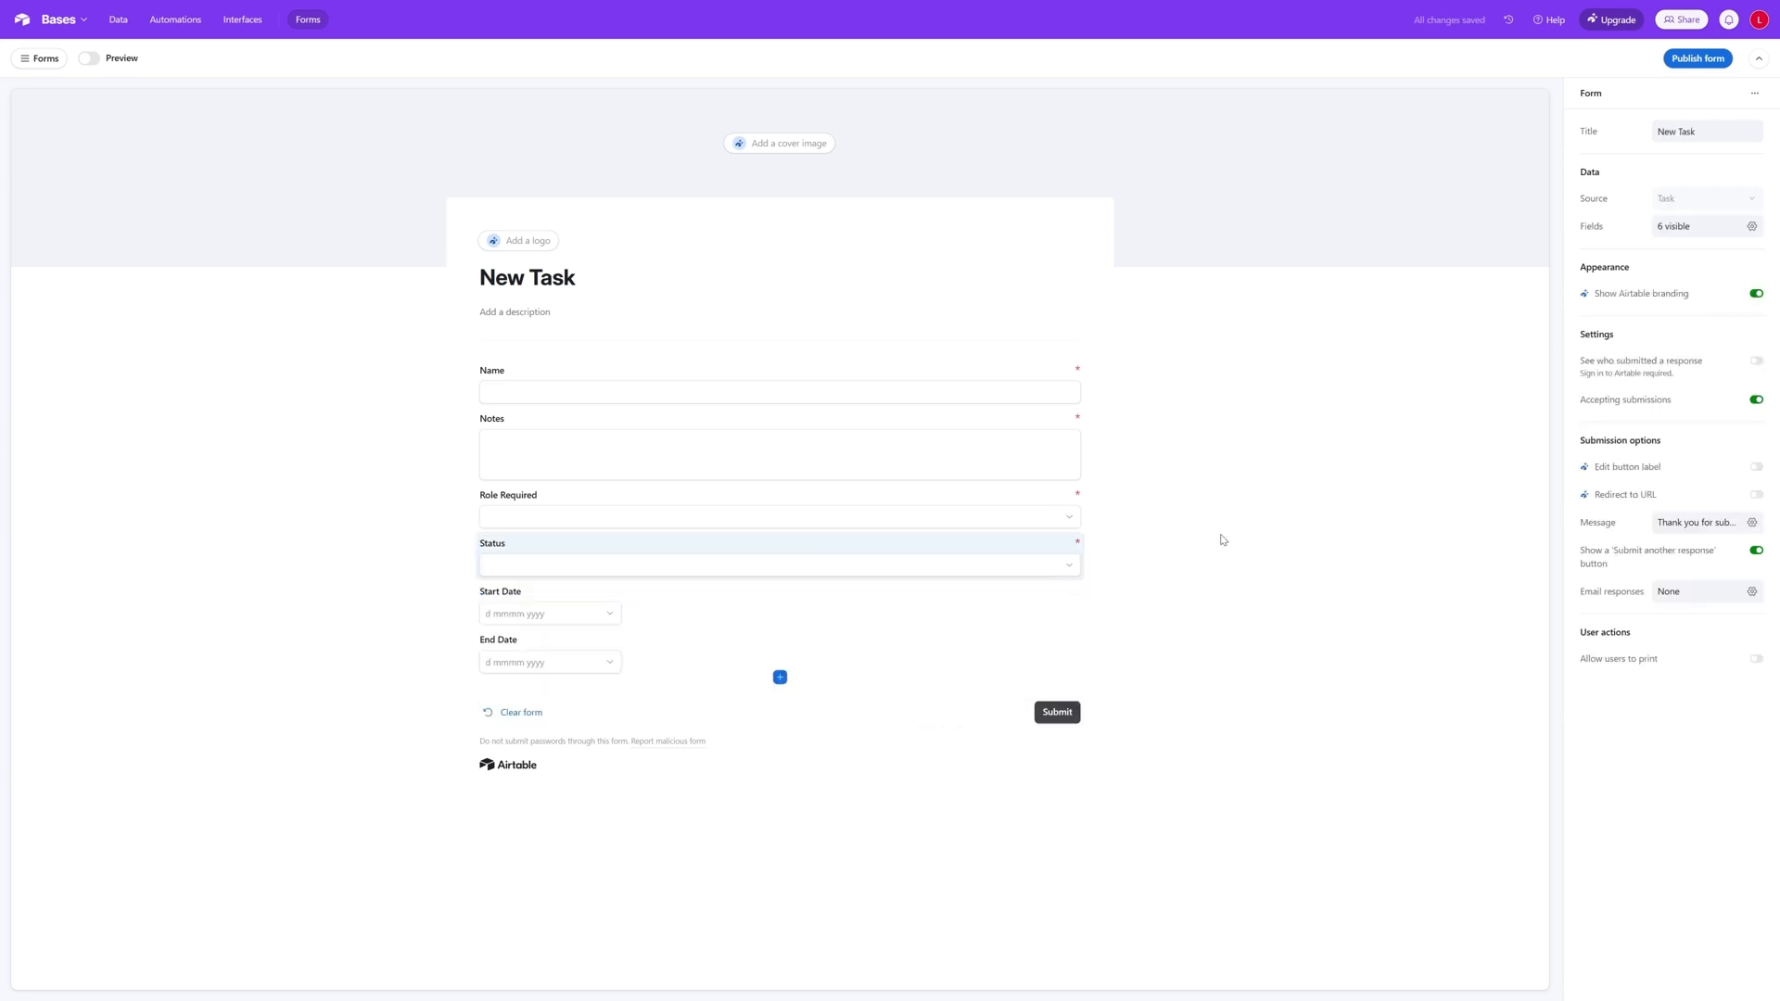
- Add the existing Assign Resource field below End Date on the New Task form
click(565, 614)
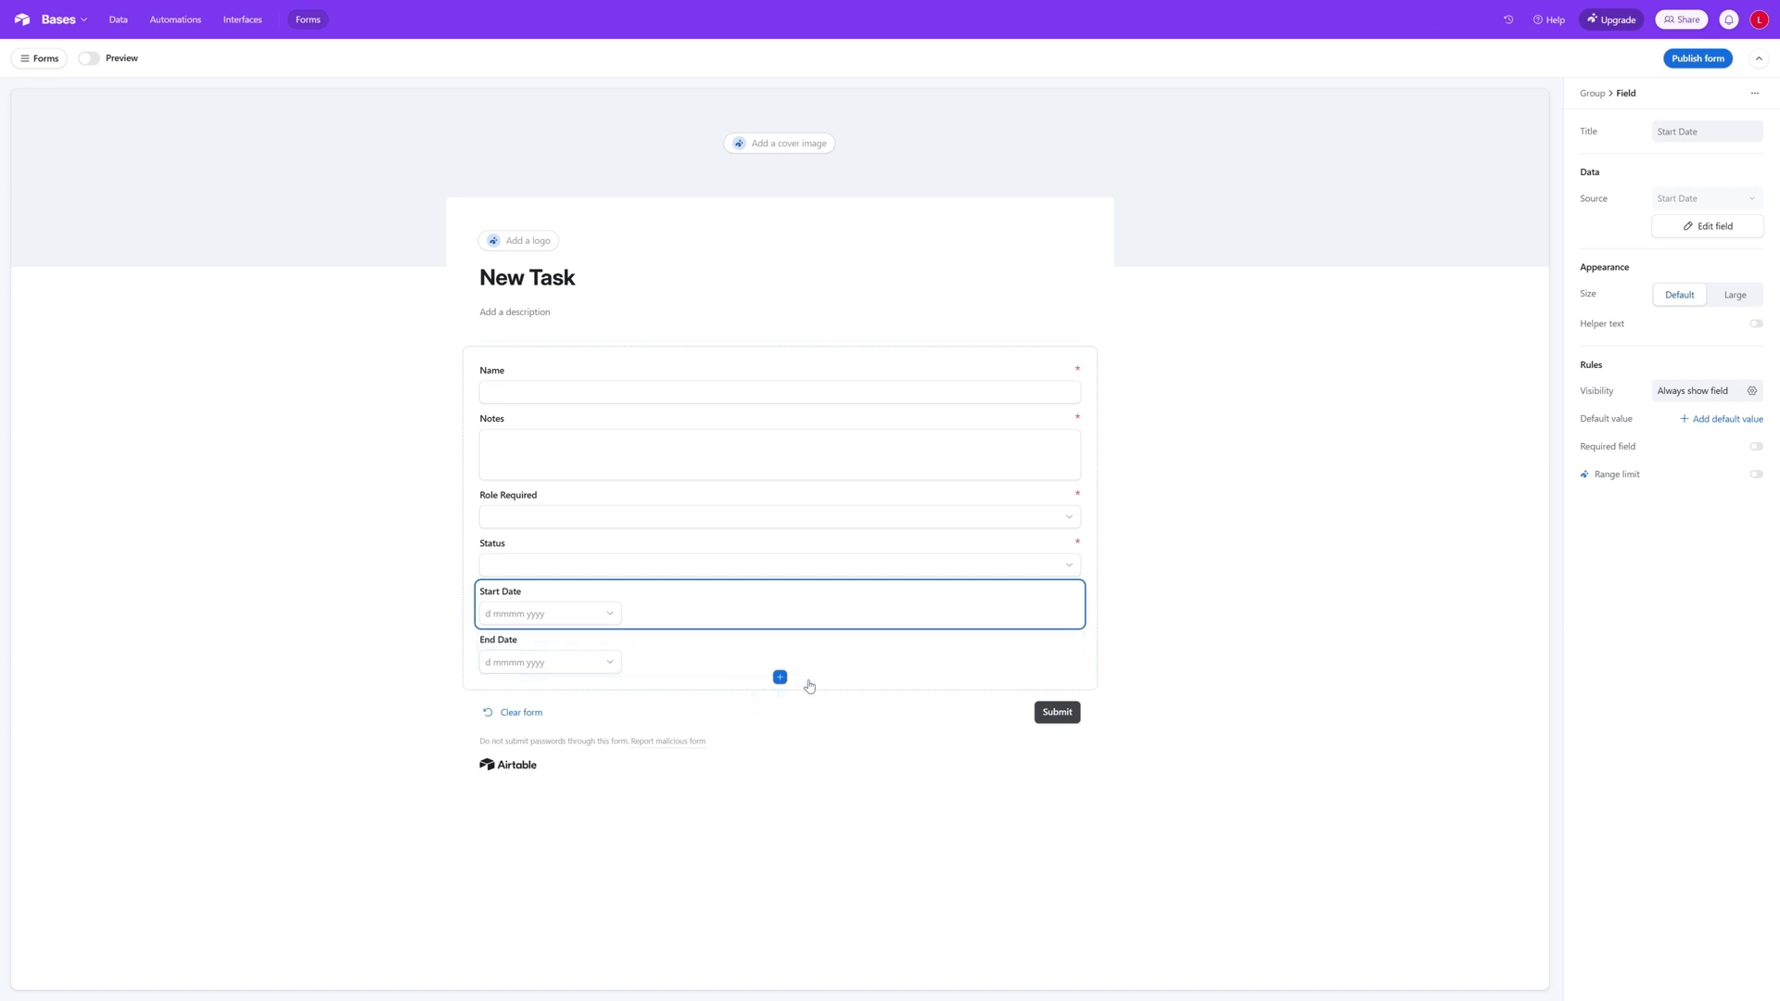
click(922, 659)
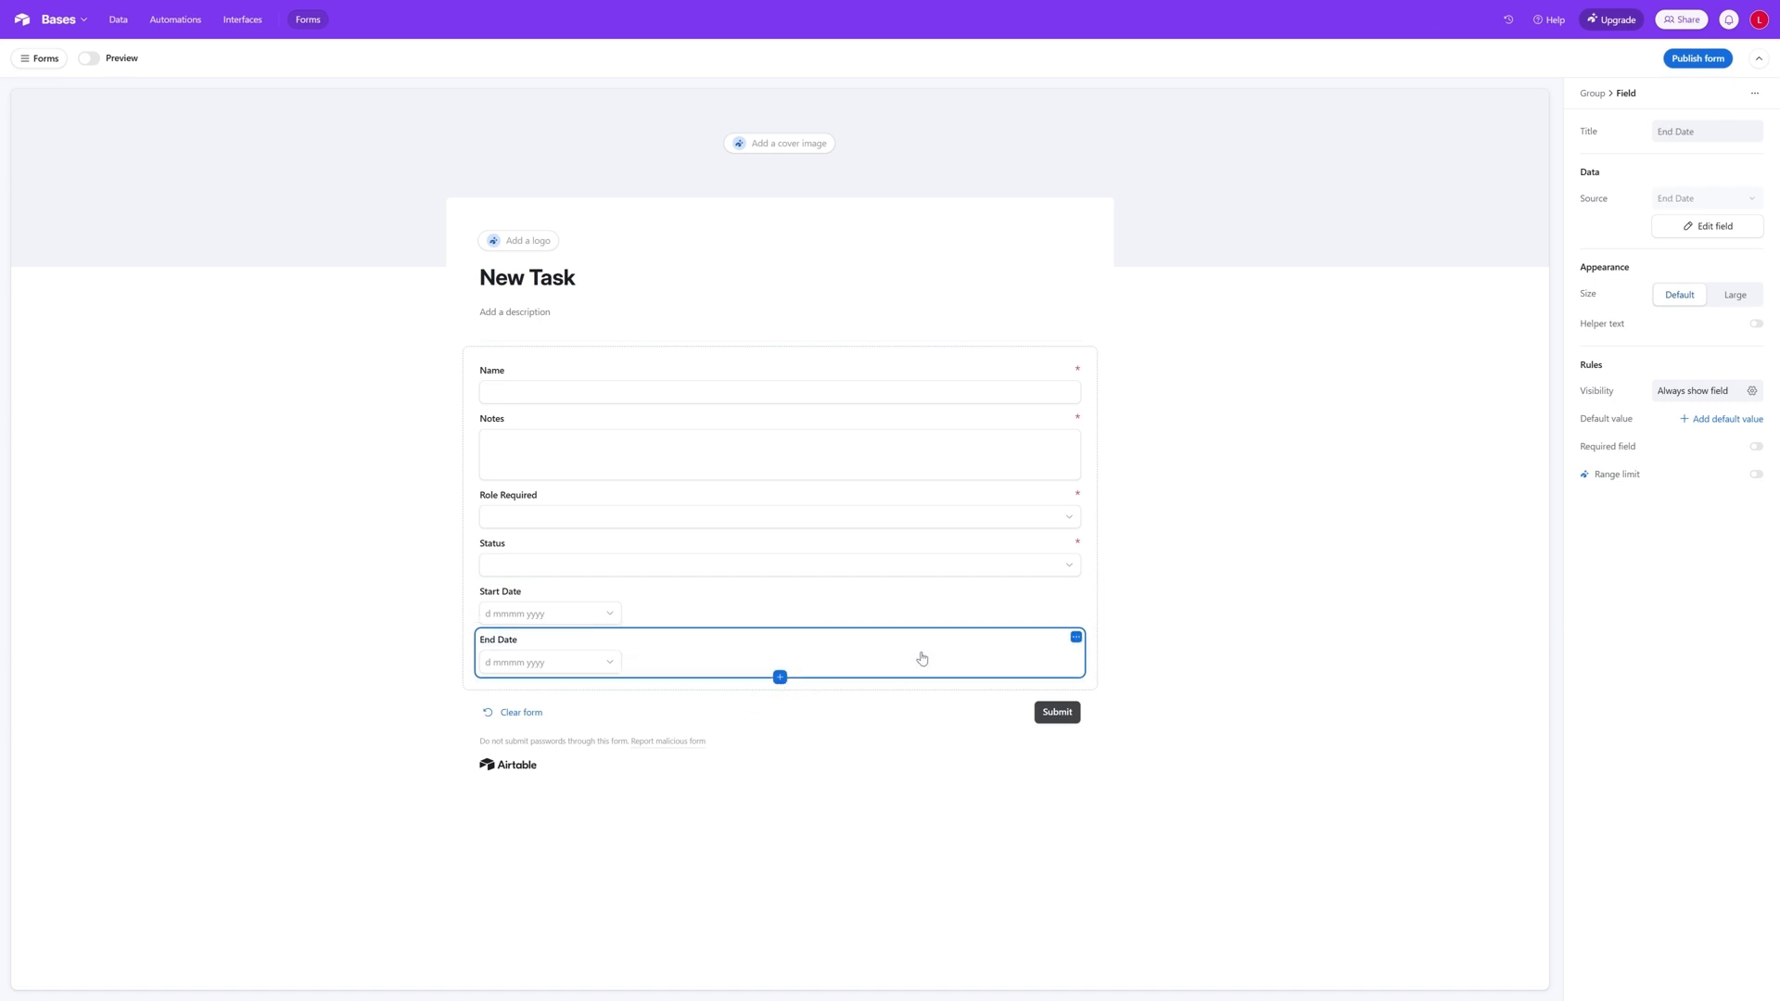
click(906, 599)
click(779, 677)
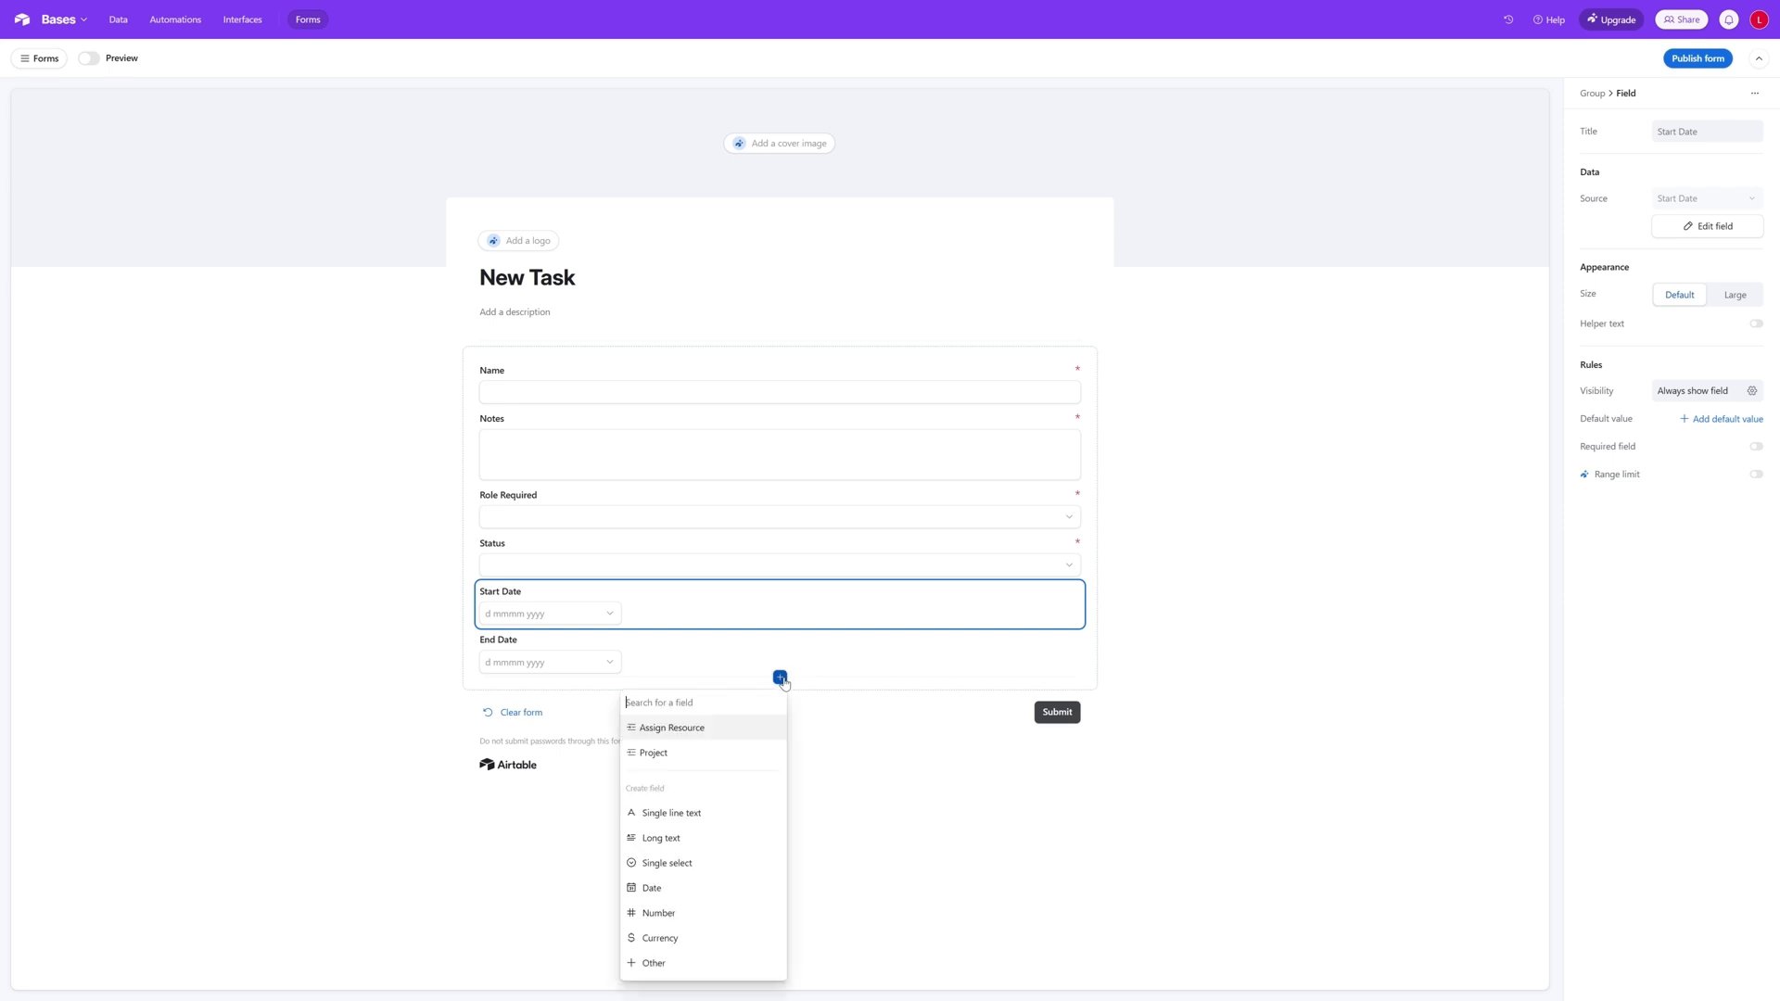
click(711, 739)
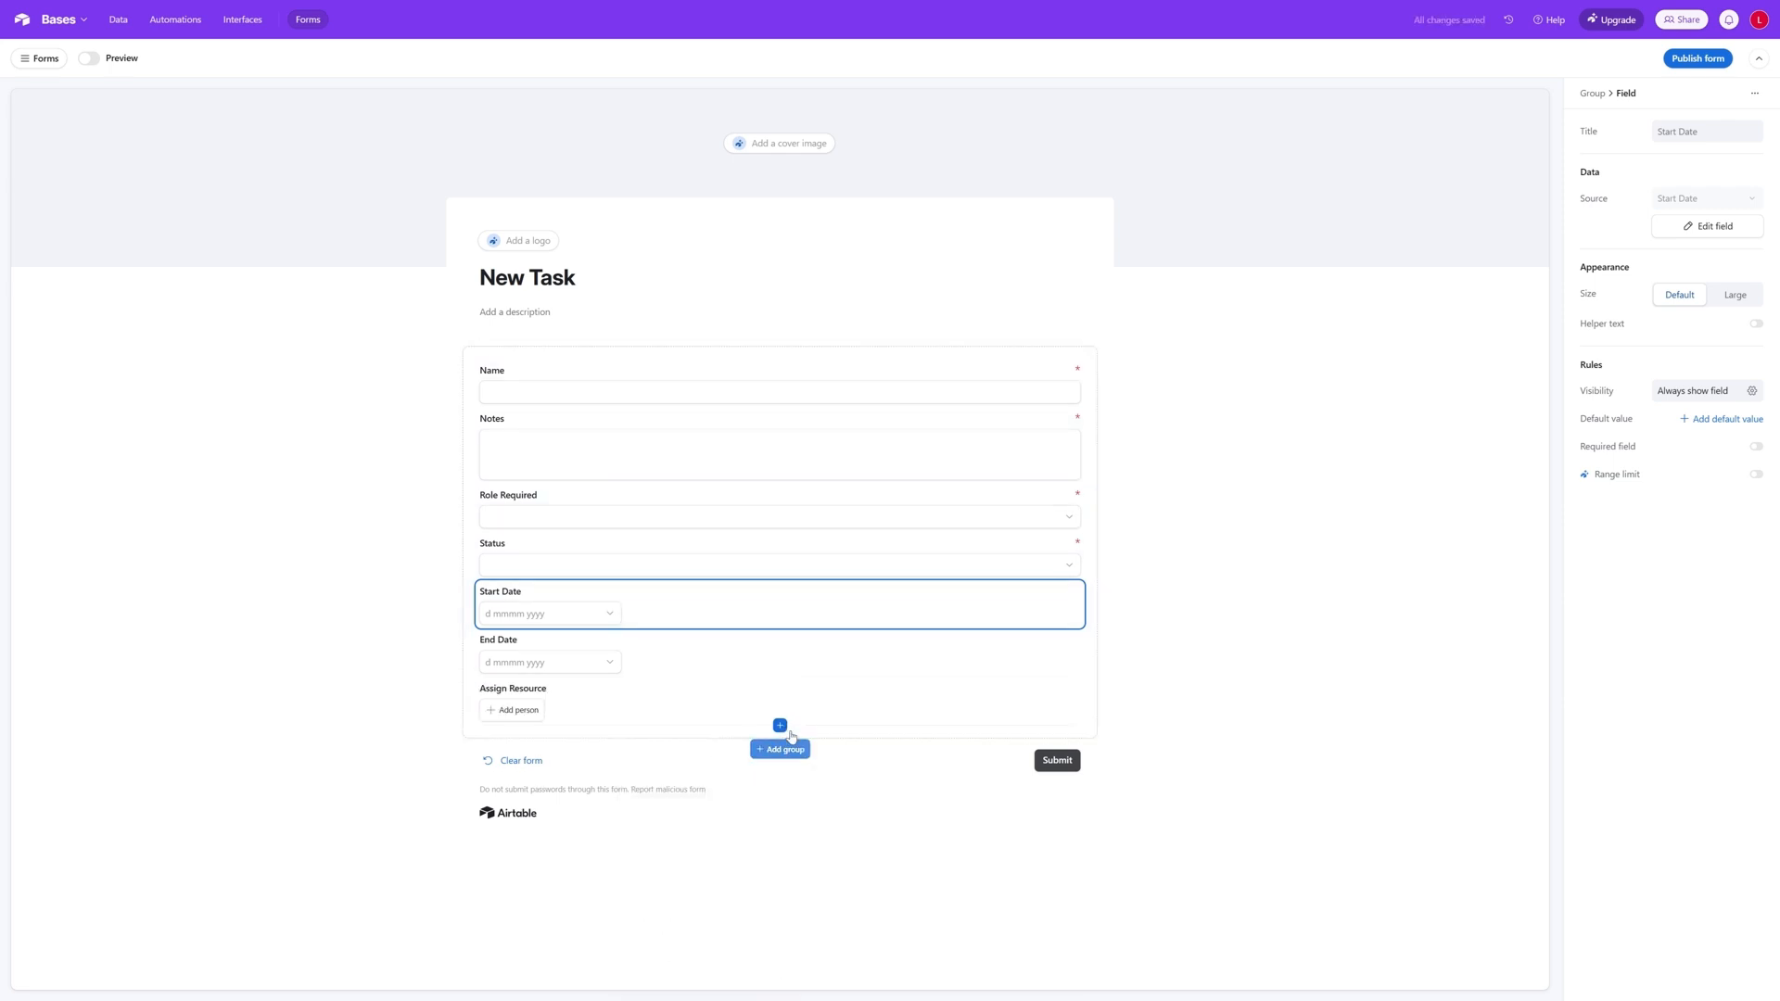
click(630, 716)
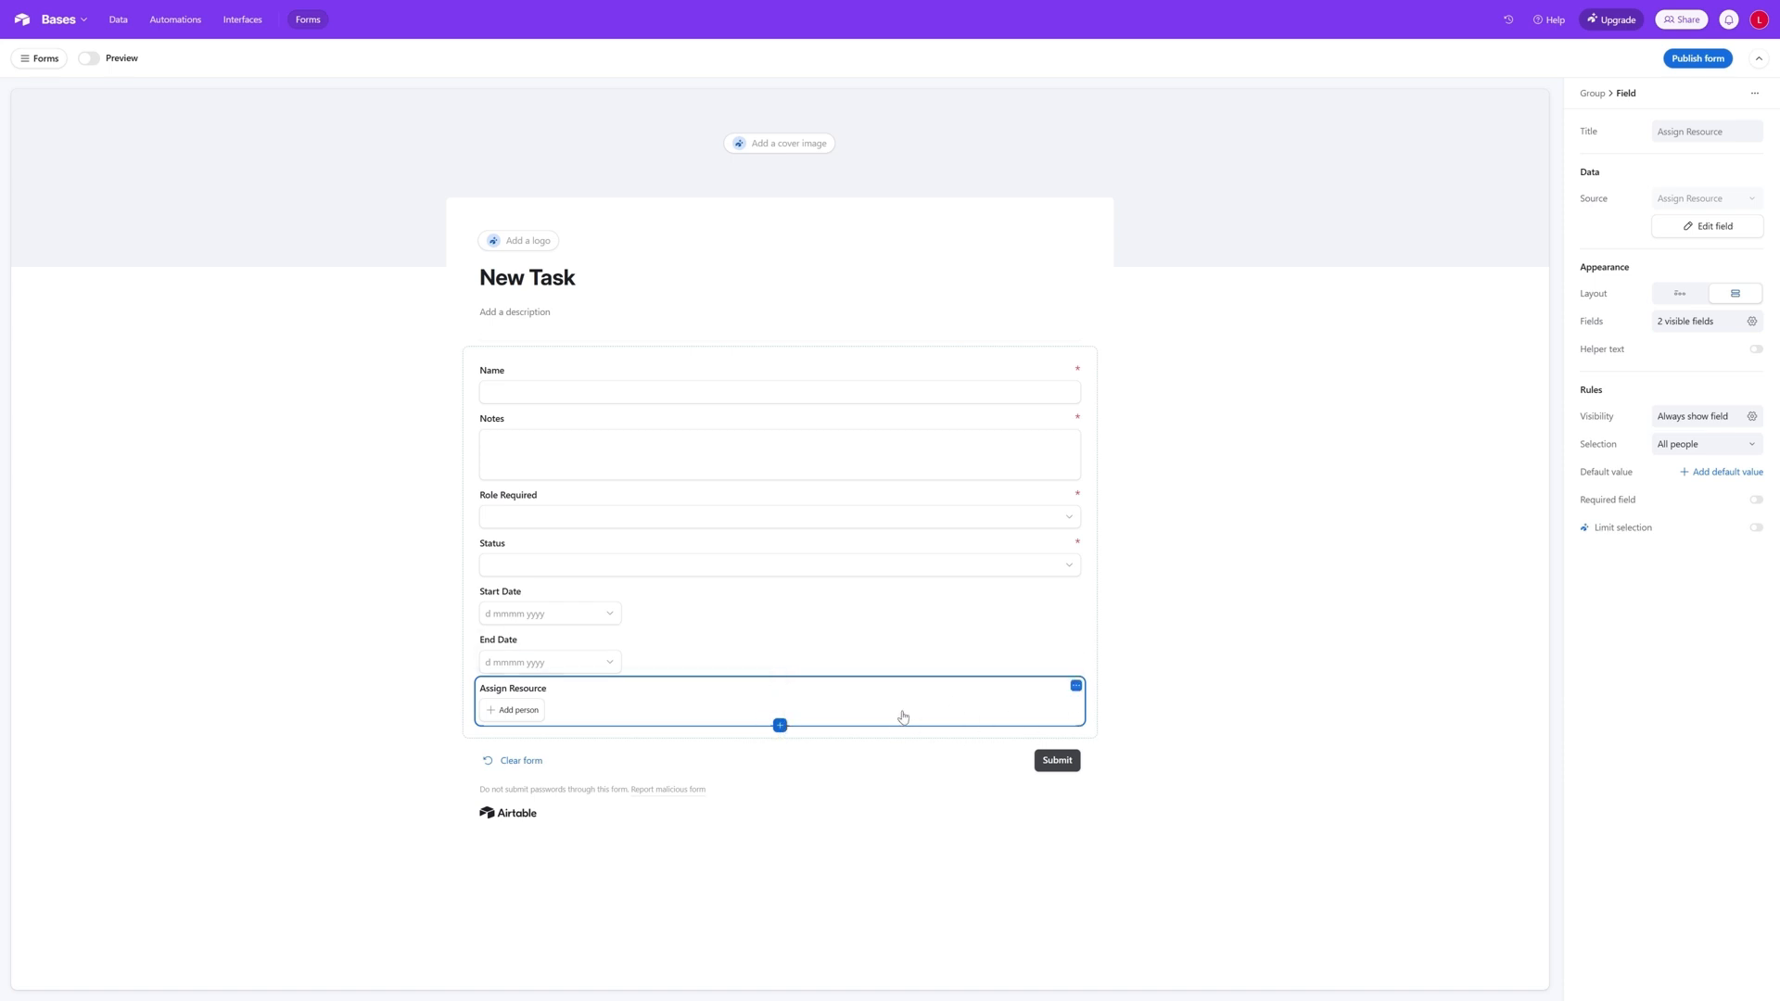
click(782, 728)
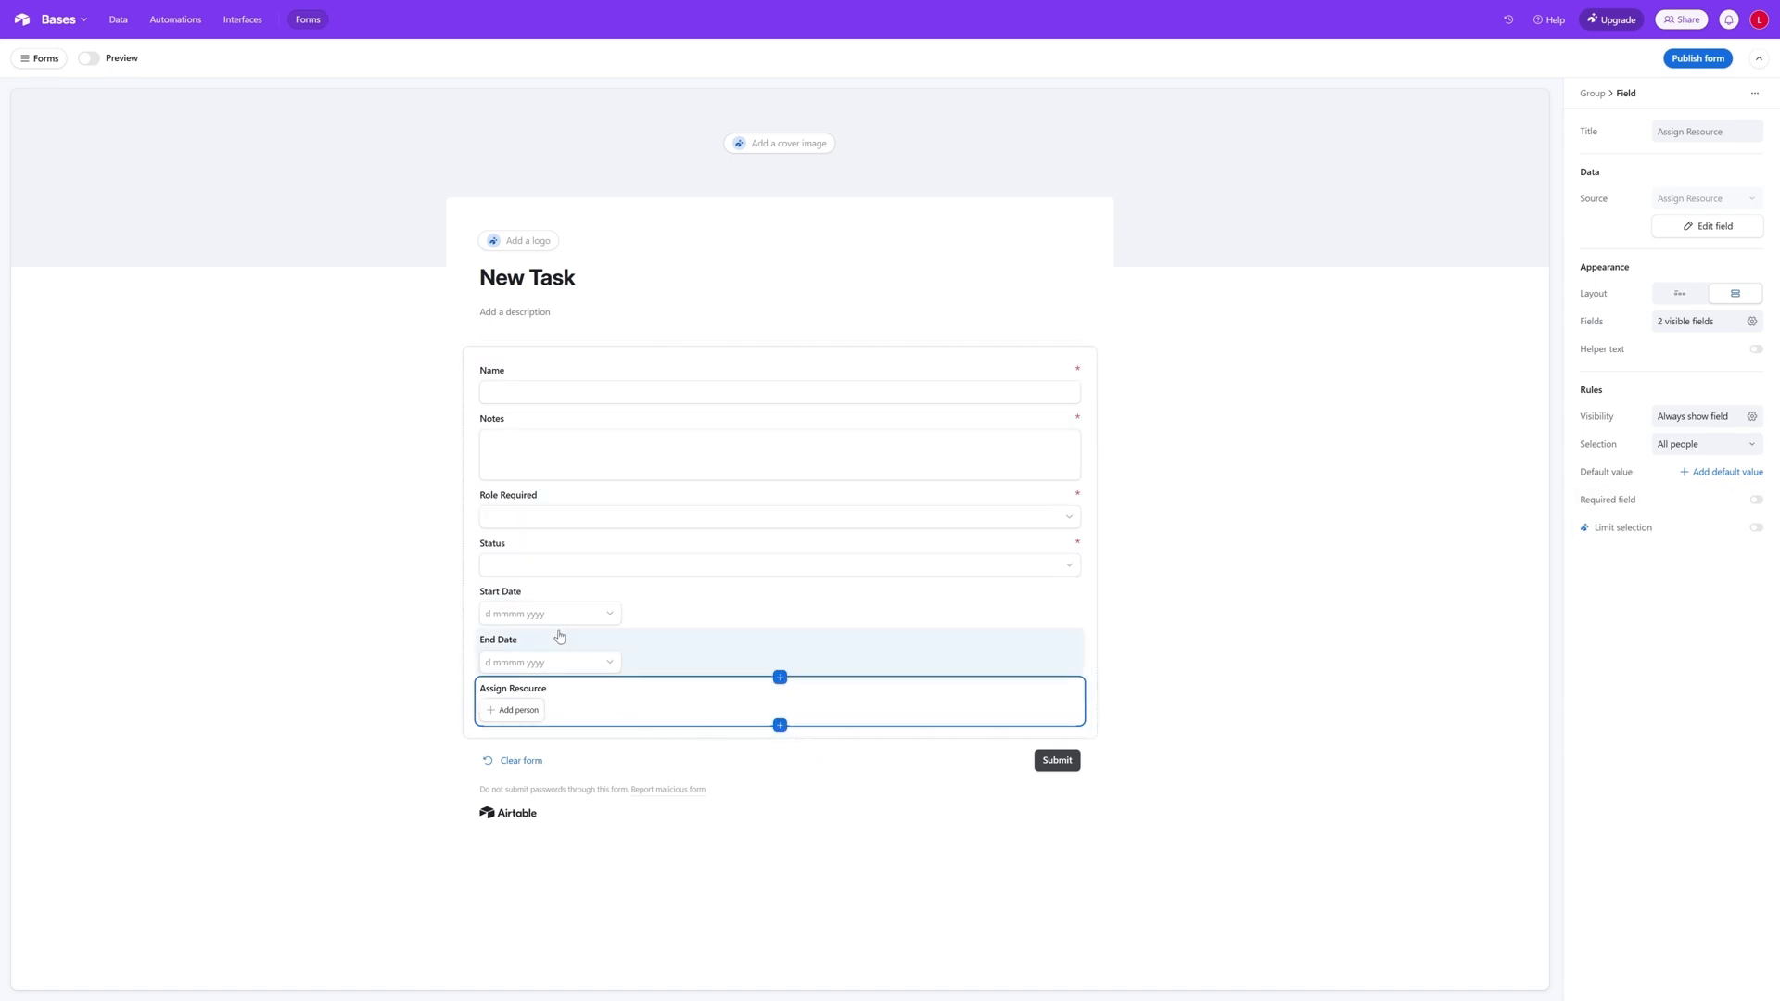
click(780, 725)
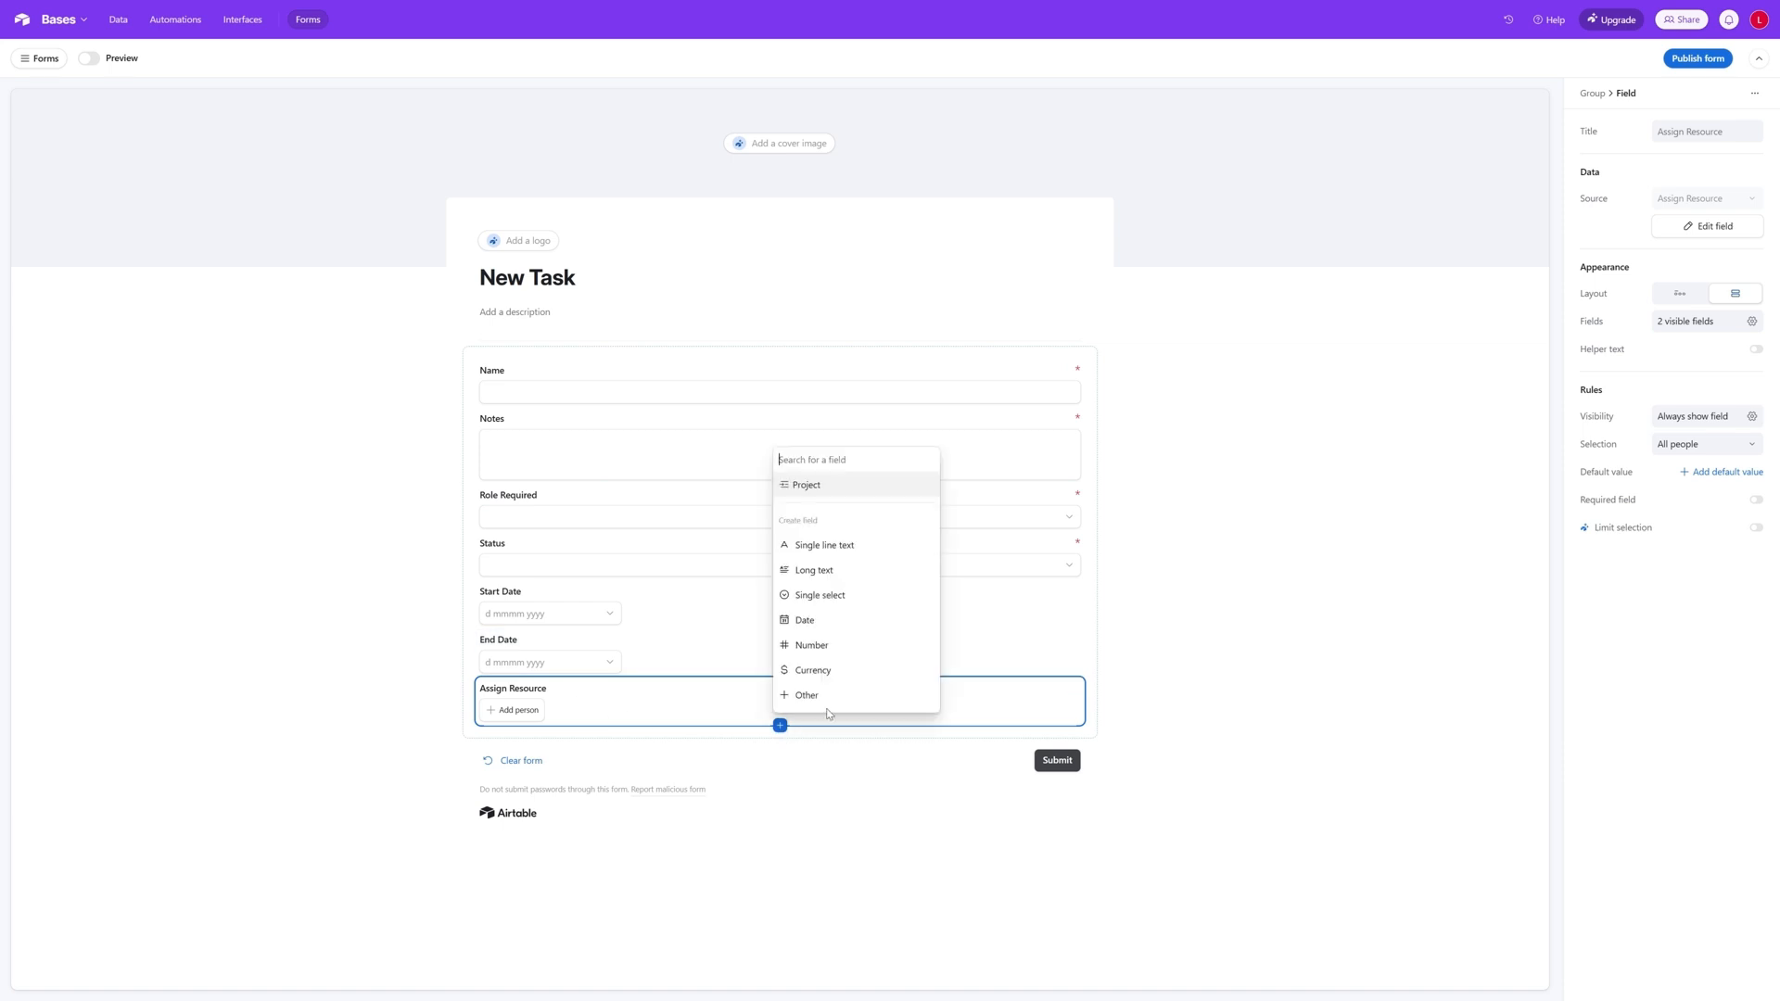
click(862, 856)
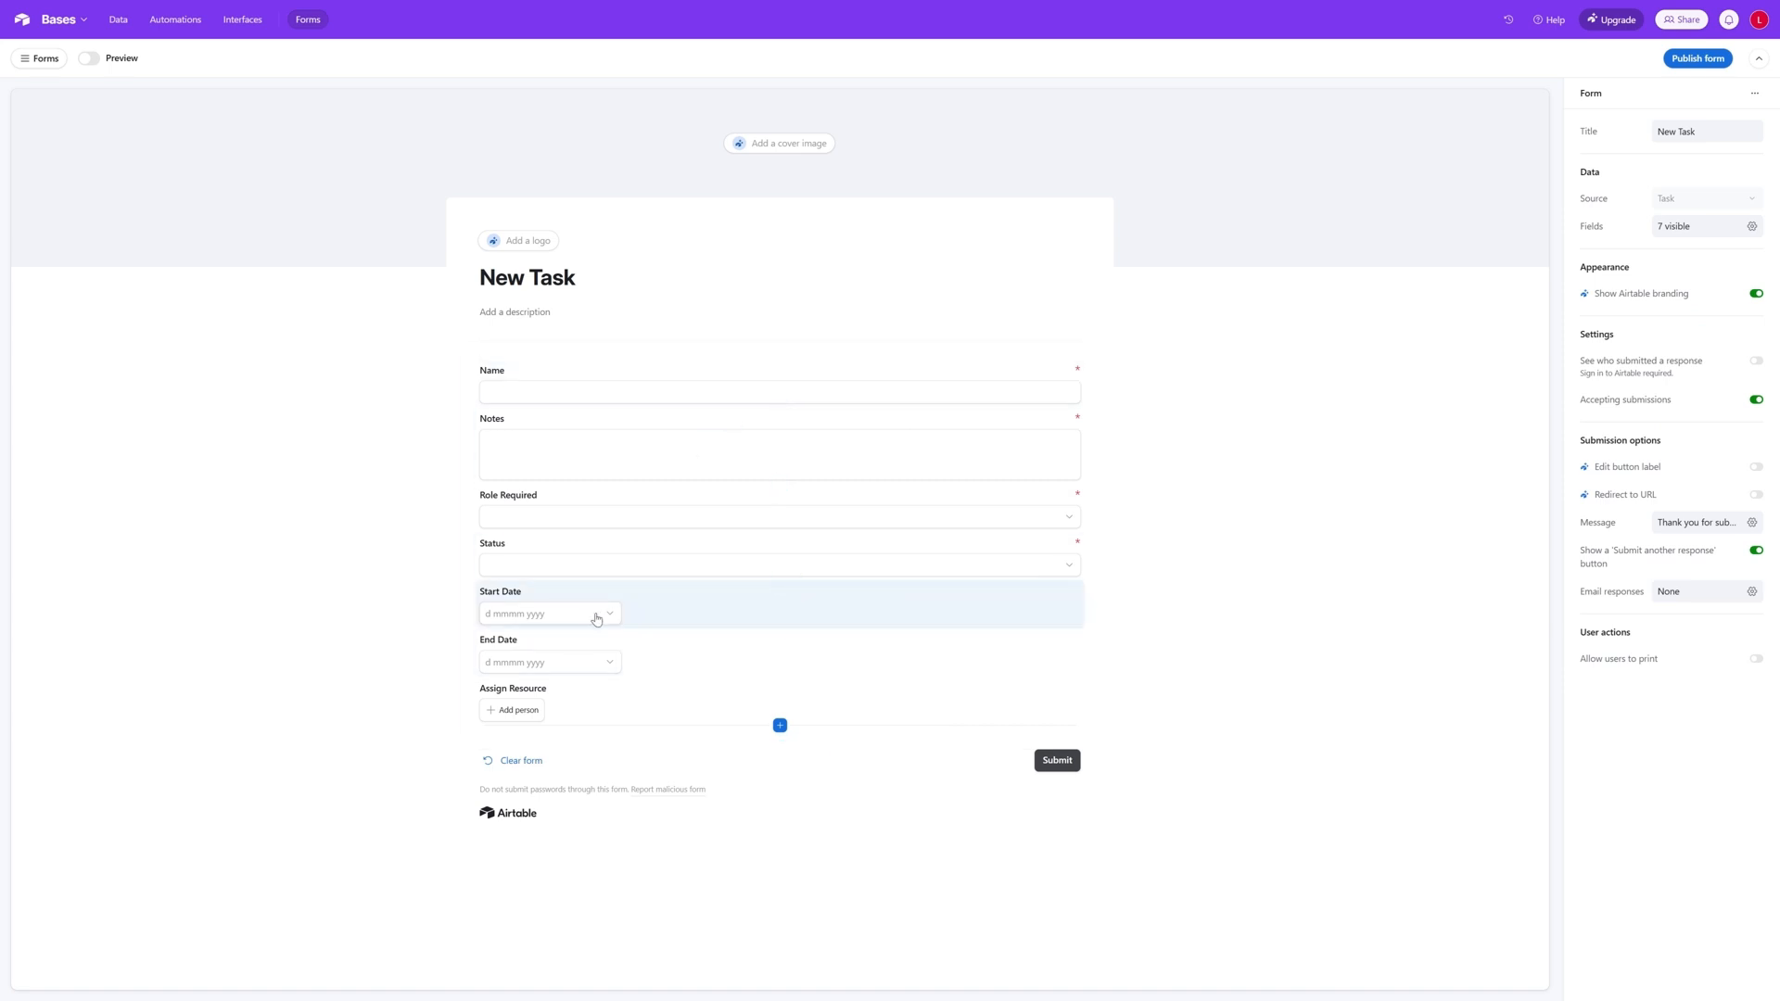
click(623, 607)
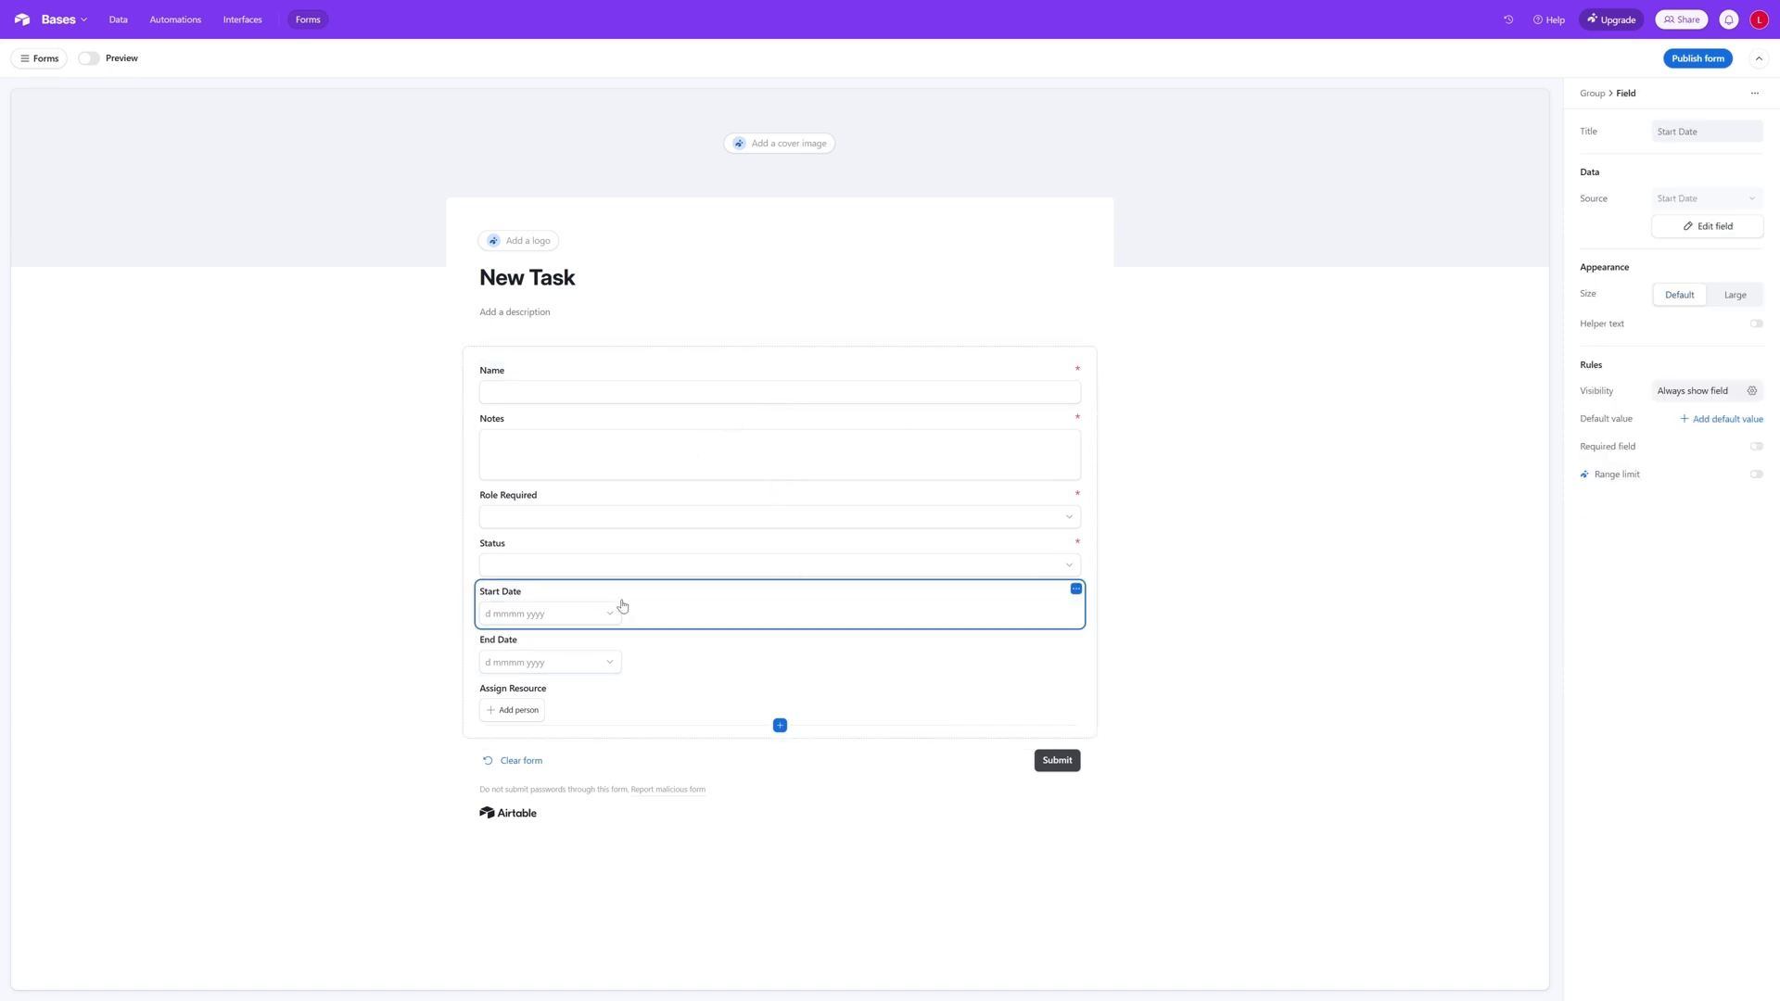
click(737, 660)
click(708, 612)
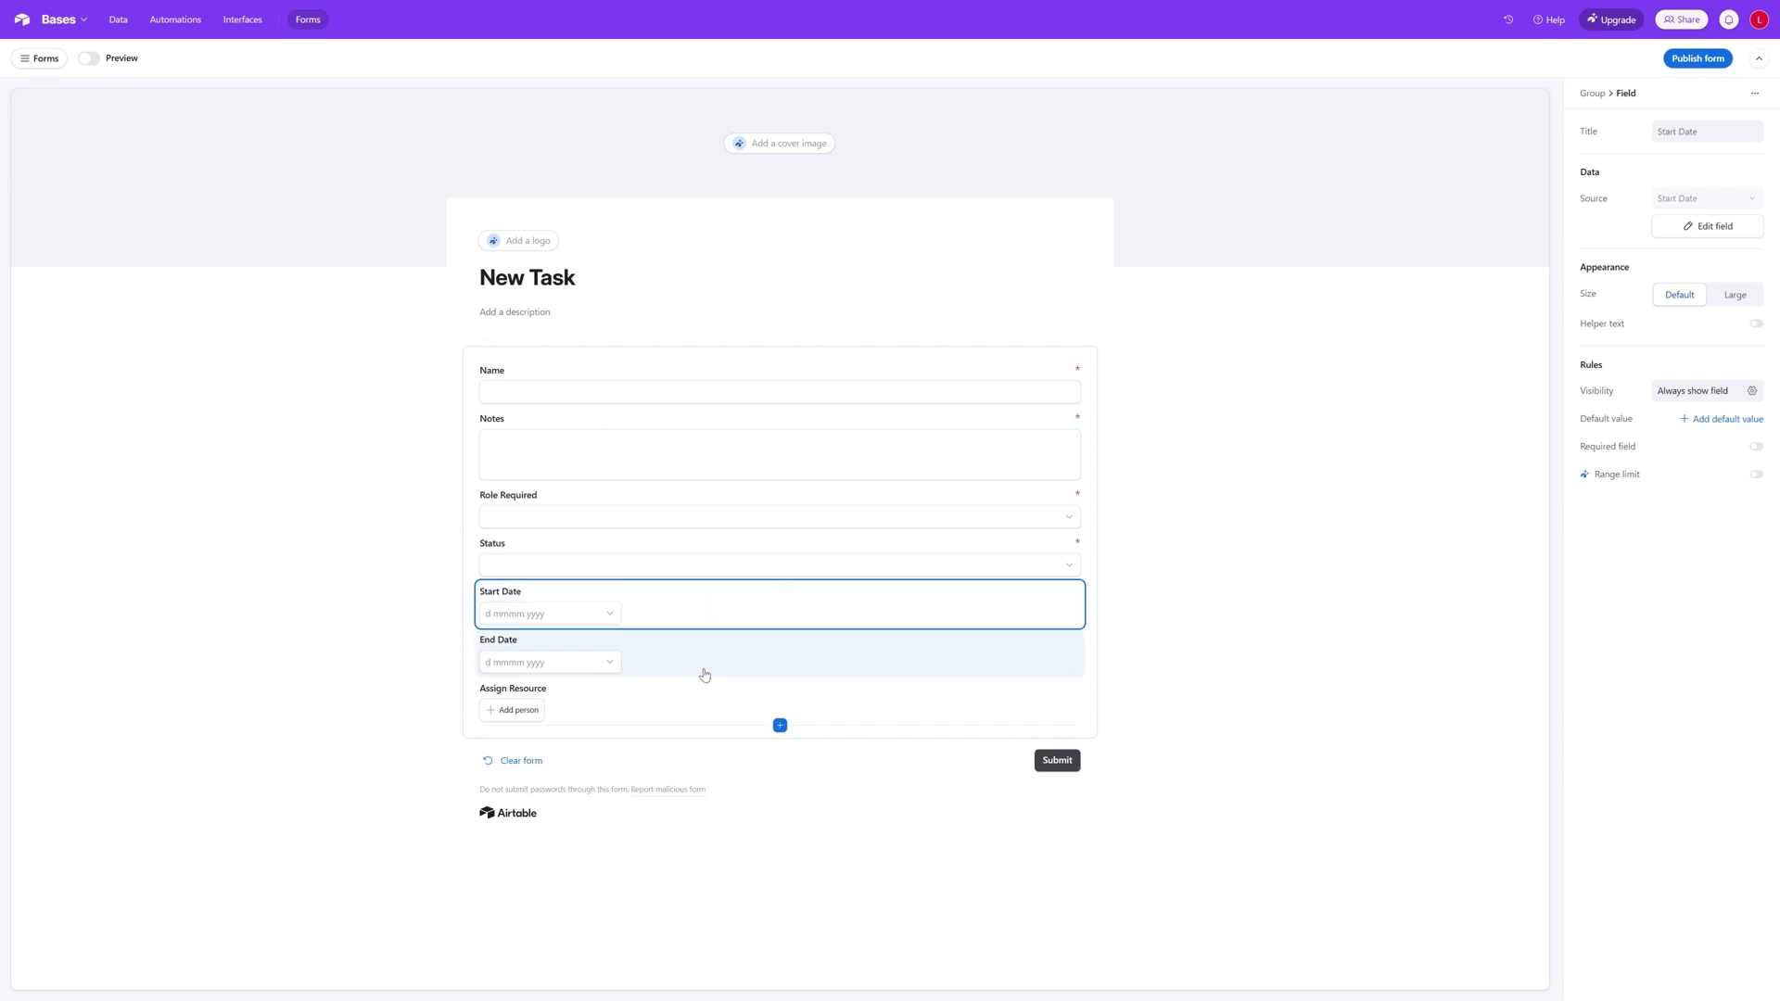
click(704, 660)
click(682, 619)
click(684, 671)
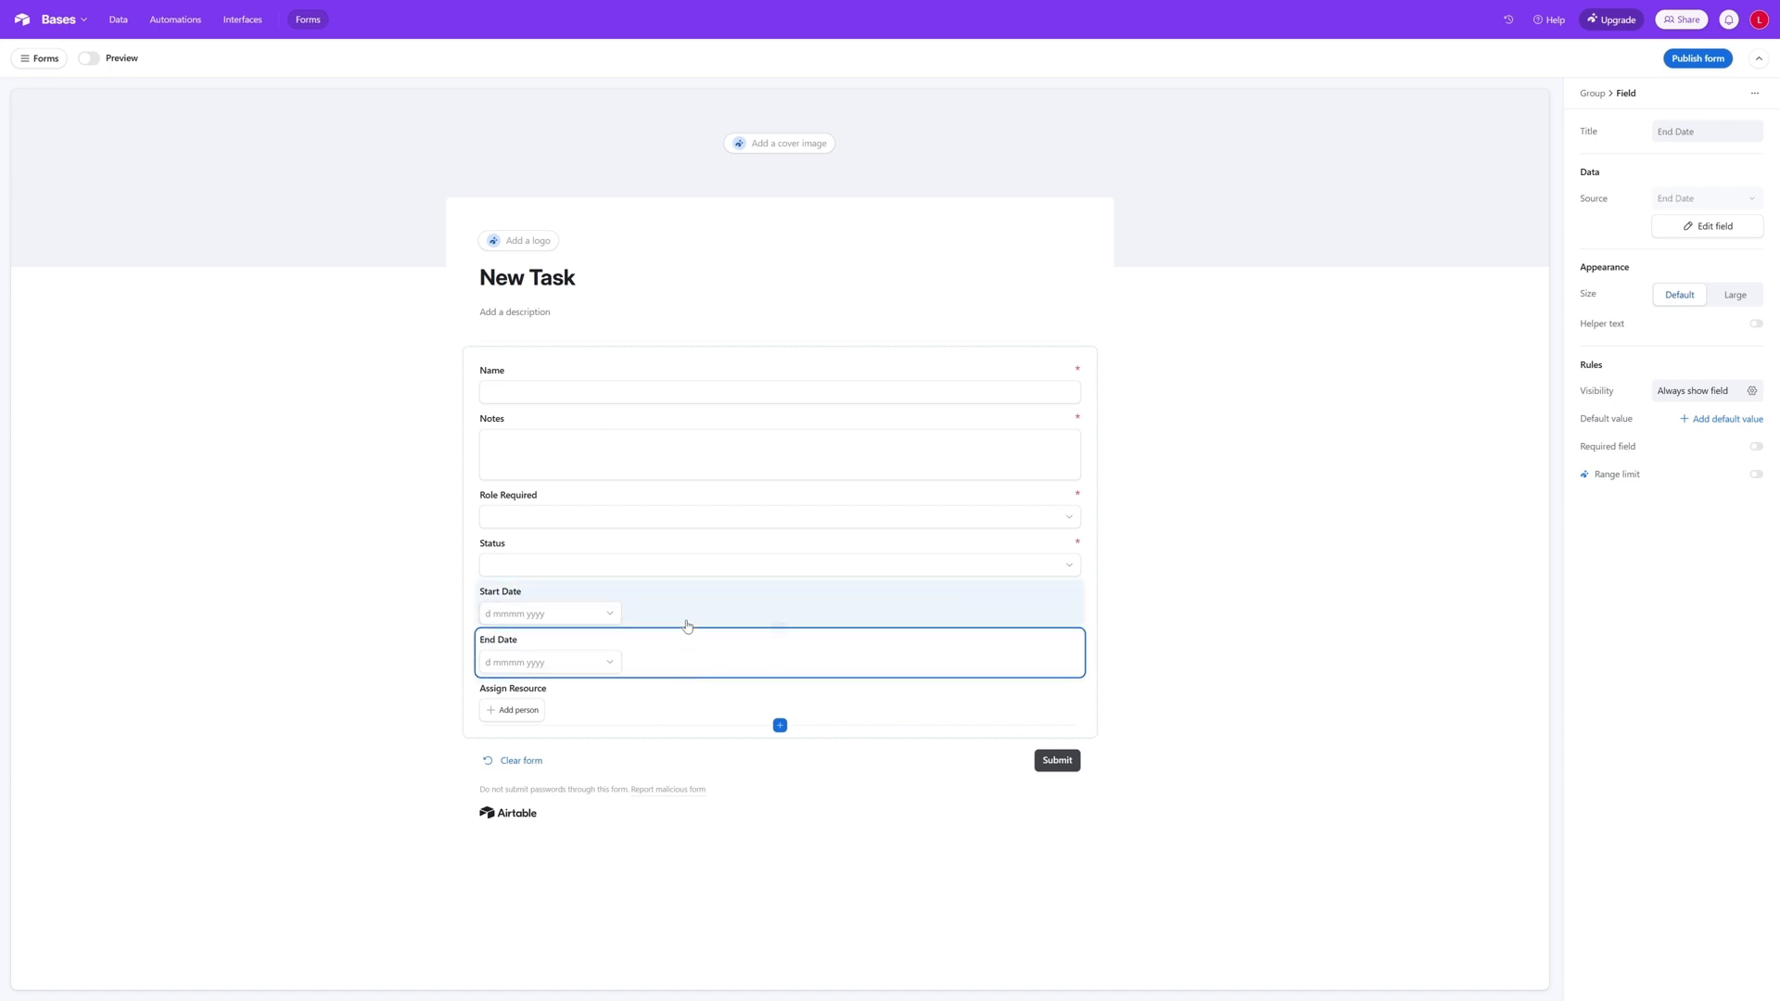
click(687, 623)
click(694, 686)
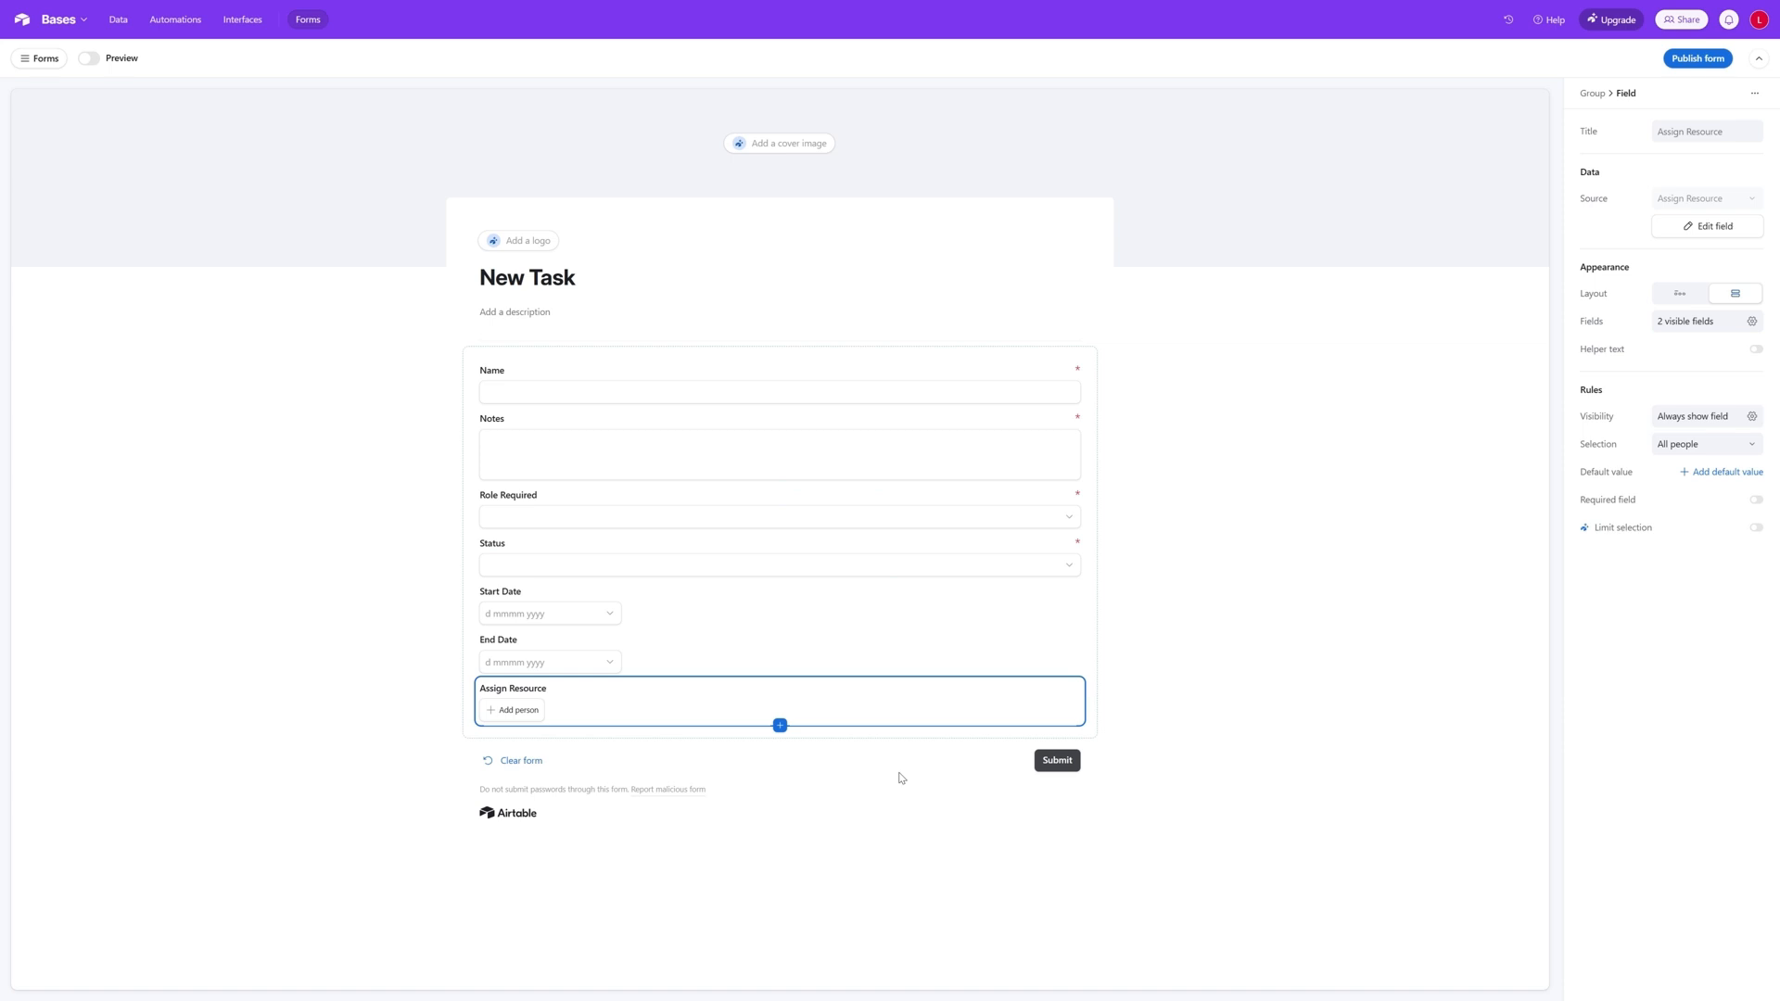
- Add the existing Project field to the New Task form and place it in its own row directly above Assign Resource
click(780, 726)
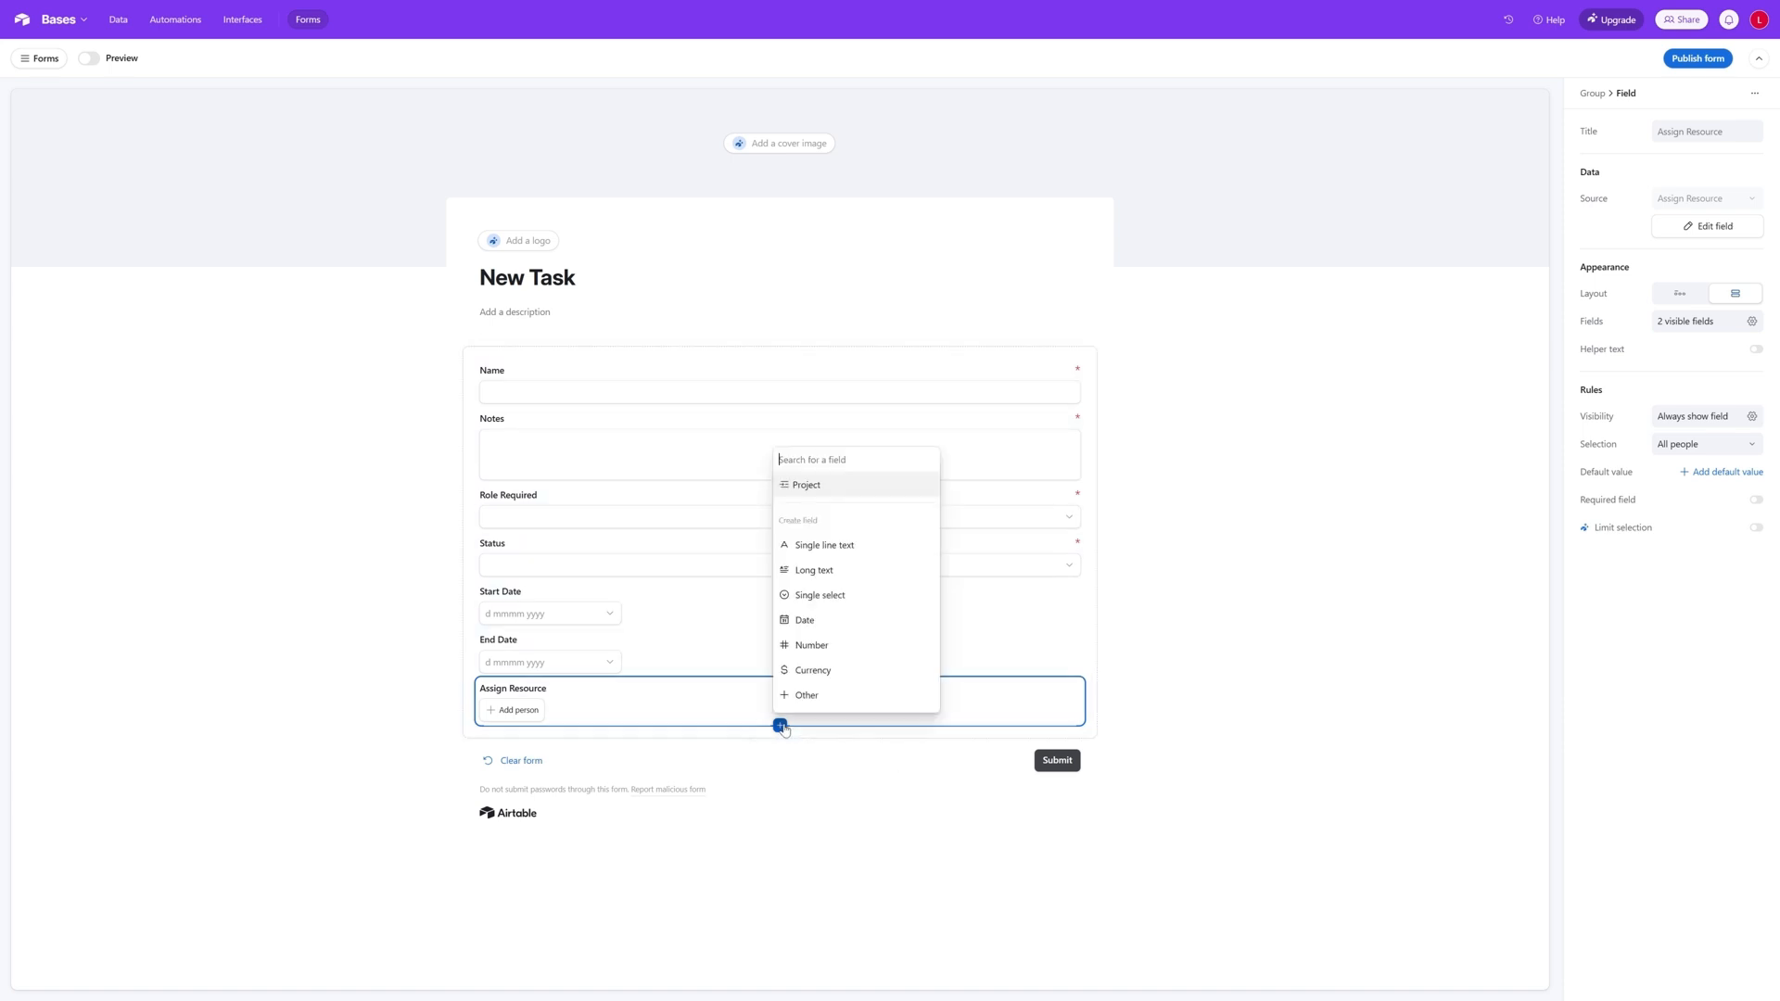
click(814, 486)
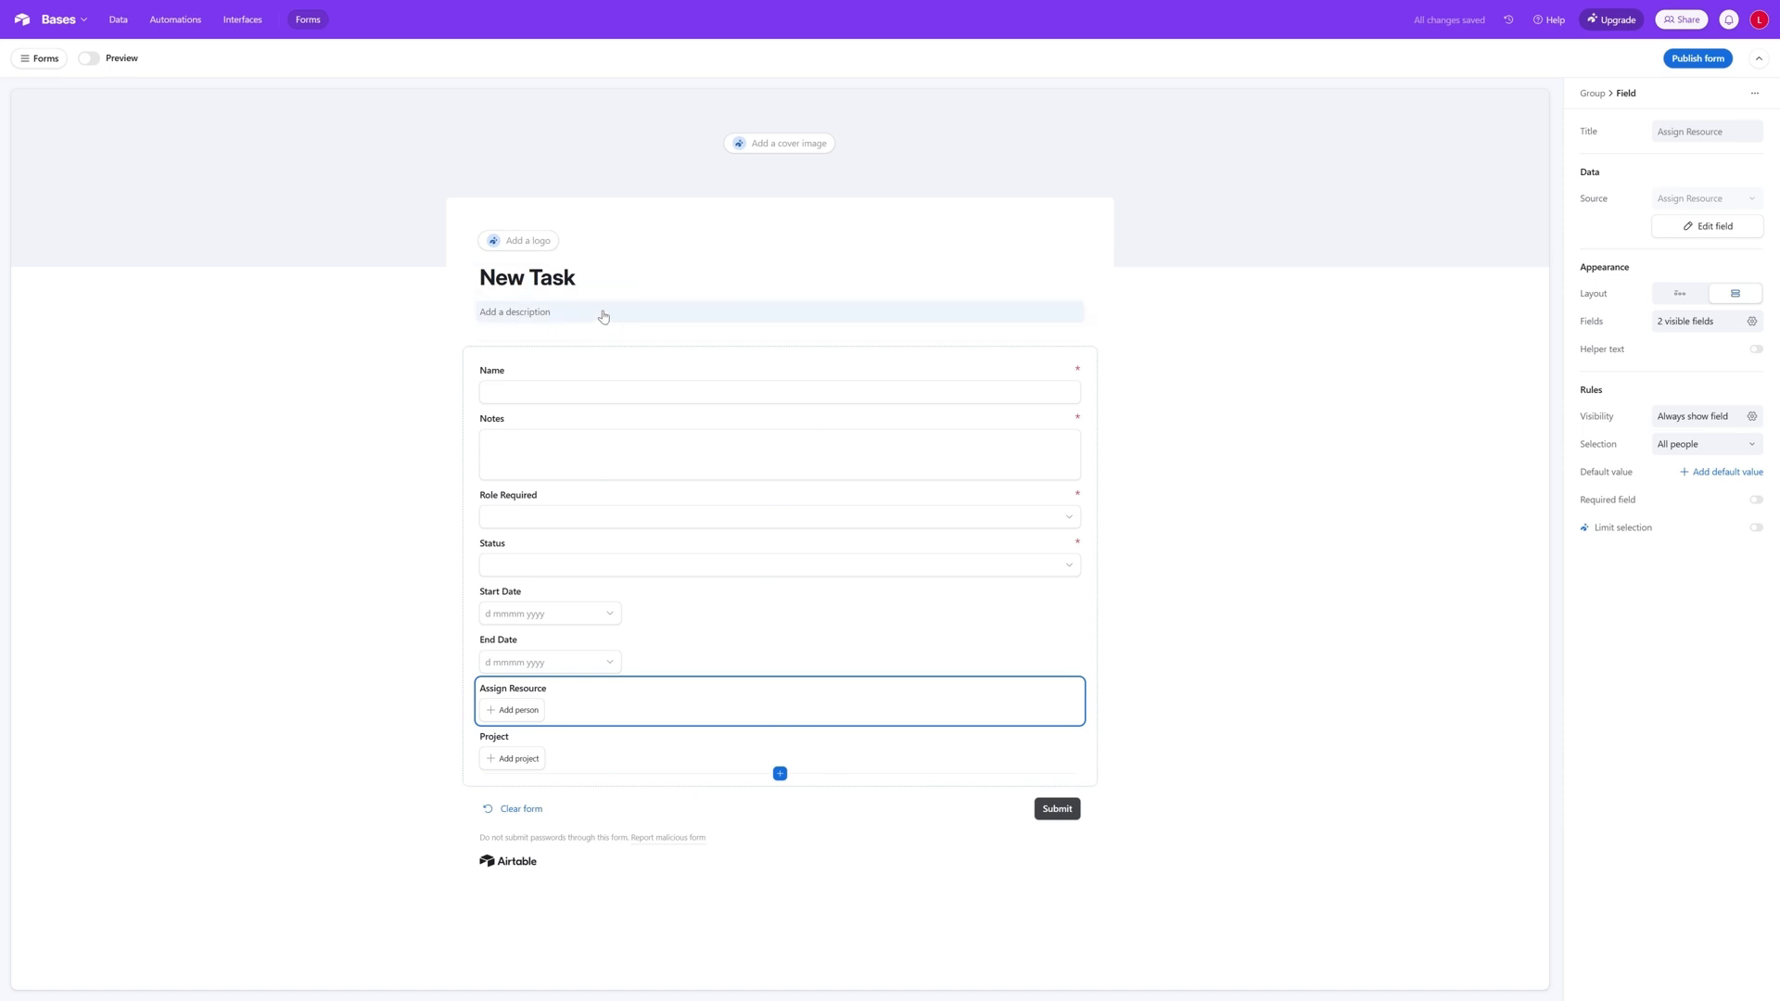
drag(577, 746, 616, 691)
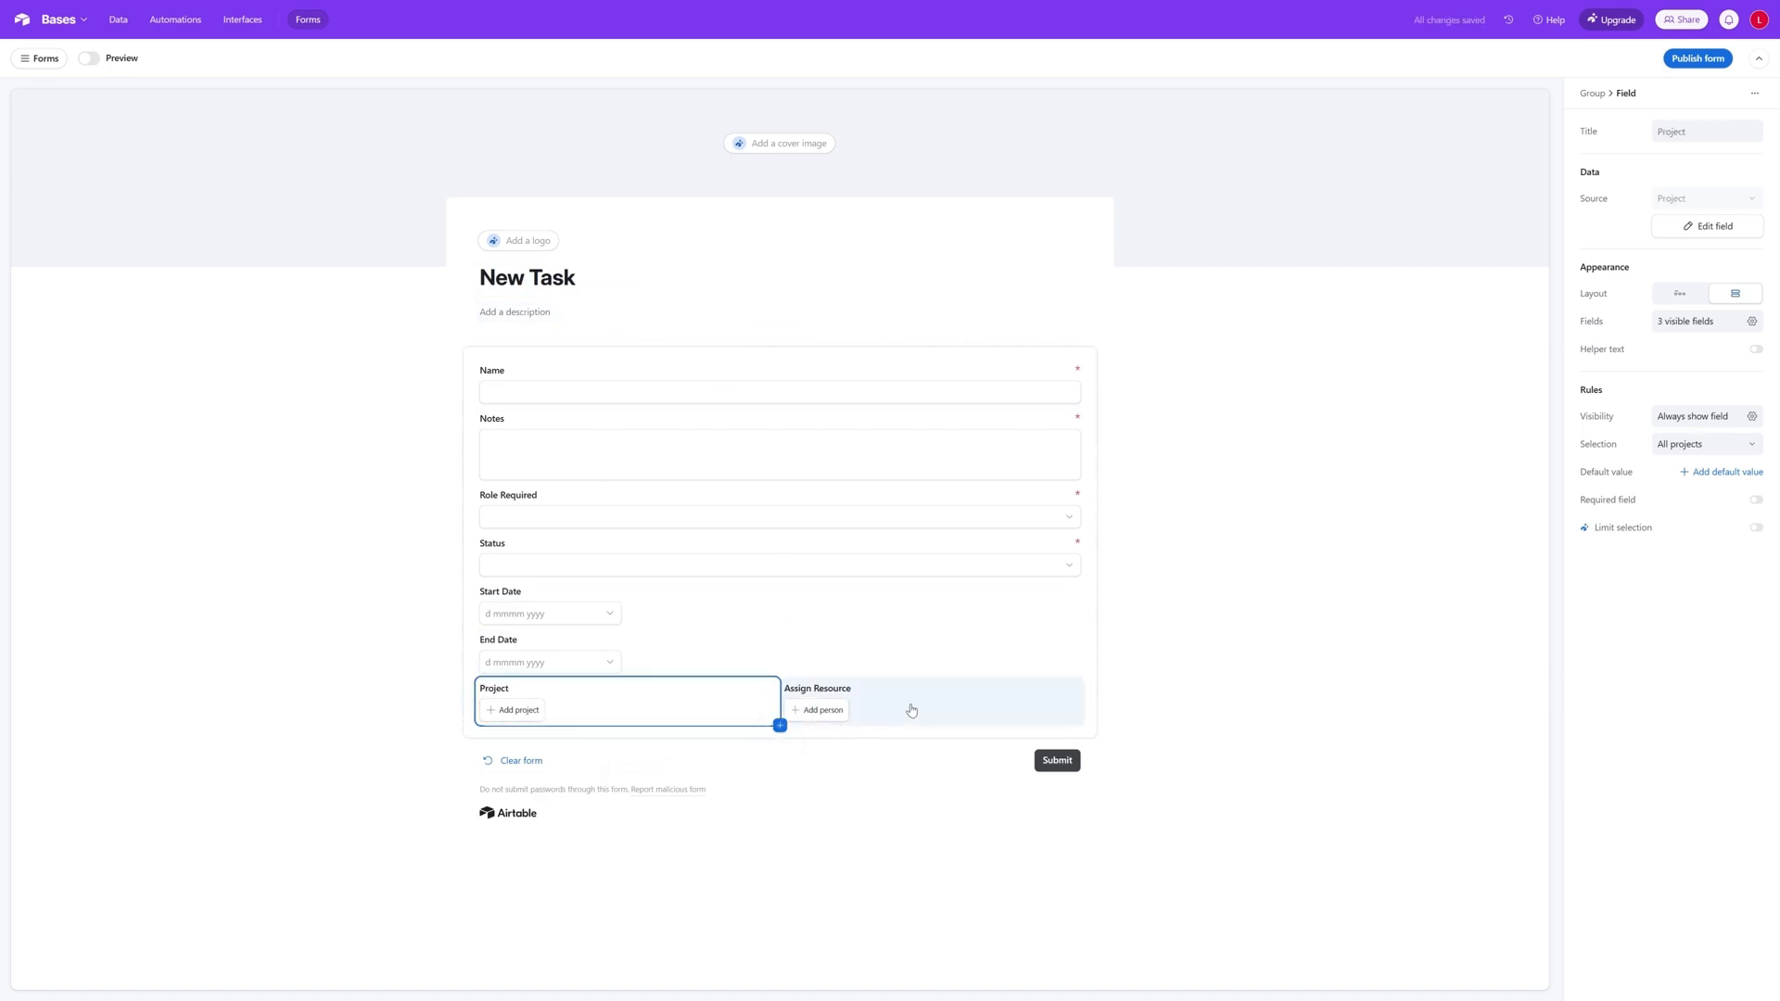
drag(911, 710, 732, 714)
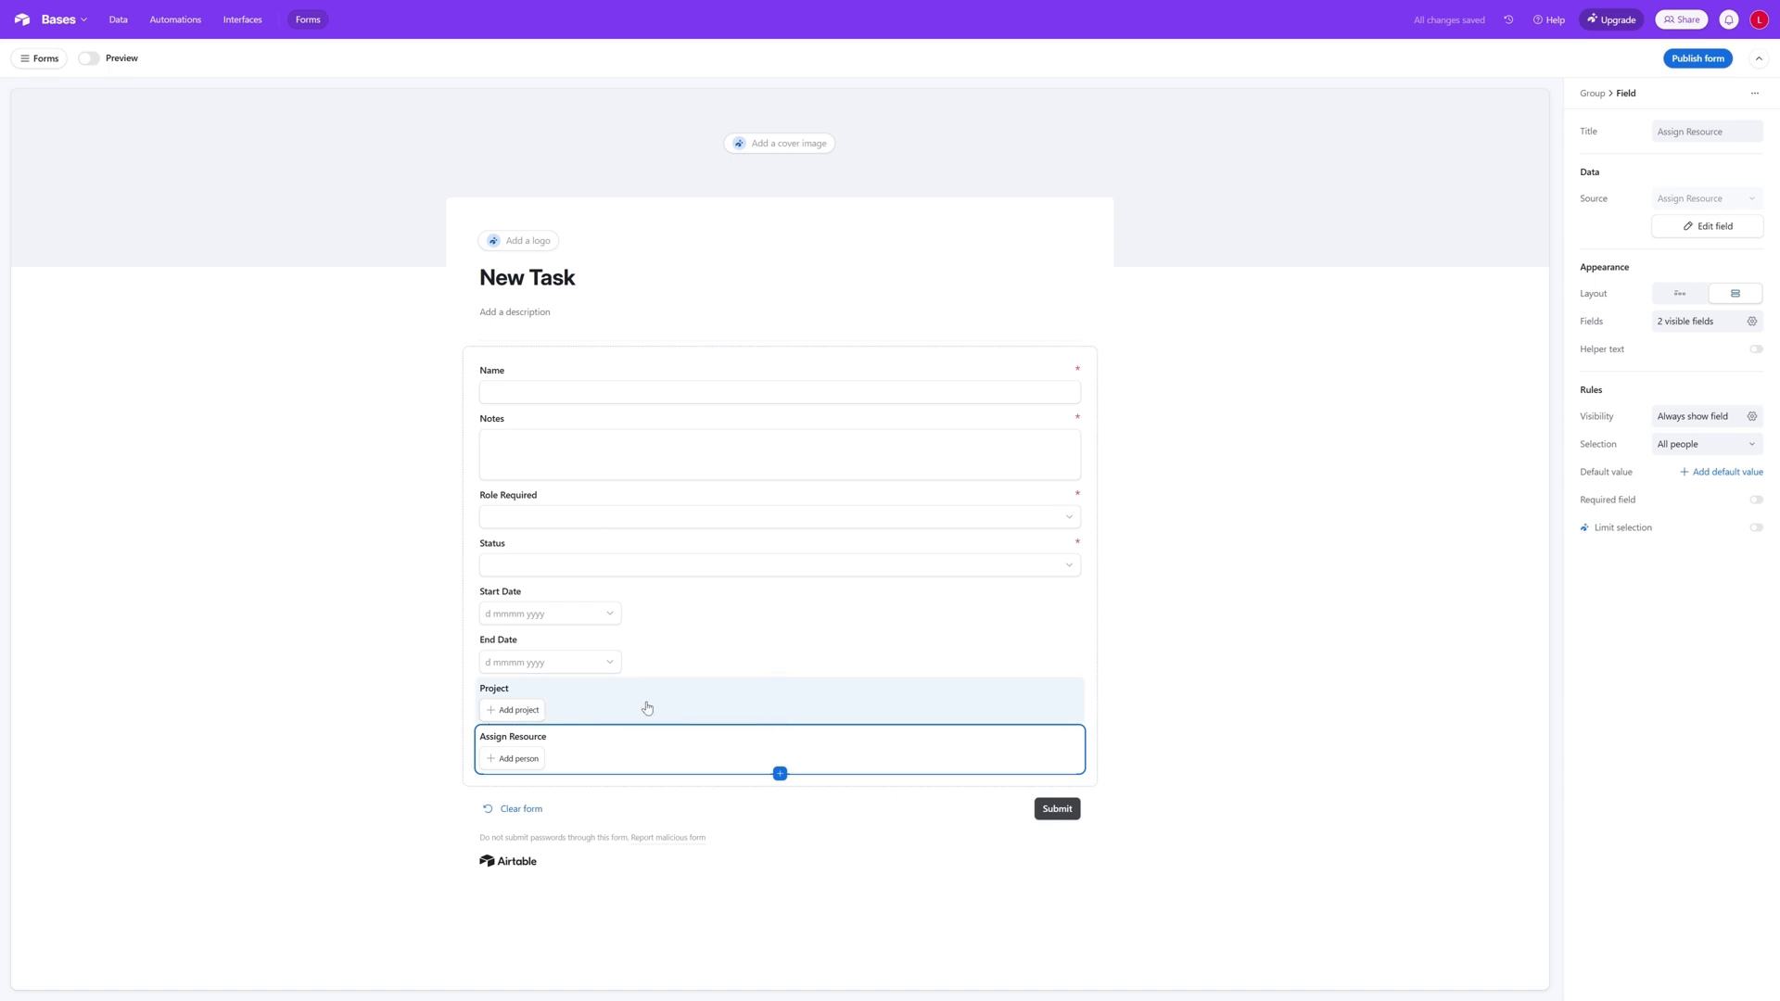
drag(638, 765, 822, 719)
drag(592, 766, 817, 729)
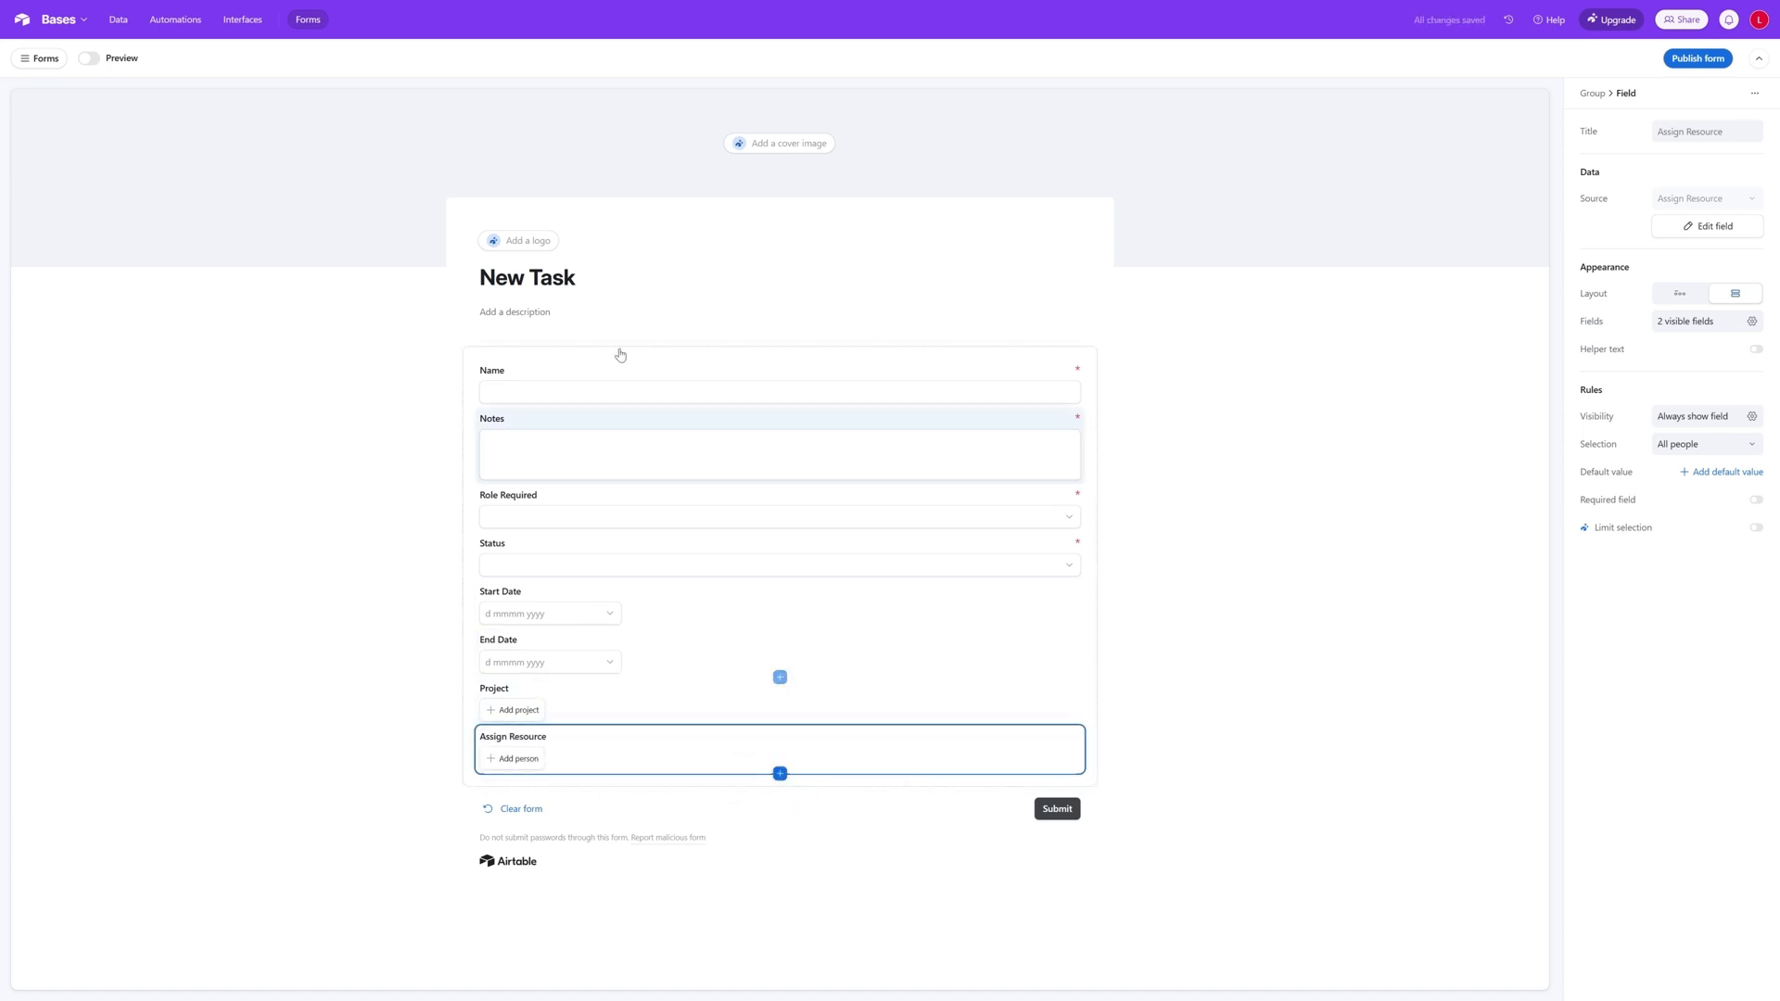
- Make the Project field required, leave Assign Resource optional, and preview the New Task form
click(596, 704)
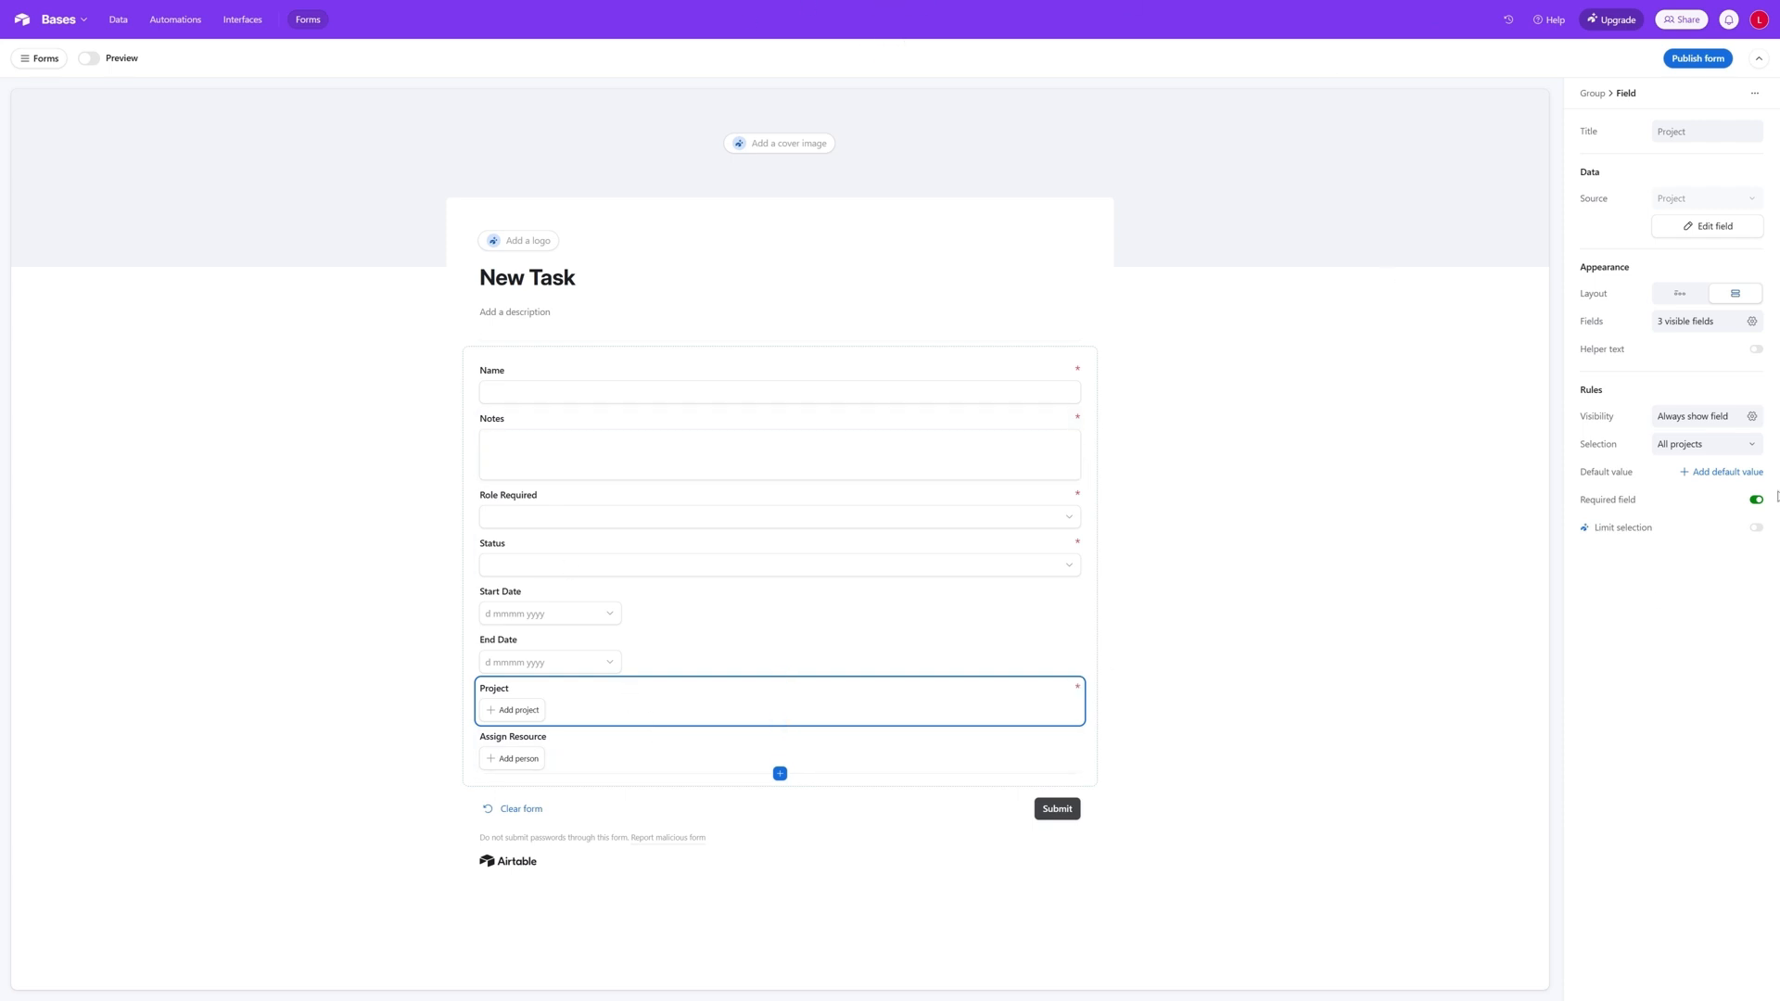
click(630, 753)
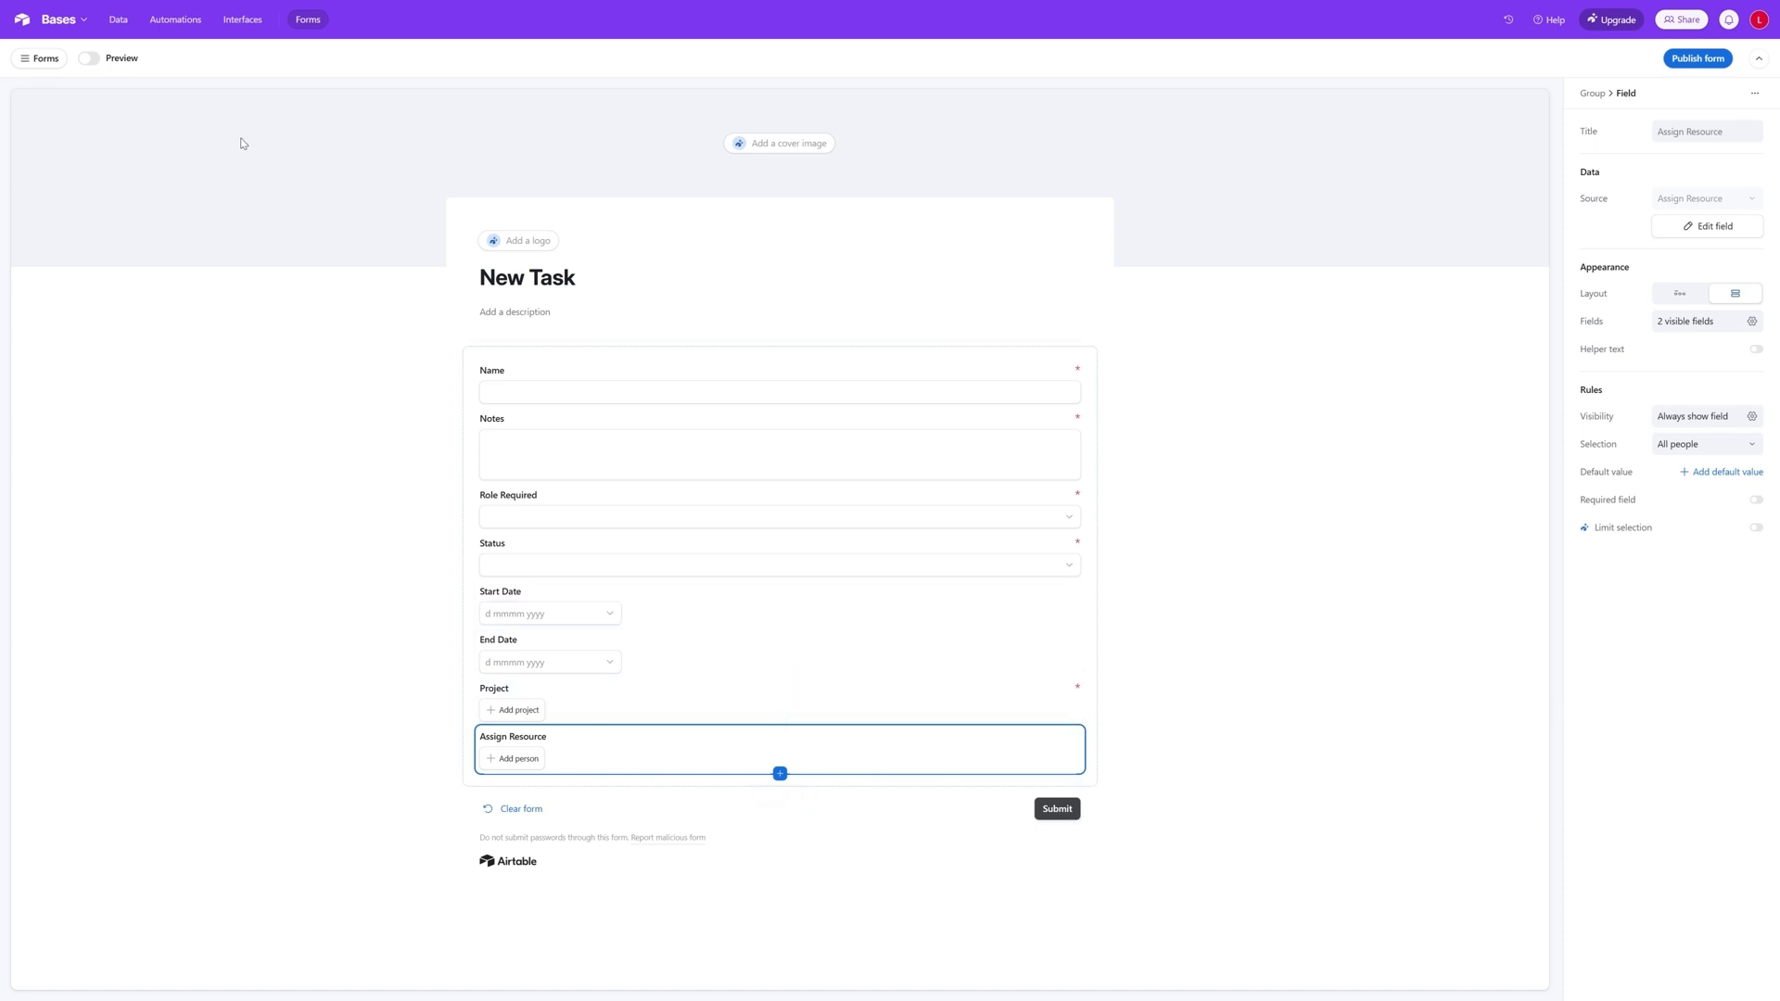
click(93, 60)
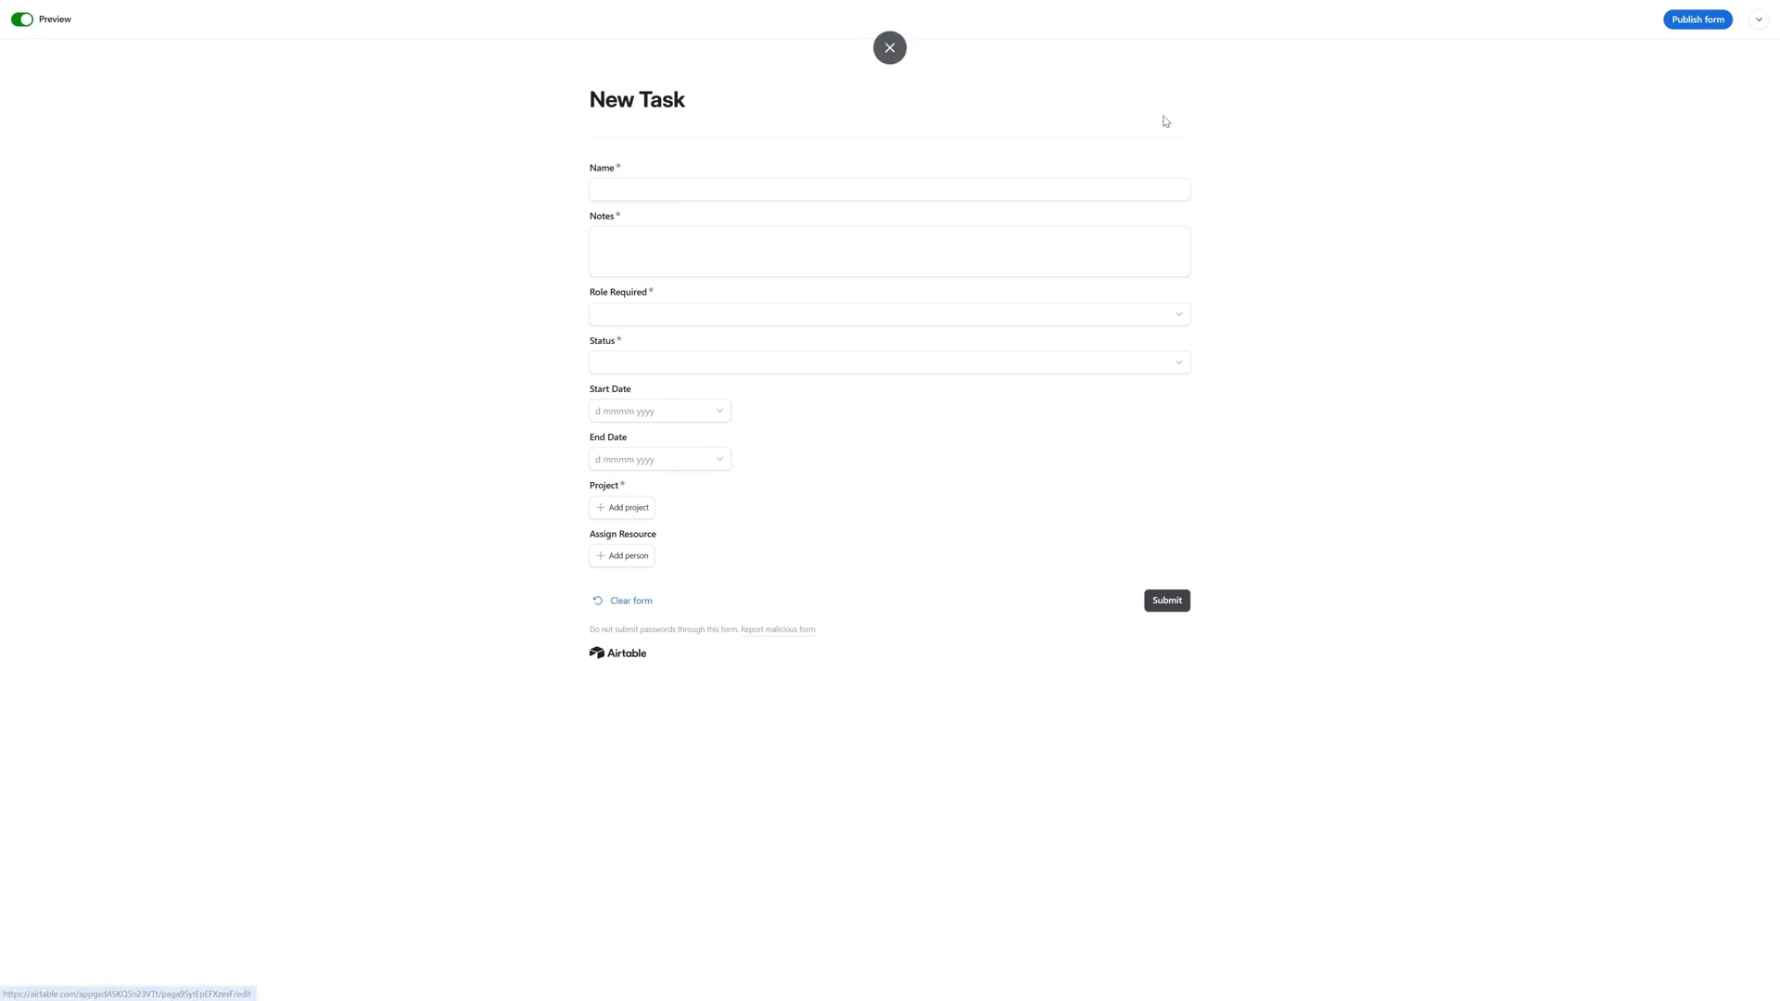
- Publish the New Task form with access limited to users with base access, and return to its editor with the forms list shown
click(1706, 26)
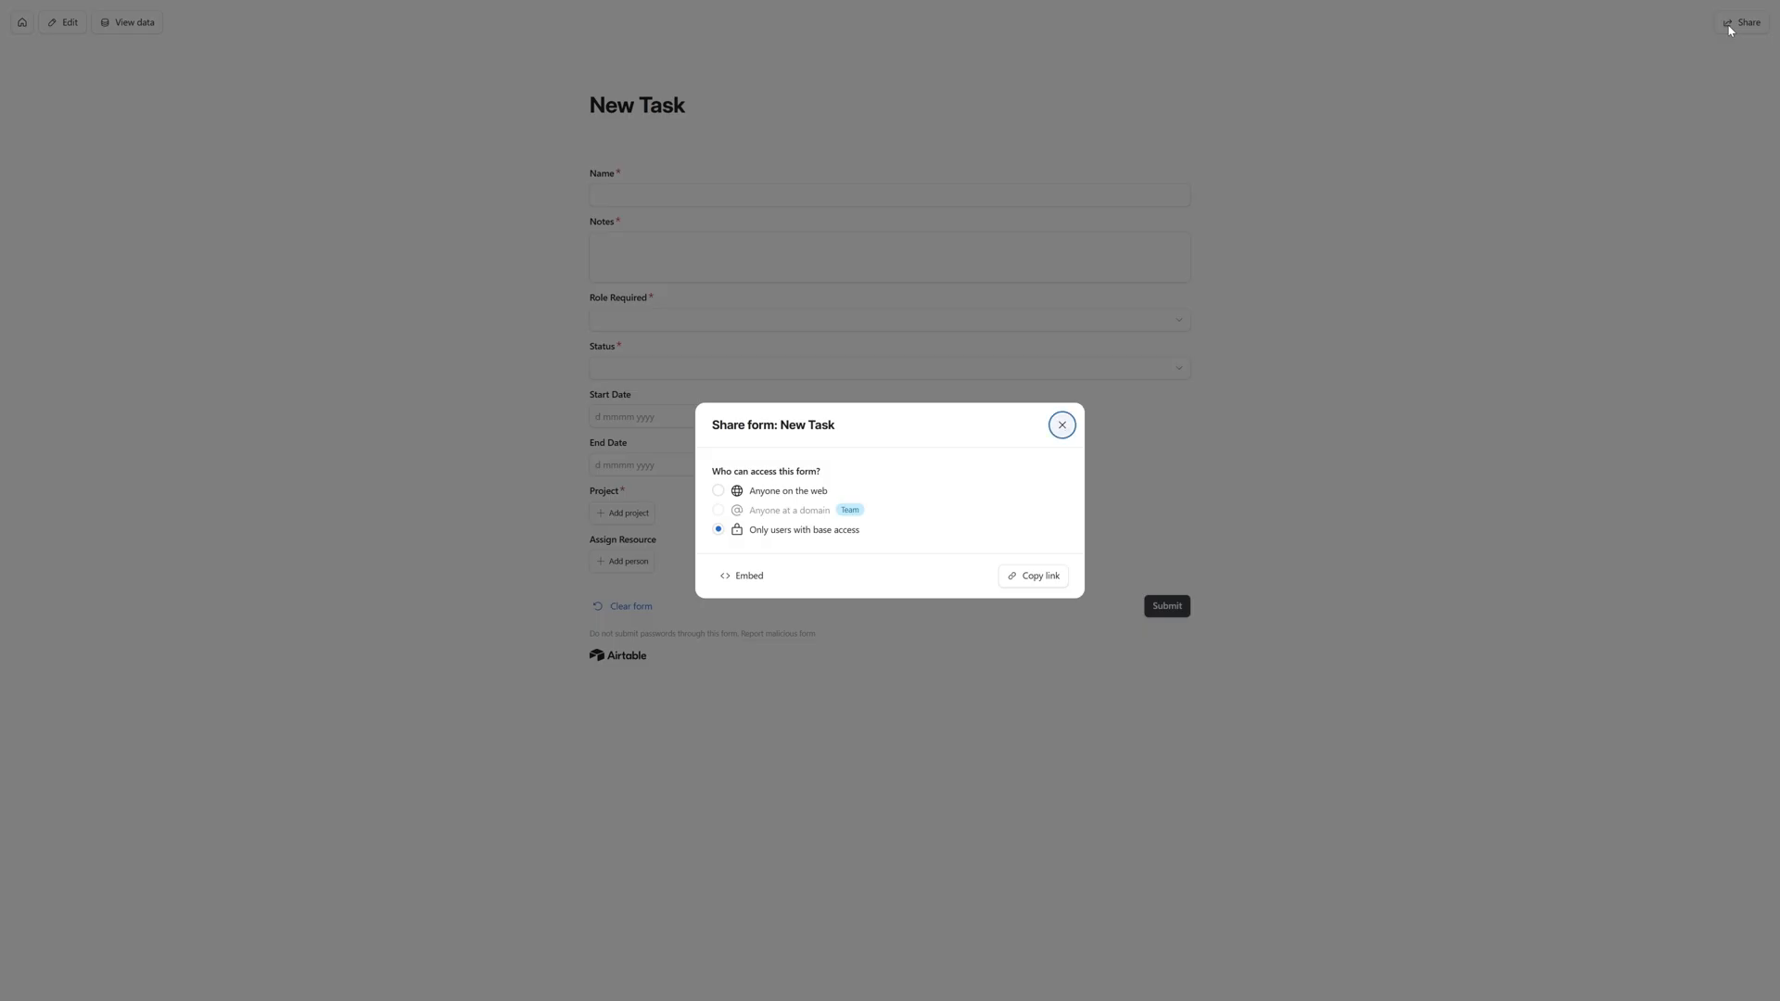
click(1062, 425)
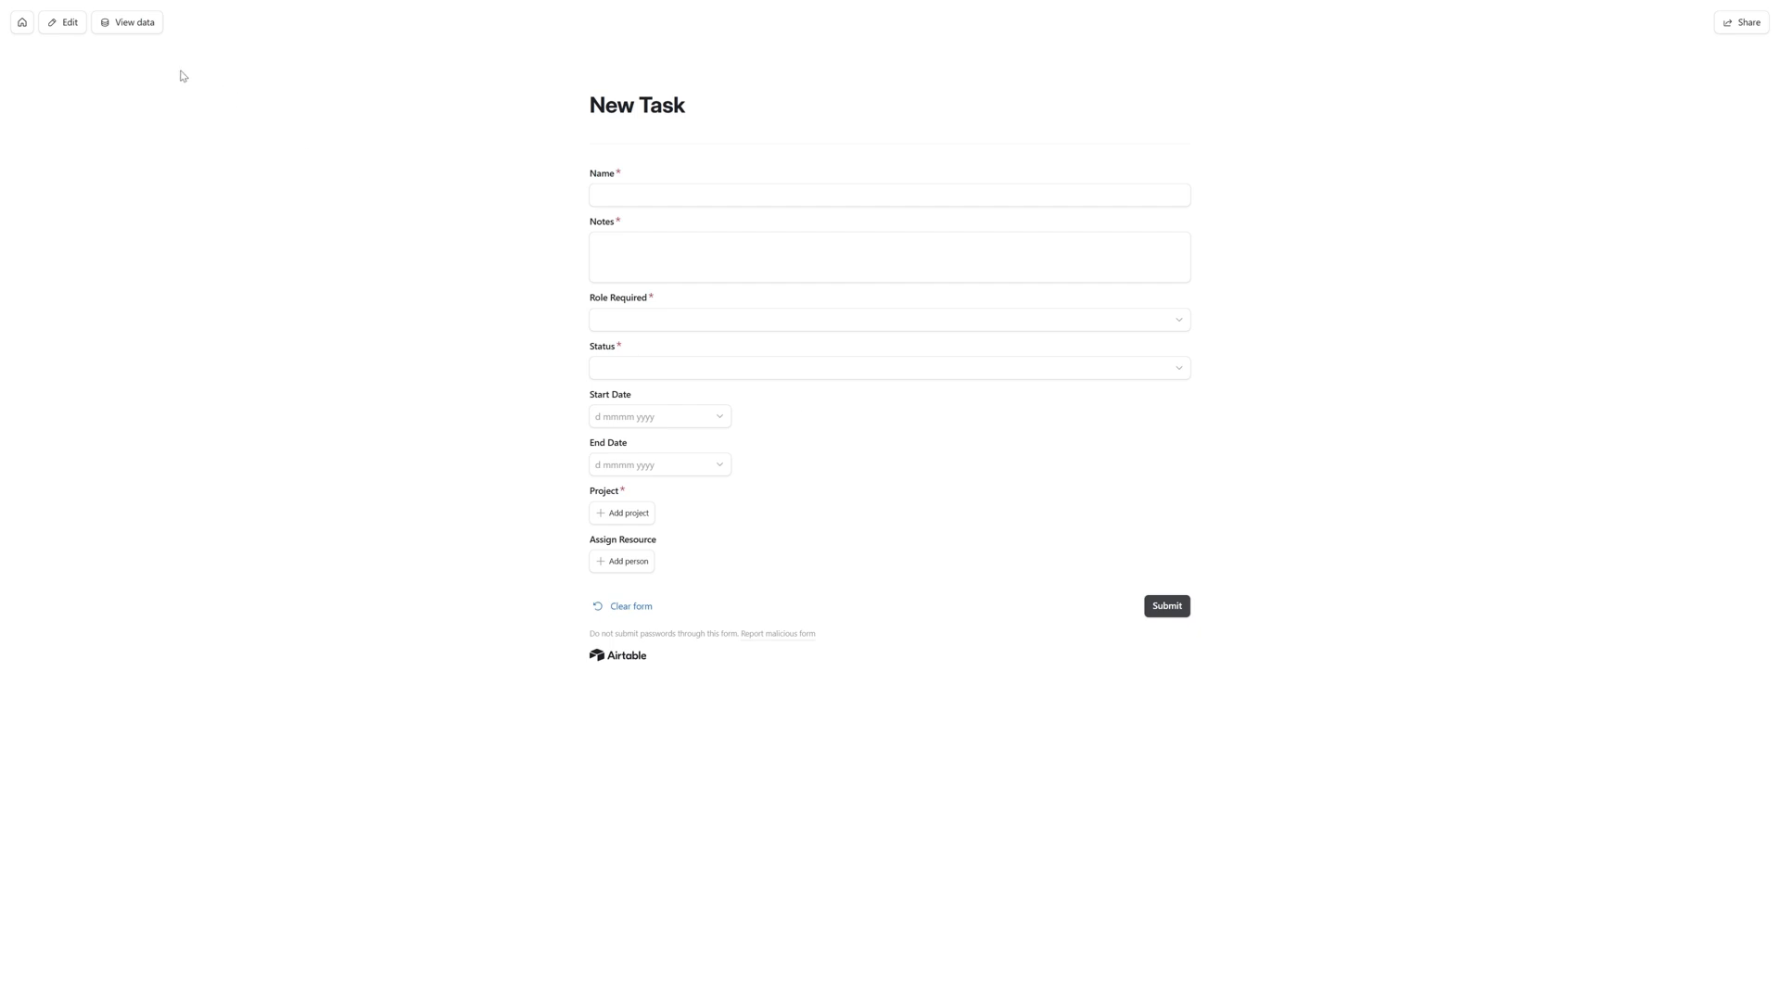
click(70, 26)
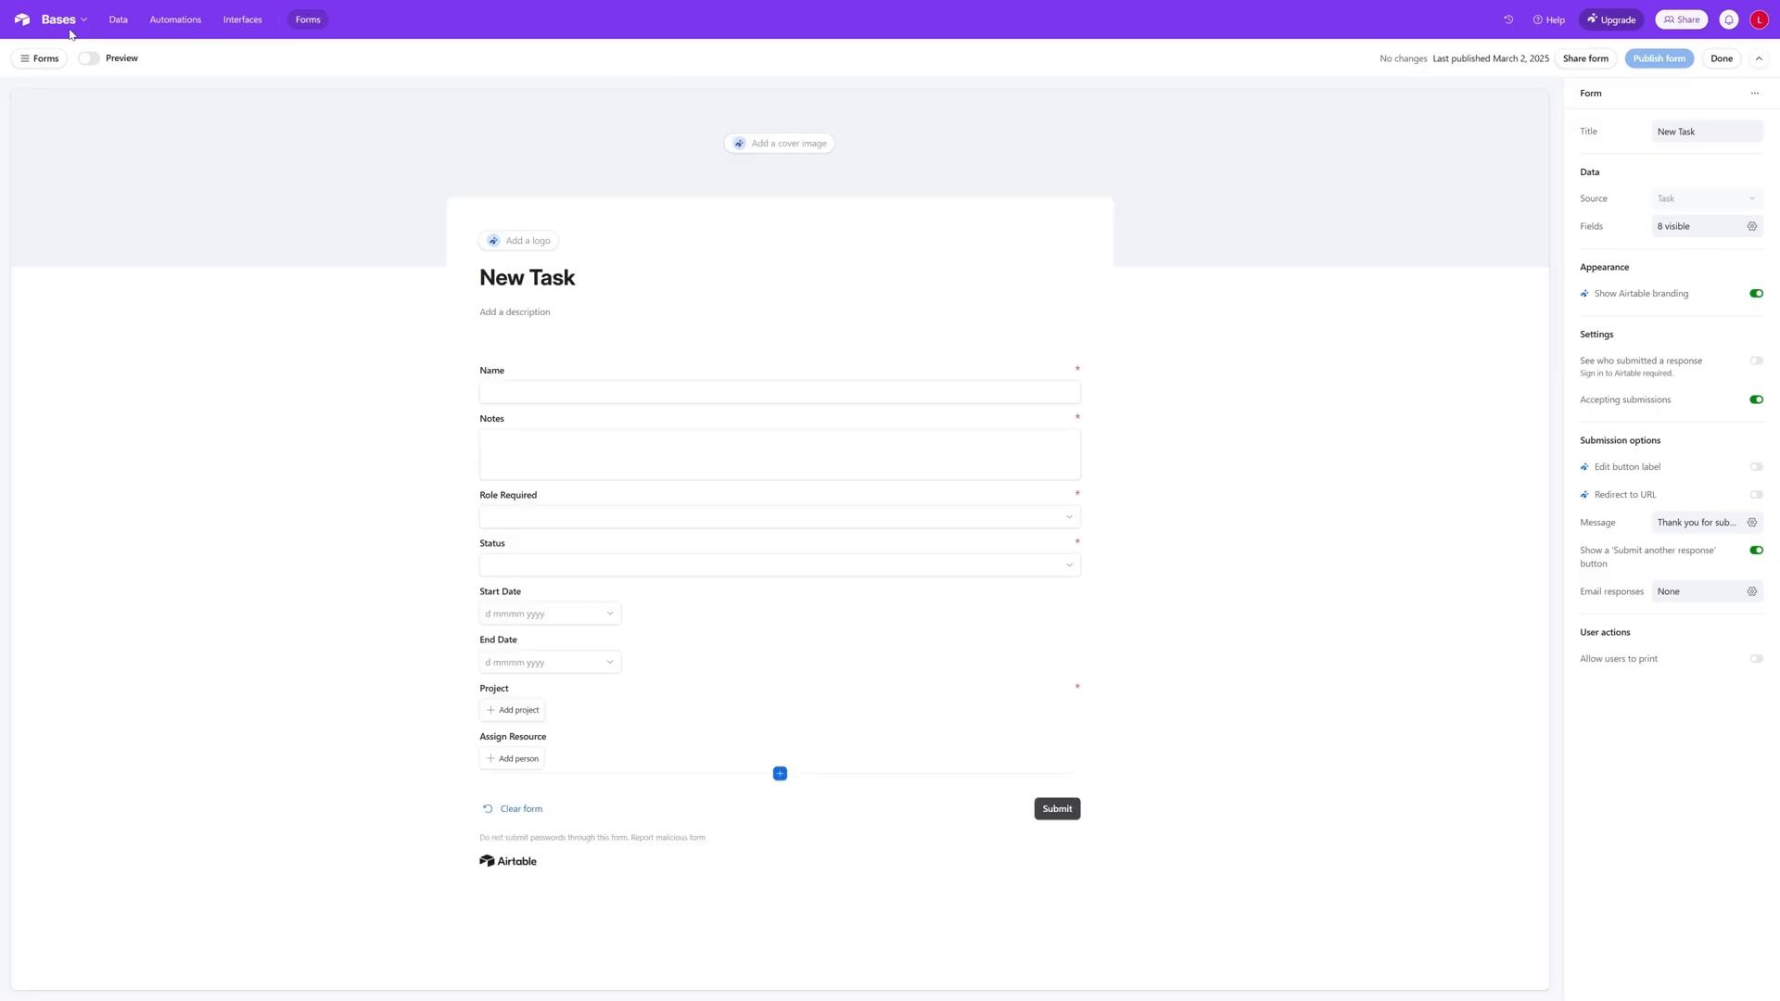
click(33, 57)
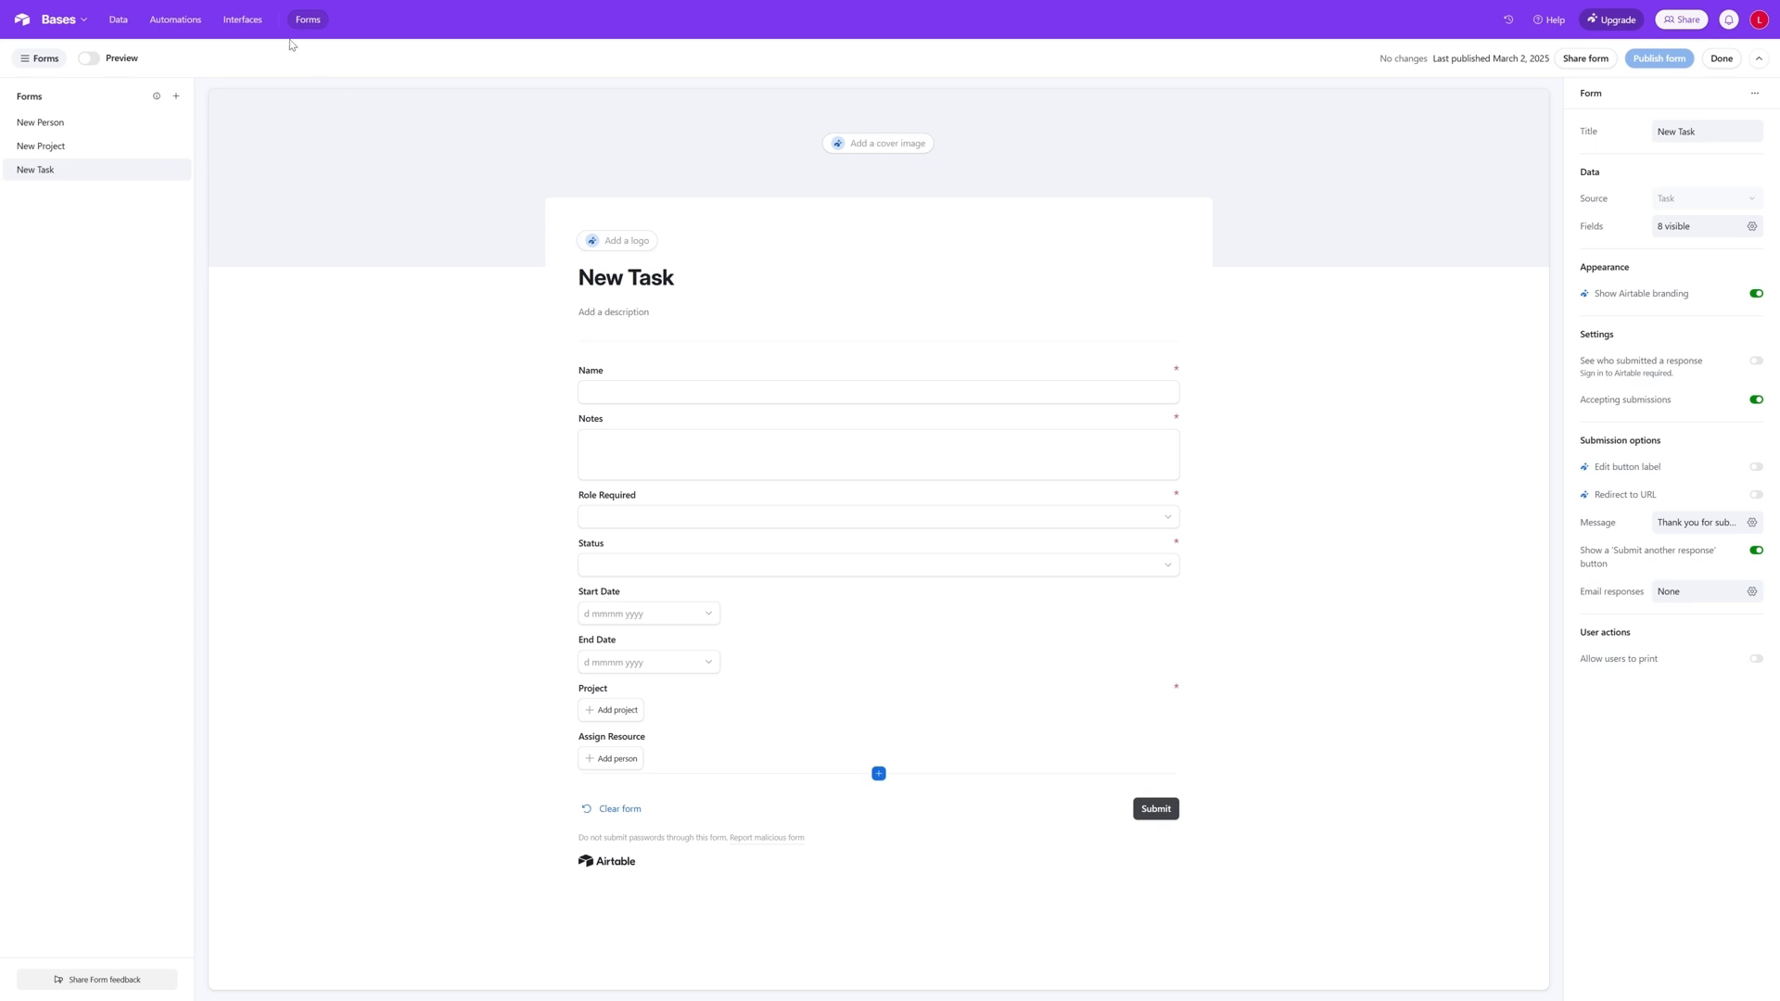
- Start building a new interface in the base, name it Pro, and continue to the layout choice
click(245, 26)
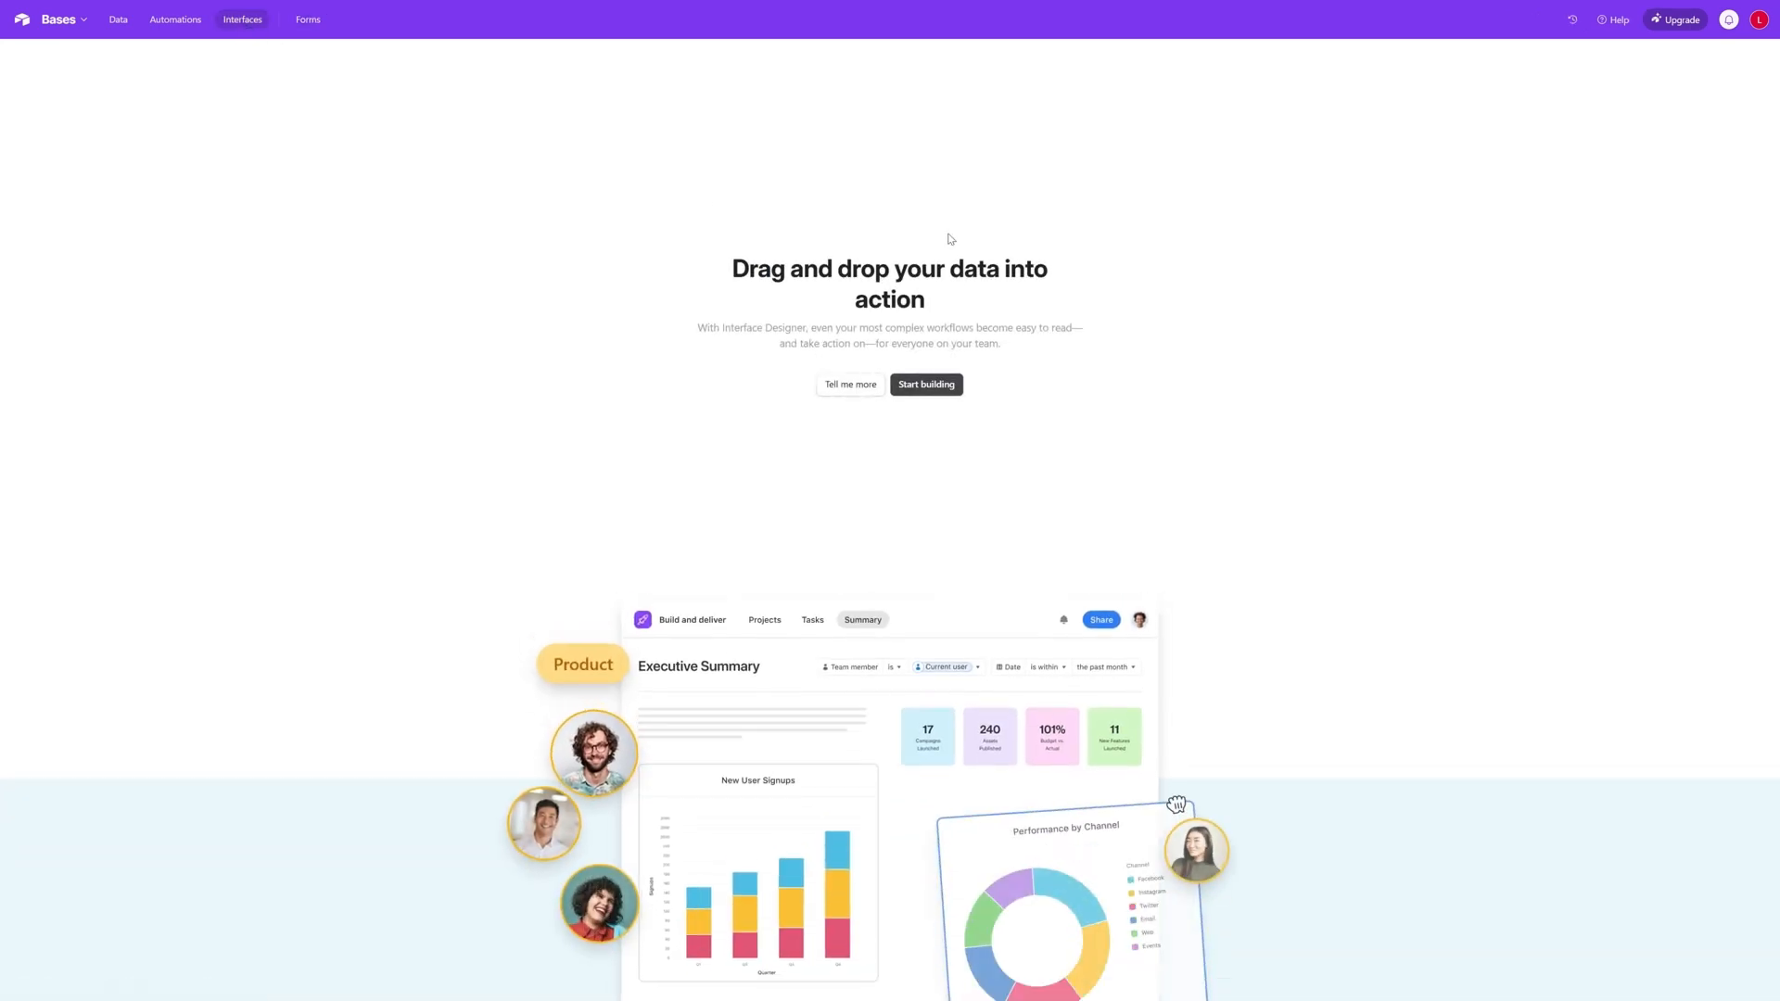
click(935, 389)
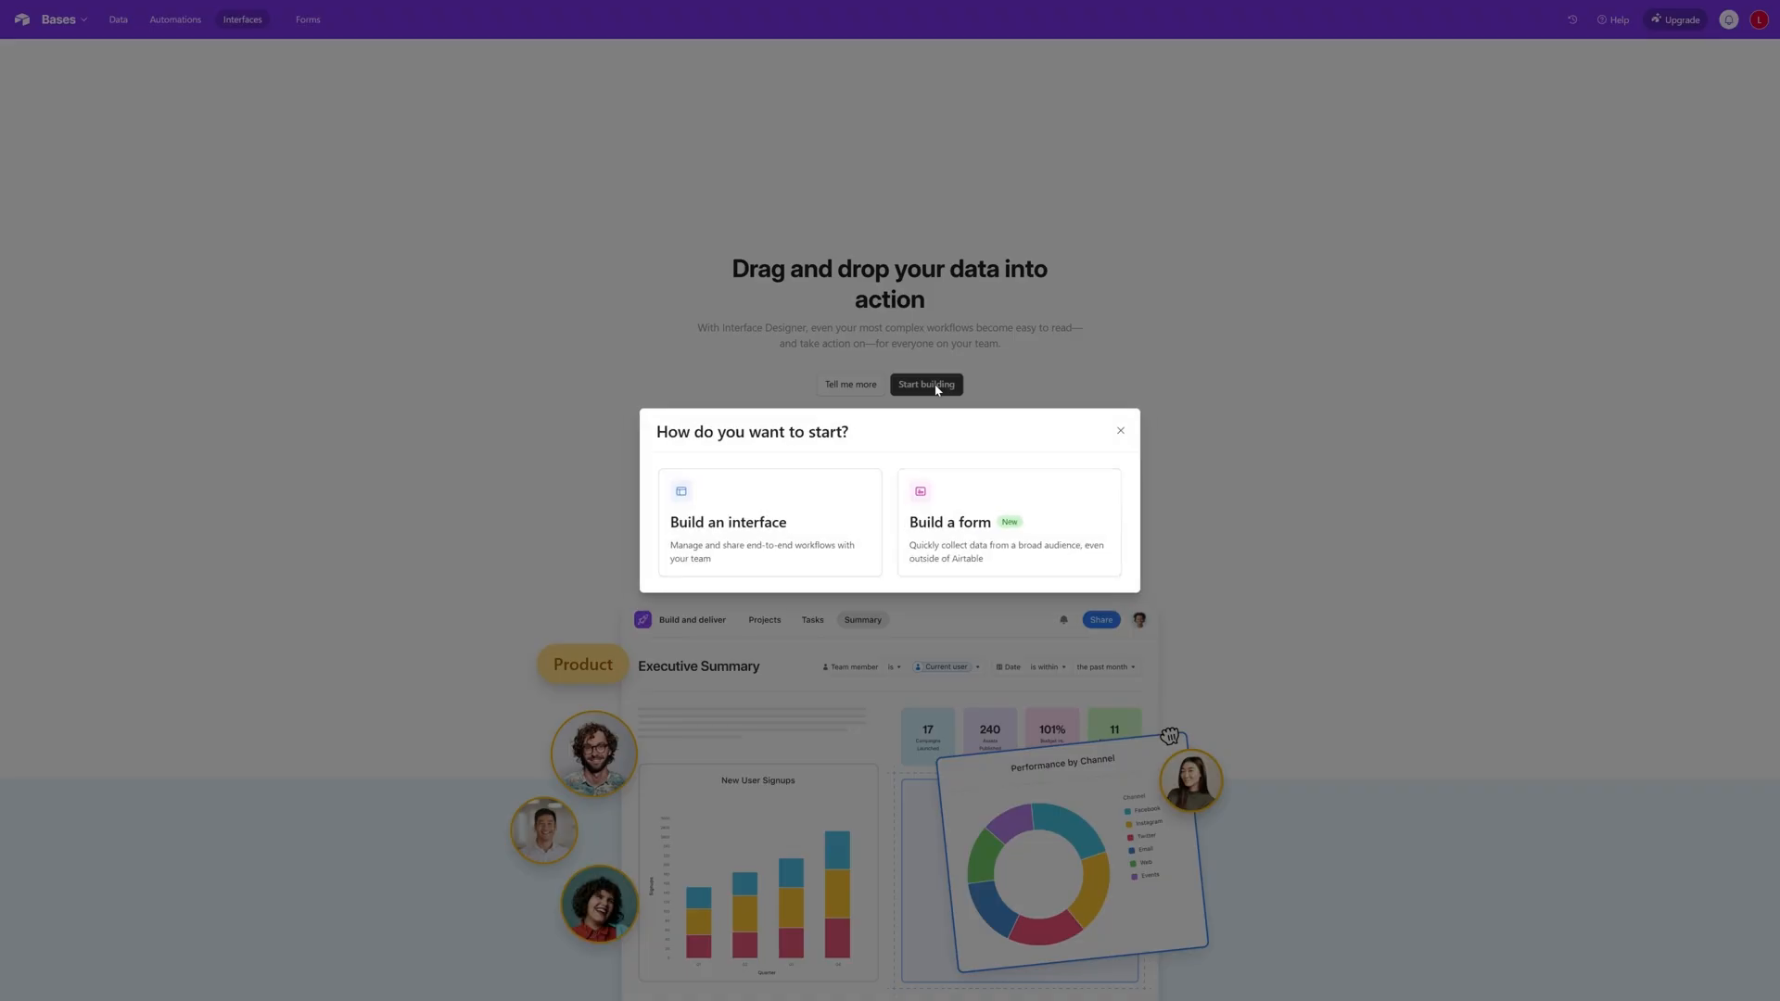
click(747, 525)
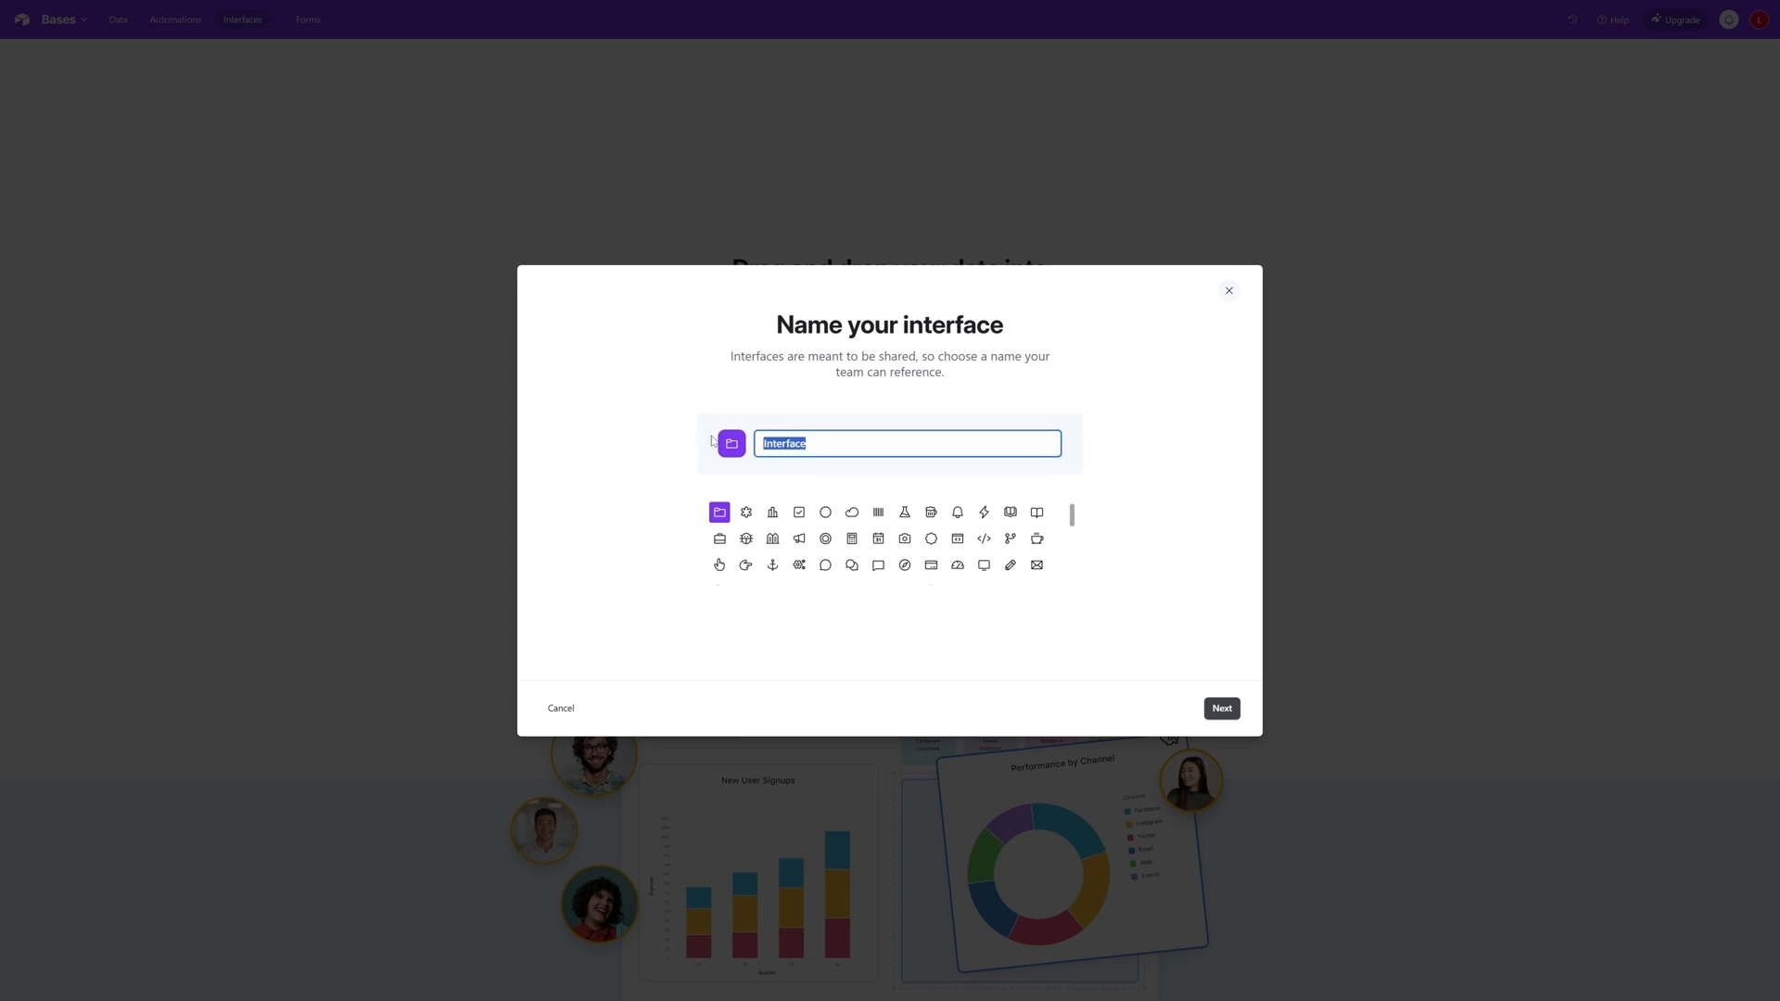
text(Projects)
click(1221, 708)
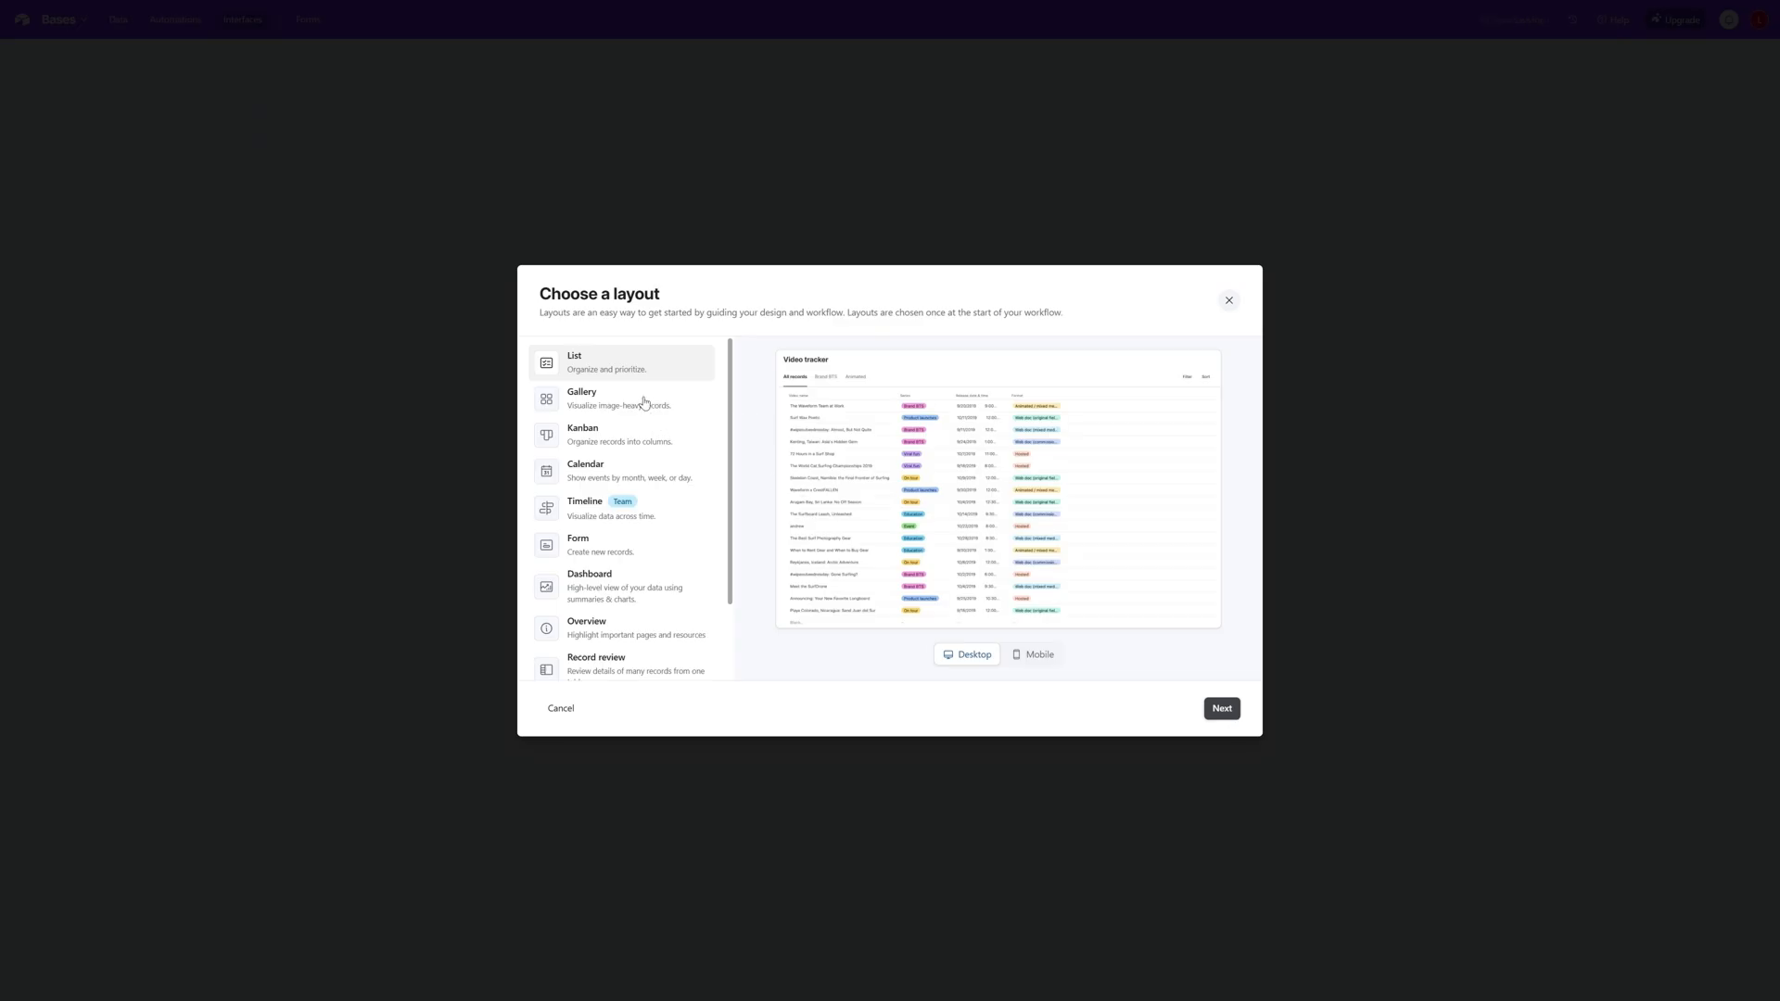
- Examine the previews of the available interface layouts, including Gallery, Kanban, Calendar, Form, Dashboard and List
click(621, 405)
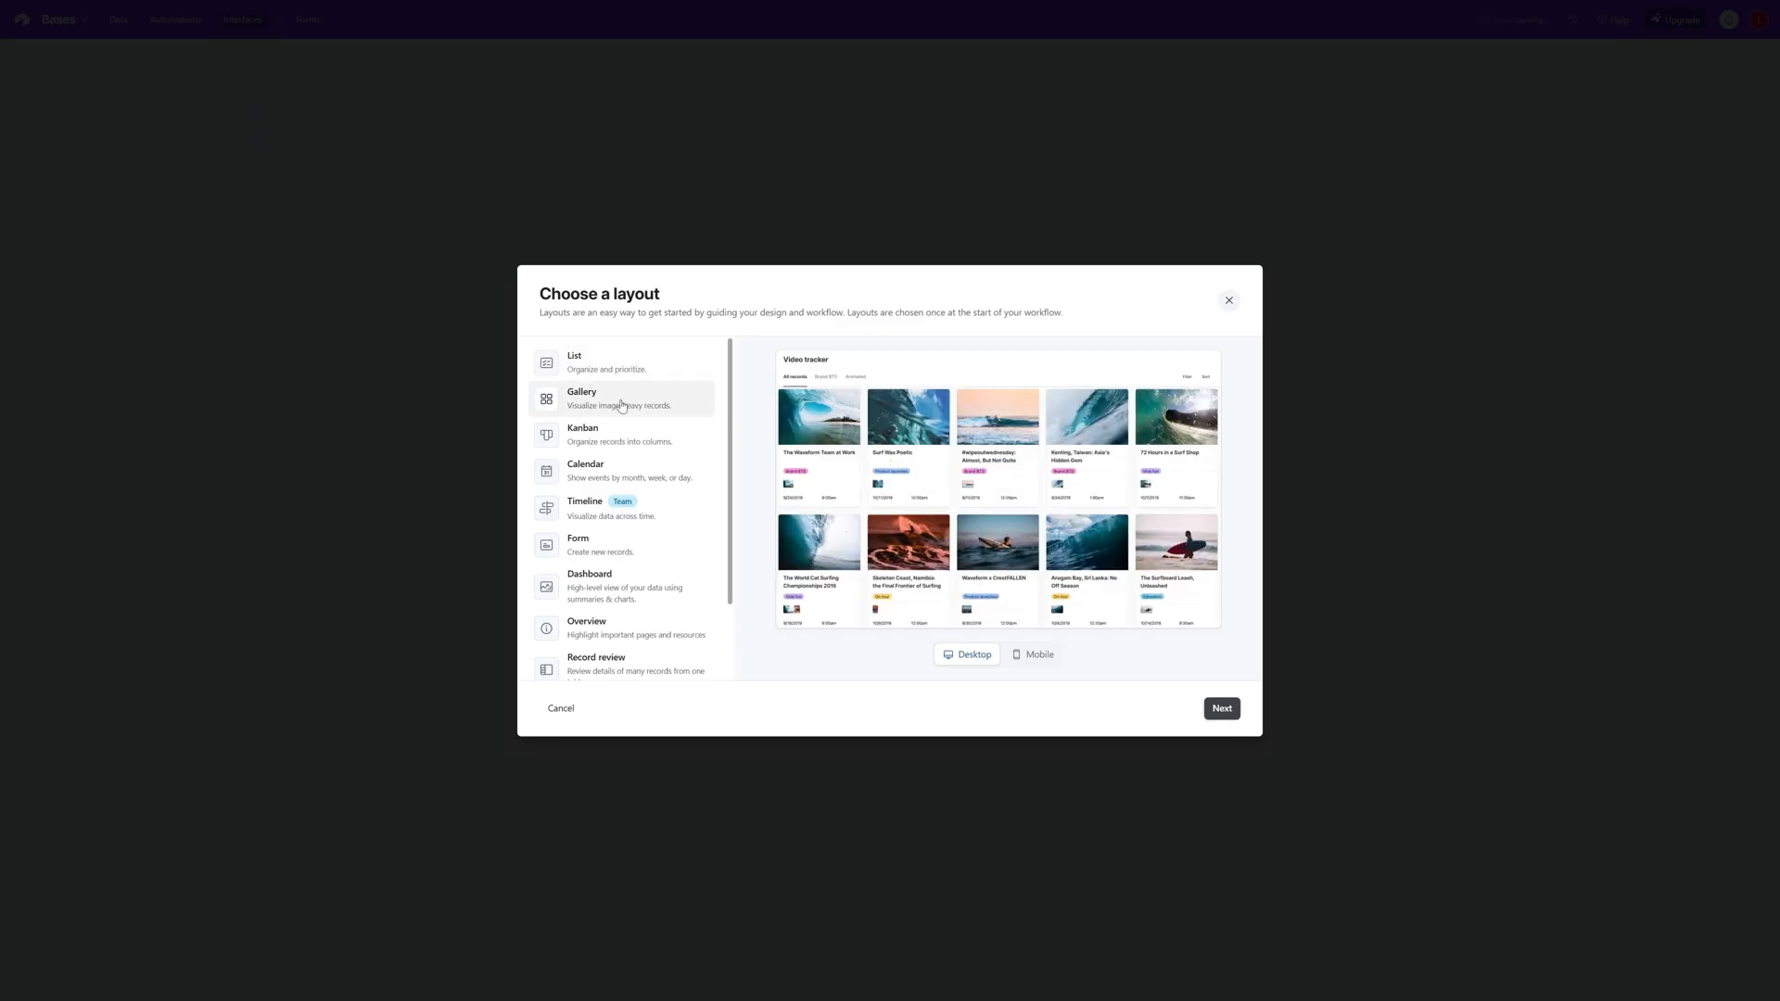
click(611, 441)
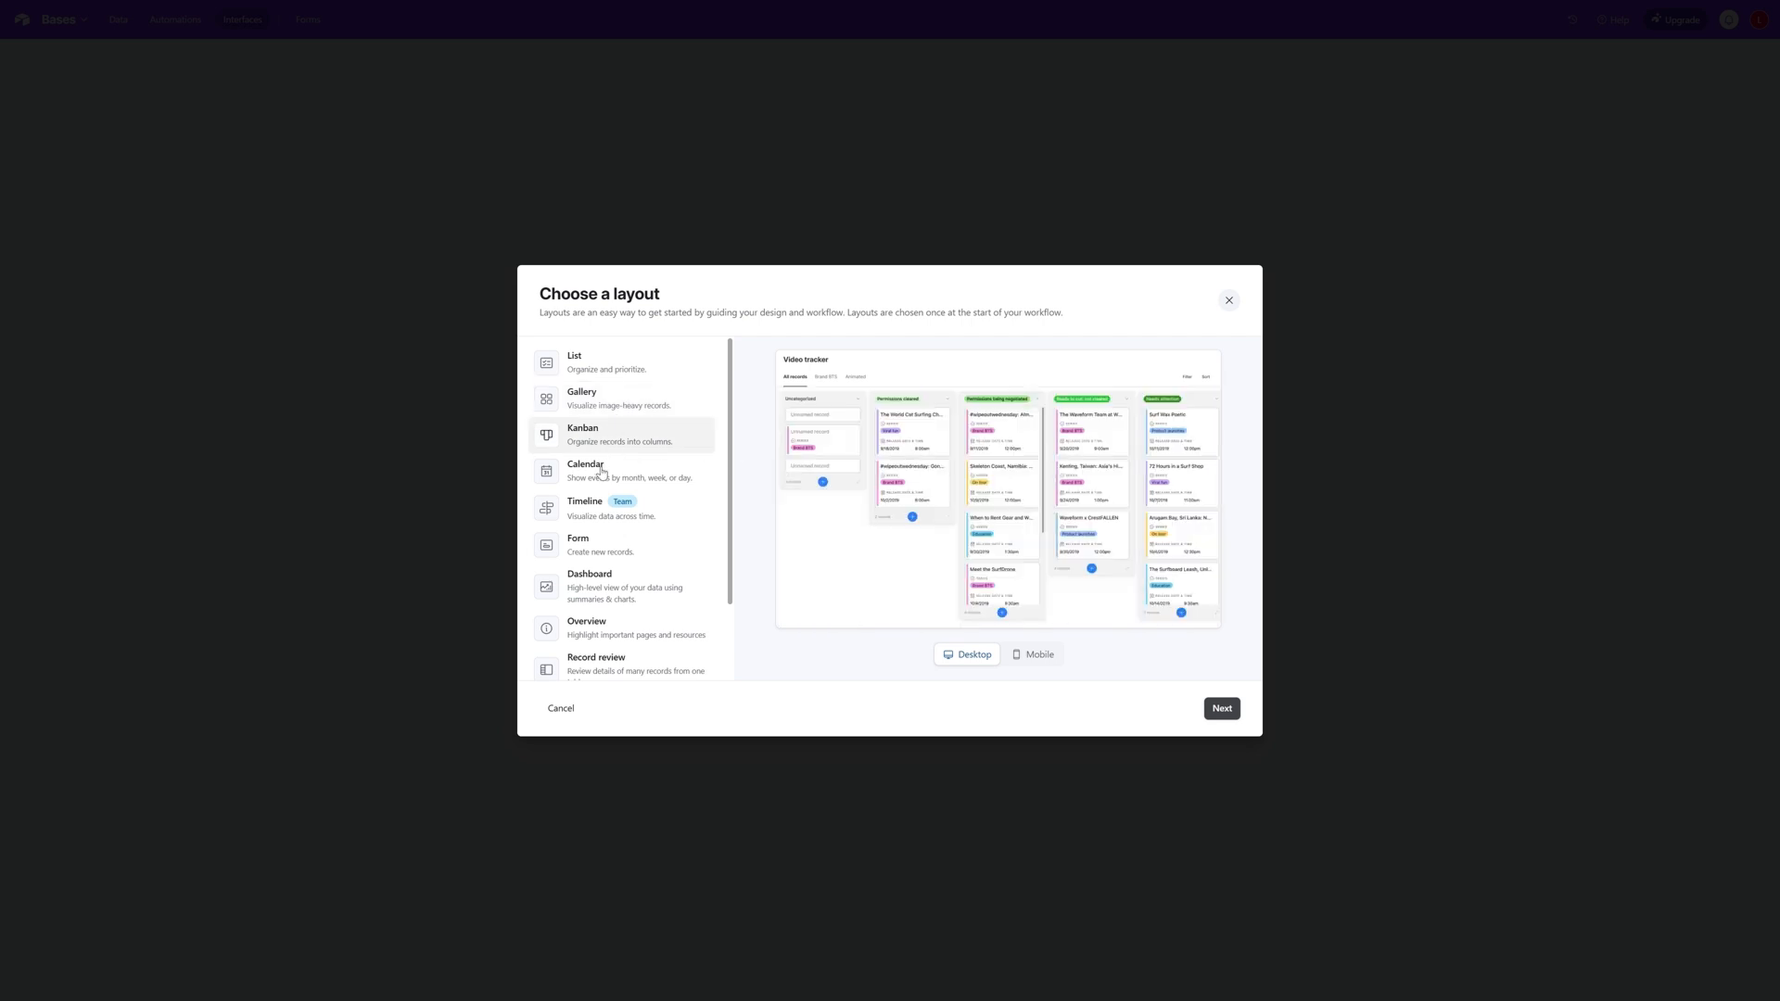
click(600, 474)
click(602, 549)
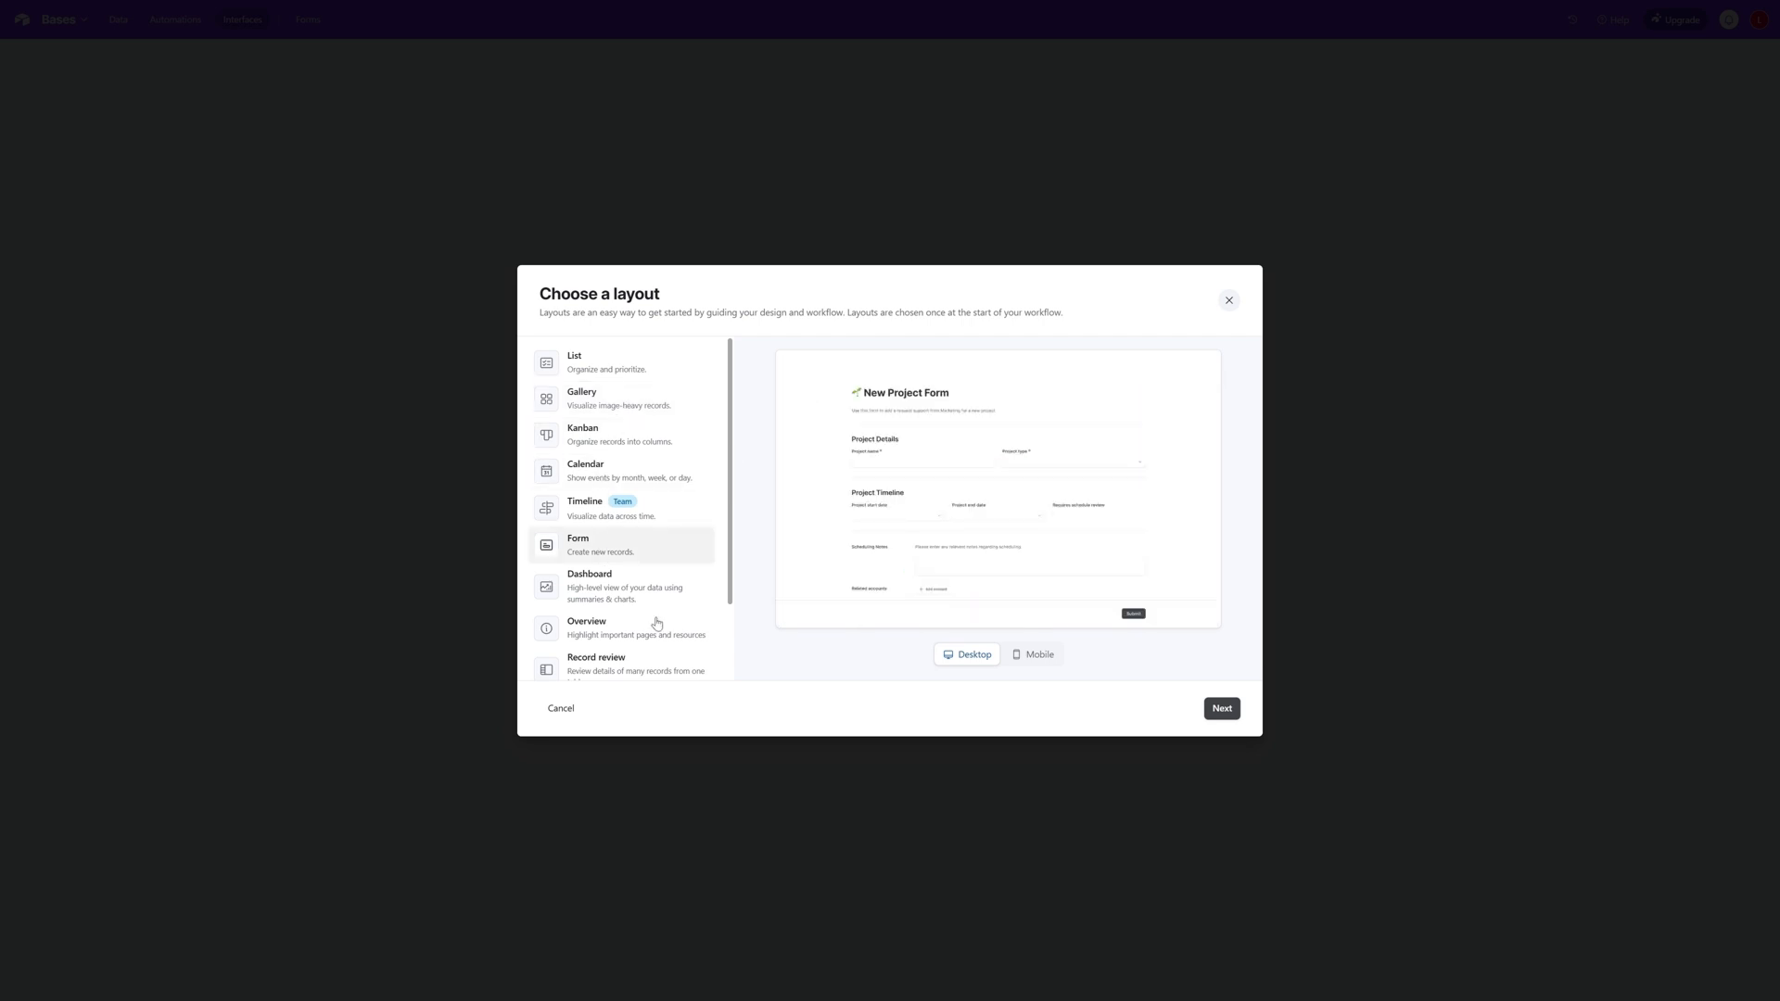
click(611, 591)
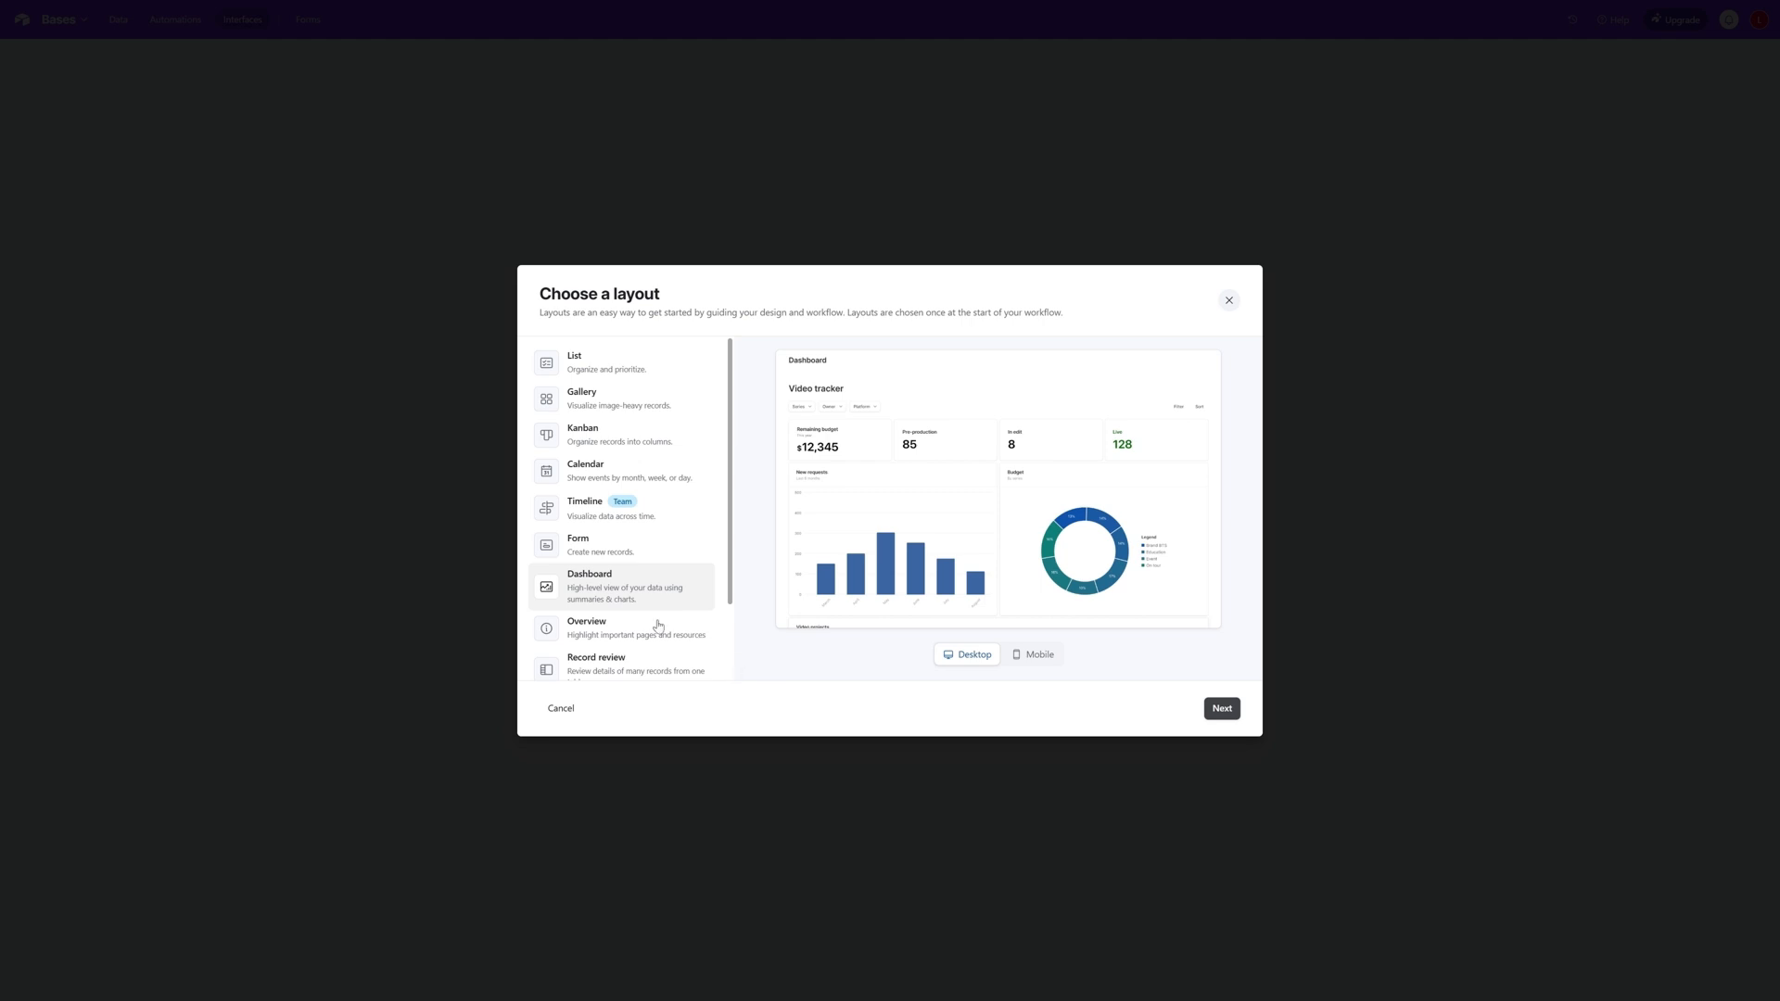
scroll(653, 603, down, 2)
scroll(663, 601, up, 2)
click(589, 368)
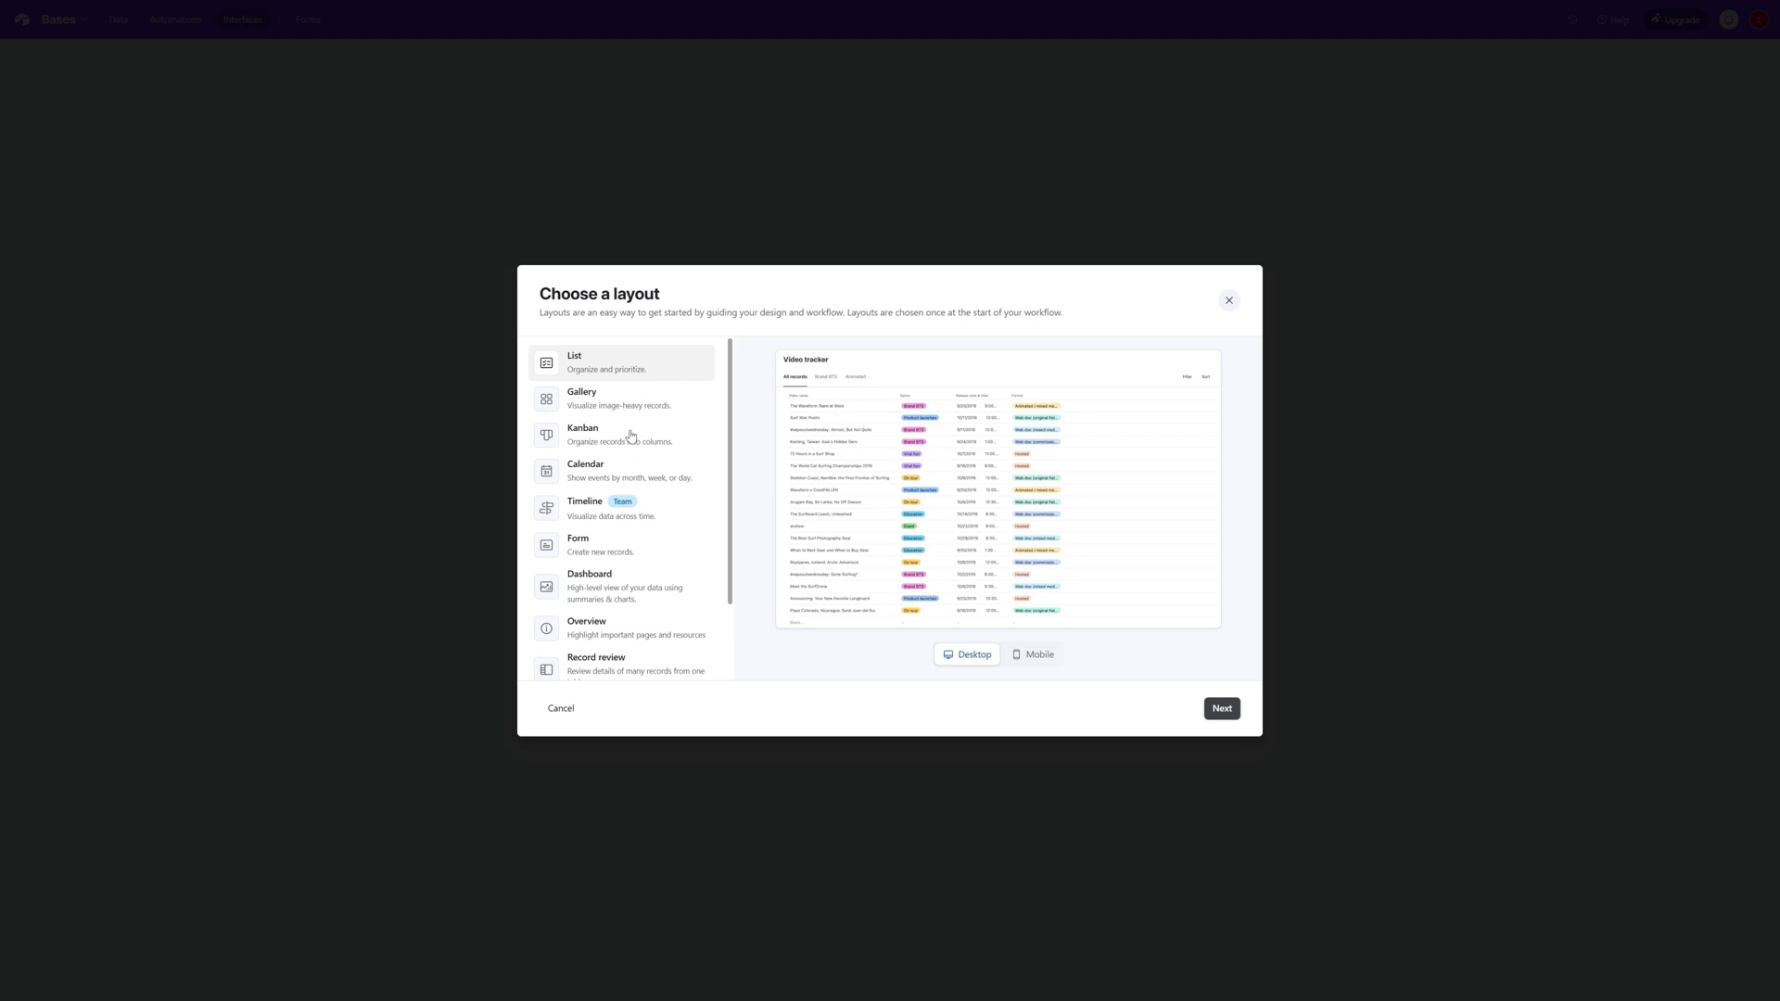
click(578, 591)
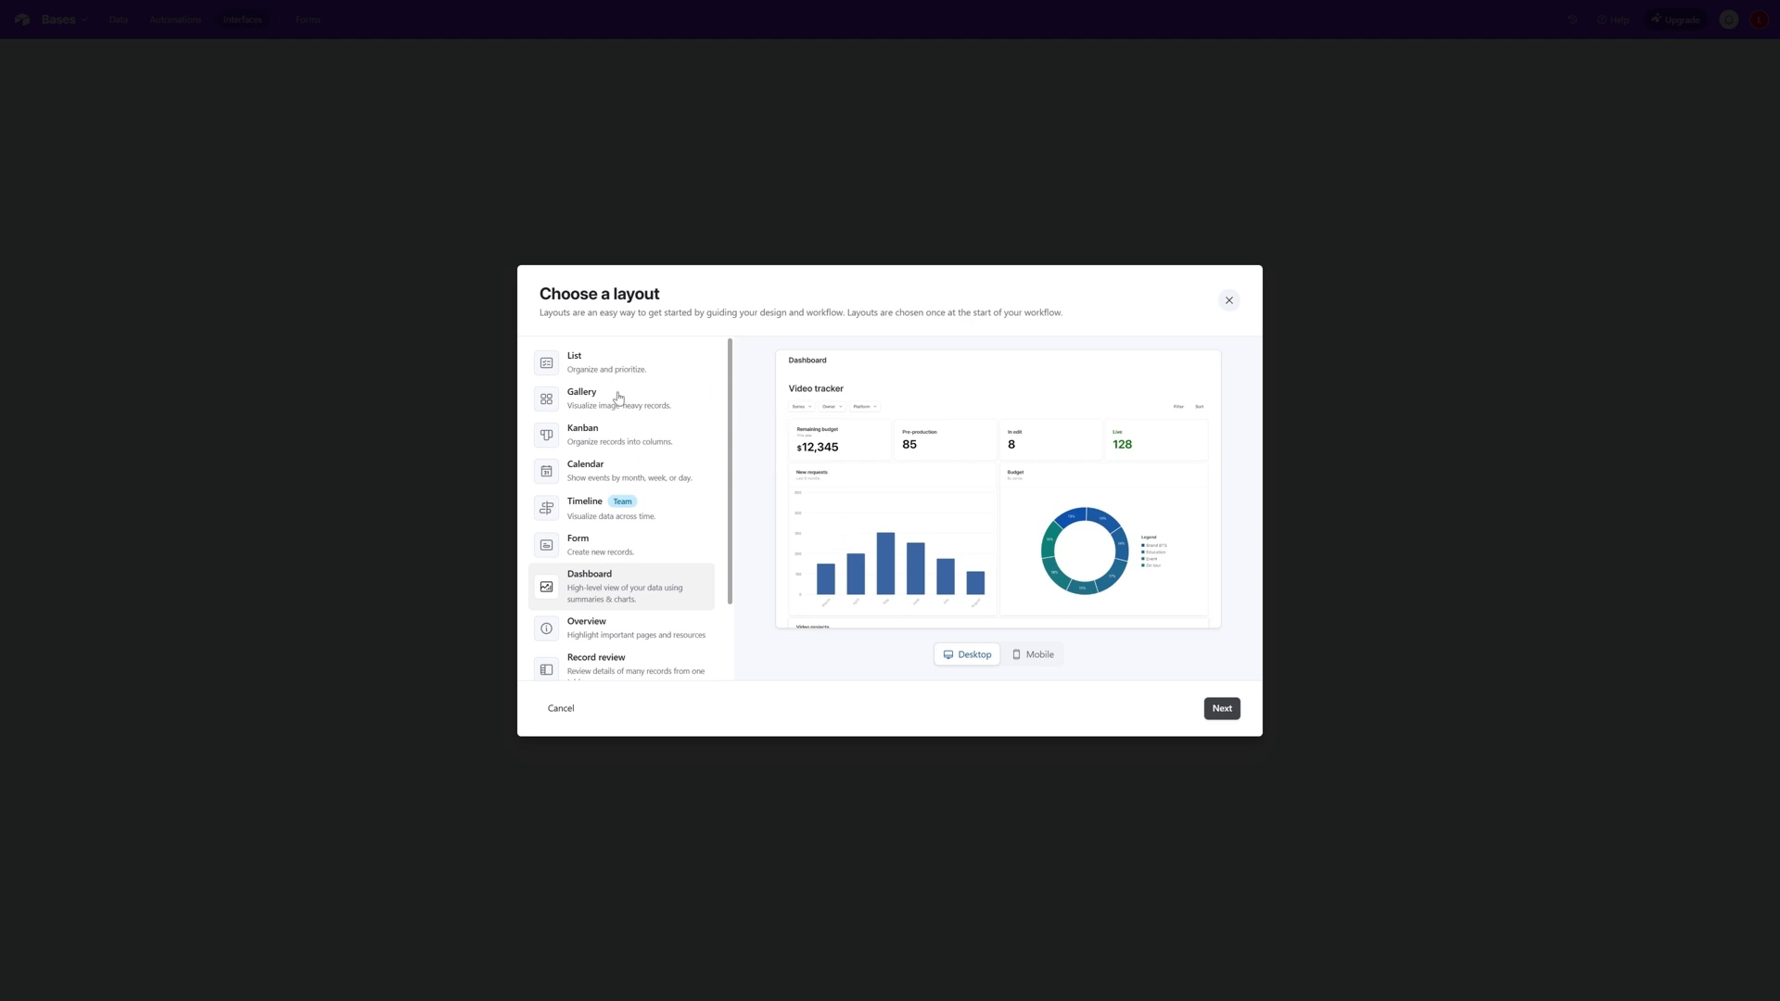
click(580, 446)
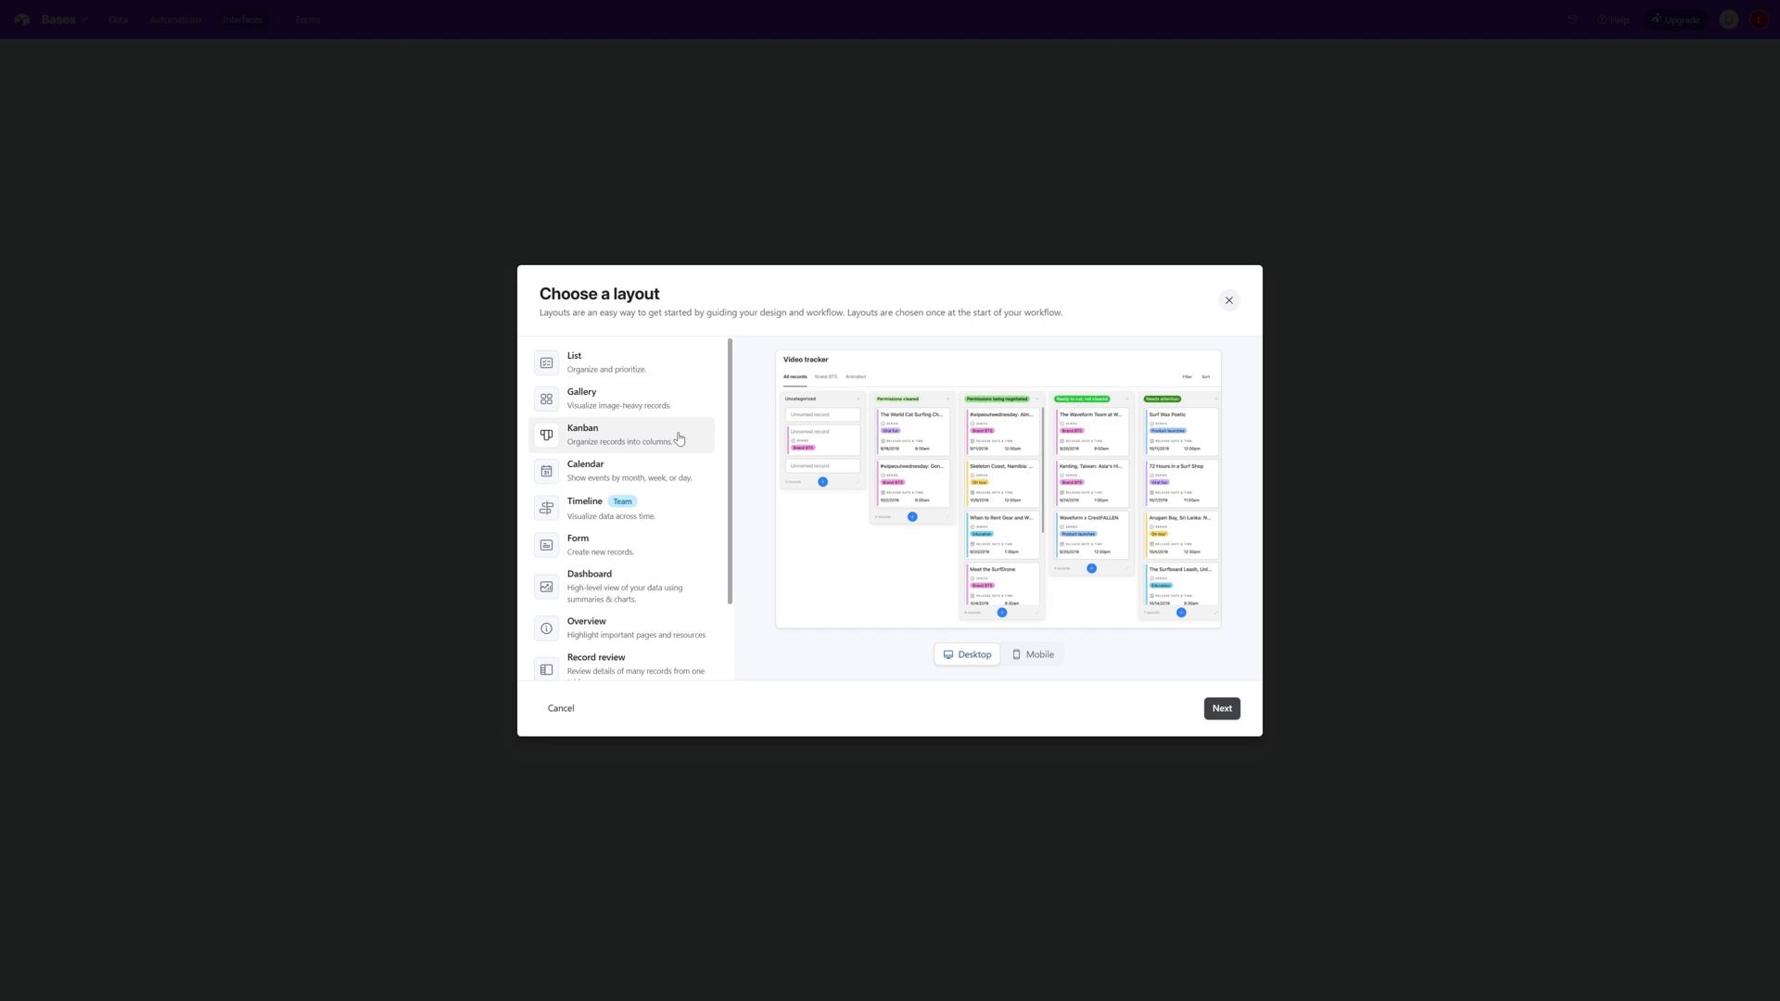
- Choose the List layout, connect it to the Project table and finish creating the interface page
click(592, 361)
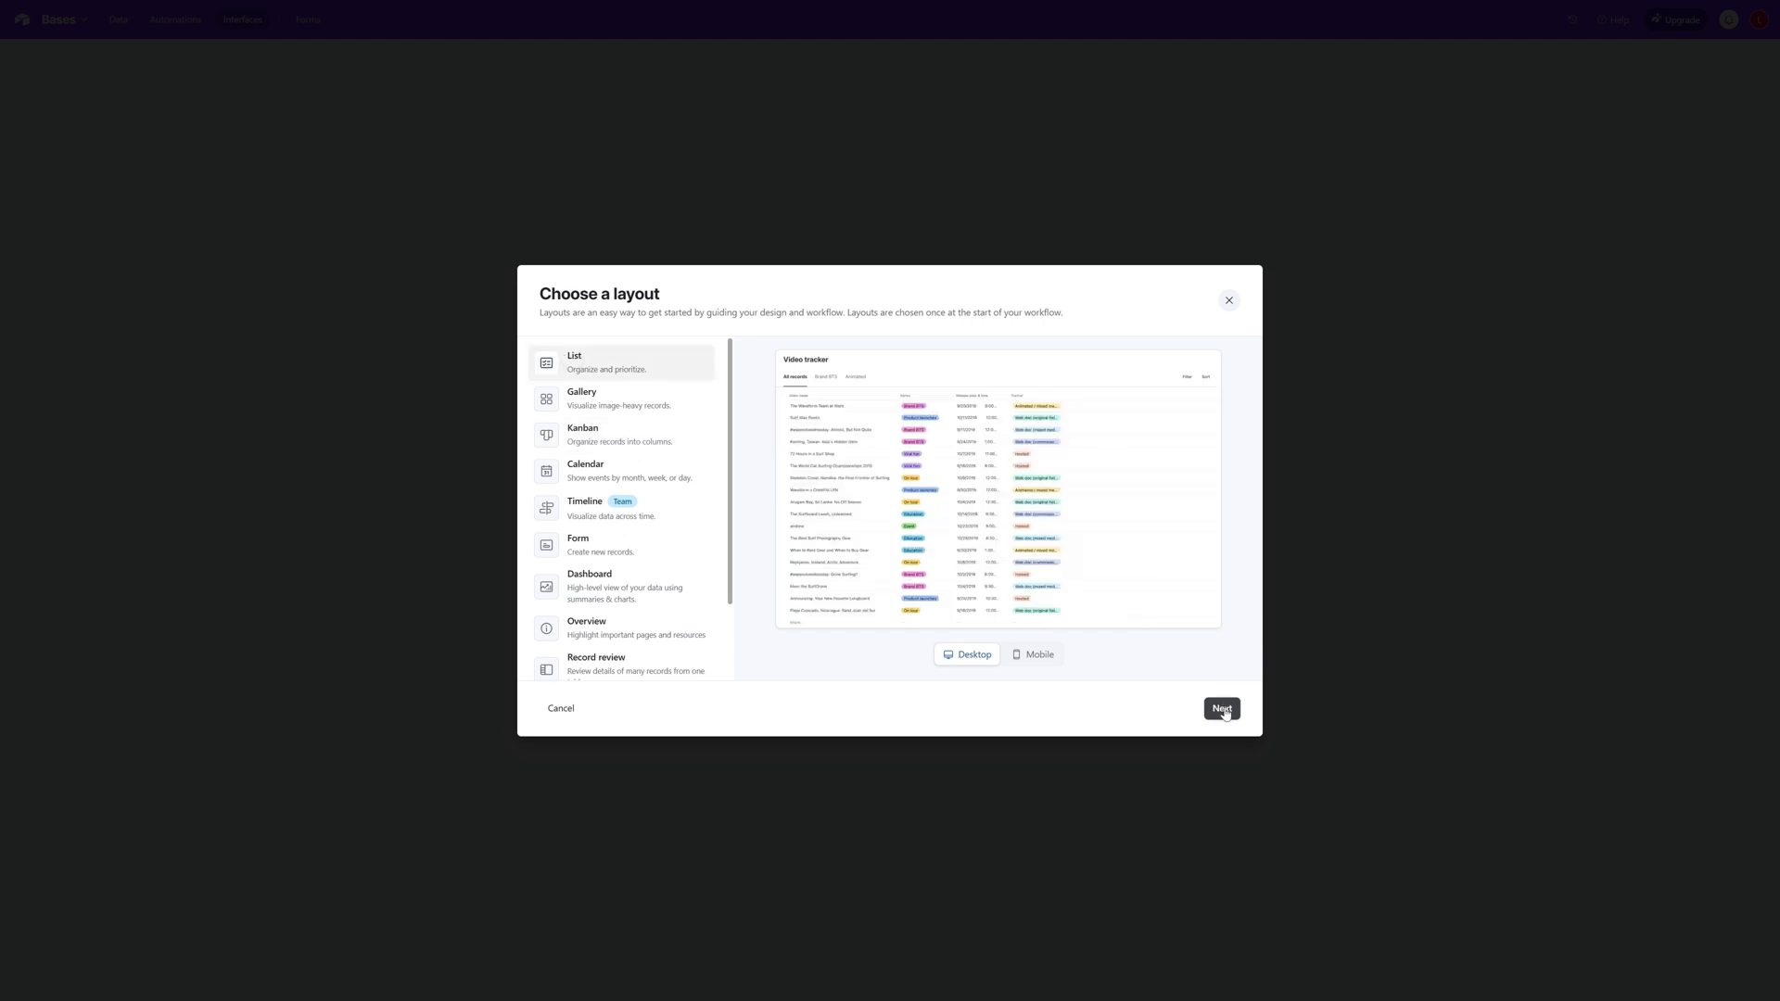
click(1222, 707)
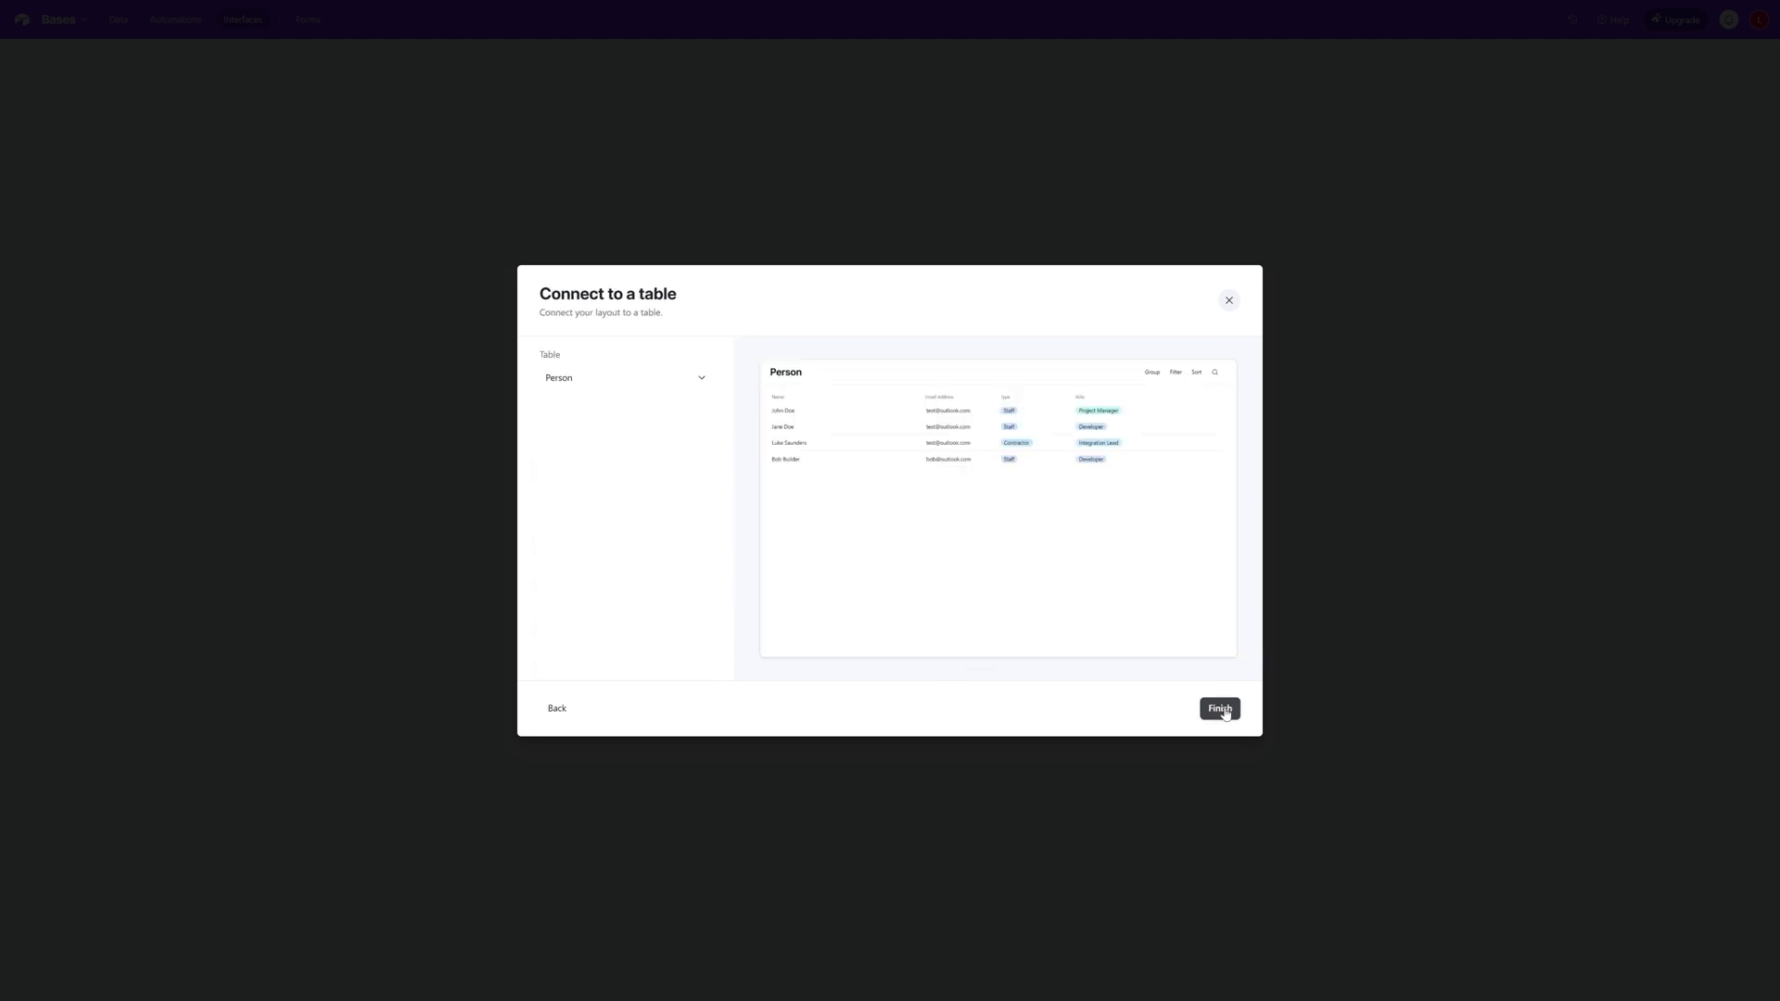
click(702, 380)
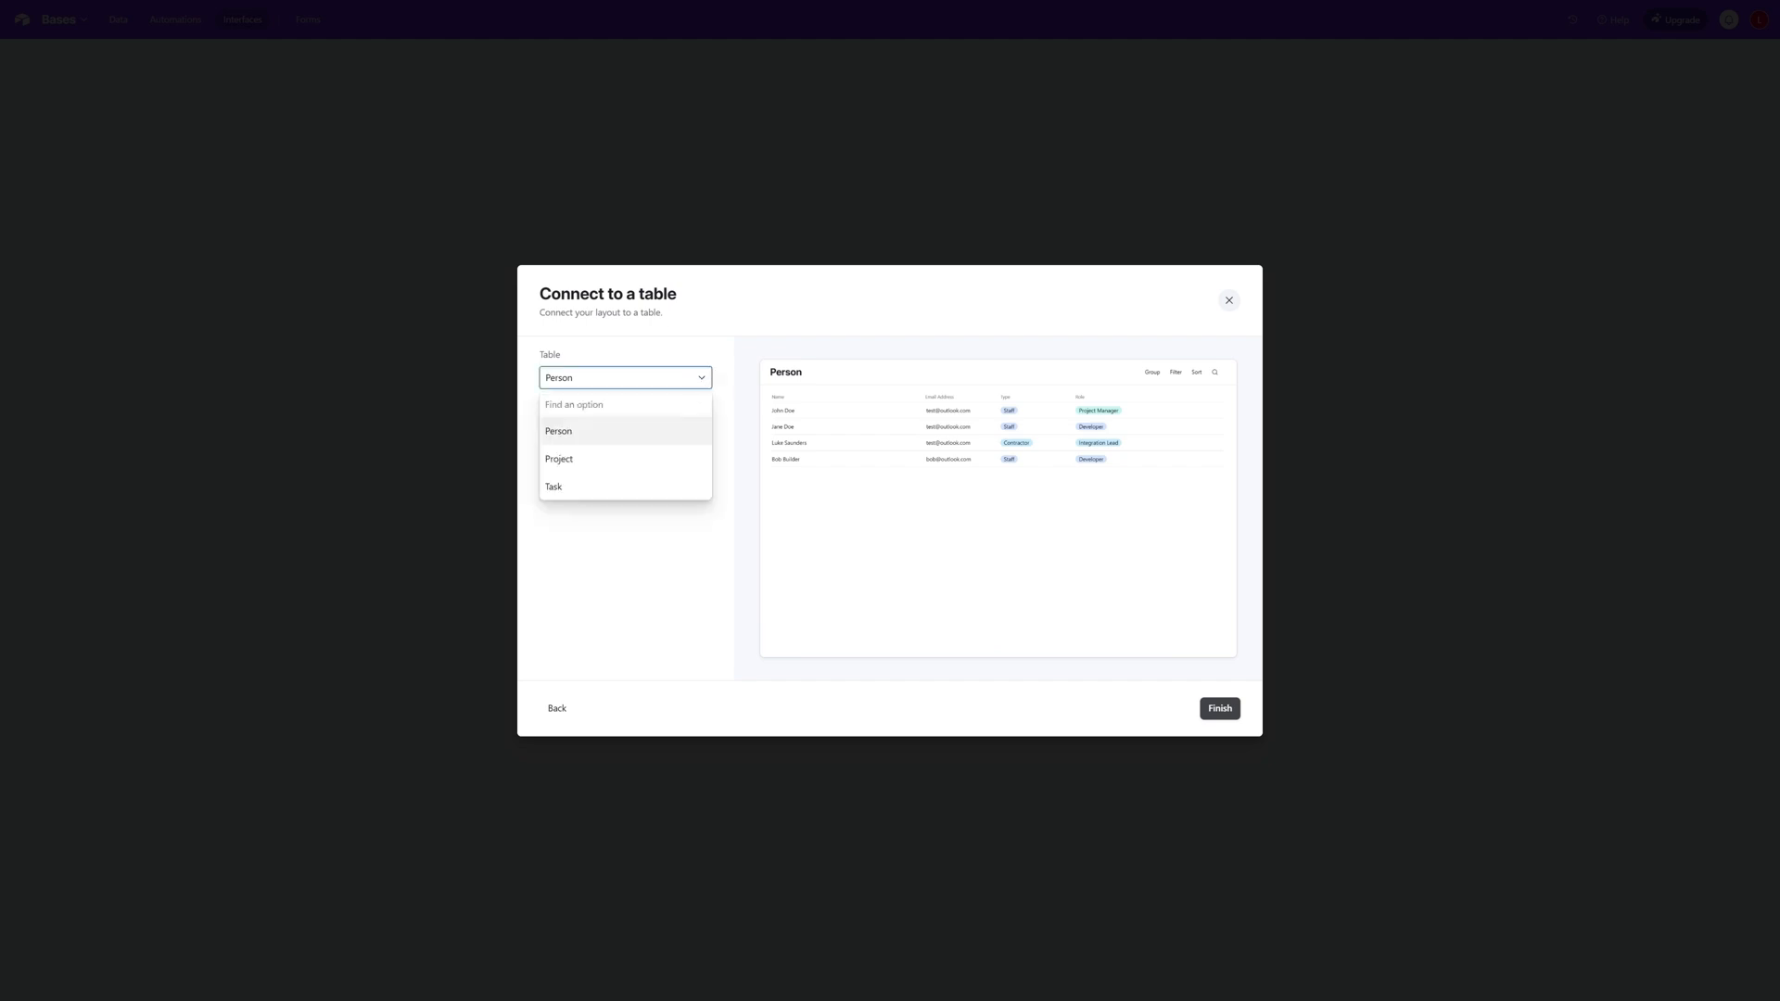
click(584, 464)
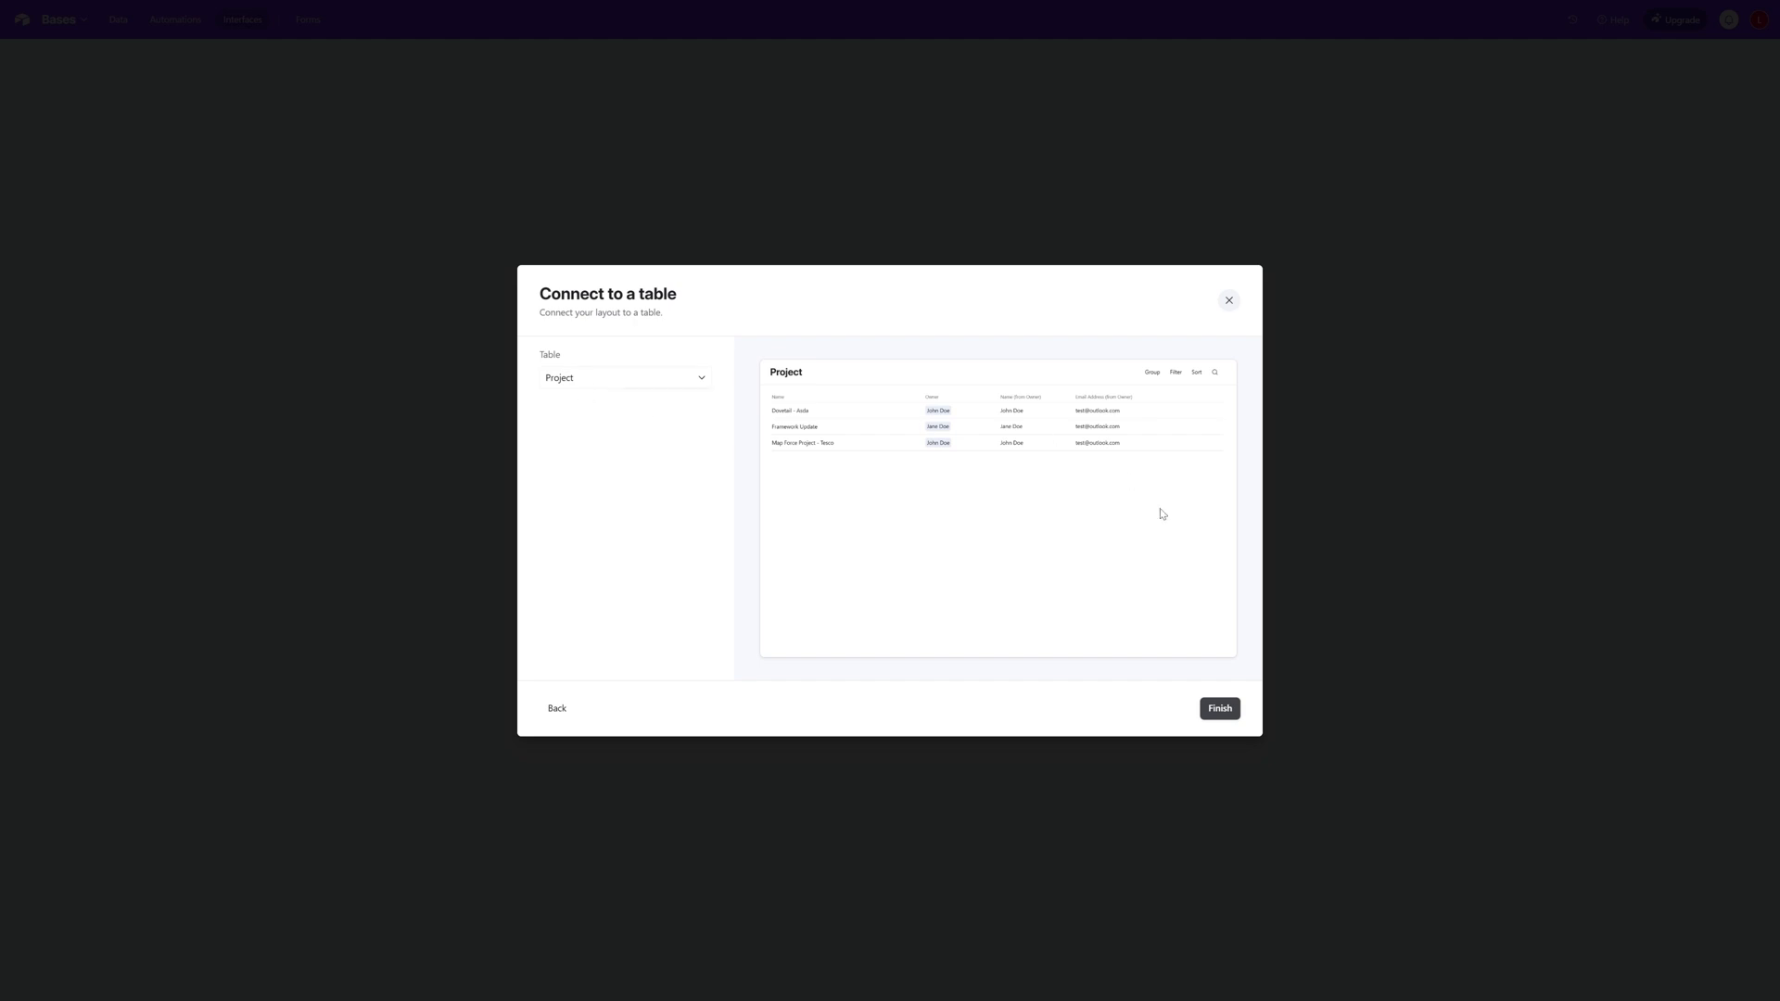
click(1220, 709)
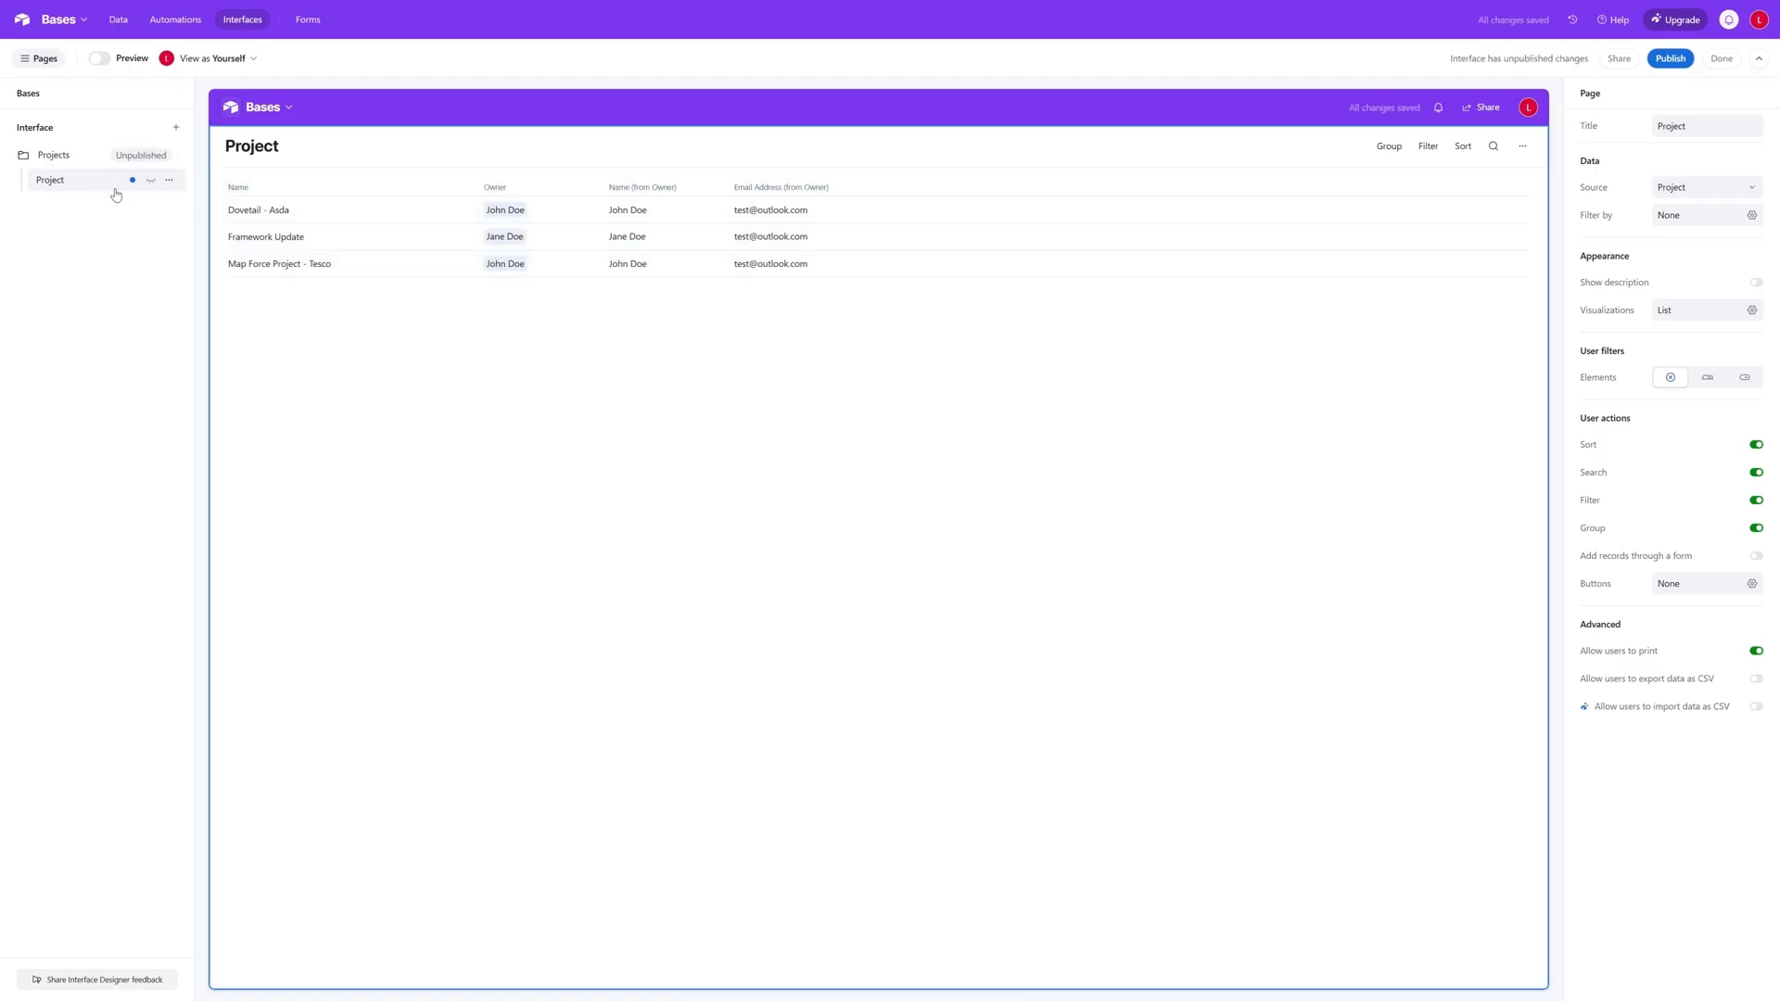
- Rename the Project page of the interface as Projects & Tasks
click(169, 180)
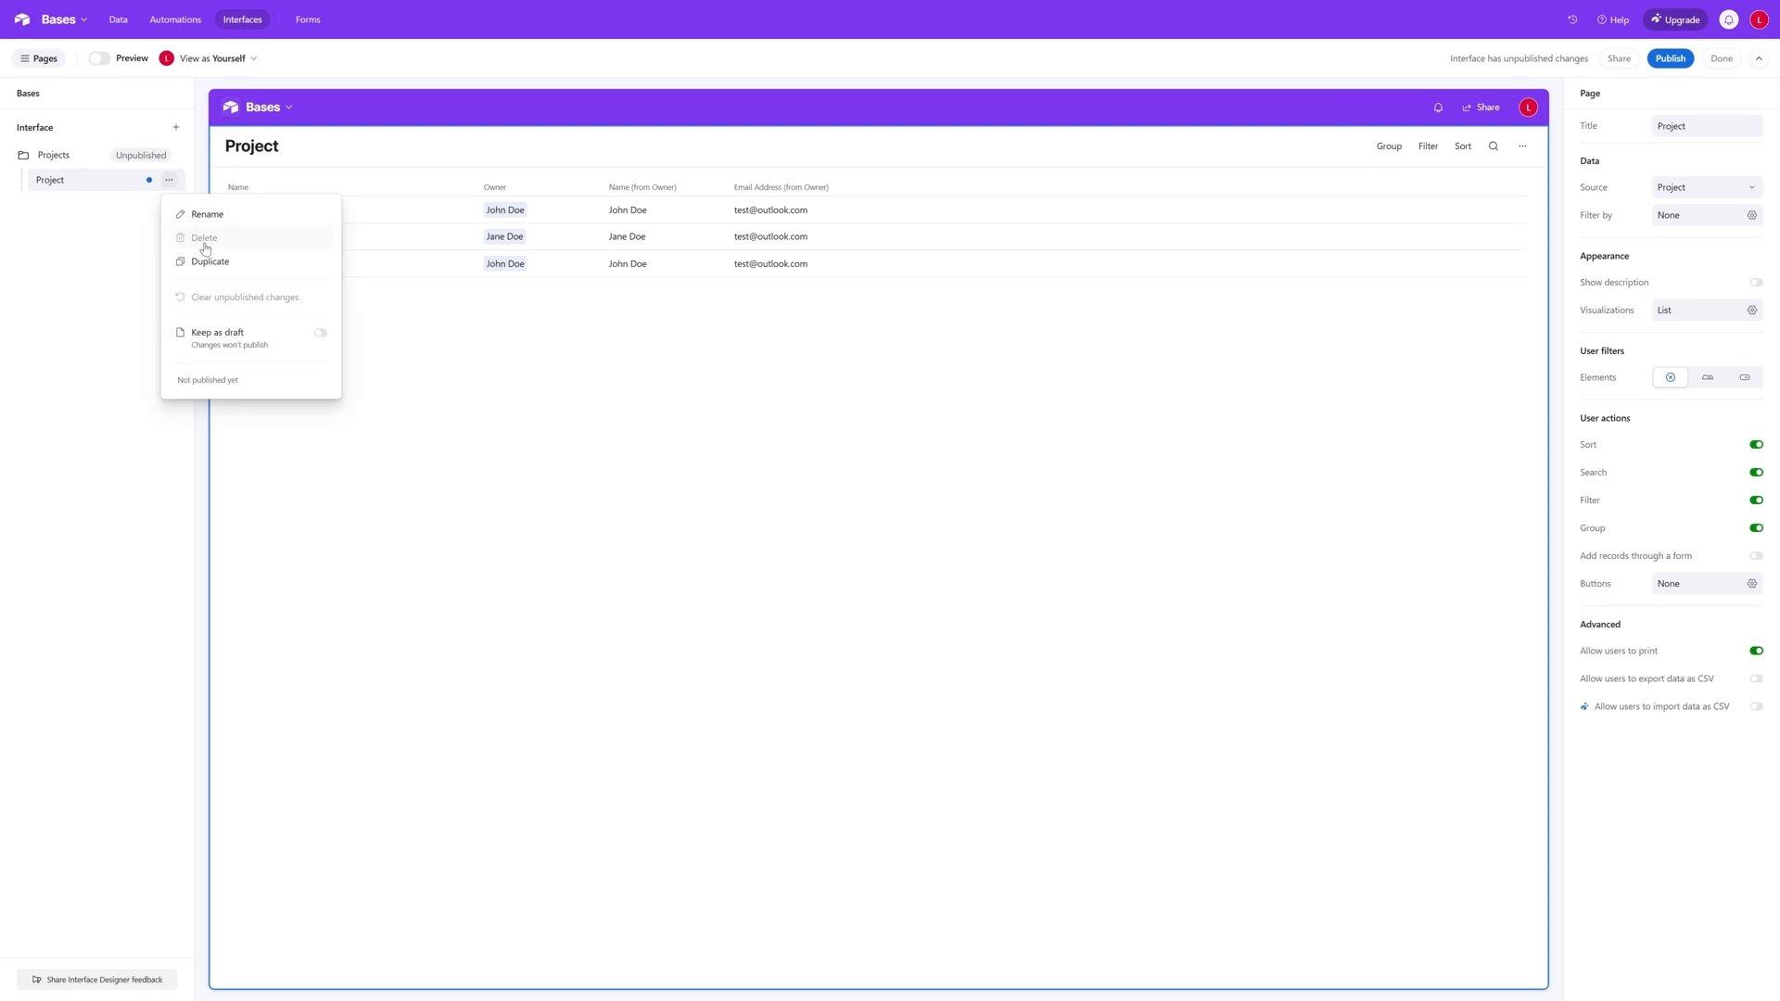
click(200, 214)
key(Right)
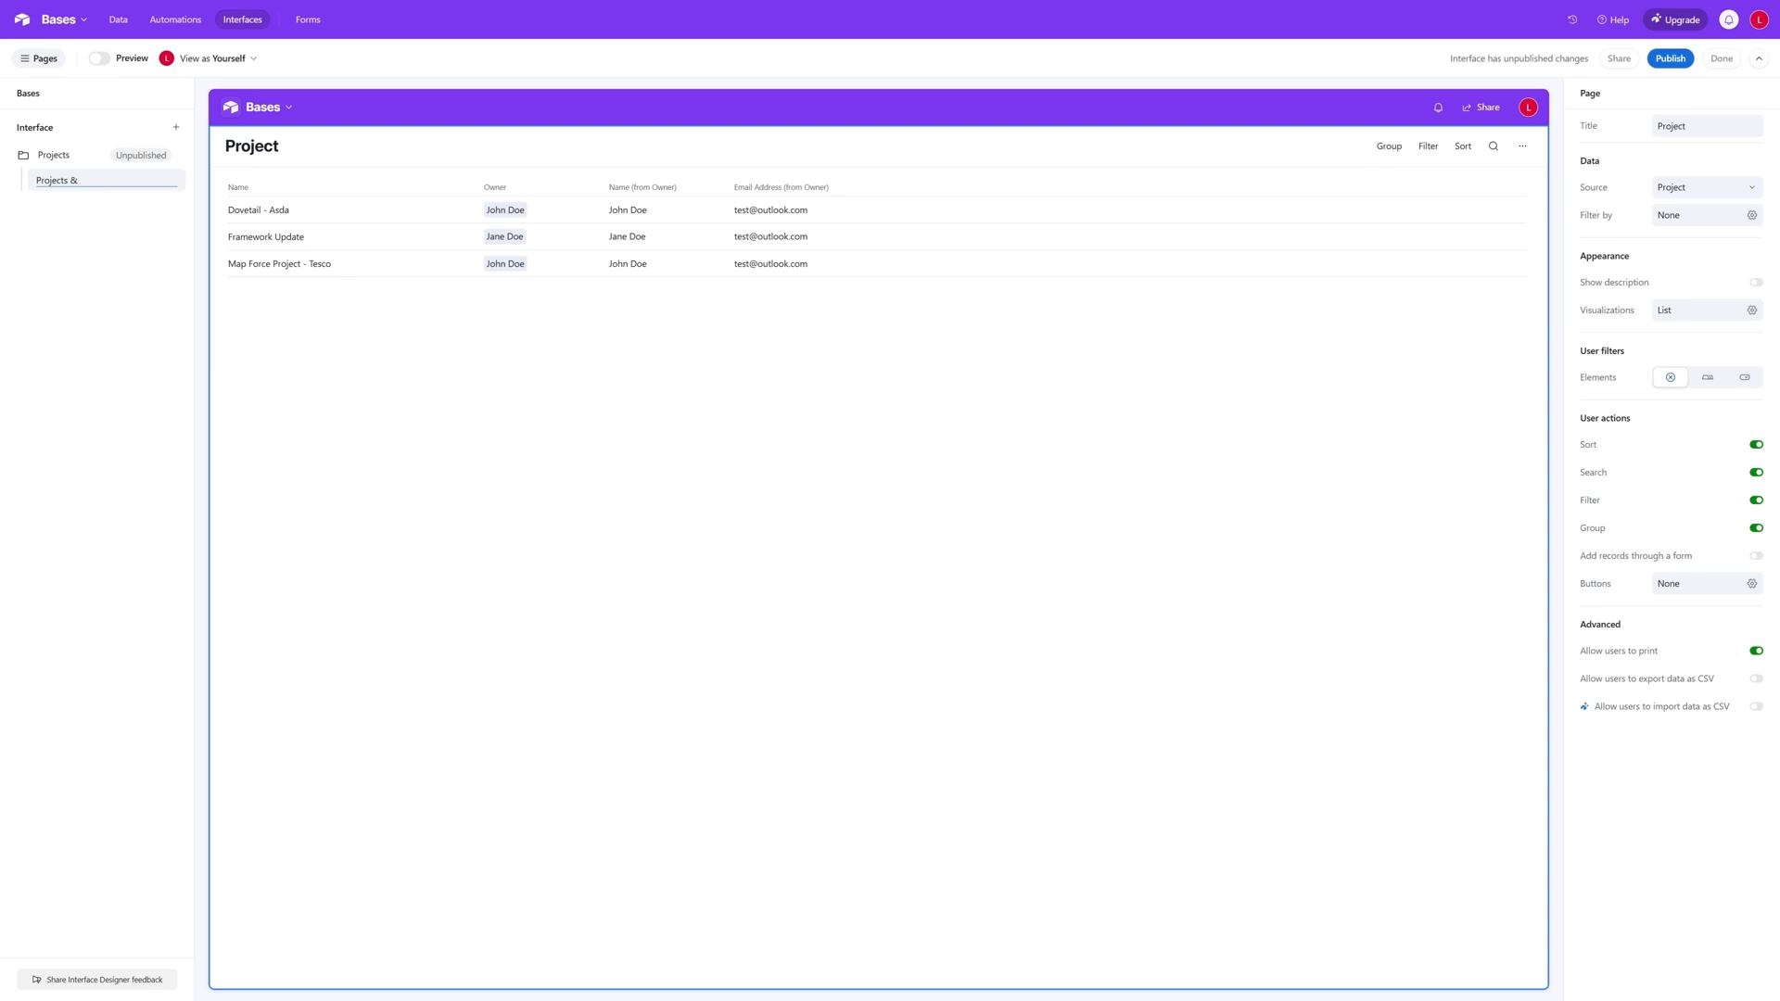
key(Return)
- Set the page's user filter elements to tabs and name the new first tab Projects with Unallocated Tasks
click(1708, 378)
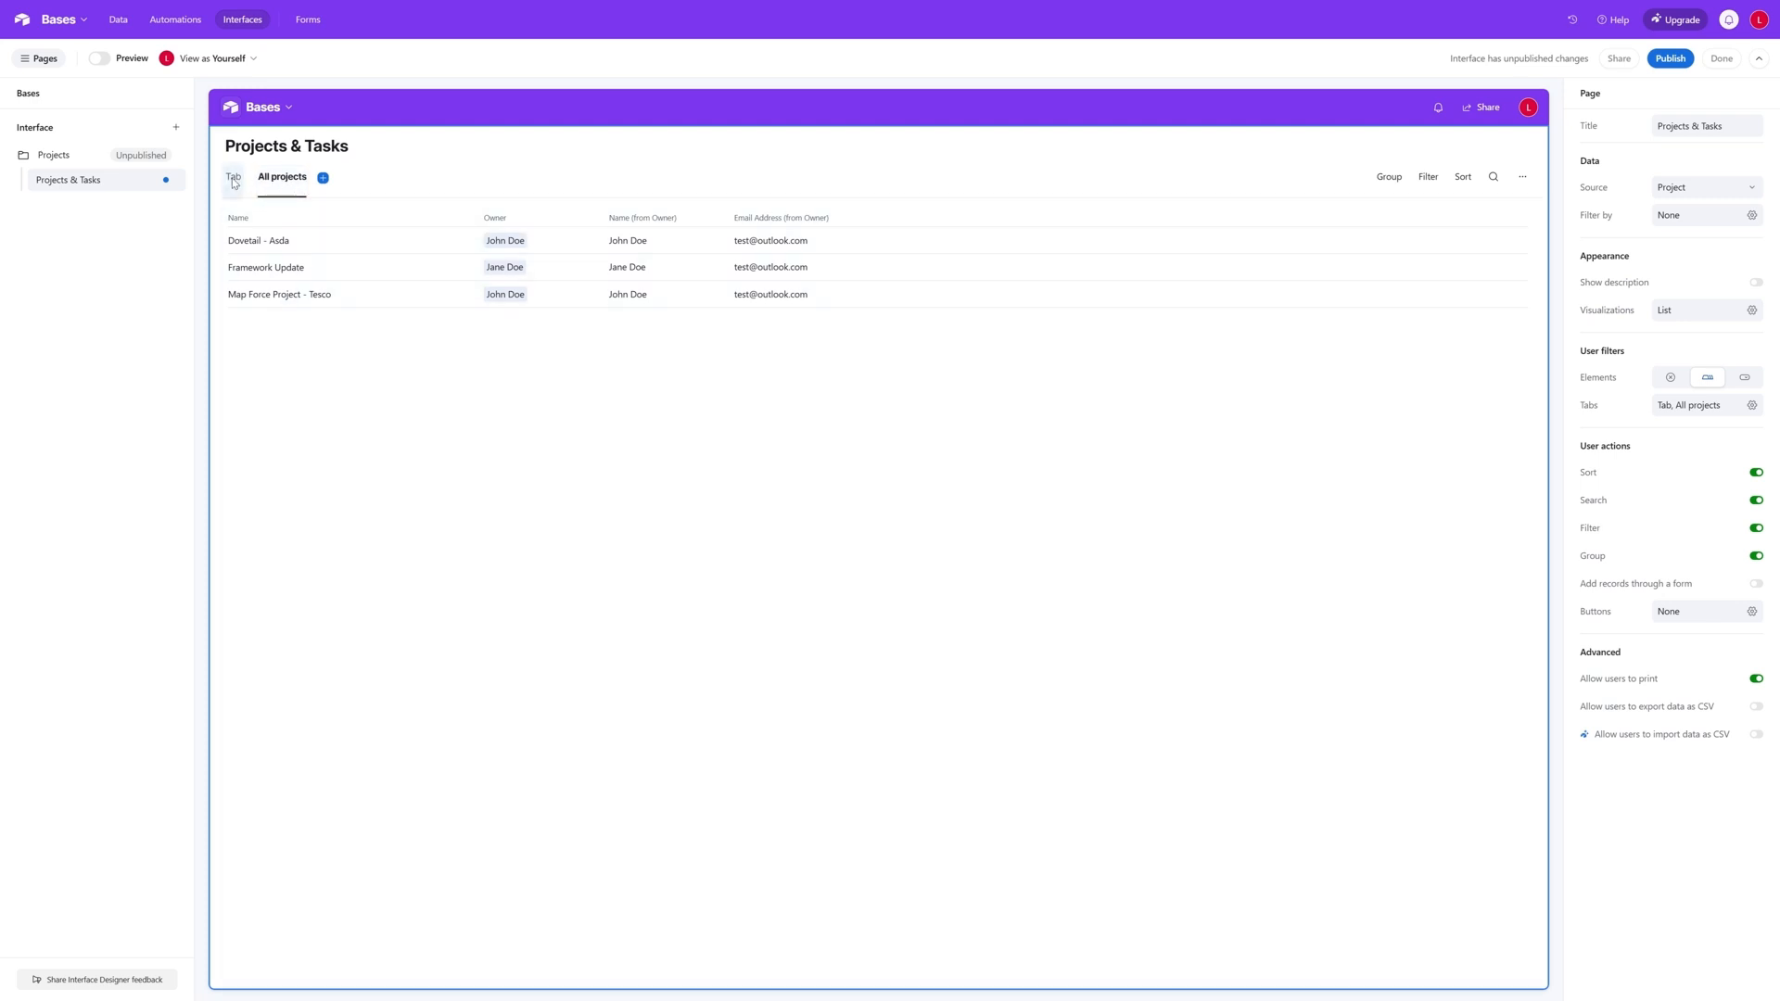
click(233, 178)
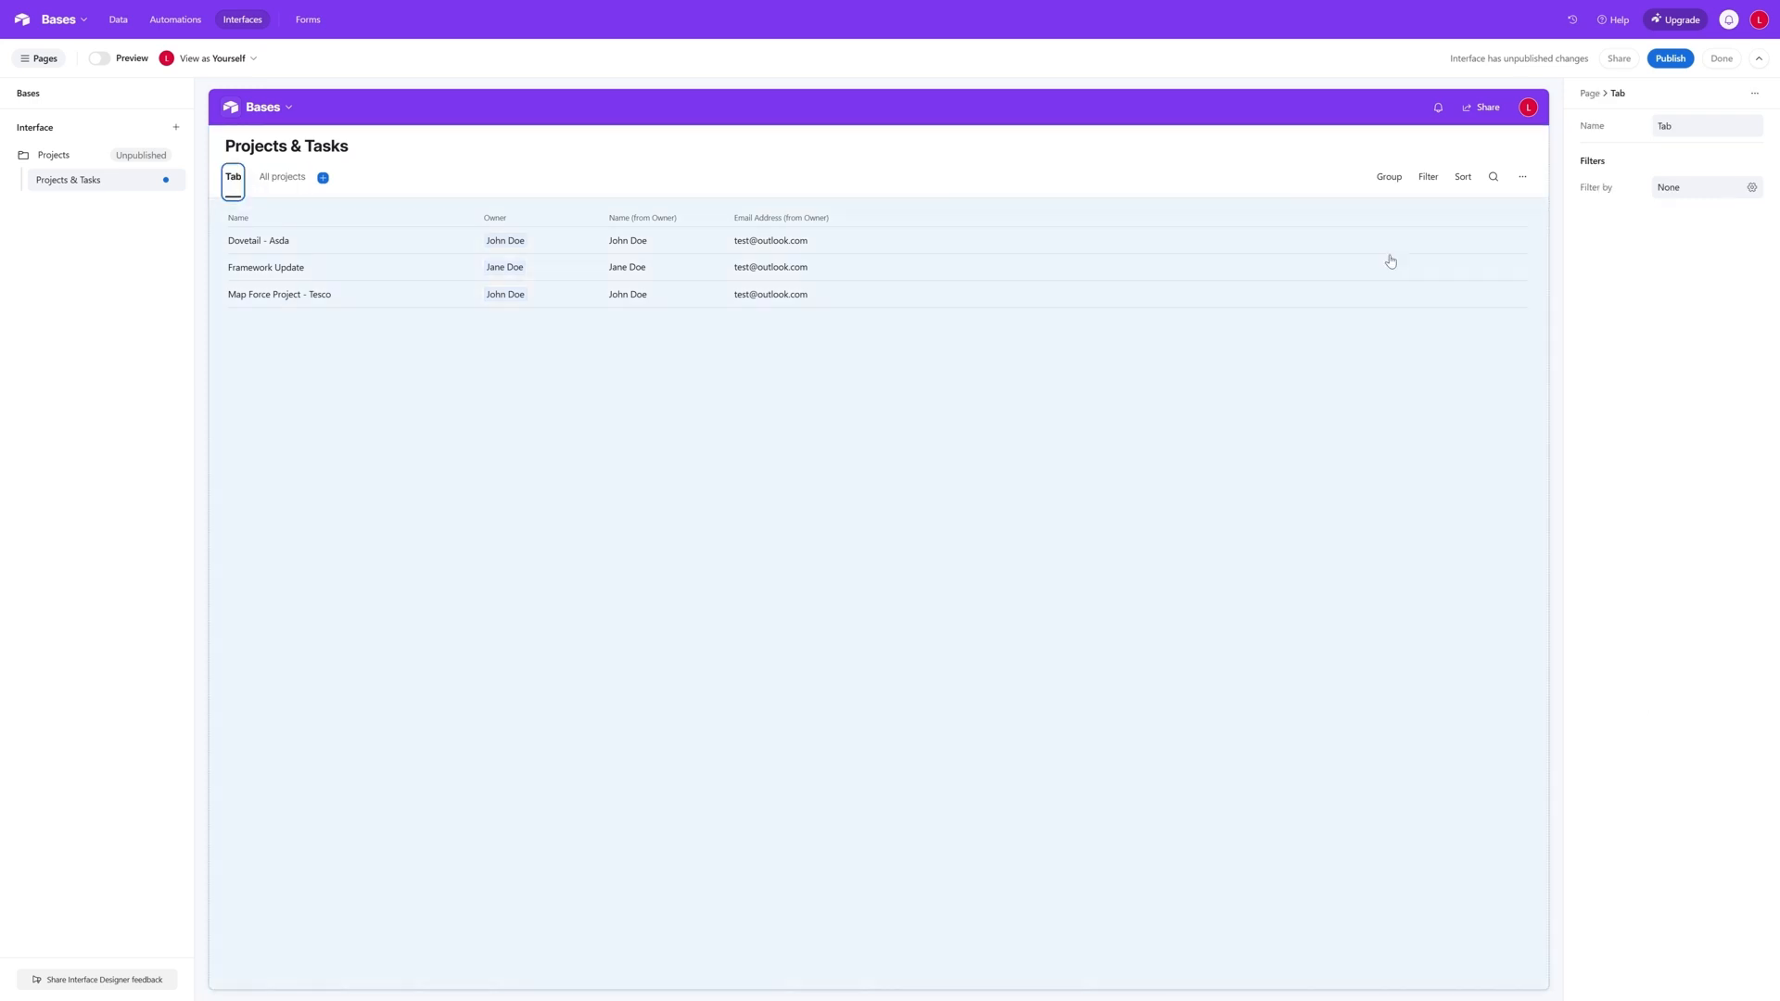
double_click(1664, 125)
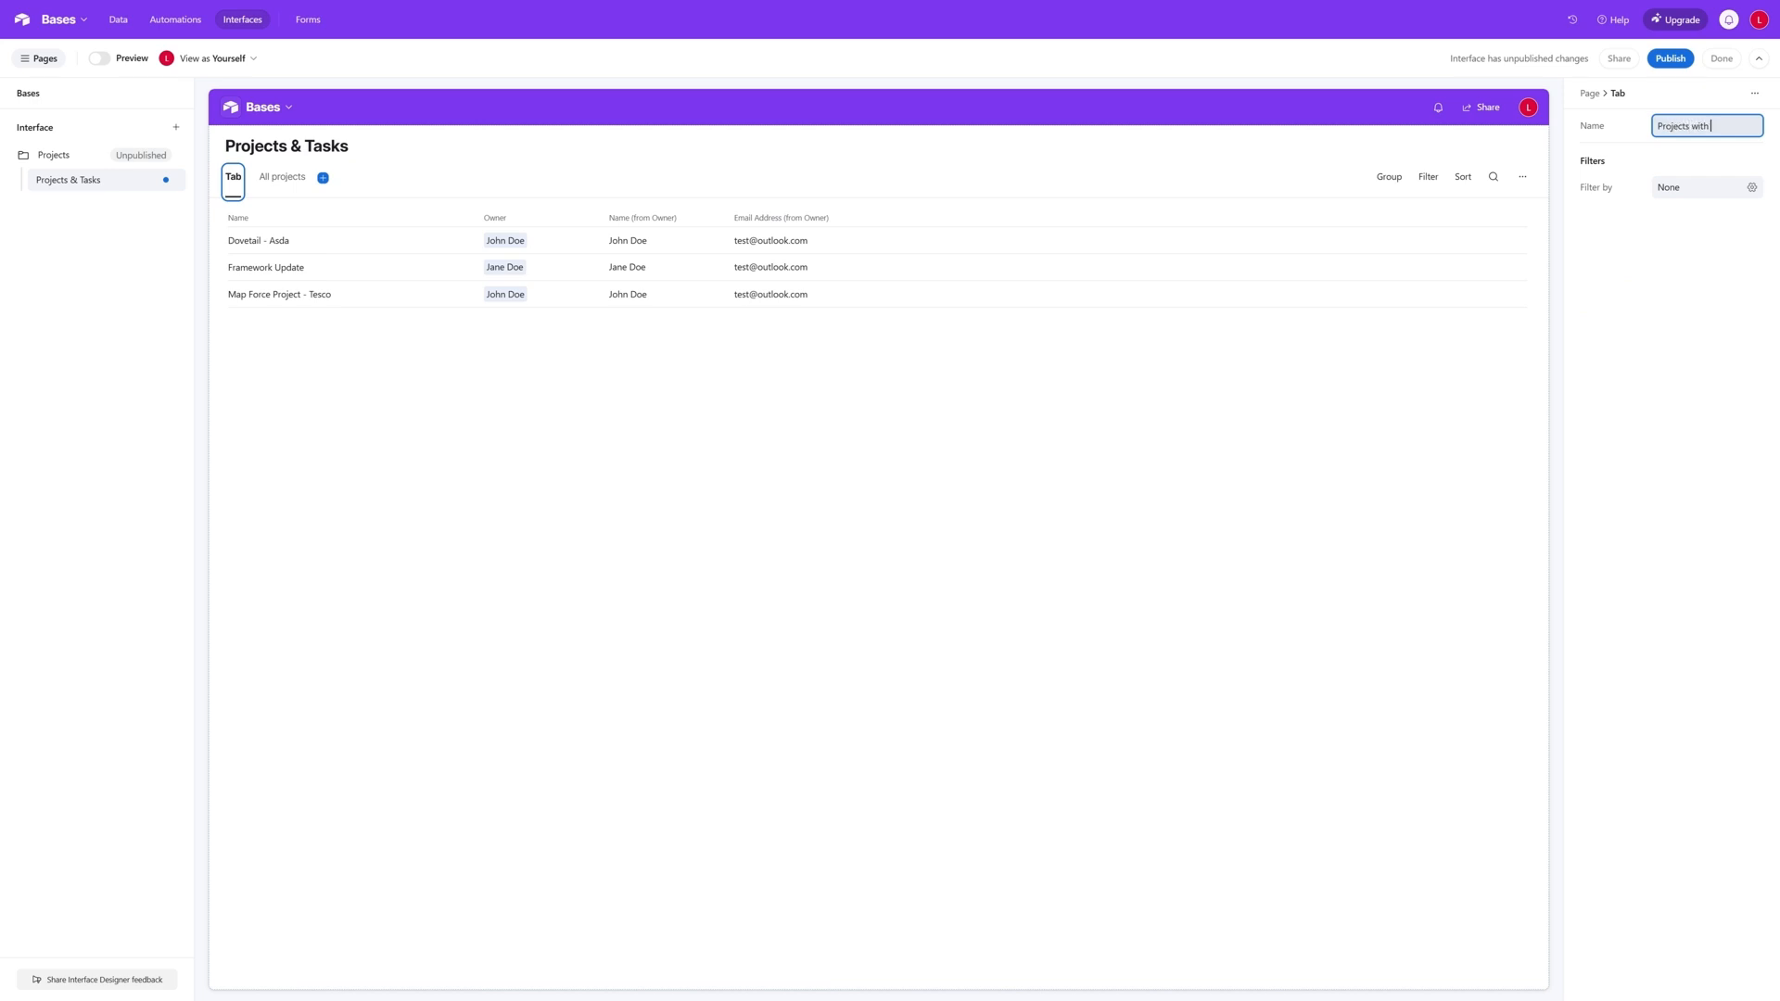
text(Projects with Unallocated Tasks)
key(Return)
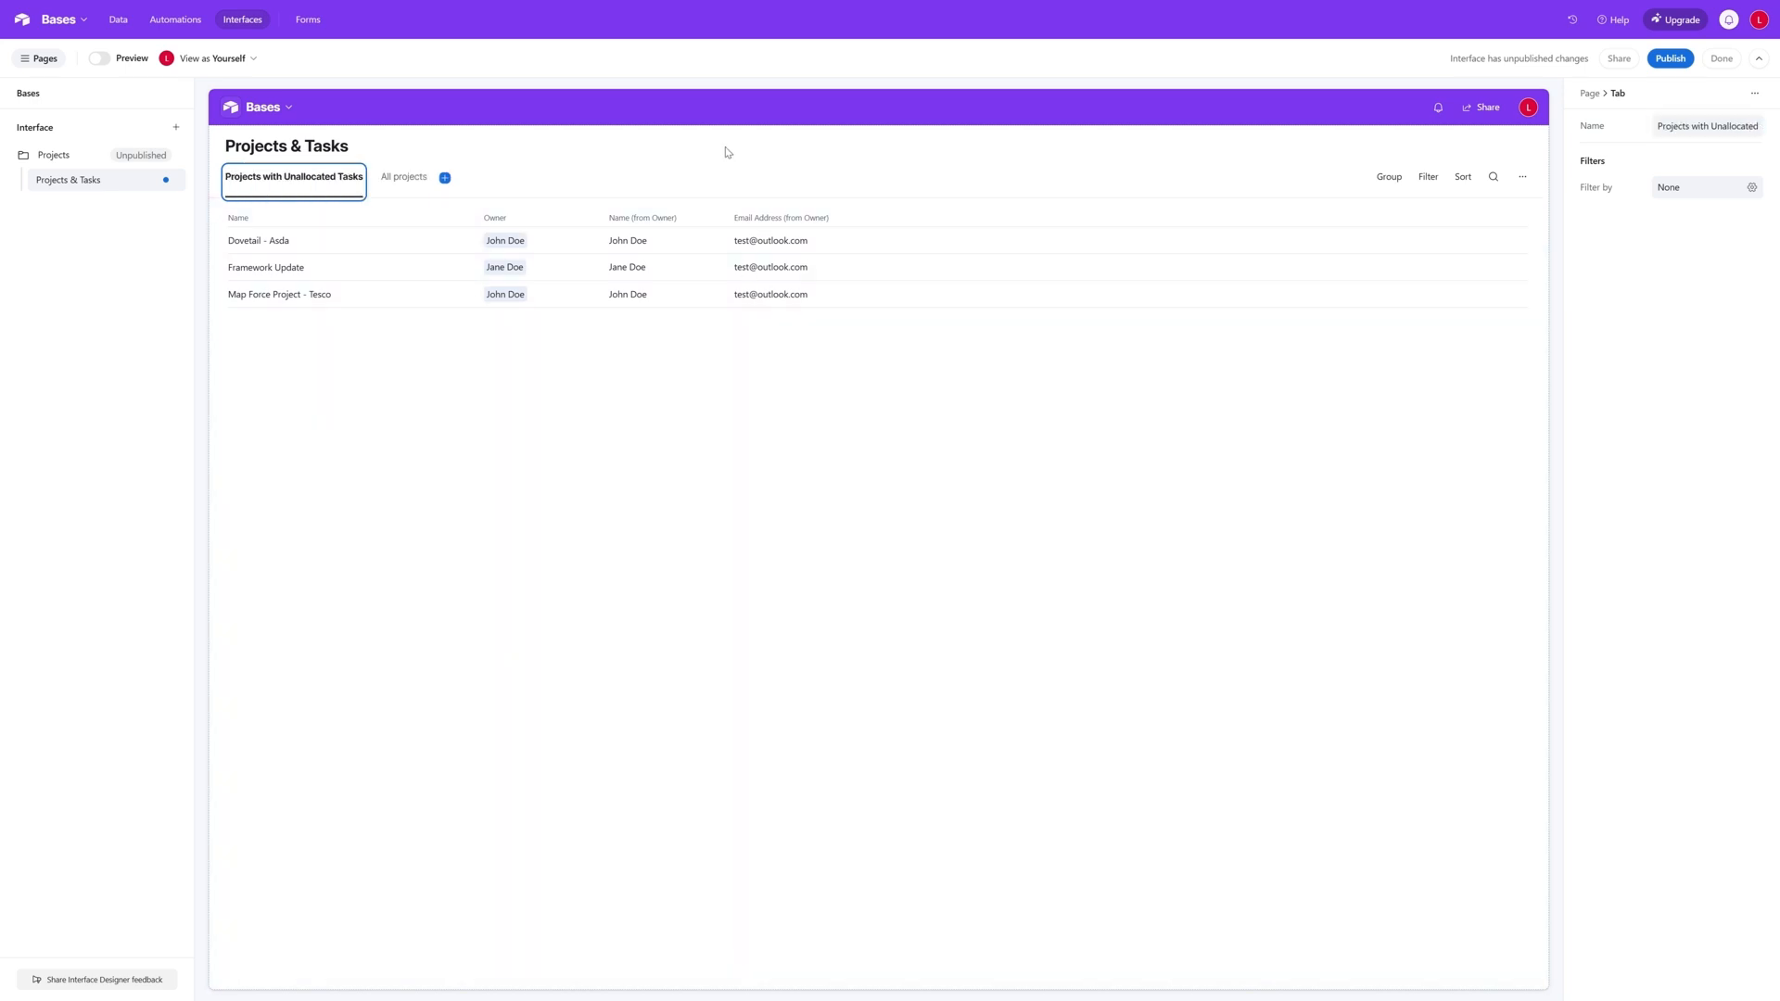
click(651, 171)
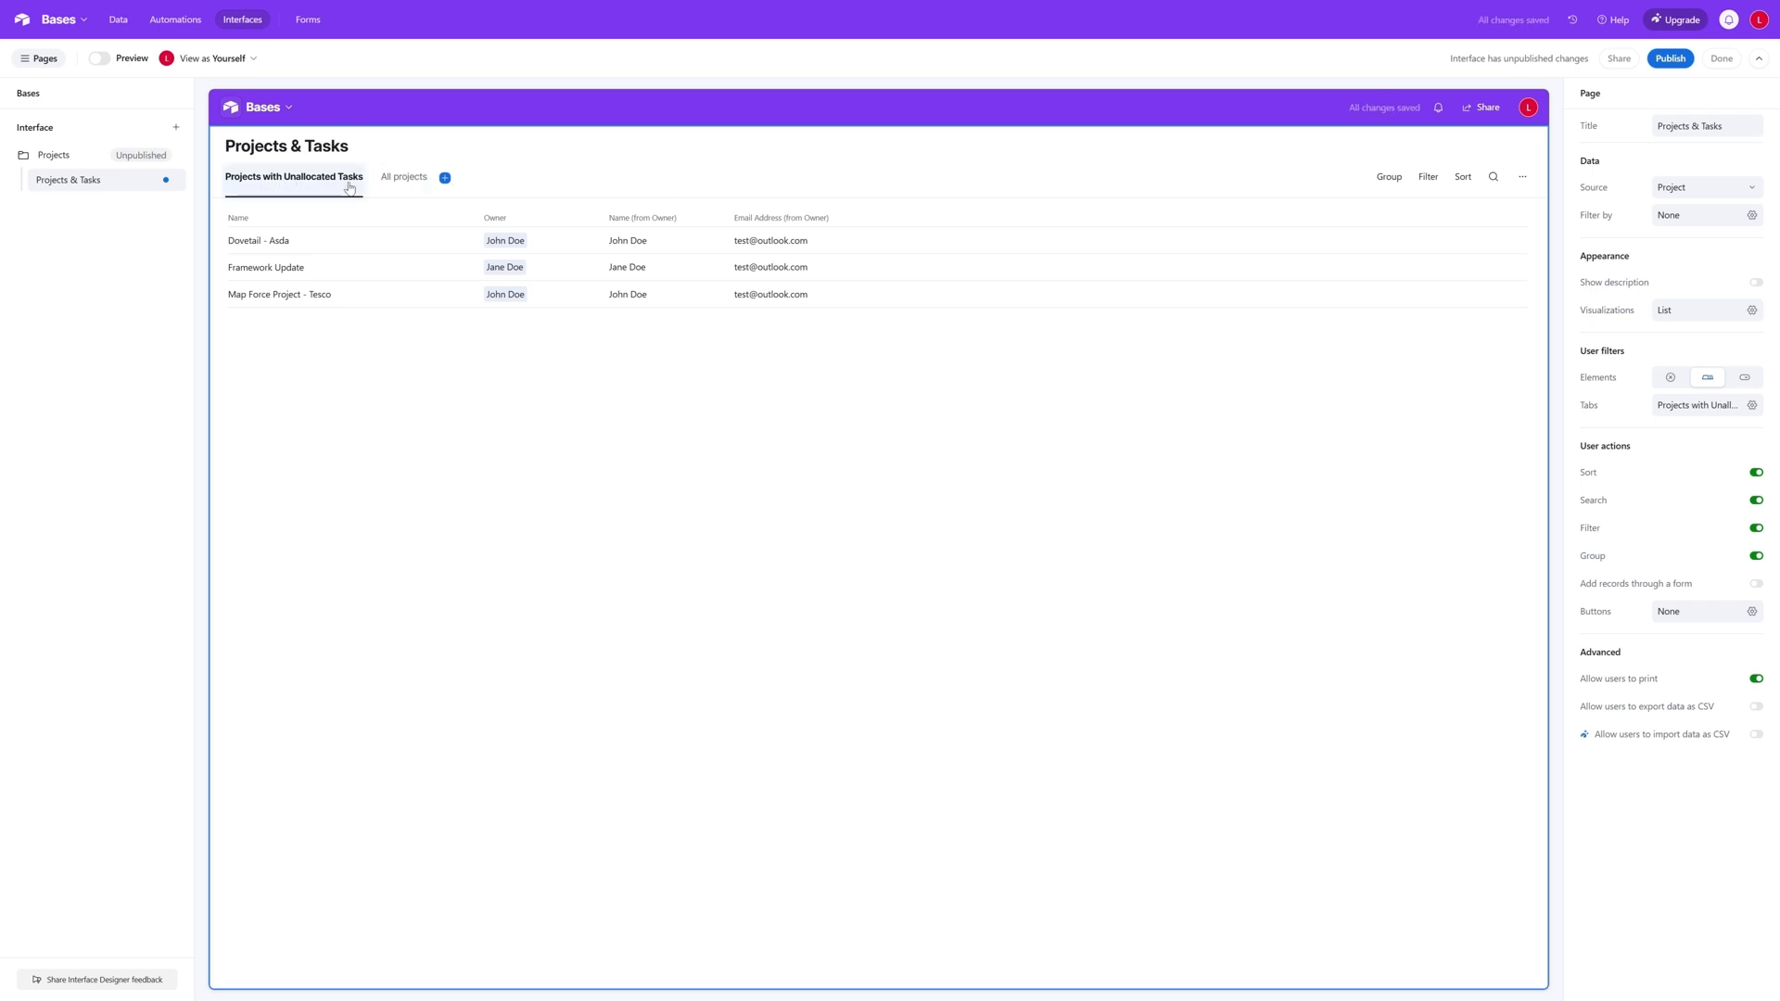
- Add another tab to the page and name it Projects with Late Tasks
click(445, 177)
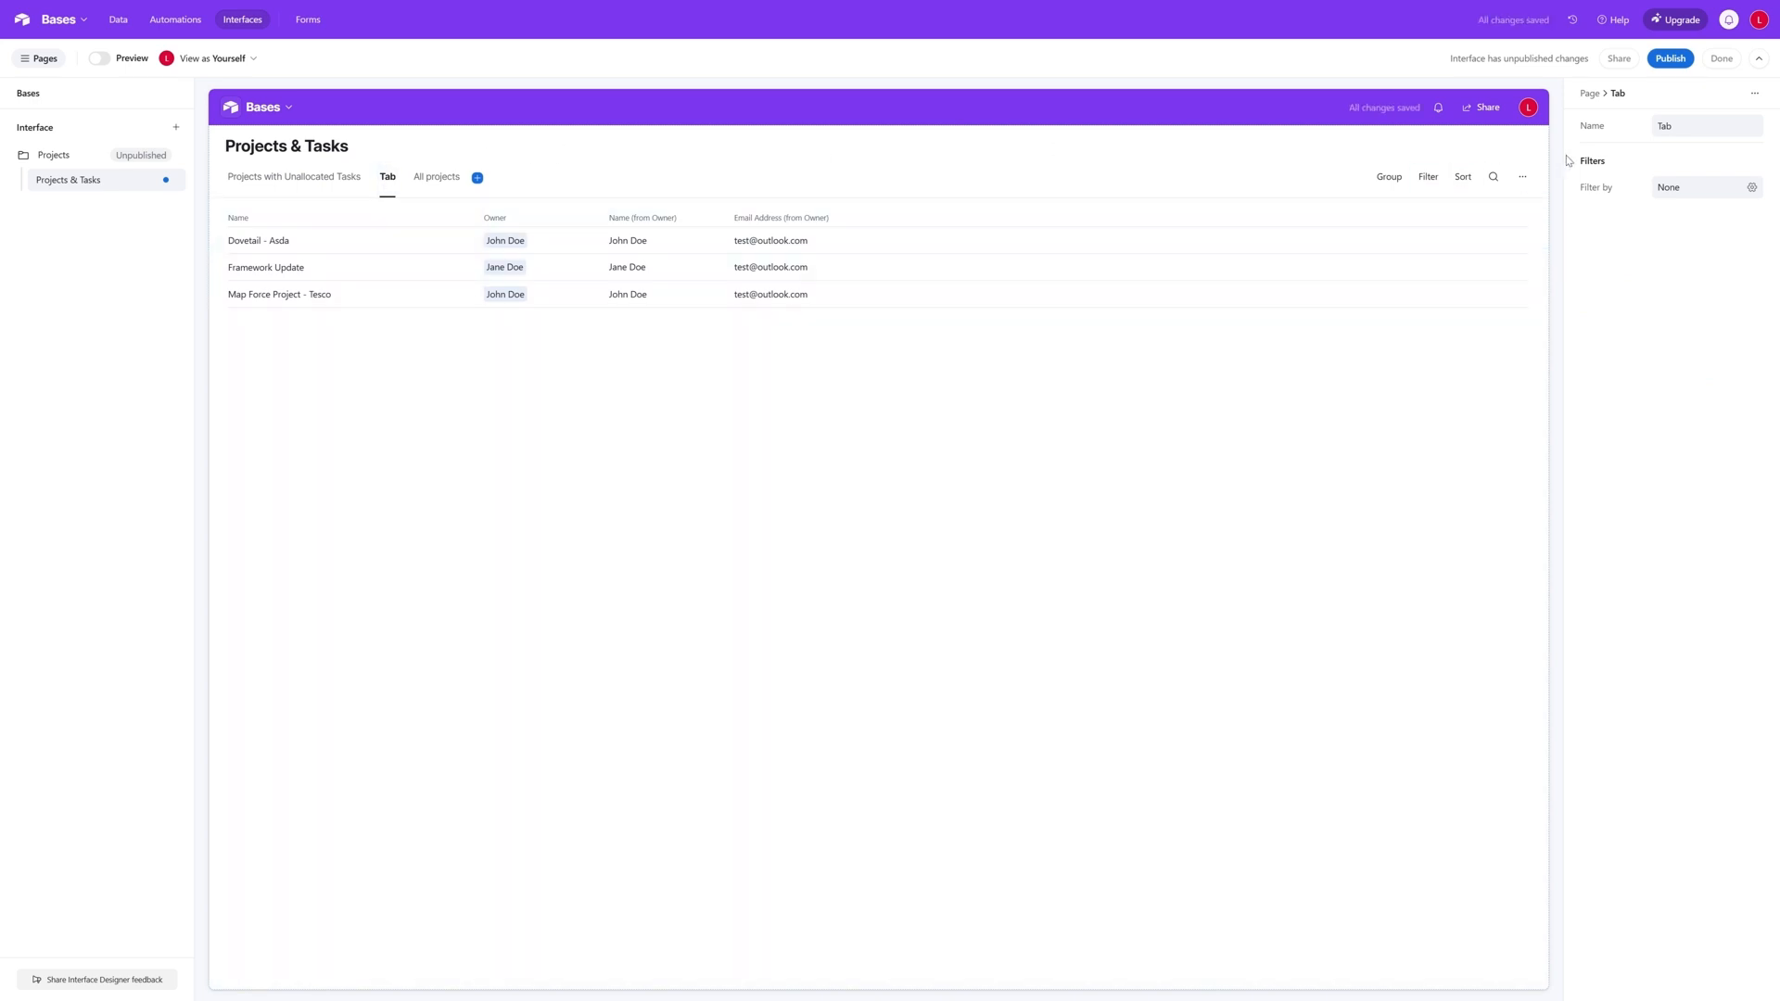
click(1660, 126)
text(Projects with Late Tasks)
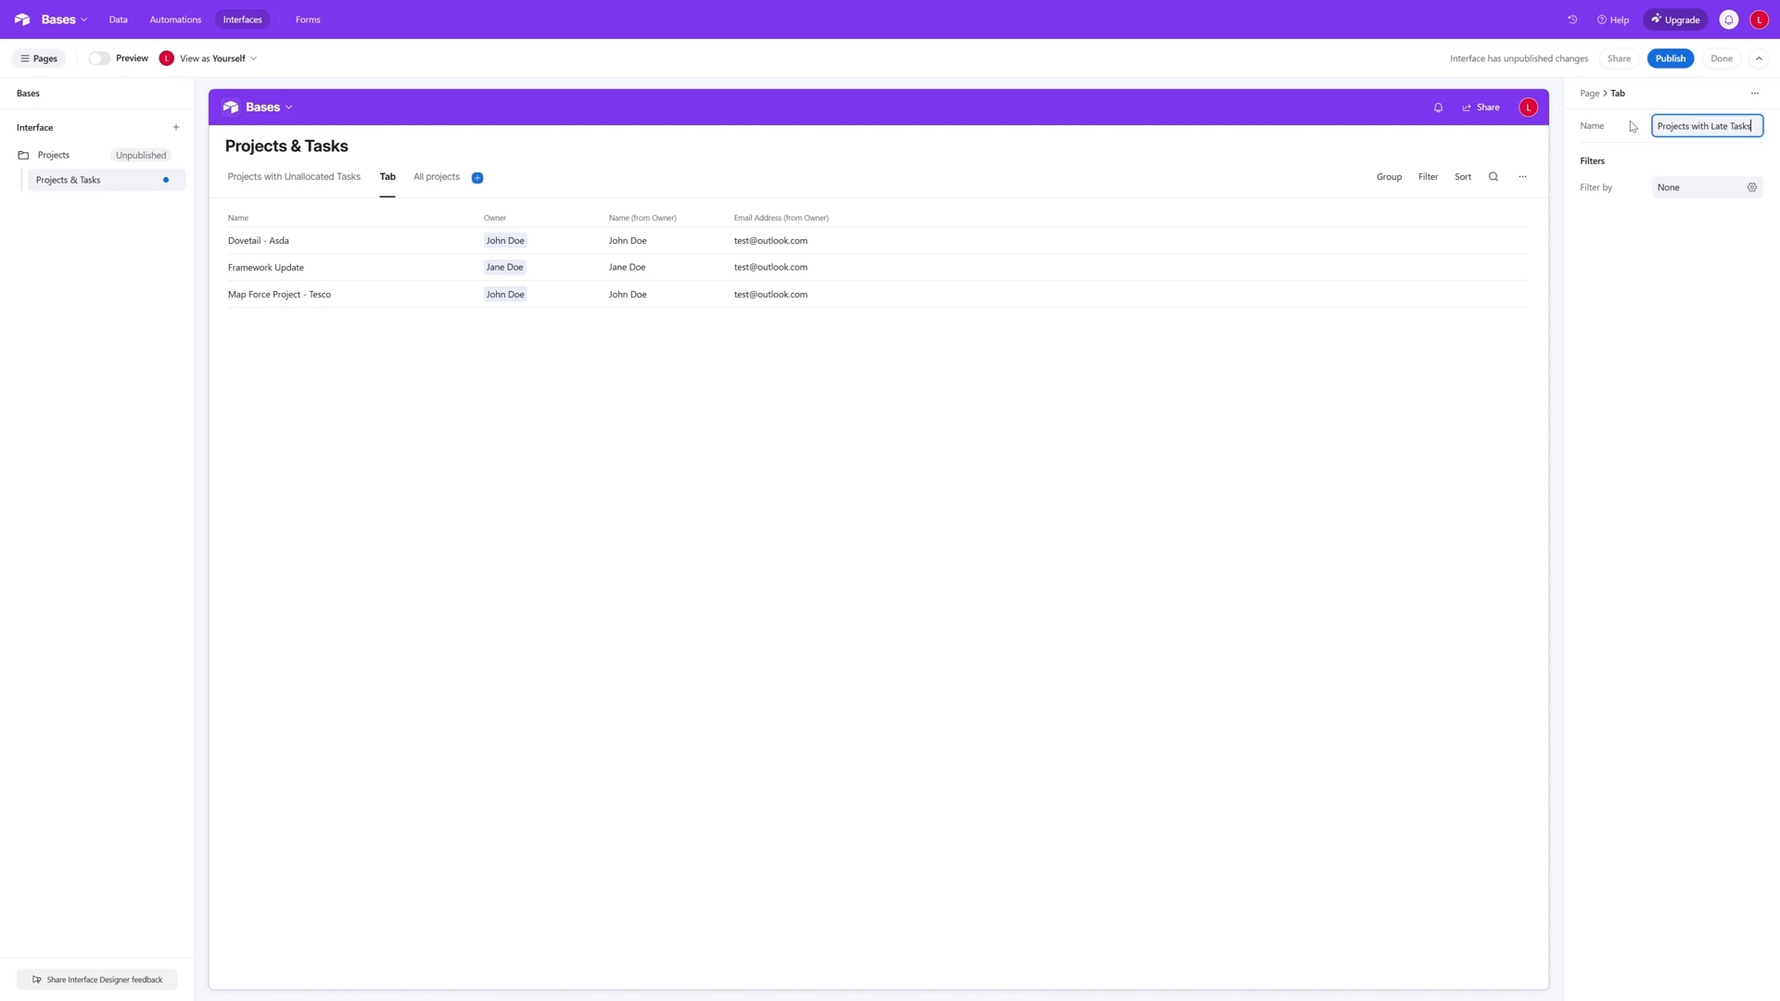
click(1171, 421)
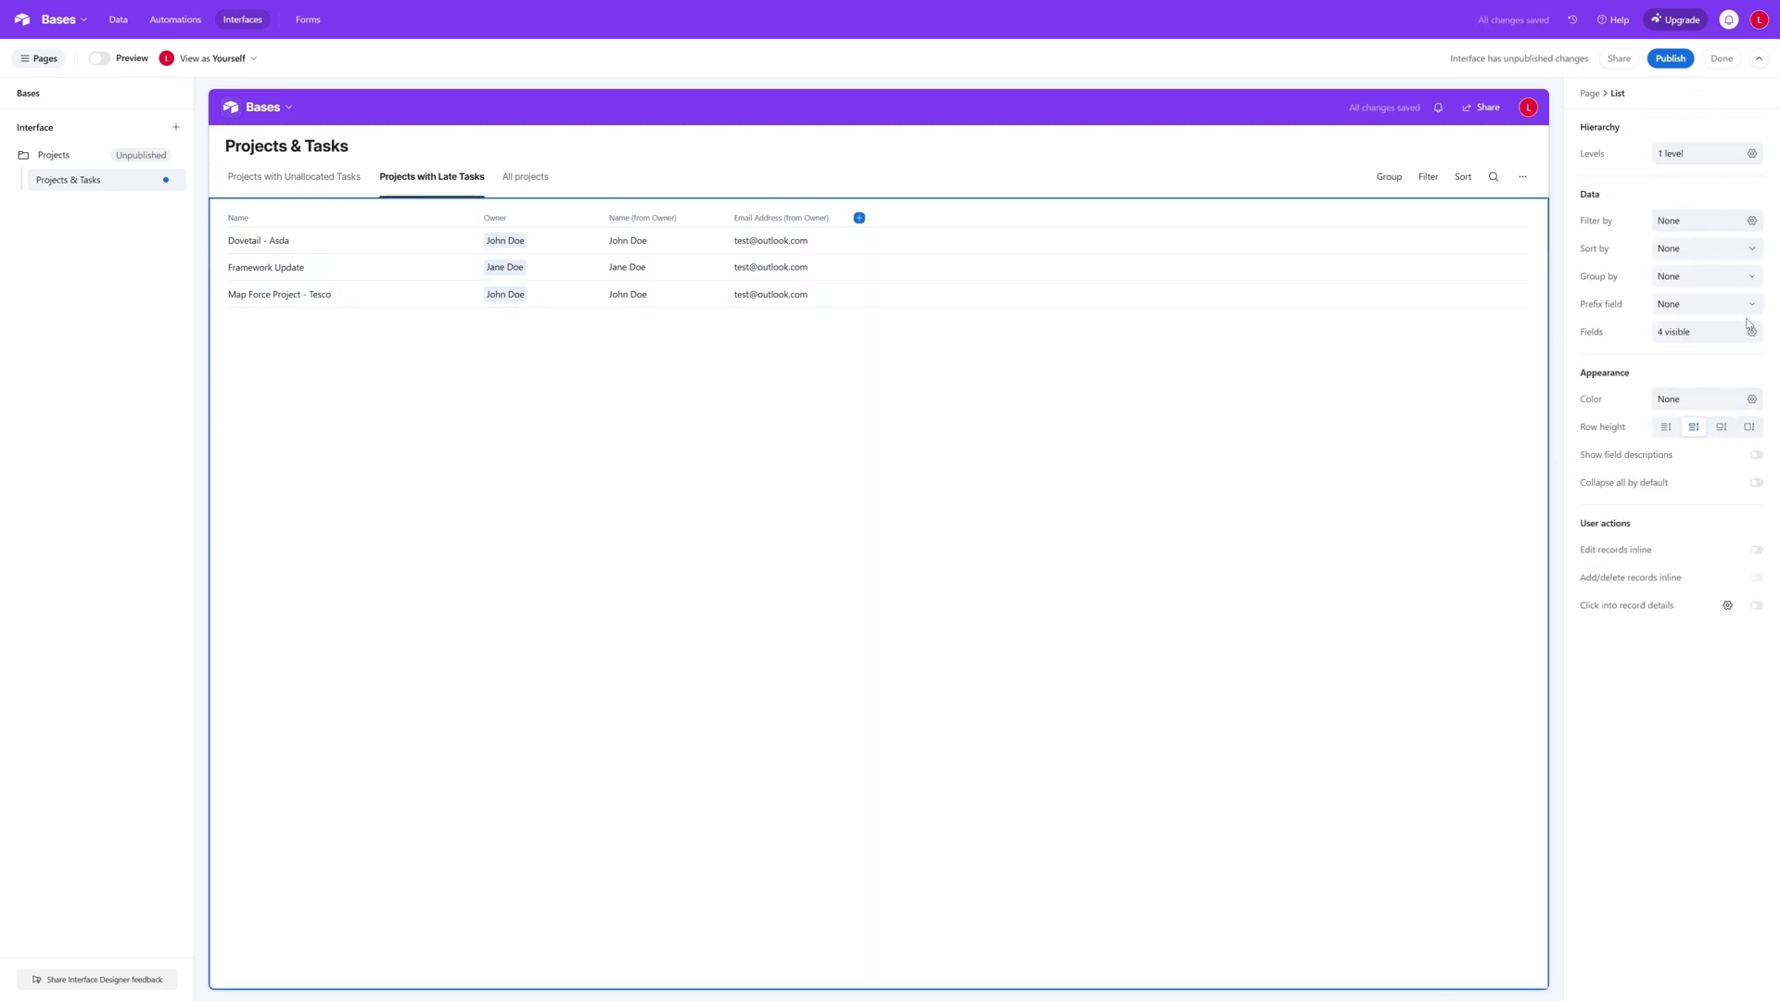
- Reorder the page's tabs so that All projects comes first, ahead of Projects with Unallocated Tasks
click(586, 167)
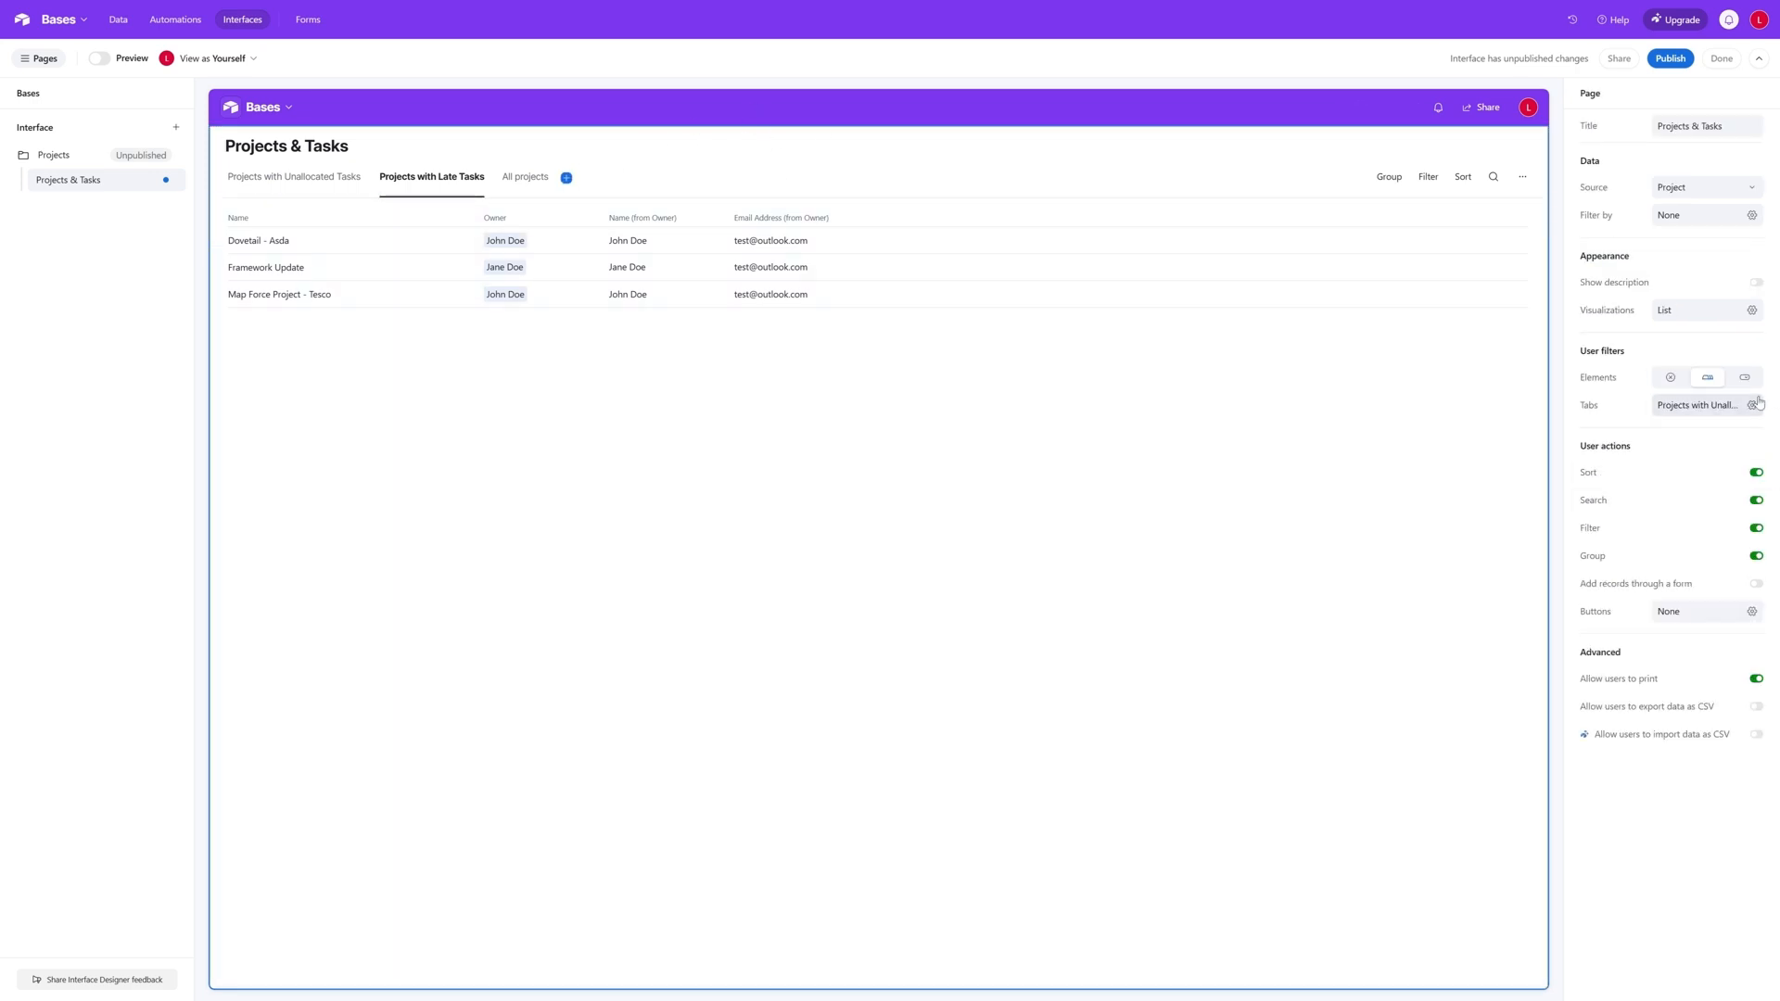
click(1752, 408)
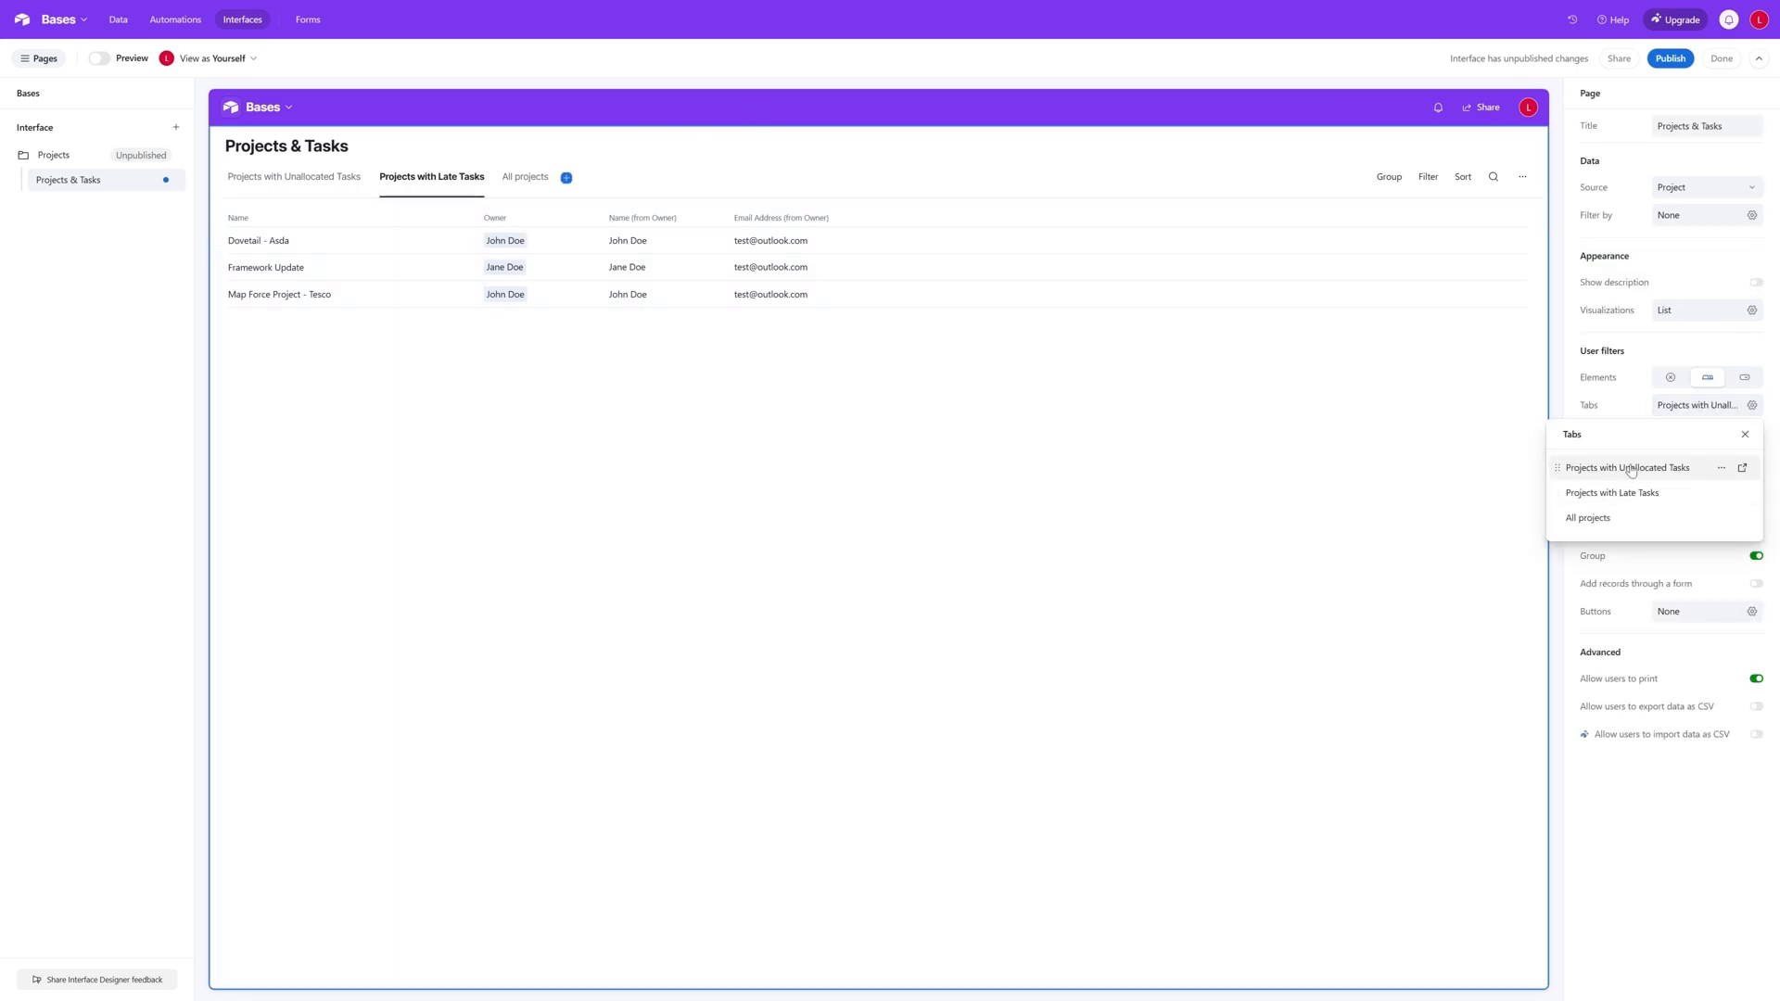
drag(1604, 519, 1589, 467)
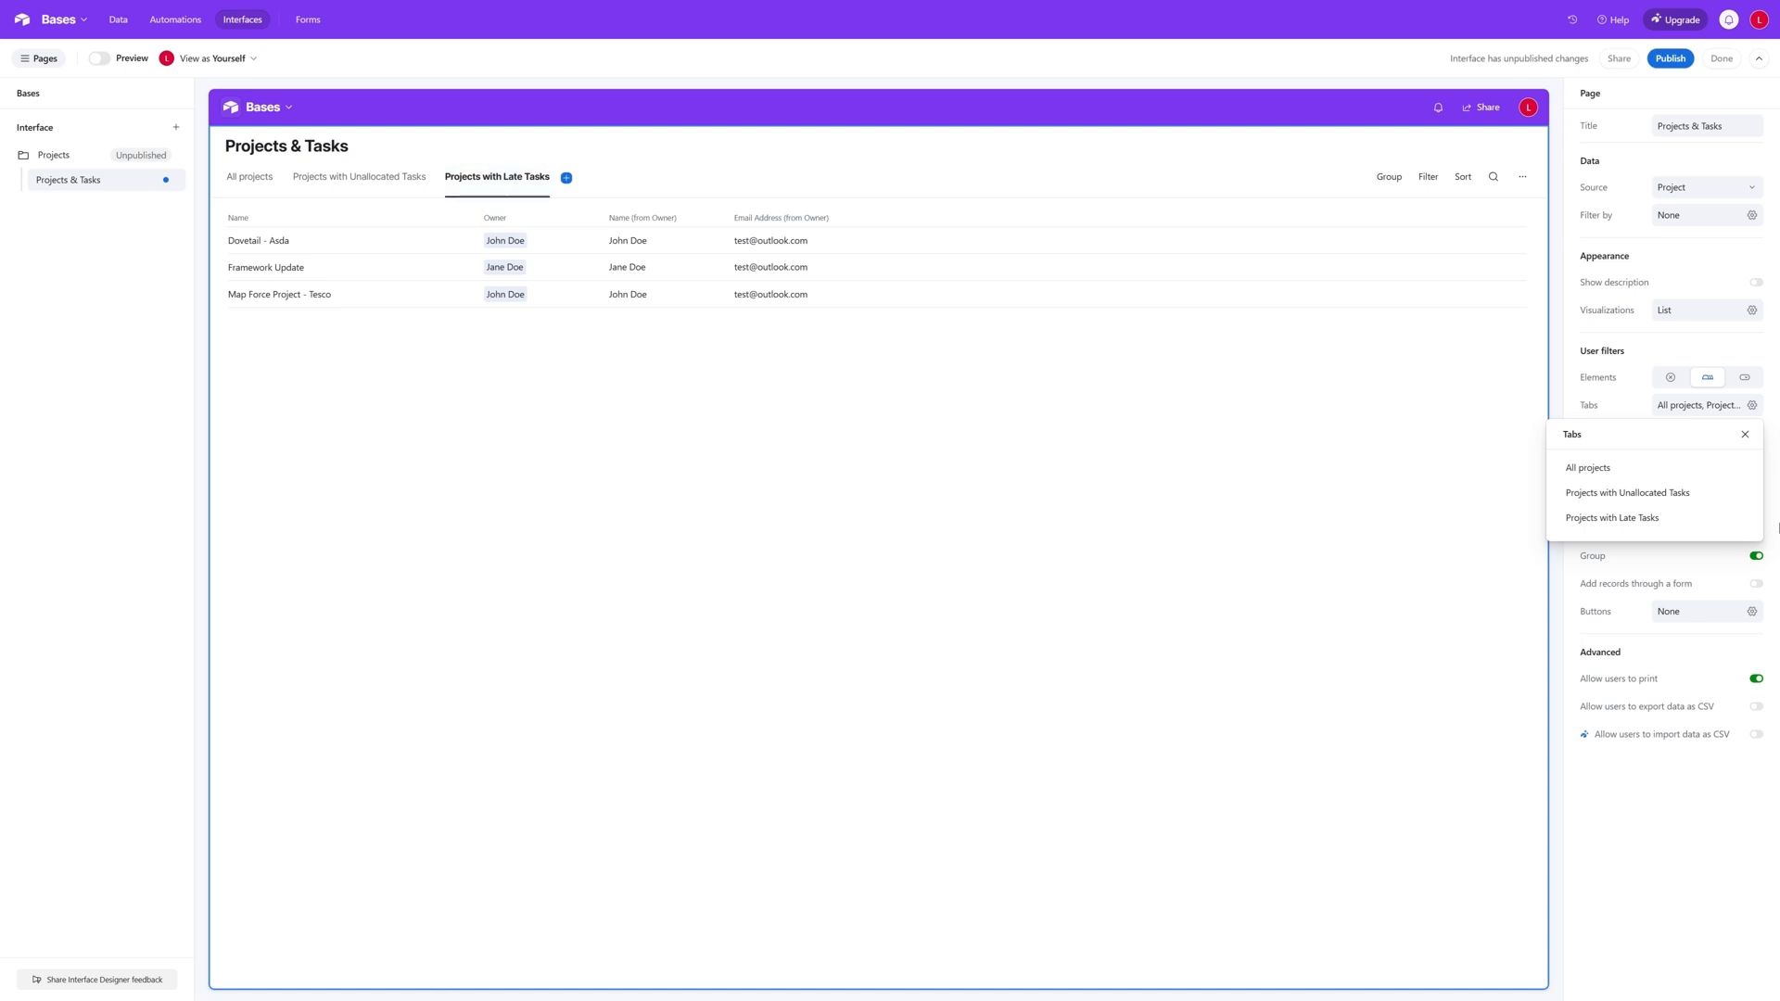
click(1088, 501)
click(1088, 501)
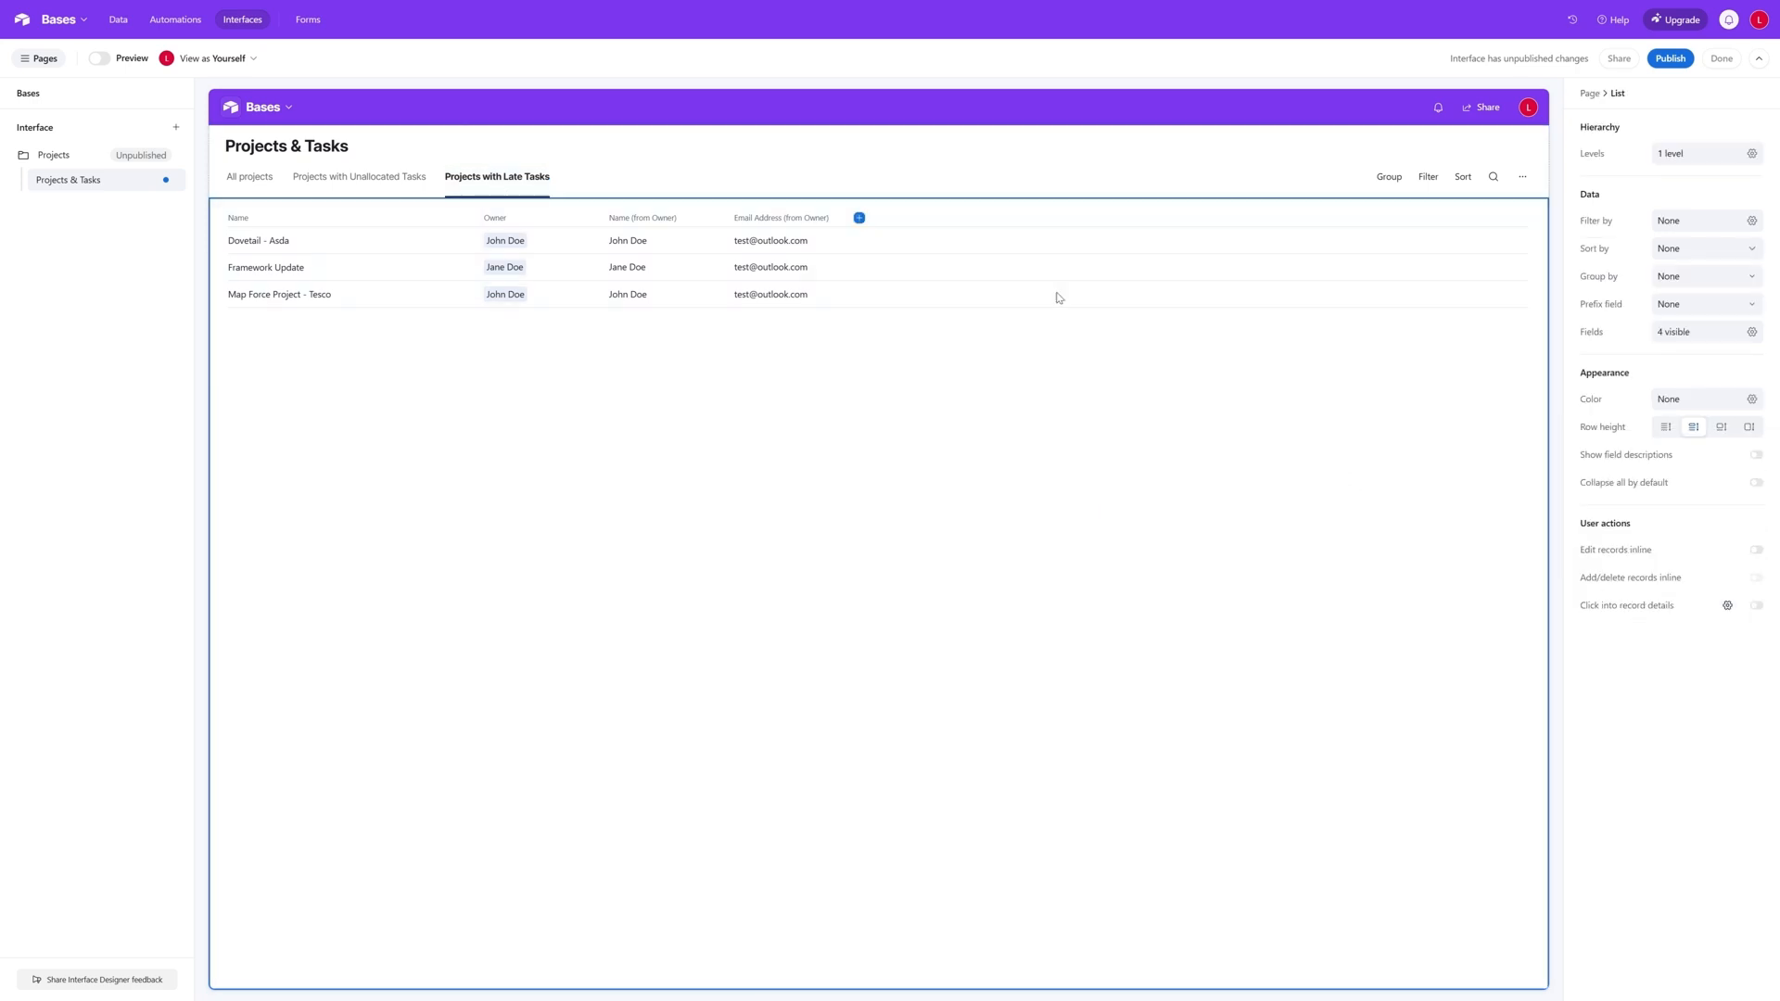
- Switch between the three tabs to compare their project lists and filter settings
click(368, 192)
click(250, 181)
click(352, 184)
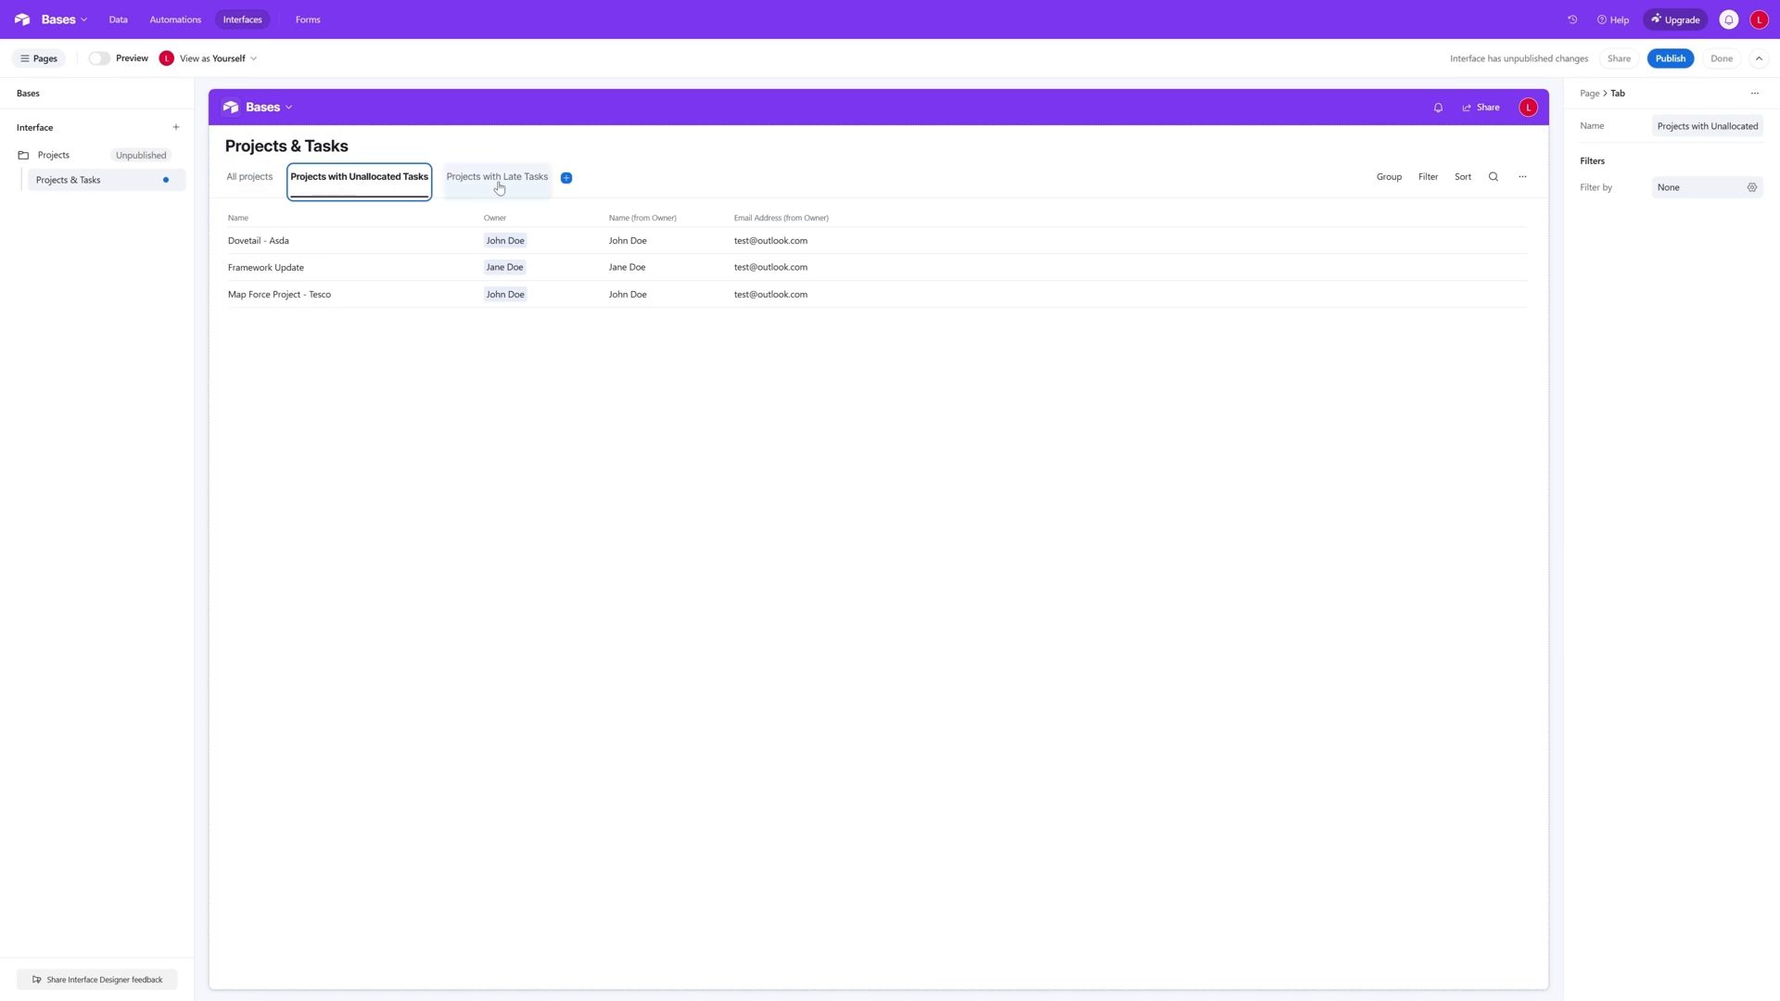
click(497, 181)
click(264, 186)
click(375, 184)
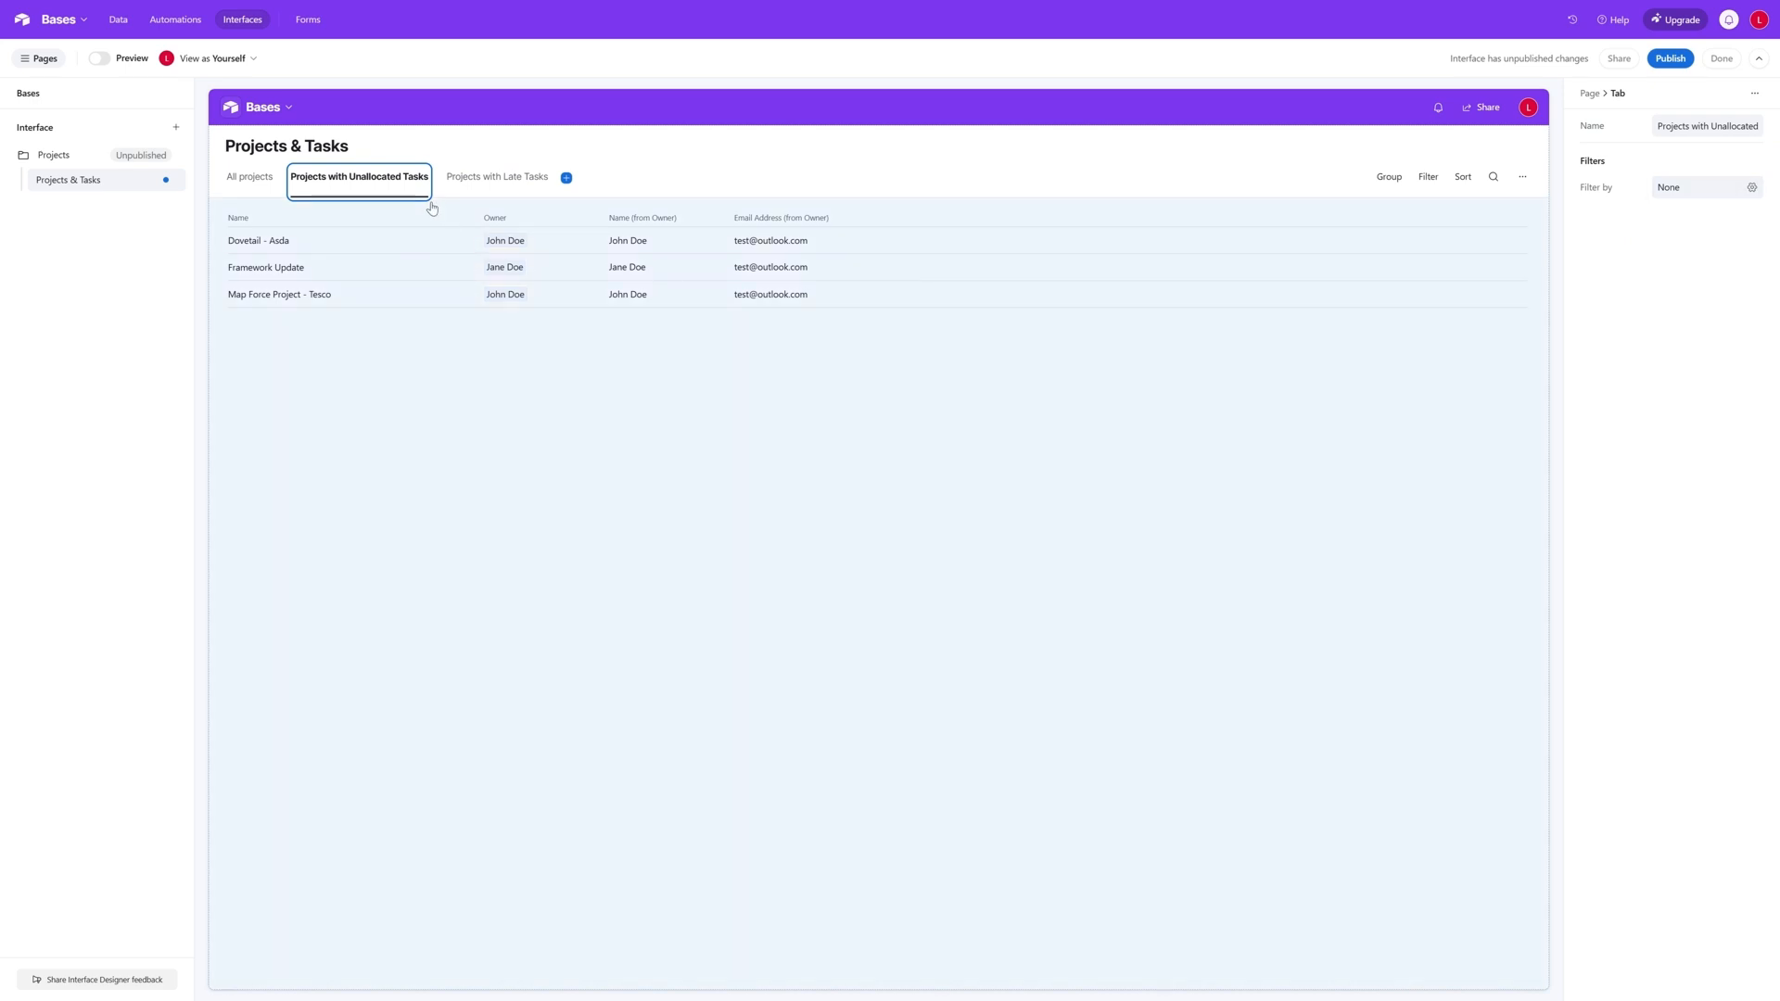
click(497, 177)
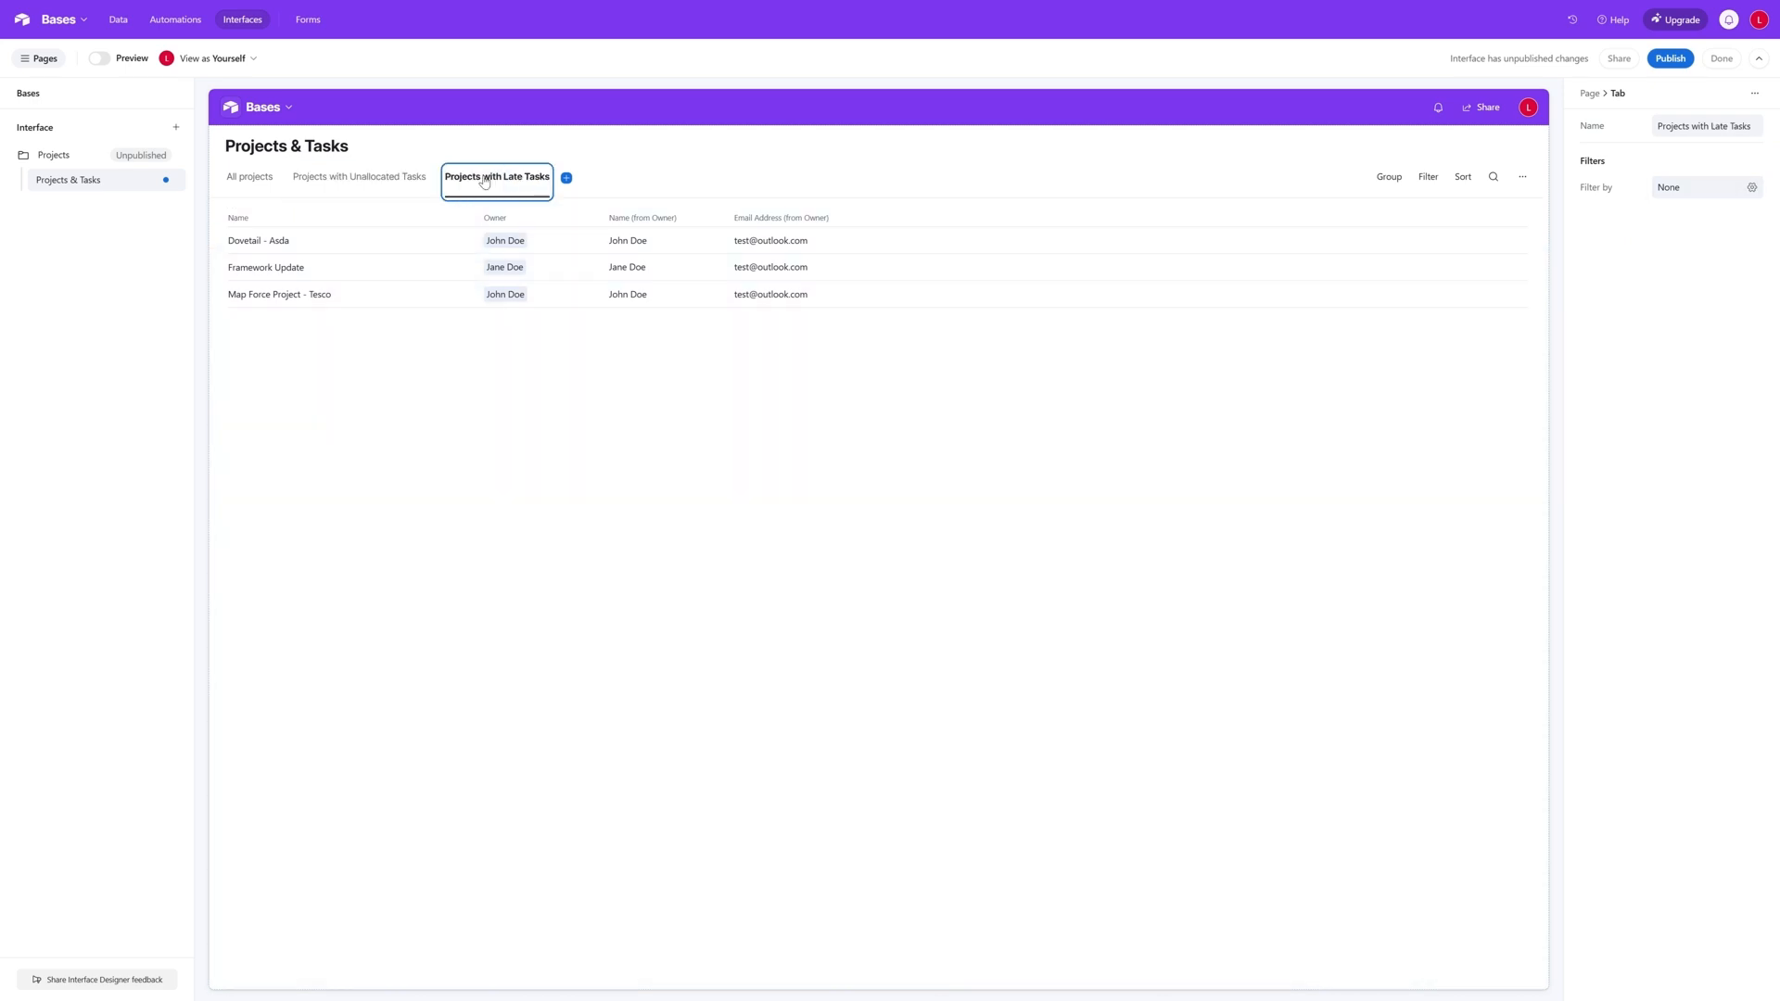
click(359, 177)
click(251, 180)
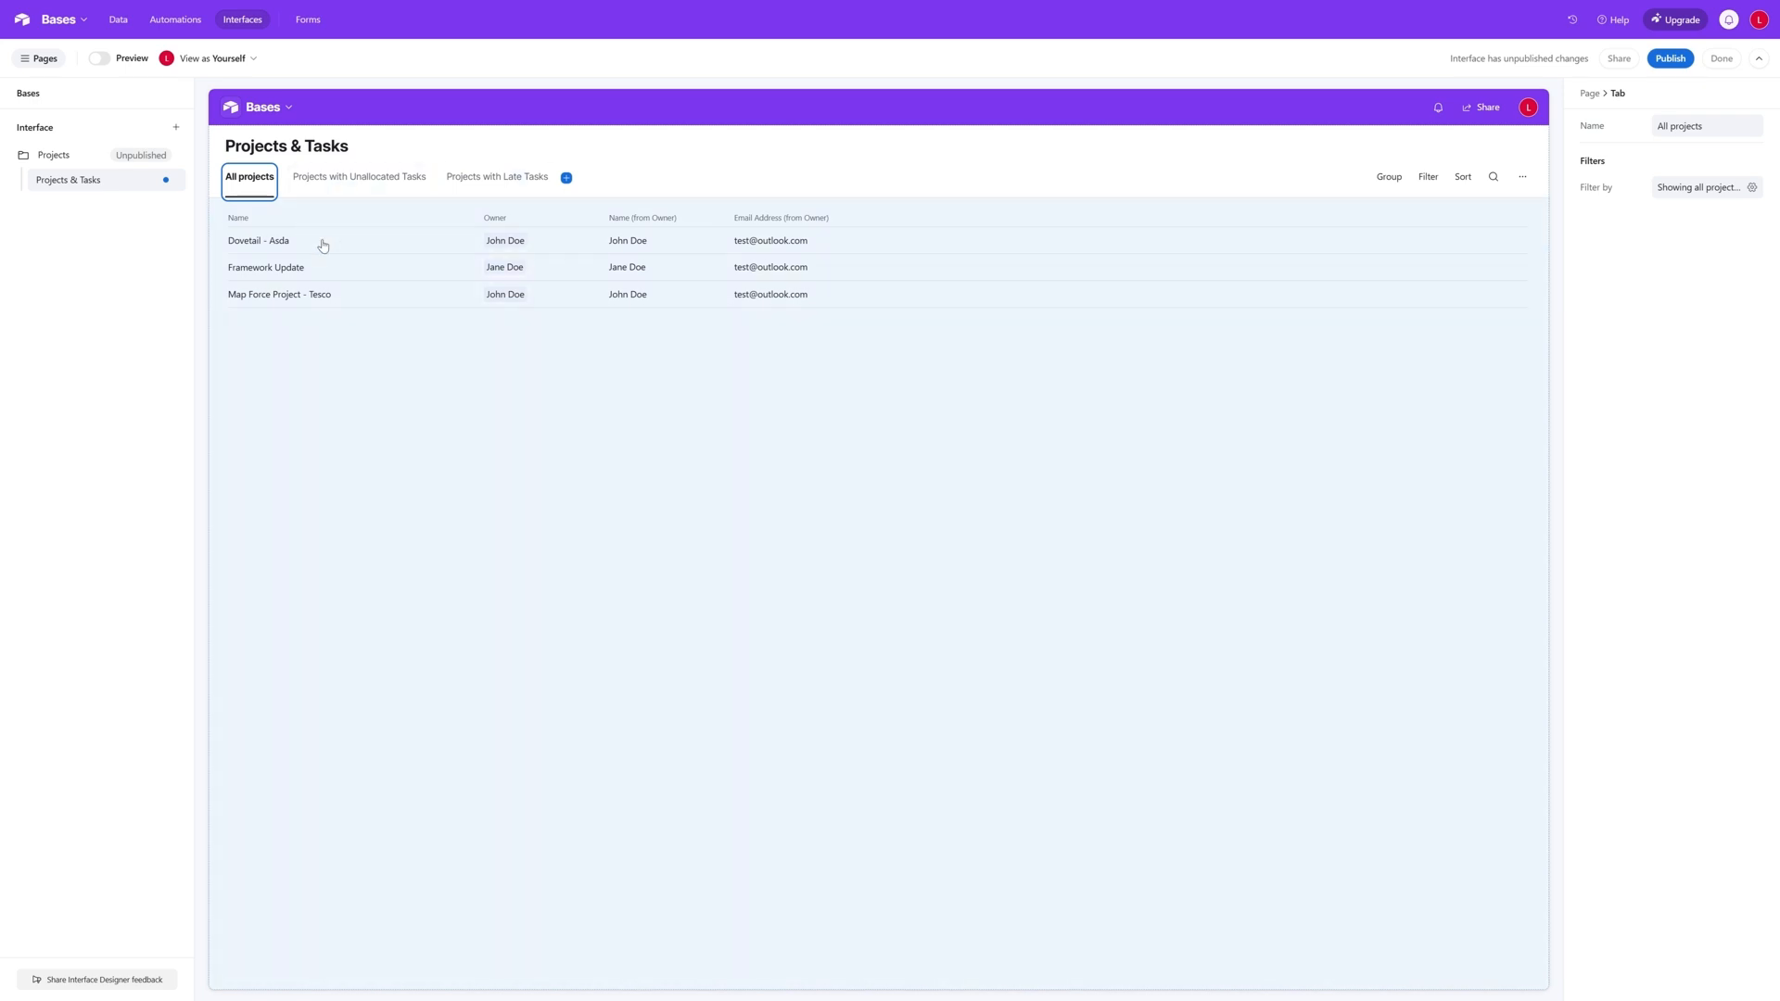
click(451, 353)
- Rename the All projects tab as All Projects, with a capital P
click(264, 190)
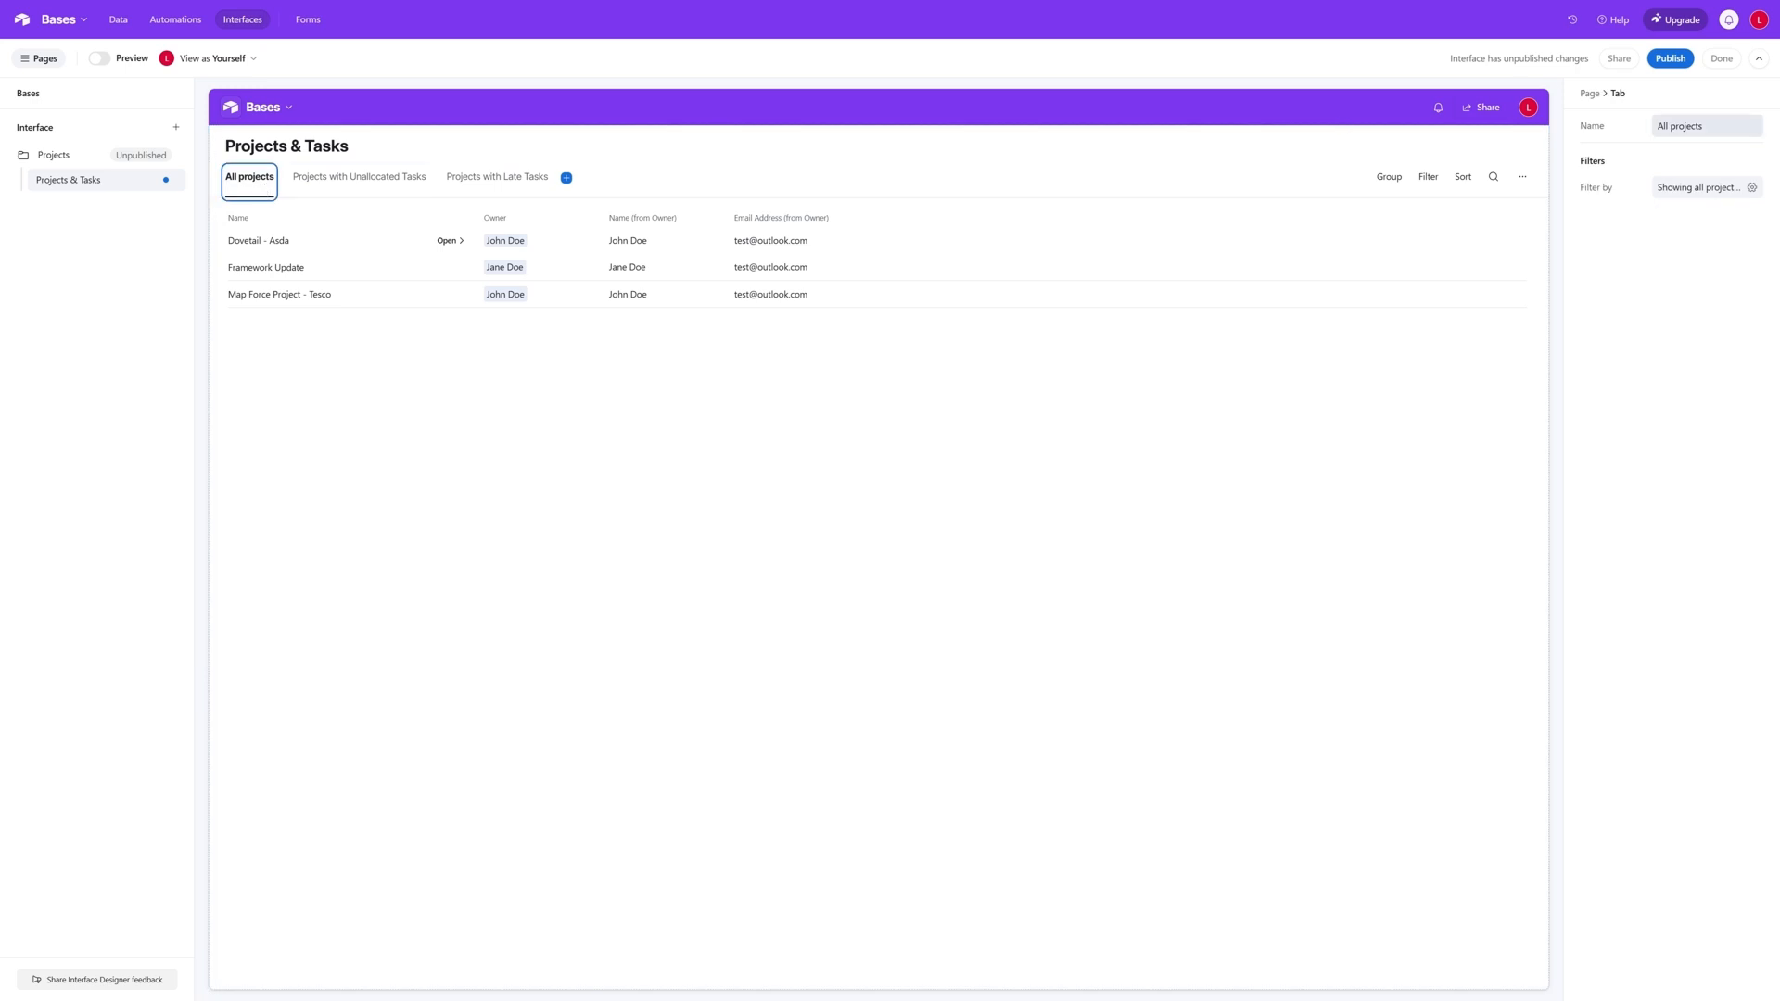
click(1674, 126)
click(1674, 127)
key(BackSpace)
text(P)
click(533, 398)
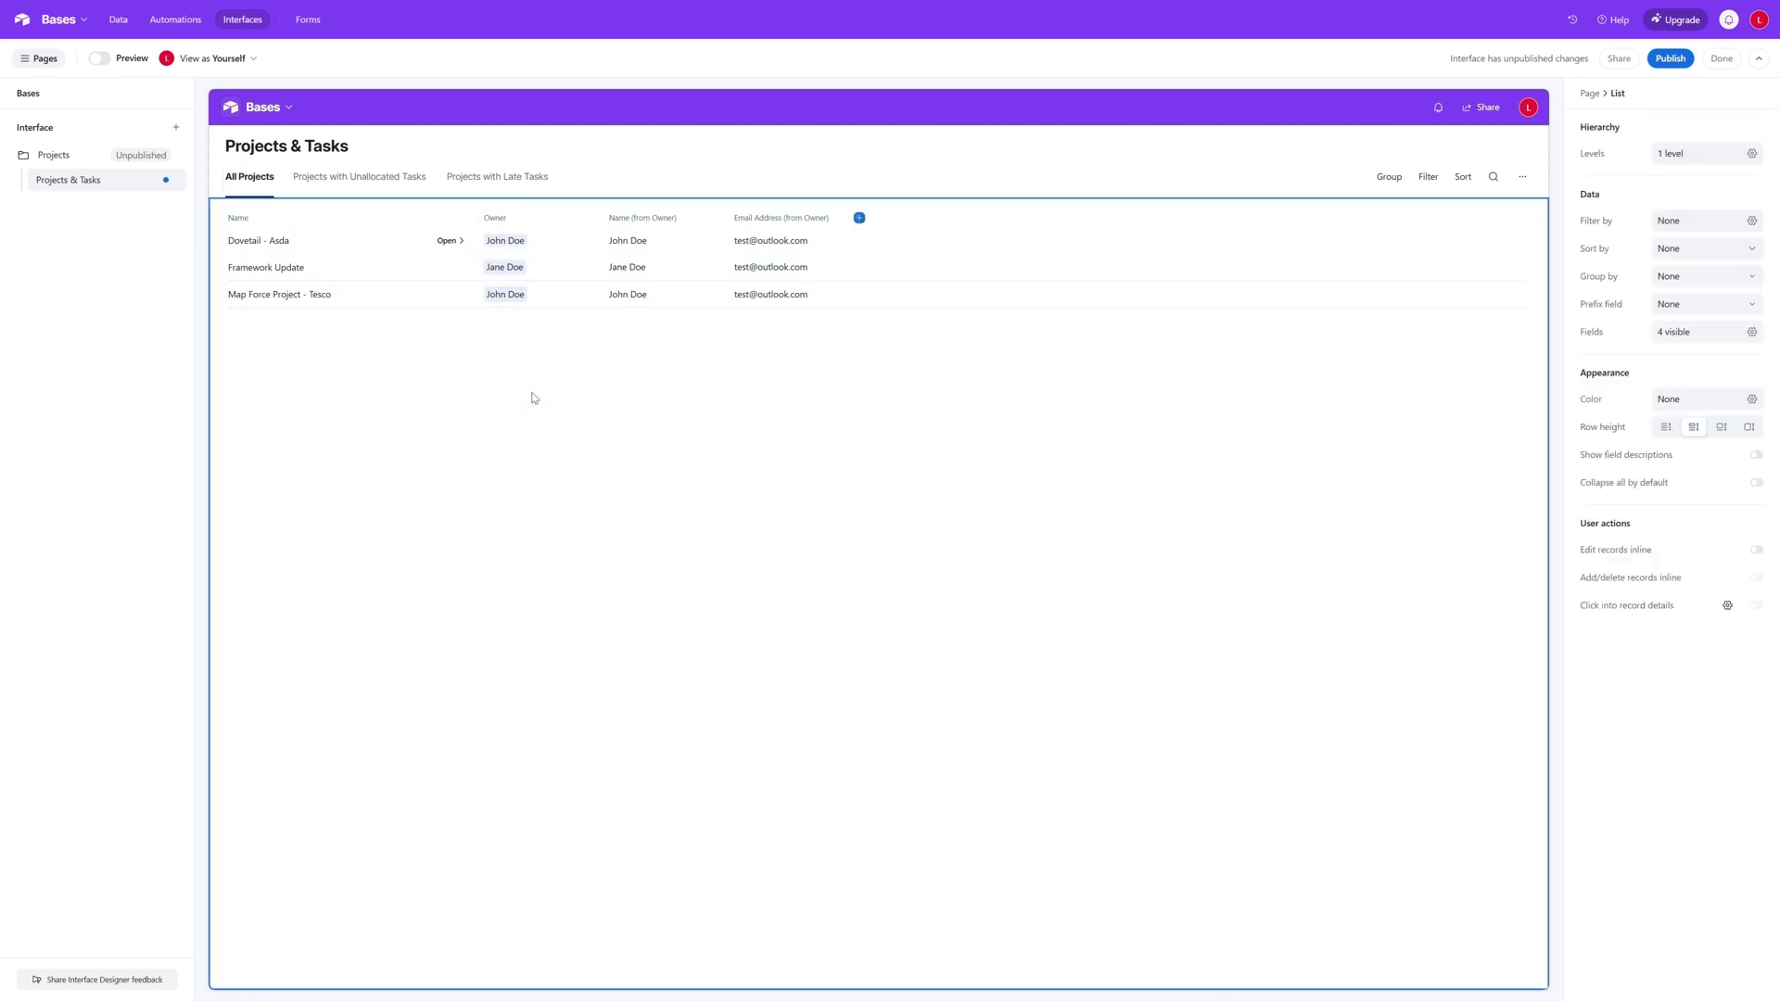
- Add a Task level below Project in the All Projects list's hierarchy, linked through the Task field
click(247, 177)
click(278, 249)
click(1752, 154)
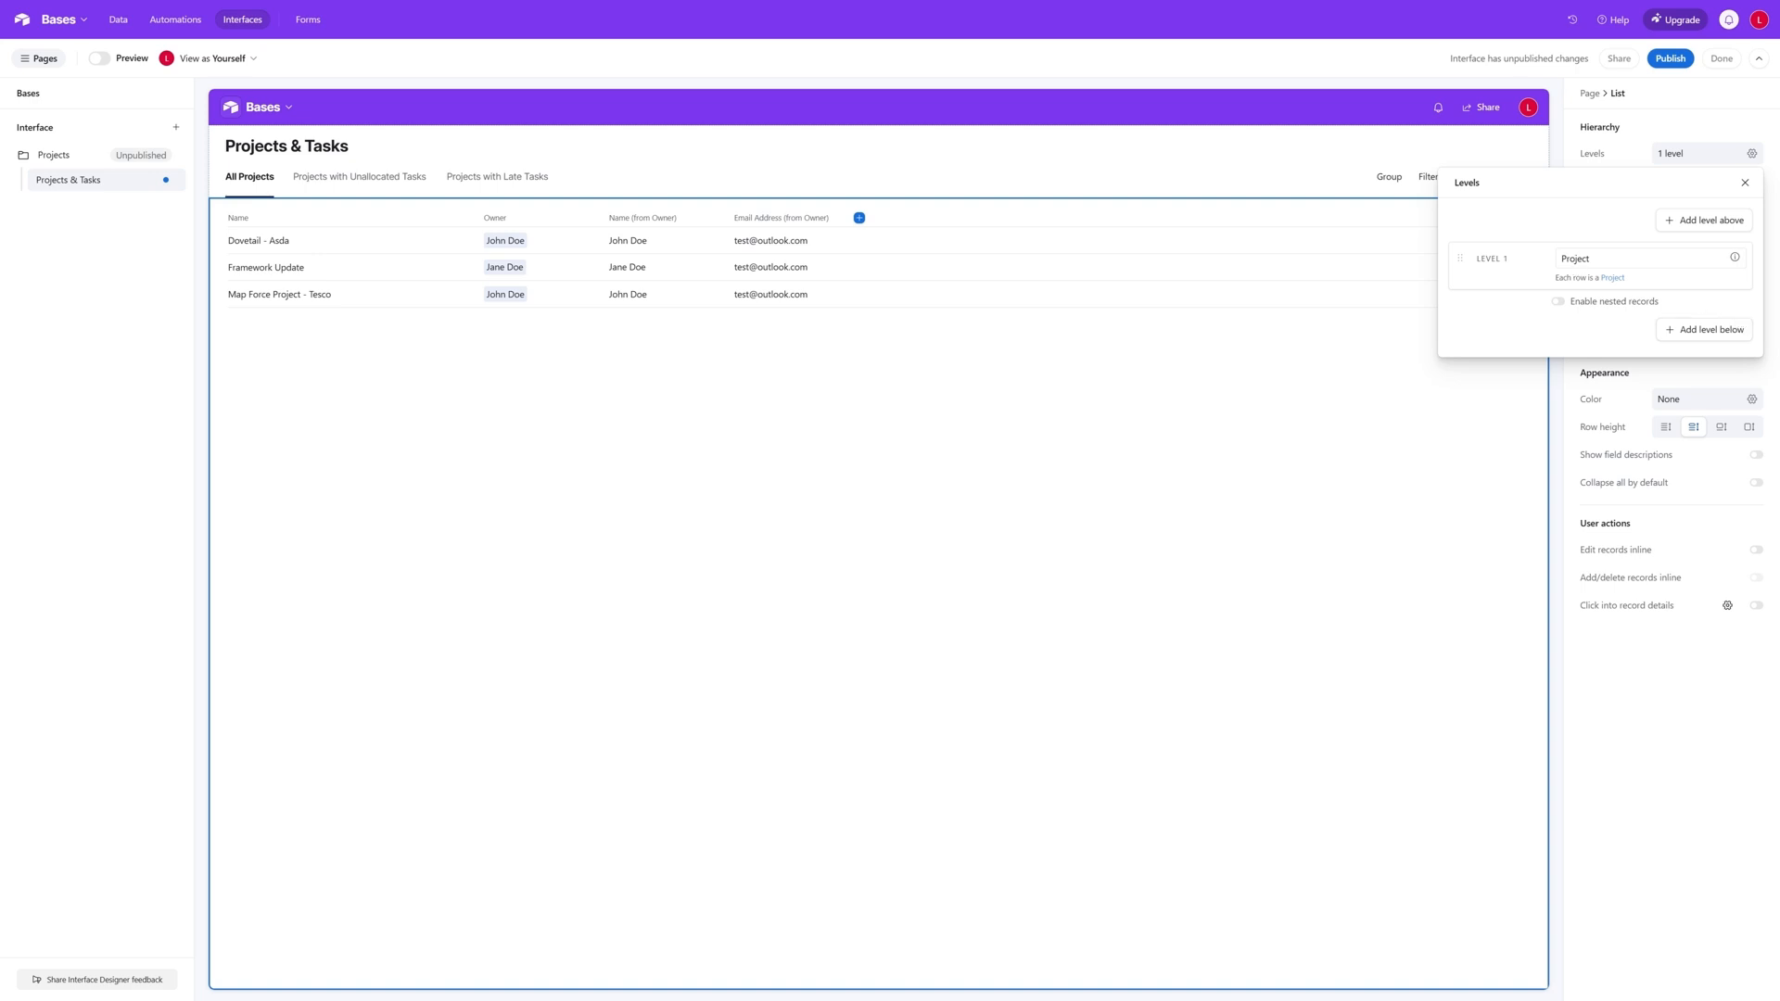
click(1732, 331)
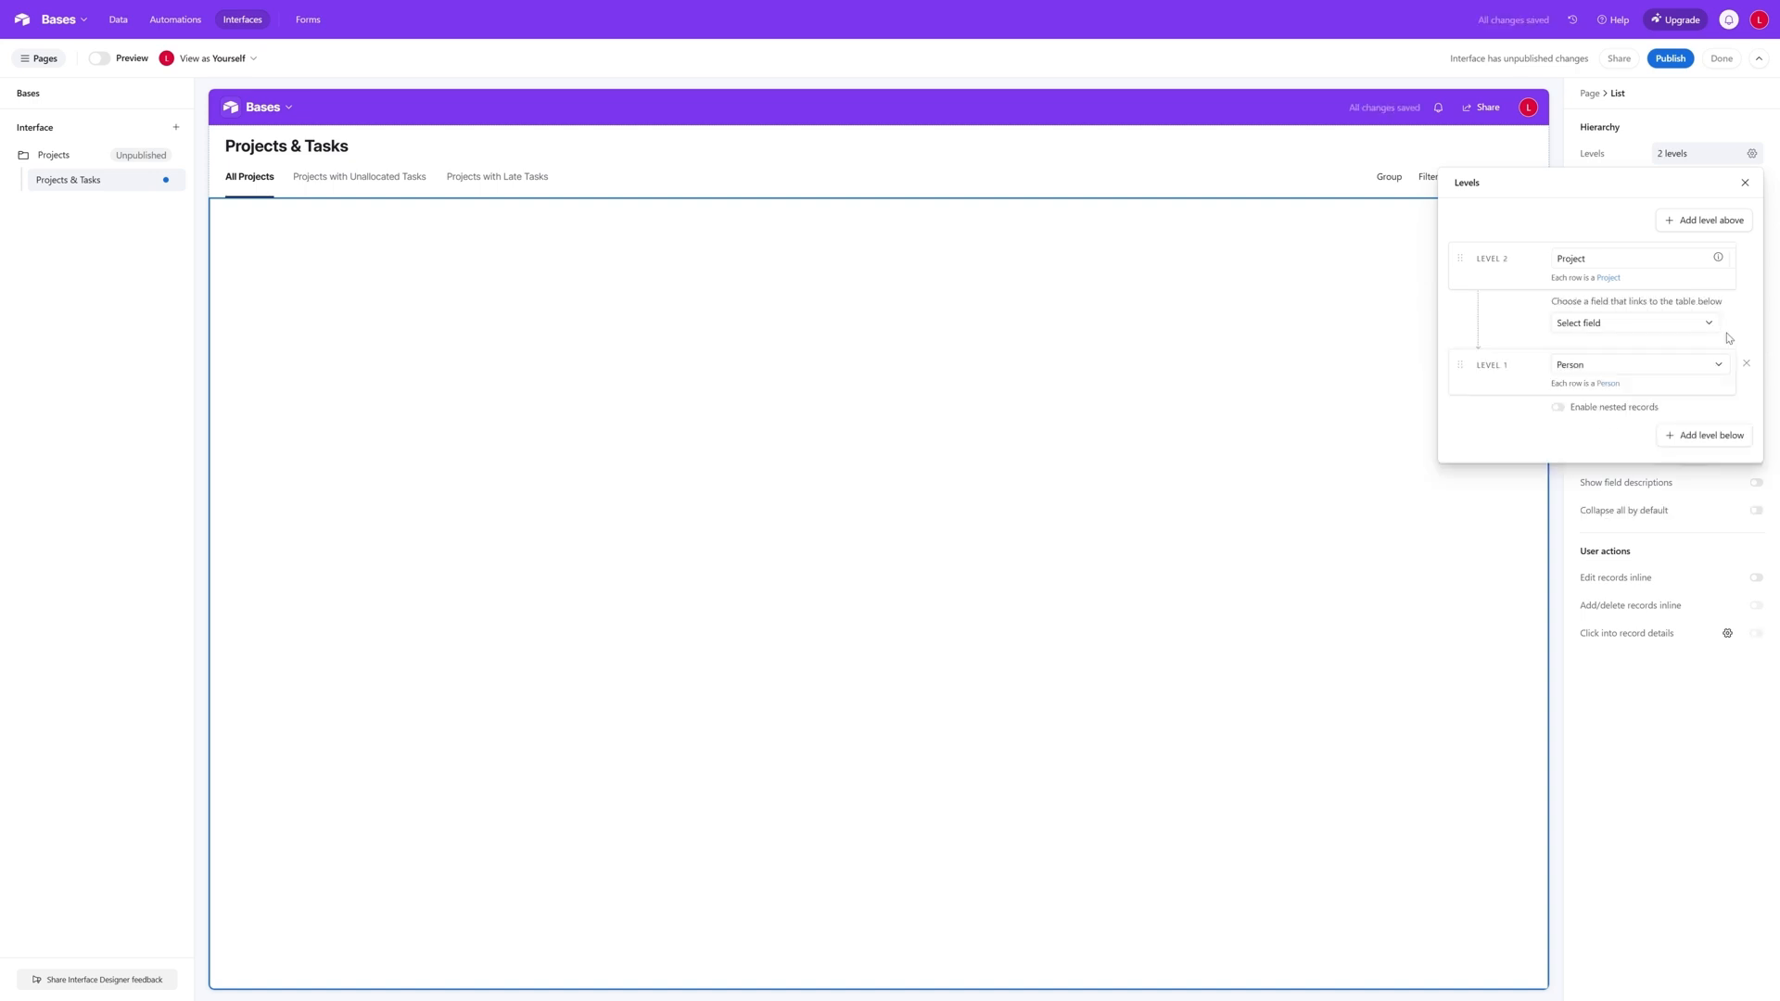
click(1729, 363)
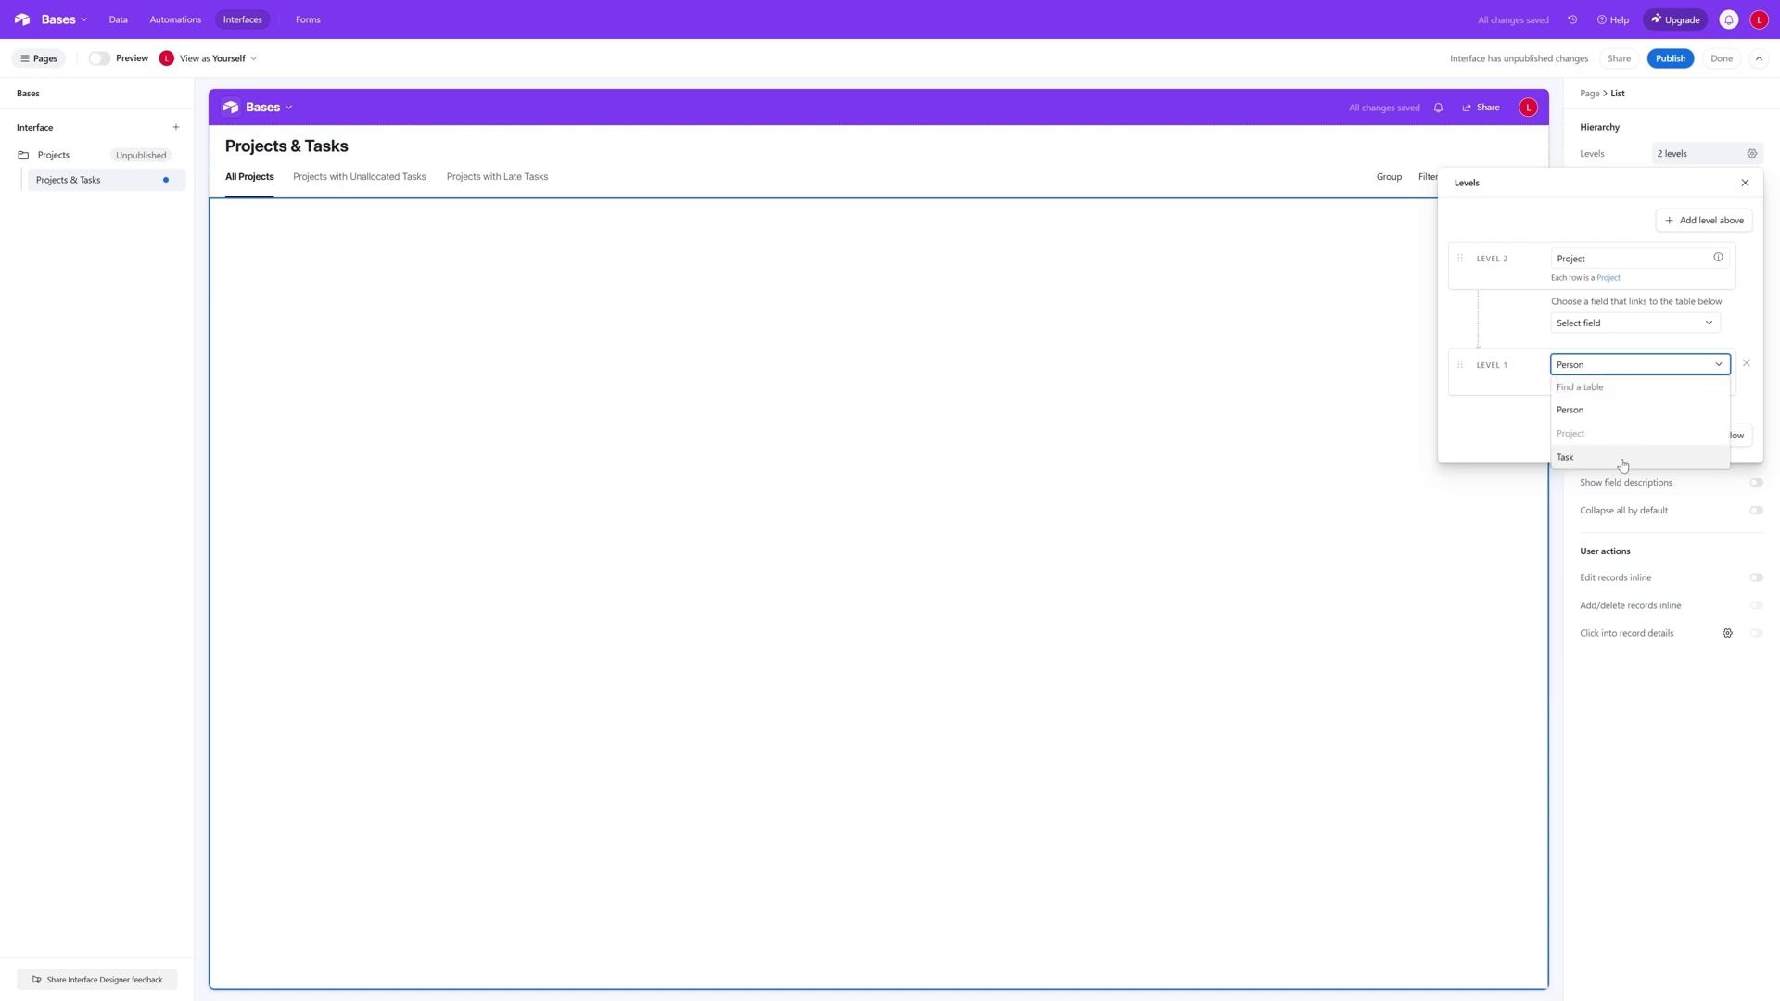
click(1622, 458)
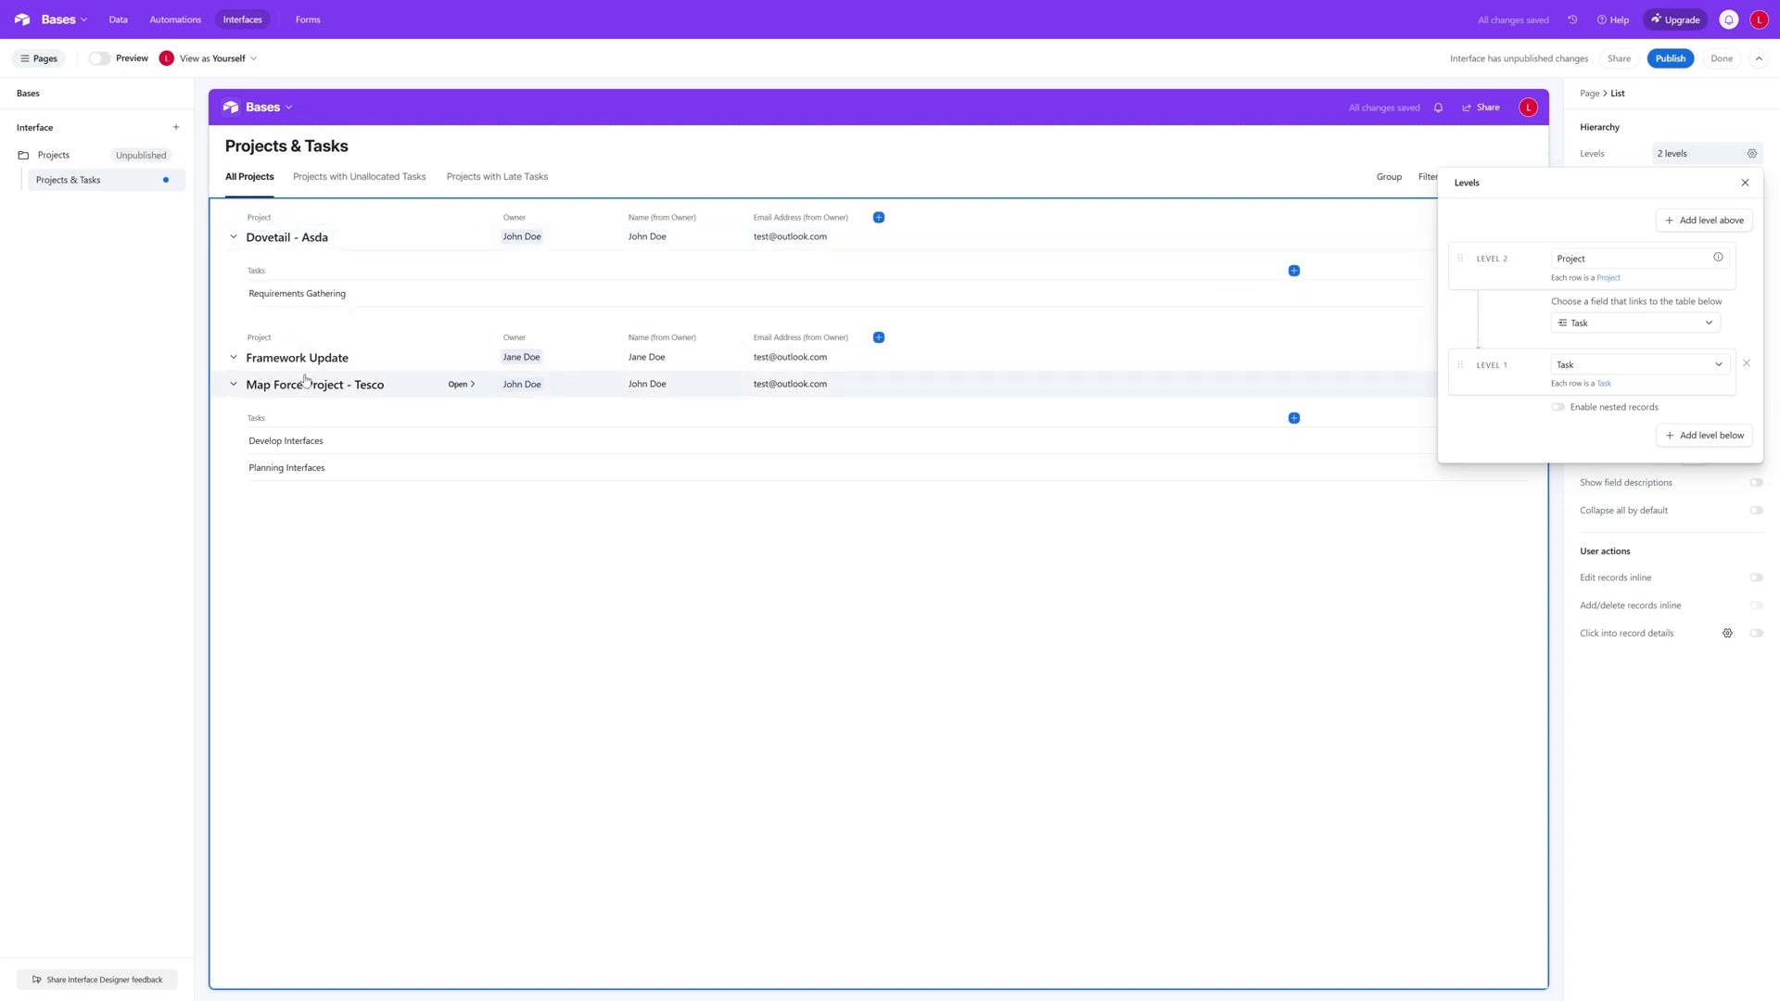
click(1744, 183)
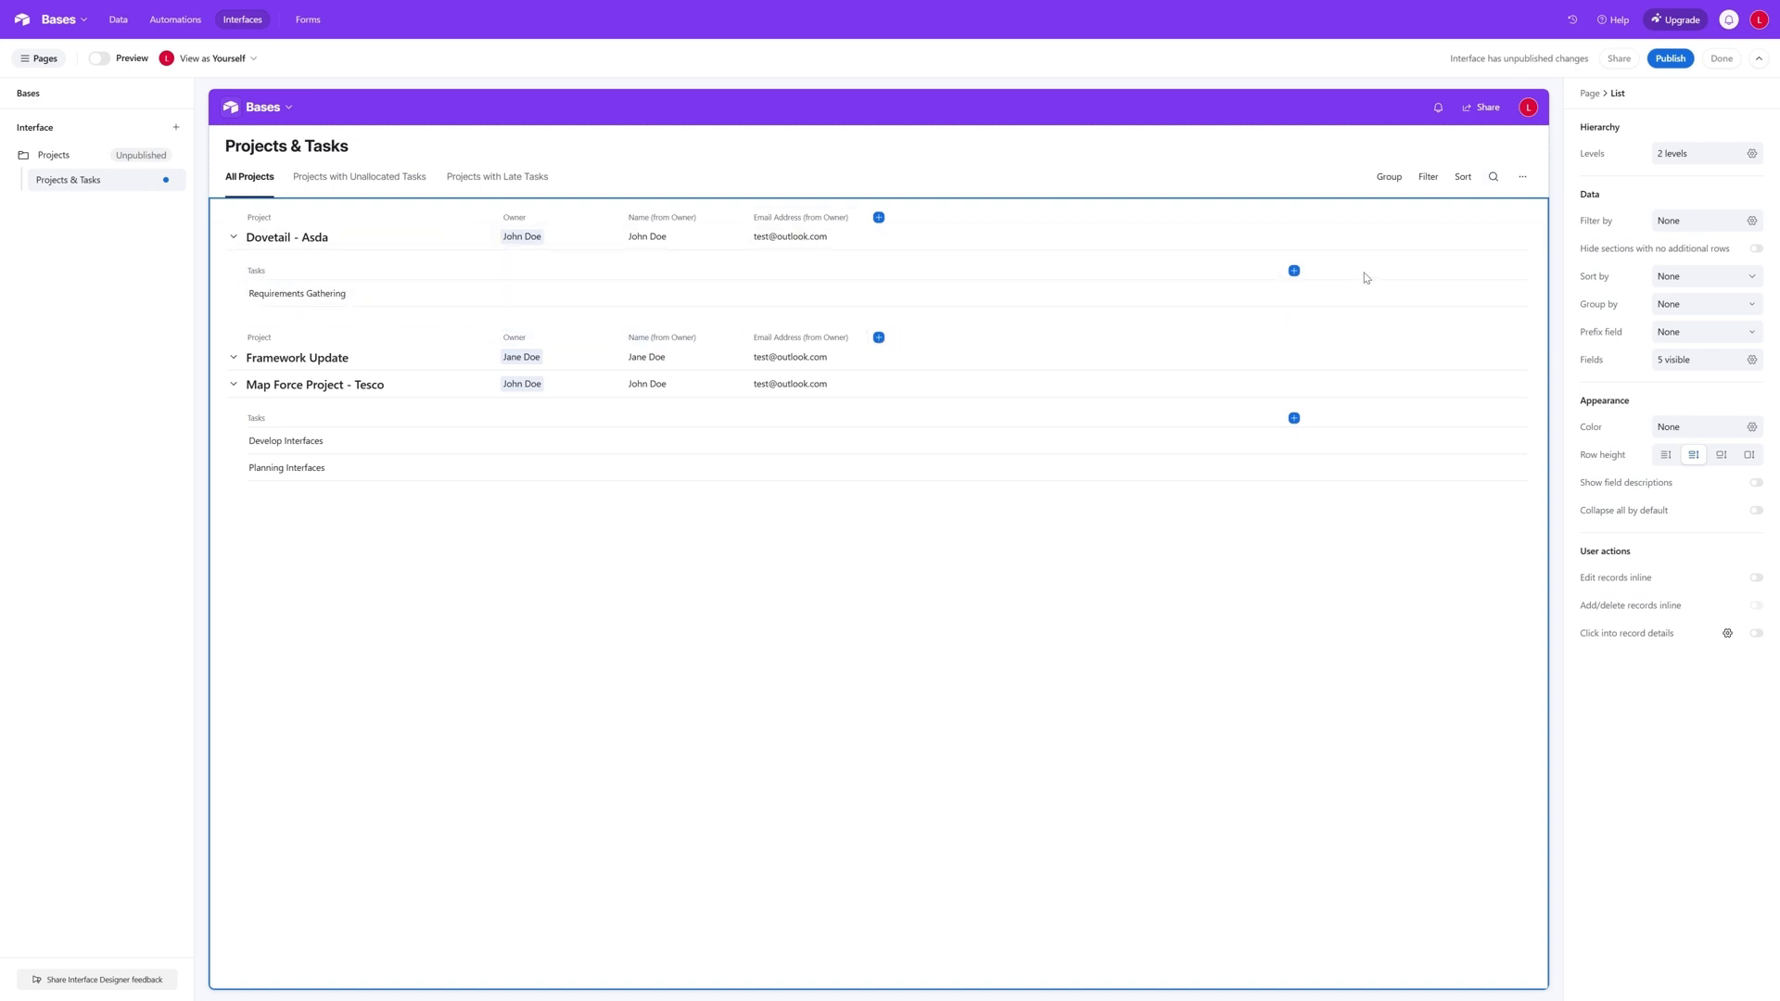
- Show the Status, Start Date and End Date fields on the list's task rows
click(1294, 271)
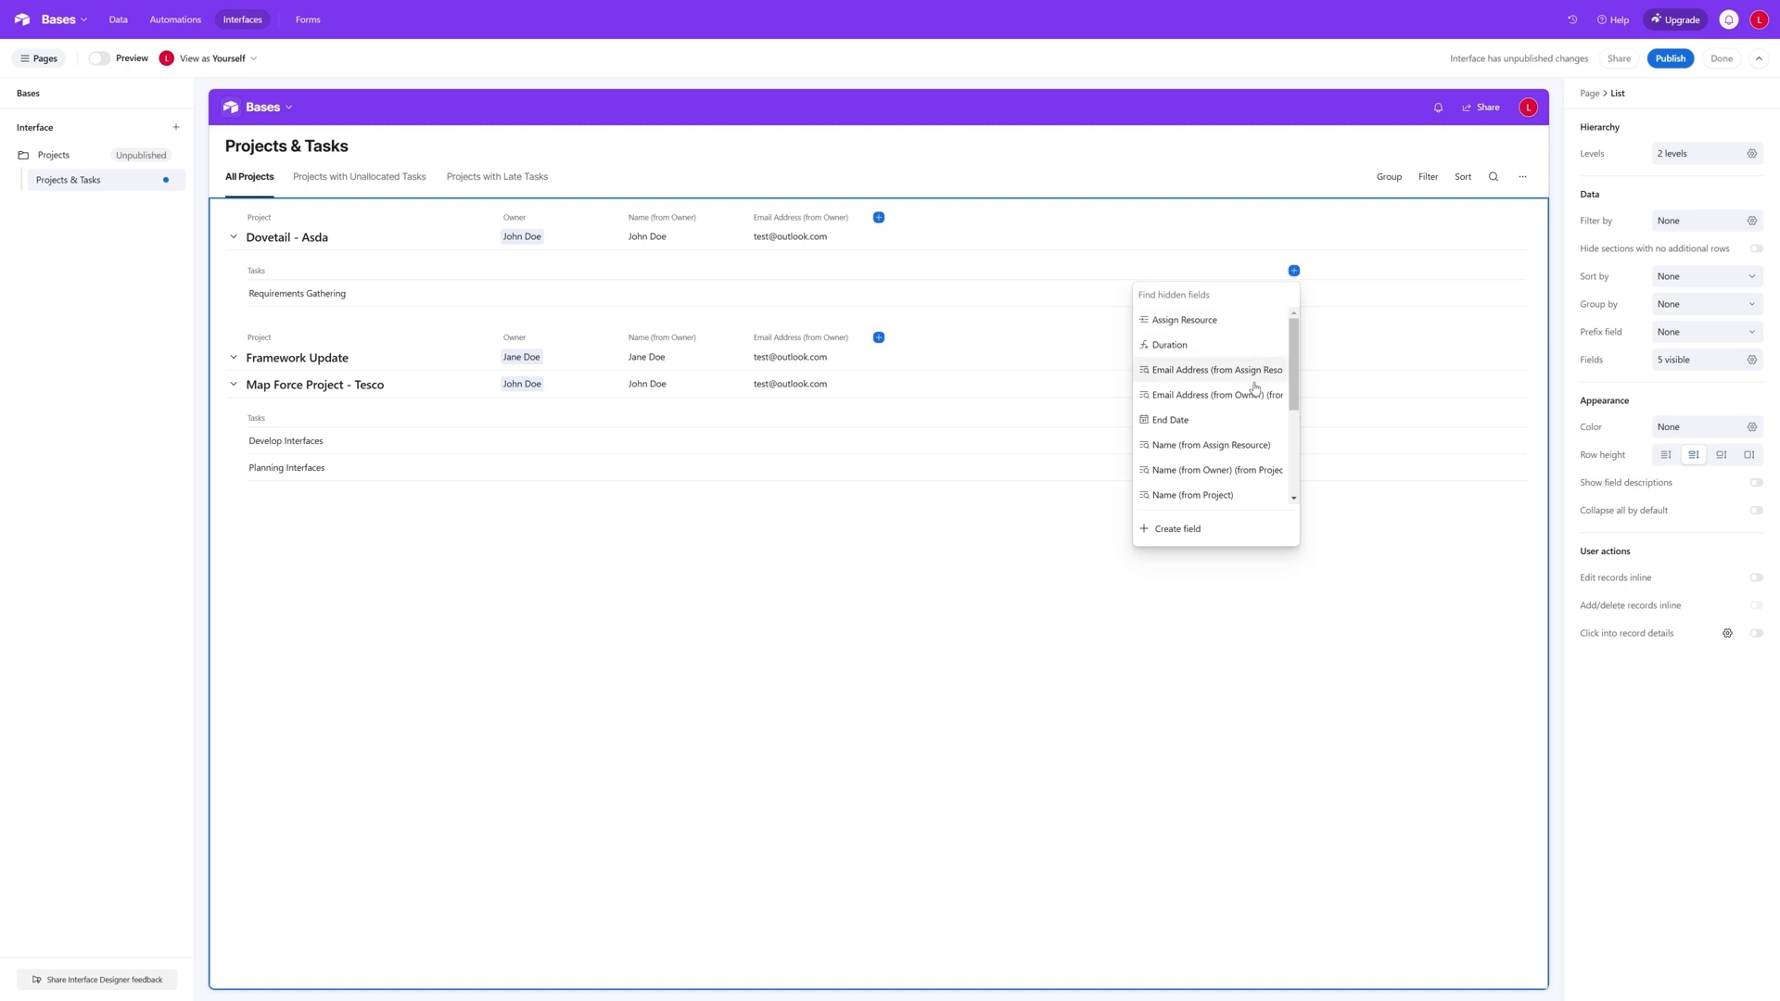
scroll(1257, 387, down, 3)
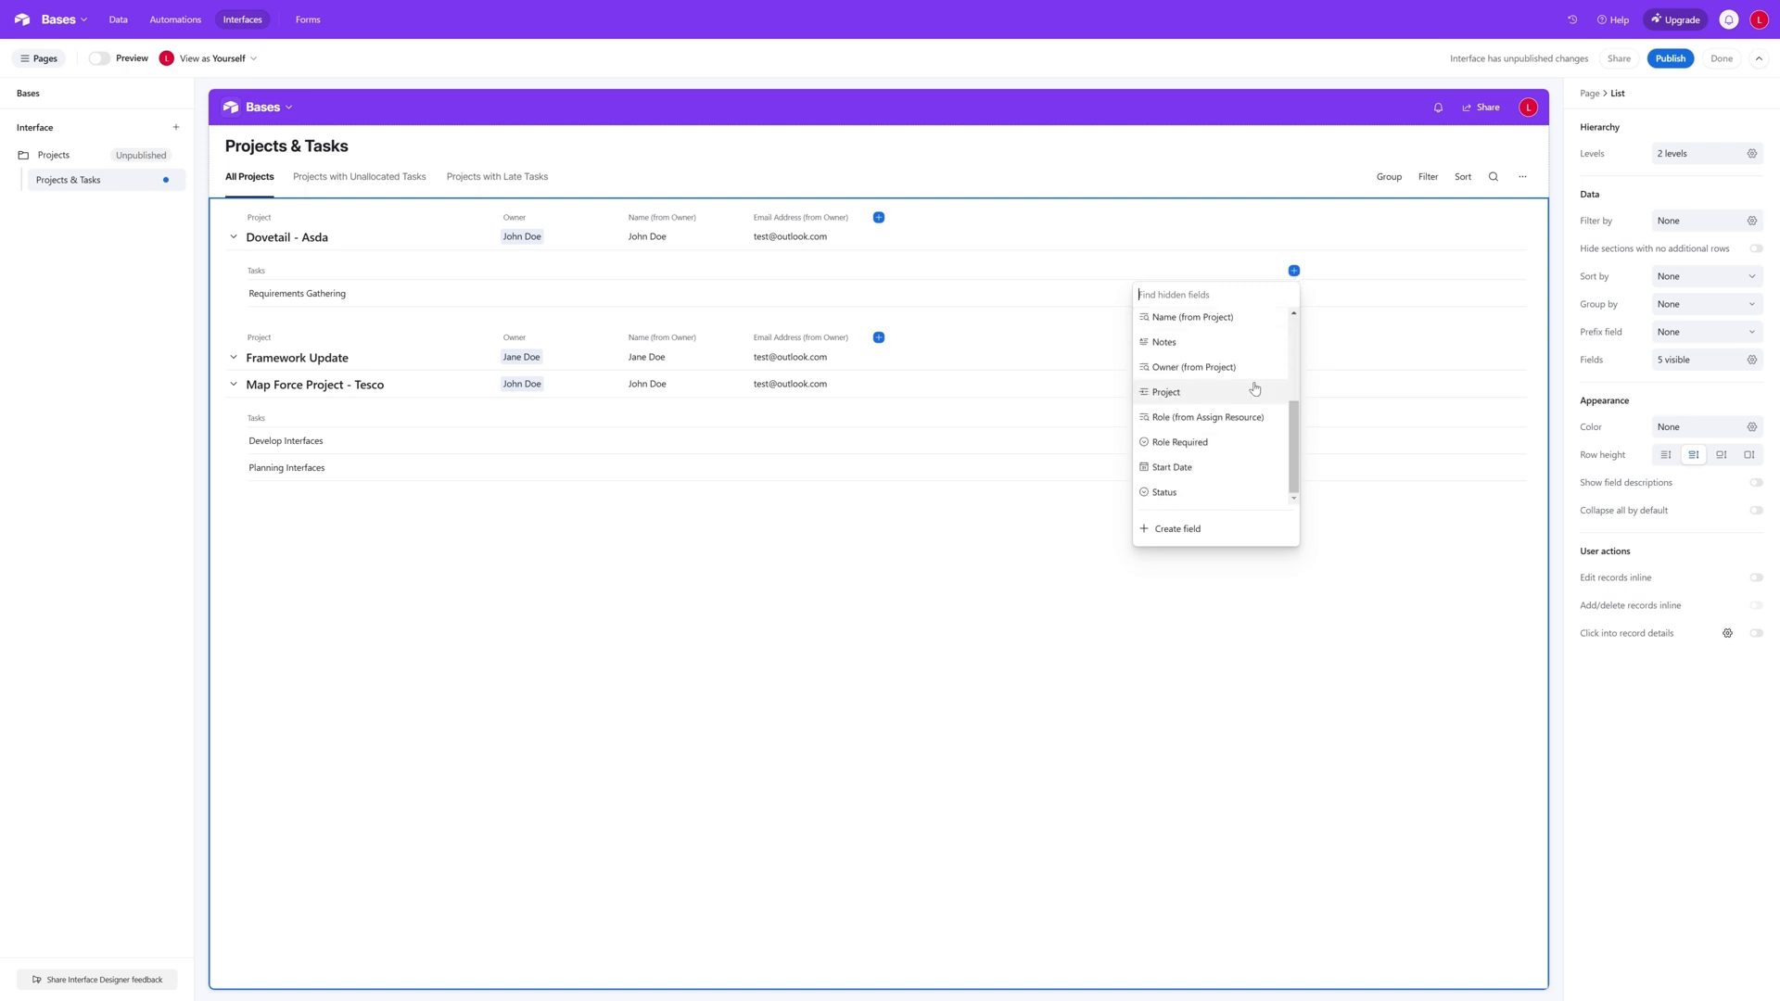
click(1187, 492)
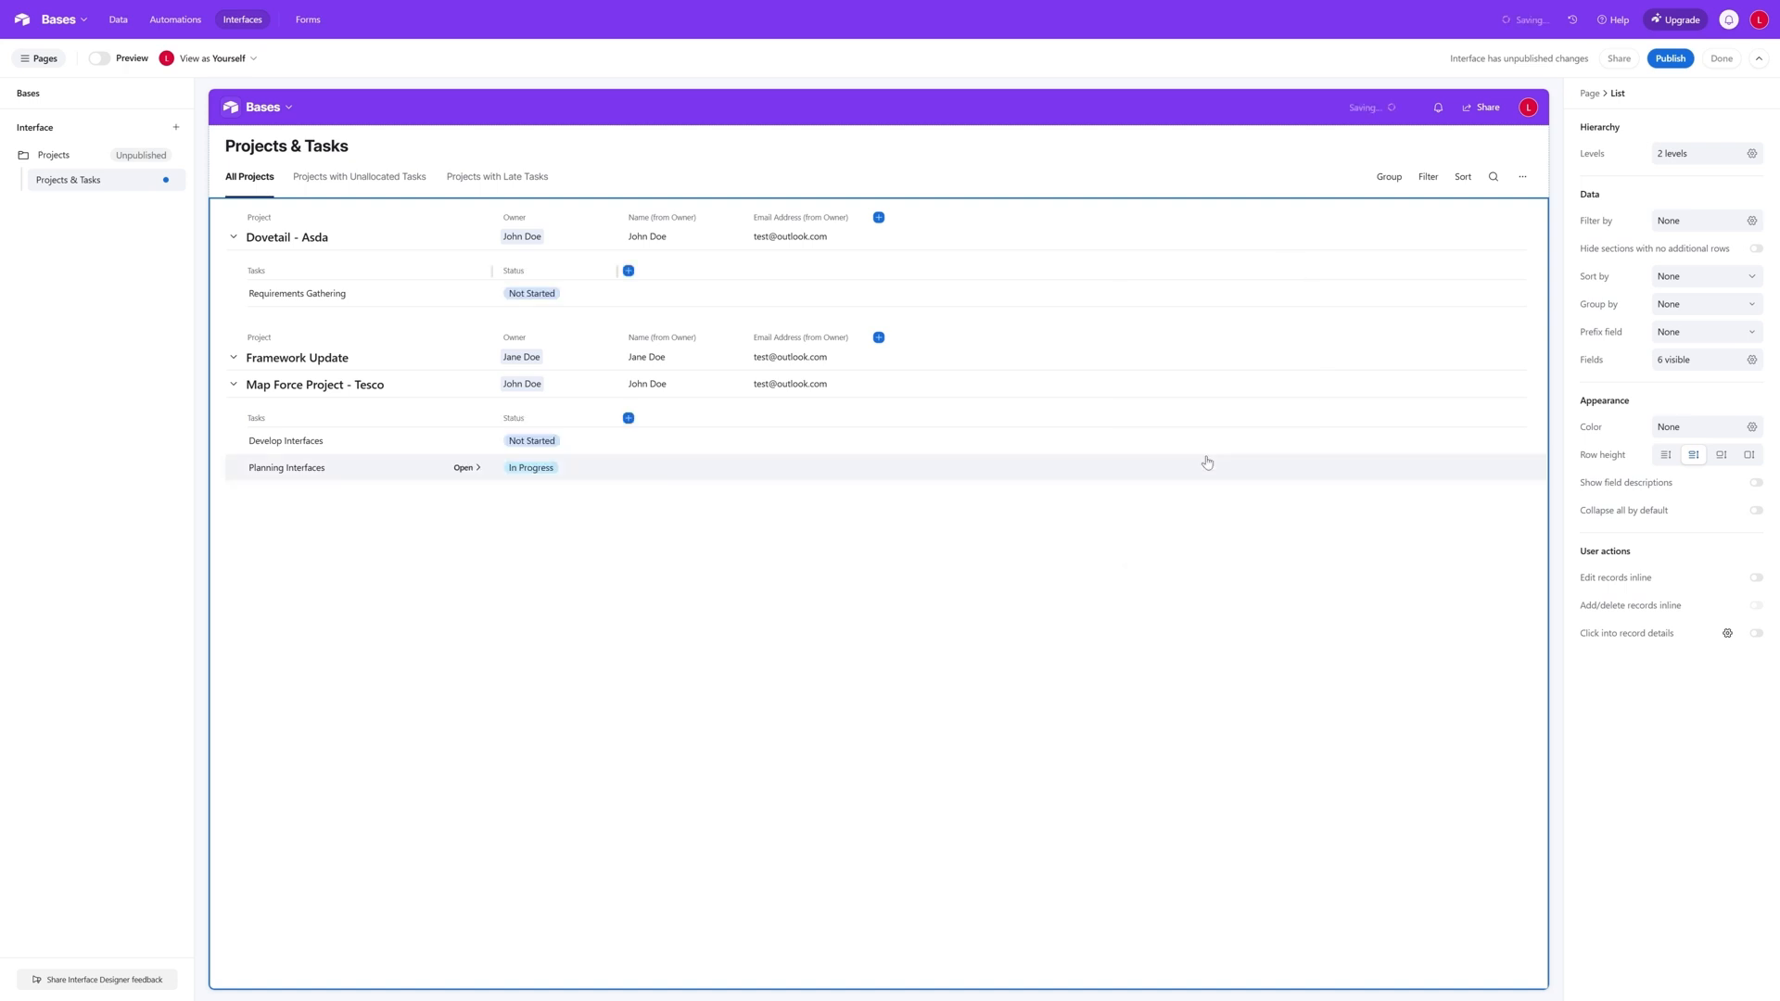
click(628, 271)
scroll(570, 397, down, 5)
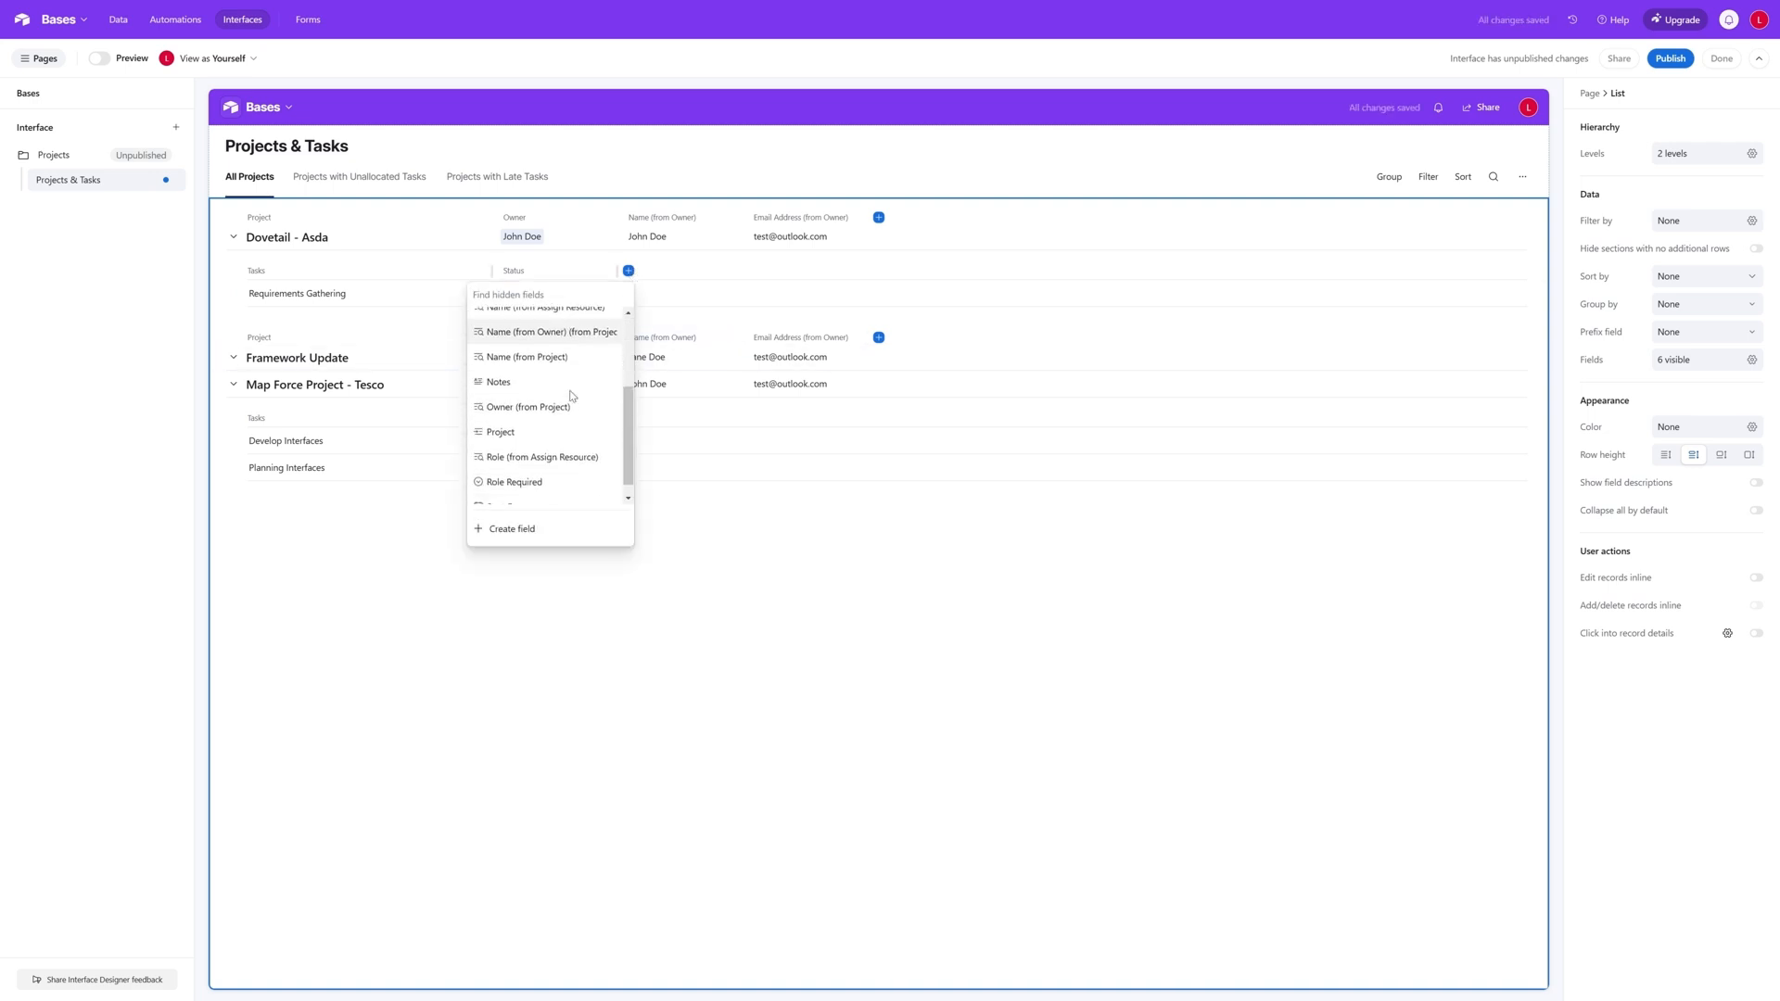
scroll(570, 397, down, 2)
click(536, 486)
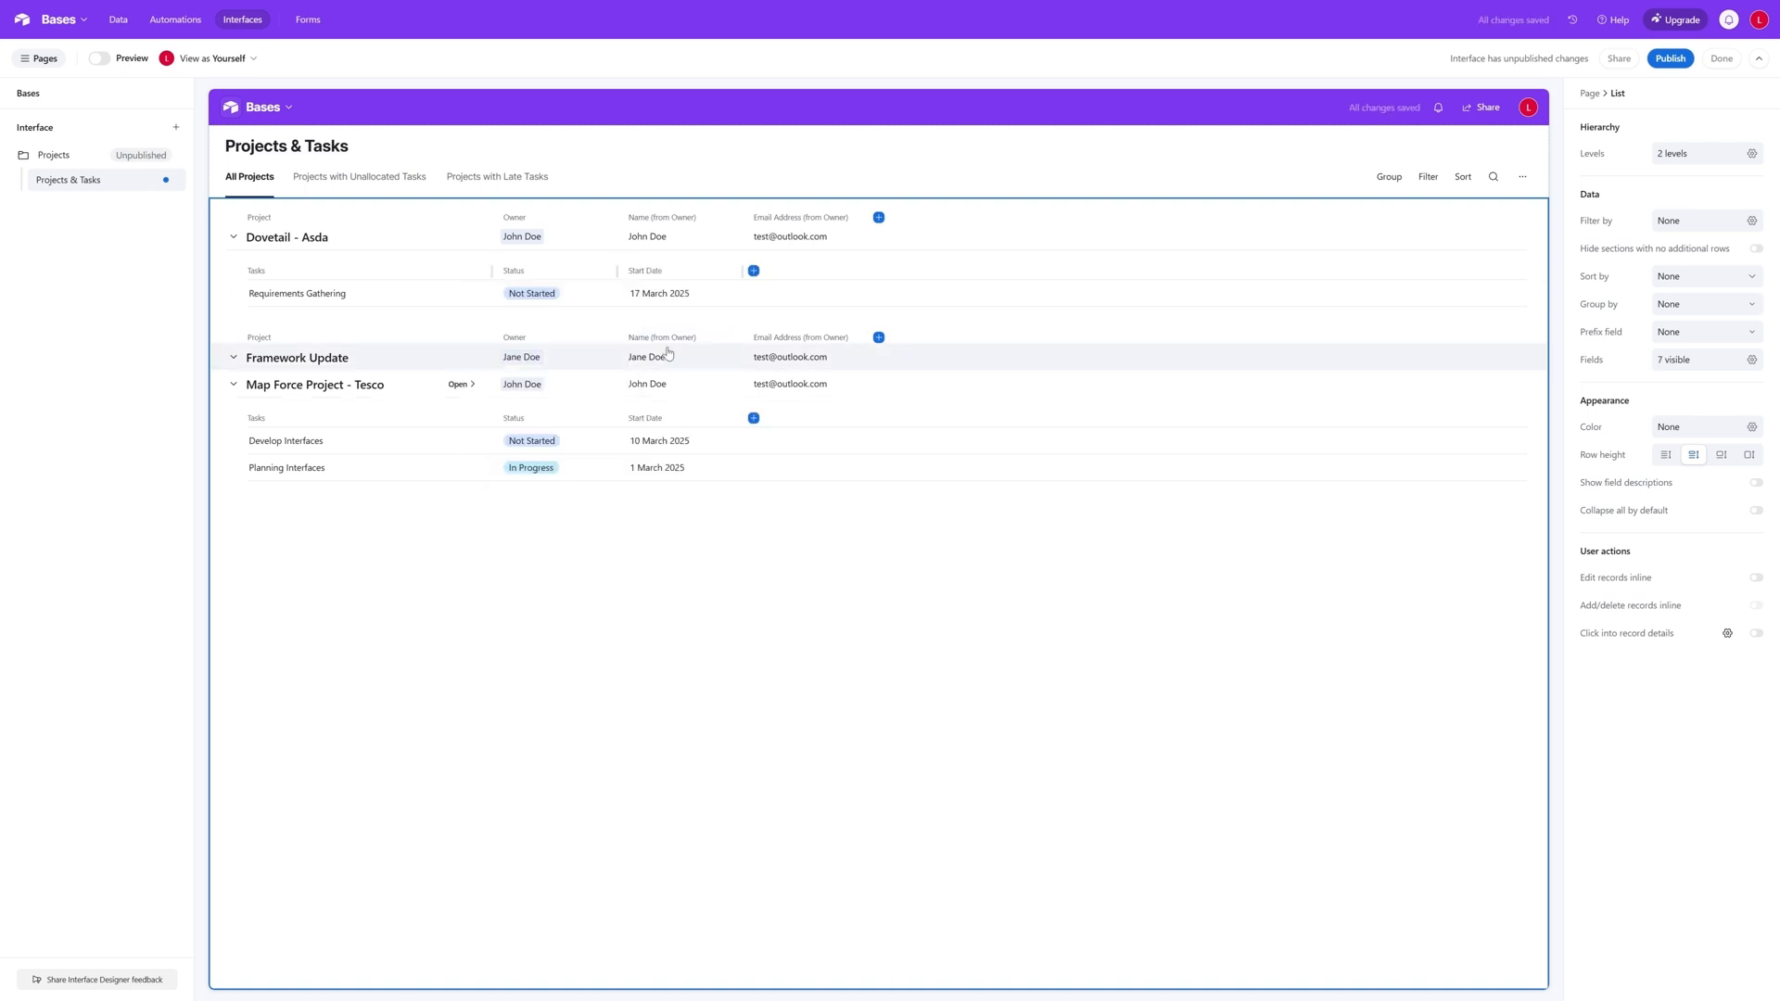
click(753, 270)
click(708, 432)
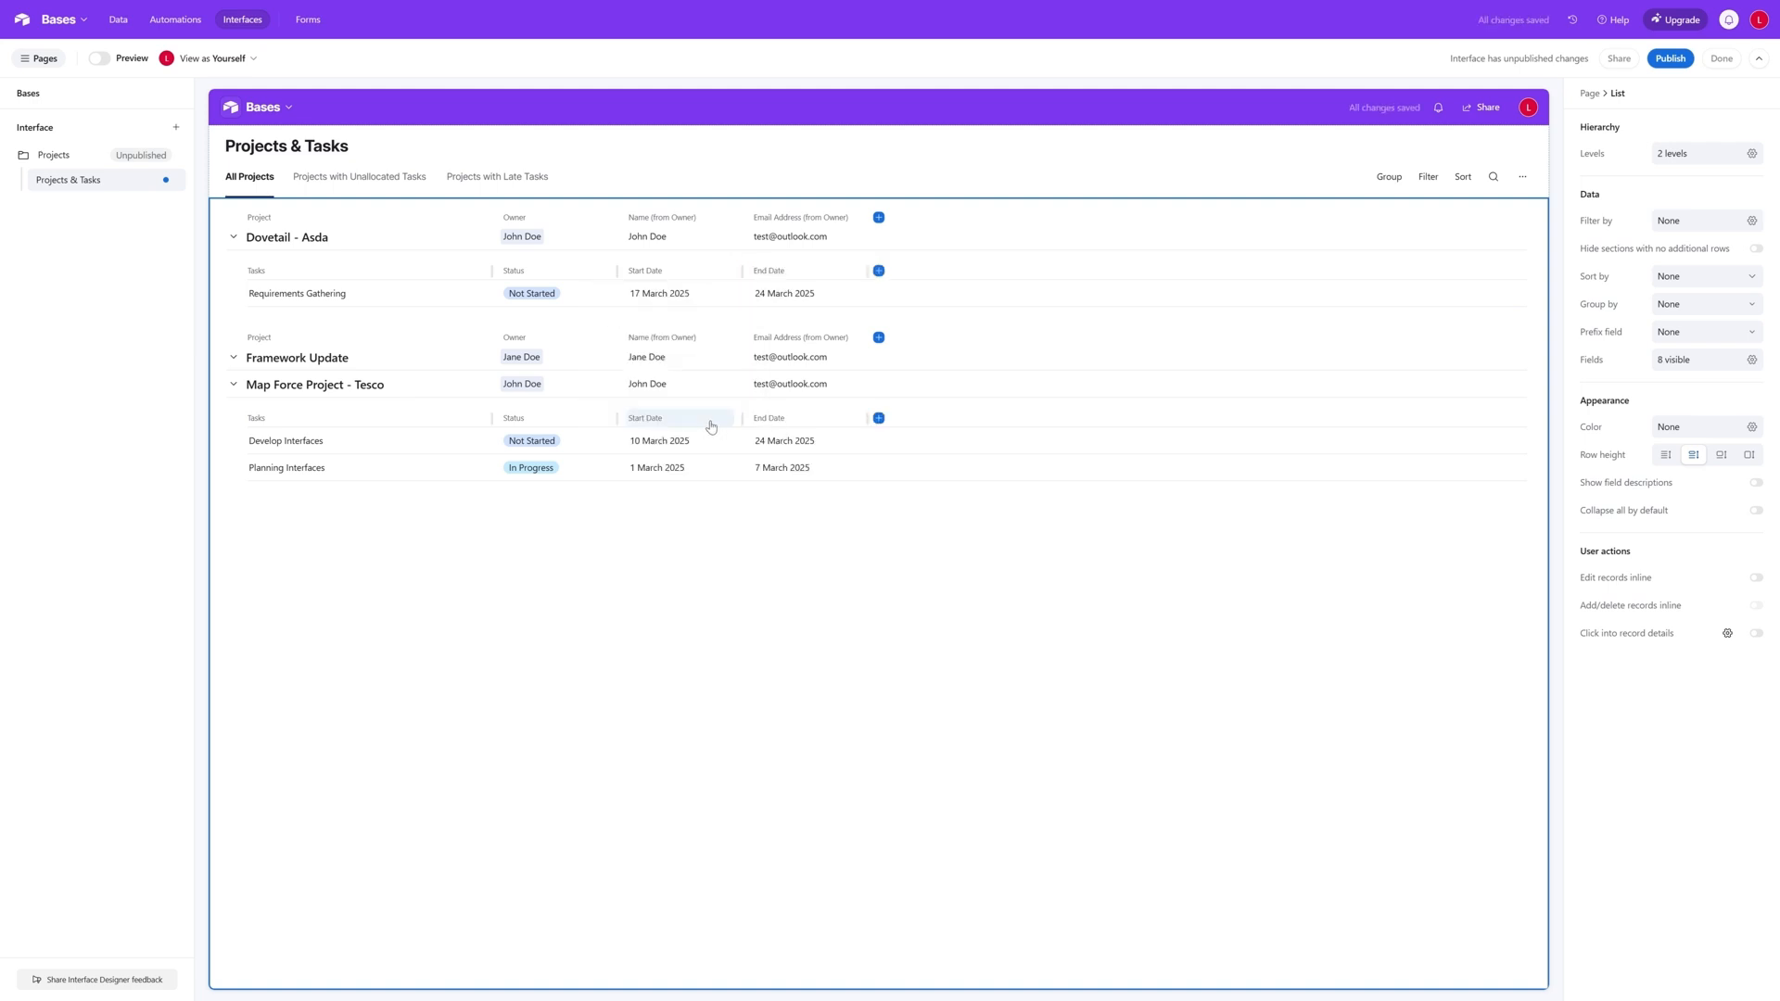
- Add the Duration, Role Required and Assign Resource fields to the task rows
click(879, 271)
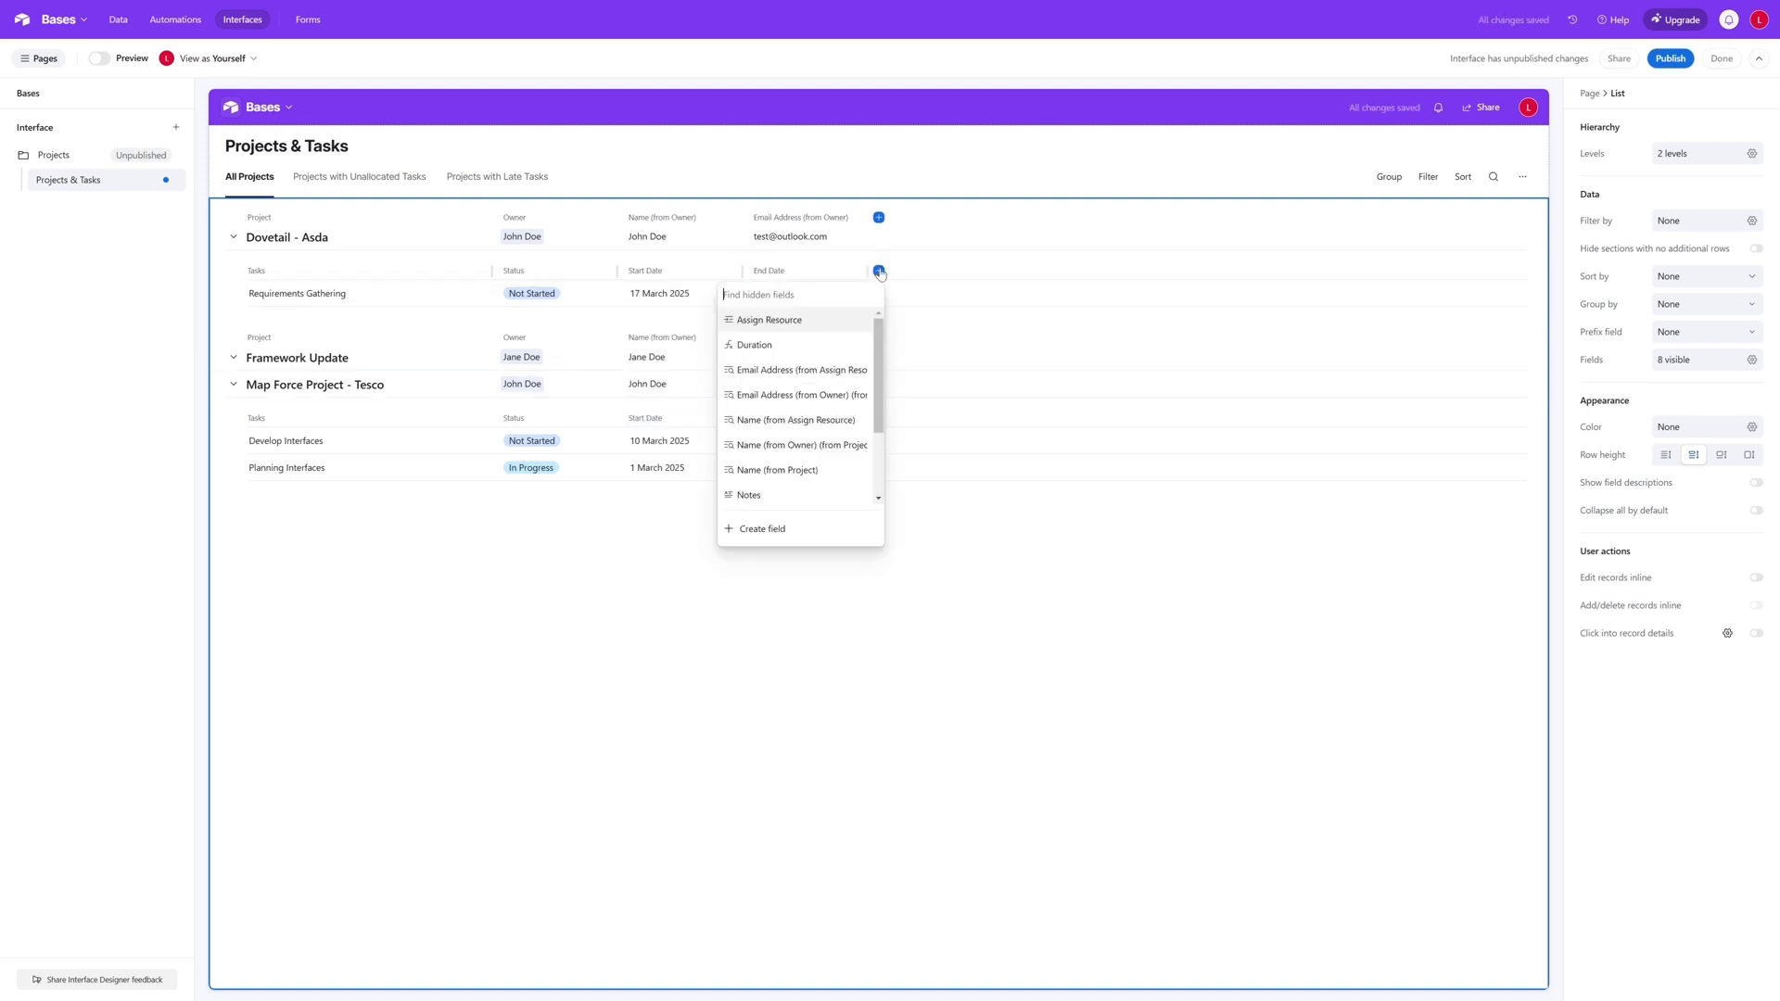
click(814, 350)
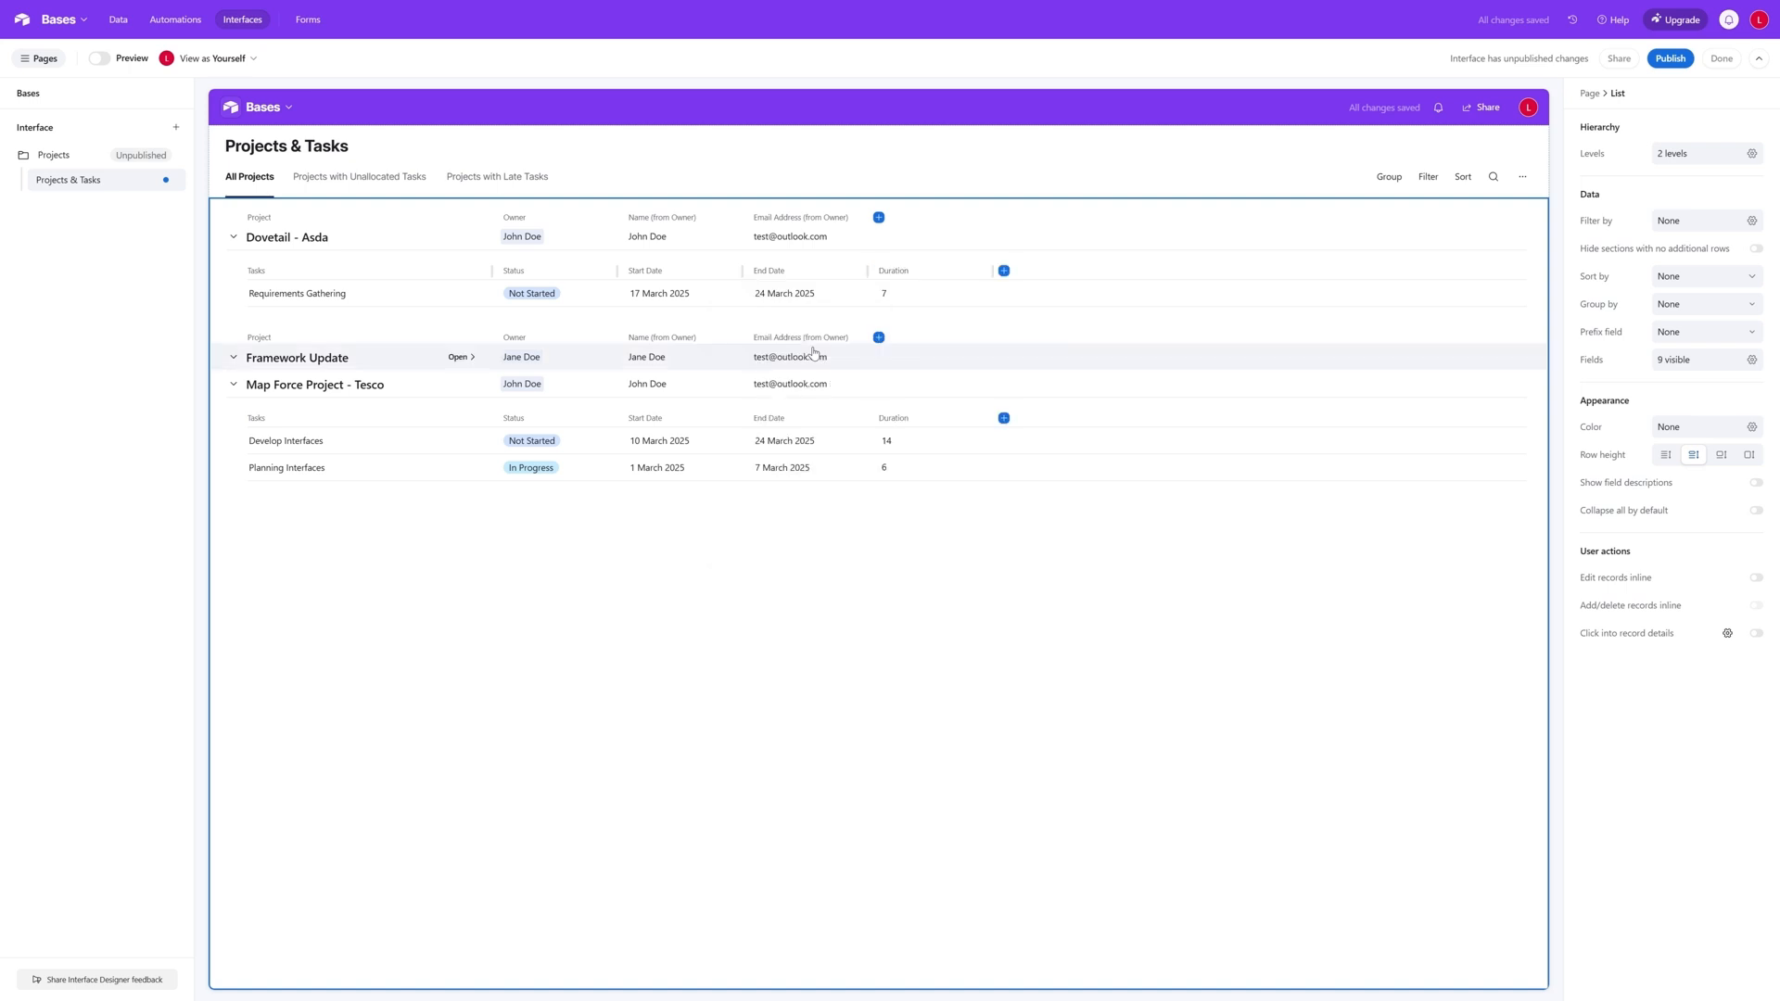
click(1004, 272)
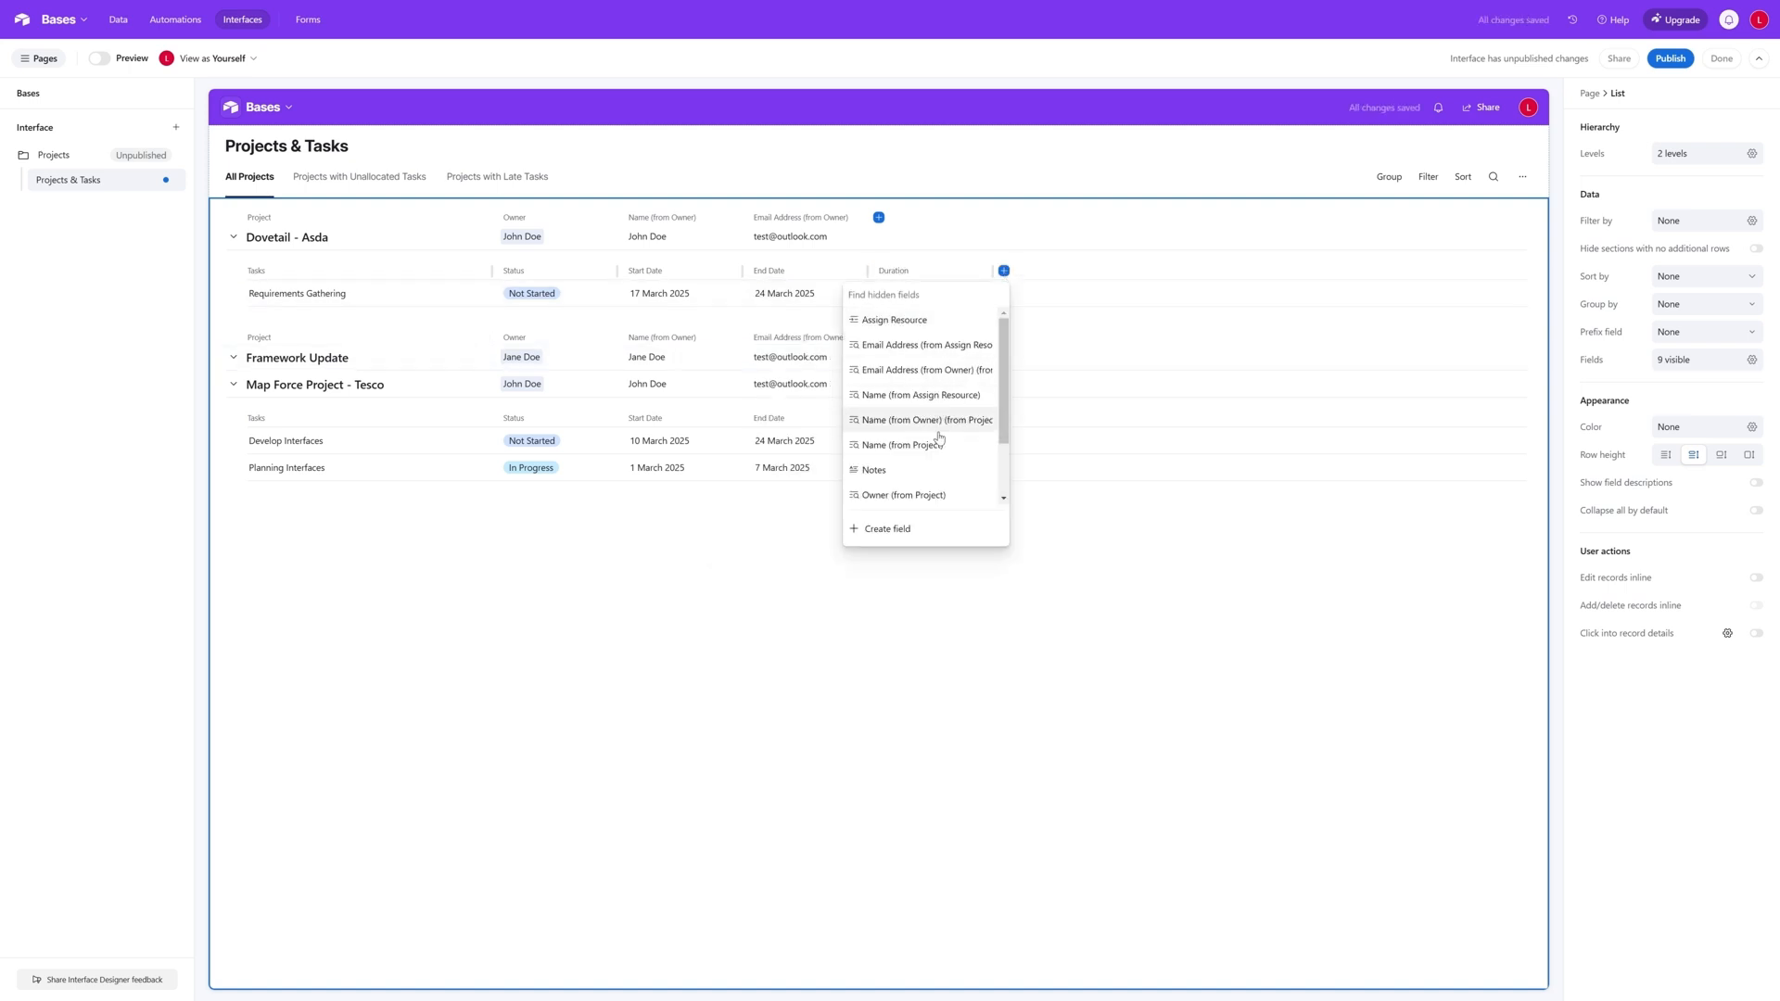
scroll(941, 454, down, 3)
click(943, 494)
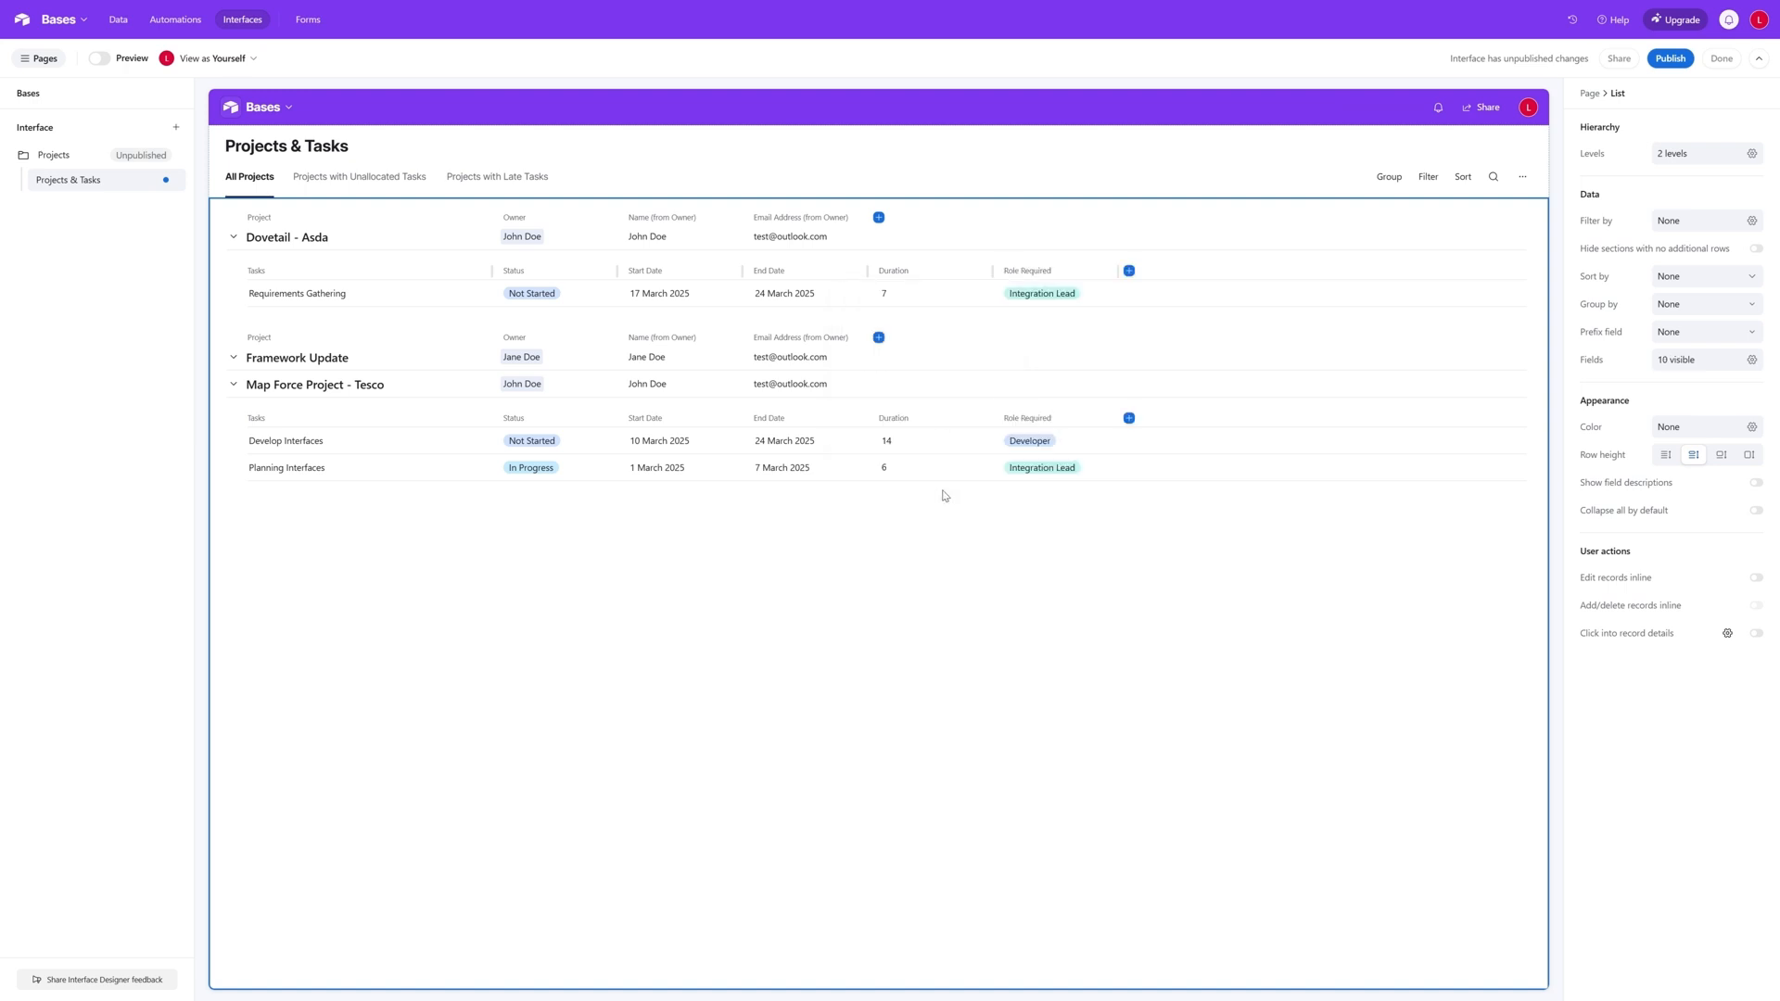
click(1129, 272)
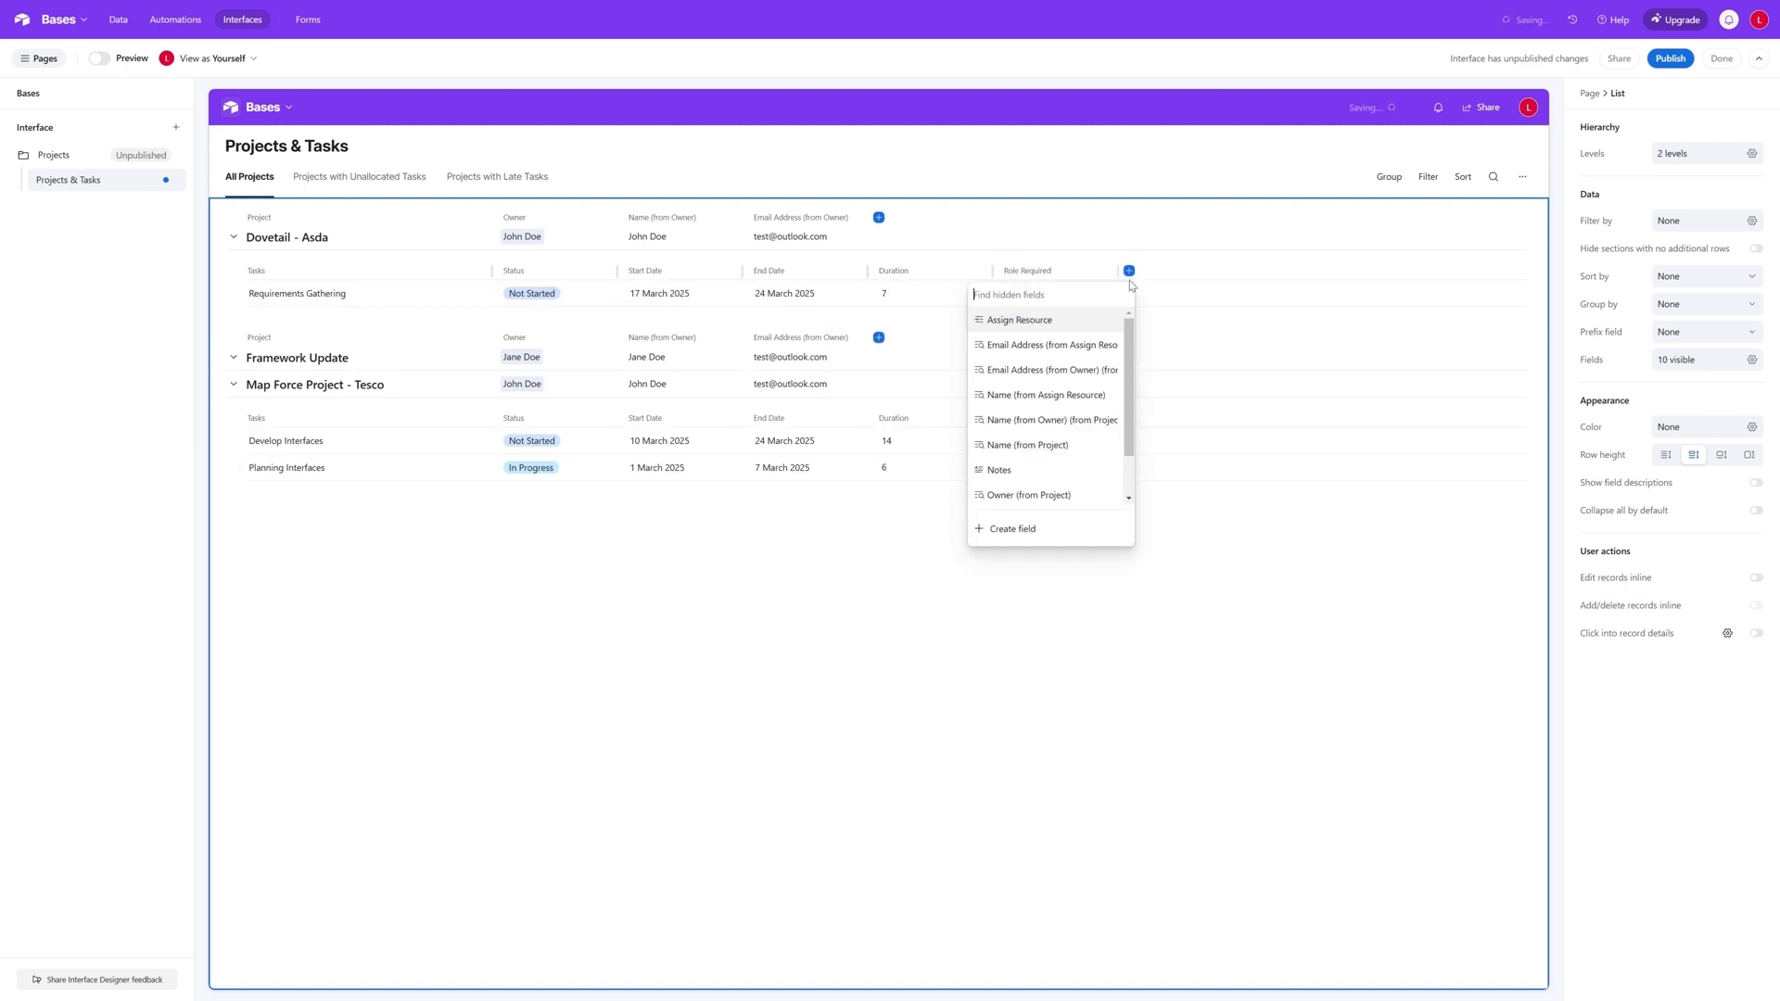
click(1054, 322)
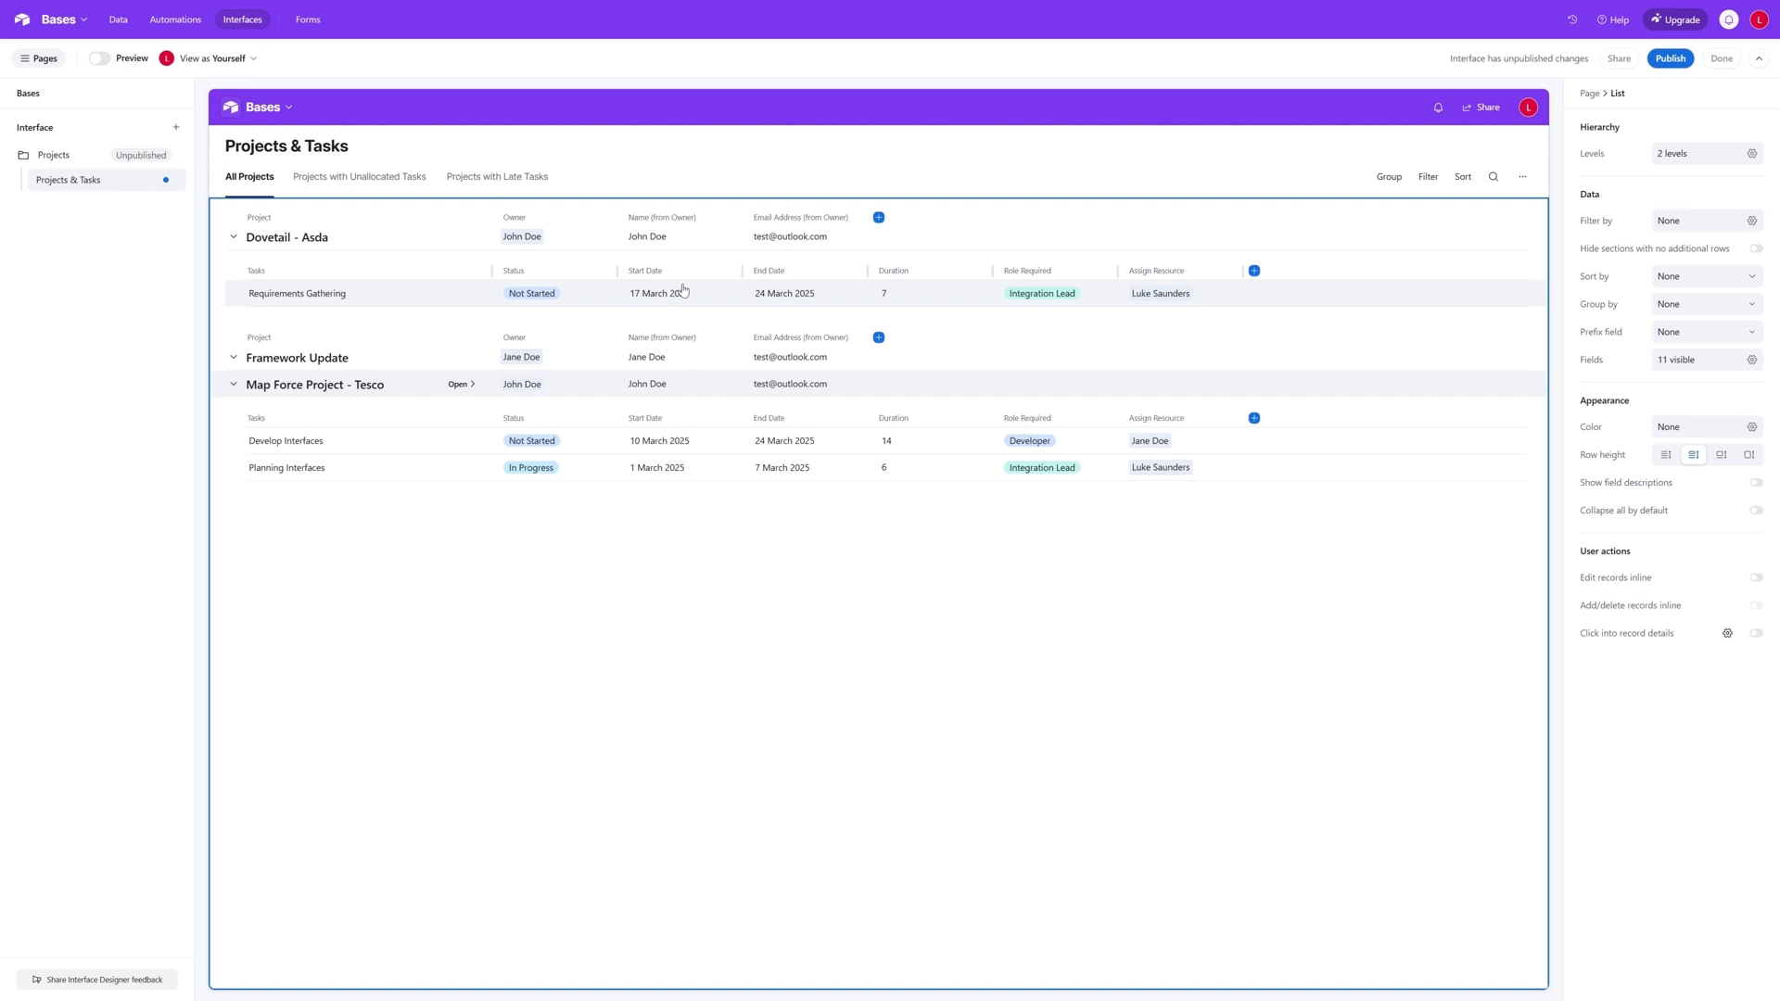
- Switch between the three tabs to check their hierarchical lists and filter settings
click(408, 178)
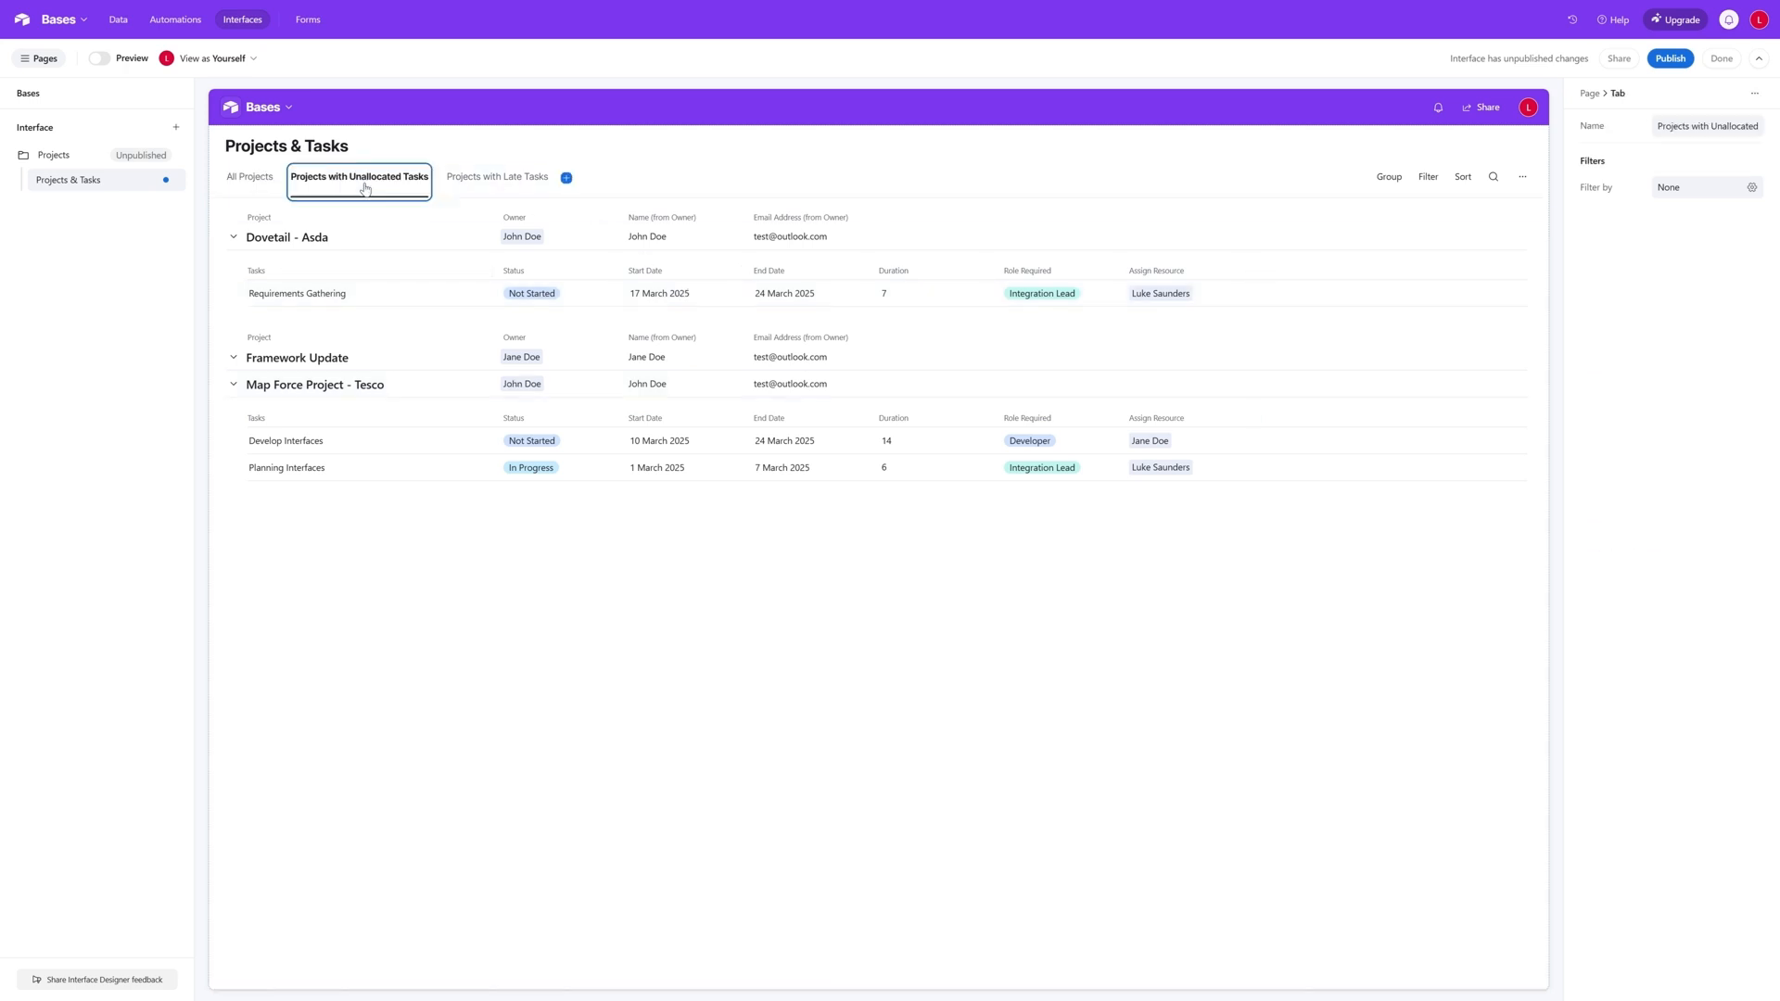
click(250, 178)
click(497, 177)
click(359, 177)
click(497, 177)
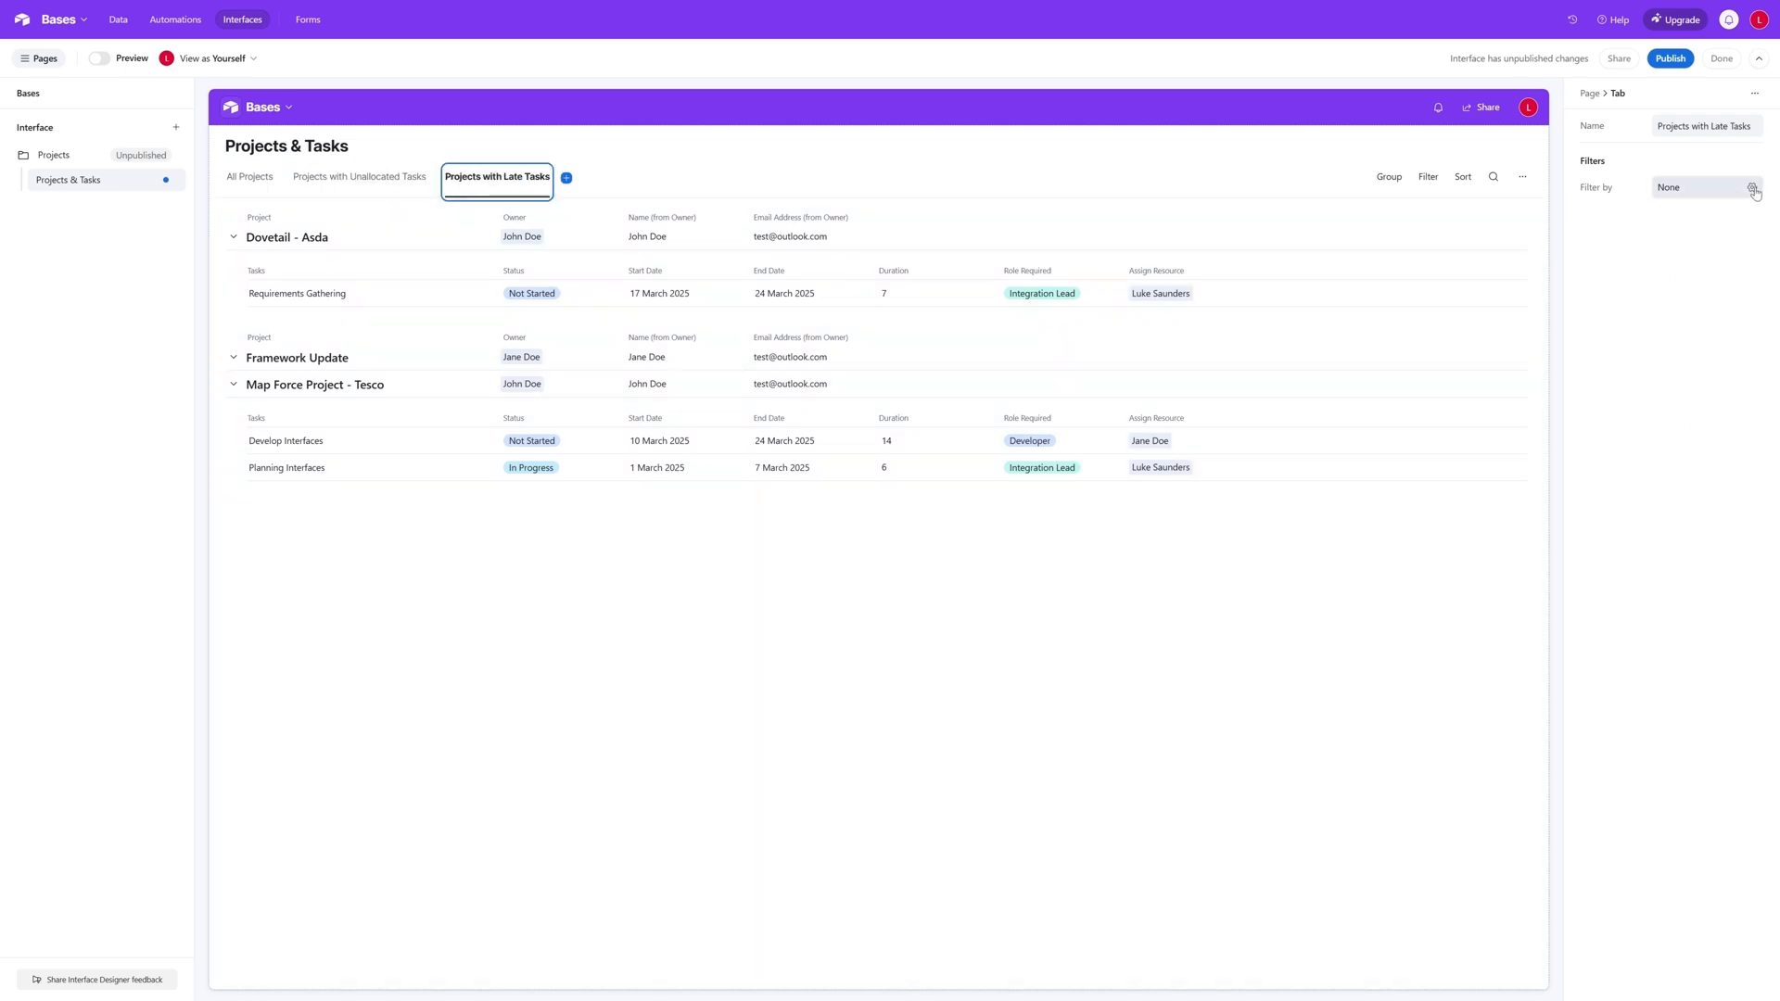
click(393, 185)
click(393, 186)
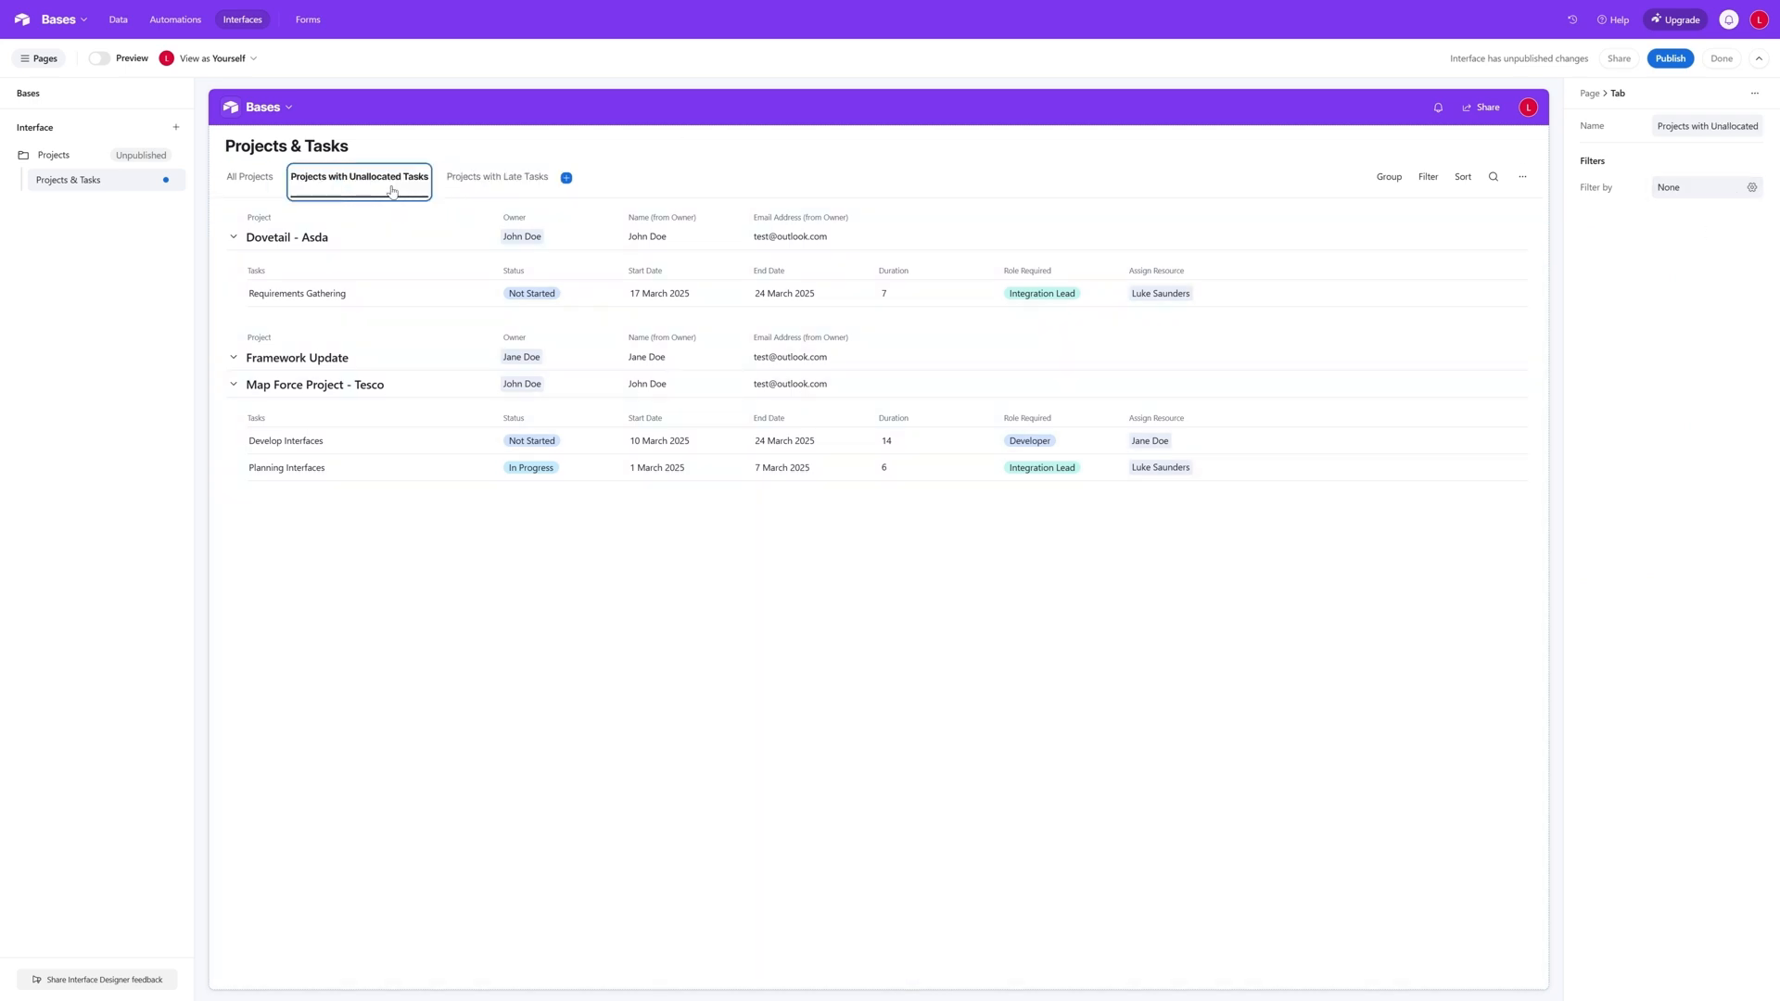
- Examine which fields can be used to filter the Projects with Unallocated Tasks tab, leaving its filter unset
click(1751, 187)
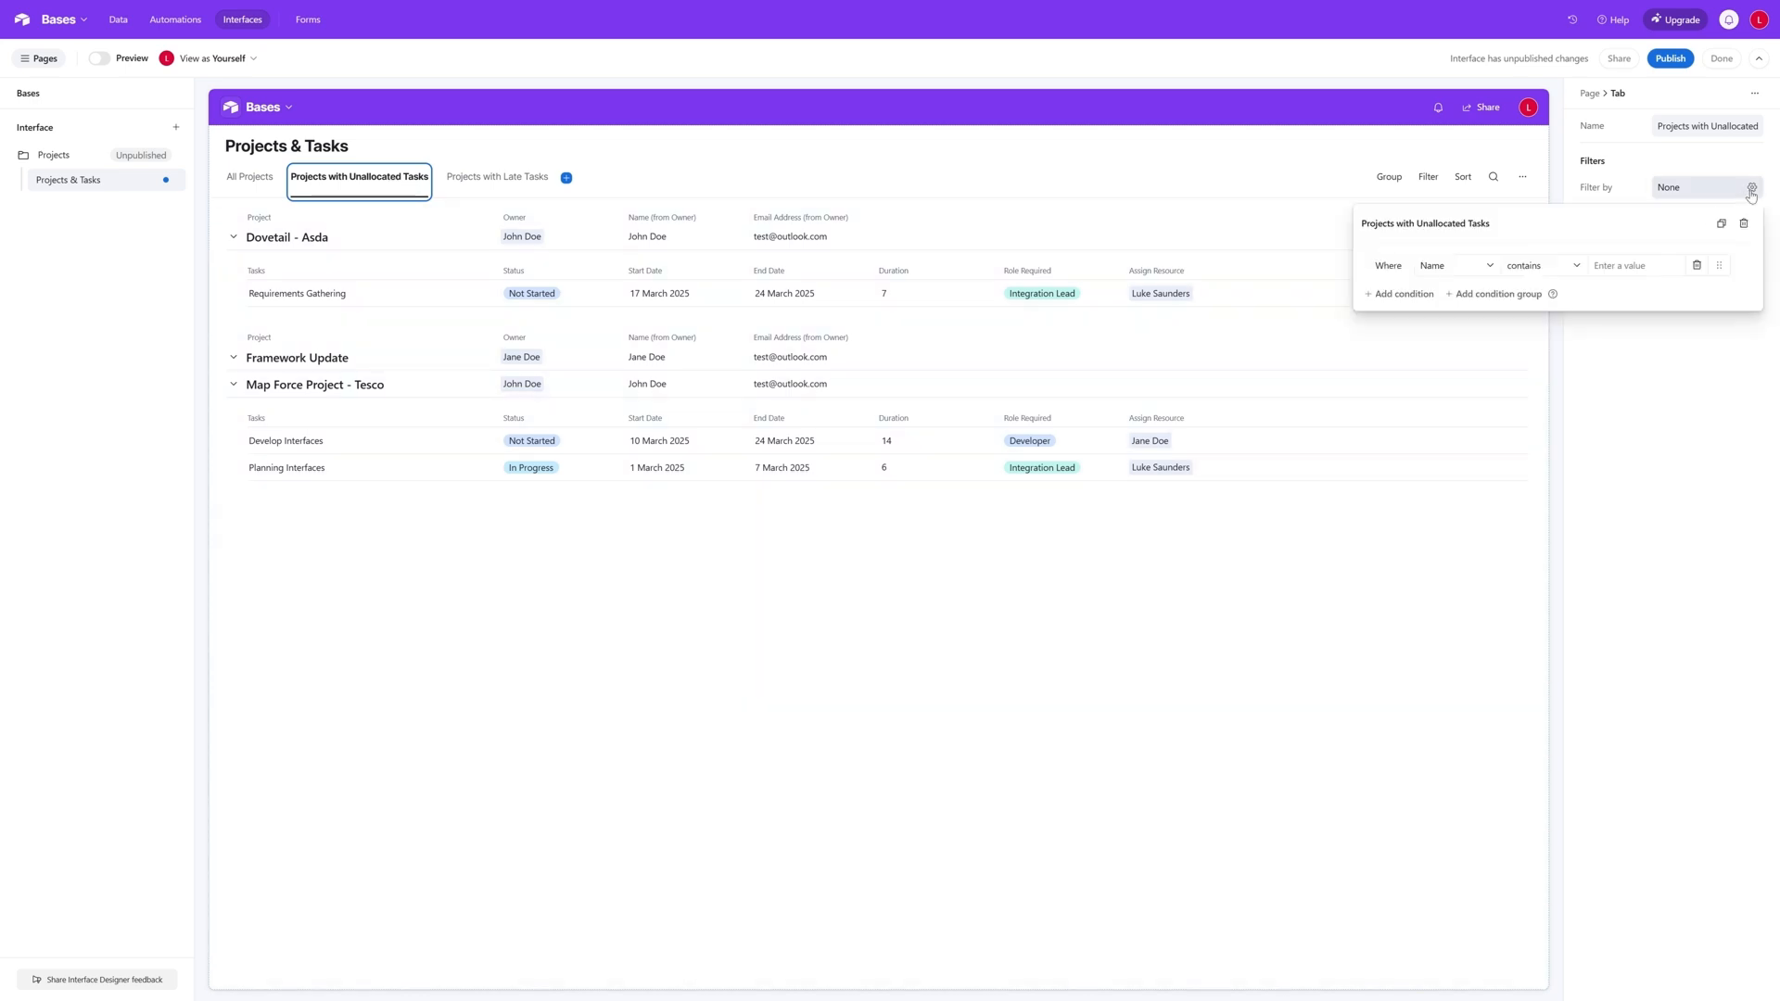
click(1451, 269)
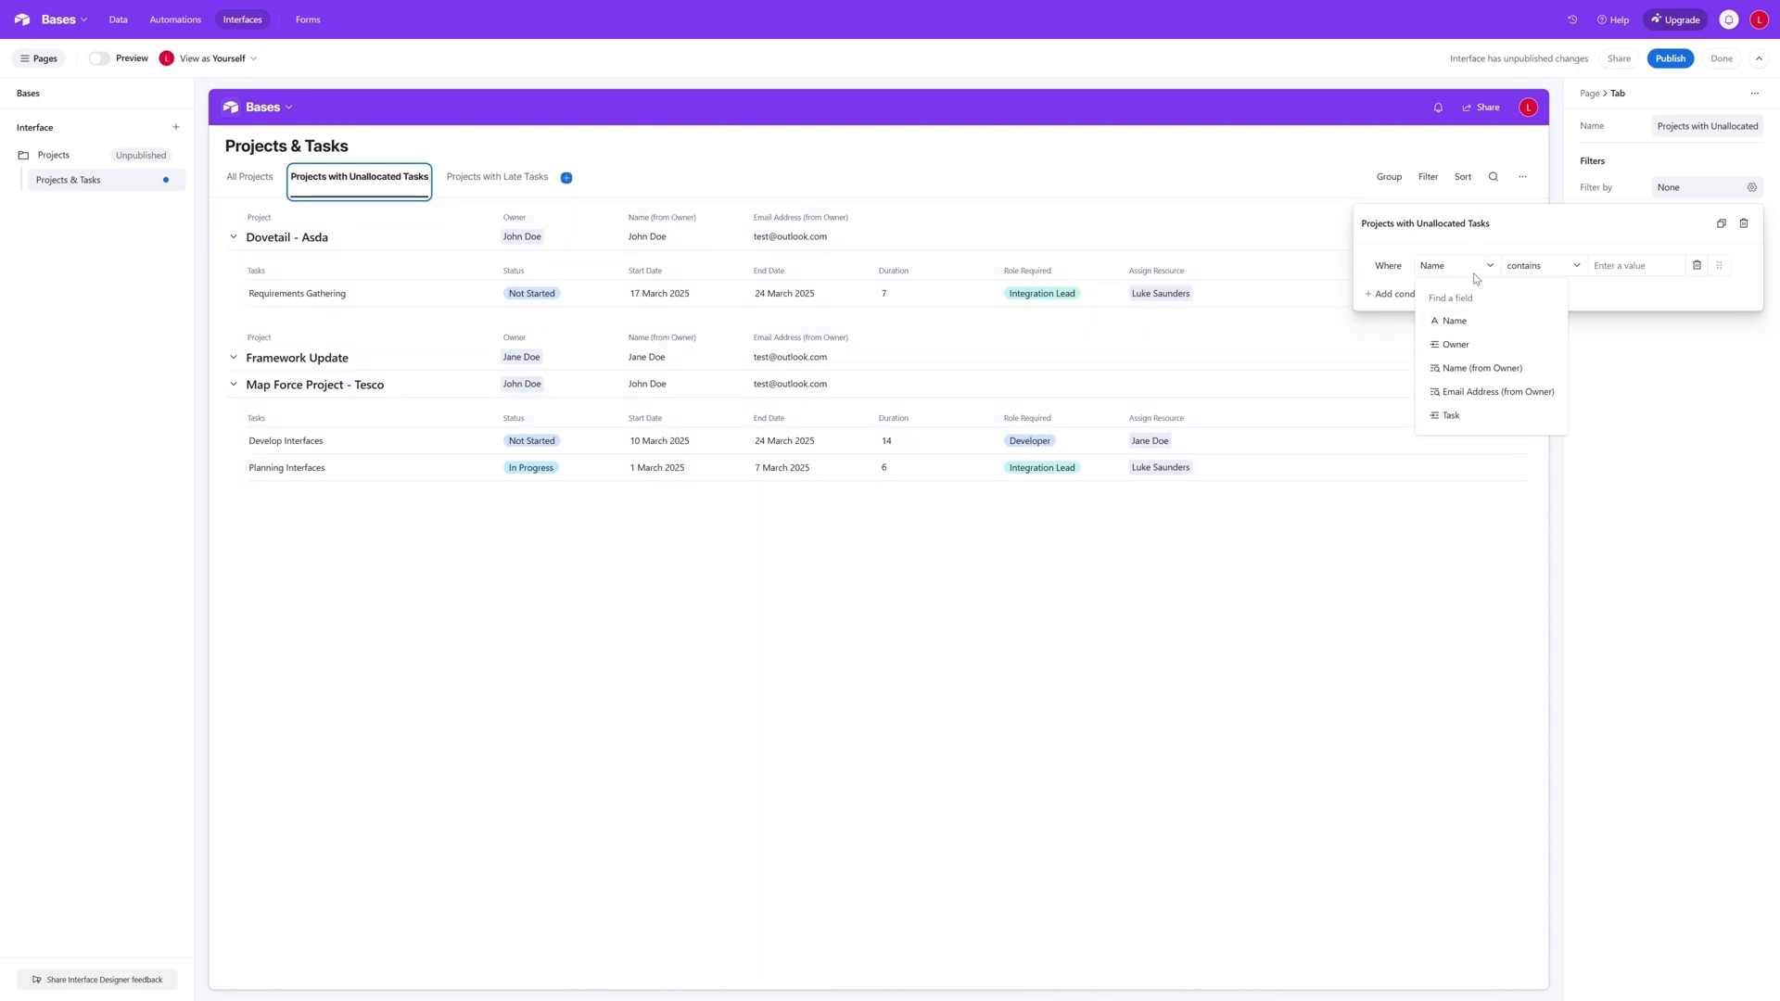
click(1517, 225)
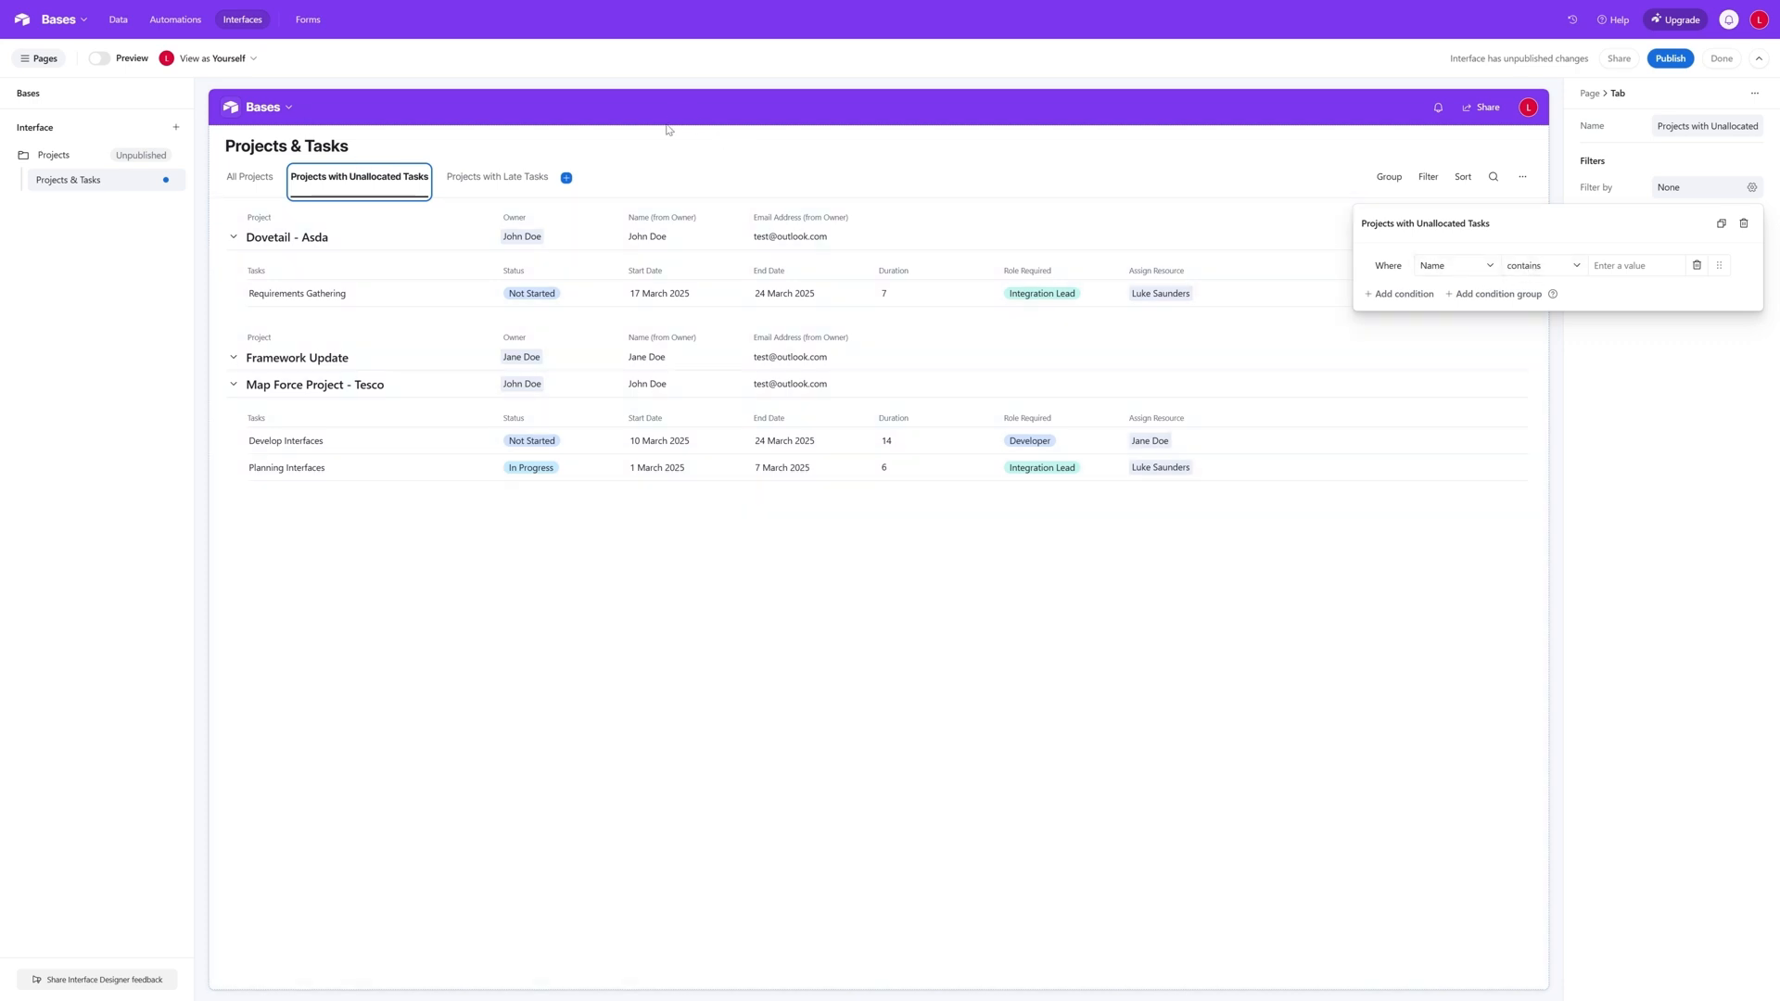
click(664, 135)
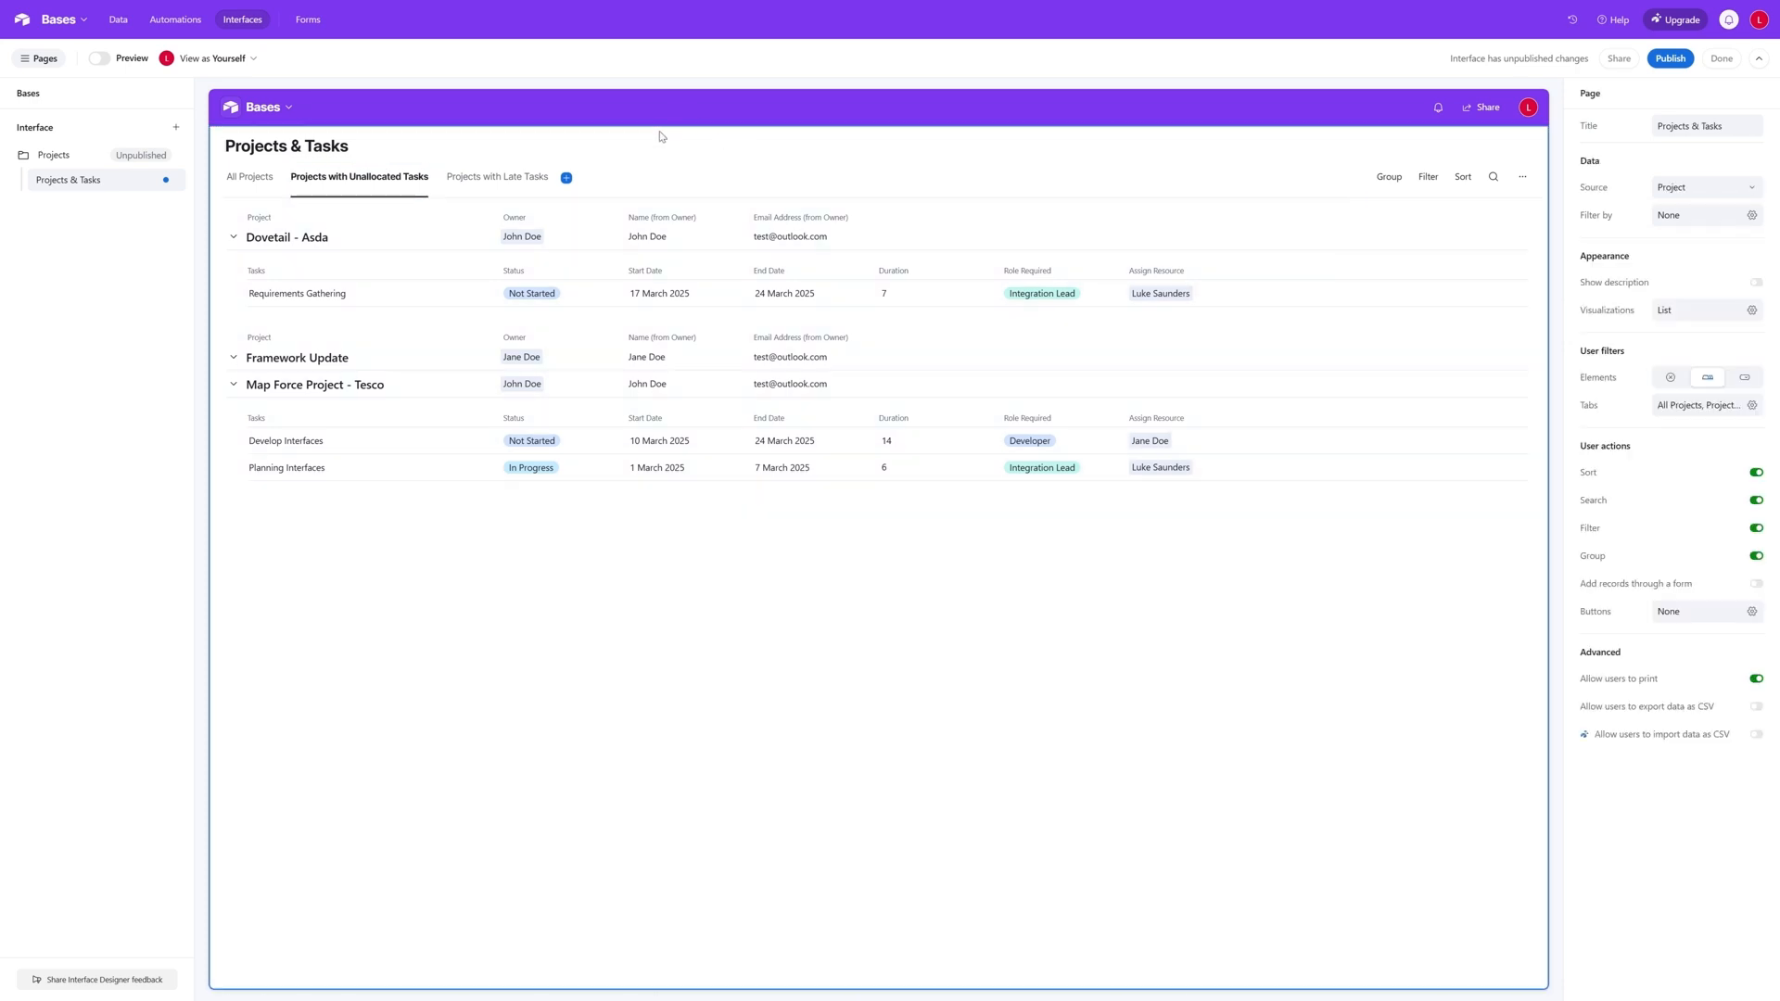
click(497, 179)
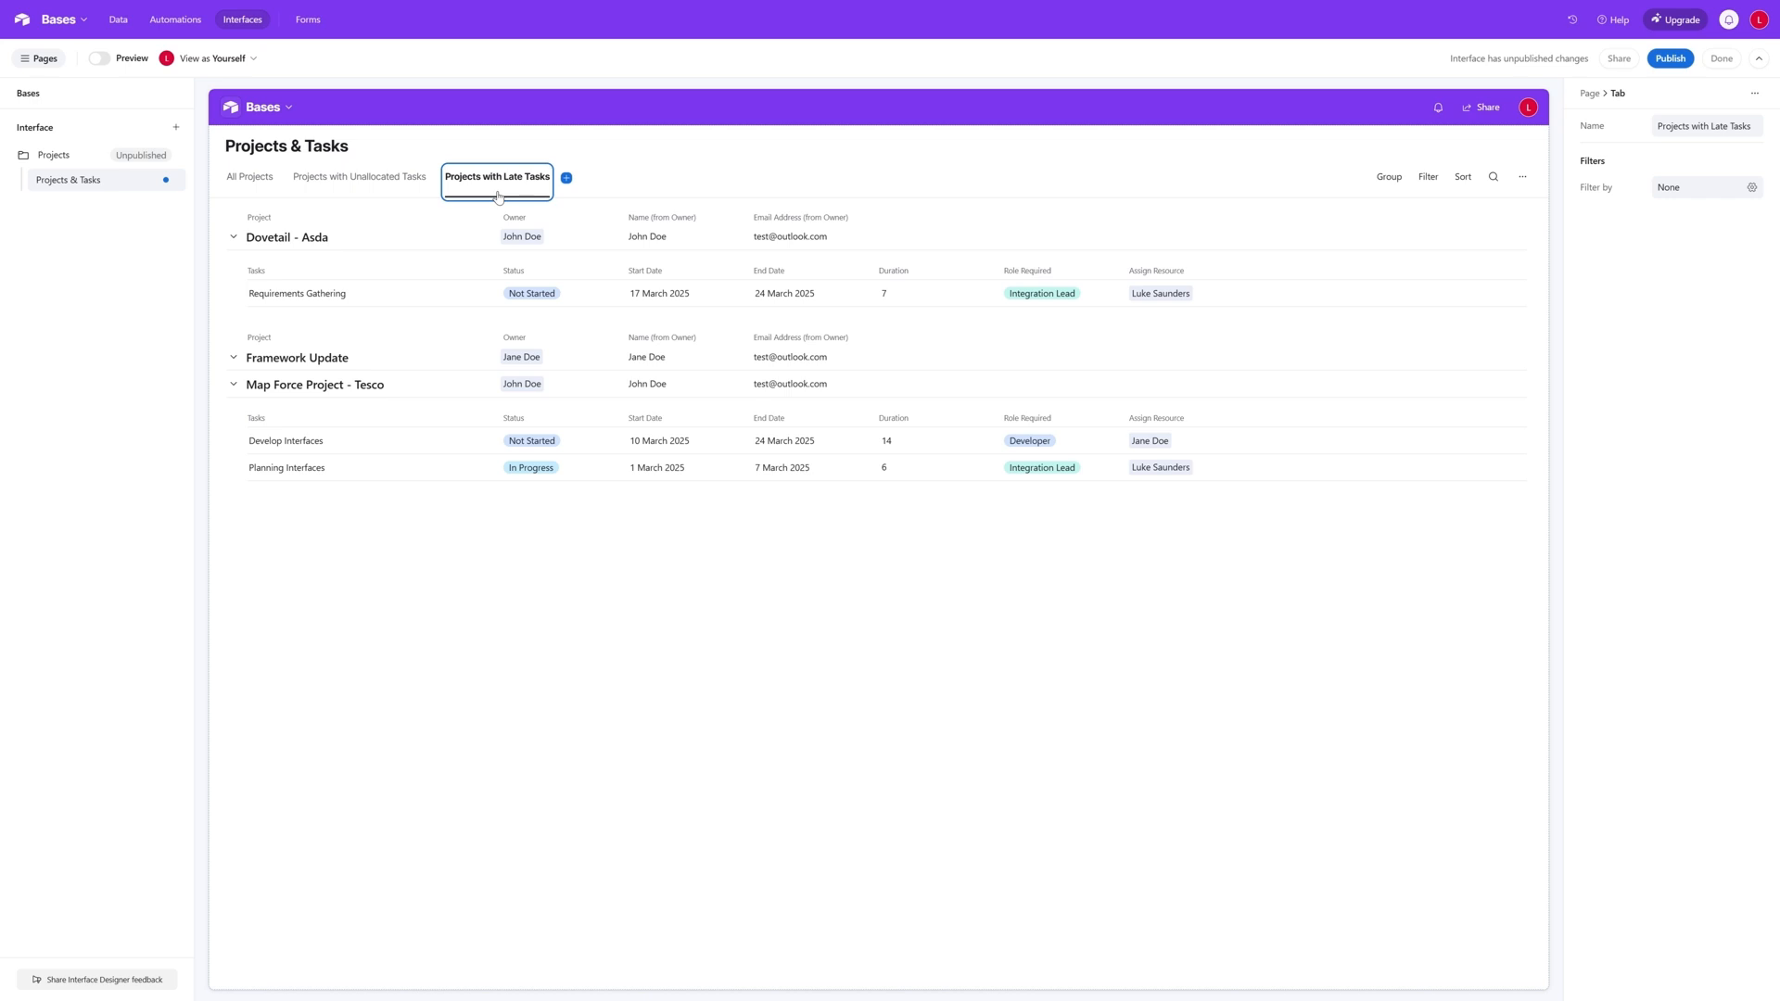
click(375, 181)
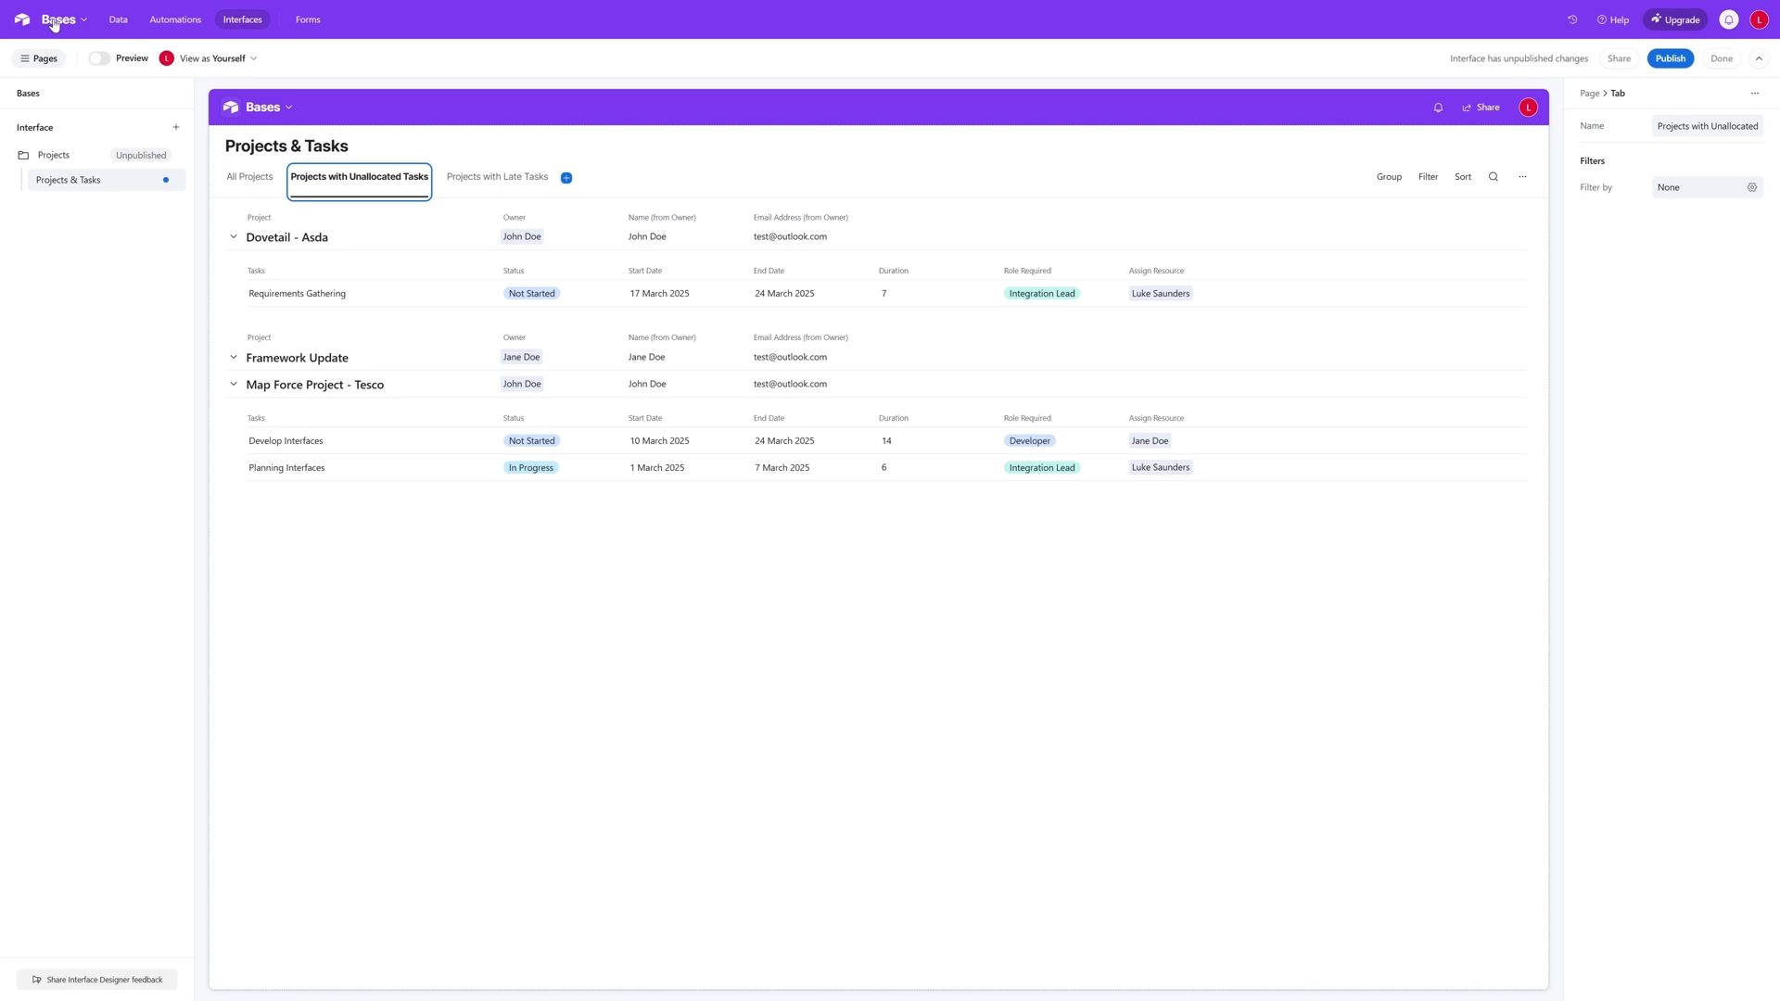
- Start a new field named Start Date in the Project data table, using the Rollup field type
click(55, 22)
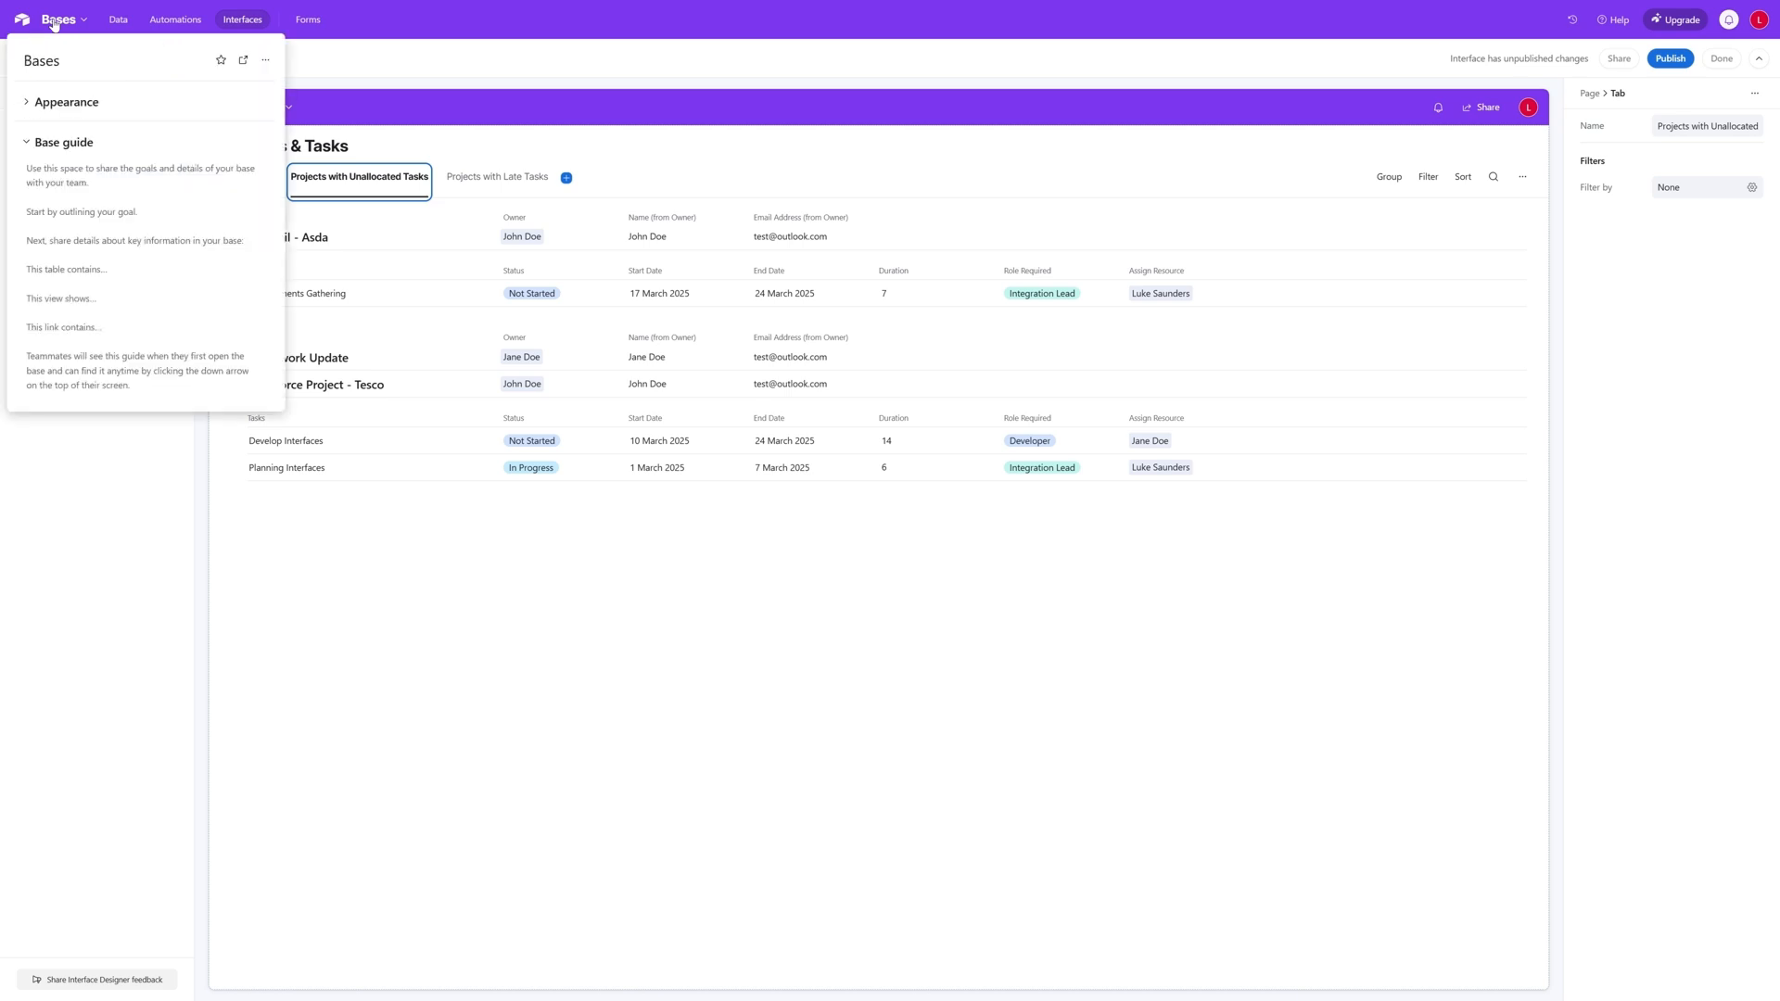
click(126, 26)
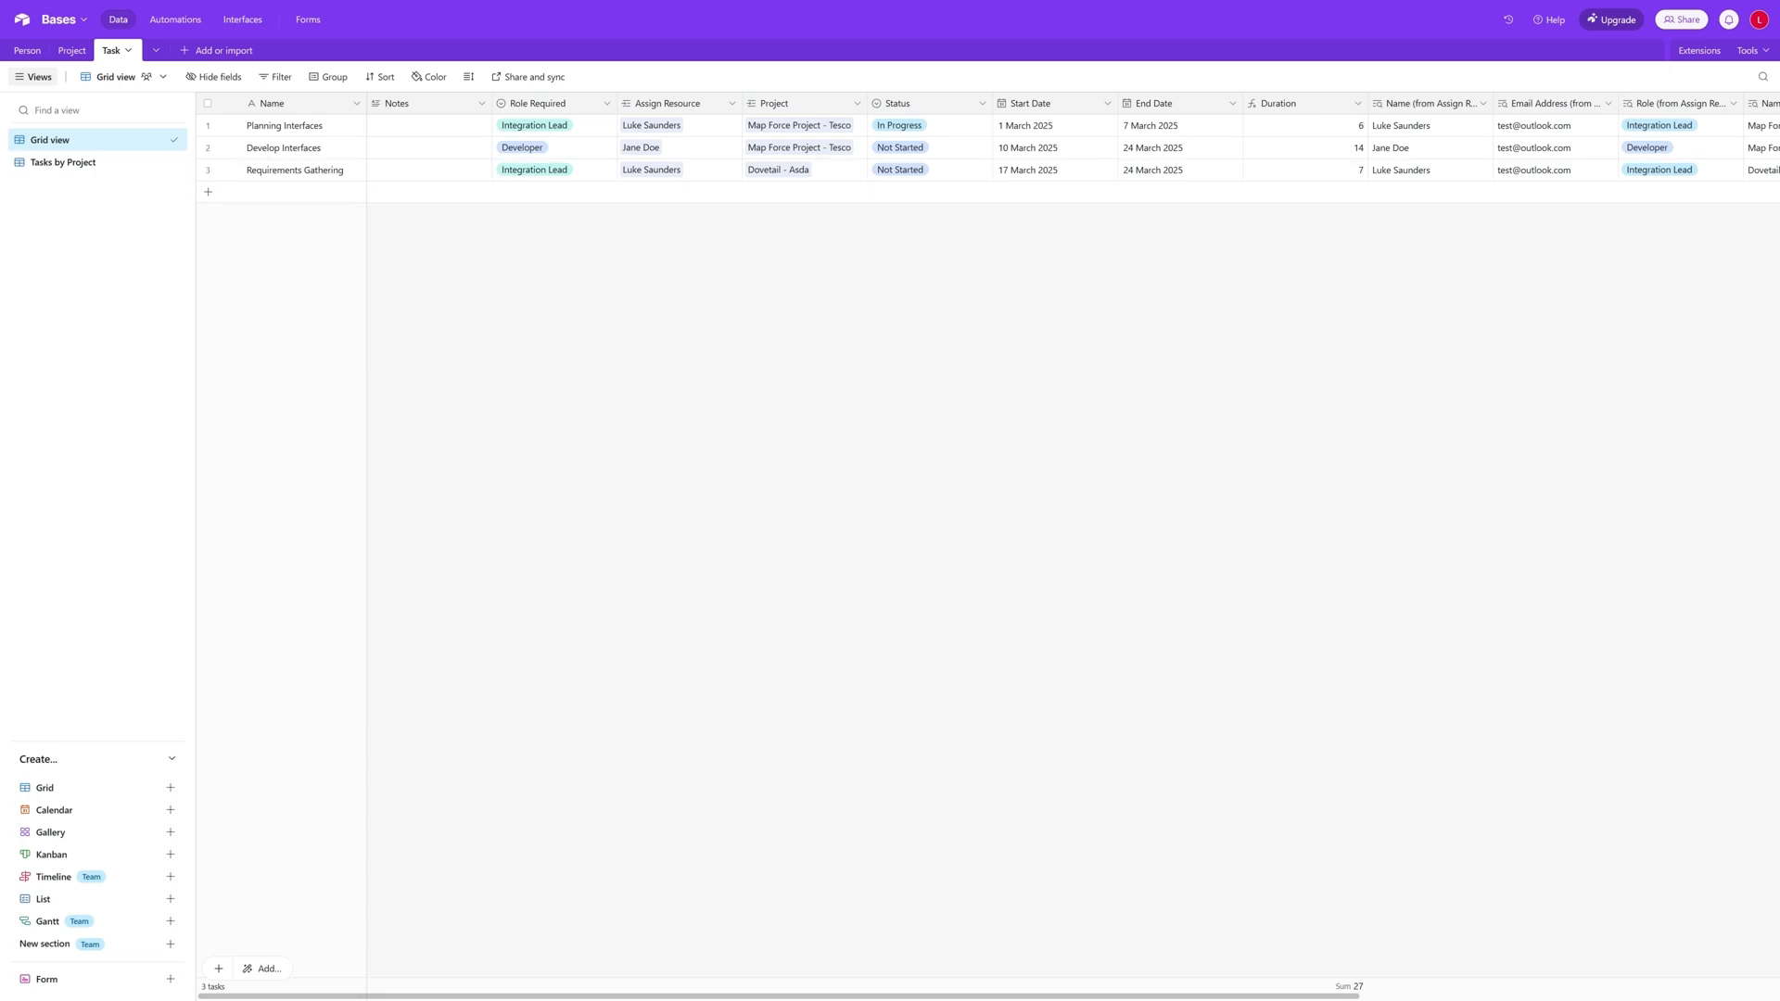
click(70, 52)
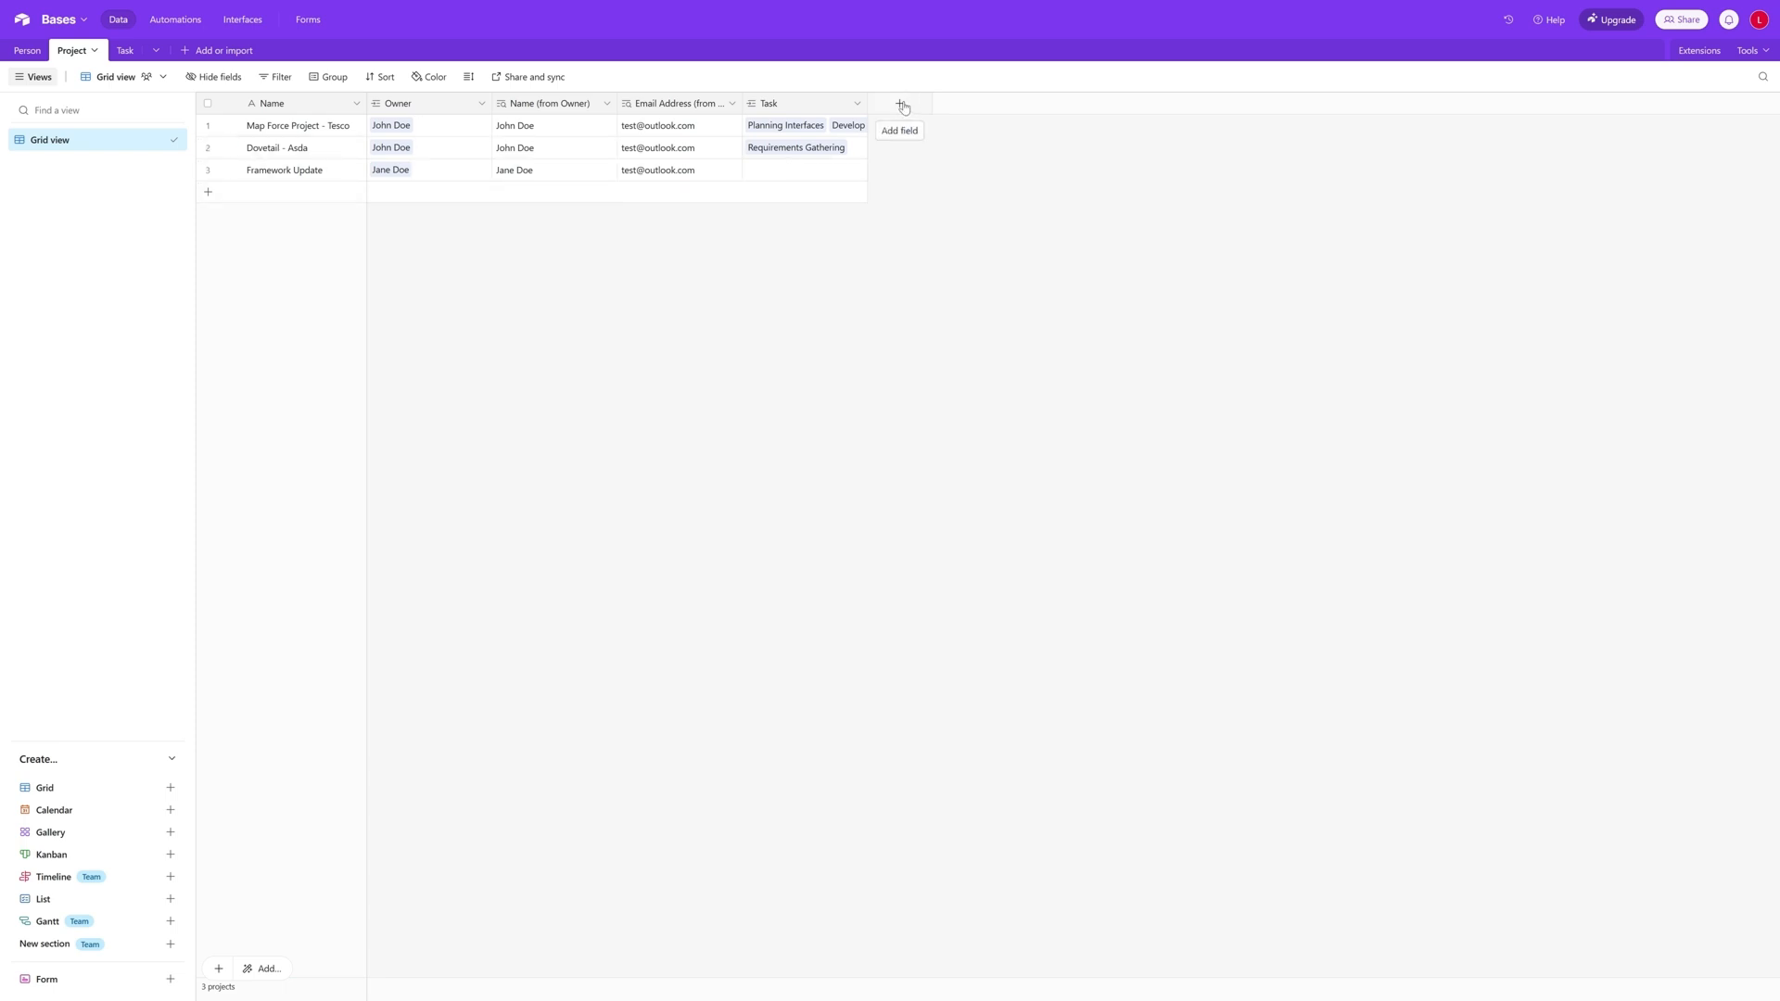
click(901, 106)
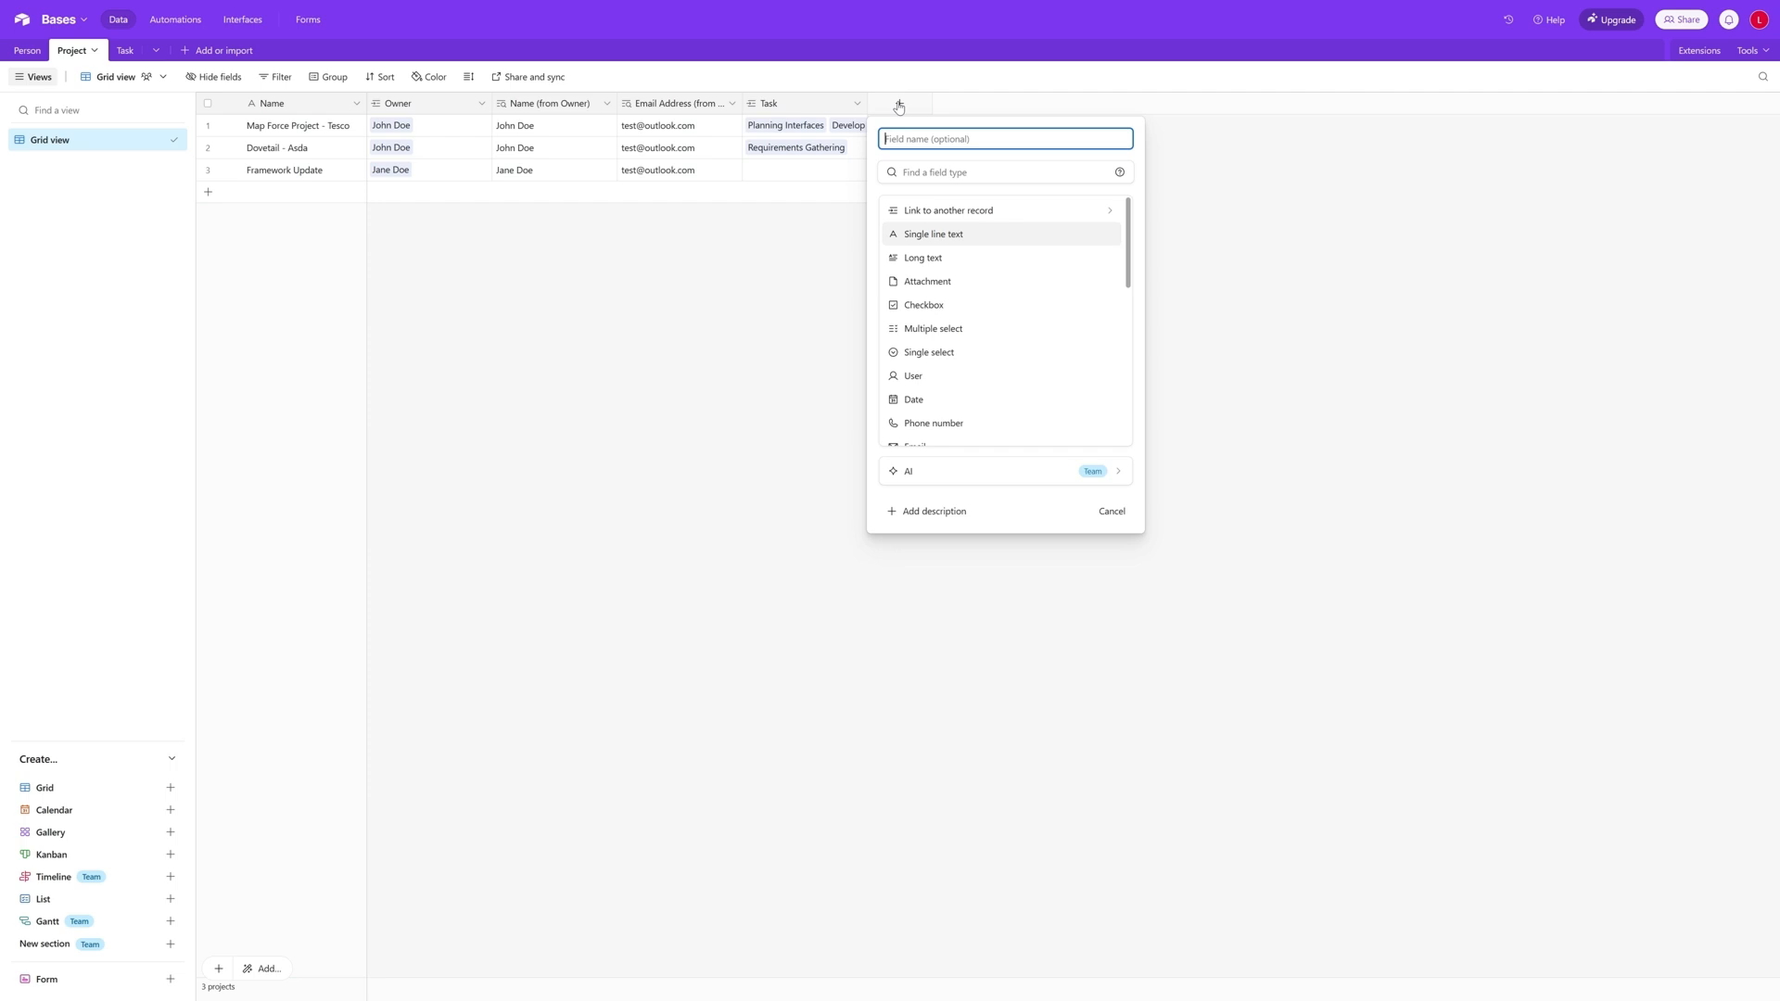
text(Start Date)
scroll(965, 346, down, 3)
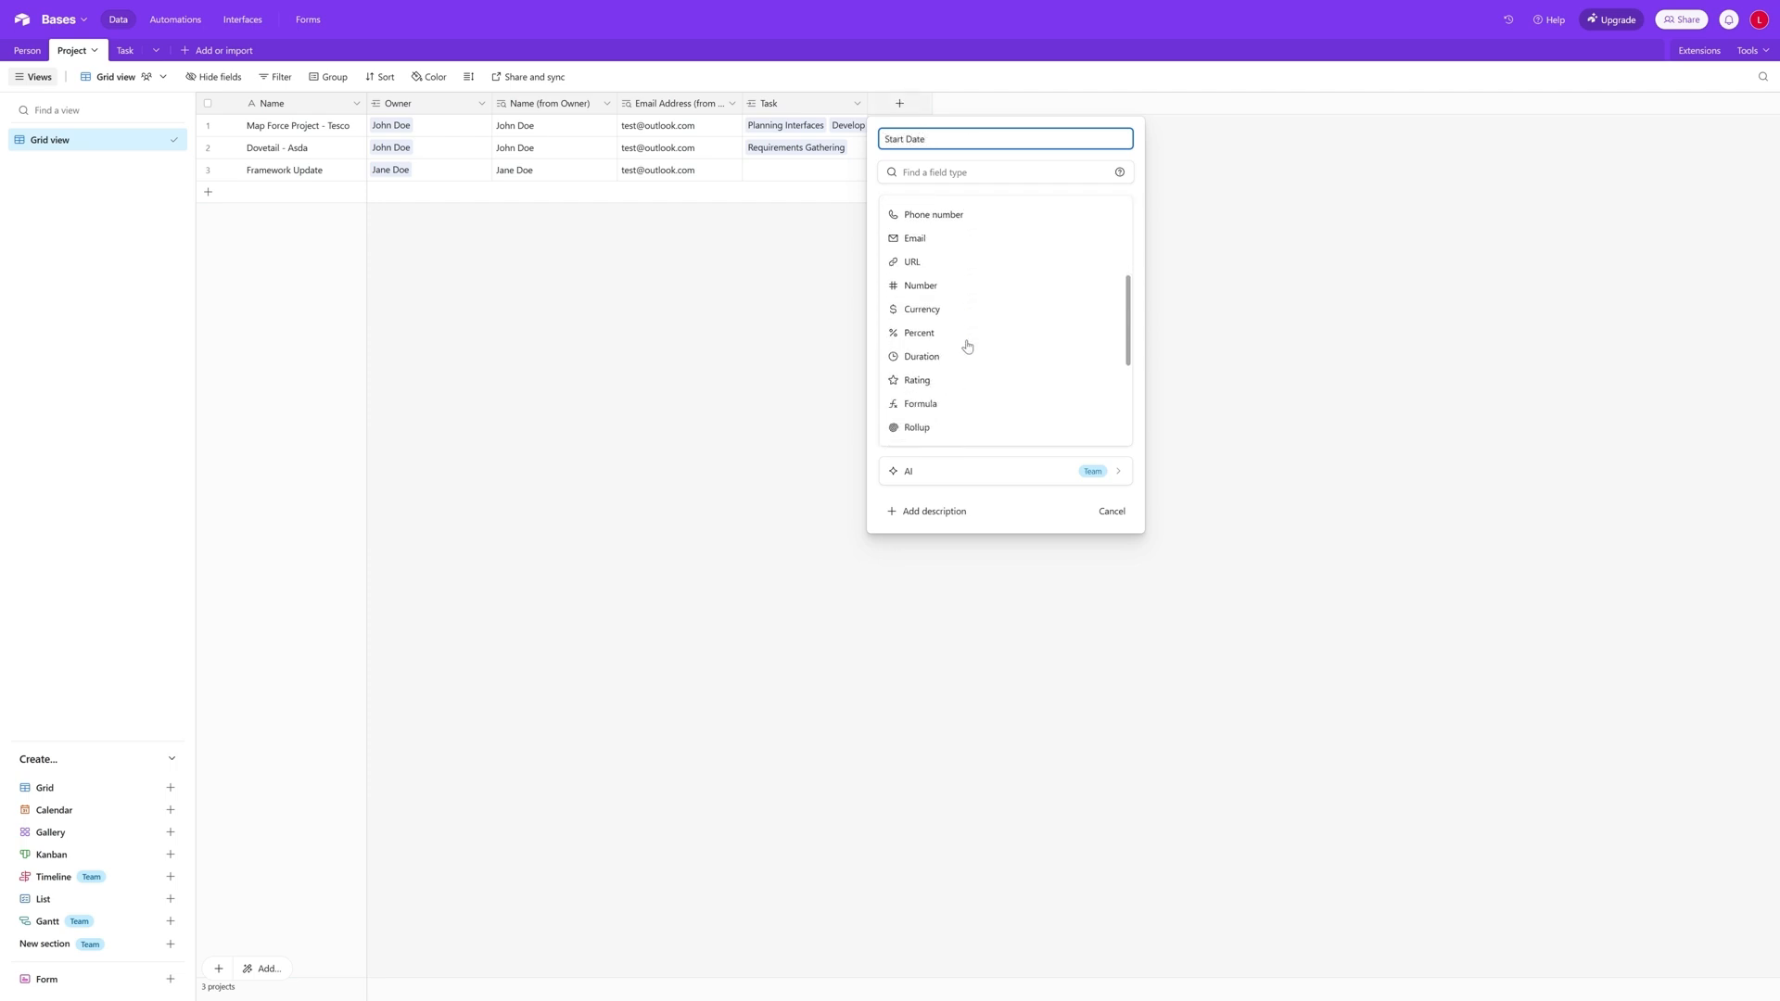
click(957, 358)
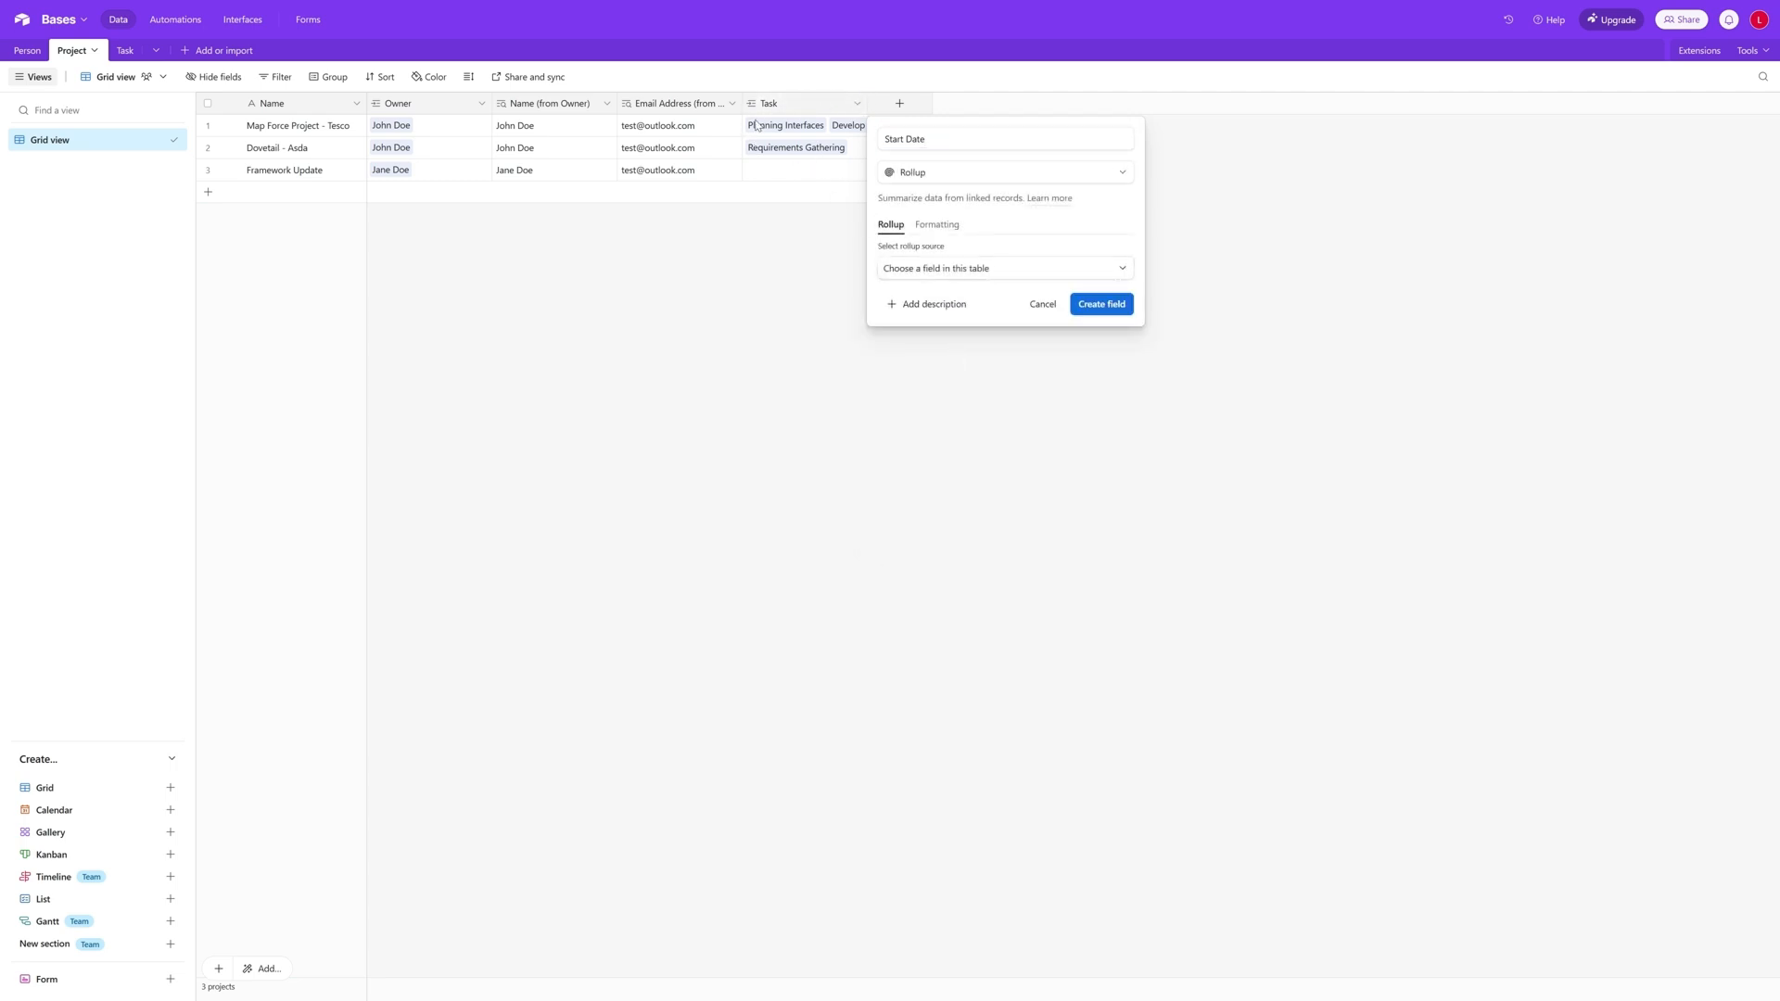
- Set the new field's rollup source to Task and roll up the tasks' Start Date values
click(997, 272)
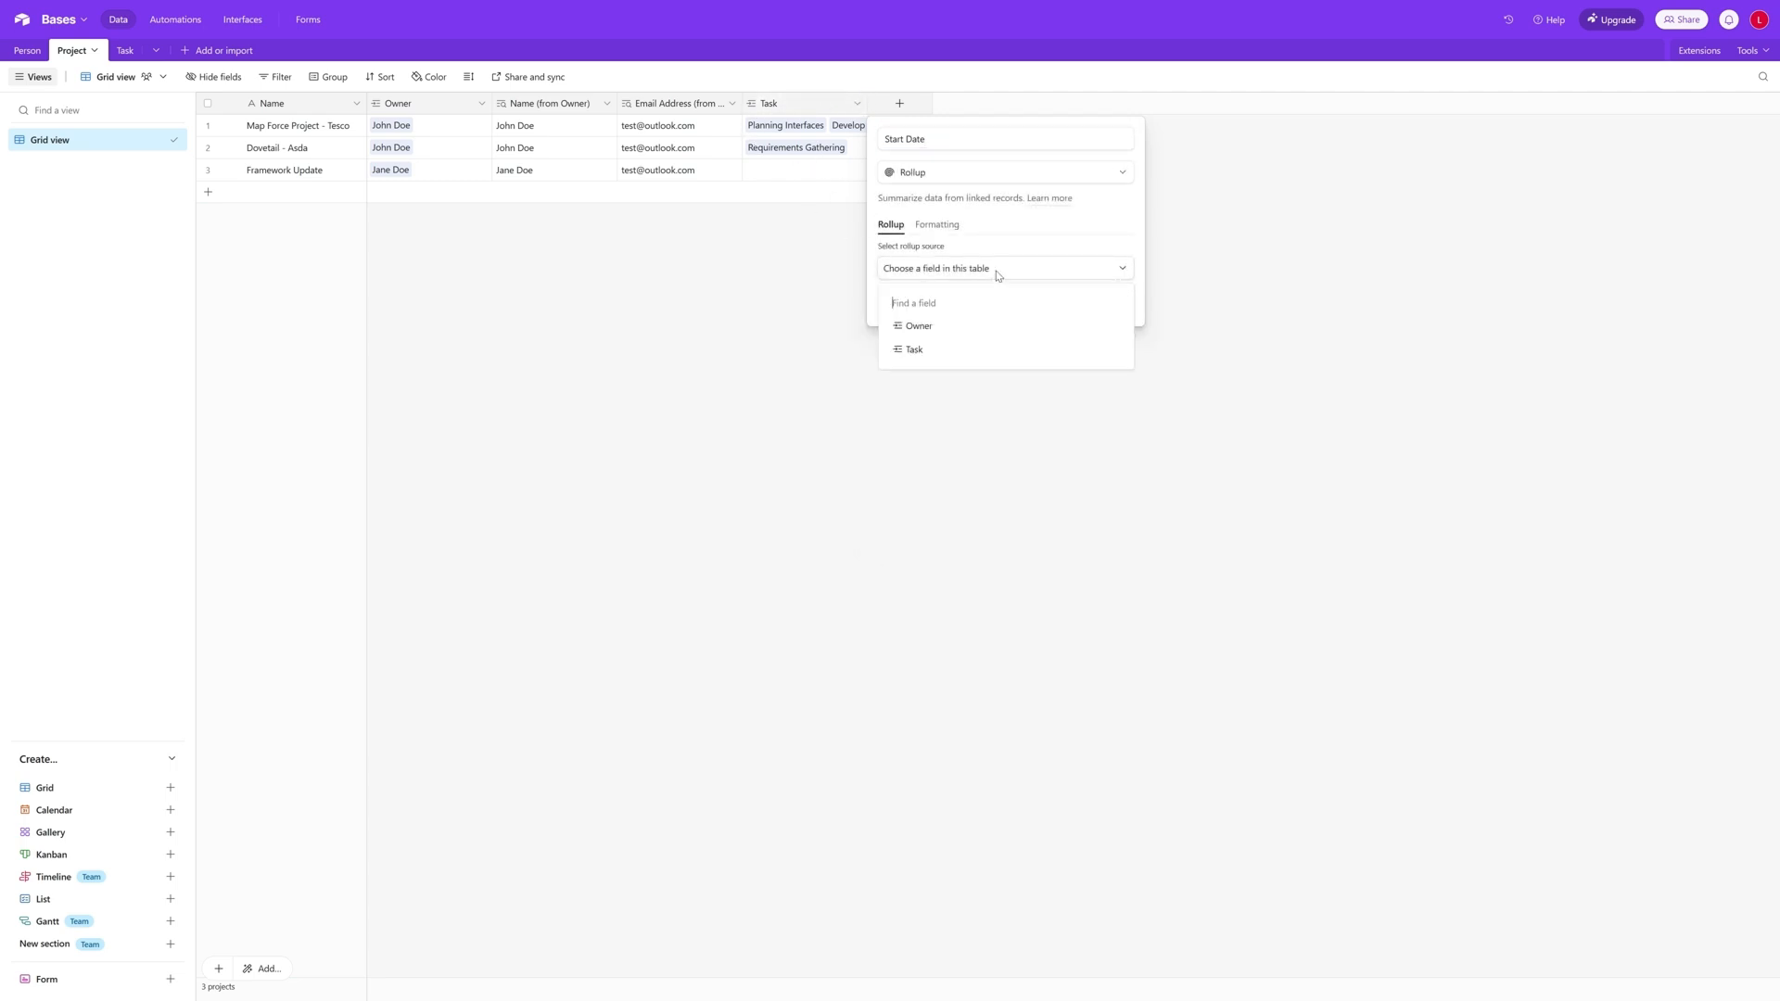
click(973, 349)
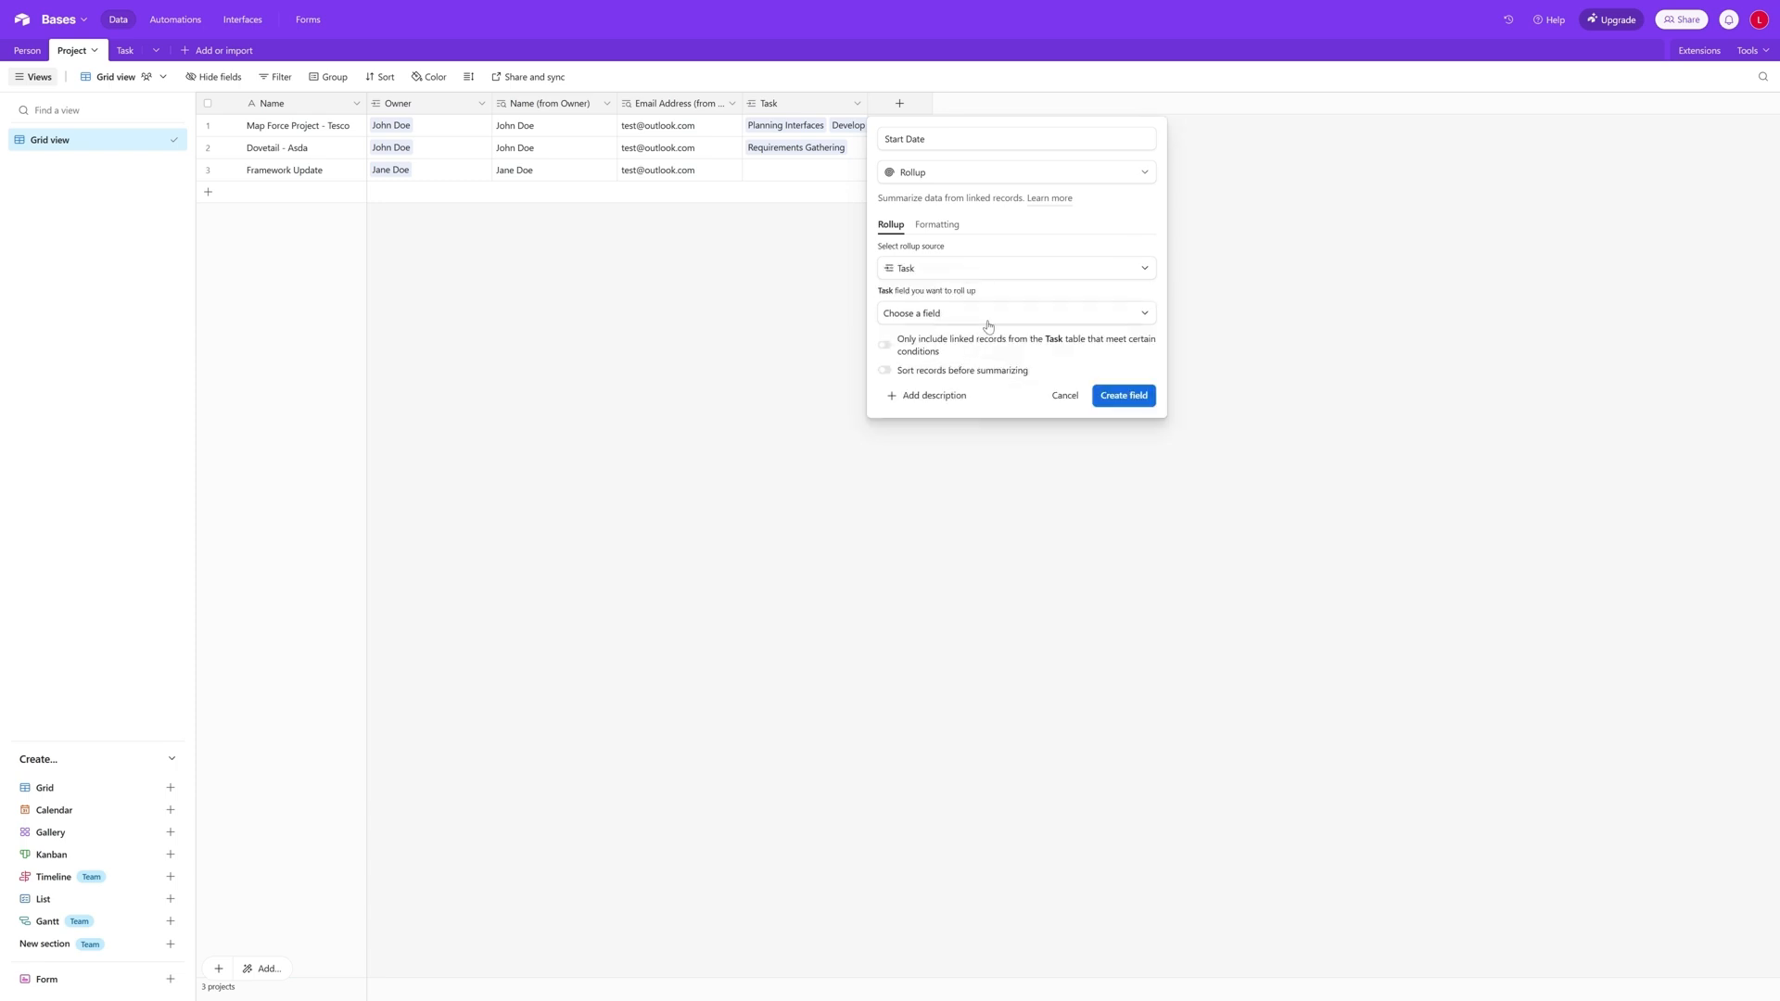
click(991, 317)
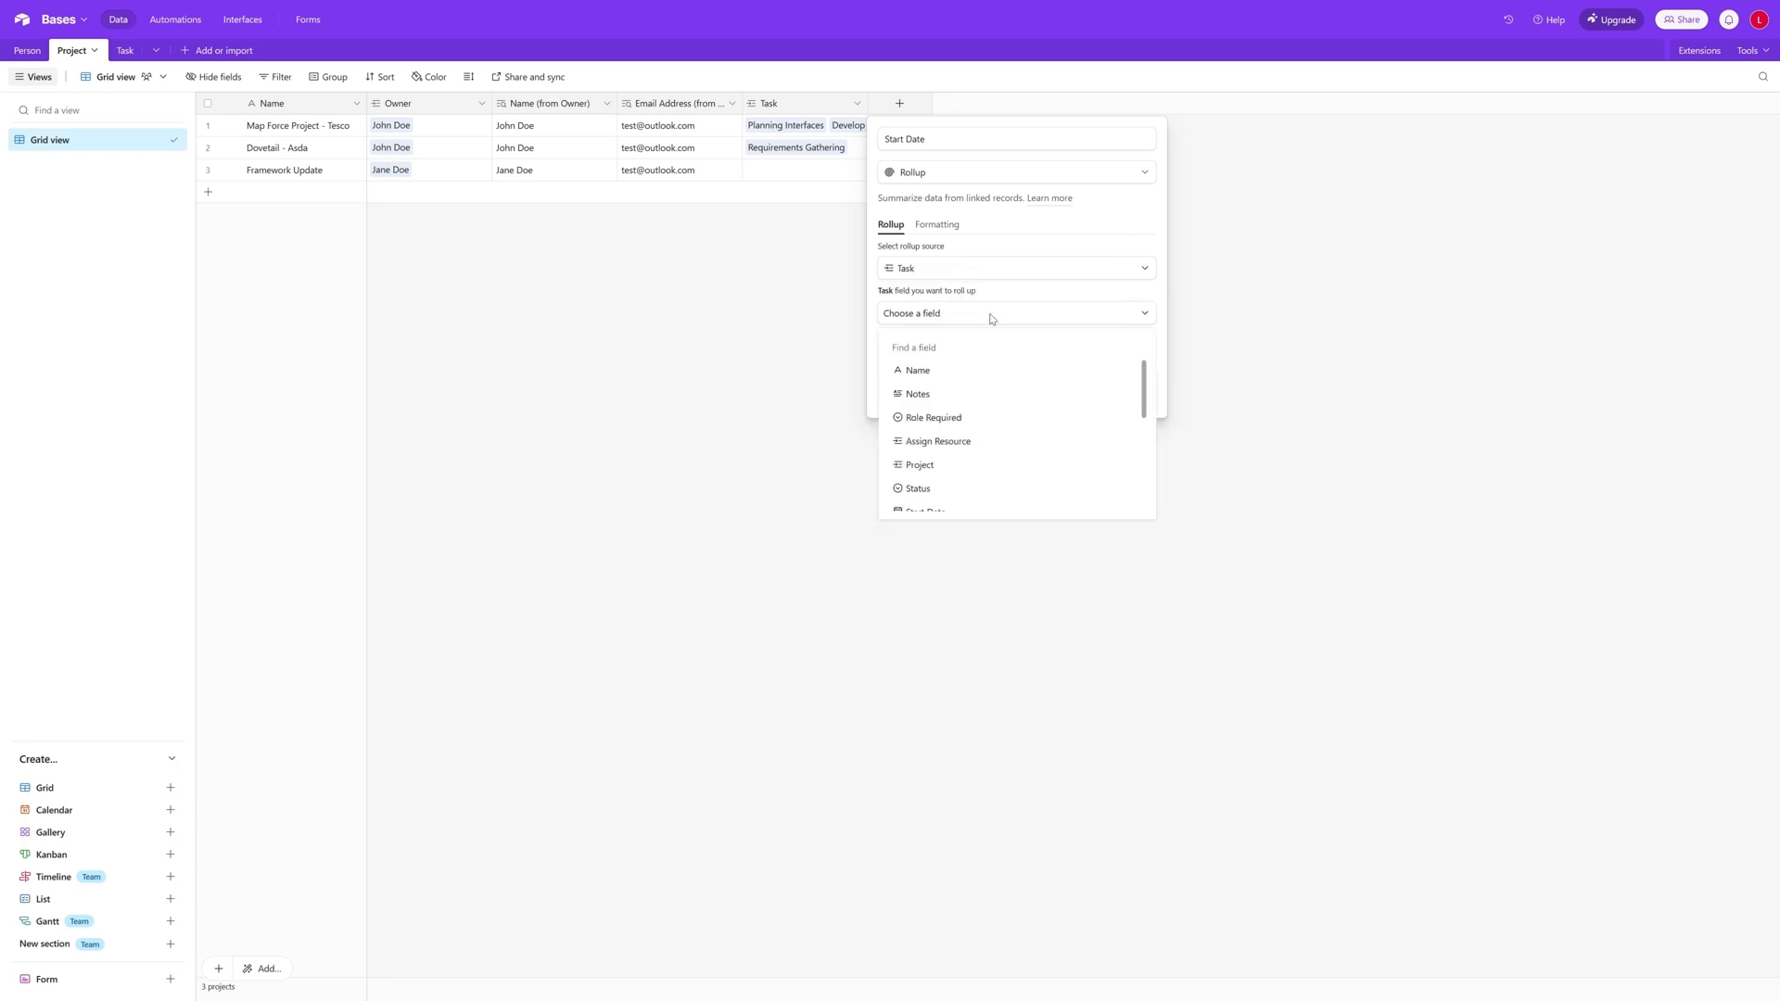
scroll(996, 396, down, 3)
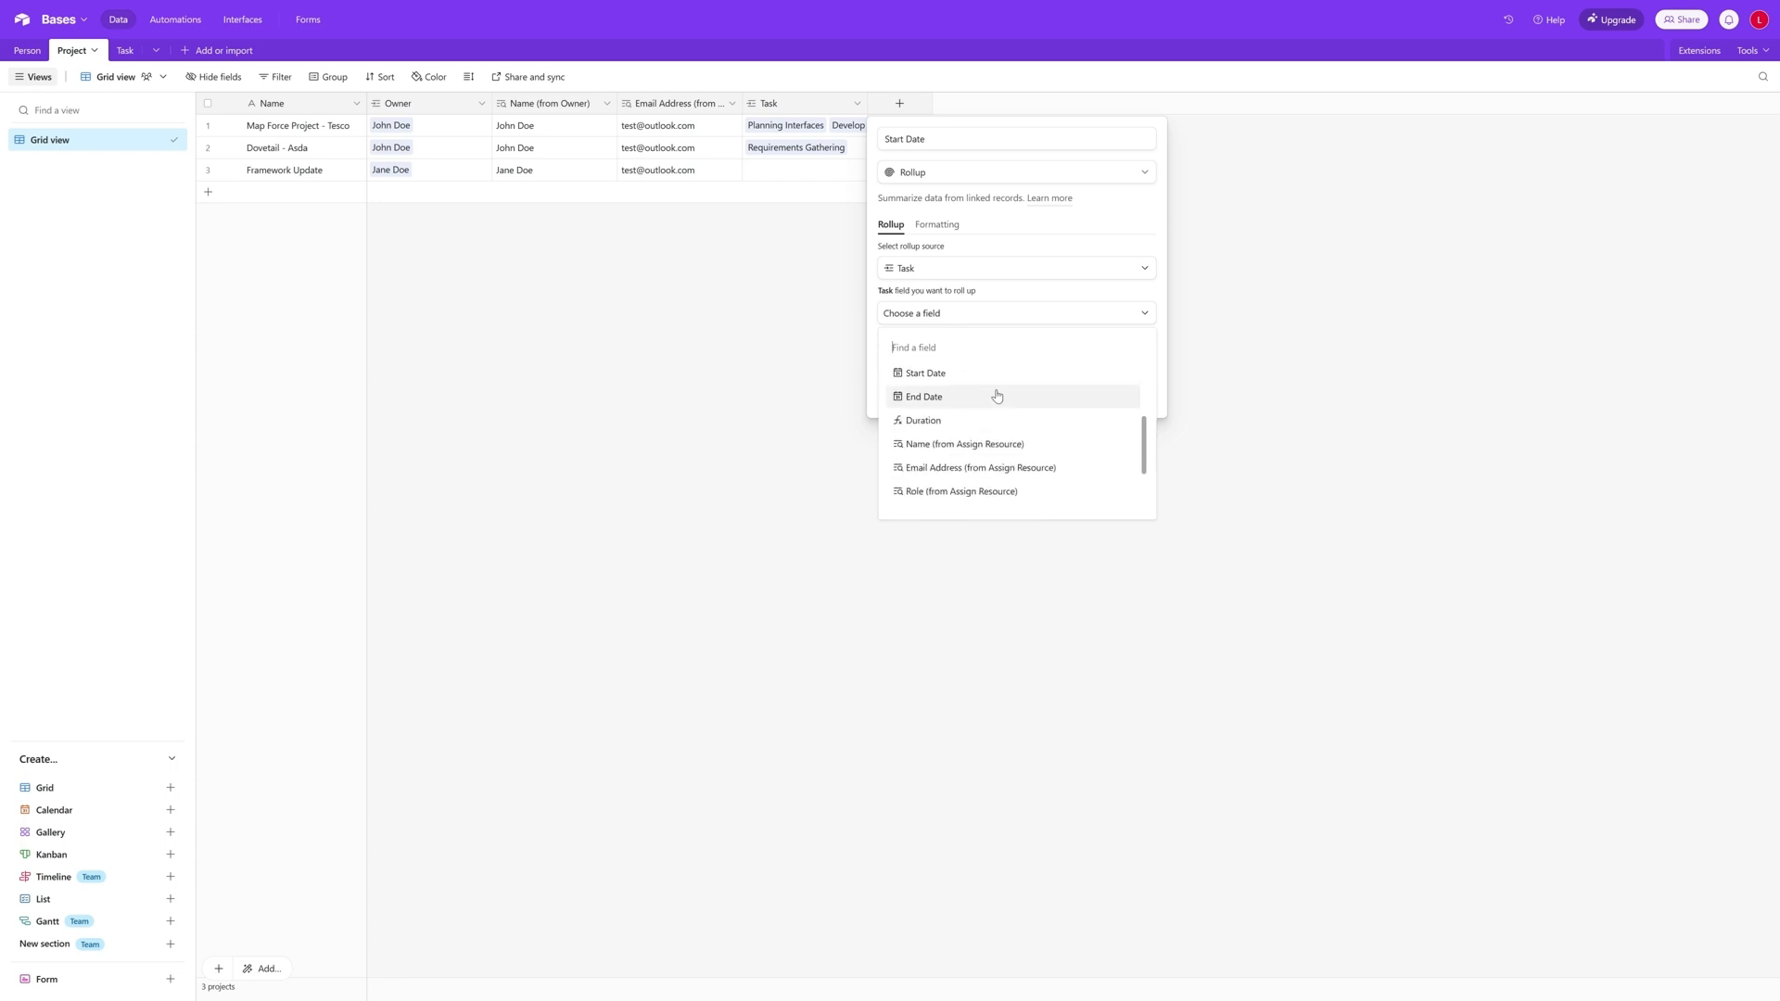
click(996, 375)
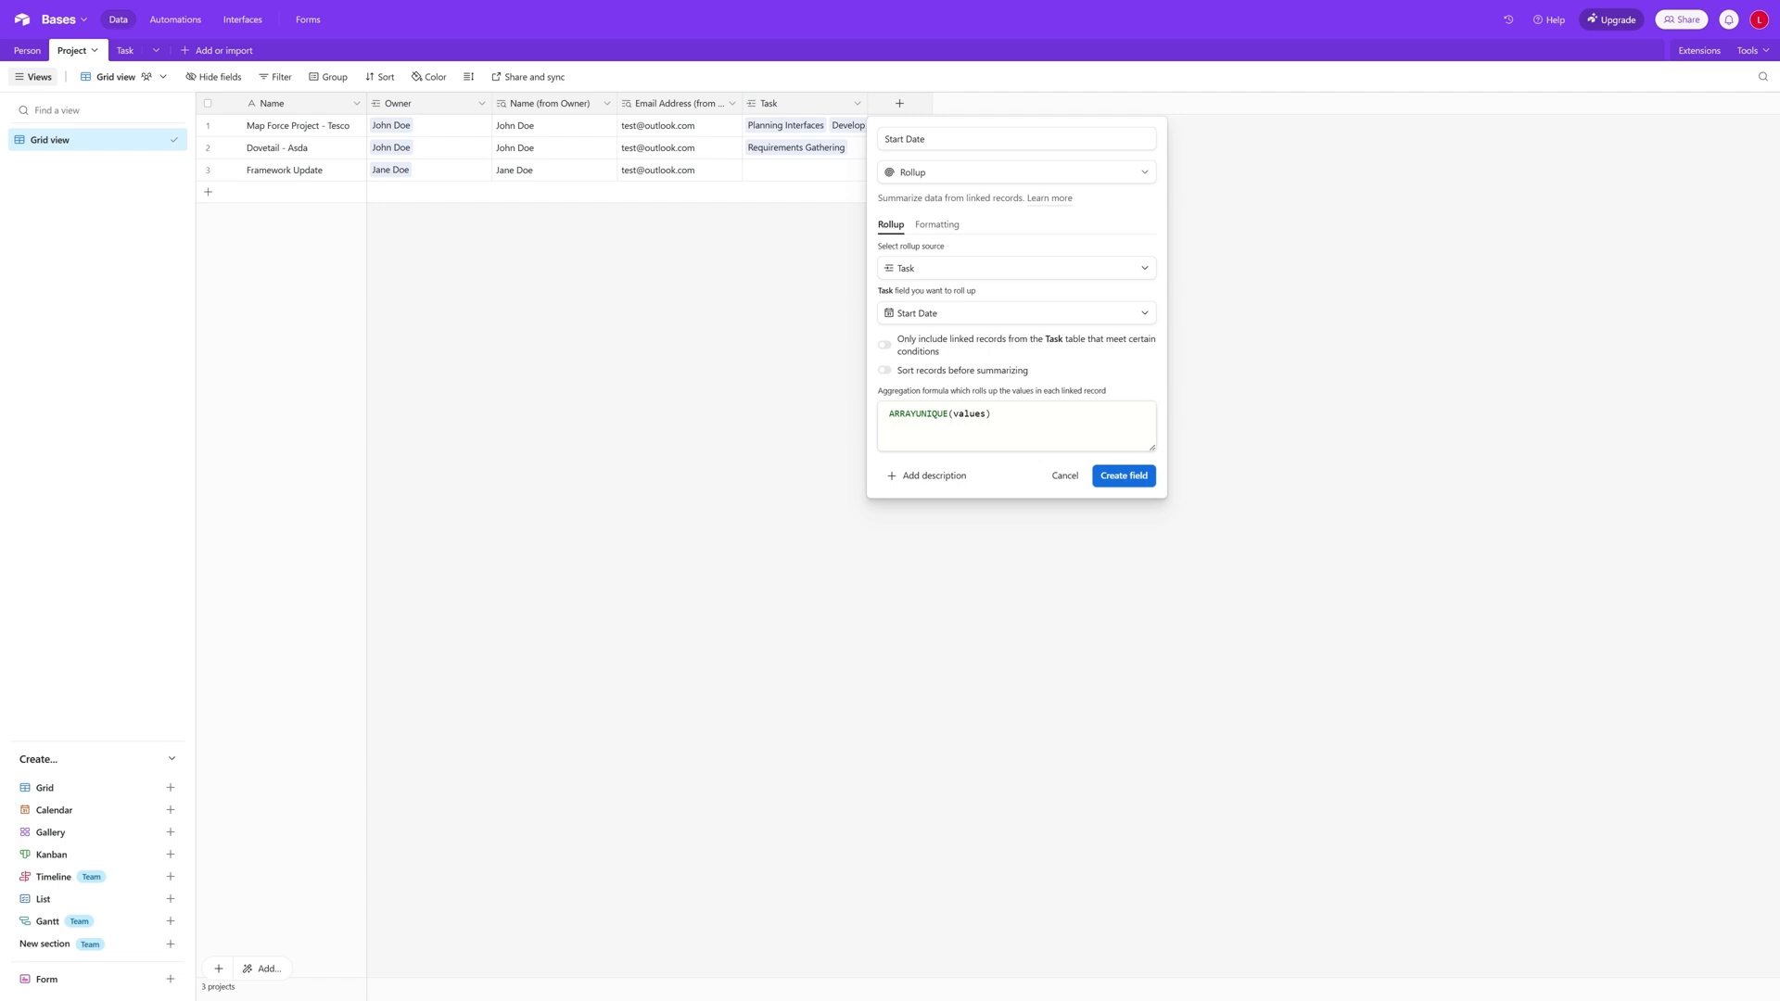
- Set the Start Date aggregation formula to MIN(values) and create the field
click(917, 414)
double_click(917, 413)
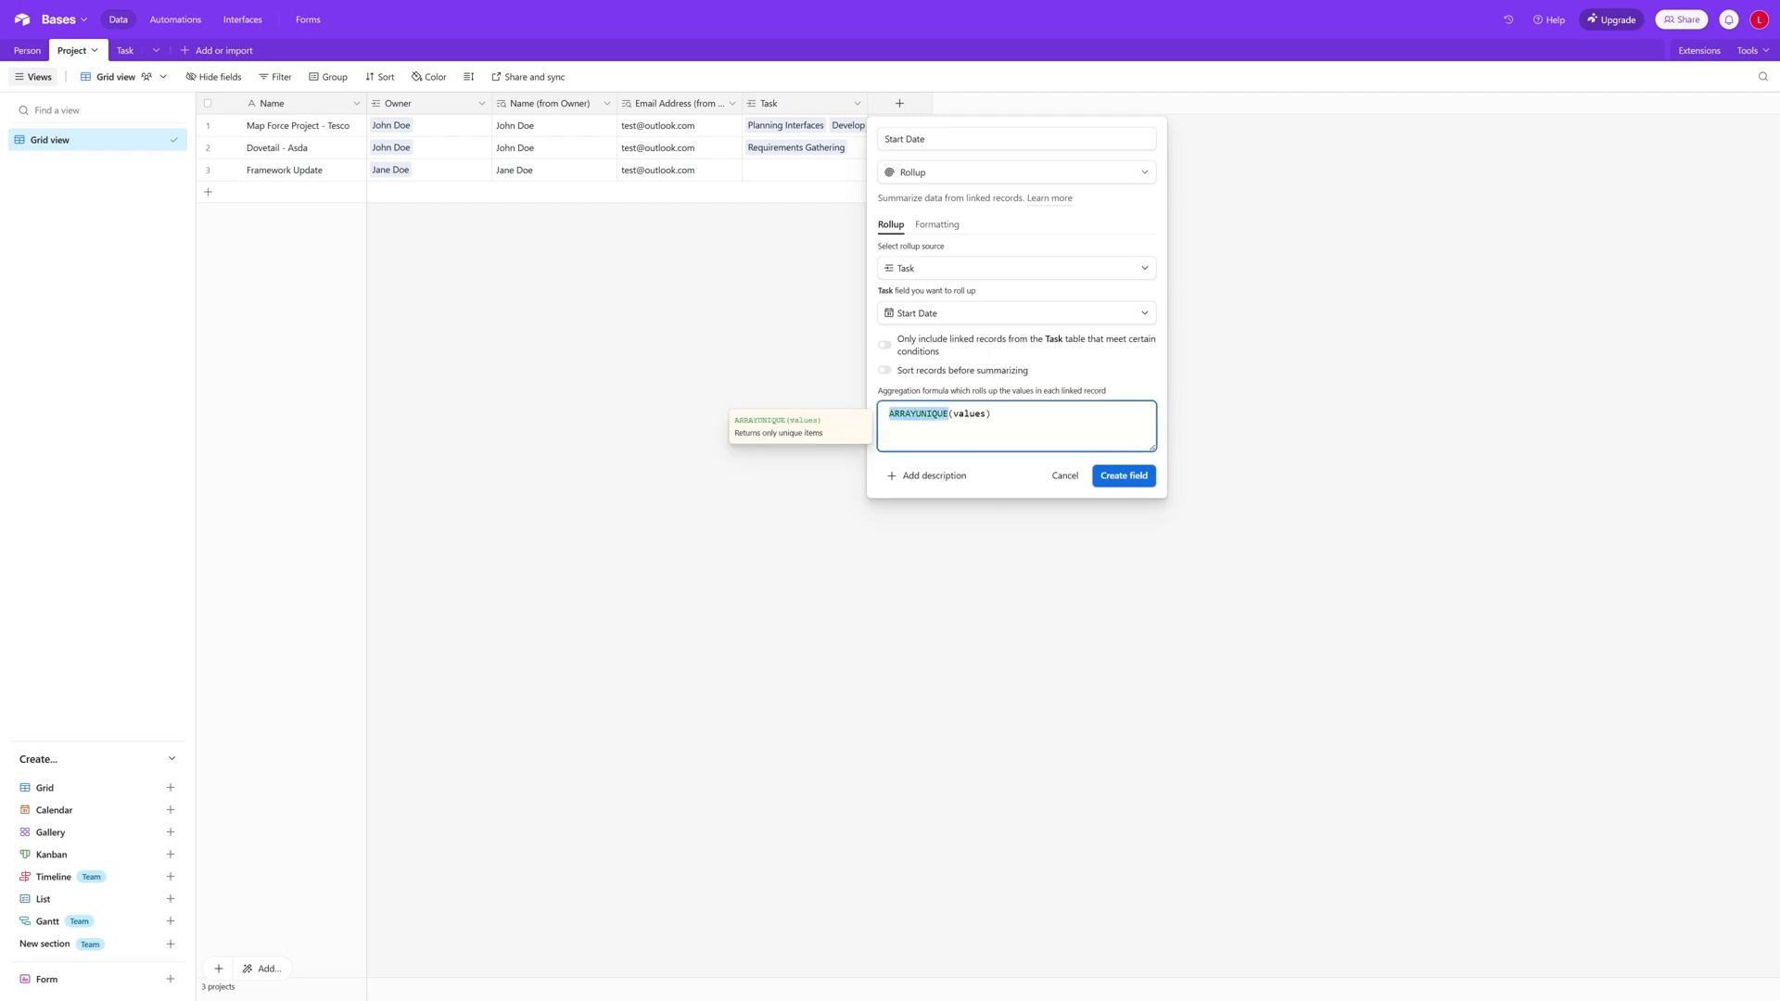
text(Min)
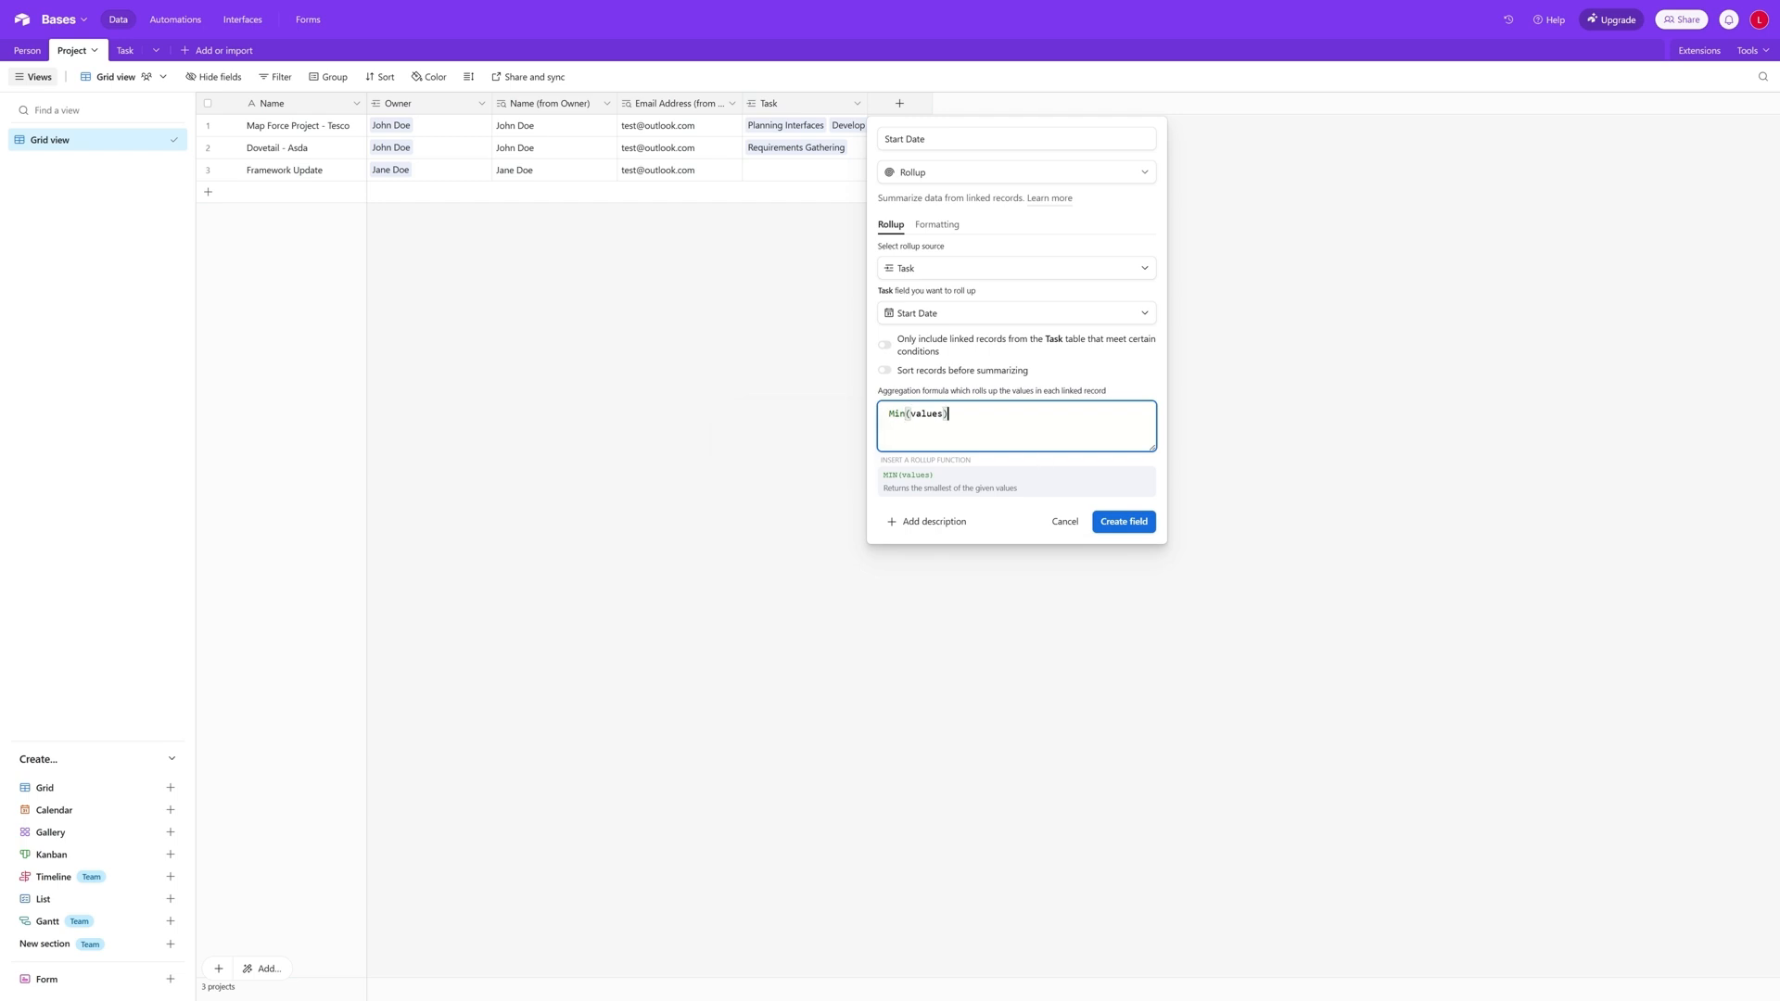
key(BackSpace)
key(BackSpace)
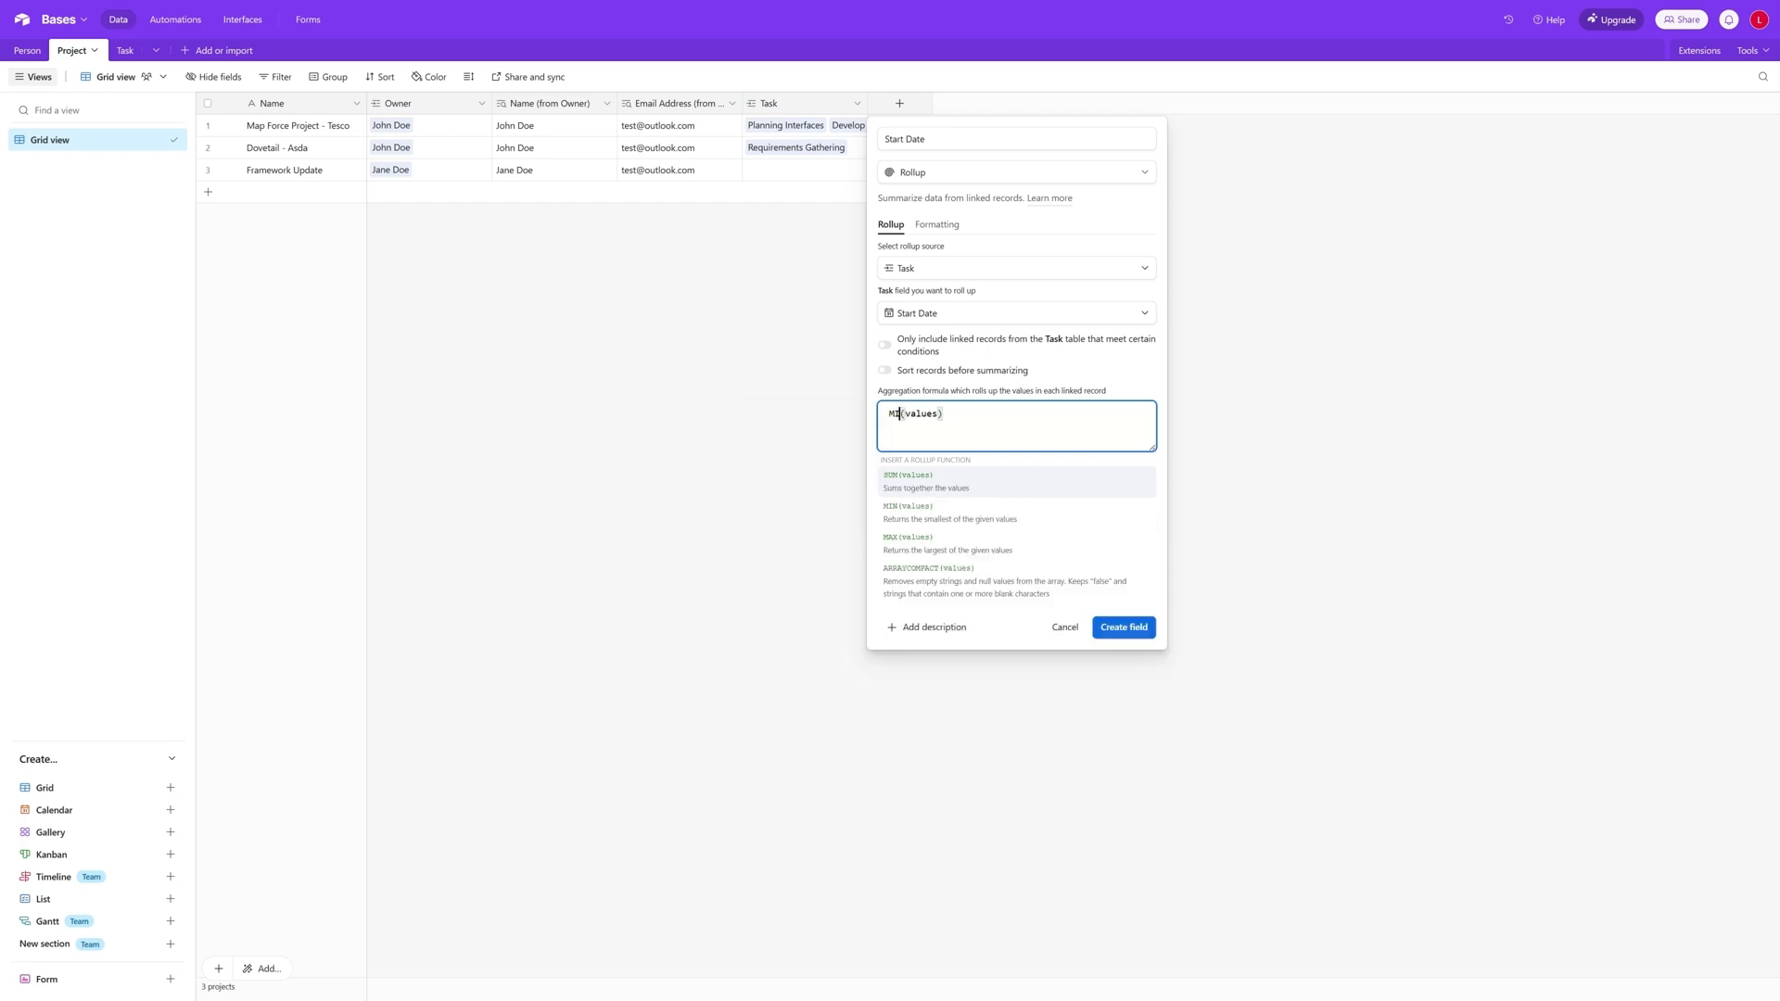
text(IN)
click(1128, 521)
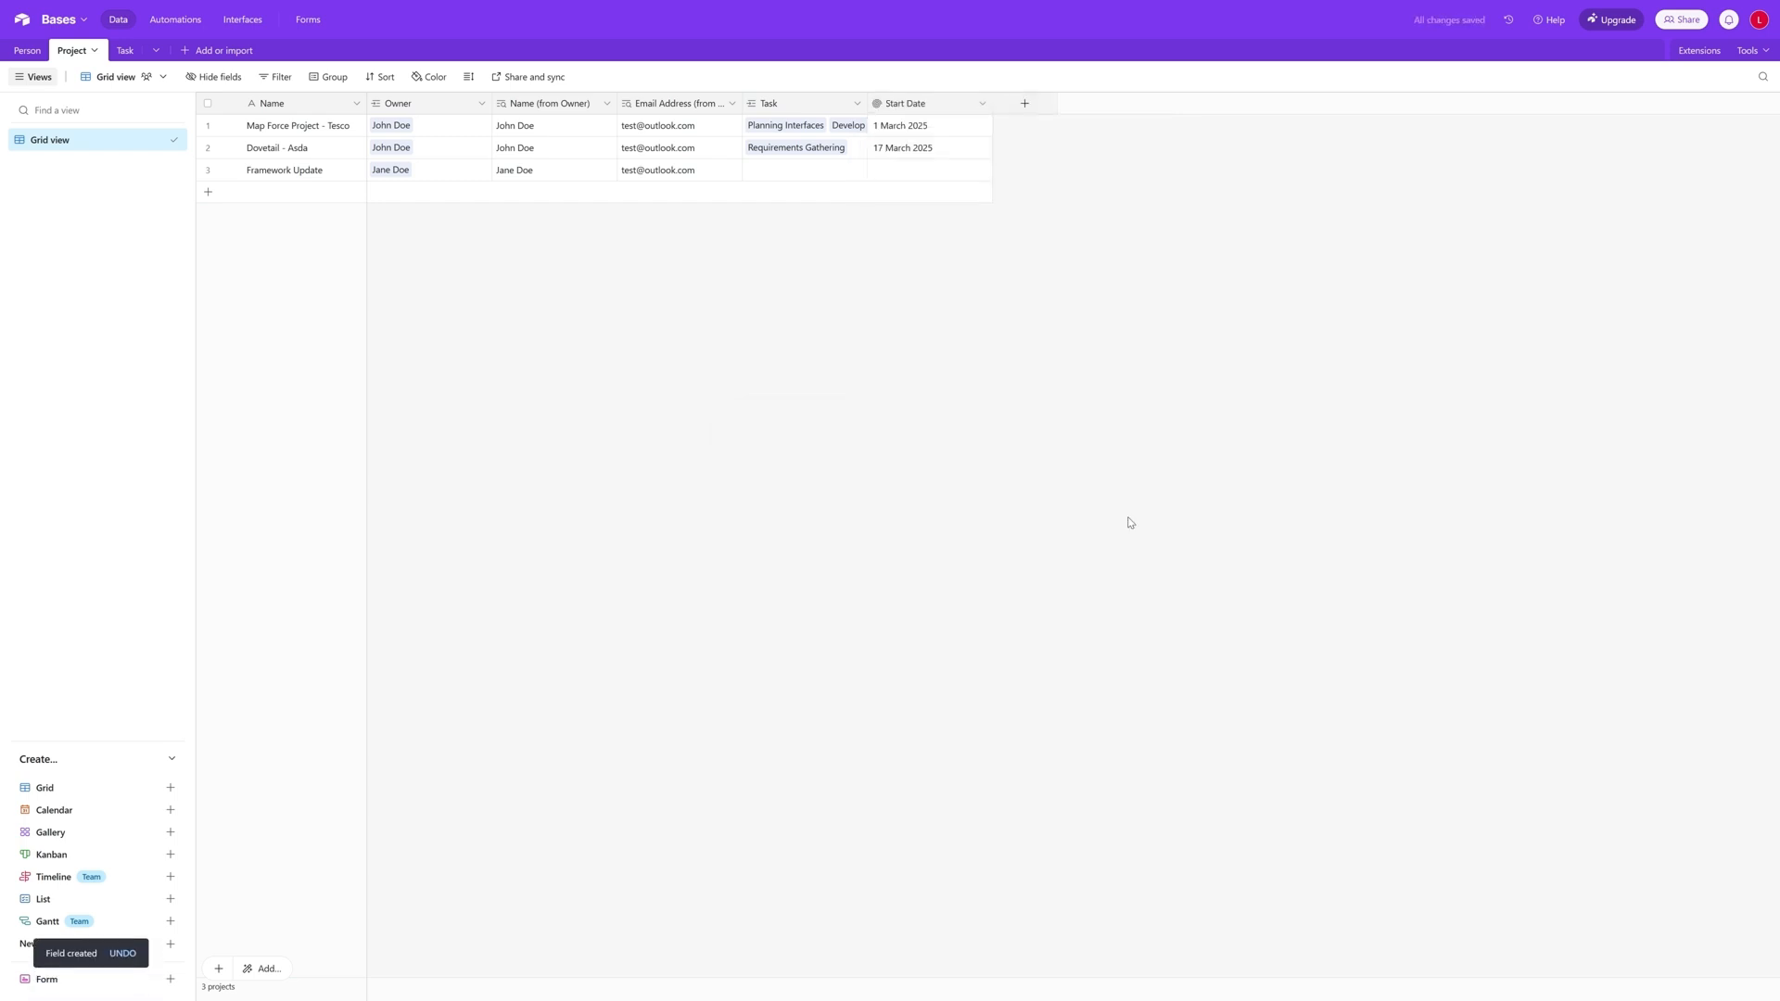
- Start another Project field named End Date, using the Rollup field type
click(1034, 110)
text(End)
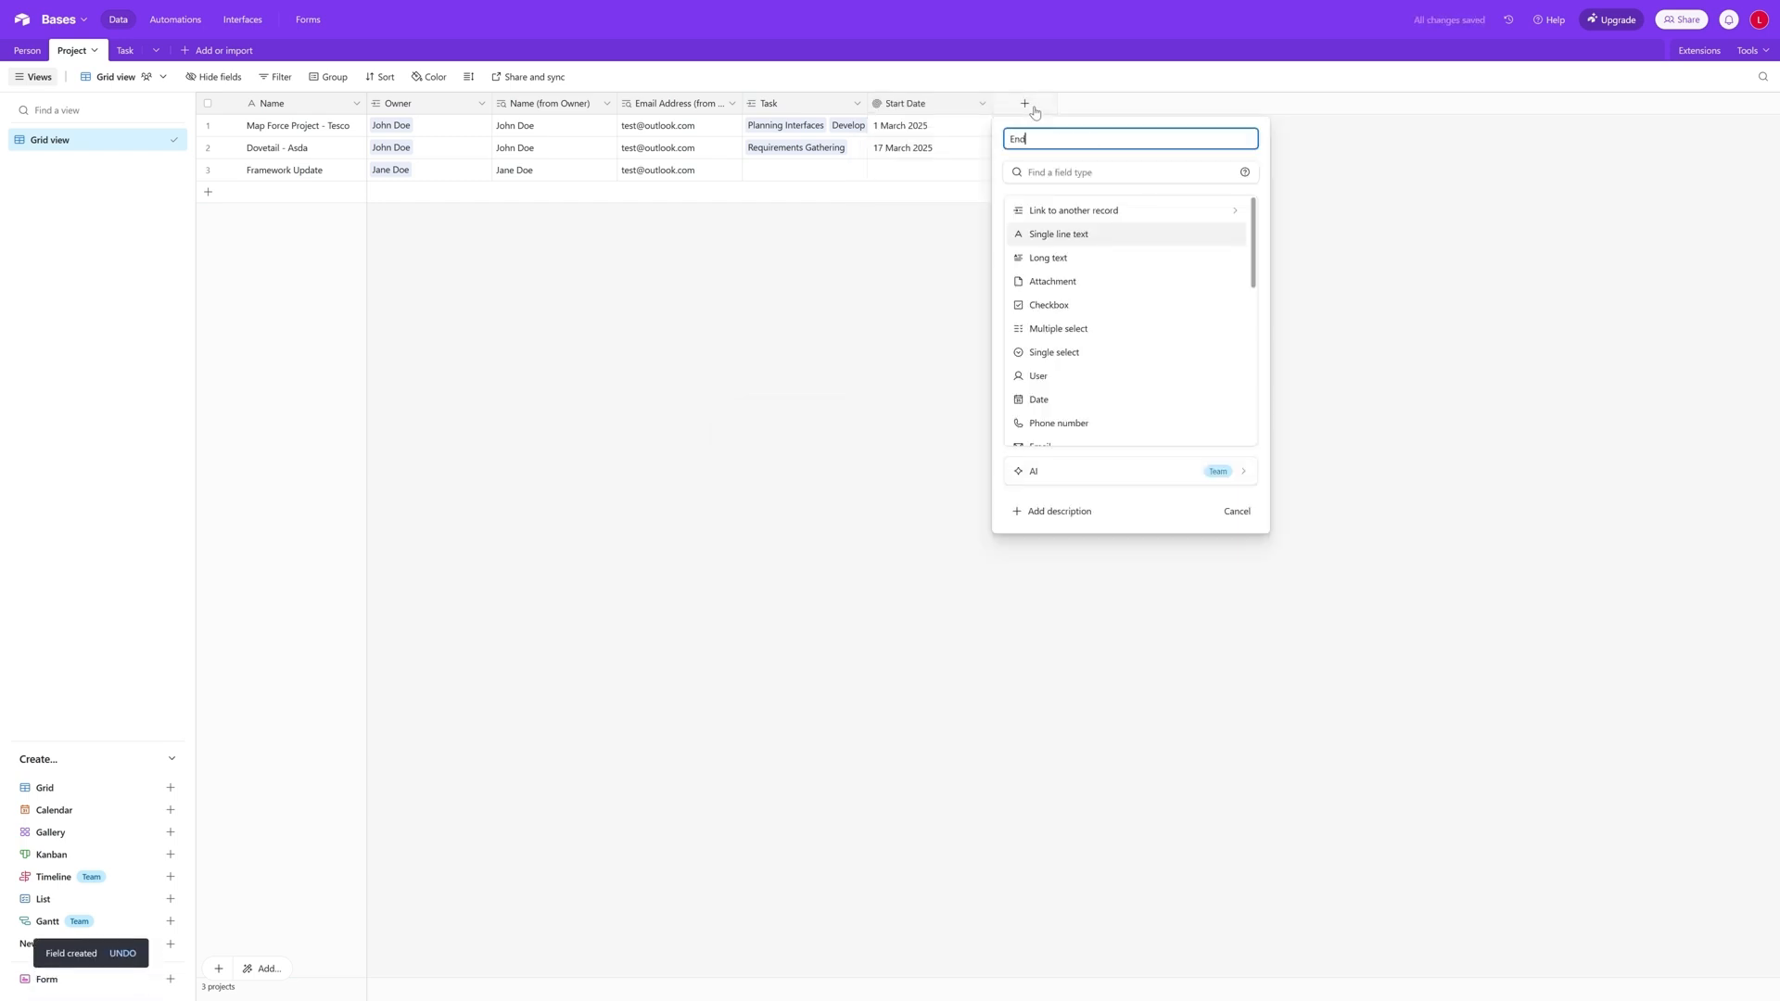
text( Date)
scroll(1098, 307, down, 1)
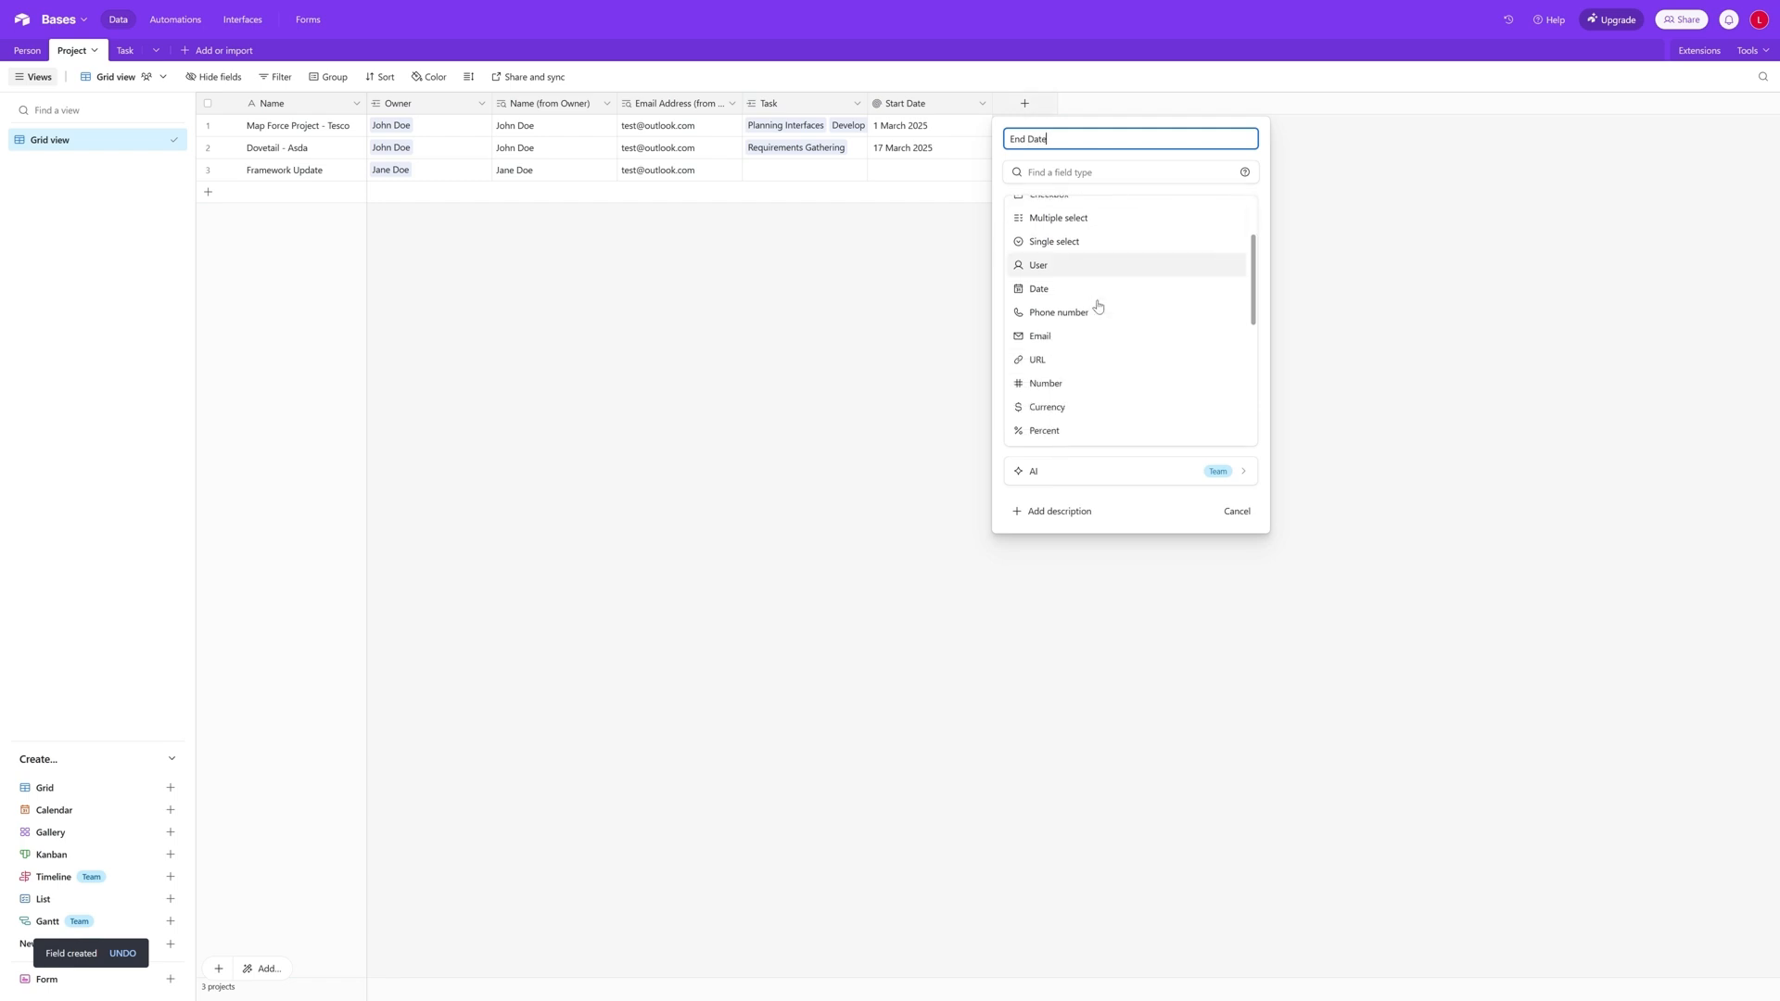
scroll(1099, 307, down, 4)
click(1078, 358)
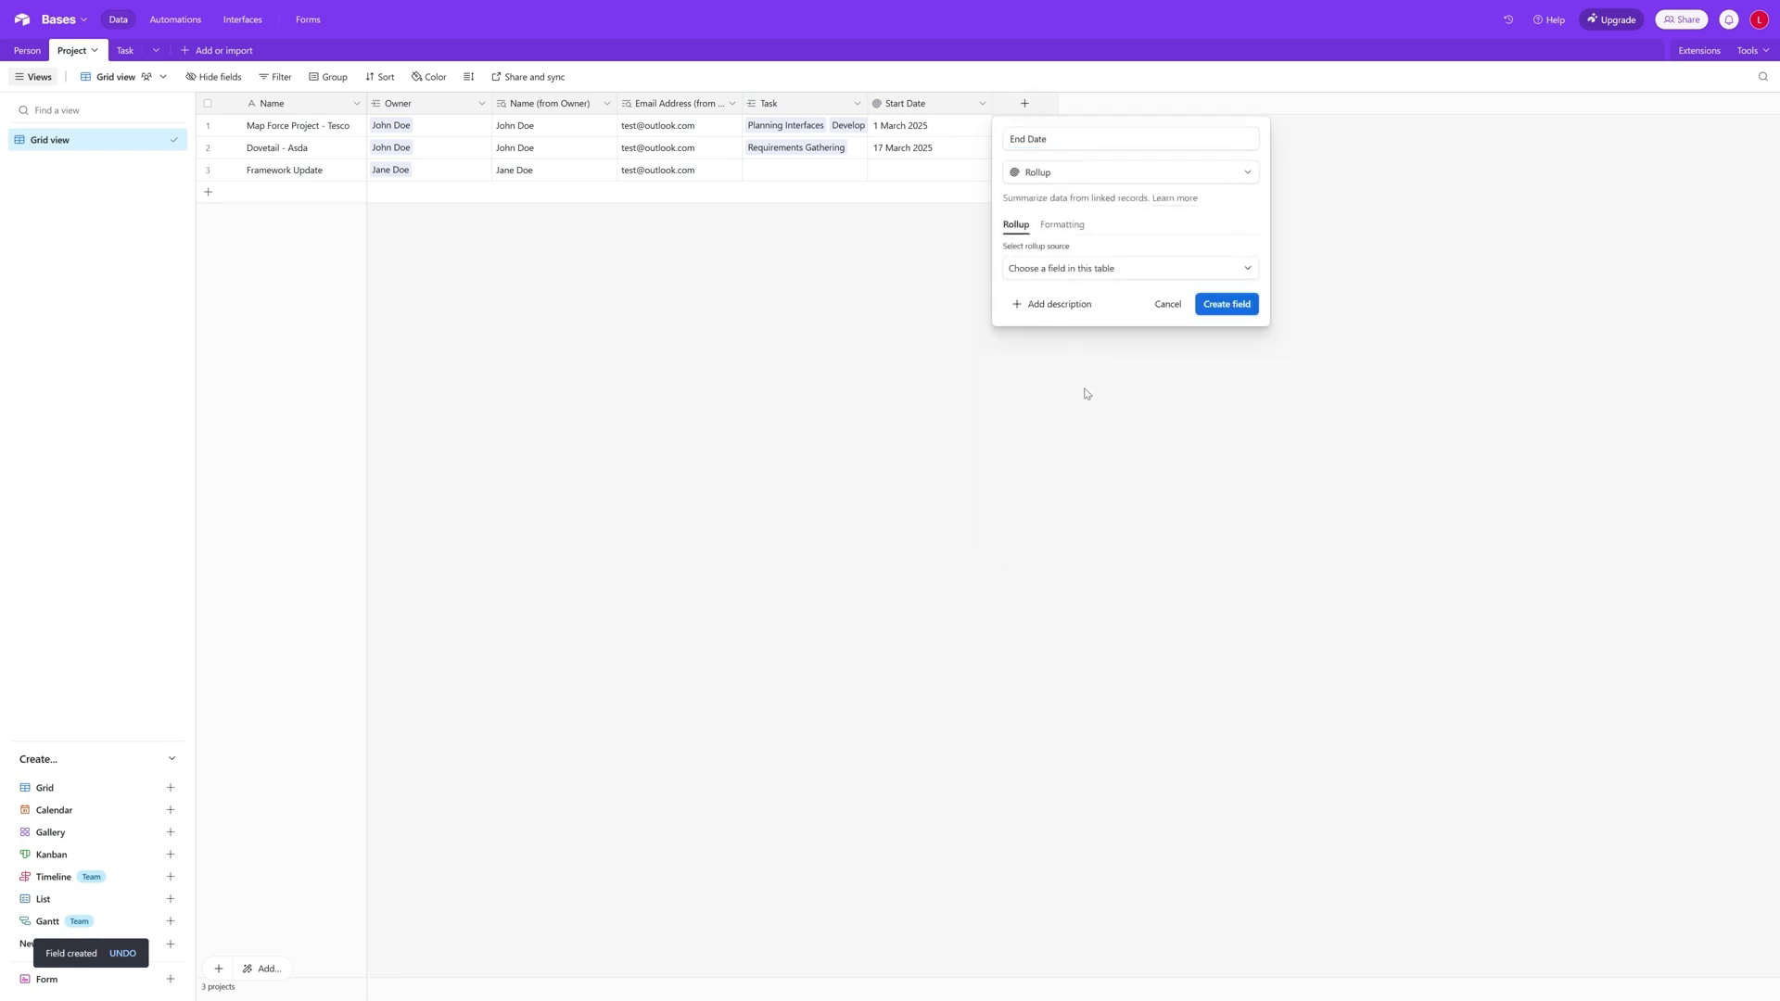
- Choose Task as the End Date rollup source and roll up the tasks' End Date field
click(1075, 271)
click(1073, 350)
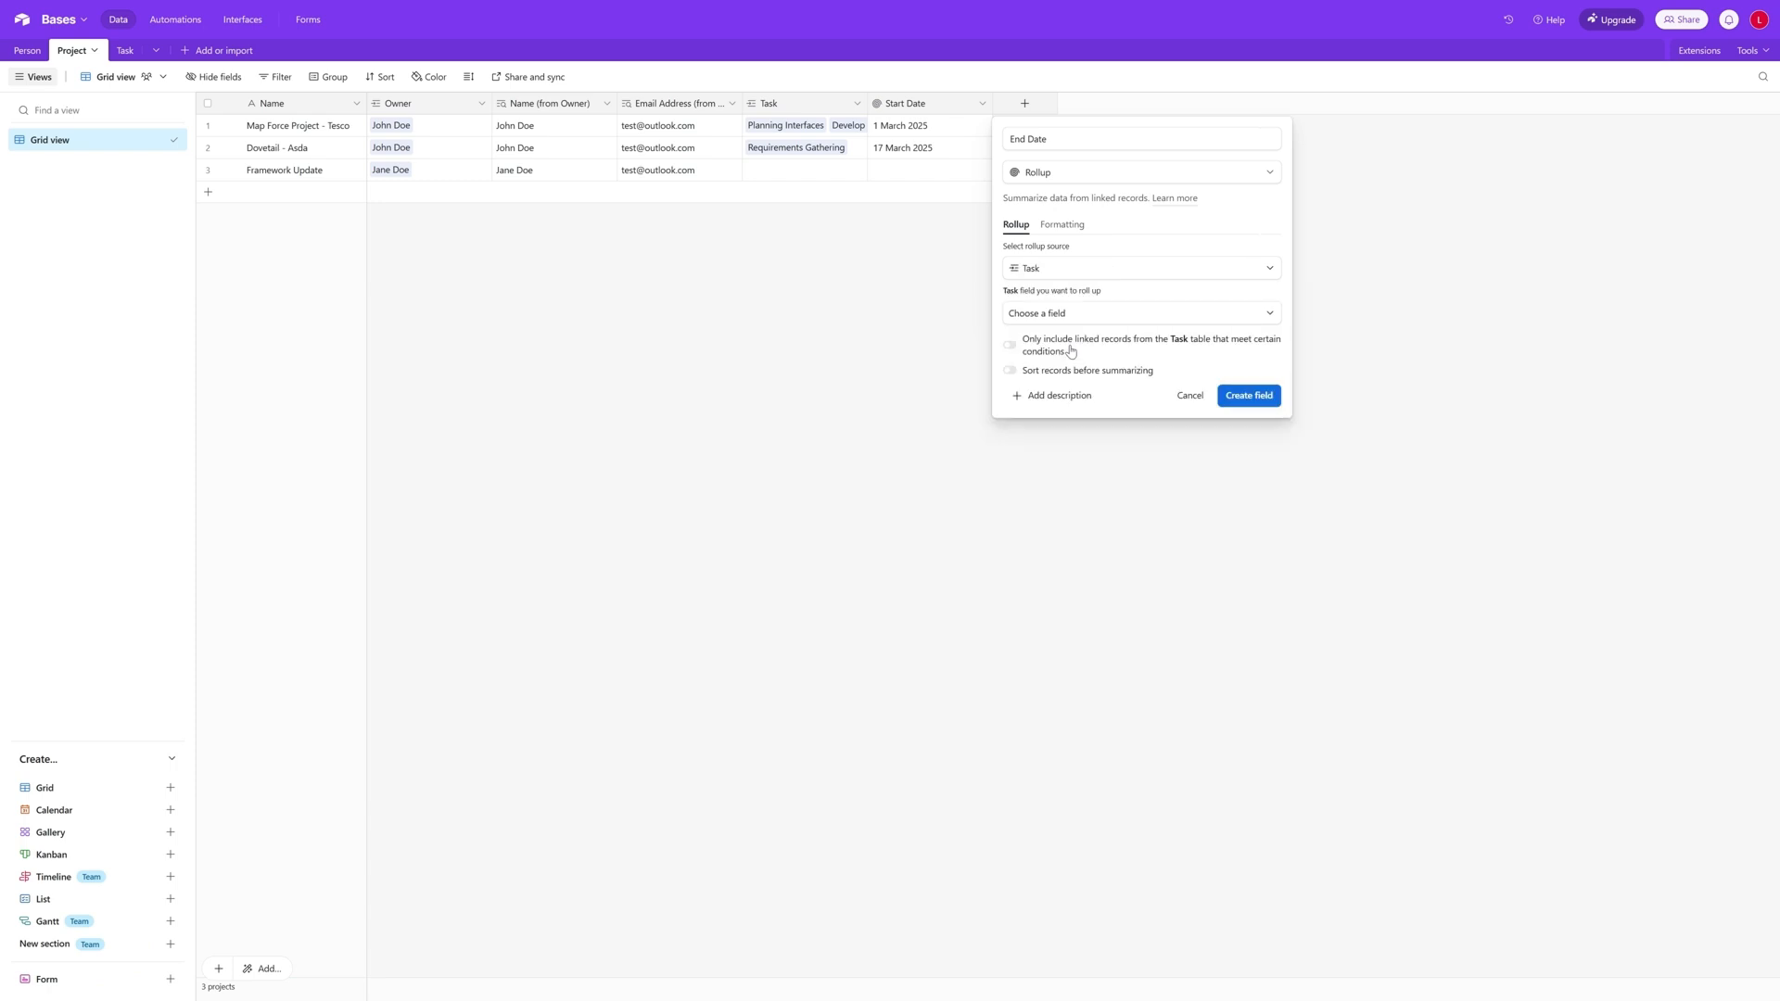
click(1125, 313)
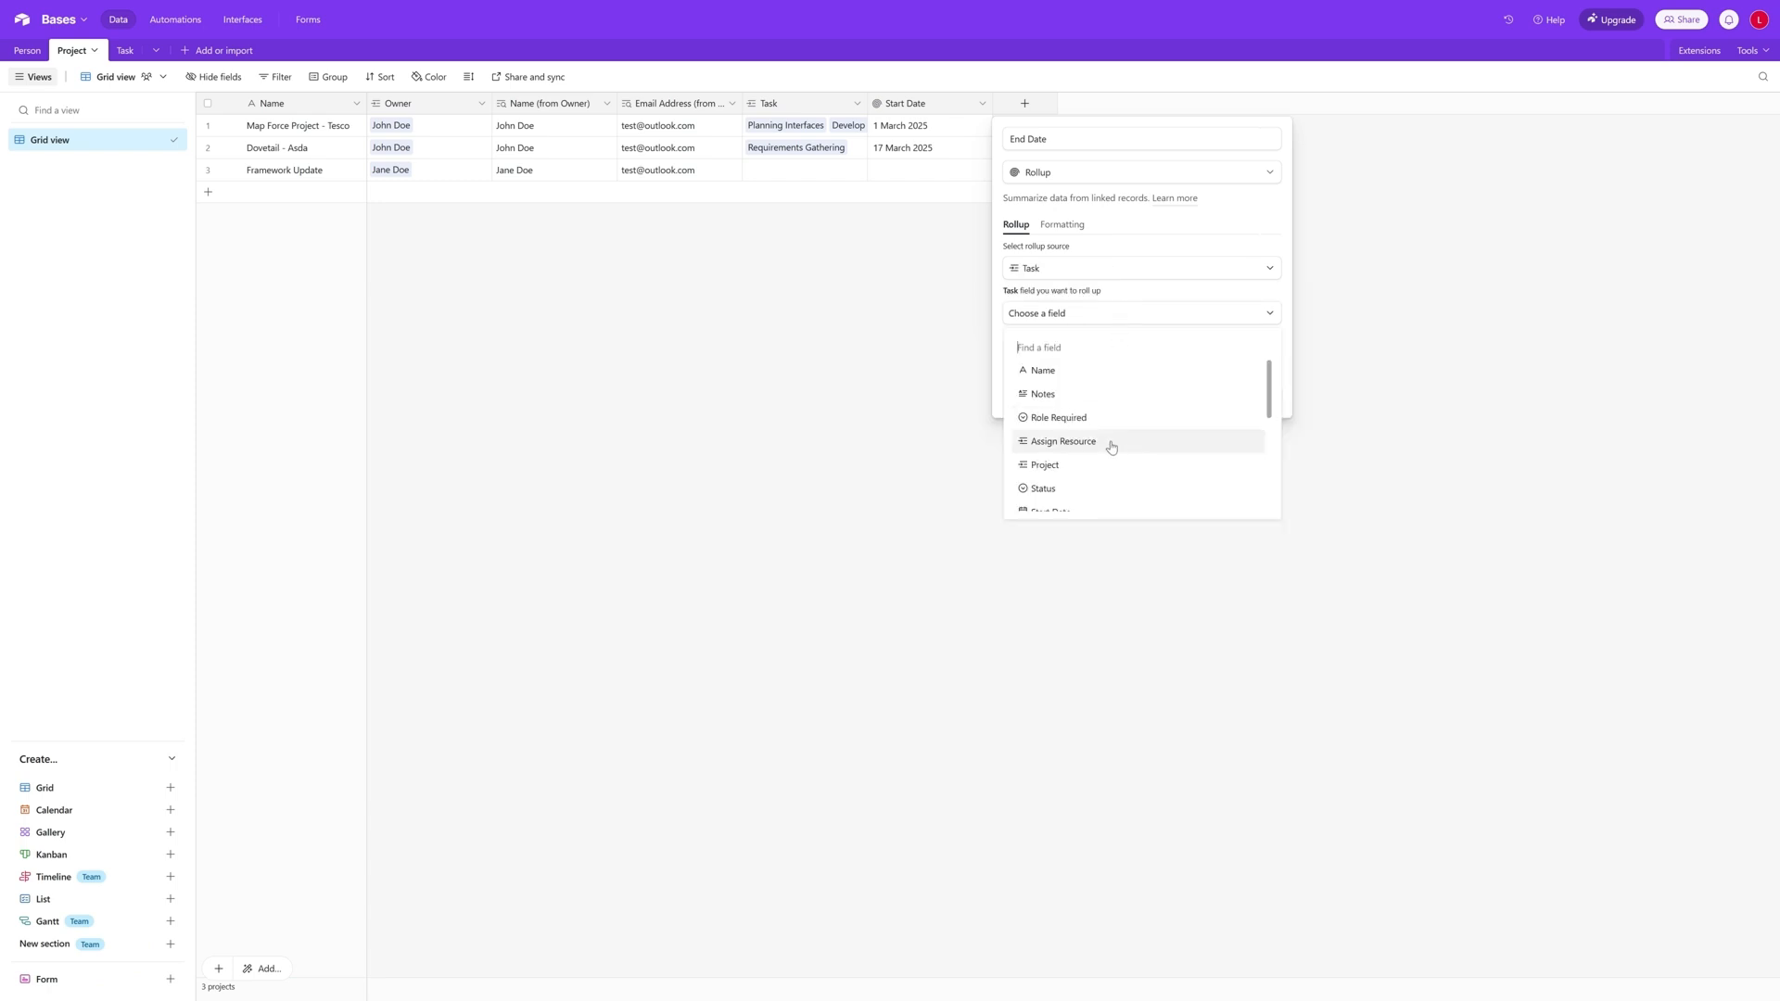
scroll(1111, 446, down, 2)
click(1078, 465)
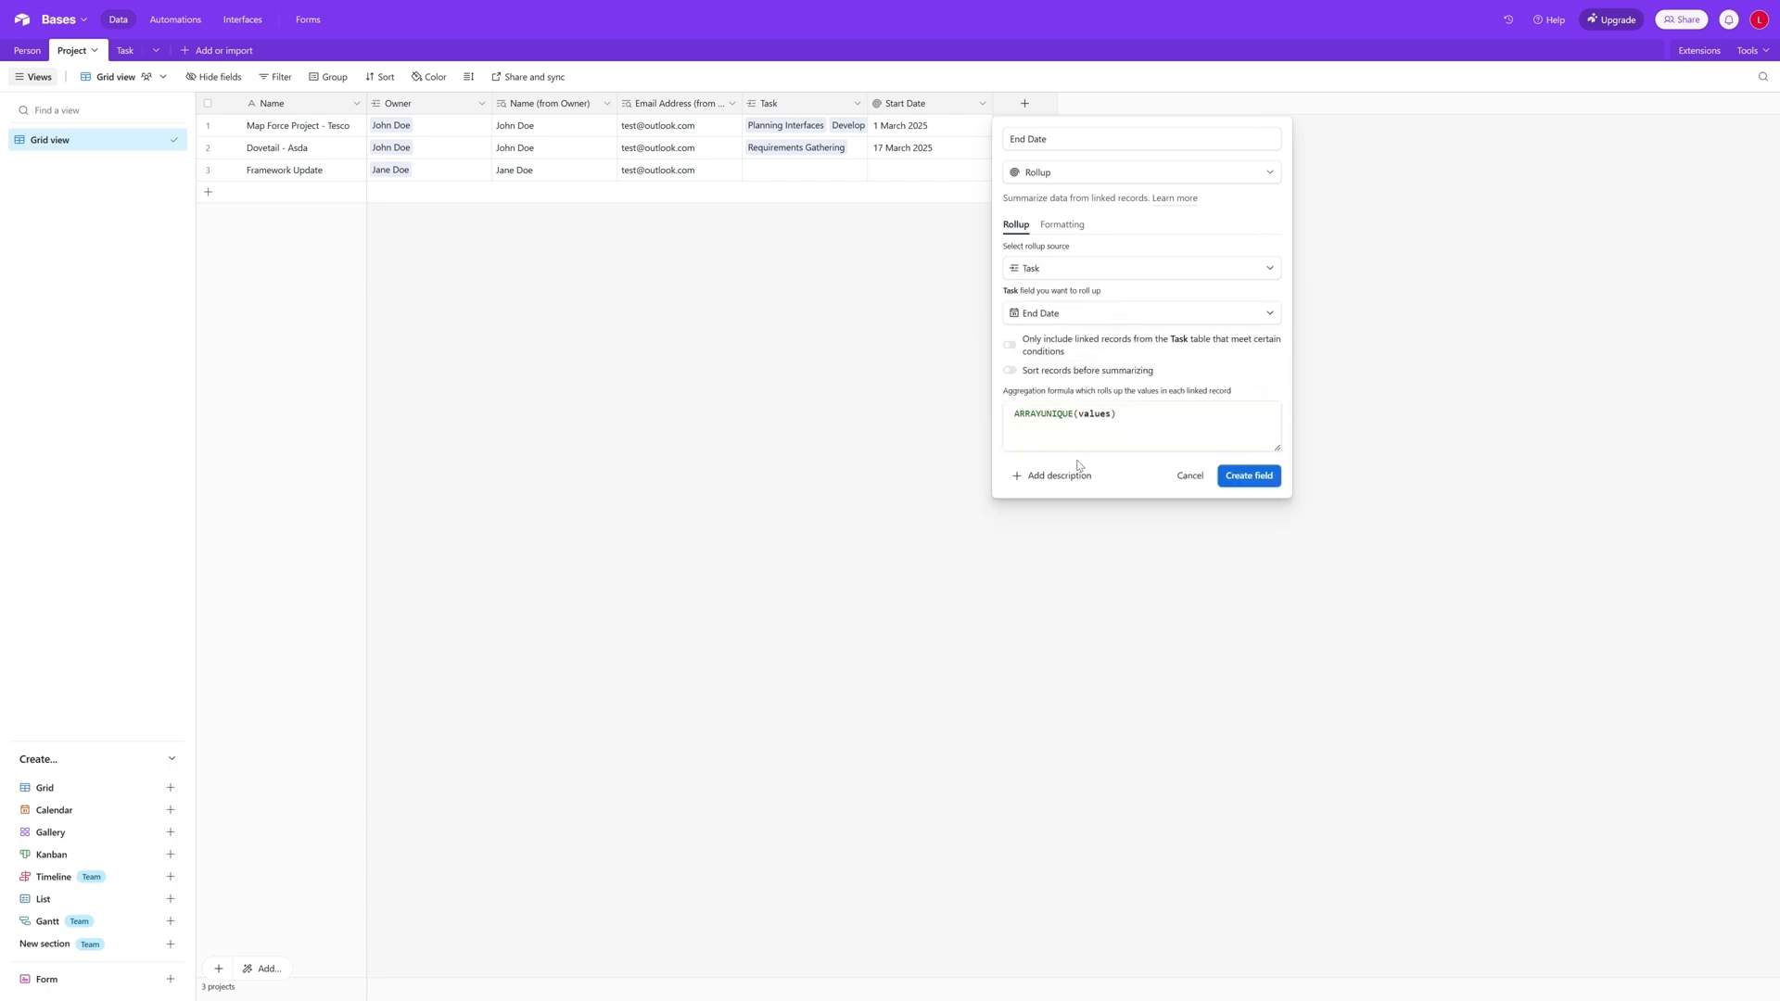
- Set the End Date aggregation formula to MAX(values) and create the field
double_click(1072, 413)
text(MAX)
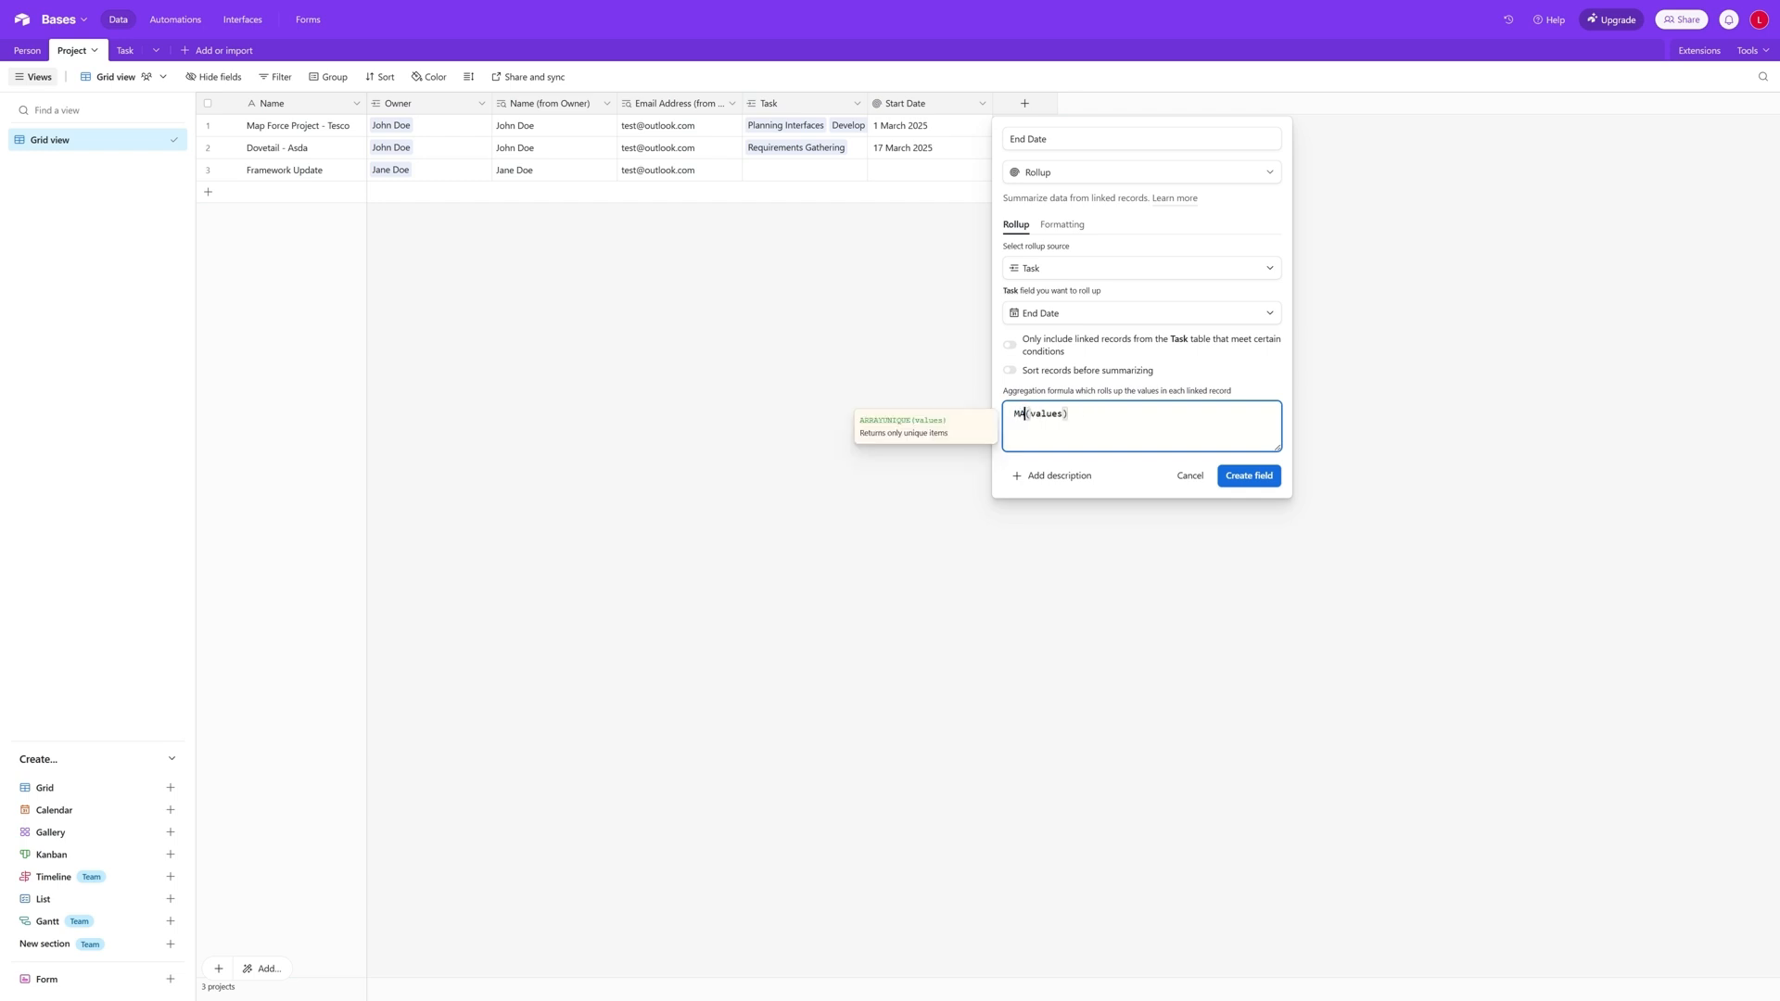
click(1266, 522)
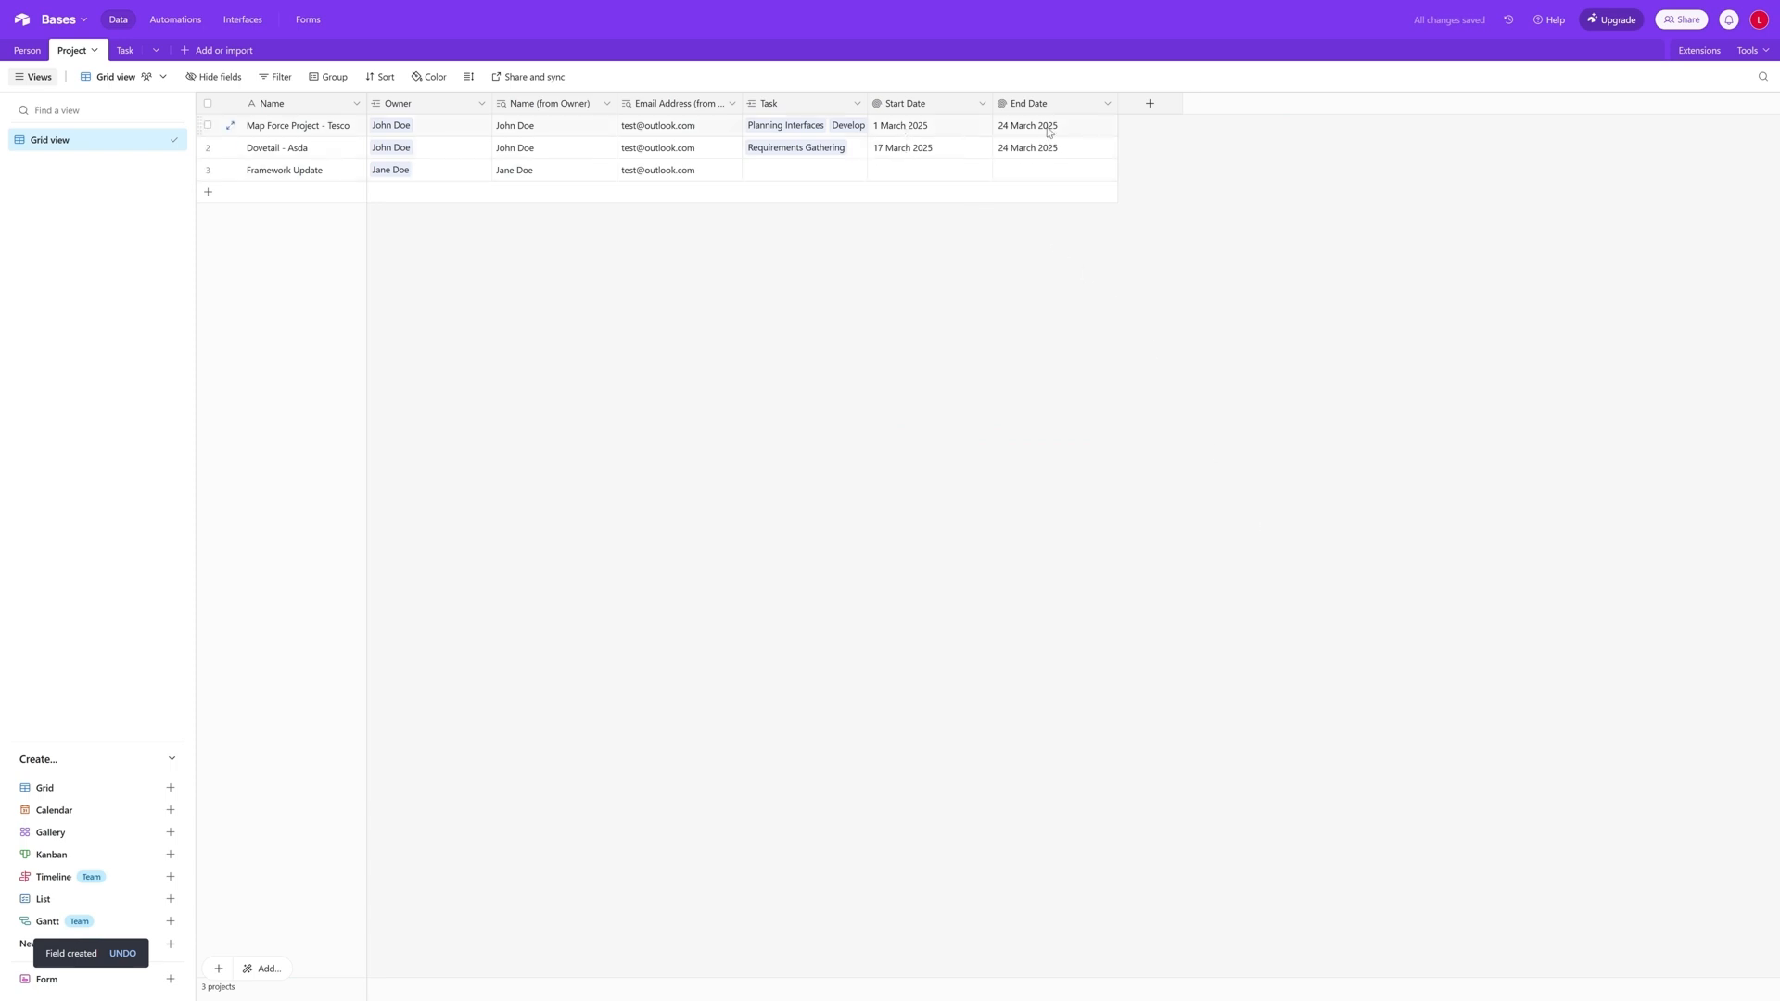
- Start a further Project field named Duration, using the Formula field type
click(1151, 104)
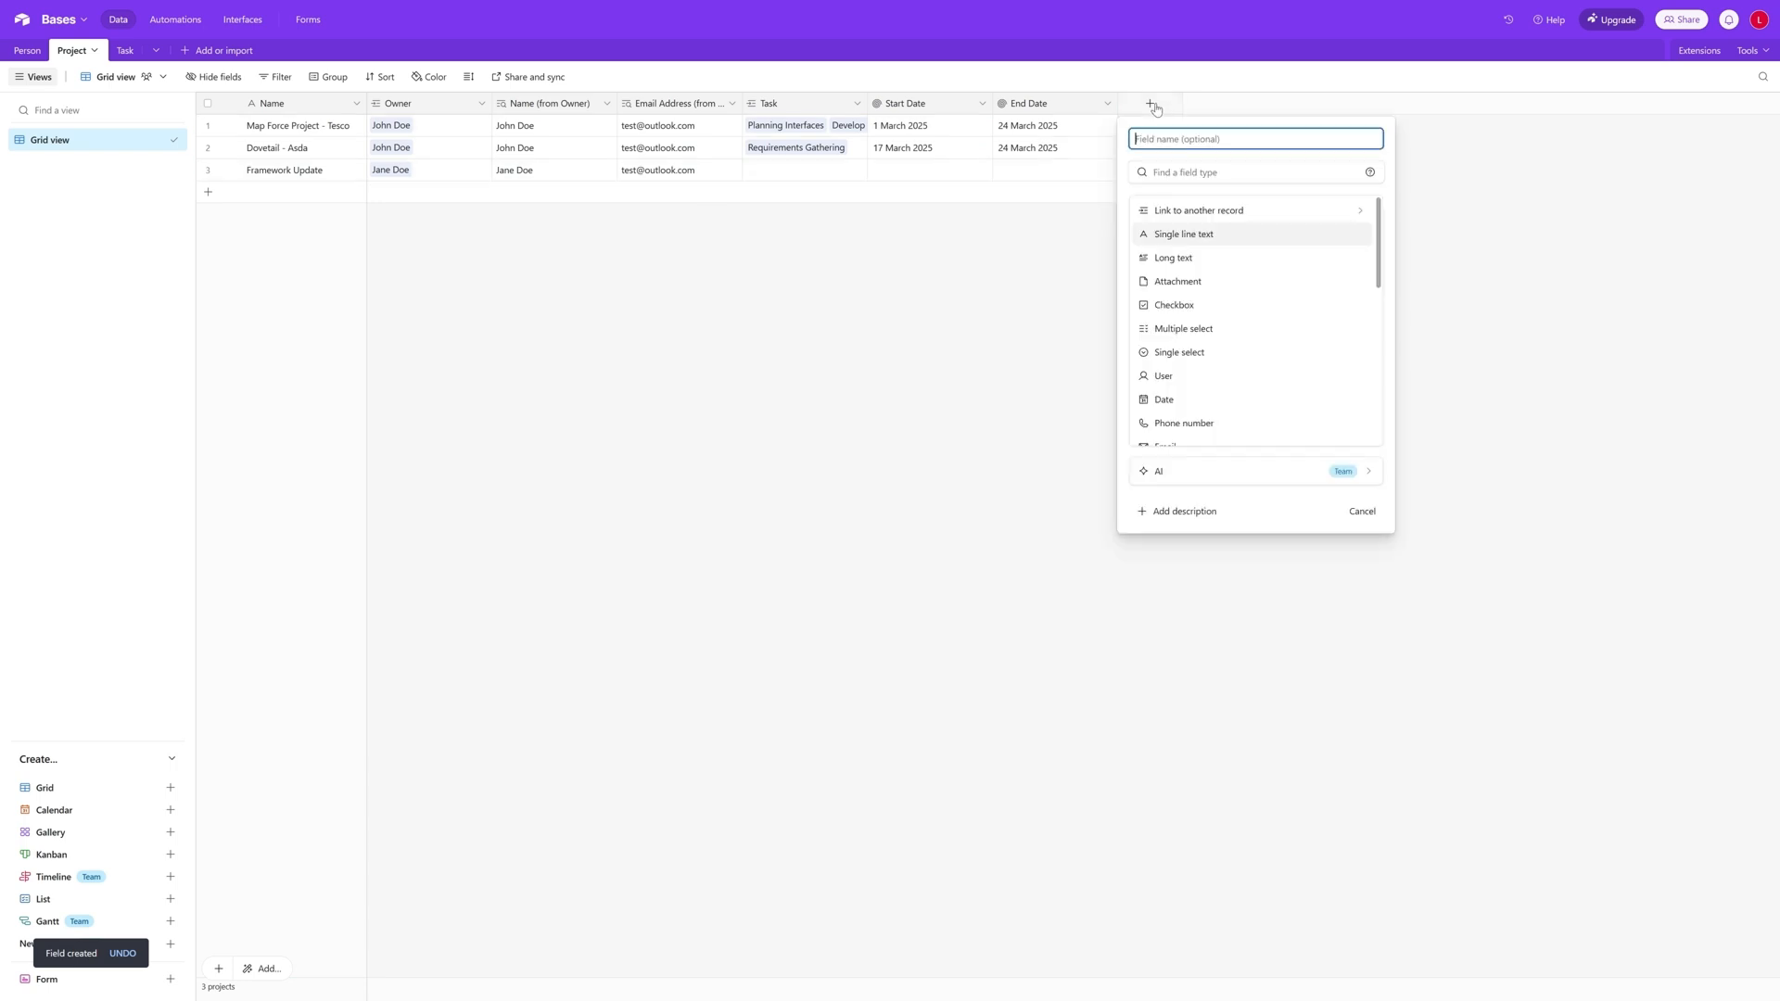
text(DUration)
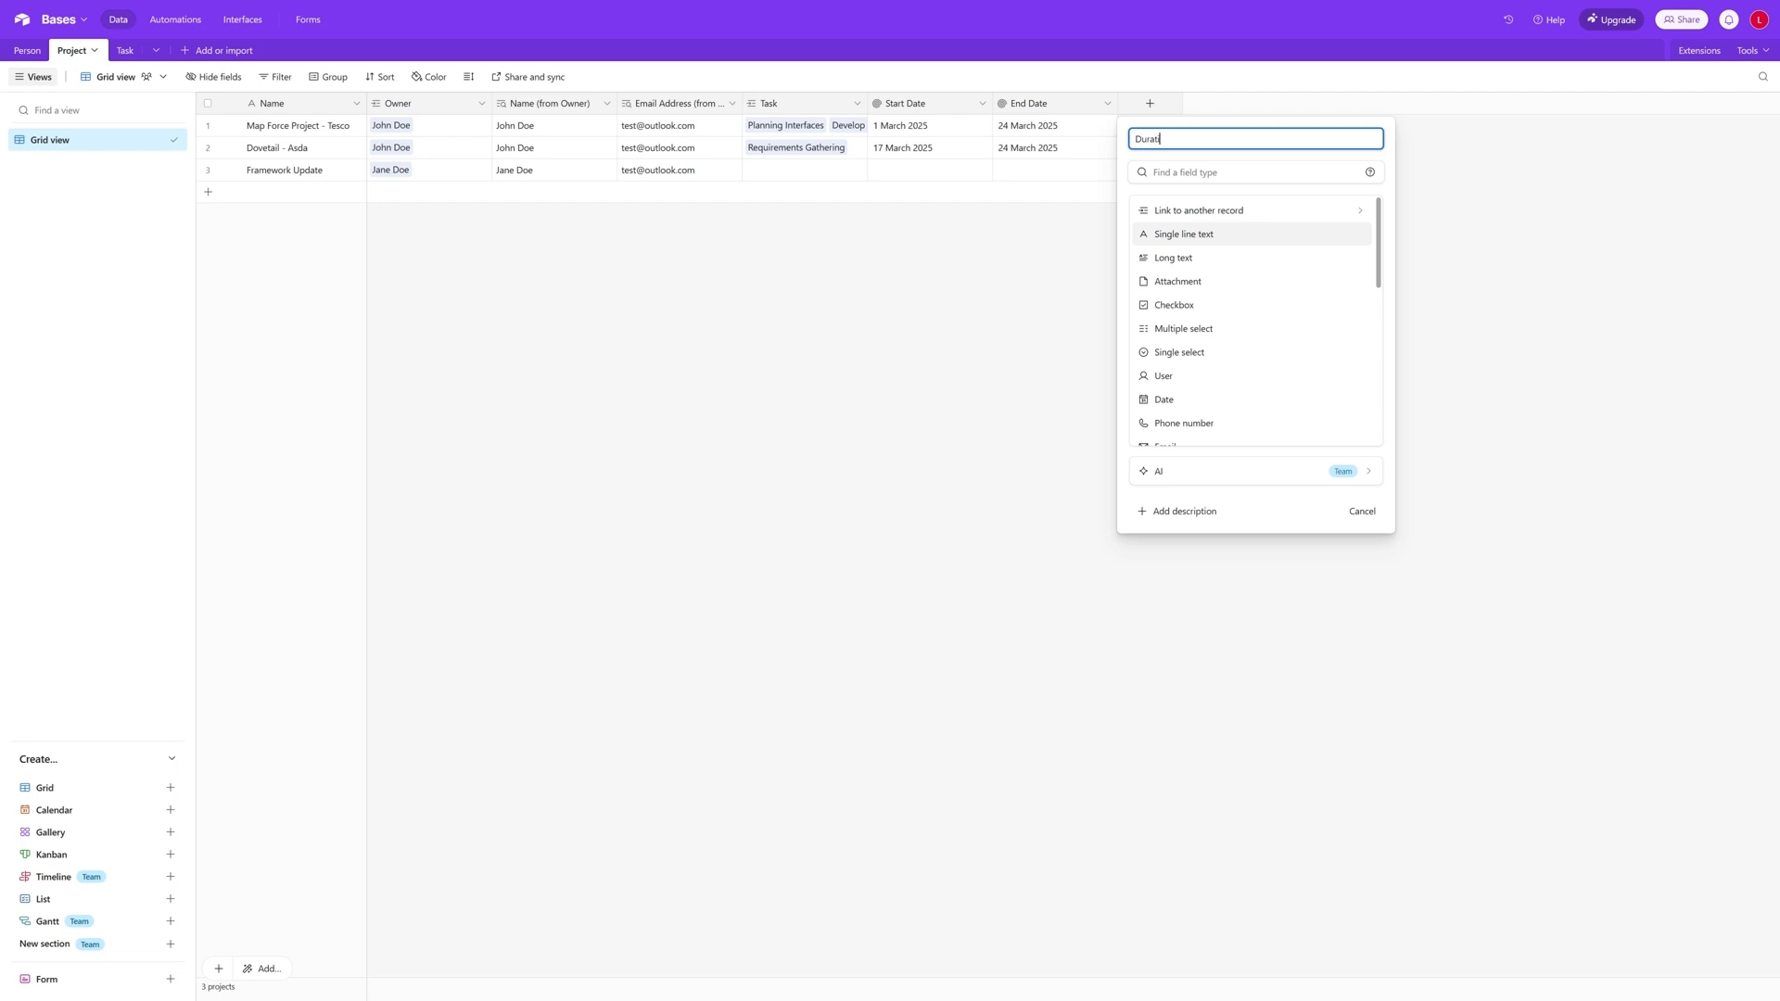
text(on)
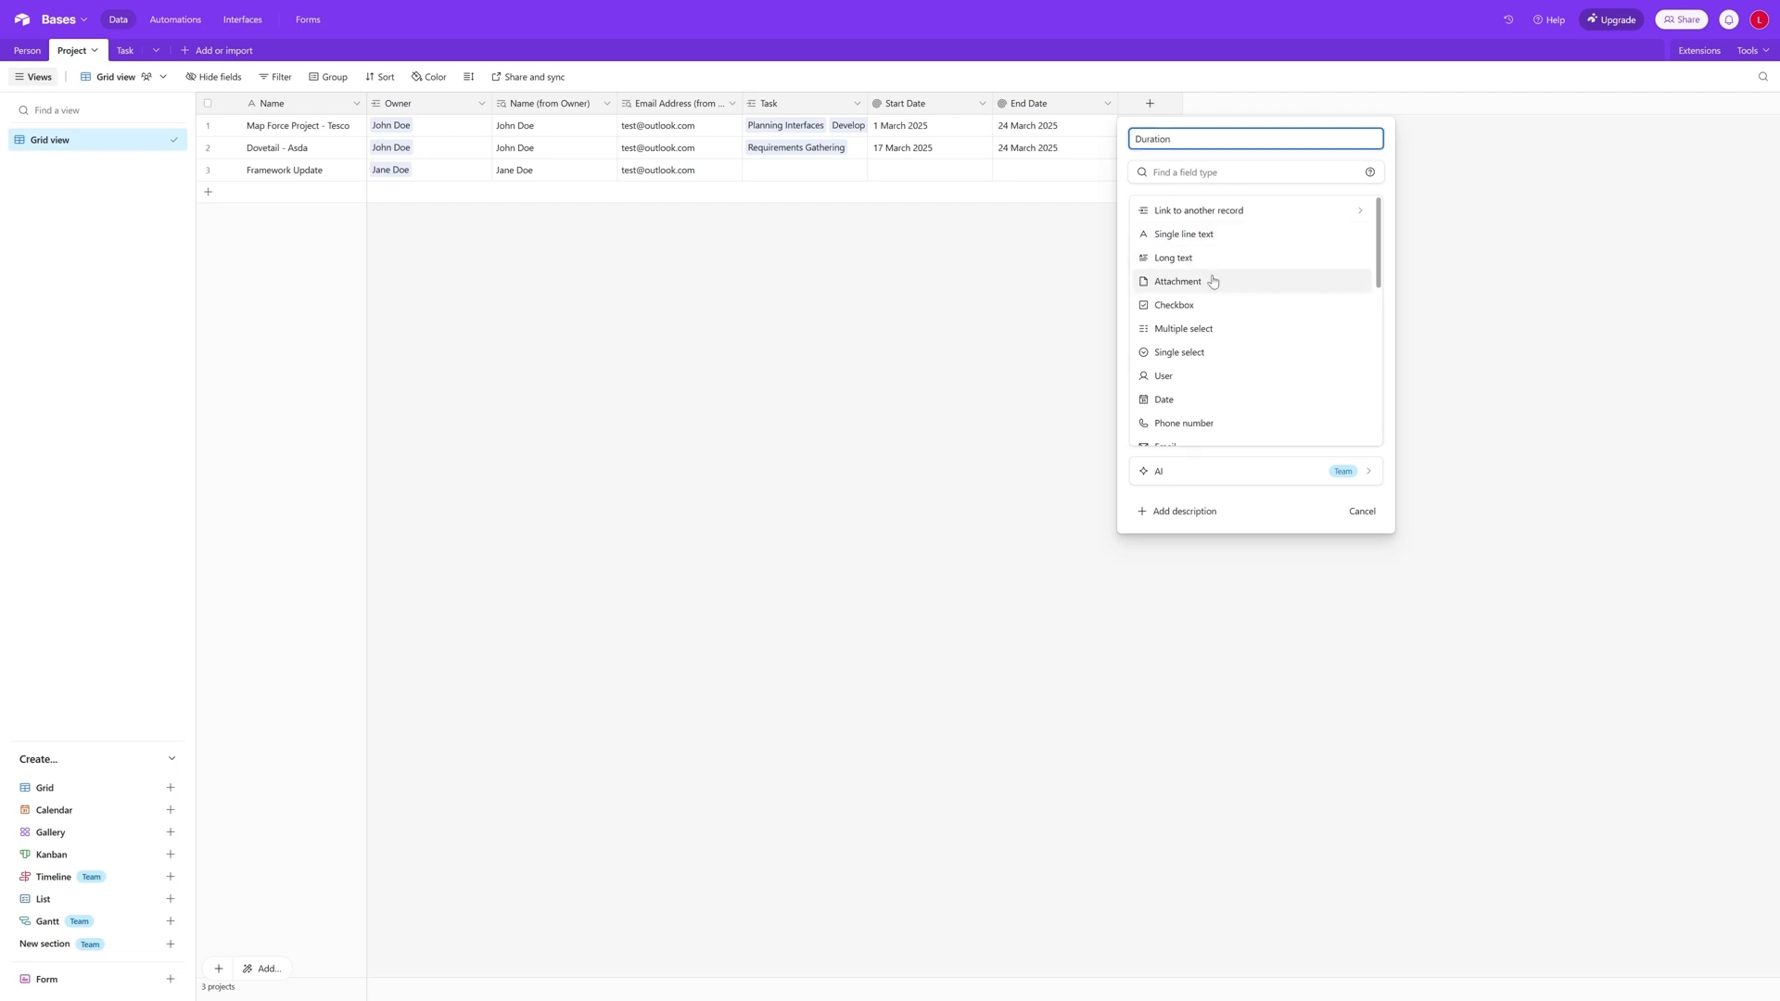
scroll(1215, 279, down, 2)
scroll(1217, 282, down, 3)
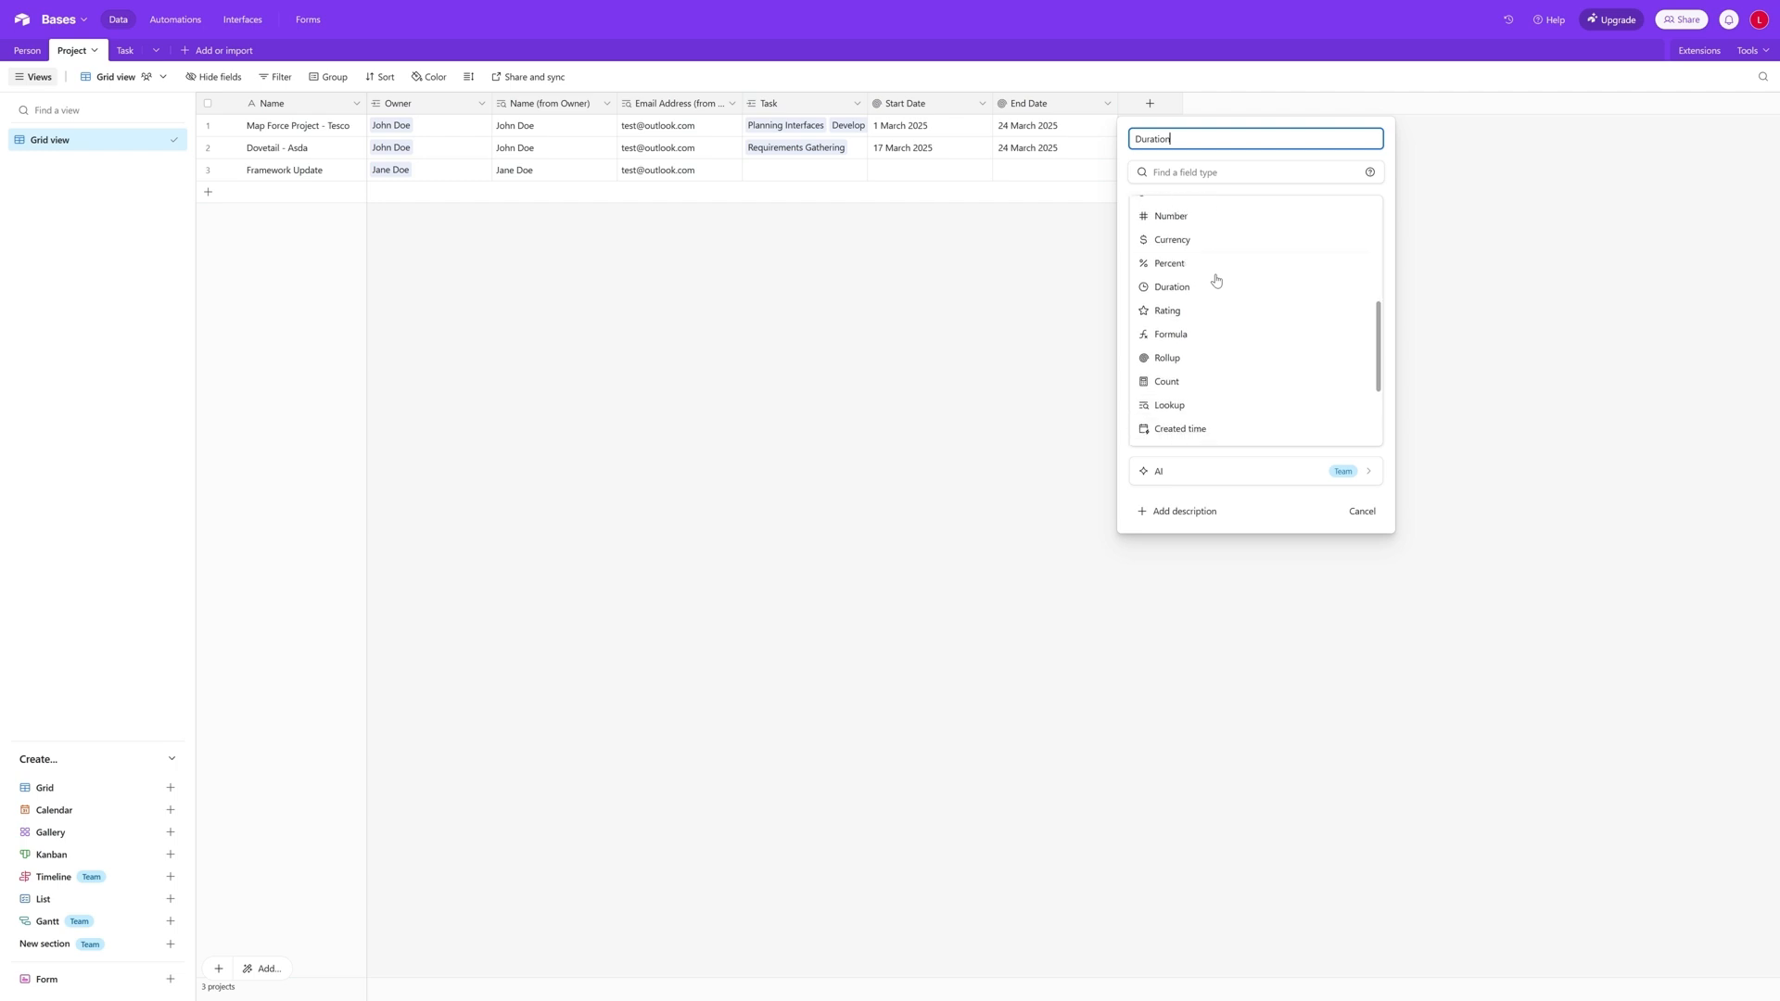
scroll(1227, 374, down, 1)
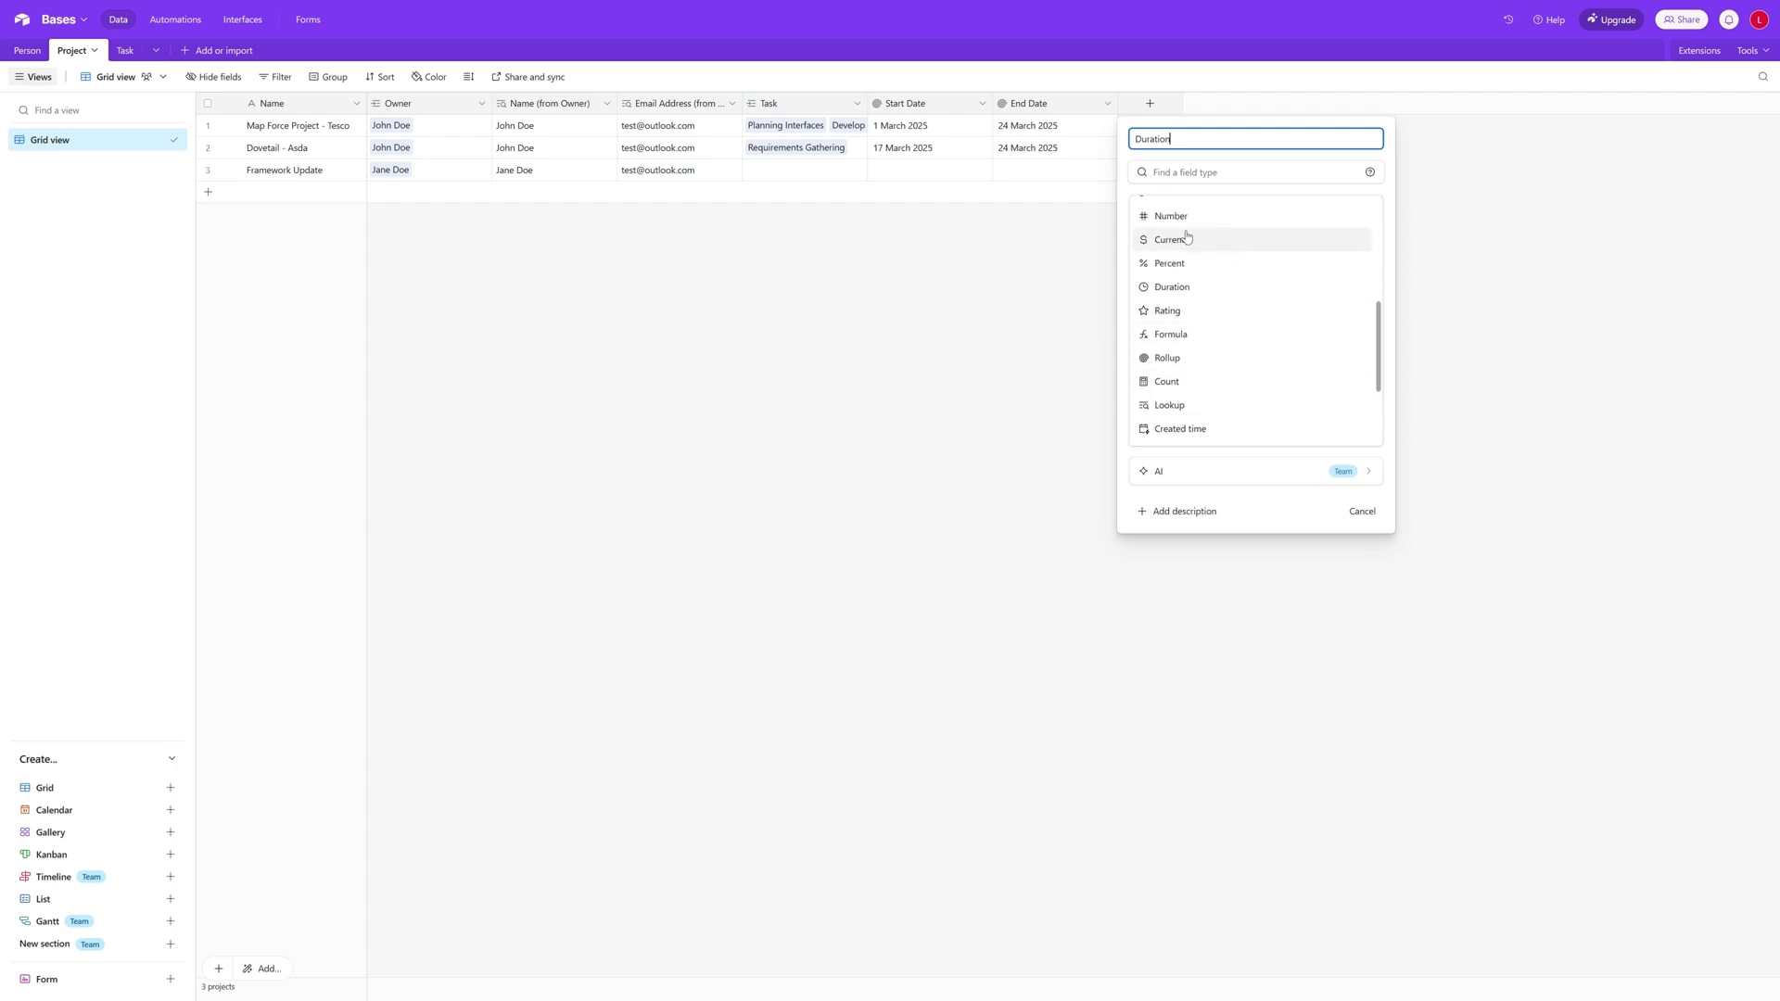
scroll(1224, 239, up, 1)
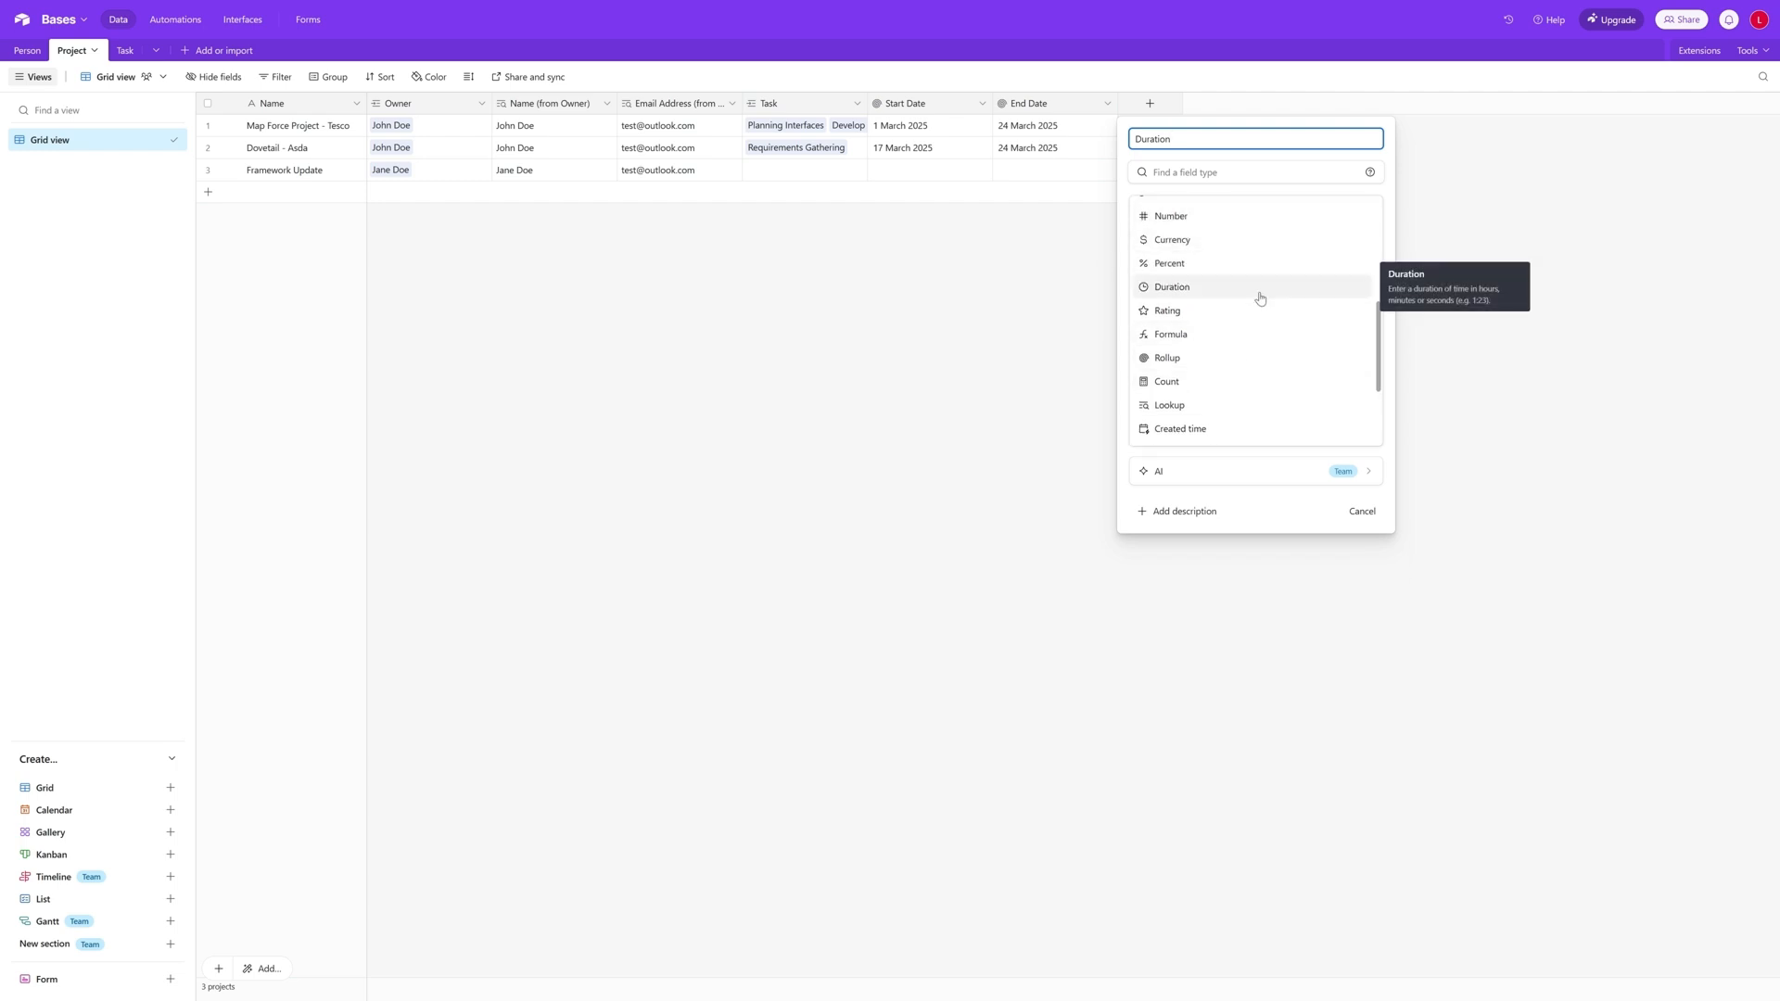
scroll(1260, 298, down, 1)
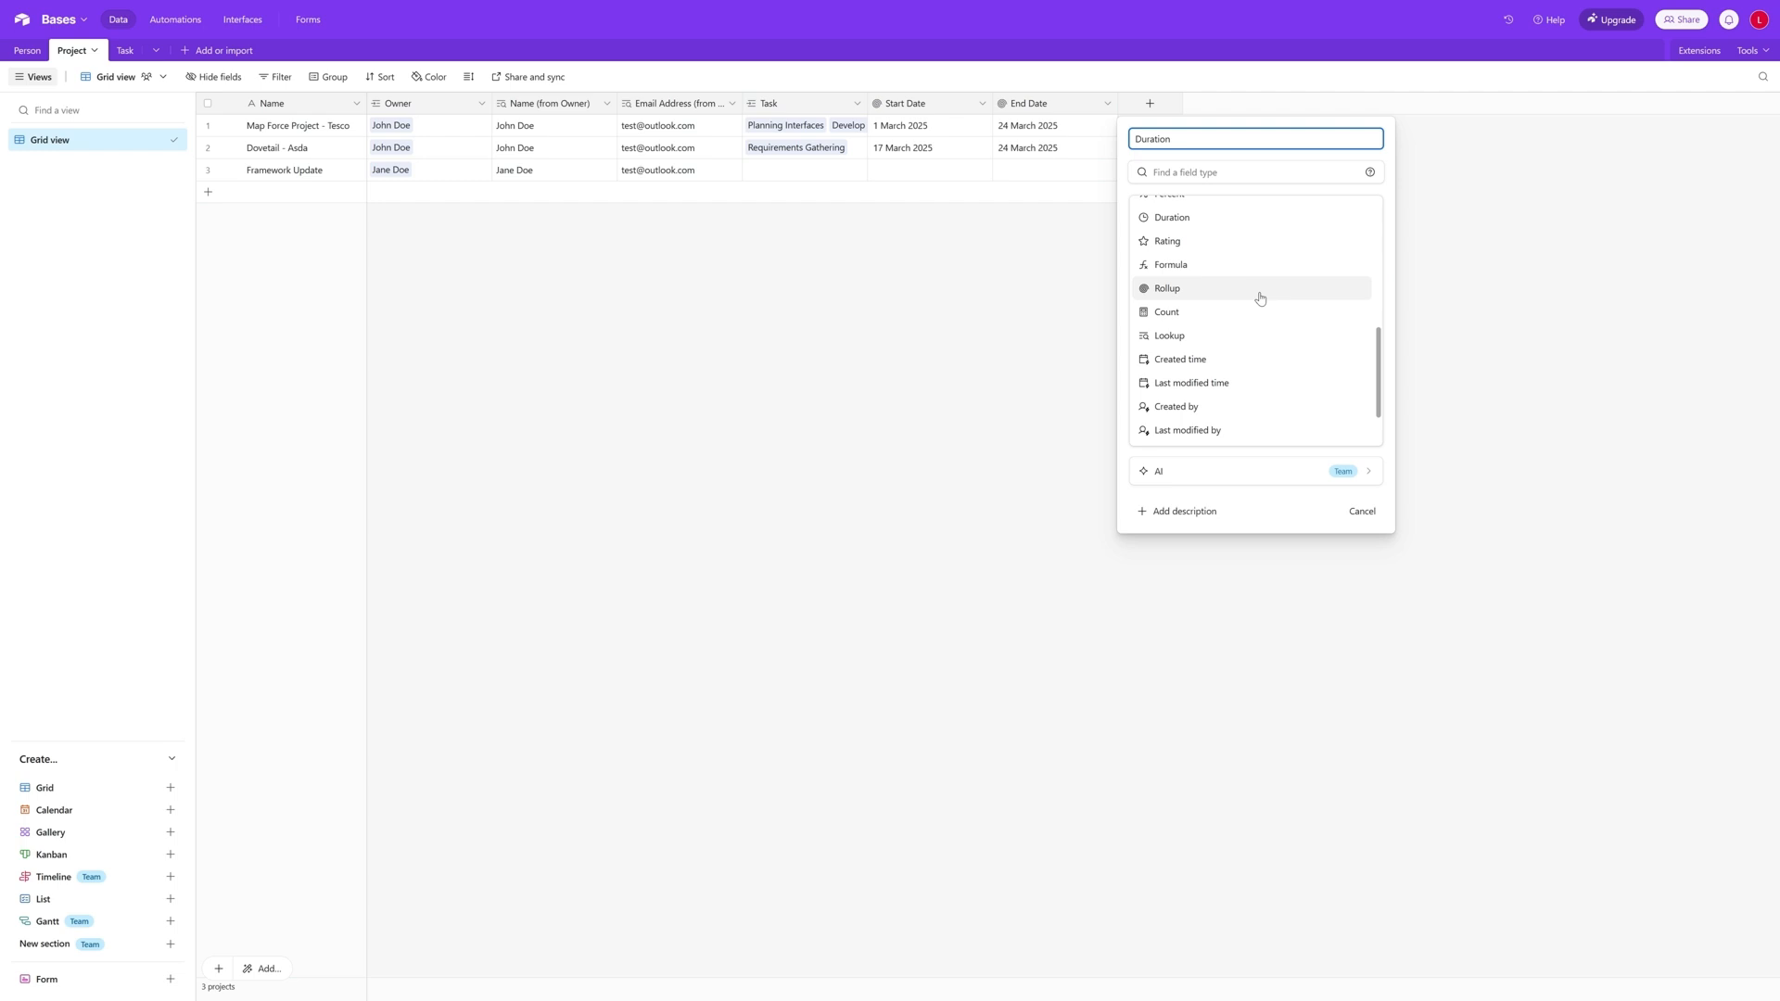
scroll(1260, 297, down, 1)
scroll(1260, 298, up, 2)
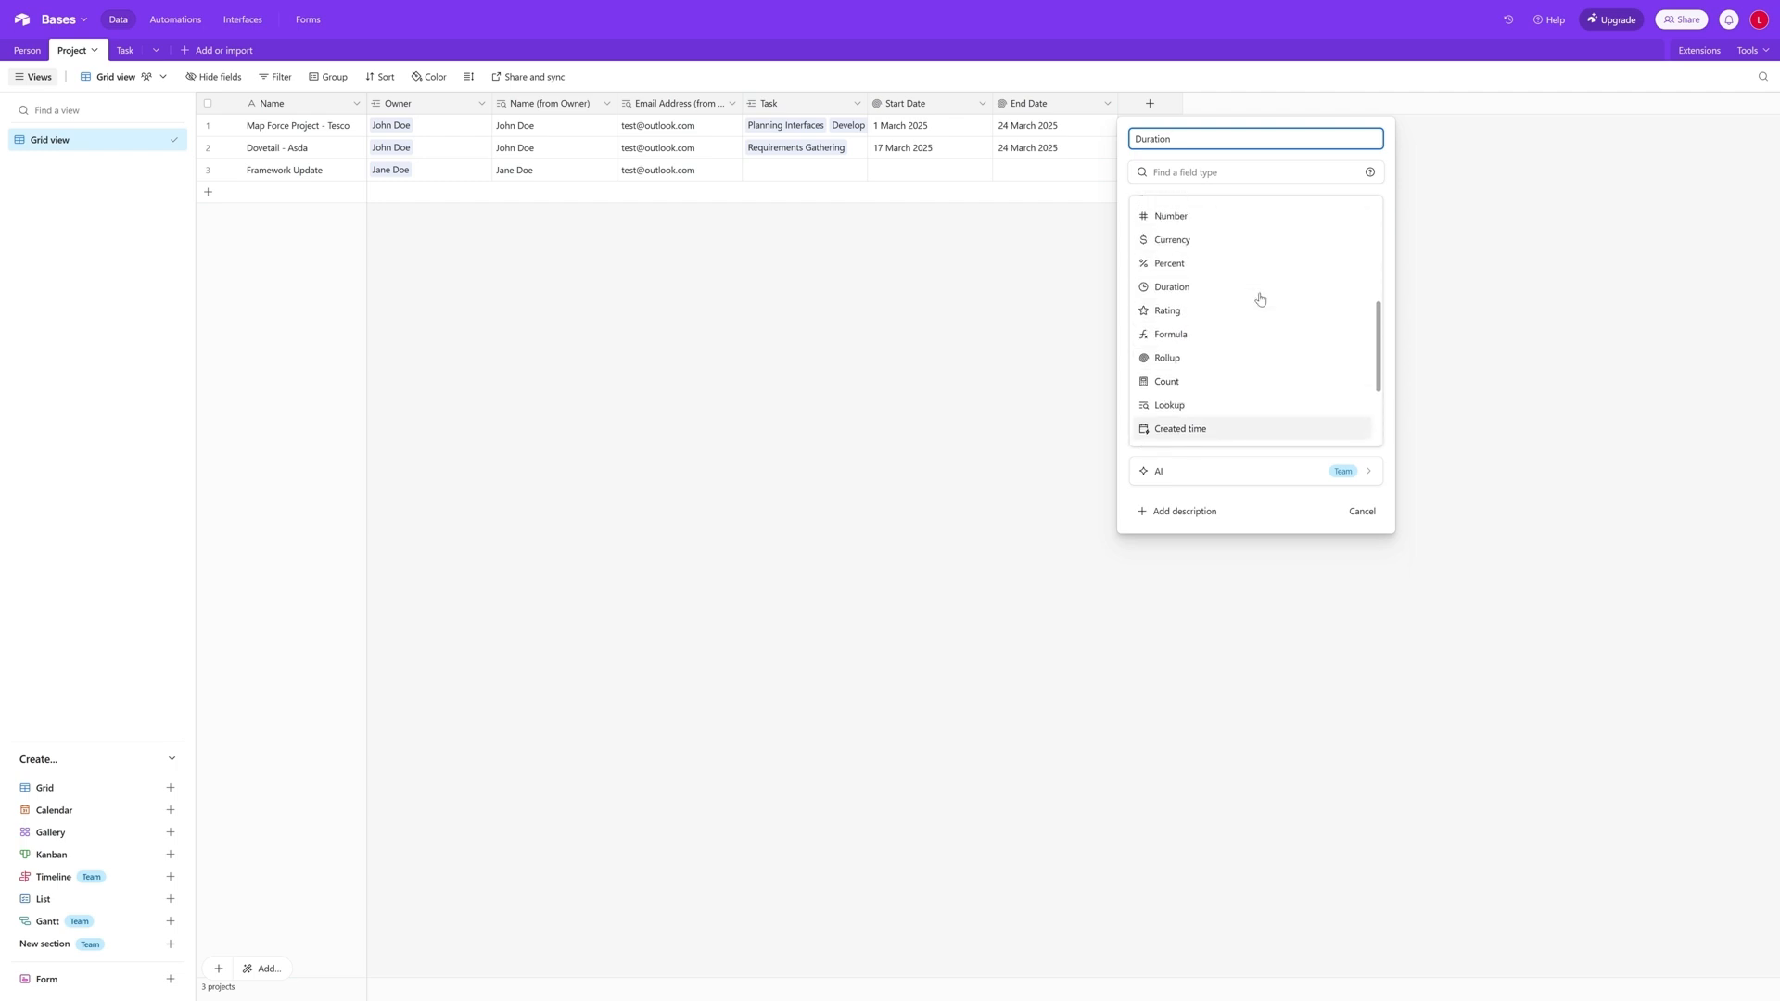
click(1242, 335)
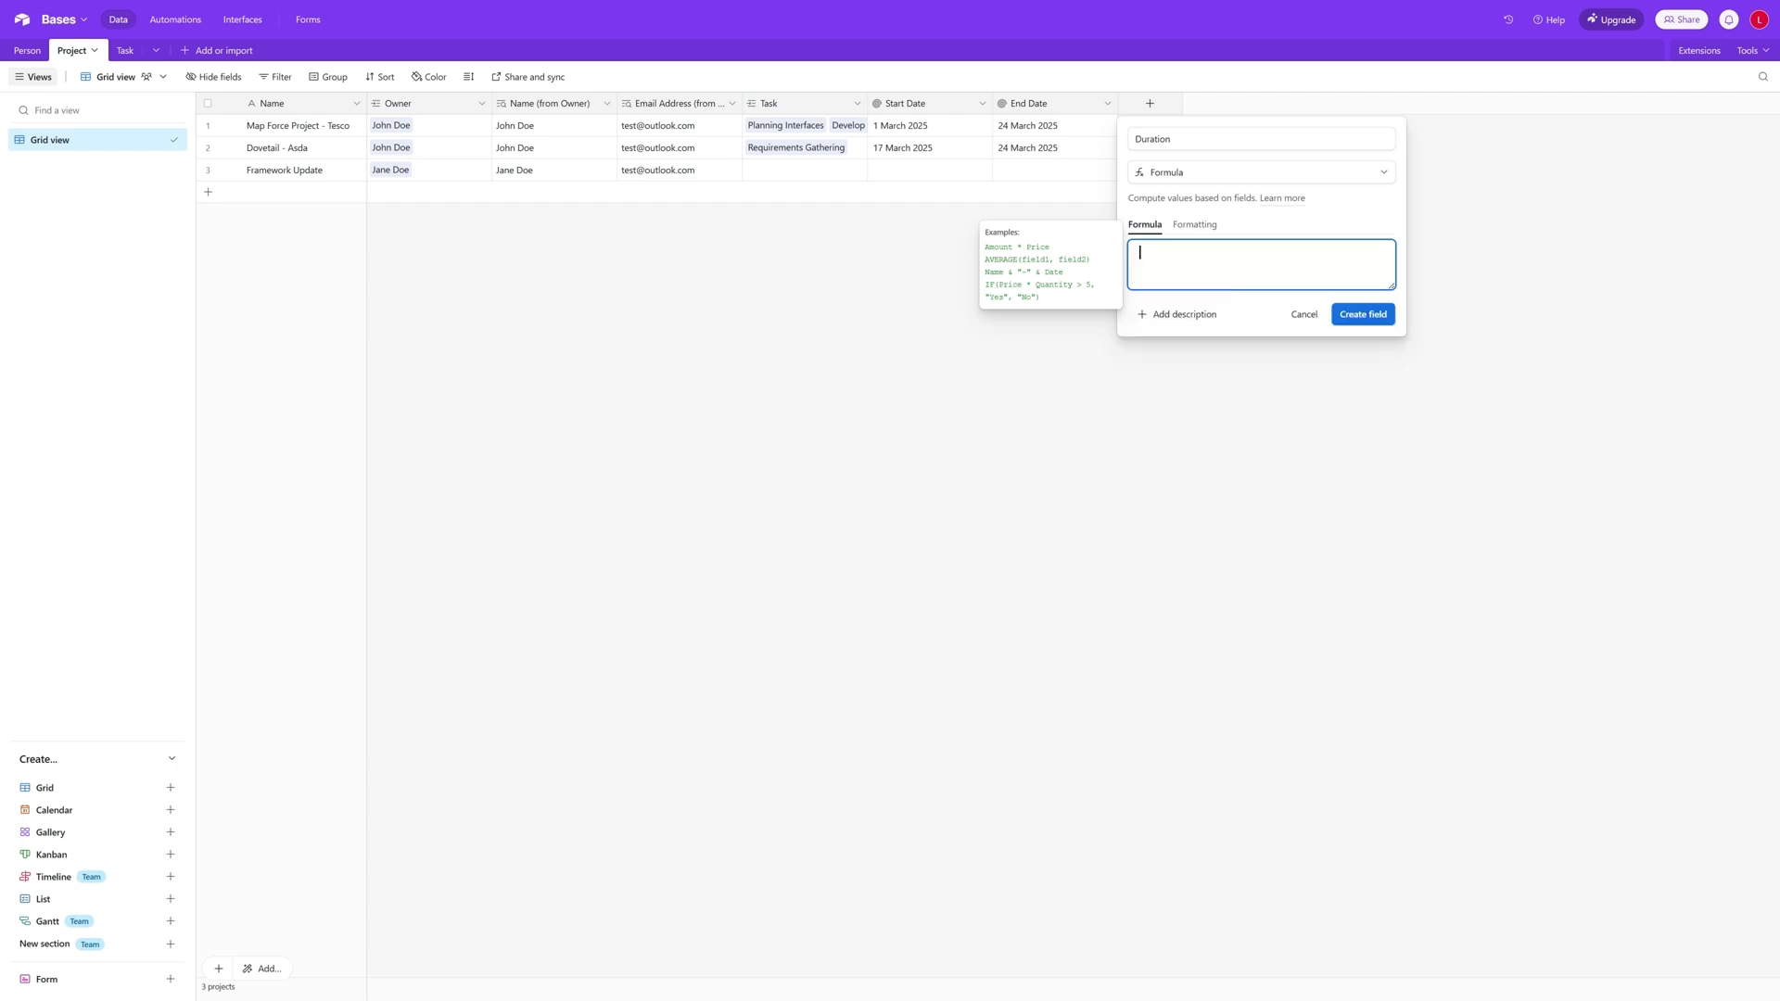
- Enter the Duration formula as DATETIME_DIFF({End Date},{Start Date})
text(DATE)
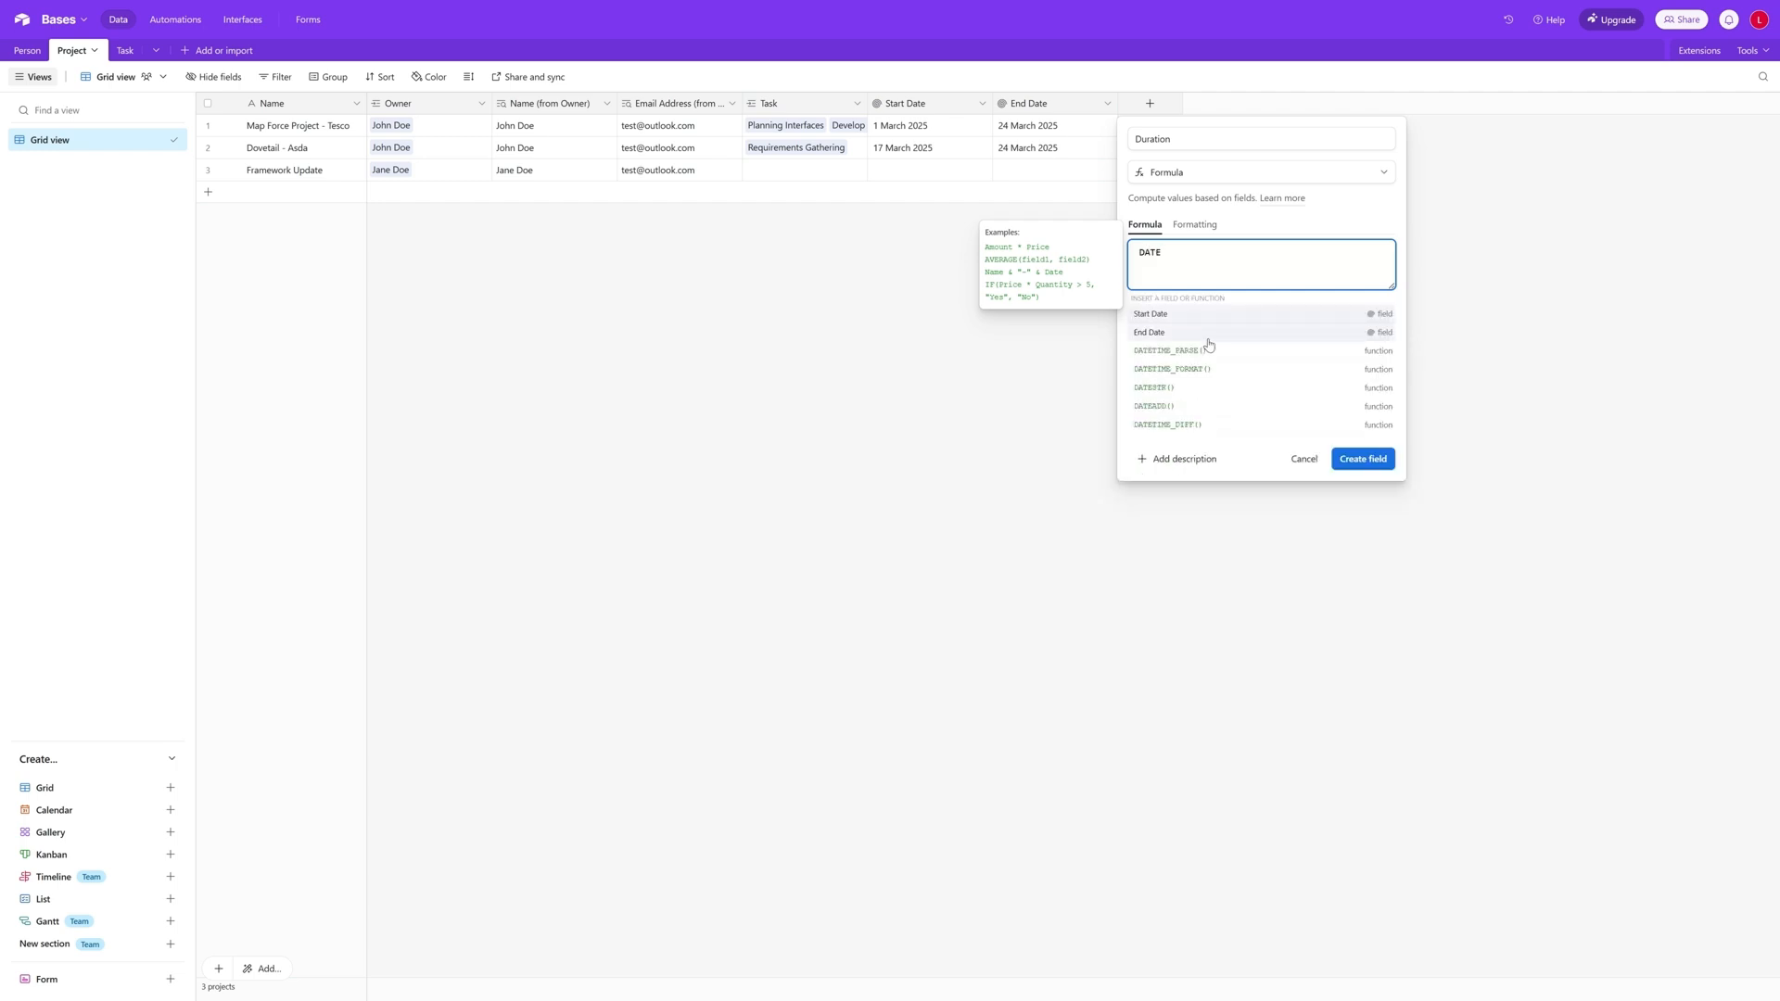
click(1203, 424)
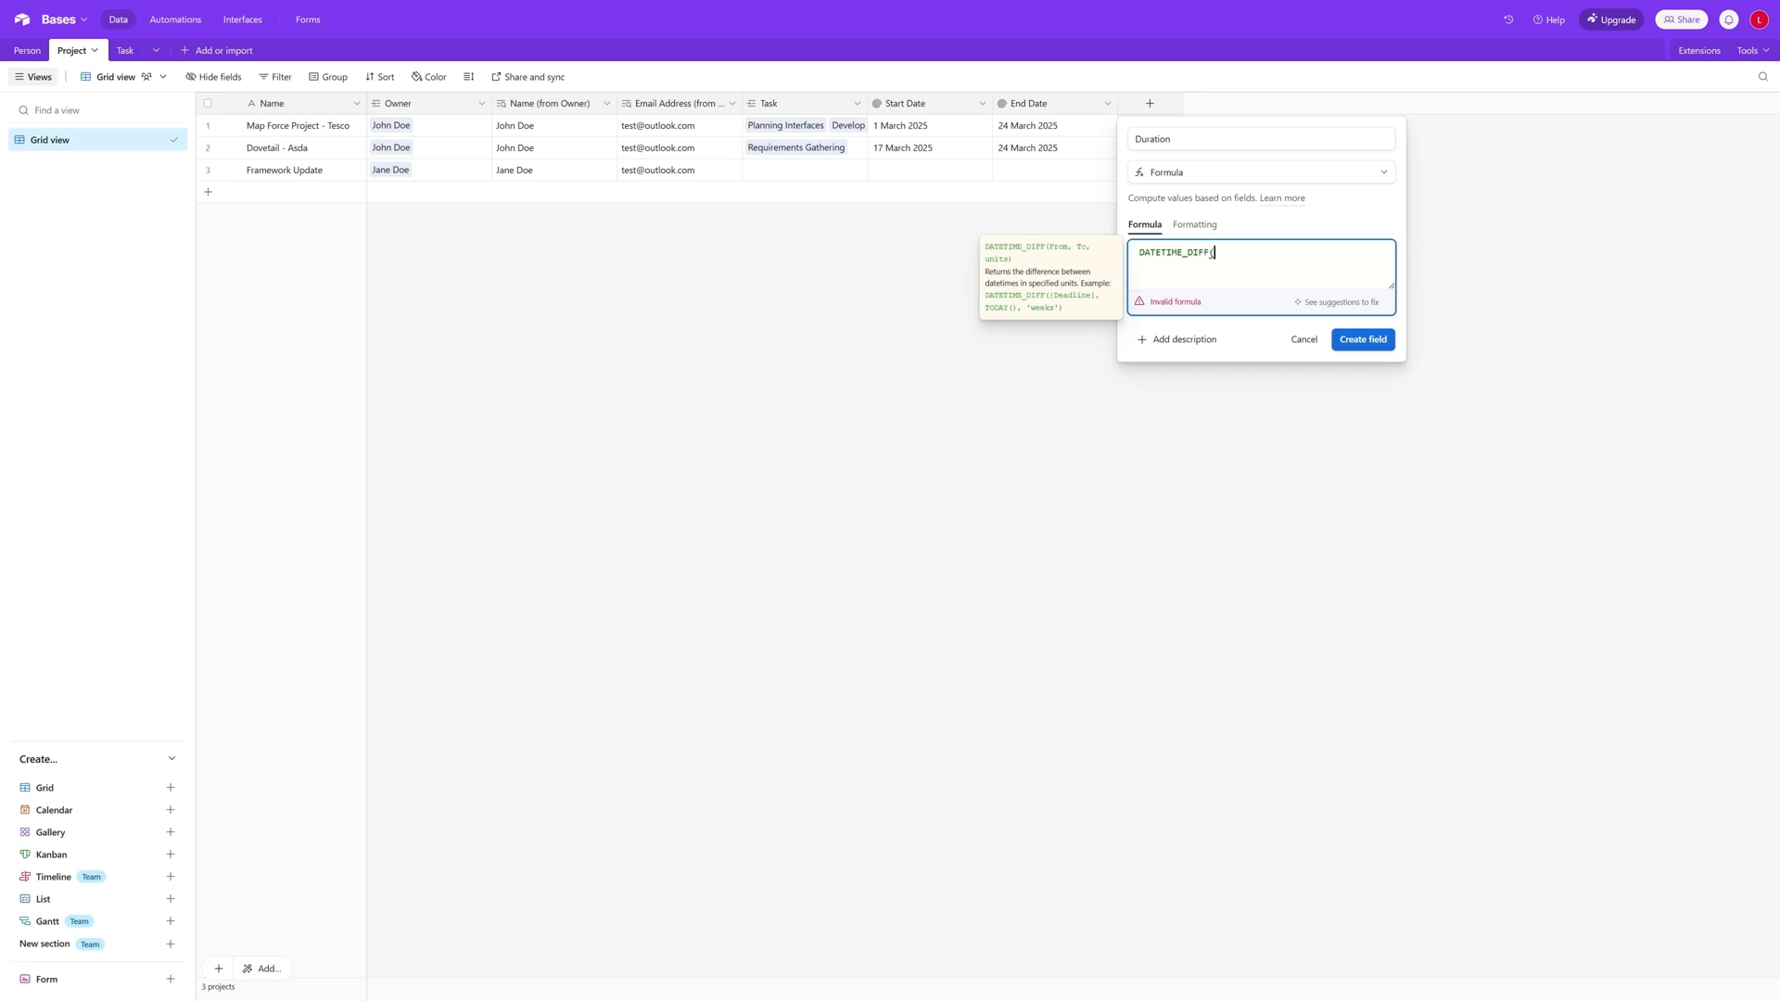
text({)
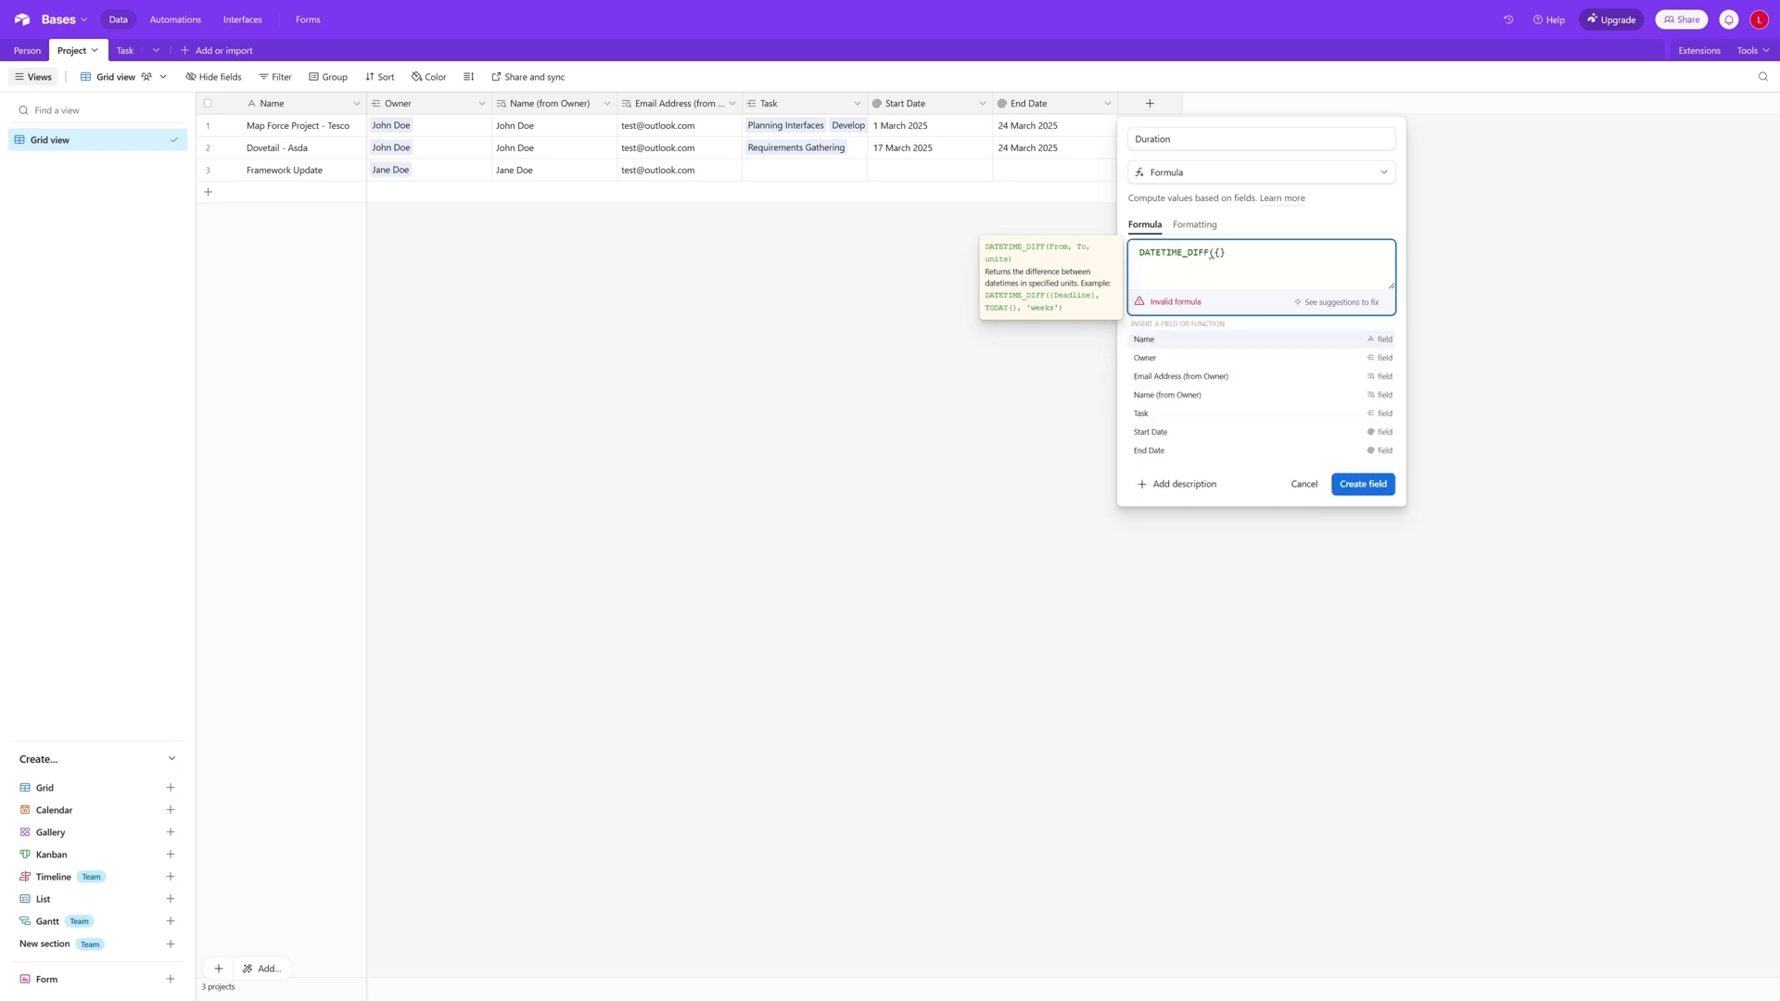
text(End)
text( Date})
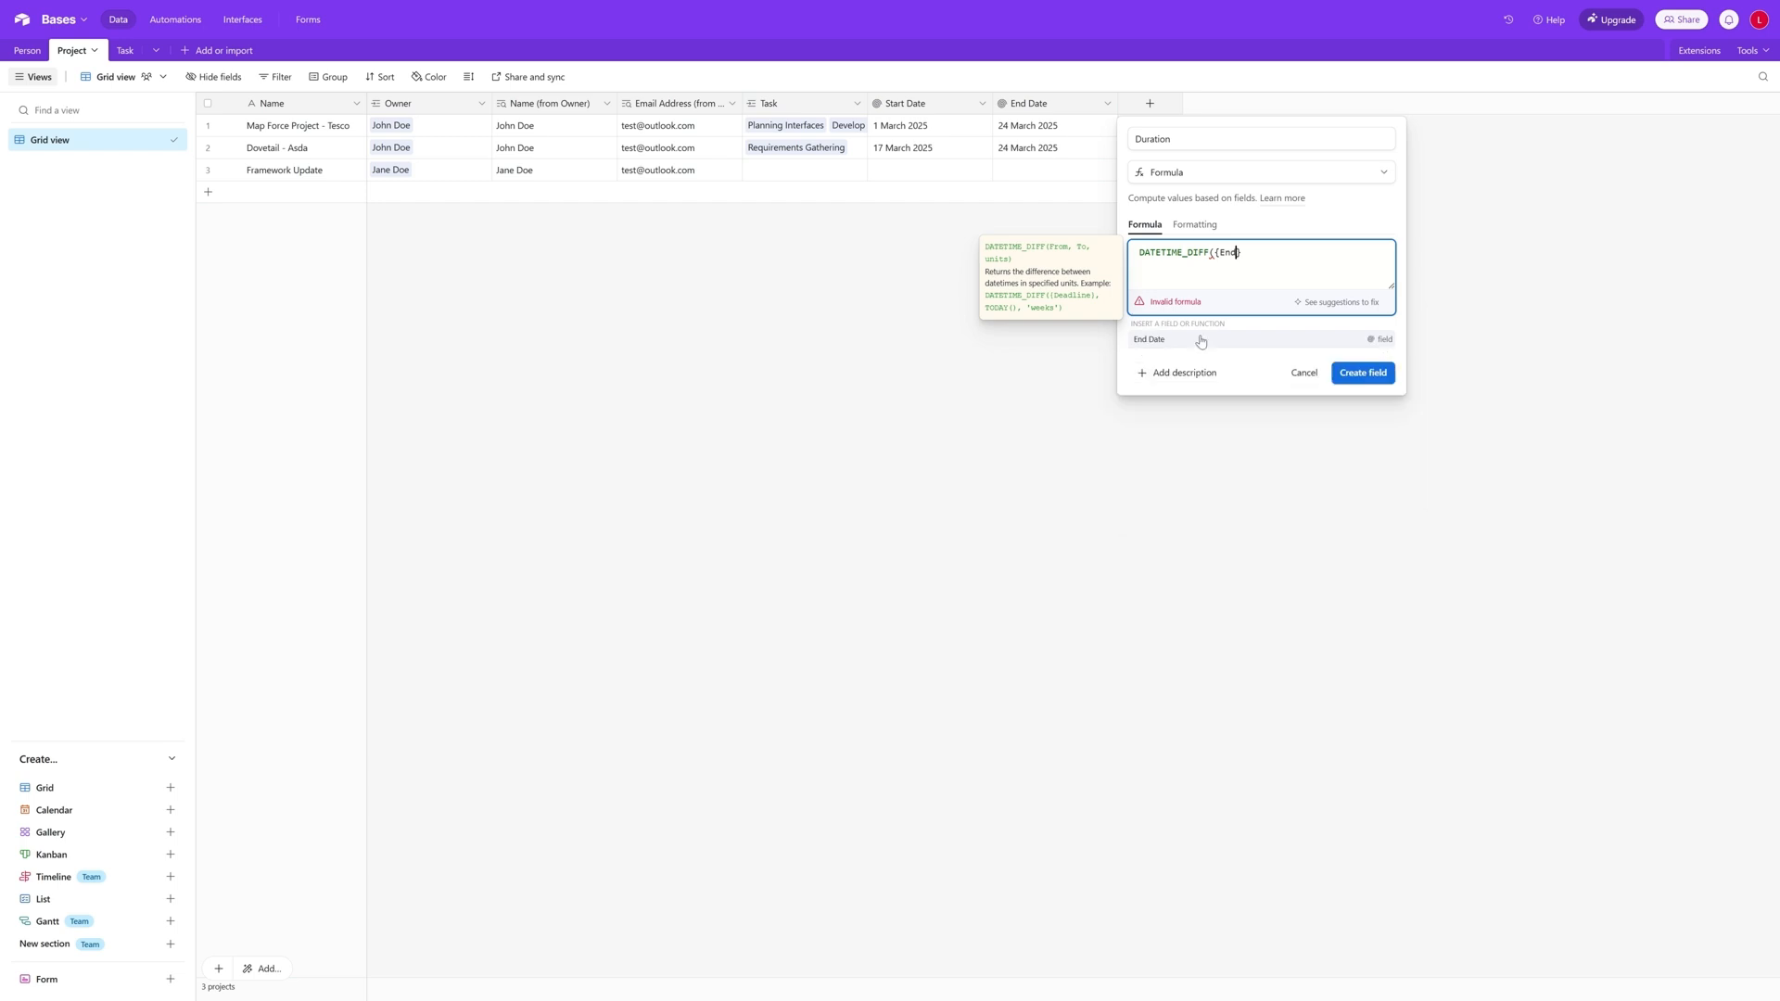
text(,)
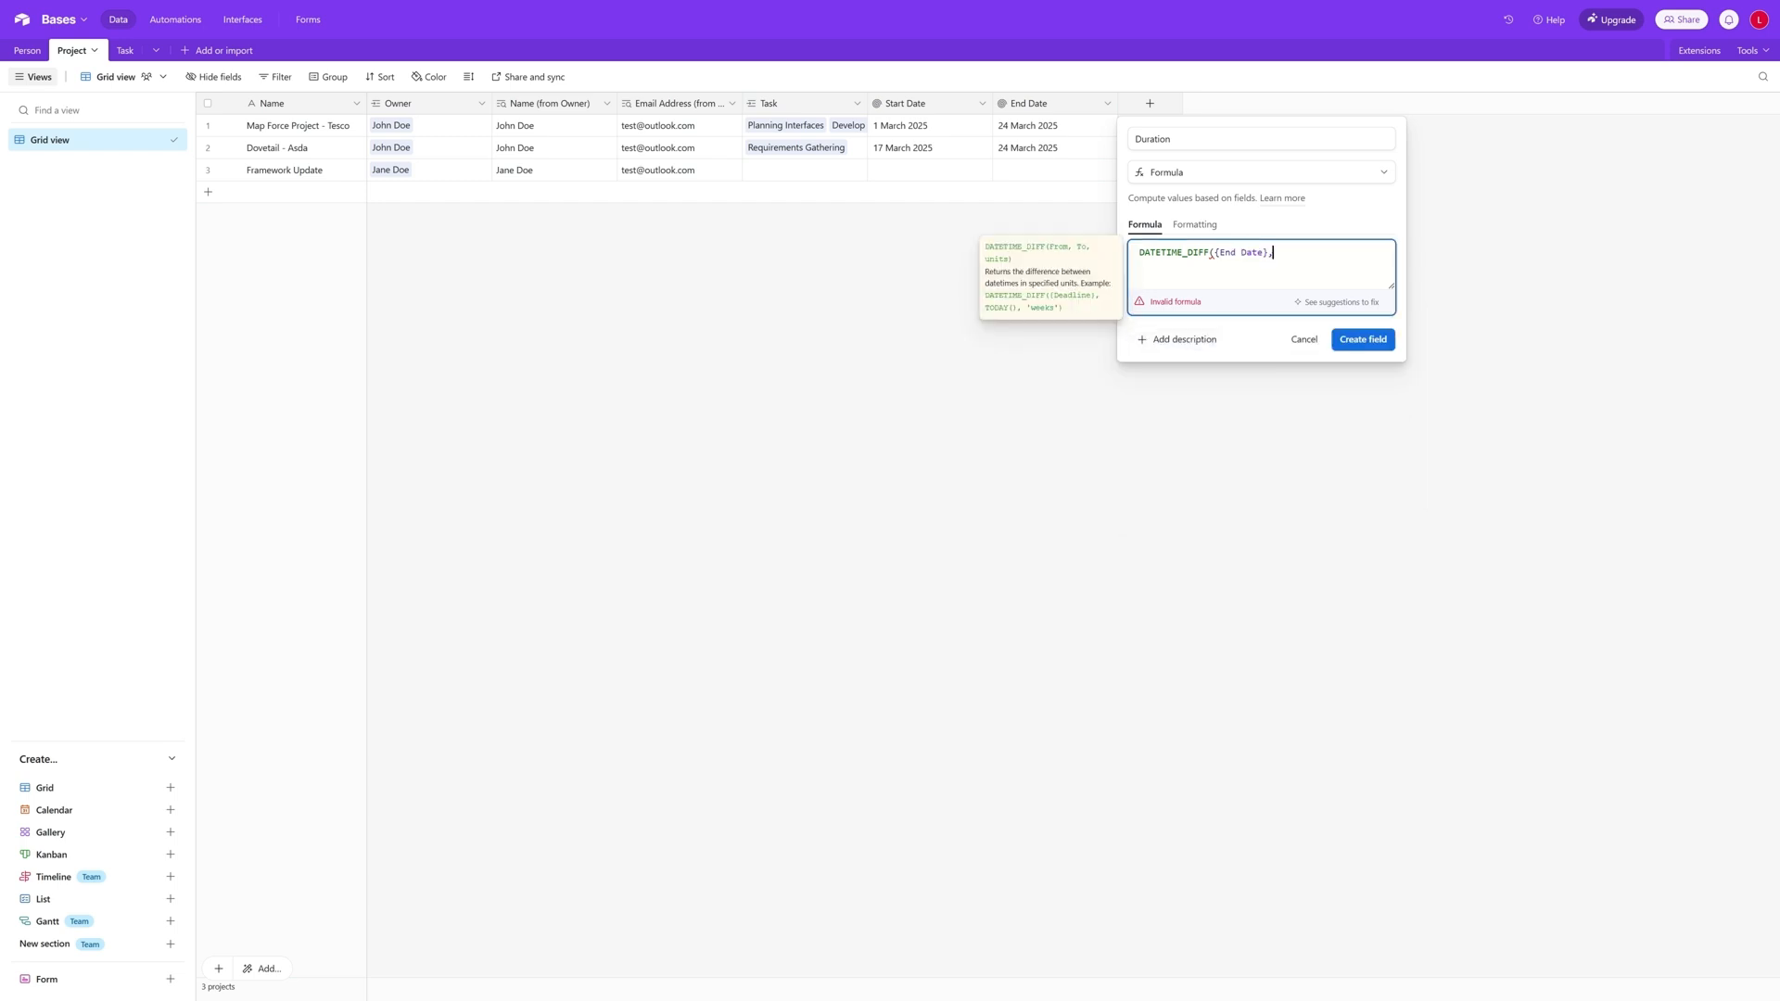
text(start)
key(Tab)
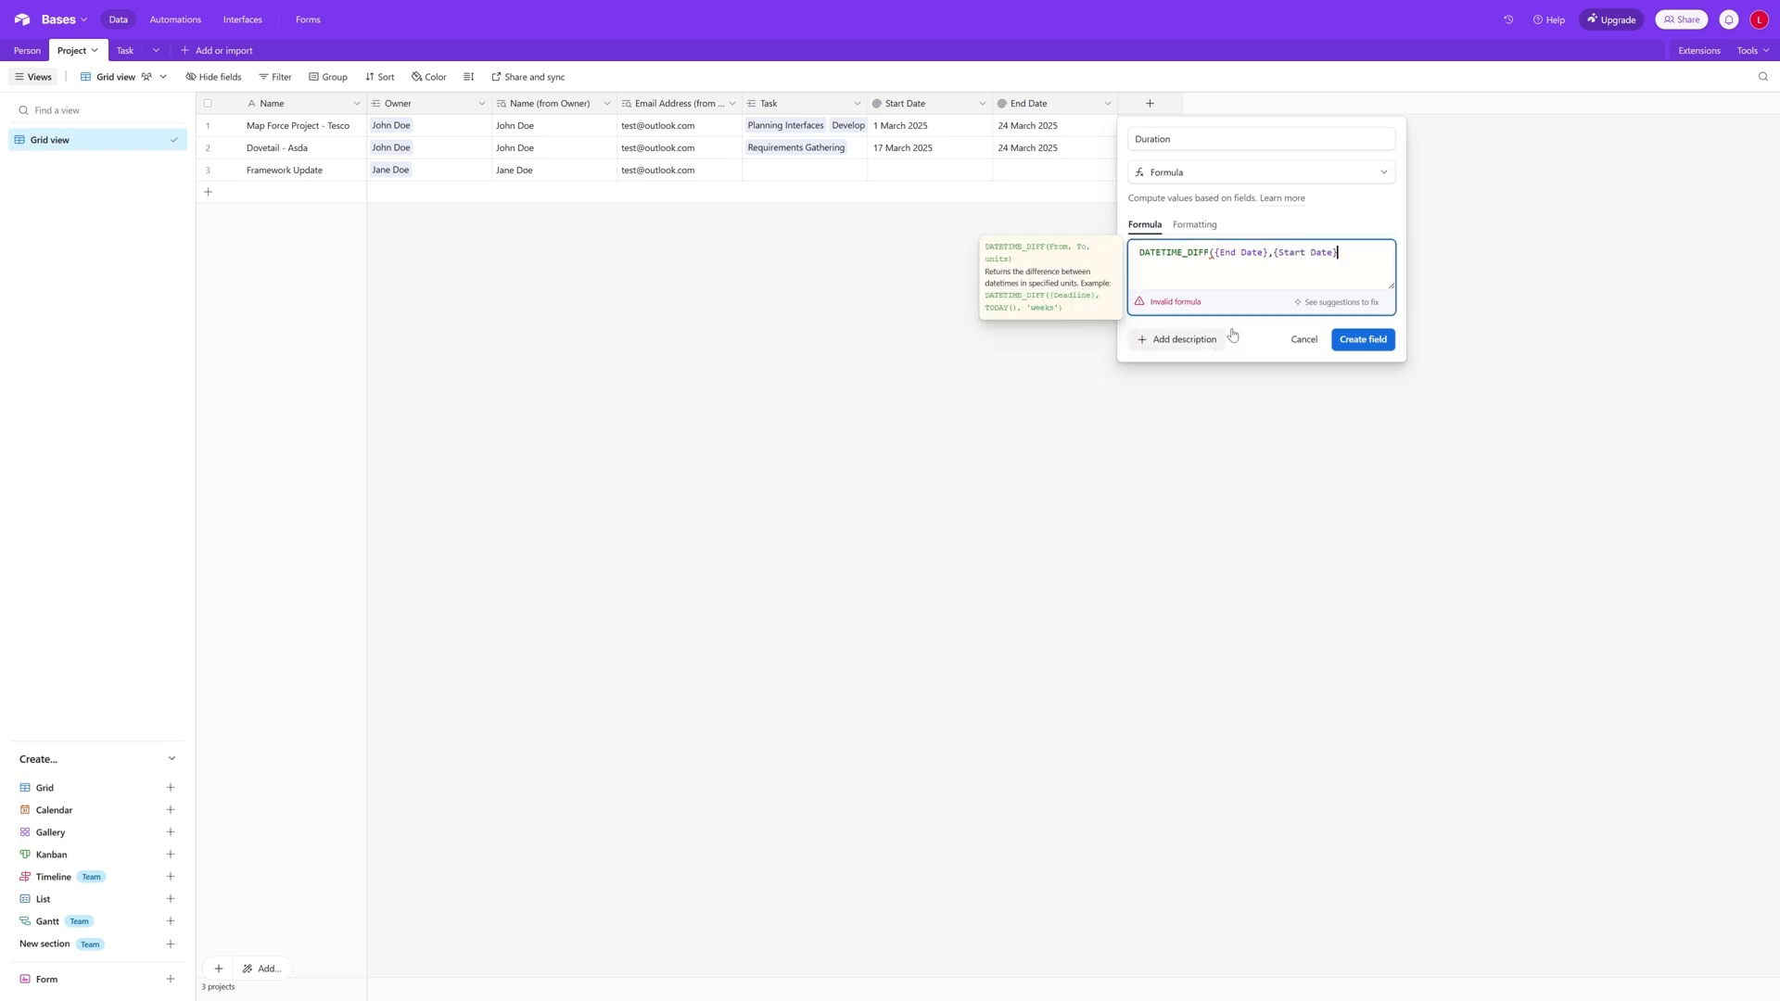
text())
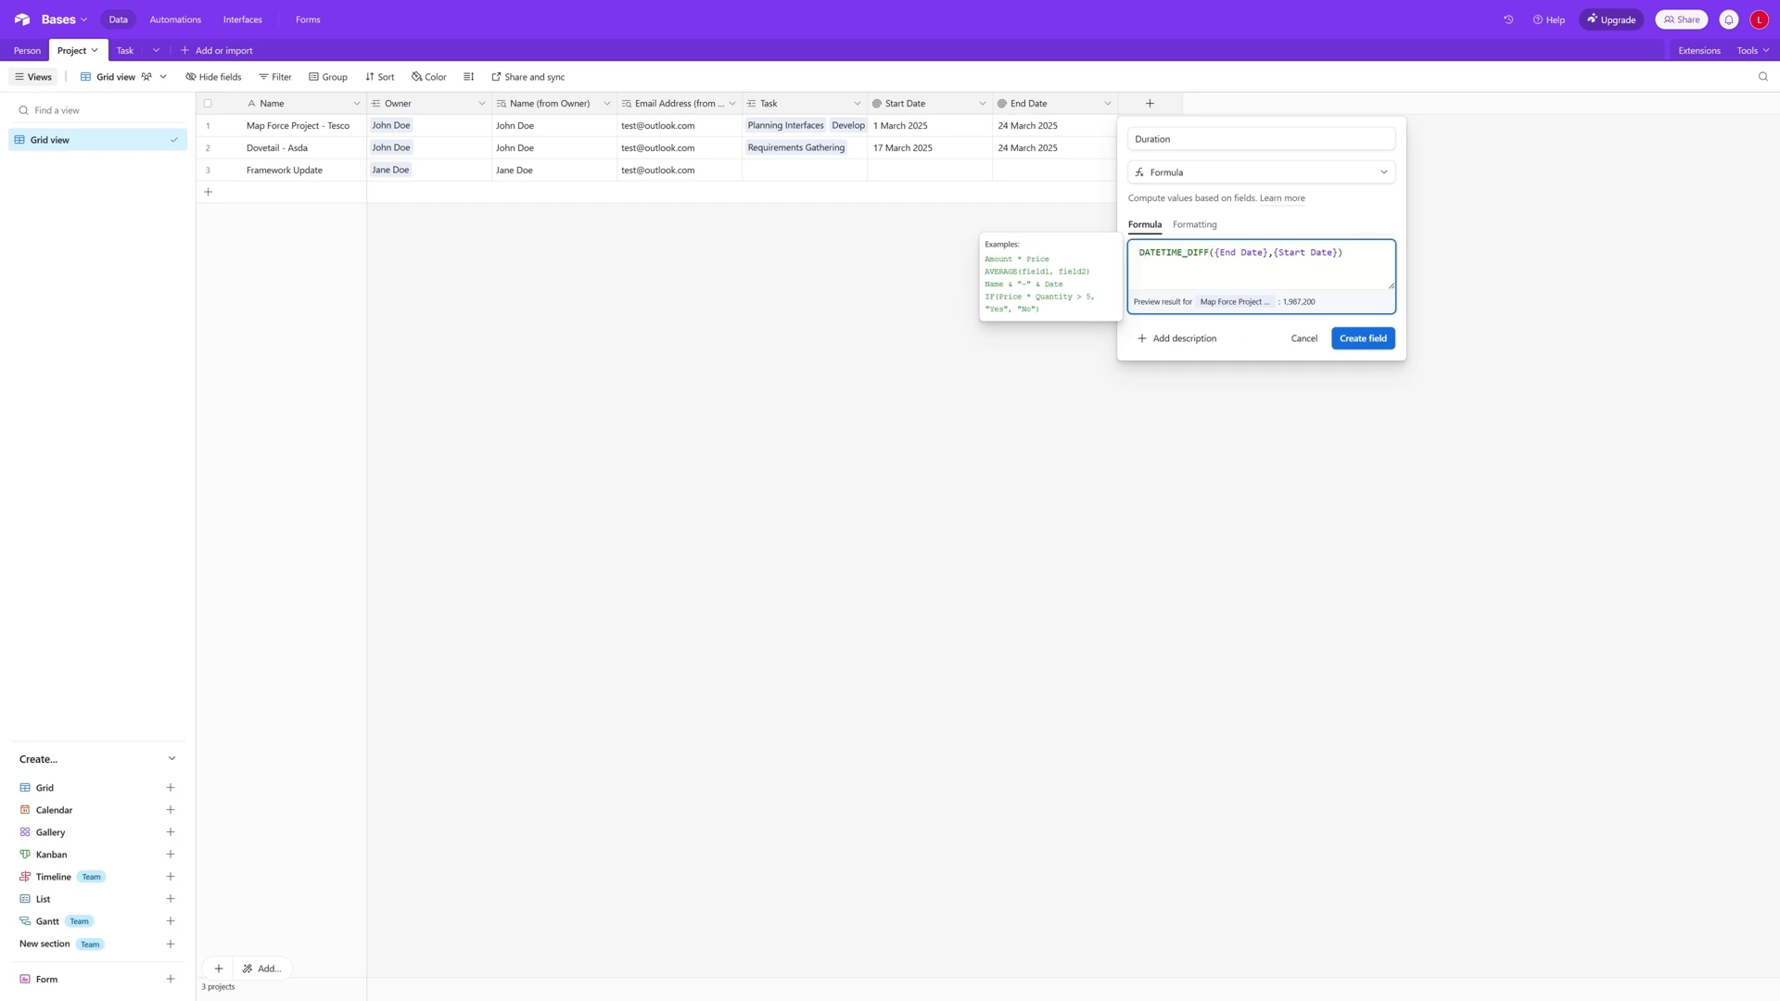
text(IF)
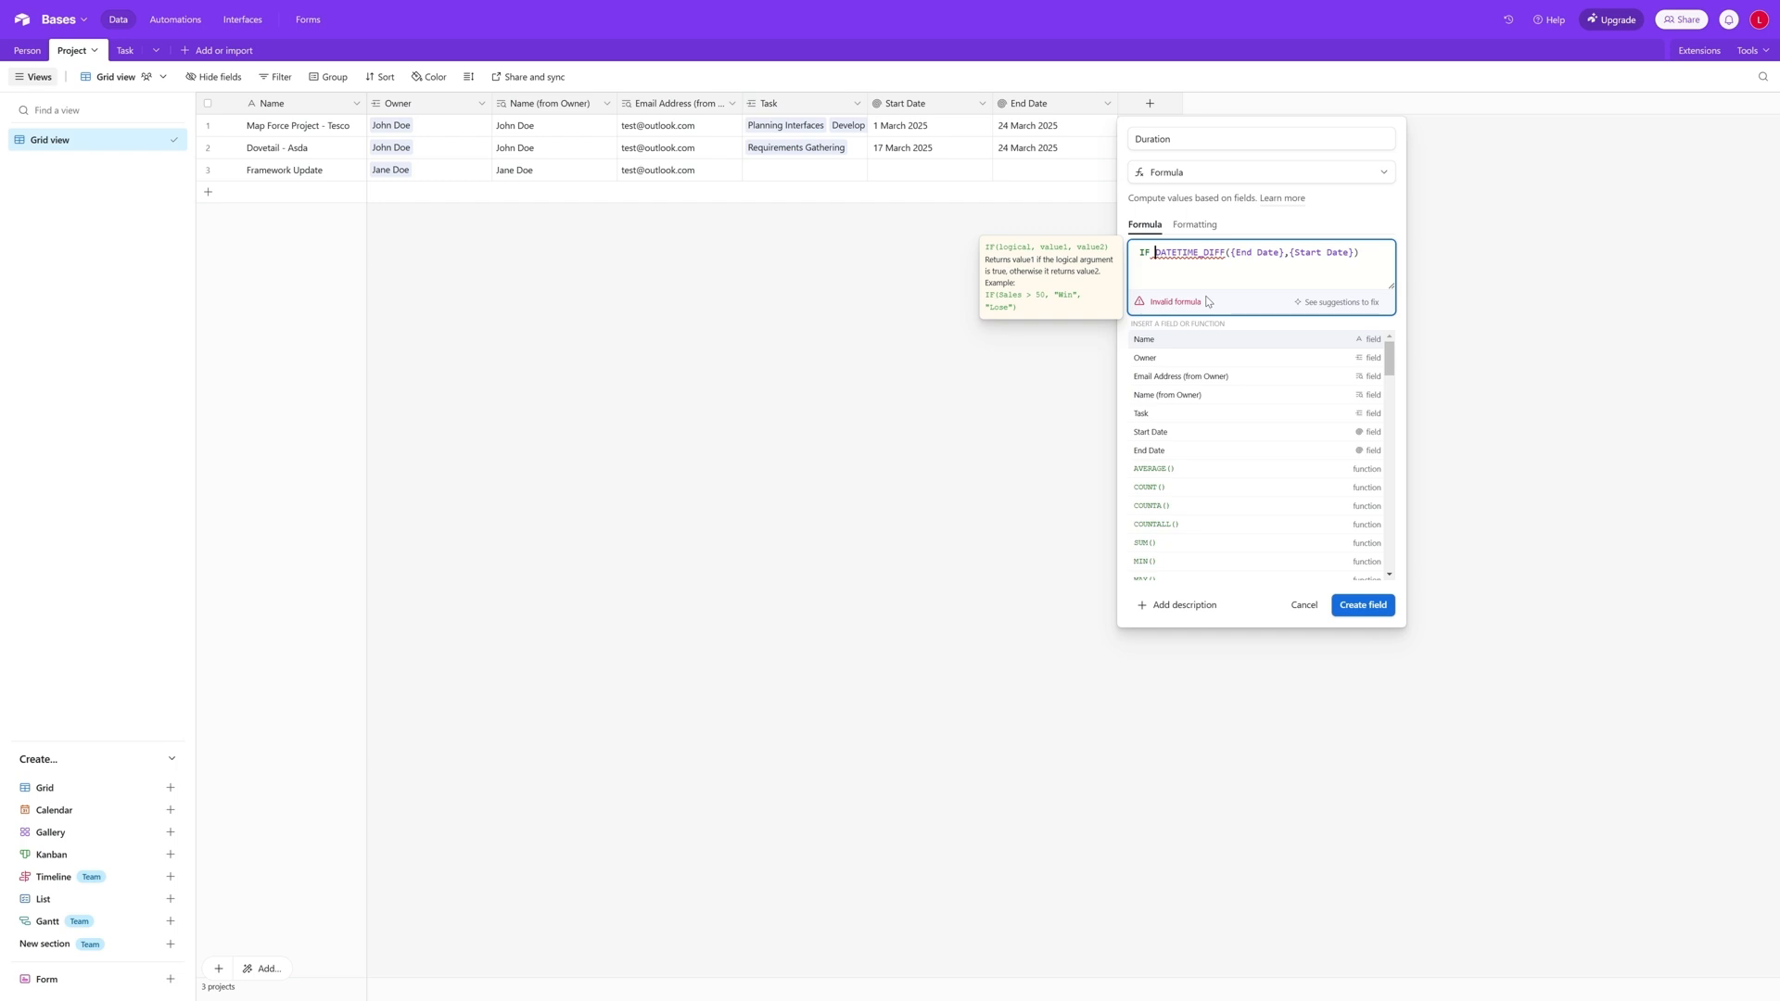
- Add an IF function before the date difference in the Duration formula, with AND({End Date},{Start Date}) as its condition
key(BackSpace)
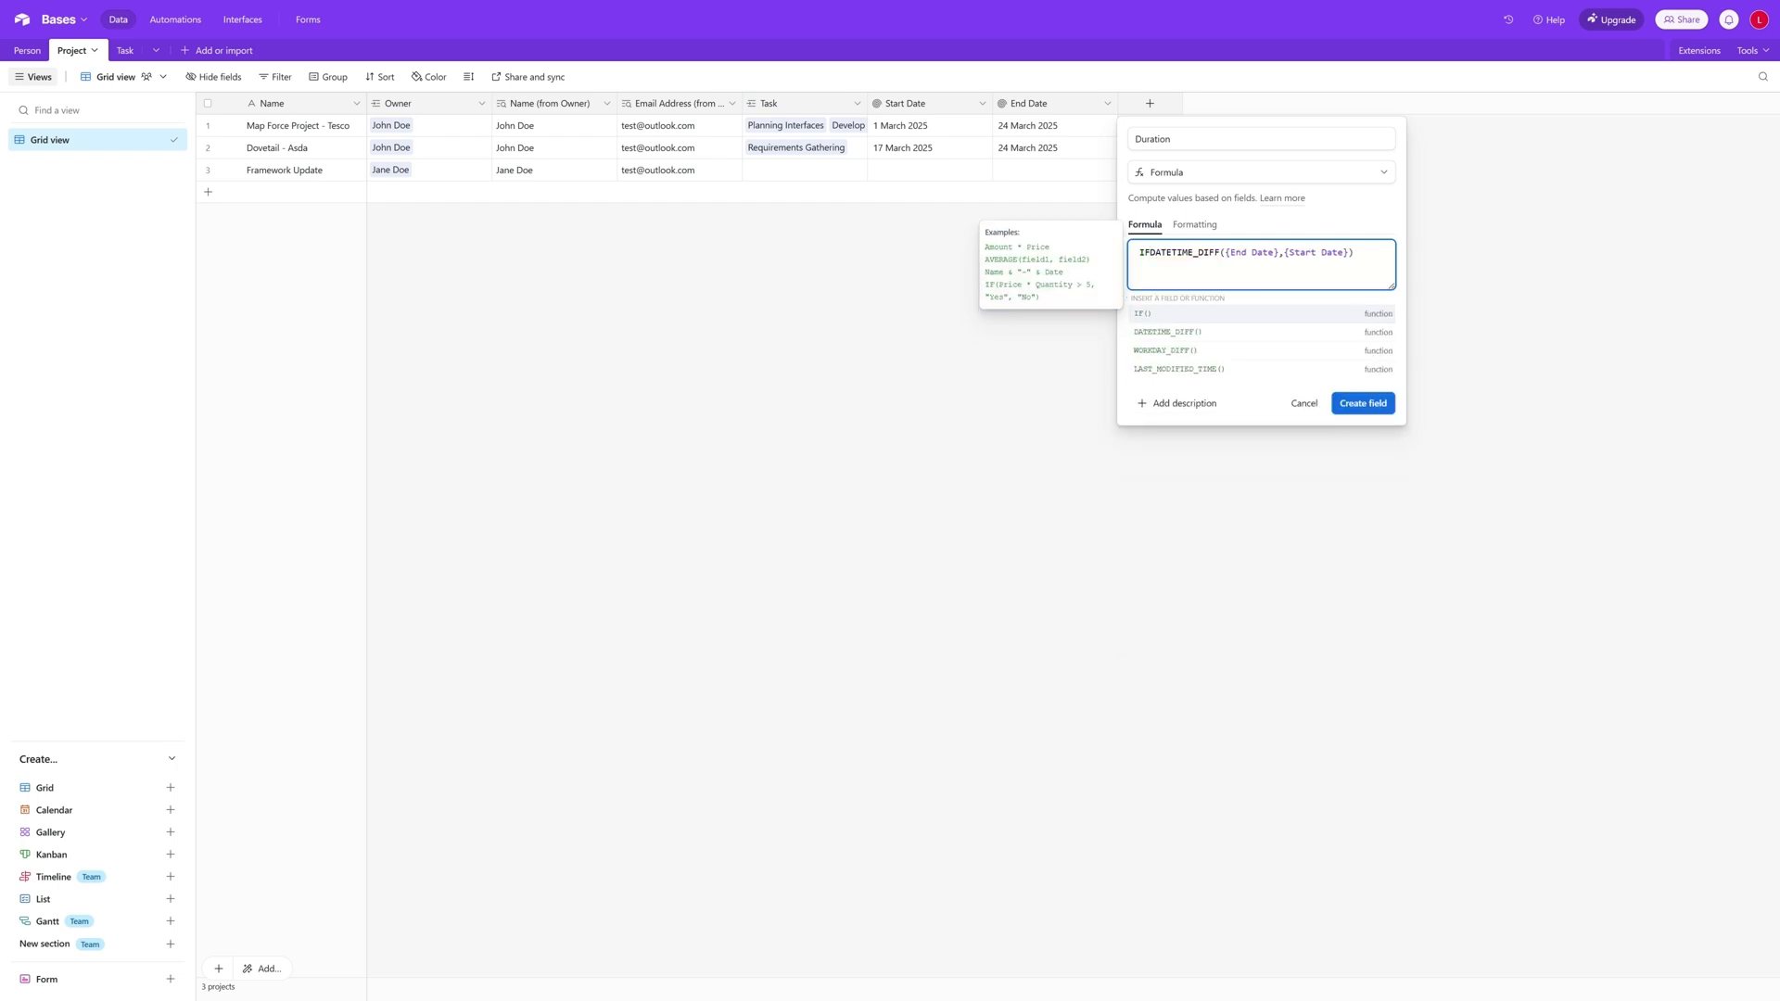
text(())
key(Left)
key(Left)
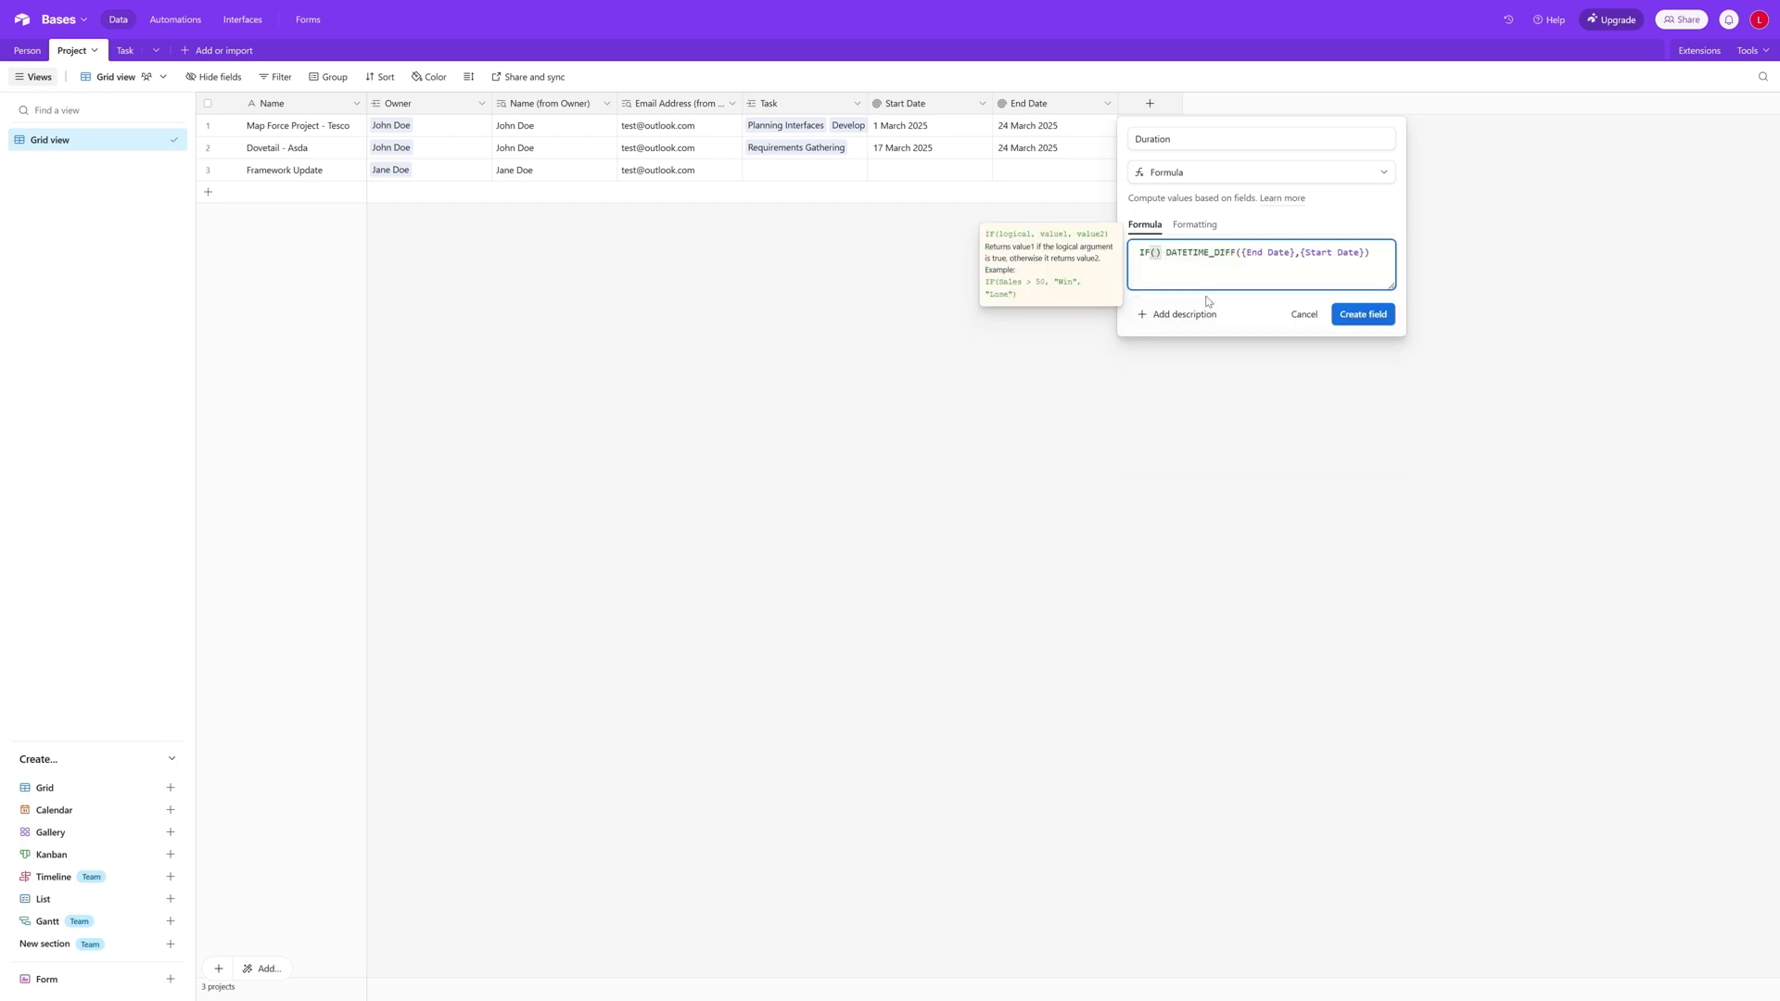
text(AND()
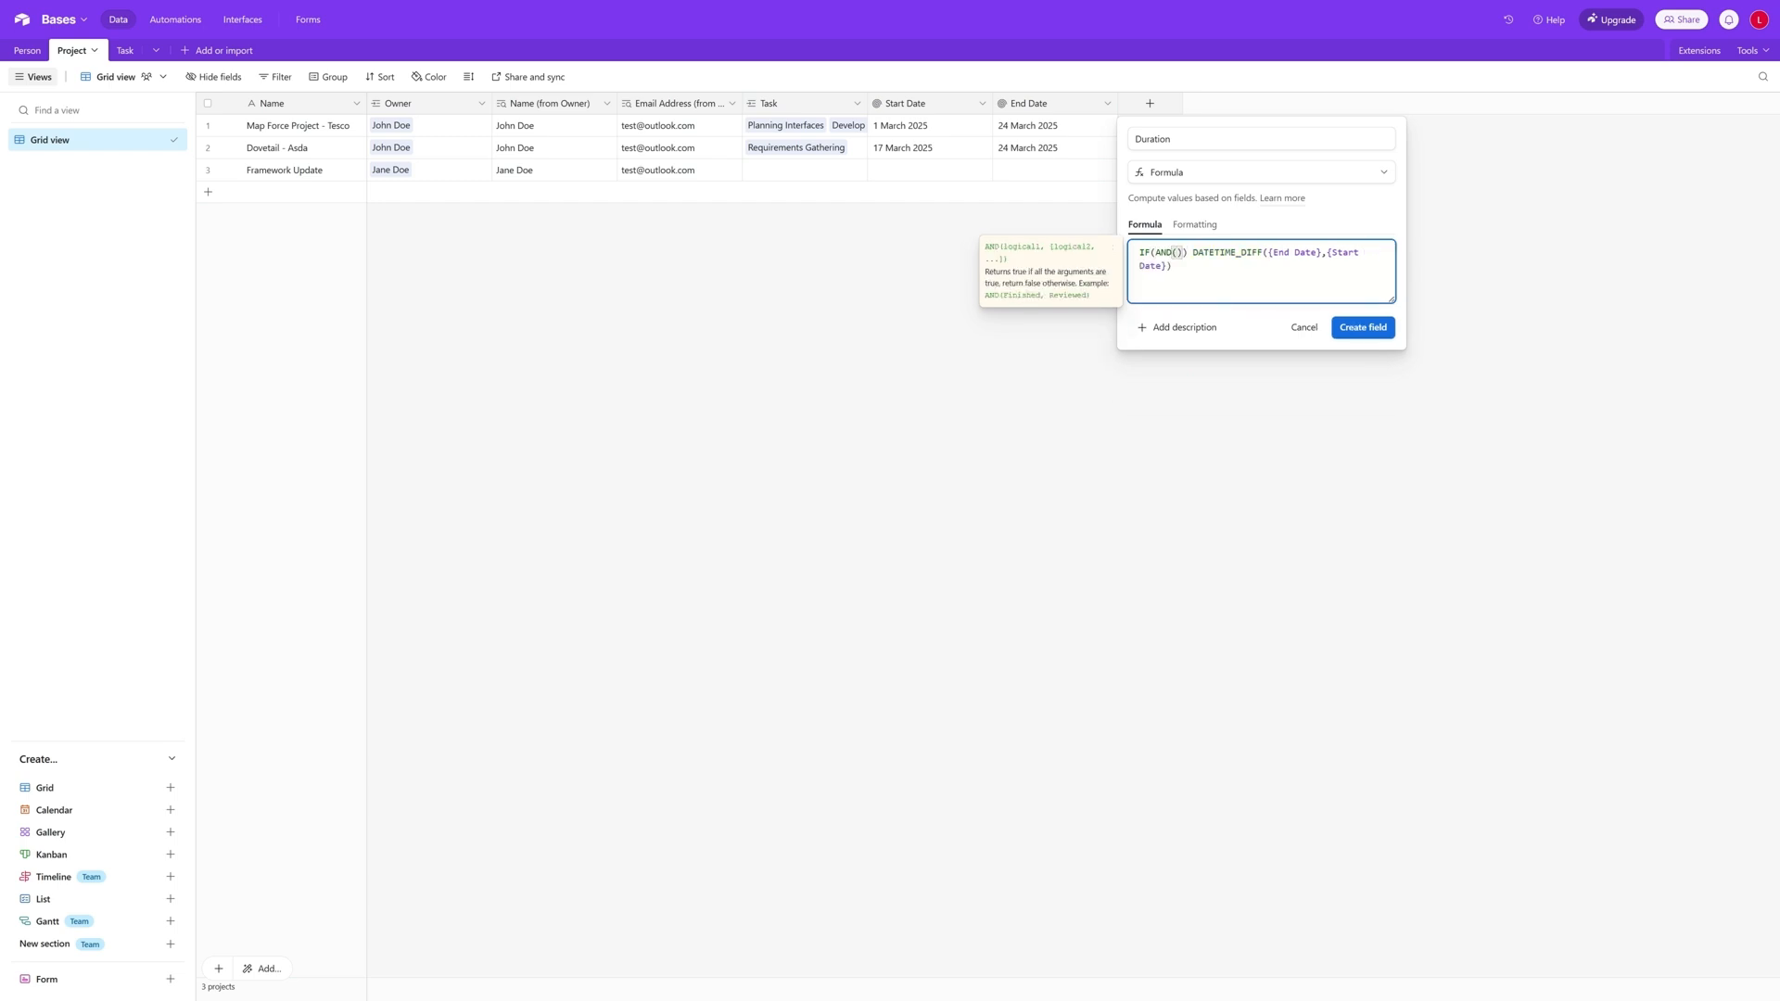
text(end)
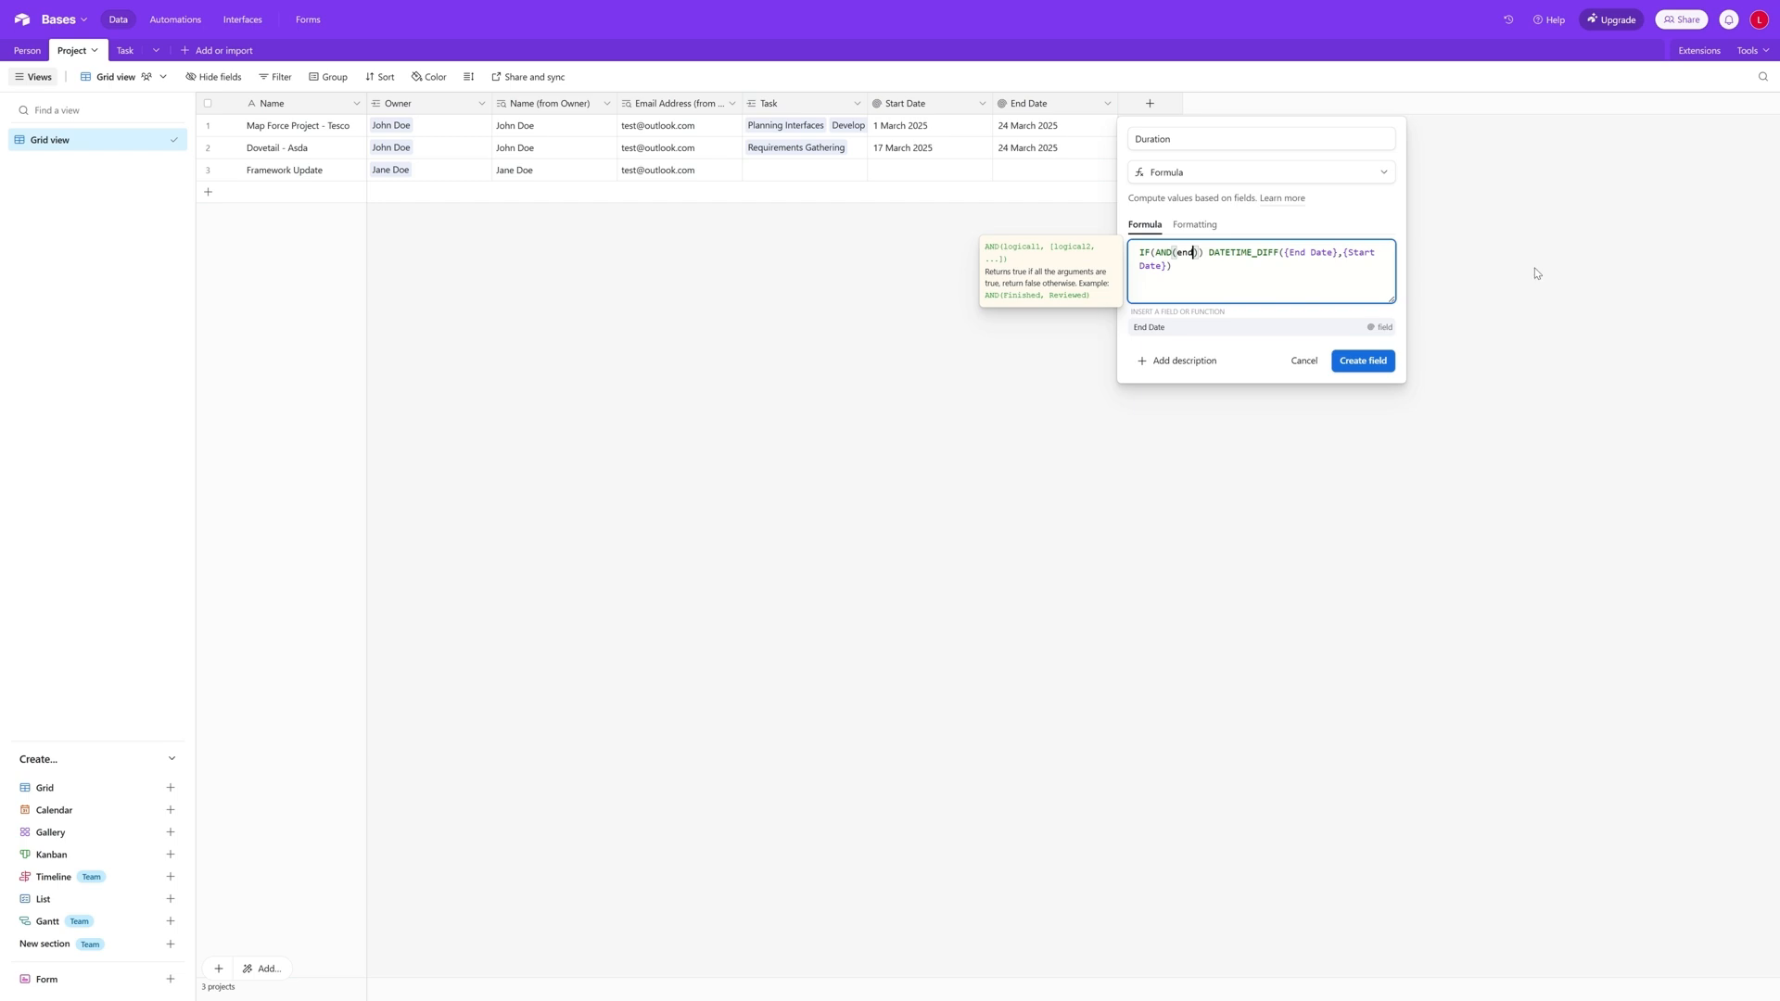
key(Return)
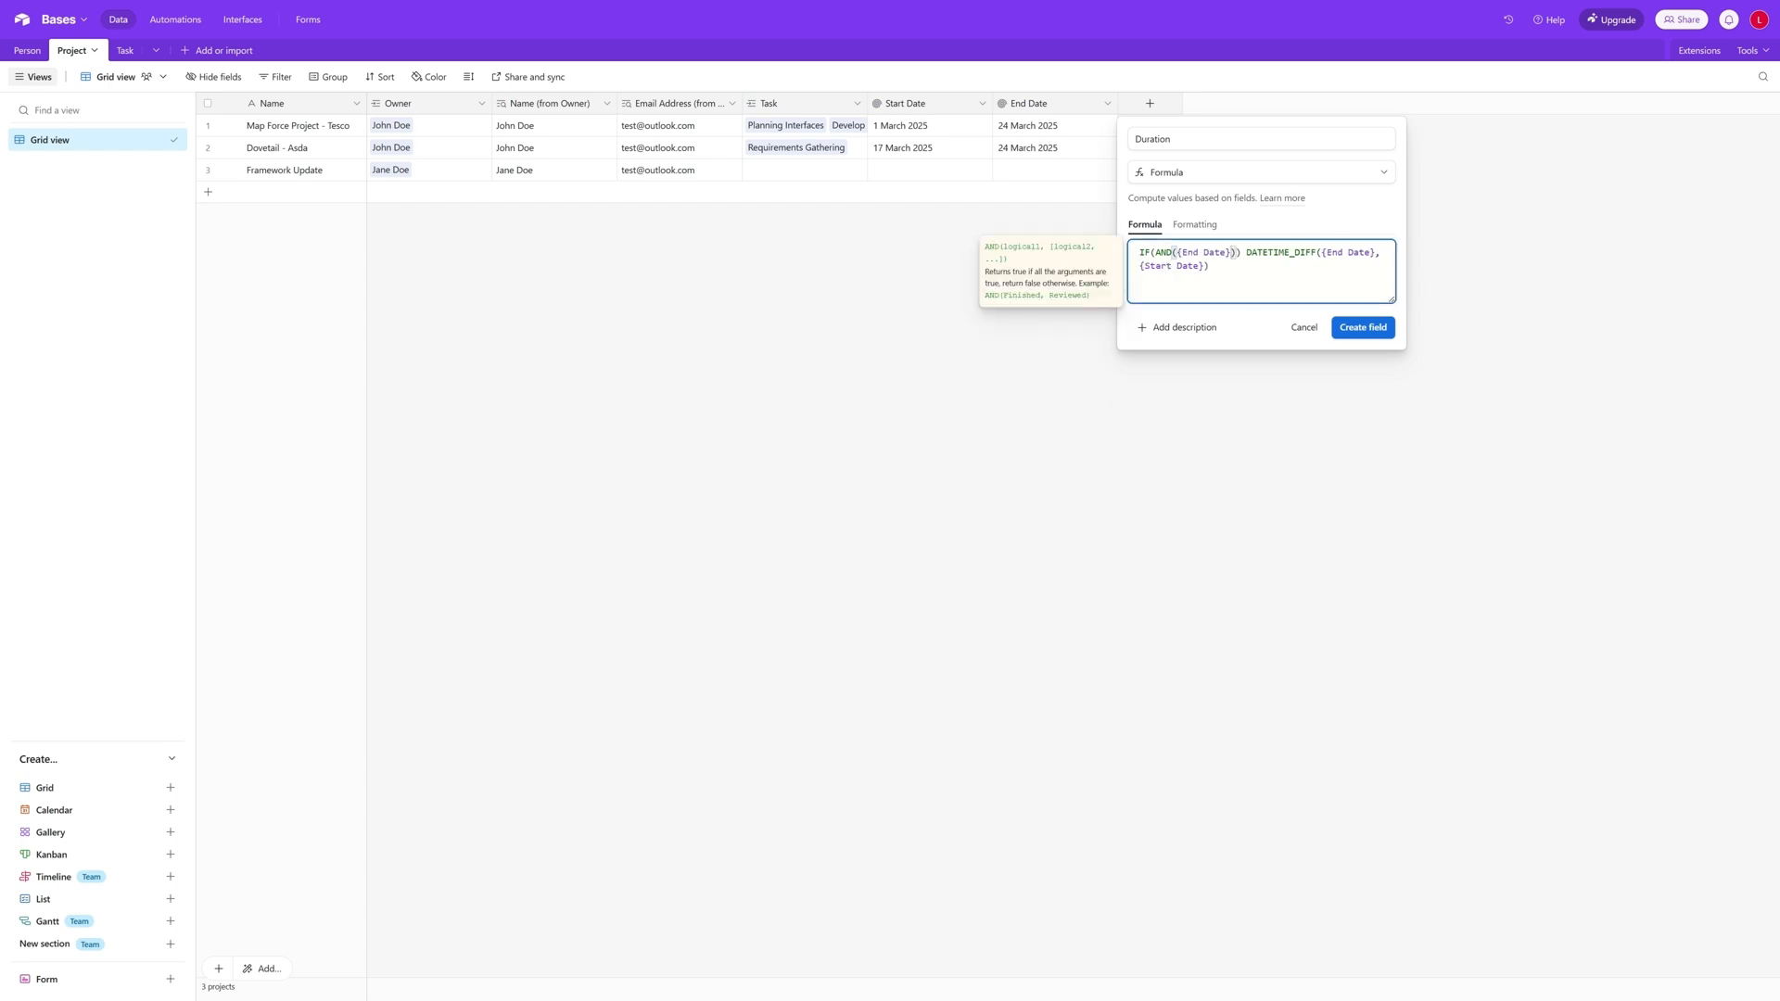
text(,sta)
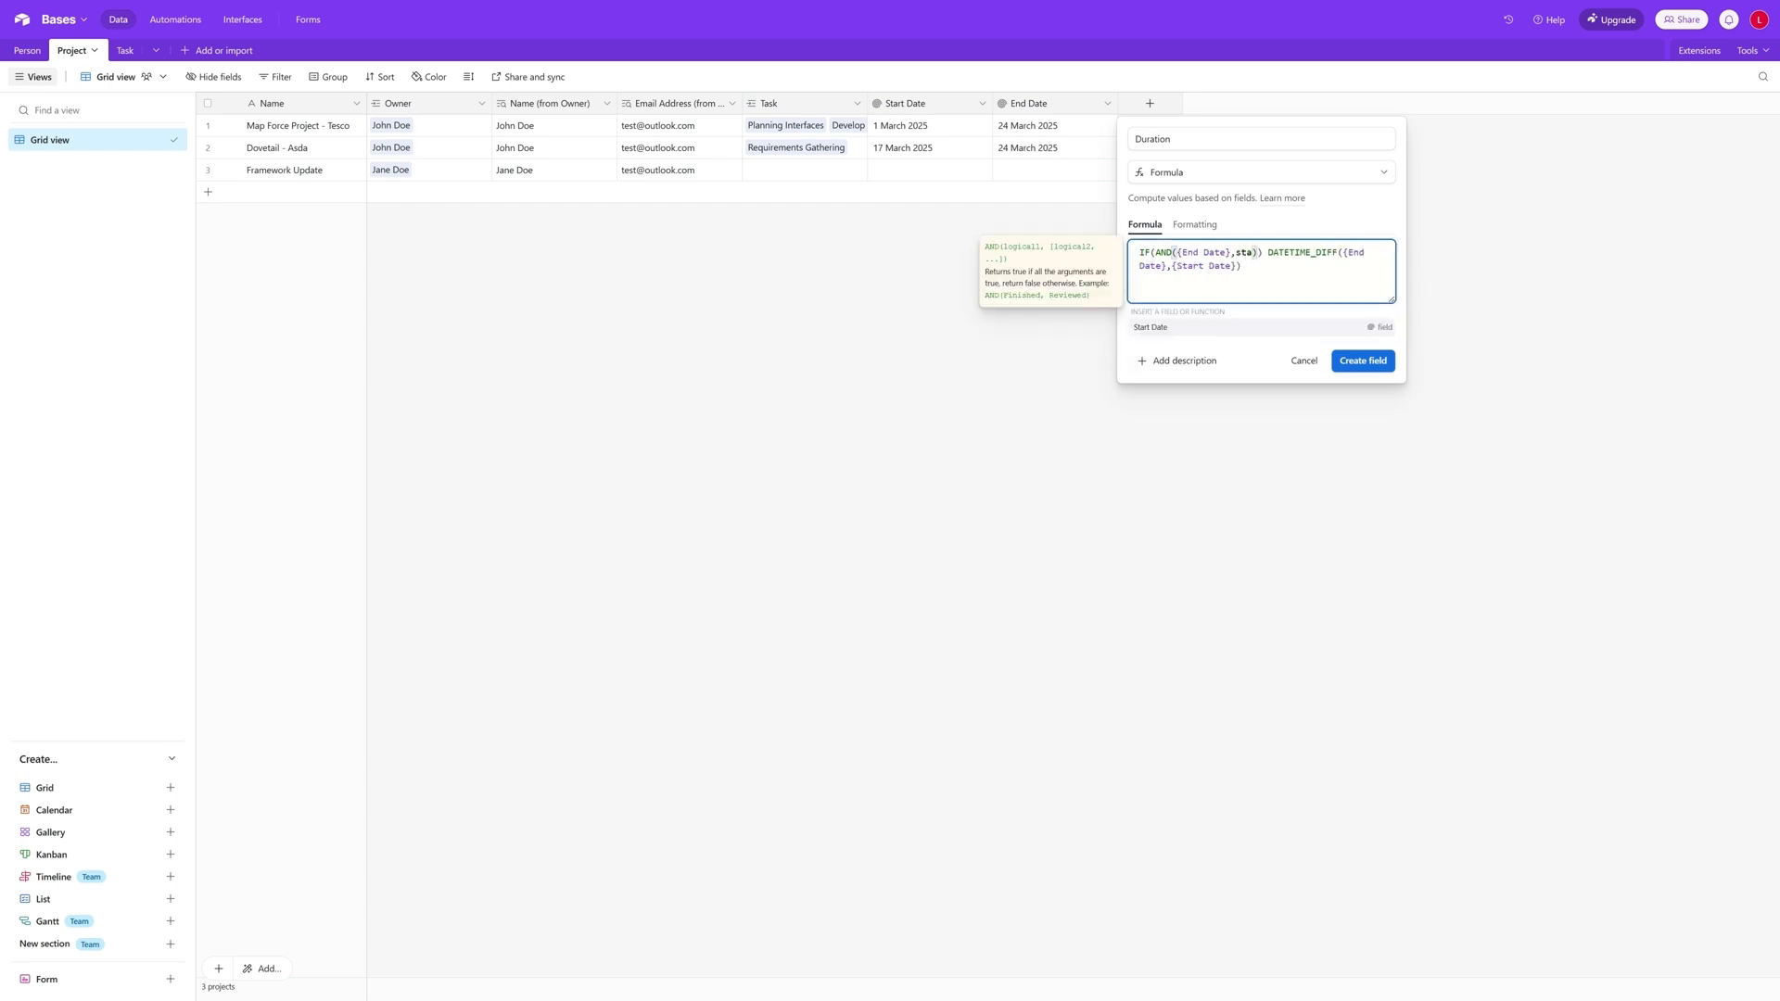
click(1203, 328)
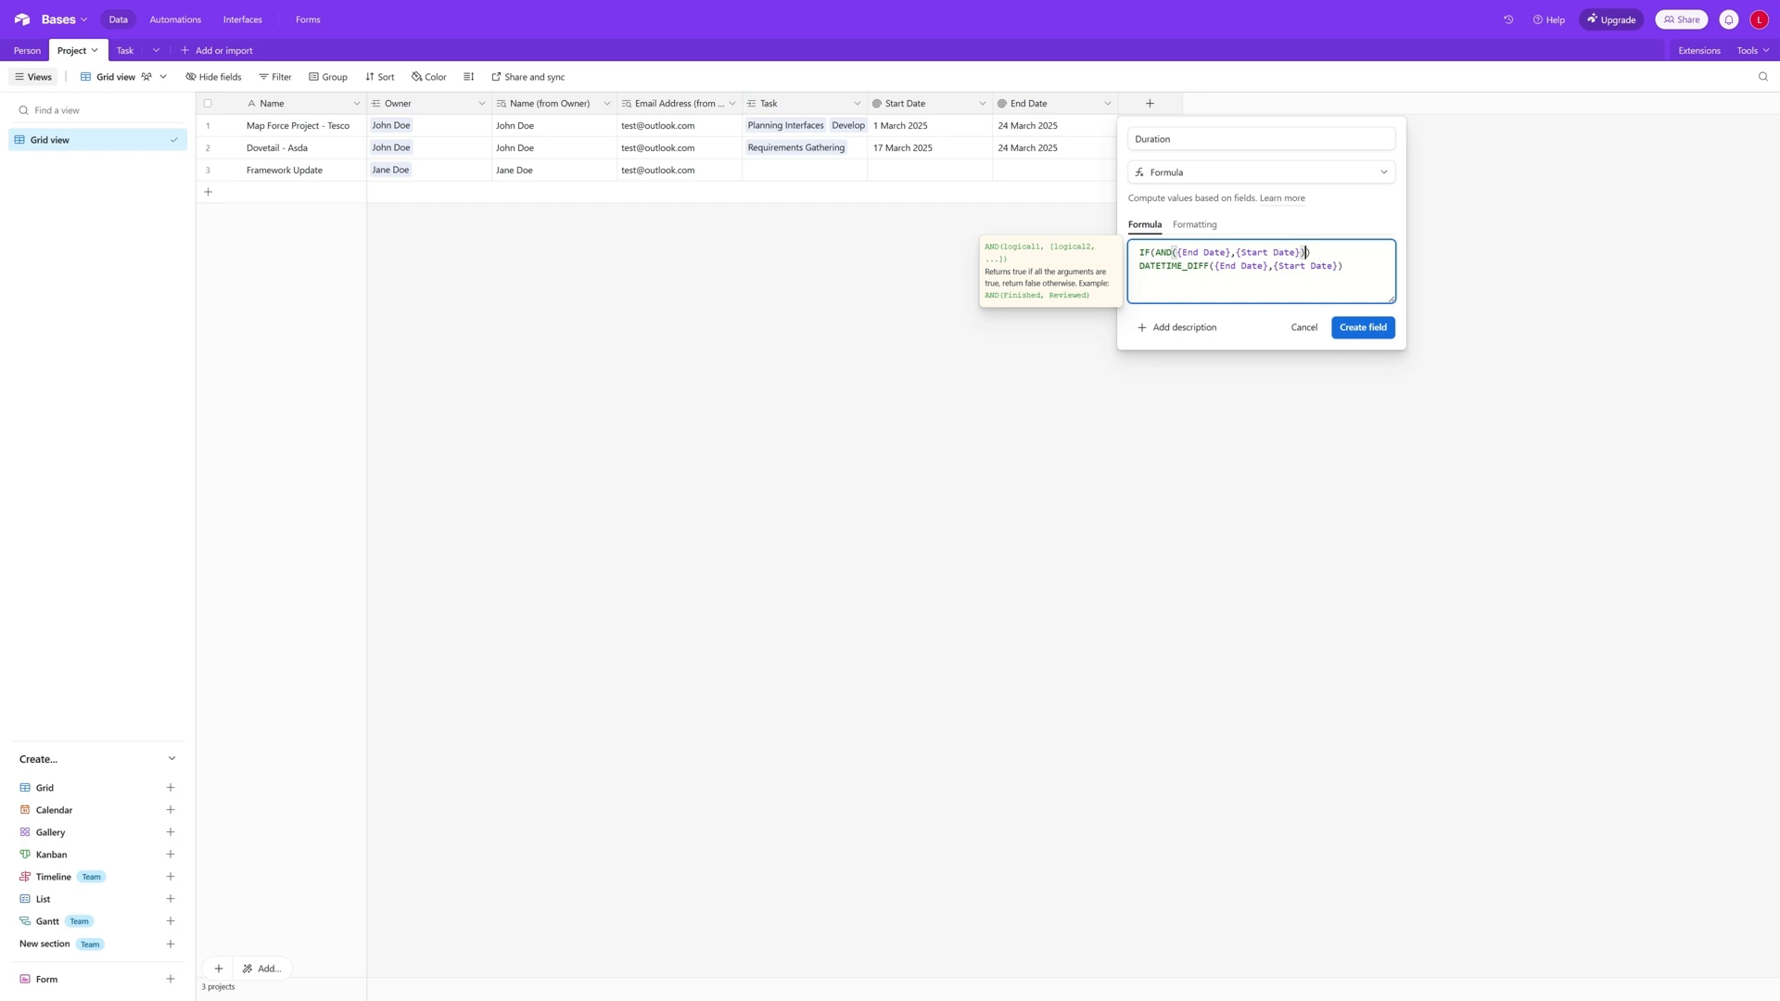
text(),)
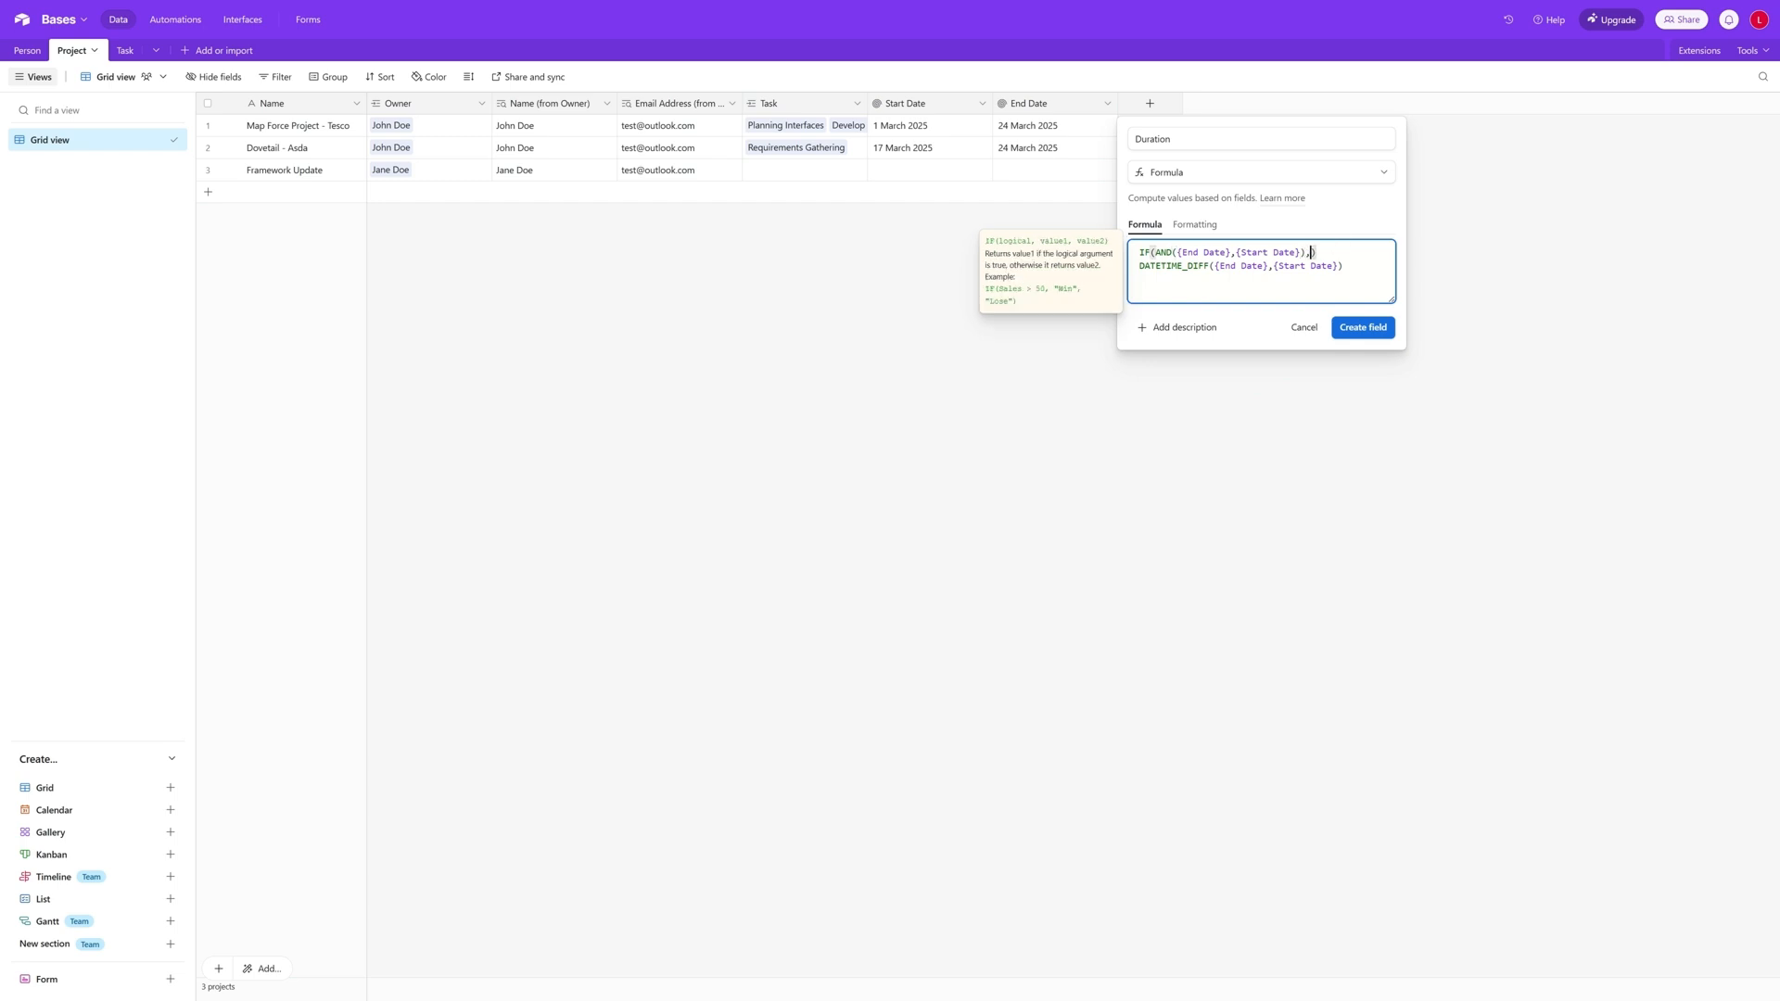
- Move the DATETIME_DIFF expression inside the IF as its true value, add 0 as the false value, and create the Duration field
drag(1337, 266, 1140, 266)
drag(1344, 266, 1139, 266)
key(ctrl+x)
key(BackSpace)
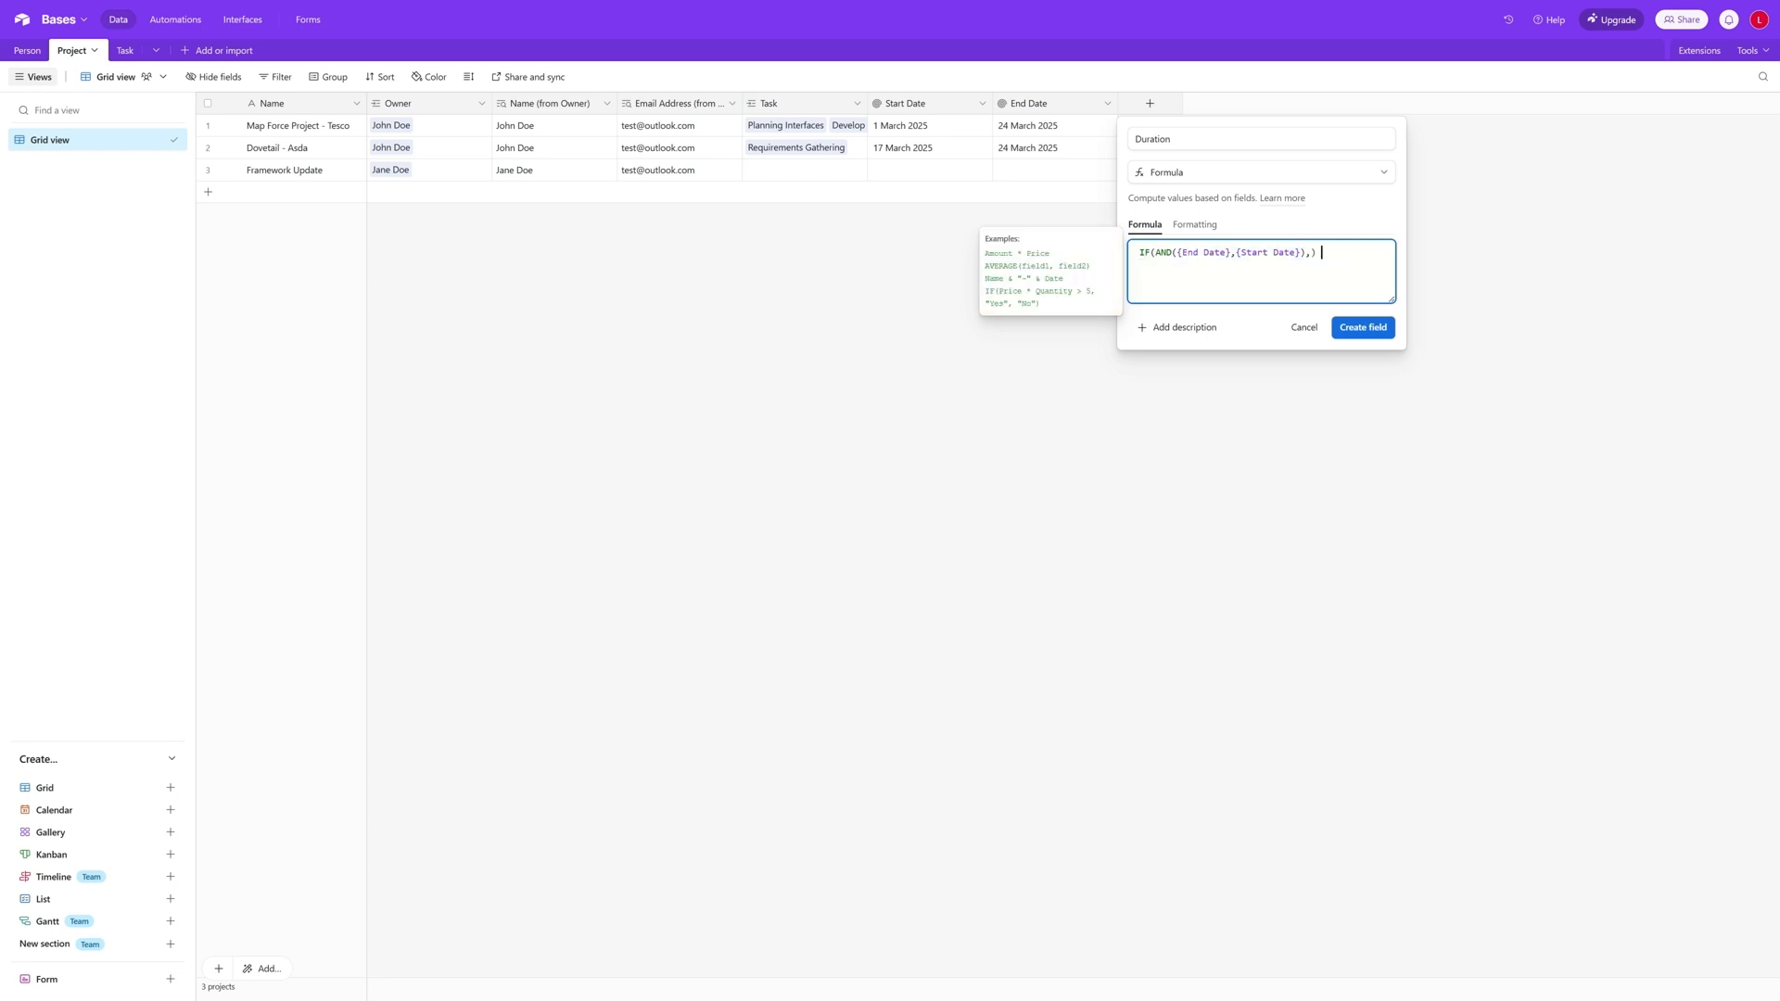
key(Left)
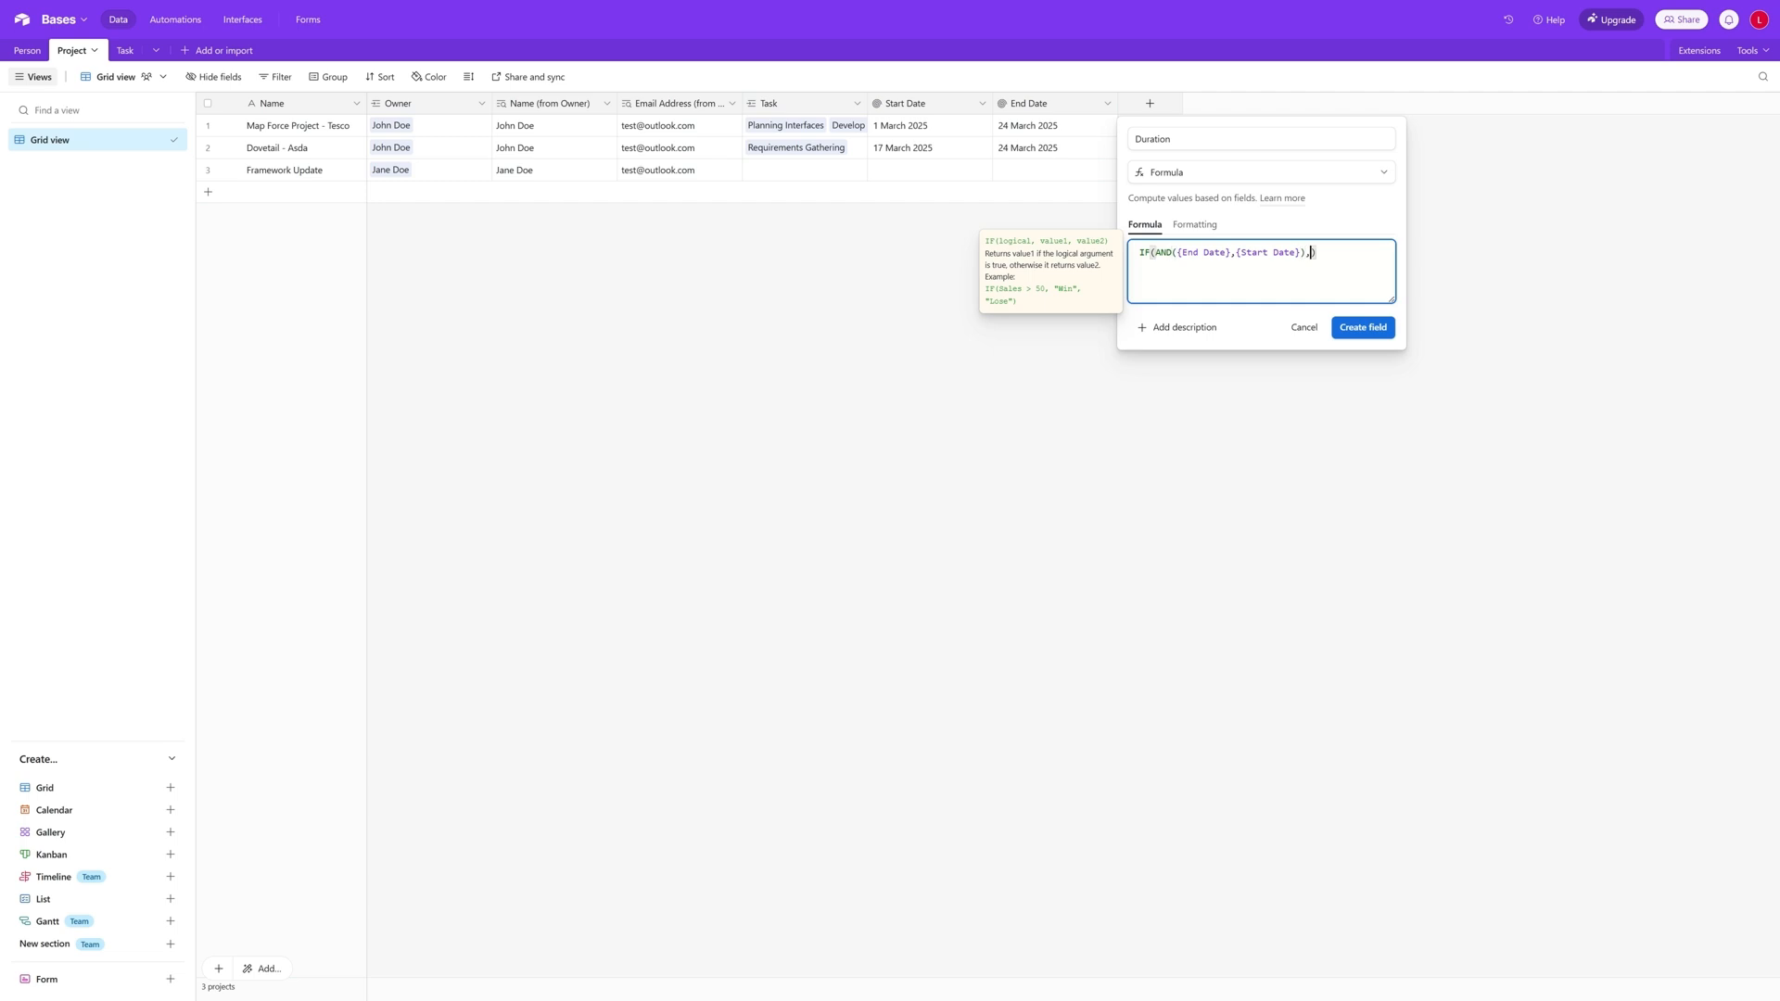
key(ctrl+v)
text(,0)
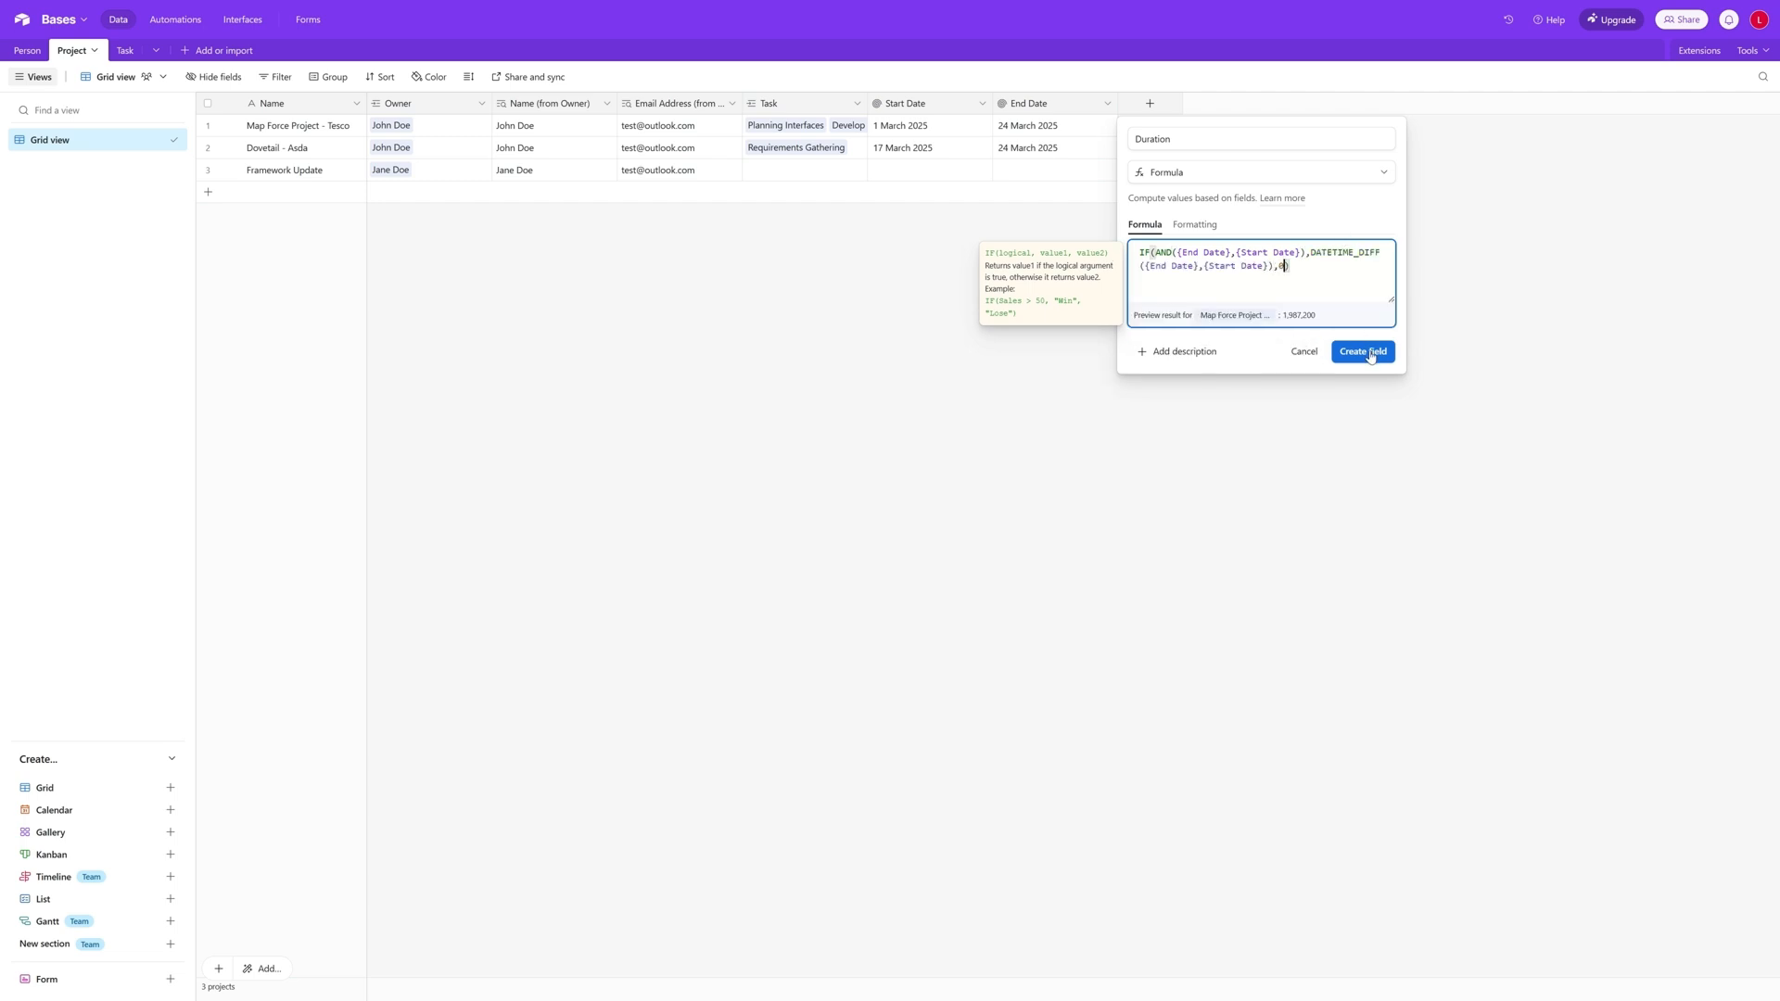
click(1371, 356)
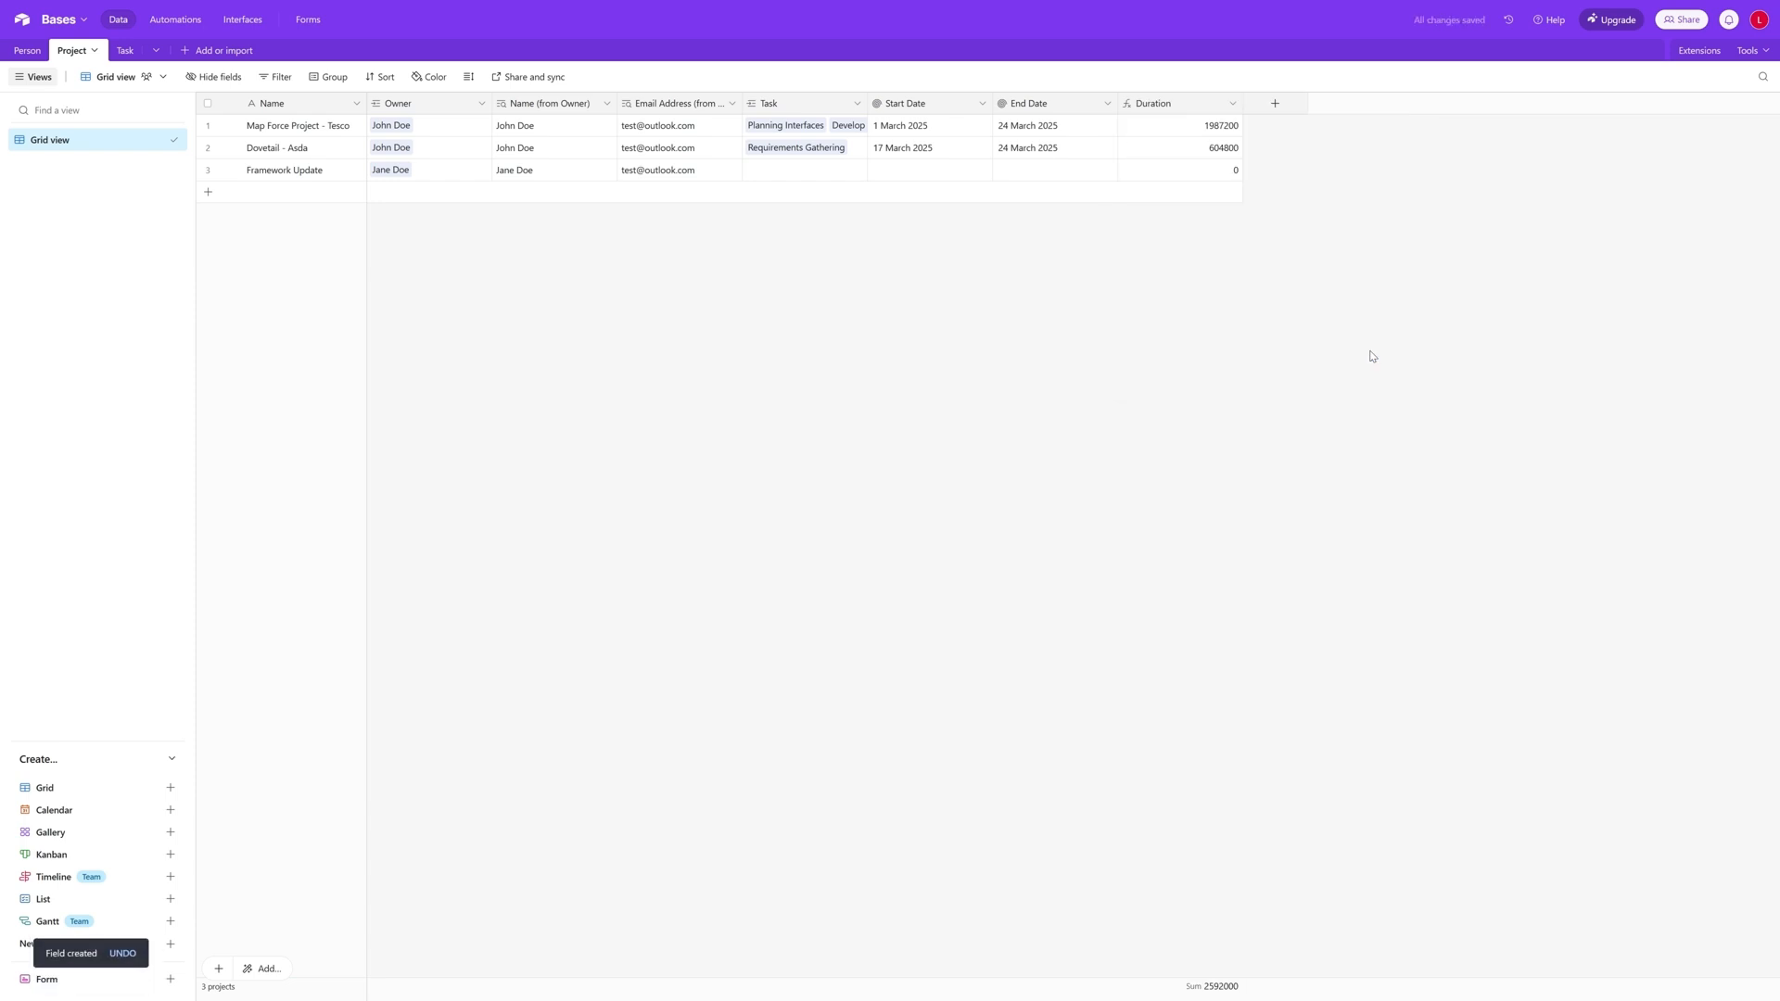
- Edit the Duration field's formula to add 'days' as the DATETIME_DIFF unit and save the field
click(1233, 104)
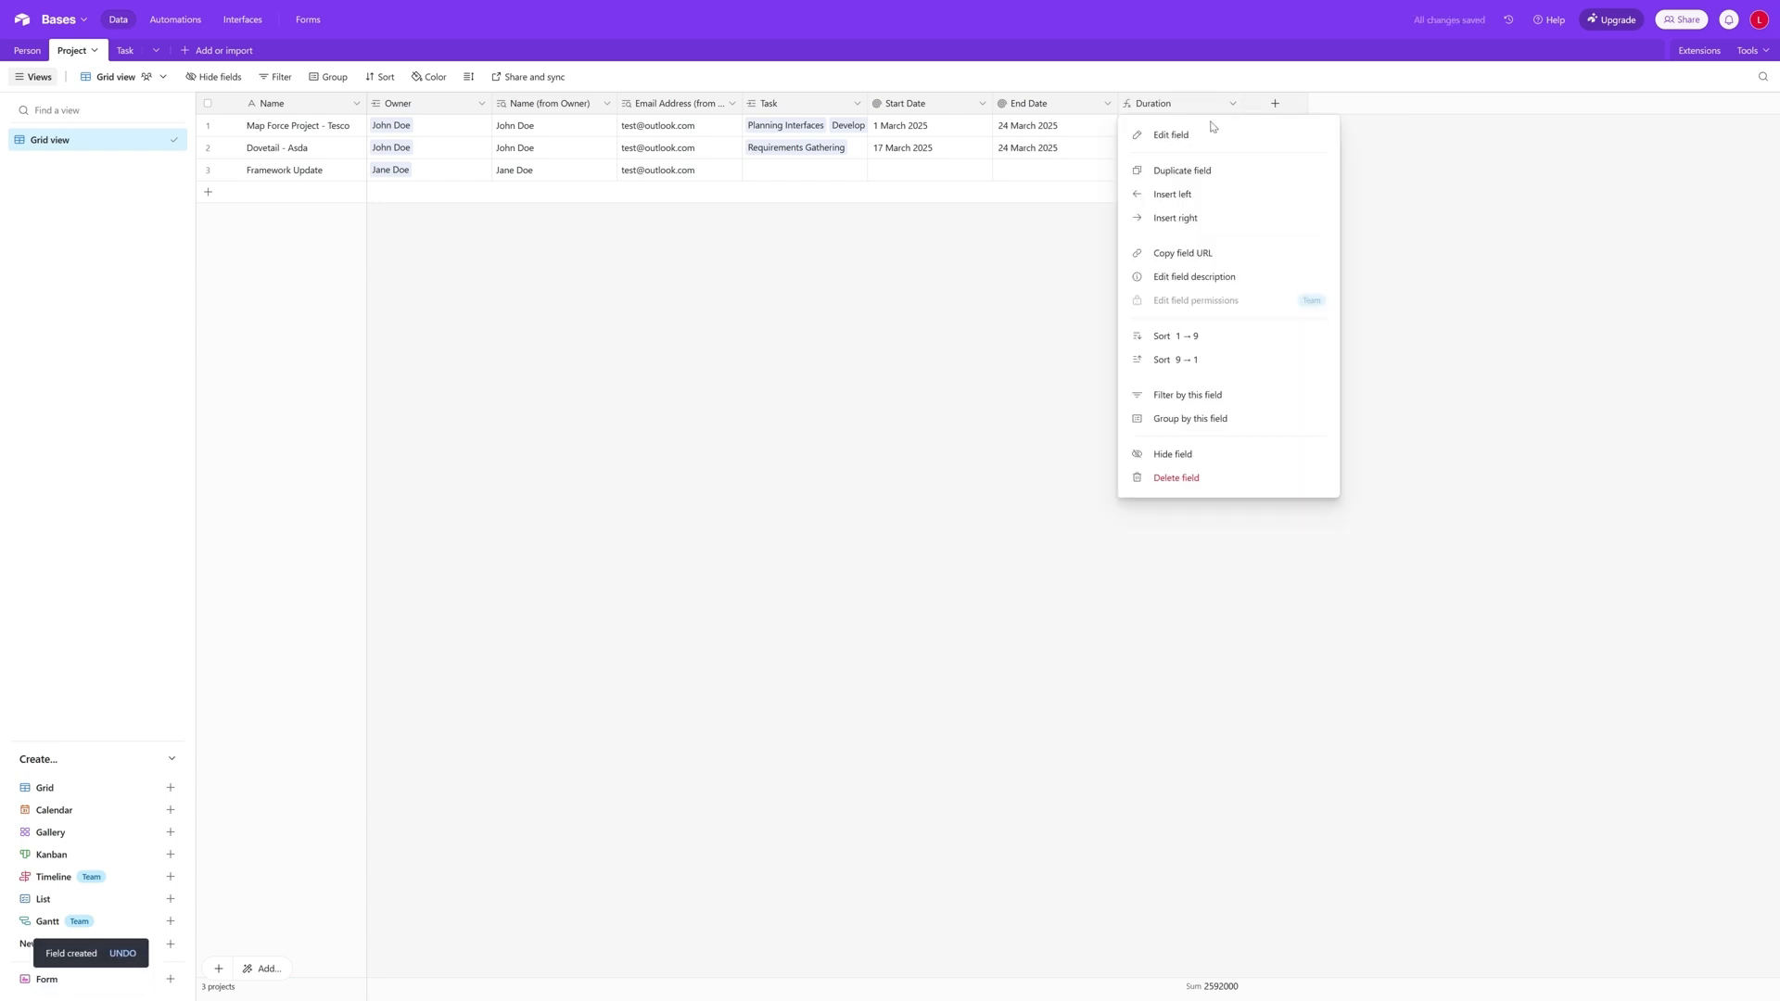
click(1211, 134)
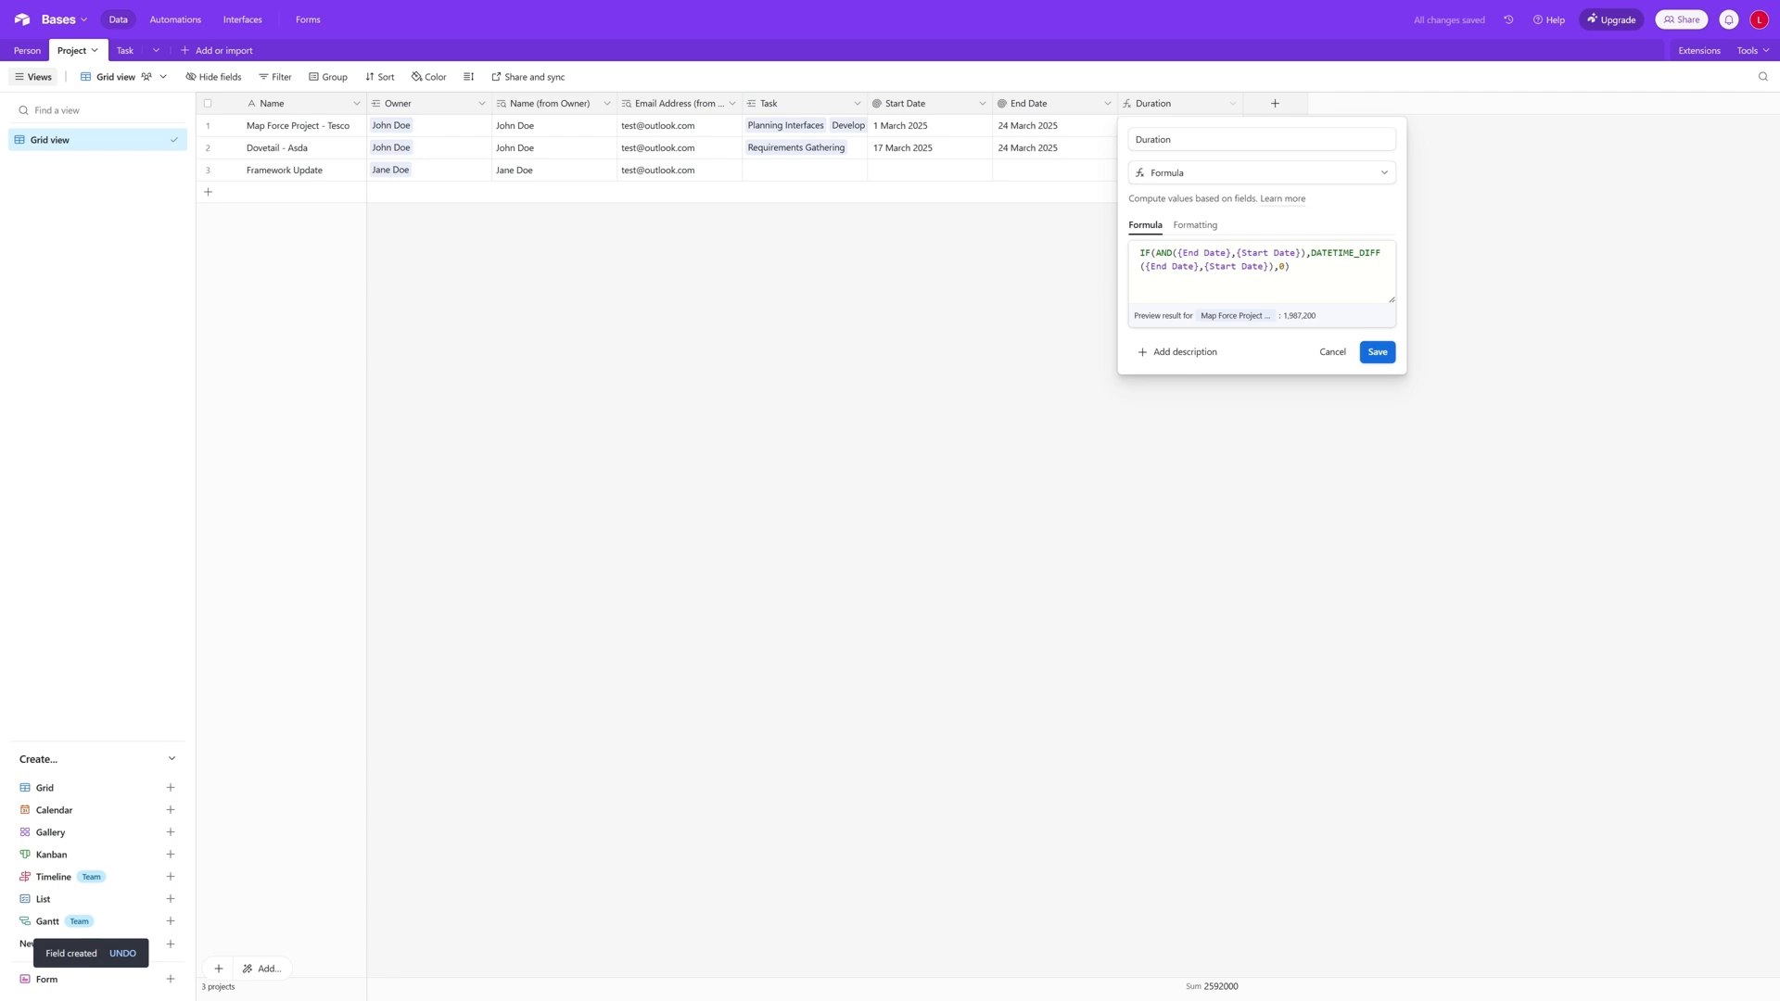
click(1269, 267)
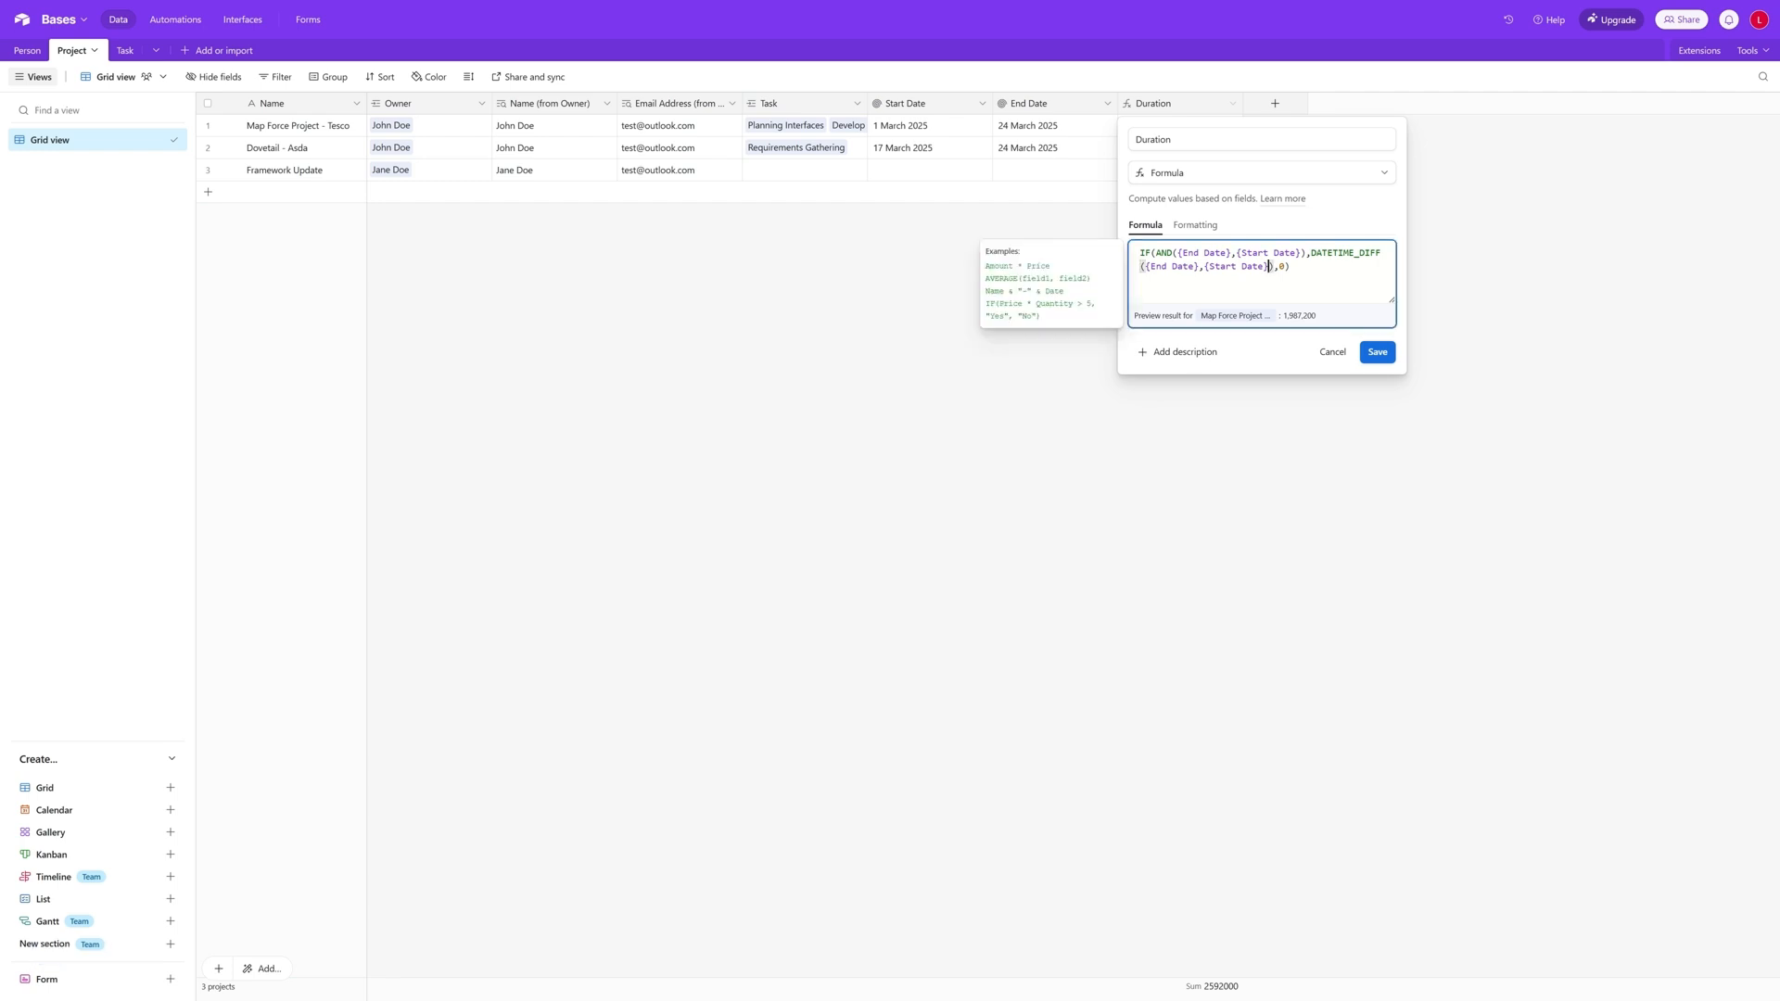
text(,'days)
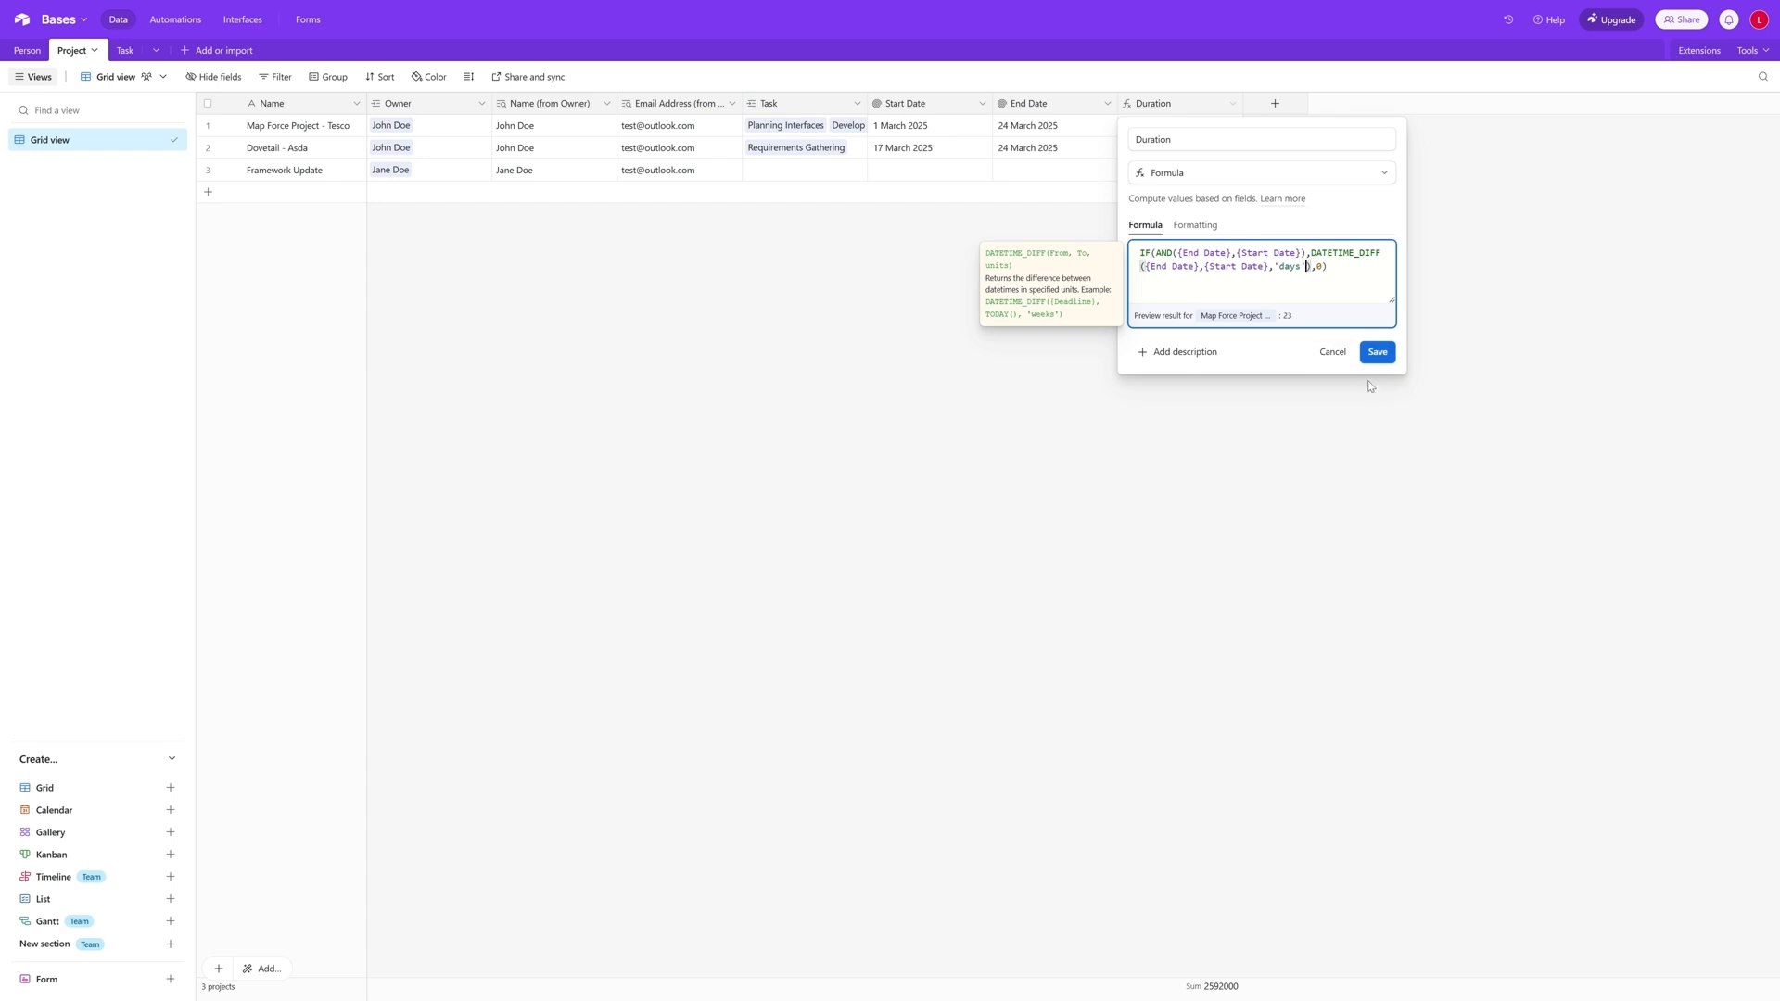
click(1381, 353)
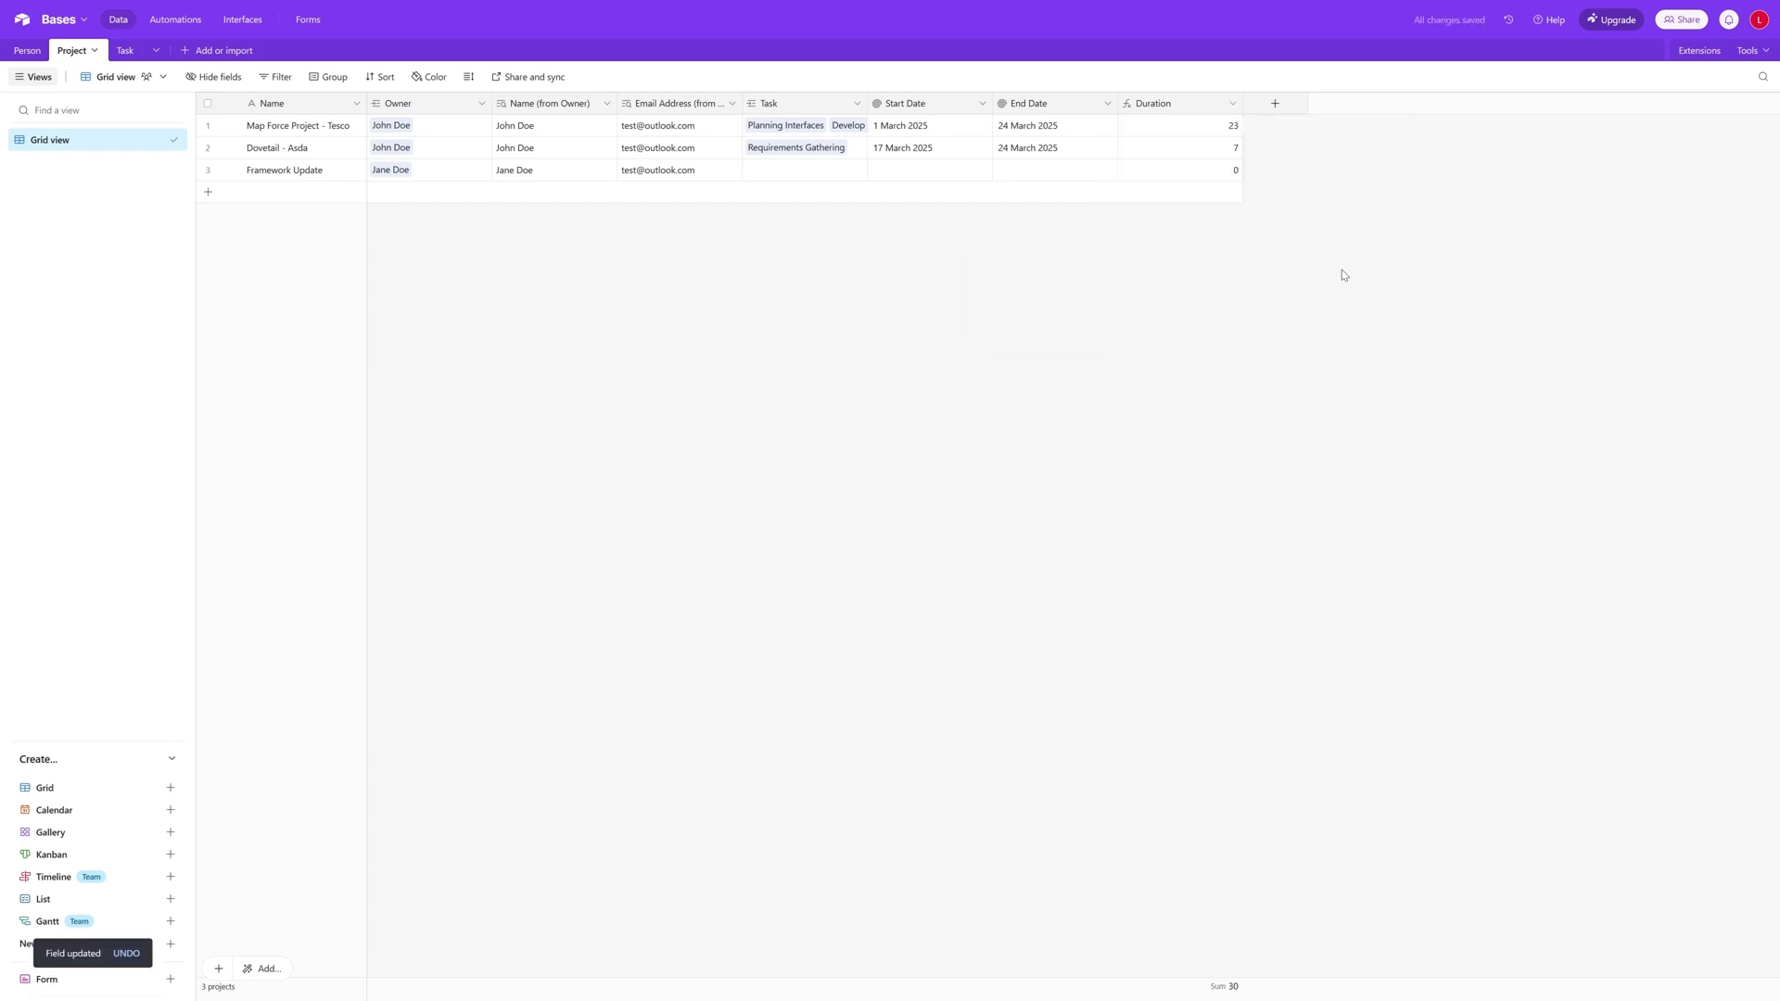
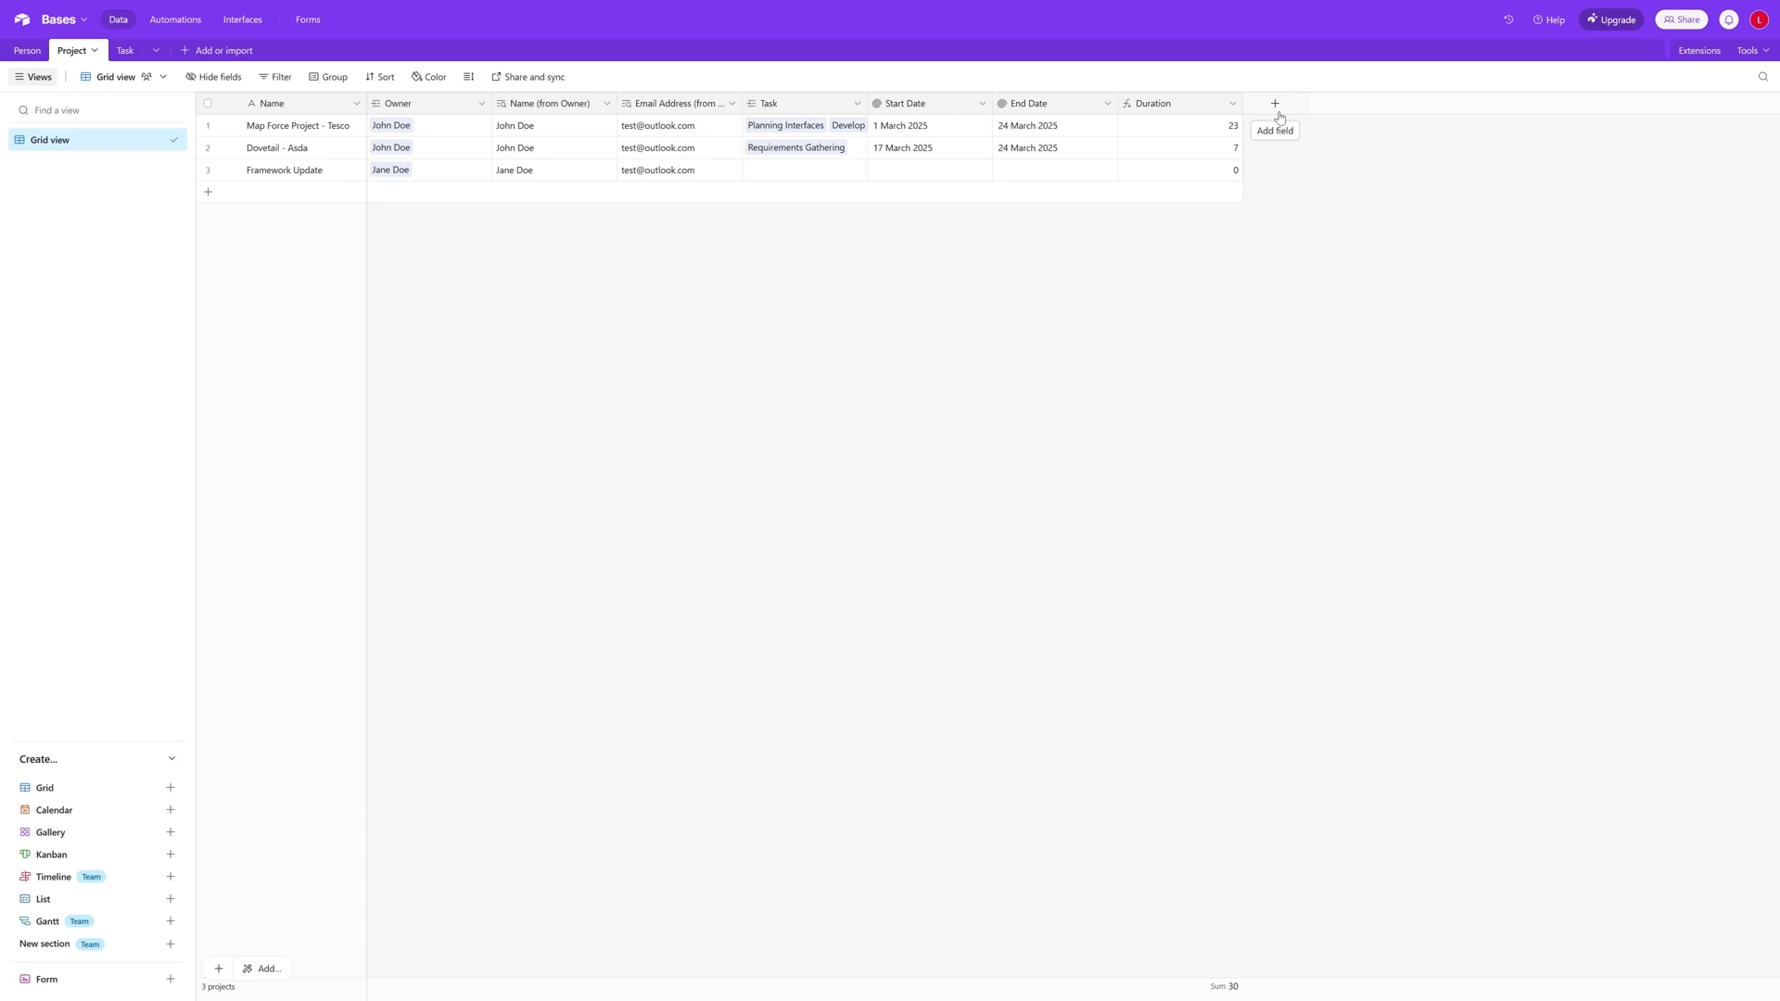
- Add a Count field named Total Tasks to the Project table, counting the linked Task records
click(1280, 117)
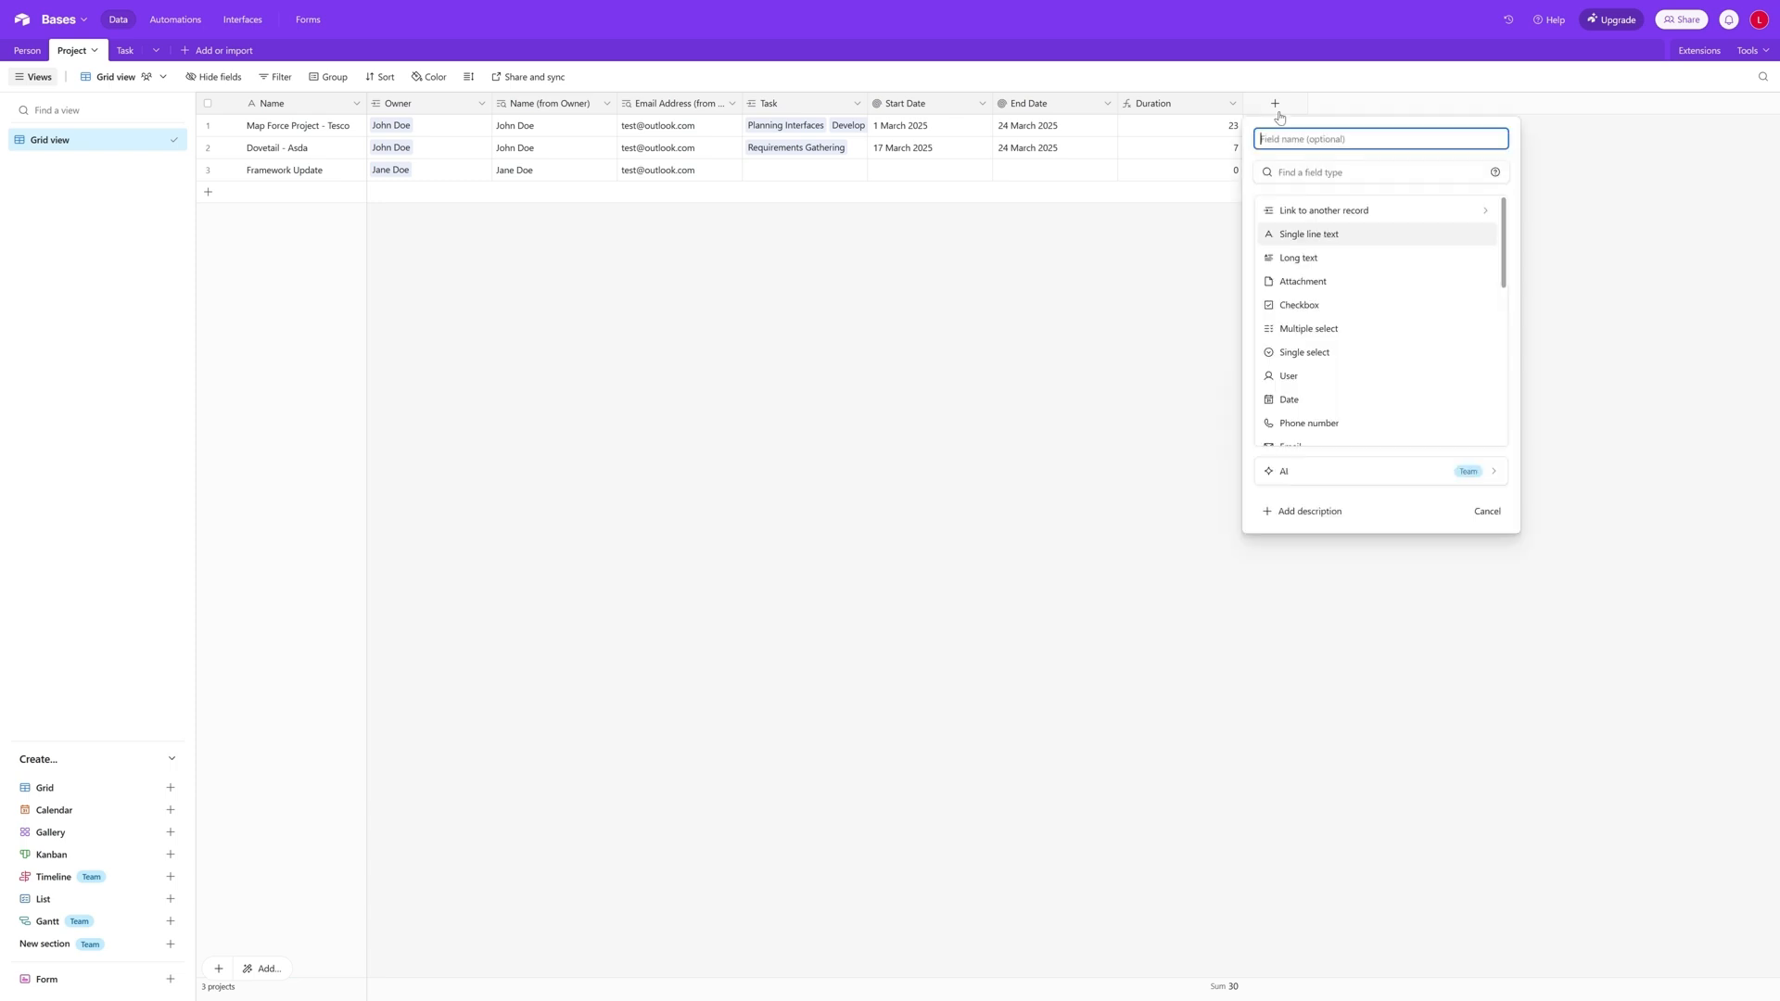
text(Total Tasks)
scroll(1356, 250, down, 3)
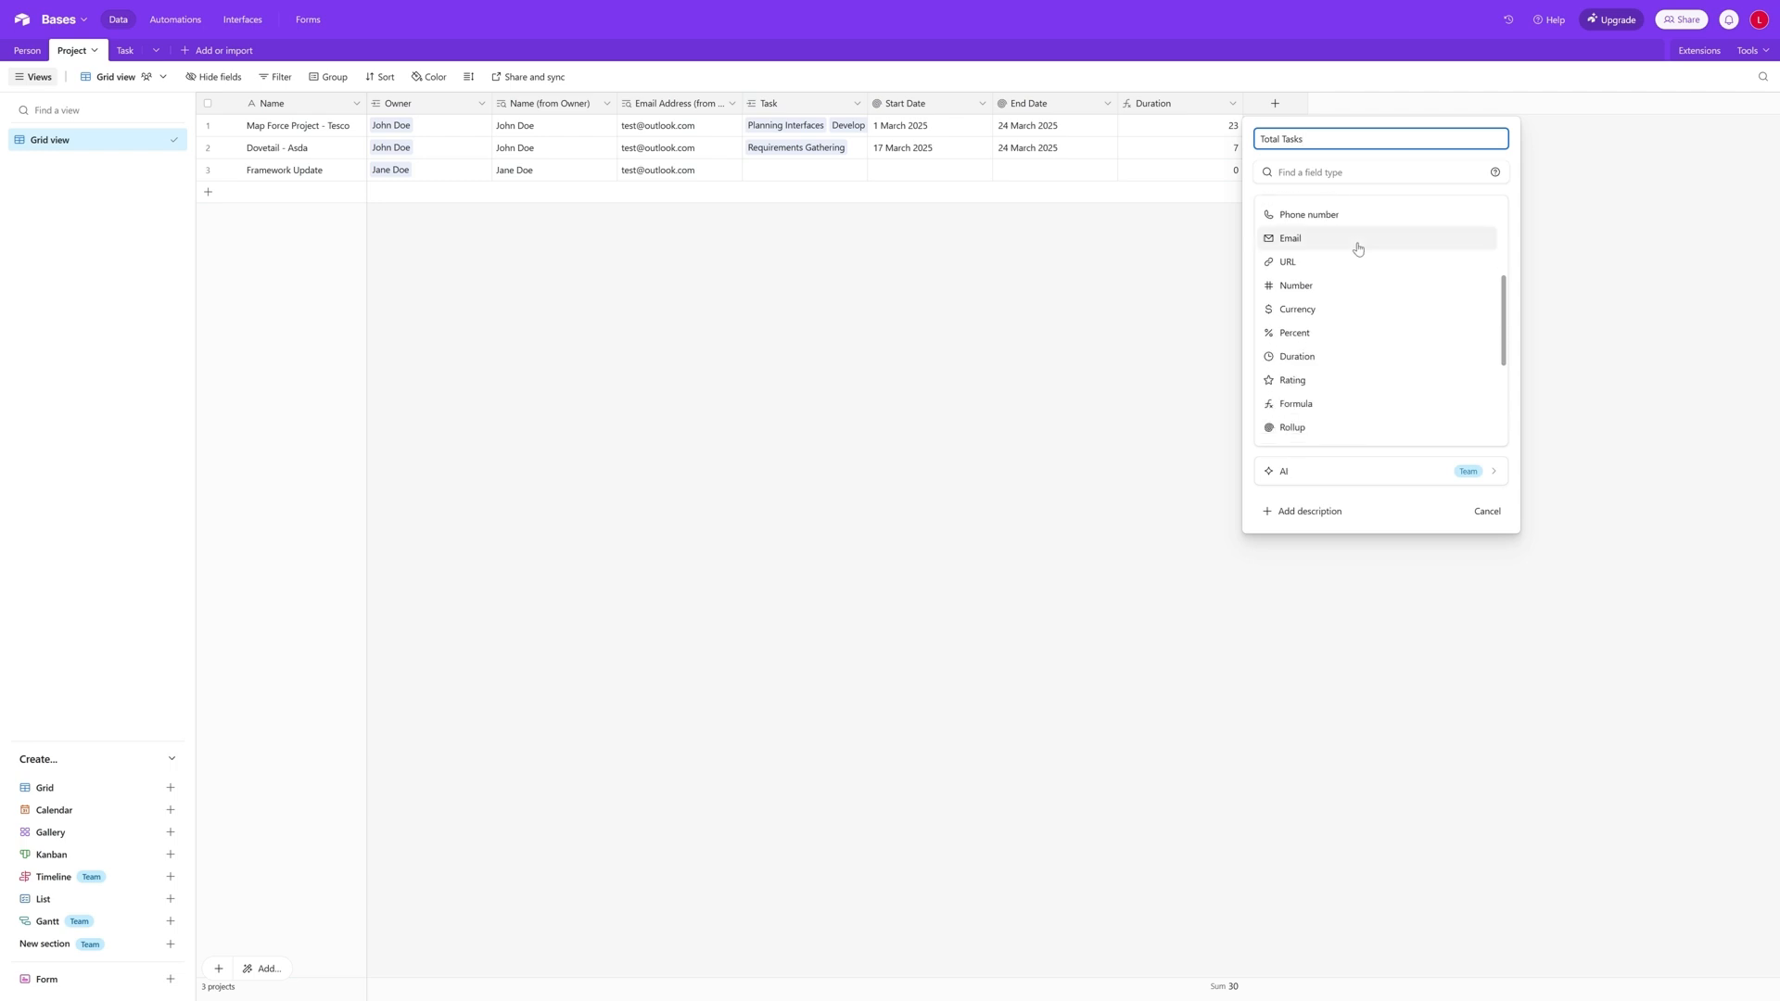
scroll(1355, 250, down, 5)
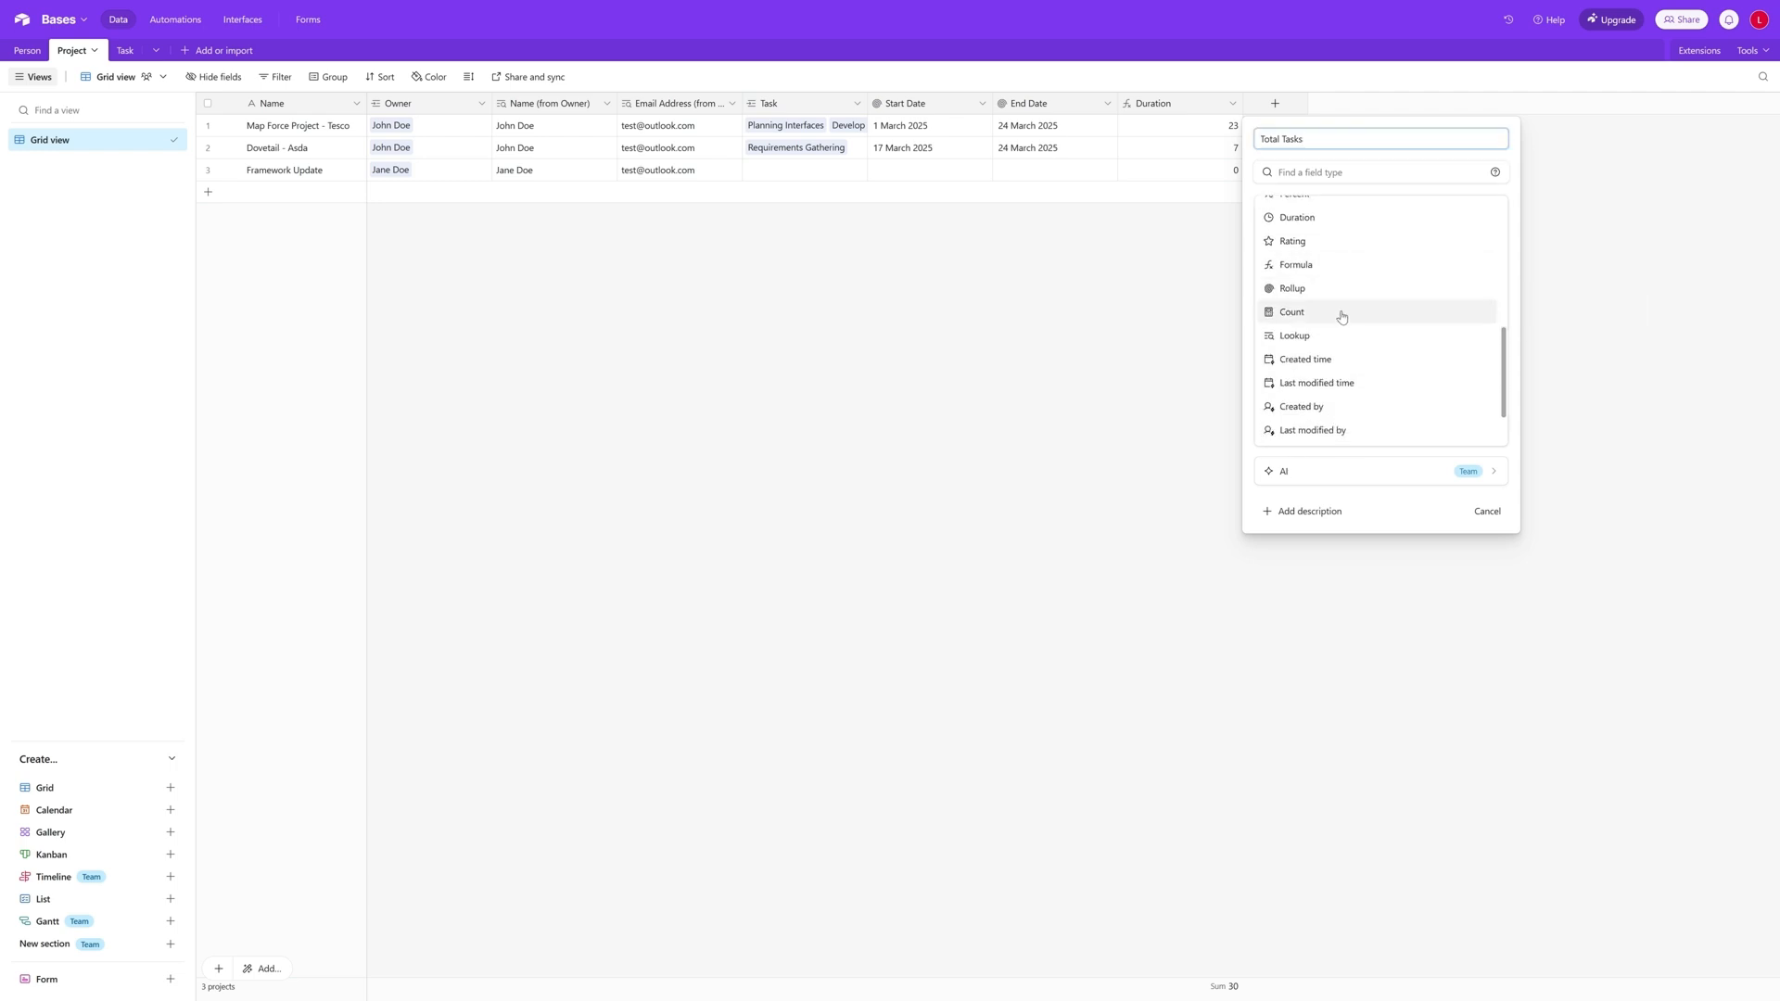
click(1342, 315)
click(1343, 250)
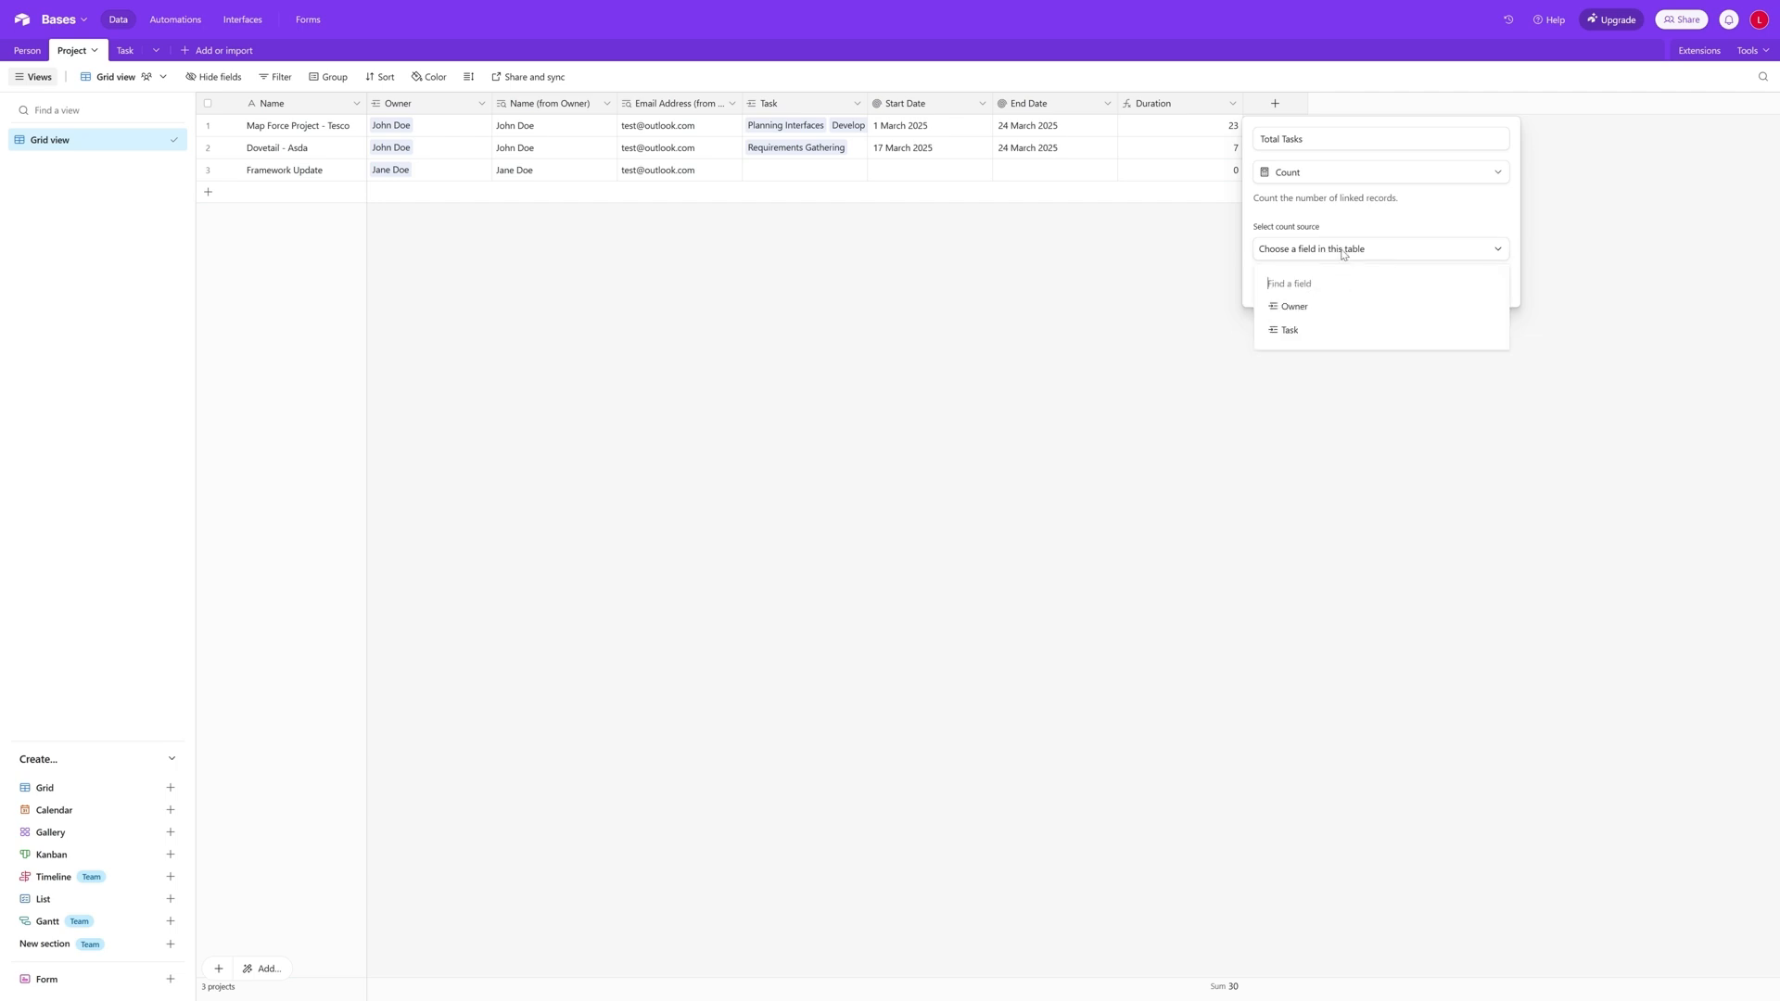
click(1322, 329)
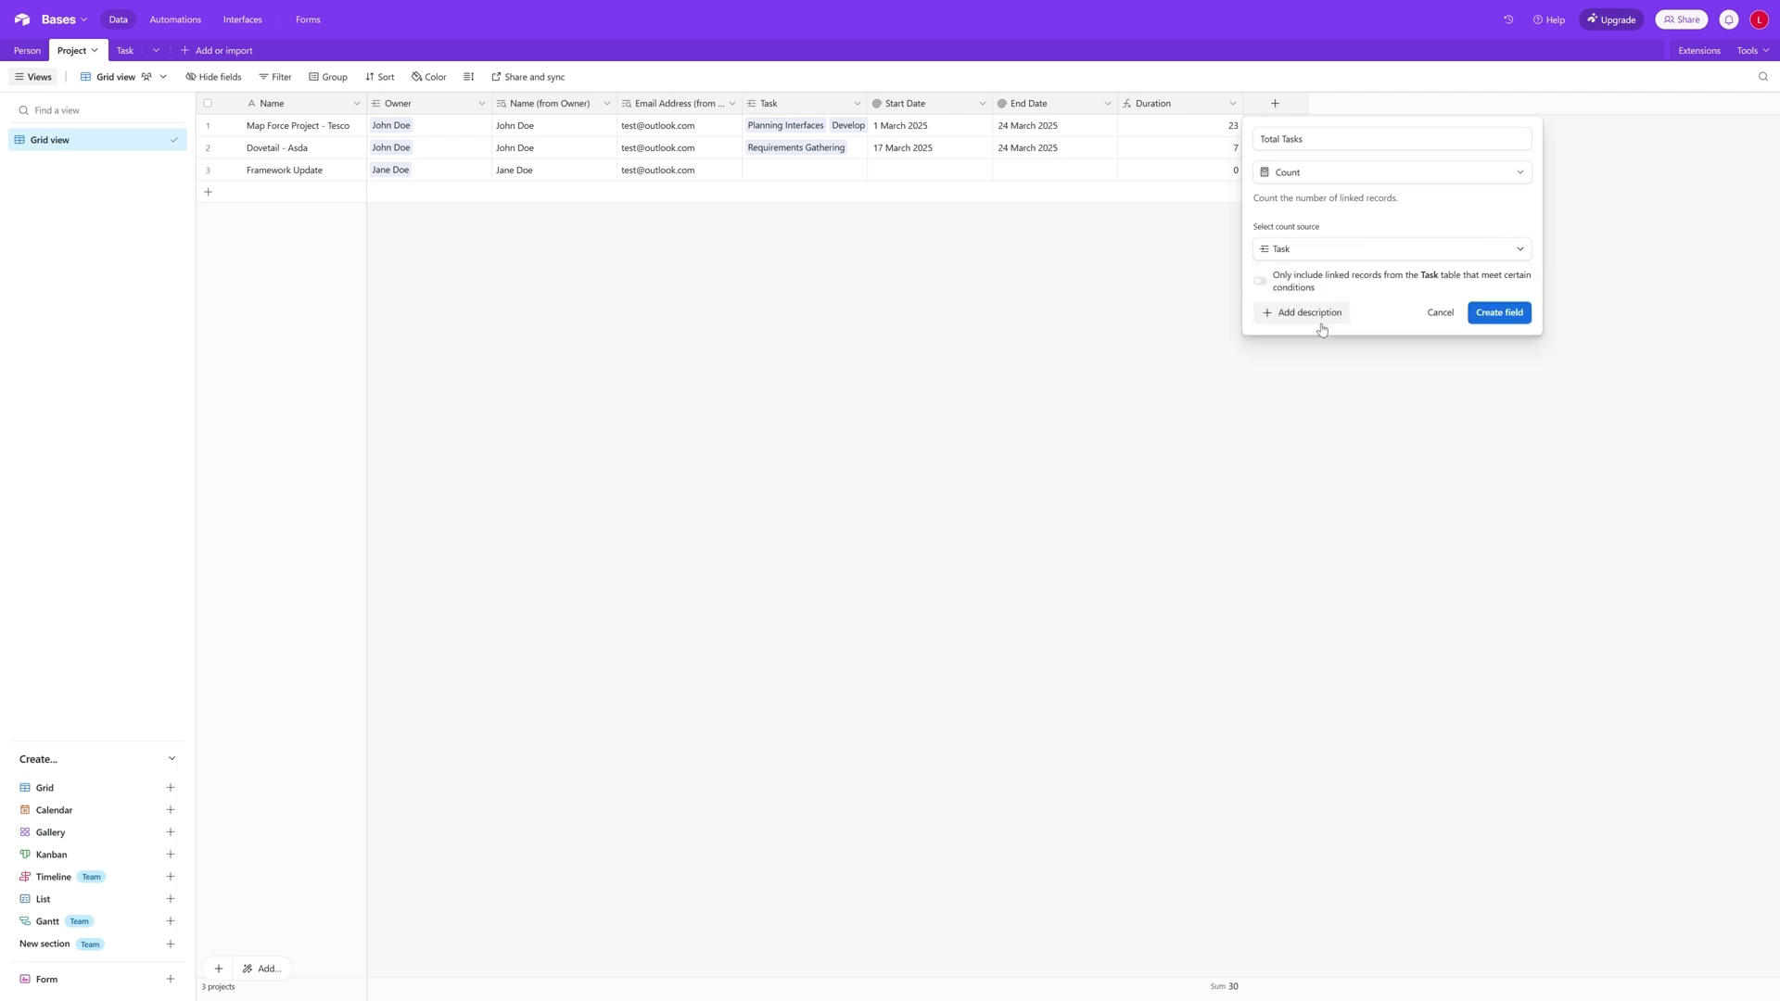
click(1500, 312)
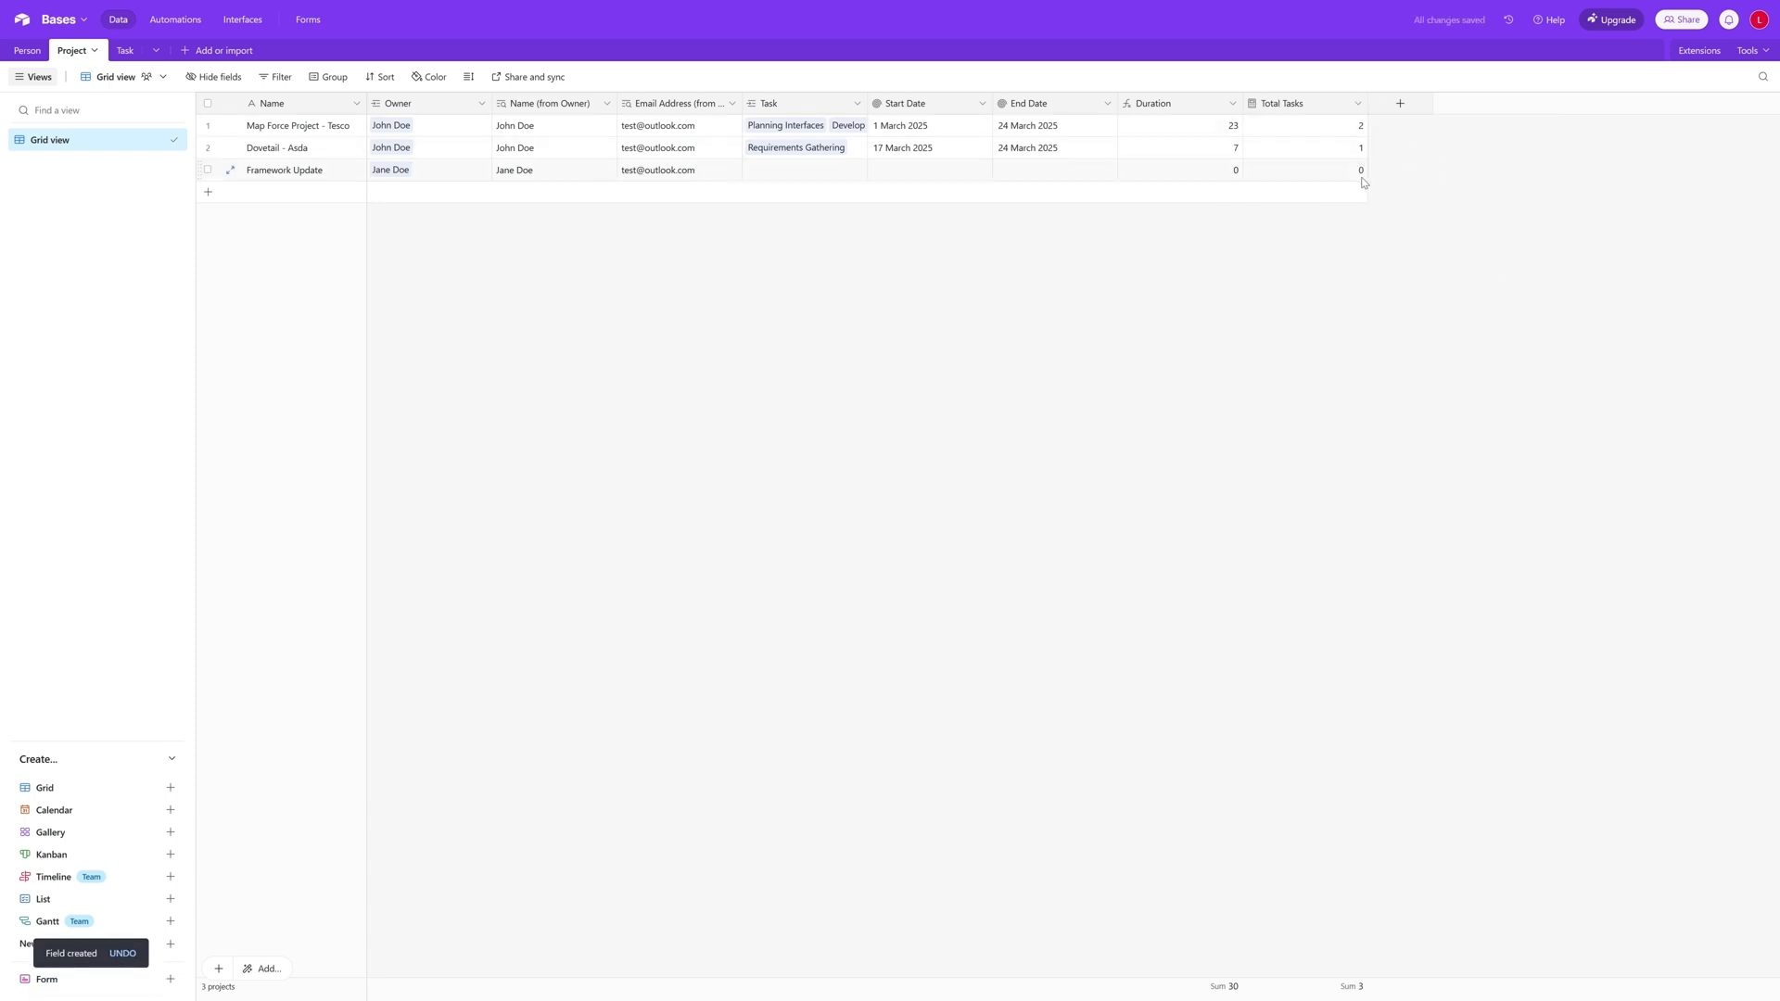
- Start a new Count field named Tasks Complete in the Project table, with Task as its count source
click(1400, 103)
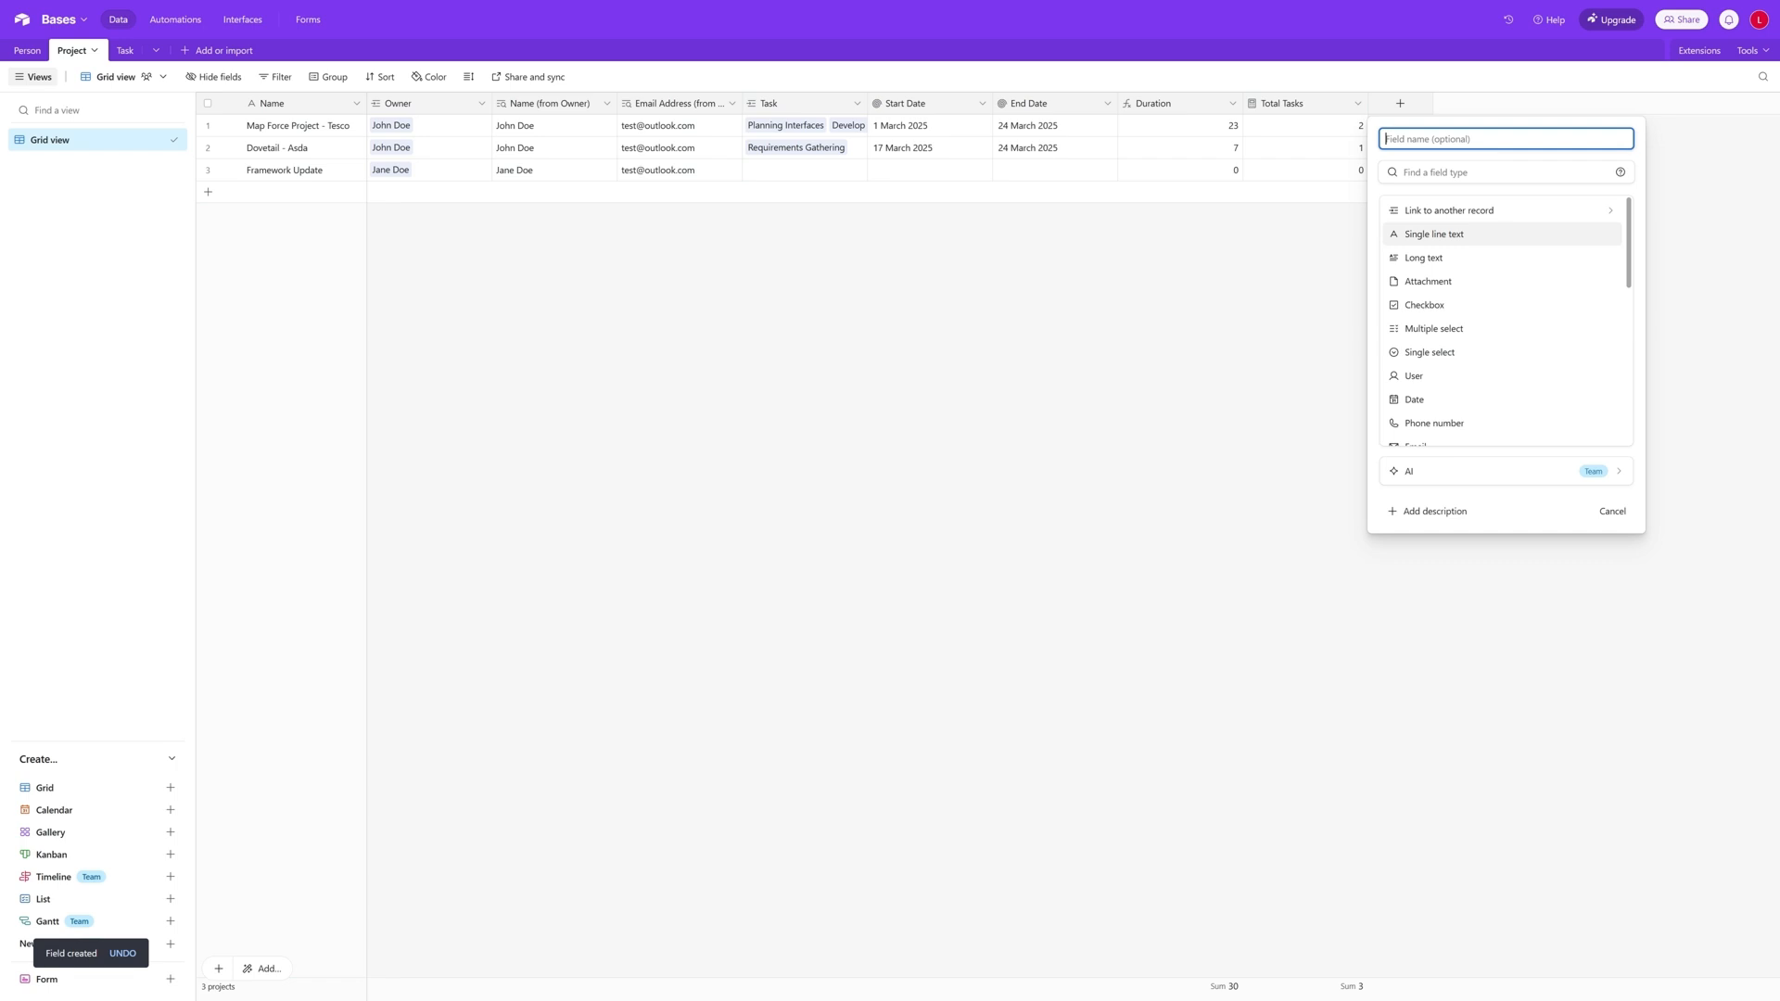
text(Tasks Compl)
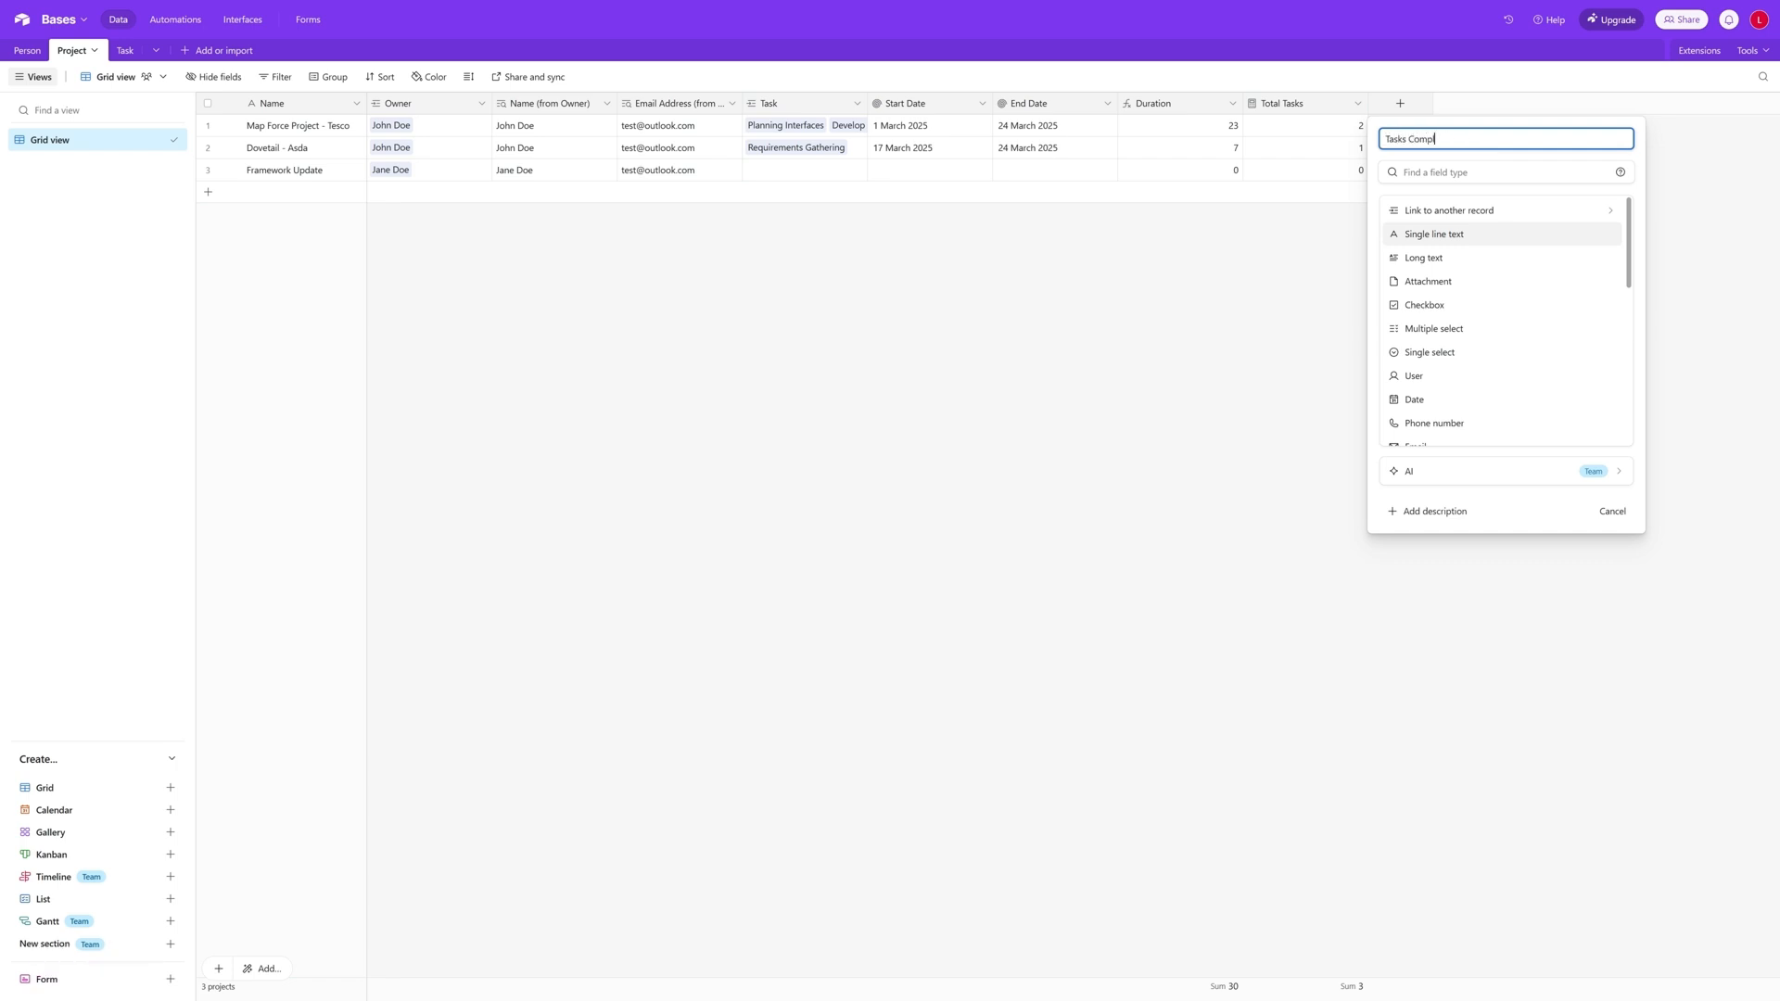
text(ete)
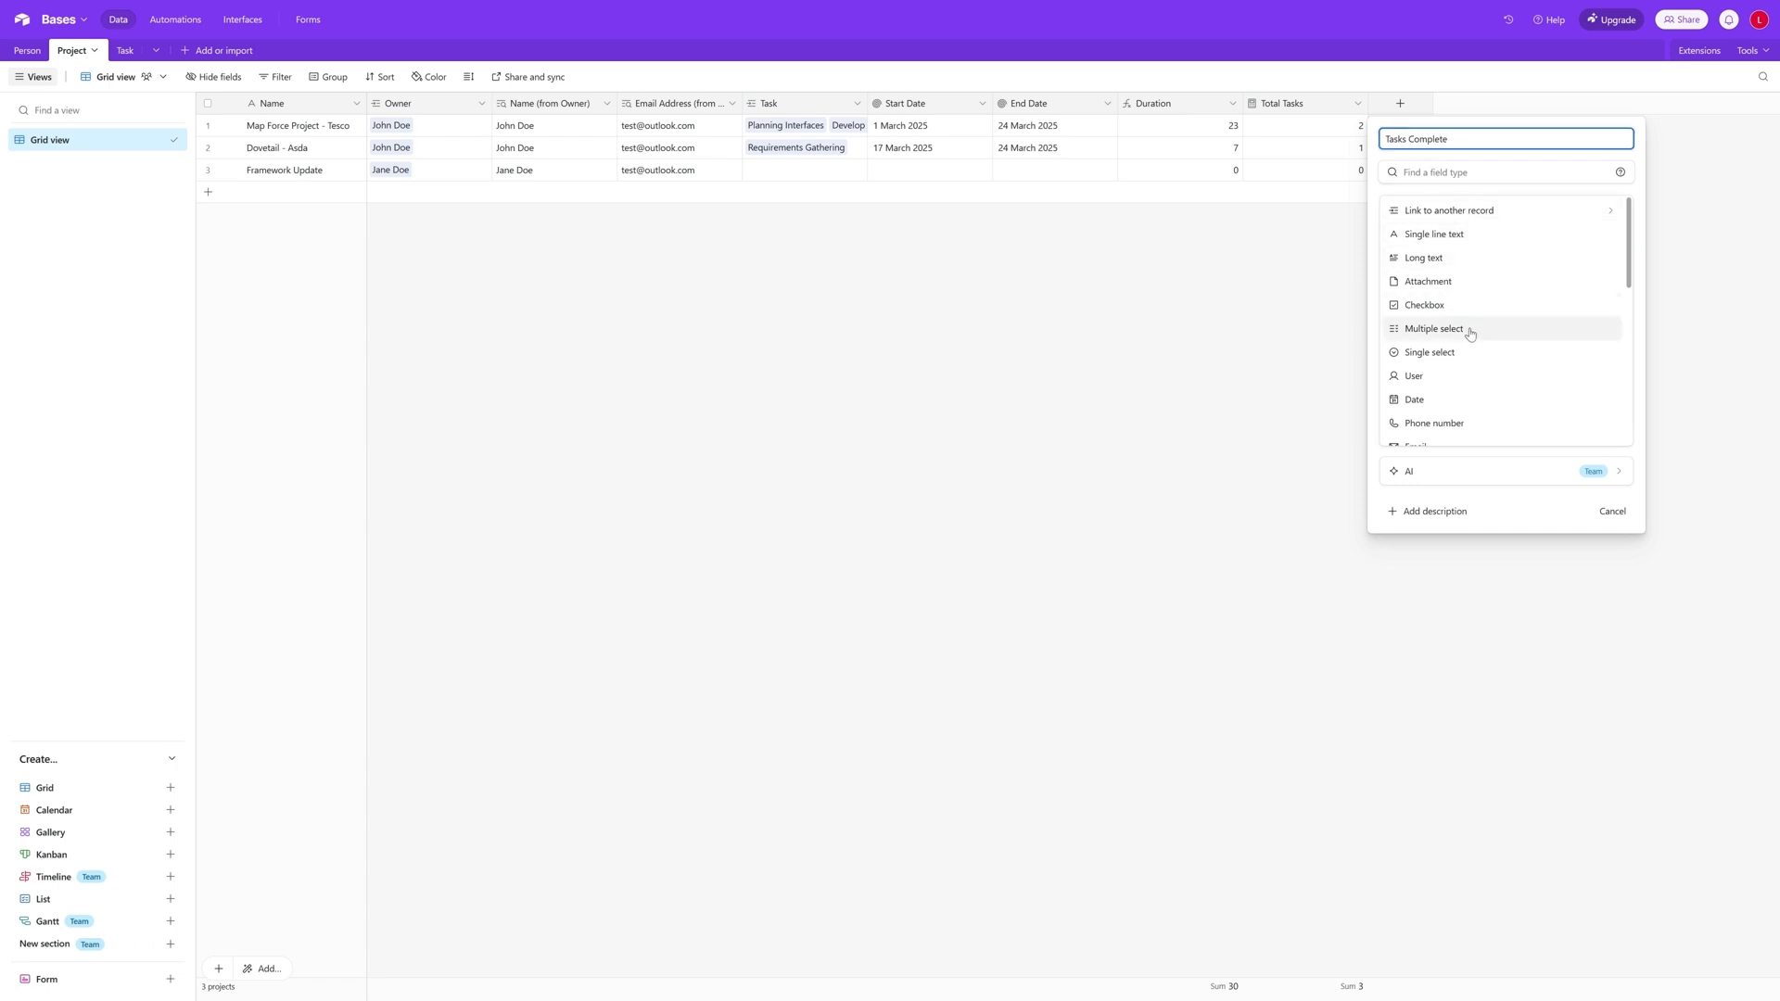
scroll(1474, 330, down, 3)
scroll(1481, 330, down, 5)
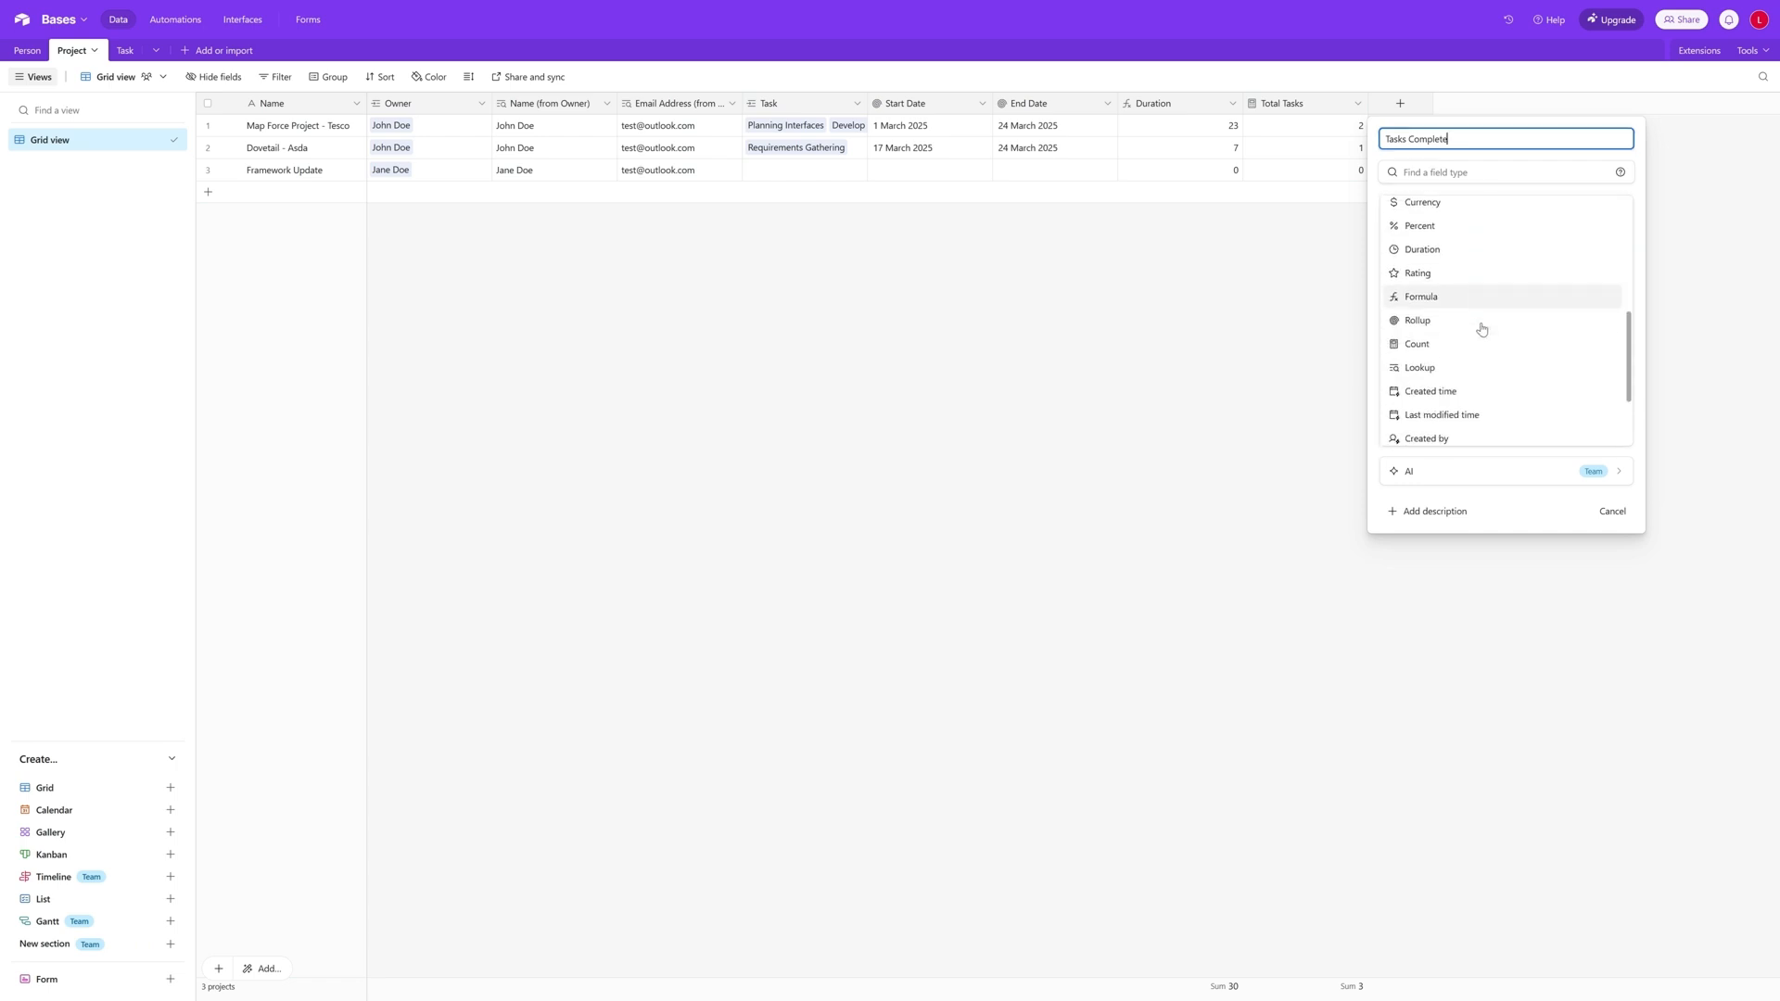
click(1475, 334)
click(1480, 250)
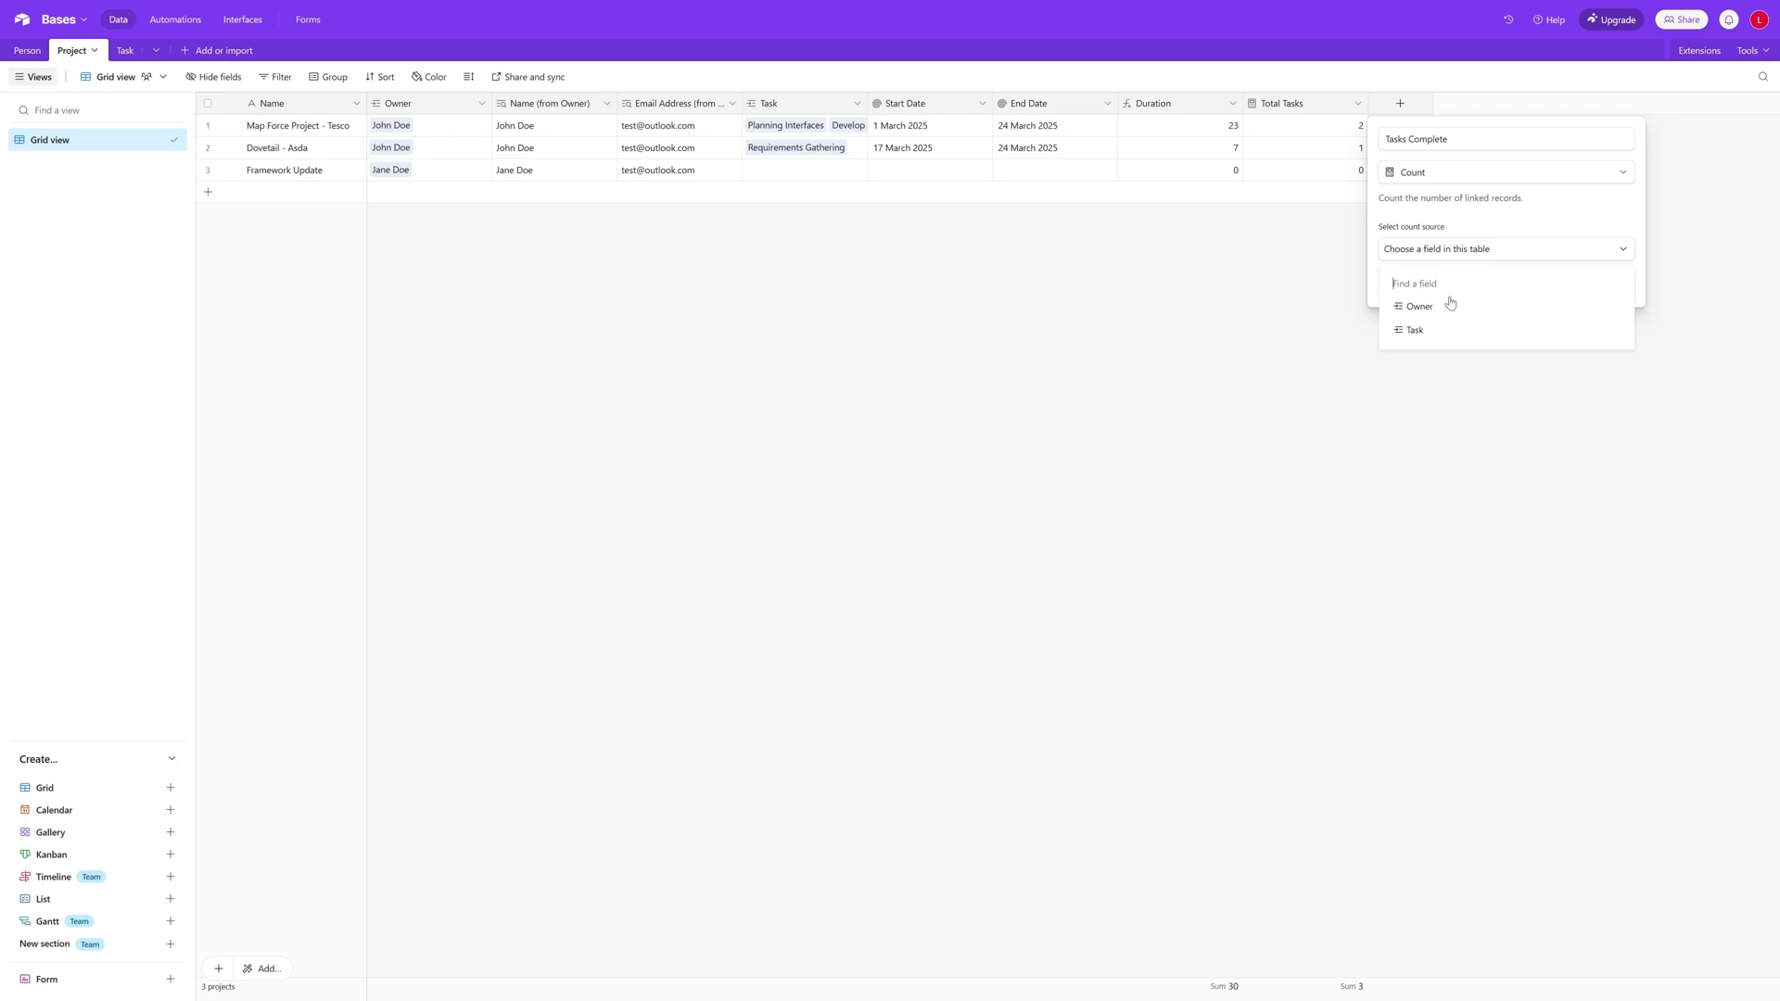
click(1433, 329)
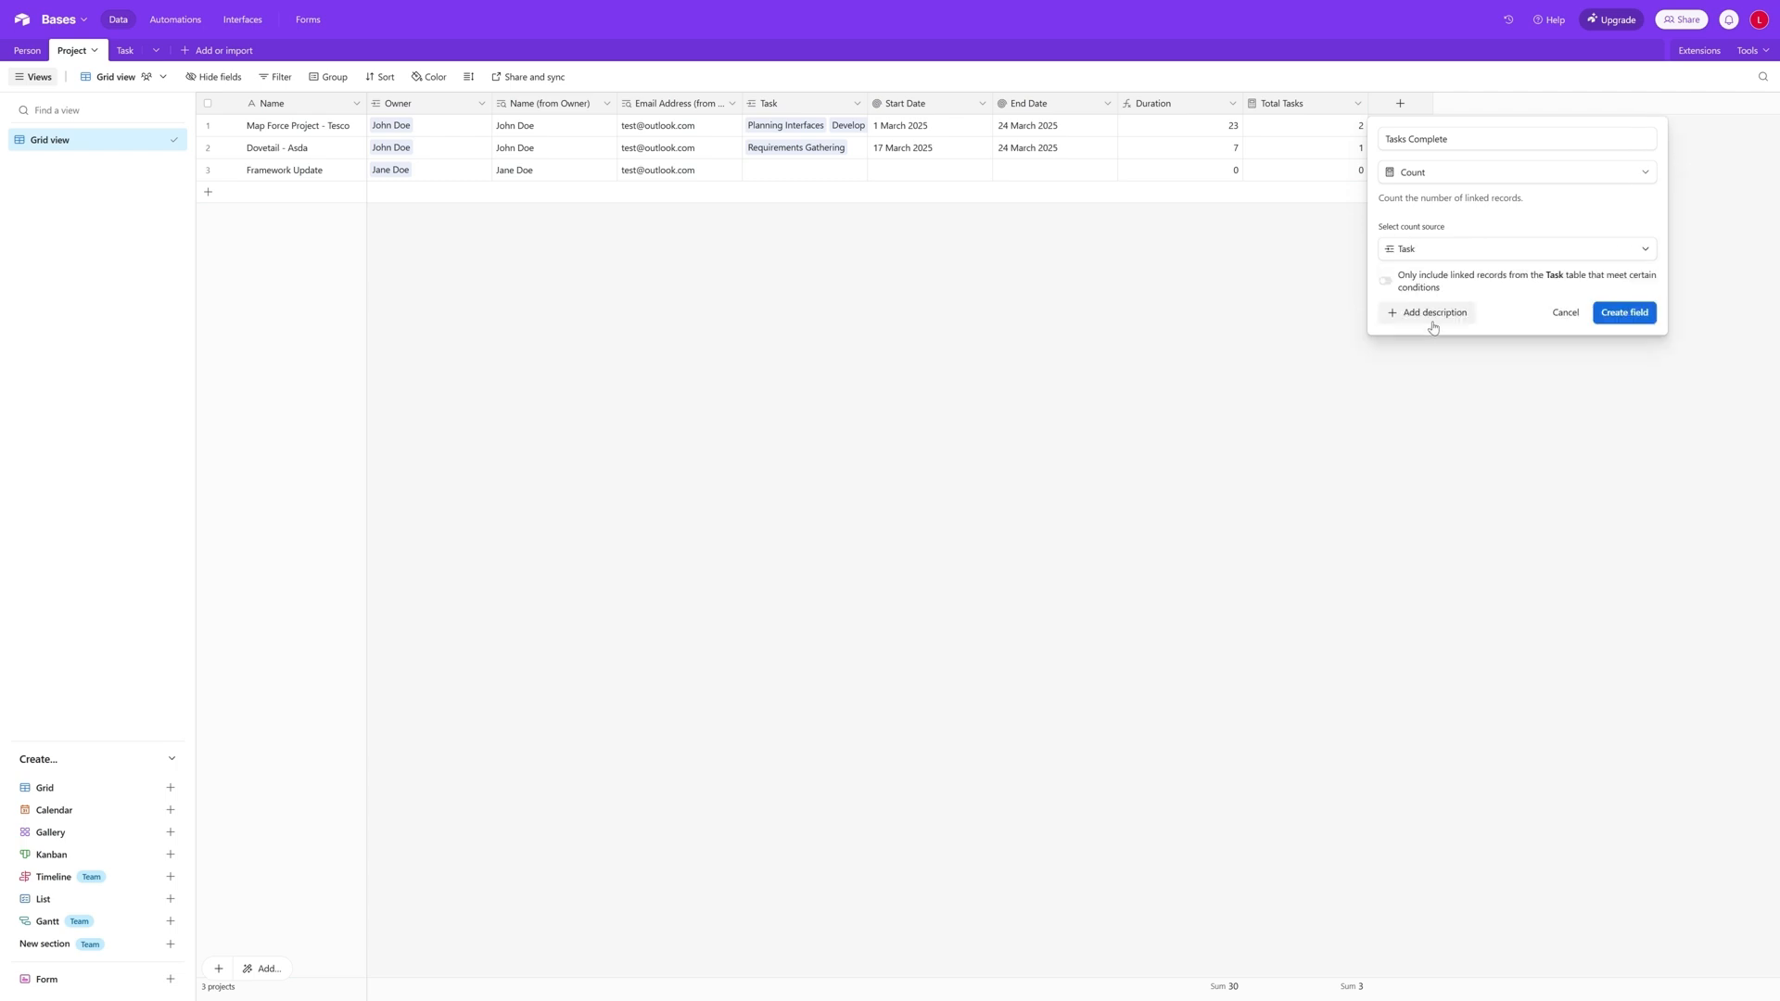
- Limit the Tasks Complete count to linked tasks where Status is Complete, and create the field
click(1385, 281)
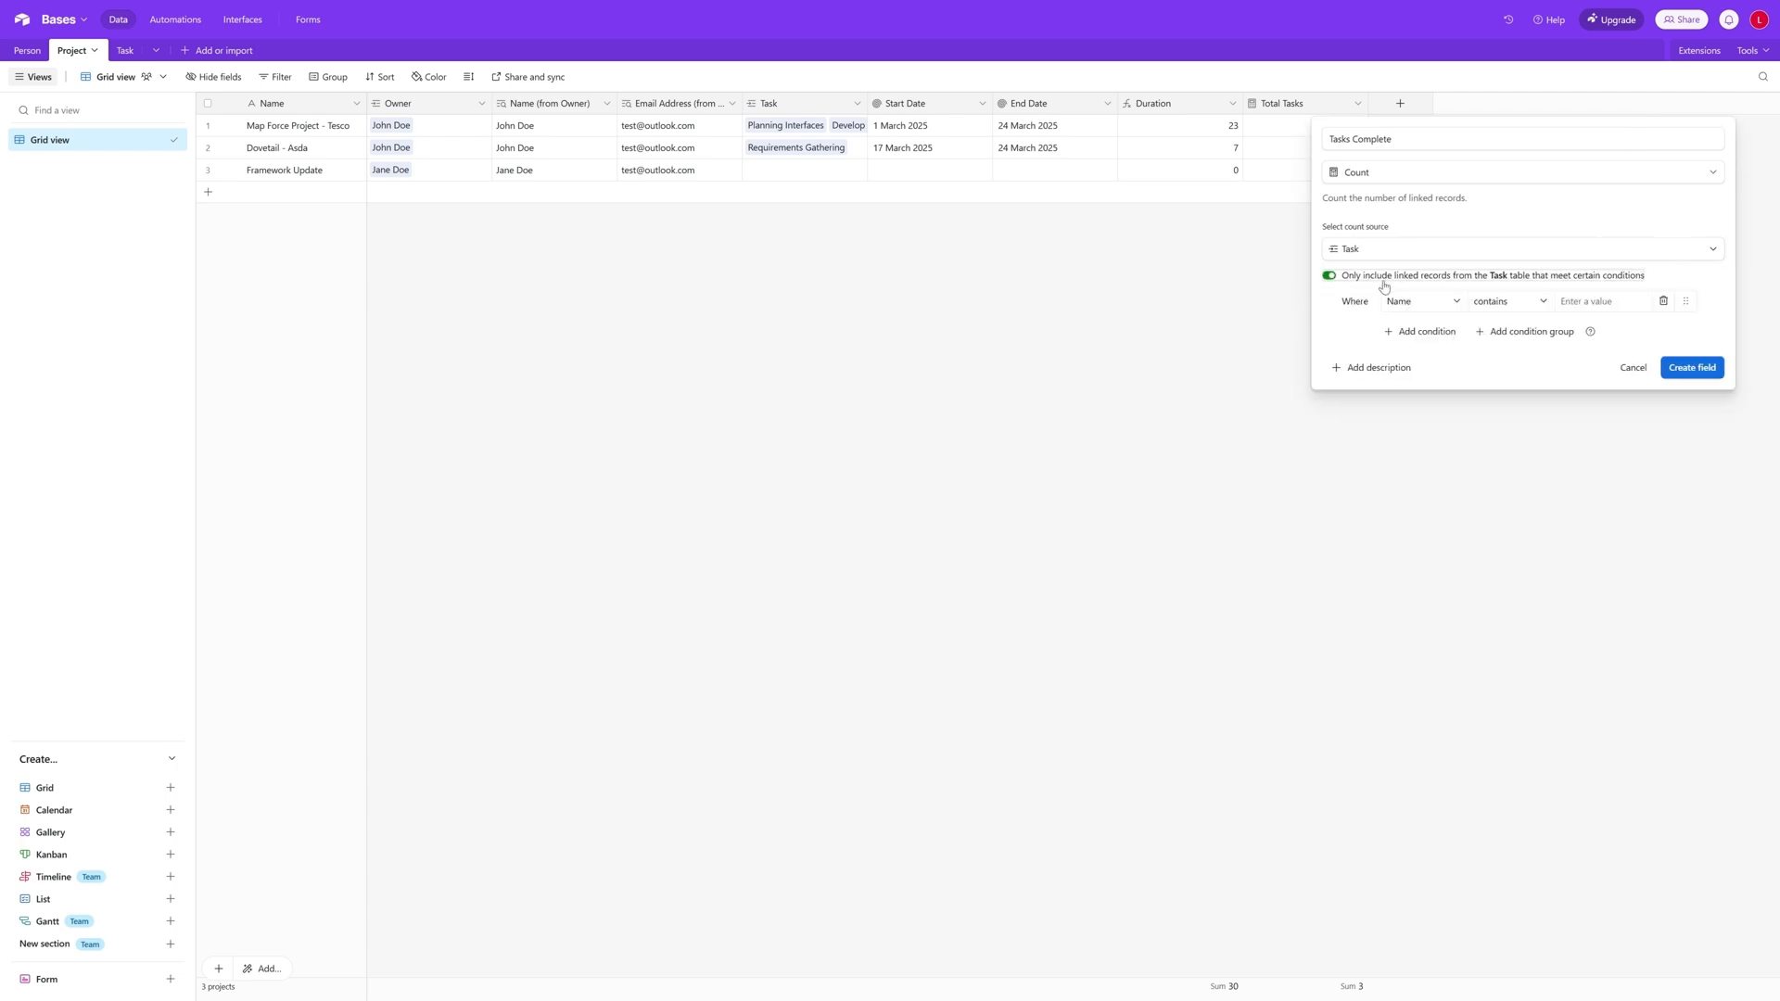
click(1436, 308)
text(sta)
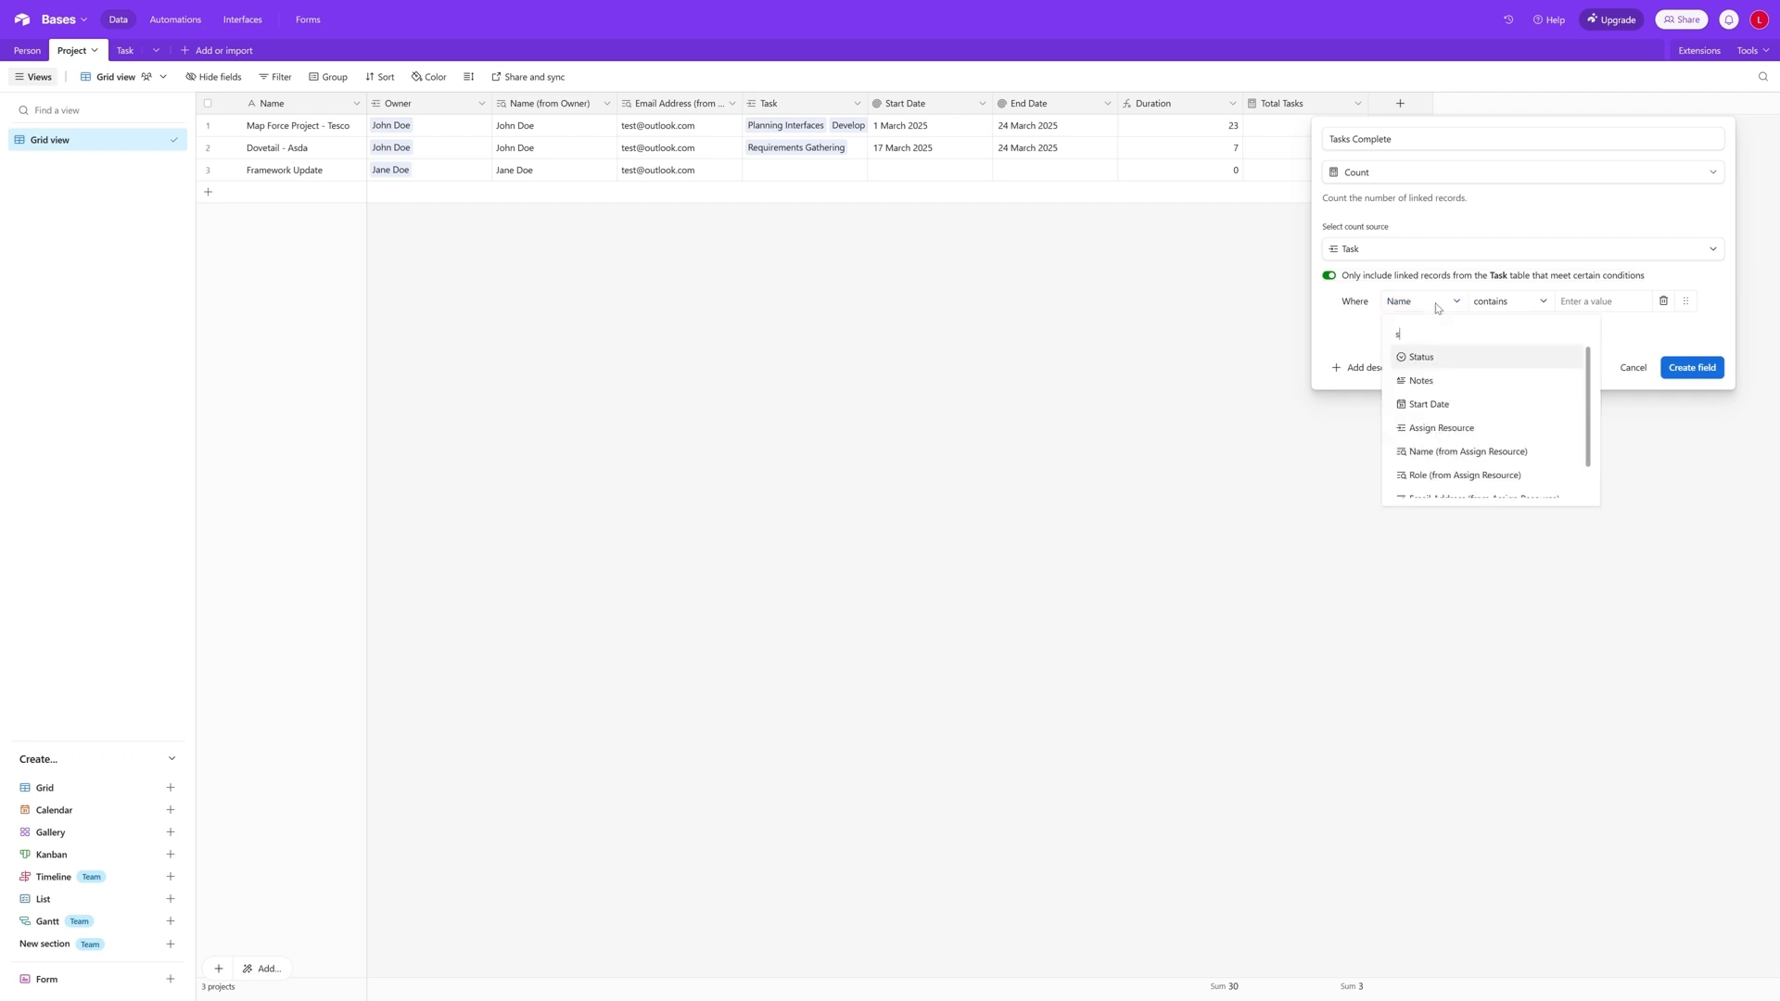
click(1437, 358)
click(1511, 301)
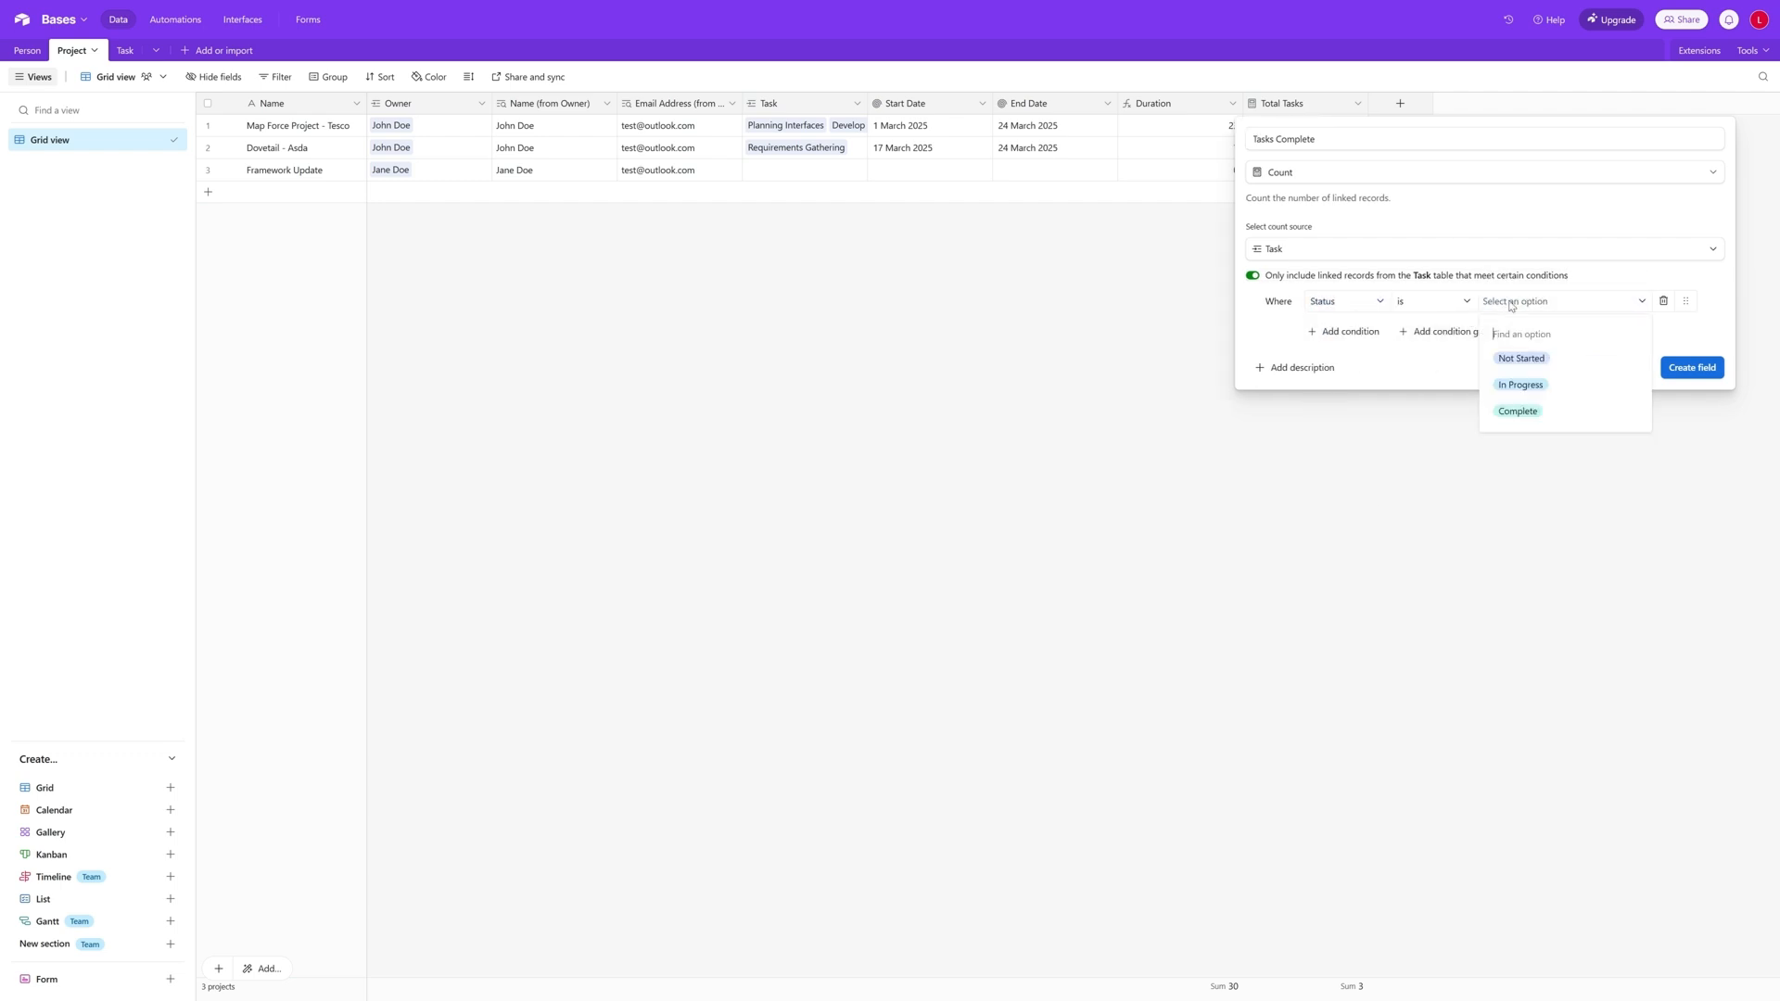
click(1538, 408)
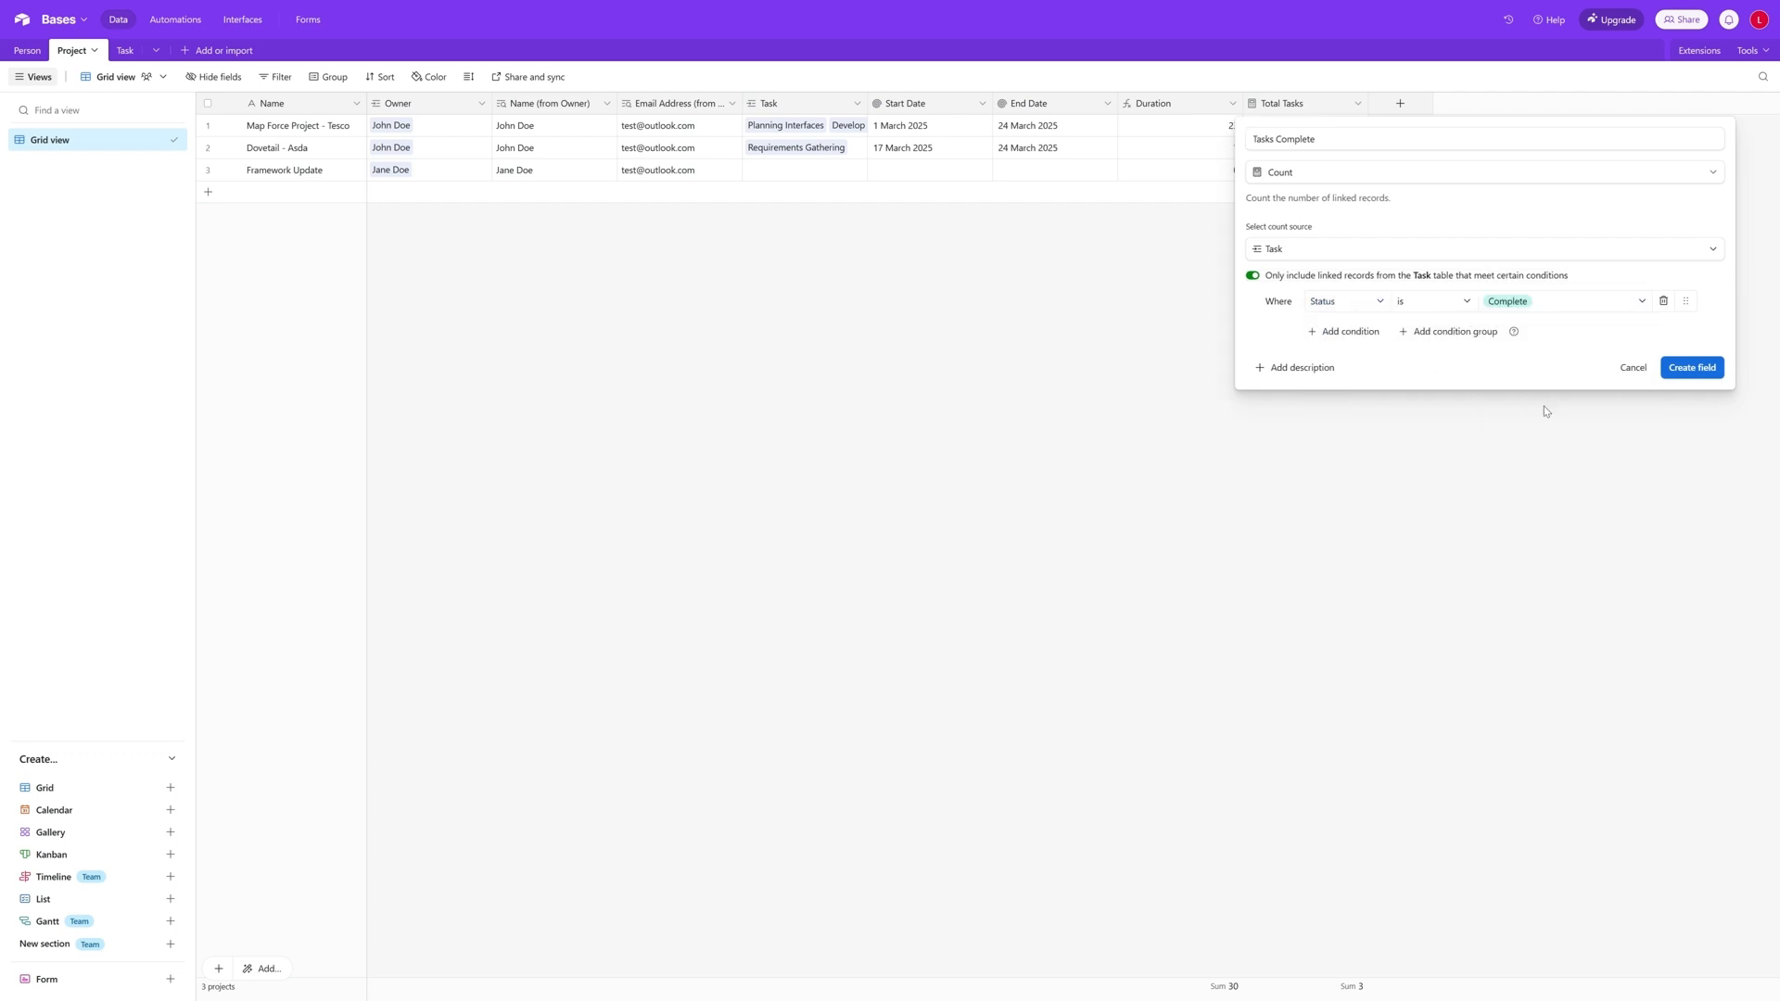
click(1700, 369)
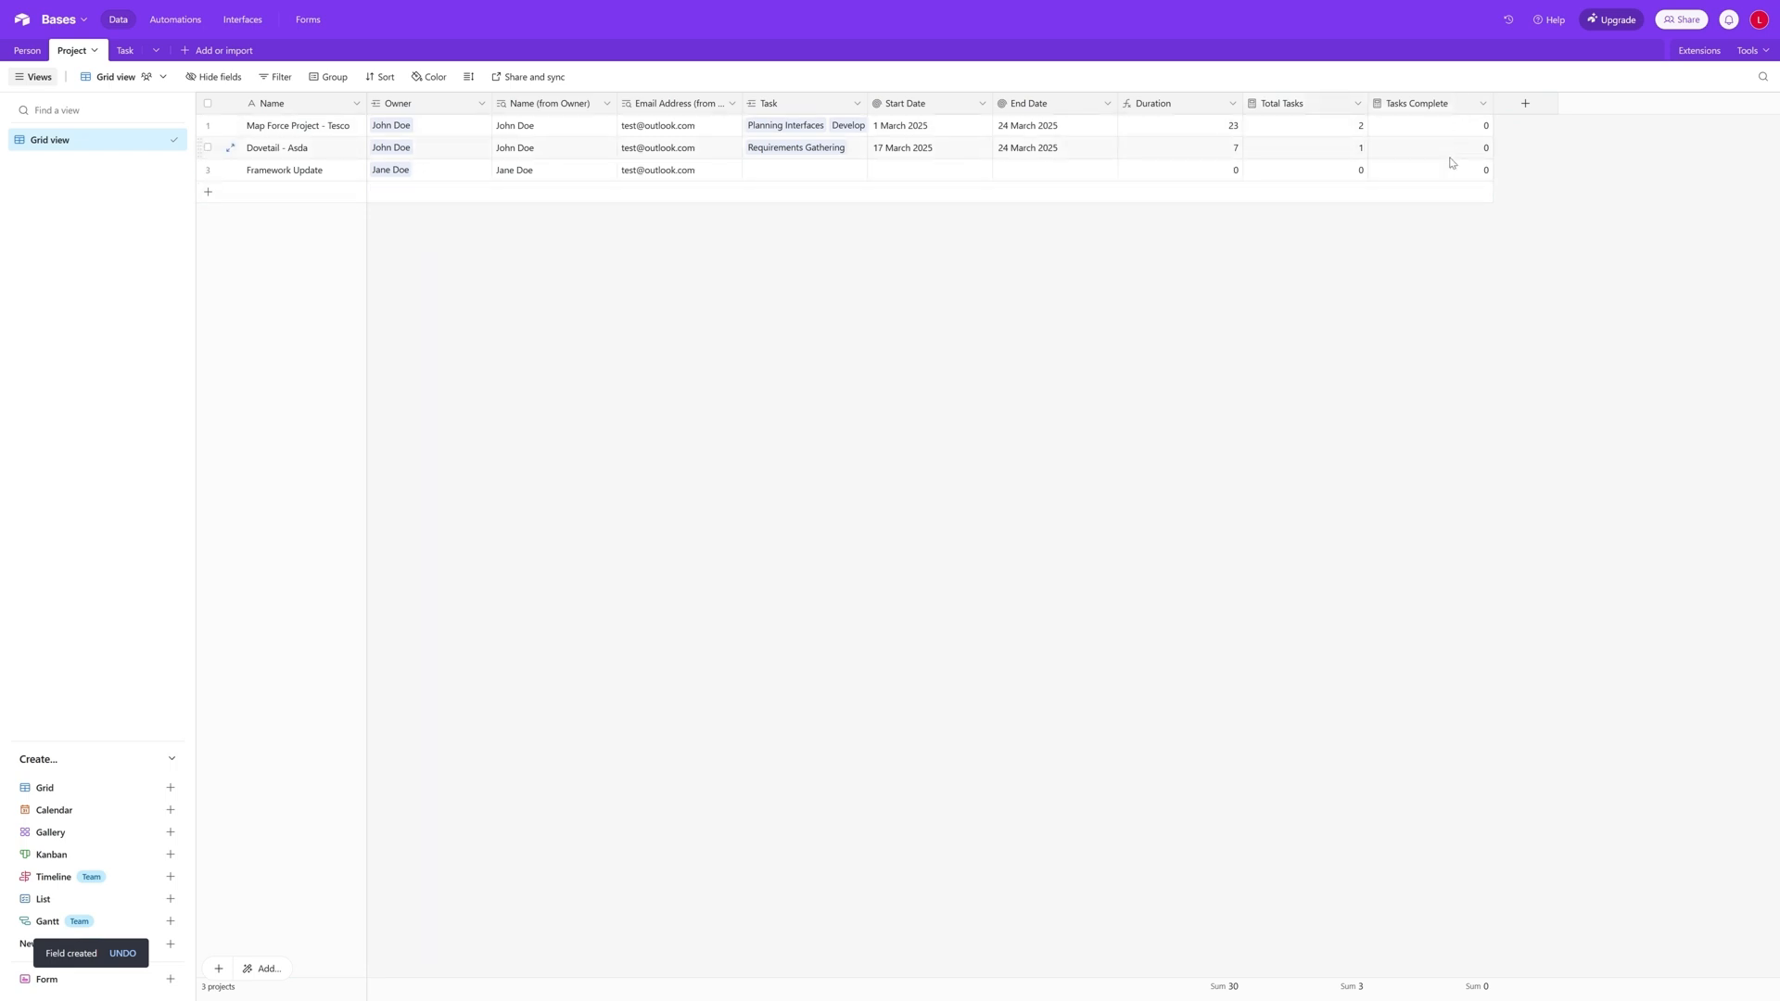
- Start a new Formula field named % Complete in the Project table
click(1525, 103)
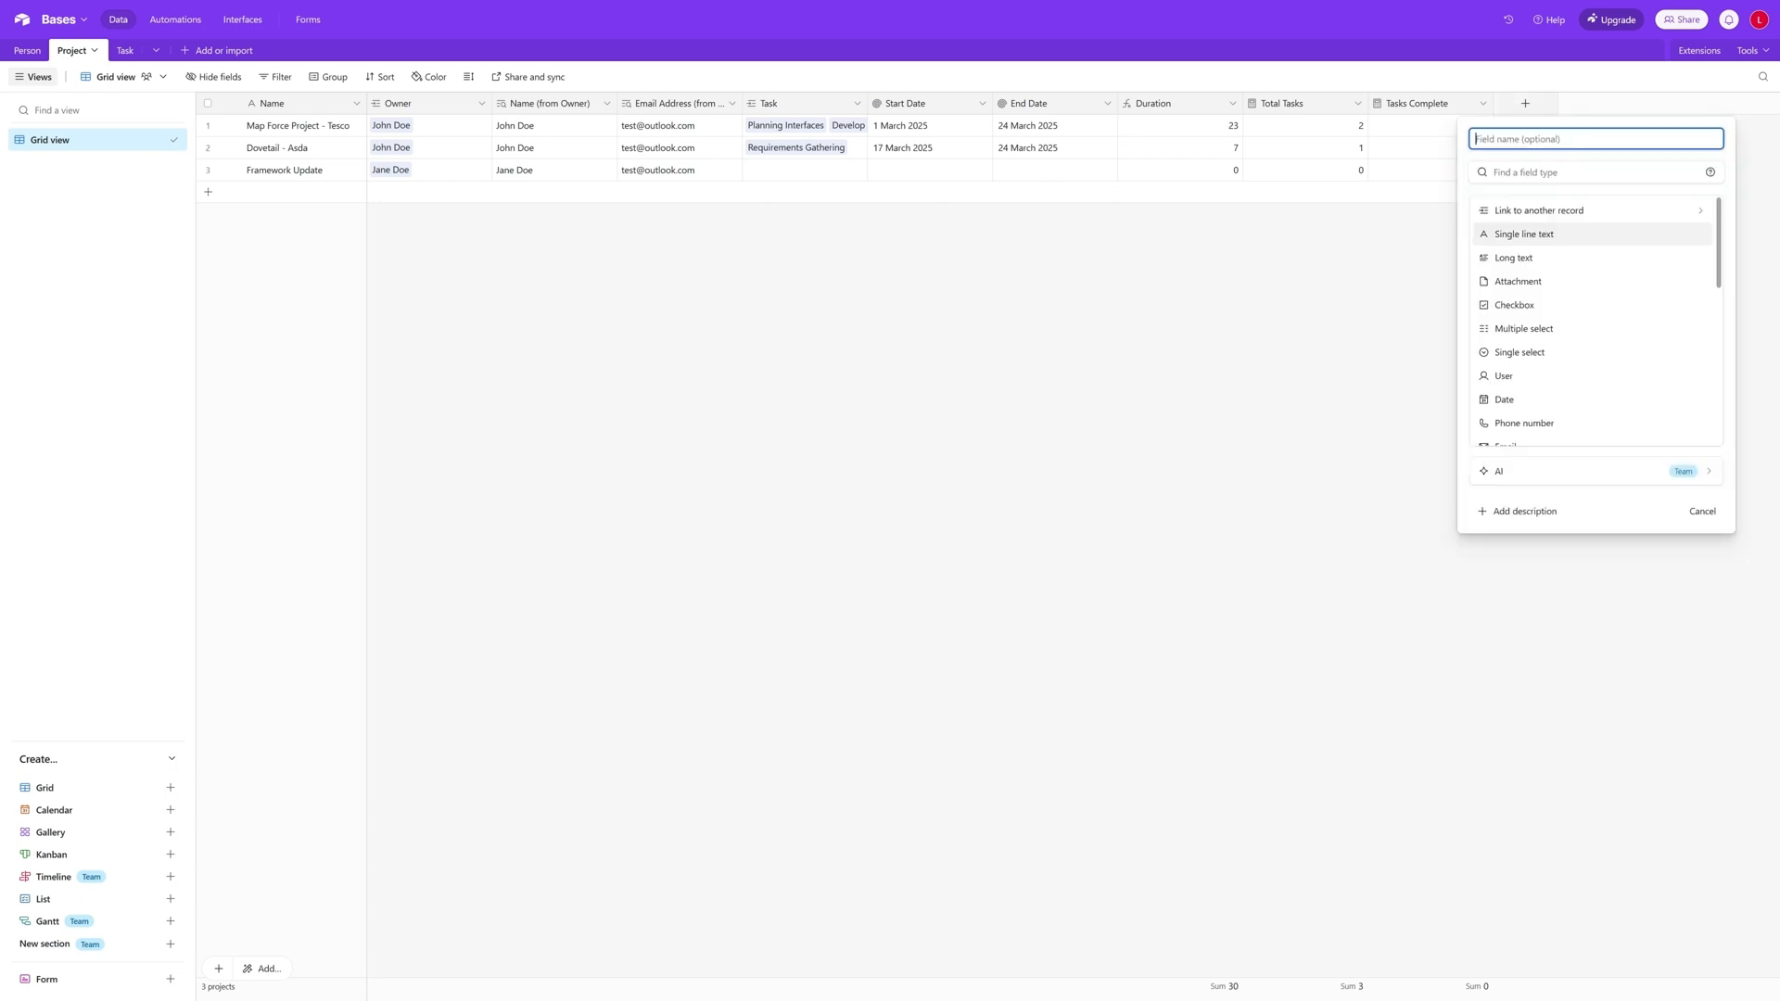
text(Complete)
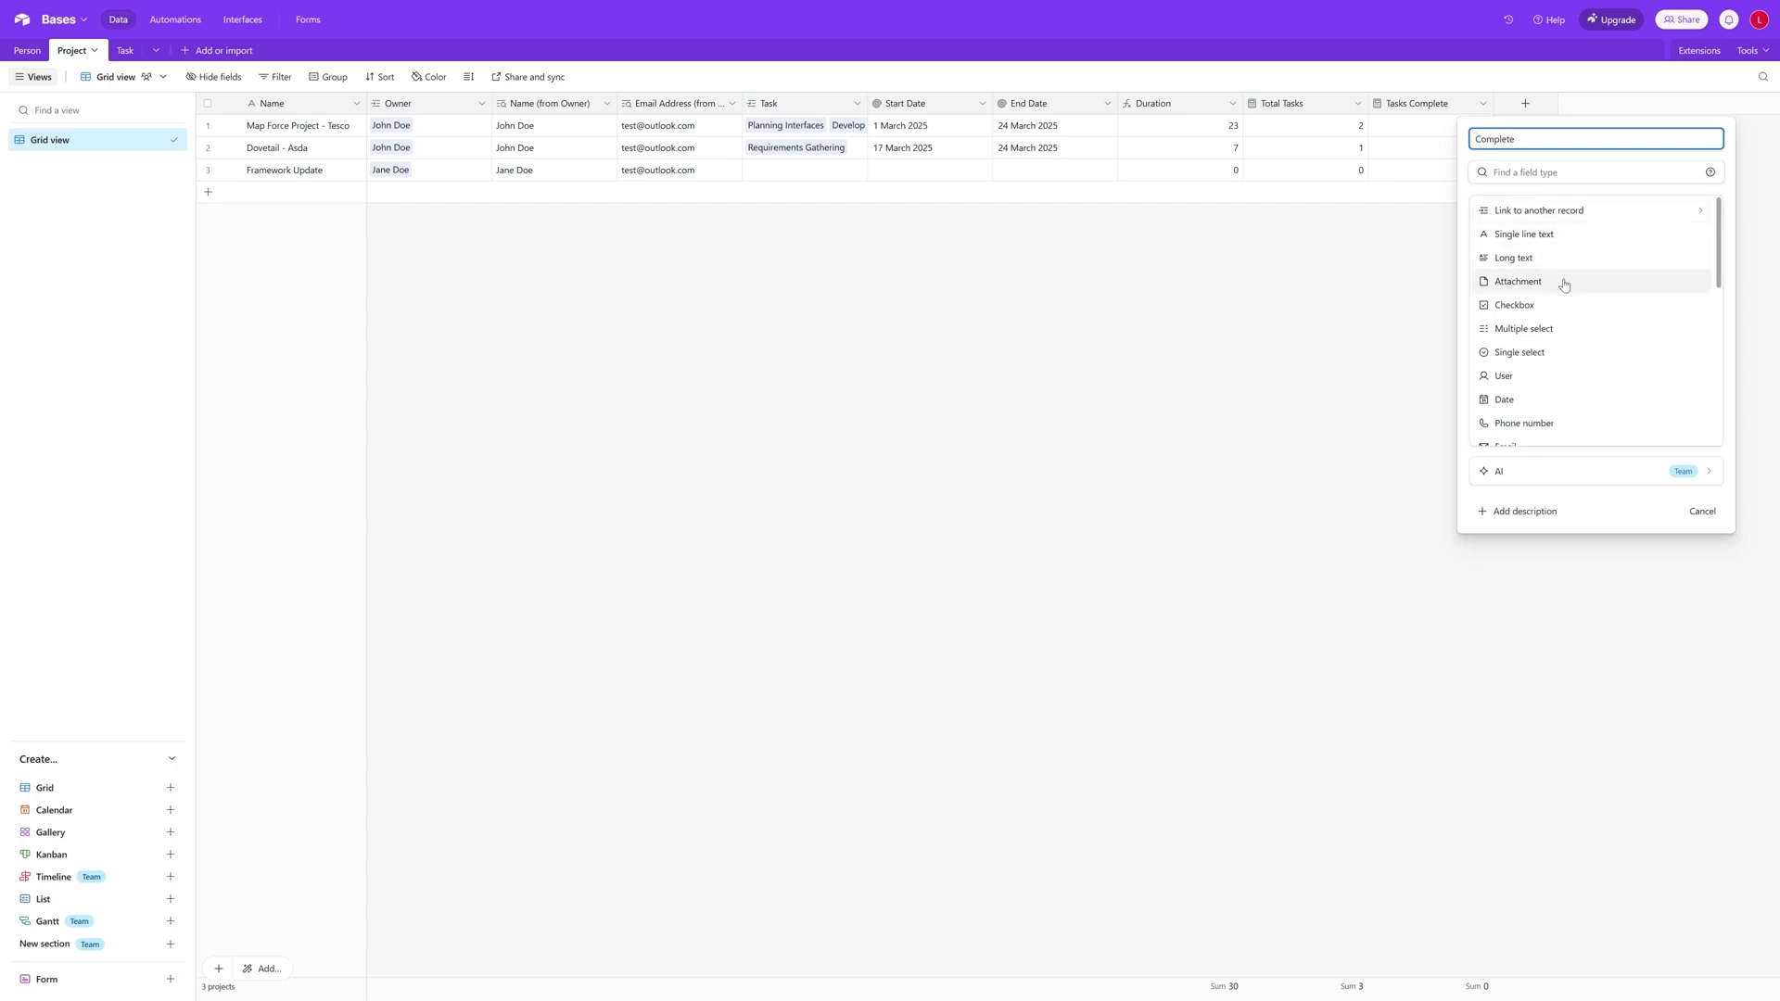
scroll(1563, 284, down, 2)
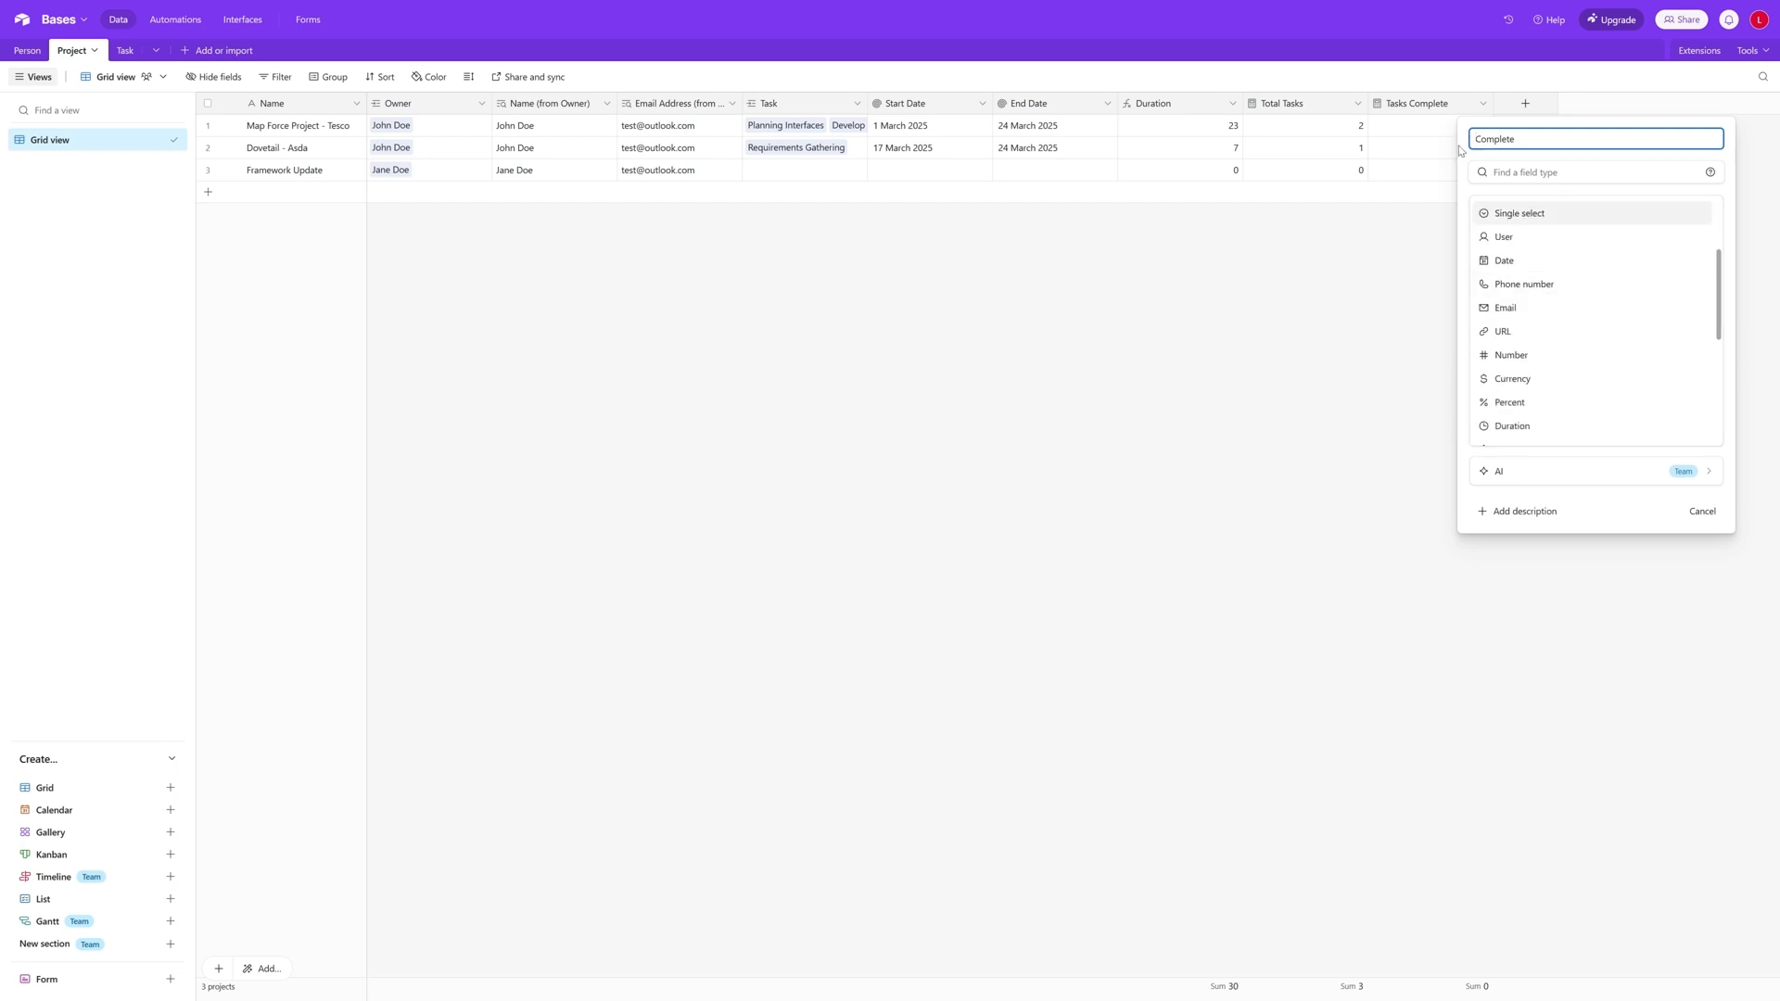
text(%^)
key(BackSpace)
scroll(1632, 330, down, 3)
click(1628, 276)
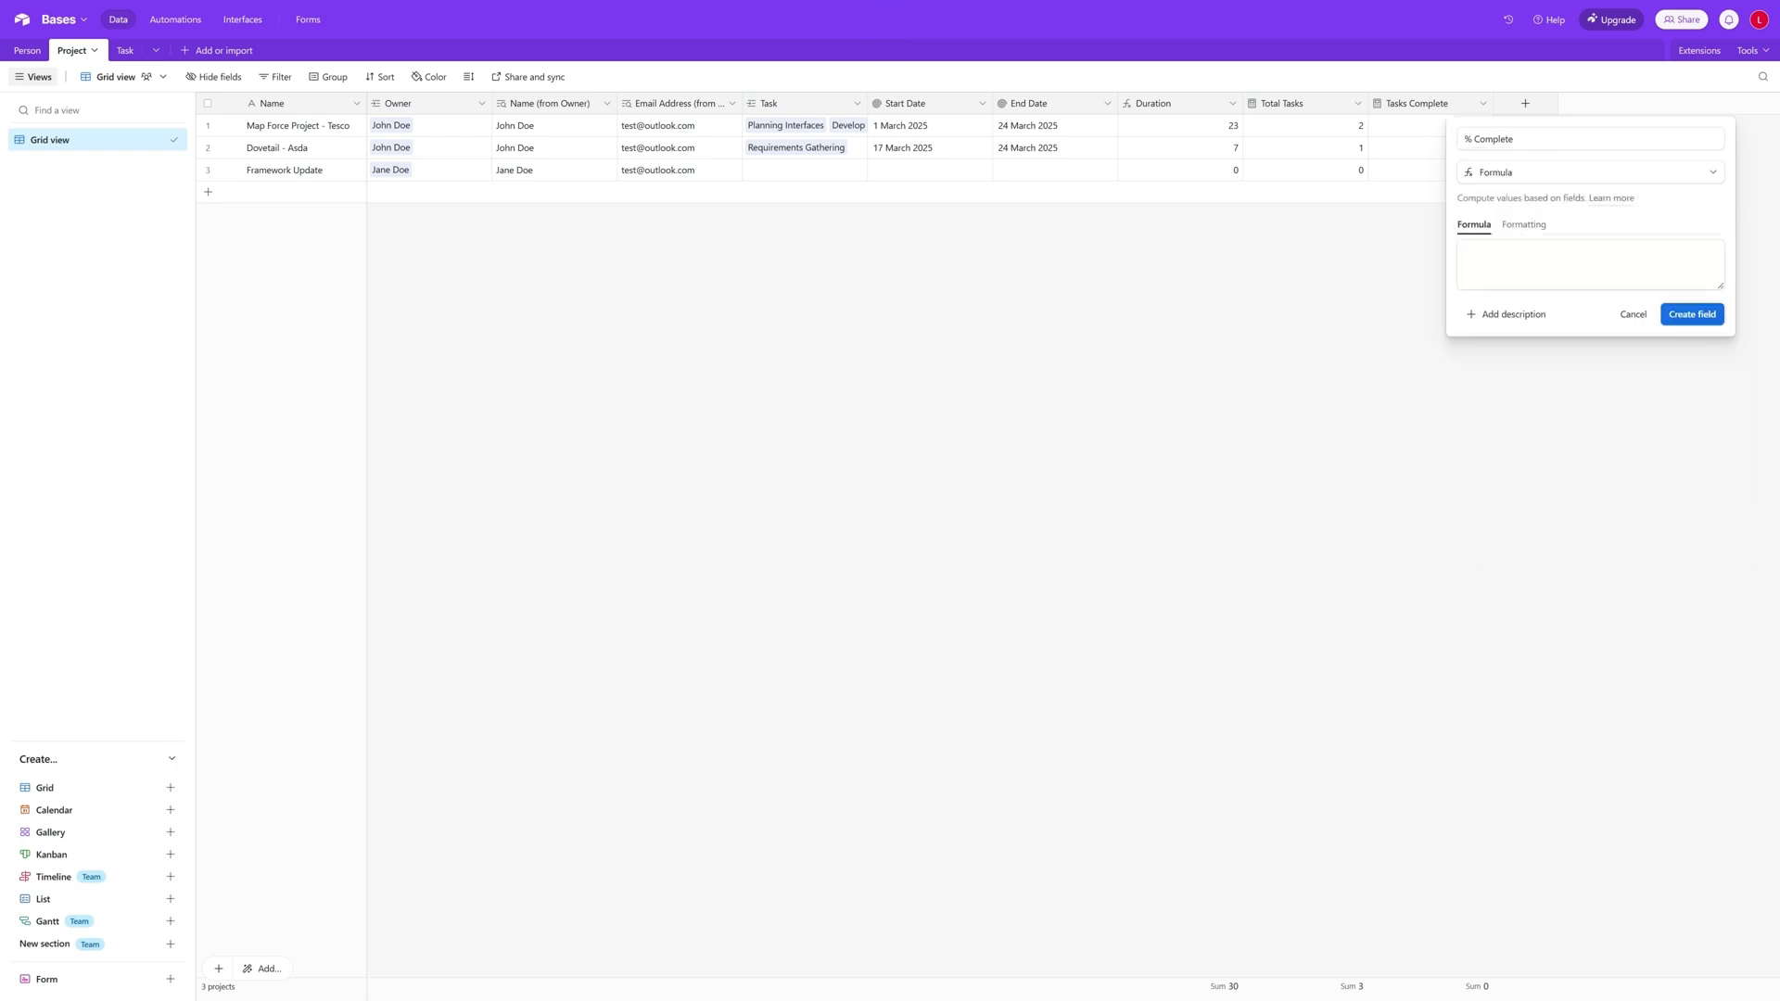
- Begin the % Complete formula with an IF function whose condition is AND({Total Tasks},{Tasks Complete})
click(1470, 254)
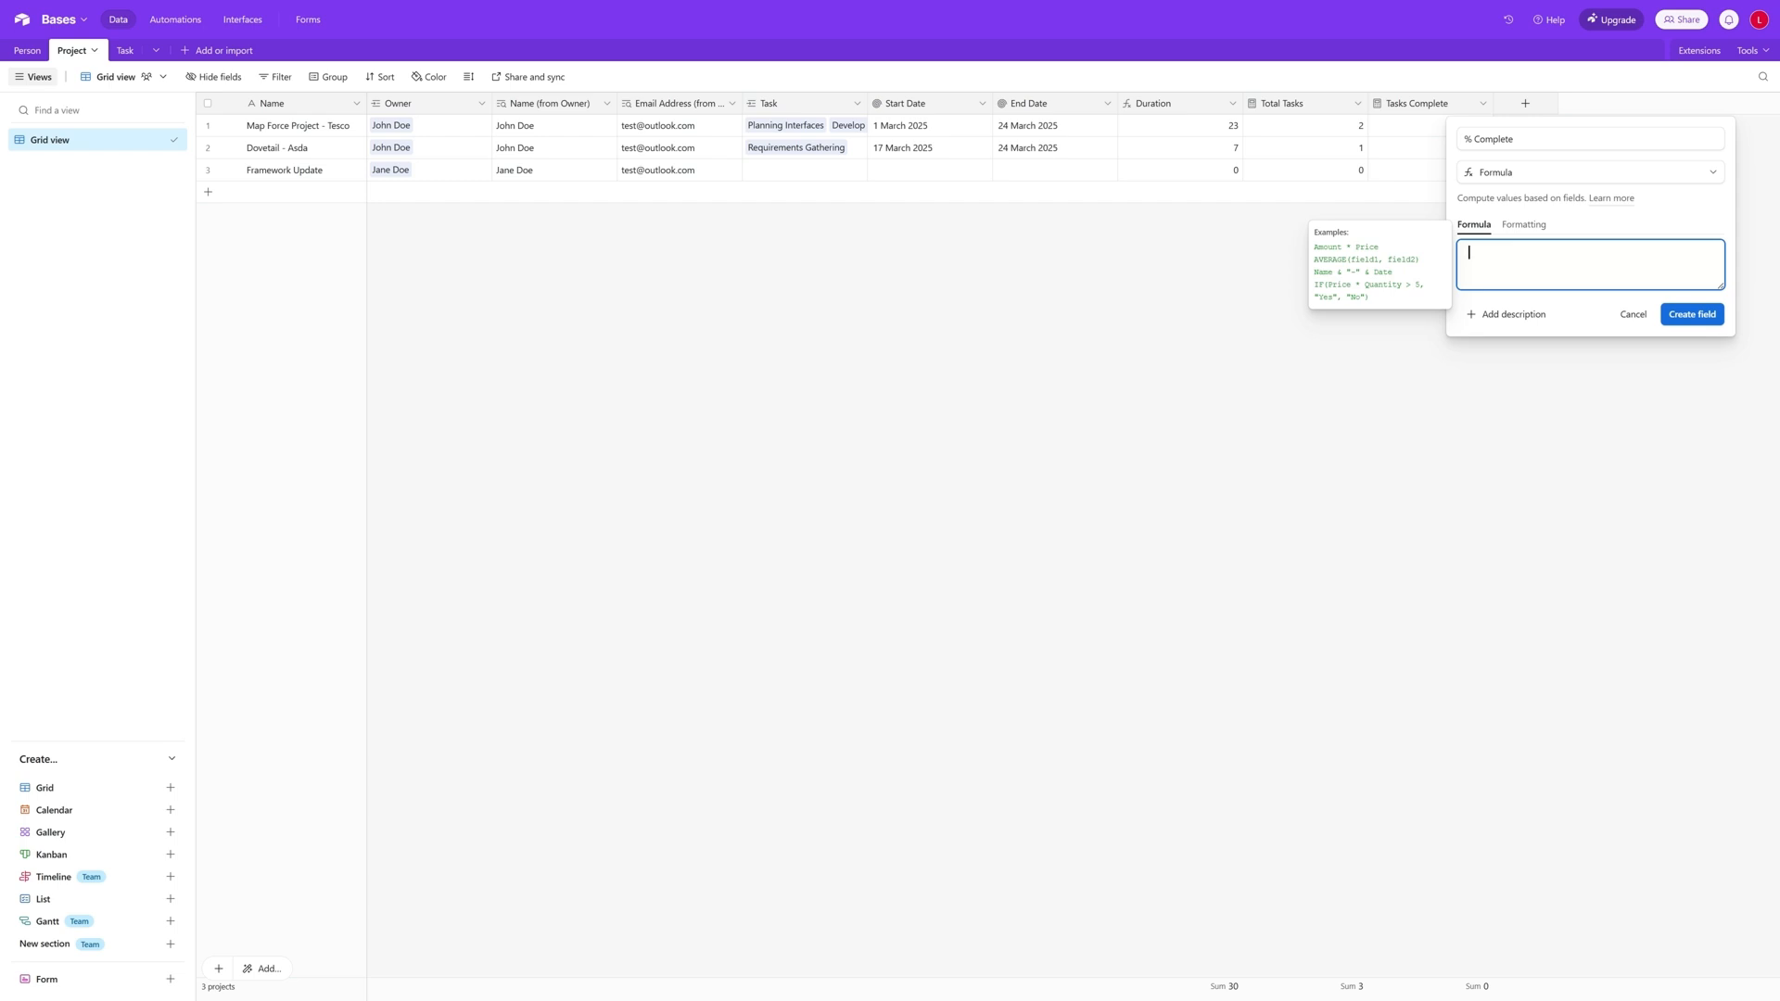
text(IF()
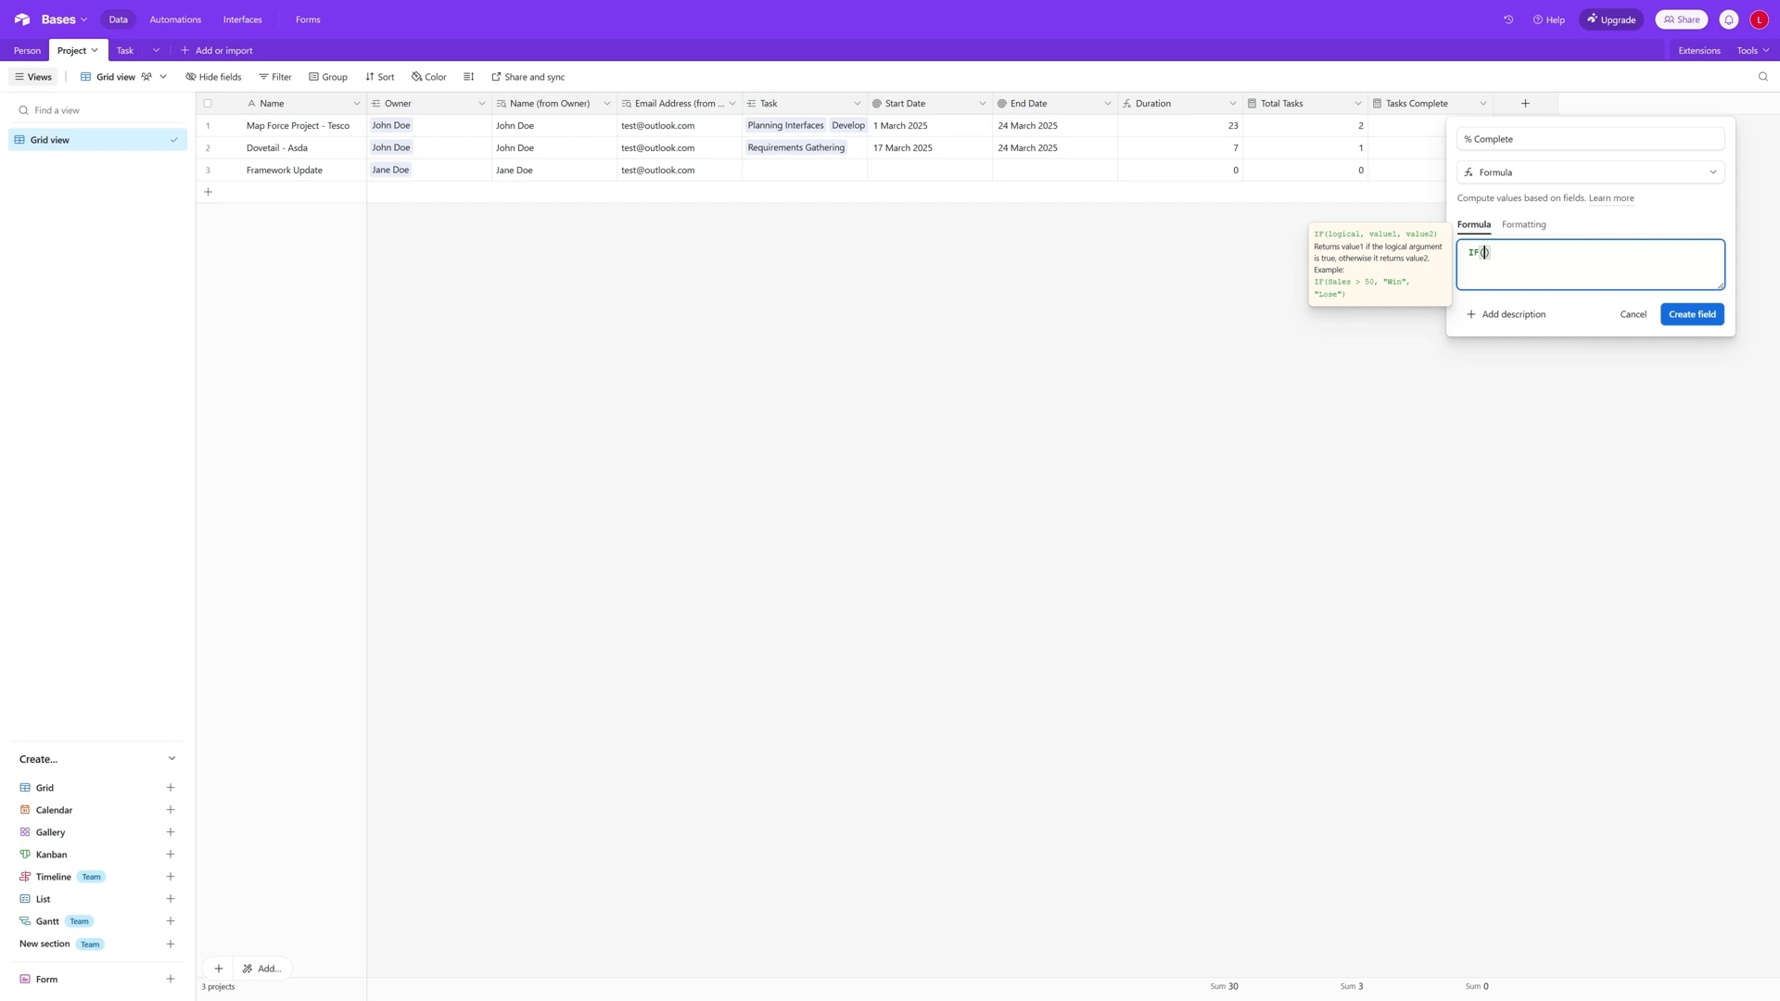
text(AND()
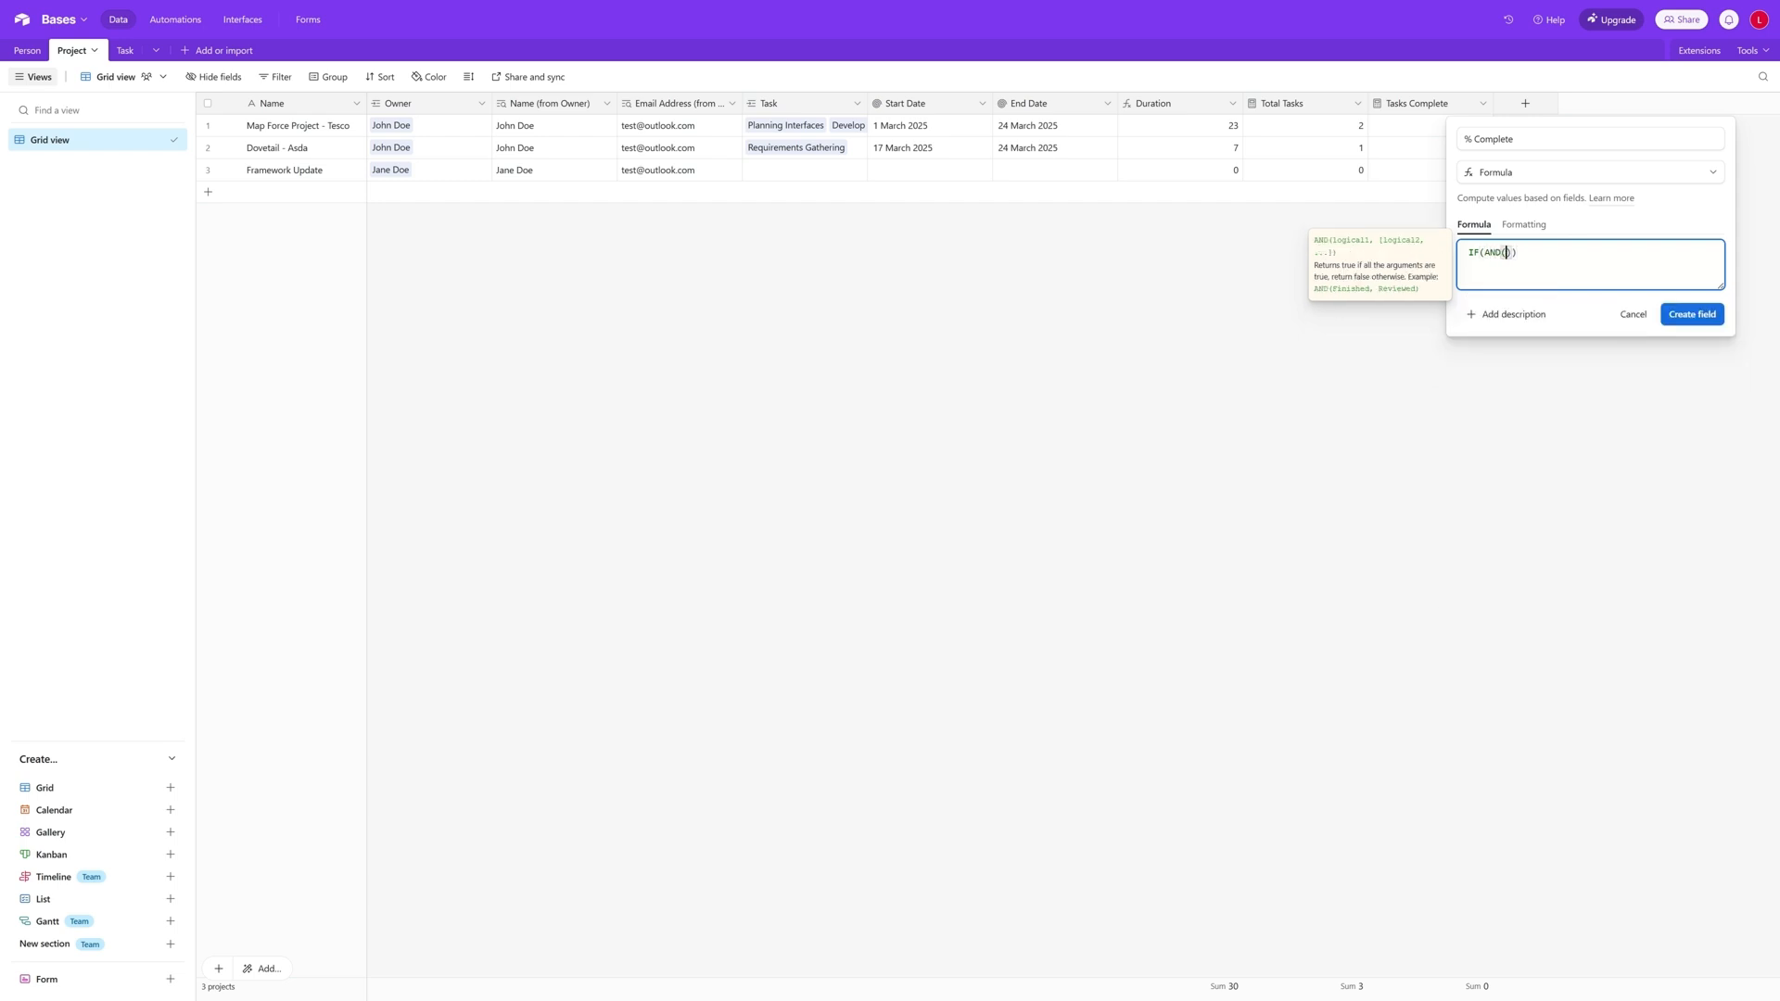
text({Total Tasks},tasks)
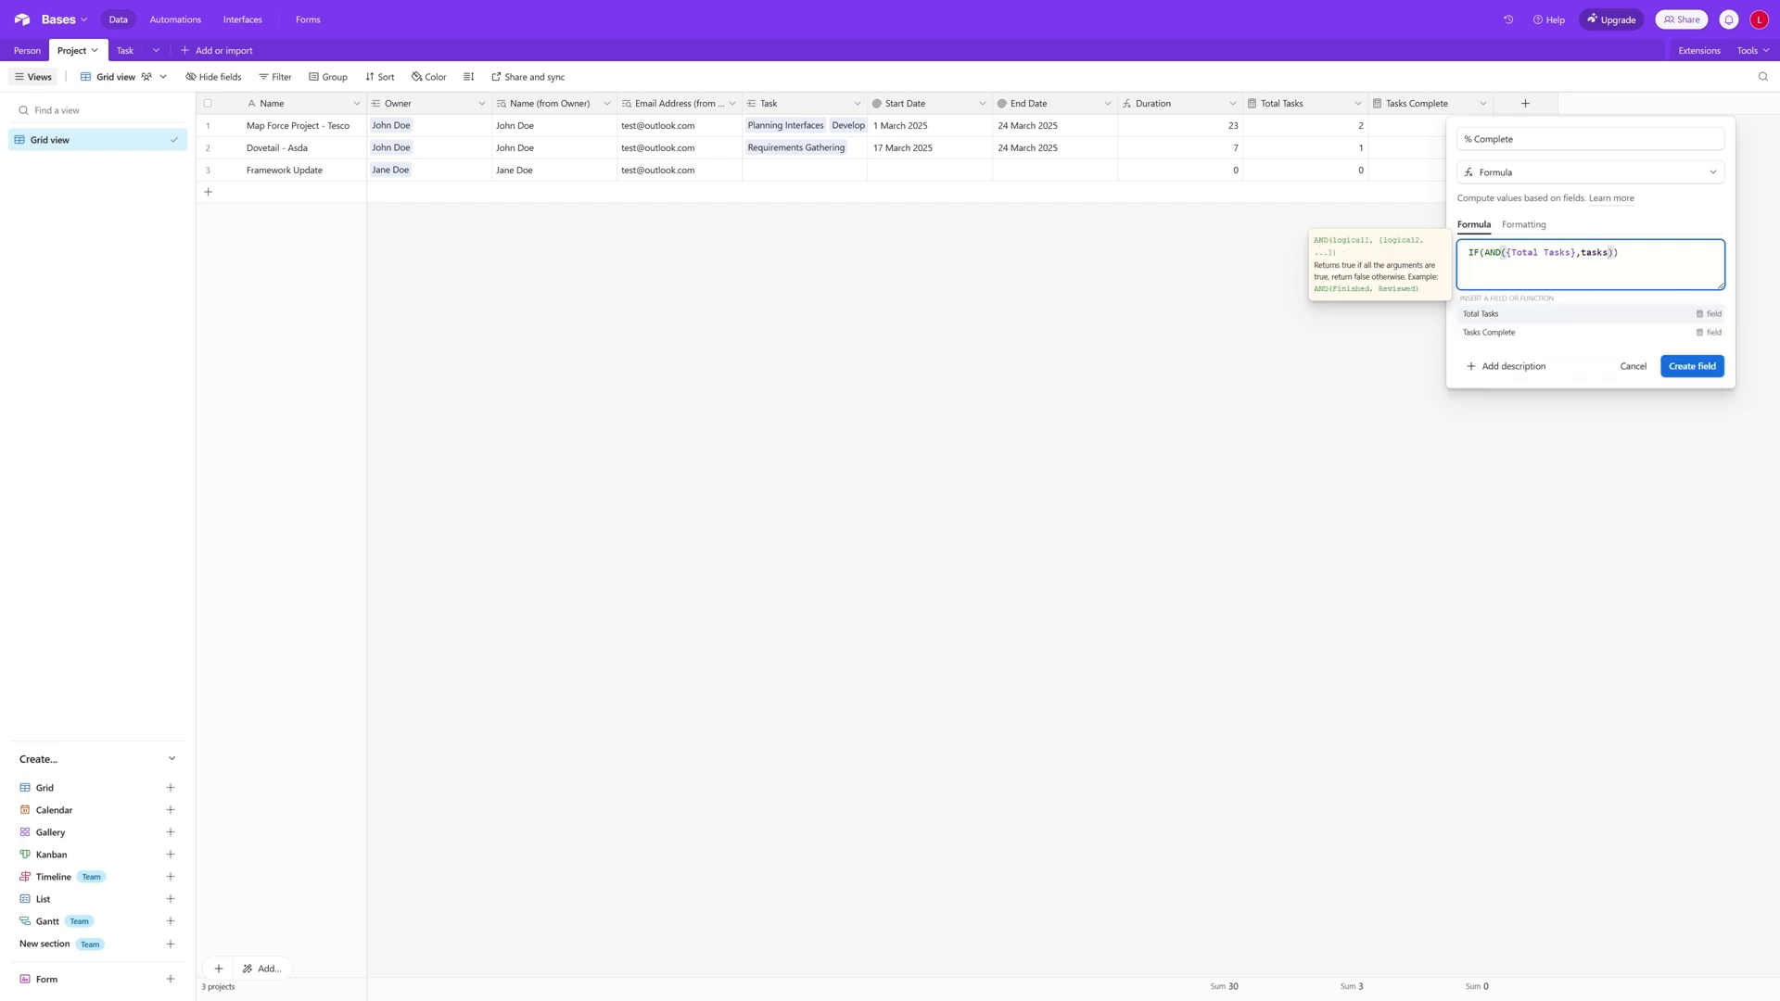
click(1526, 332)
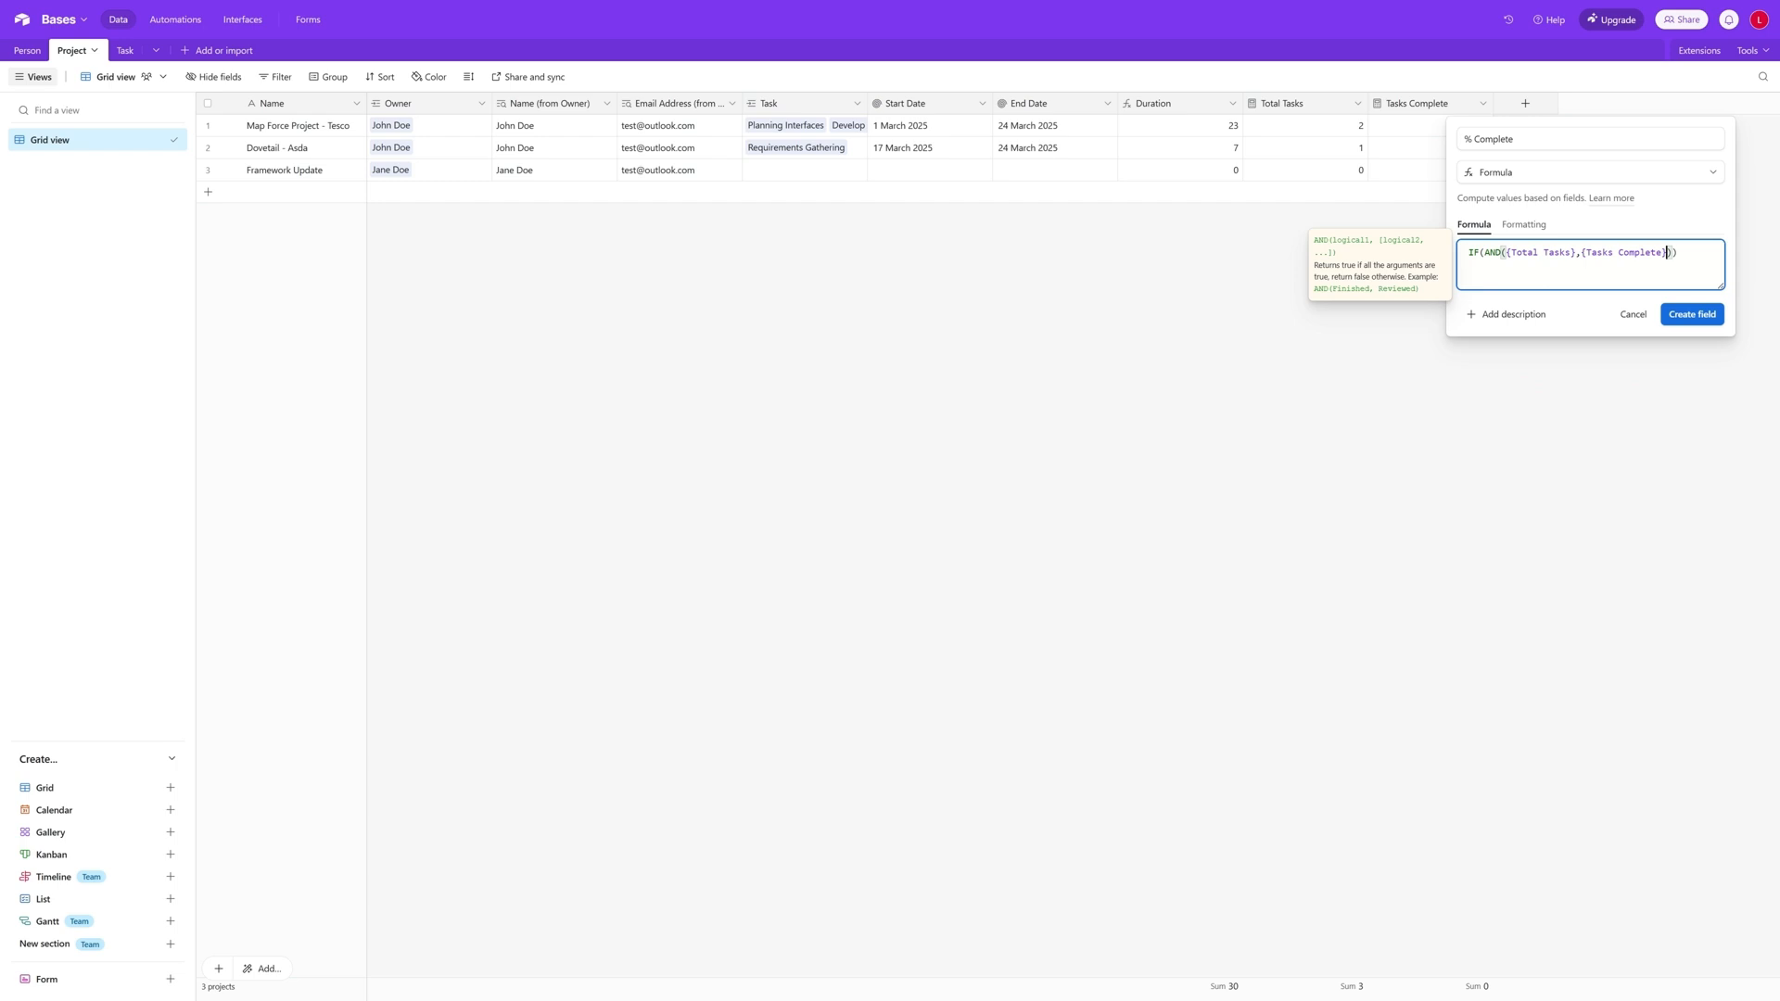
key(Right)
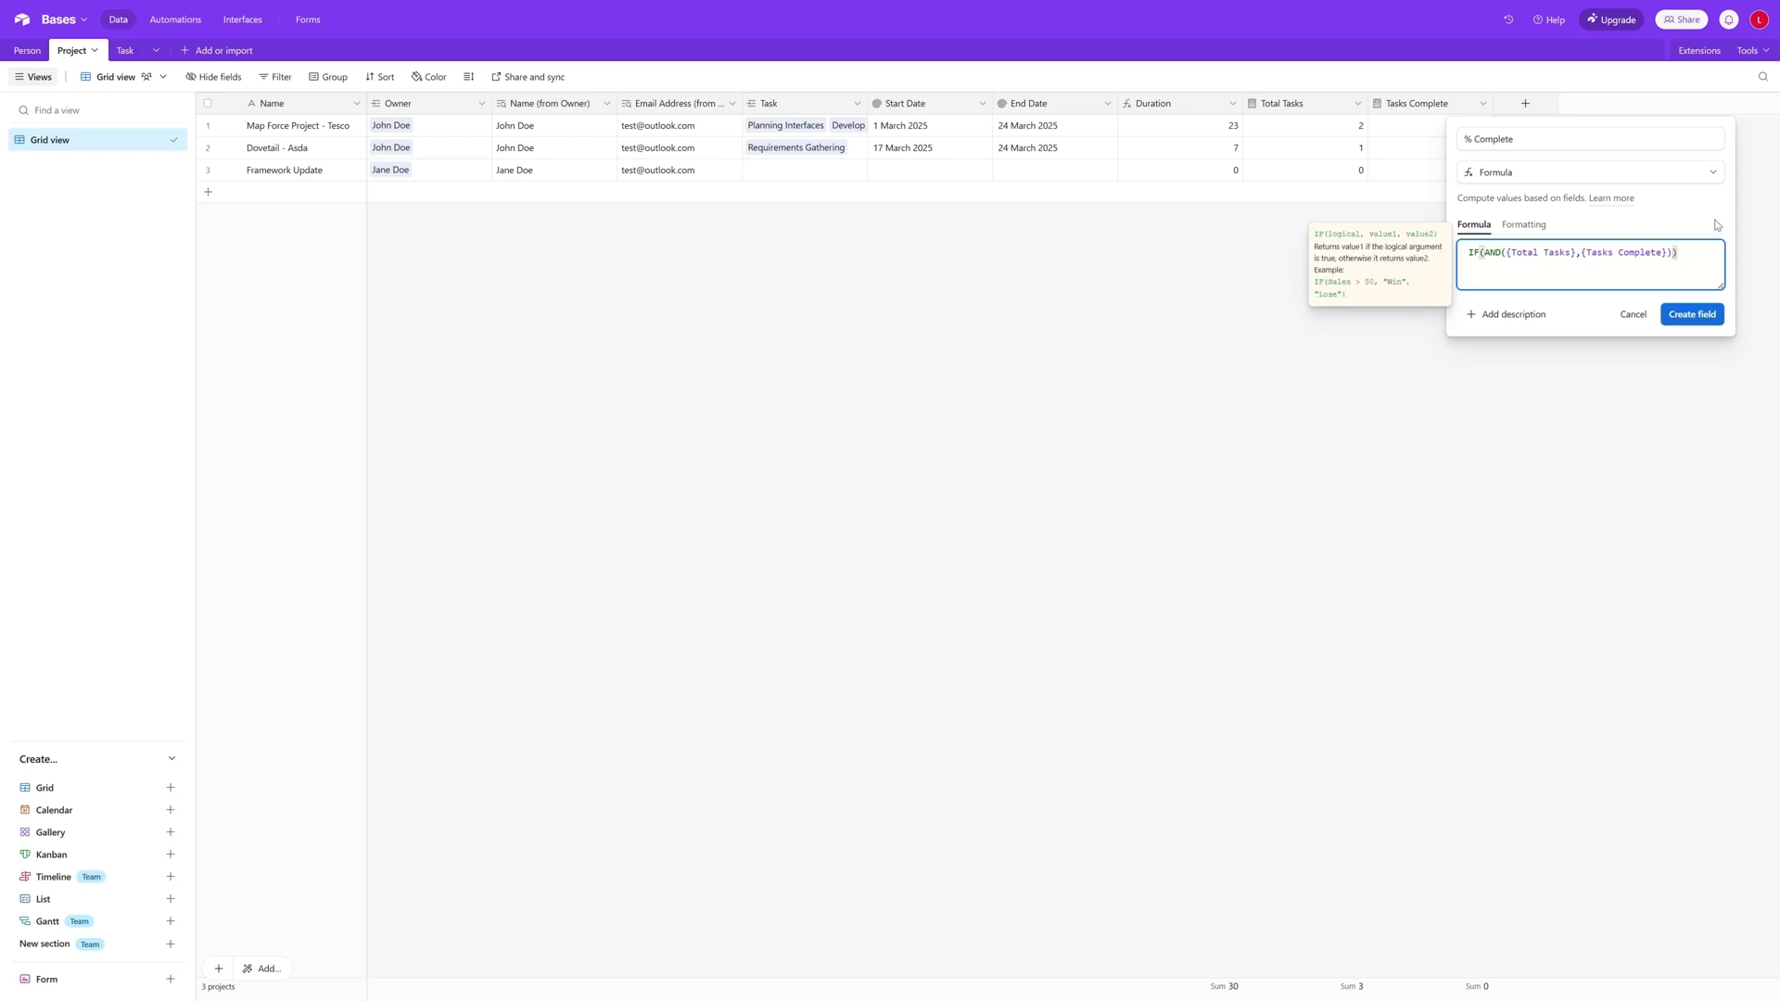
- Add {Tasks Complete}/{Total Tasks} as the IF's true value and 0 as its false value
text(tasks)
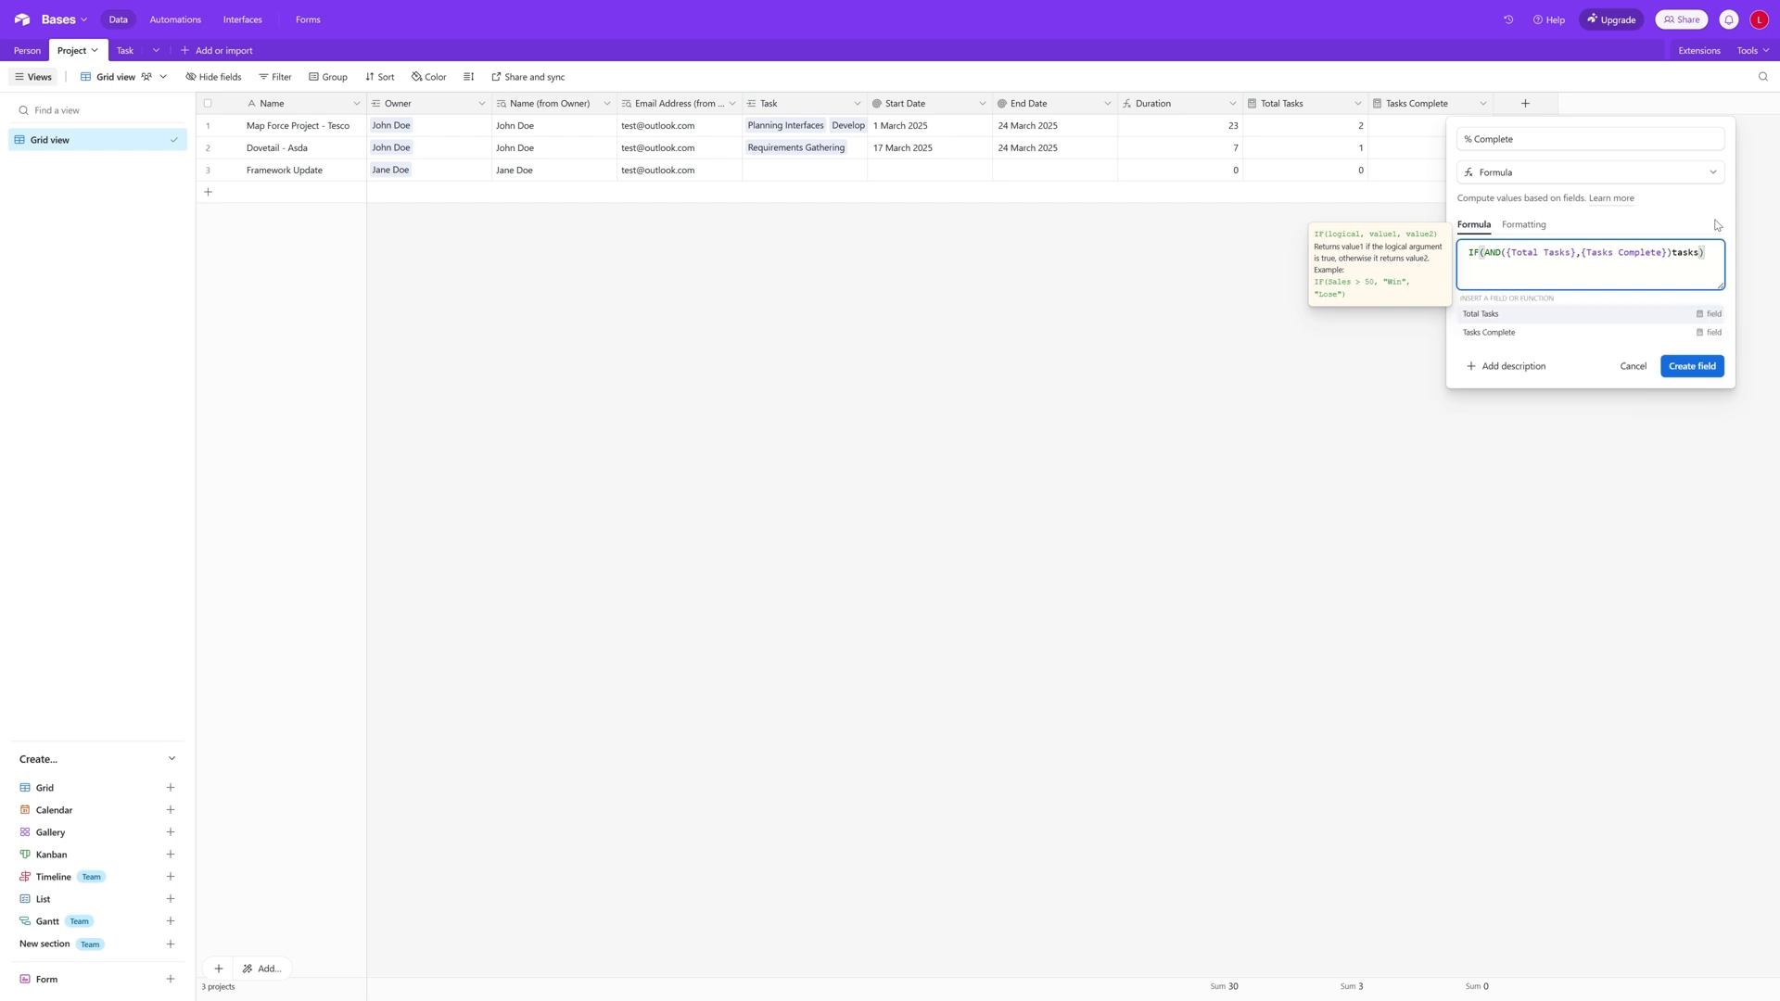
click(1502, 332)
text(/)
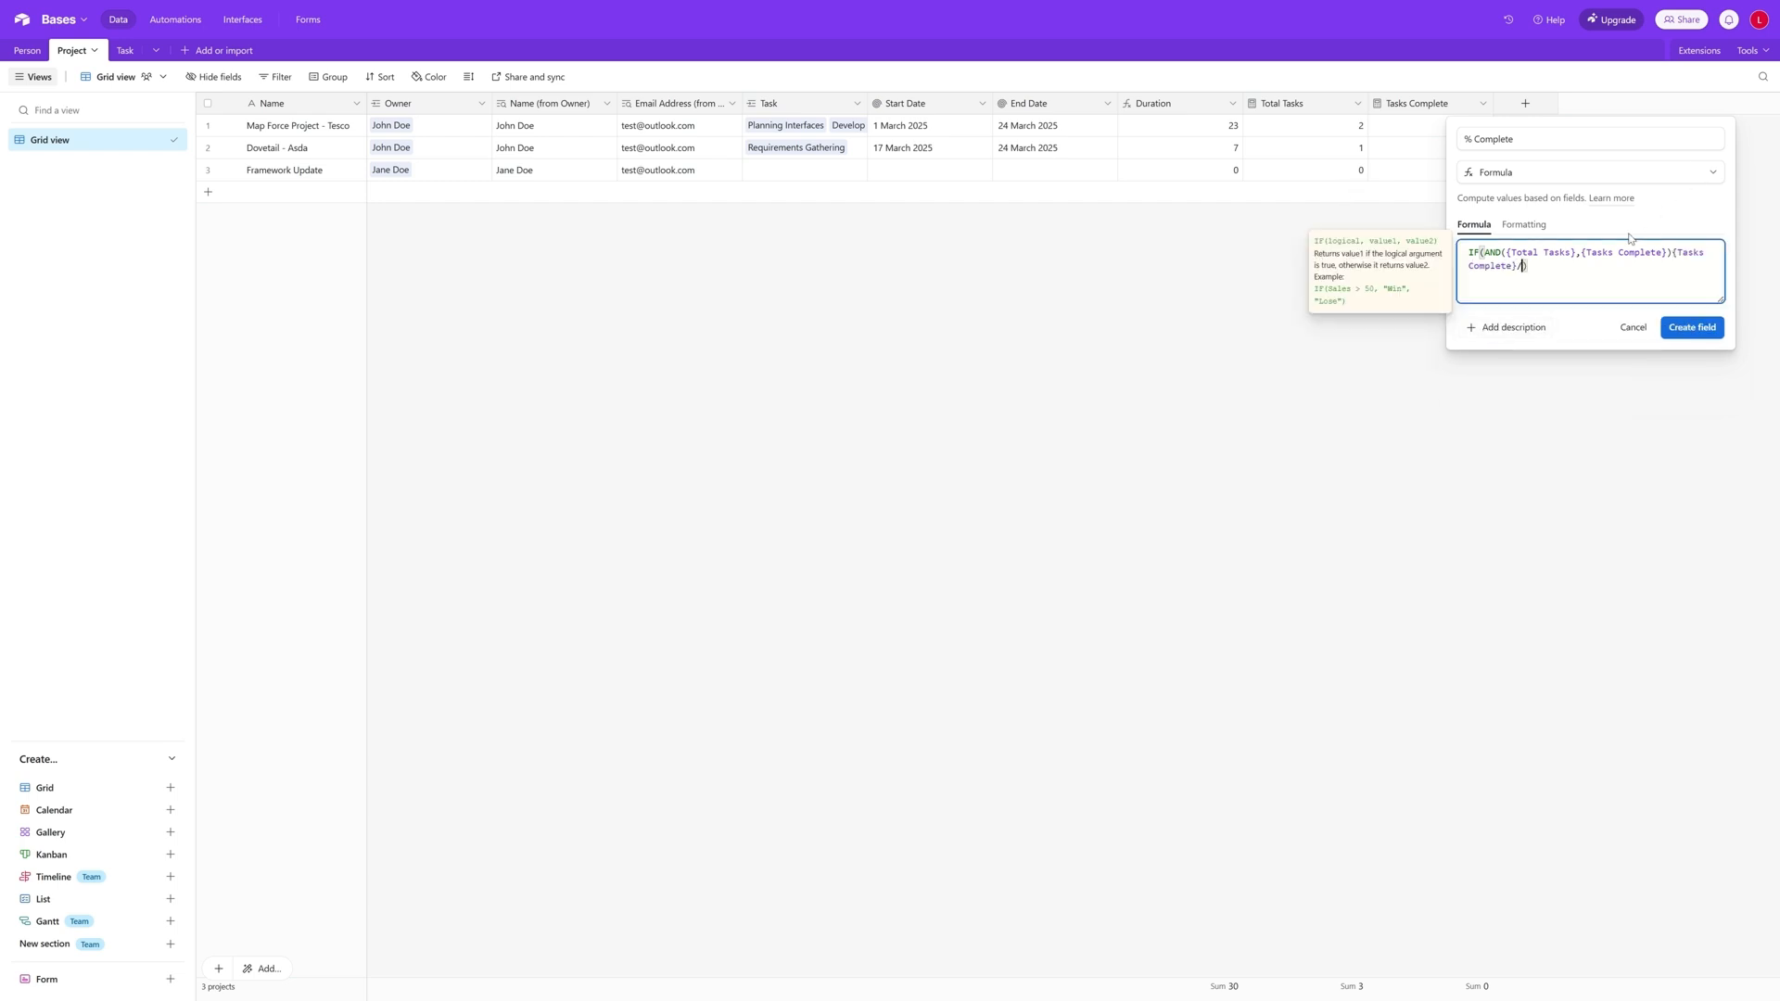
text(totl)
key(BackSpace)
text(al)
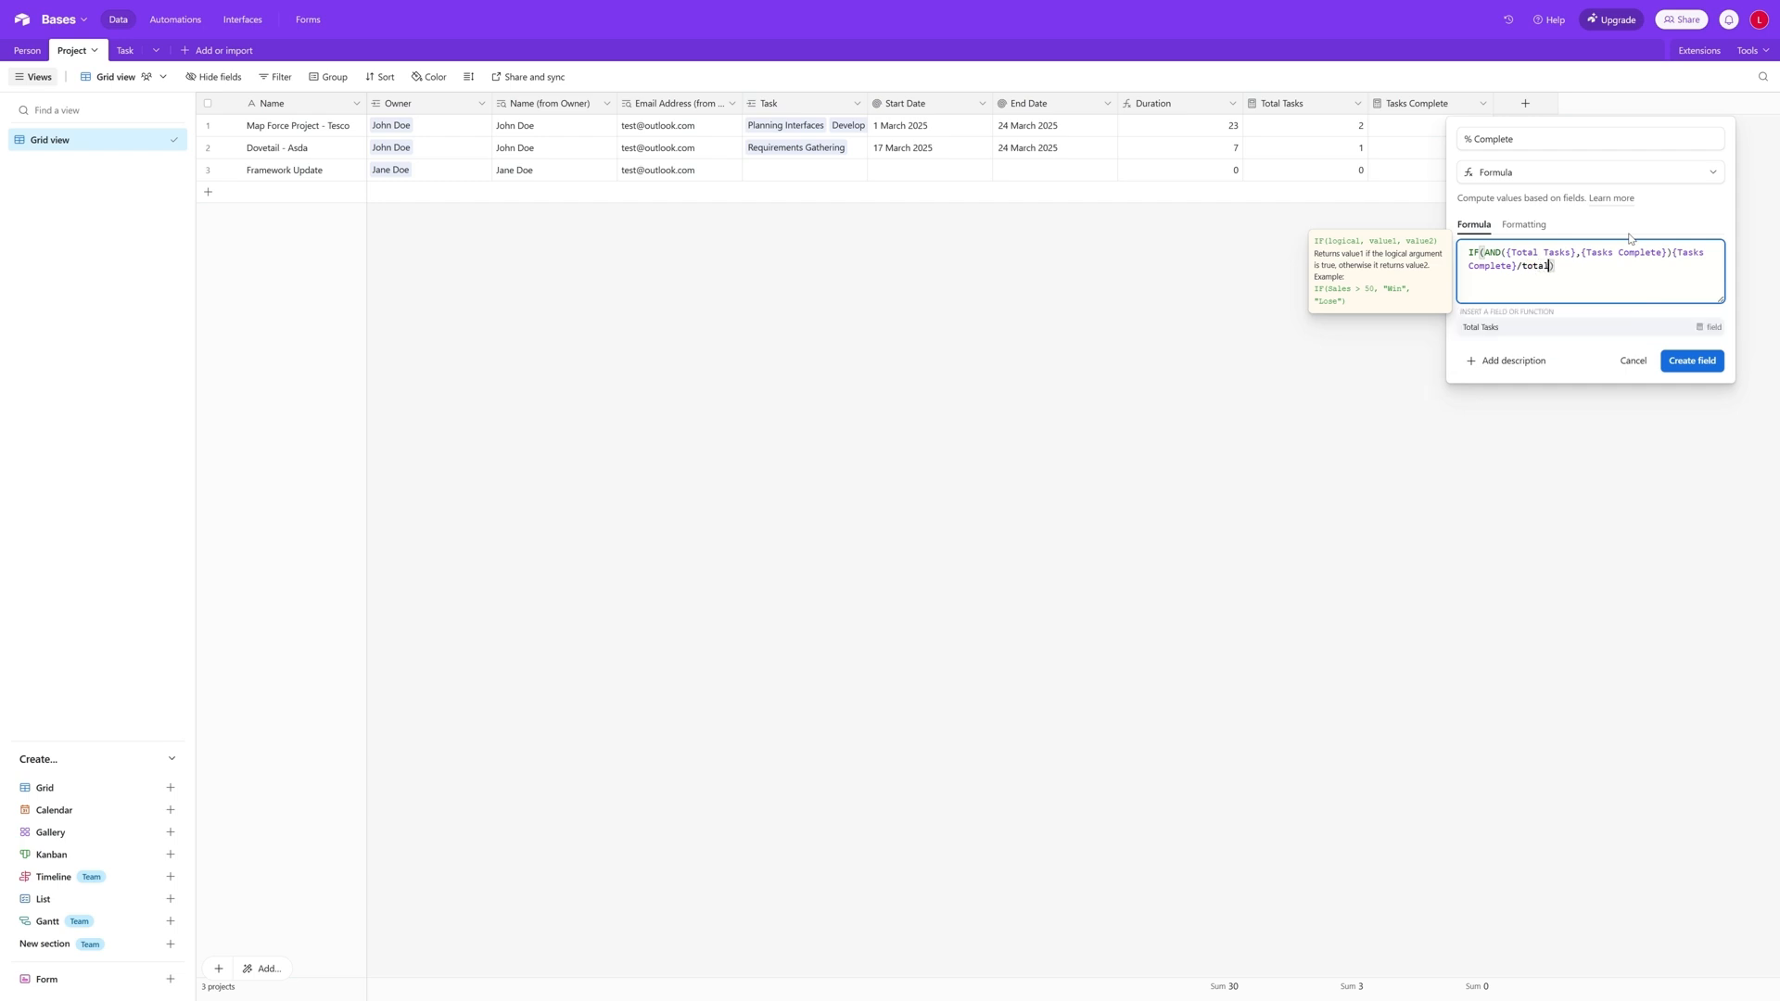
click(1588, 331)
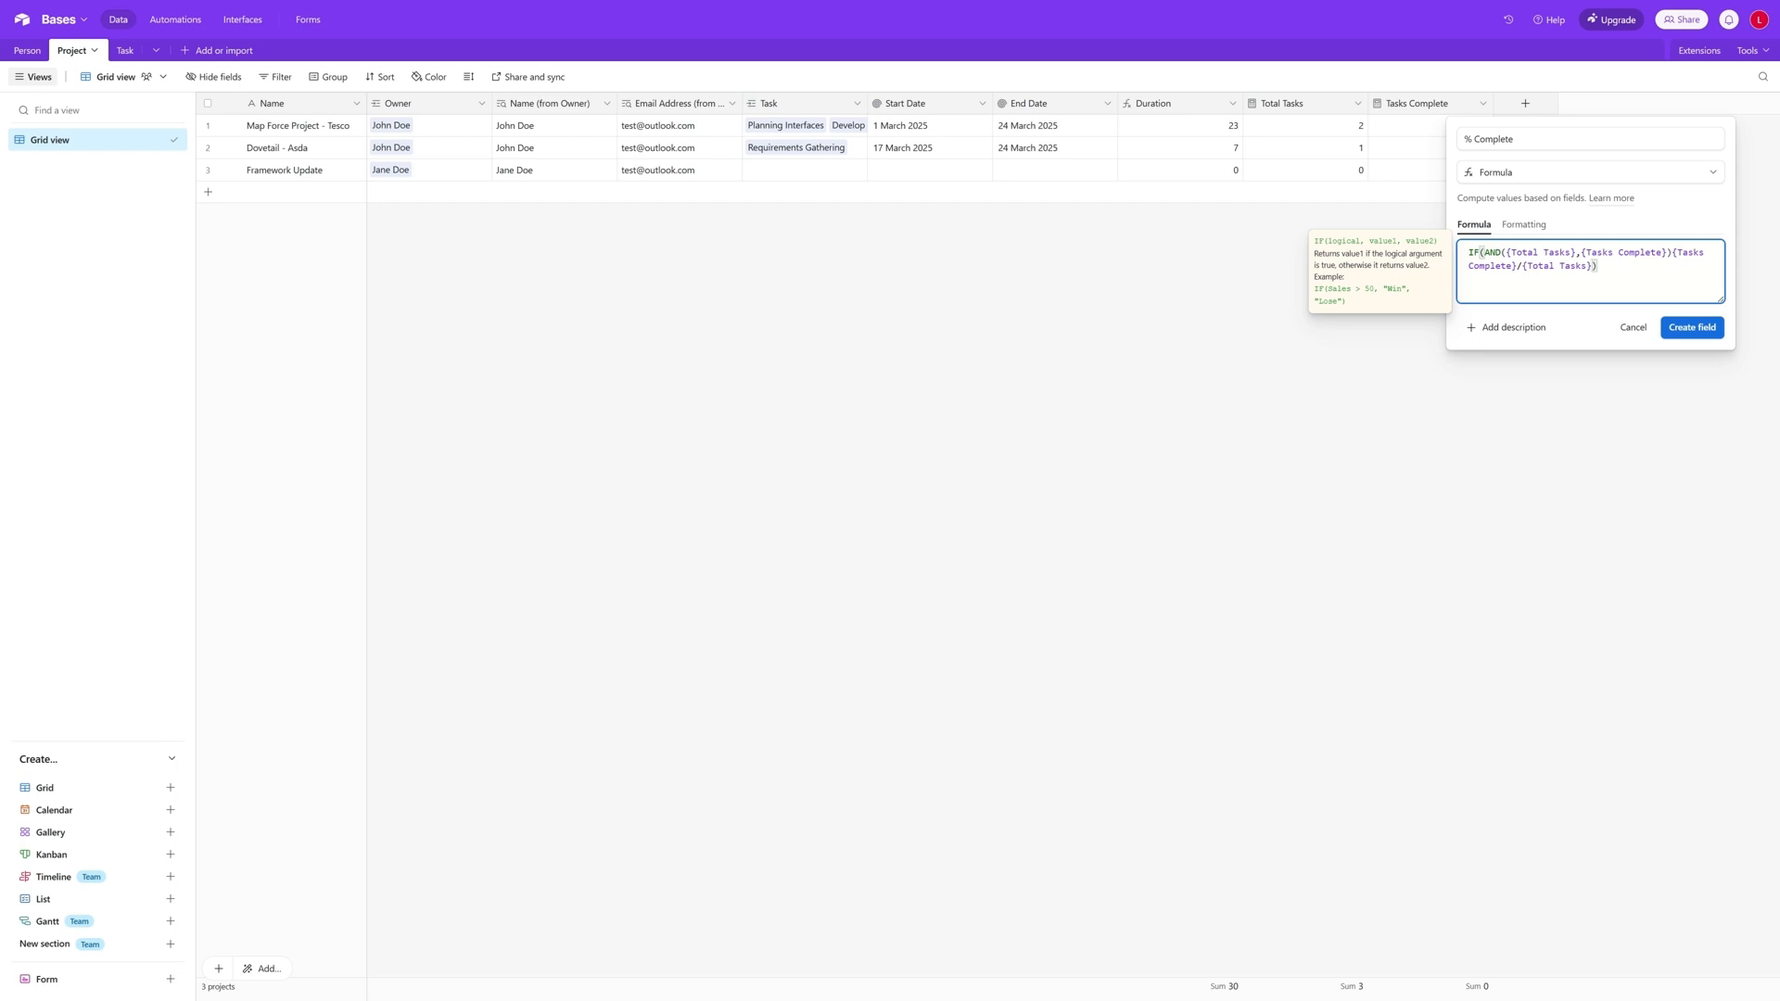
text(,0))
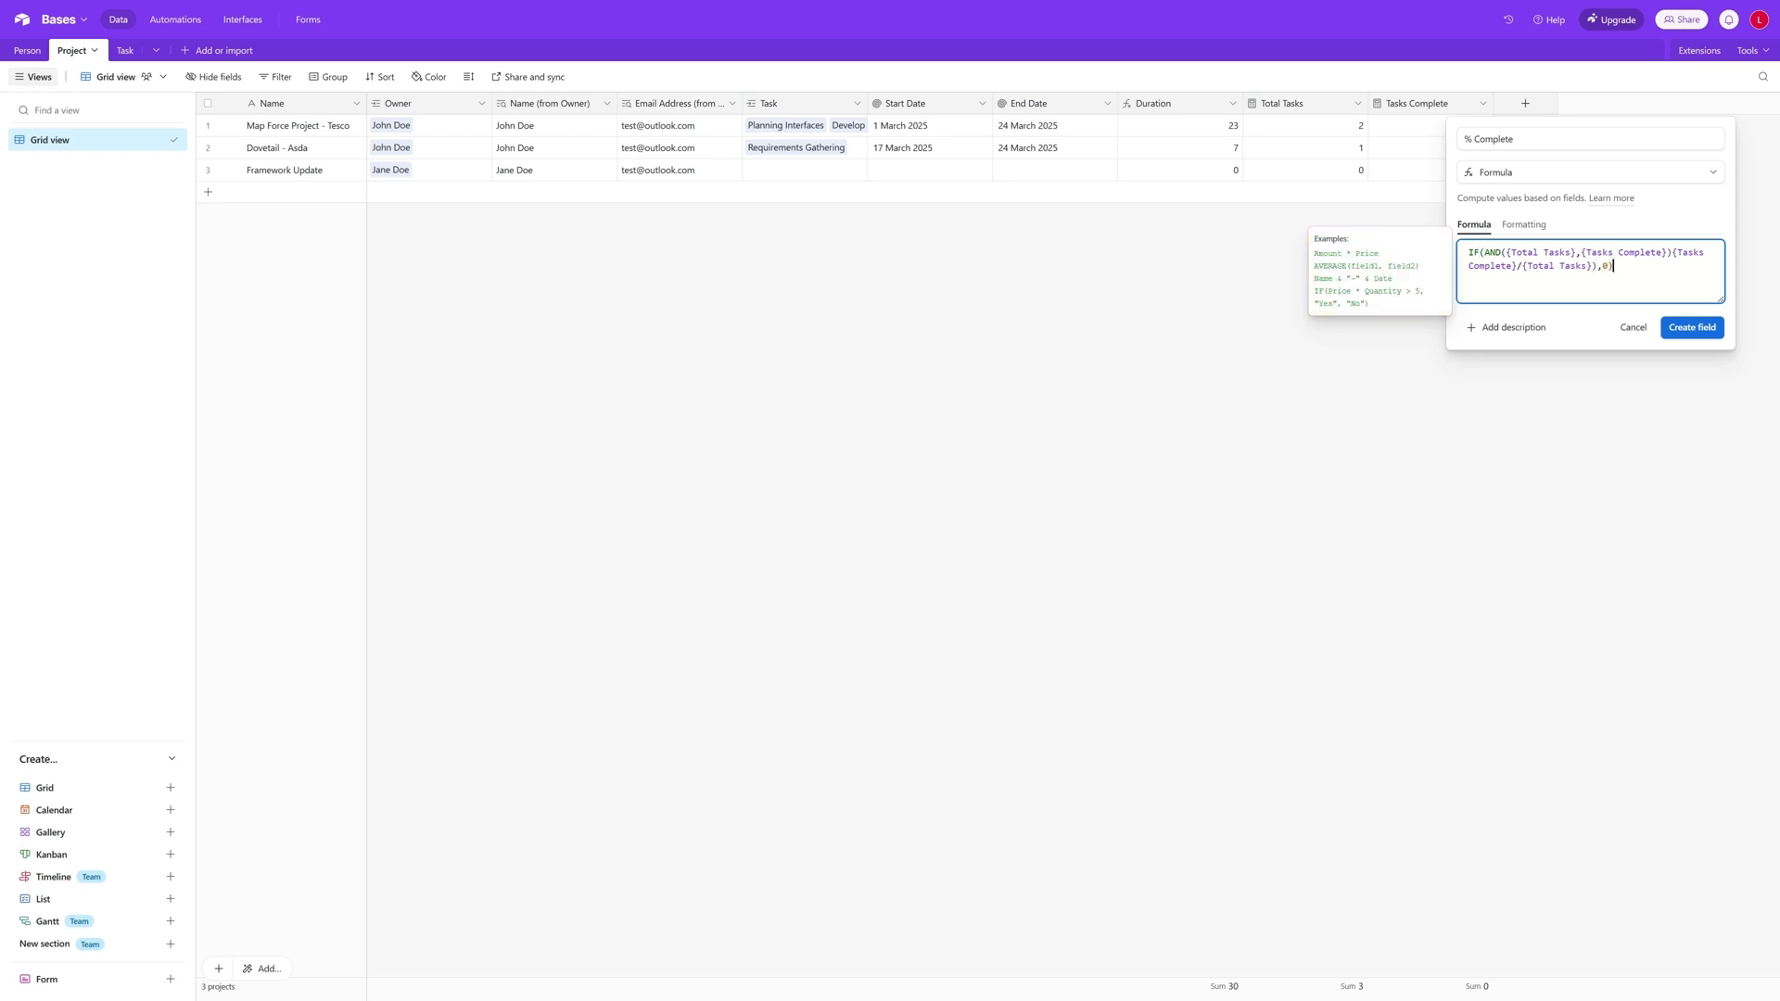
- Correct the formula to IF(AND({Total Tasks},{Tasks Complete}),{Tasks Complete}/{Total Tasks},0) and create the % Complete field
click(1671, 252)
text(,)
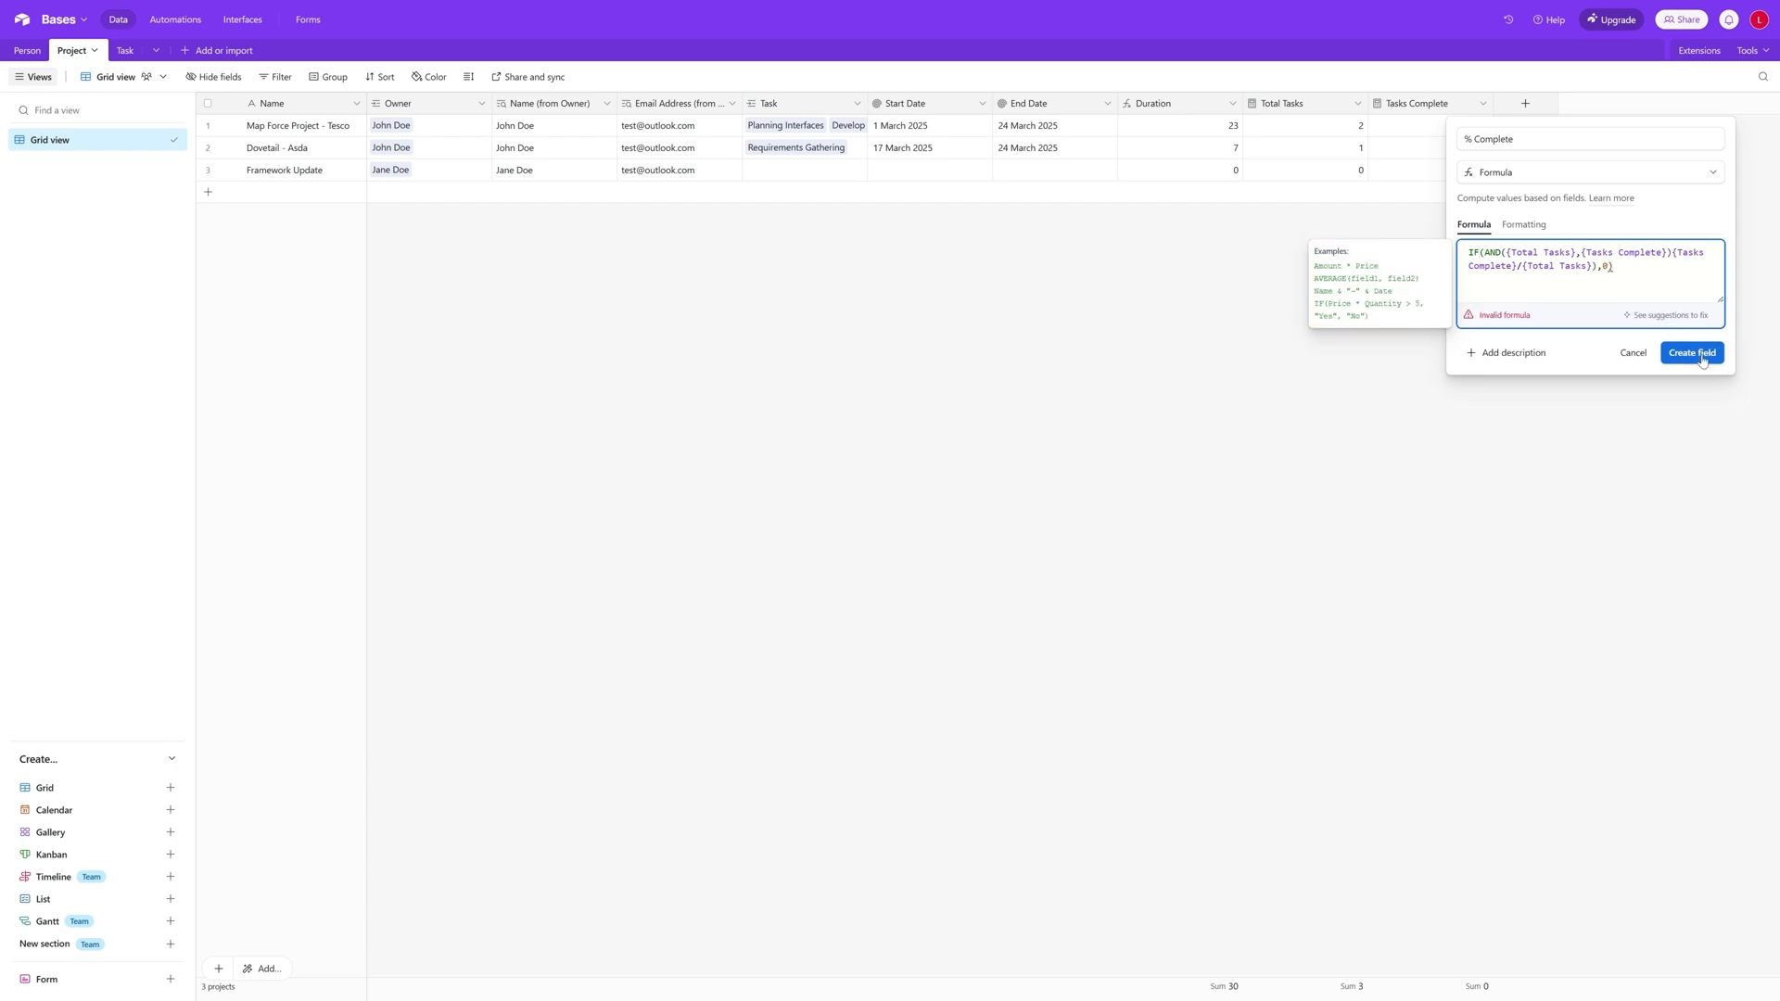
key(BackSpace)
key(Right)
key(Right)
key(Right)
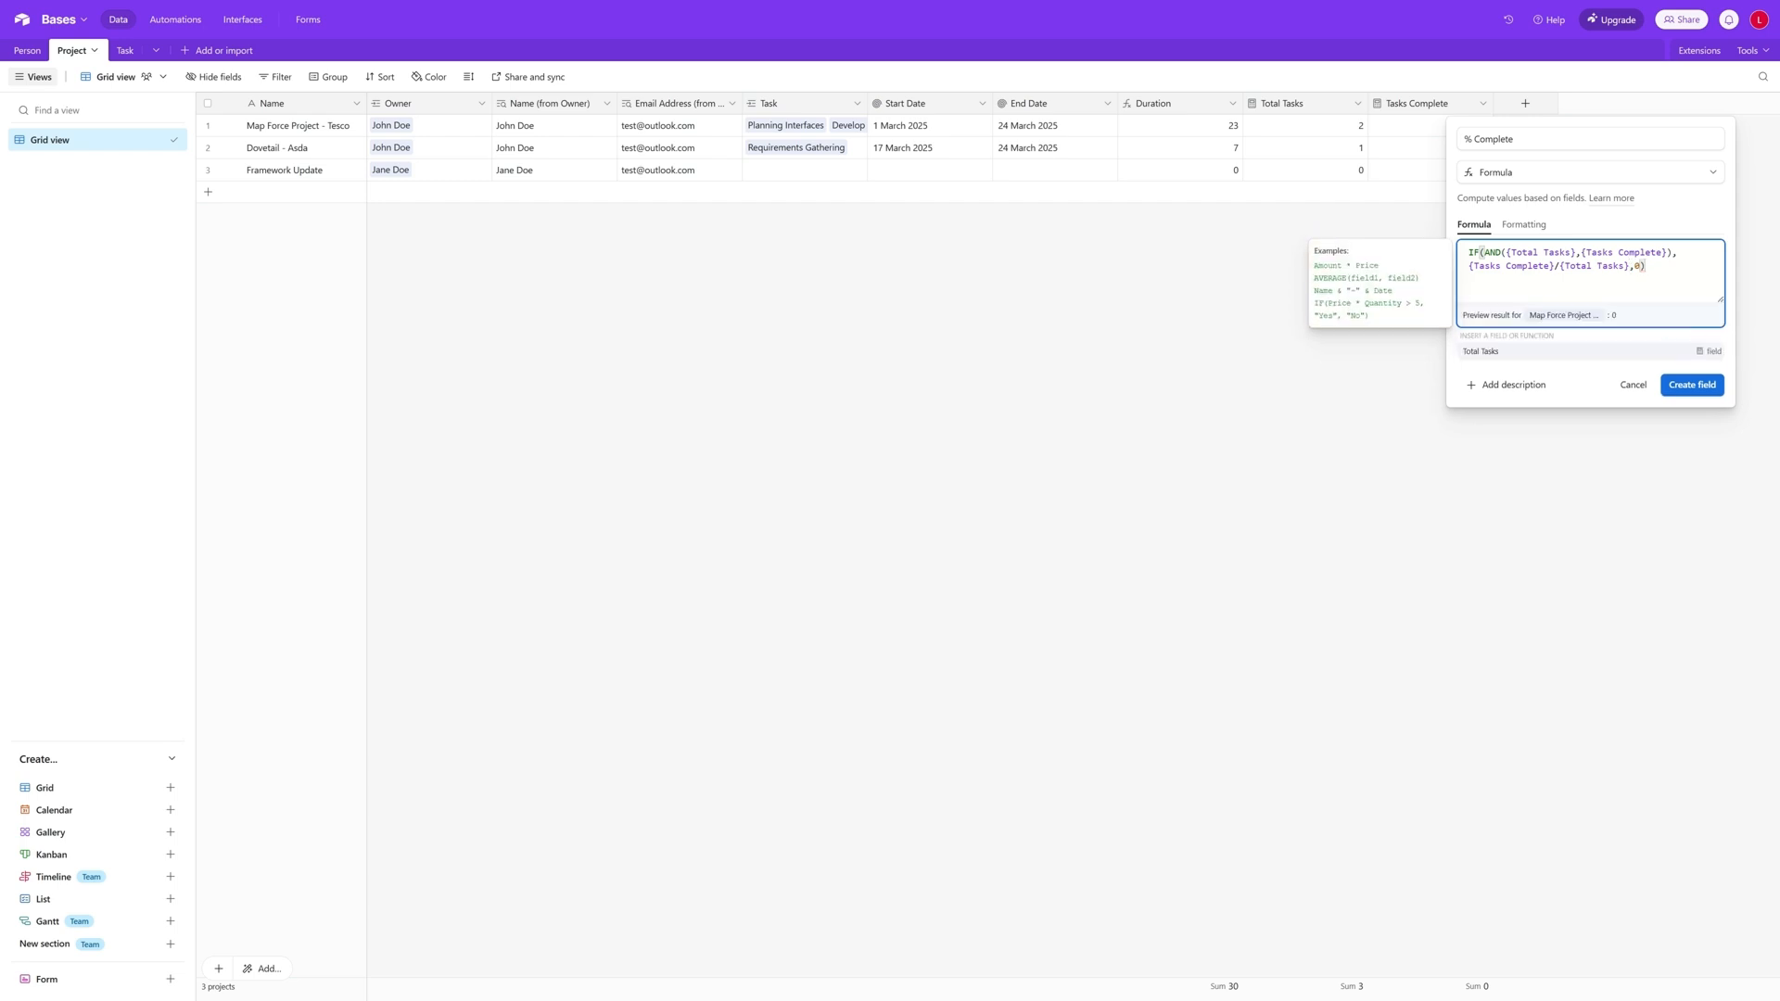
click(1692, 385)
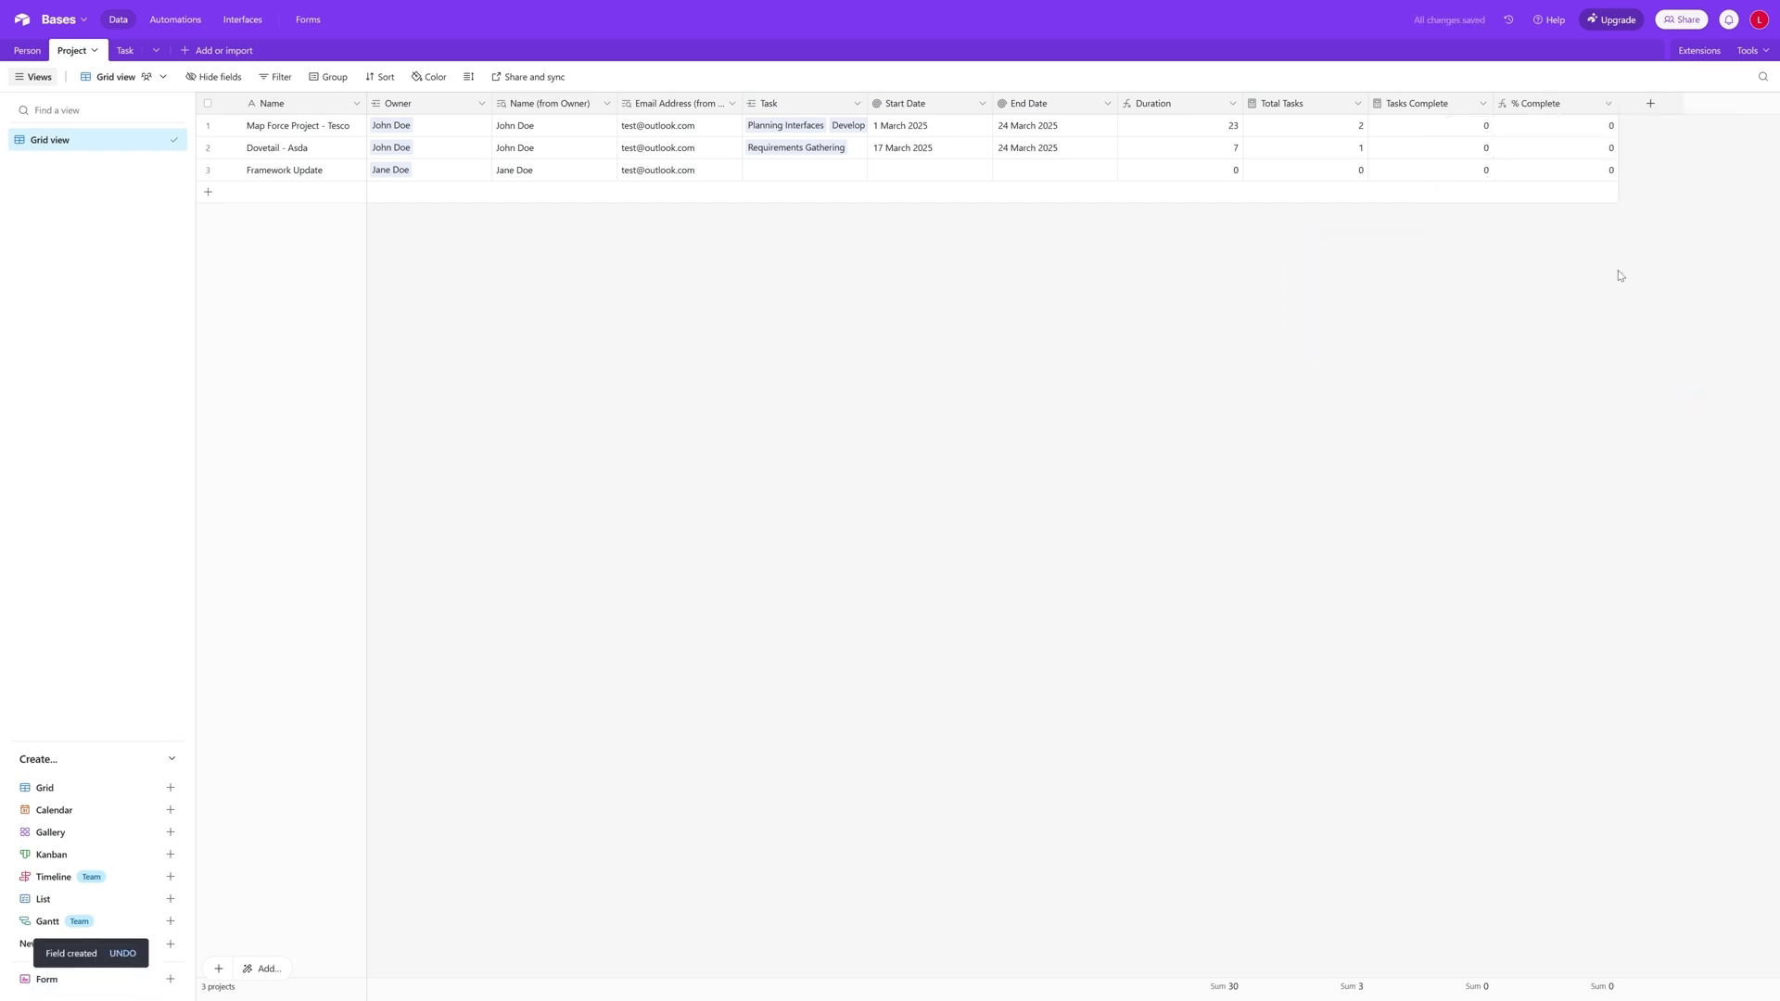
- Move the % Complete field directly after Duration, and set the Planning Interfaces task's Status to Complete in the Task table
drag(1573, 109, 1273, 114)
click(126, 52)
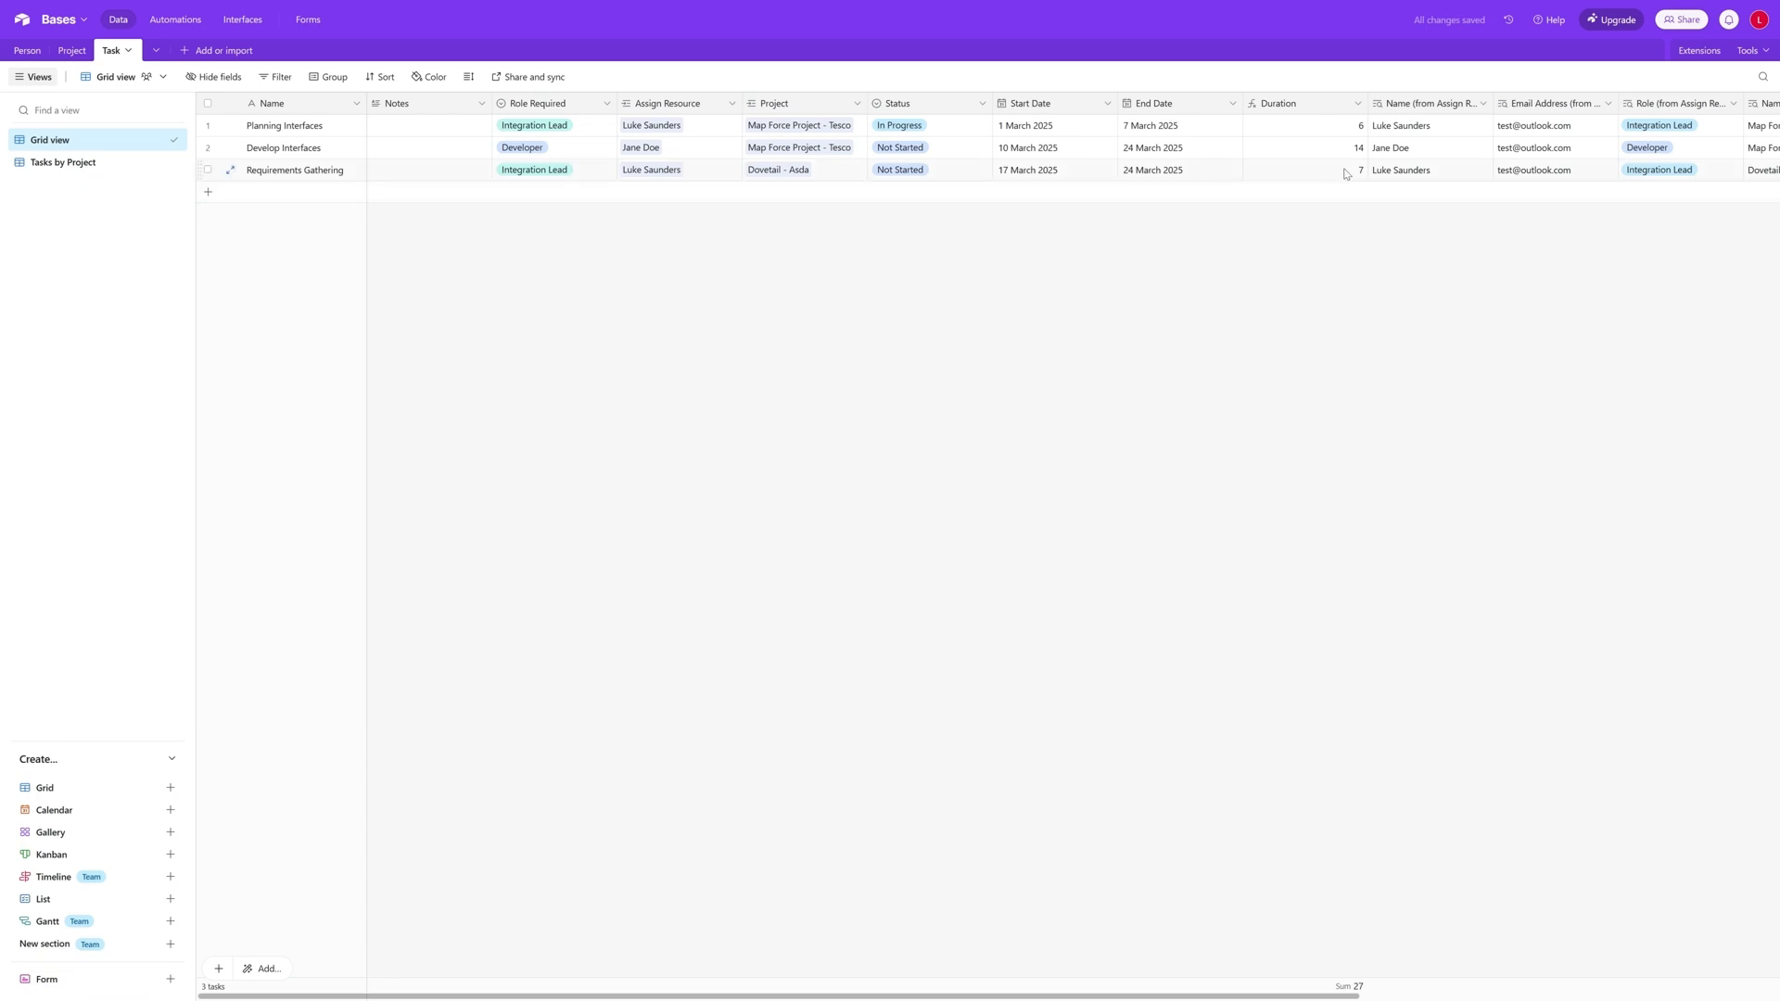
click(934, 130)
click(982, 125)
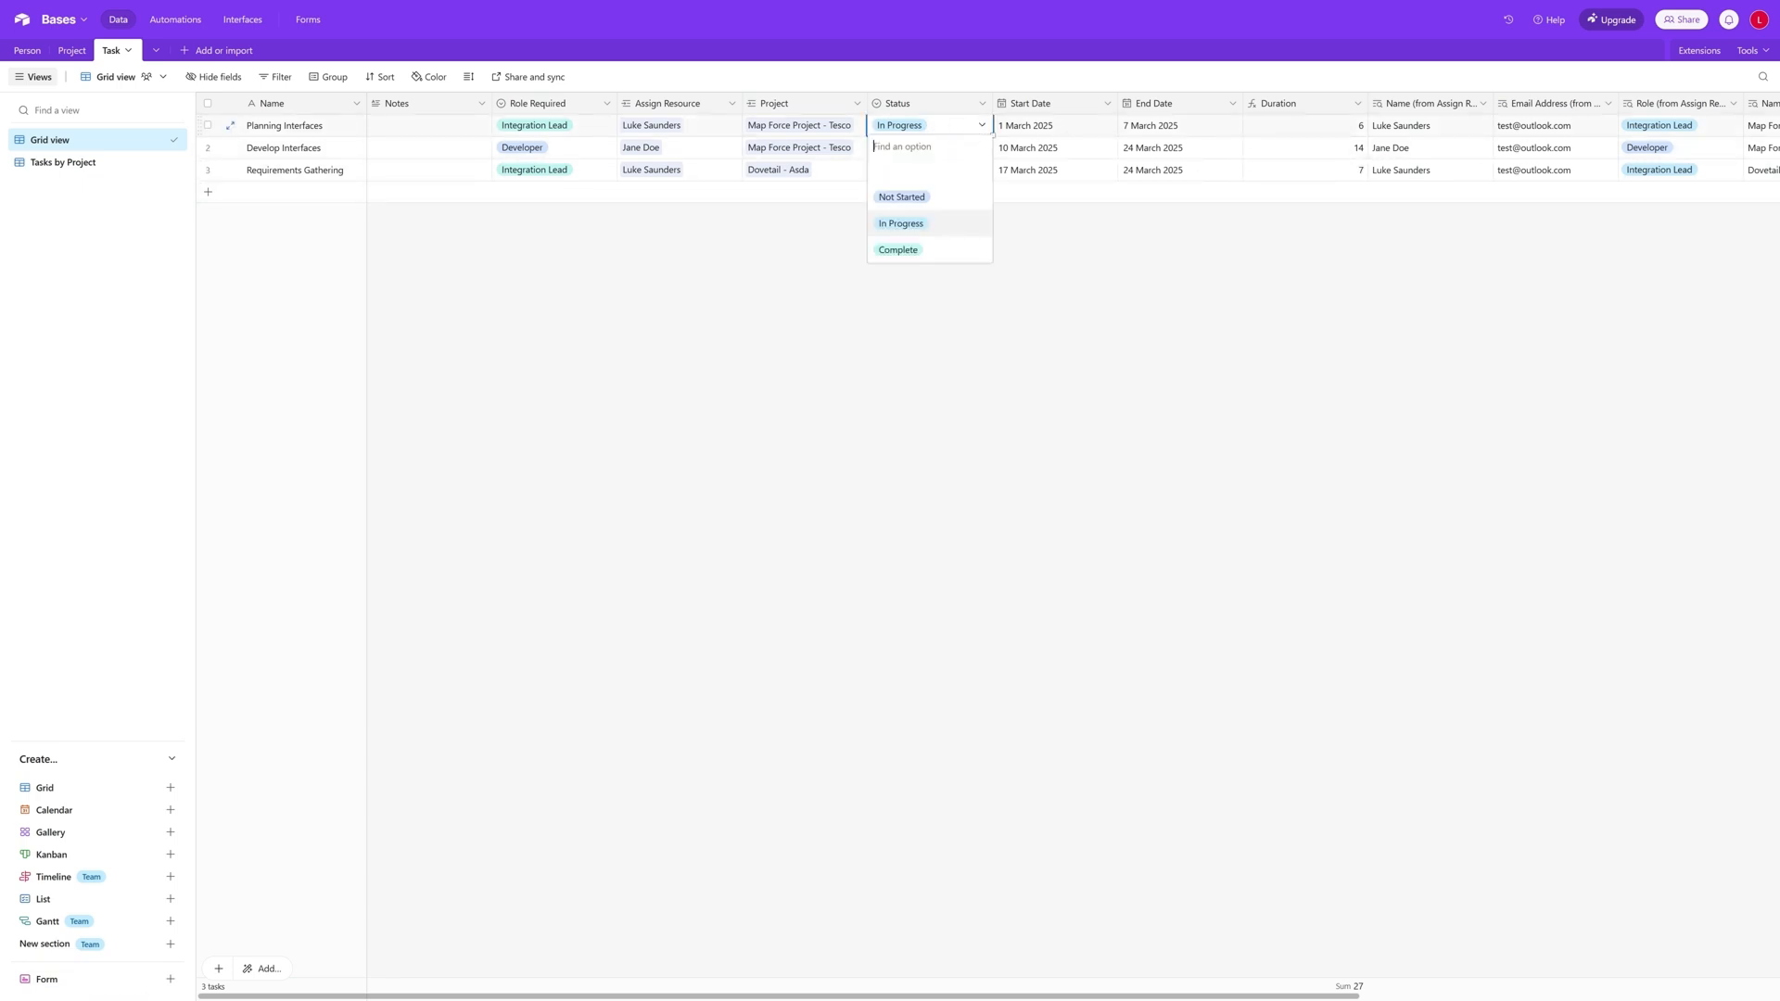
click(918, 250)
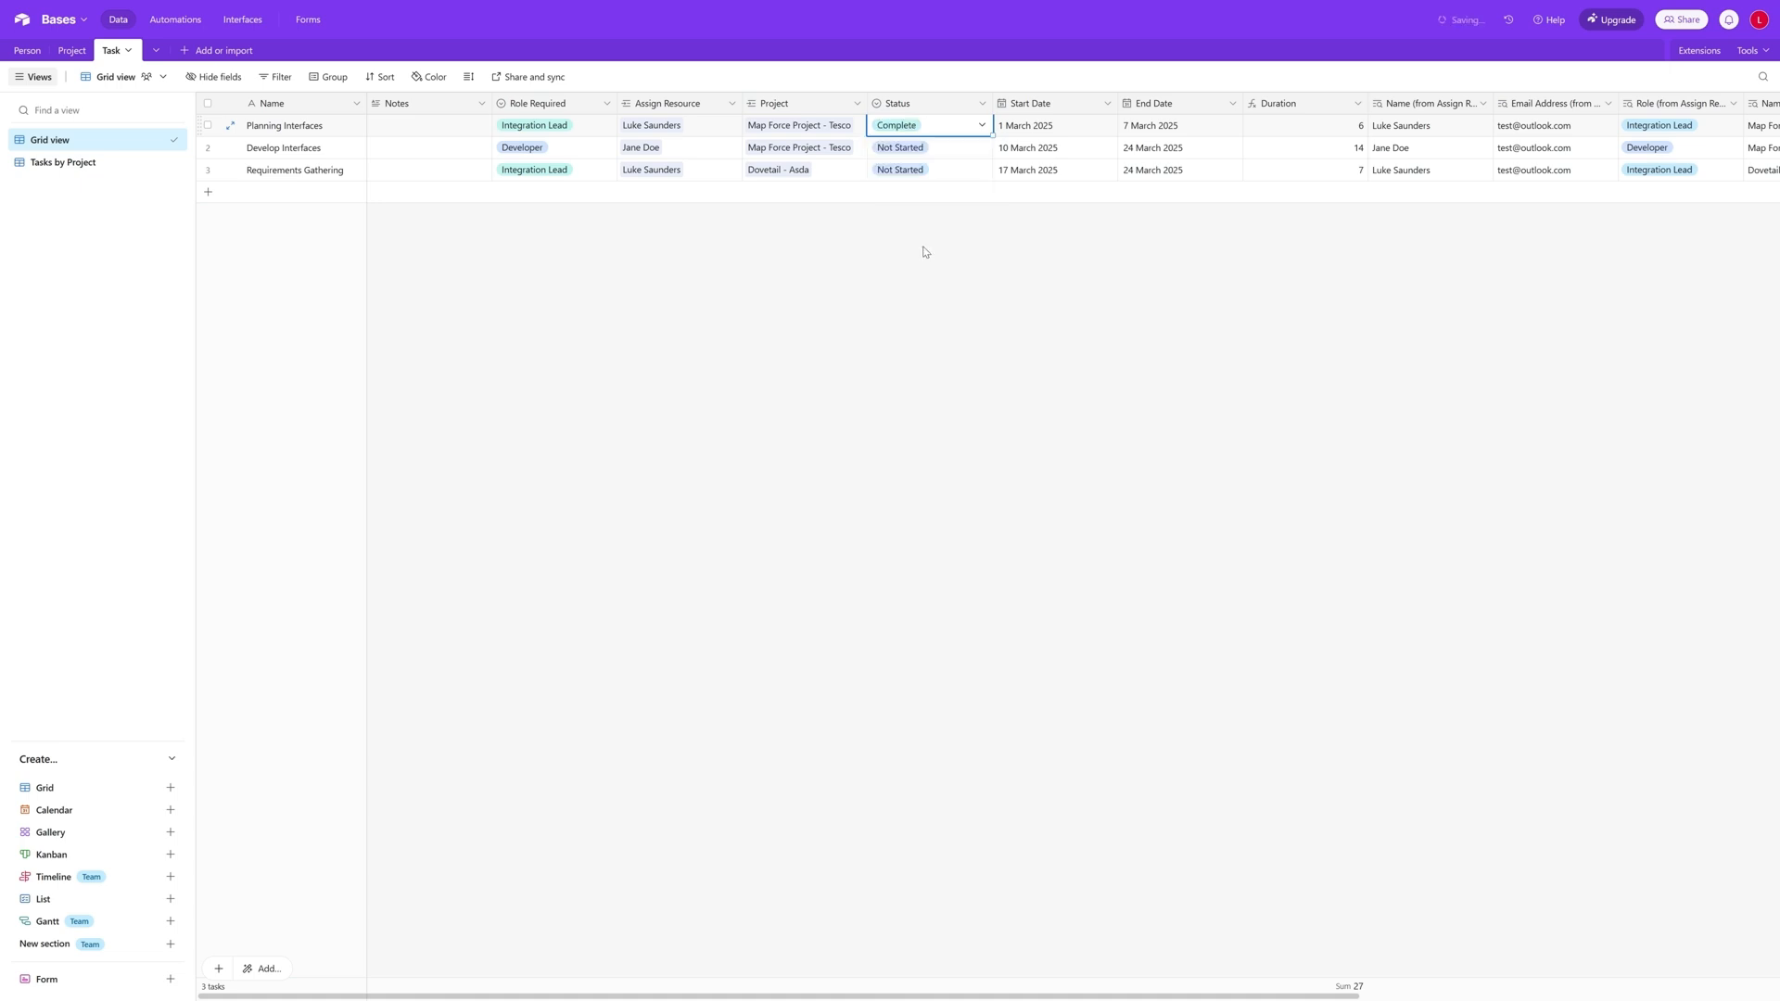
- Format the Project table's % Complete field as Percent displayed as a progress bar, and save the field
click(74, 52)
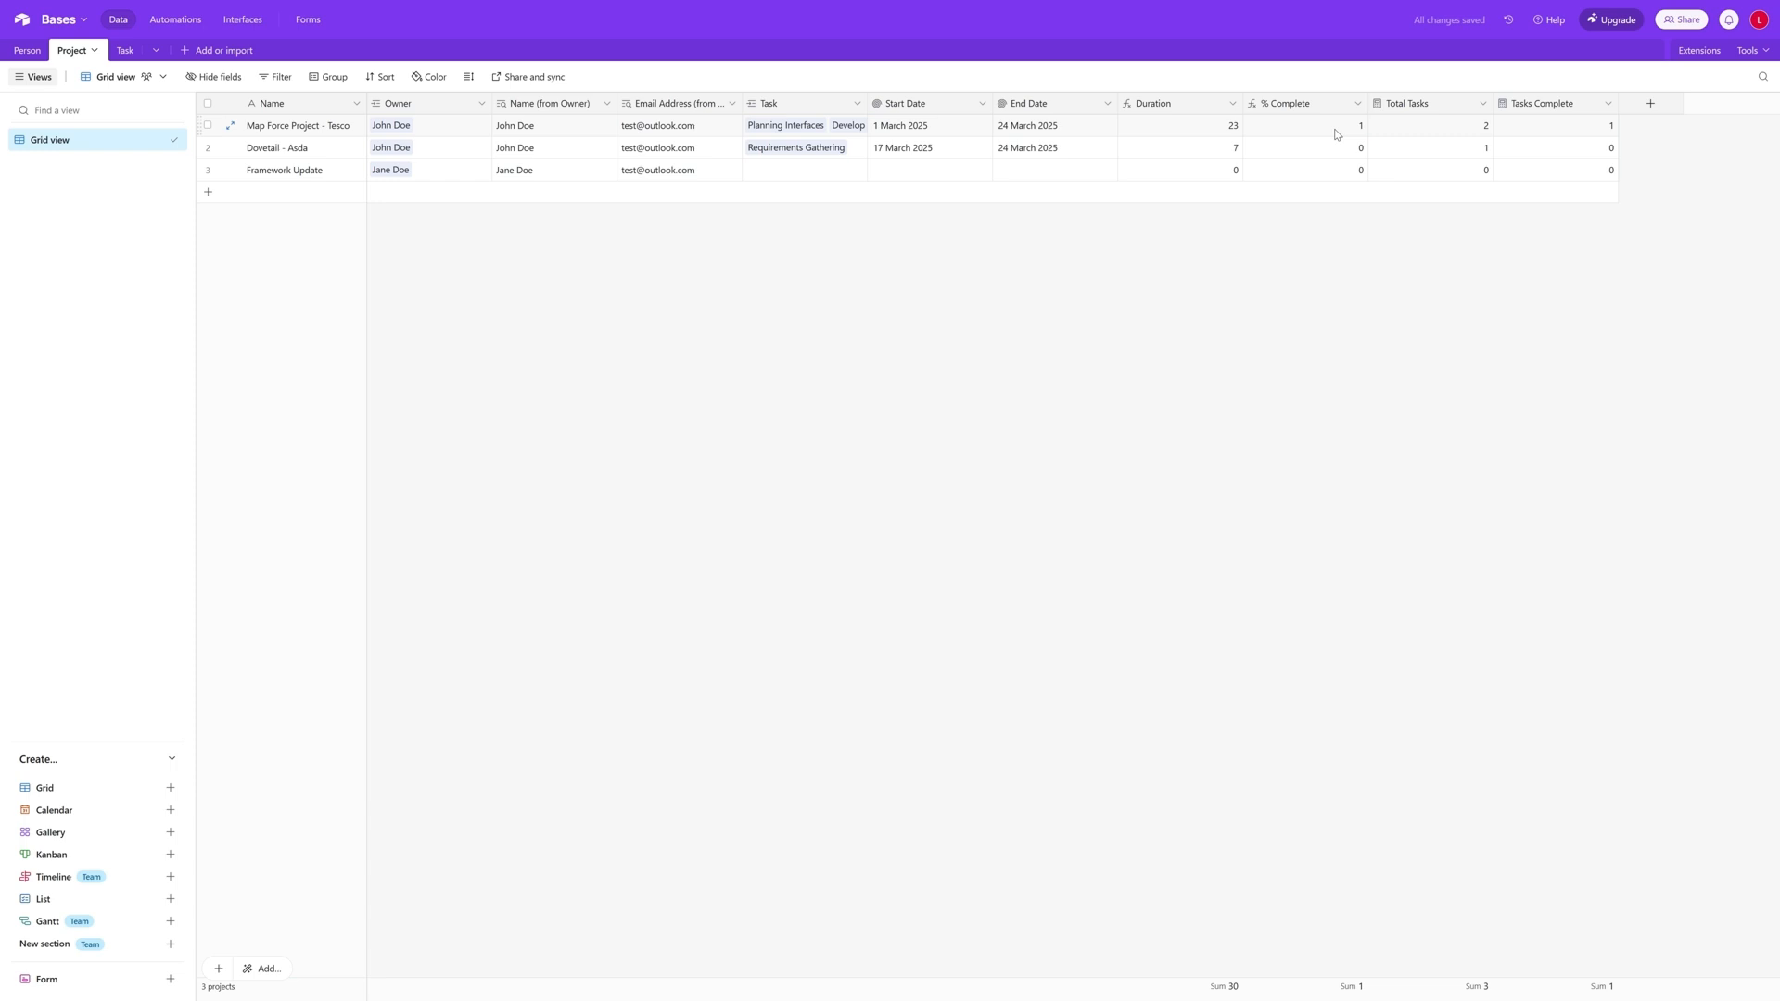
click(1358, 106)
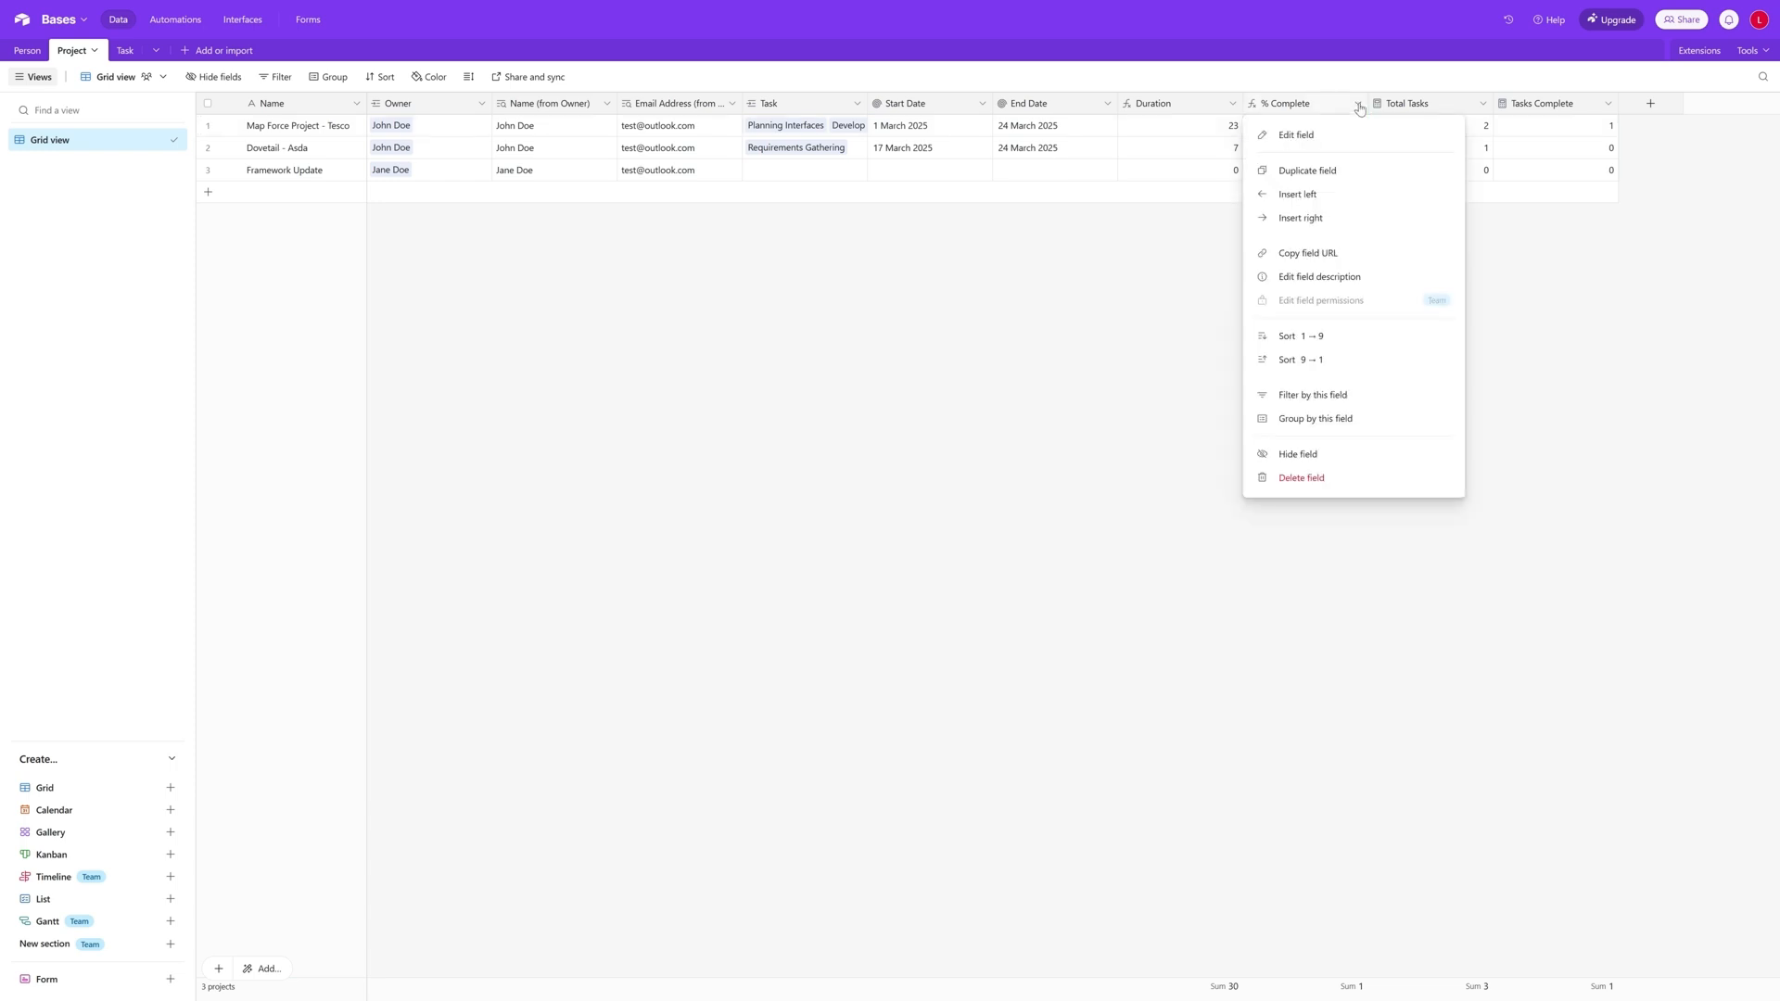
click(1339, 139)
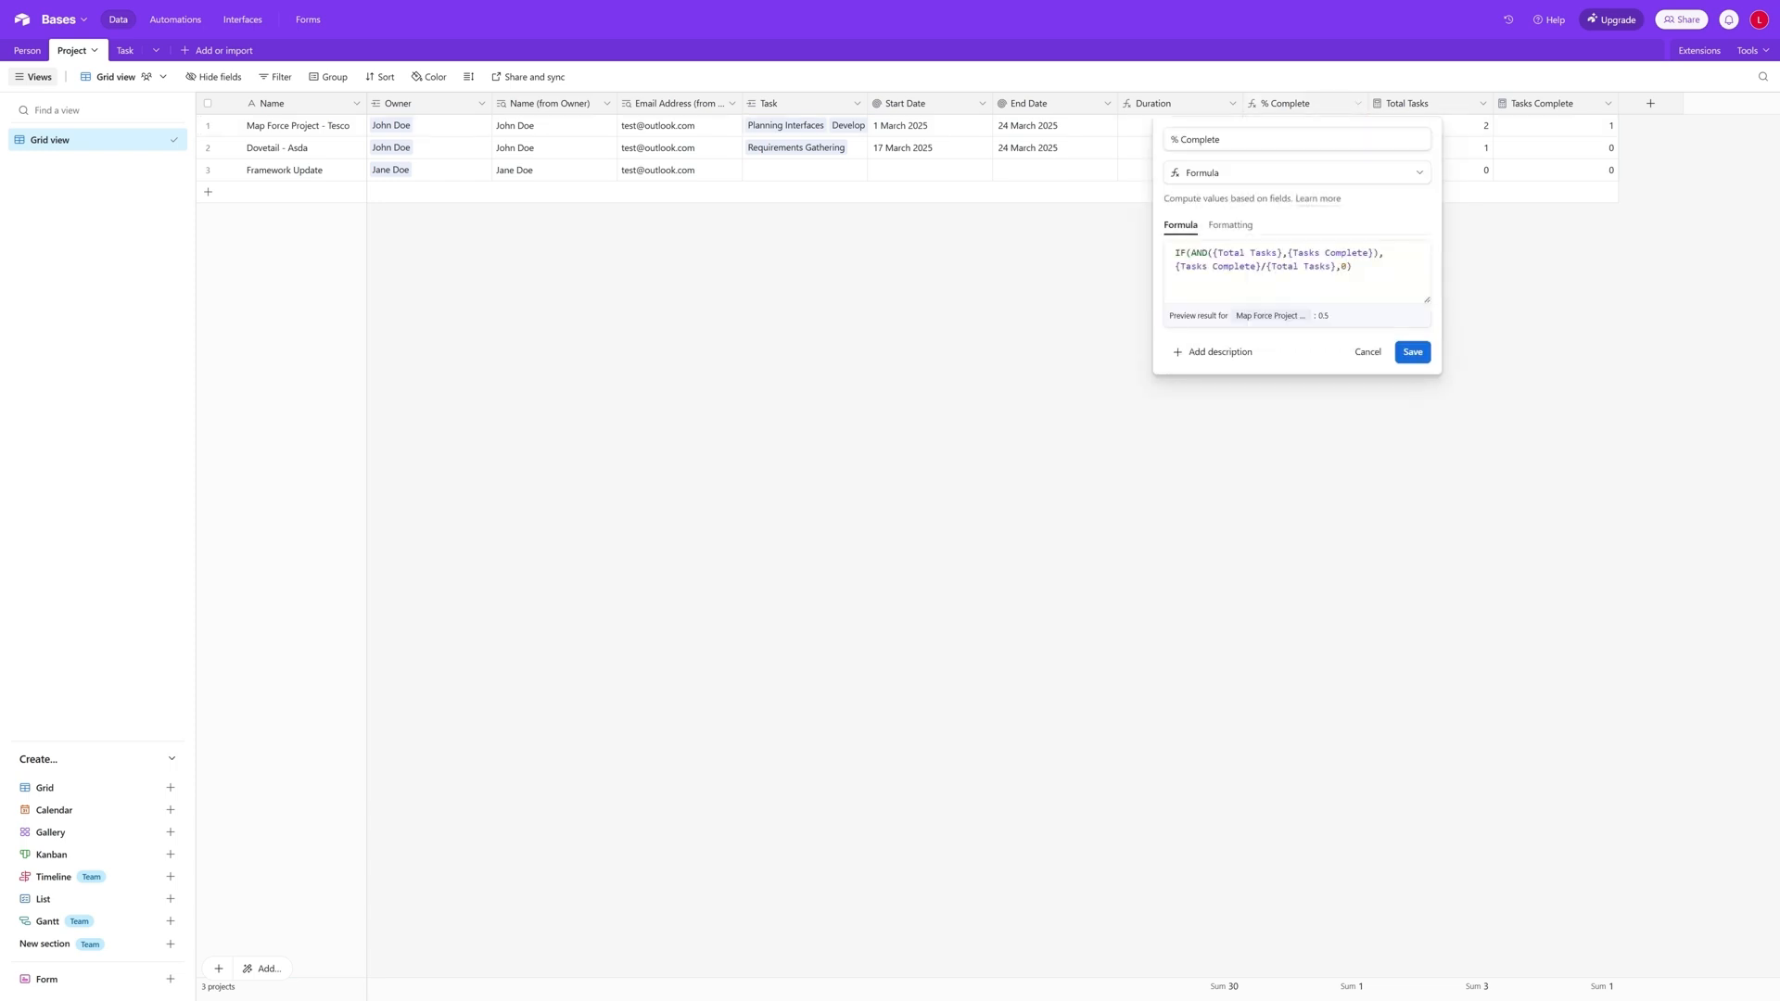
click(1247, 224)
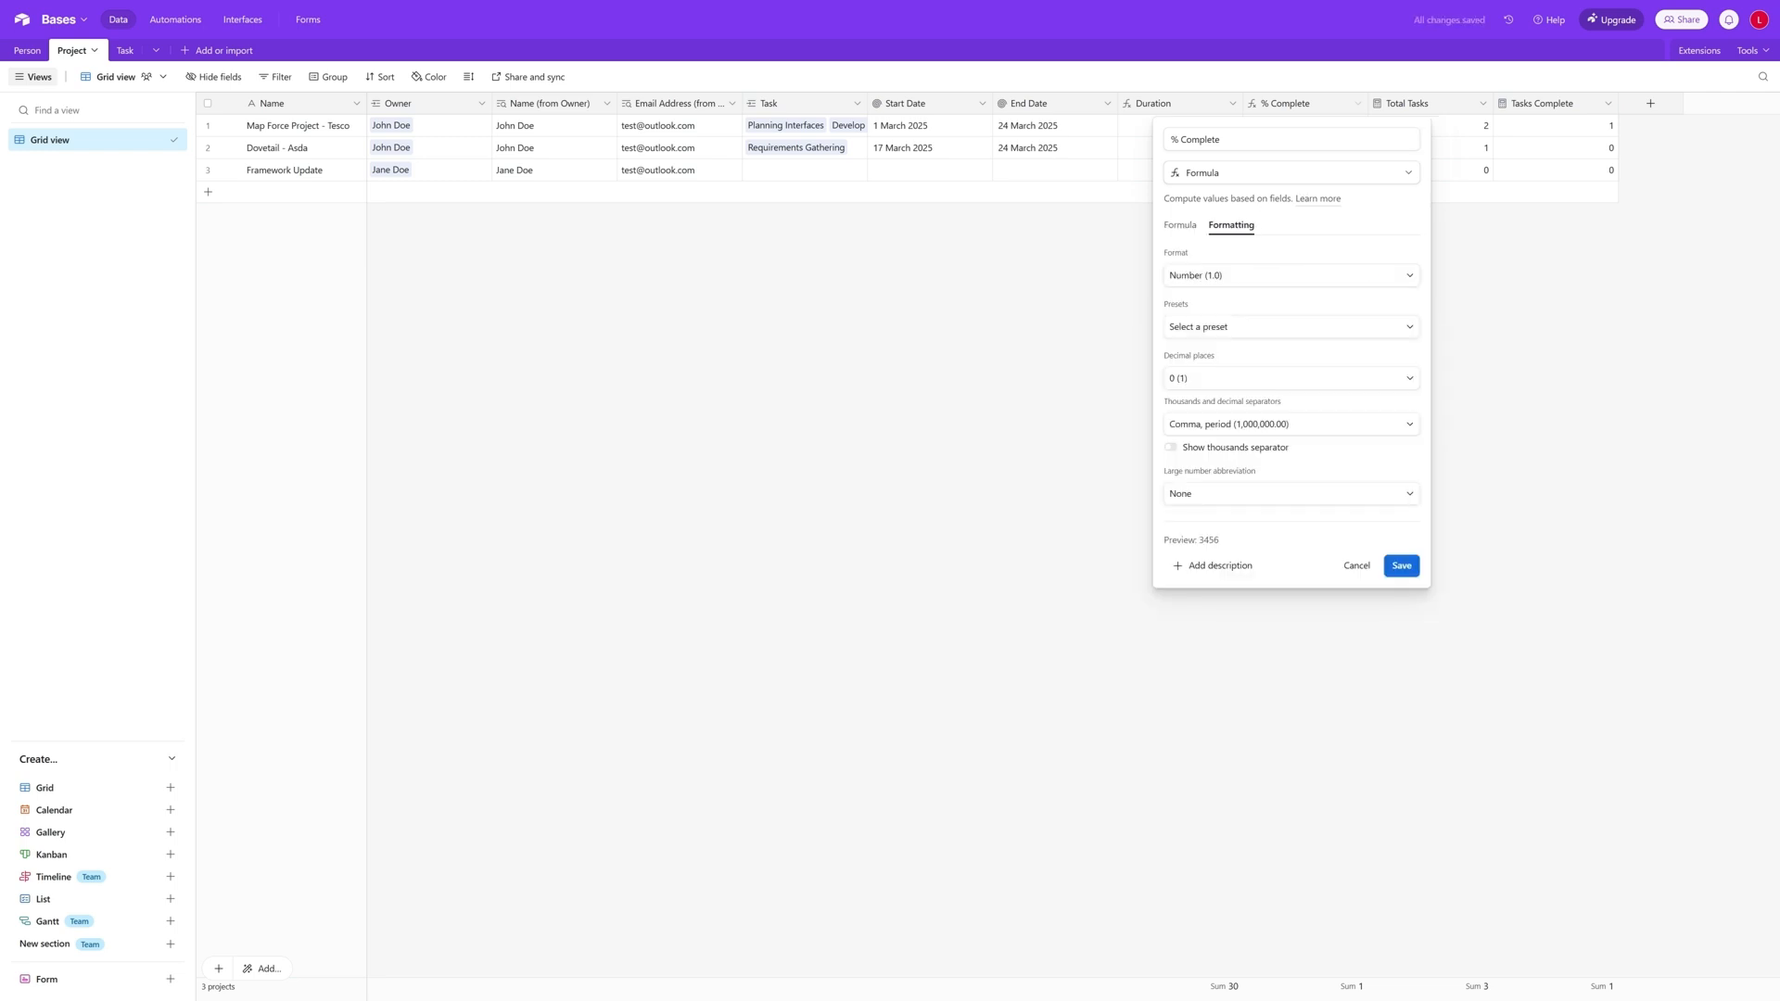
click(1267, 280)
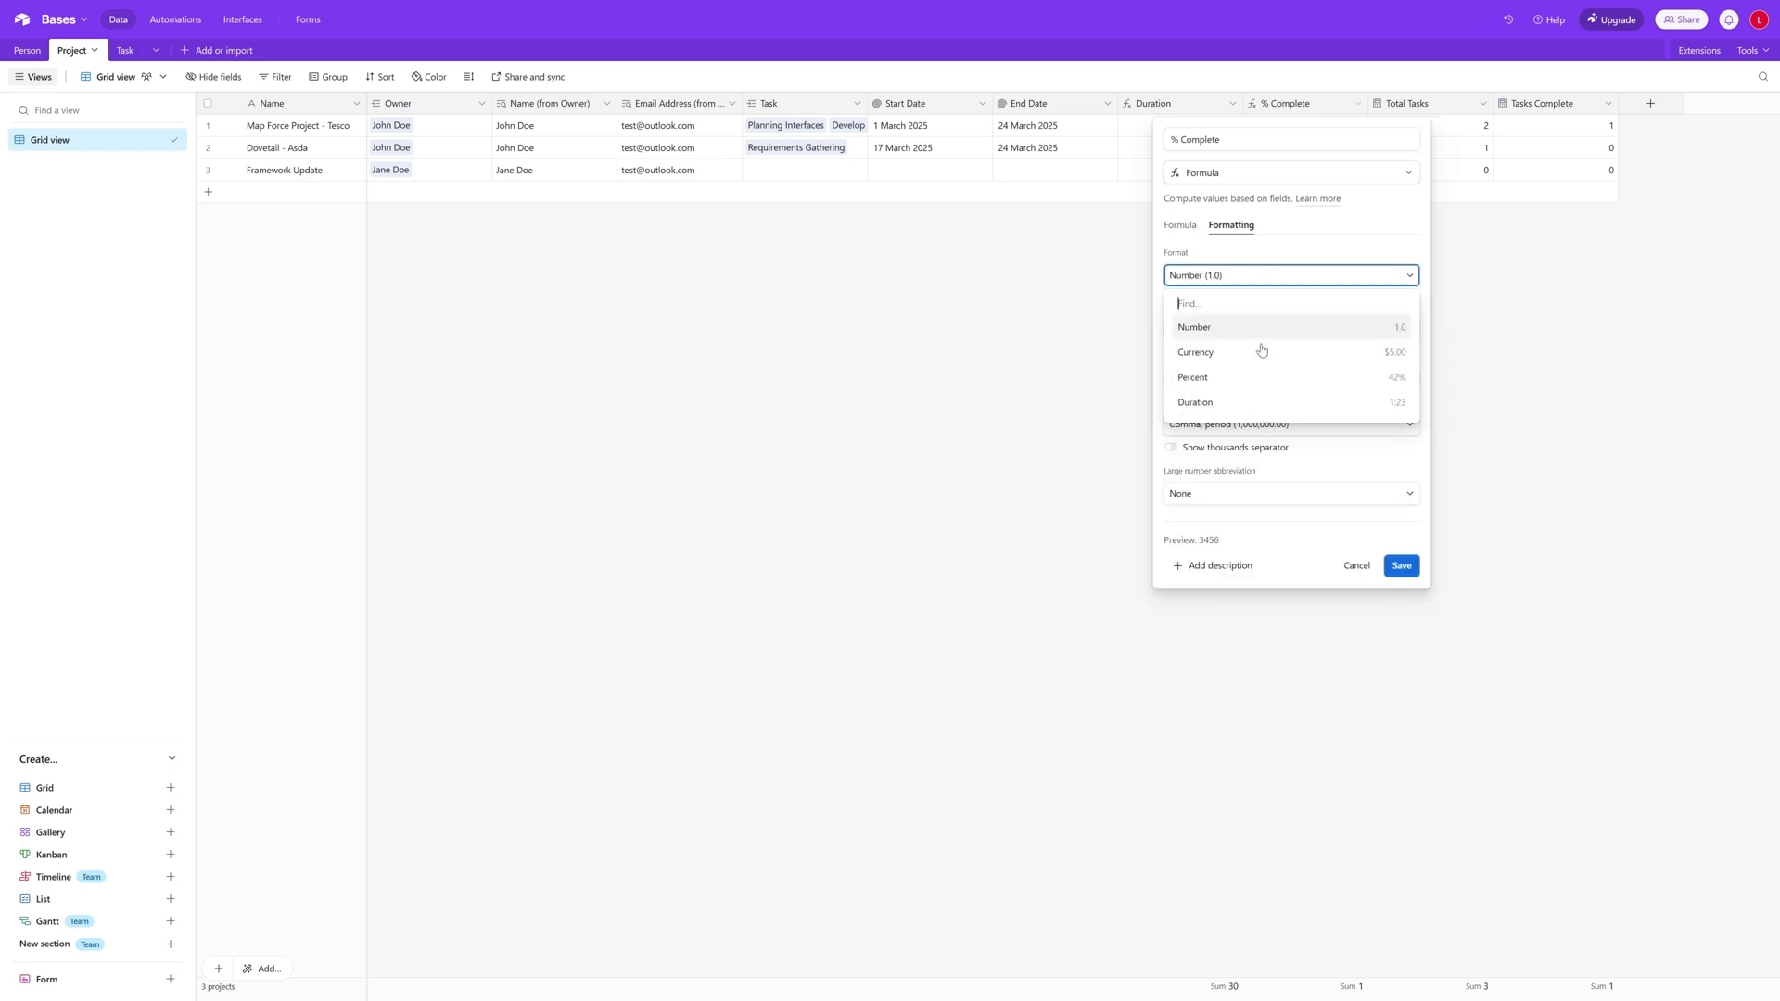
click(1266, 378)
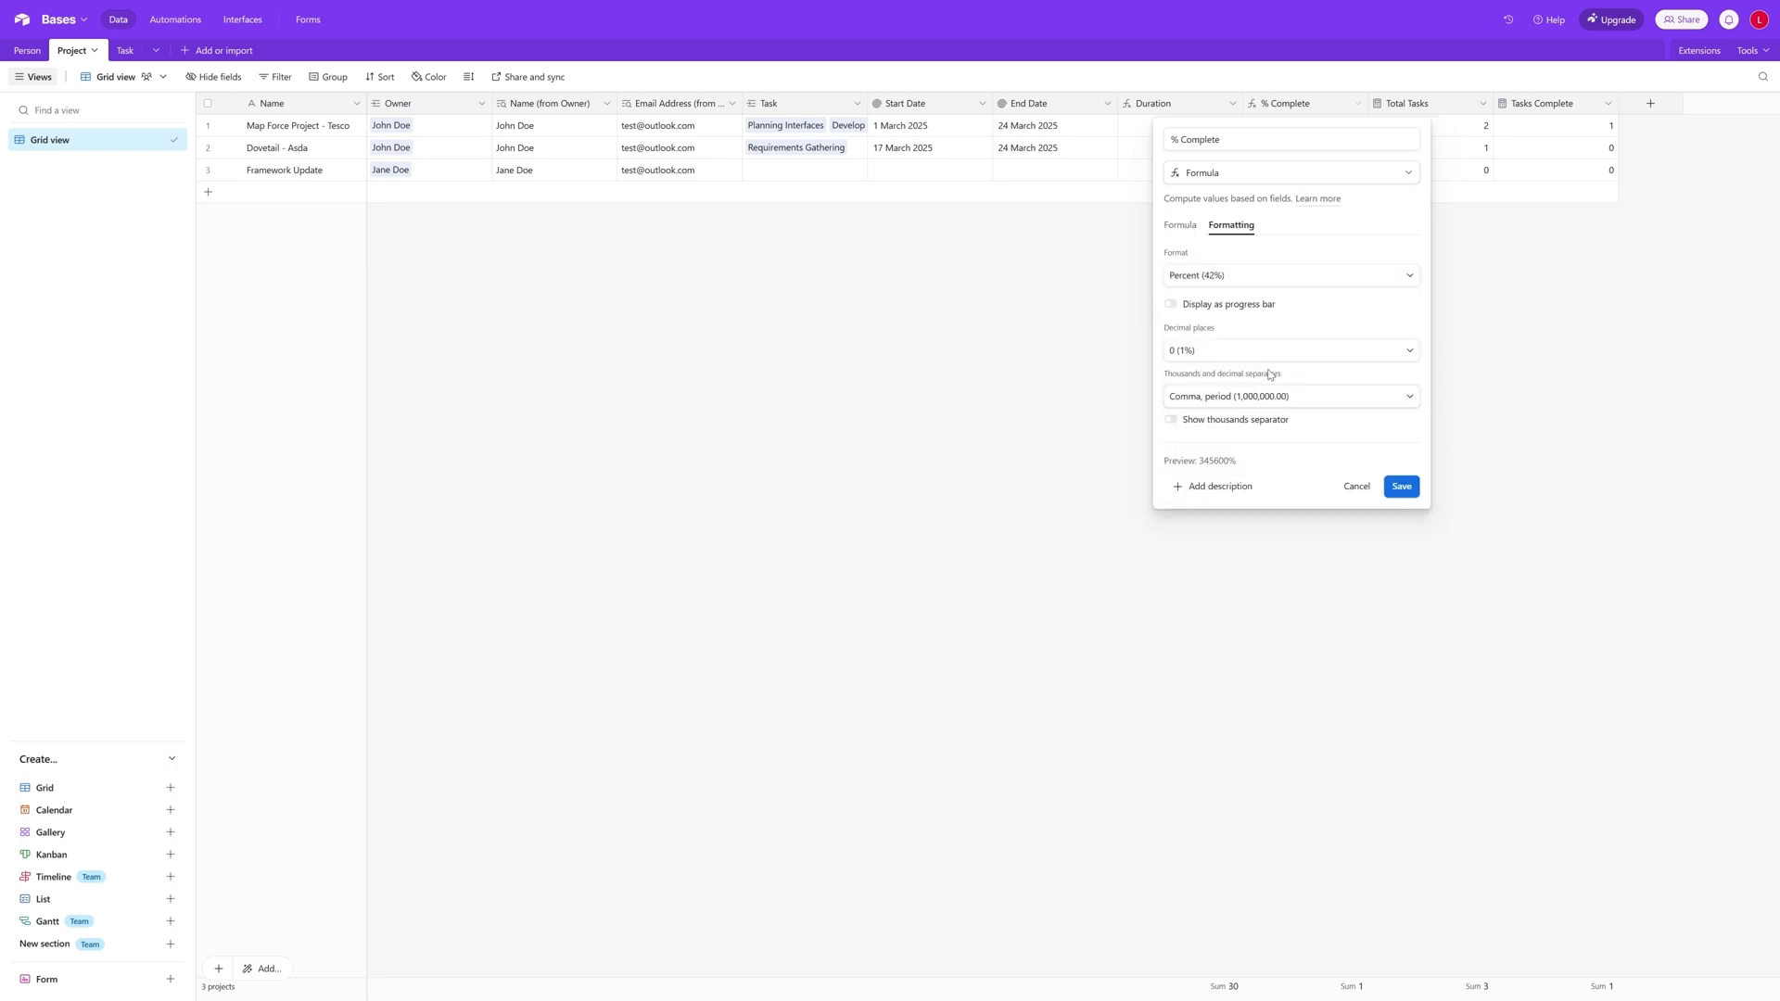
click(1174, 306)
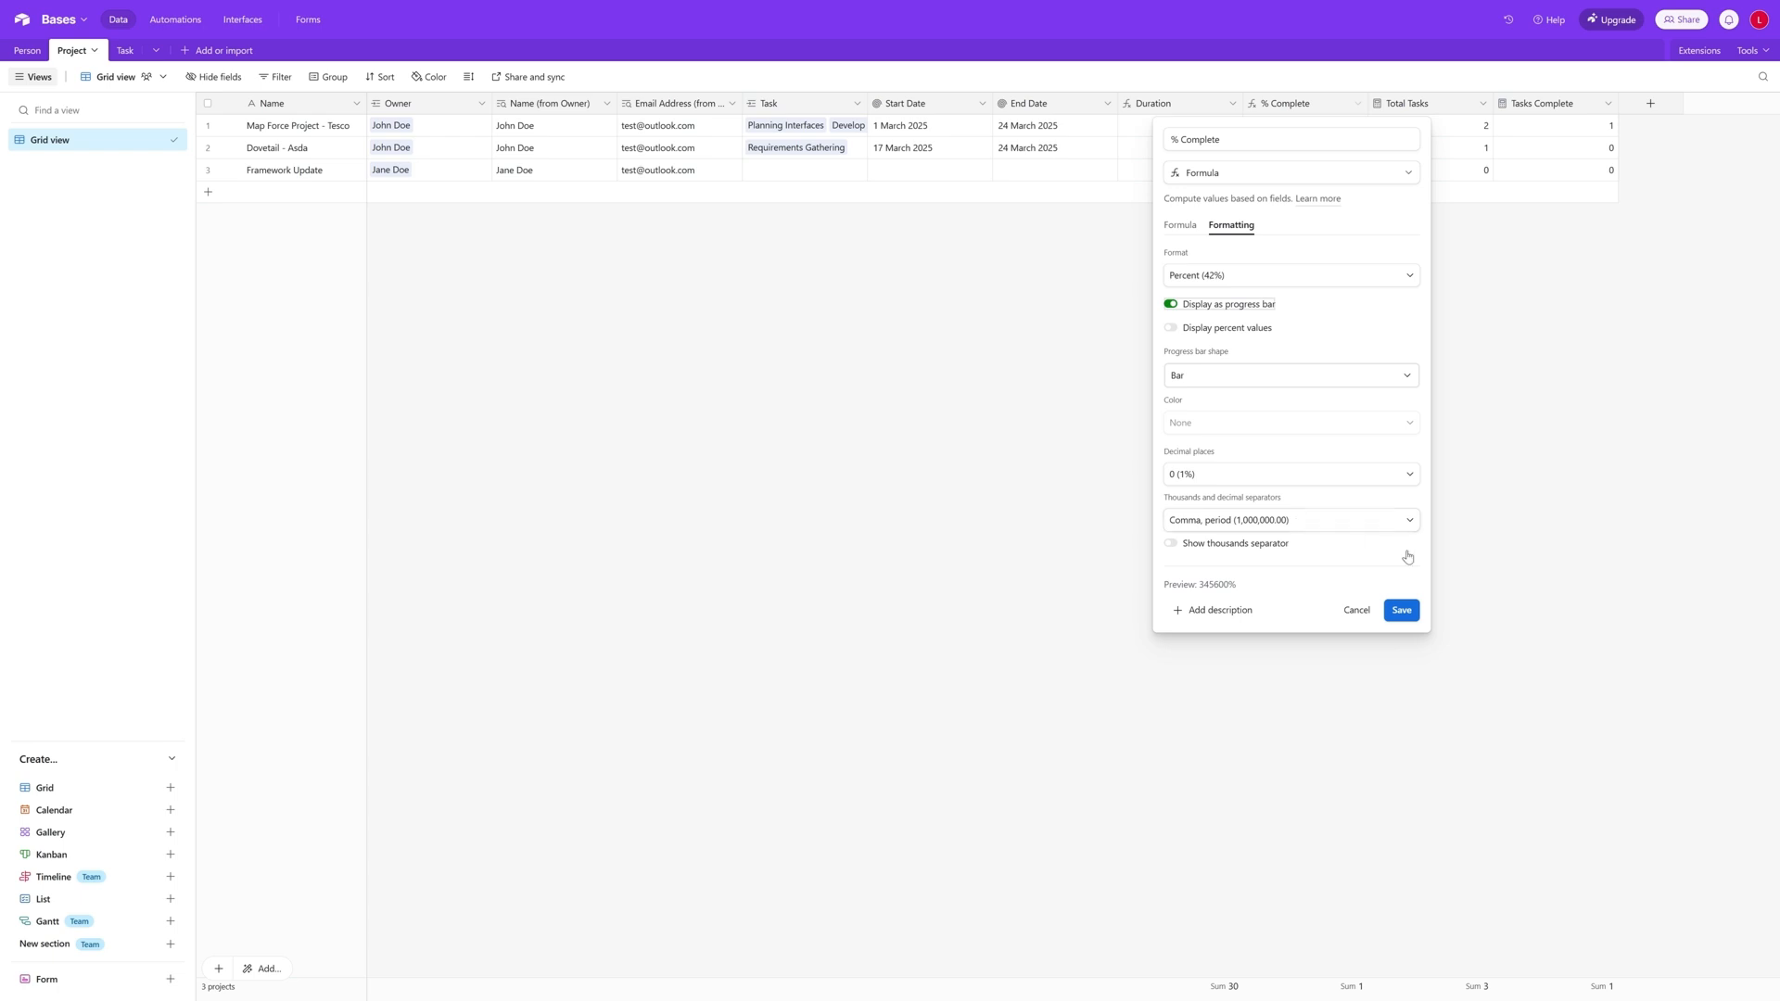
click(1415, 608)
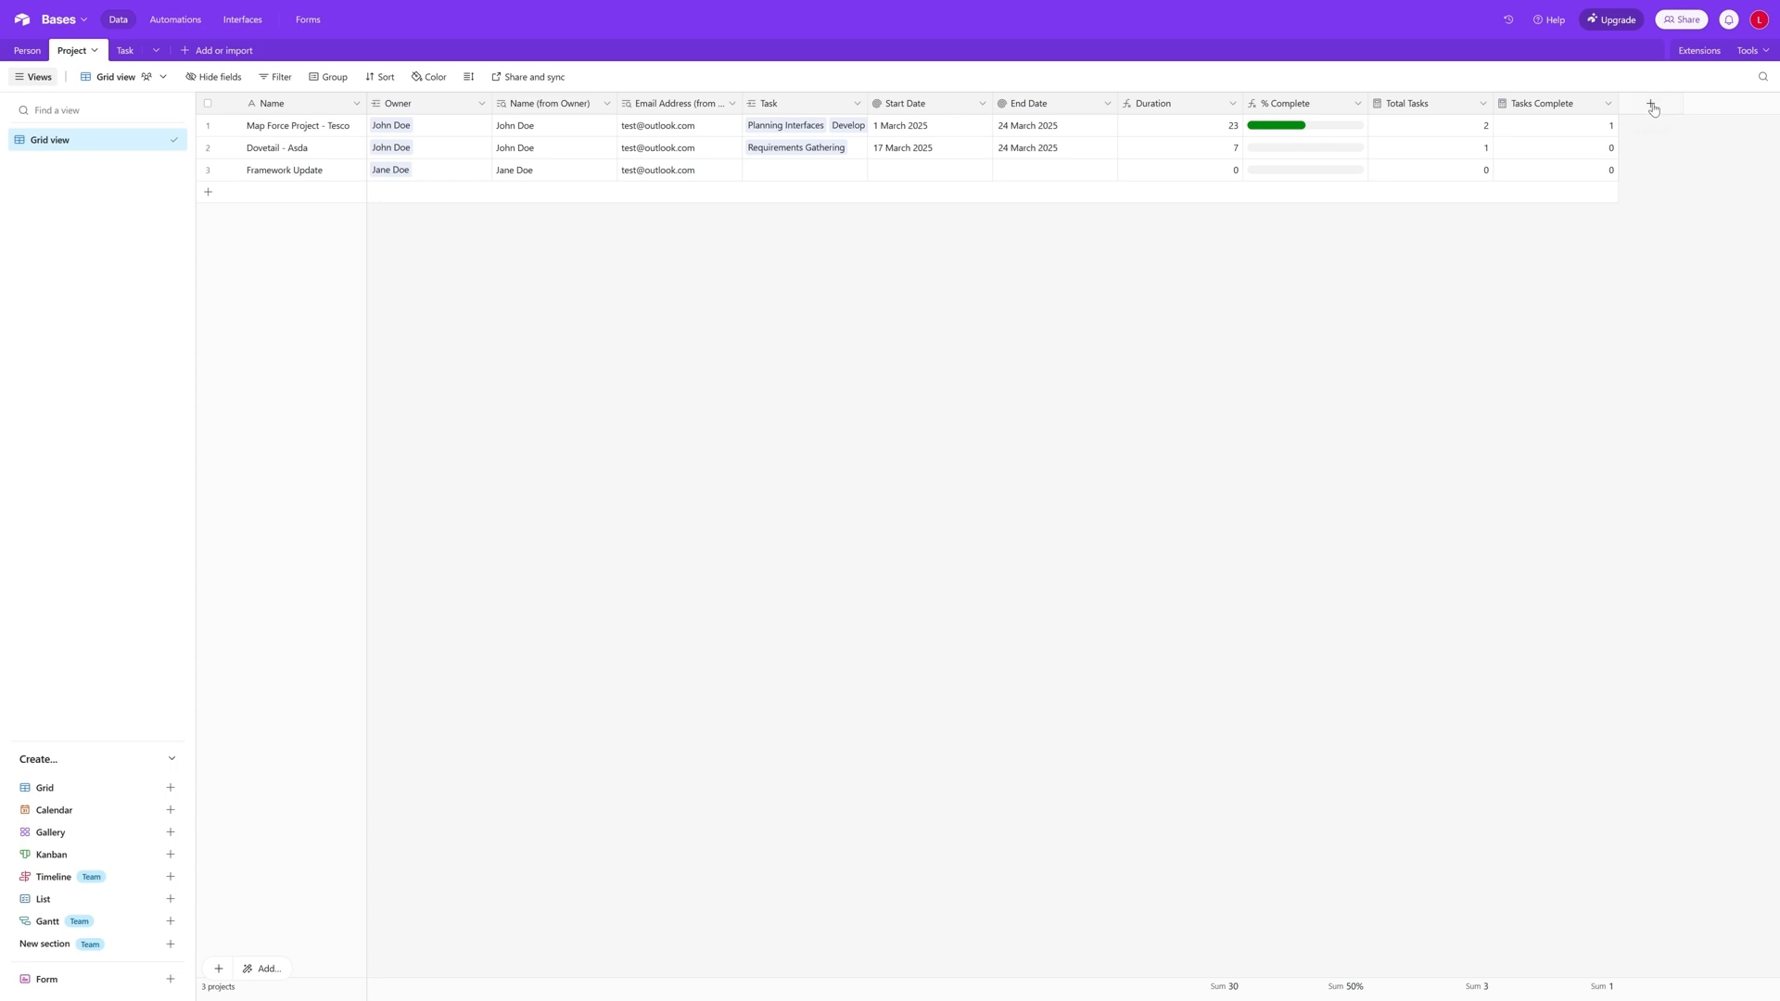
- Start a new Count field named Tasks Not Allocated in the Project table with Task as its count source
click(1652, 109)
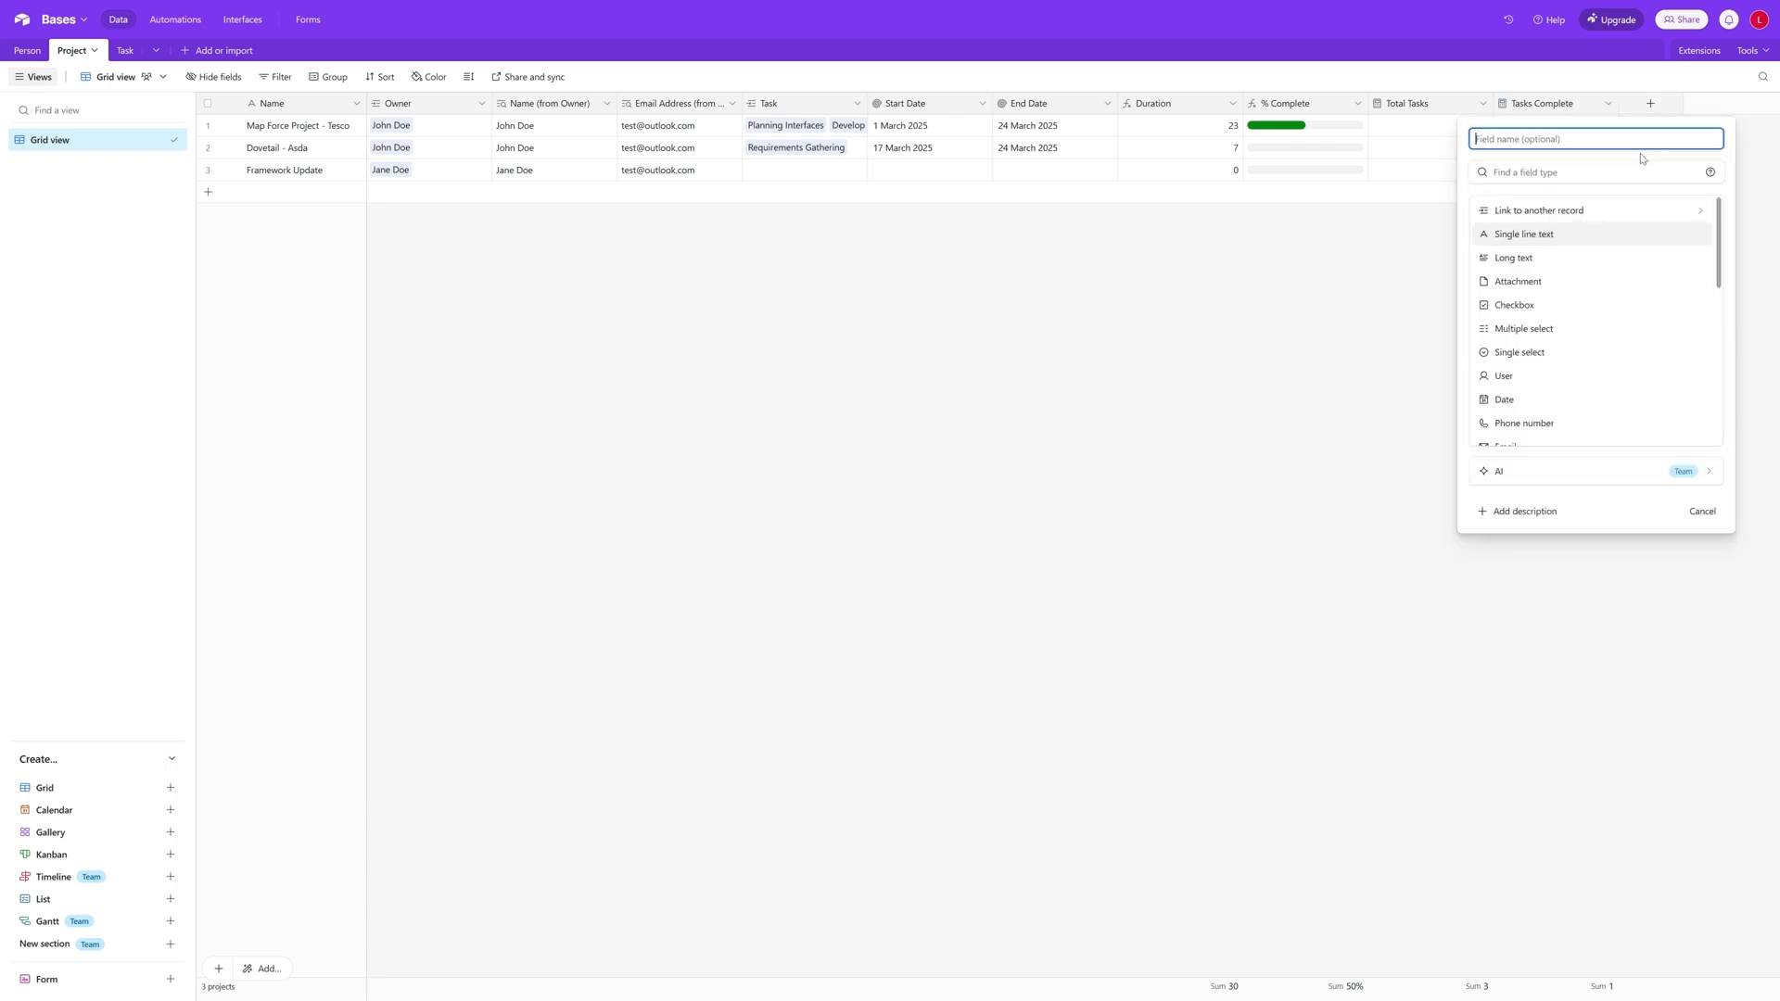
text(Tasks Not Allocated)
scroll(1629, 302, down, 5)
click(1573, 310)
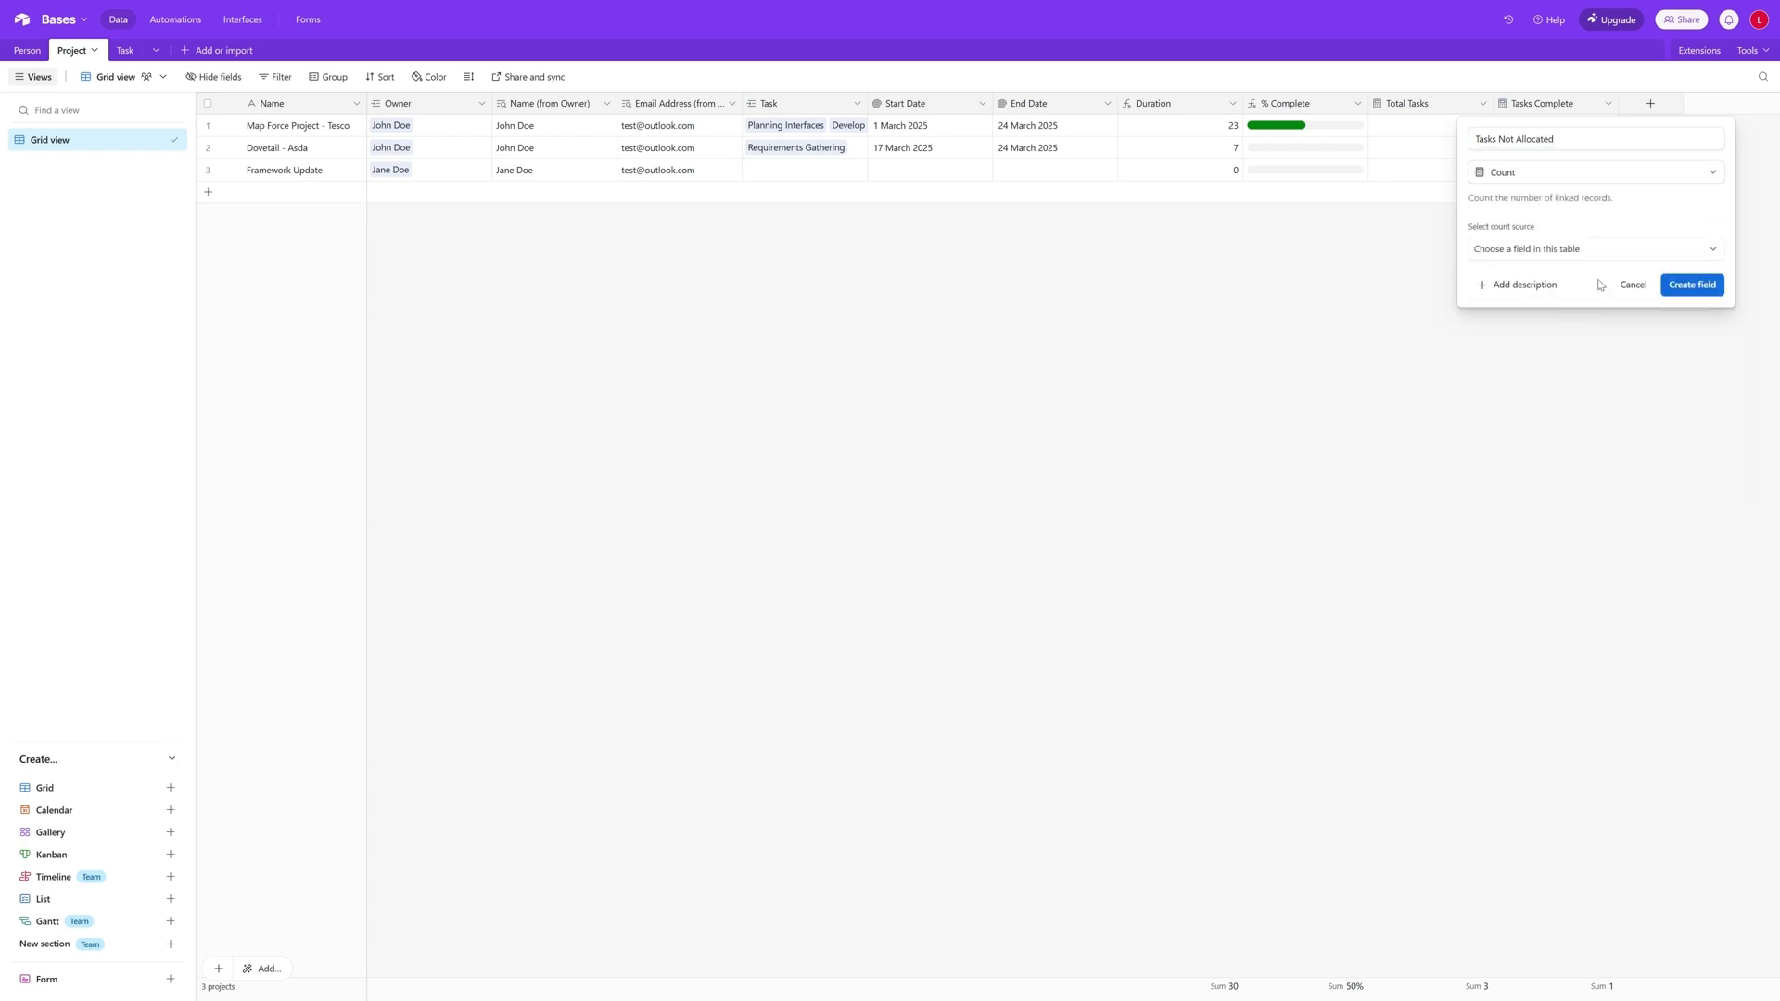
click(1591, 262)
click(1544, 324)
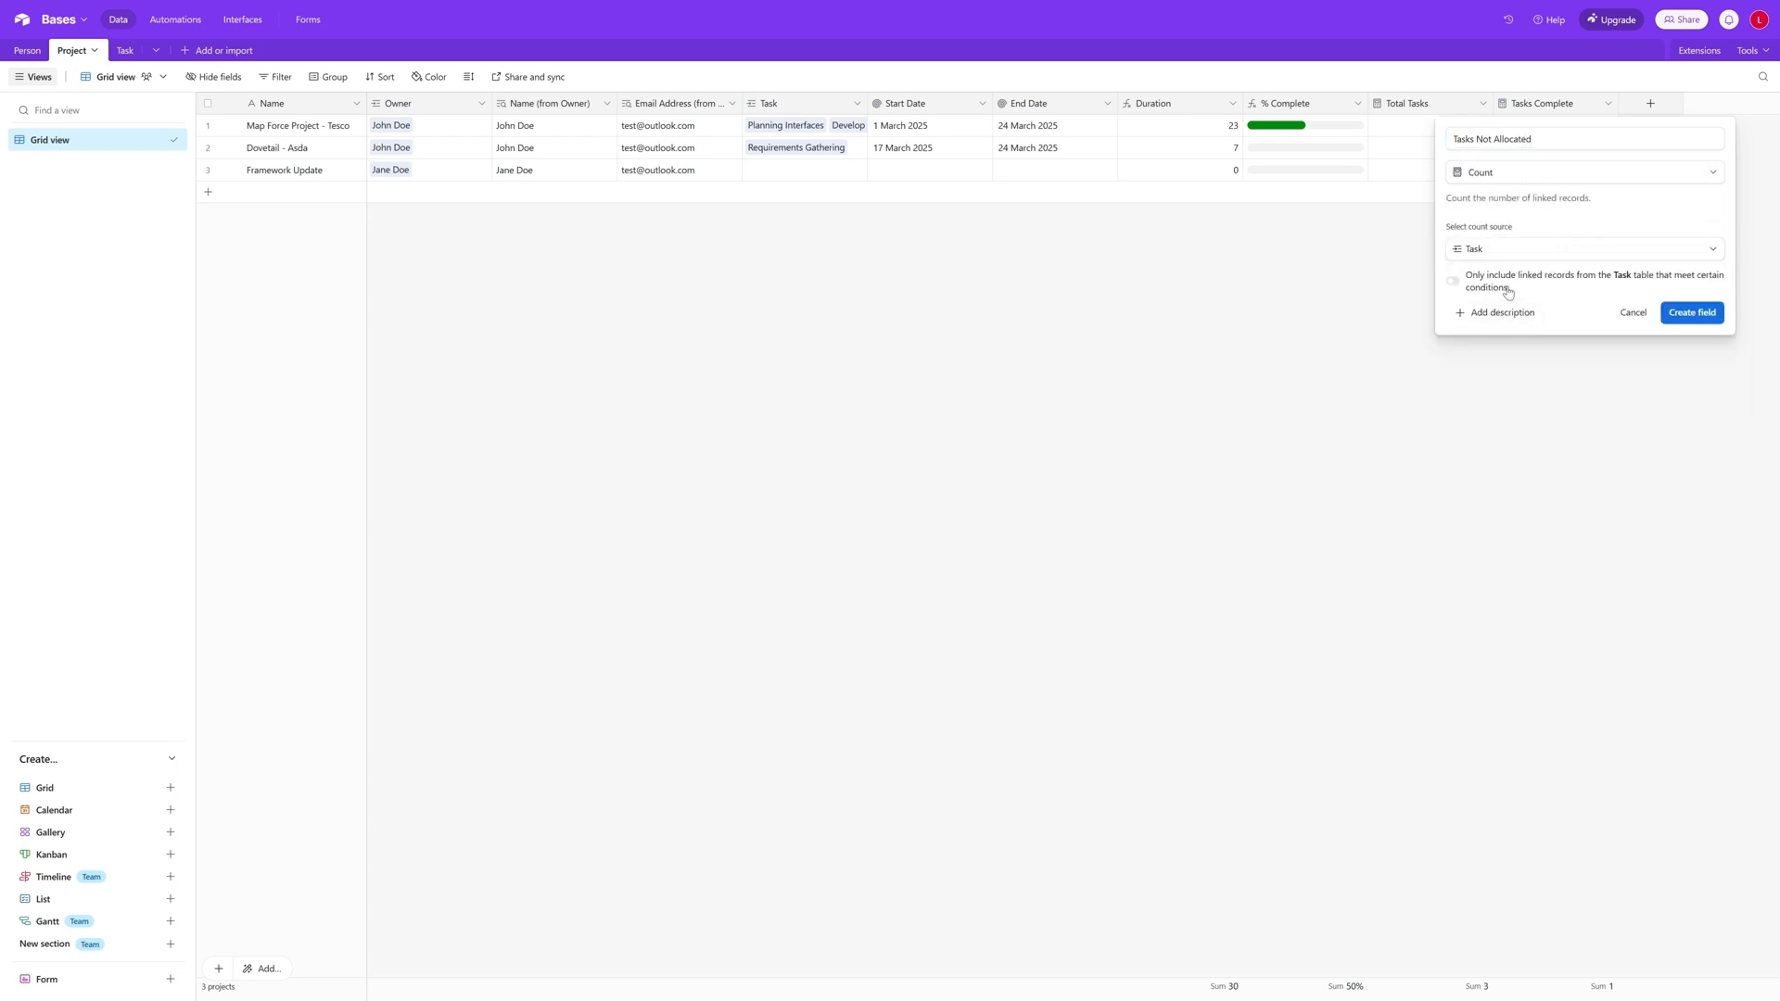
- Limit the Tasks Not Allocated count to linked tasks where Assign Resource is empty, and create the field
click(1469, 284)
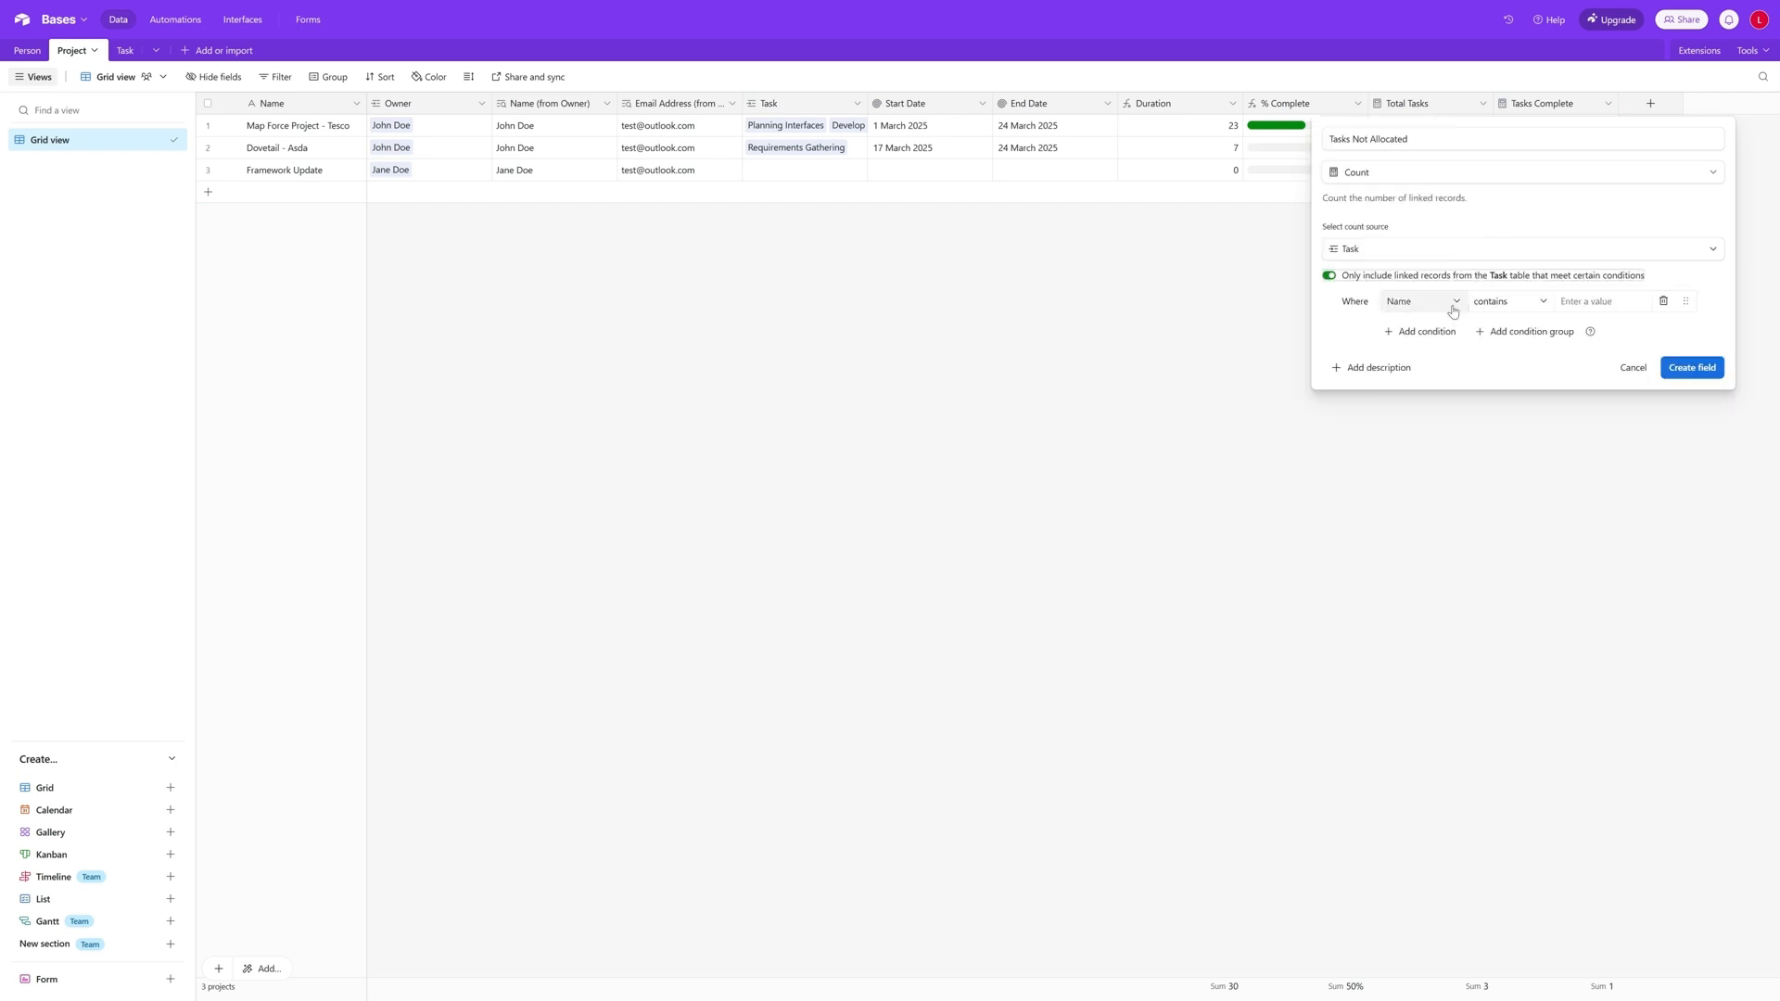
click(1453, 311)
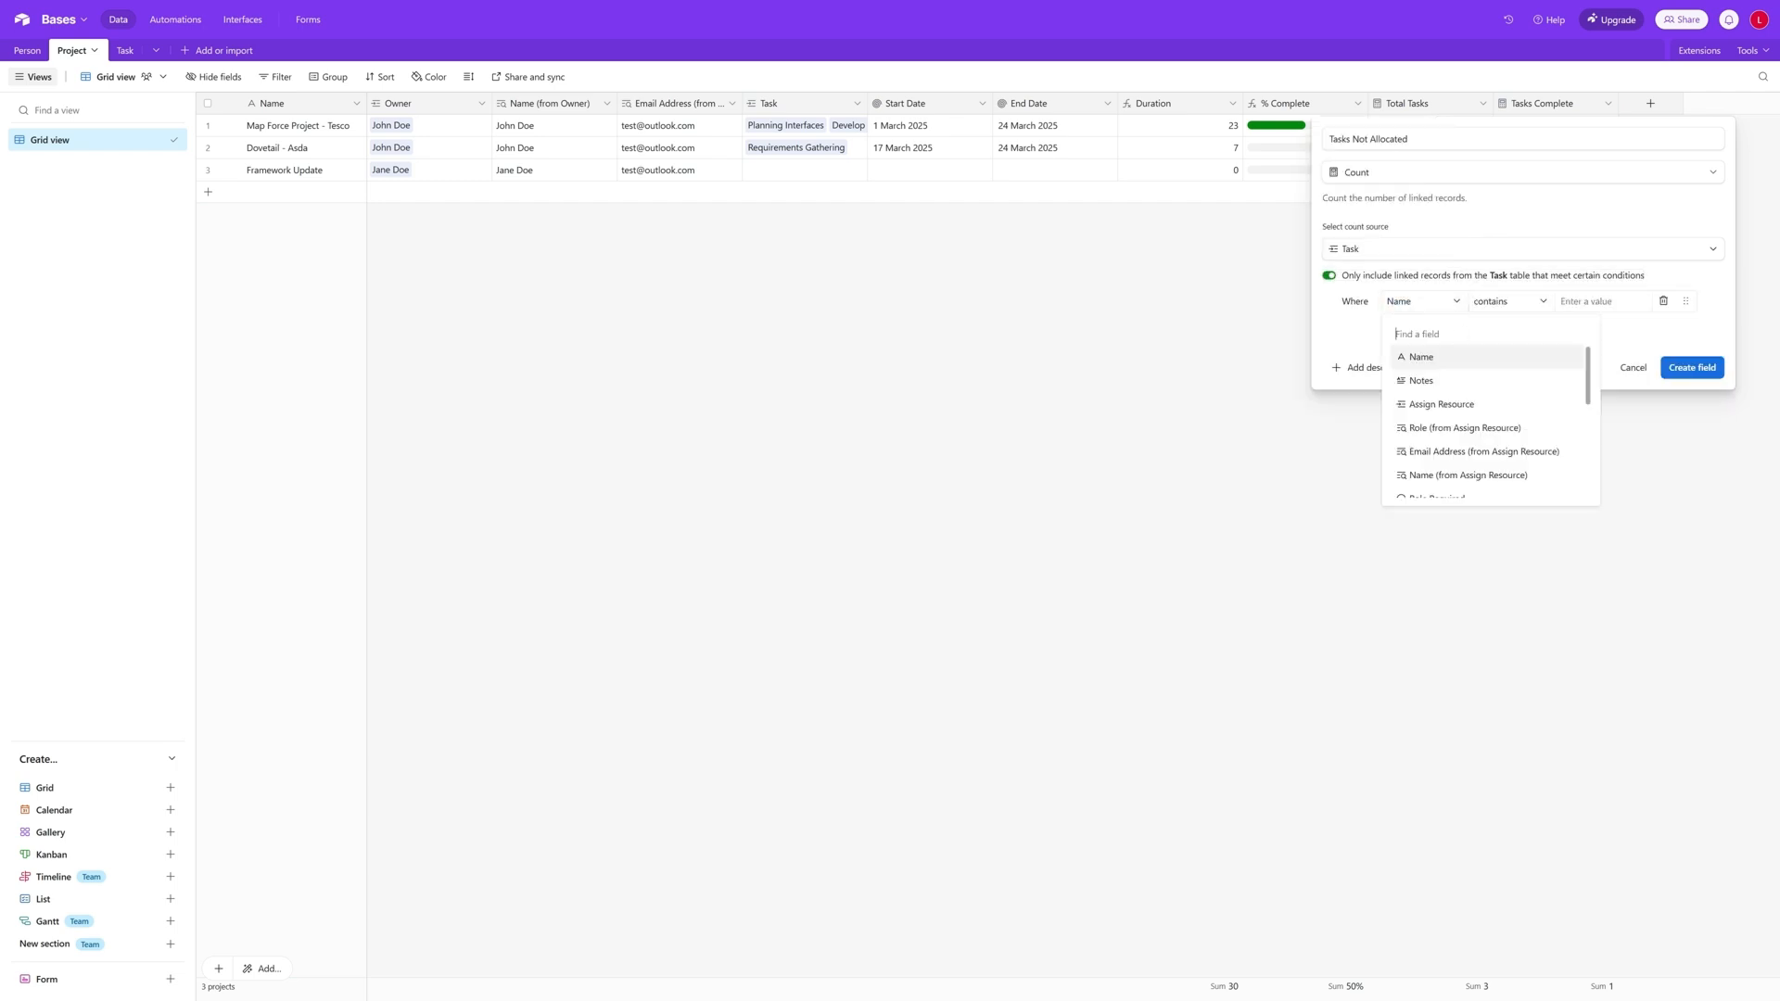
click(1492, 406)
click(1451, 301)
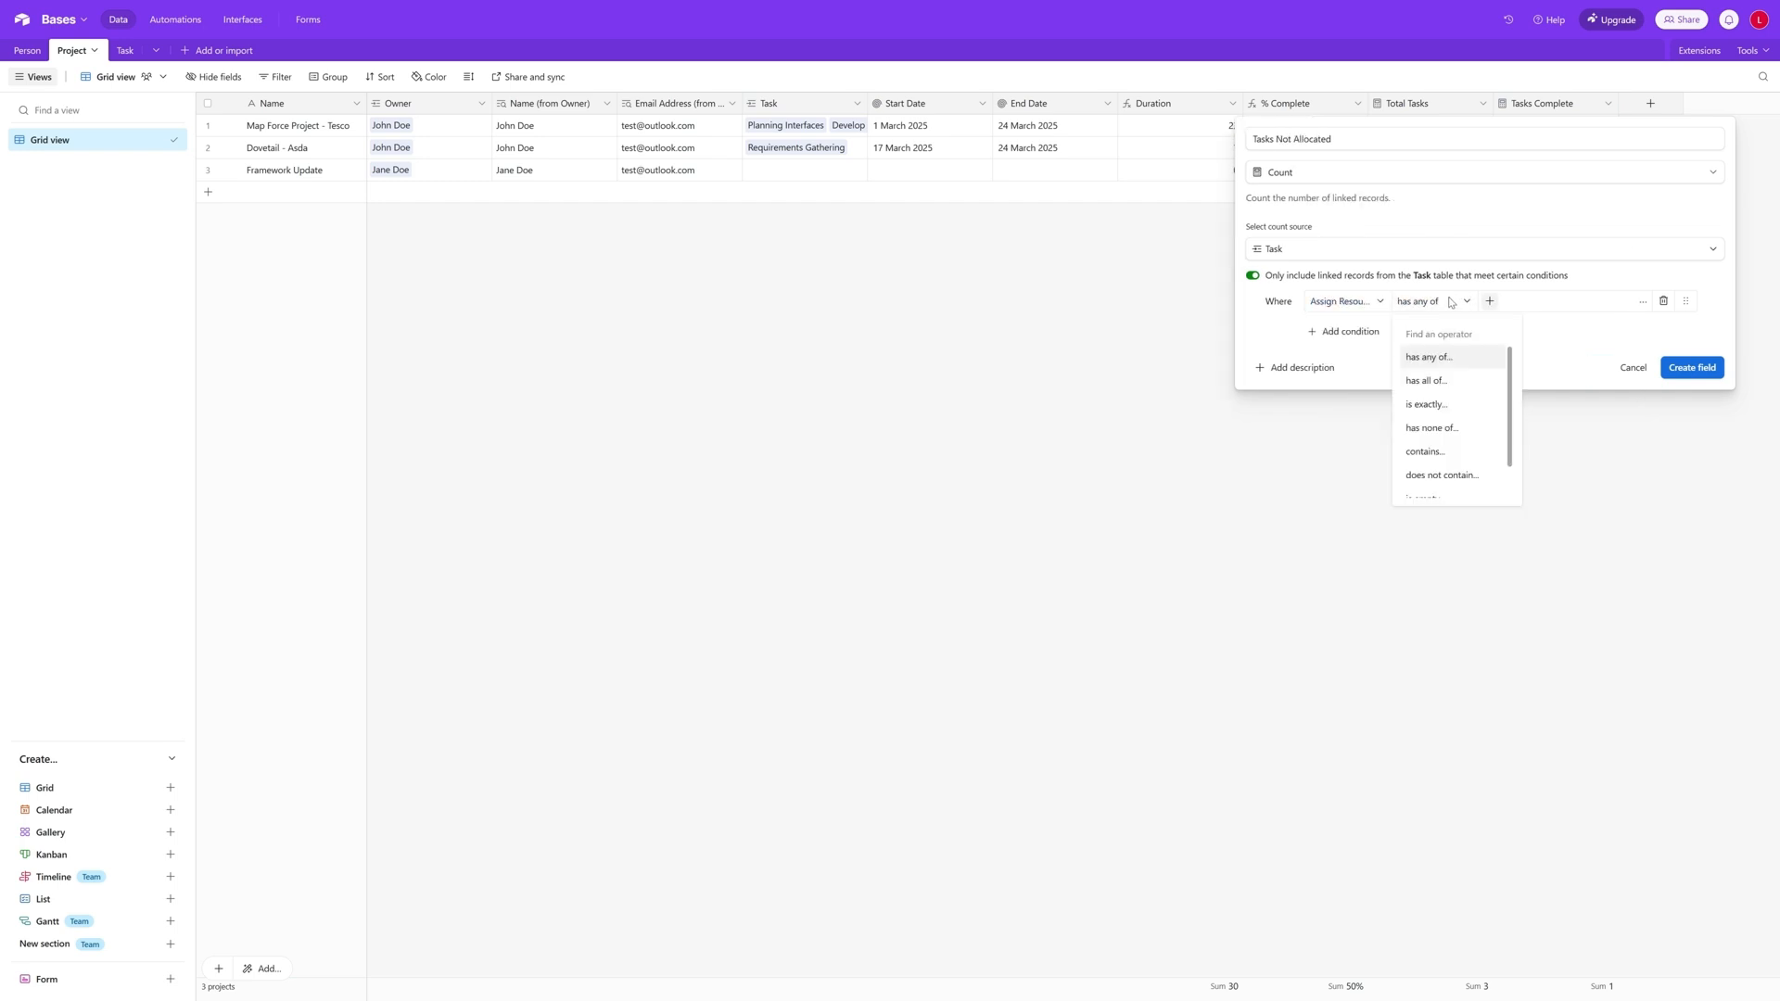
scroll(1463, 463, down, 1)
click(1463, 464)
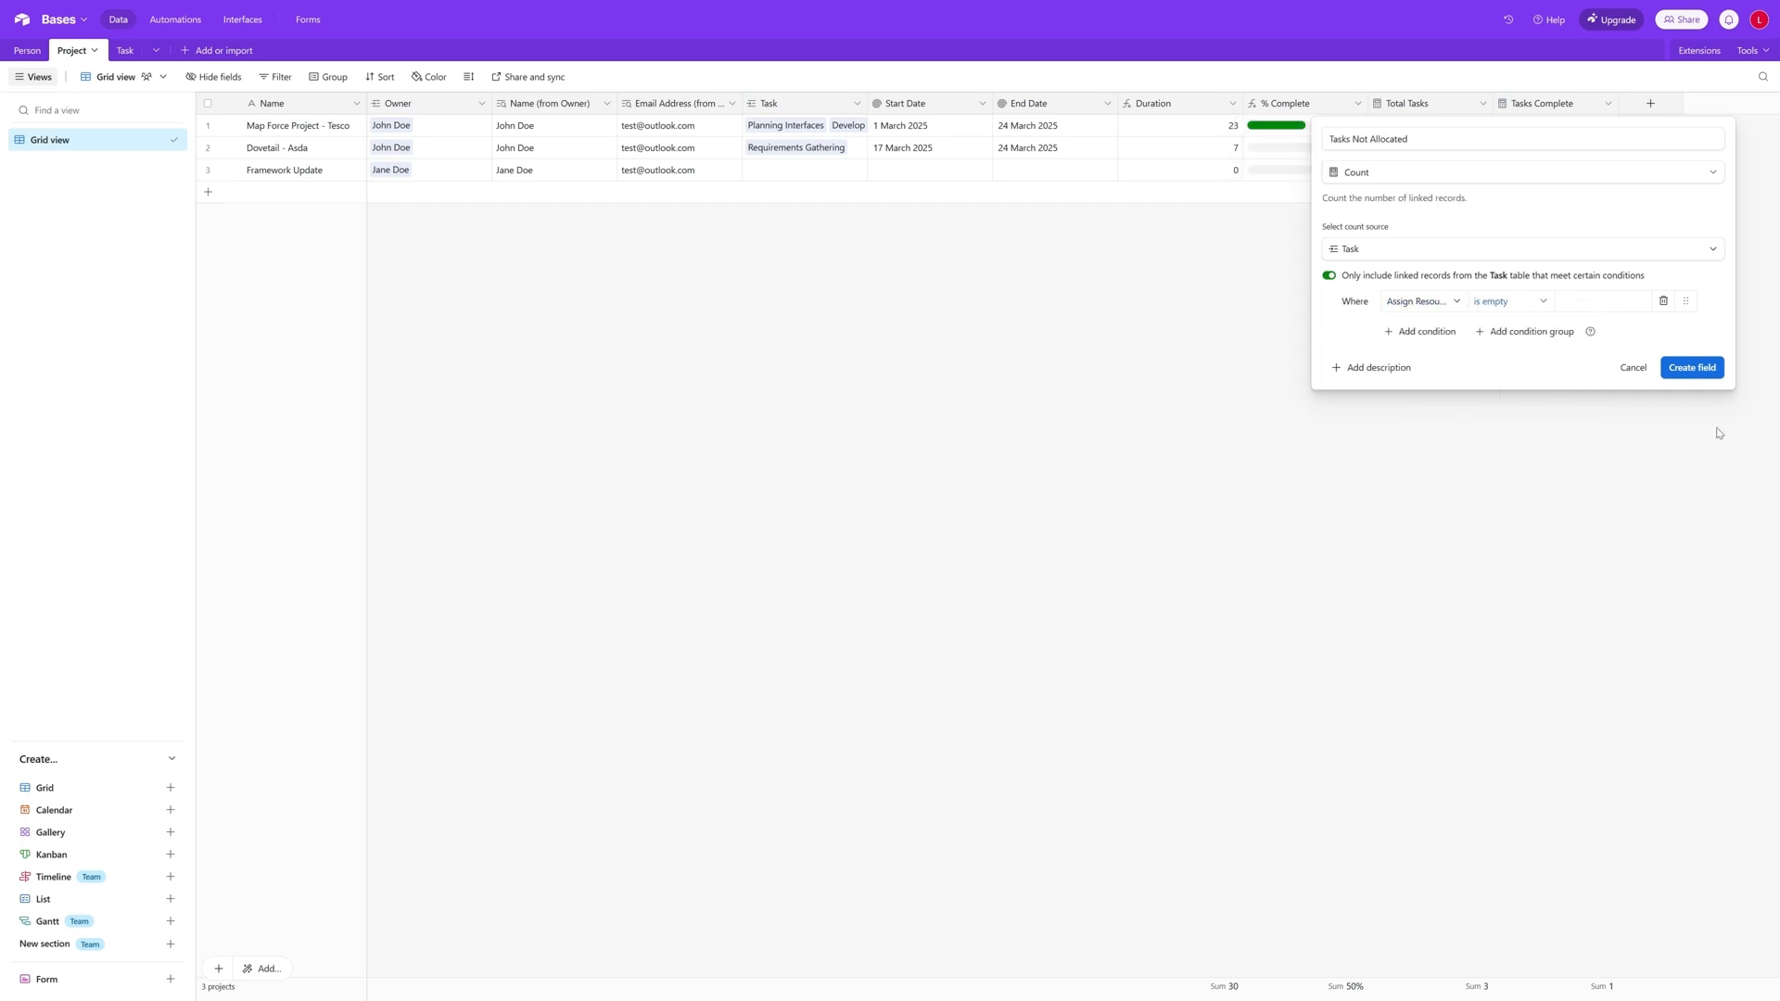
click(1706, 369)
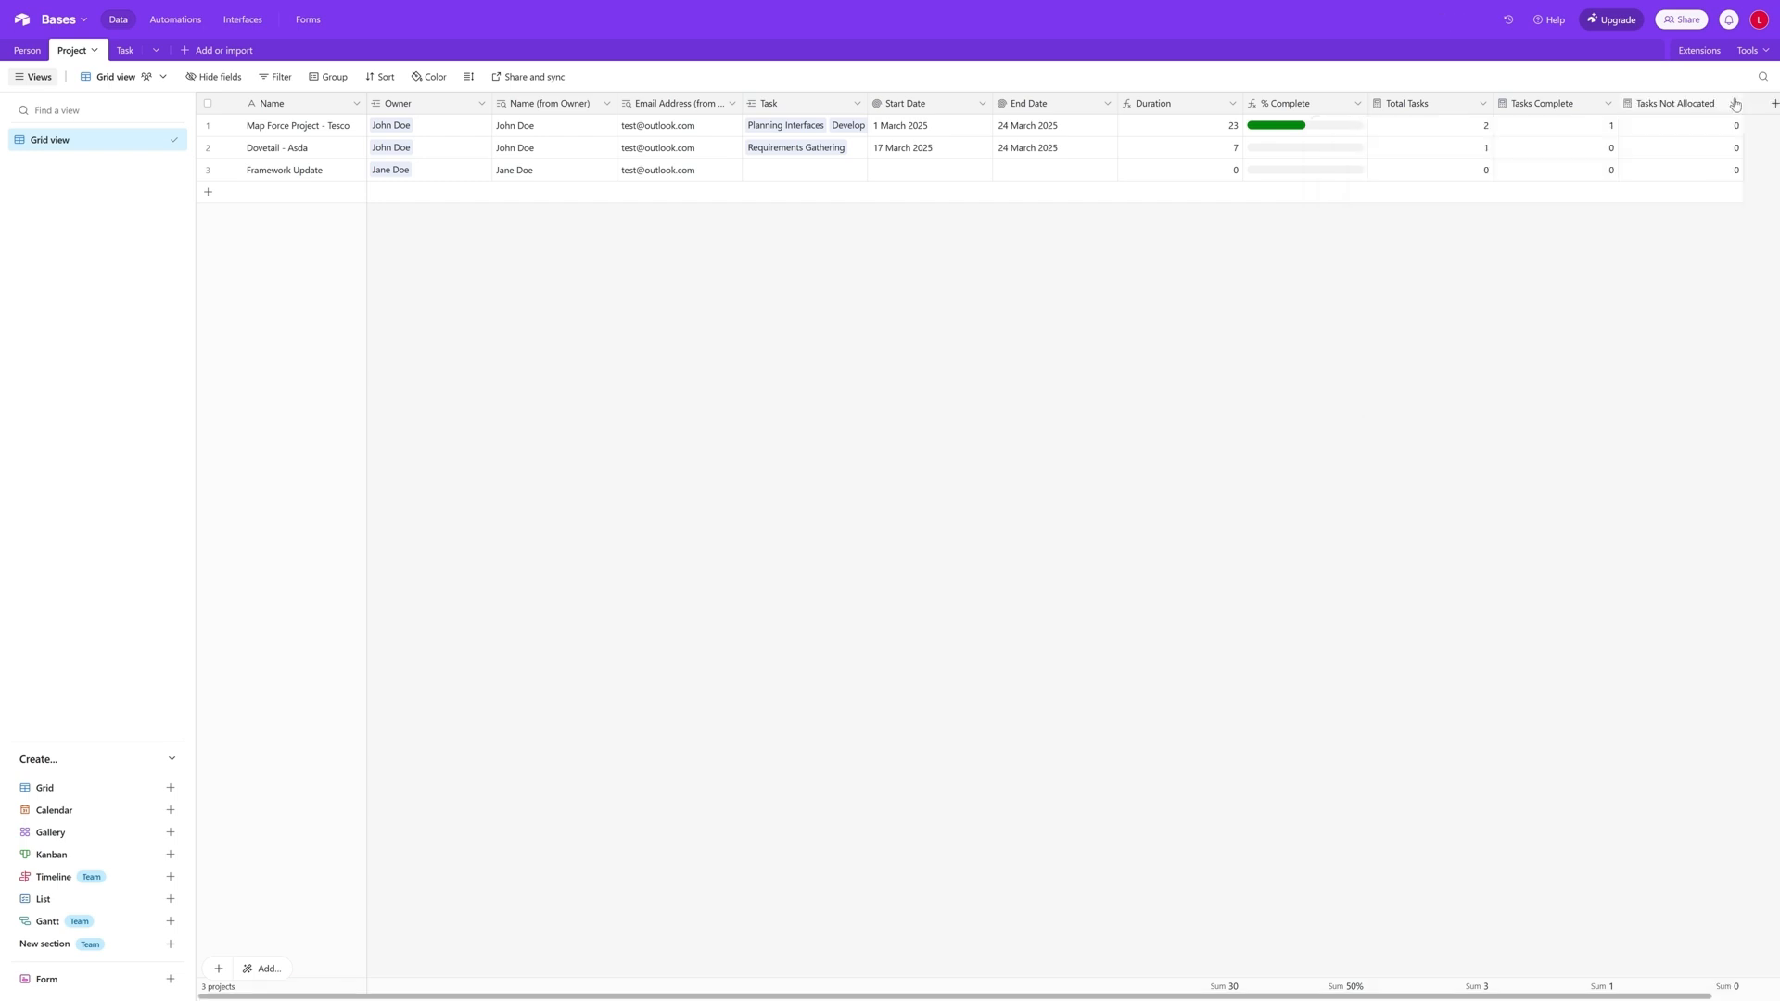
- Clear the Develop Interfaces task's Assign Resource value and check Tasks Not Allocated in the Project table
click(125, 50)
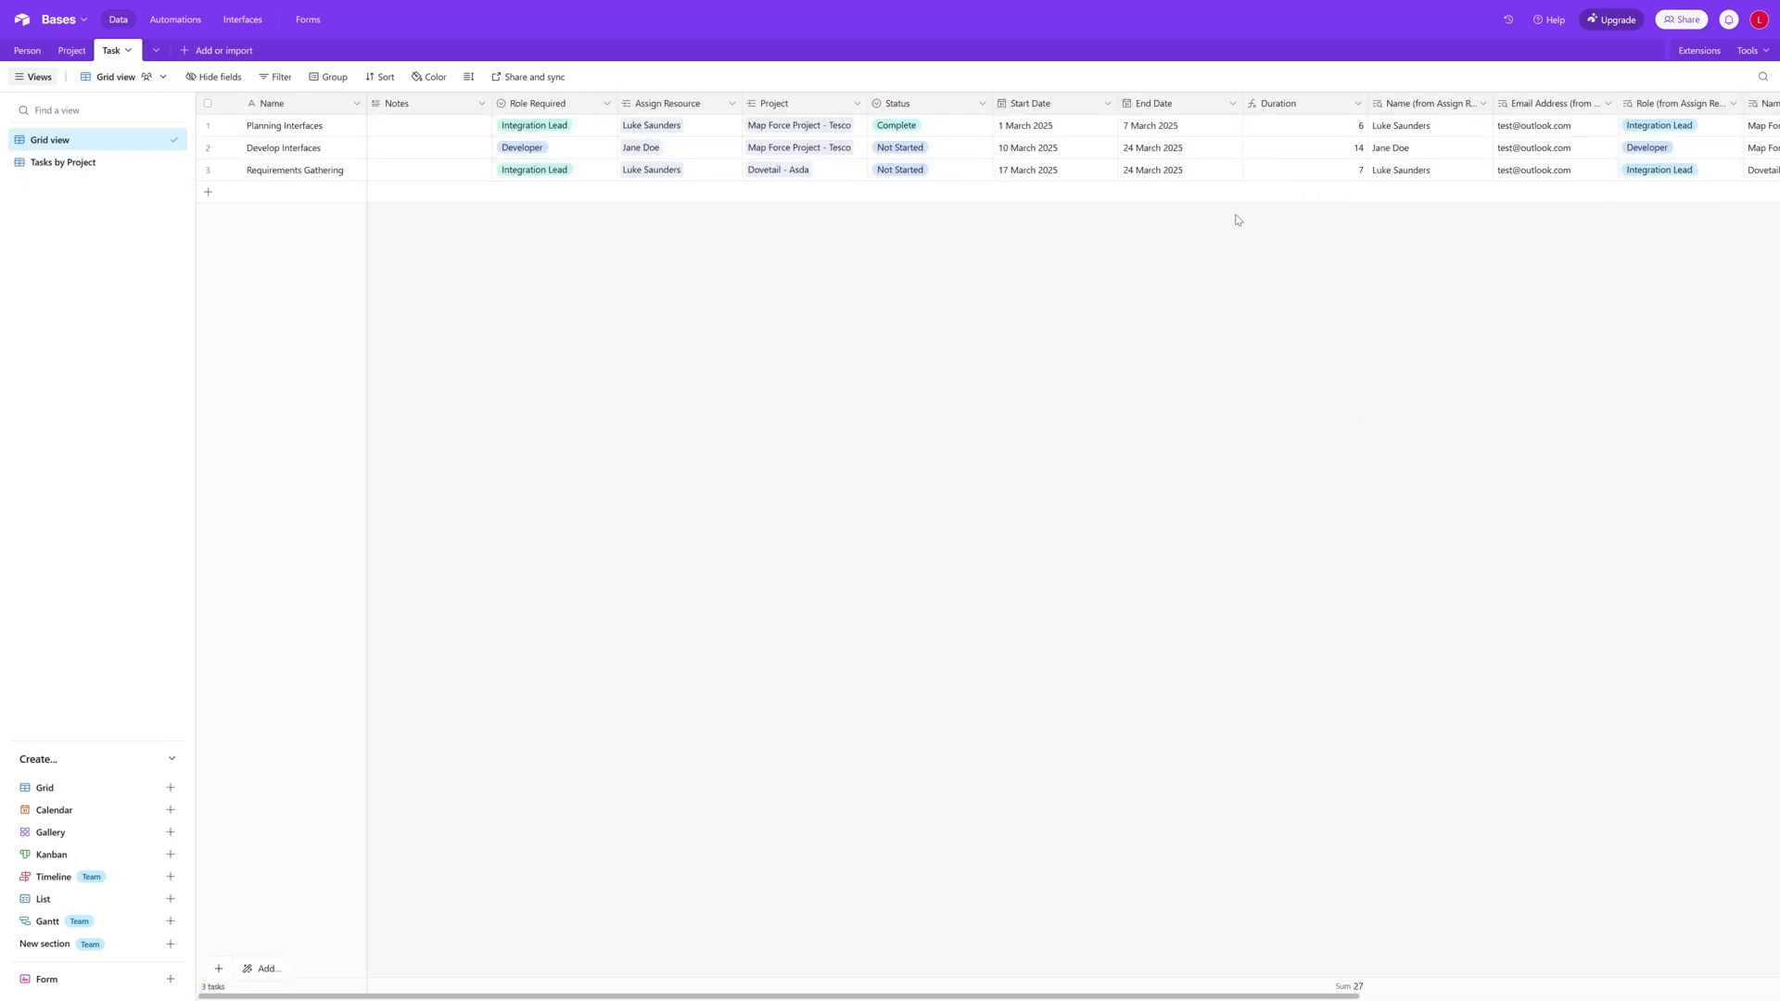
click(686, 150)
click(669, 149)
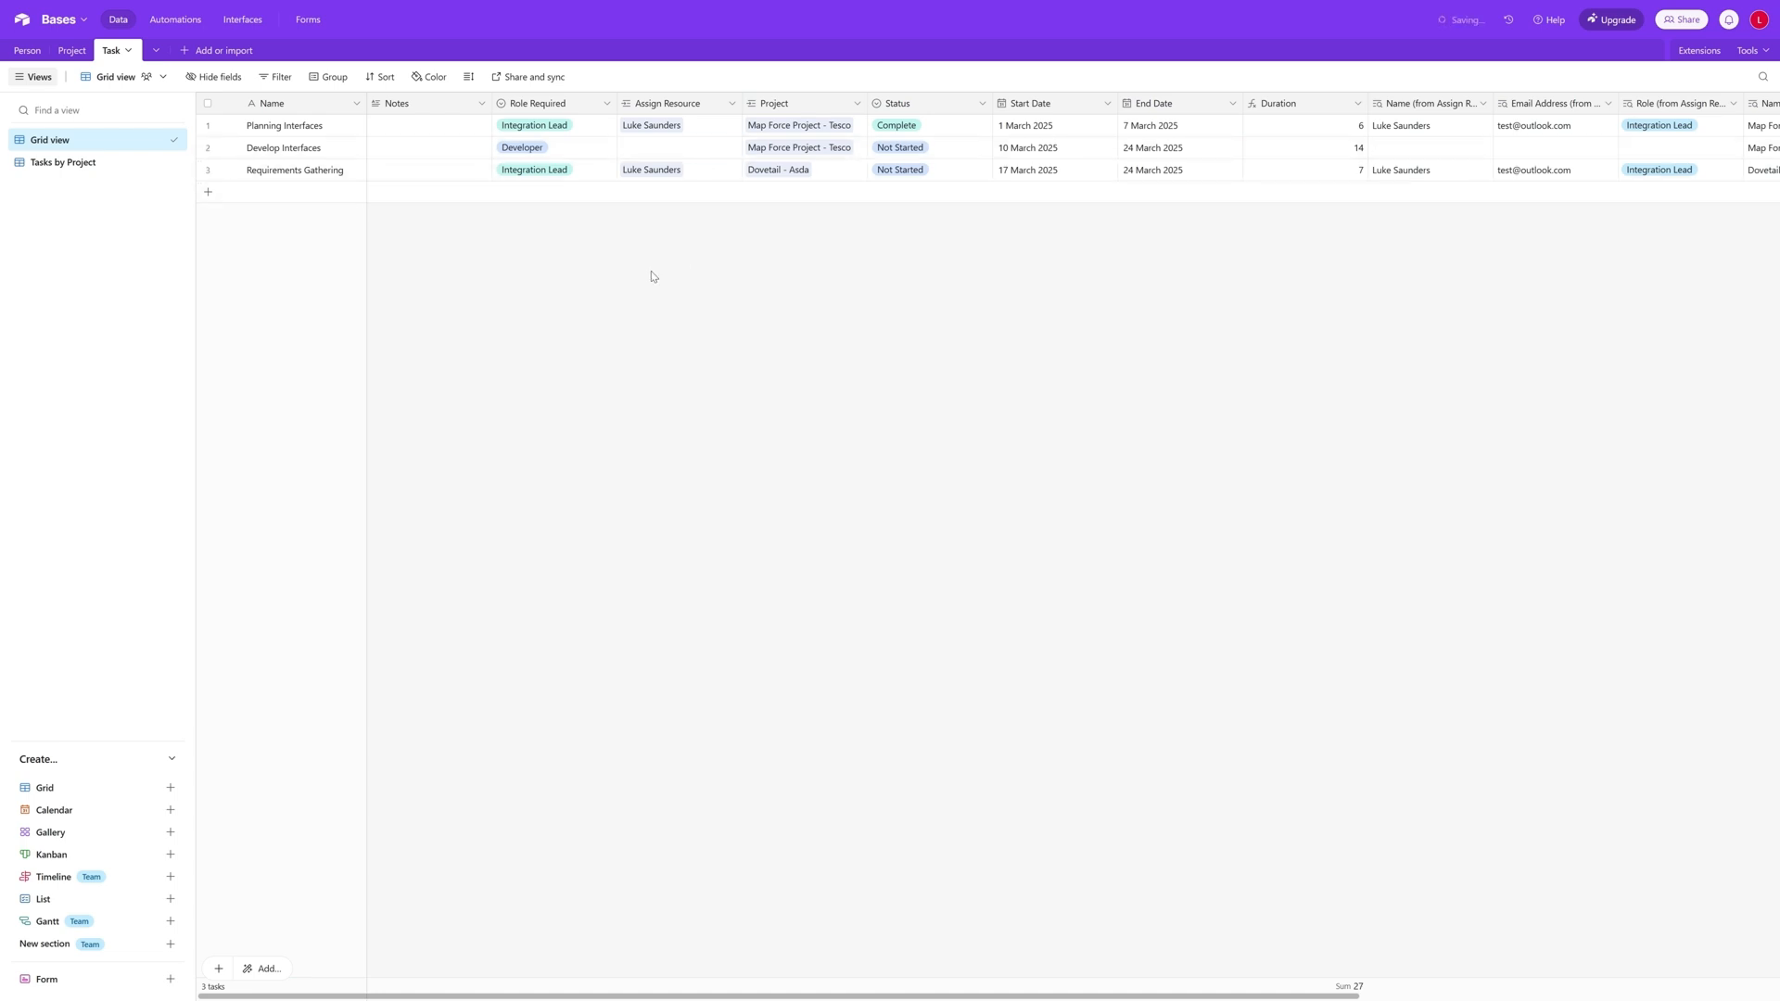
click(71, 52)
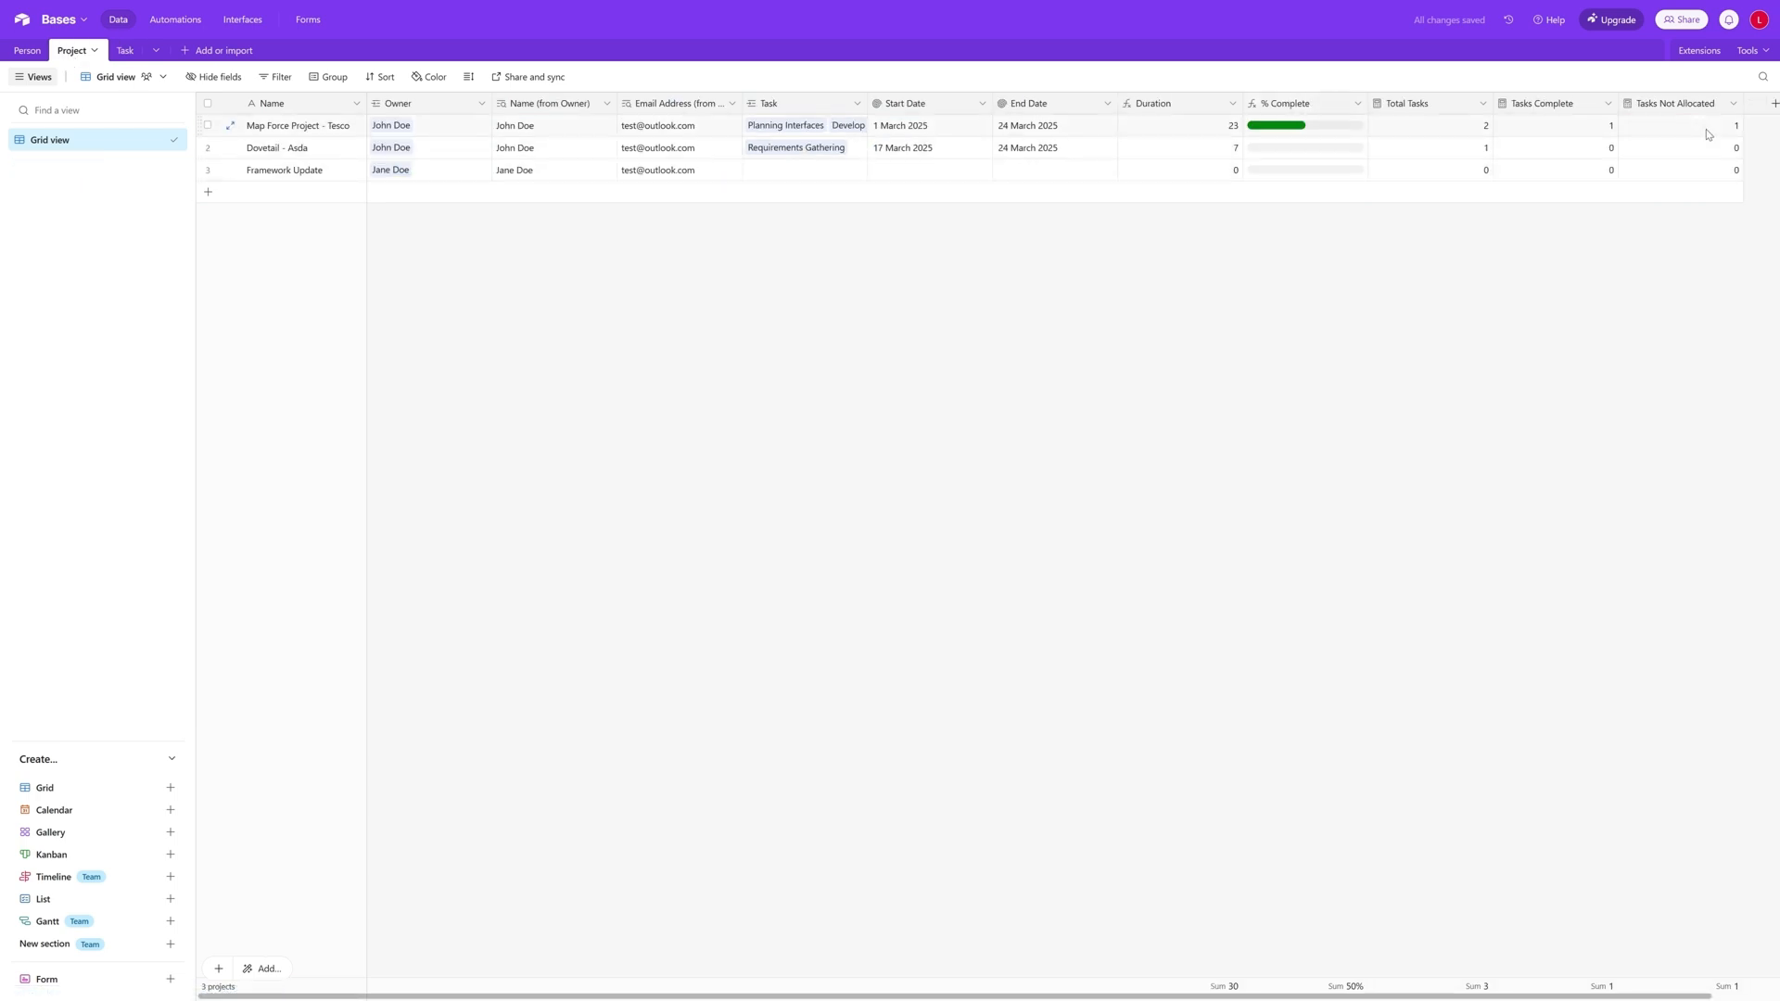
click(115, 52)
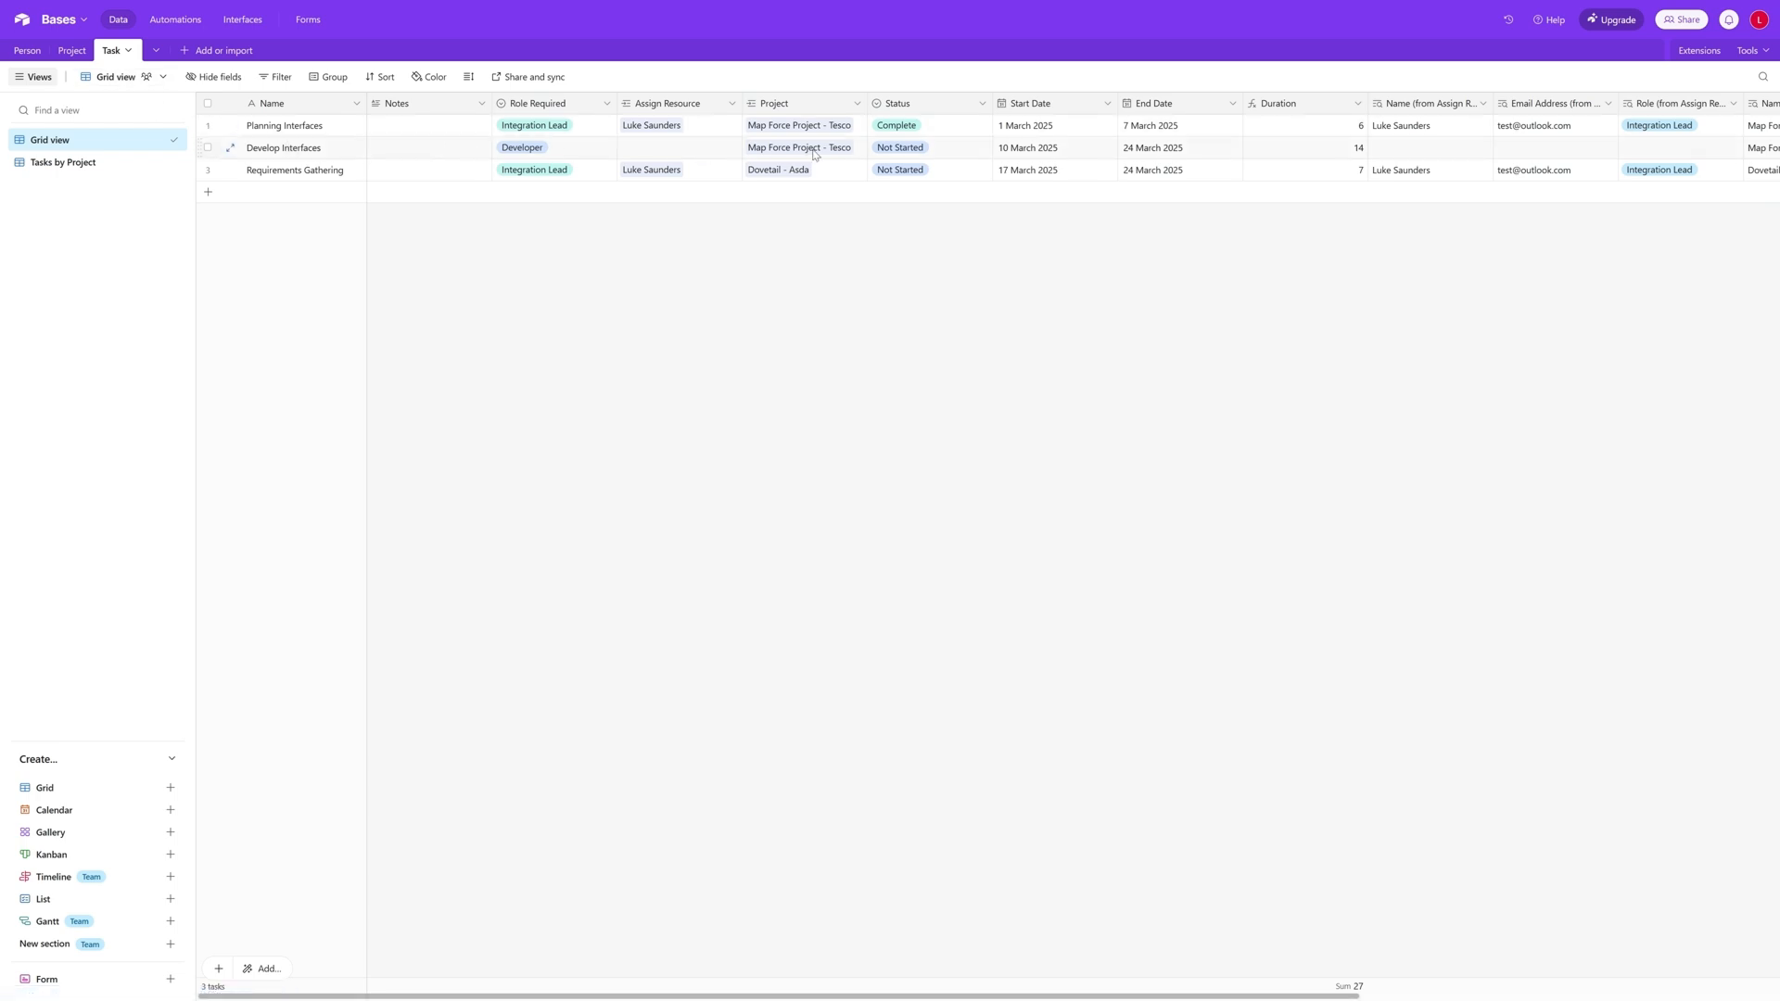
click(72, 52)
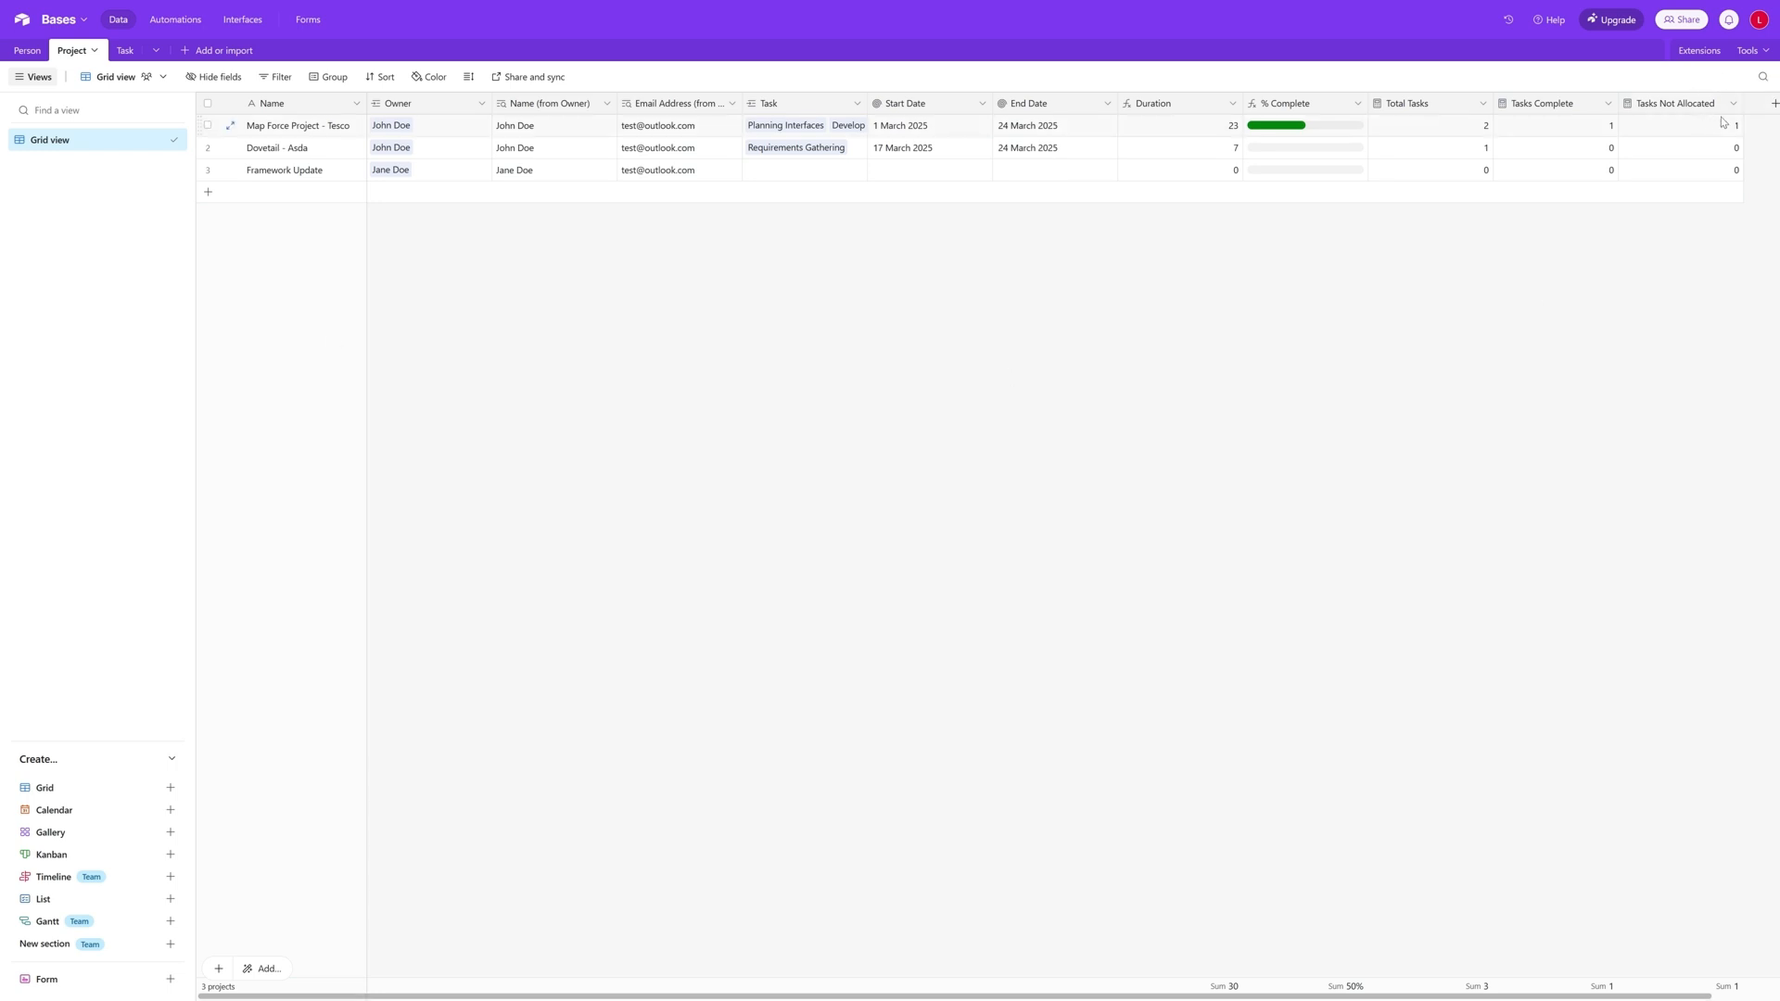
- Start a new Count field named Late Tasks in the Project table with Task as its count source
click(1769, 106)
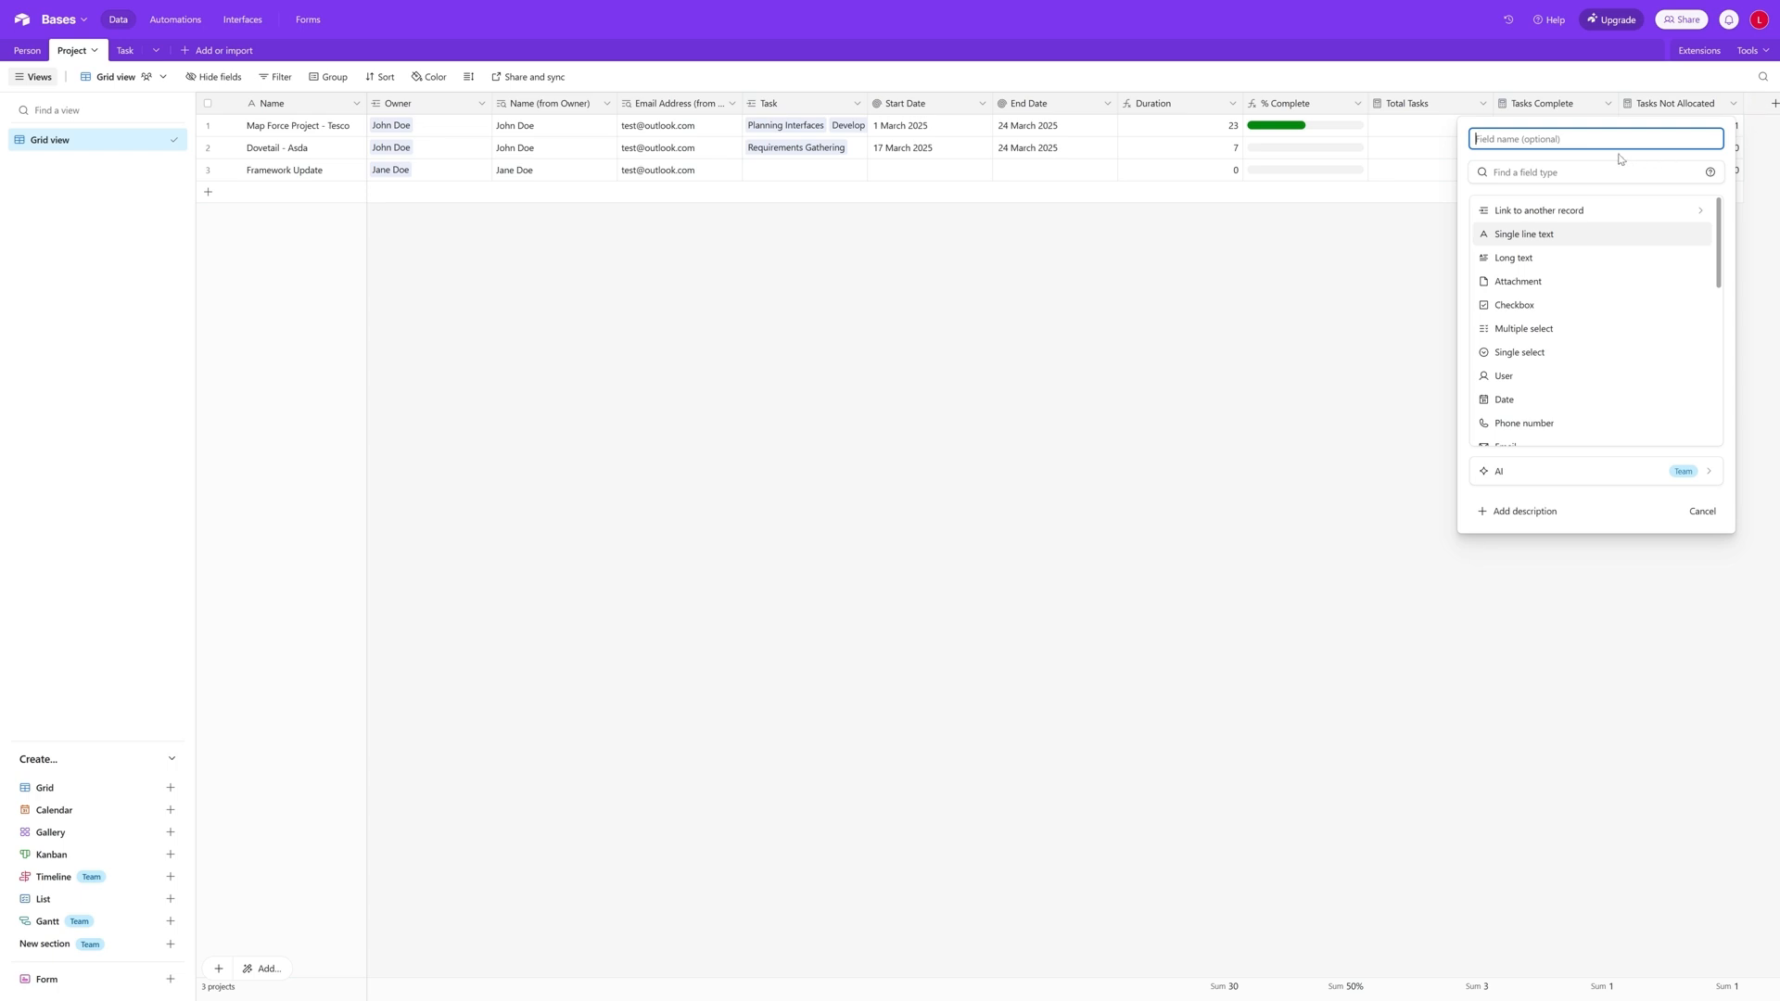
text(Late Tasks)
scroll(1558, 376, down, 2)
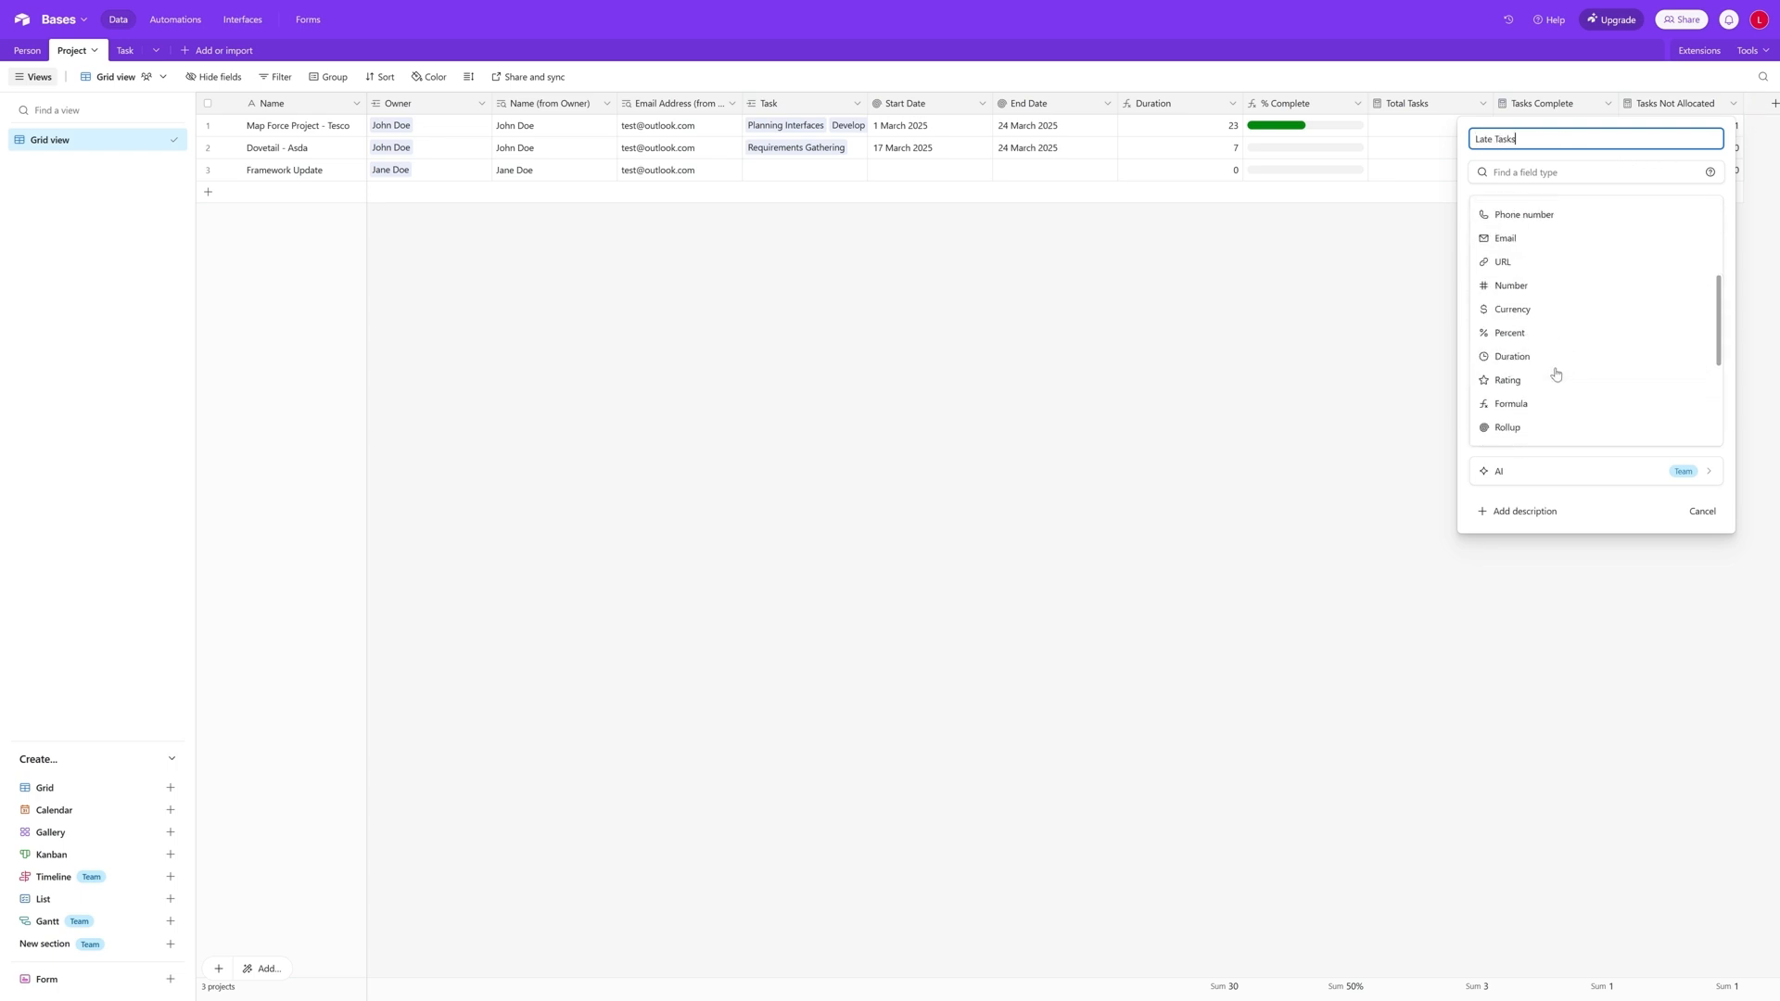
scroll(1557, 297, up, 3)
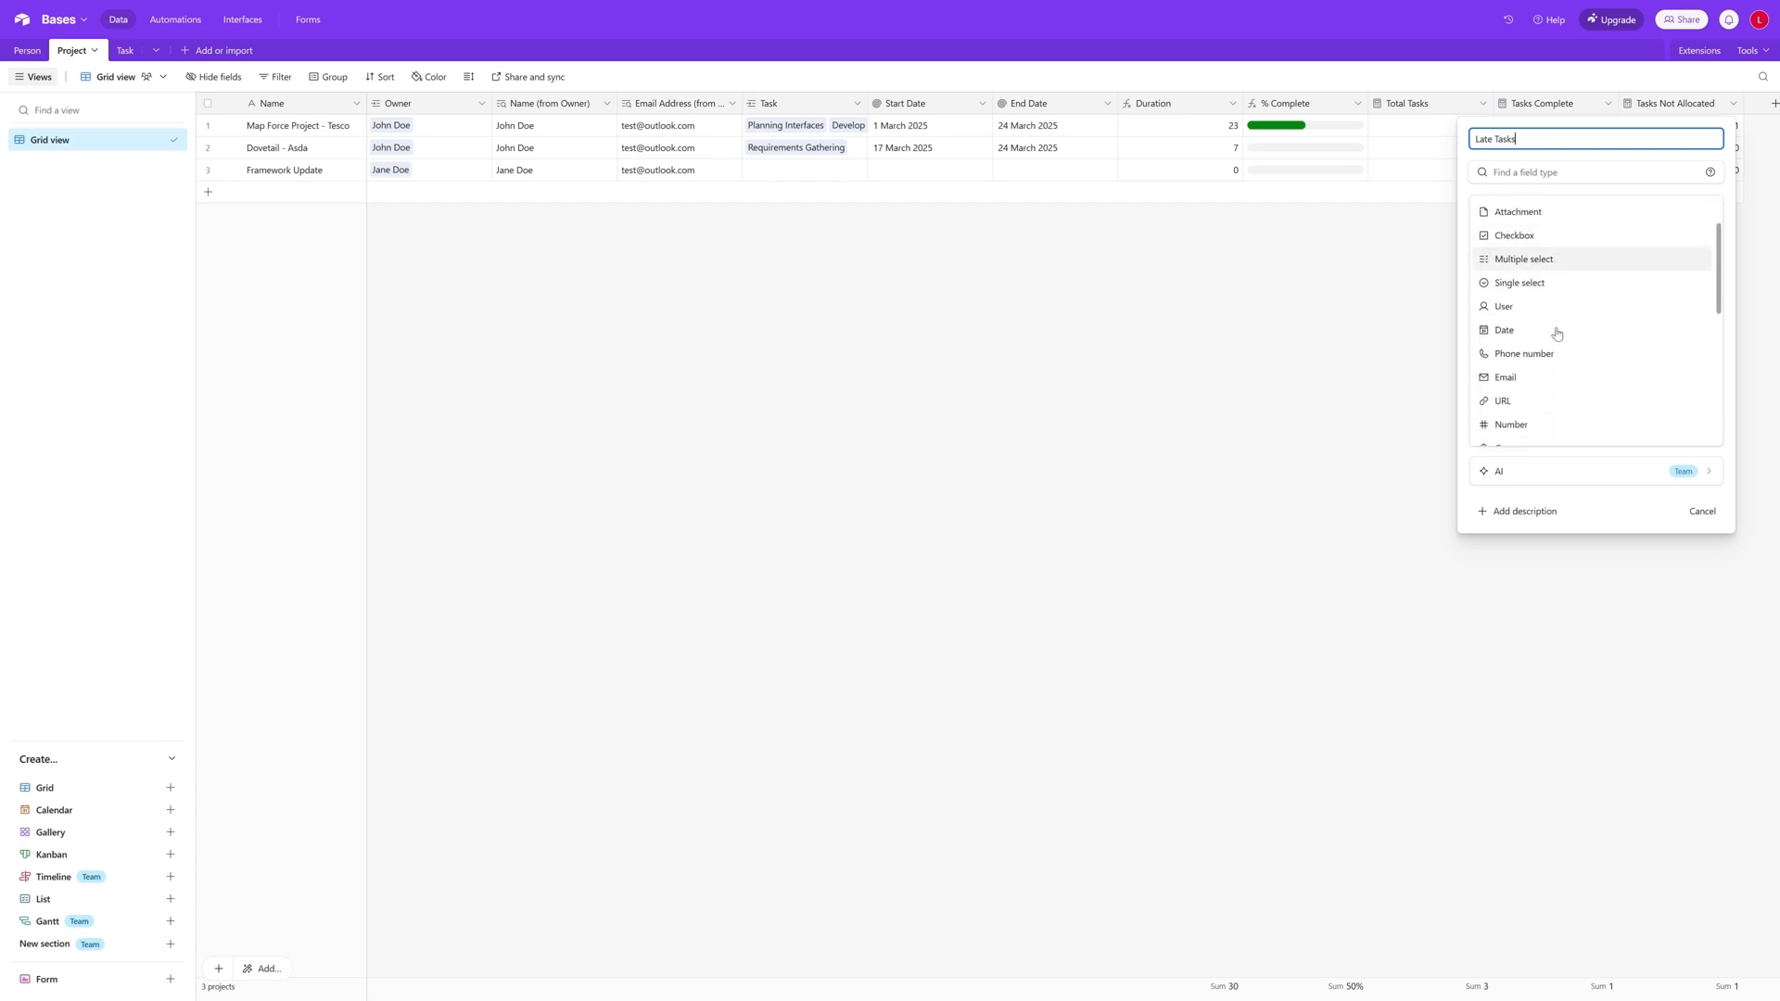
scroll(1557, 333, down, 1)
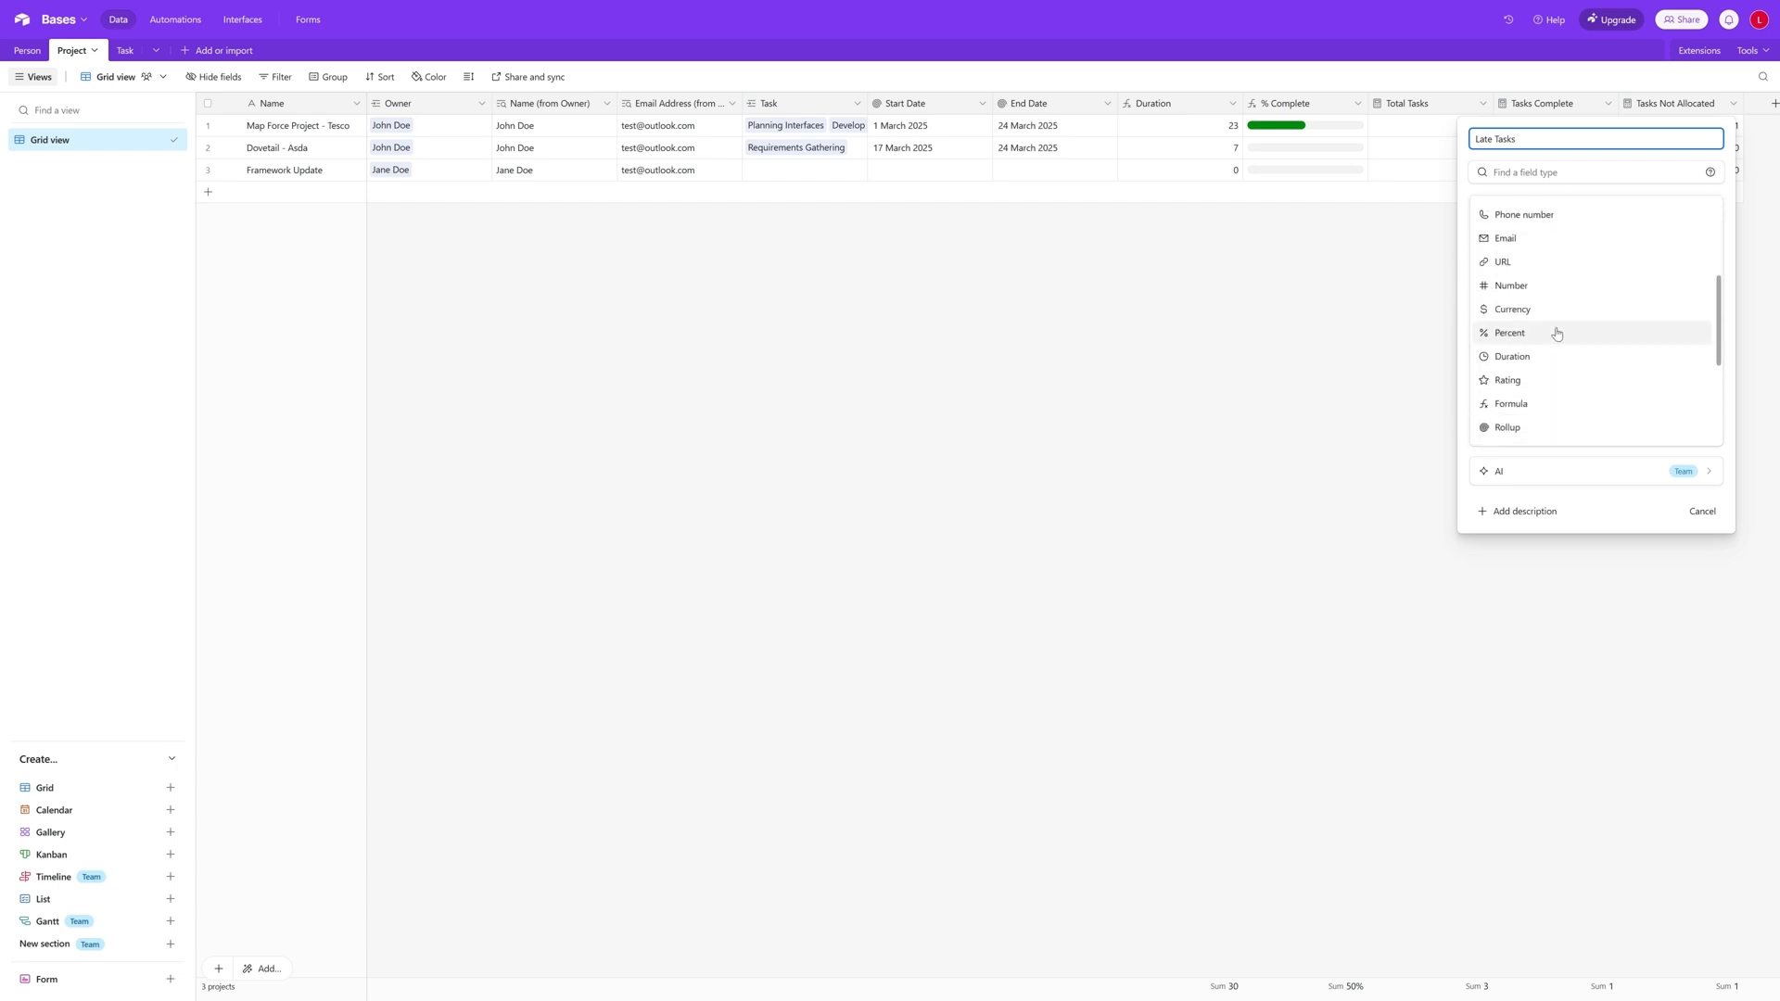
scroll(1557, 334, down, 2)
click(1538, 384)
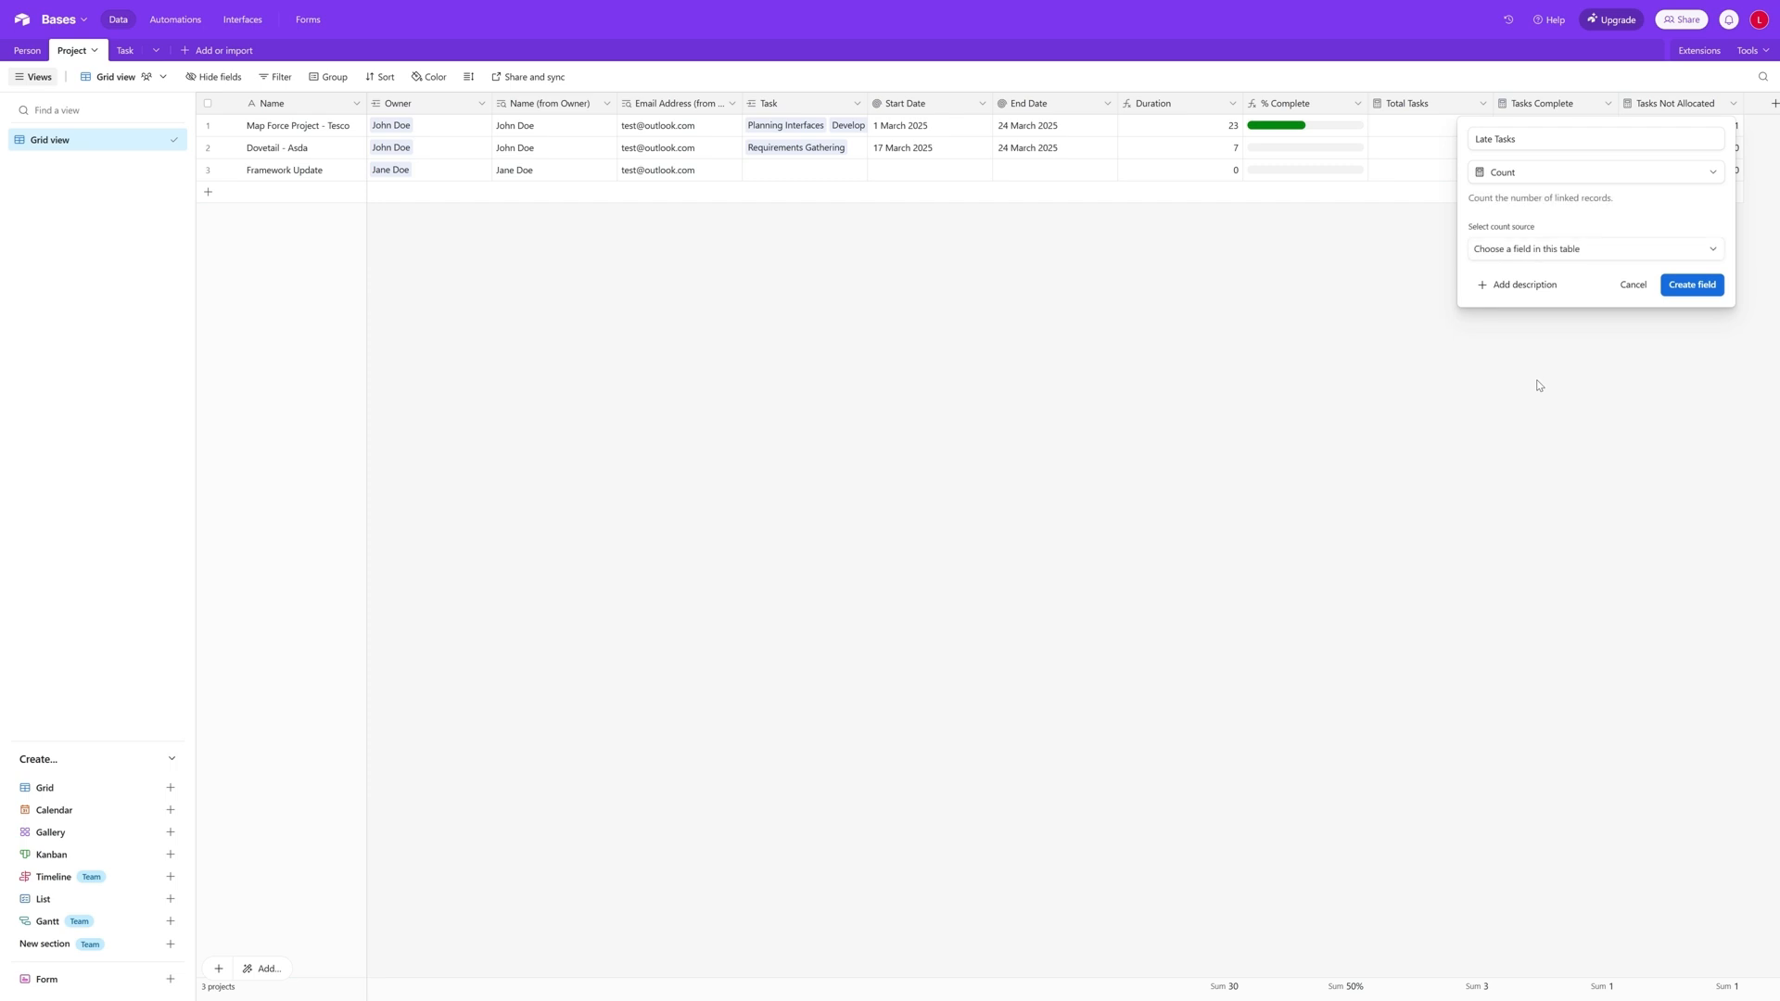
click(1517, 248)
click(1516, 305)
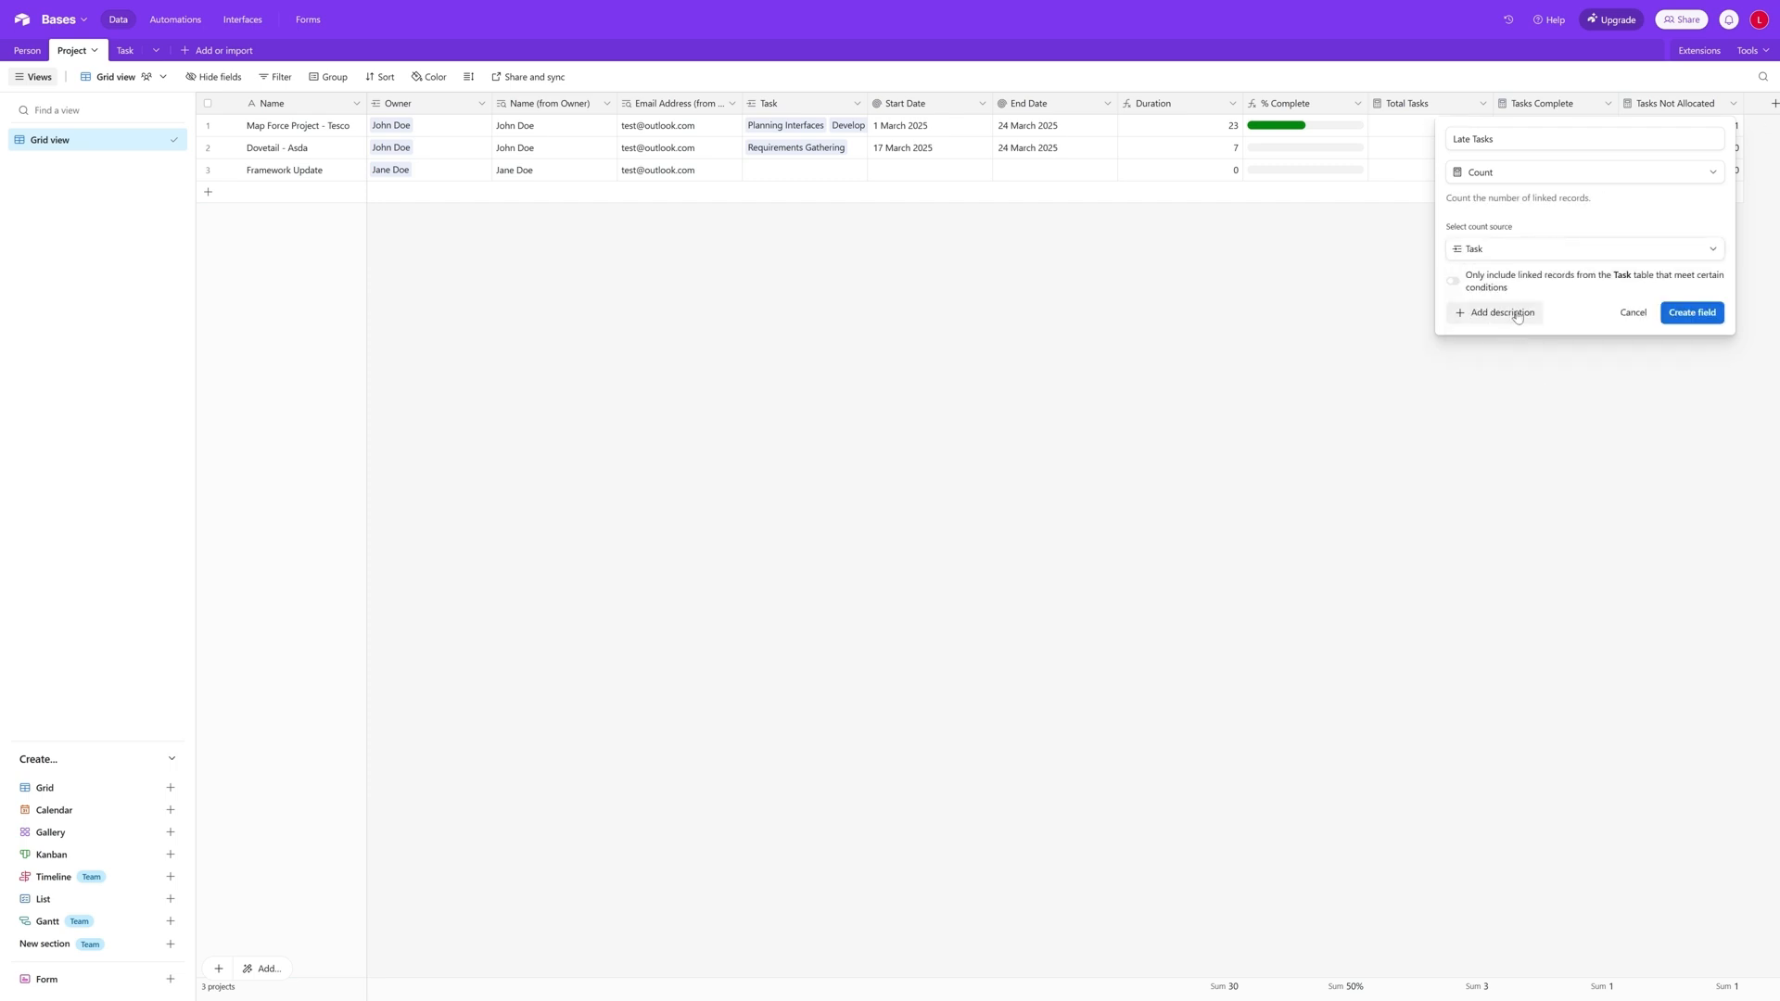
- Limit the Late Tasks count to linked tasks whose End Date is before today
click(1453, 281)
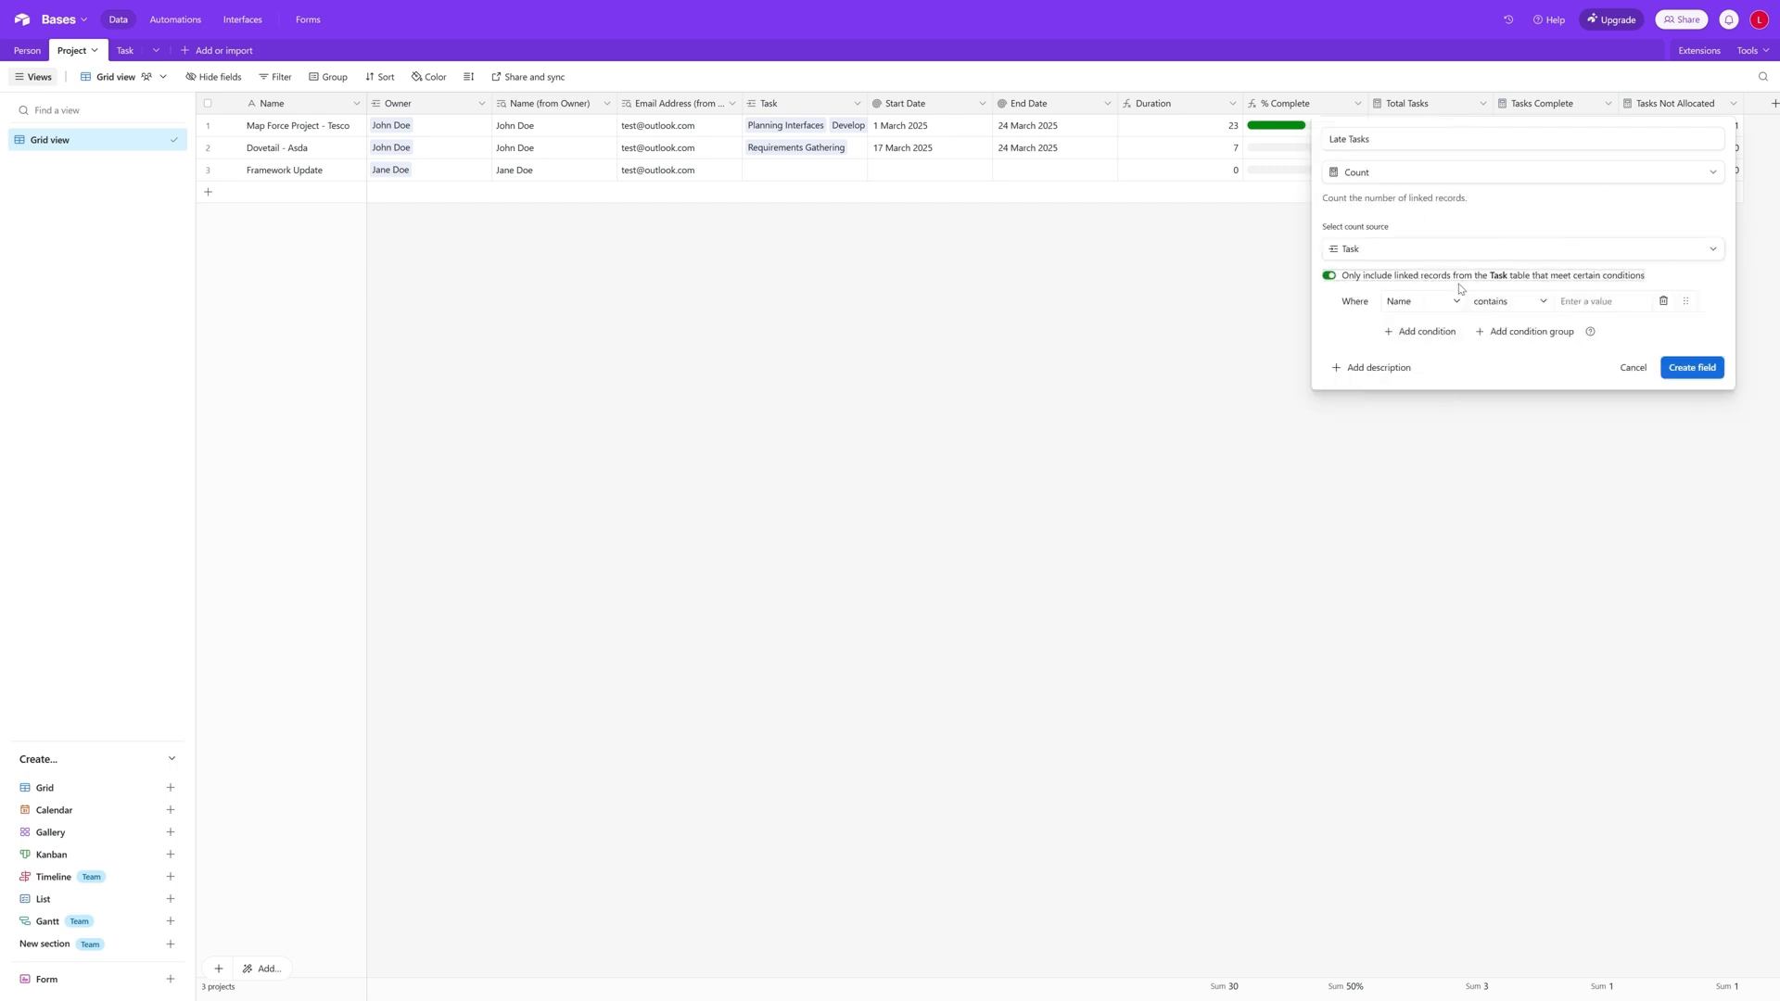
click(1441, 312)
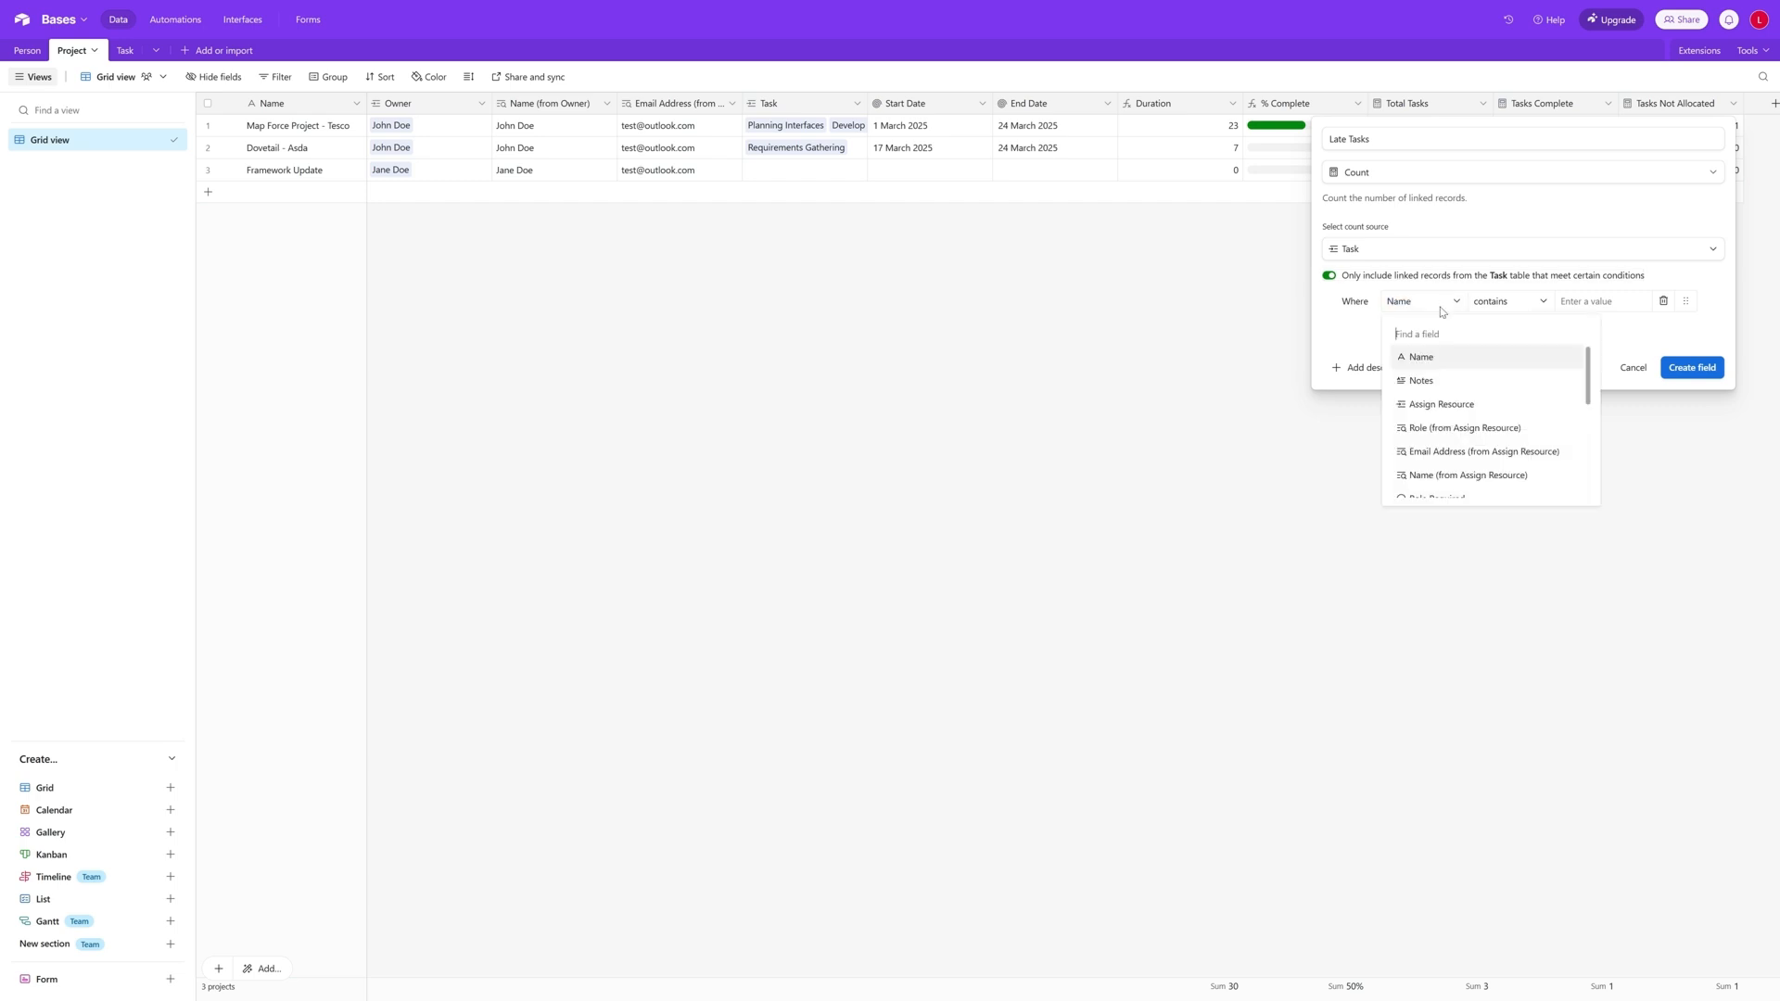
text(end)
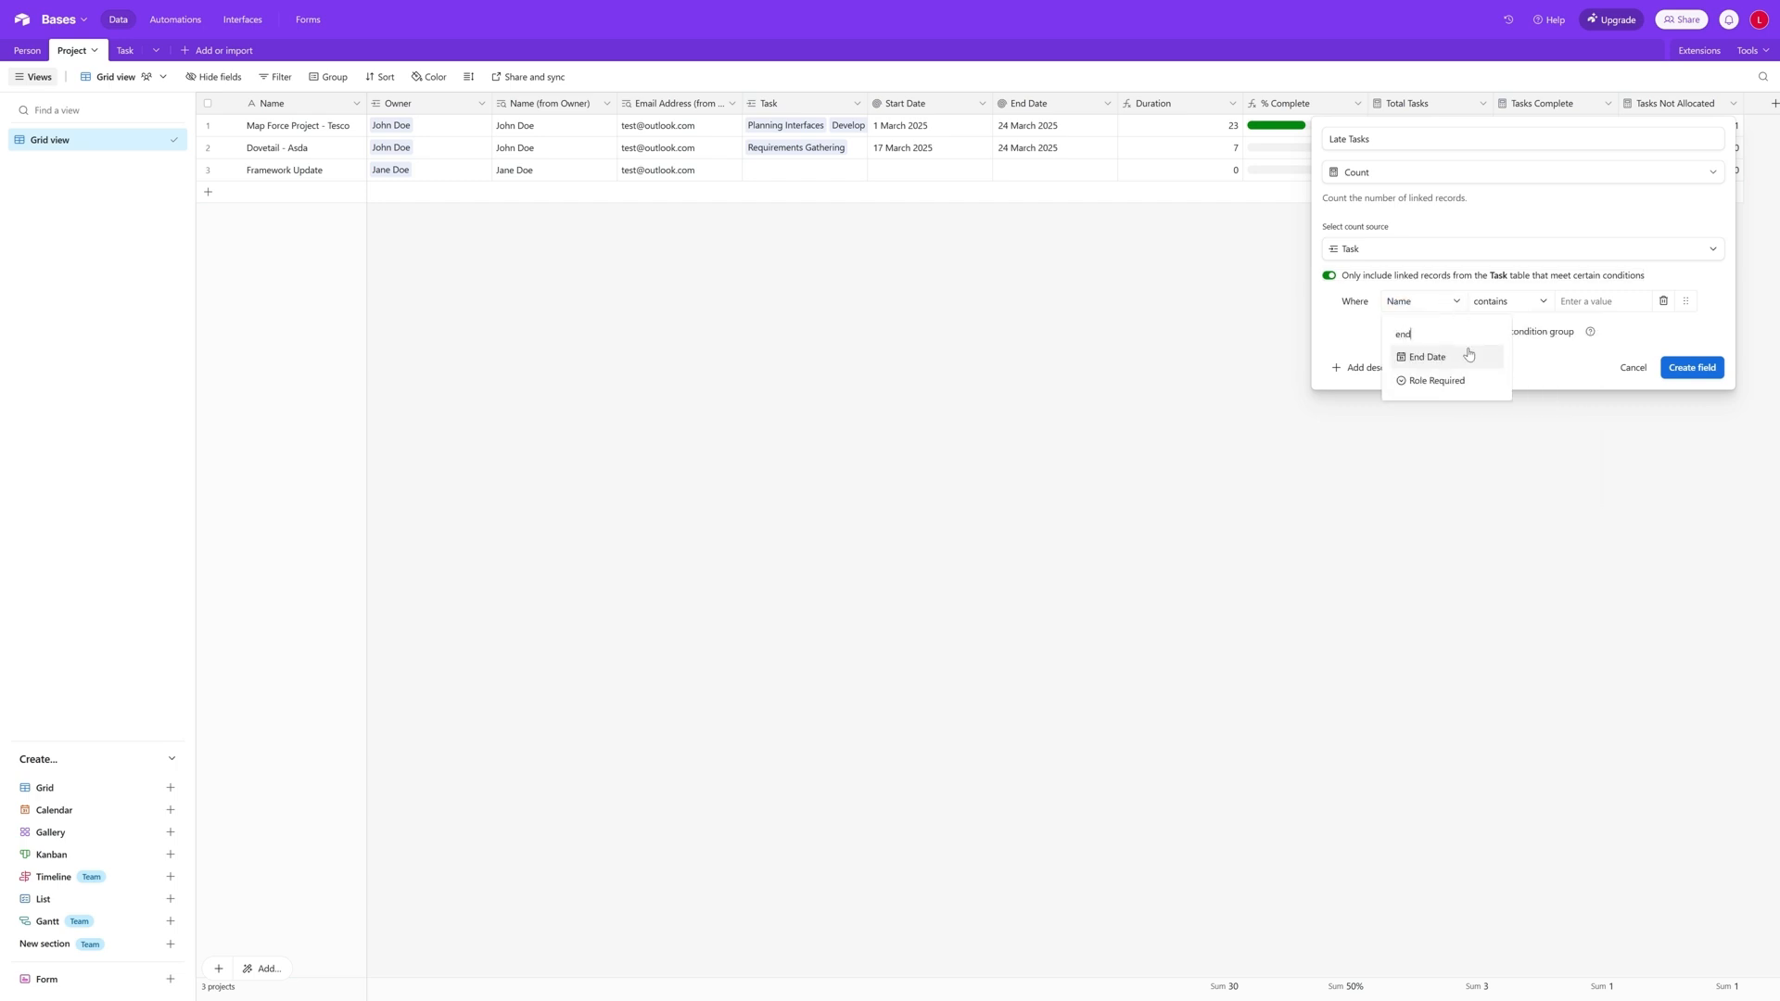
click(1469, 358)
click(1454, 309)
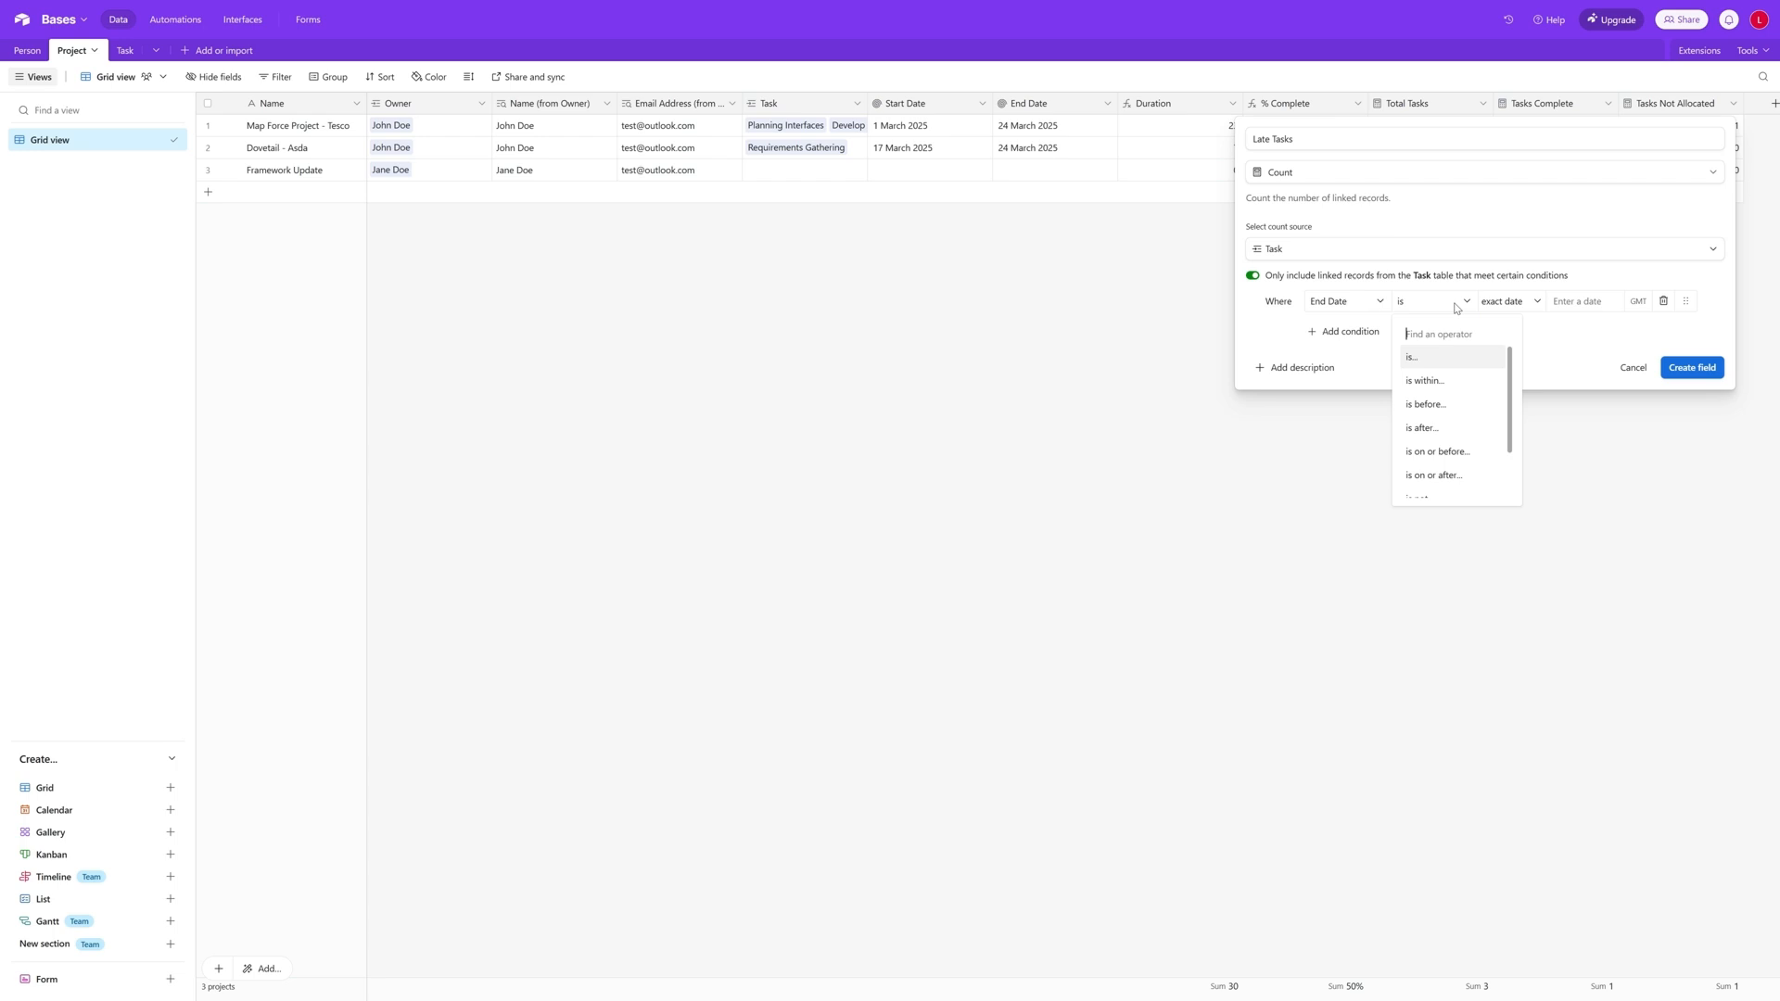
click(1426, 380)
click(1509, 302)
scroll(1534, 348, up, 5)
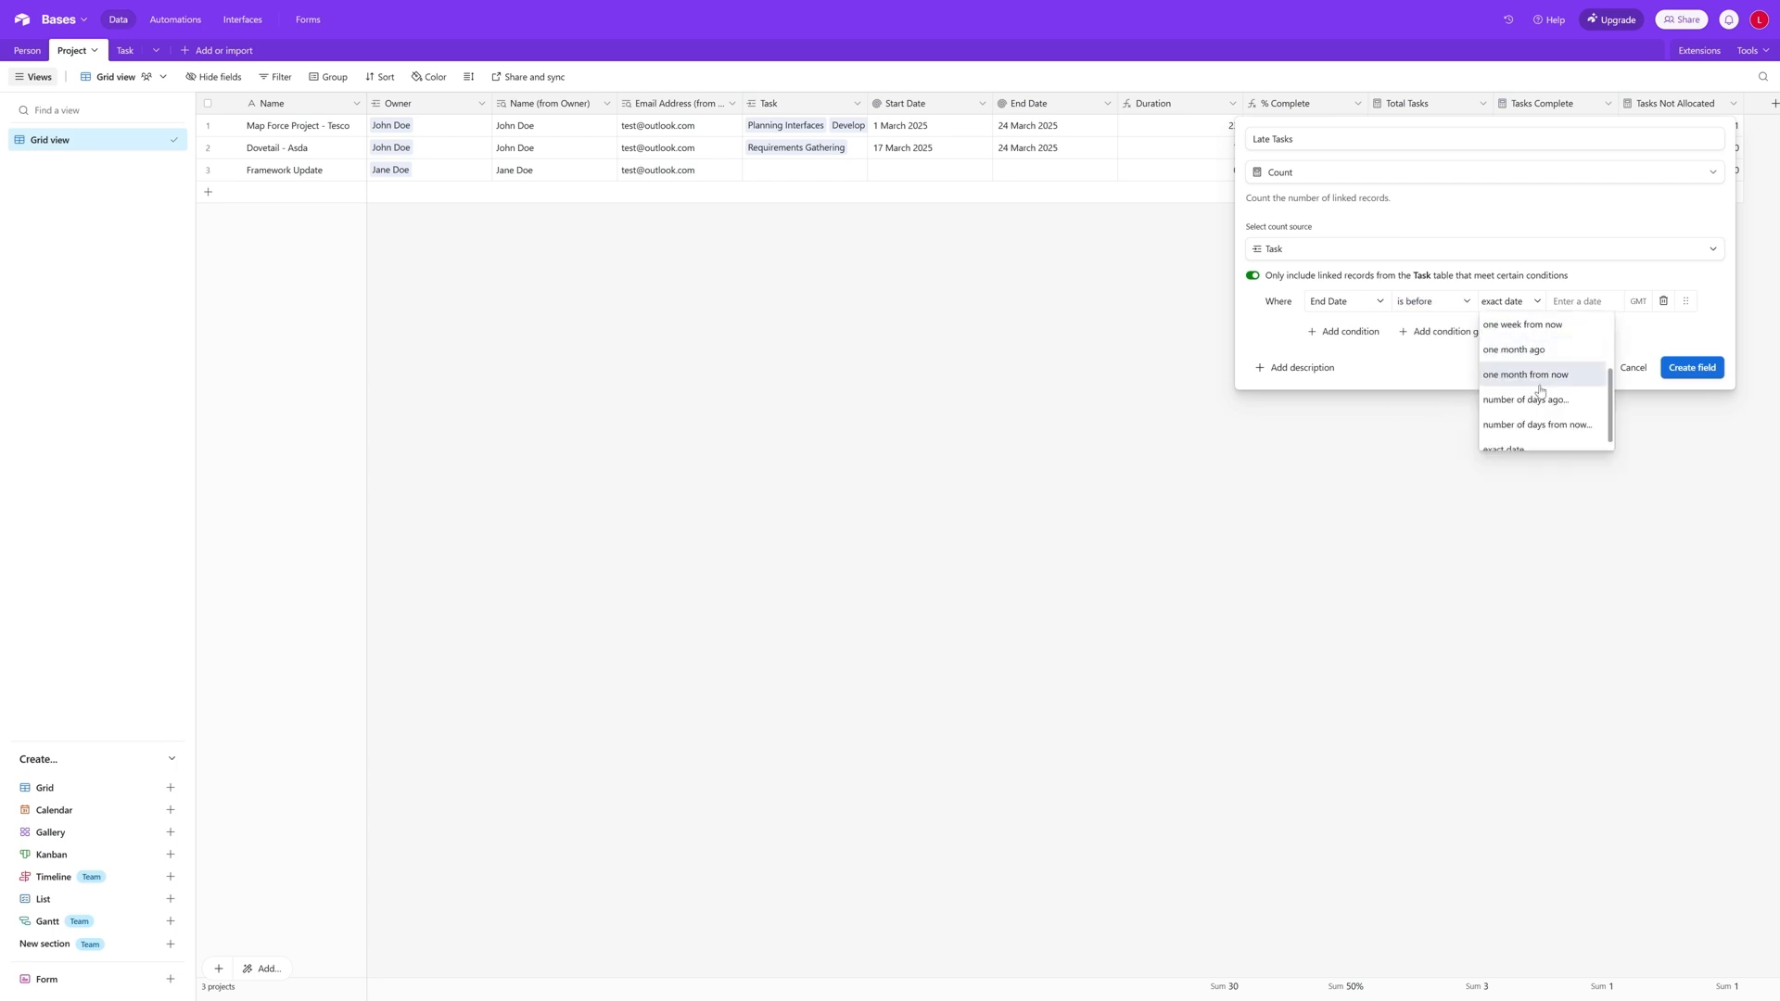
click(1539, 326)
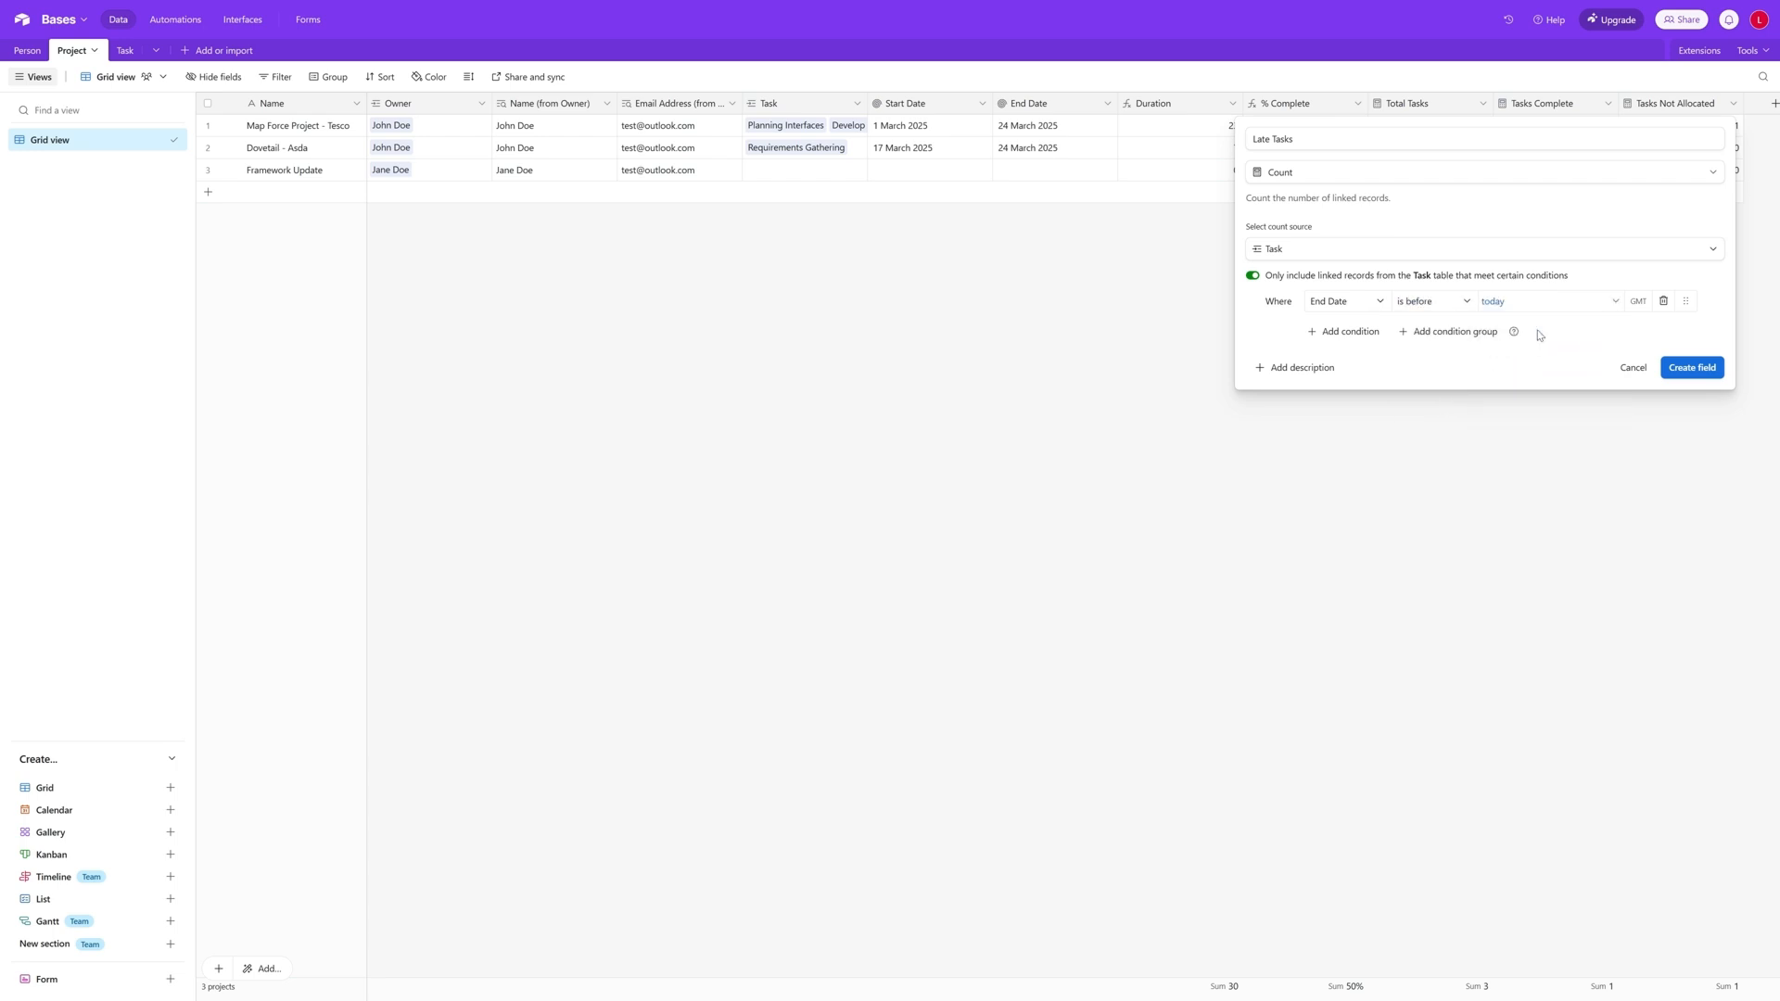
- Add a second condition to the Late Tasks count requiring that Status is not Complete, and create the field
click(1349, 332)
click(1350, 334)
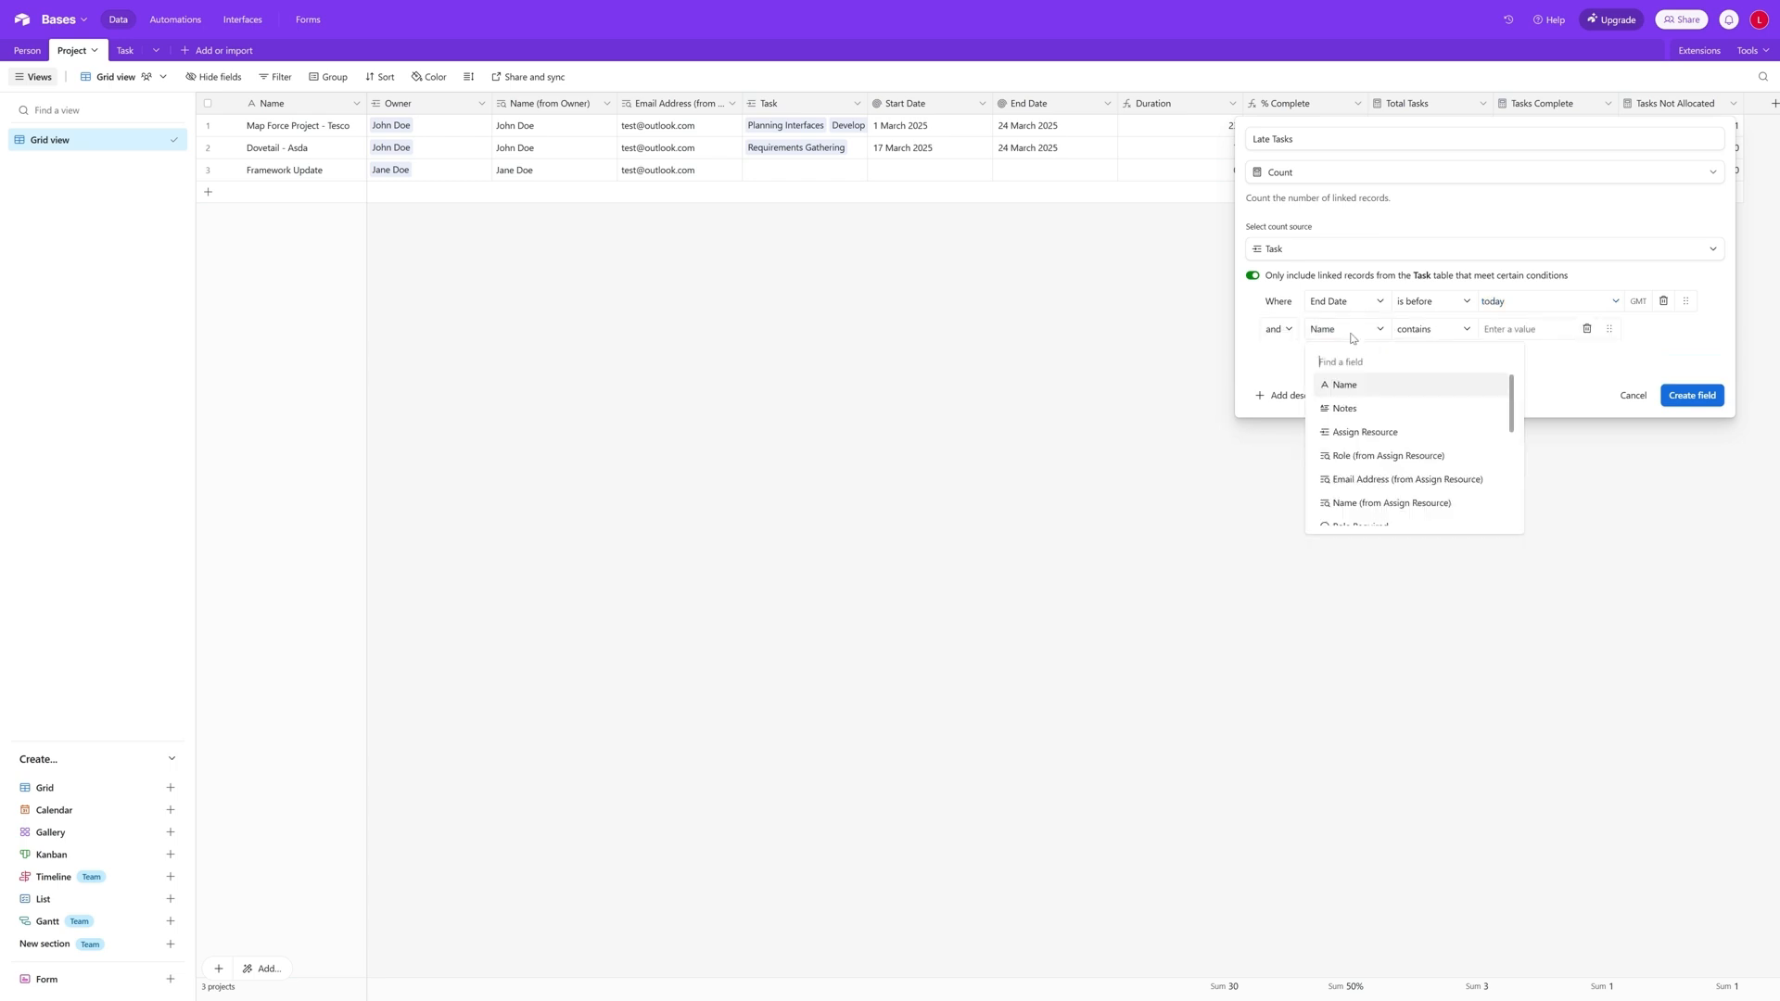
text(sta)
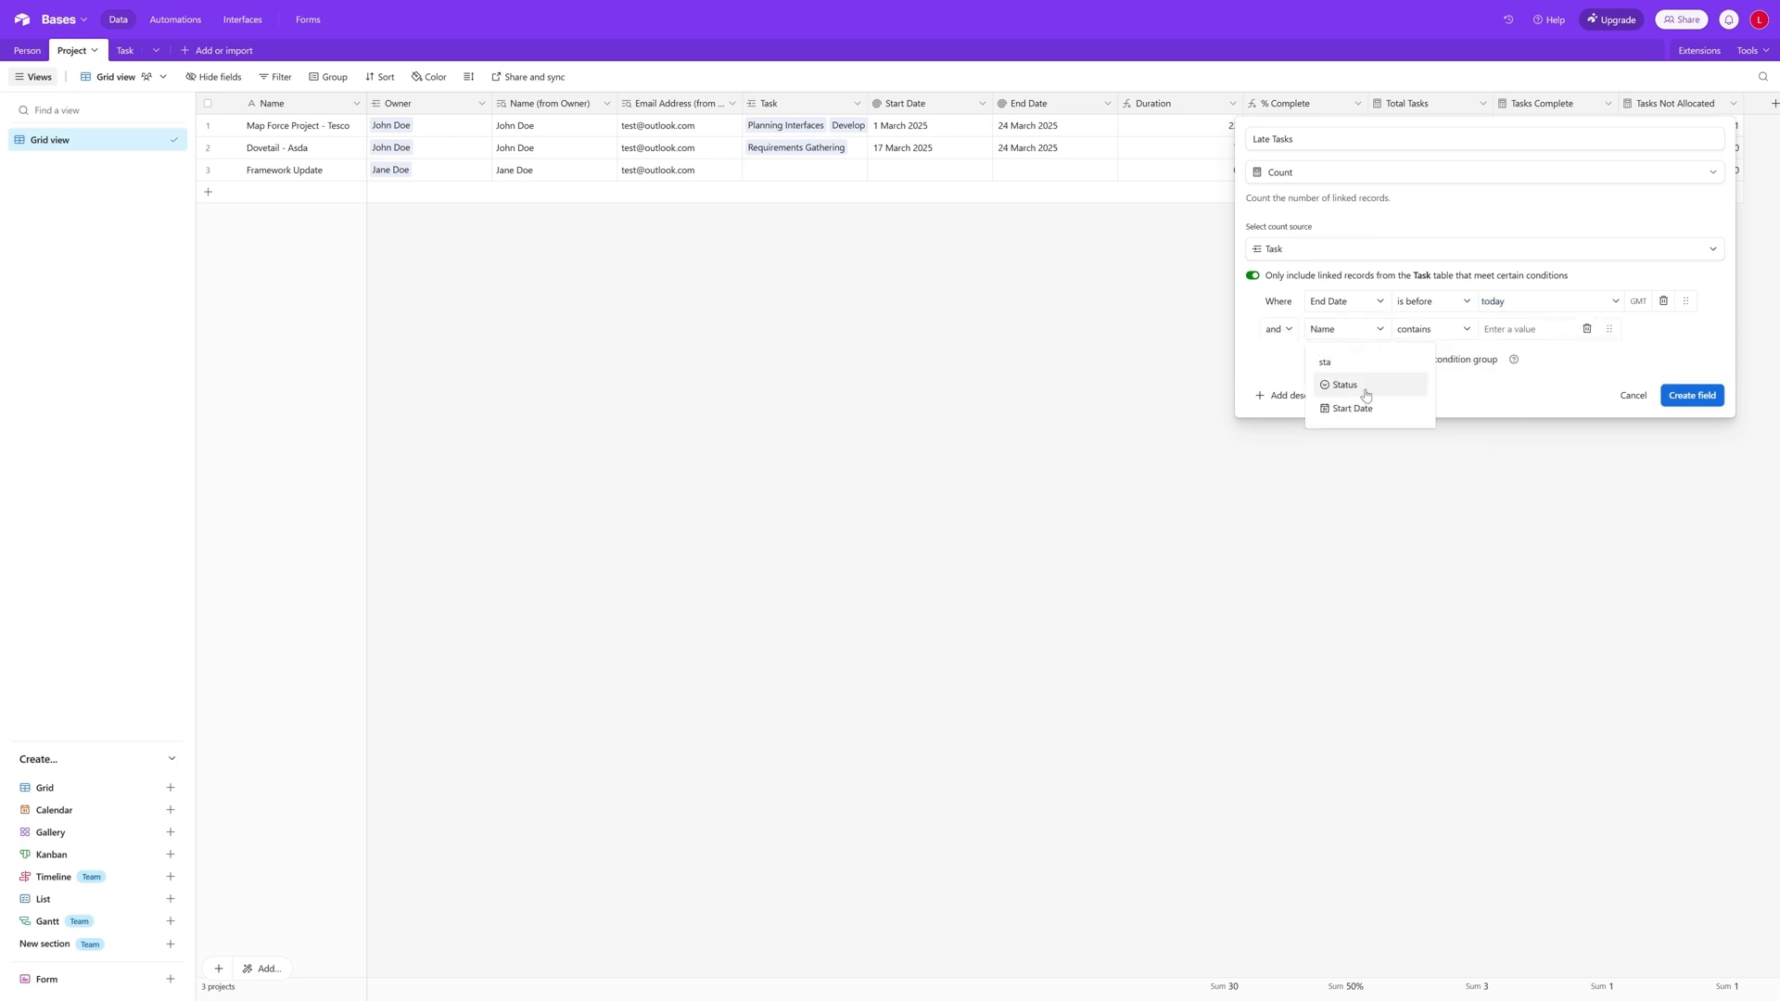
click(1350, 385)
click(1428, 336)
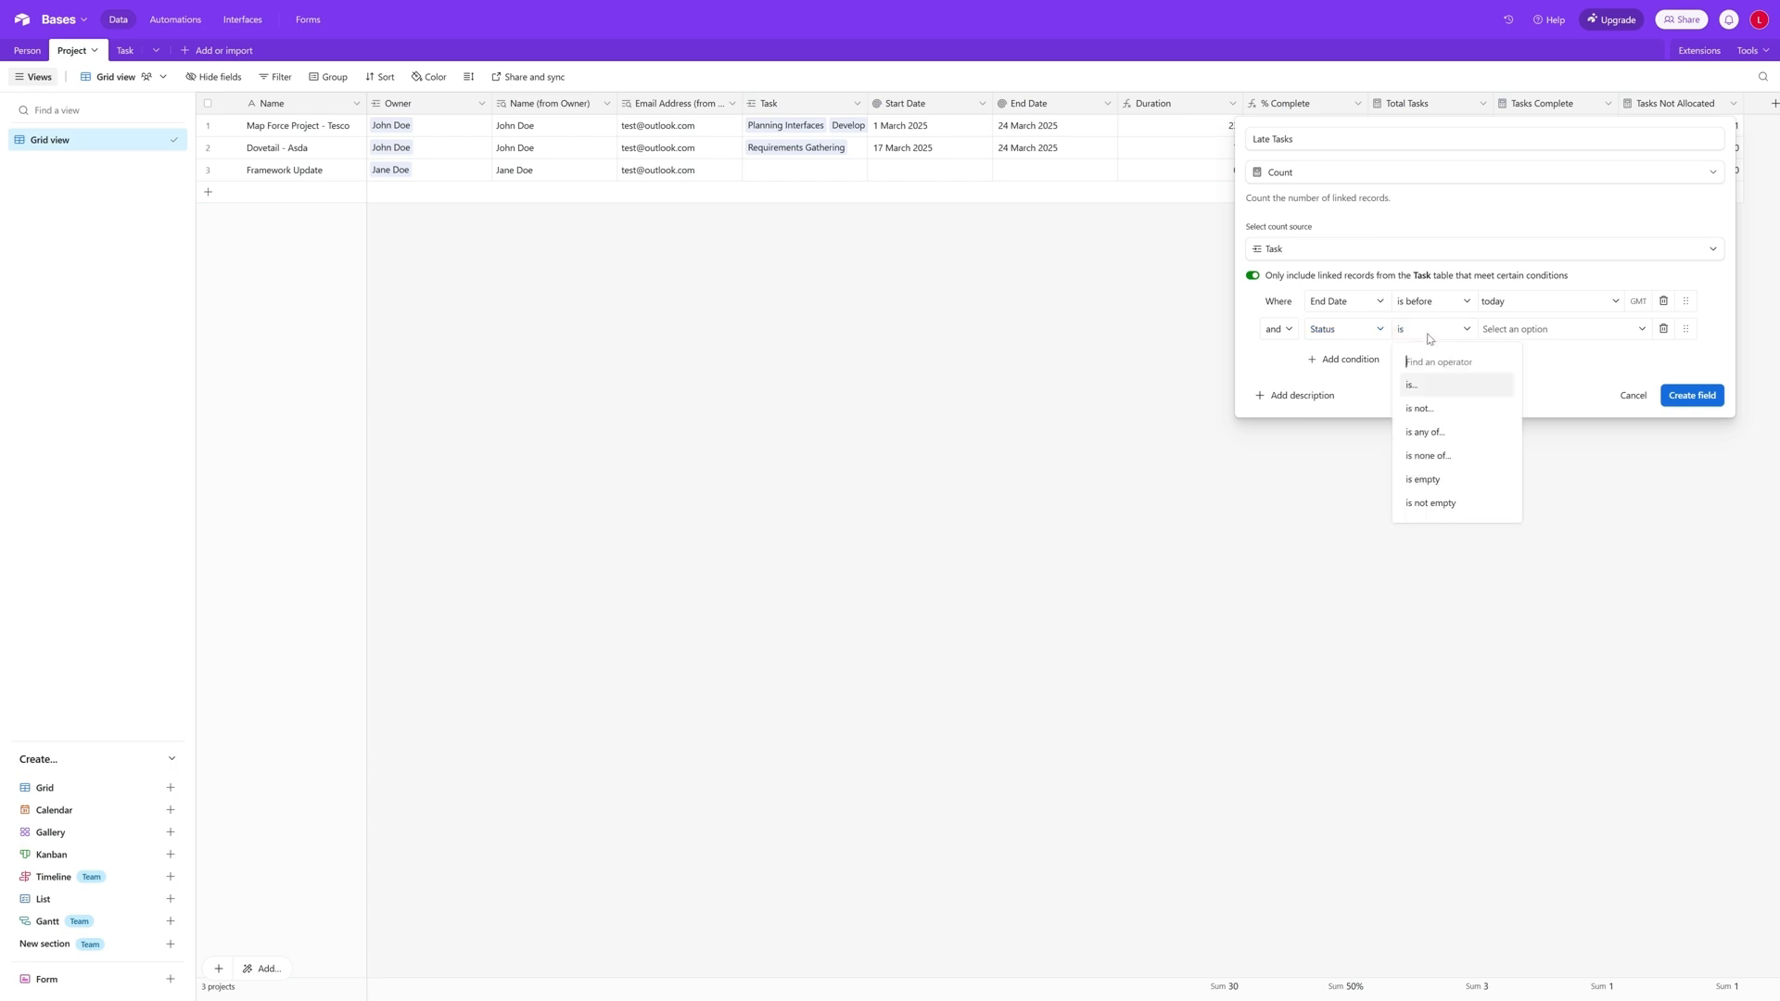
click(1441, 407)
click(1536, 330)
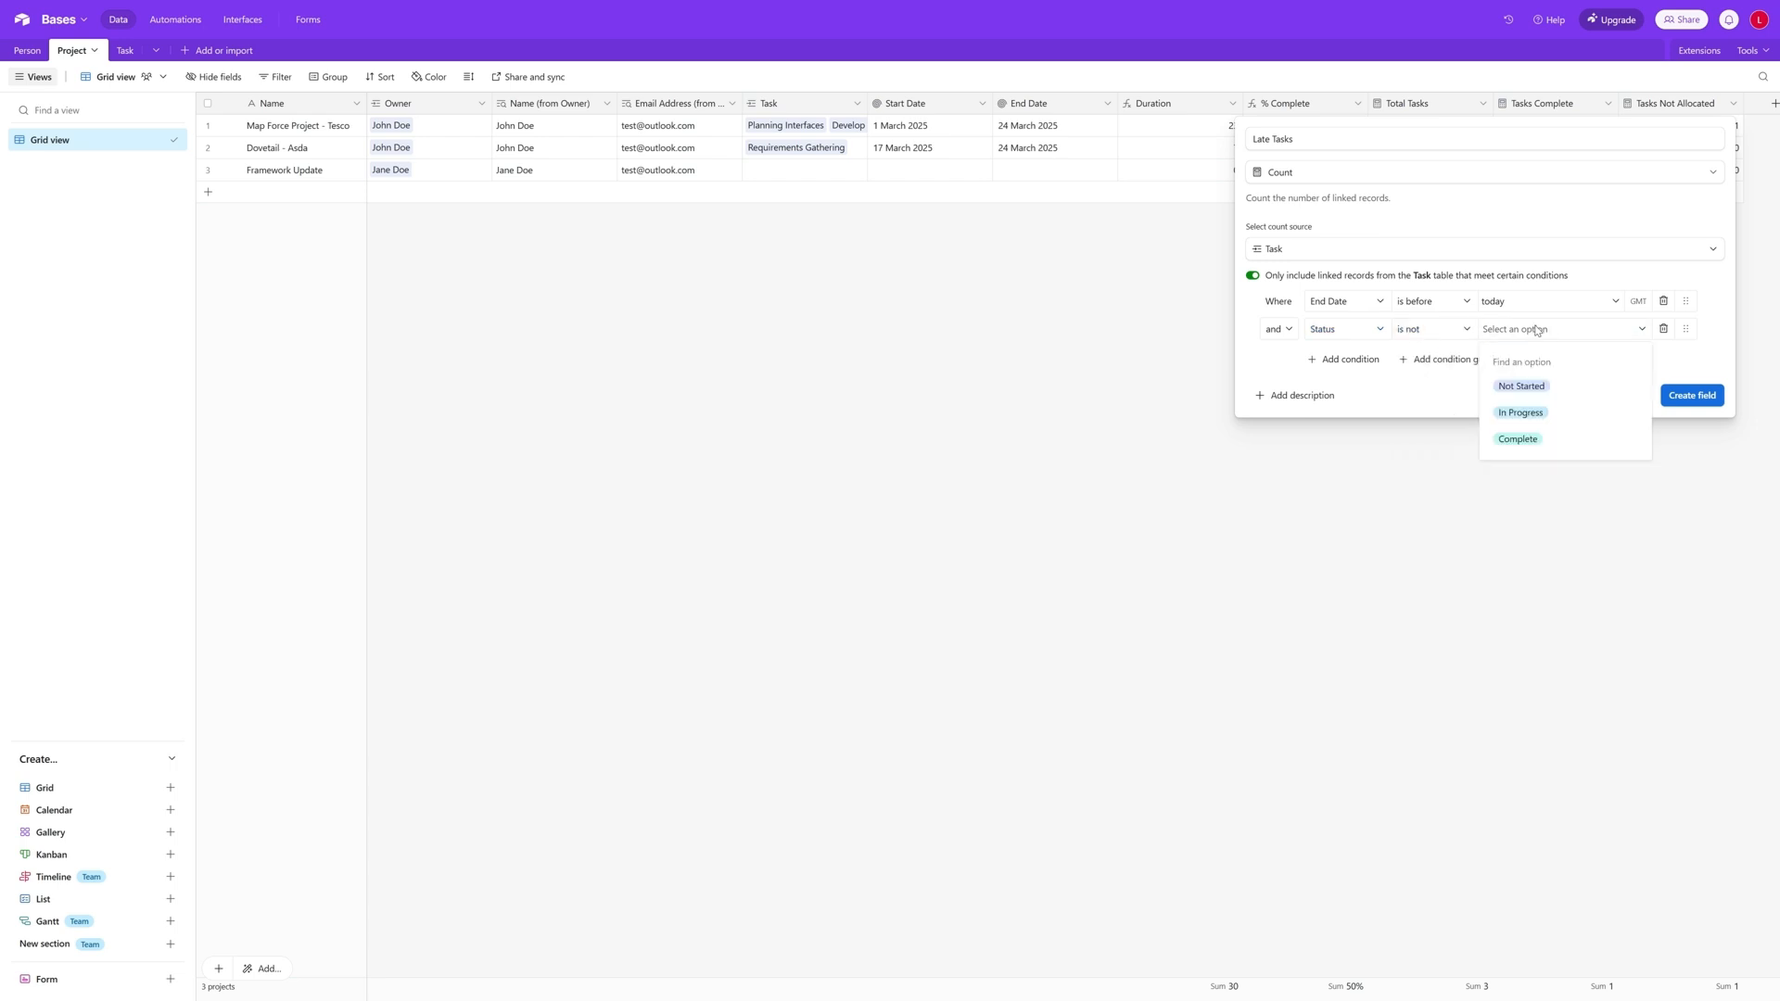
click(1549, 441)
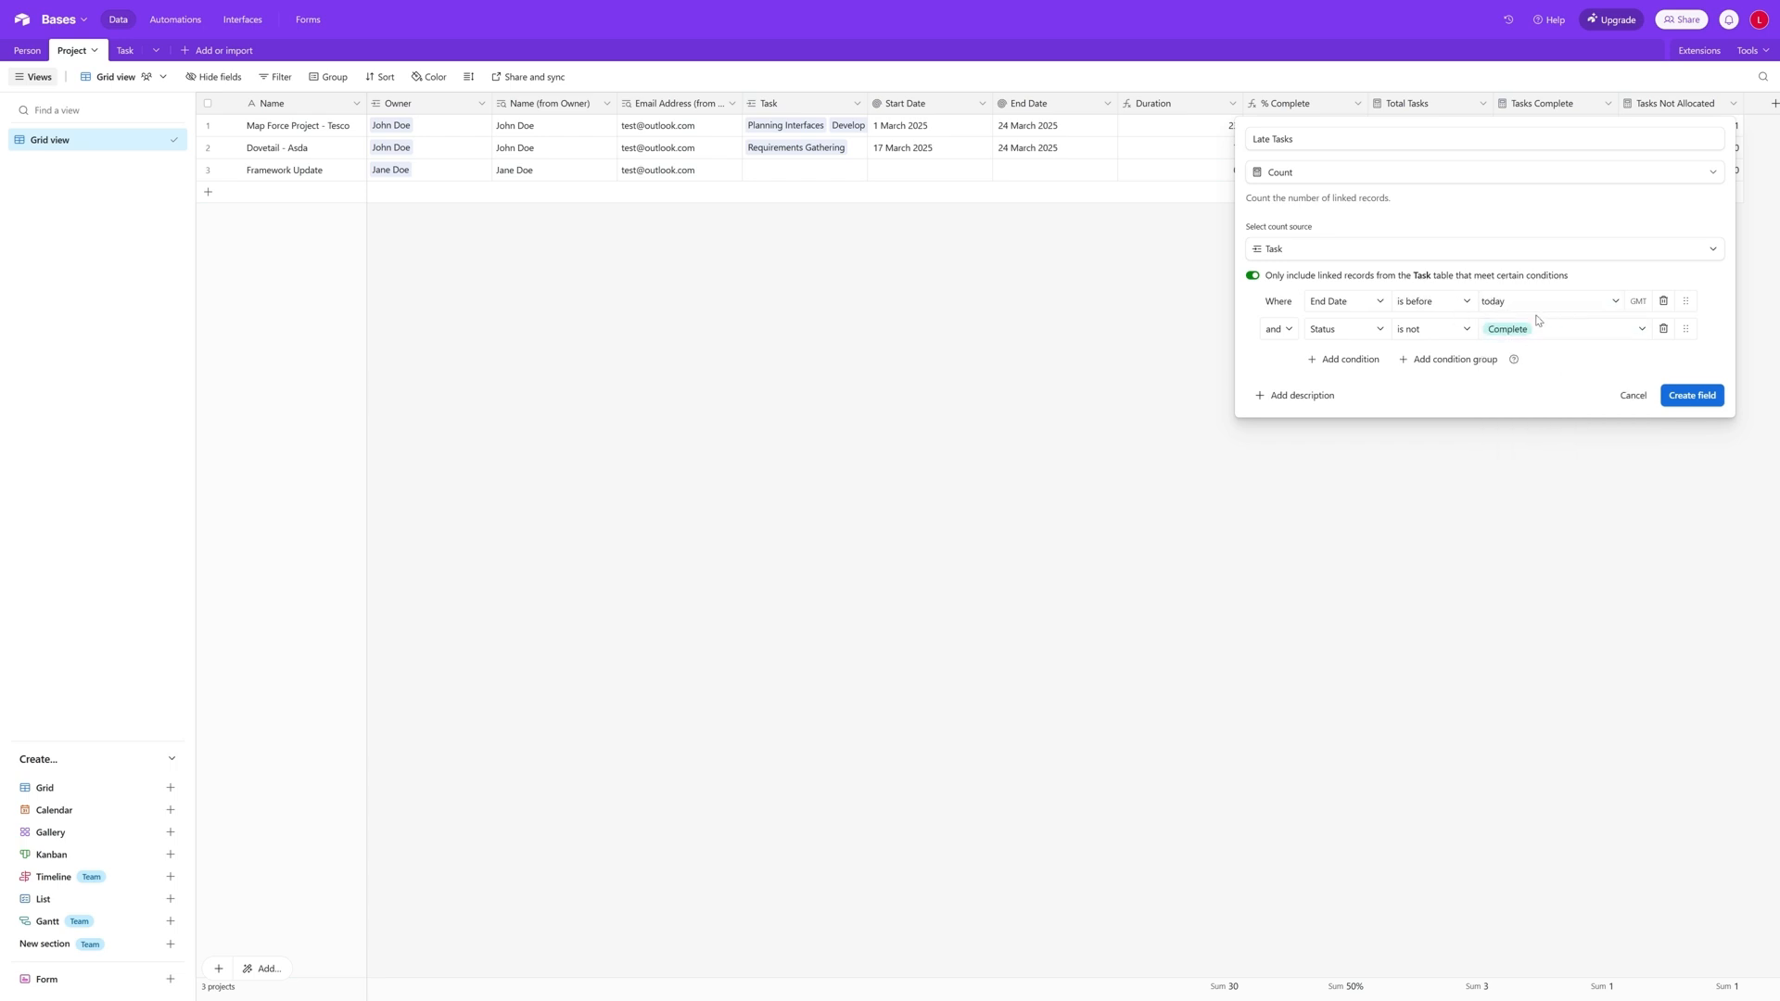
click(1693, 399)
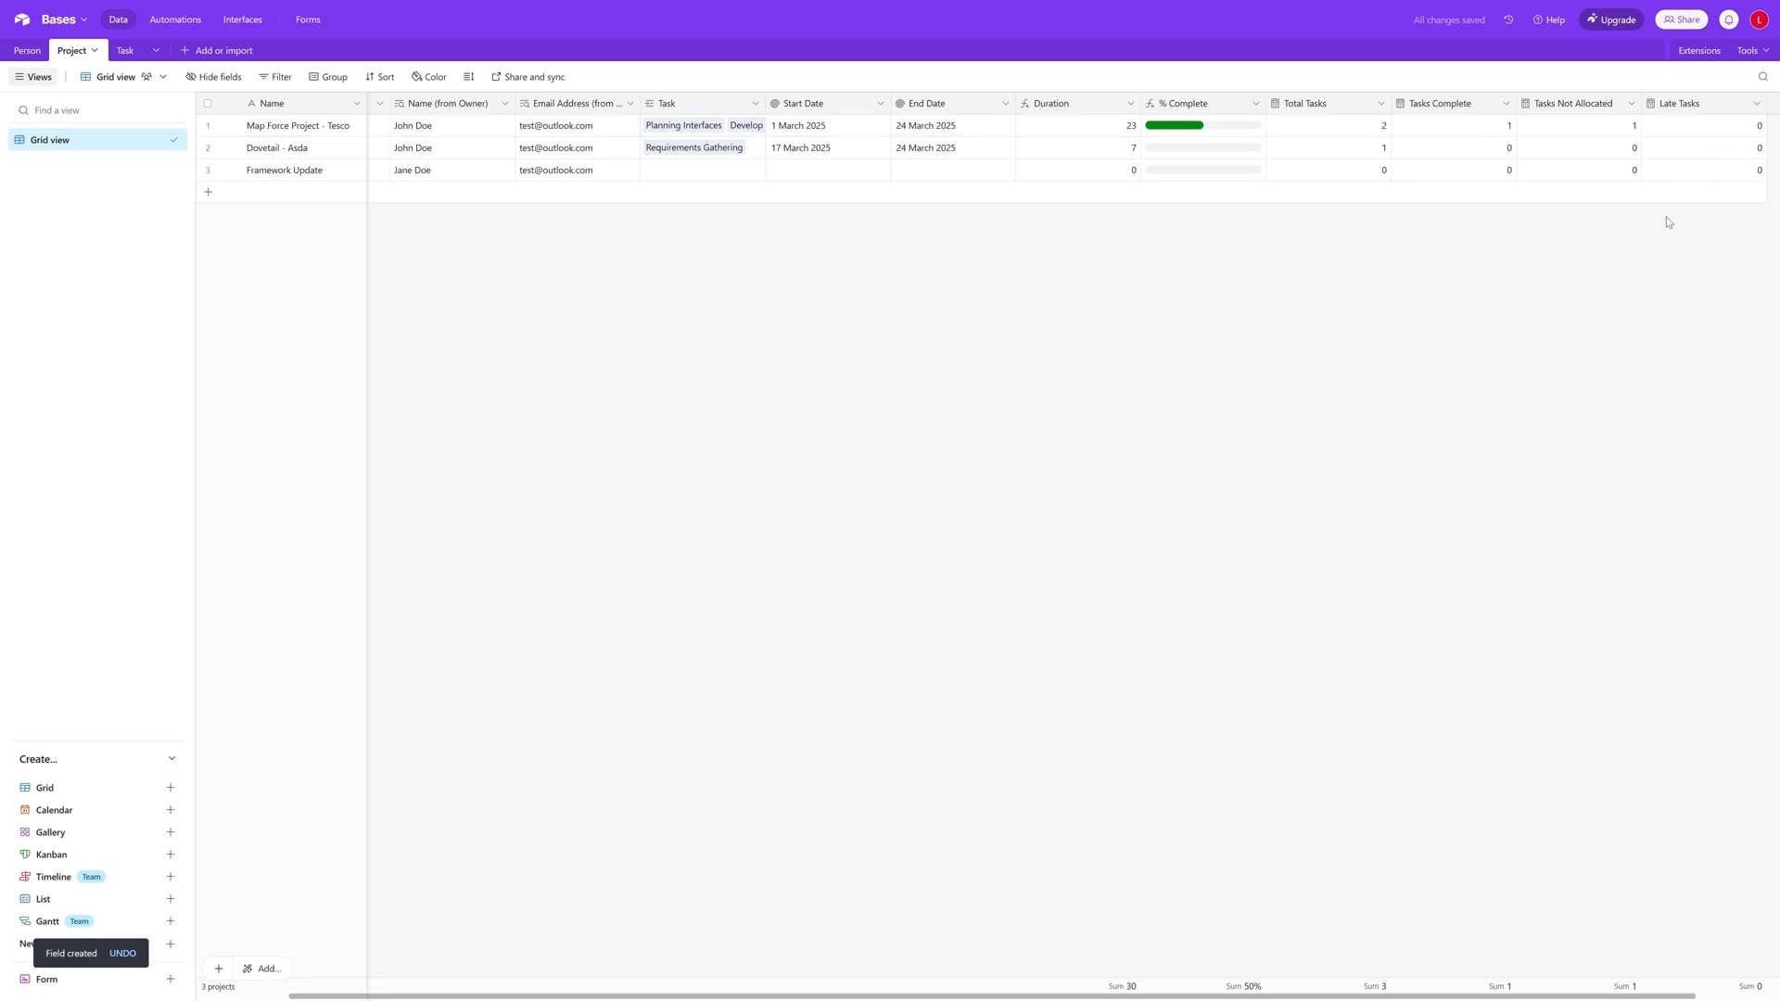
- In the Task table, set Develop Interfaces to start on 11 February 2025 and end on 20 February 2025
click(130, 56)
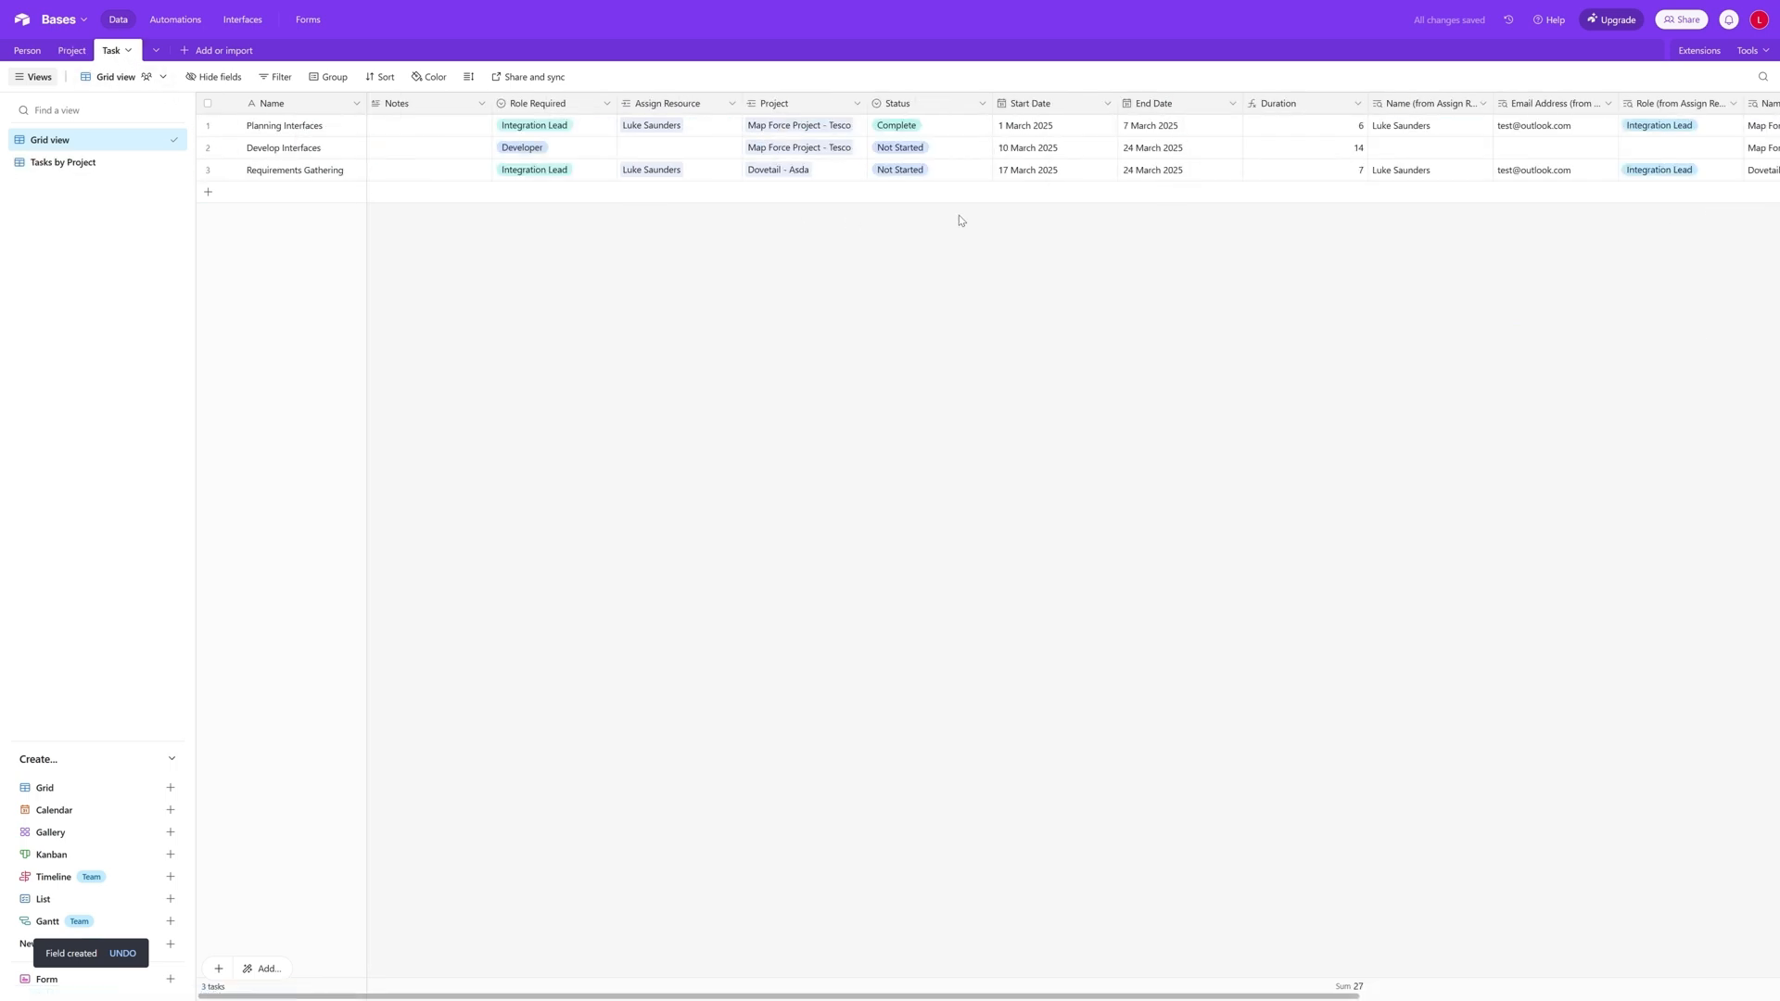
click(1070, 158)
click(1045, 151)
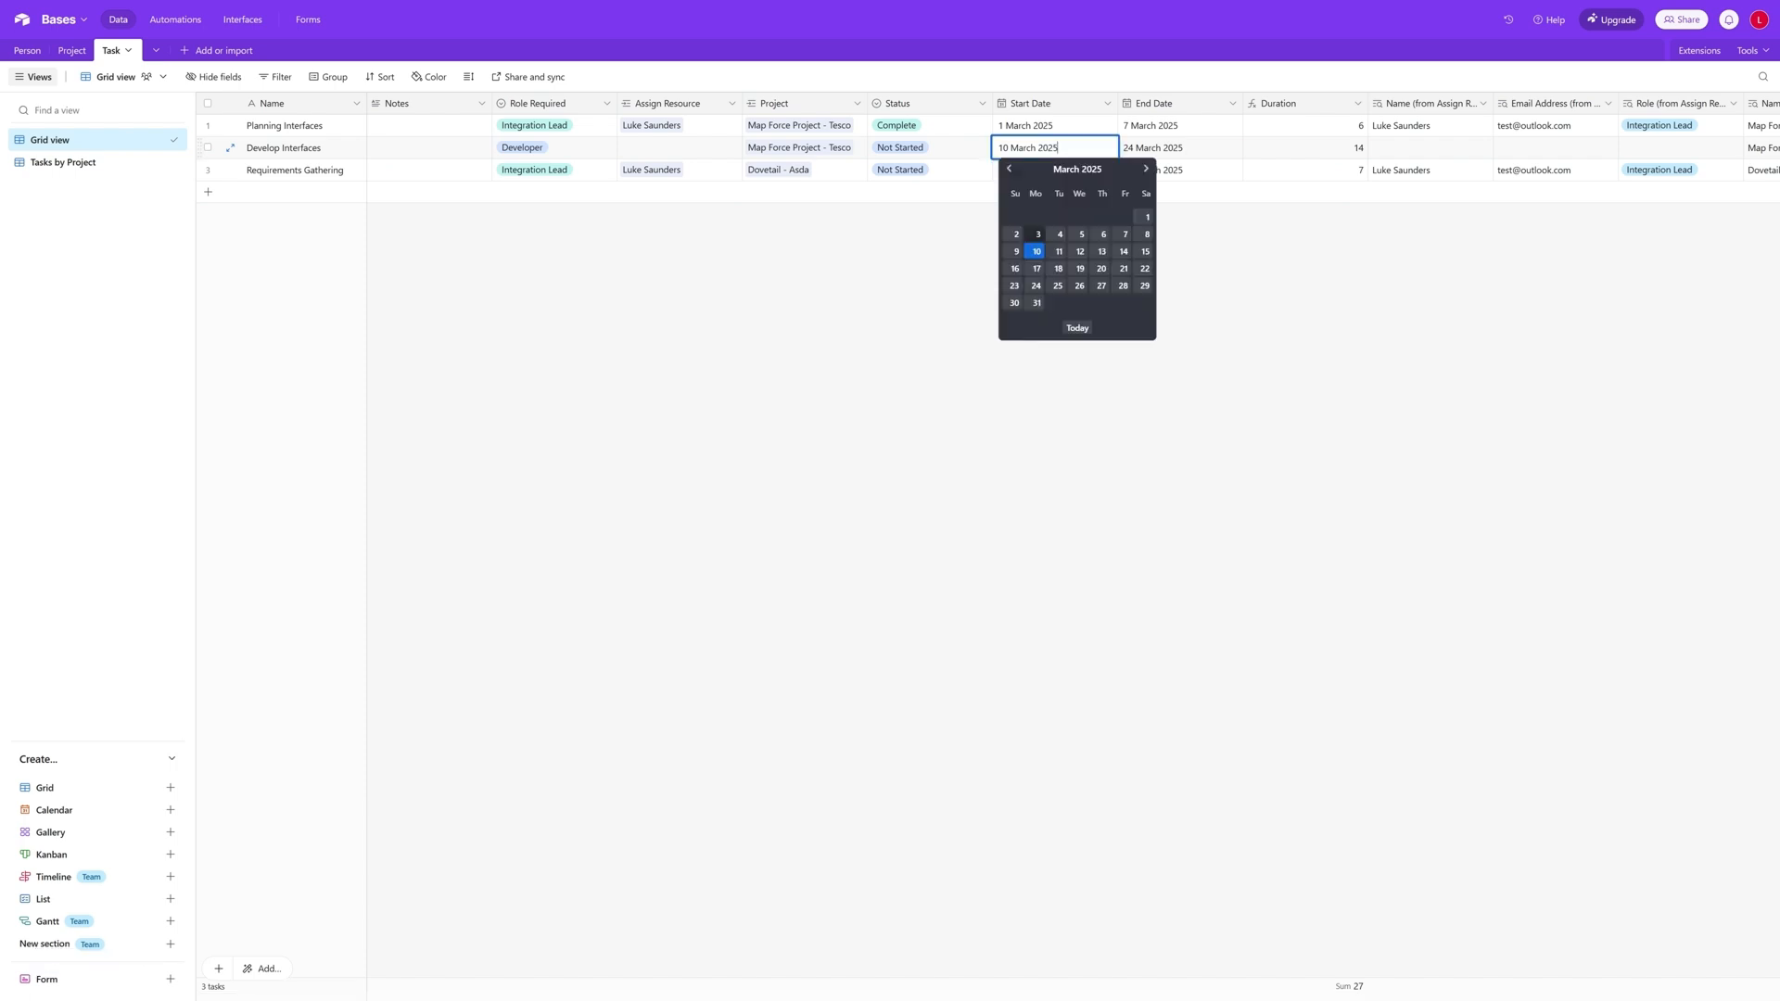
click(1009, 170)
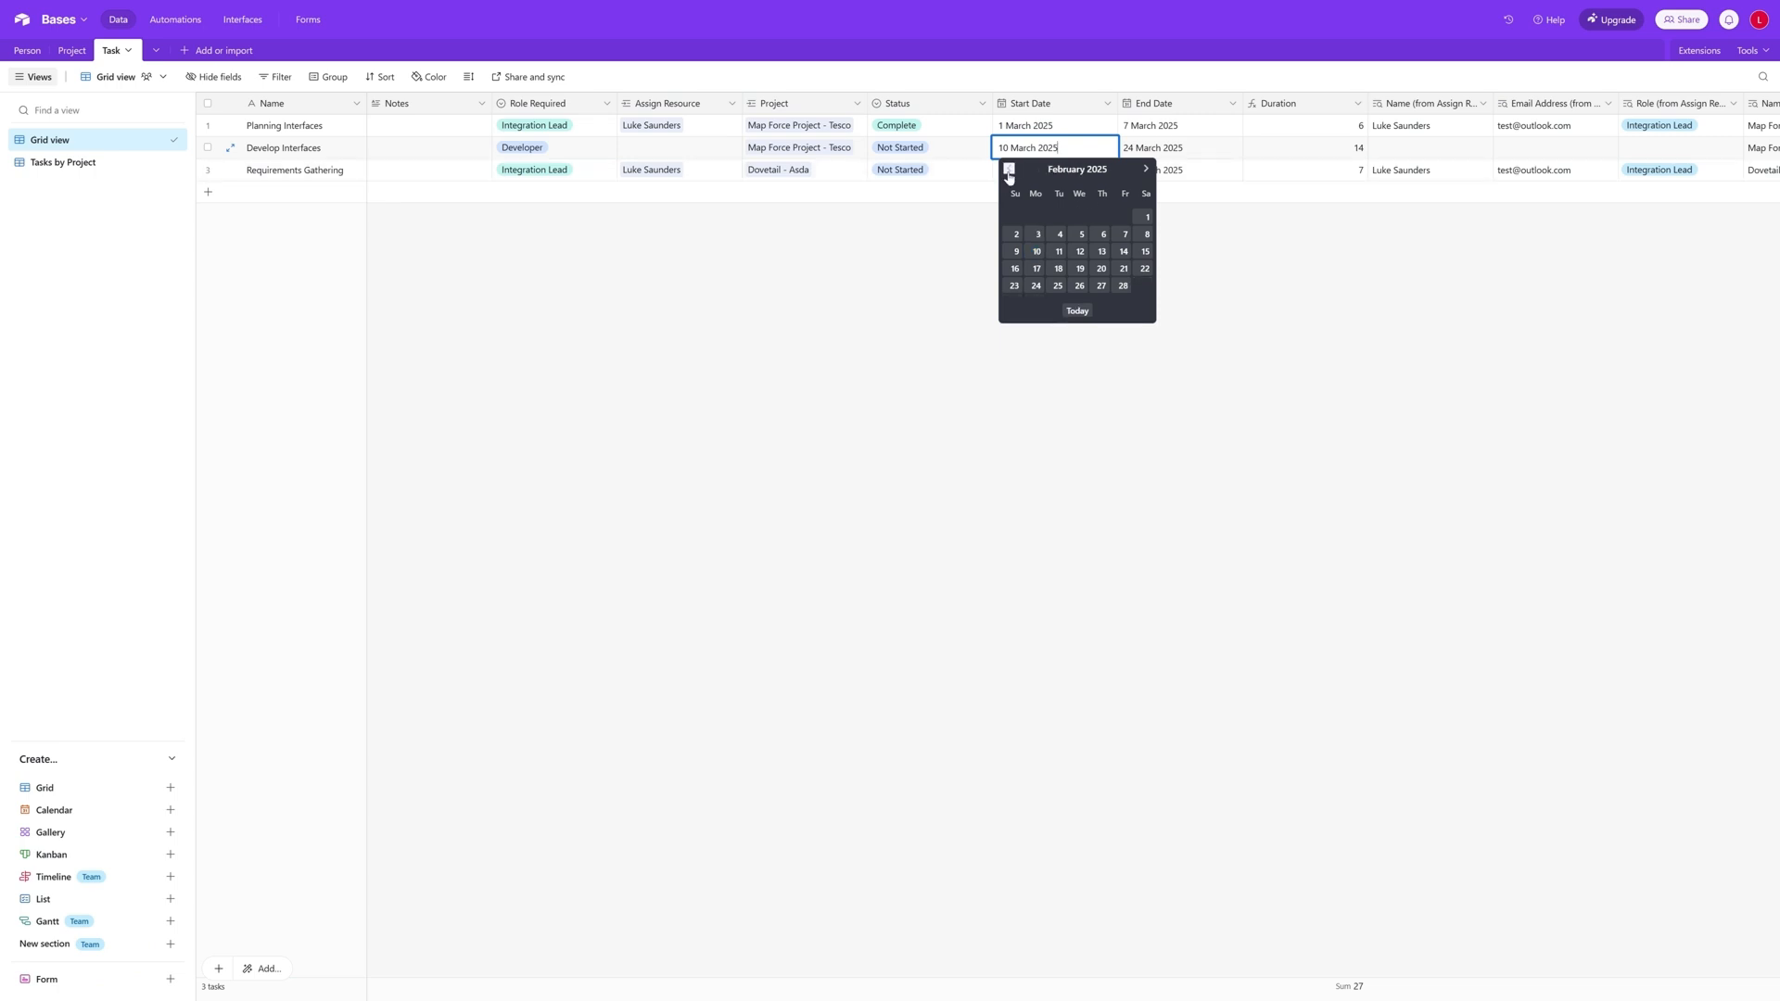
click(1061, 259)
click(1167, 153)
click(1198, 153)
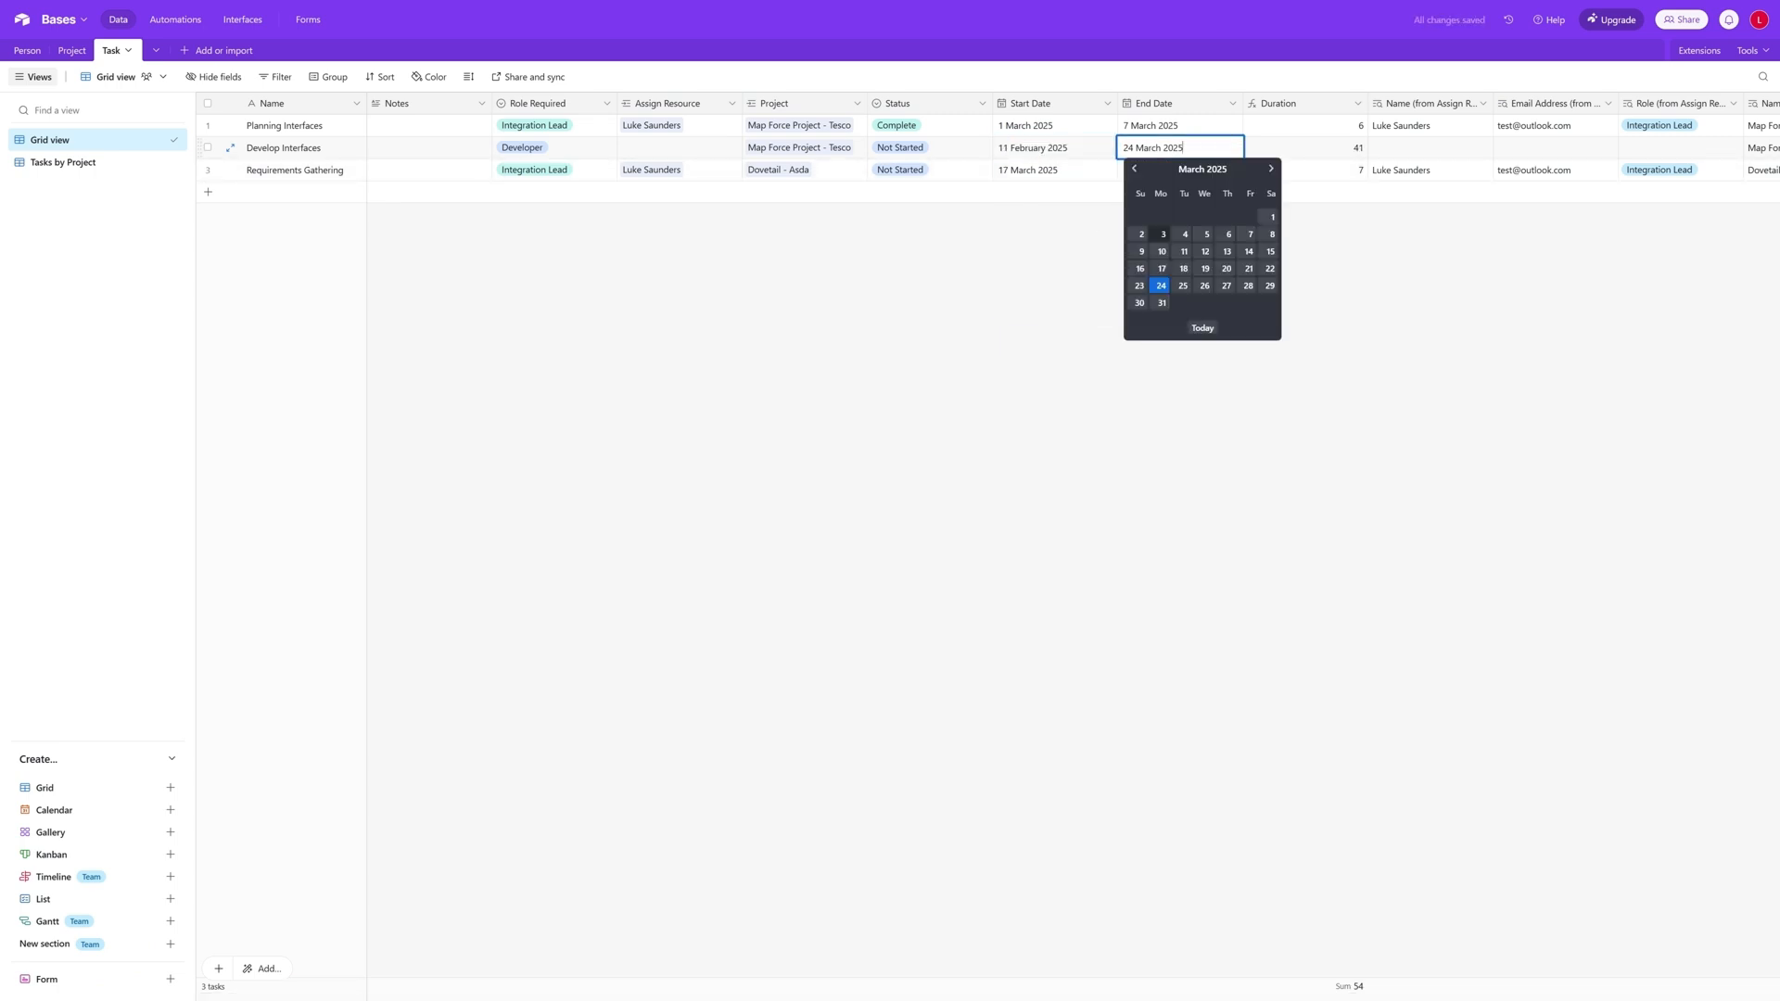
click(1136, 171)
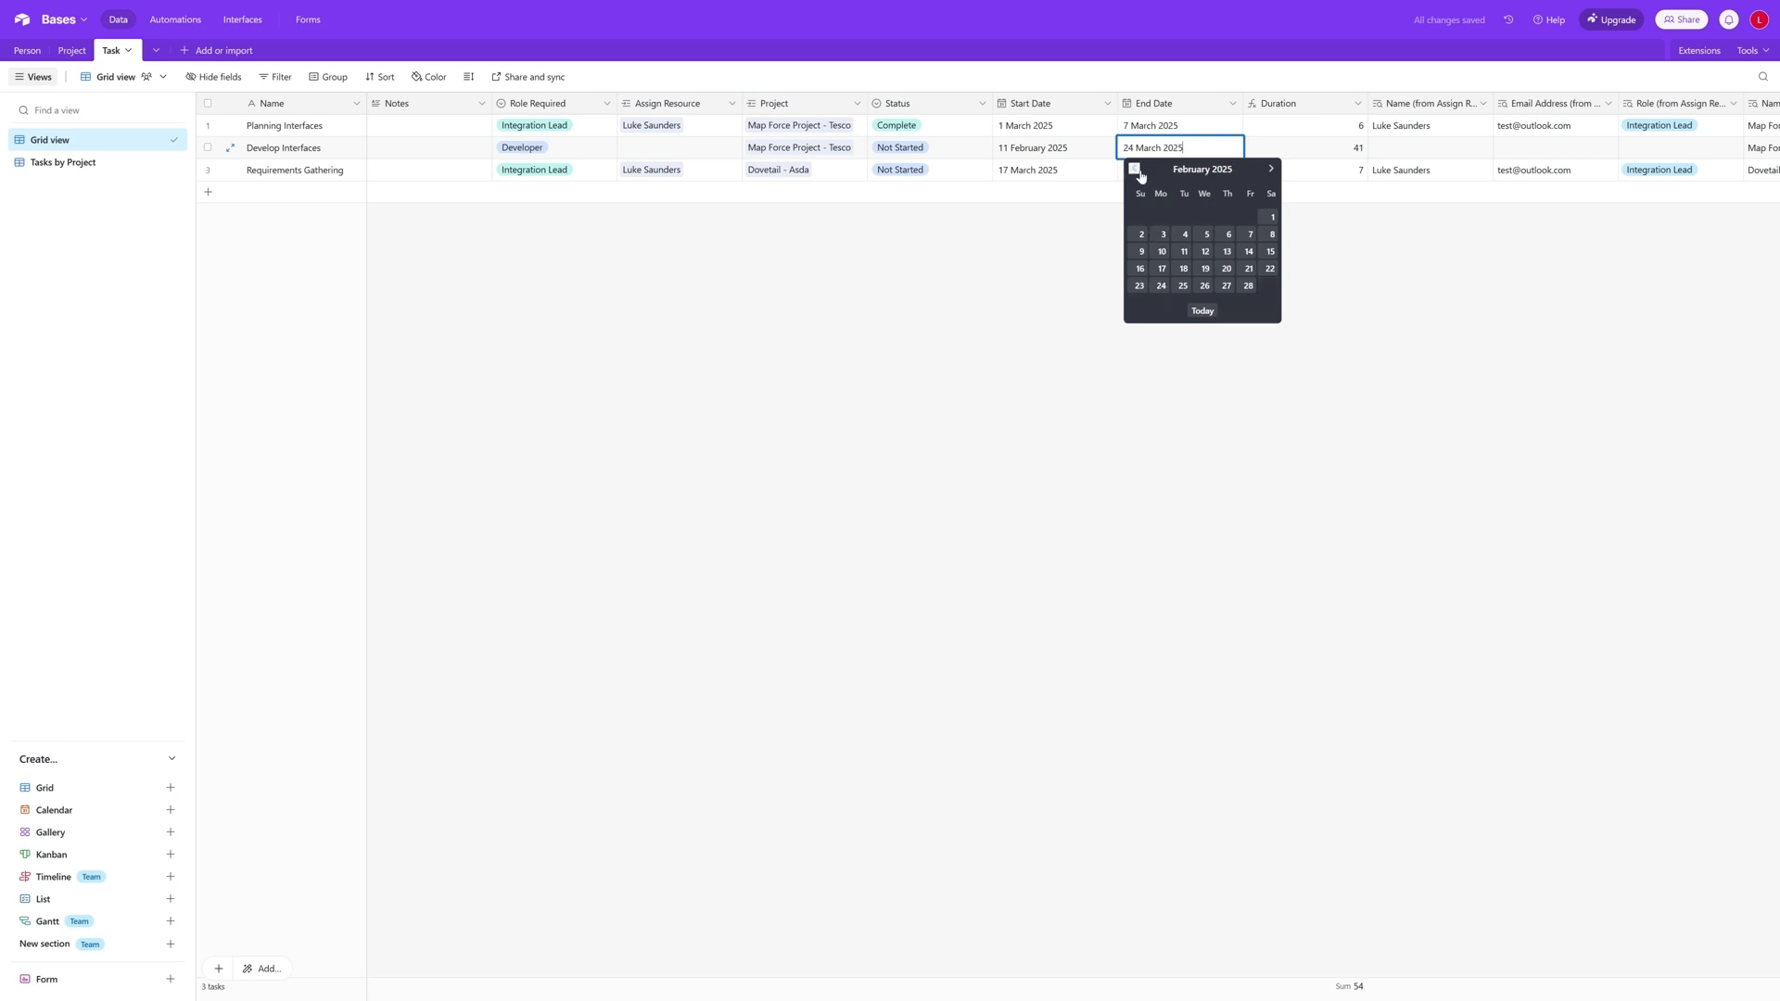
click(1226, 269)
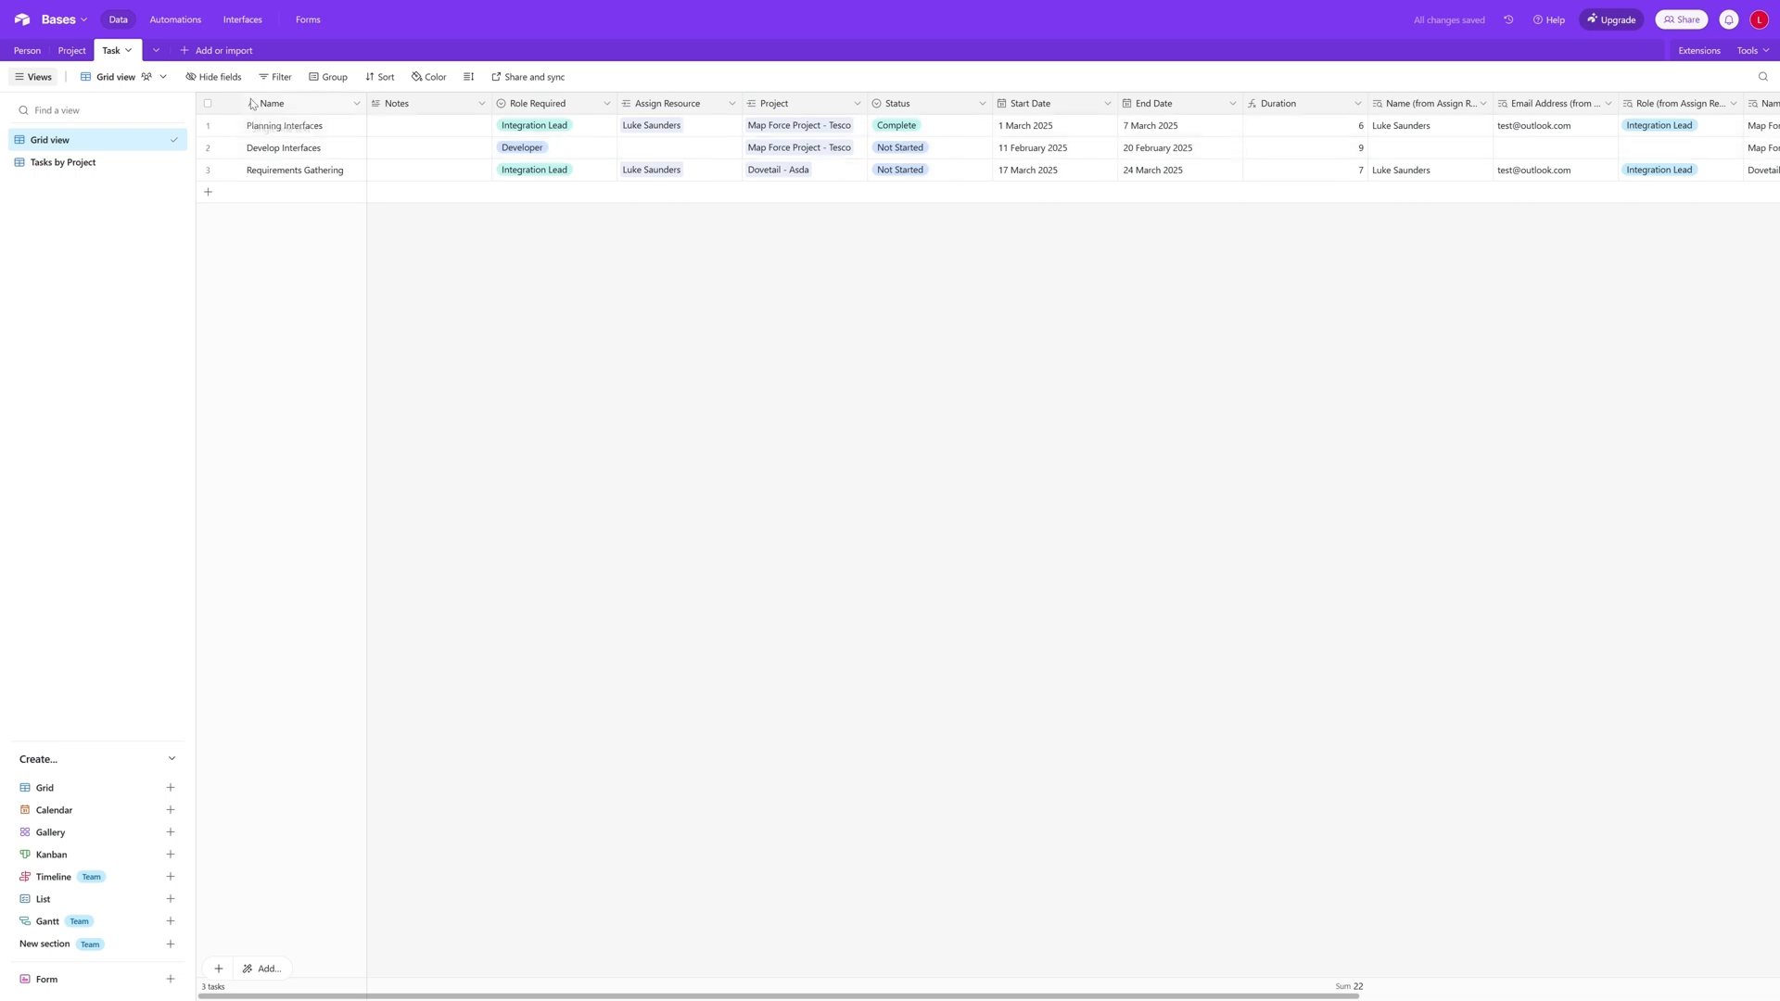
- Check the Late Tasks counts in the Project table
click(74, 51)
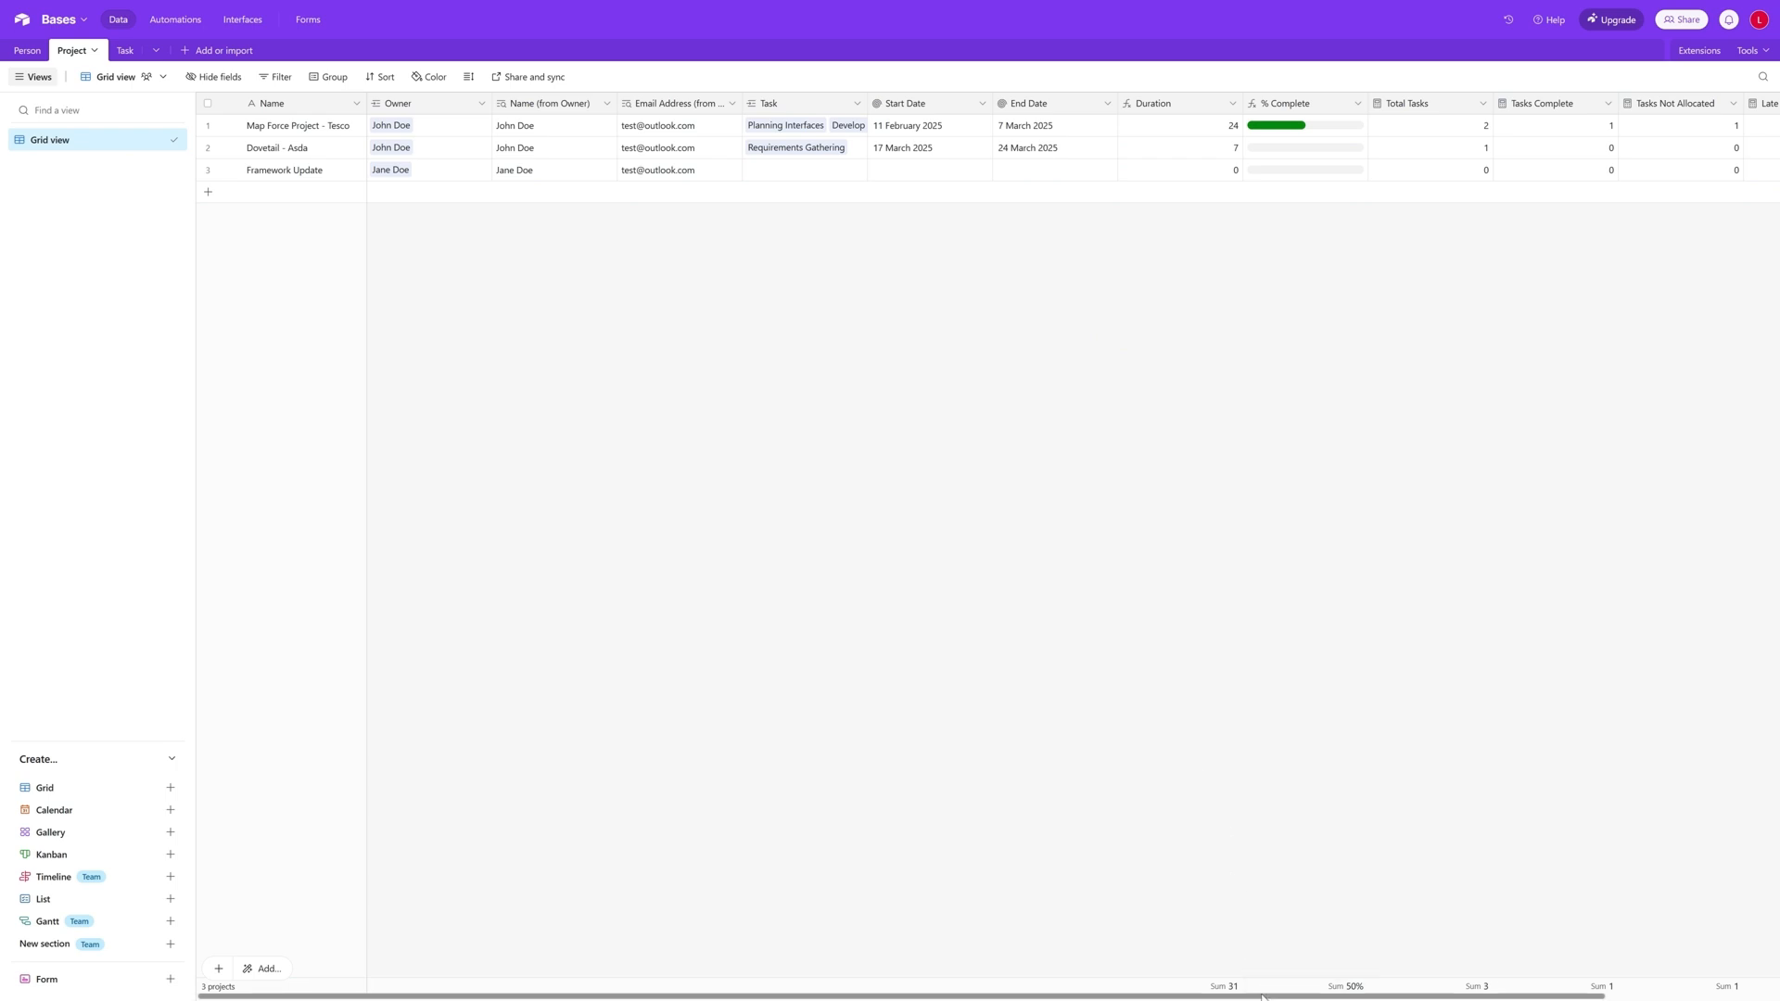
scroll(1249, 964, right, 3)
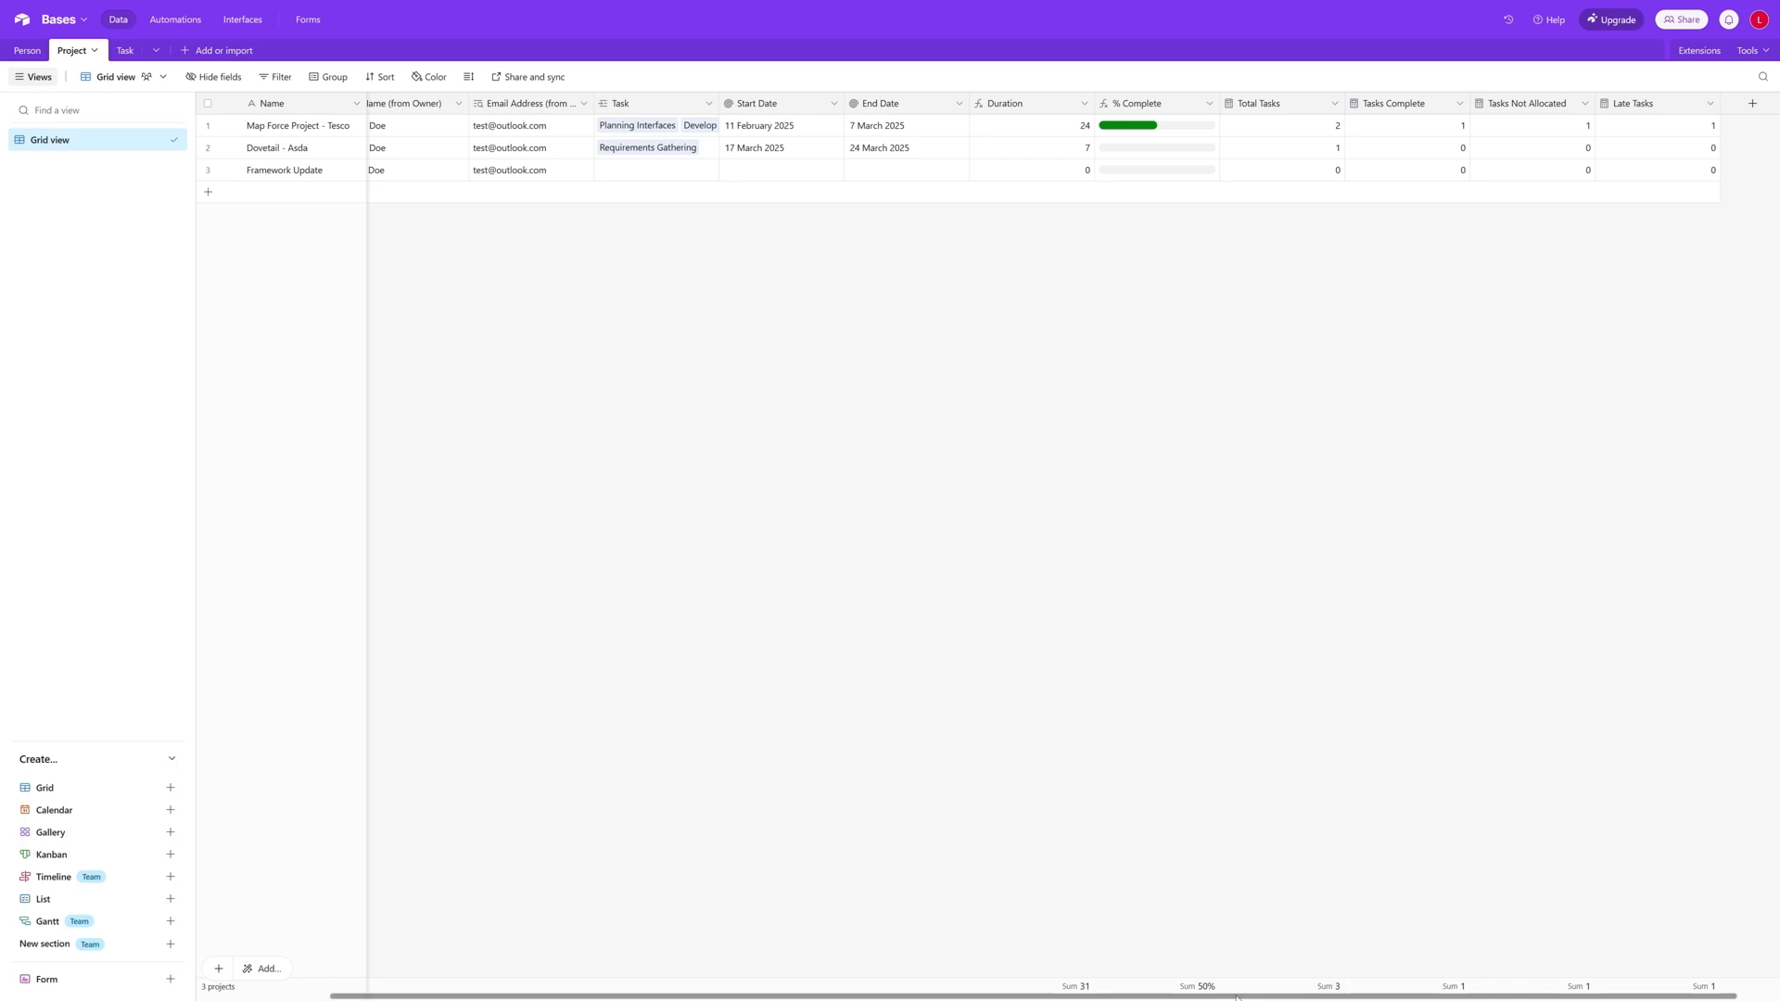
drag(1236, 996, 1103, 996)
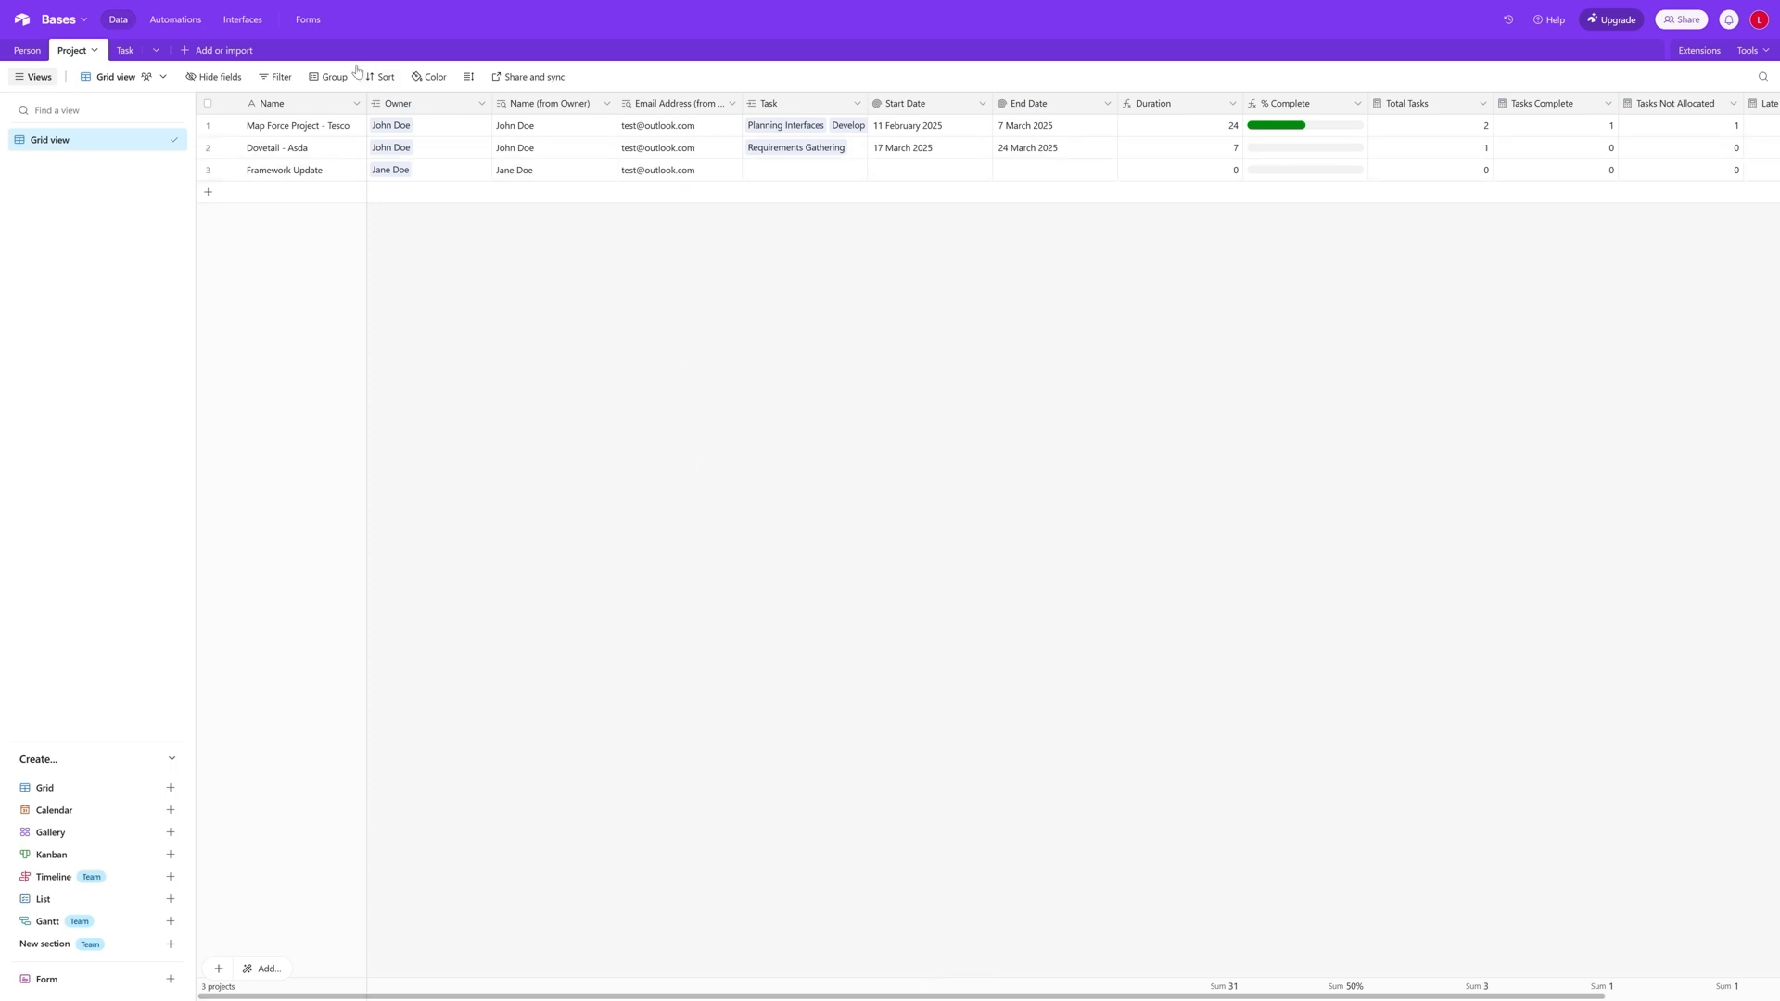
- Open the Projects & Tasks interface and compare its All Projects, Projects with Unallocated Tasks and Projects with Late Tasks tabs
click(254, 25)
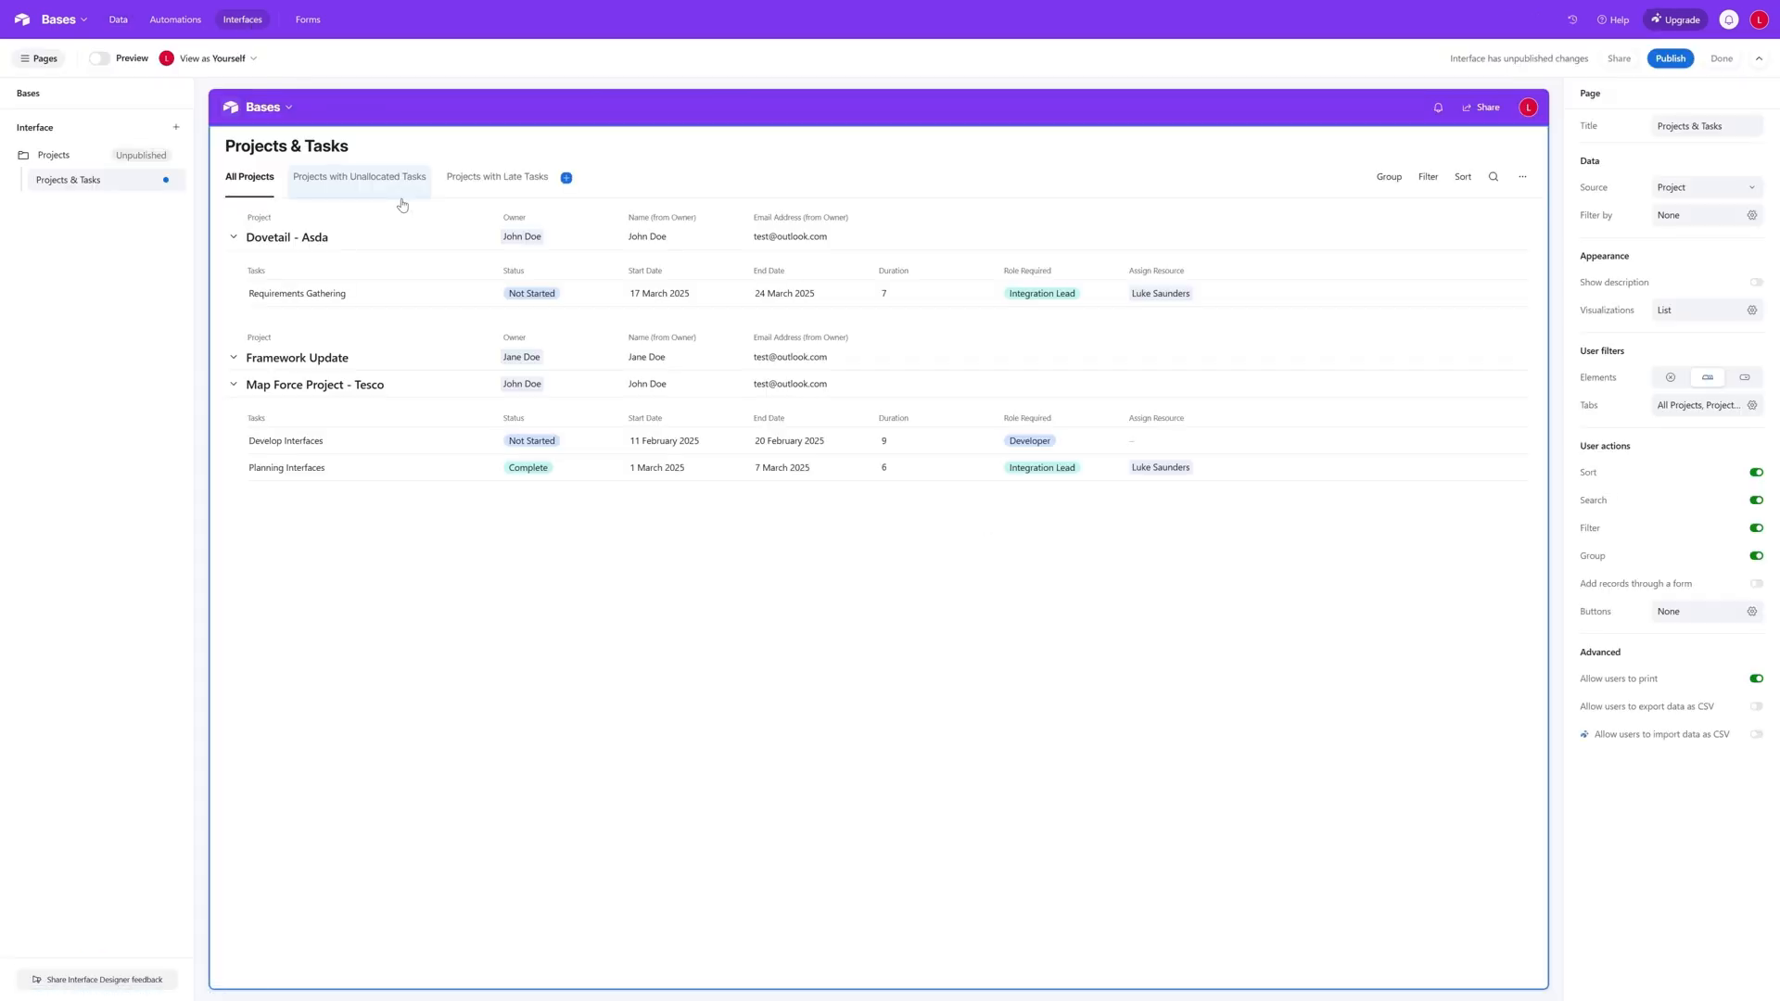
click(401, 196)
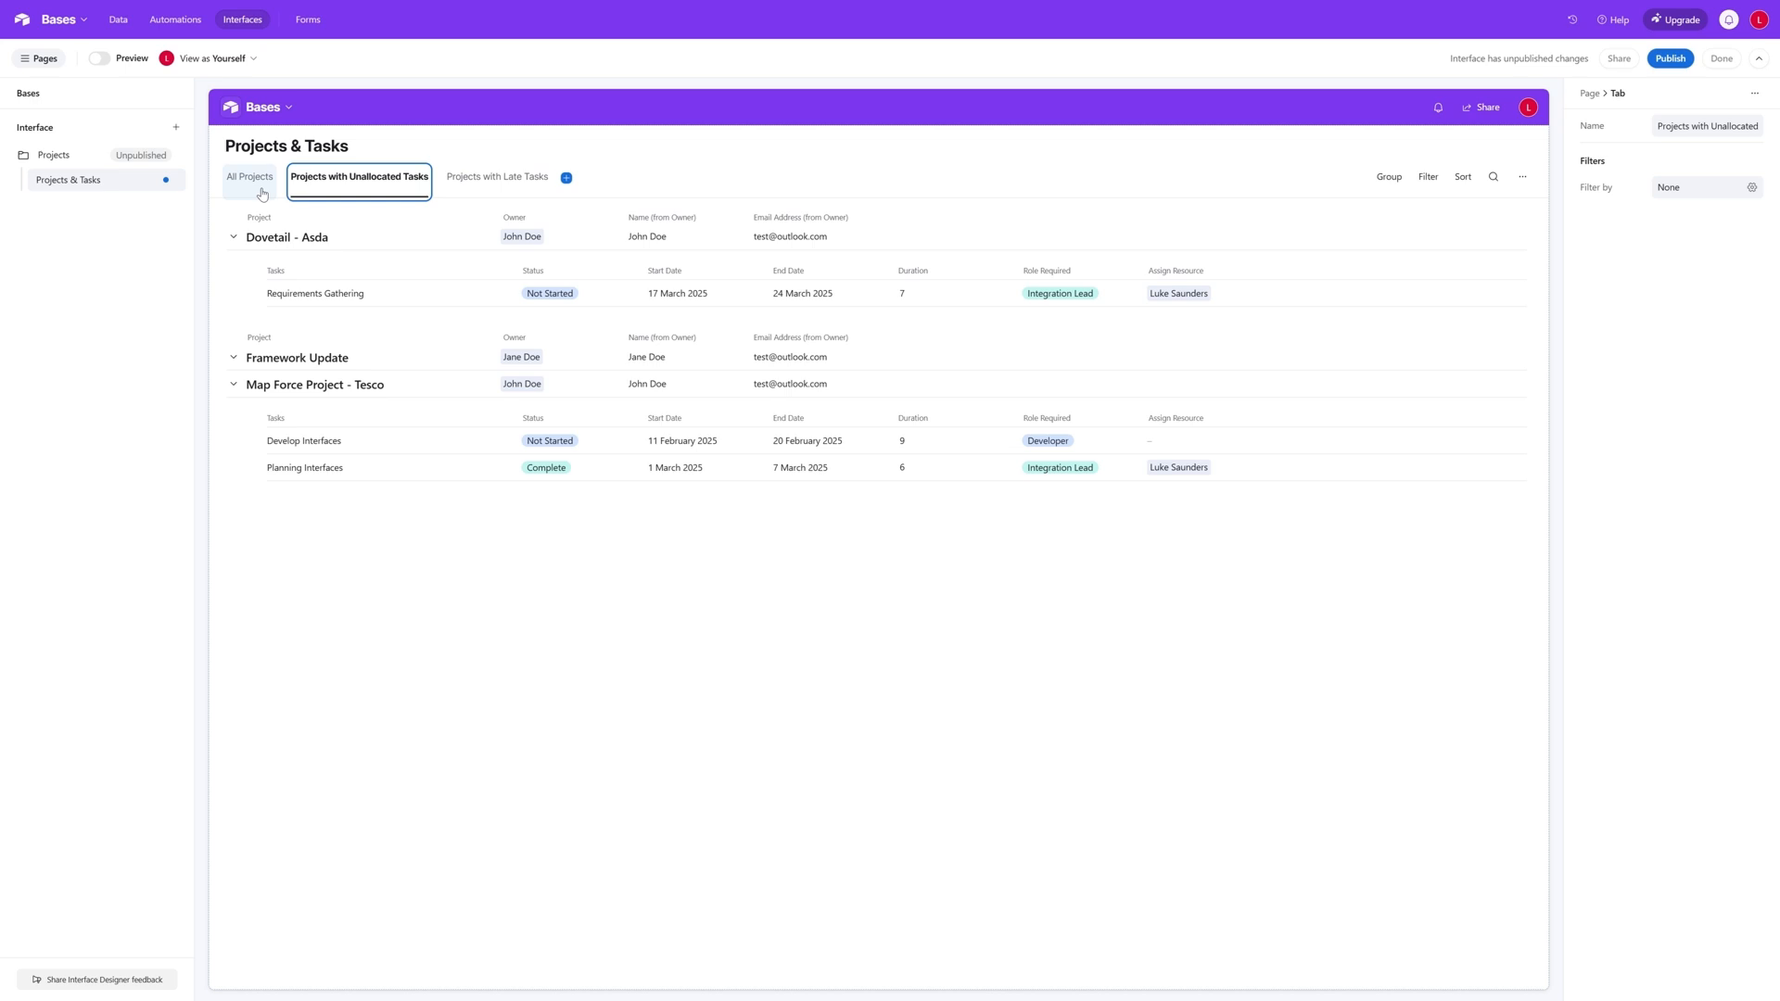
click(481, 184)
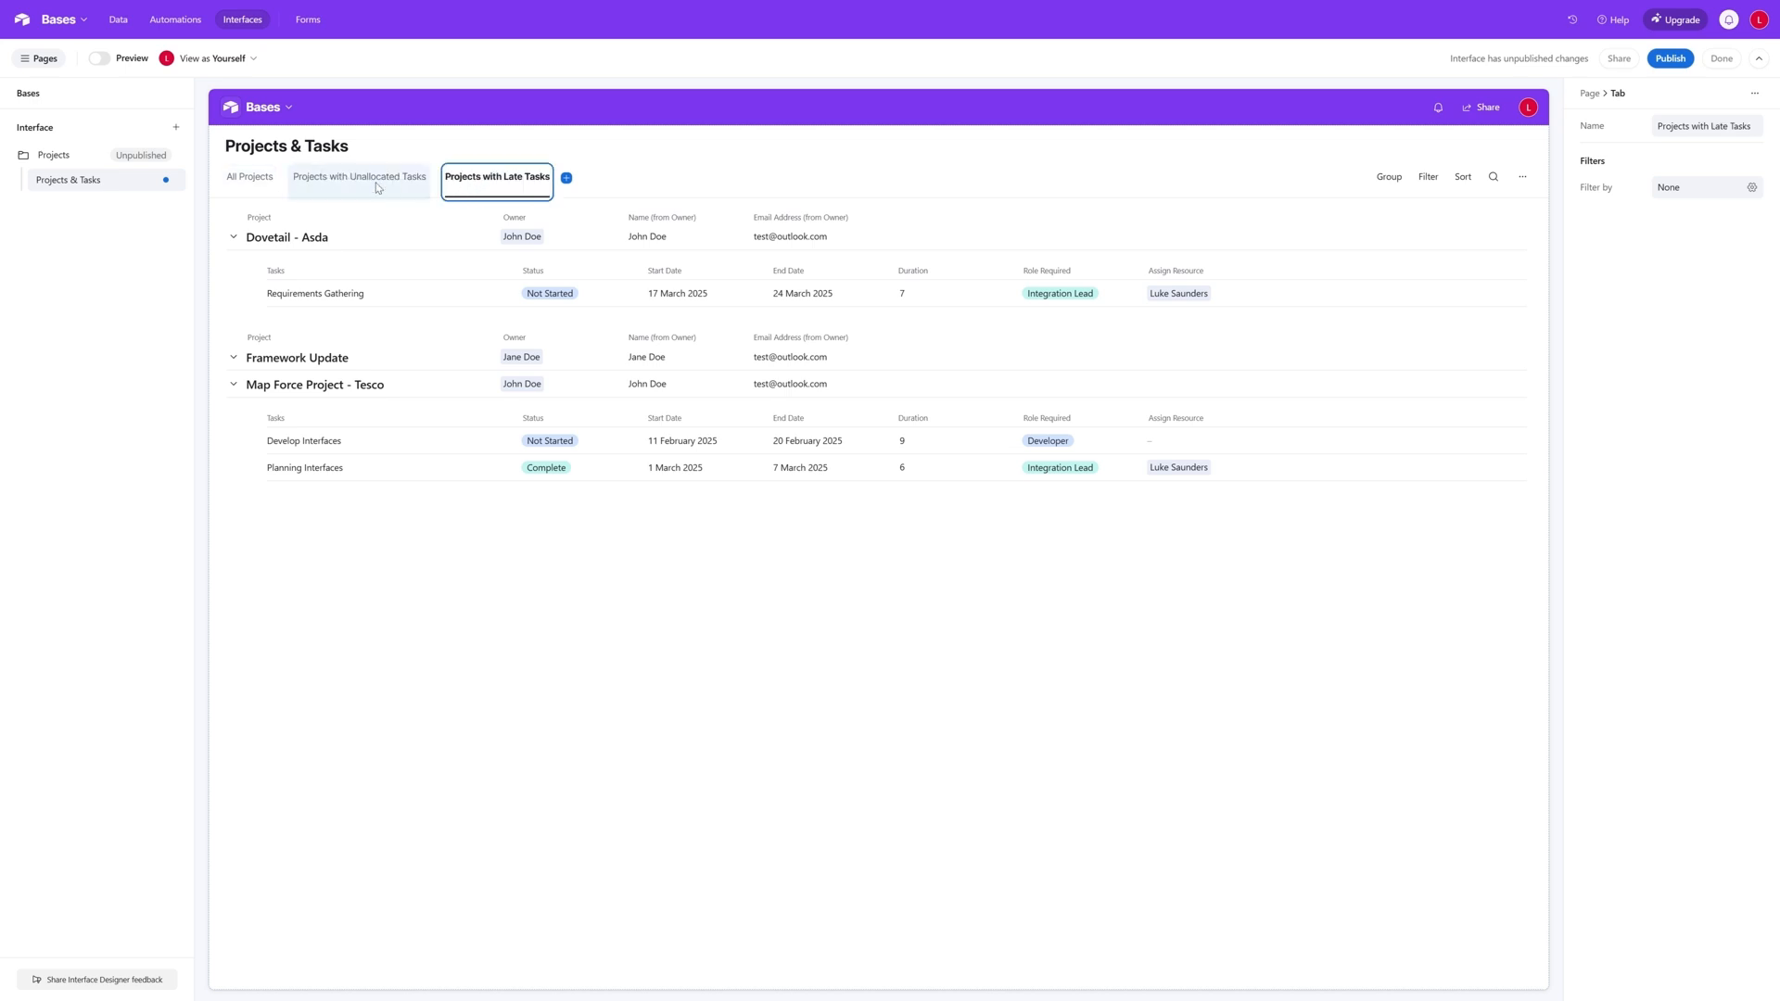
click(375, 184)
click(257, 189)
click(491, 182)
- Filter the Projects with Unallocated Tasks tab to projects where Tasks Not Allocated is greater than 0
click(361, 185)
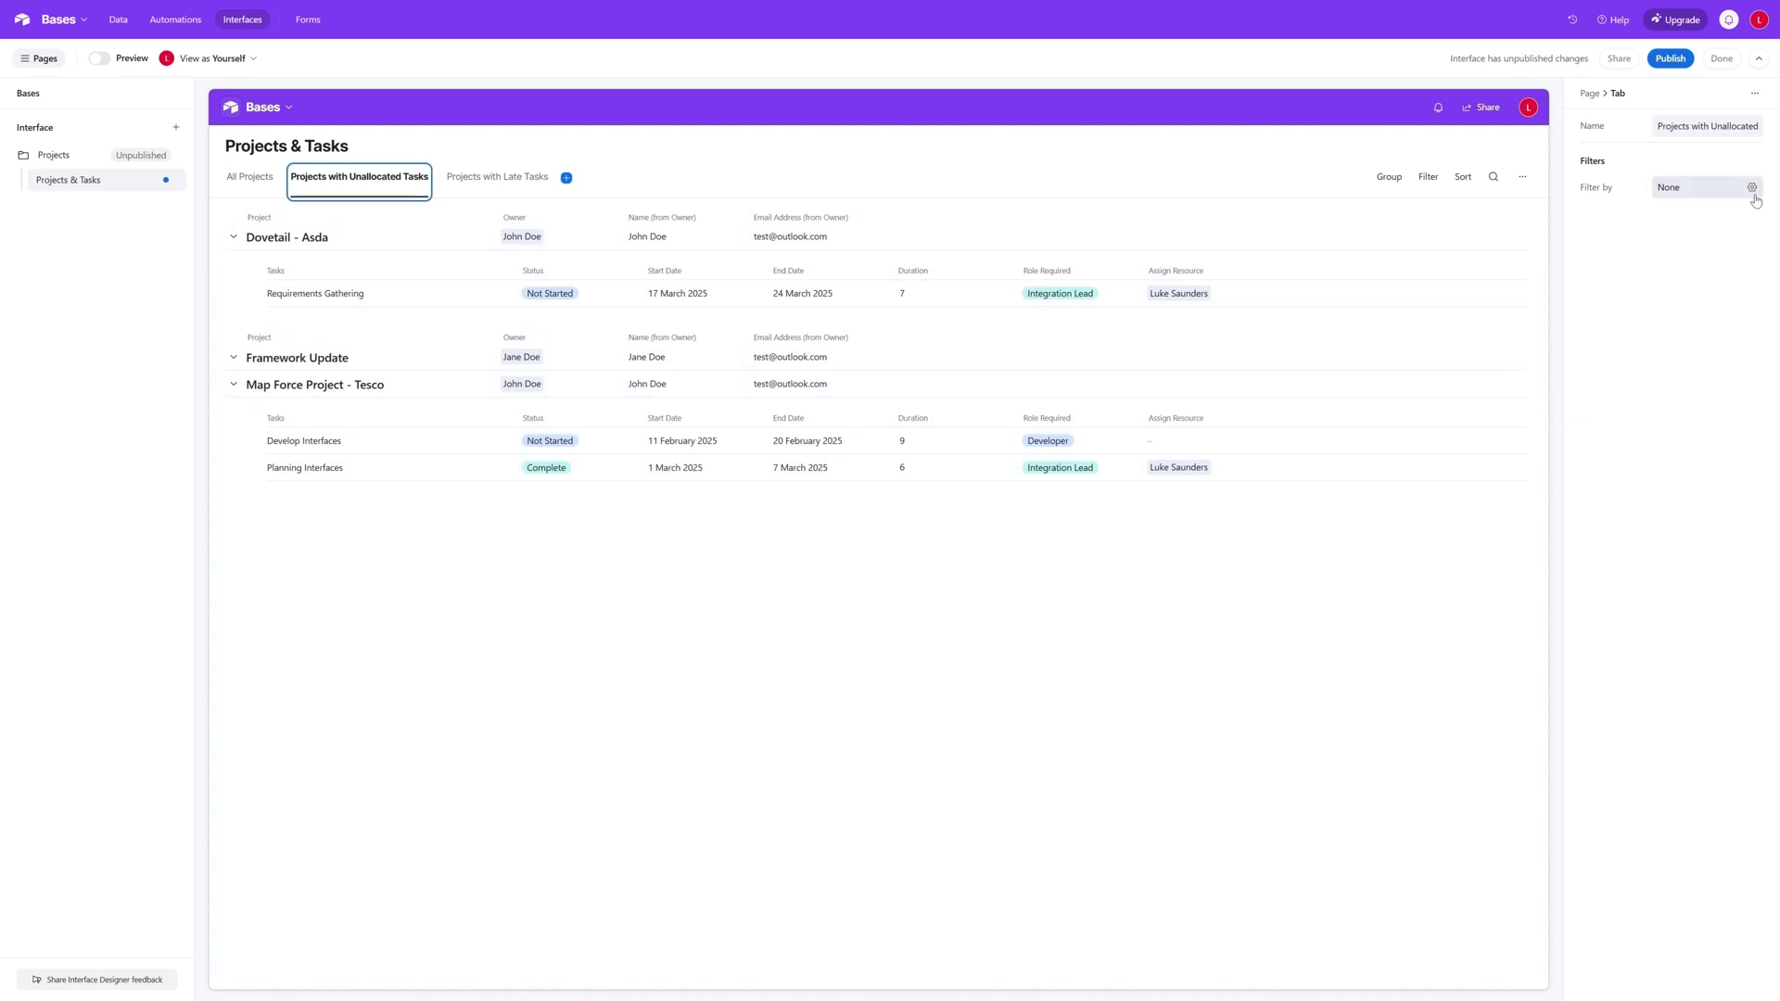
click(1752, 188)
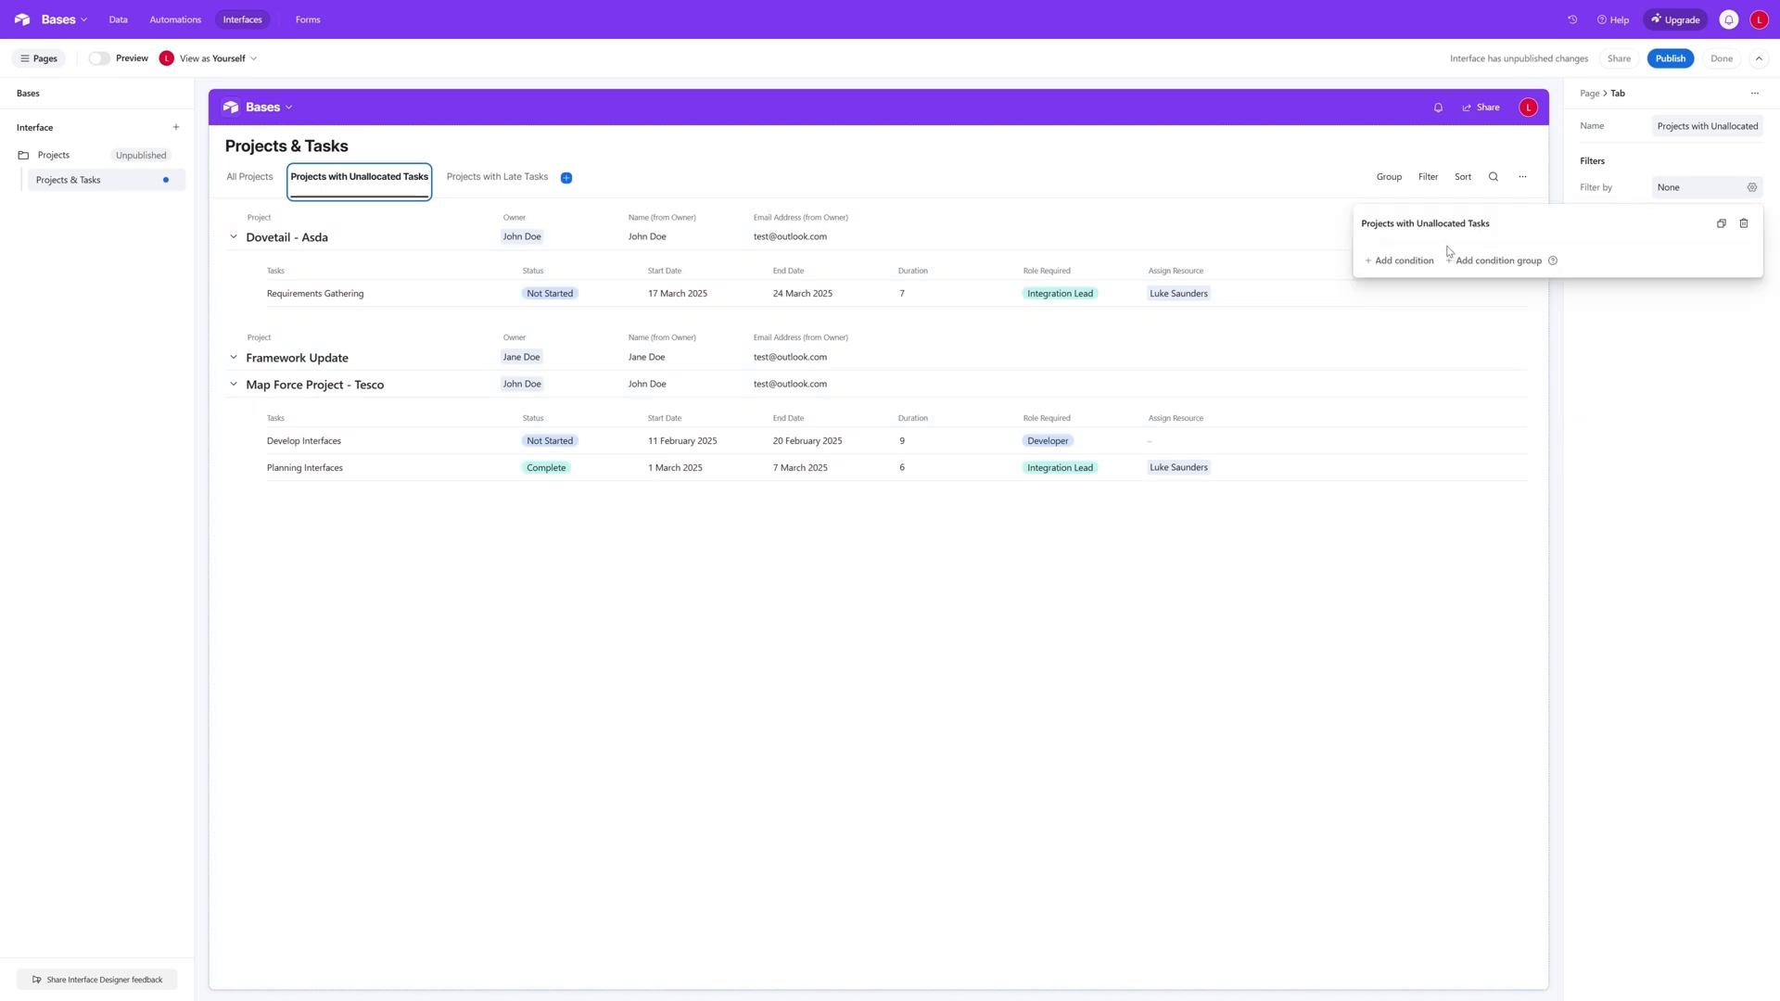
click(1402, 262)
click(1457, 267)
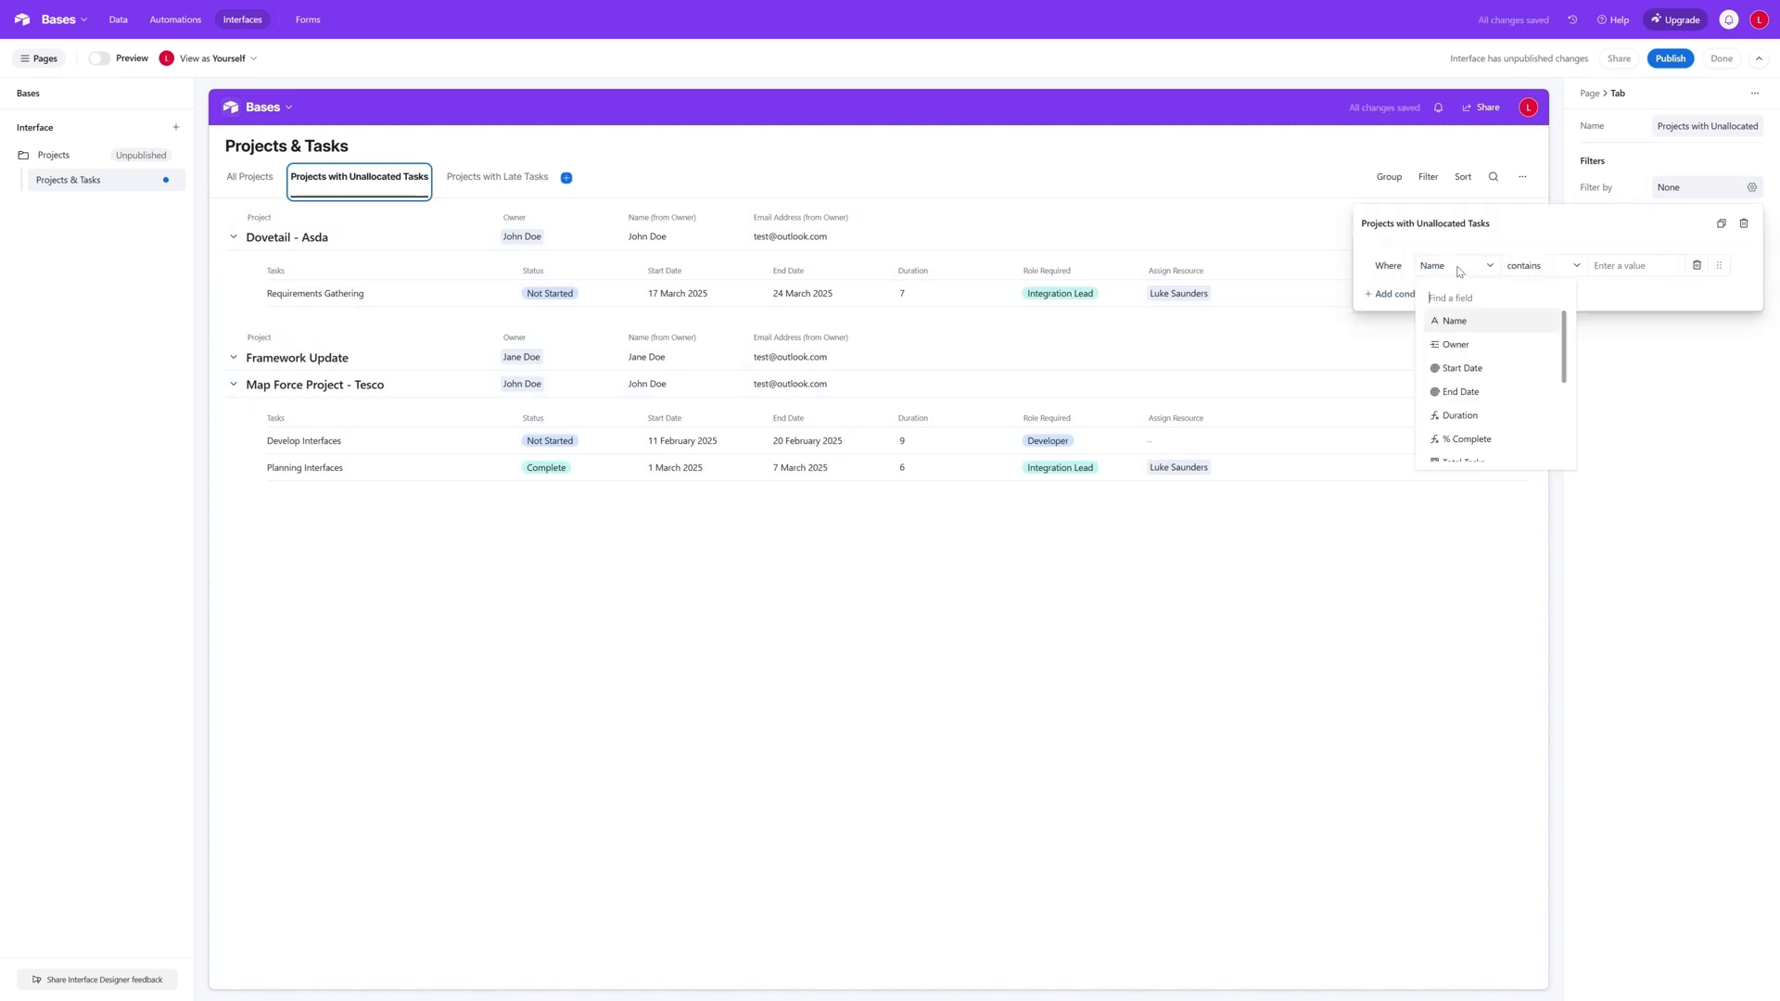
scroll(1483, 348, down, 3)
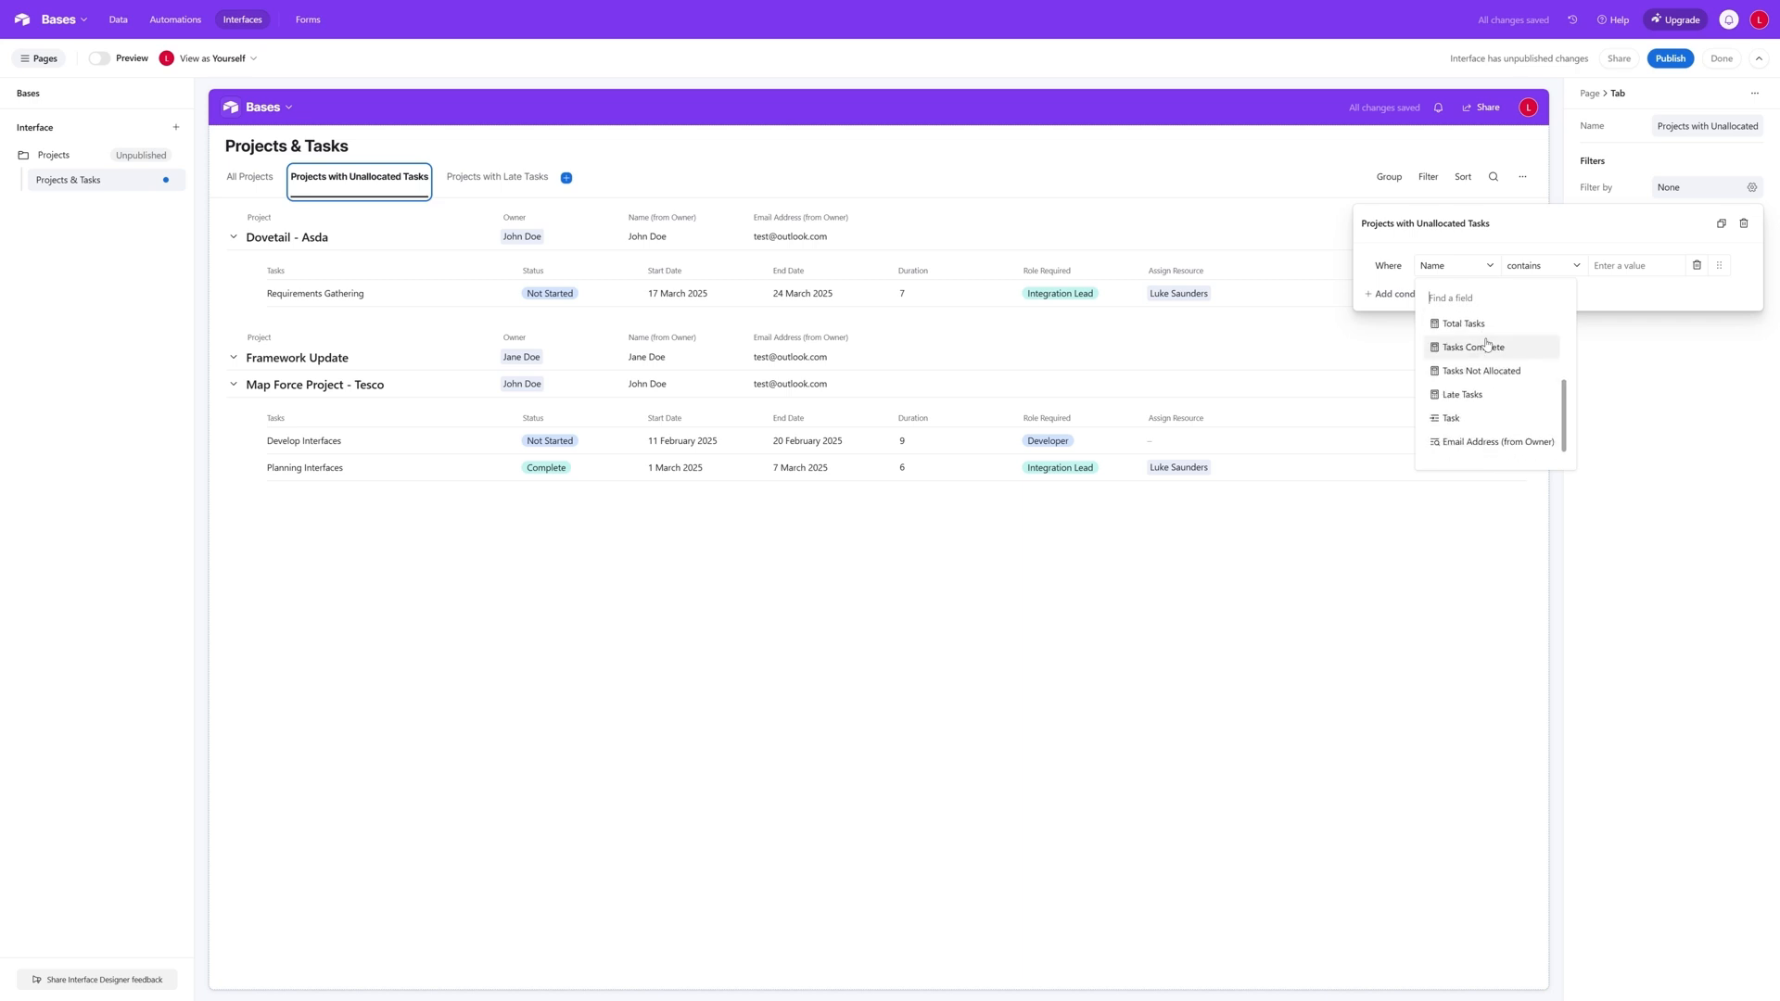
click(1523, 376)
click(1539, 266)
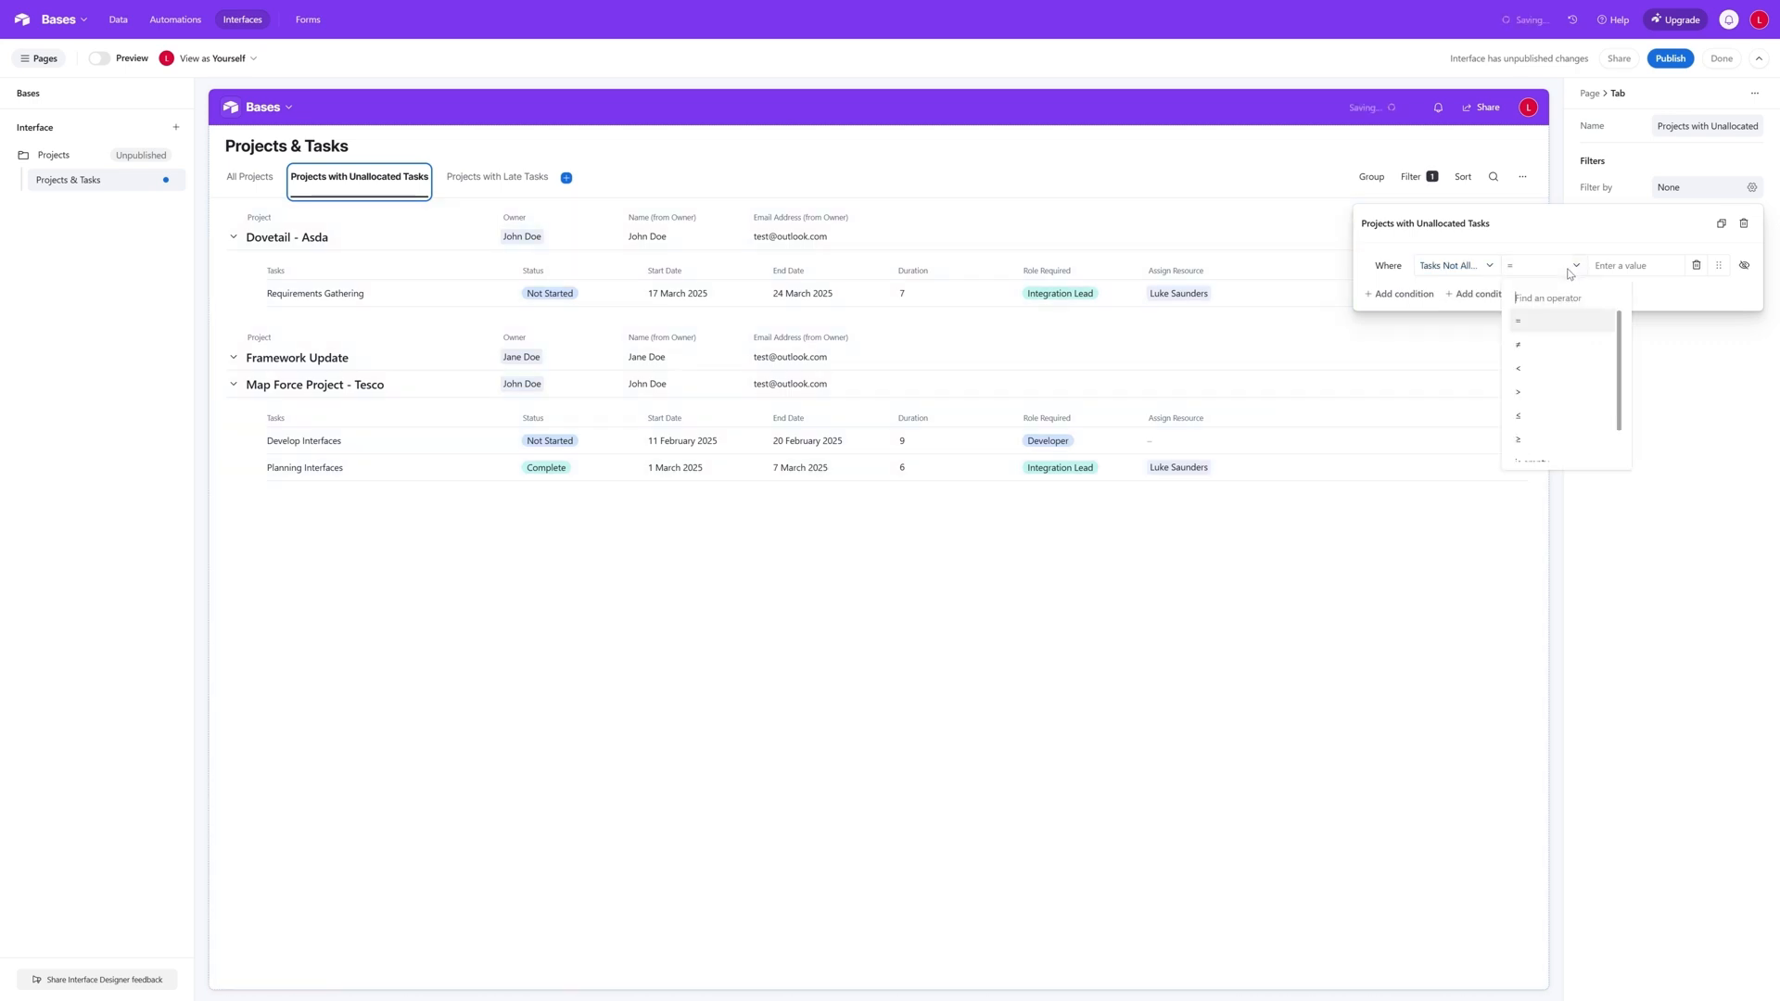
click(1540, 393)
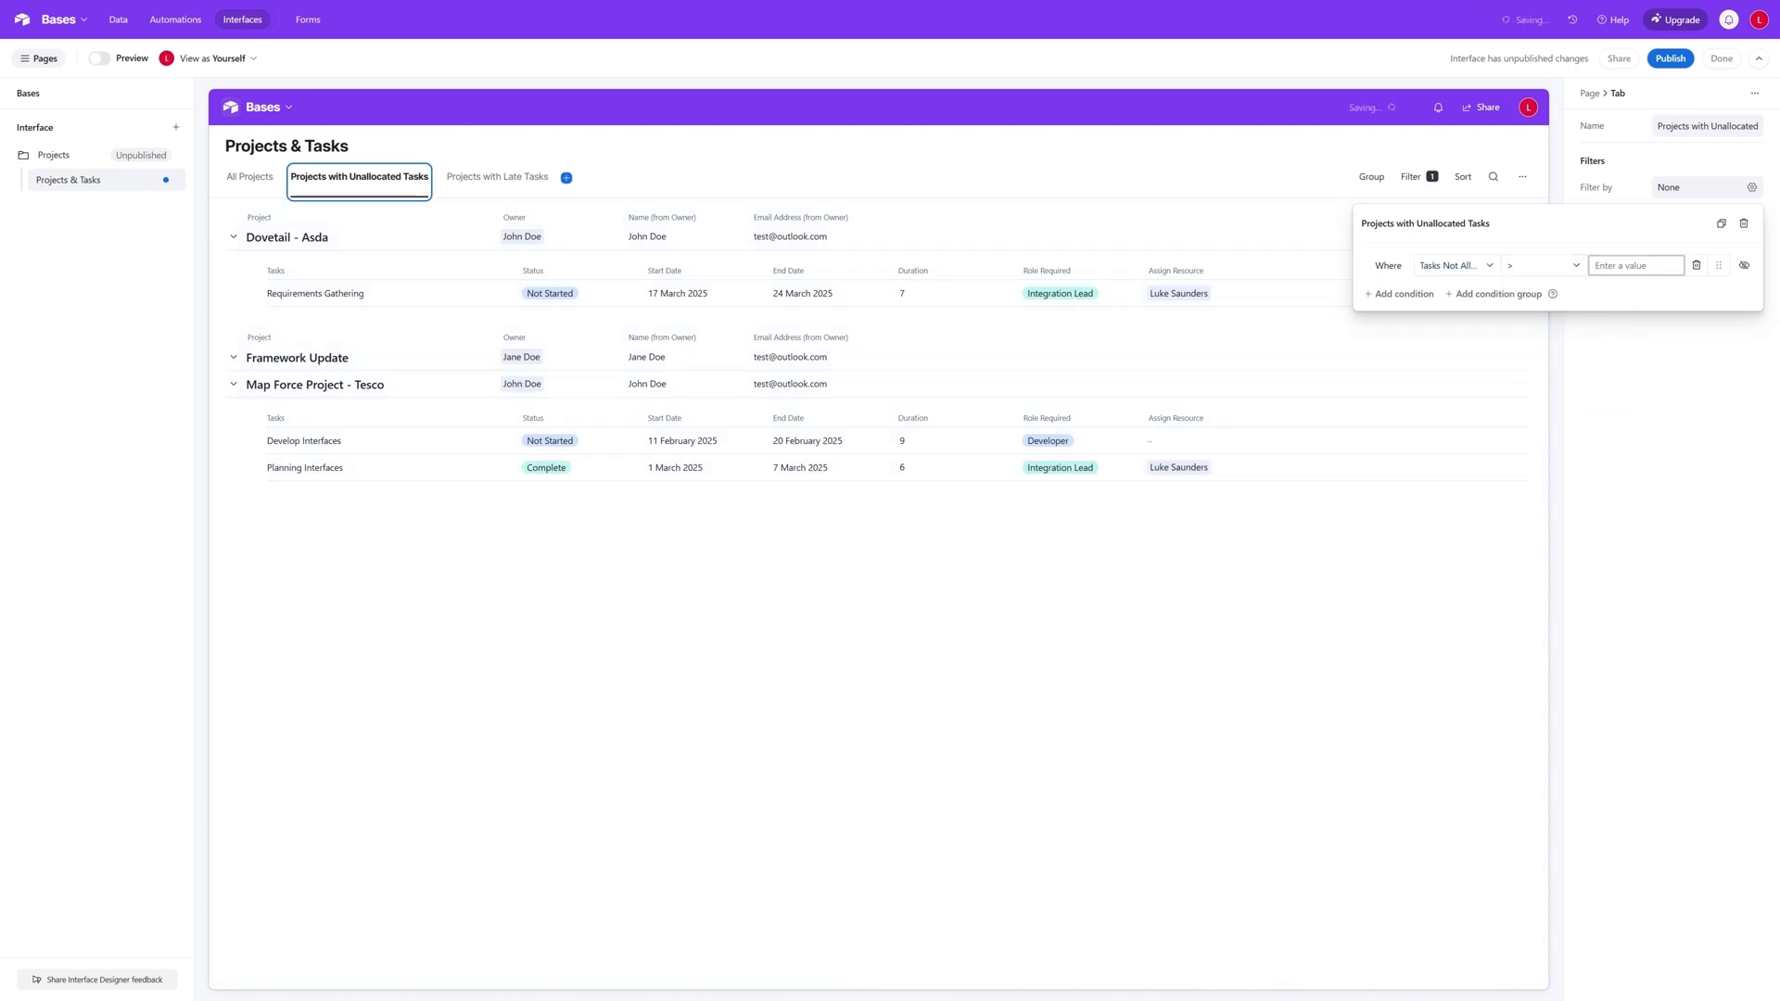
text(0)
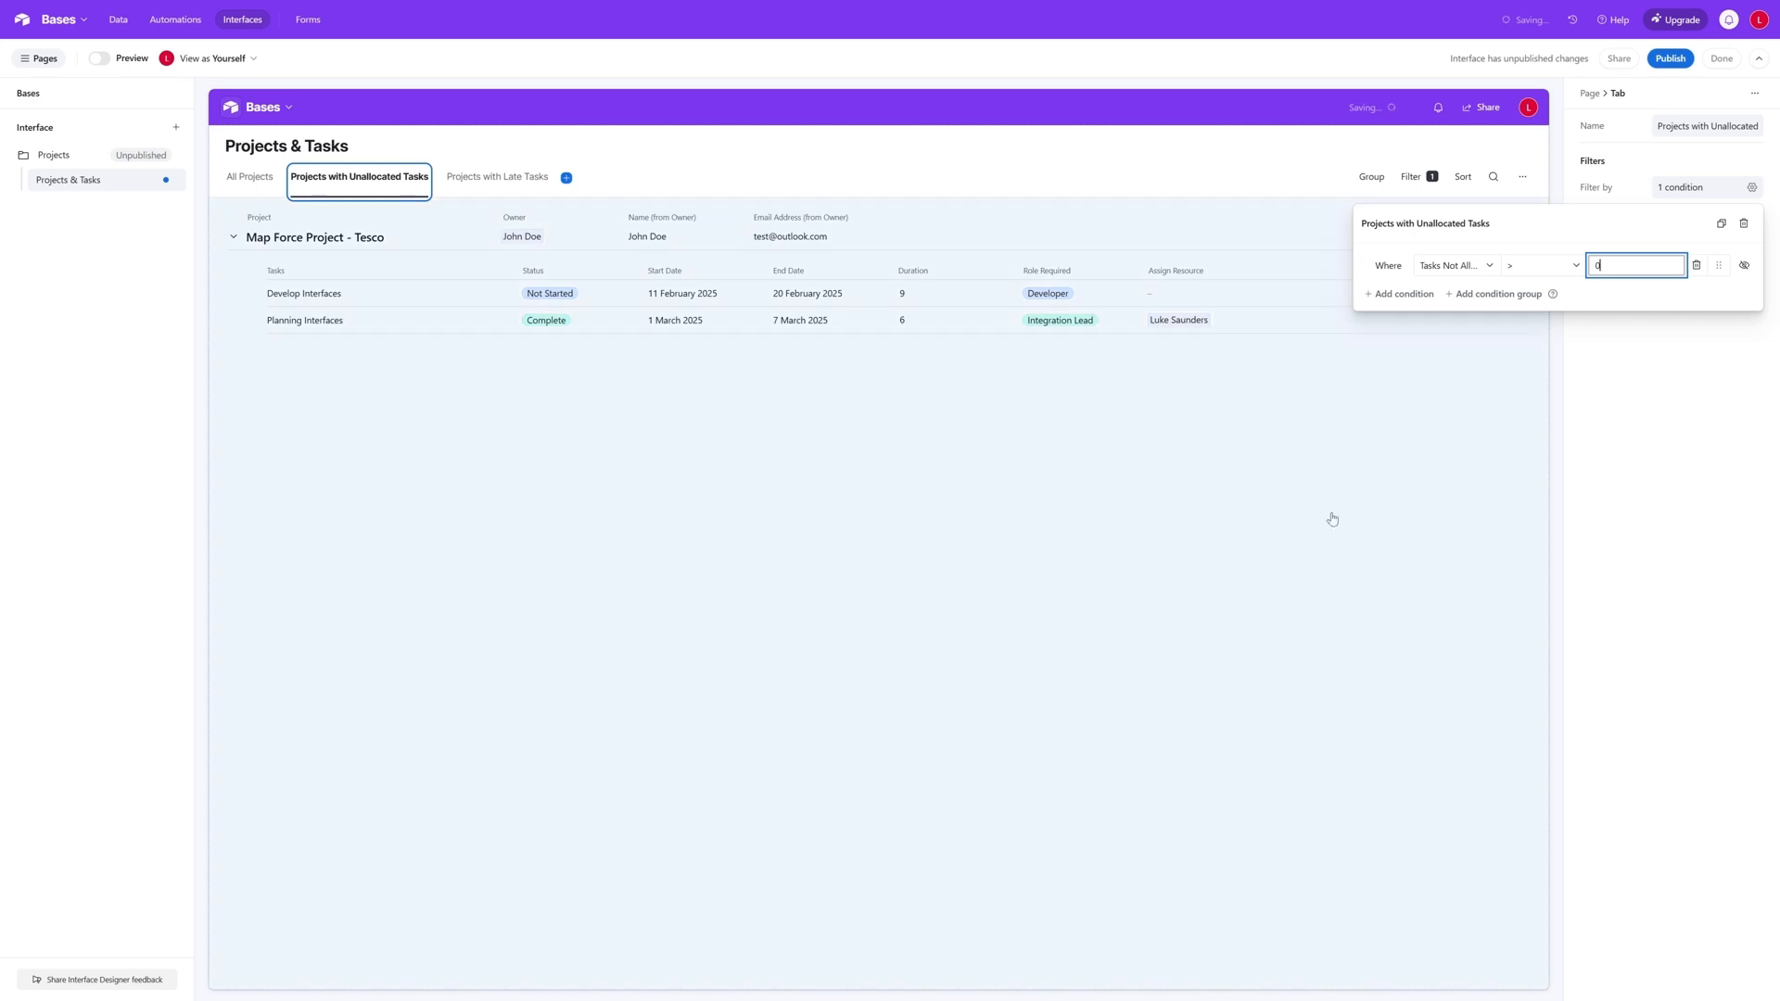
click(672, 244)
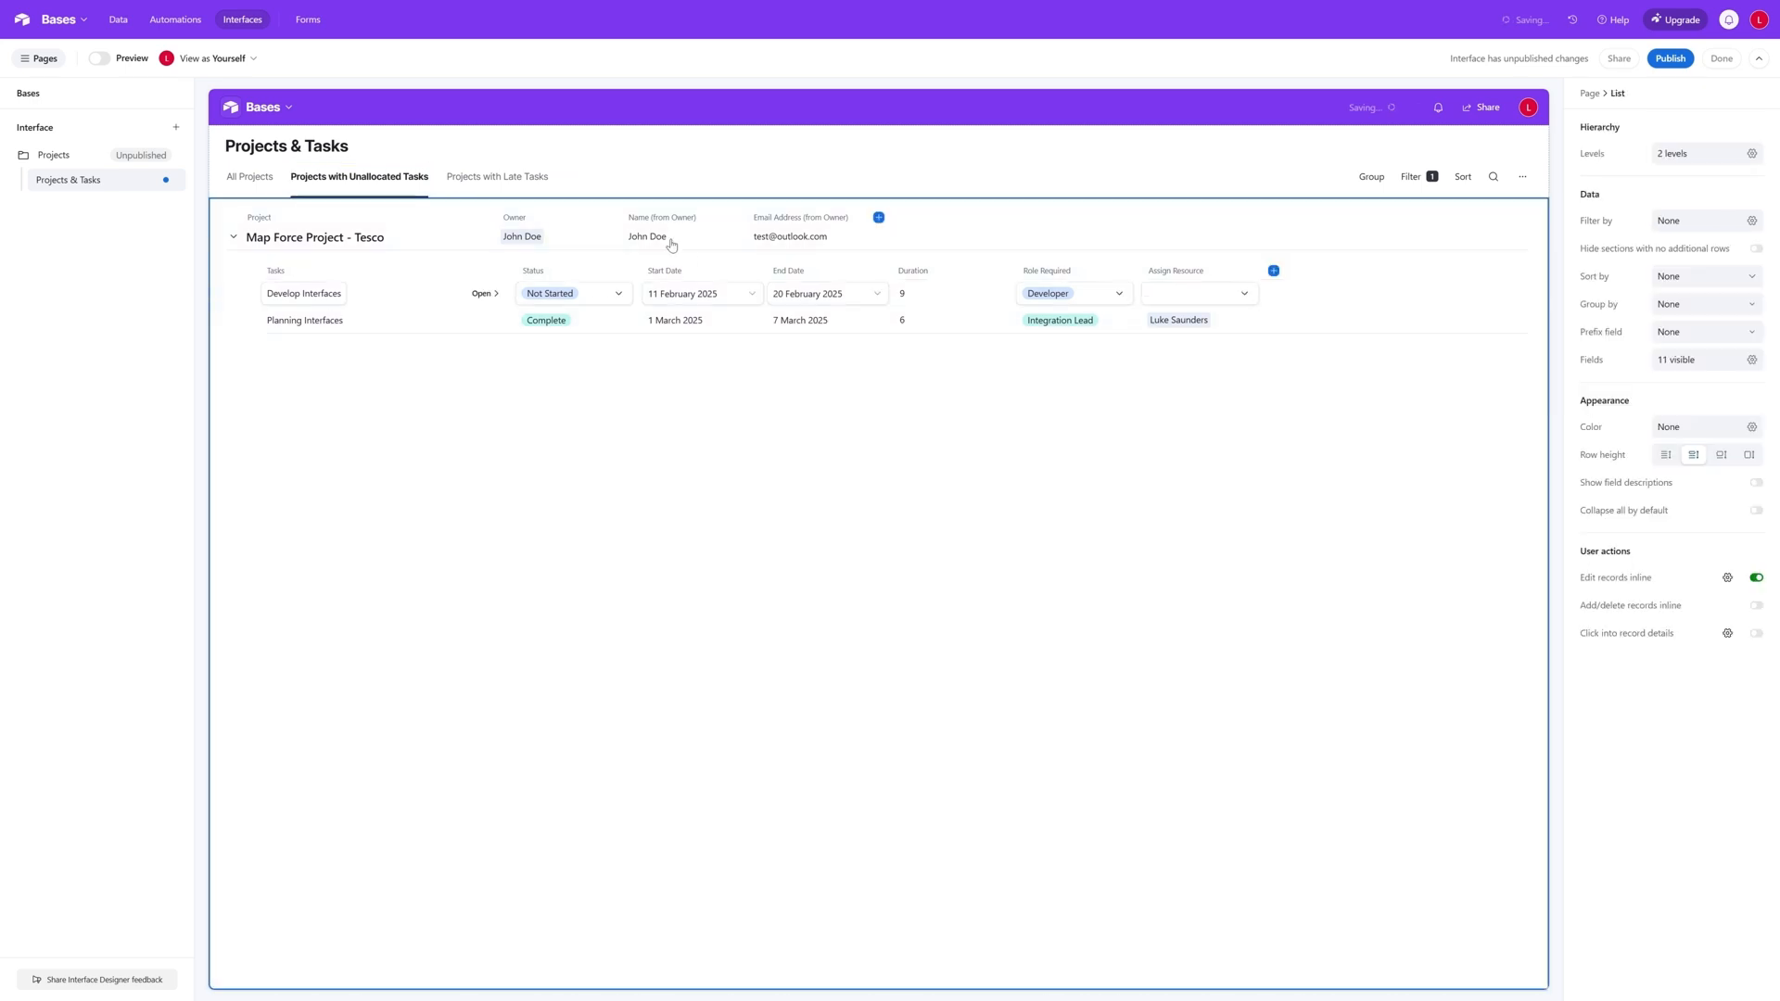
- Filter the Projects with Late Tasks tab to projects where Late Tasks is greater than 0
click(497, 177)
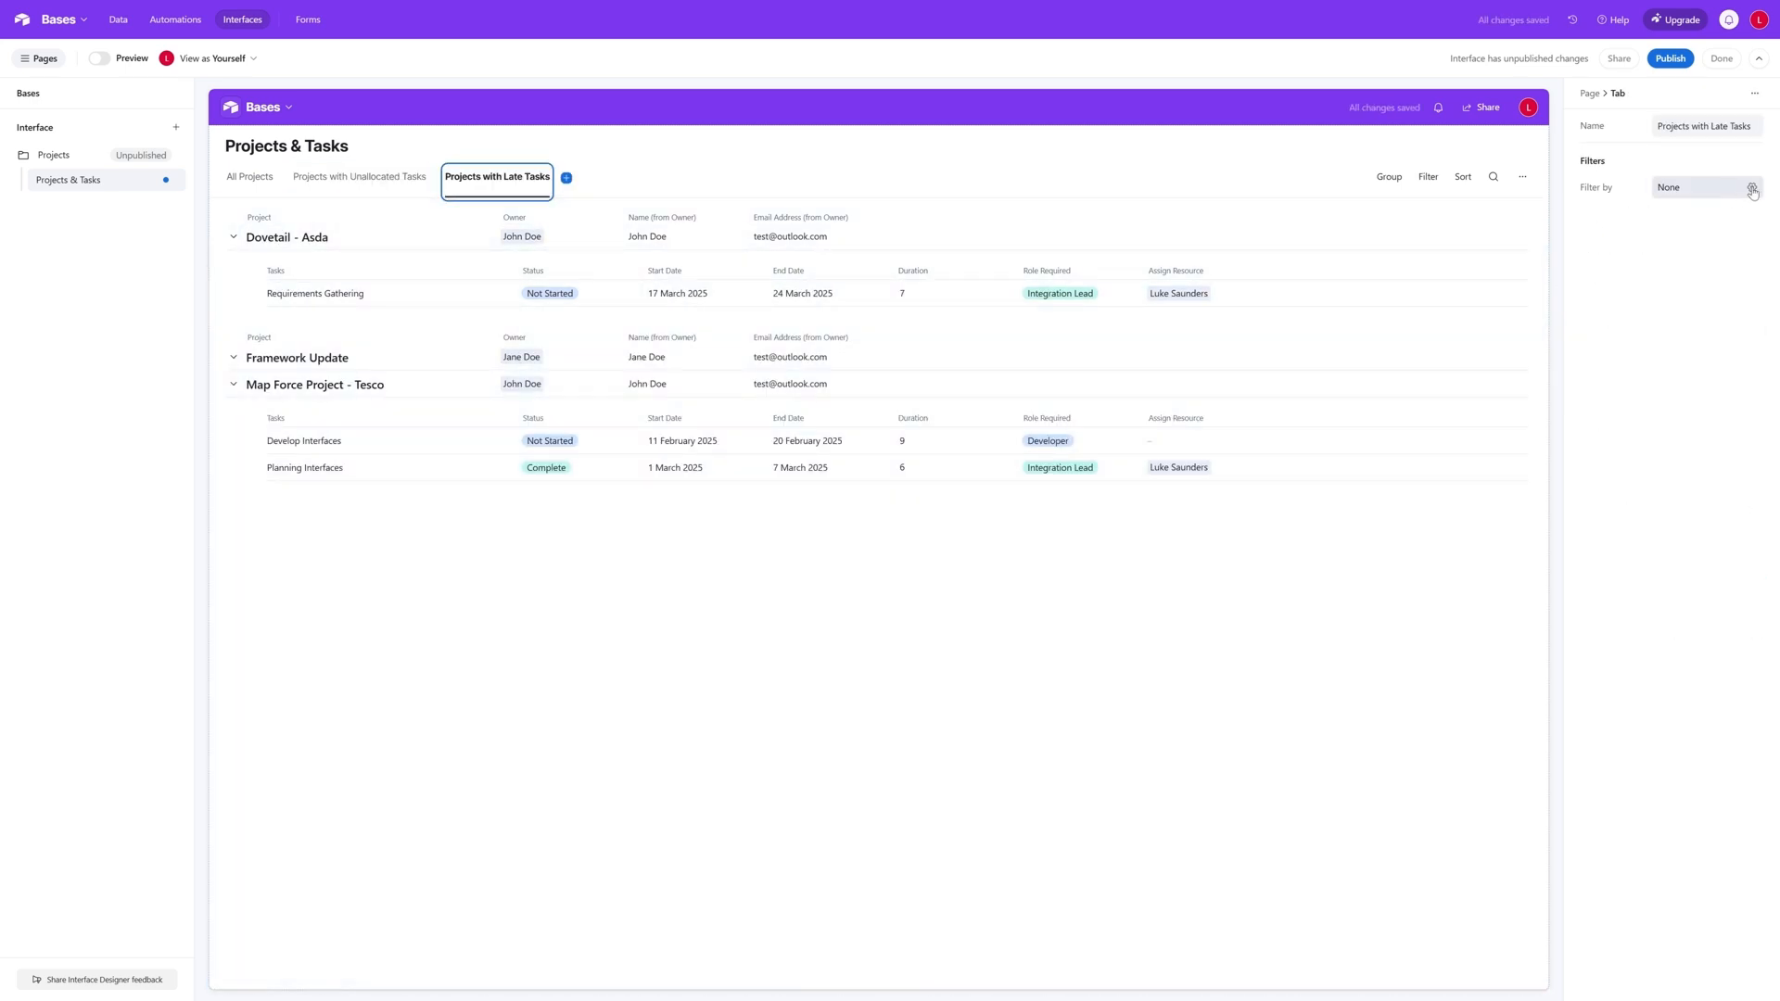
click(1752, 188)
click(1437, 266)
scroll(1489, 396, down, 2)
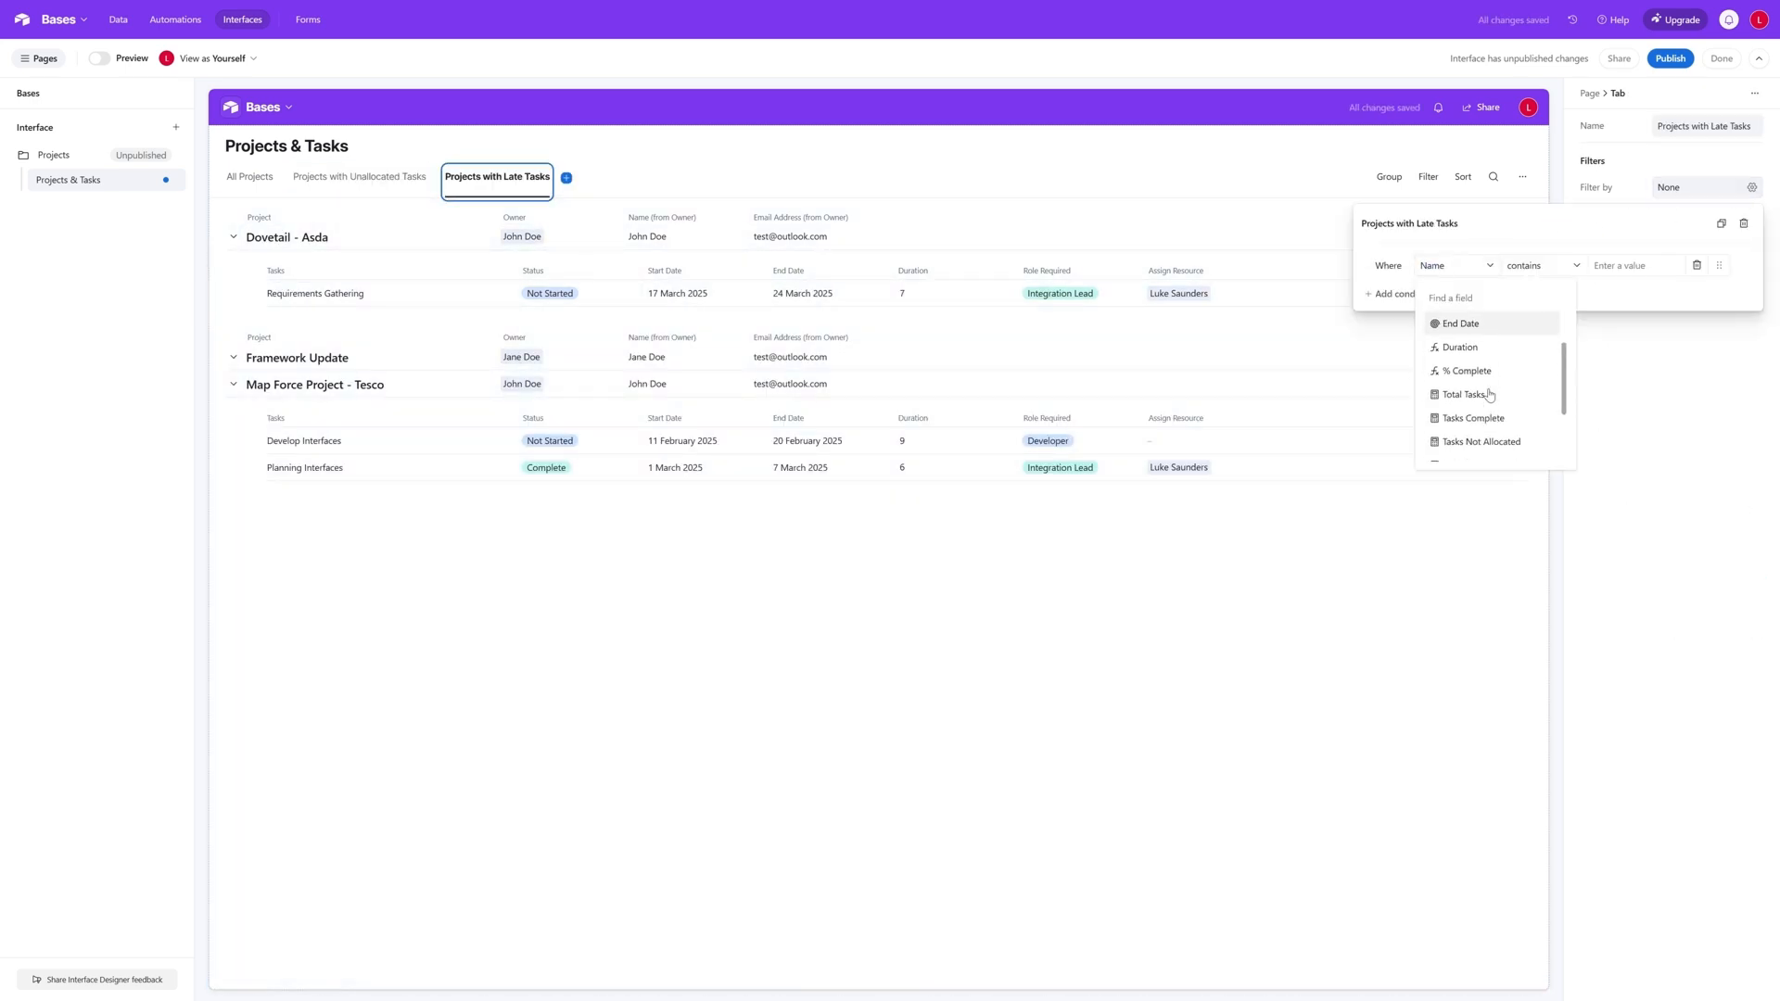
scroll(1490, 396, down, 2)
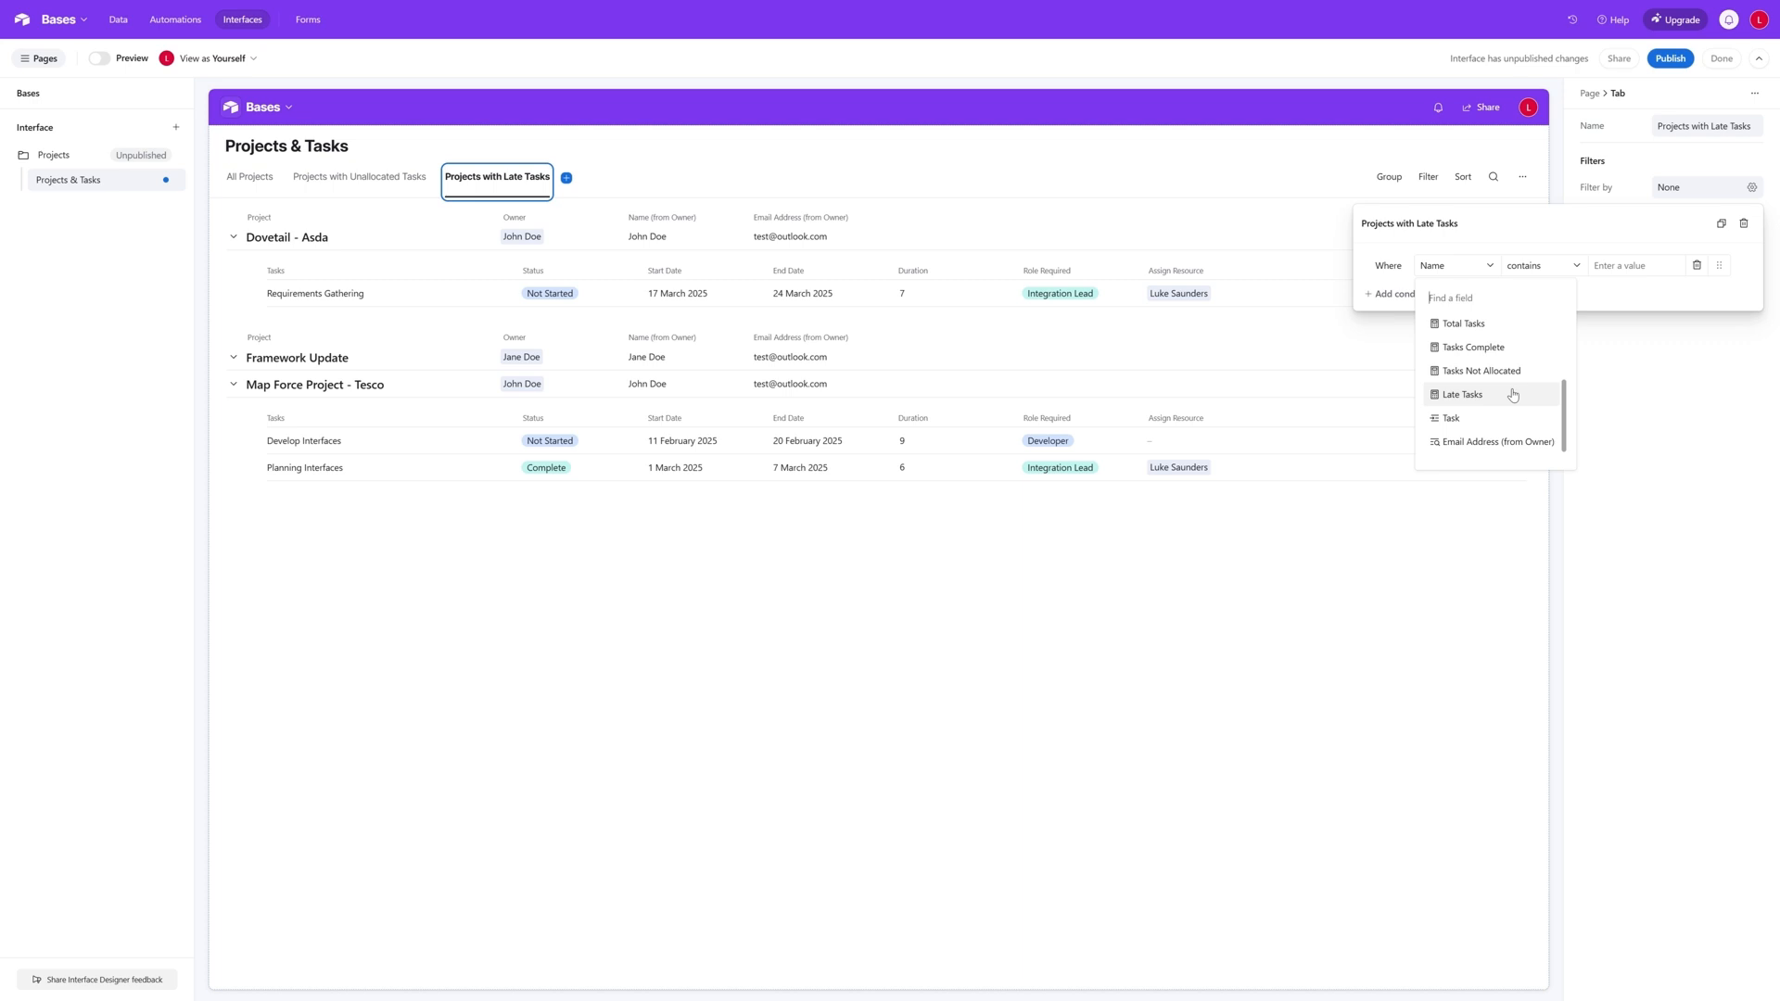
click(1513, 395)
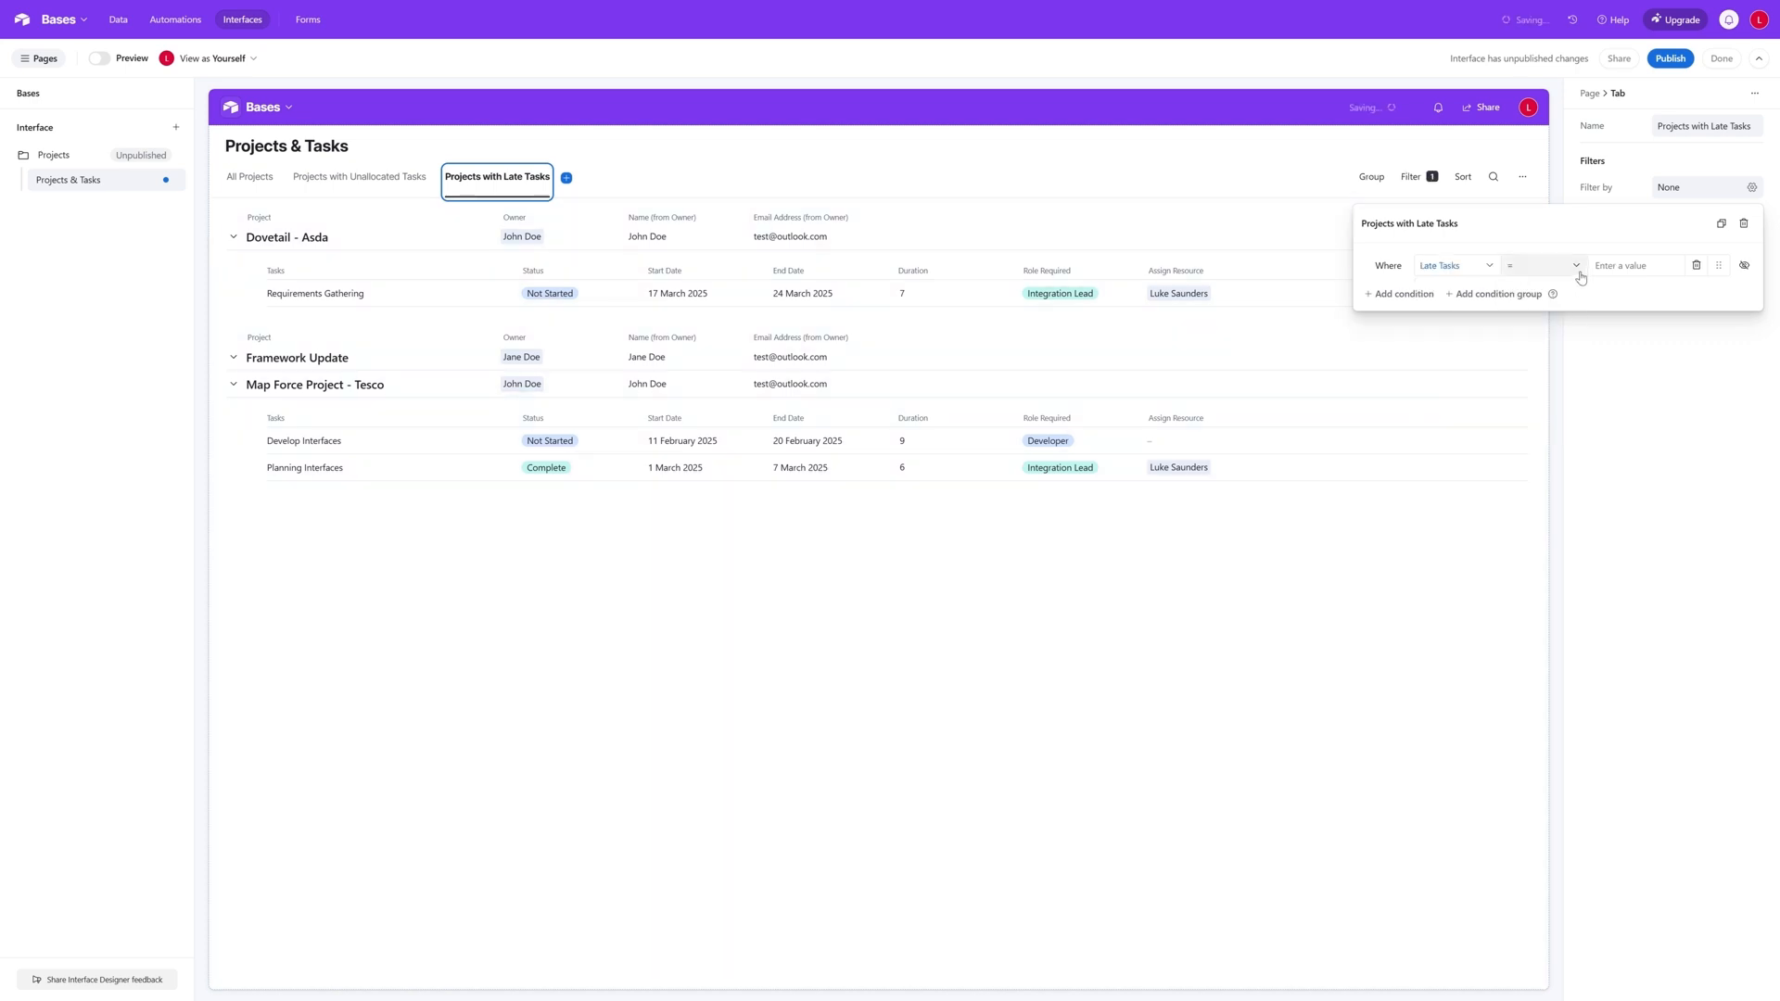
click(1576, 268)
click(1556, 390)
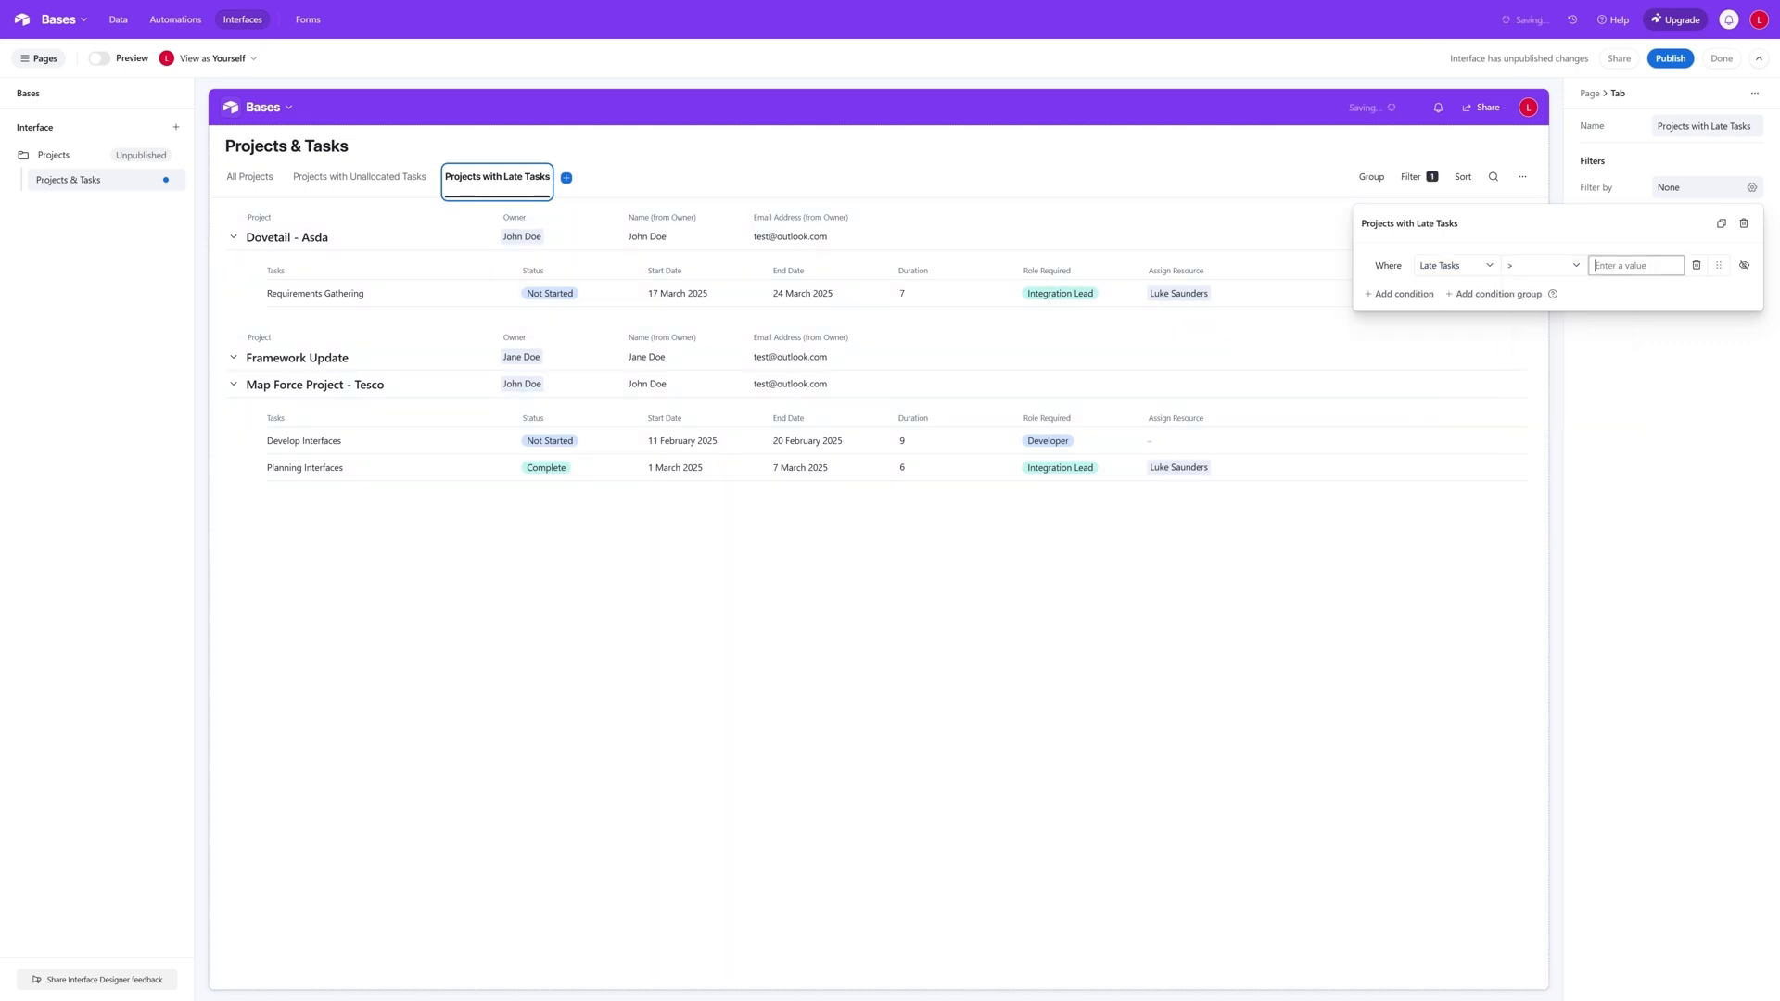
text(0)
click(1442, 567)
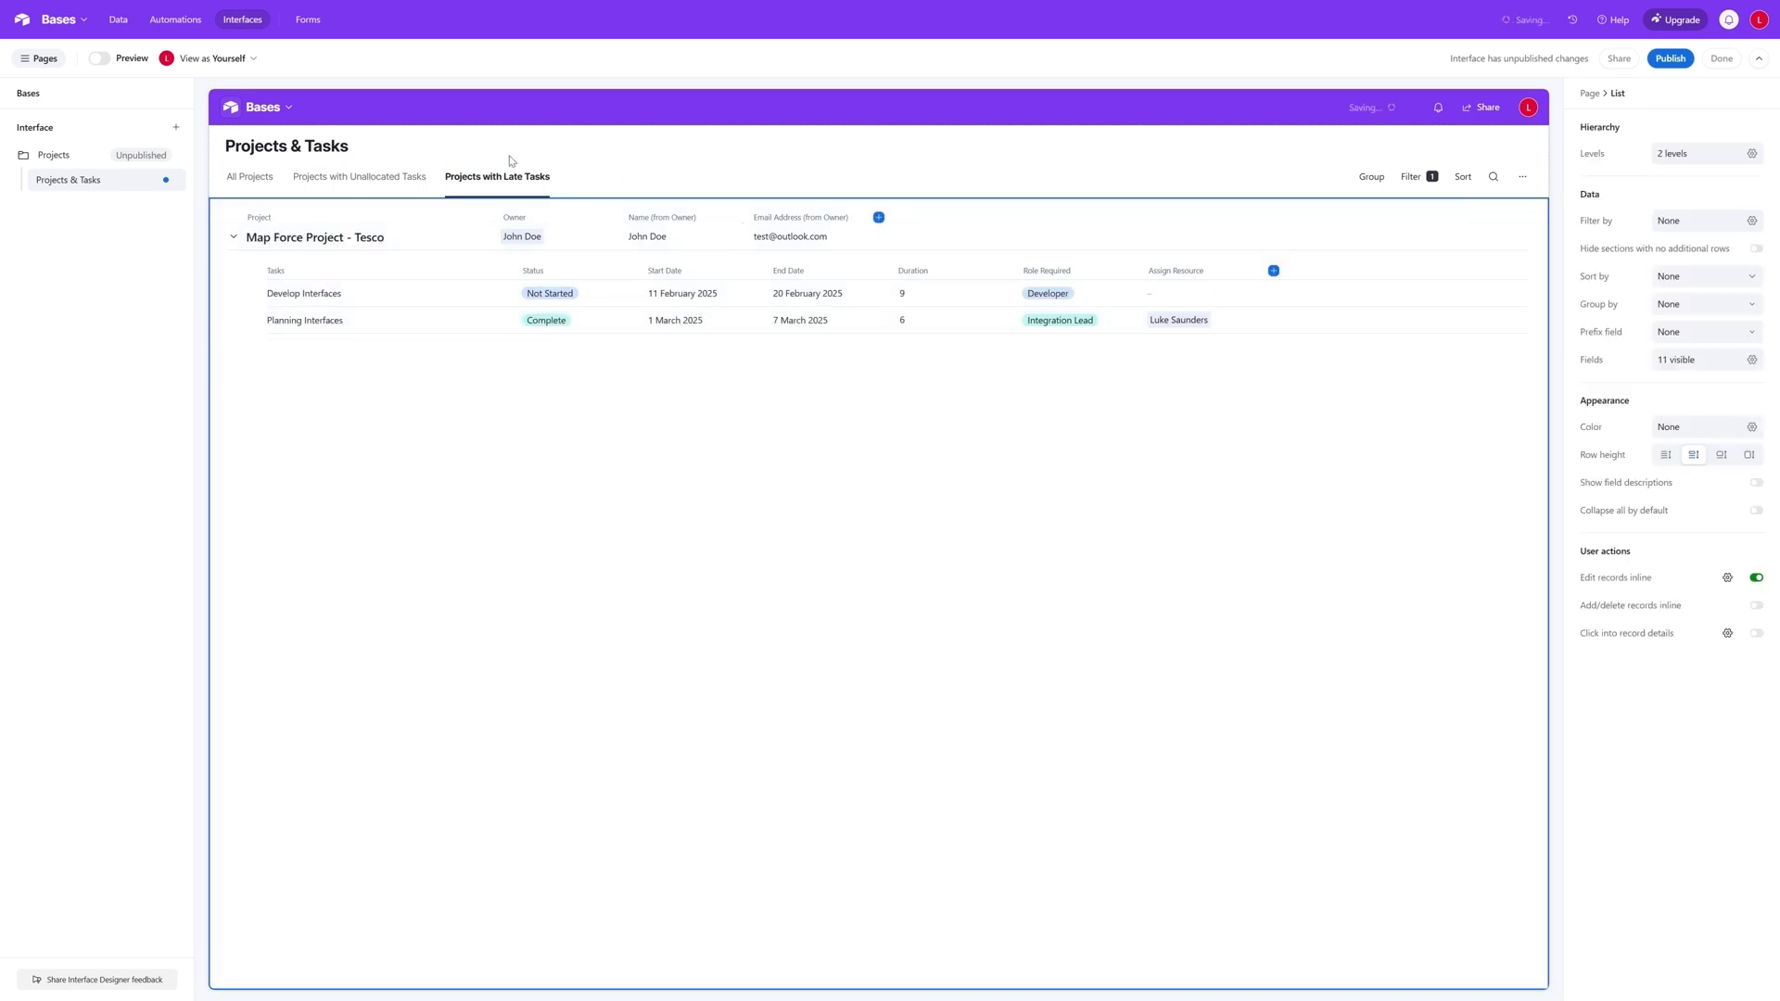
- Compare the project lists in the Unallocated Tasks, Late Tasks and All Projects tabs
click(389, 189)
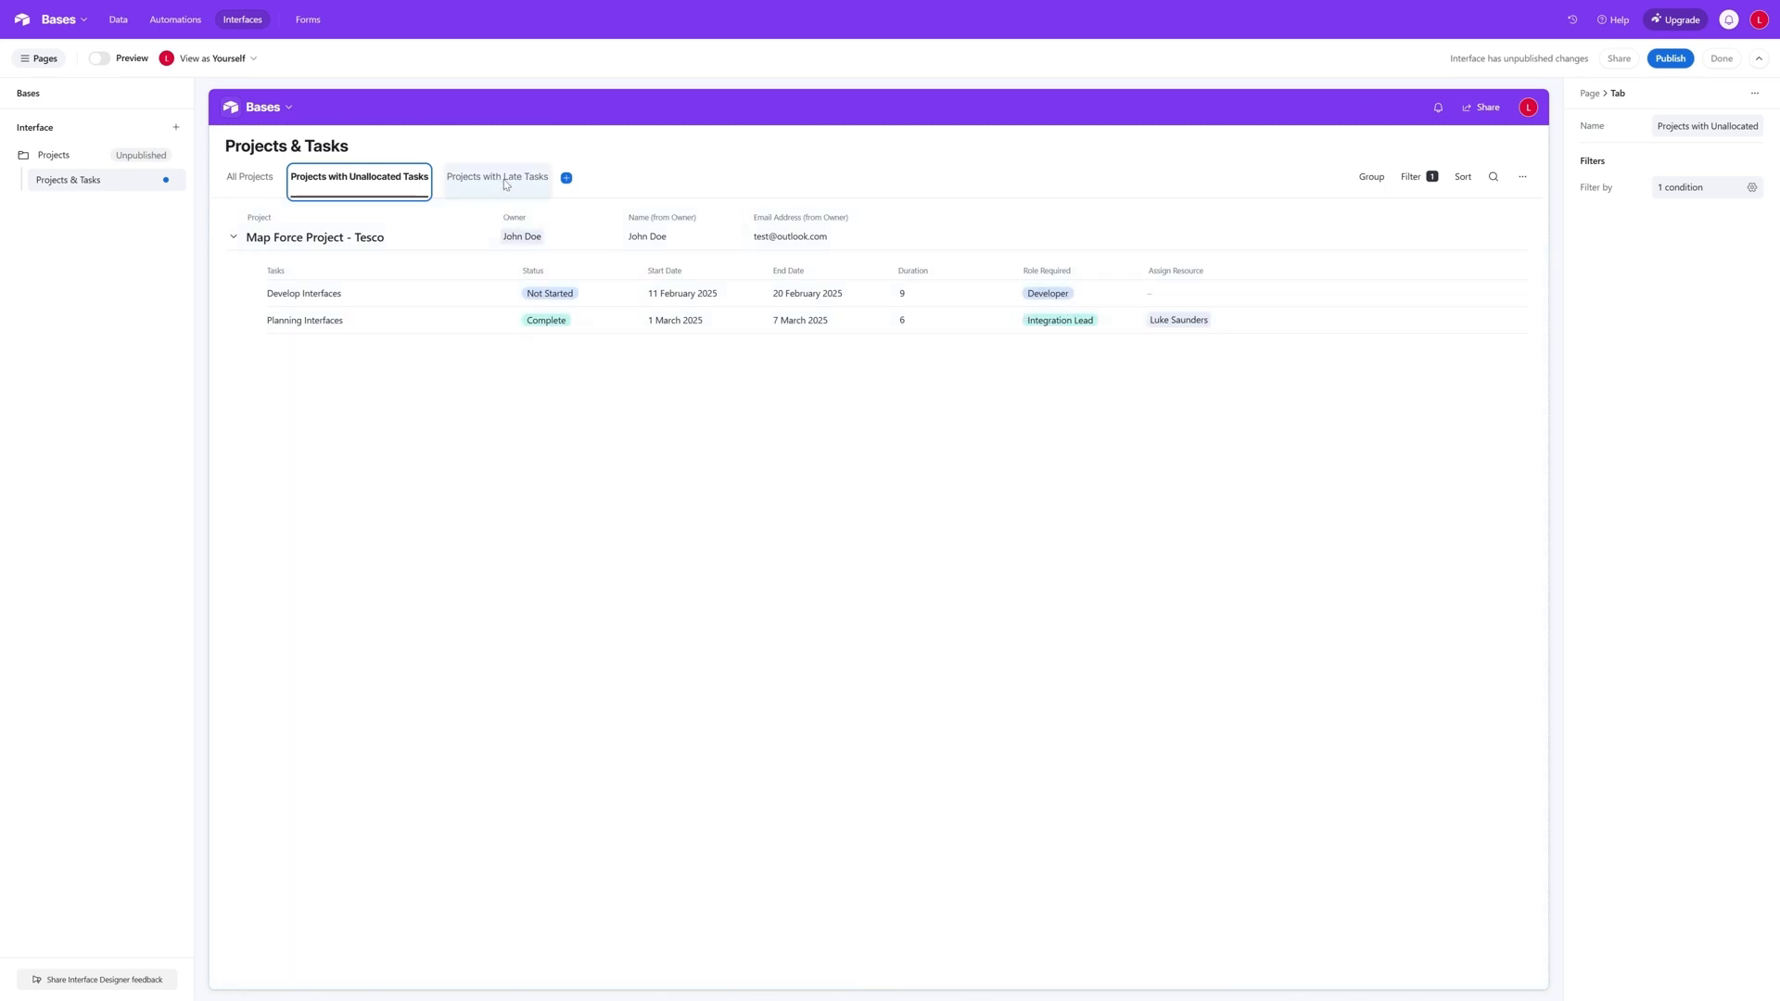
click(504, 180)
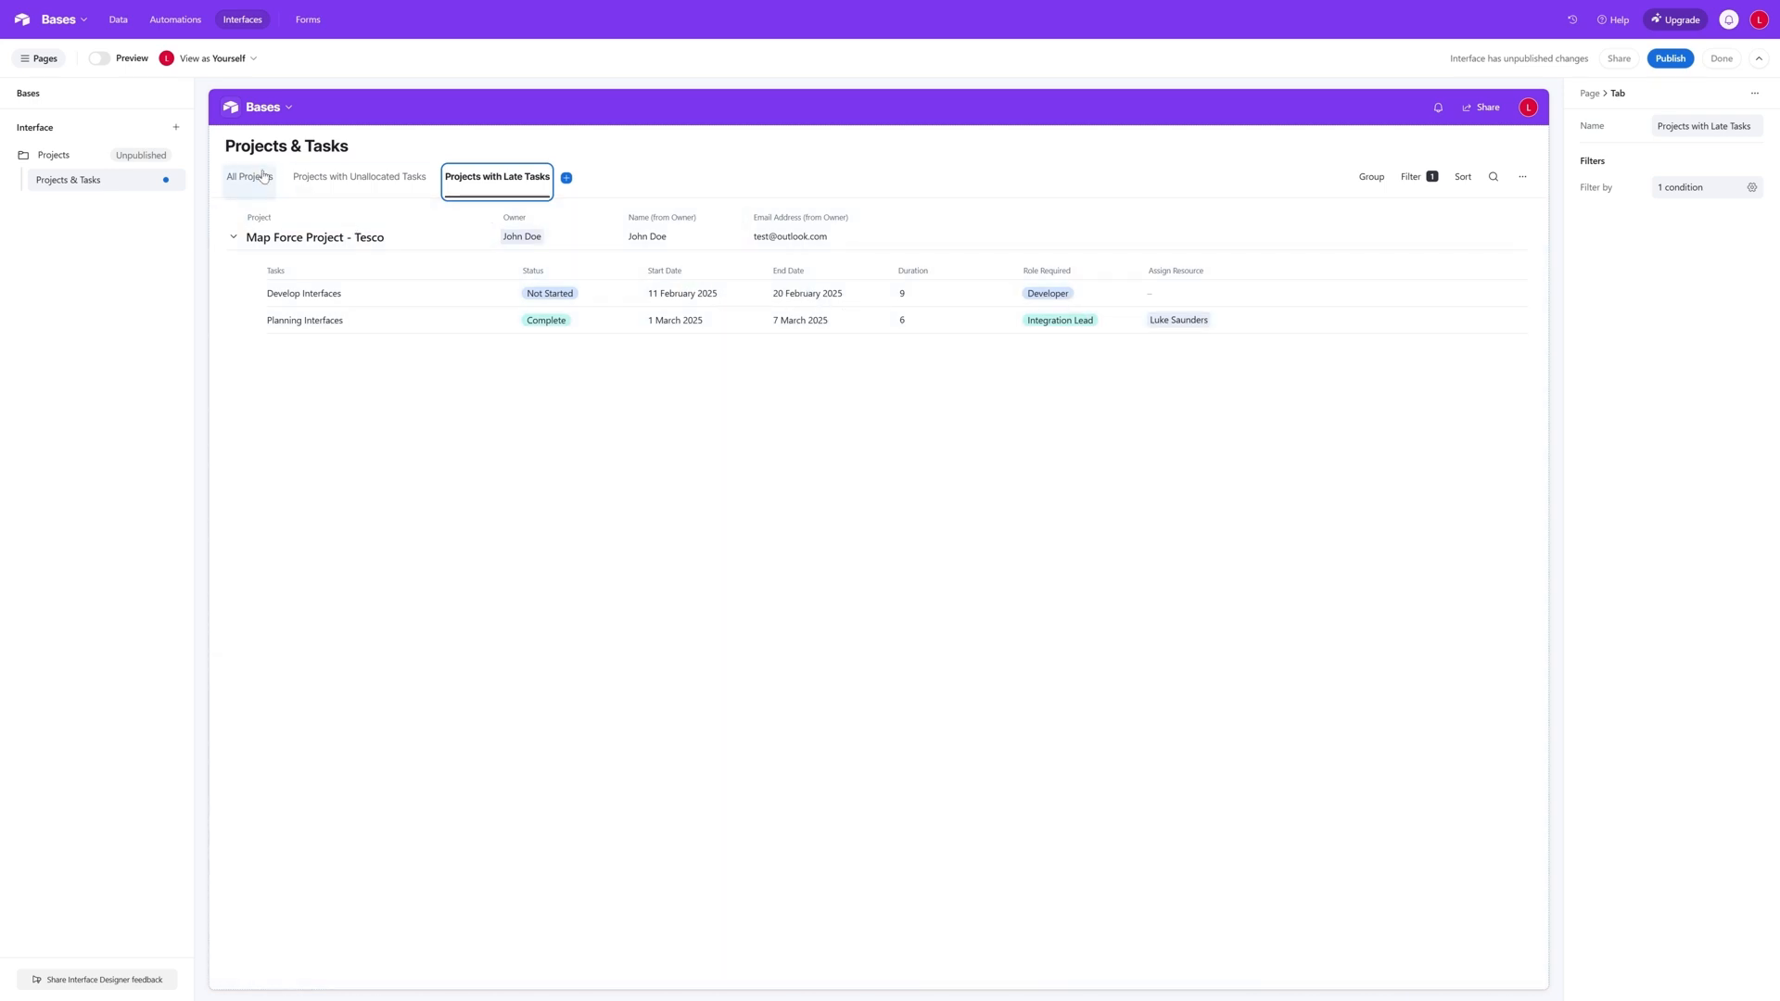
click(257, 179)
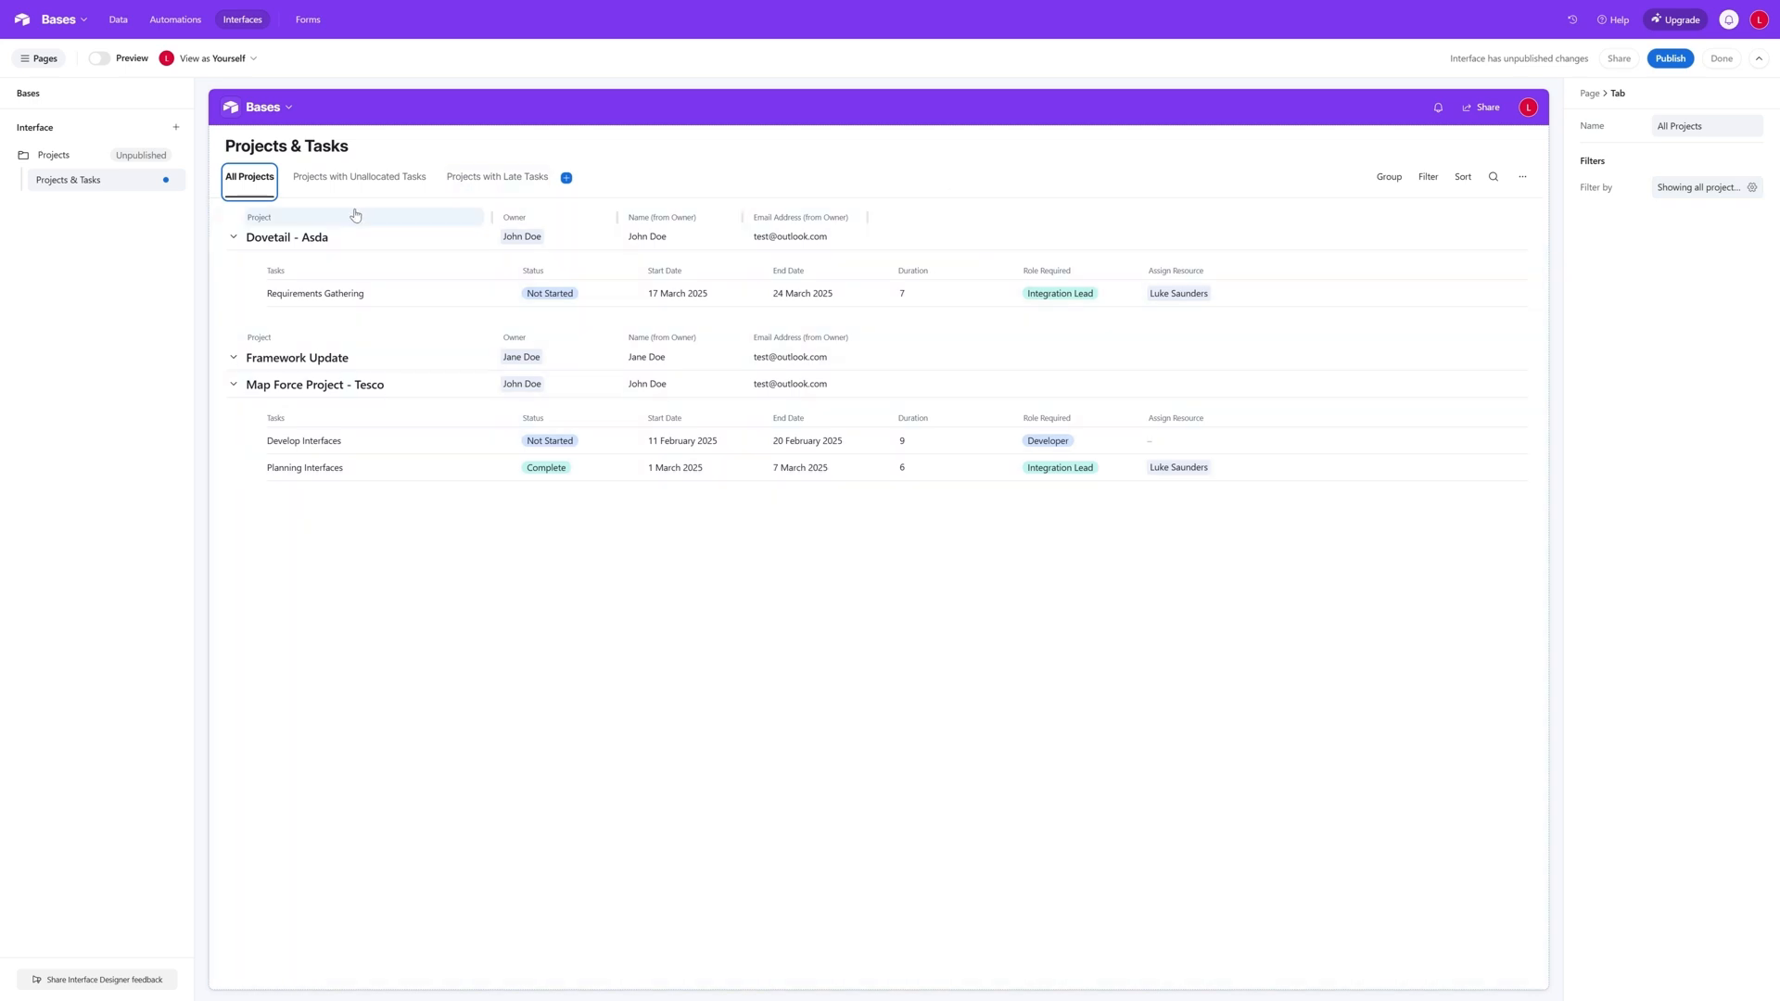
- Hide the Name (from Owner) and Email Address (from Owner) fields at the Projects level of the list
click(341, 216)
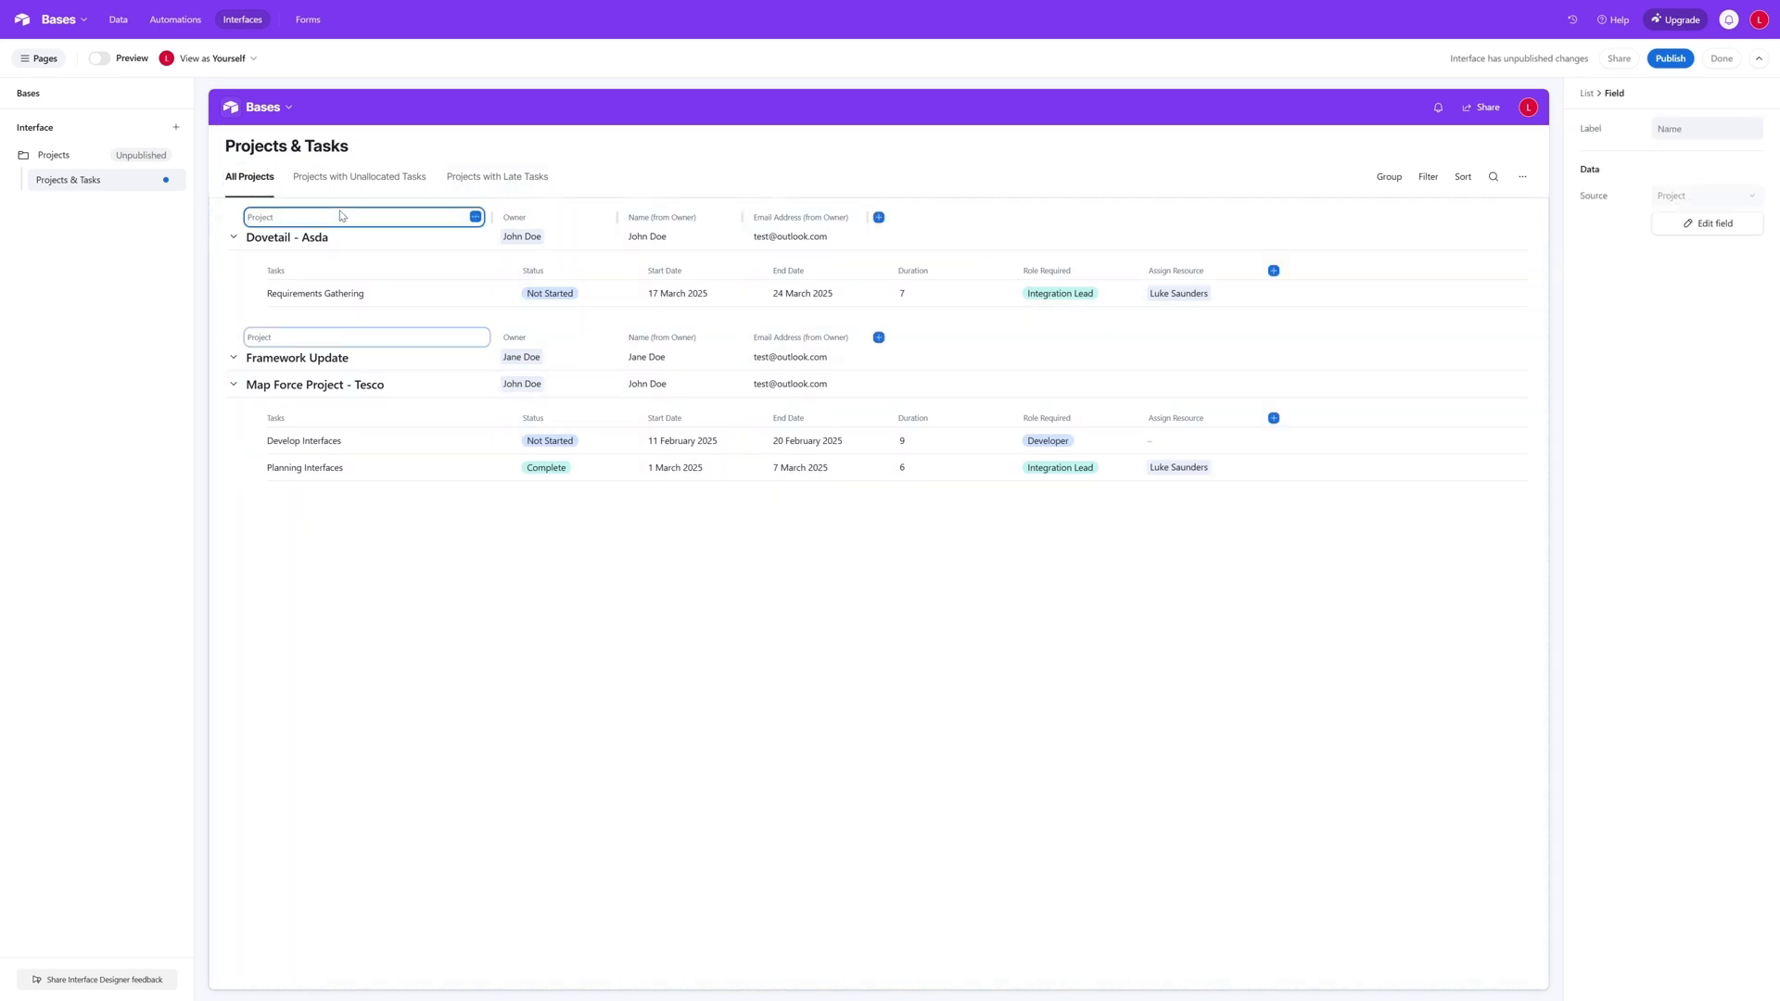
click(230, 219)
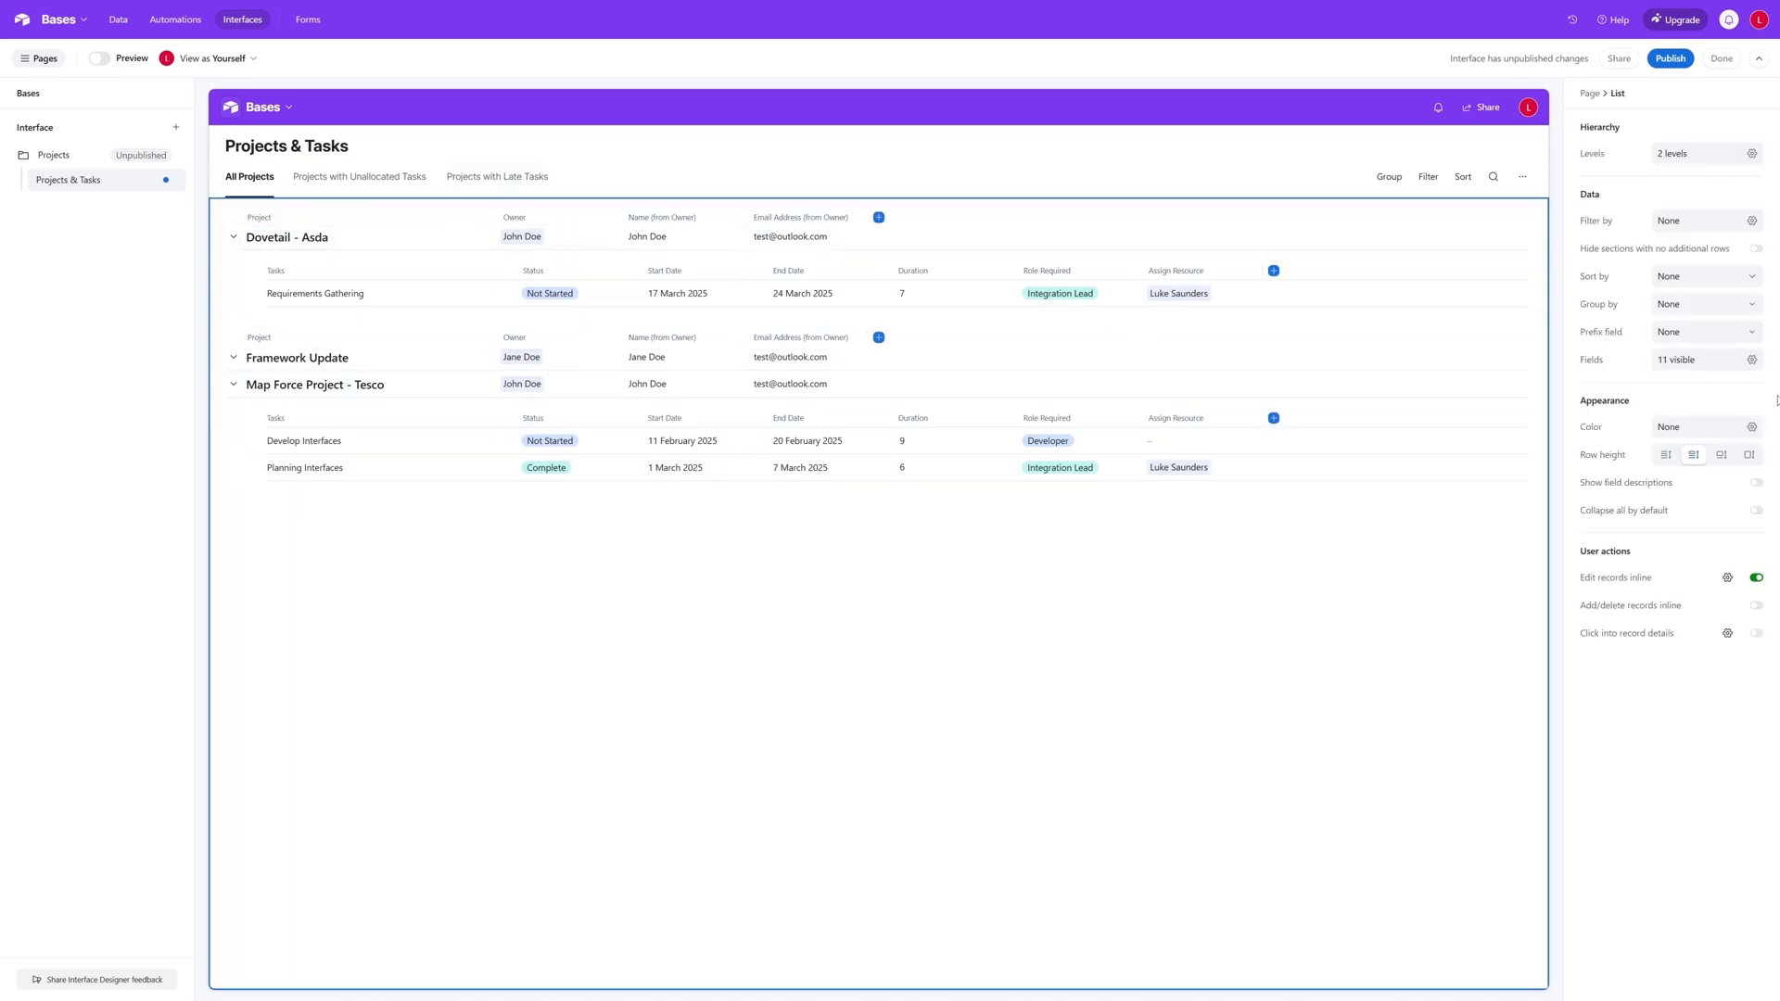
click(1752, 361)
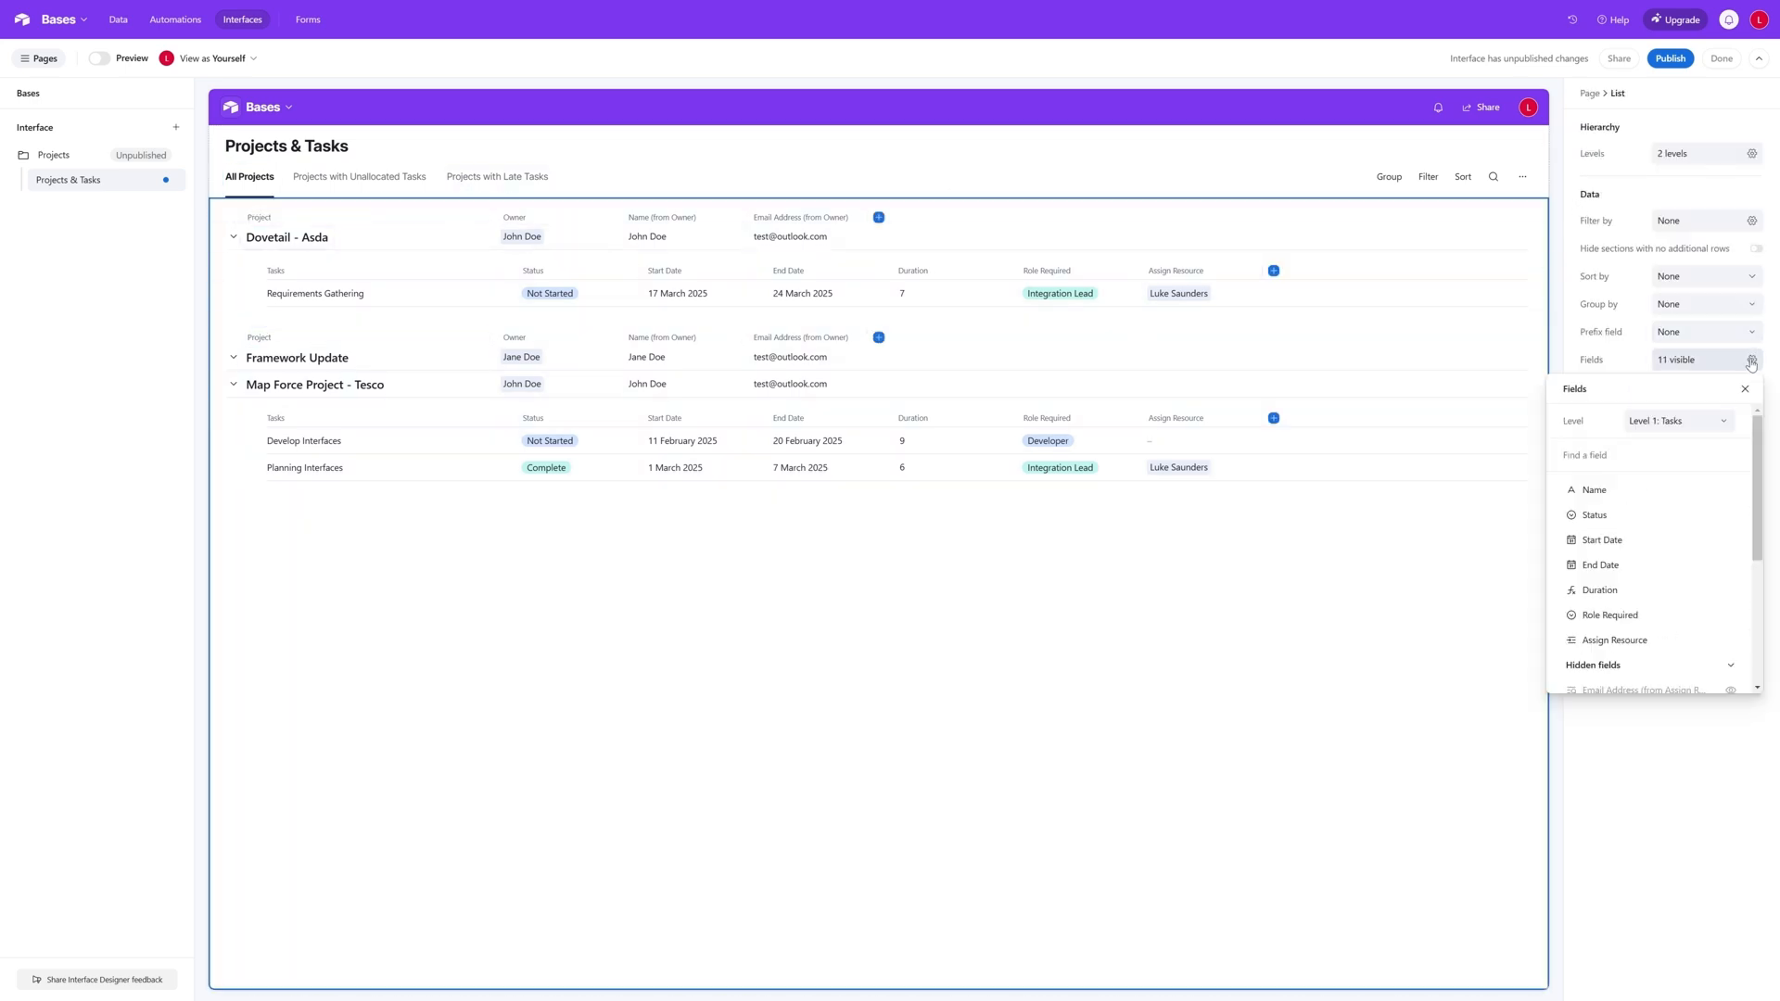
click(1708, 422)
click(1666, 478)
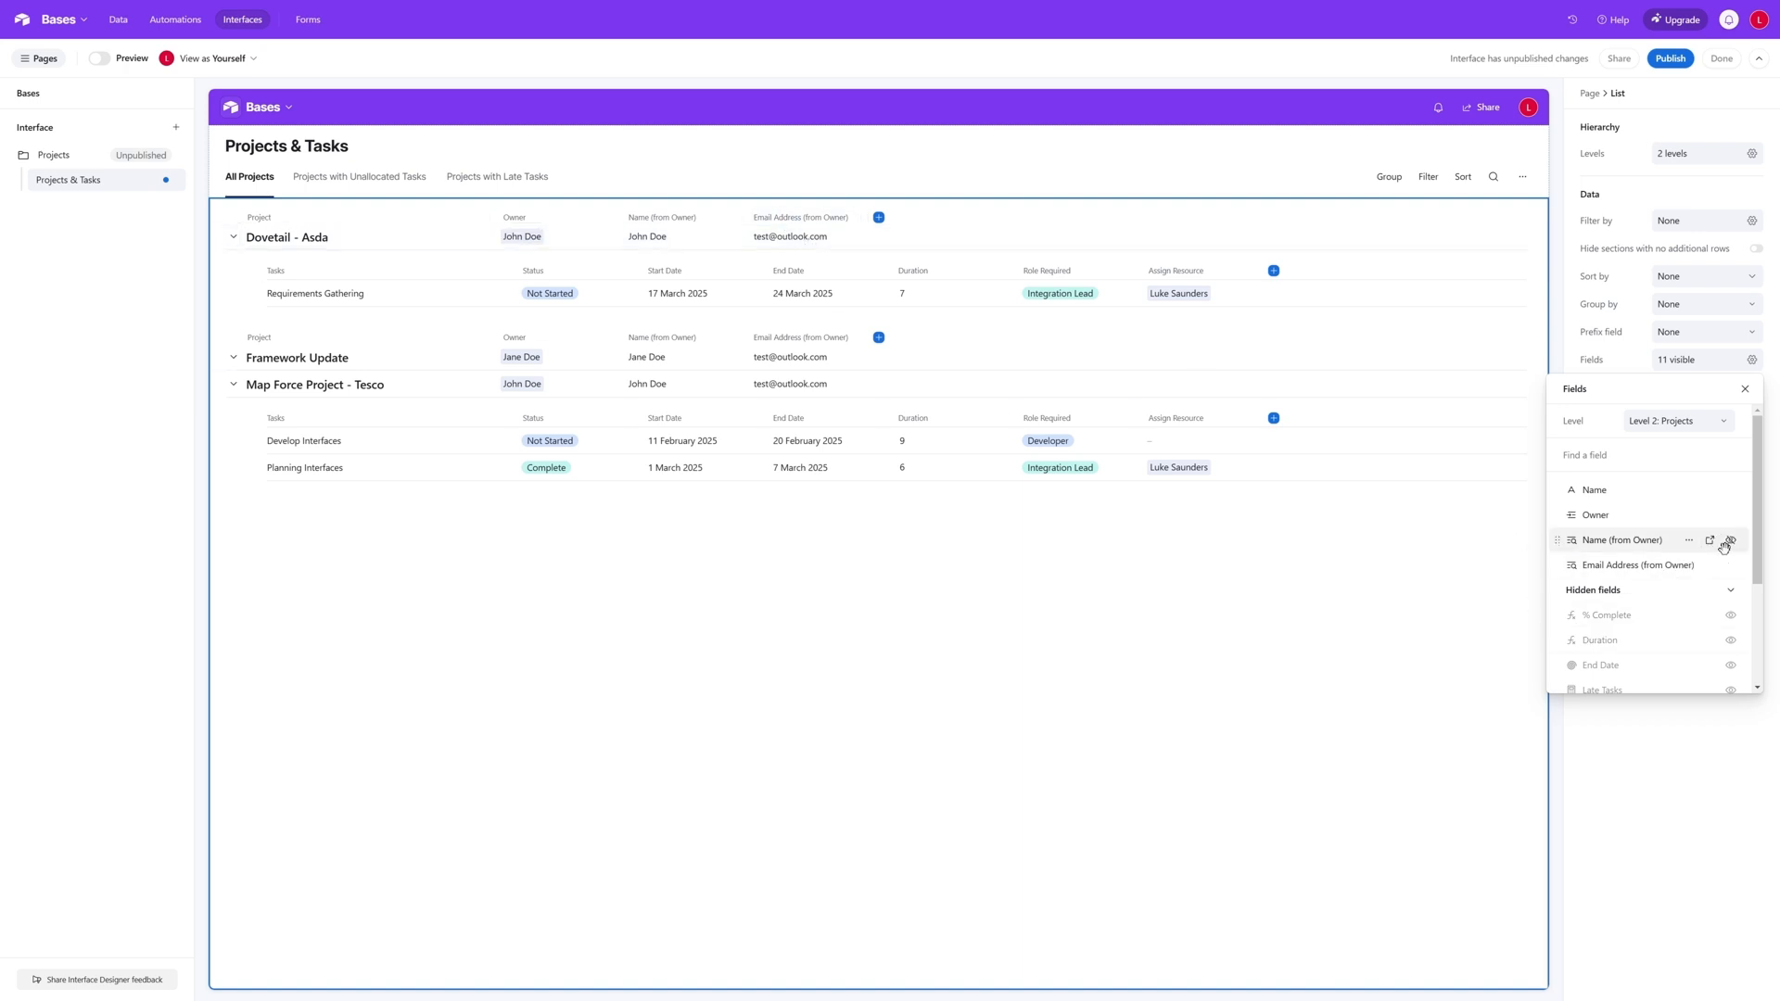
click(1731, 543)
click(1731, 542)
- Show the Start Date, End Date and % Complete fields at the Projects level of the list
scroll(1735, 549, down, 3)
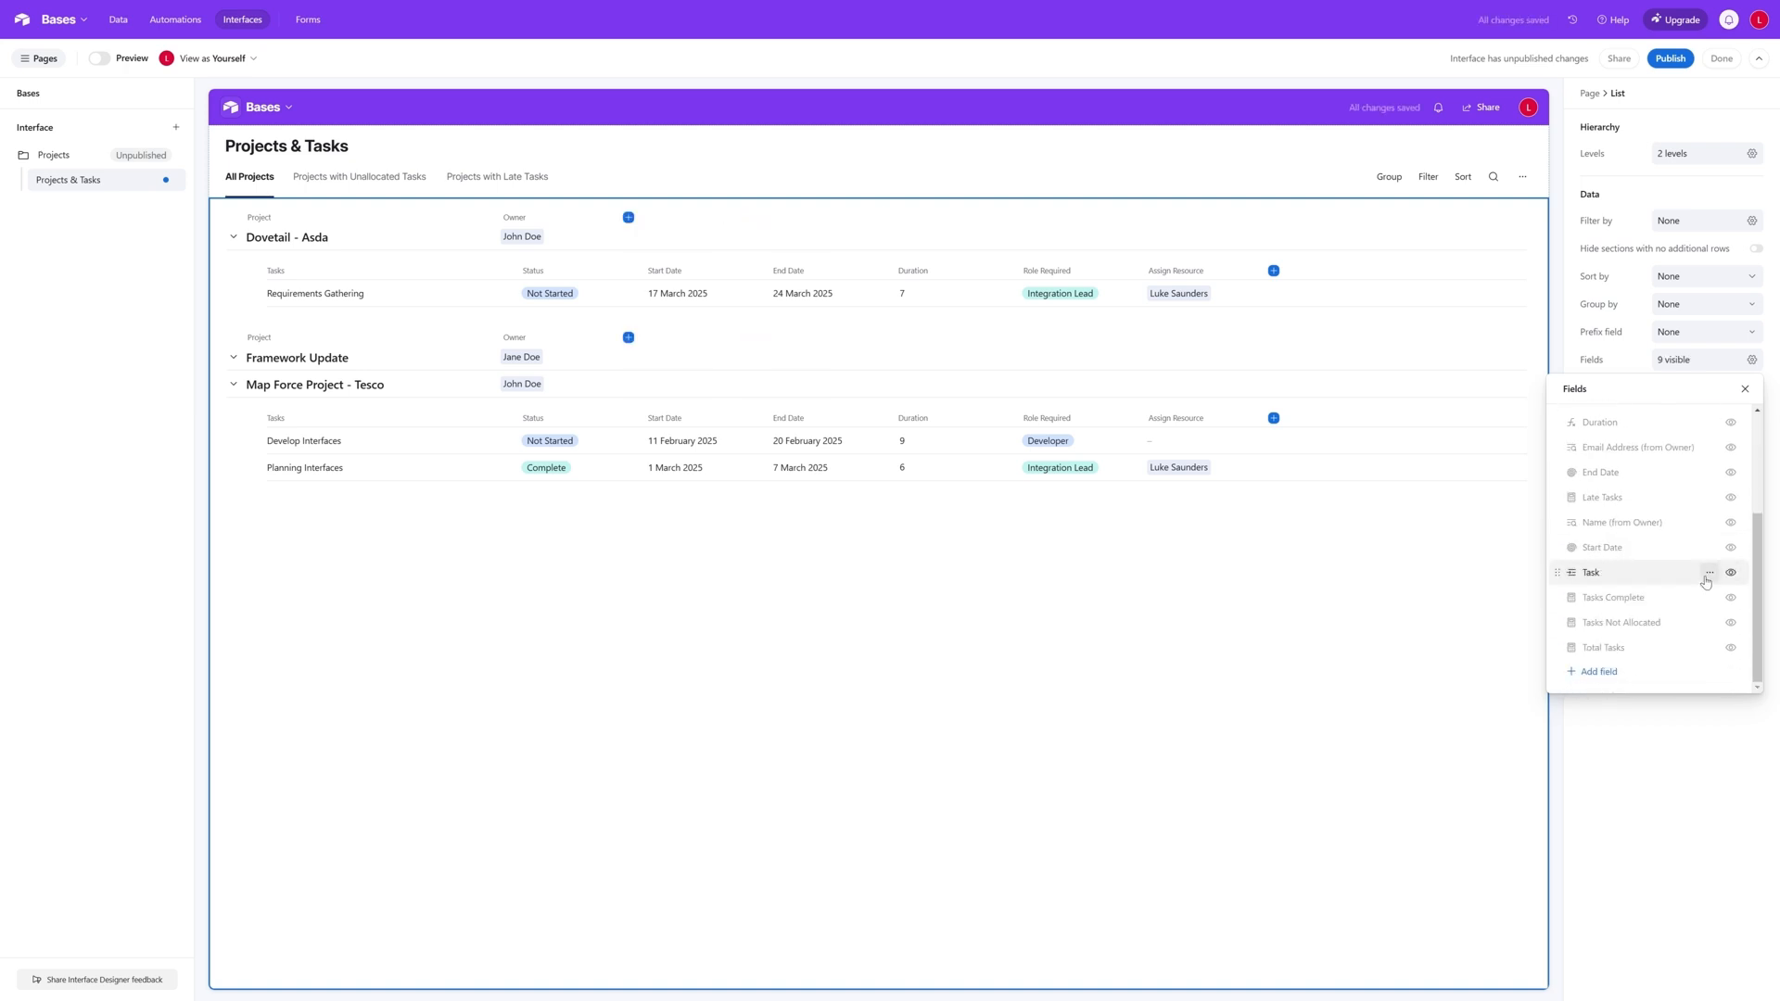
click(1730, 549)
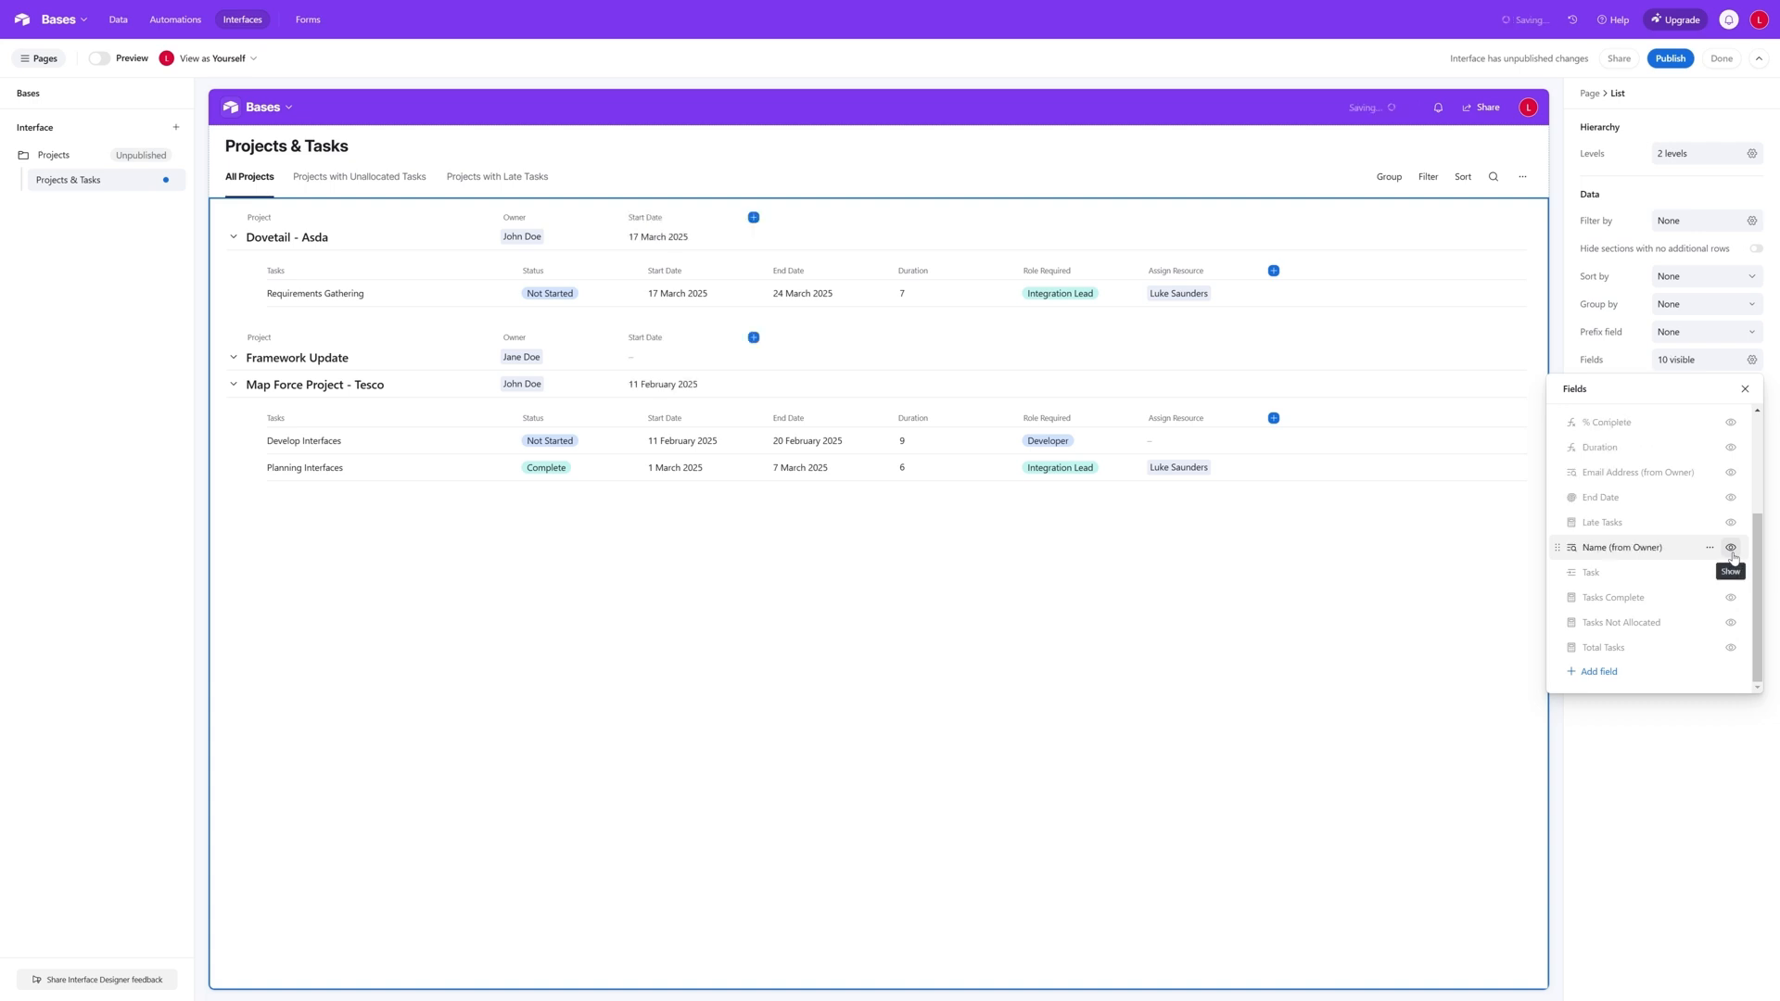
scroll(1733, 561, up, 2)
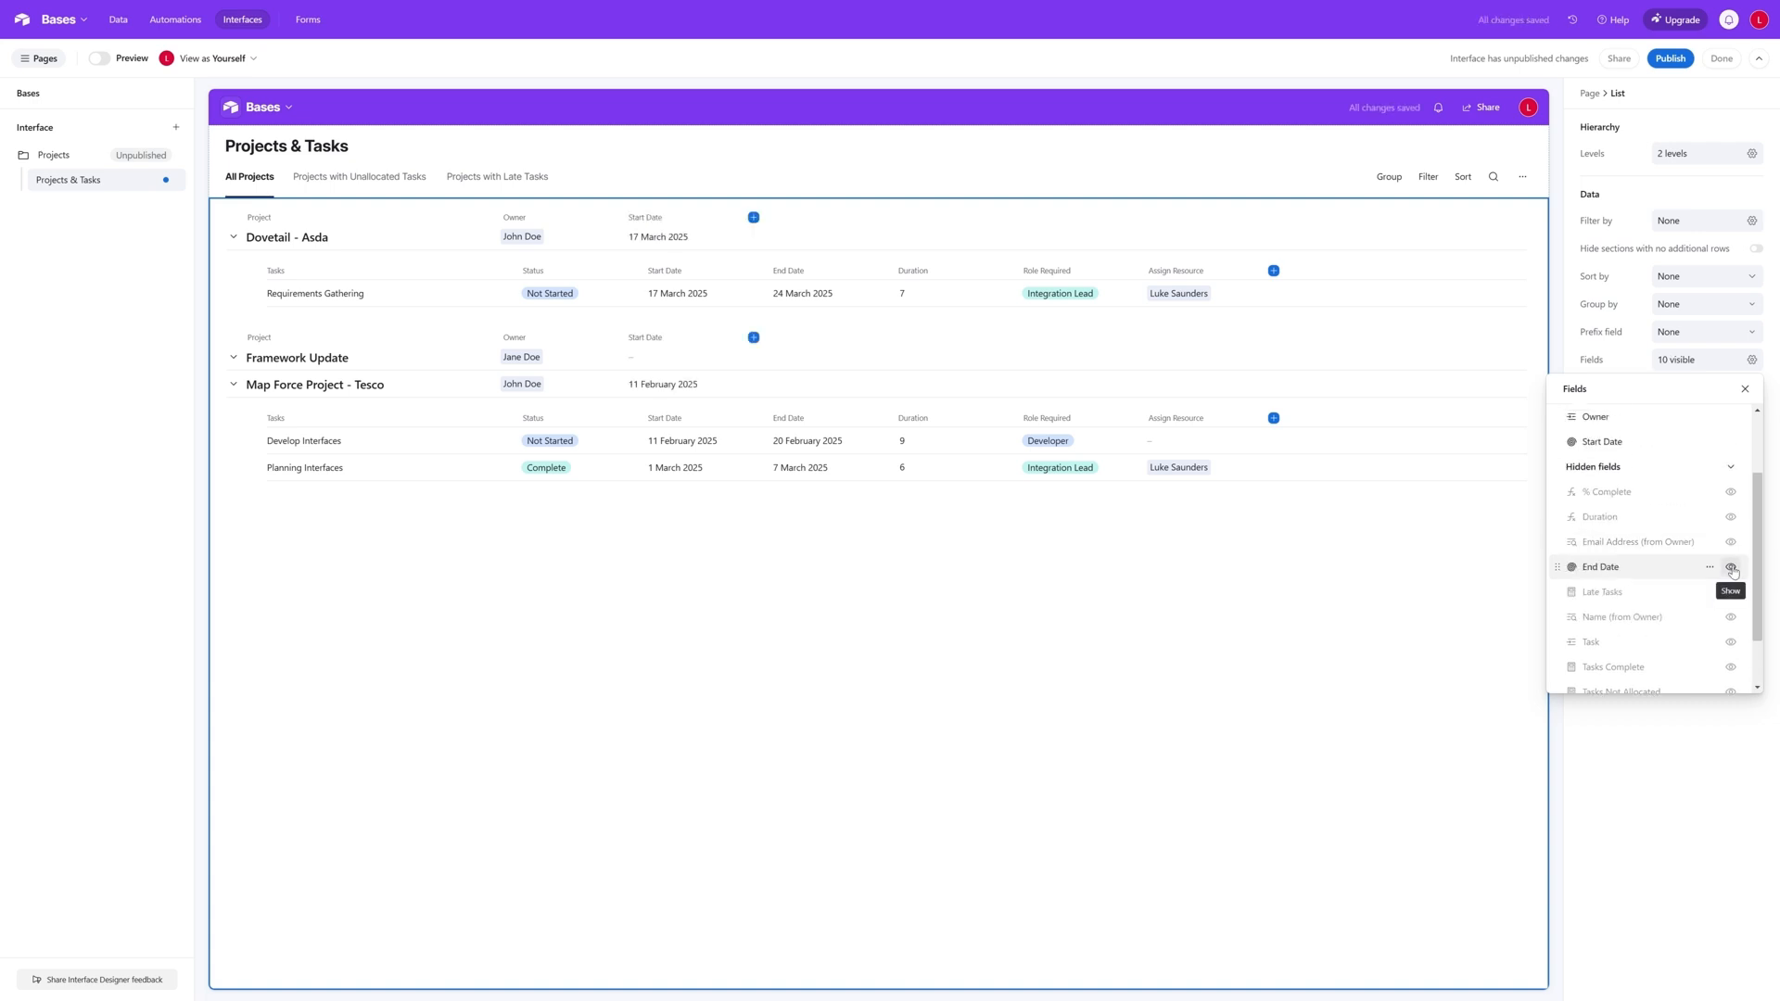
click(1730, 567)
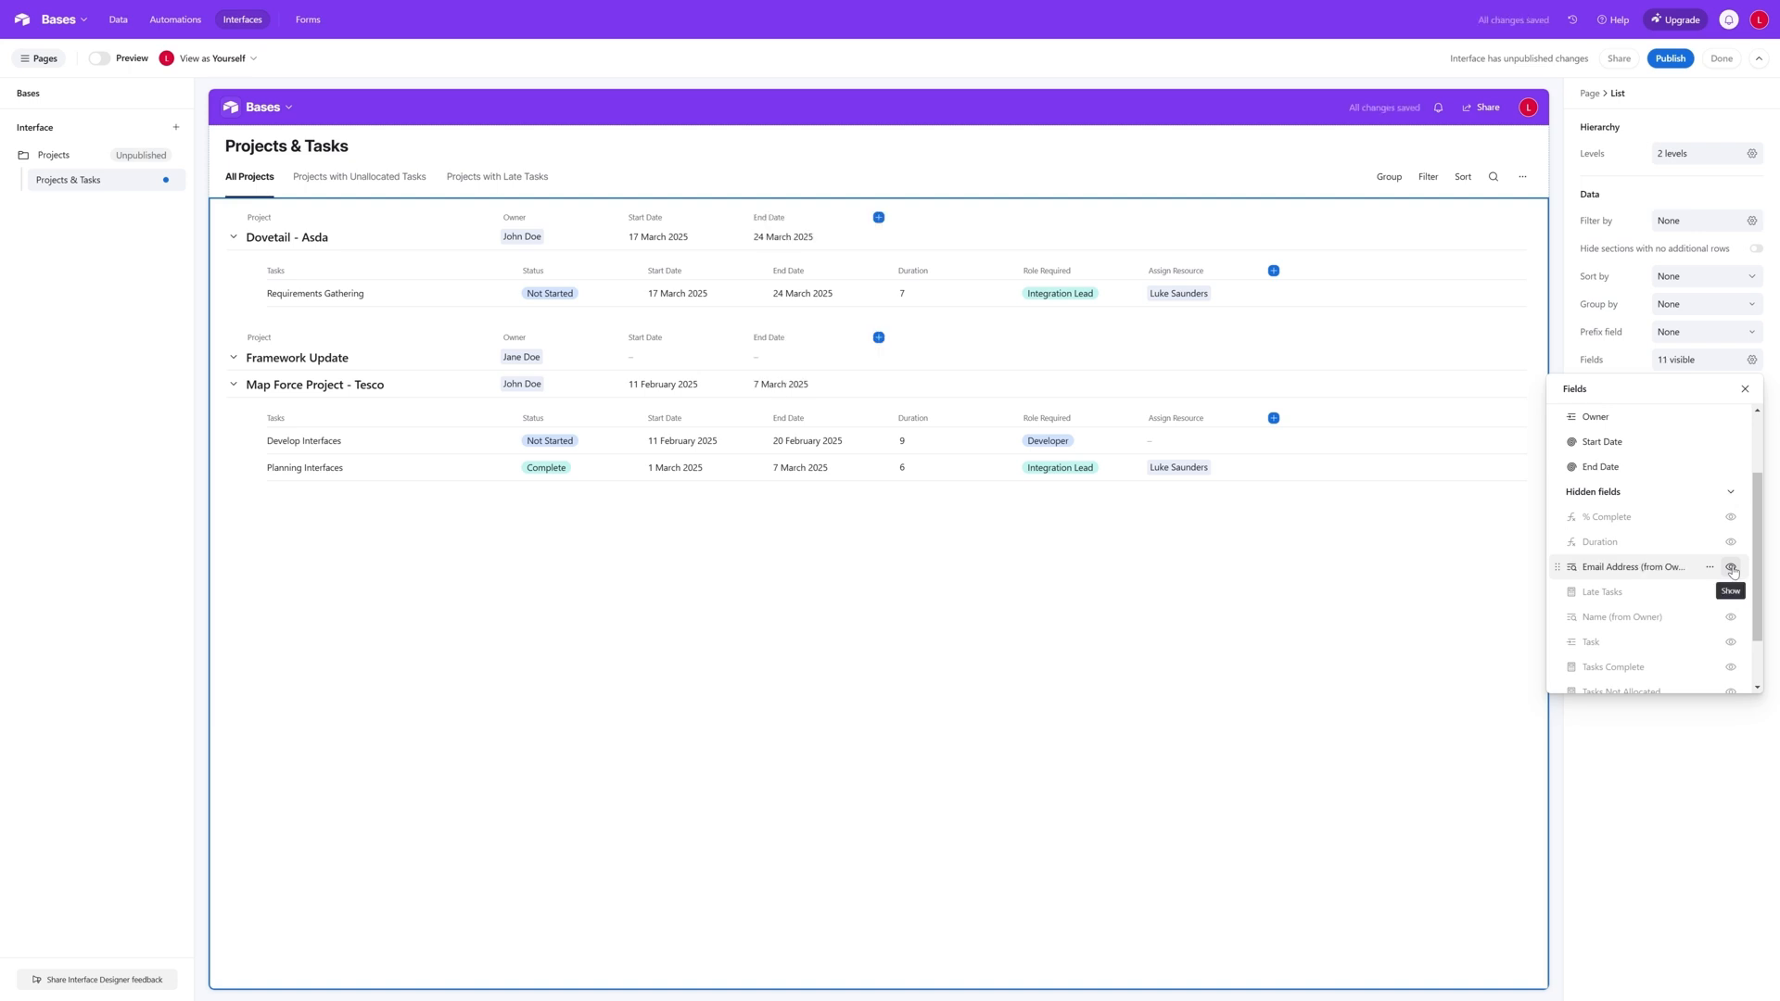
scroll(1733, 571, up, 2)
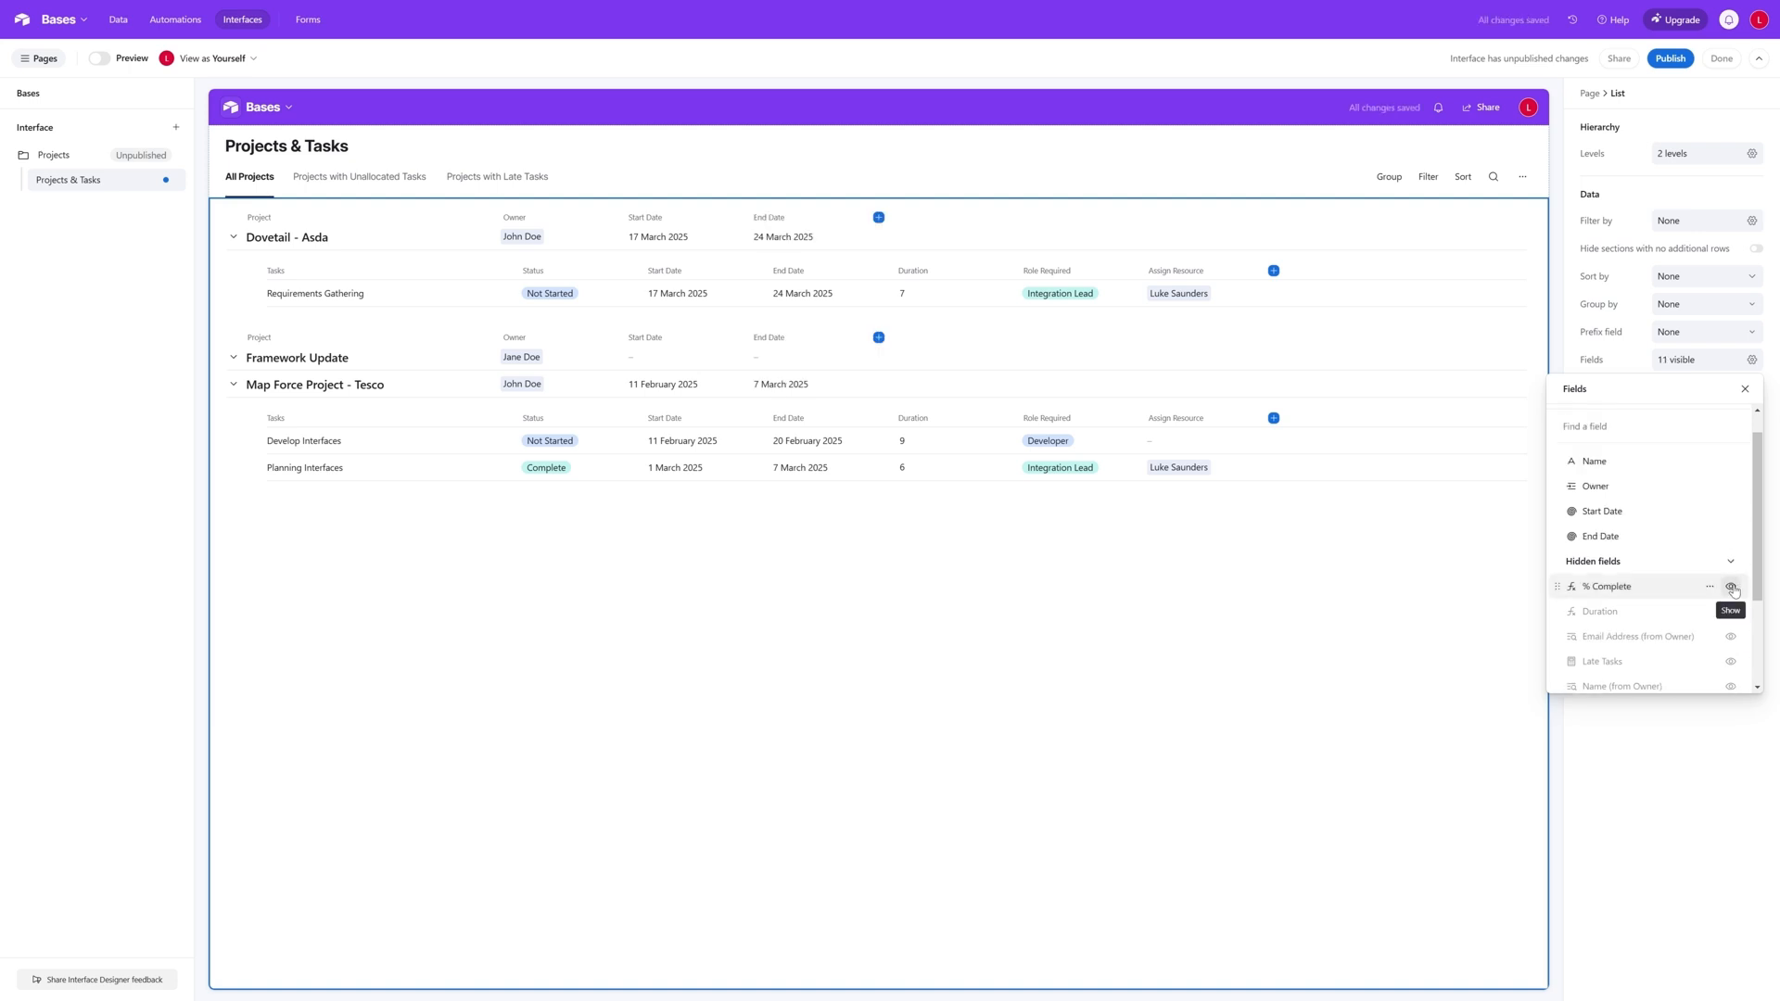
click(1731, 587)
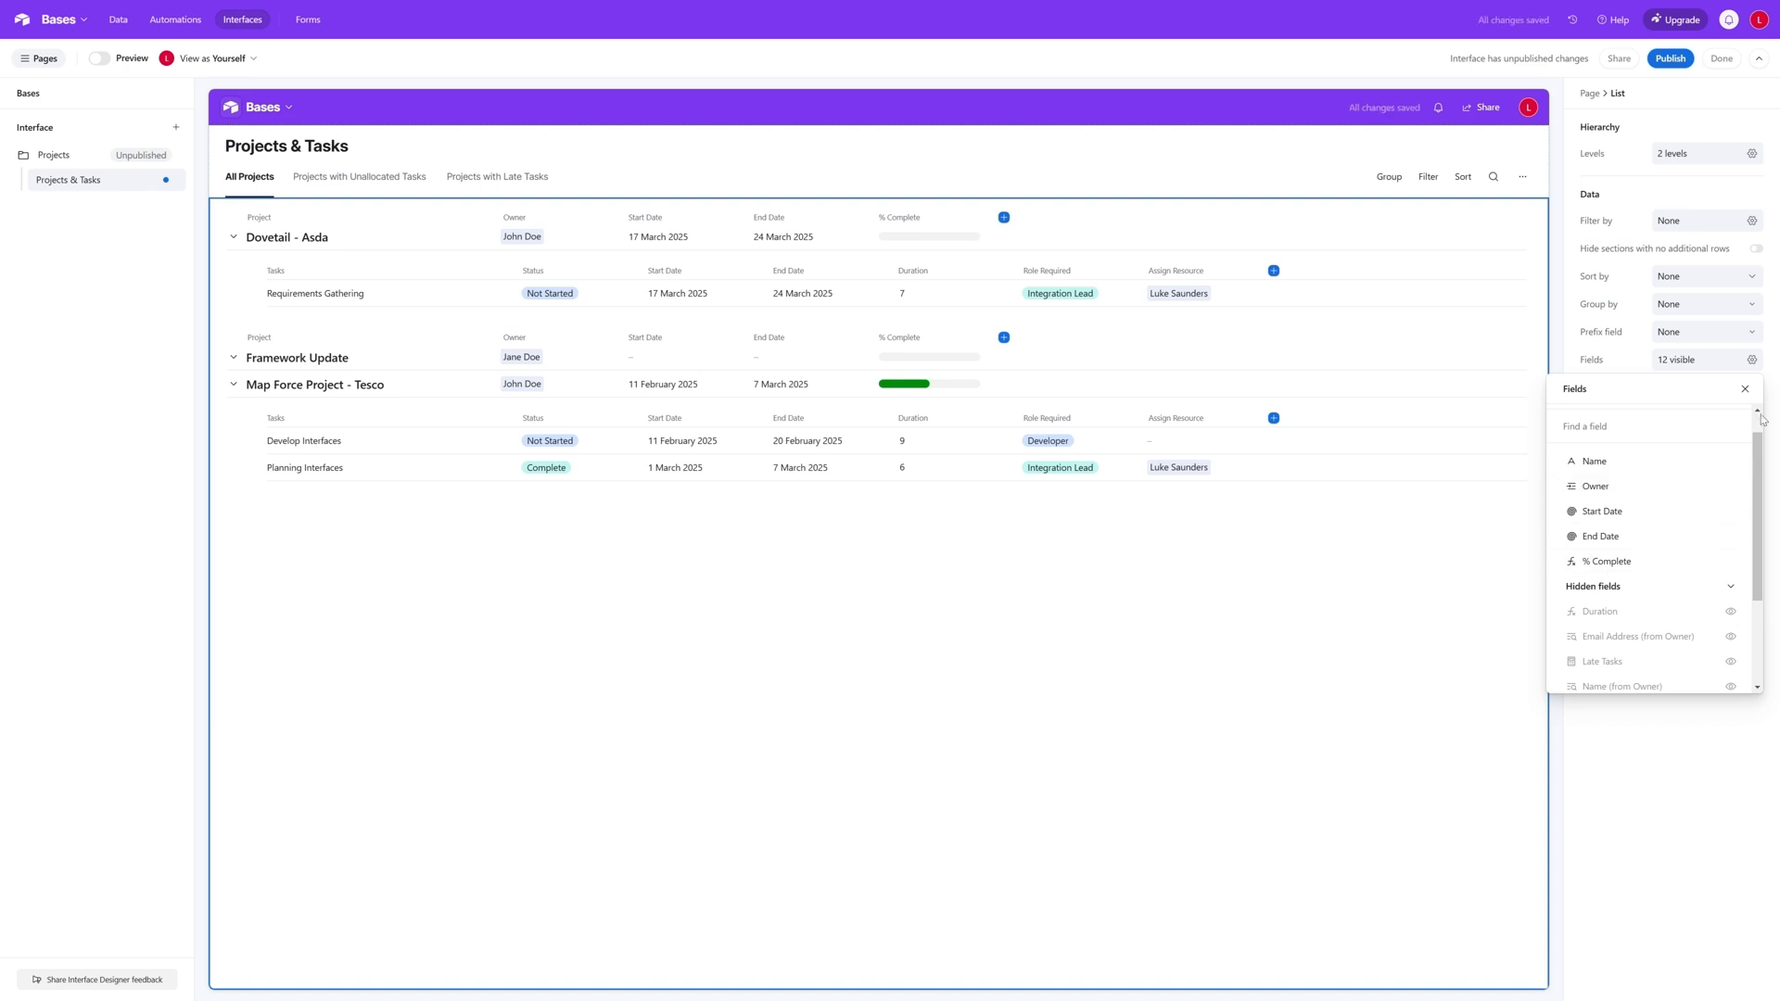
click(1744, 389)
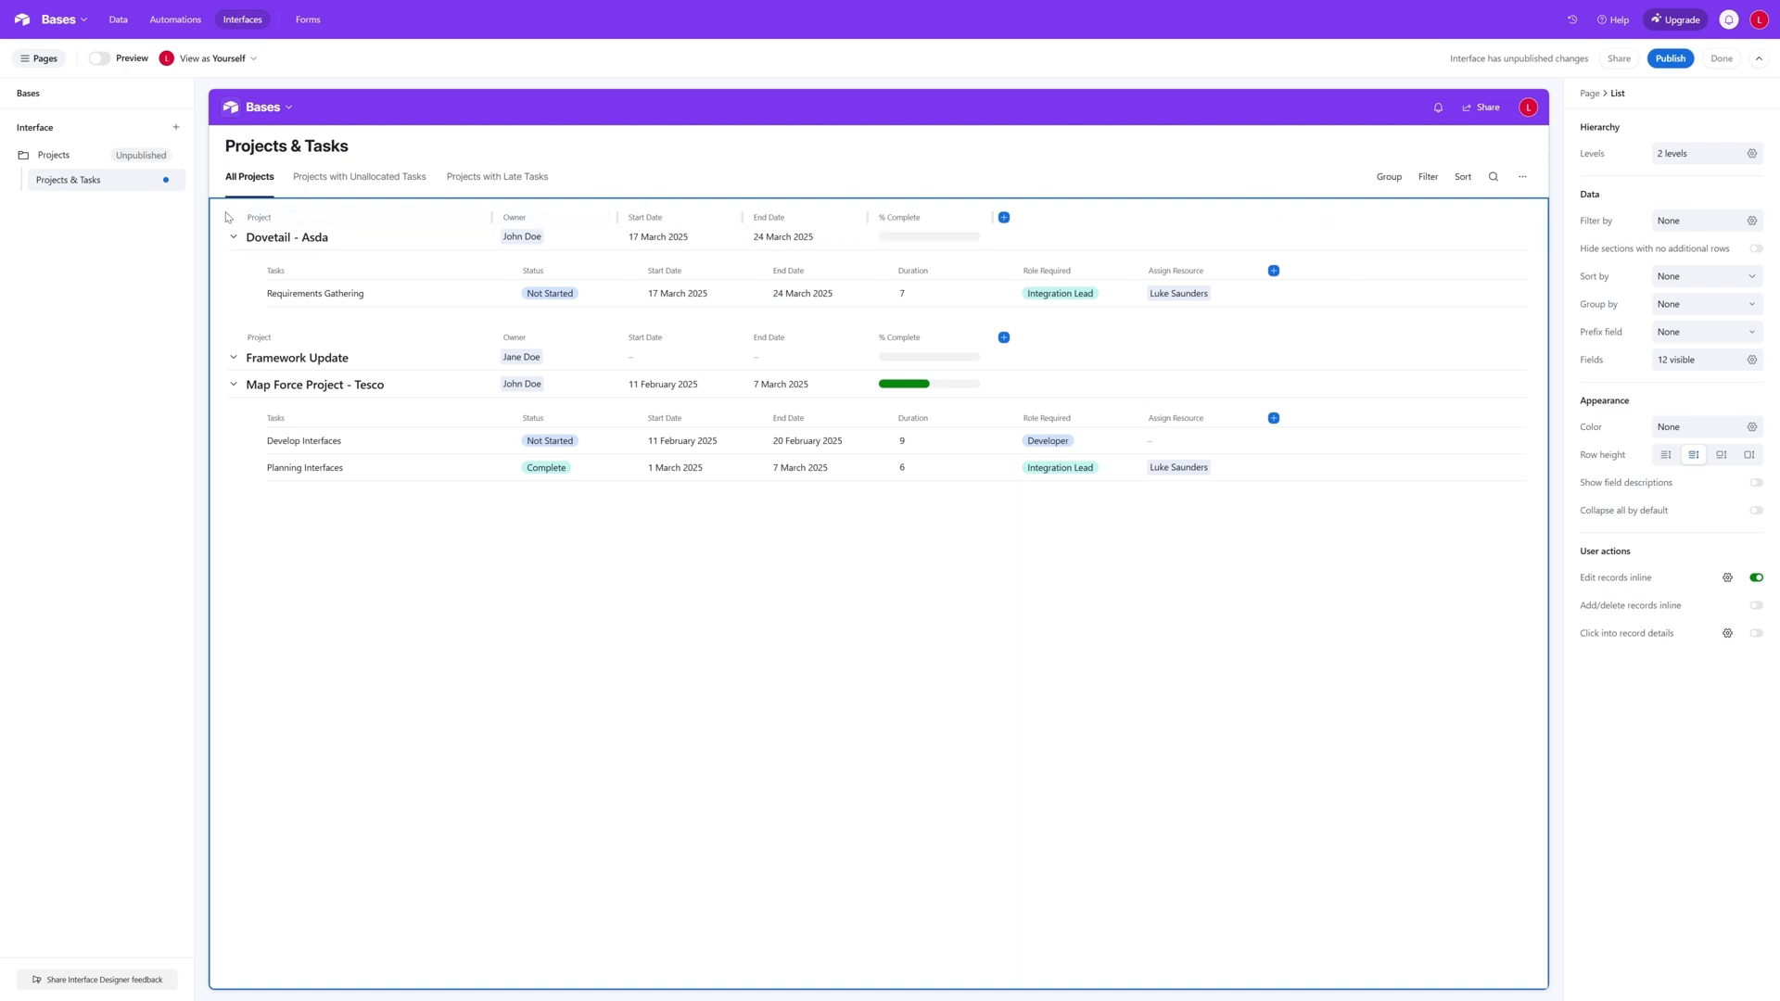
- Allow adding records through a form on the Projects & Tasks page and open the Add project button's settings
click(690, 167)
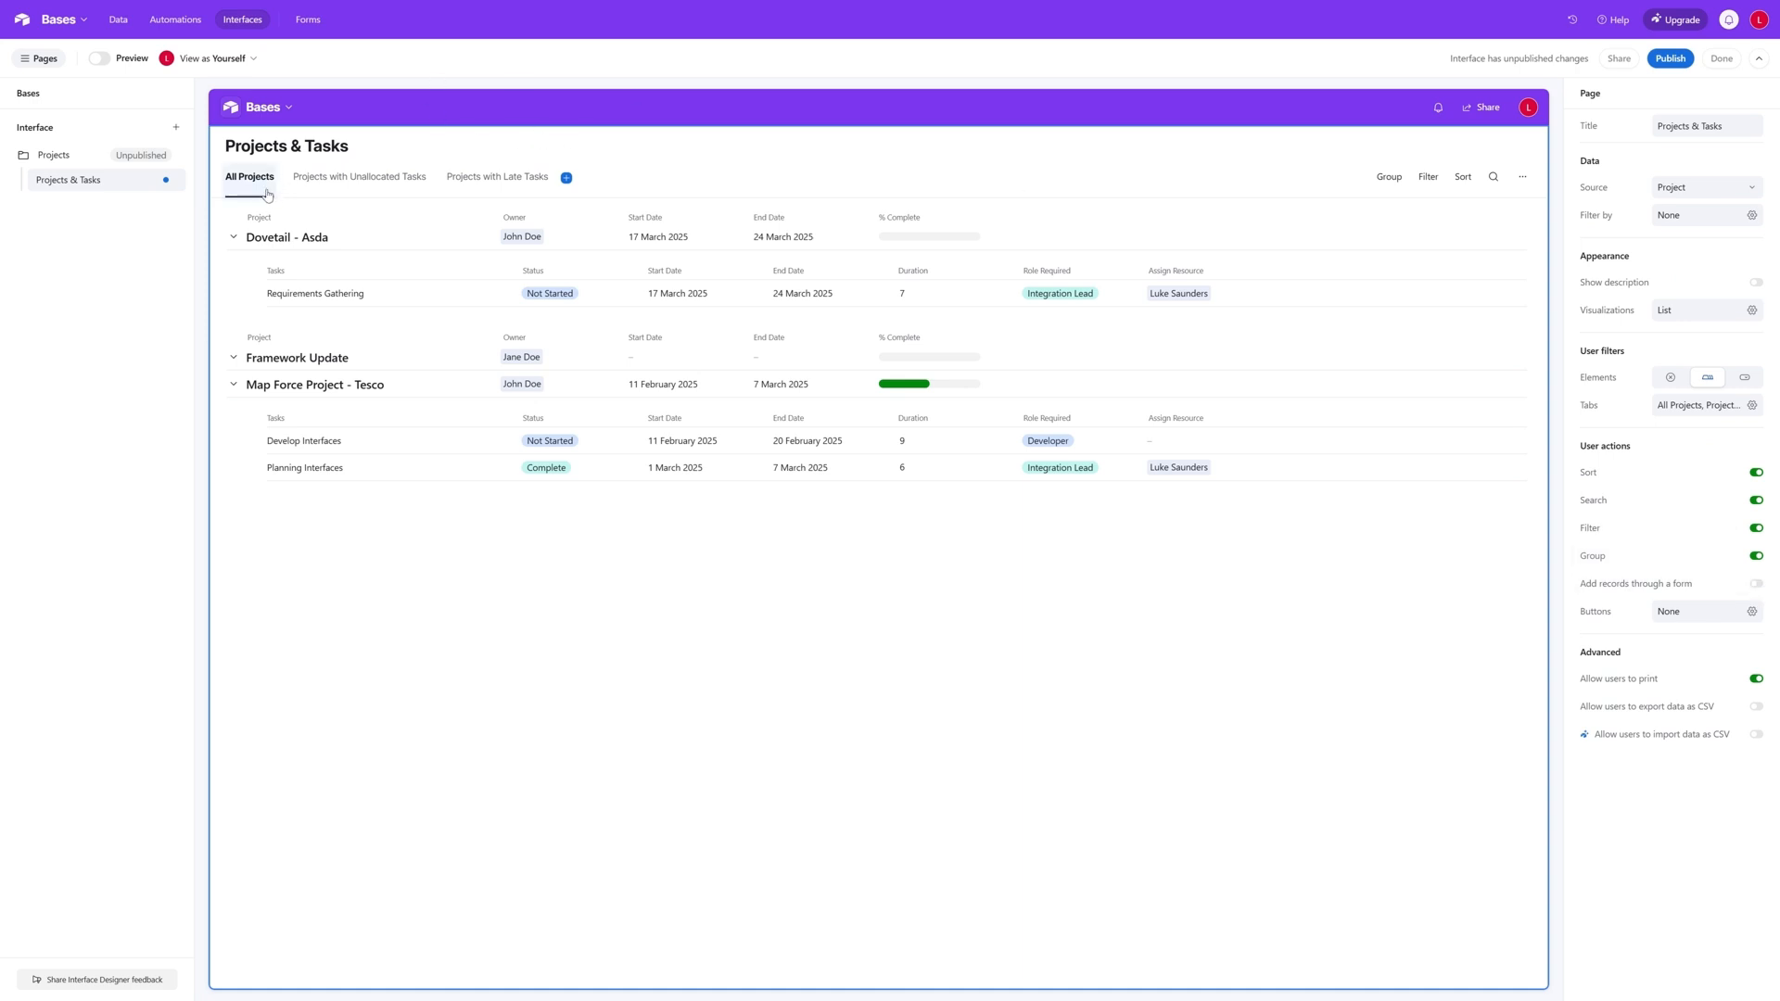
click(389, 185)
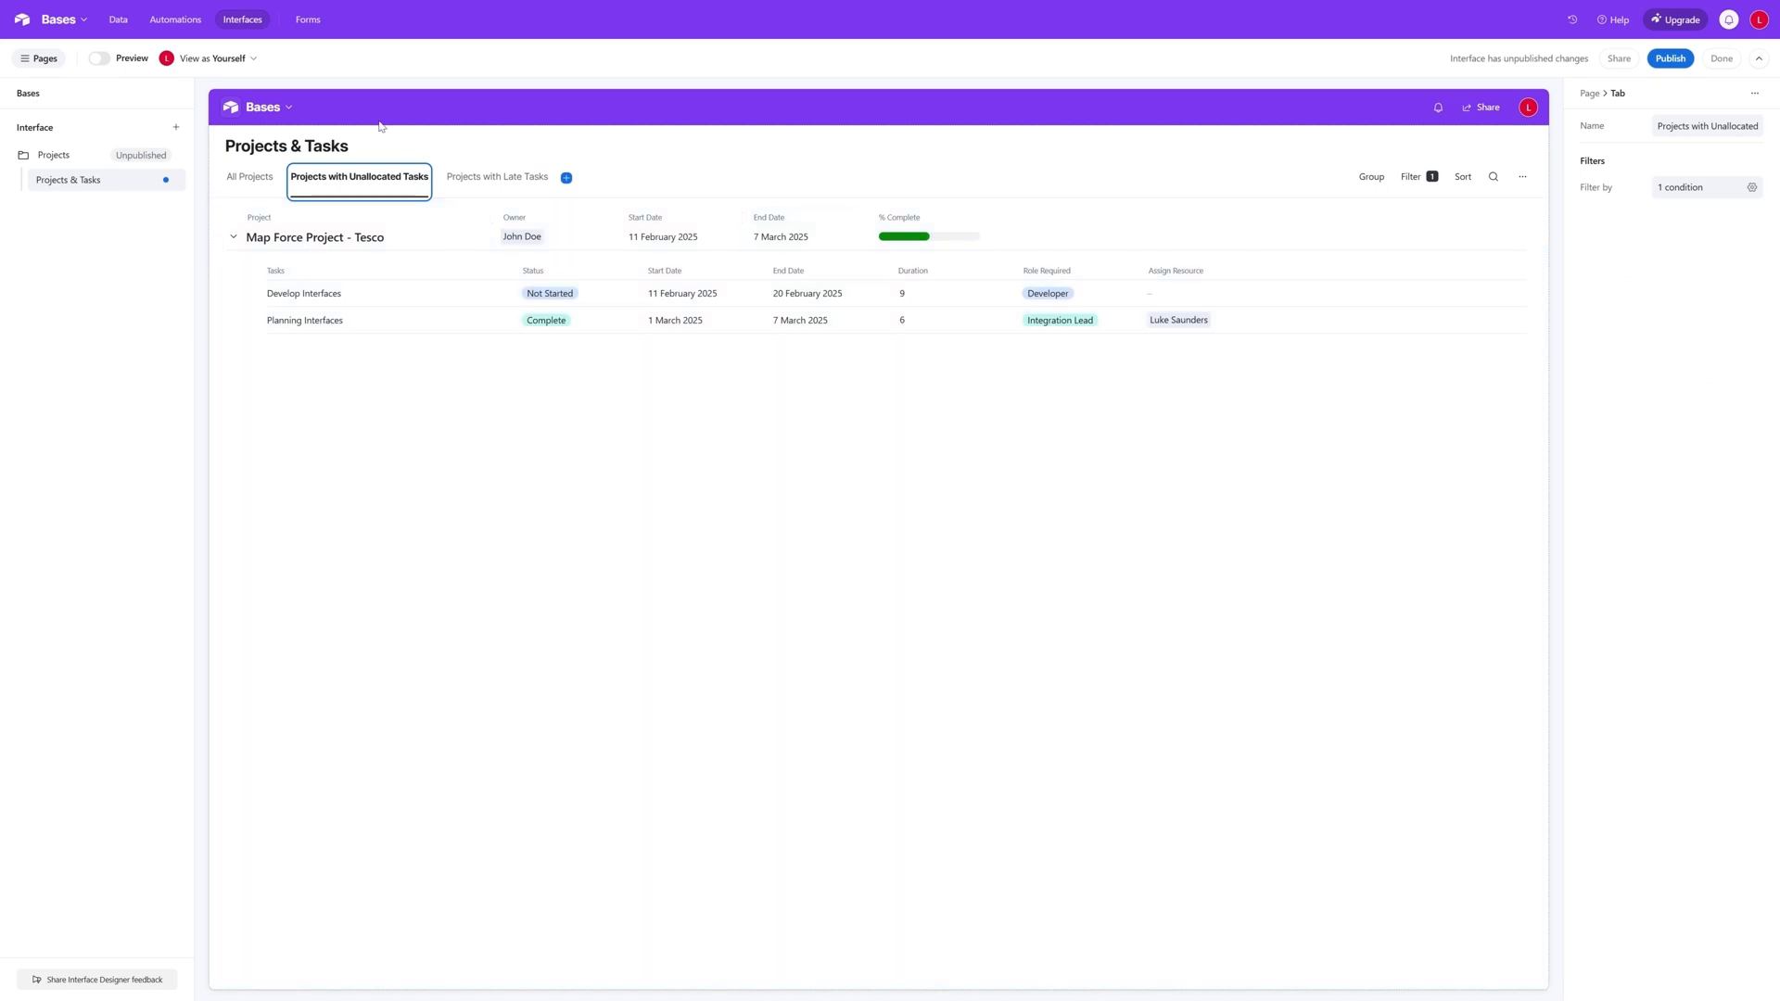
click(400, 146)
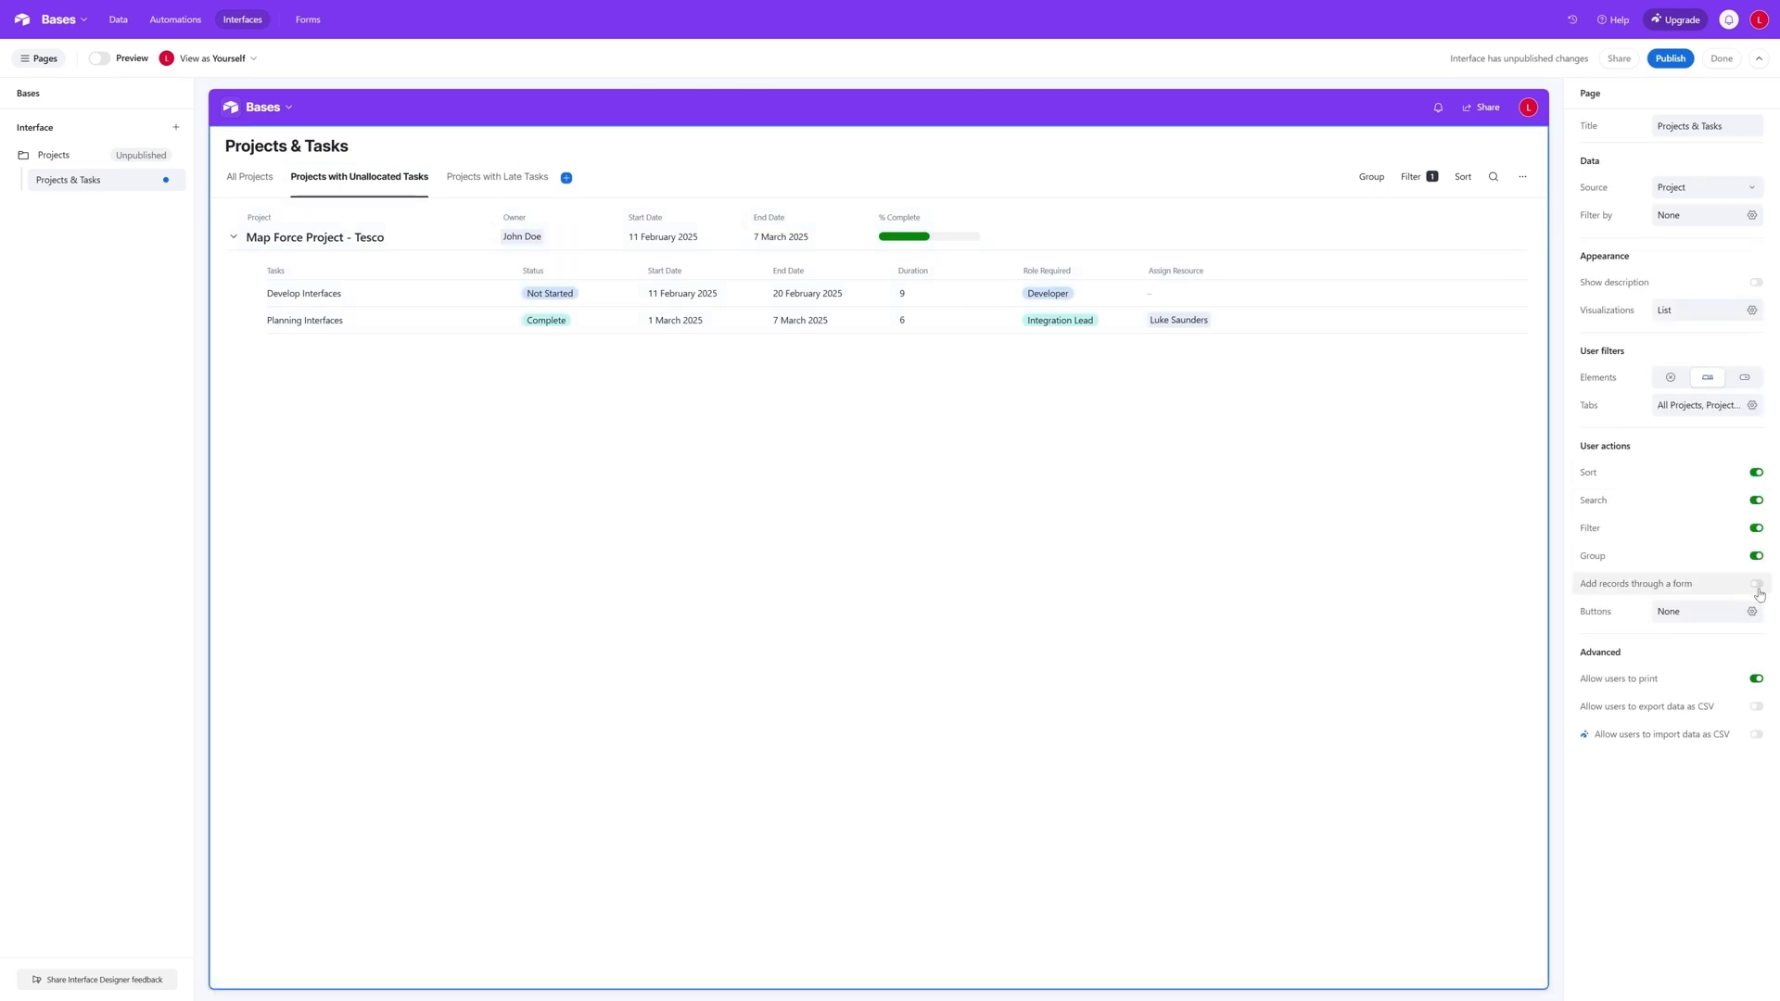
click(1756, 584)
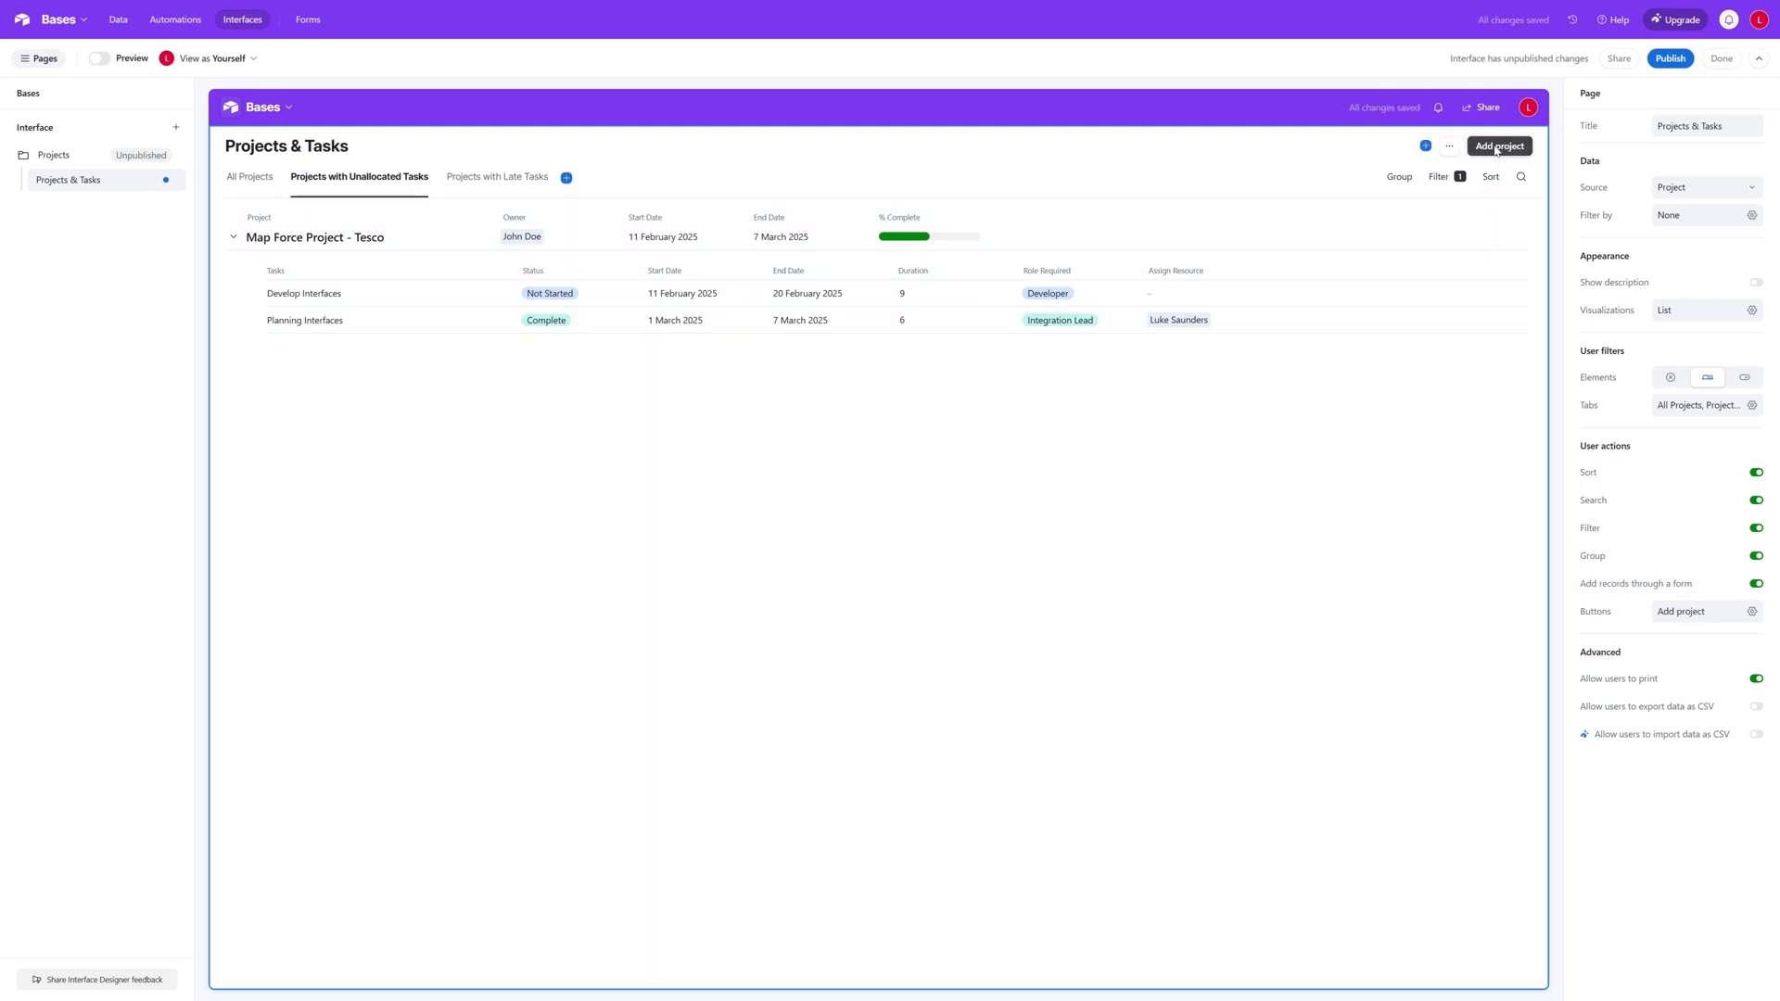
click(1494, 149)
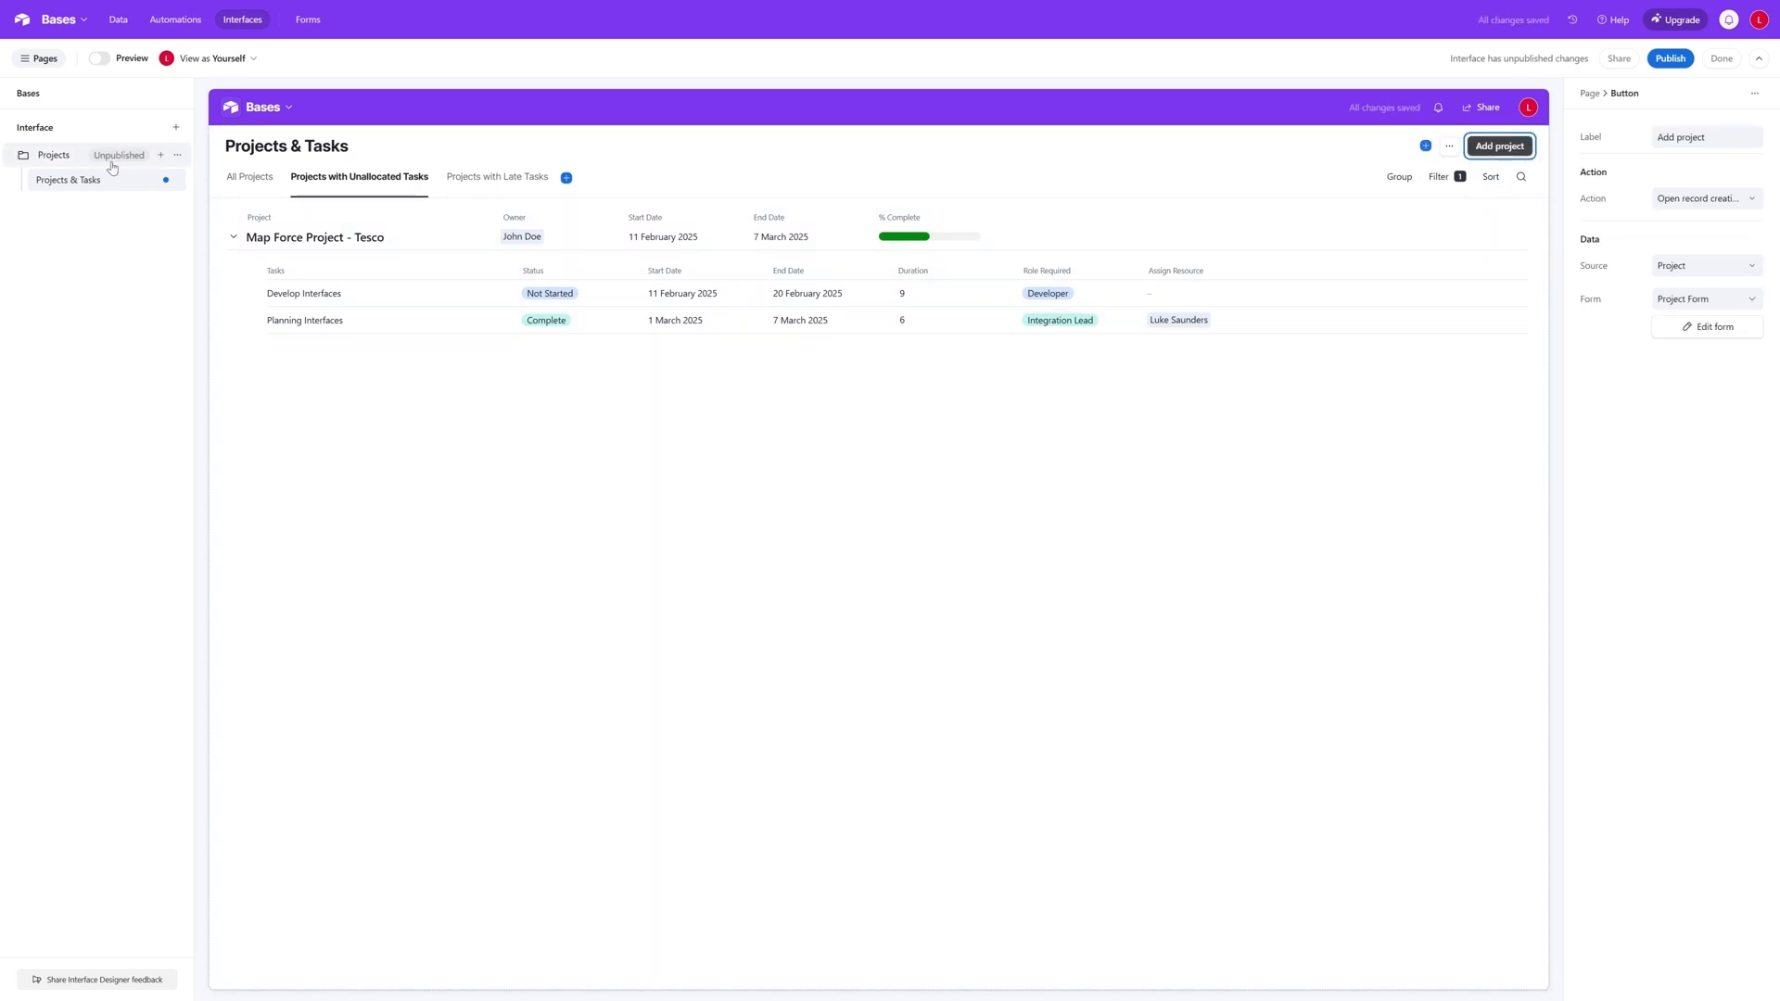
- Preview the interface and check the Project Form opened by Add project, leaving it without creating a record
click(99, 59)
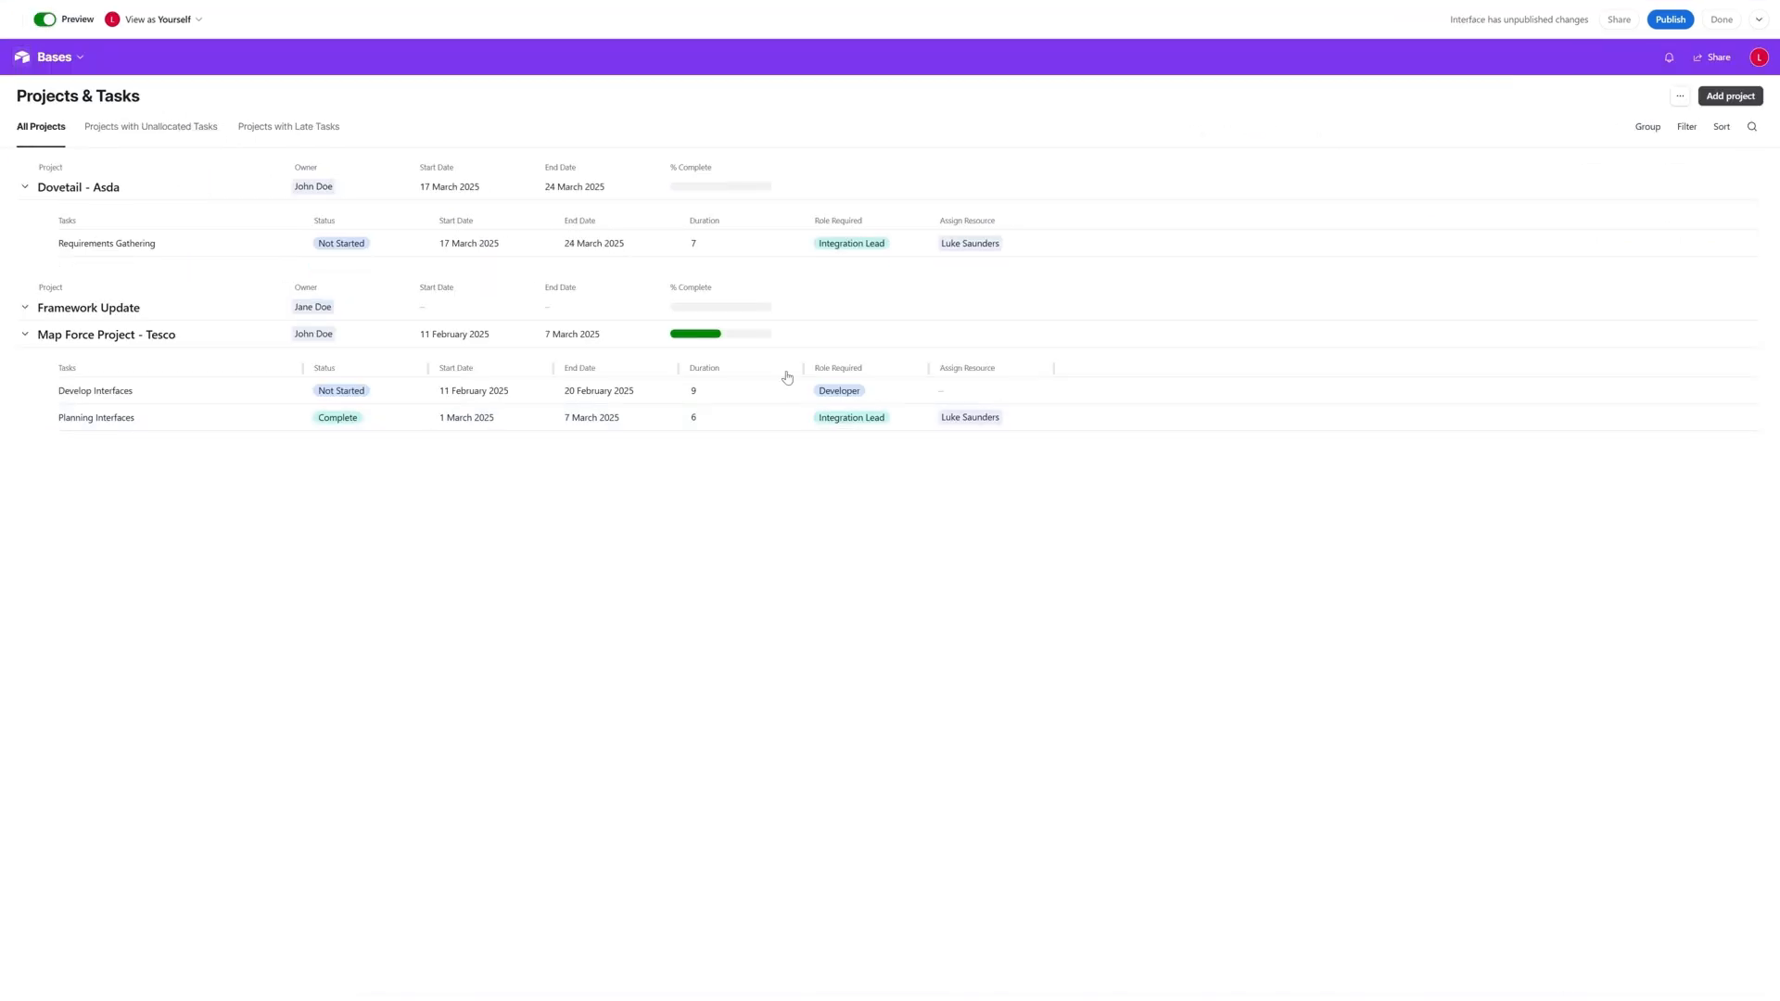
click(1739, 101)
click(684, 264)
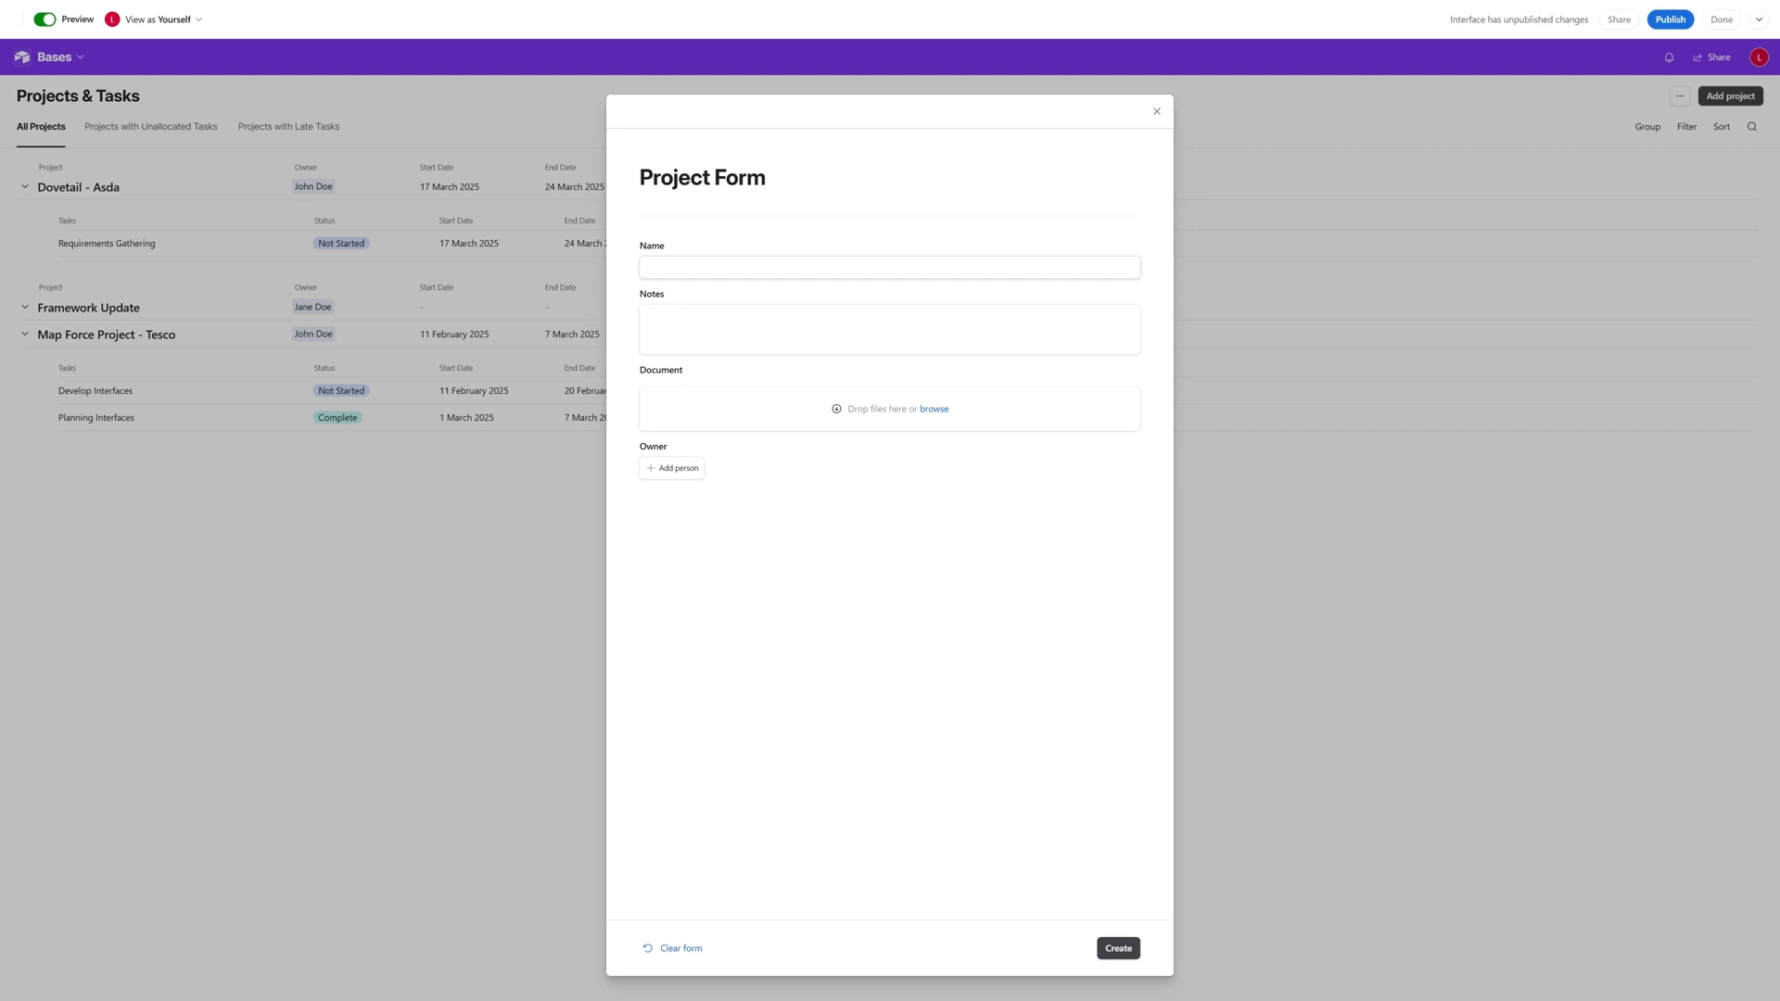
click(769, 325)
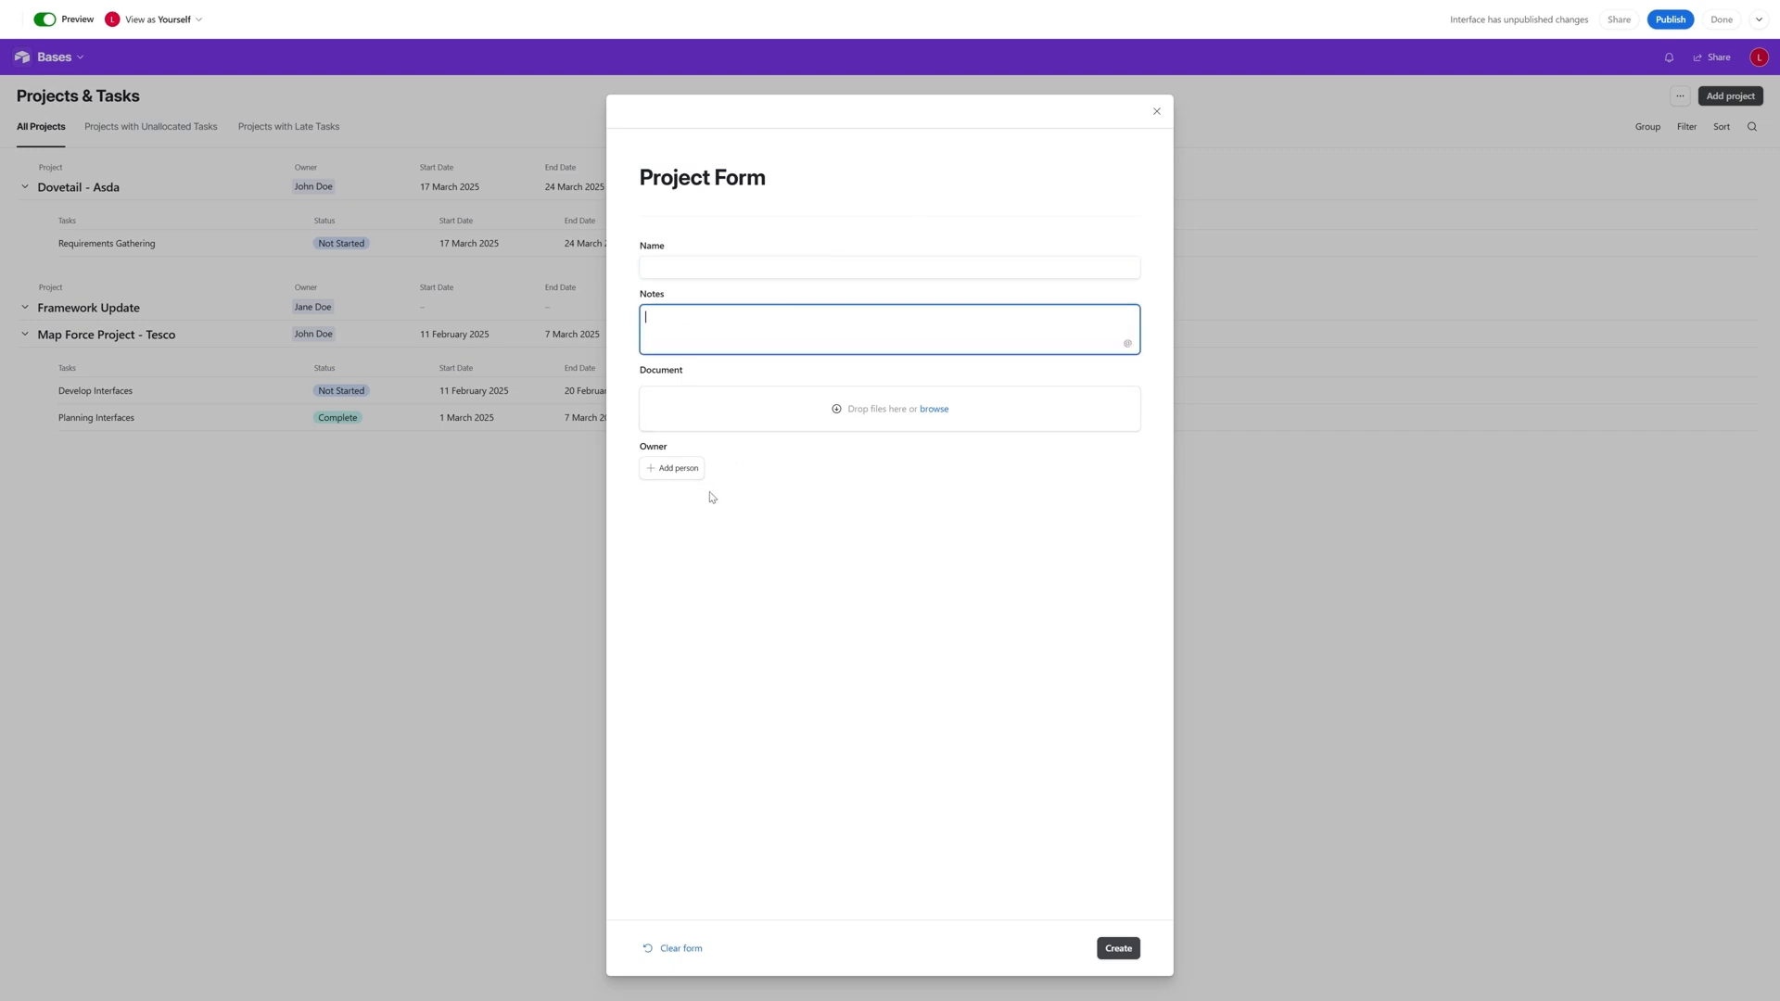
click(1157, 112)
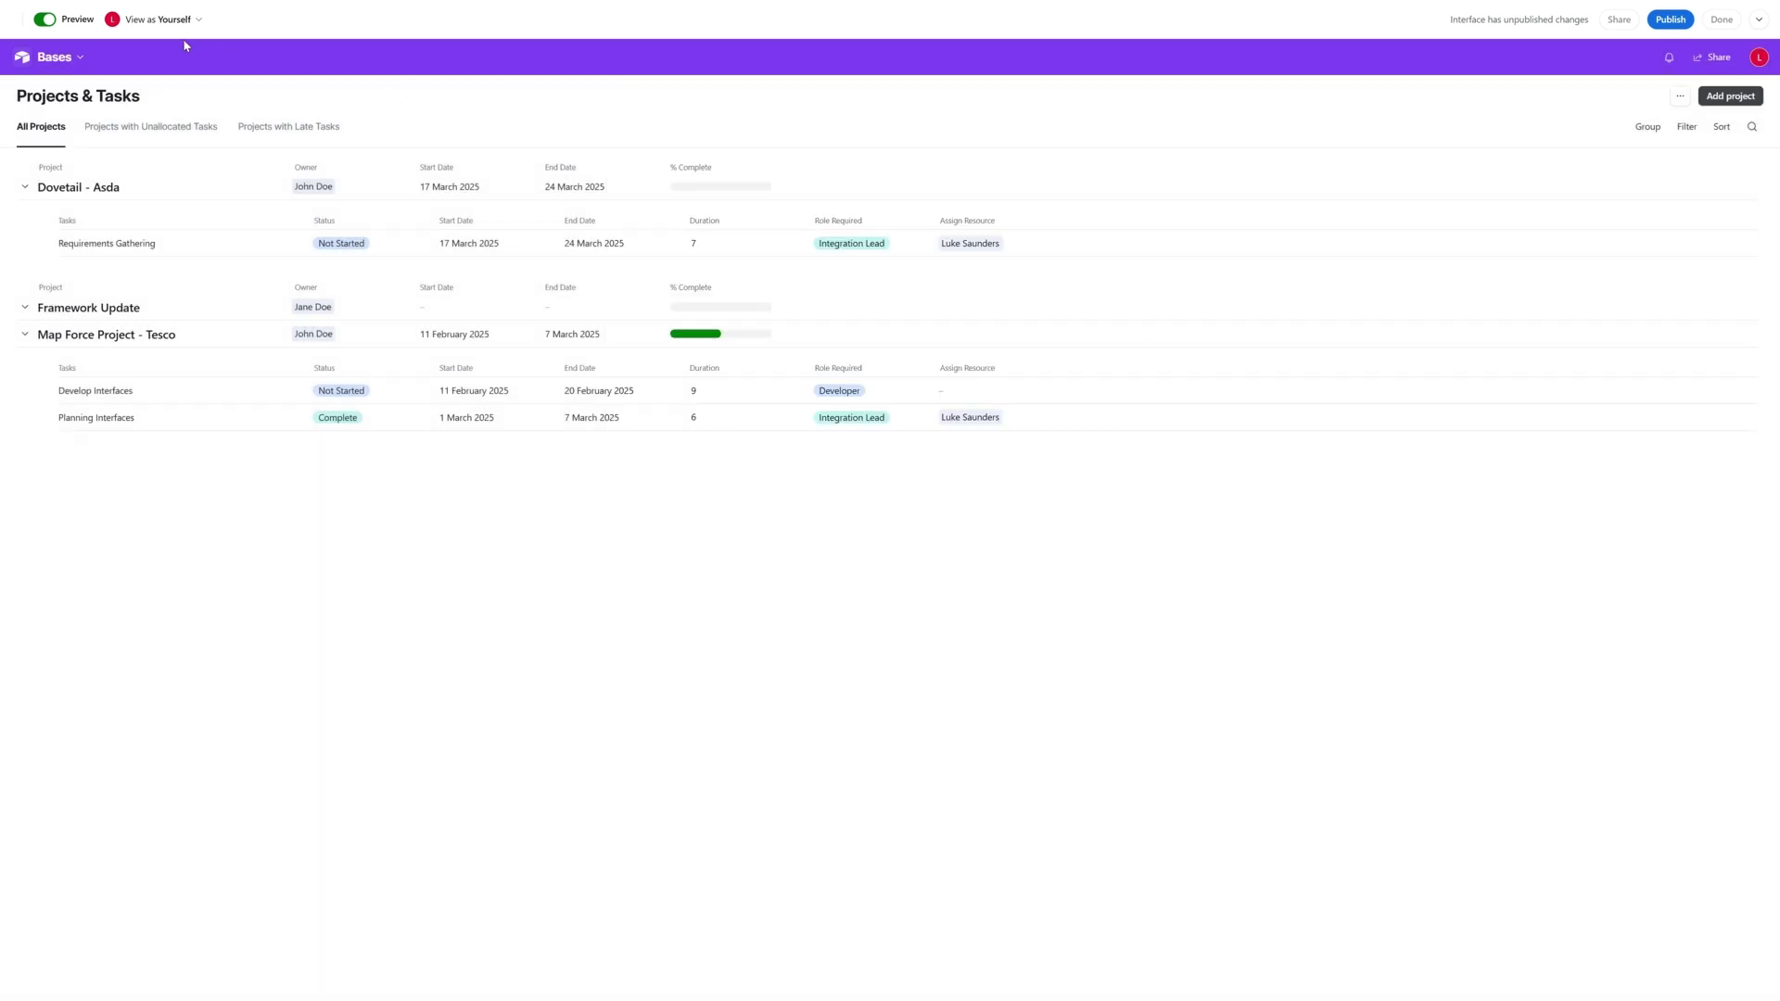
click(46, 20)
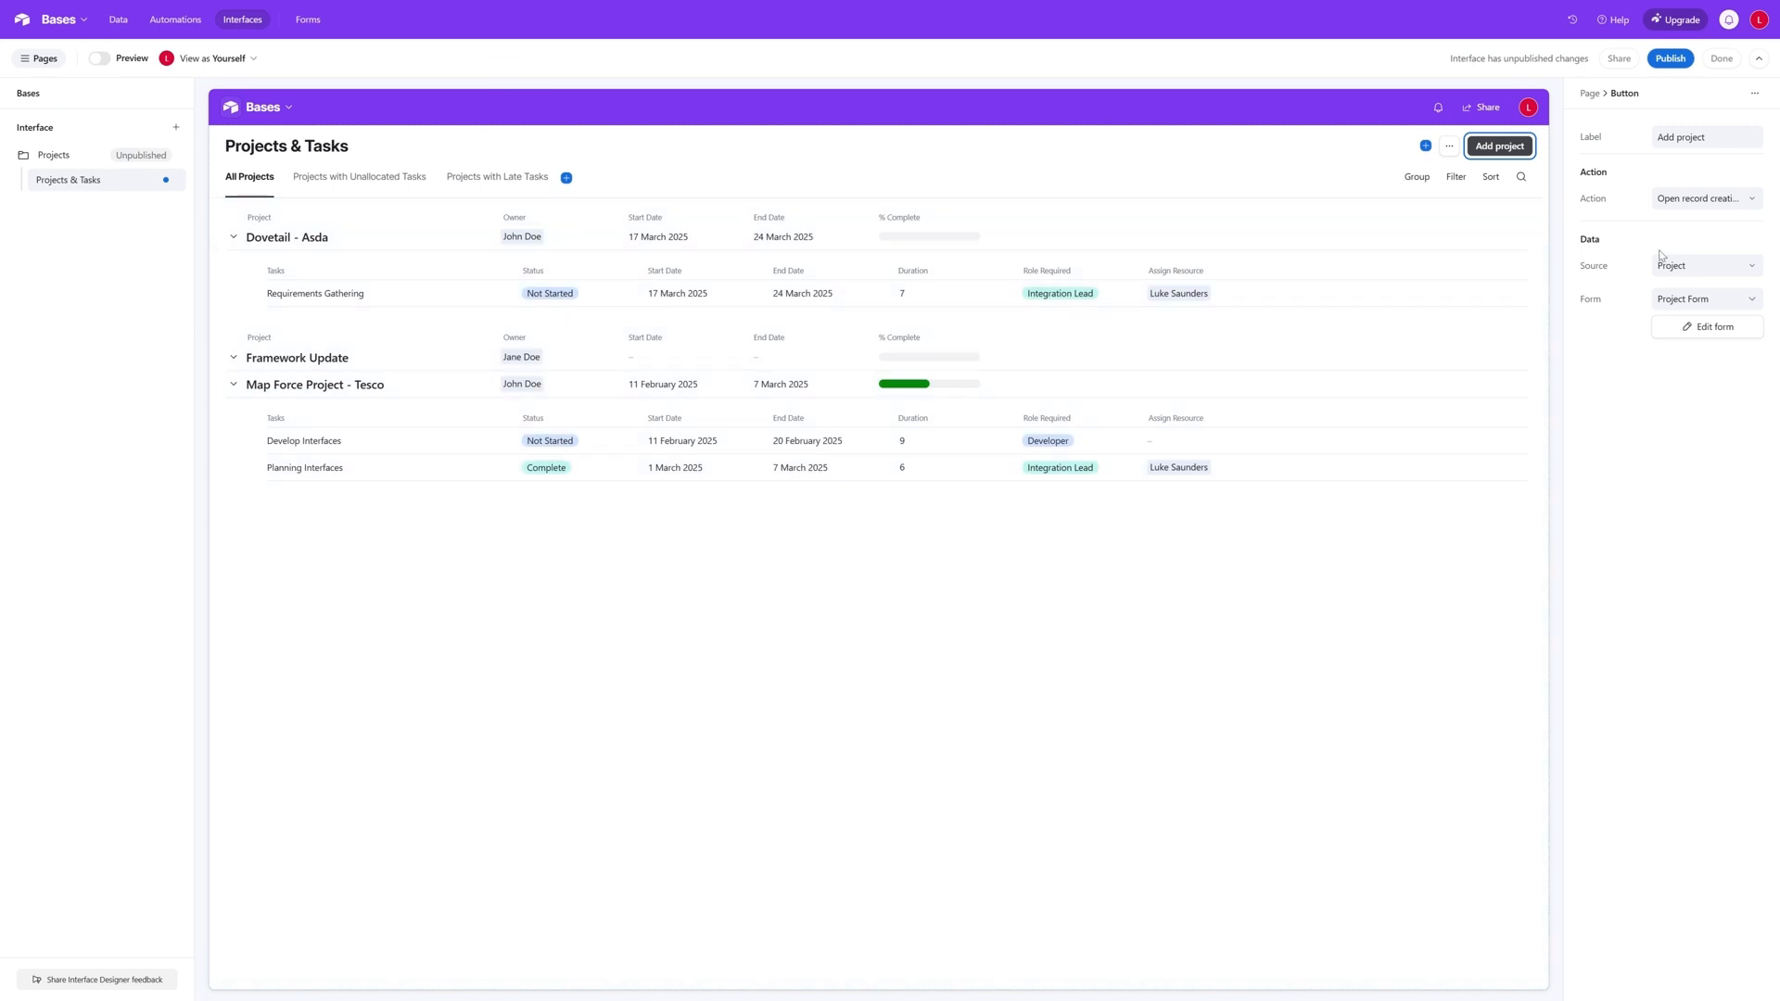
- Publish the Projects interface and reopen its pages for editing
click(1671, 58)
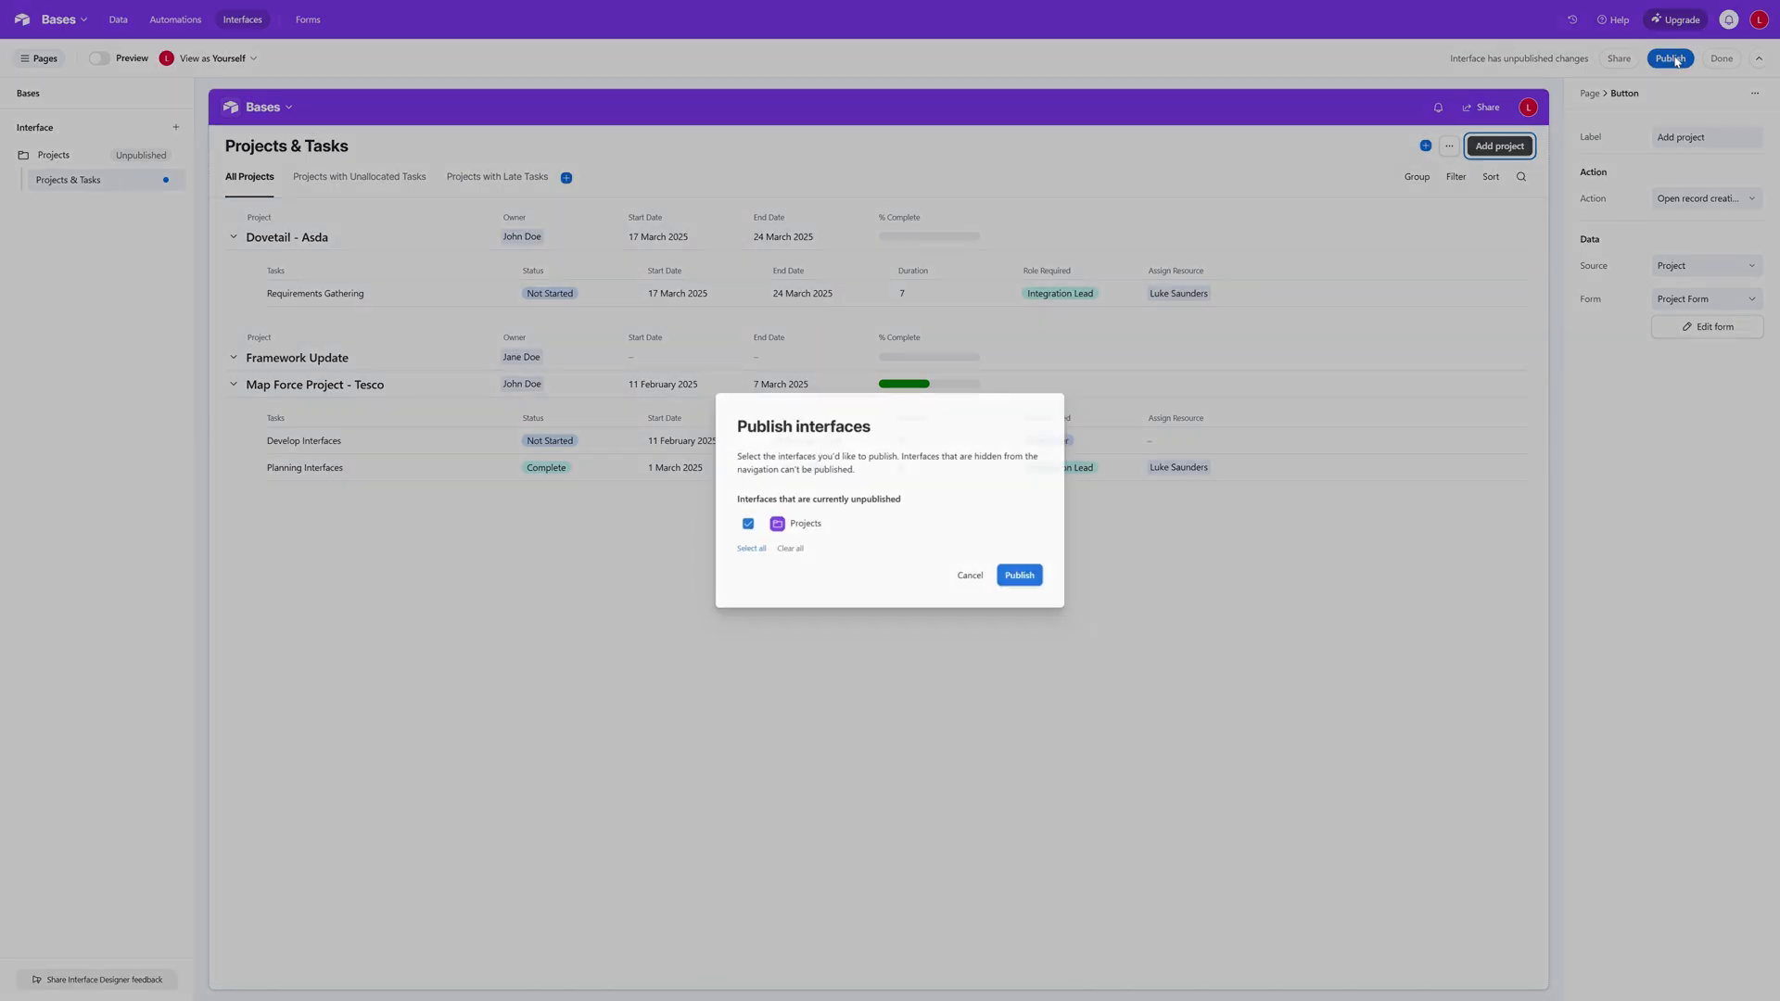
click(1023, 577)
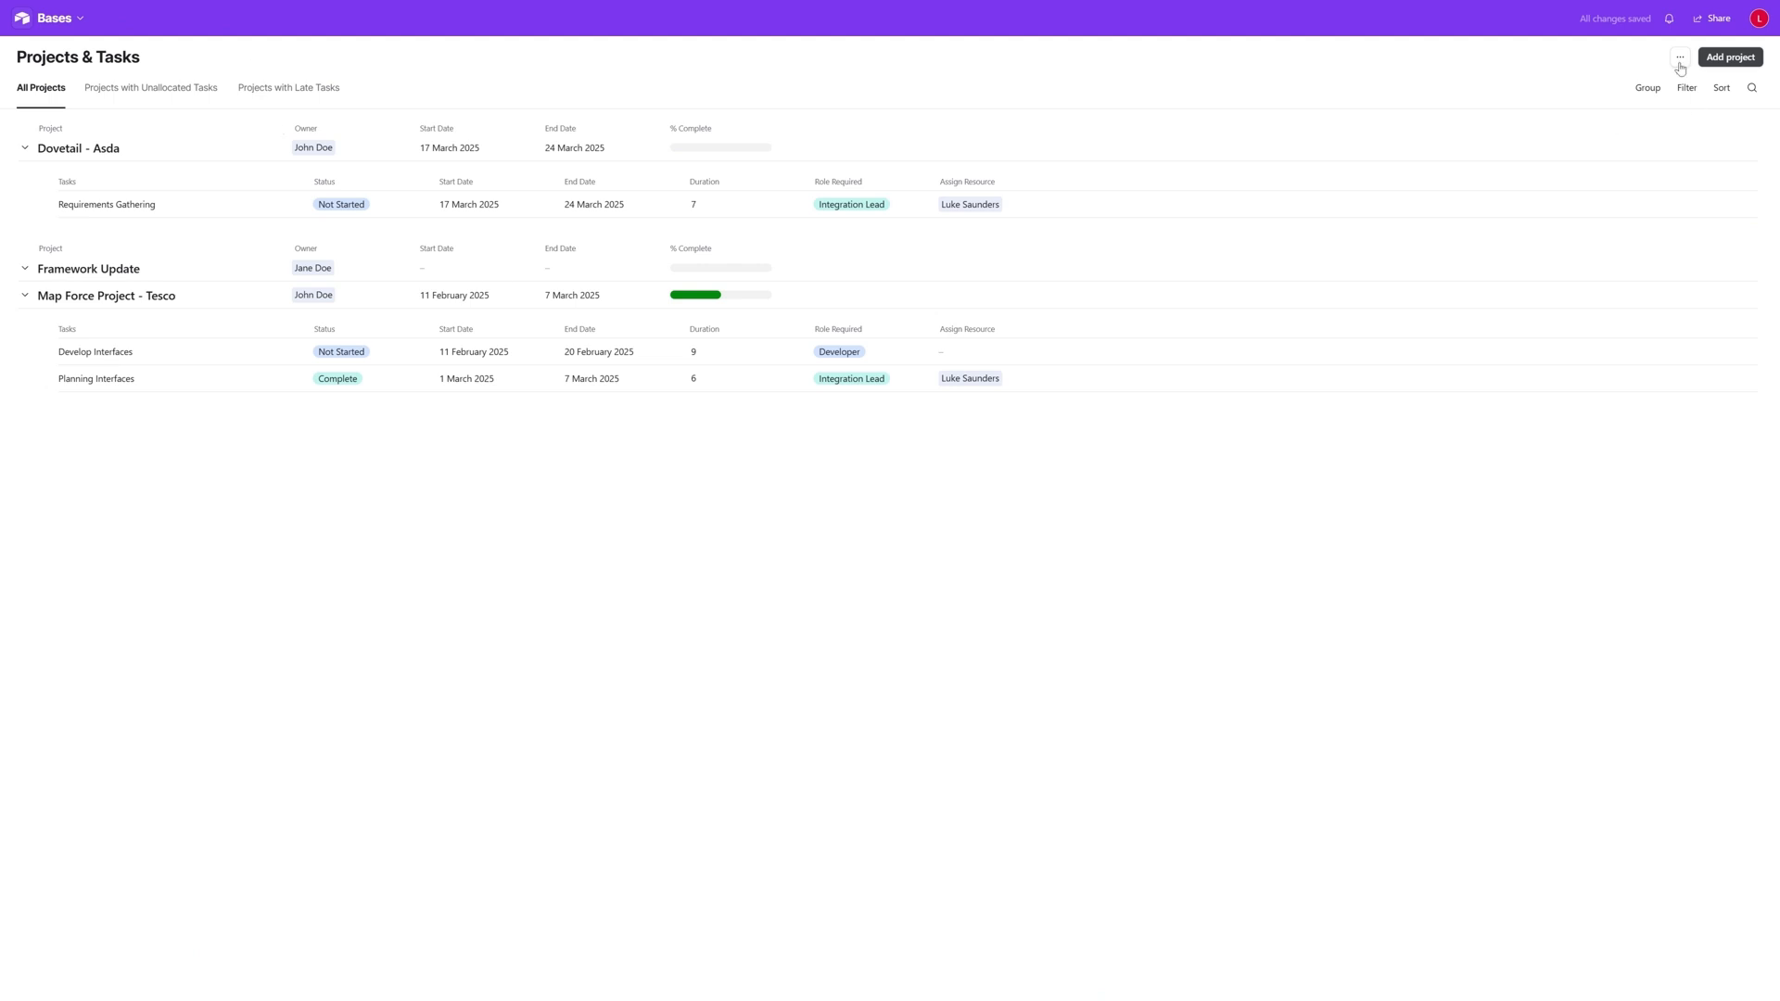
click(55, 18)
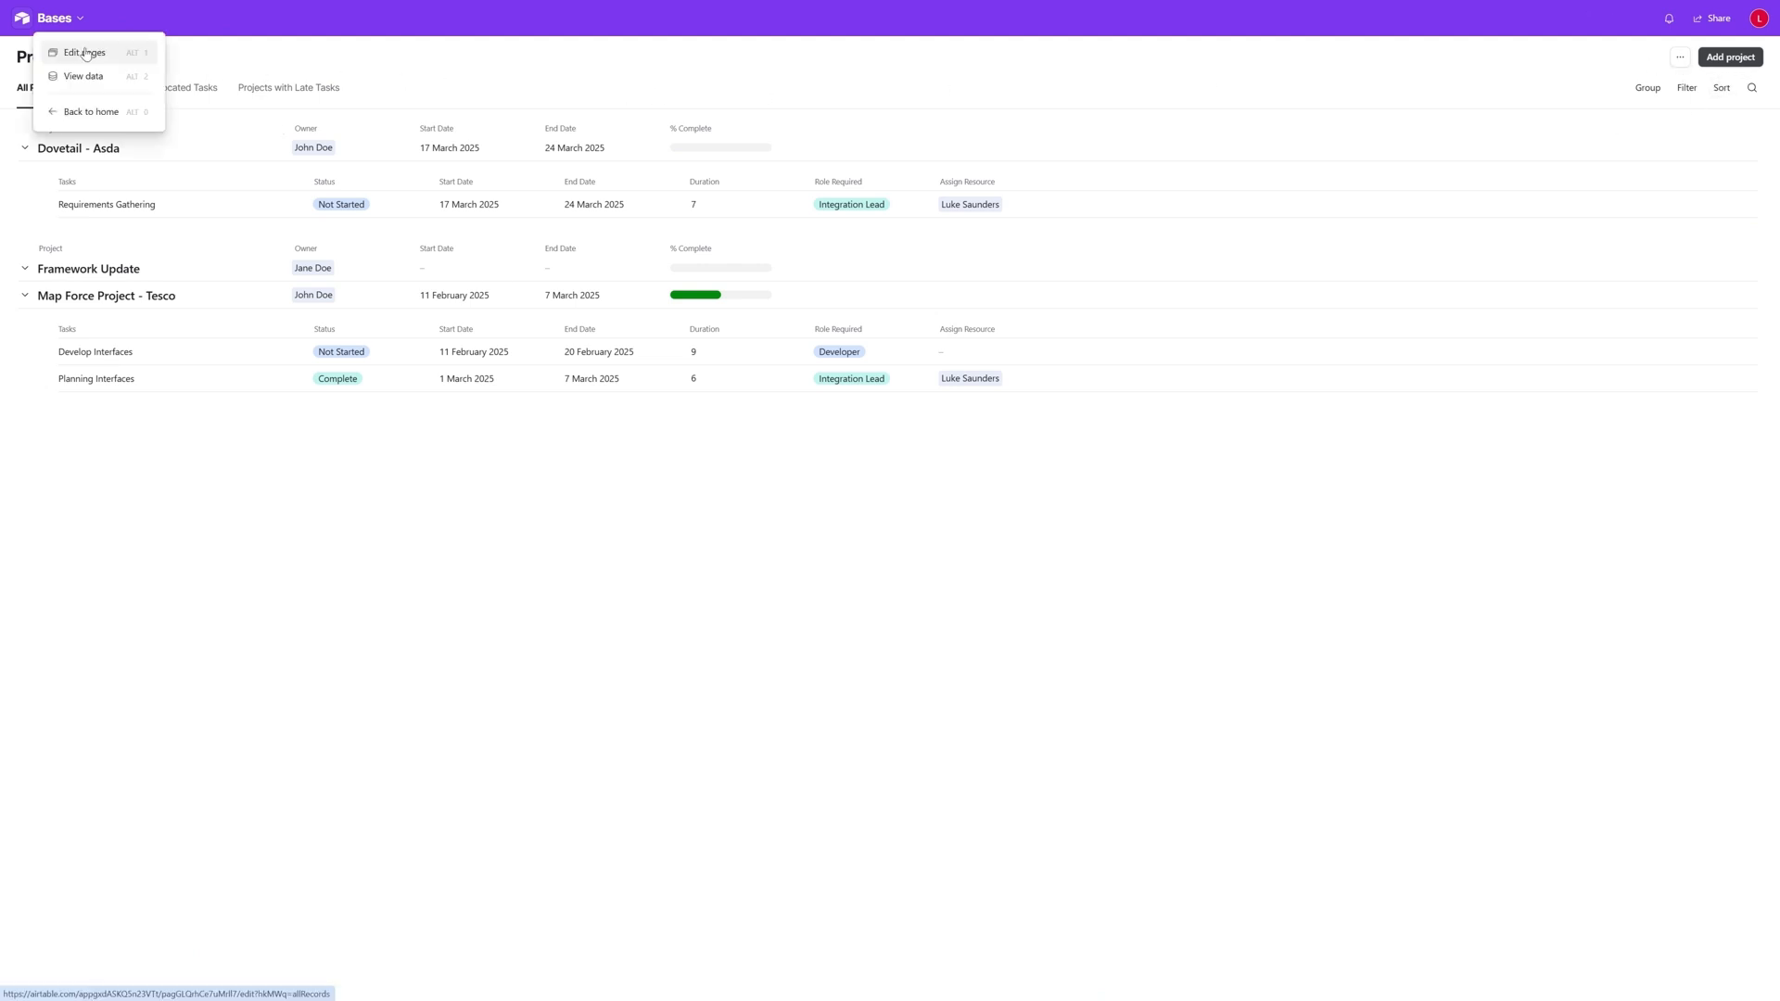
click(86, 51)
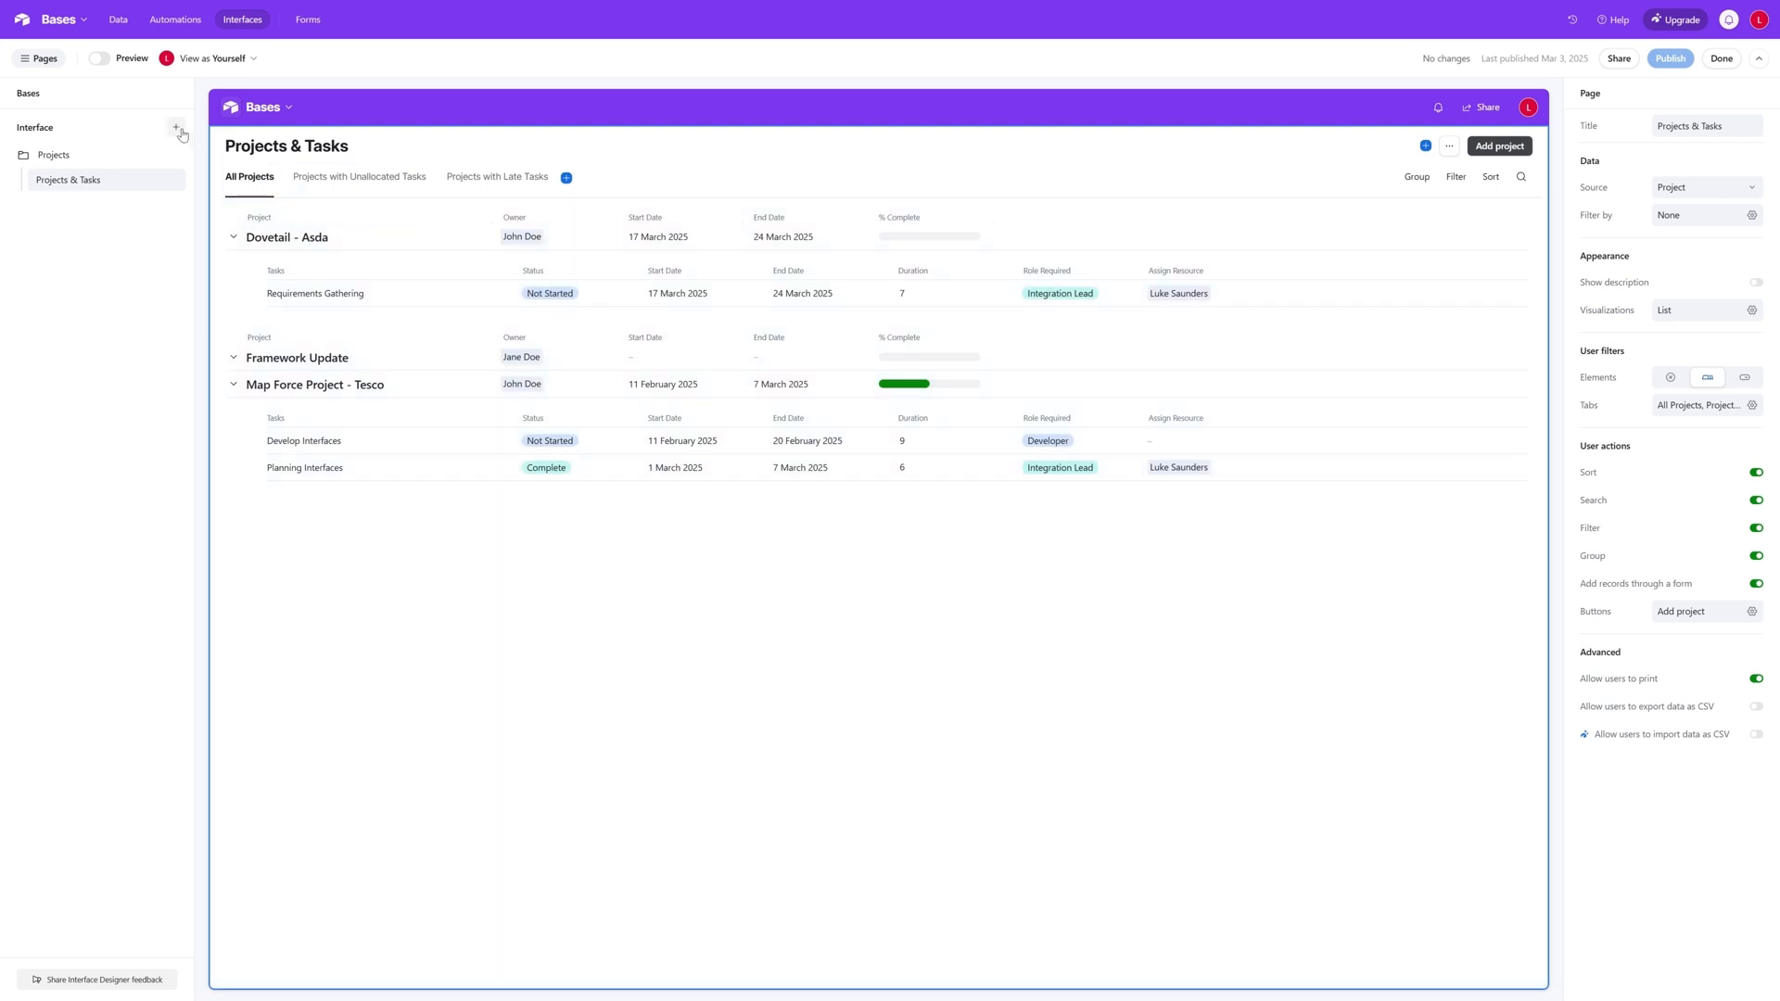
- Add a new interface to the base and name it Insights
click(177, 127)
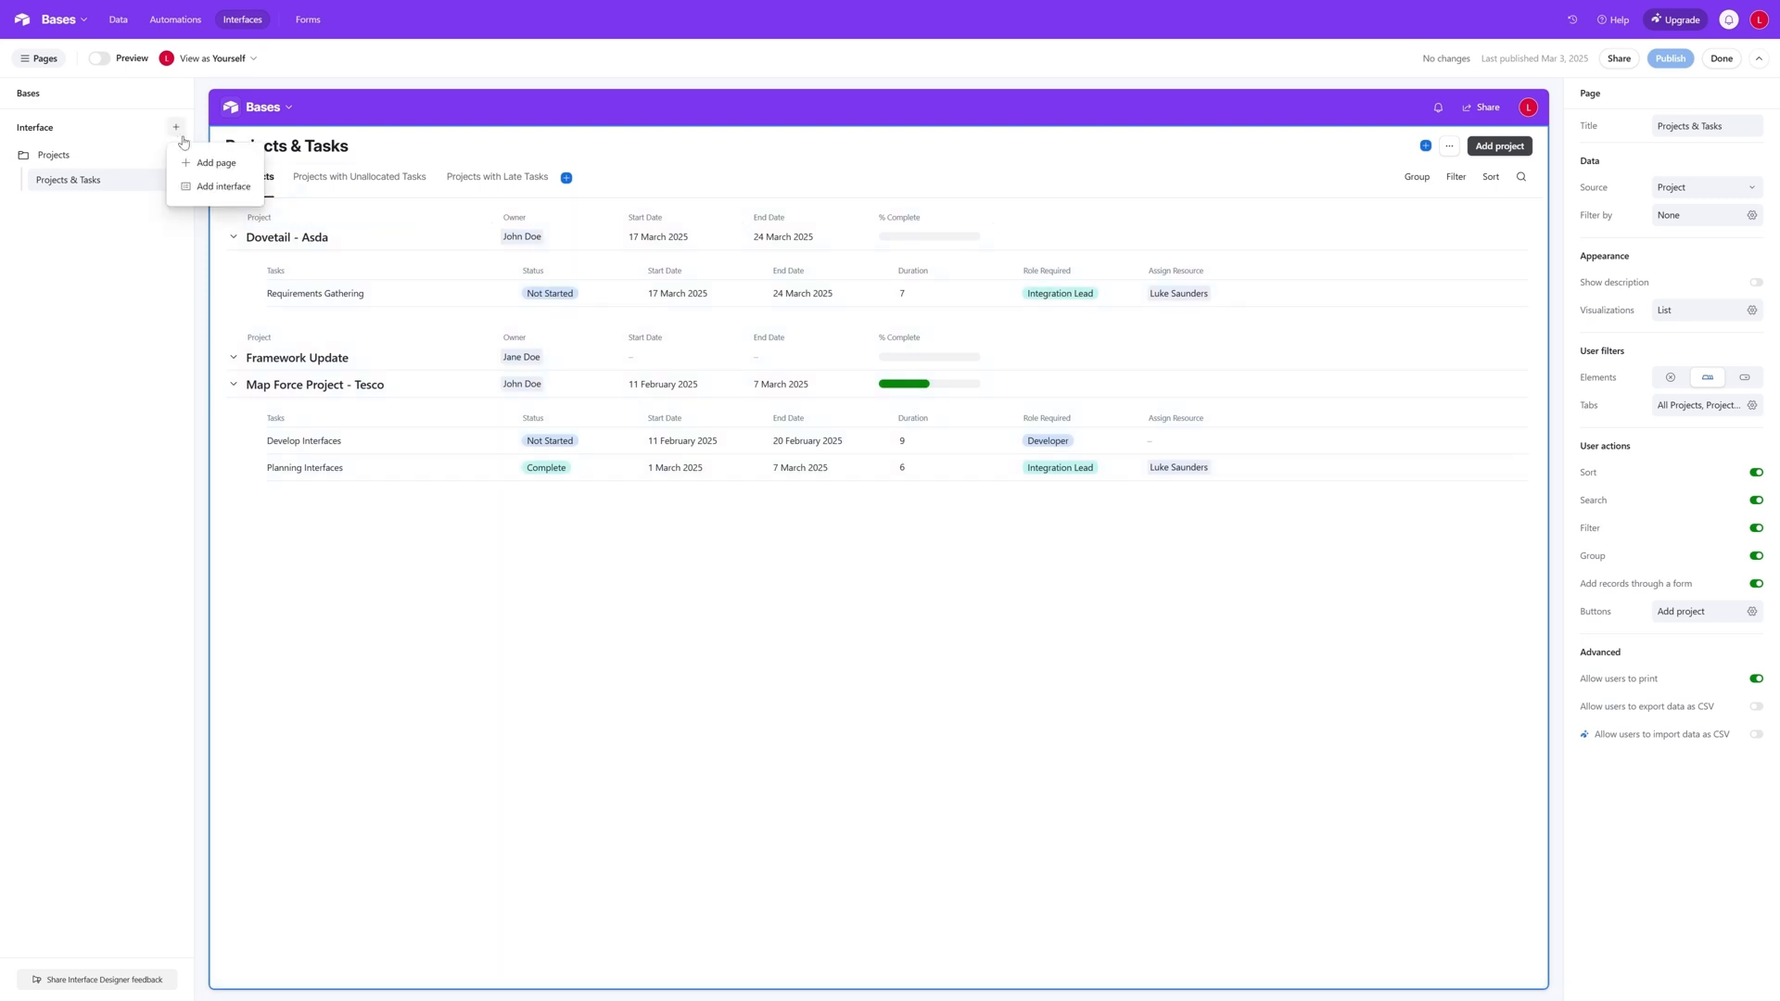
click(206, 186)
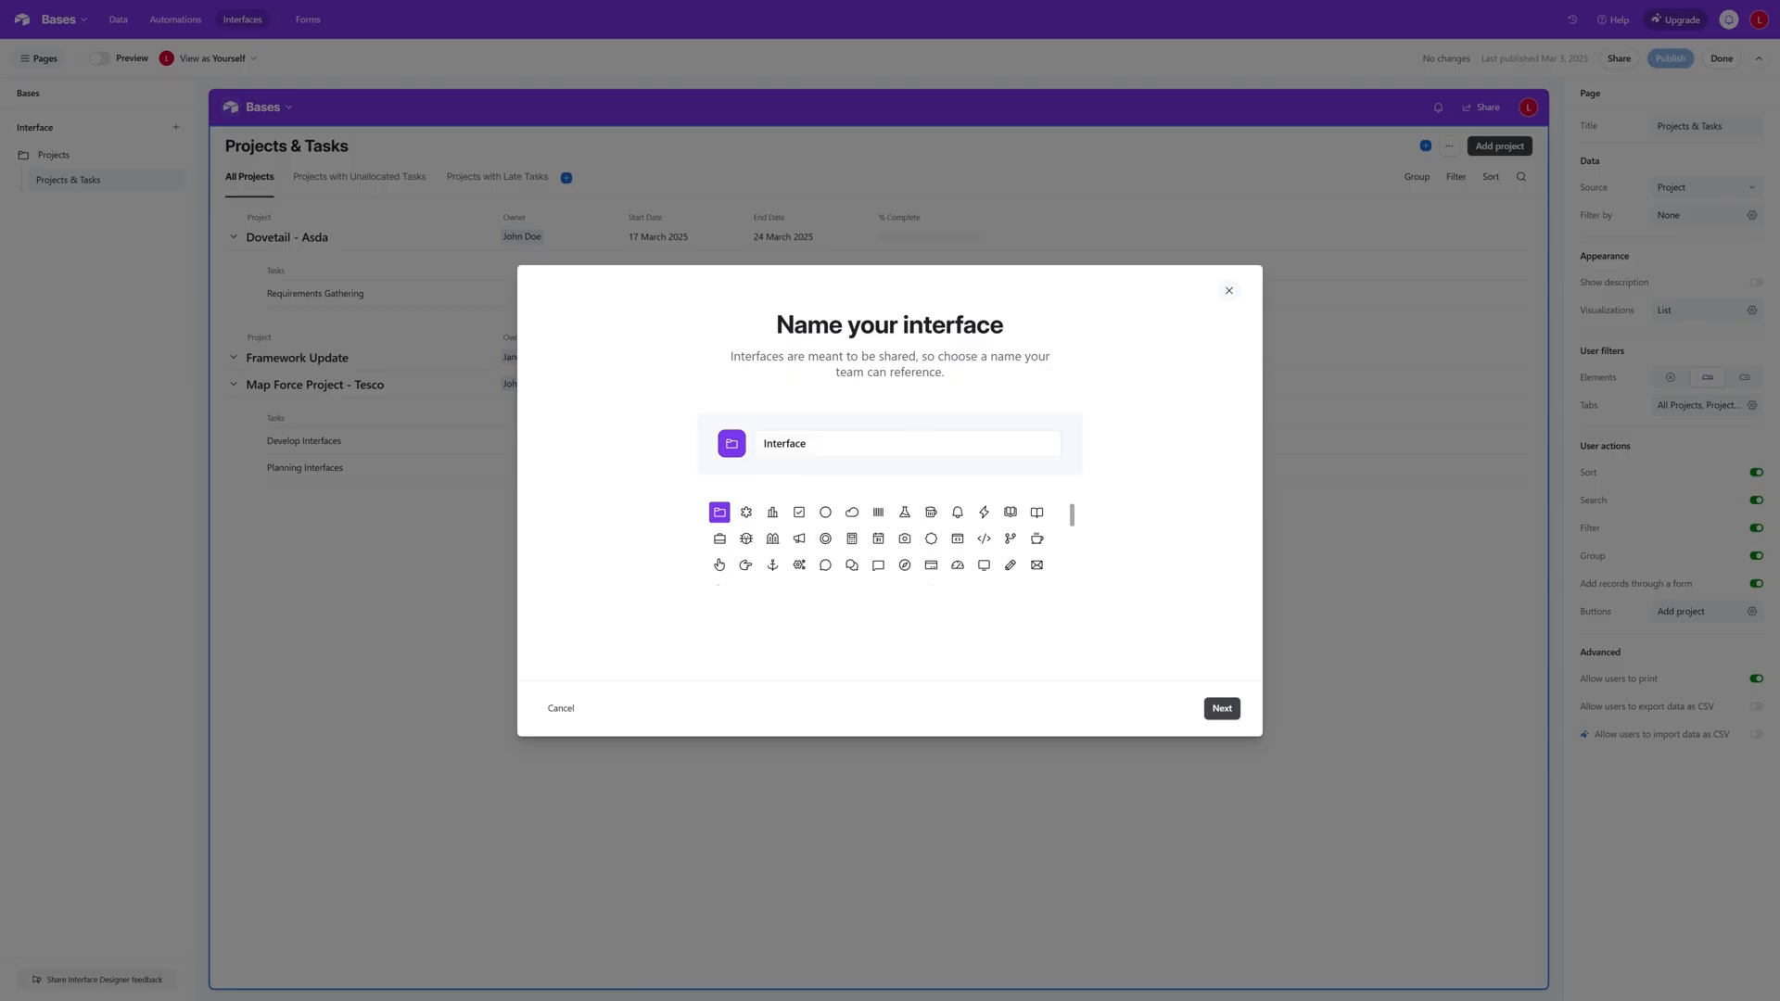
key(BackSpace)
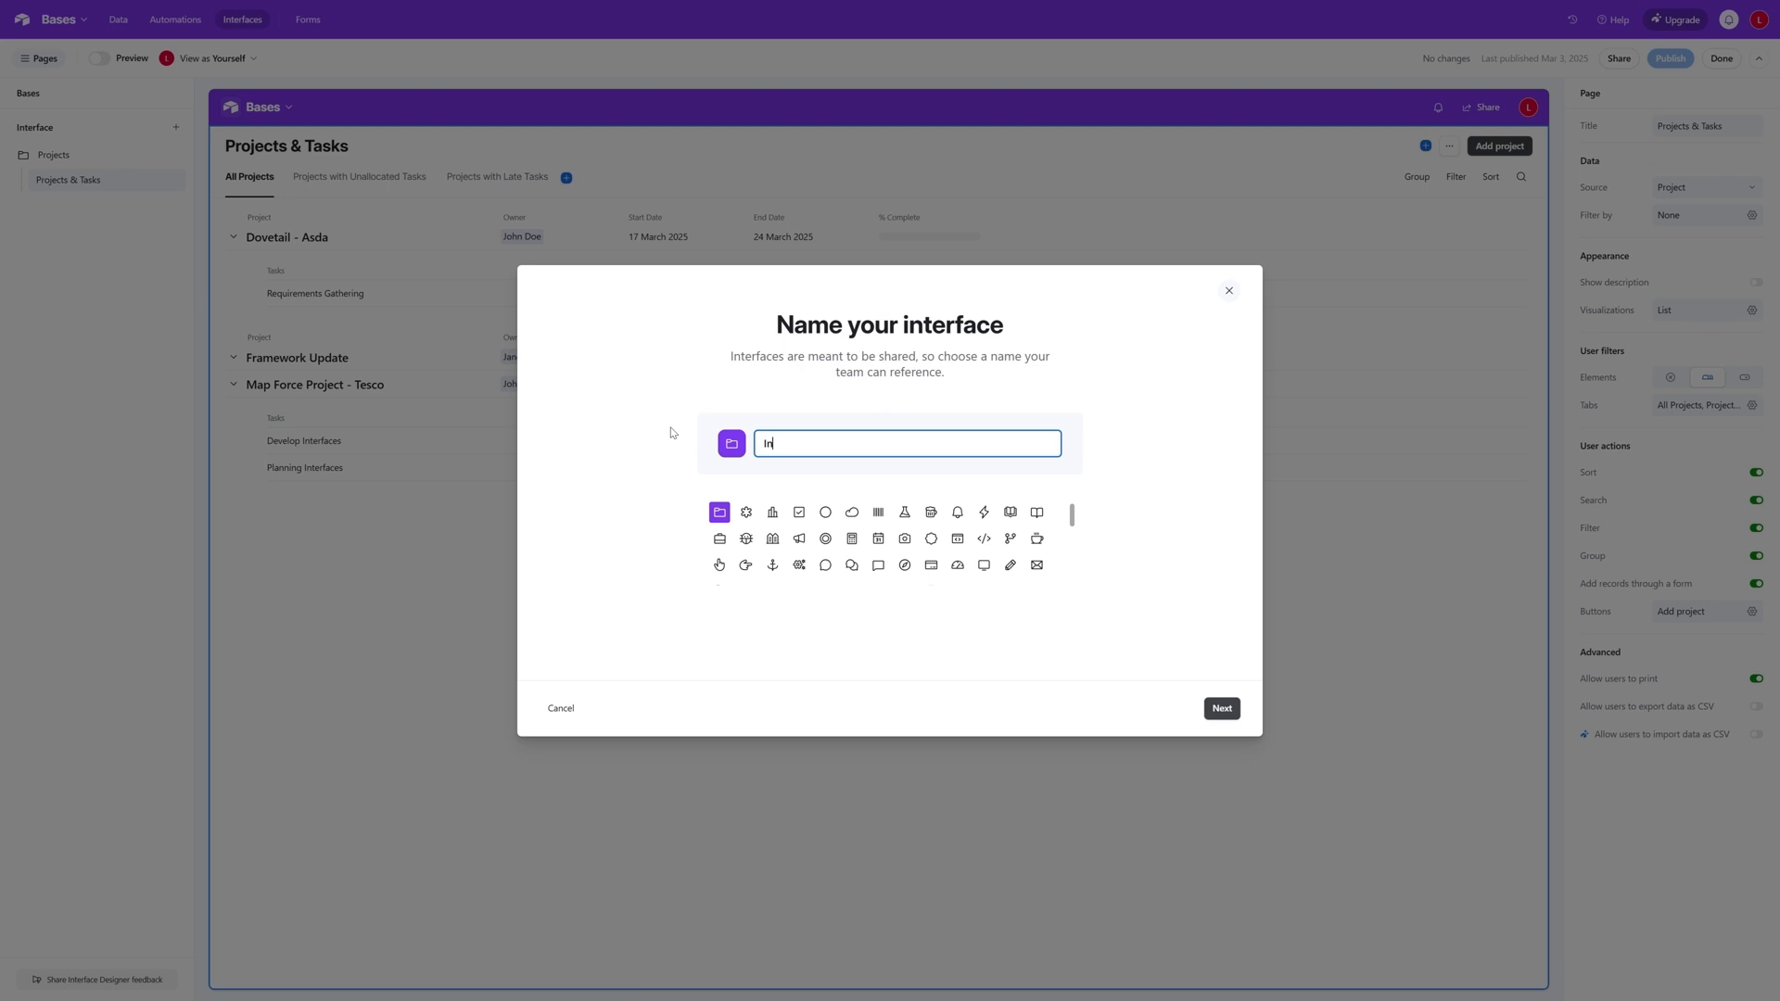
text(Insights)
click(1226, 710)
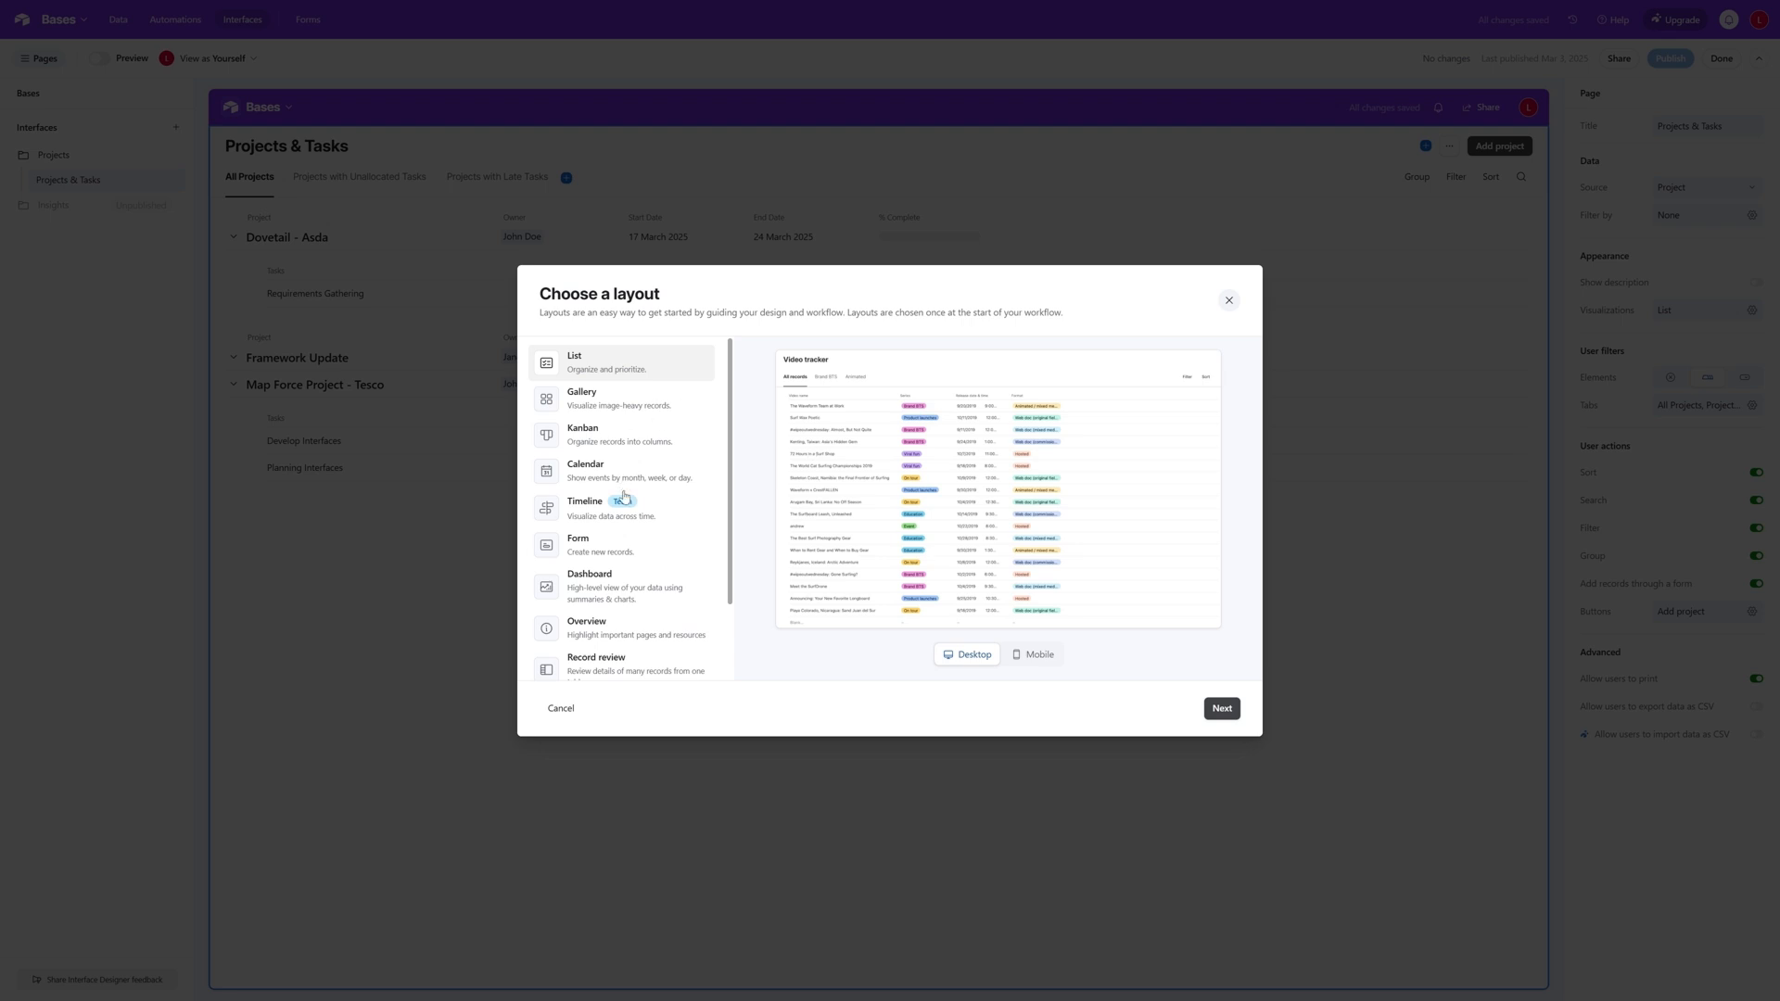
- Give the Insights interface a Dashboard layout page connected to the Project table
click(631, 588)
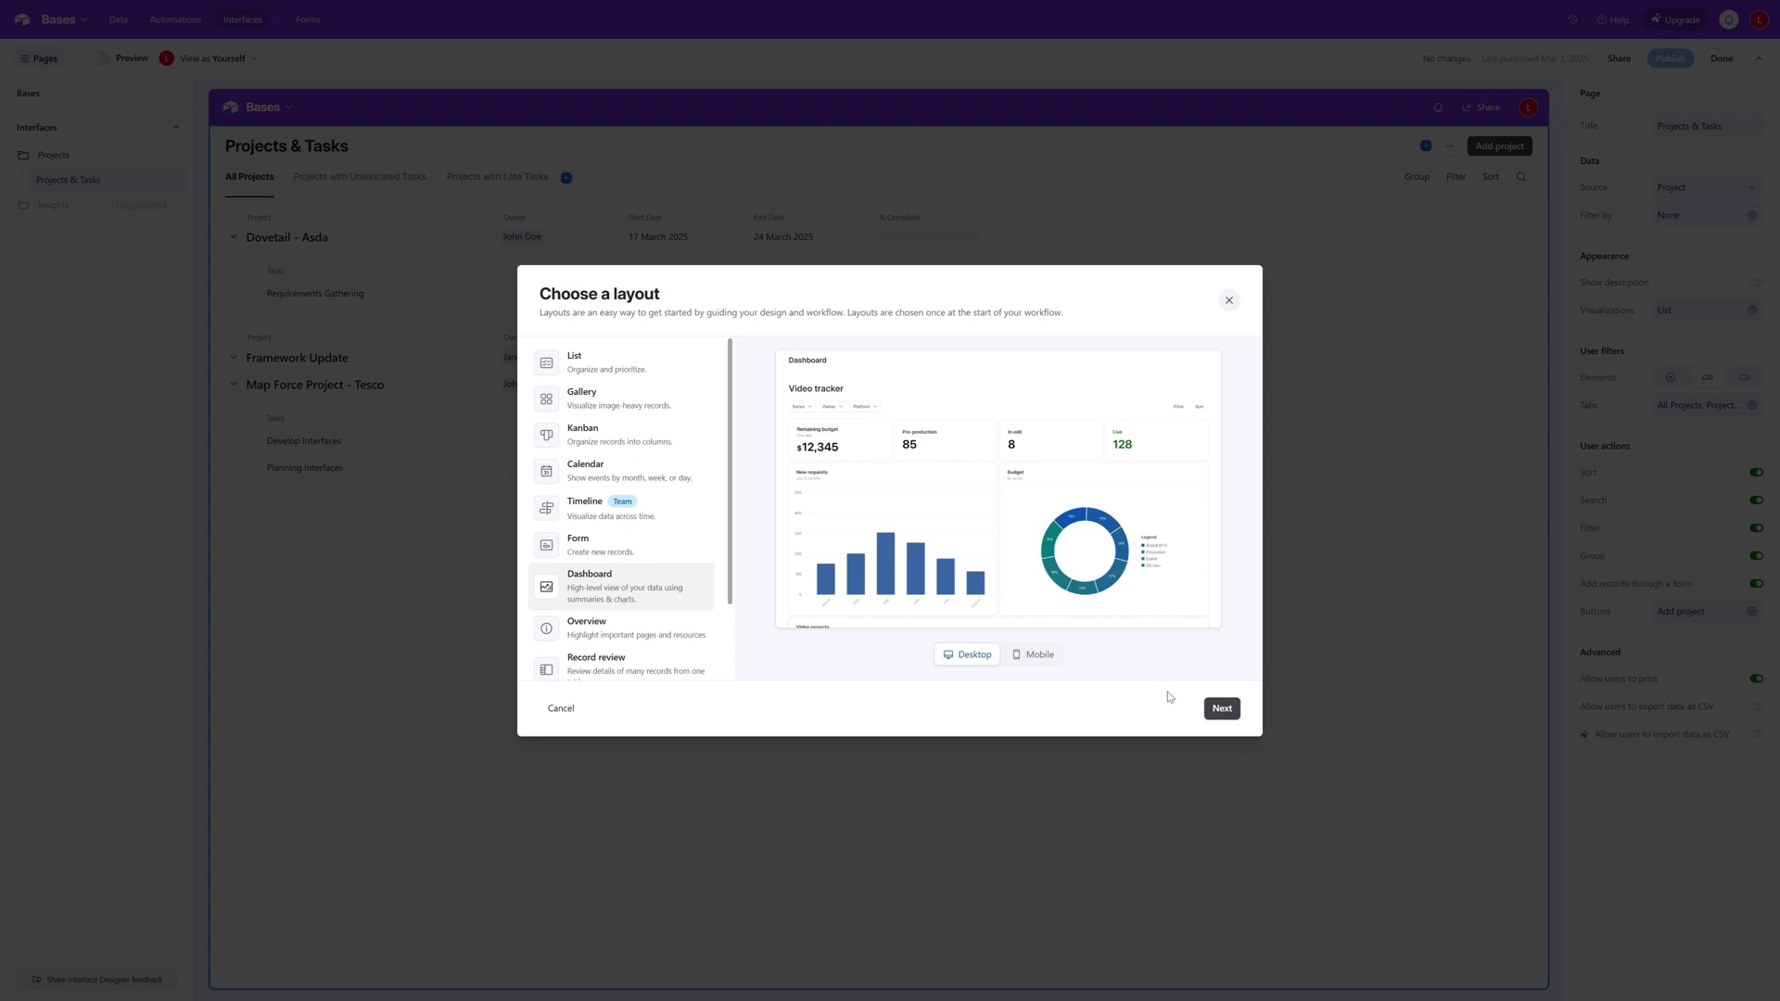
click(1222, 710)
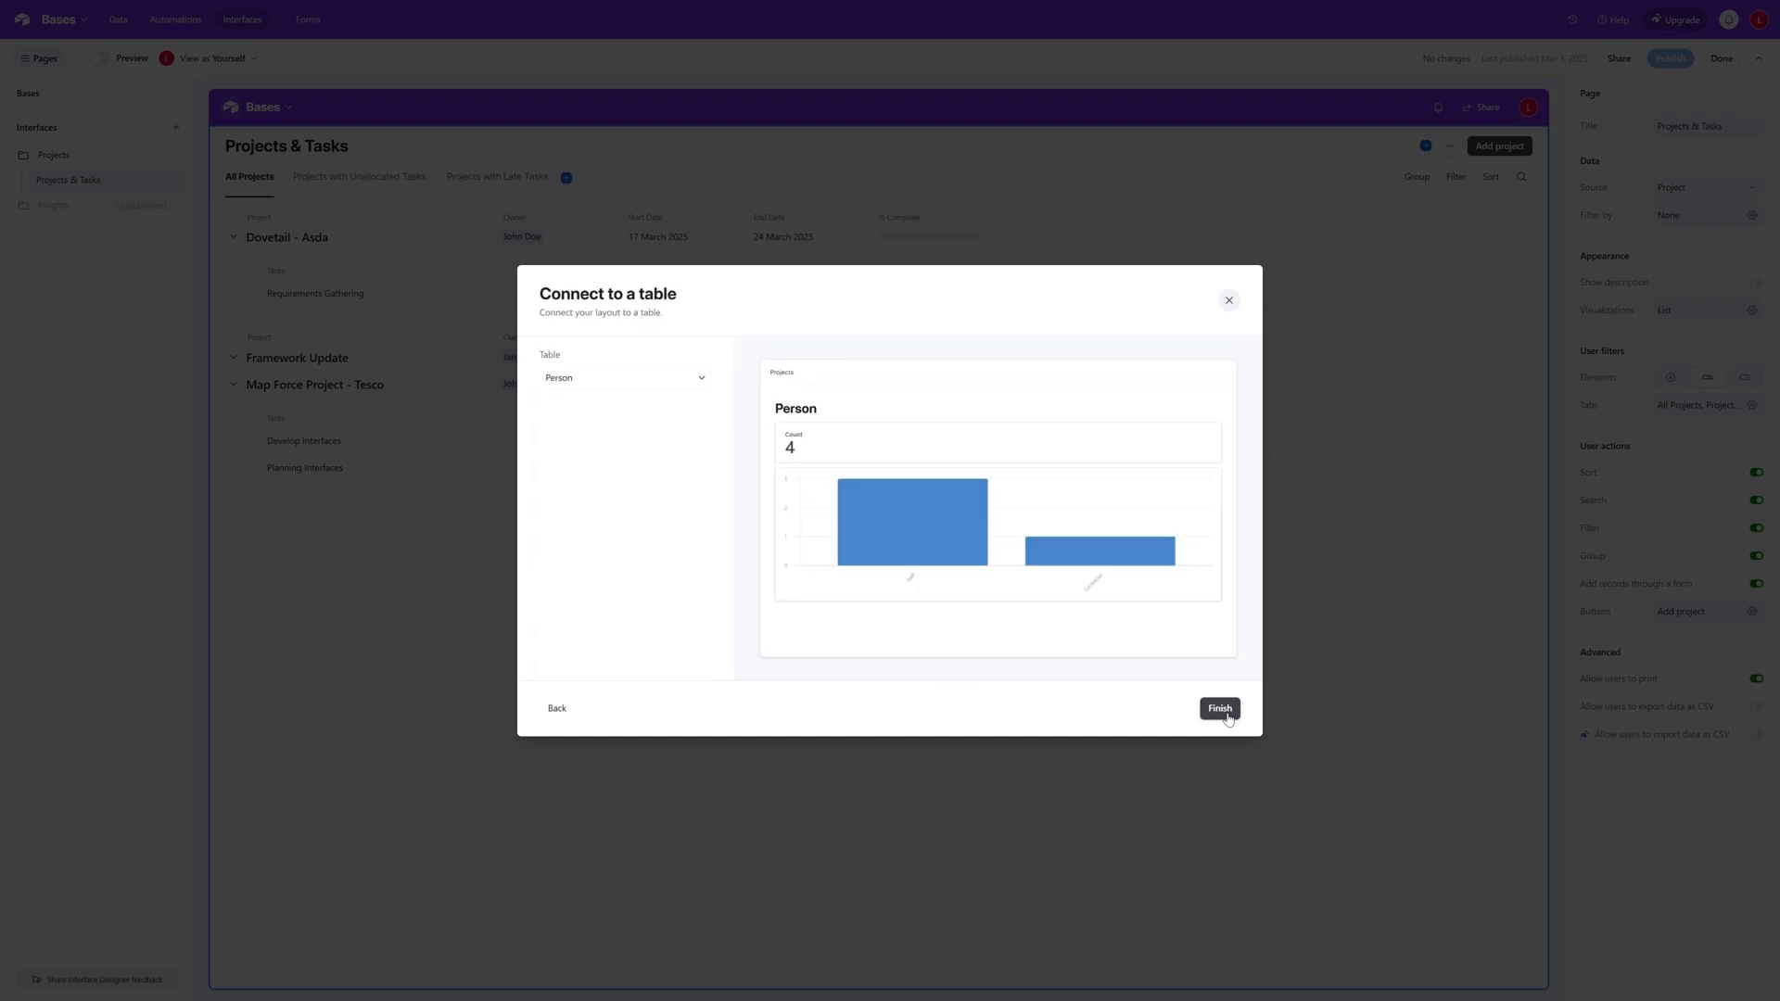
click(702, 380)
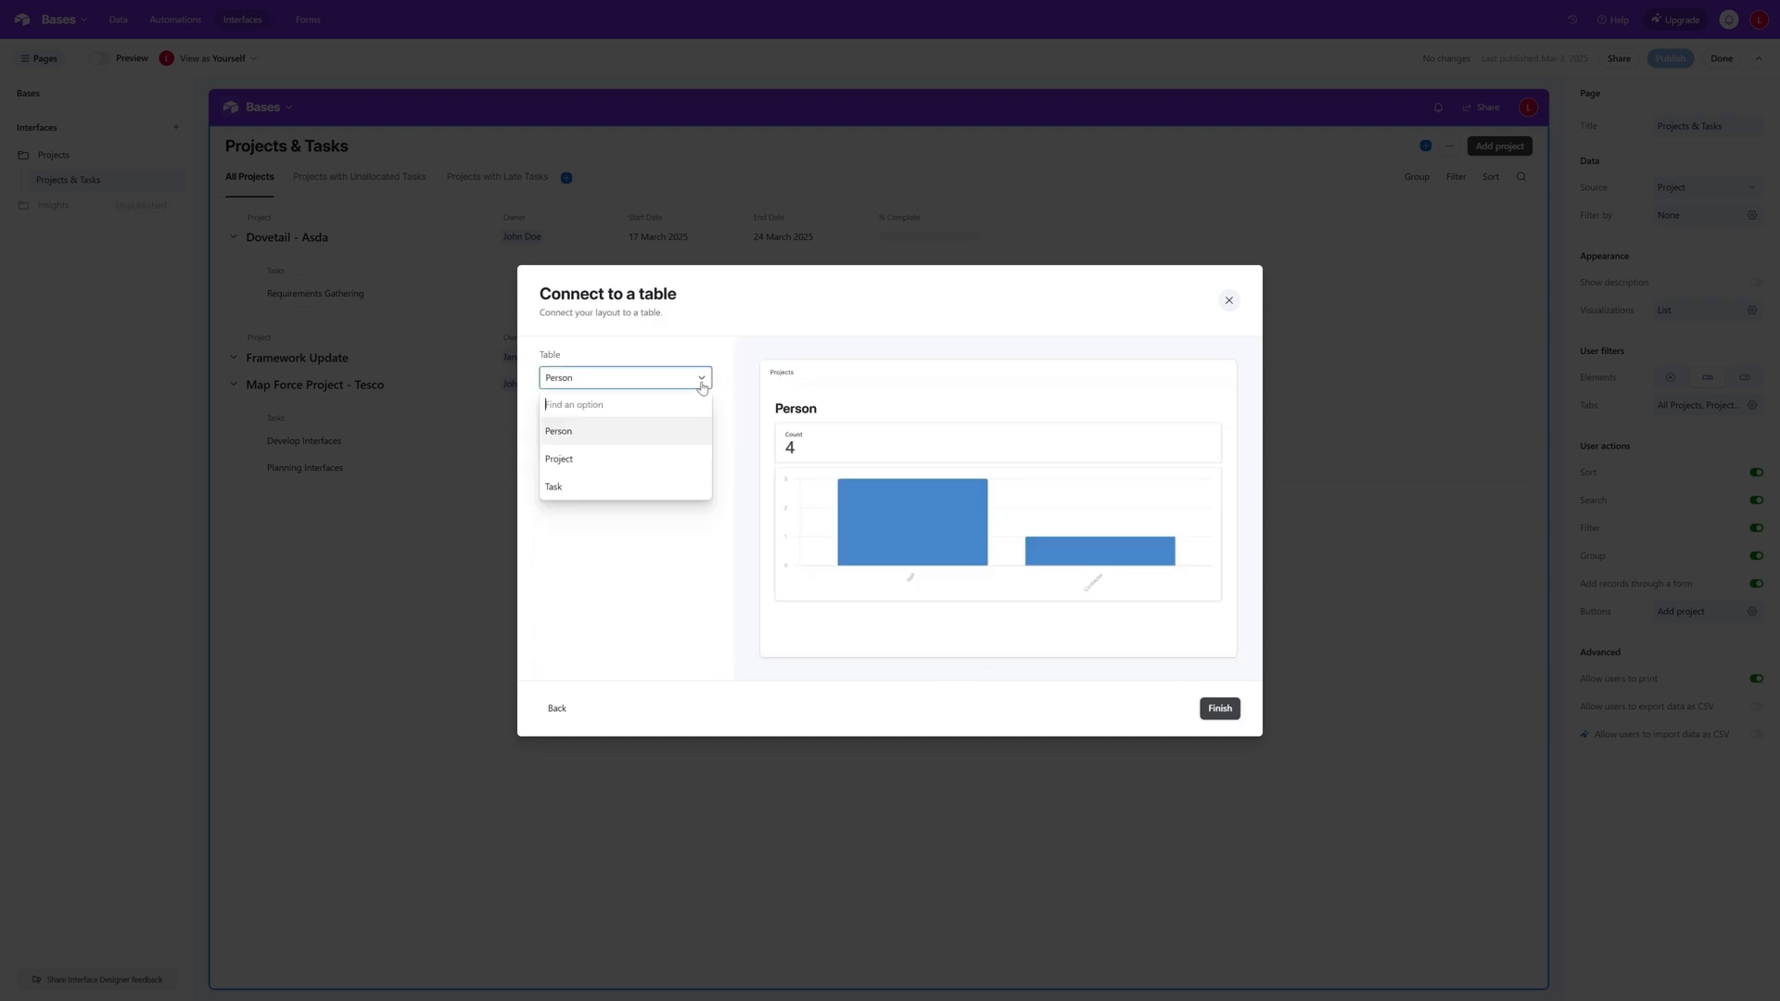
click(651, 463)
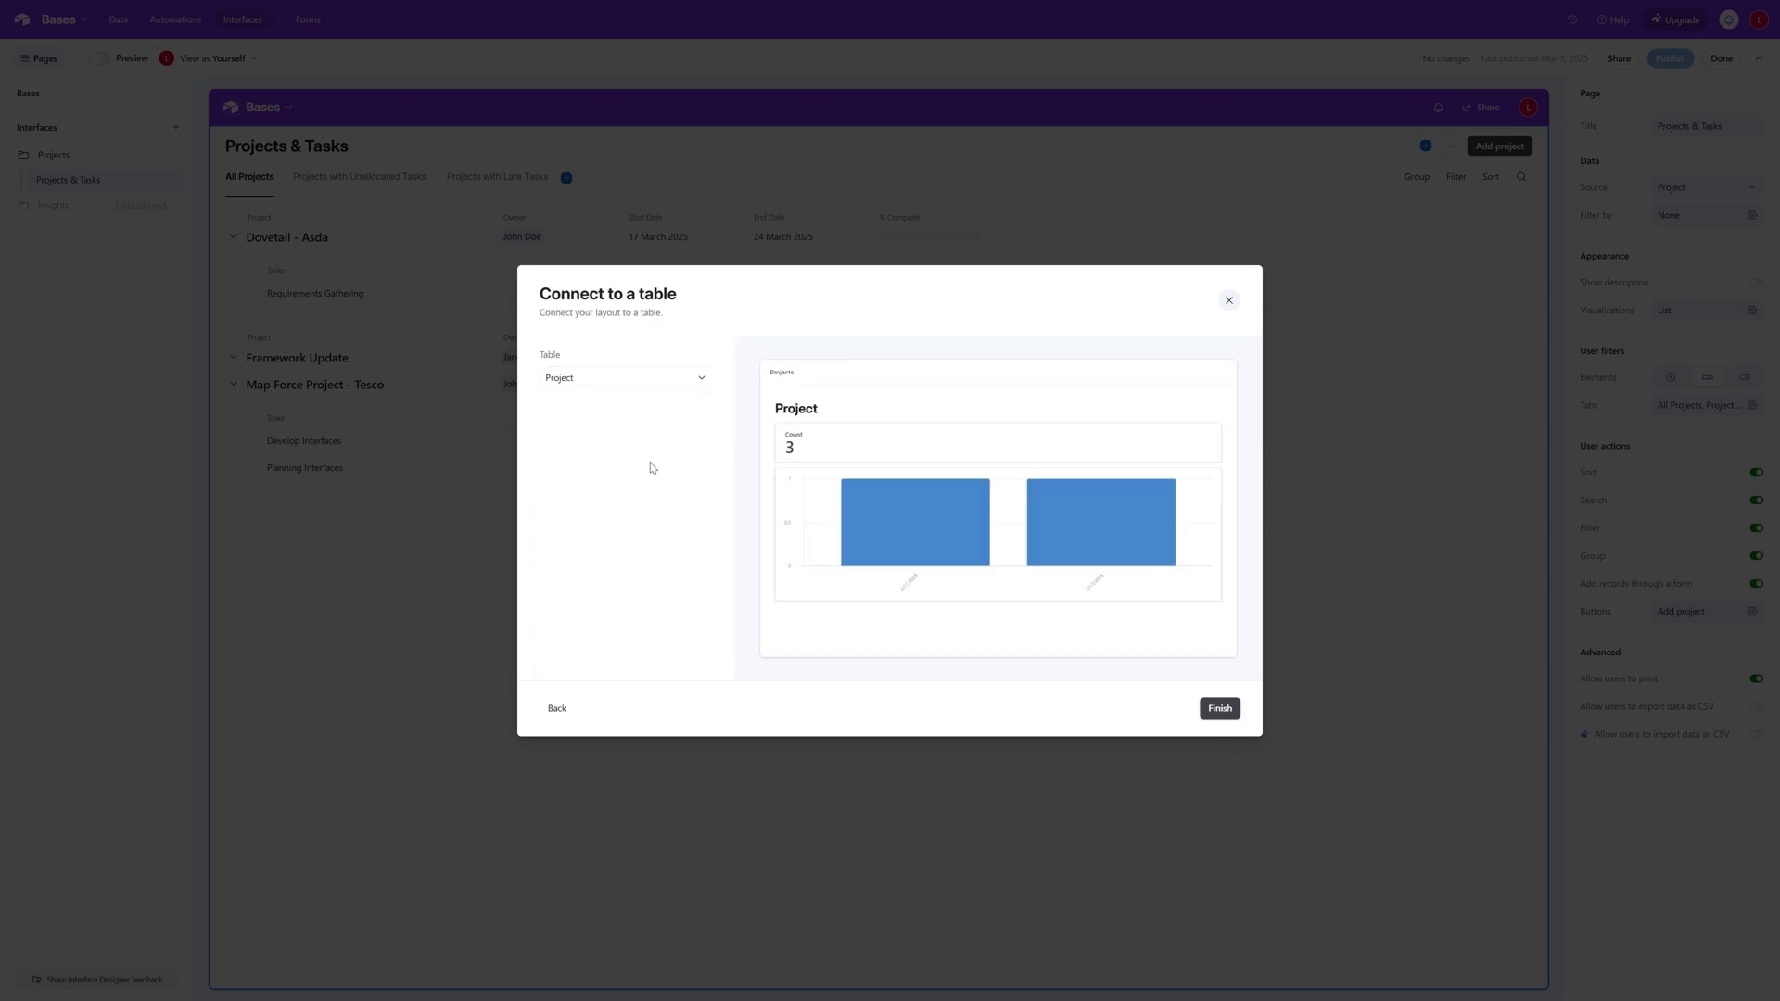
click(1222, 709)
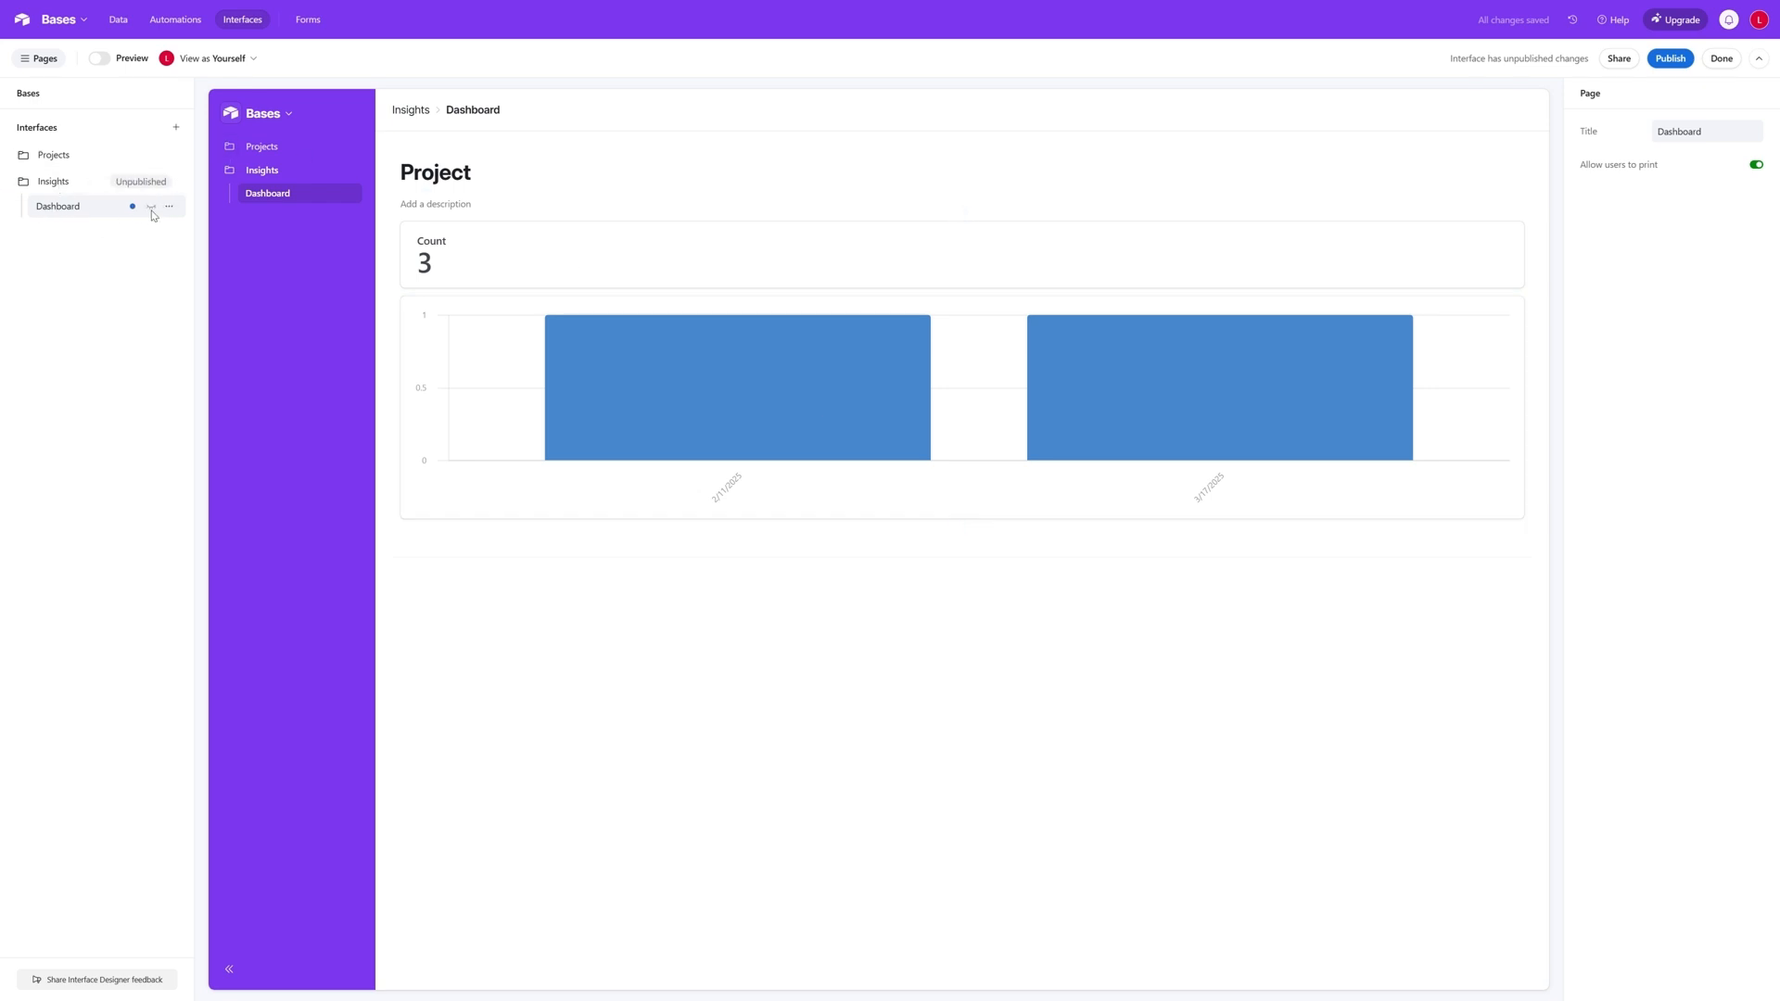
- Rename the Dashboard page under Insights as Project Dashboard
click(169, 207)
click(203, 250)
text(Project Dashboa)
click(683, 175)
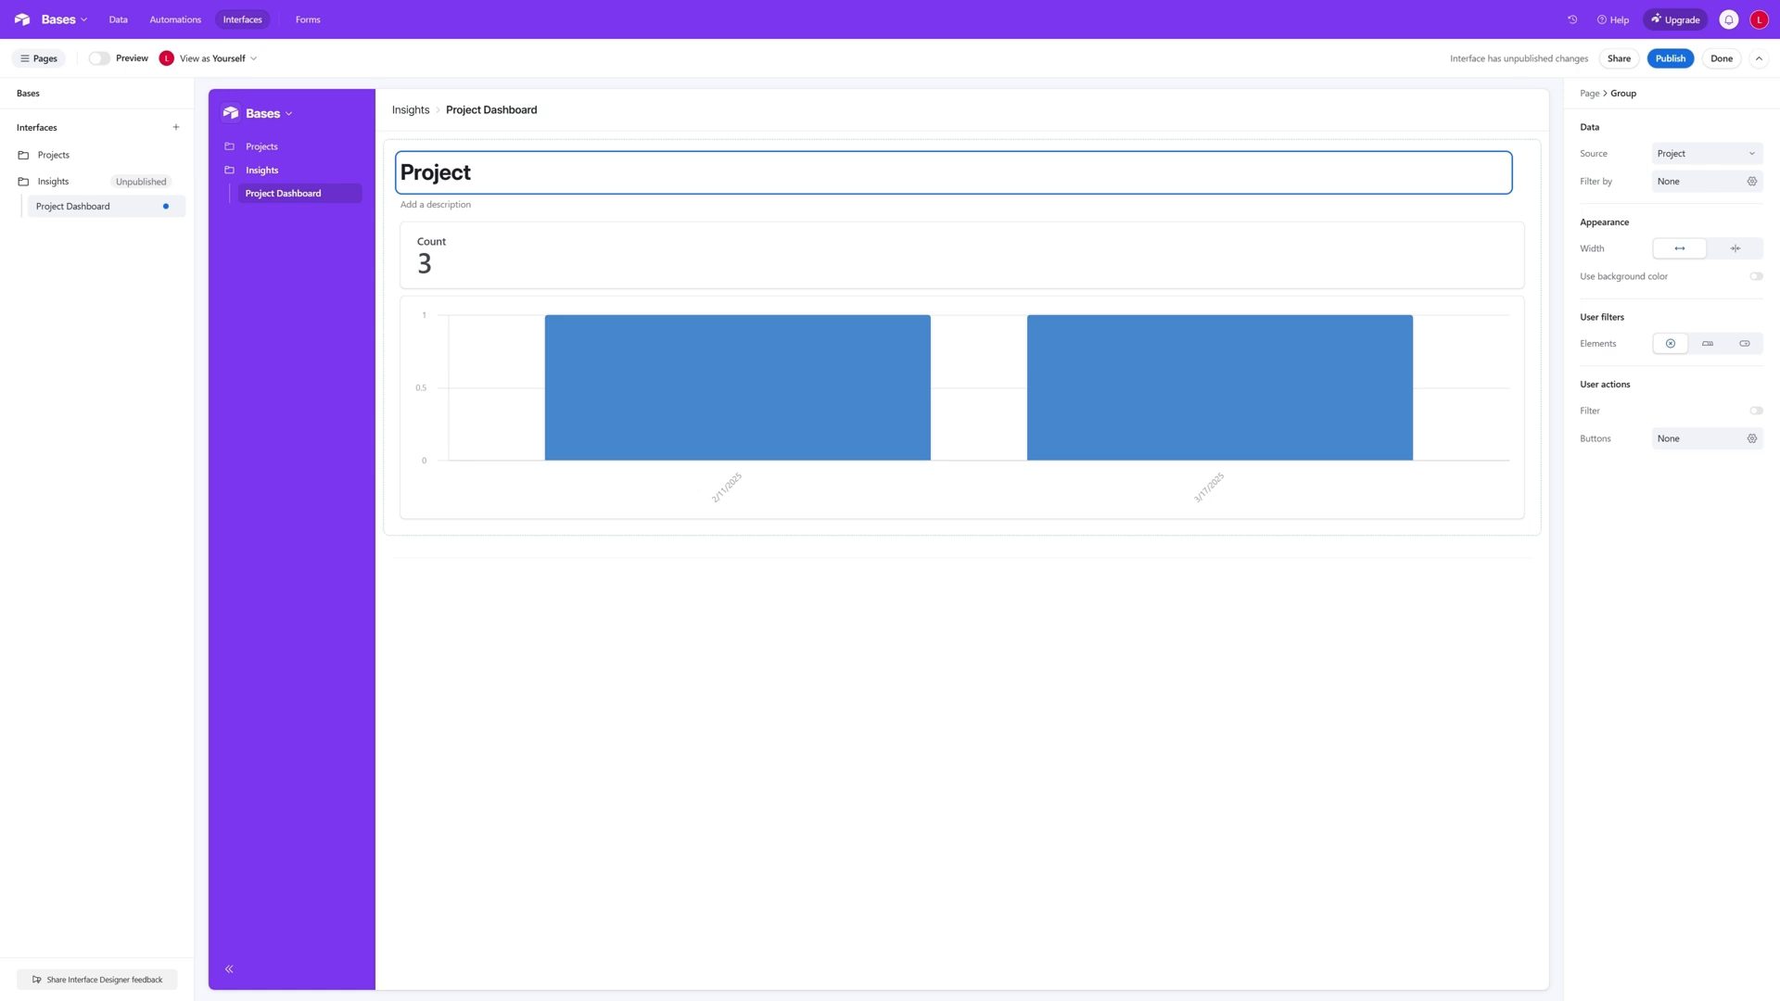
- Set the title of the dashboard's Count number element to Project Duration
click(577, 266)
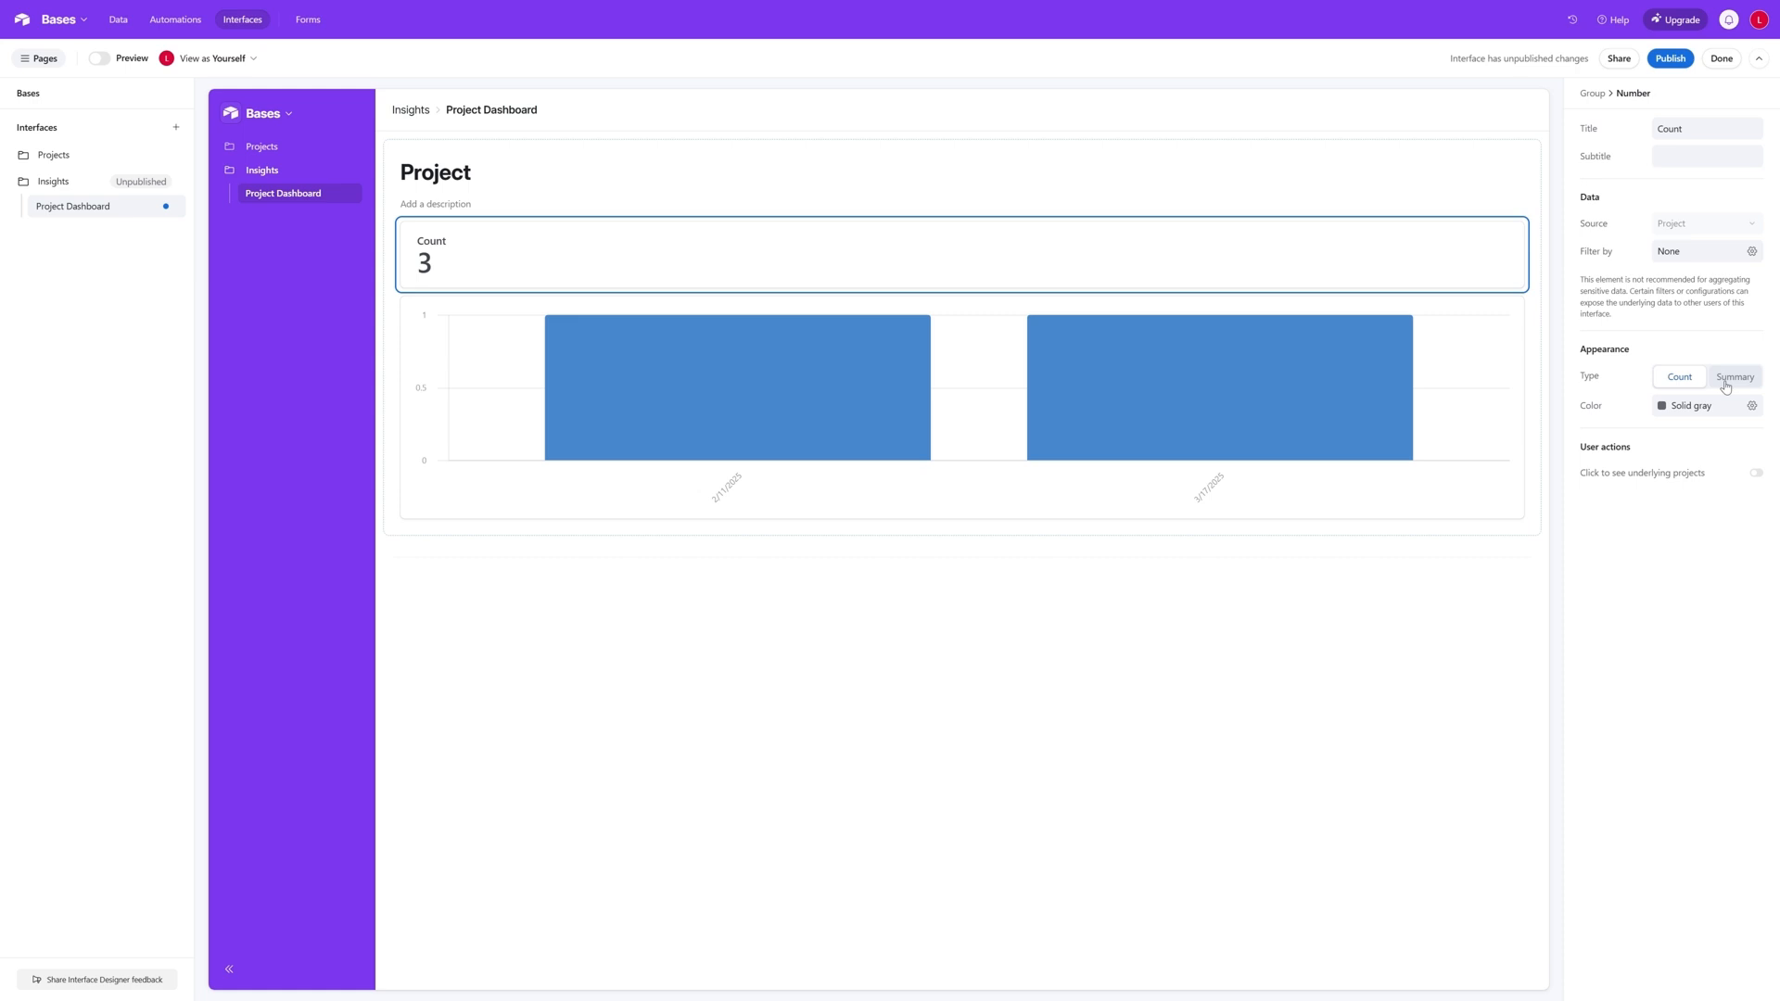
drag(1689, 129, 1621, 135)
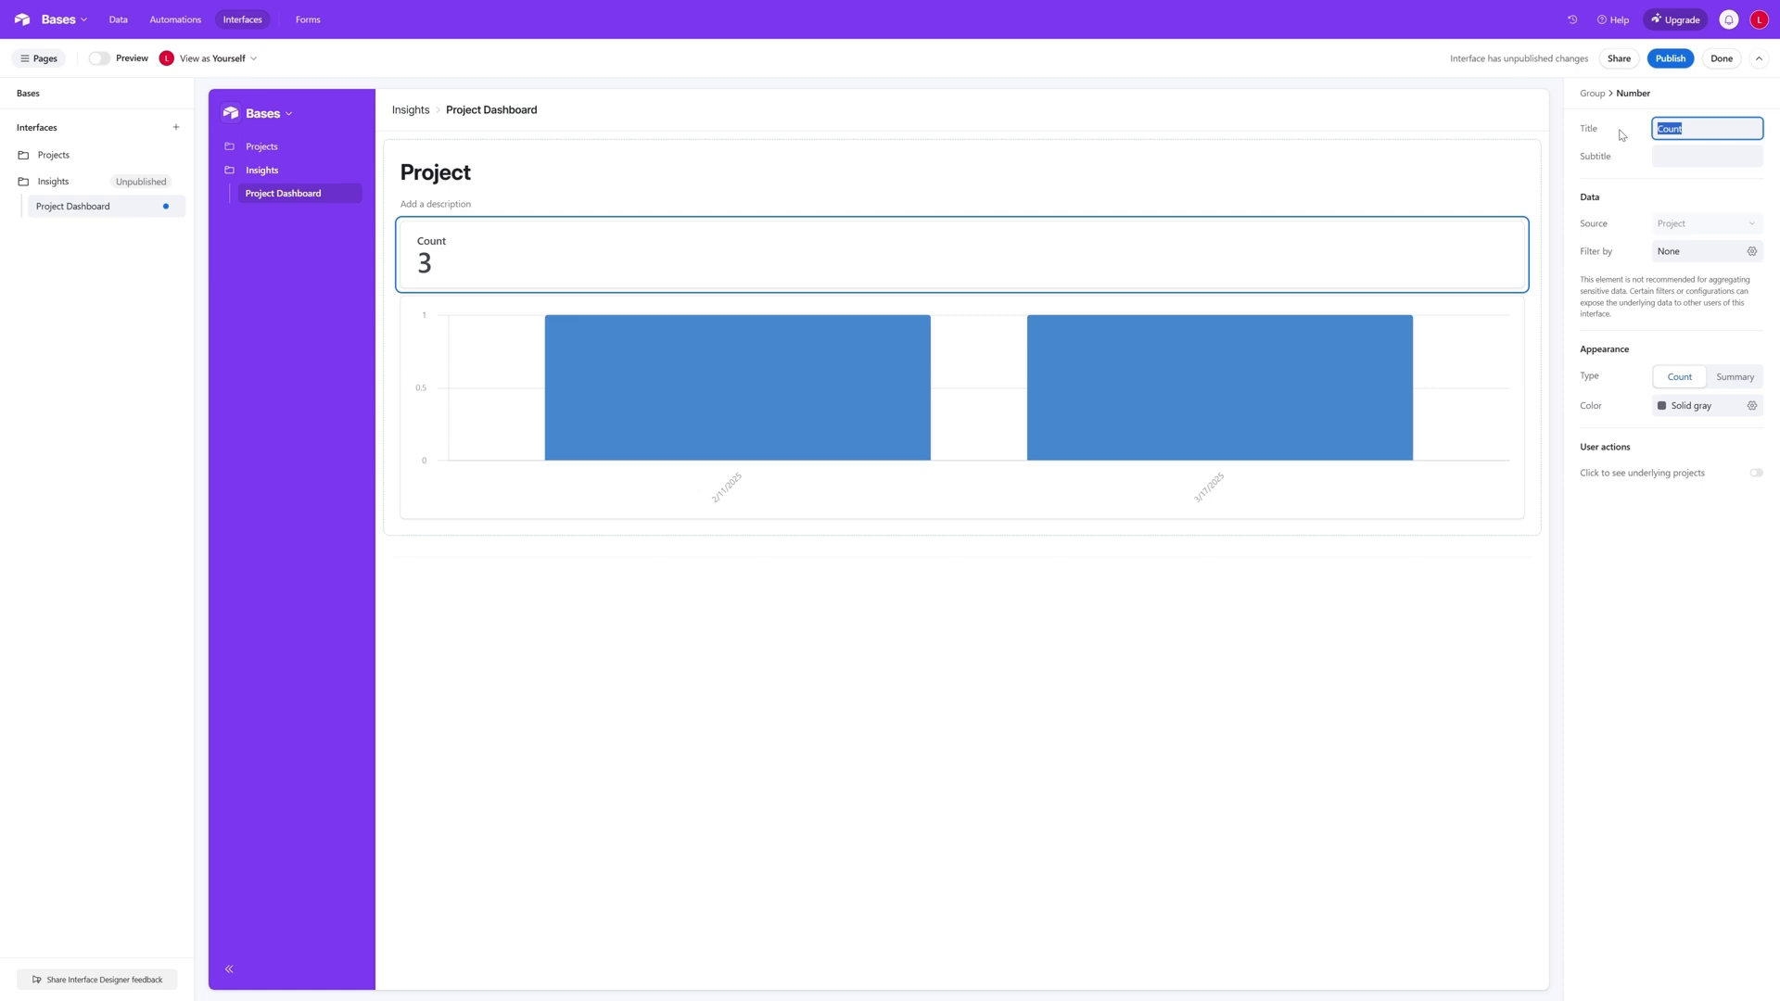
text(Pro)
text(ject Duratio)
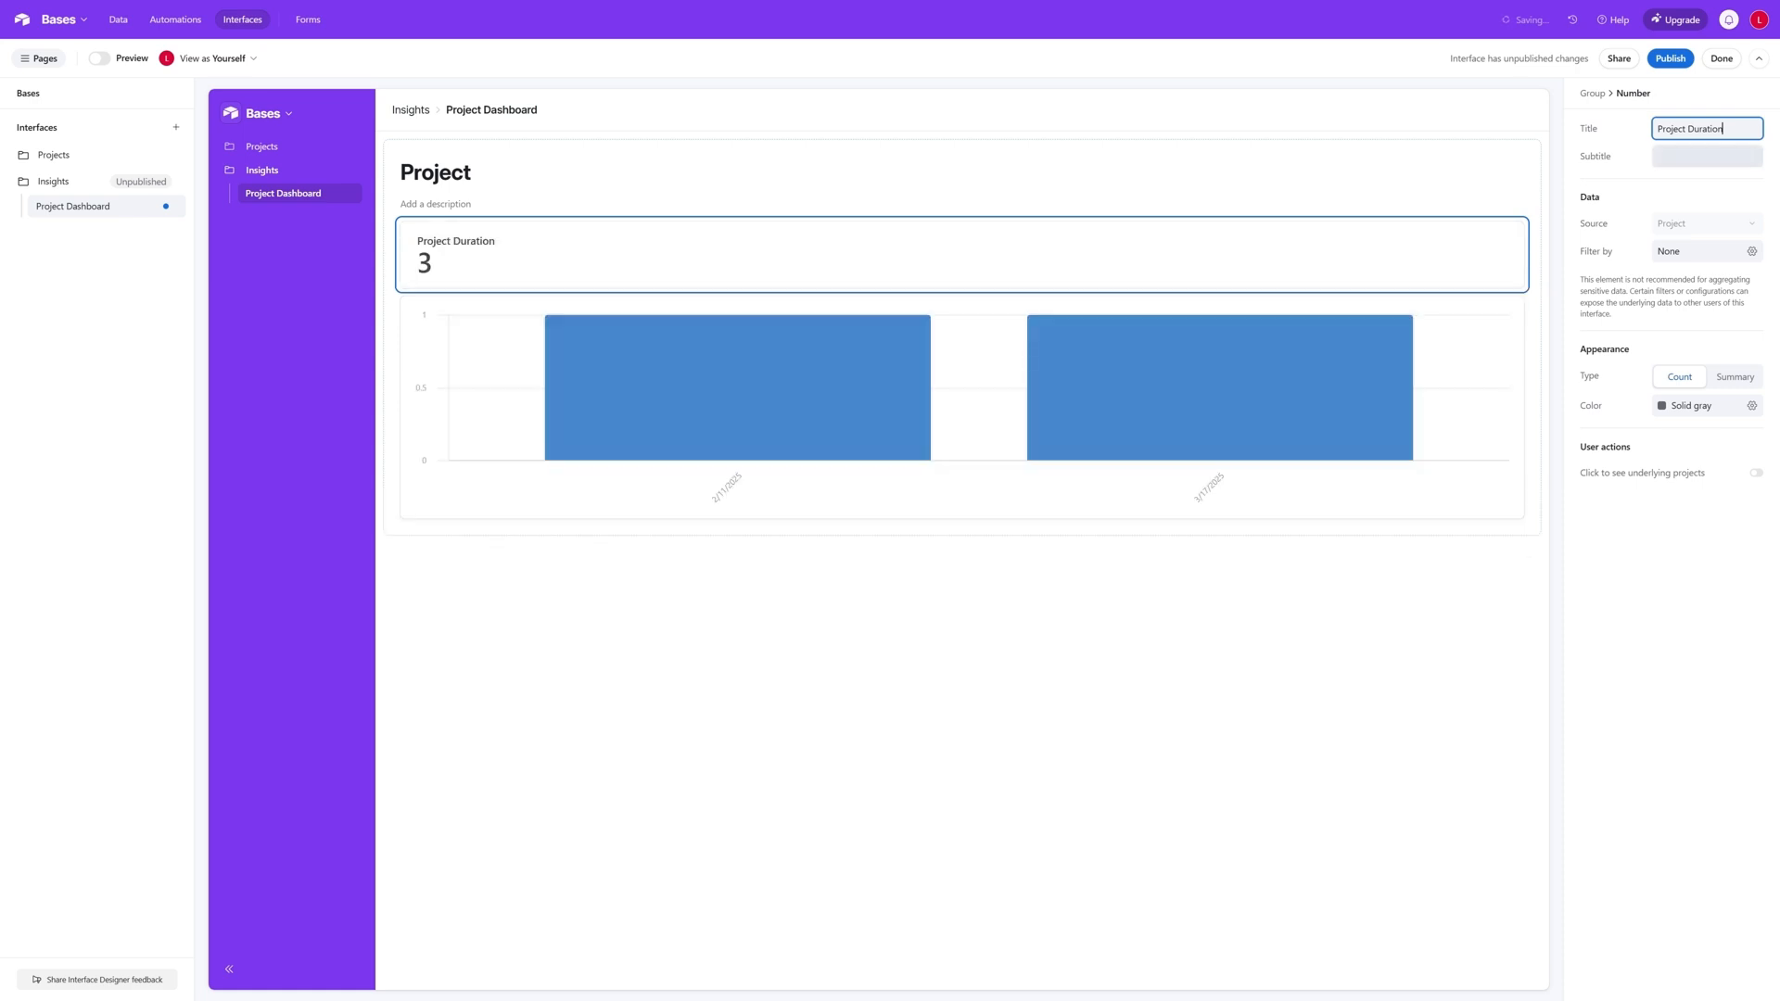
- Give the Project Duration number the subtitle "Average Length of a Project in days", without allowing access to underlying records
key(Tab)
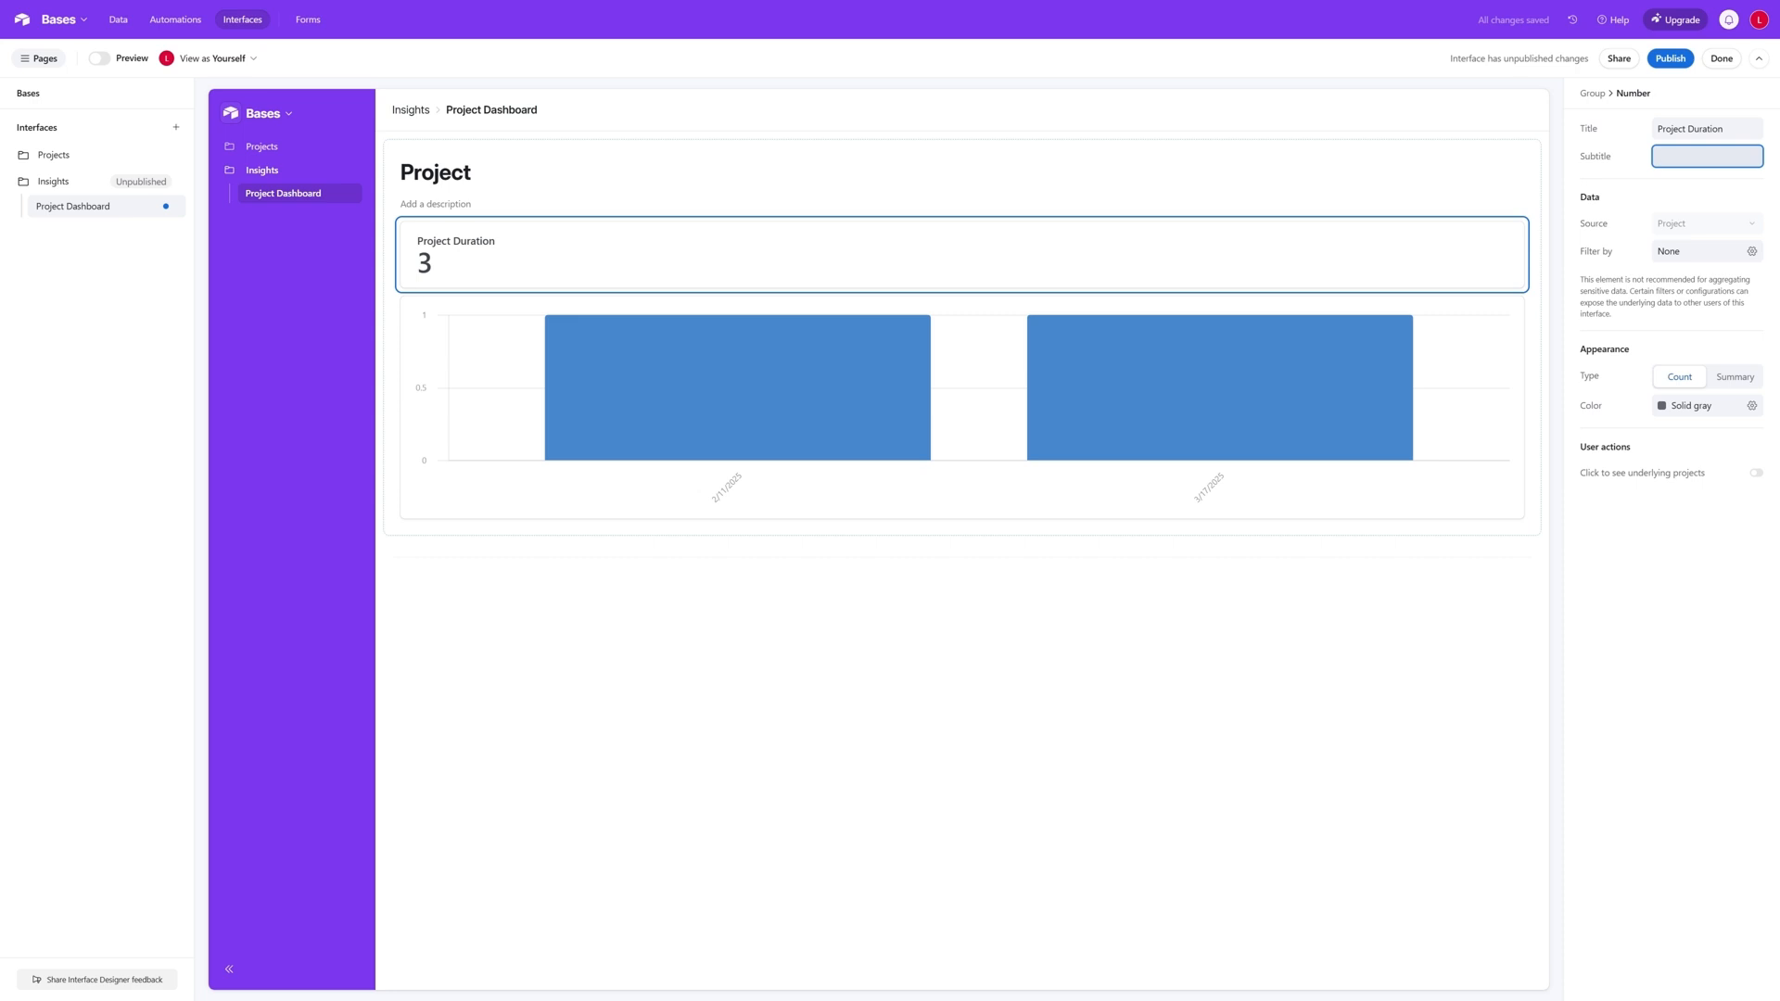
text(Avera)
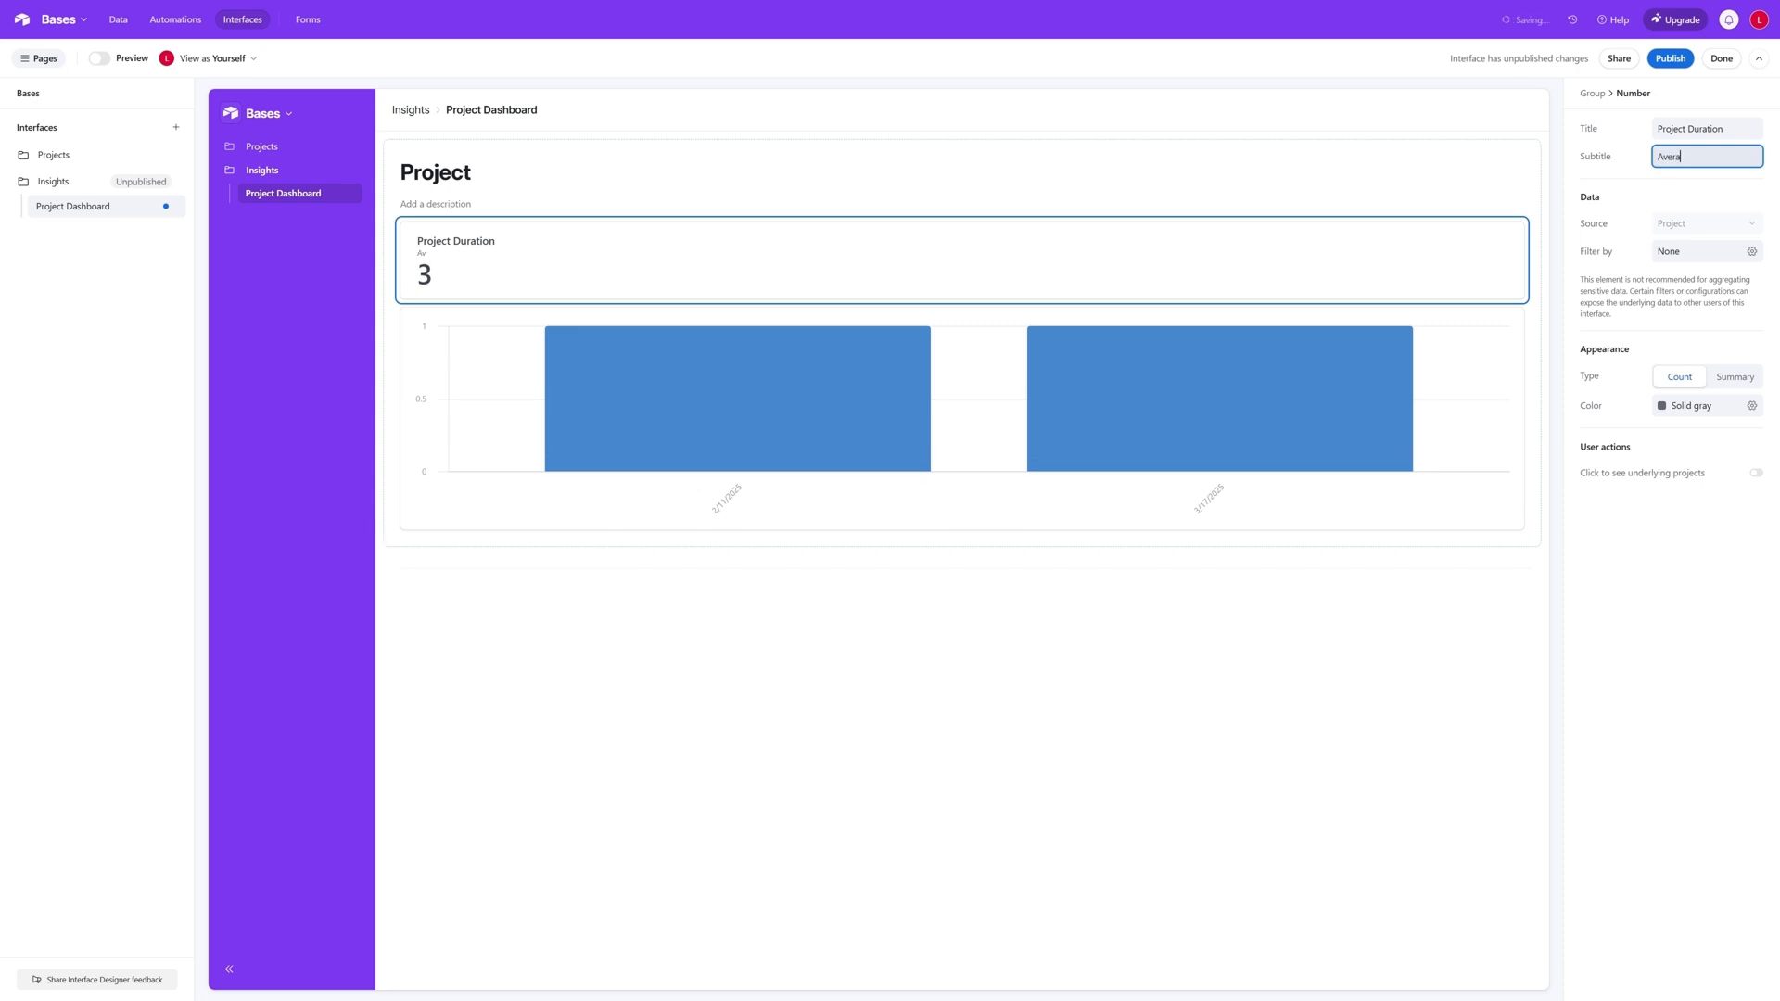
text(ge Length of a Project in days)
click(545, 267)
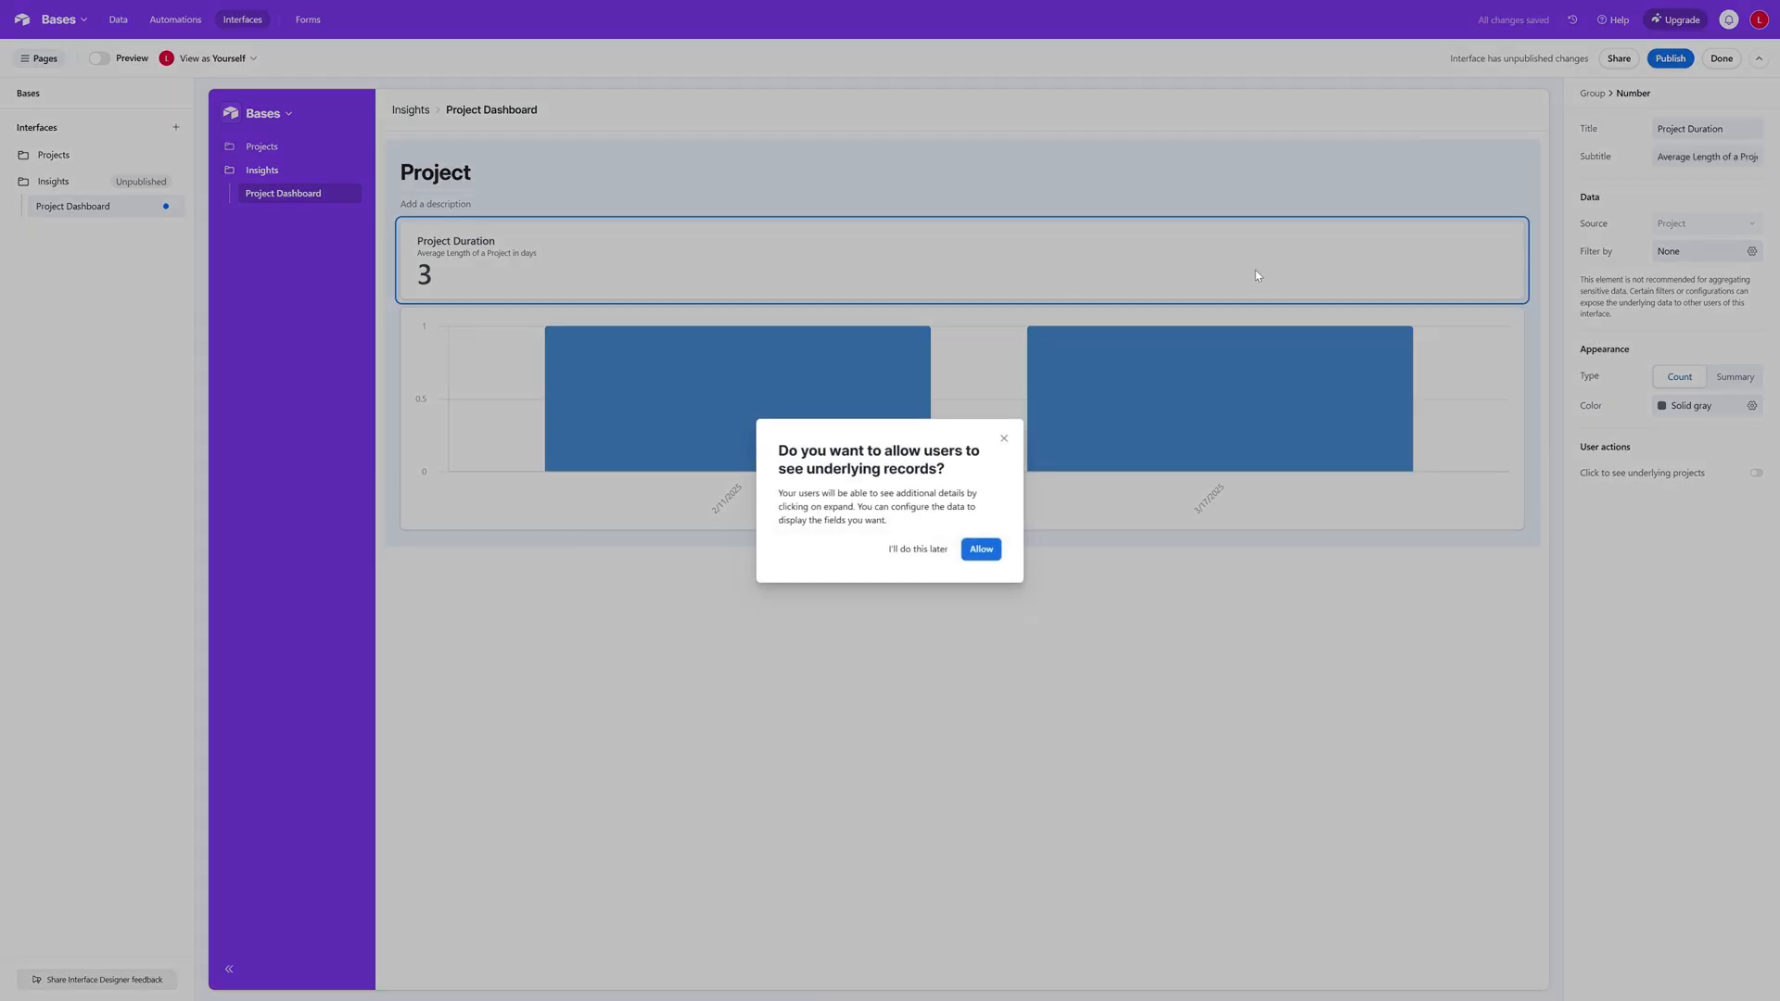
click(1003, 438)
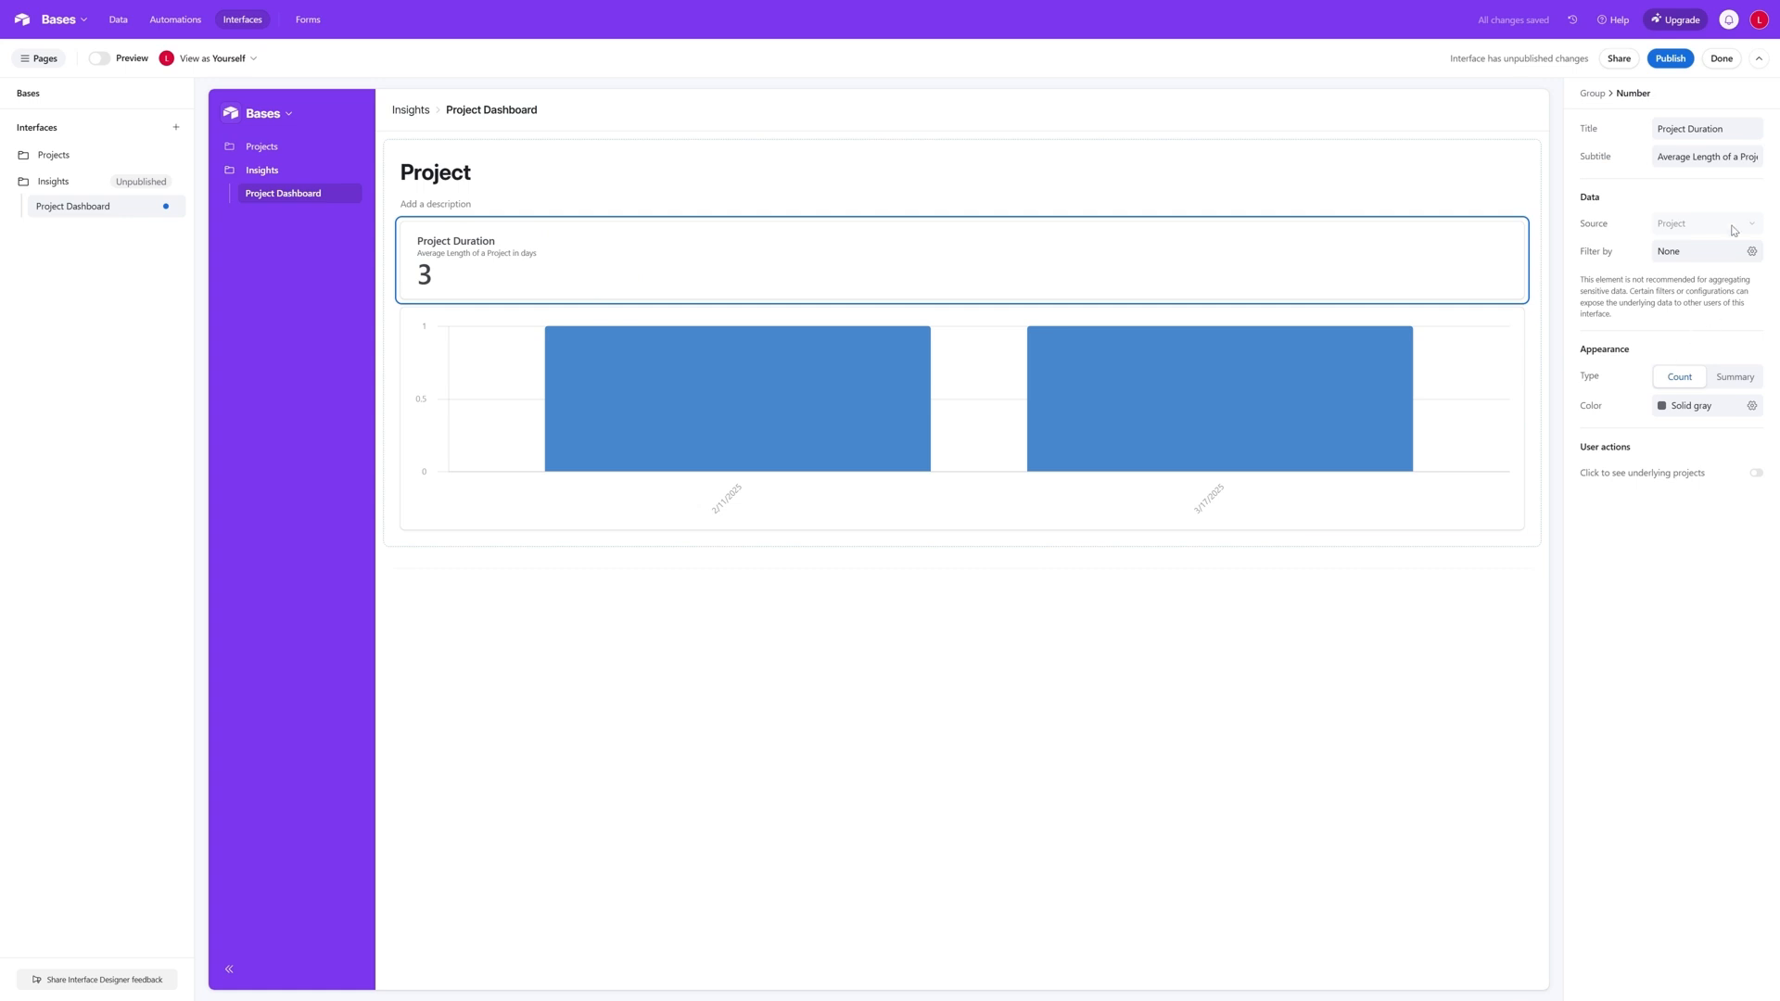
- Make the Project Duration number a Summary of the Duration field using the Average summary type
click(1722, 386)
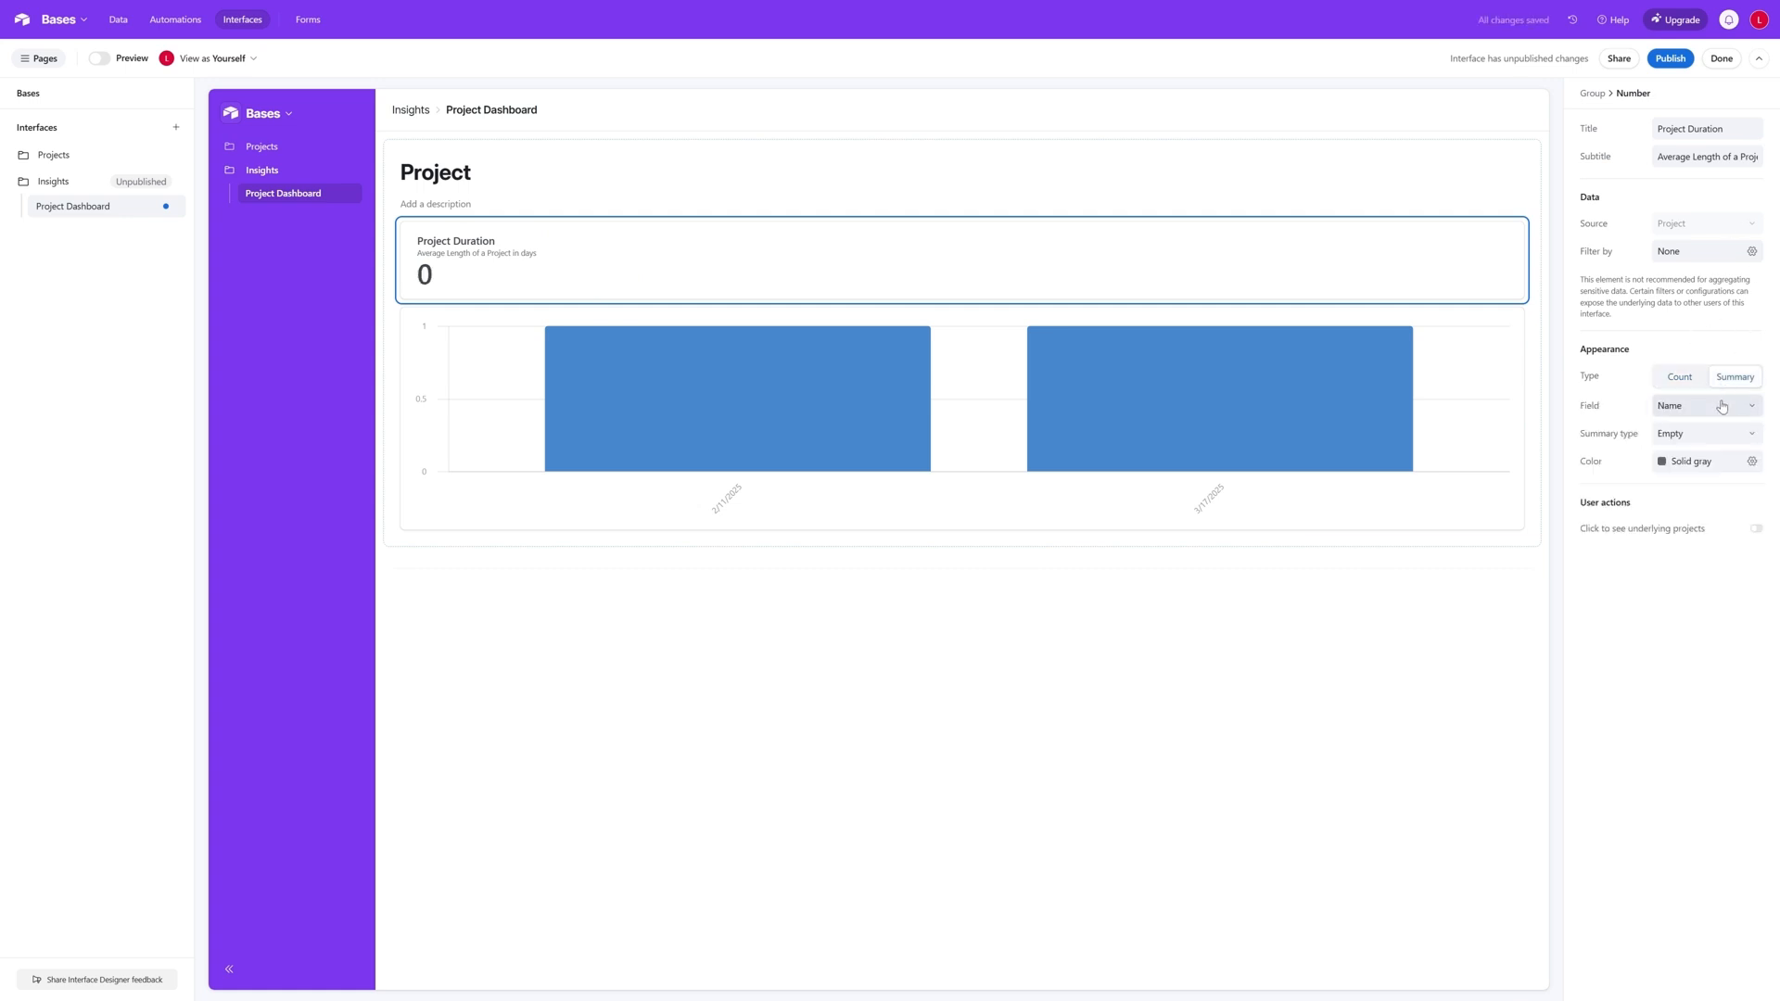
click(1705, 405)
scroll(1696, 515, down, 2)
scroll(1697, 515, down, 1)
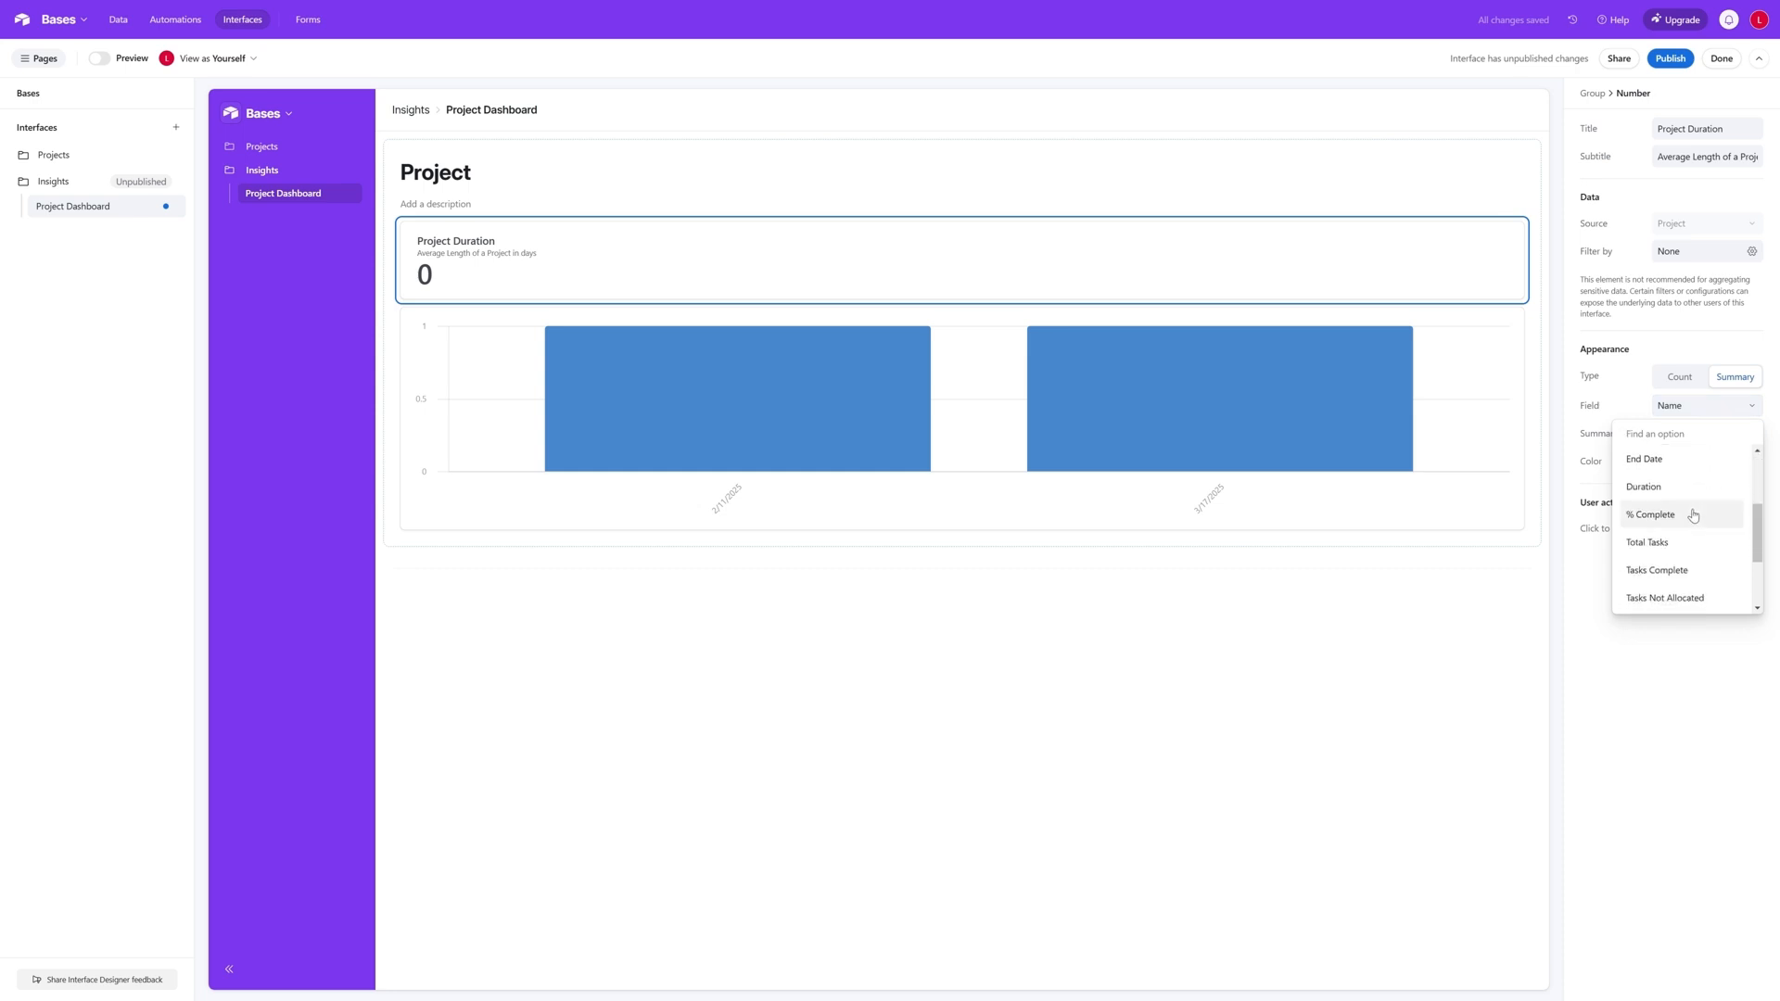
click(1666, 492)
click(1691, 435)
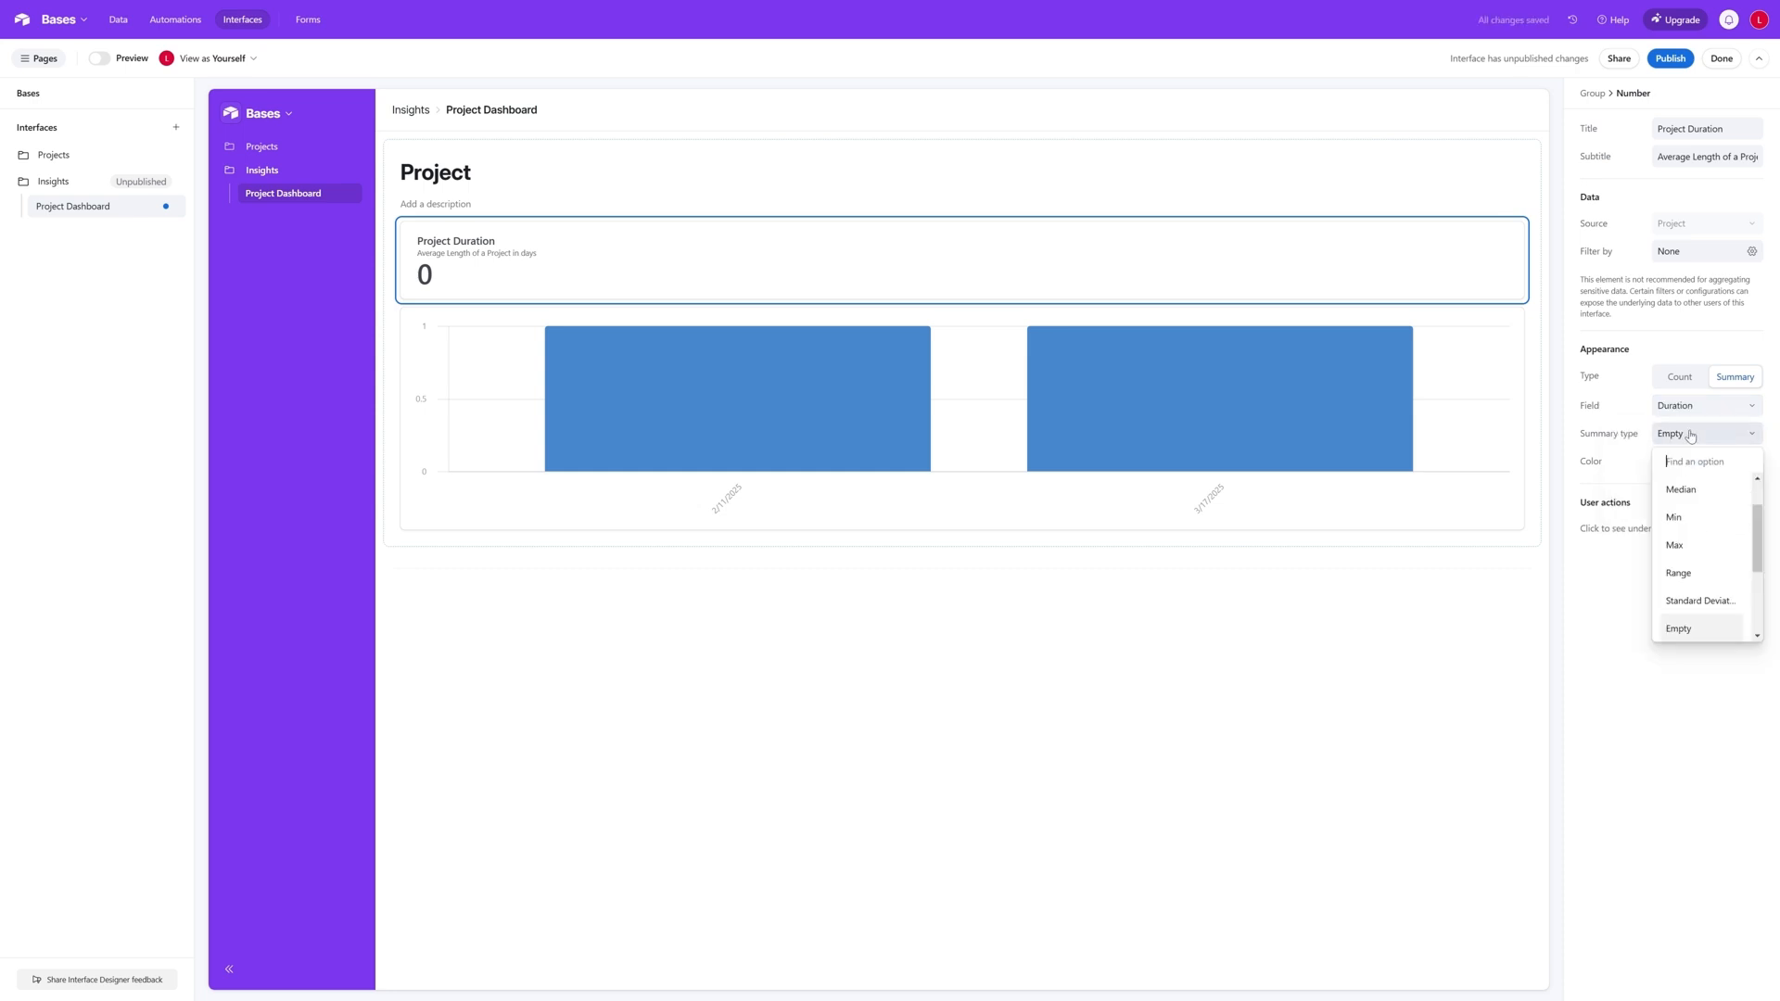
scroll(1715, 505, up, 1)
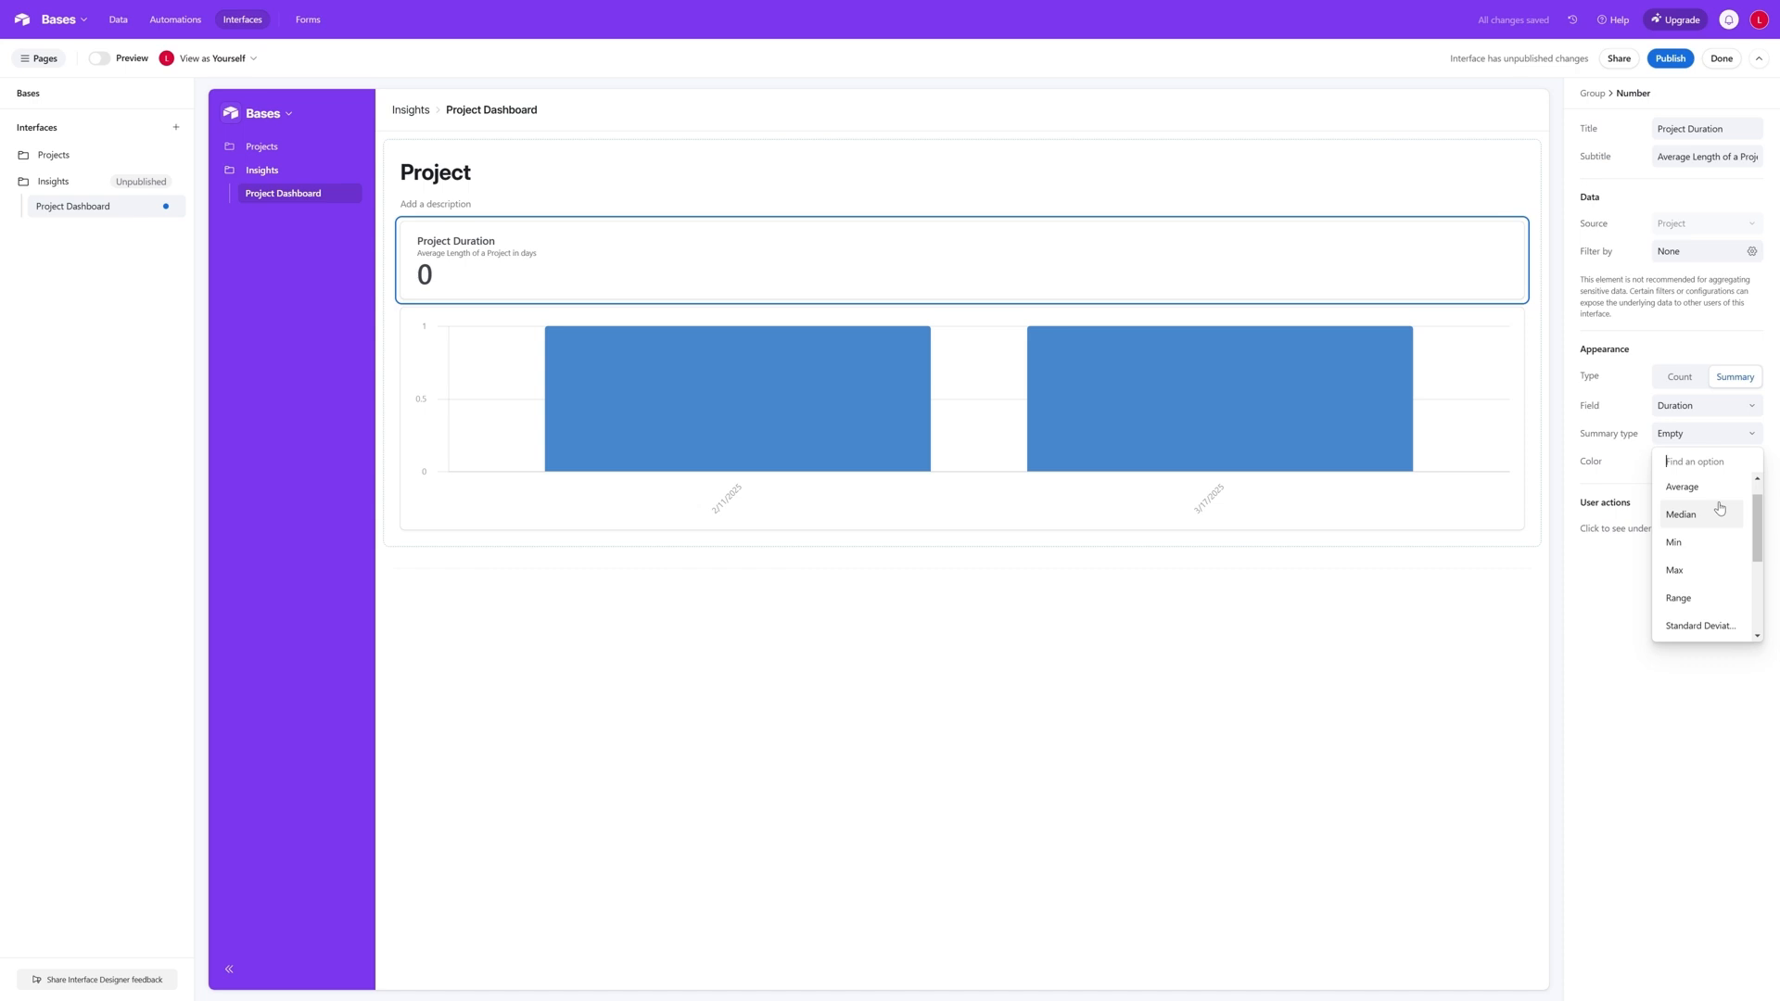
click(1720, 491)
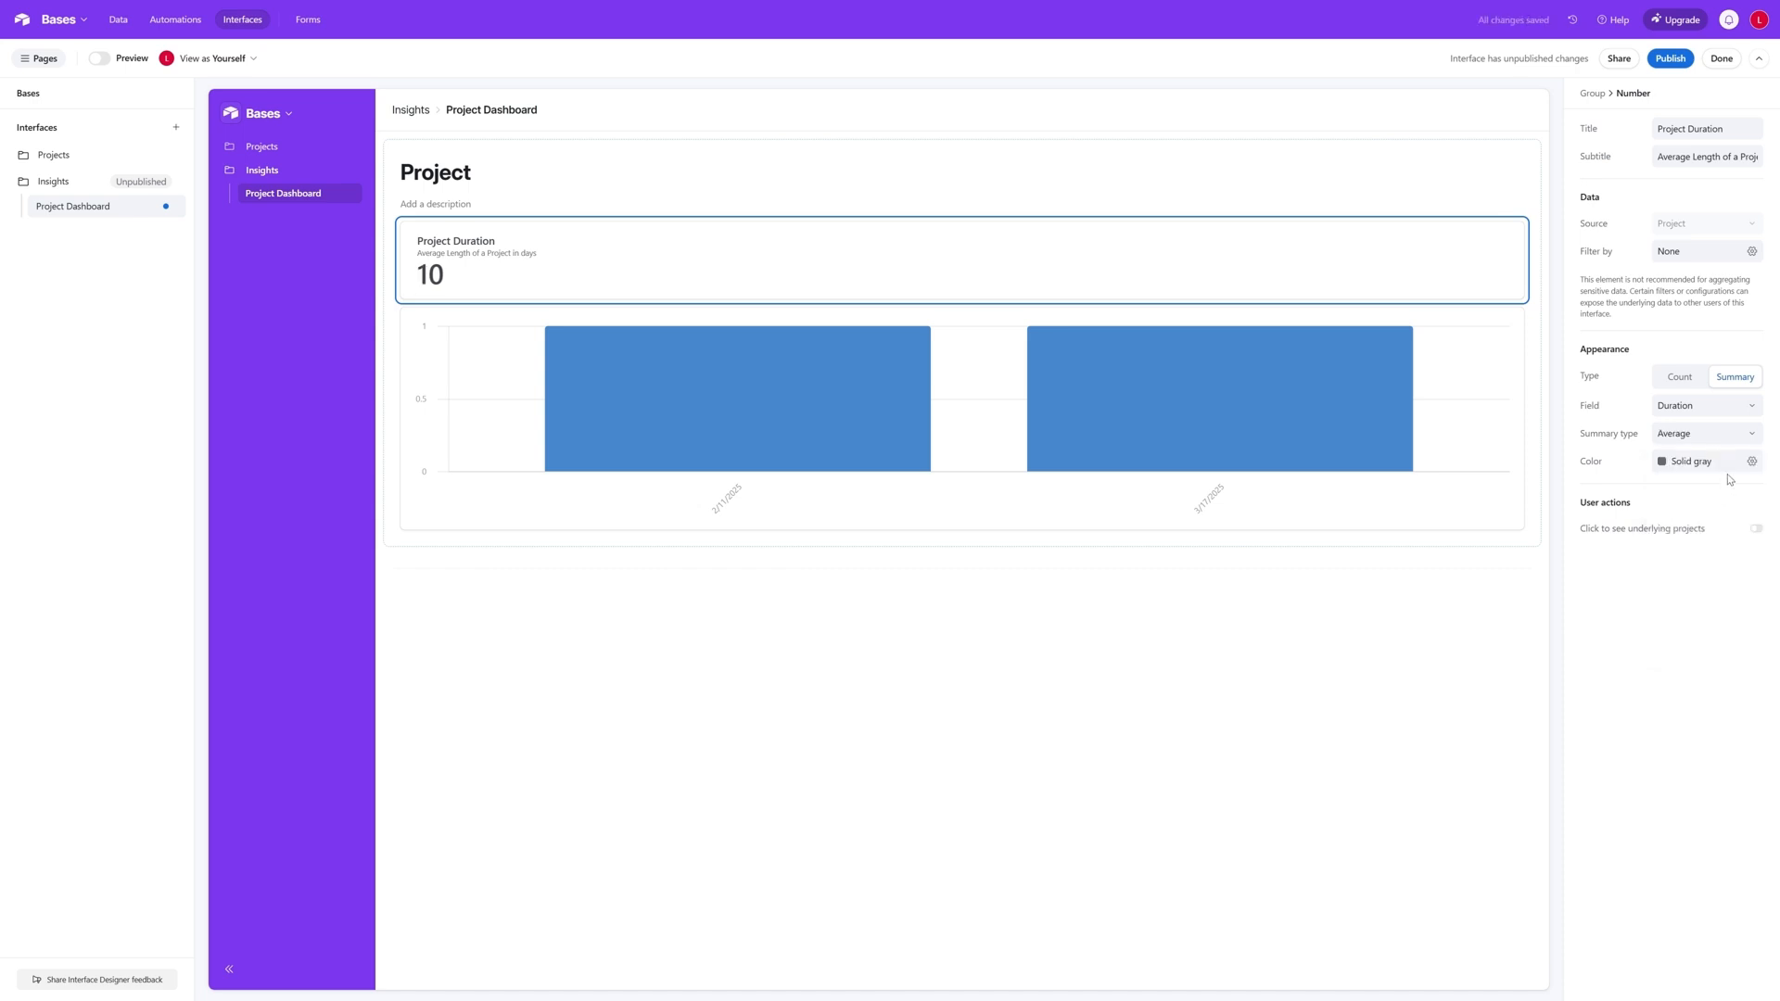
- Set the colour of the Project Duration number to solid blue
click(1752, 462)
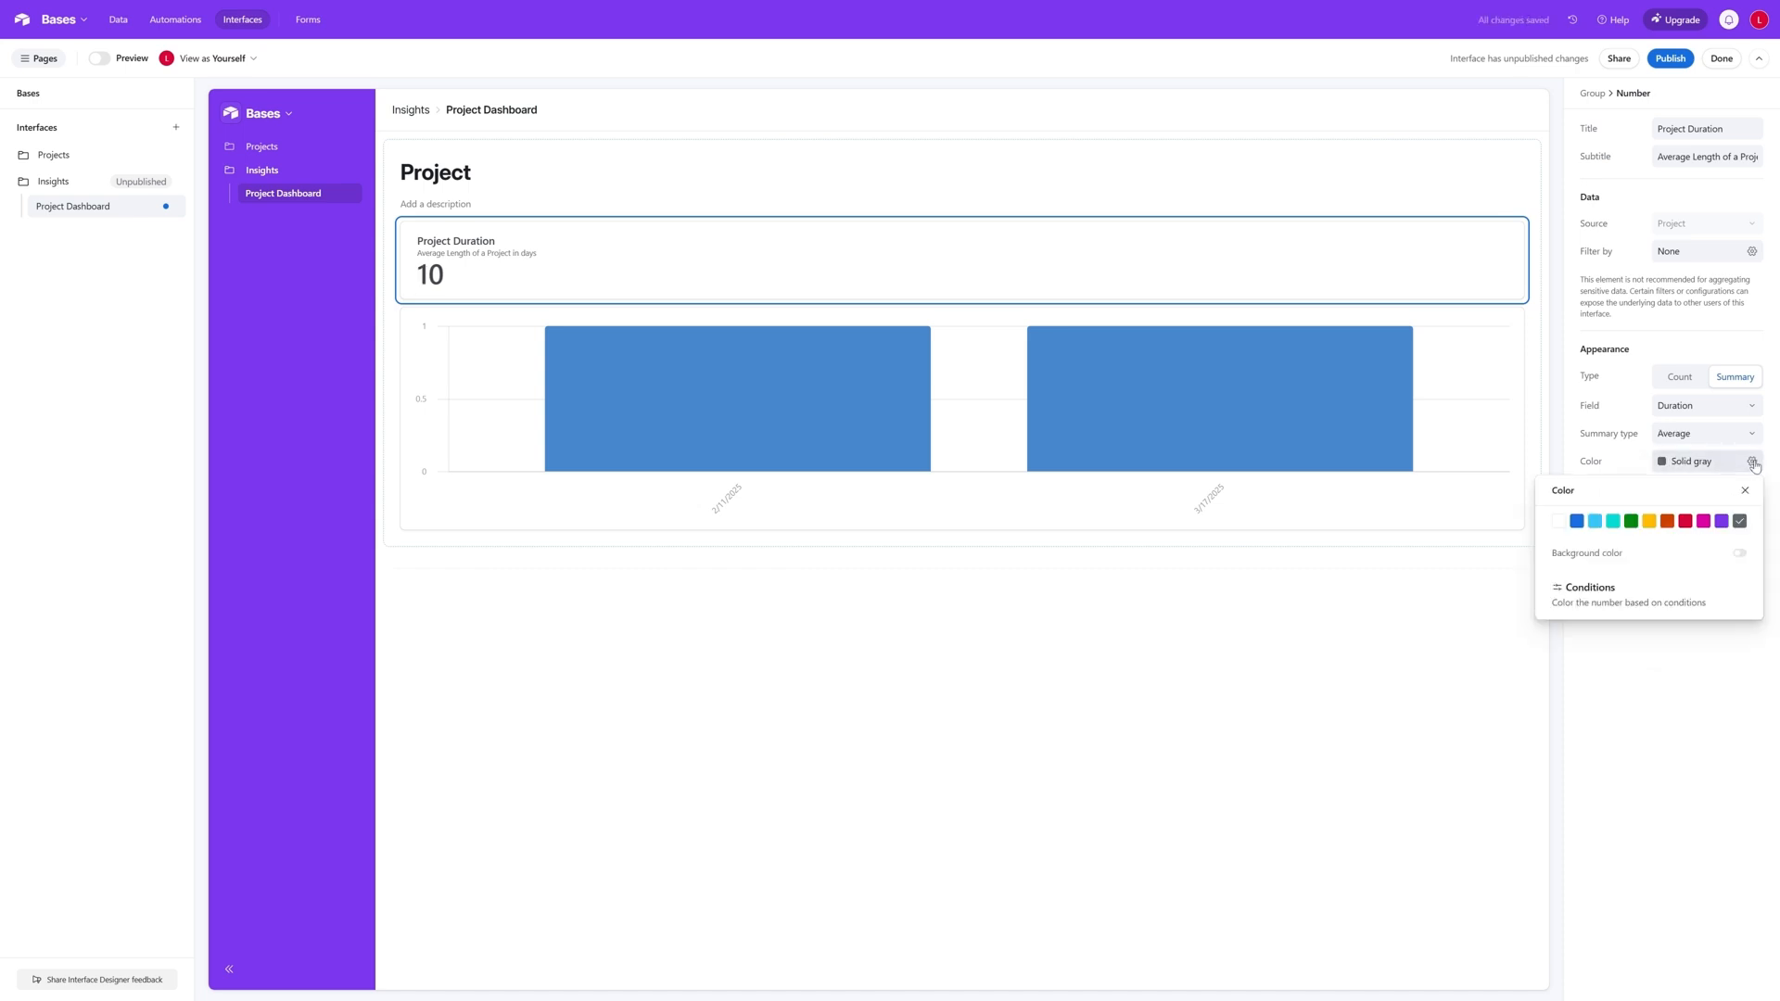
click(1595, 522)
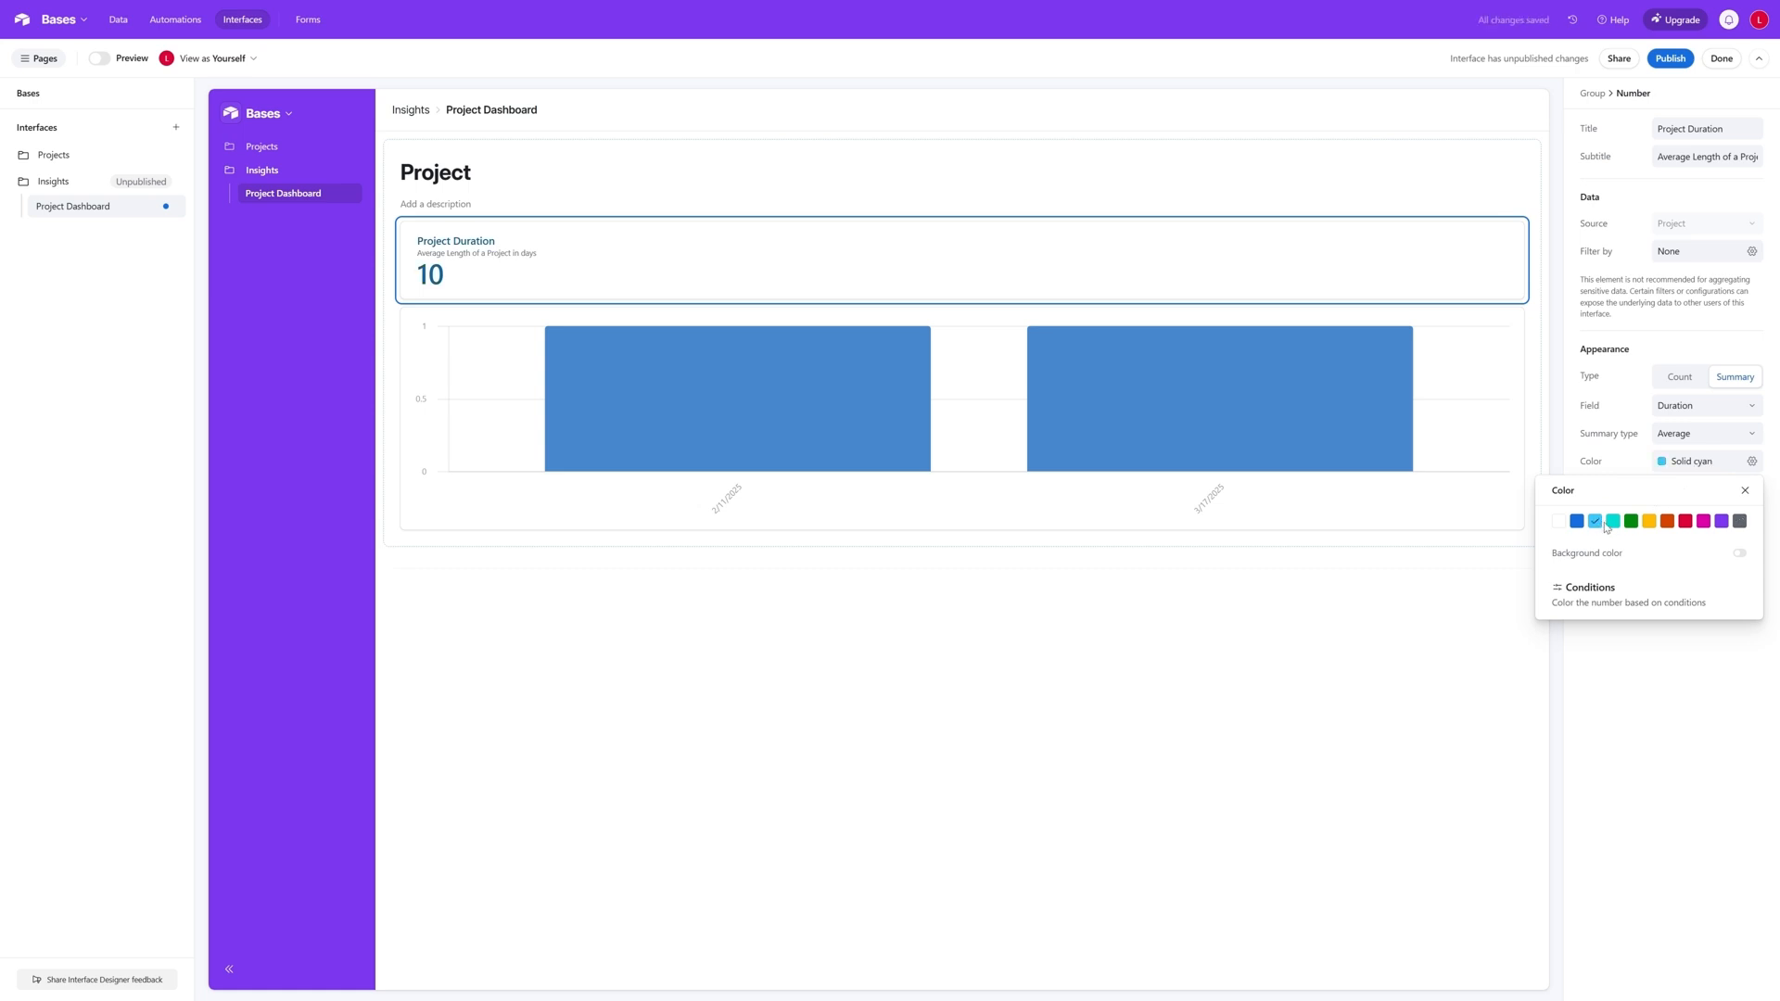
click(1578, 522)
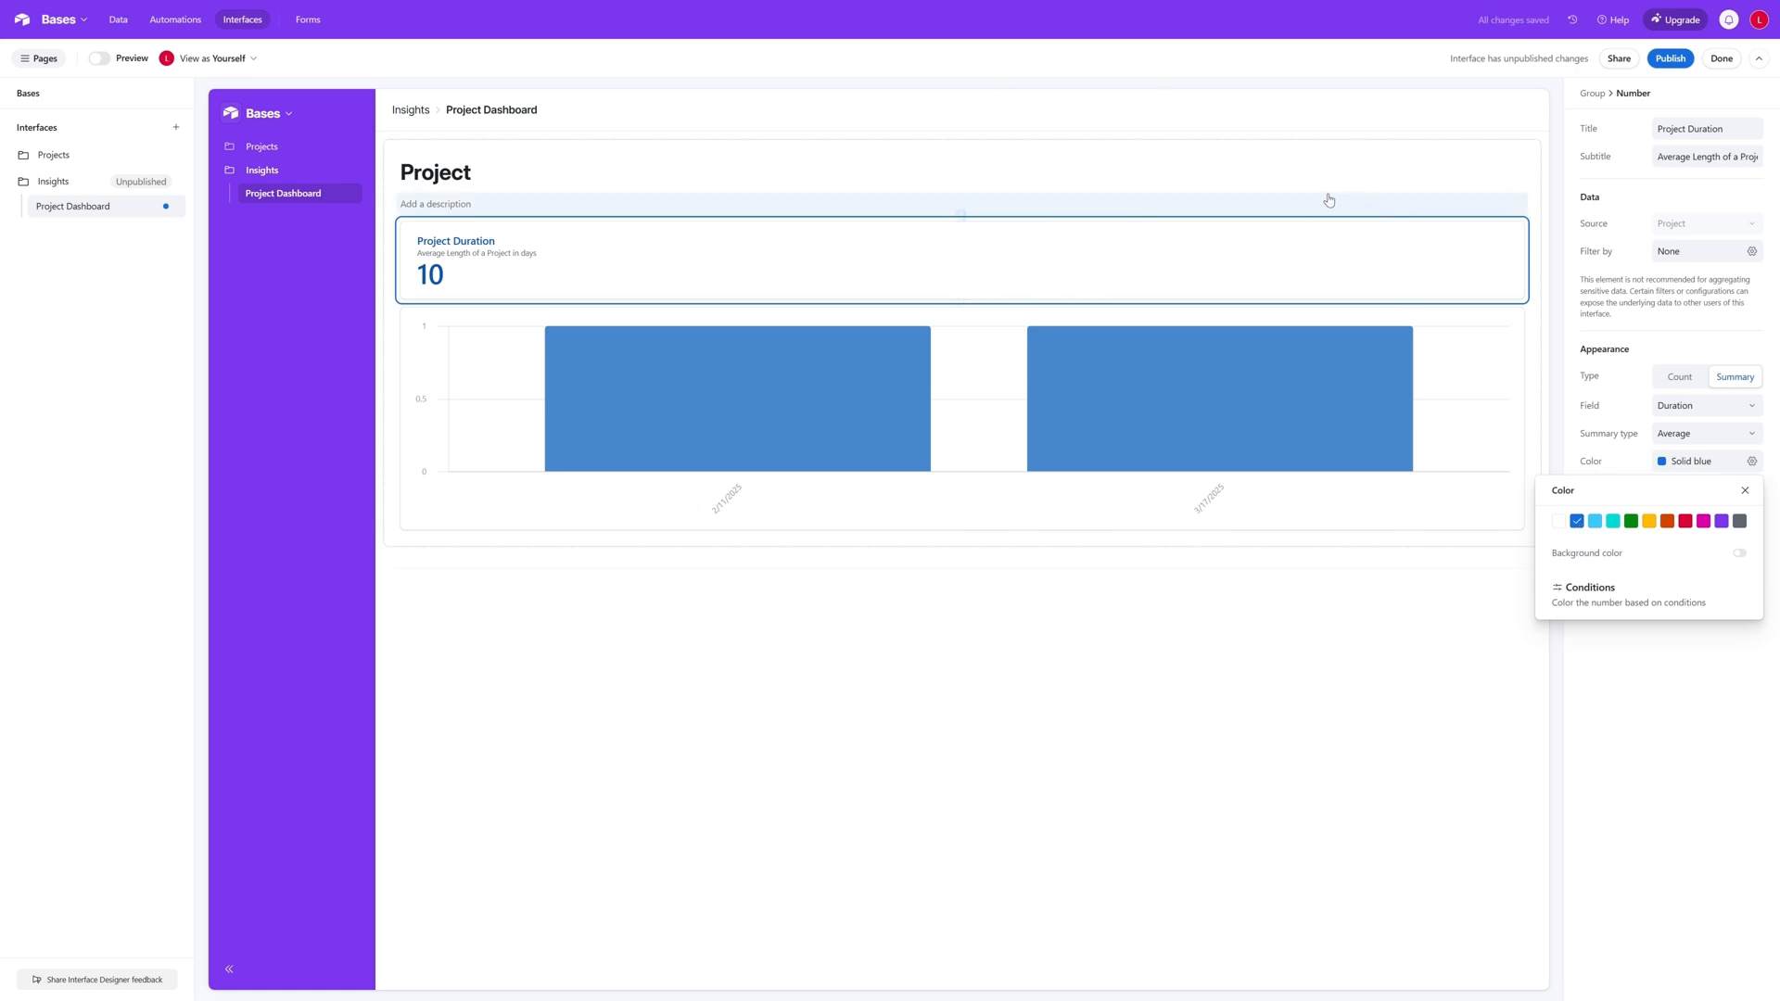
click(1520, 226)
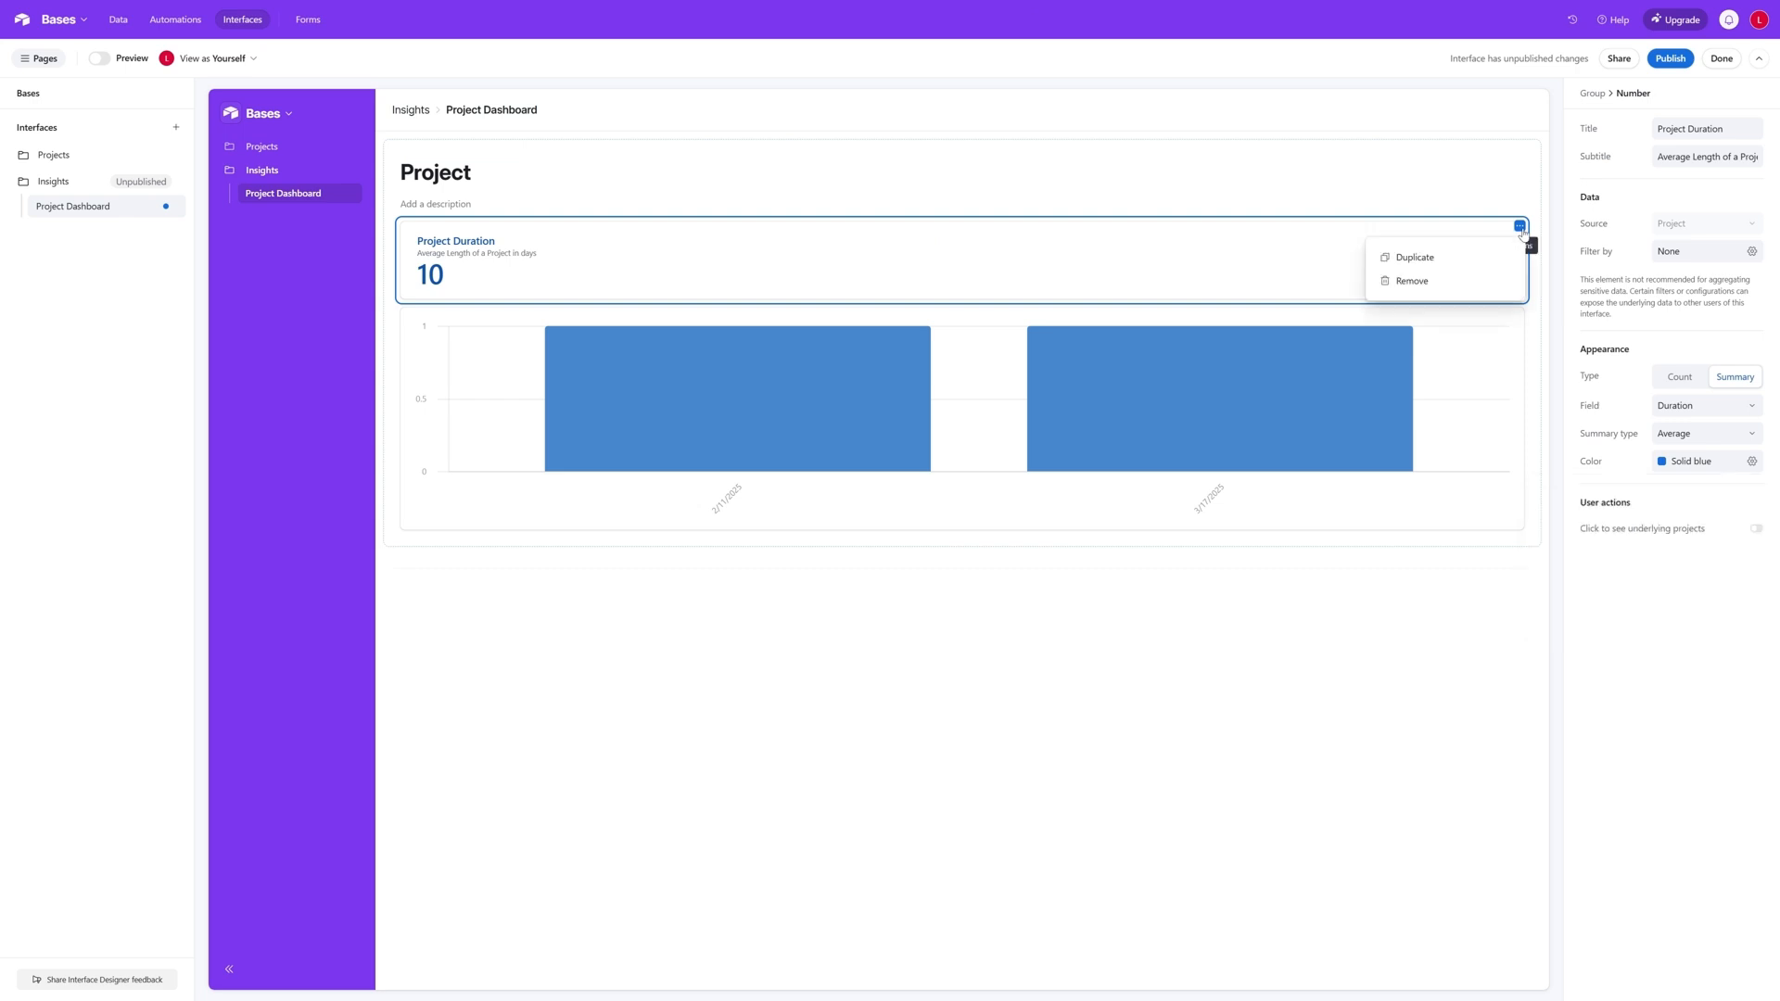
click(1310, 186)
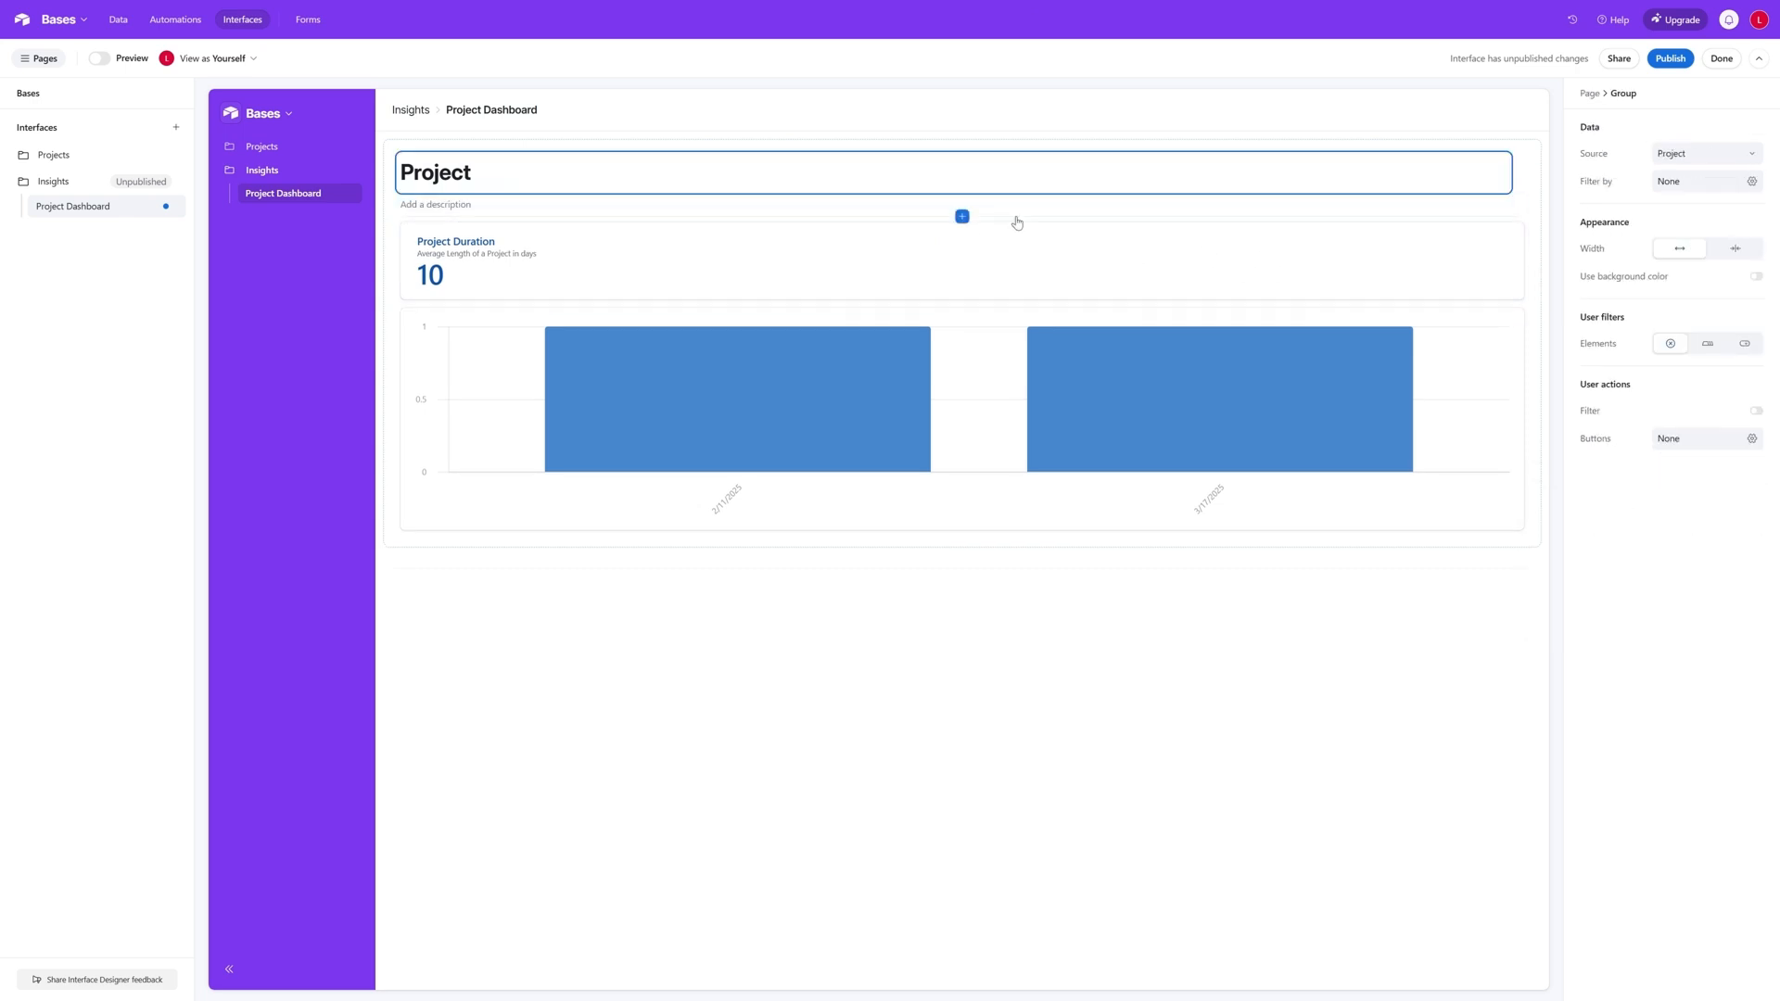
- Add a second Number element to the Project group and place Project Duration to the left of it in the same row
click(963, 218)
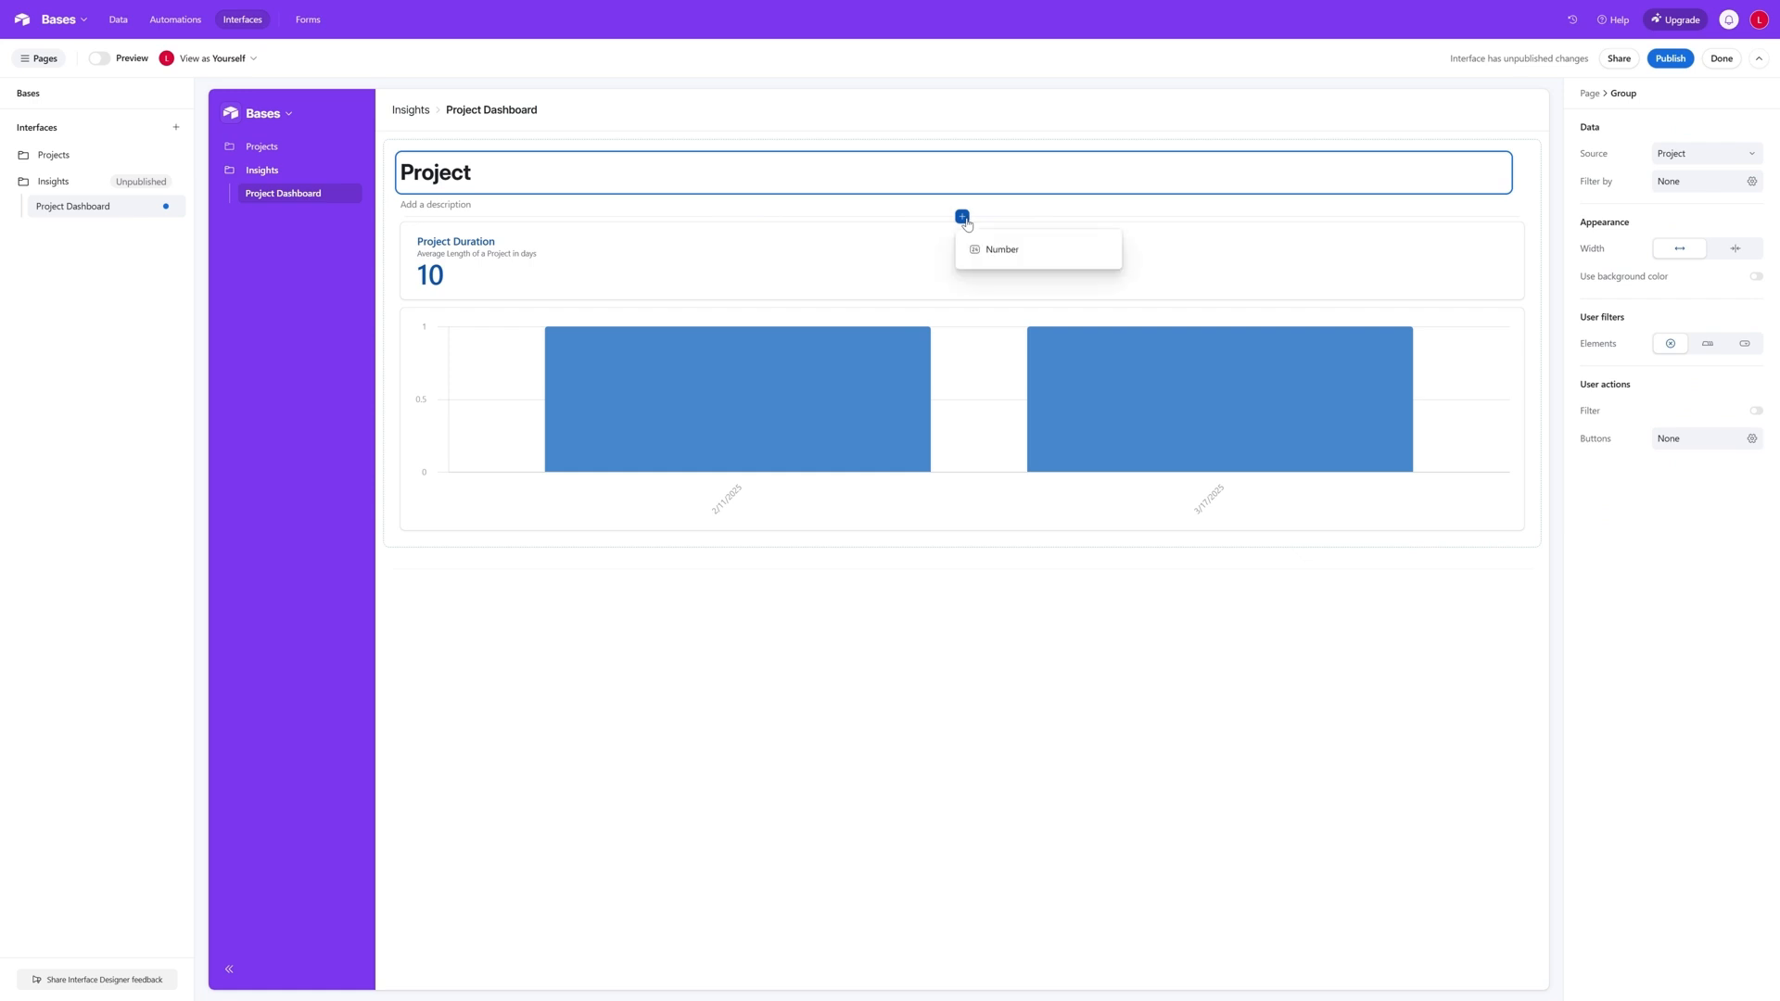
click(990, 246)
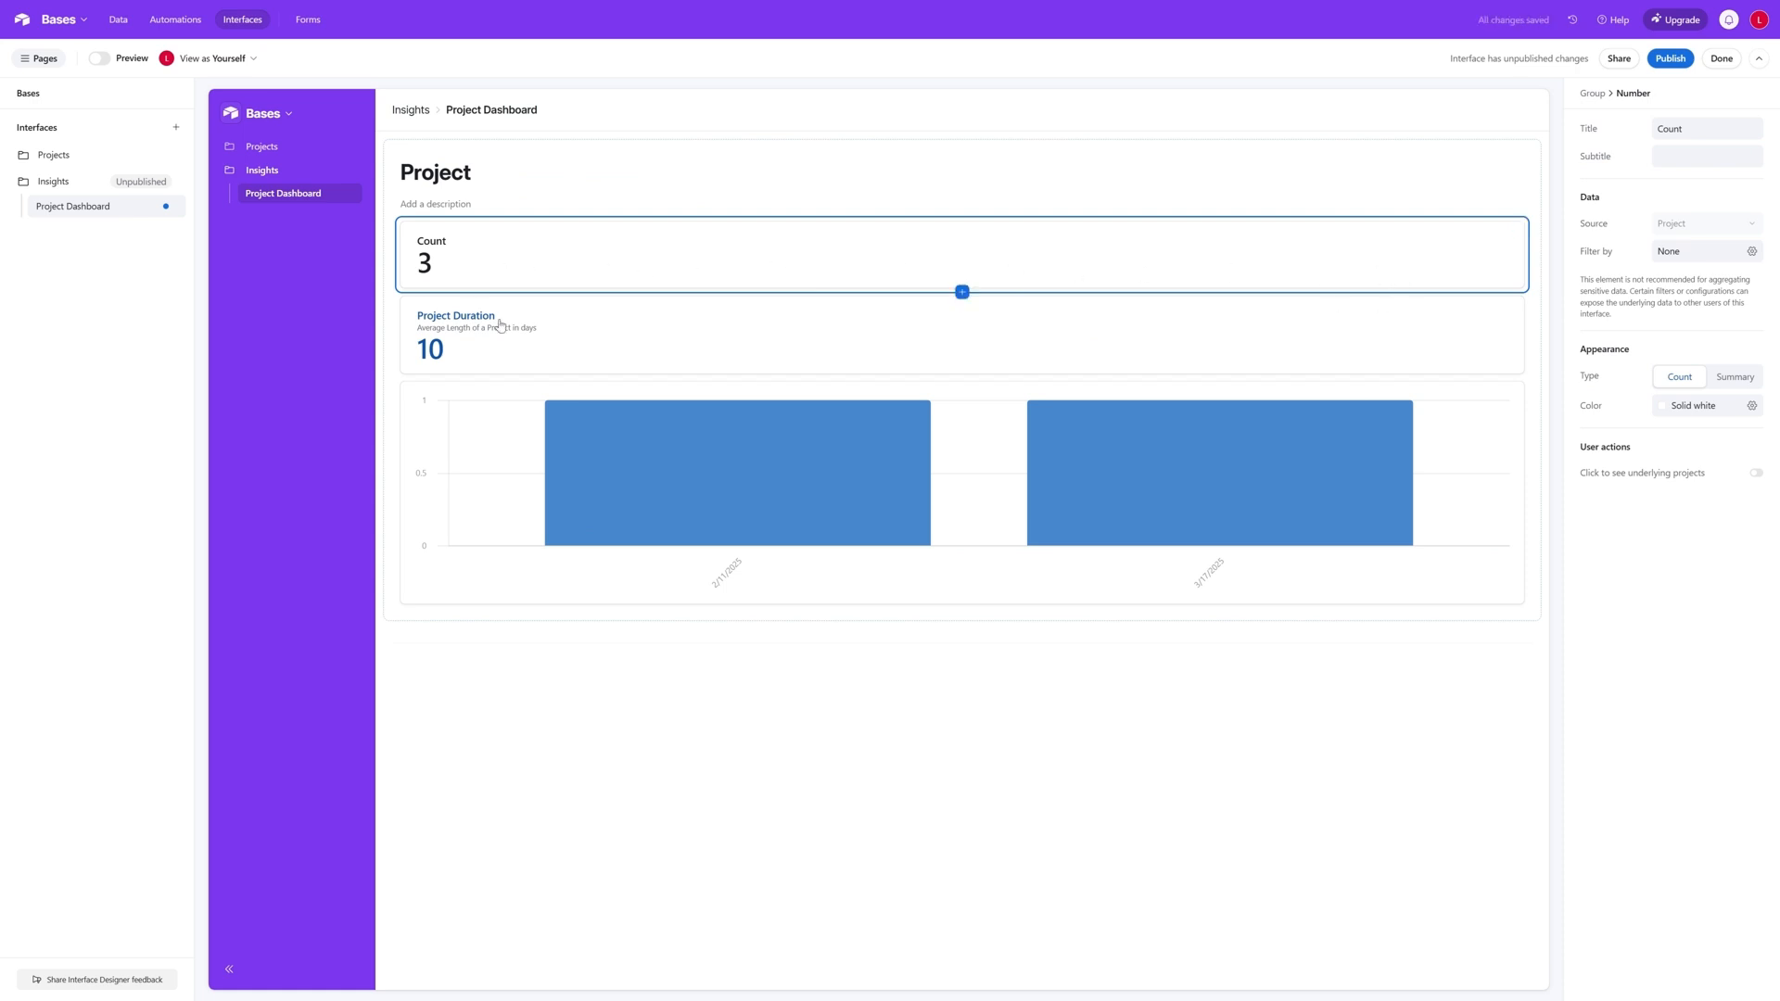
drag(512, 341, 457, 266)
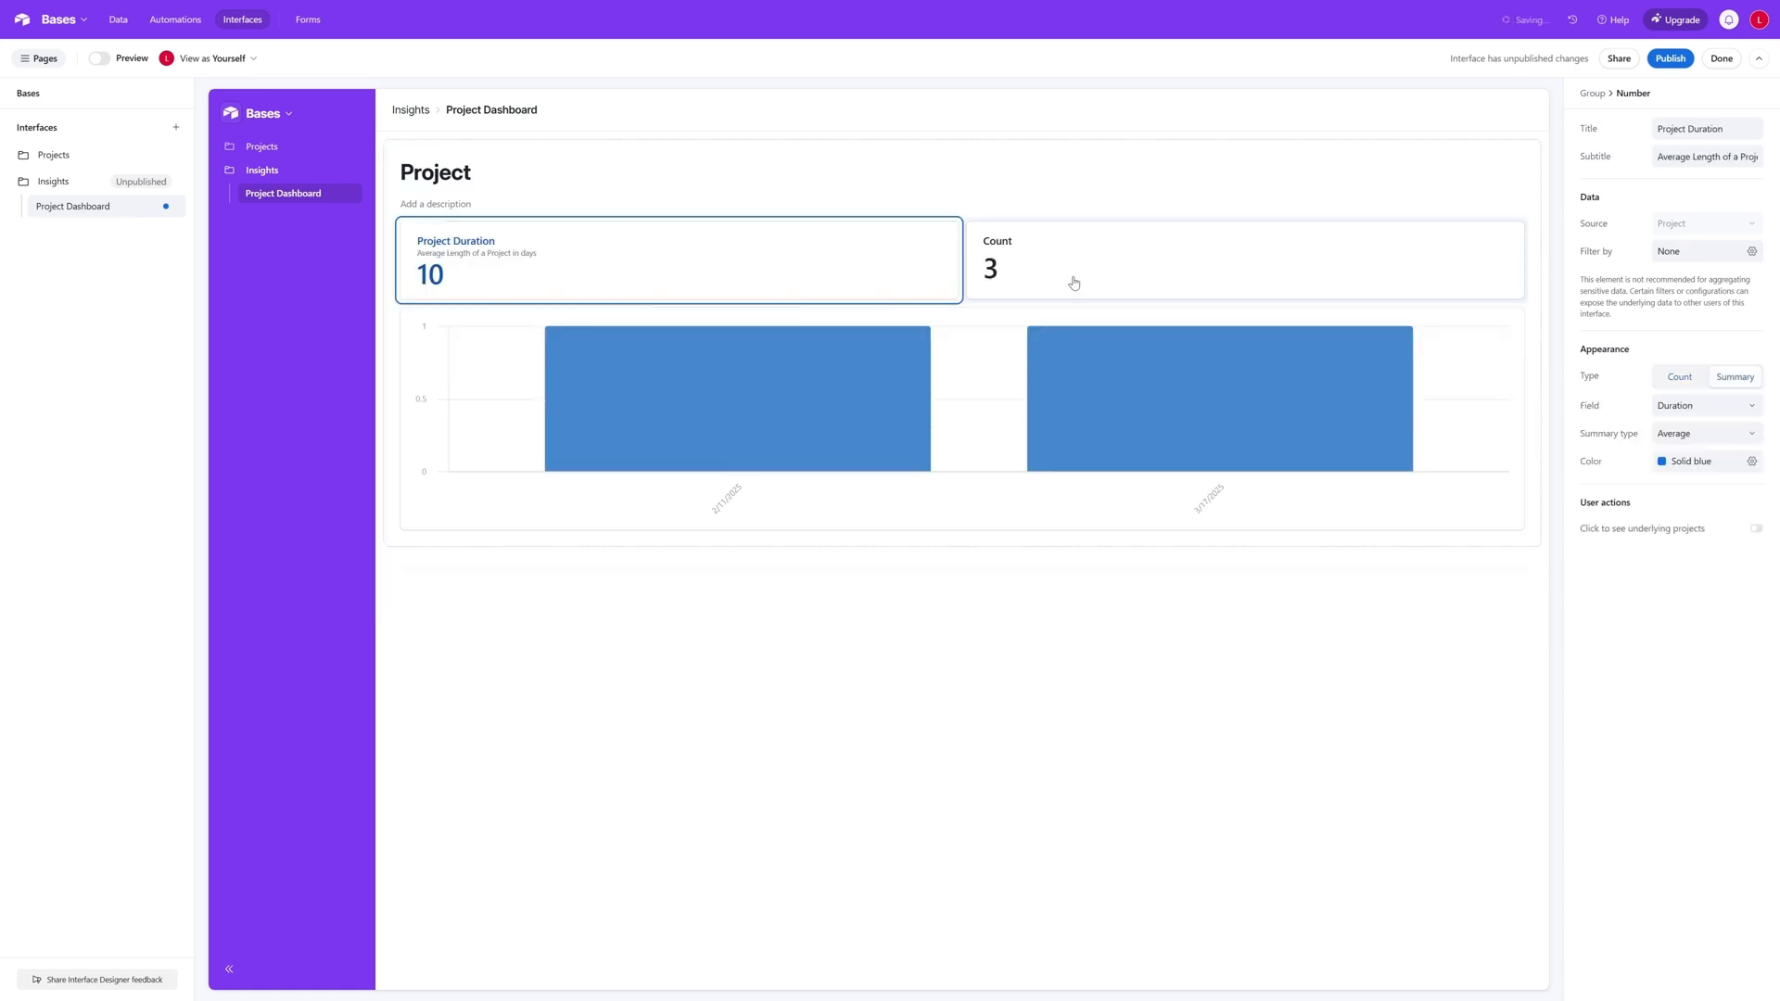
- Try stacking the Count number above Project Duration and return both to a side-by-side row with Project Duration first
drag(1093, 266, 669, 289)
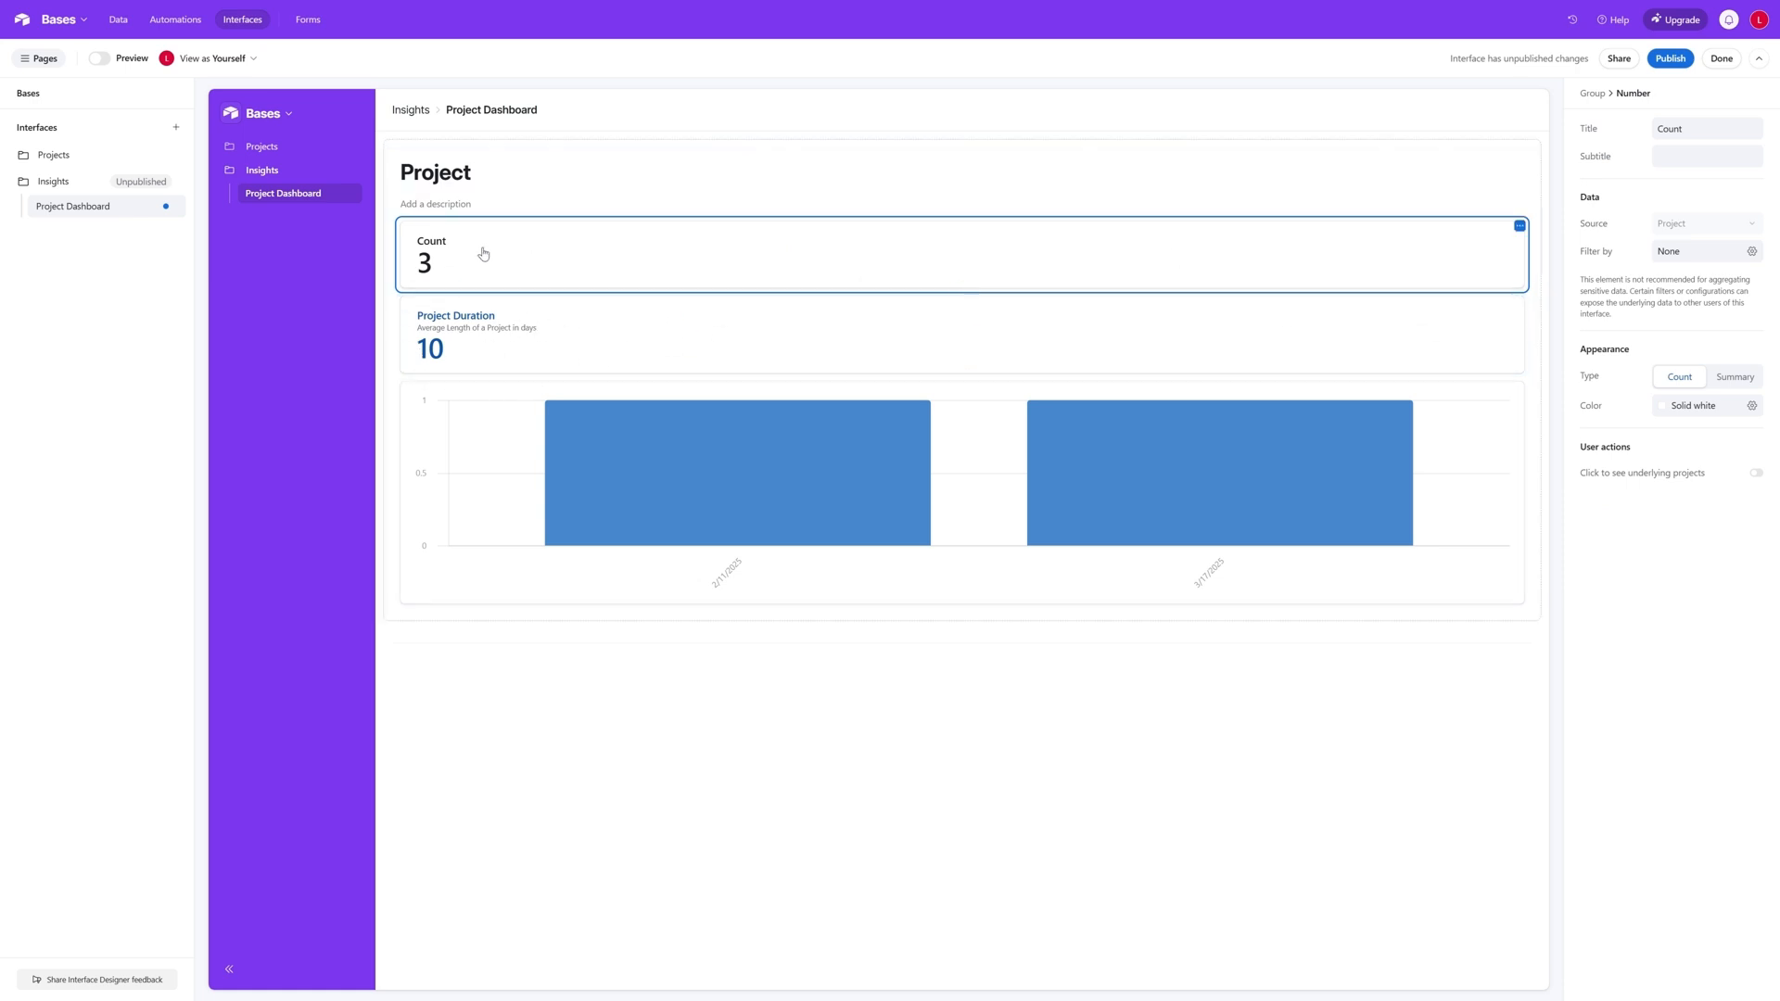
drag(483, 253, 612, 334)
drag(1029, 259, 471, 268)
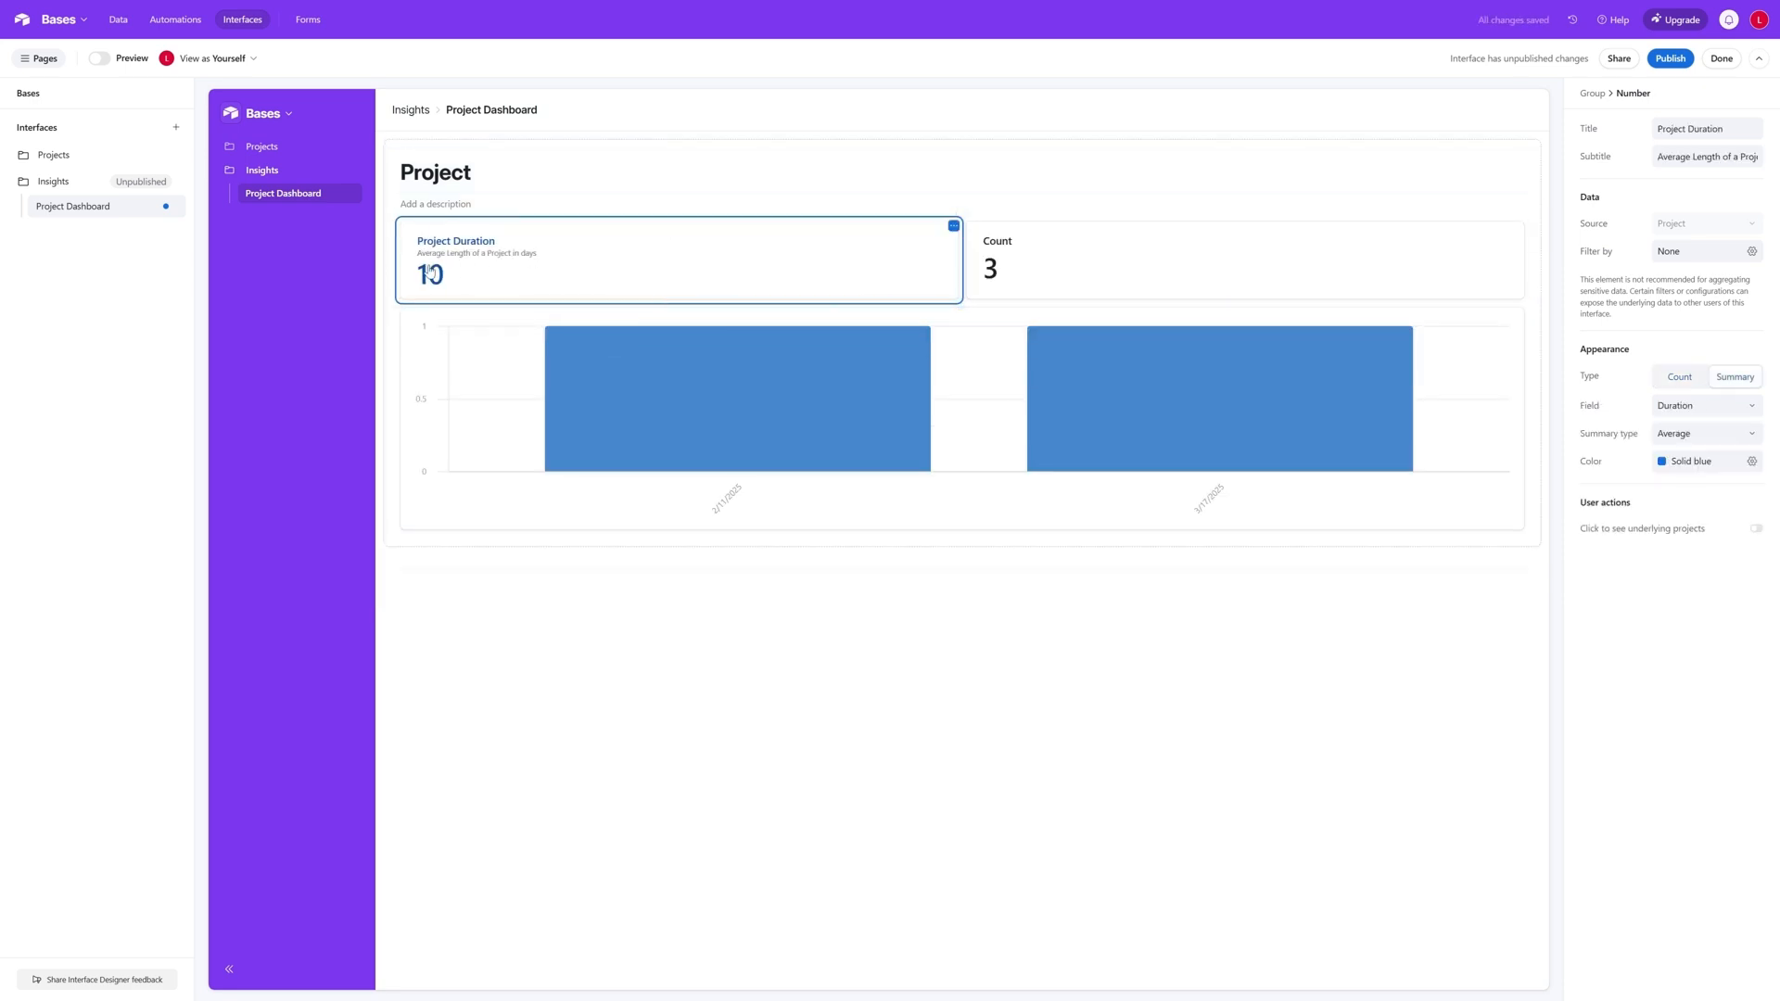
- Set the title of the new Count number element to Projects at Risk
click(1080, 266)
drag(1682, 129, 1605, 136)
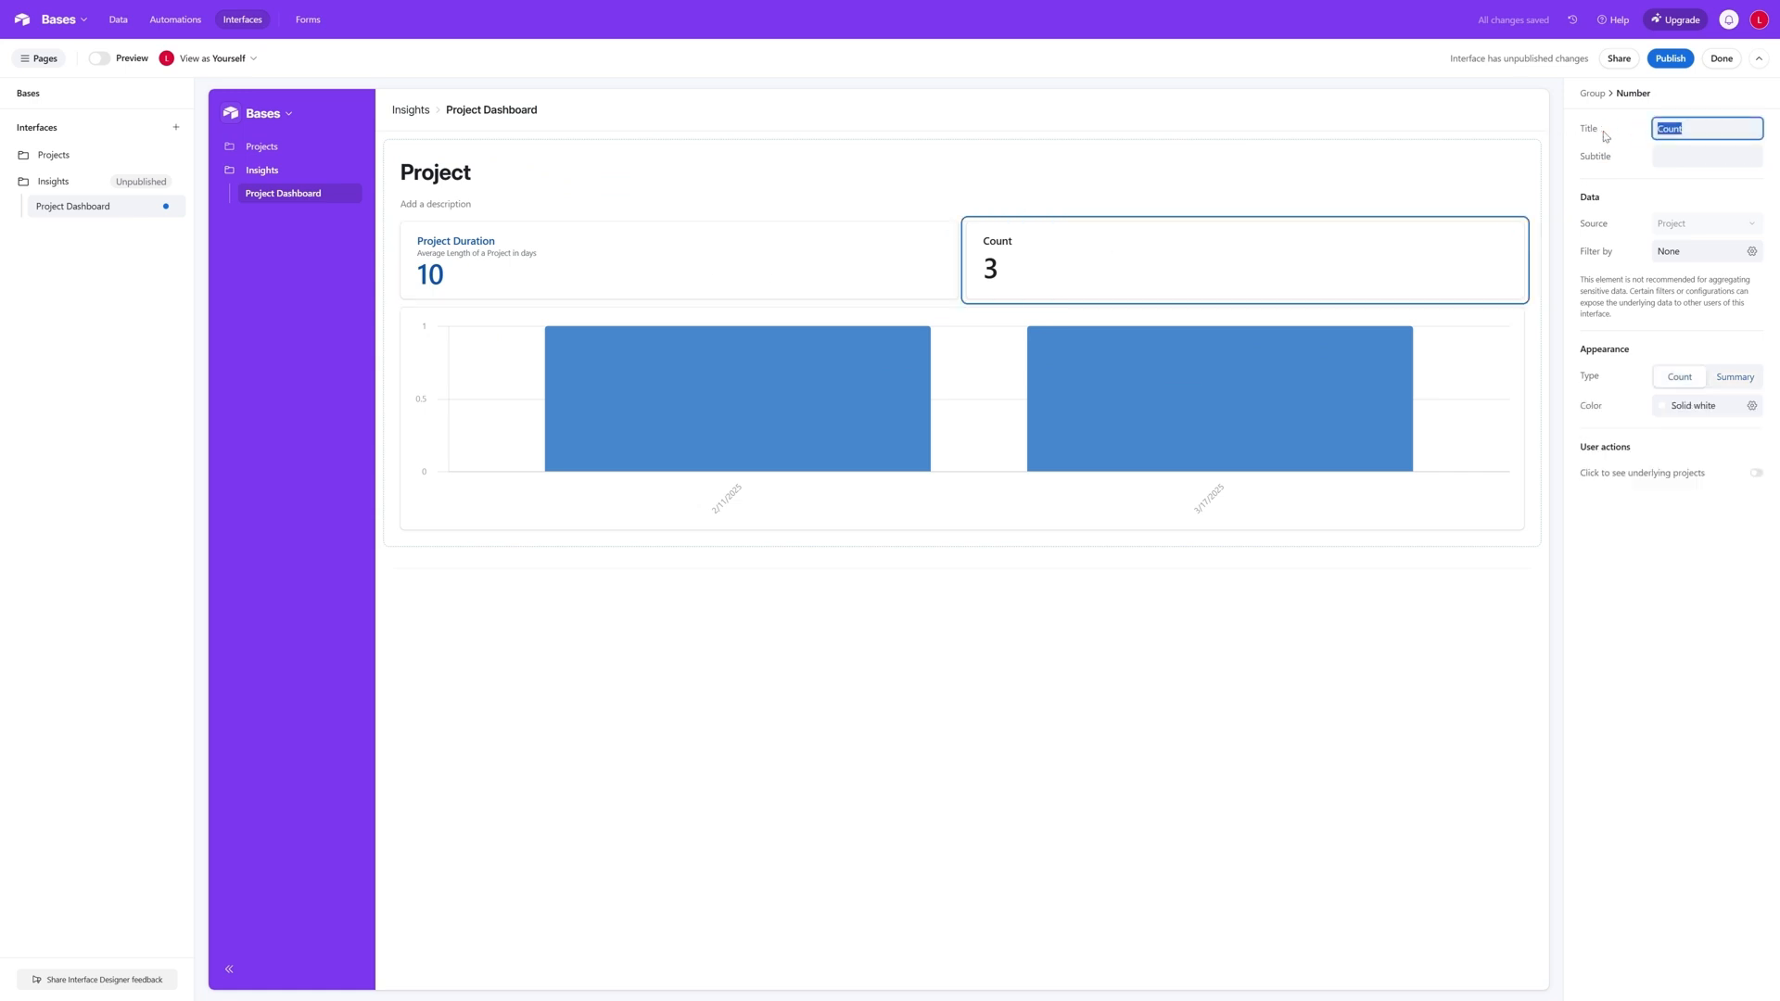
text(Projects at Risk)
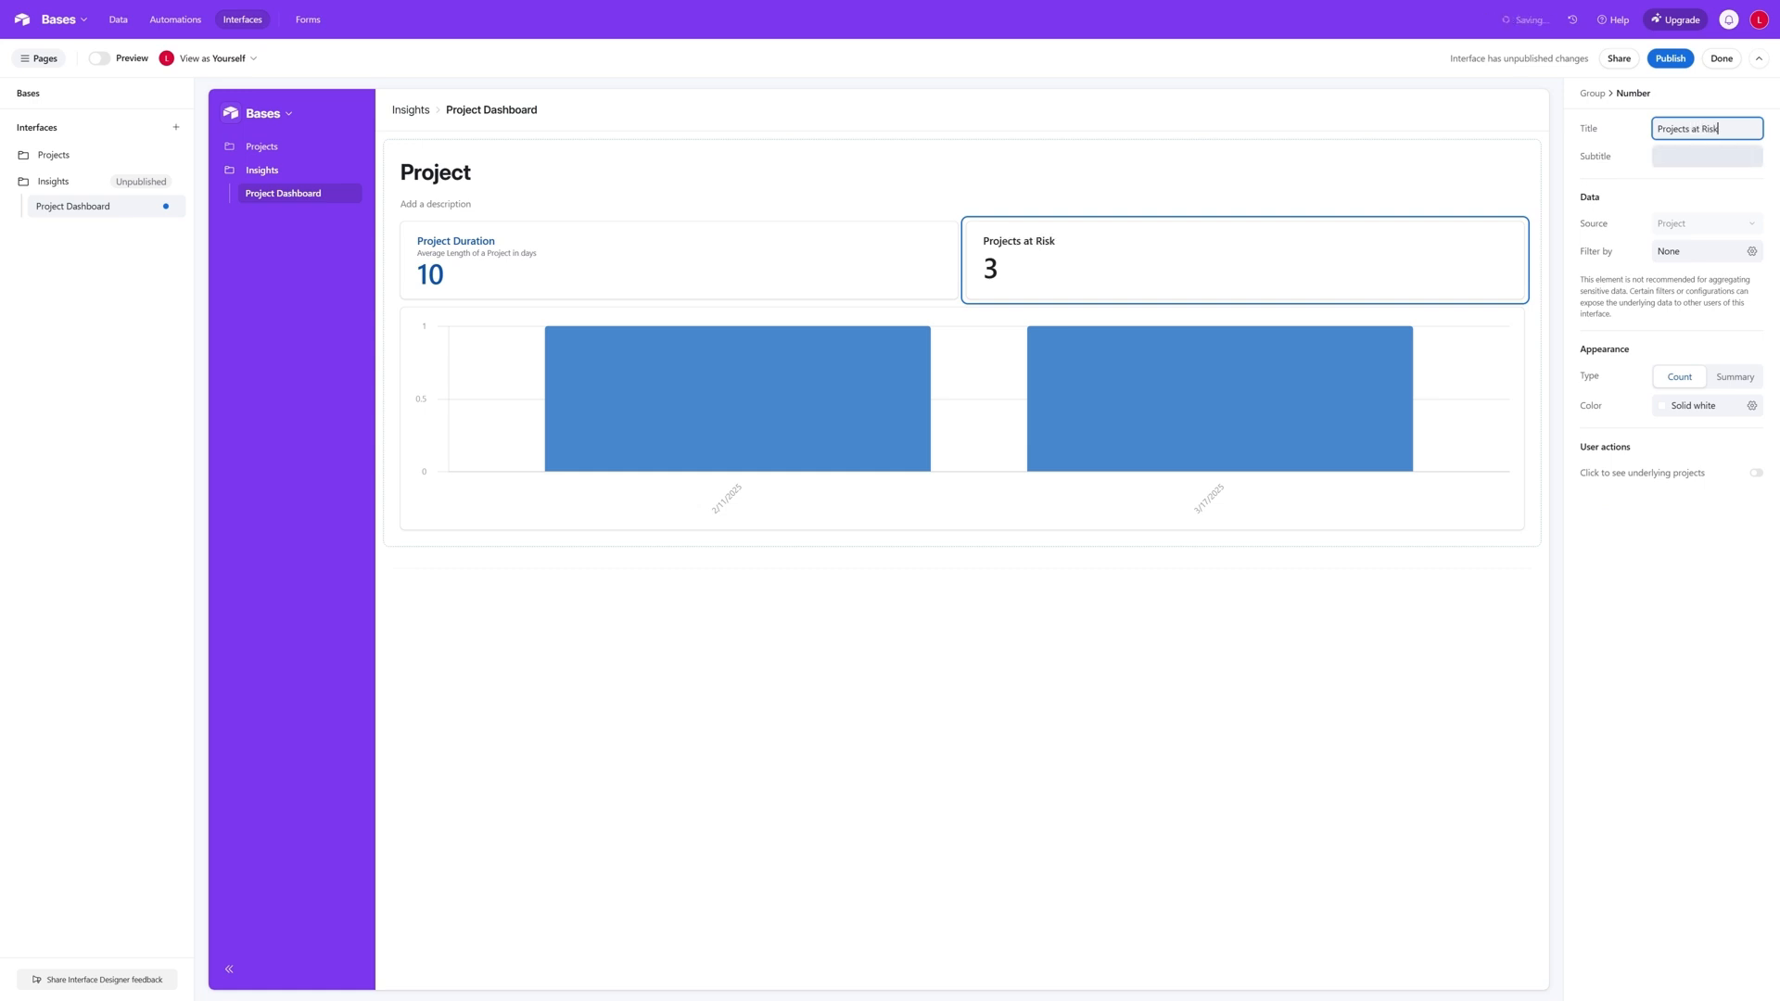
key(Tab)
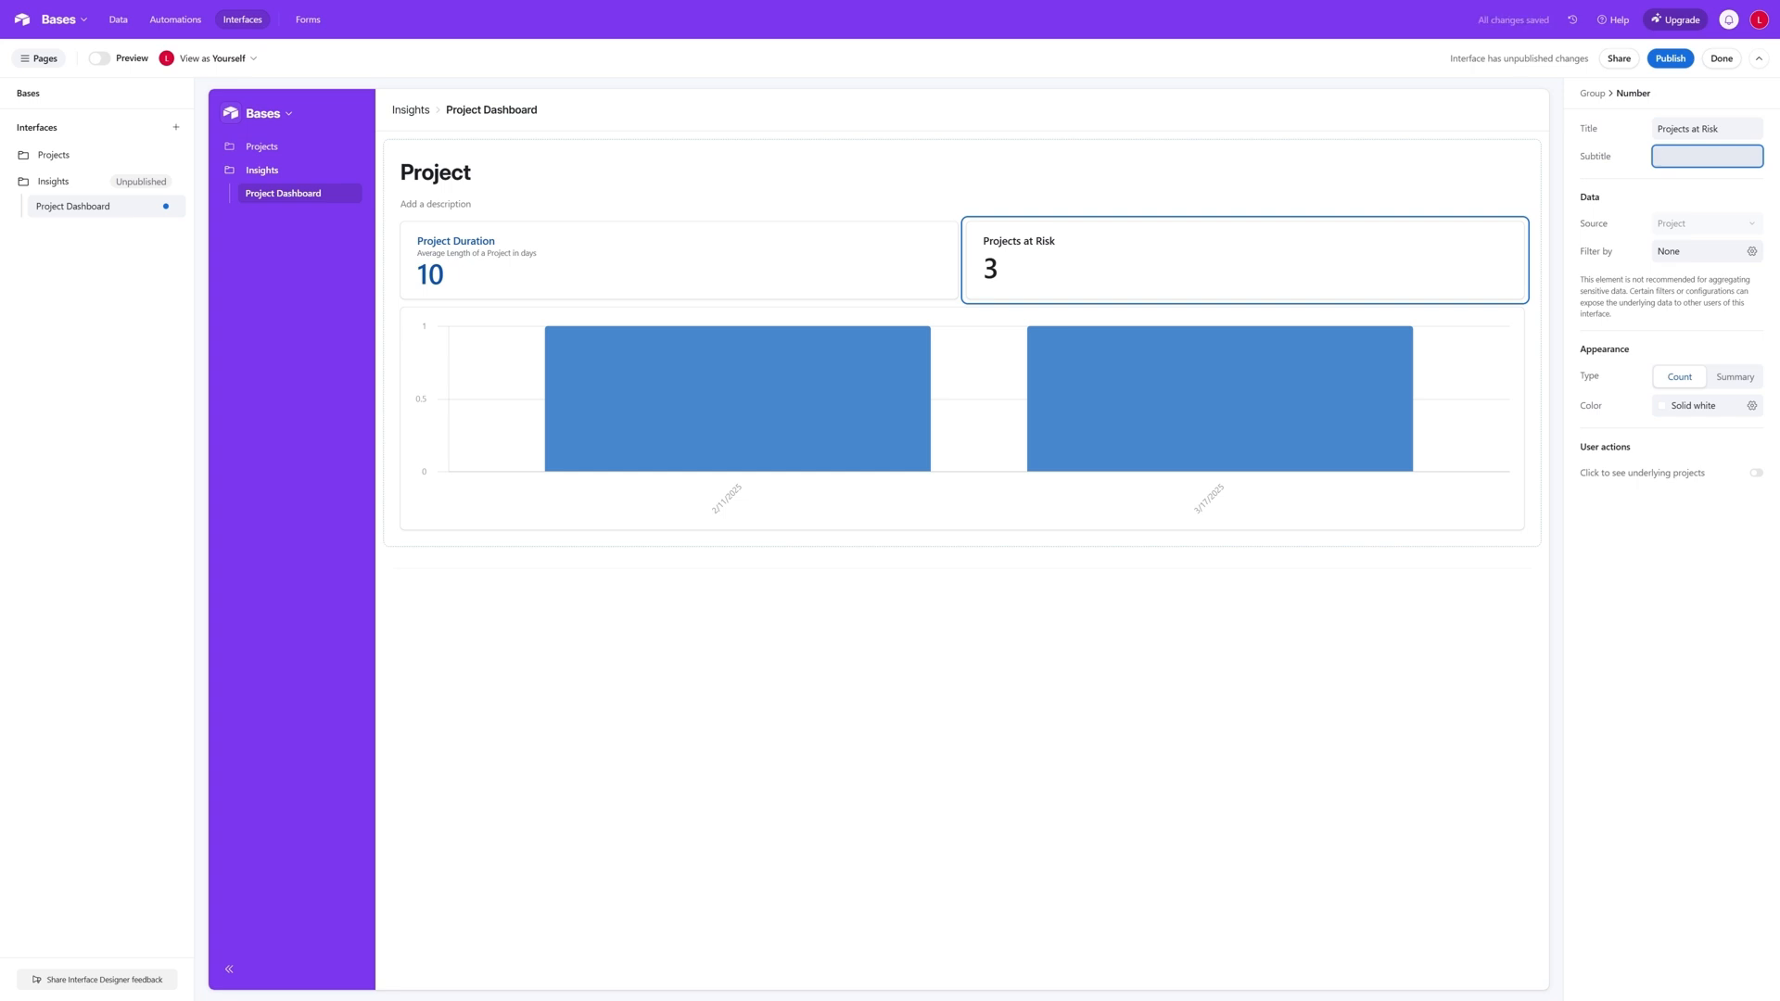
- Set the subtitle of the Projects at Risk number to "Late Tasks or unallocated resource"
text(Late Tasks or unallocated resource)
click(1697, 229)
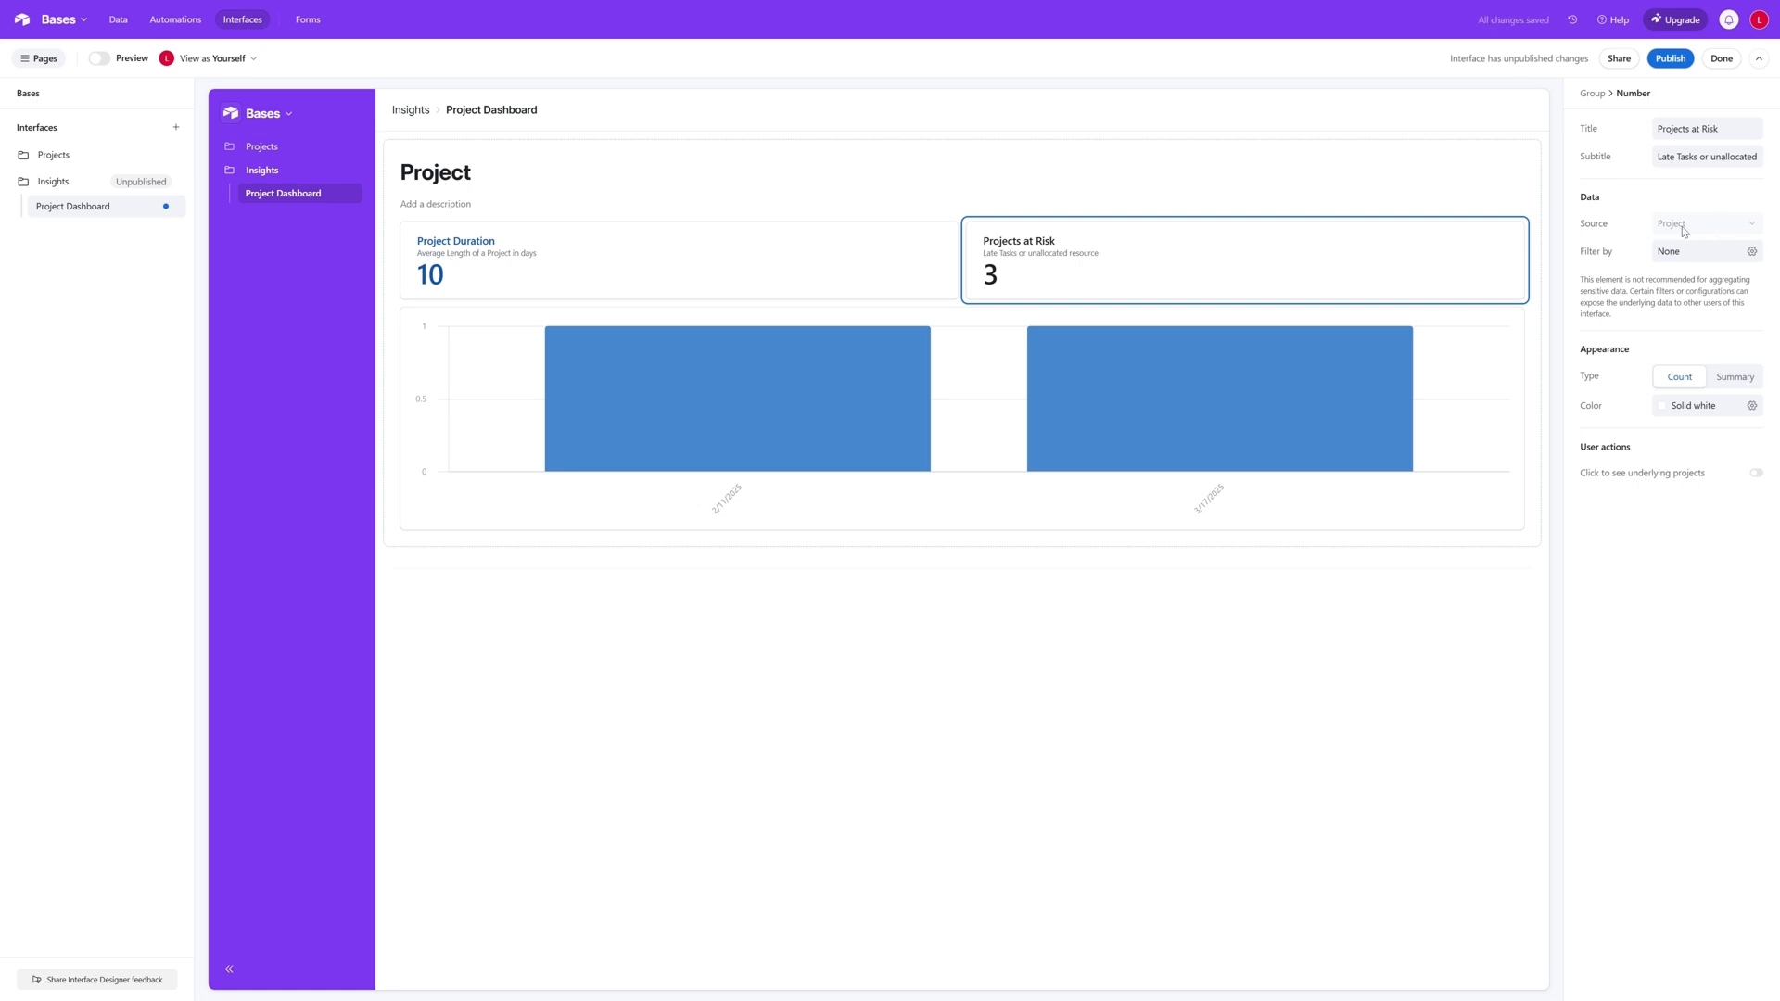
- Filter the Projects at Risk number with the condition Late Tasks > 0
click(1752, 252)
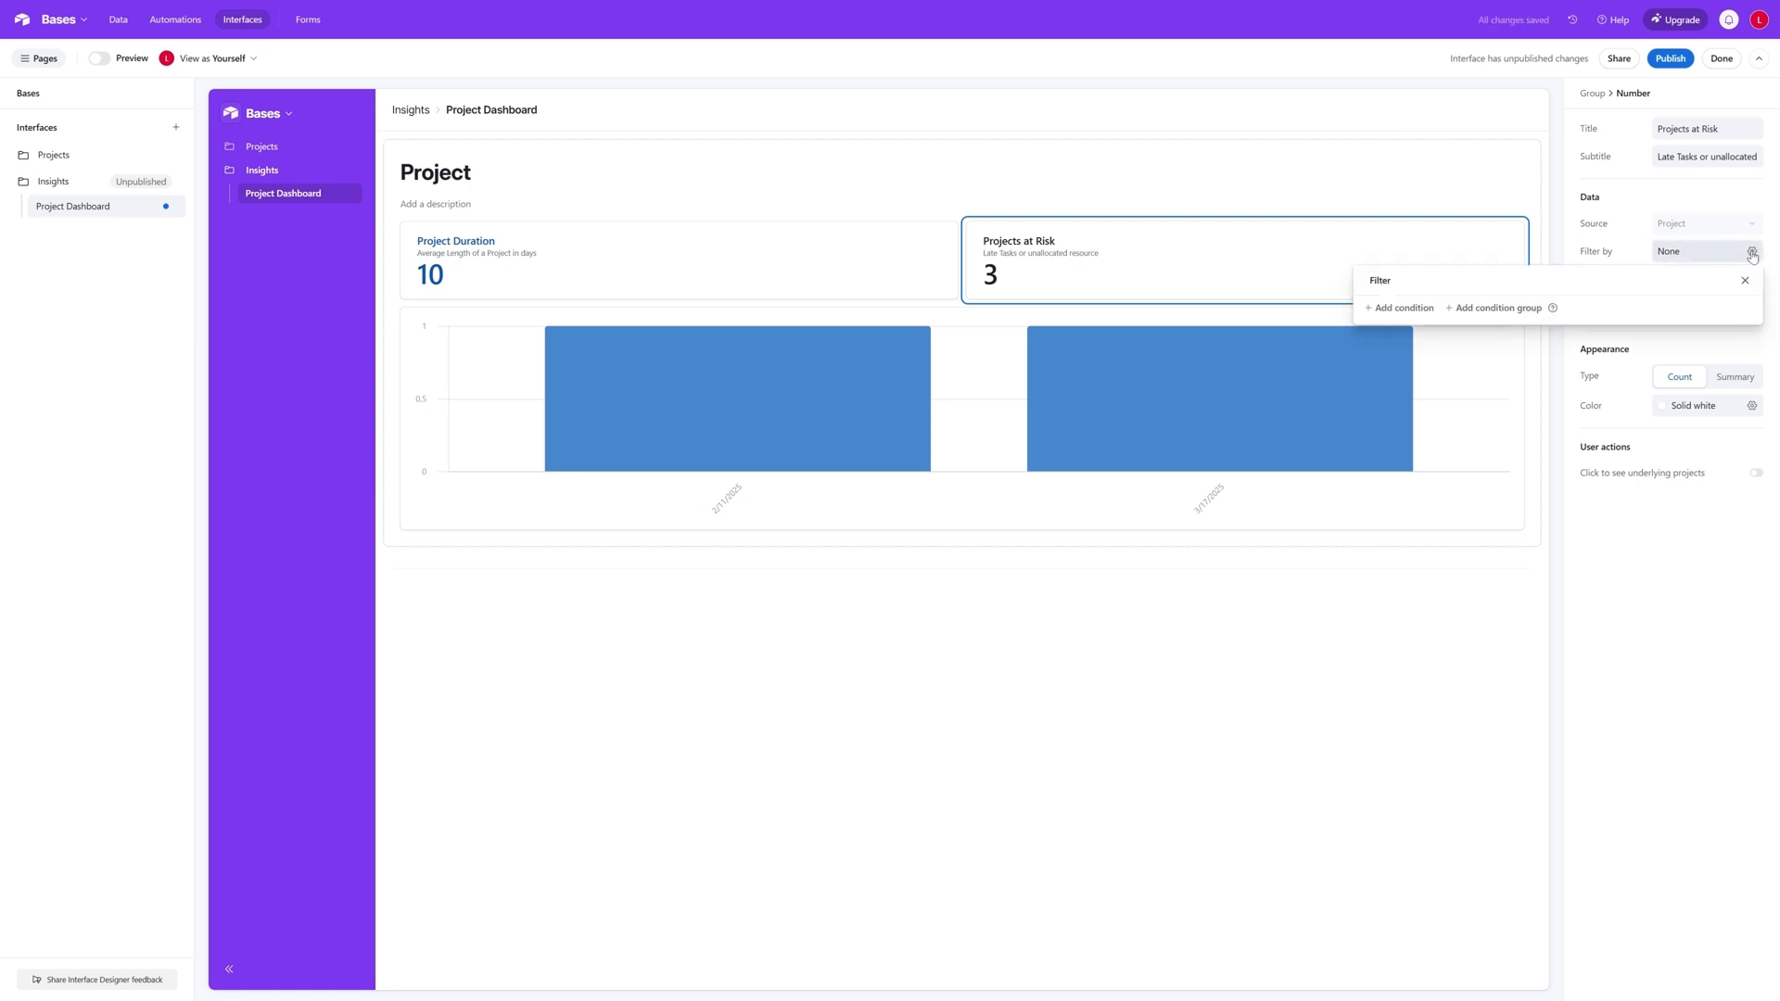
click(1395, 309)
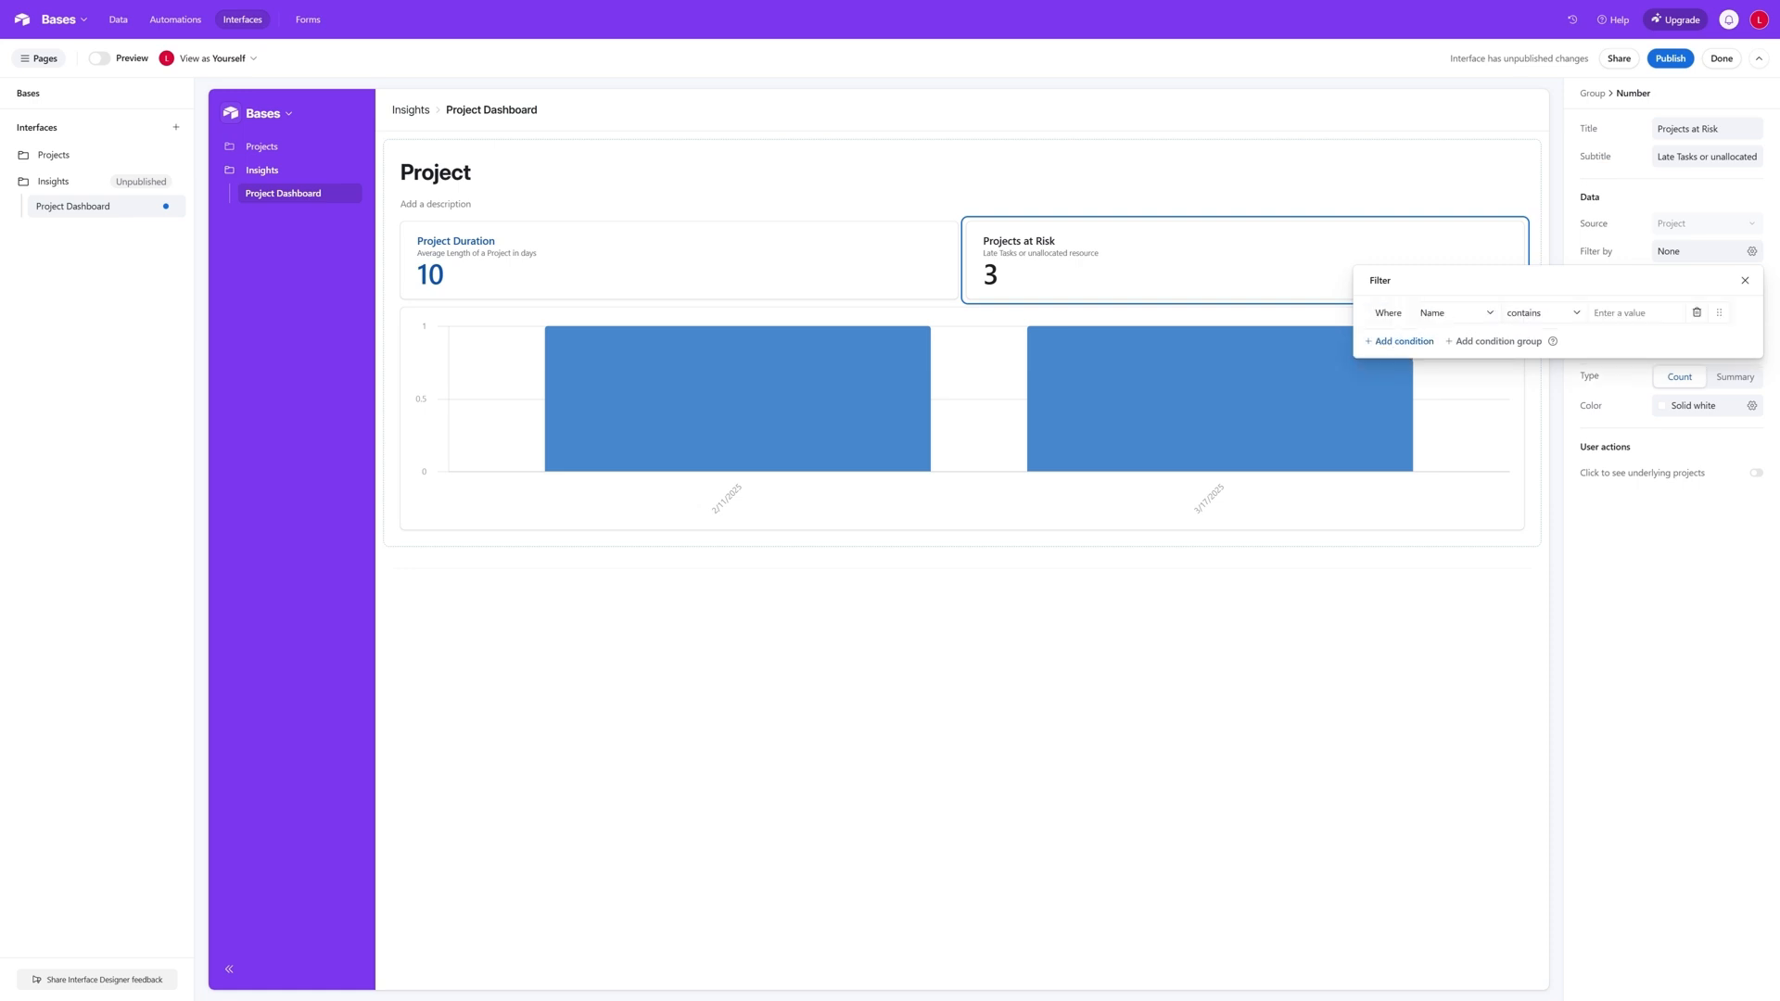
click(1478, 315)
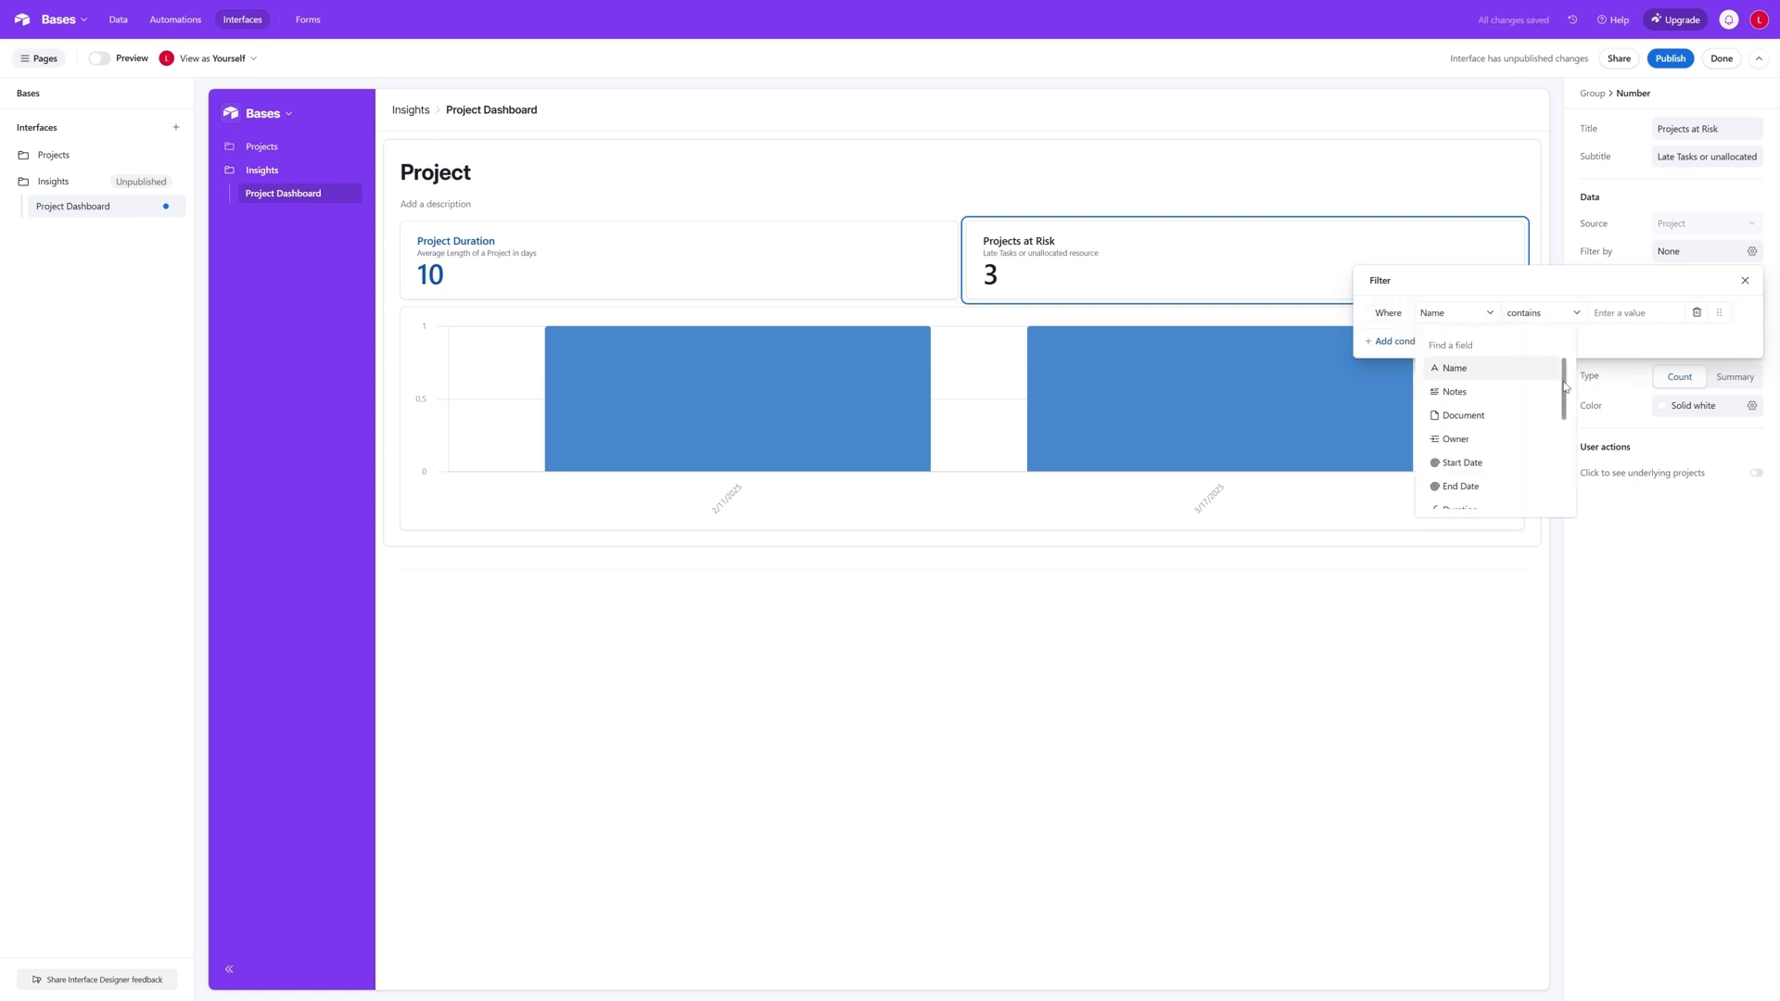
drag(1565, 383, 1564, 447)
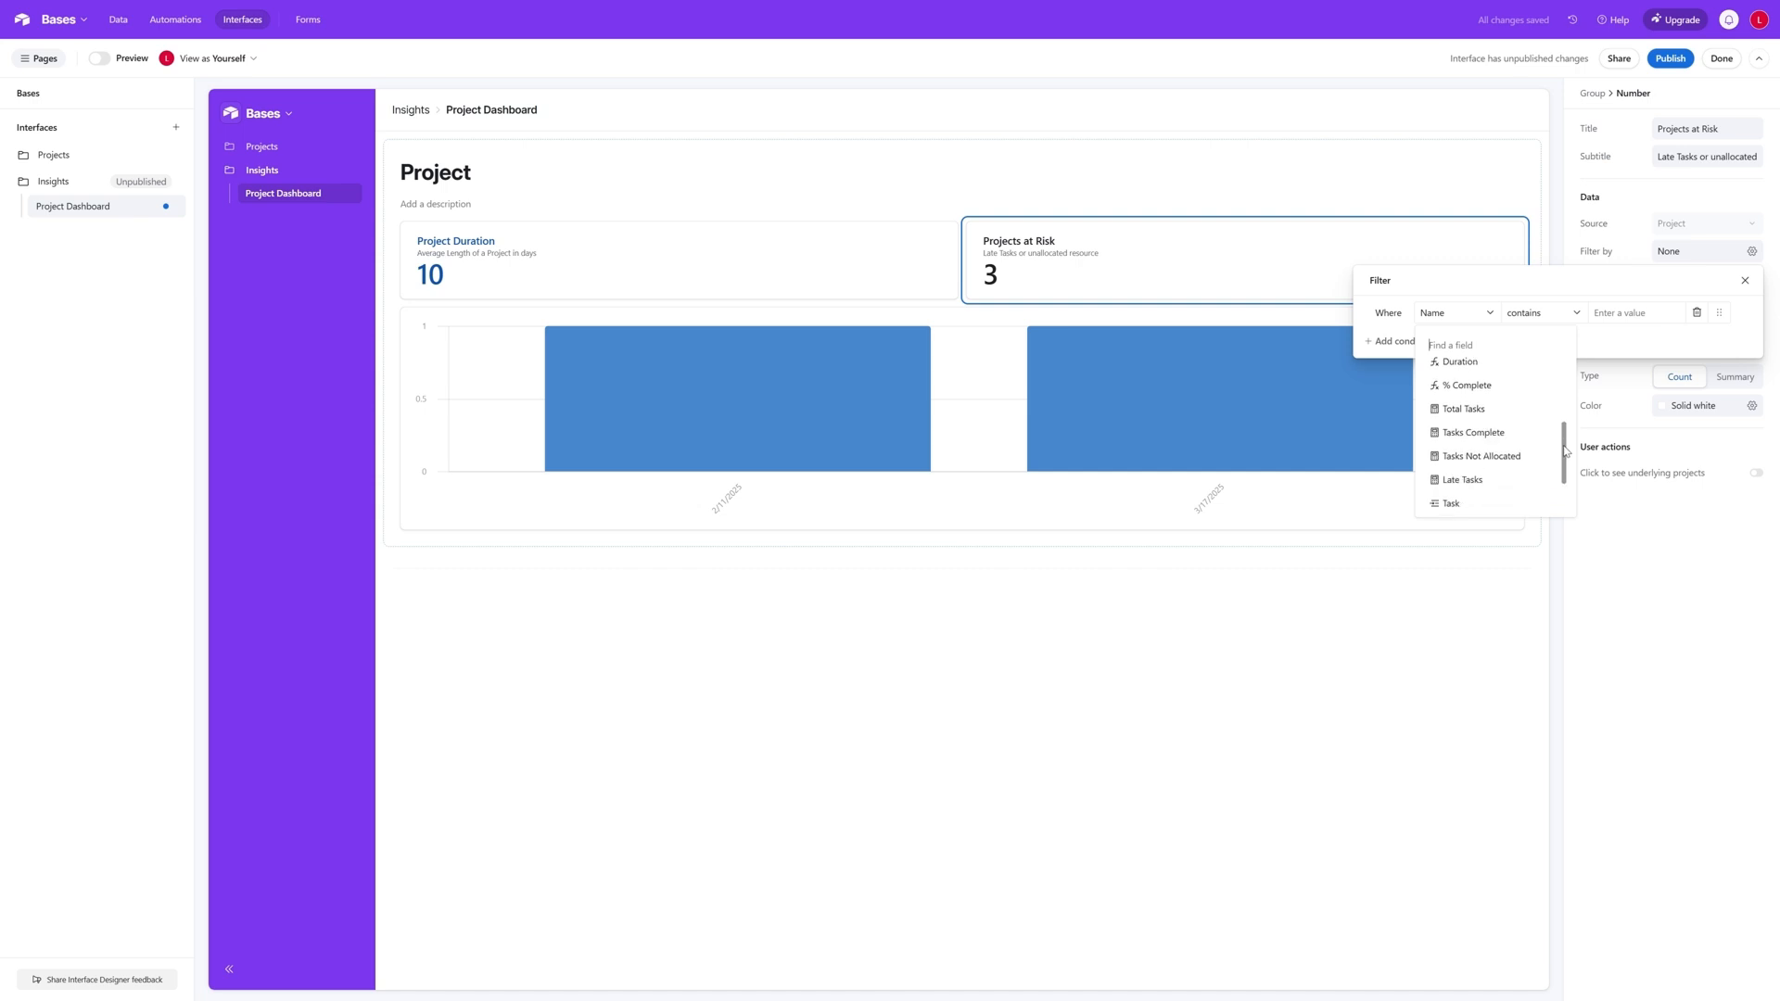
click(1474, 479)
click(1573, 317)
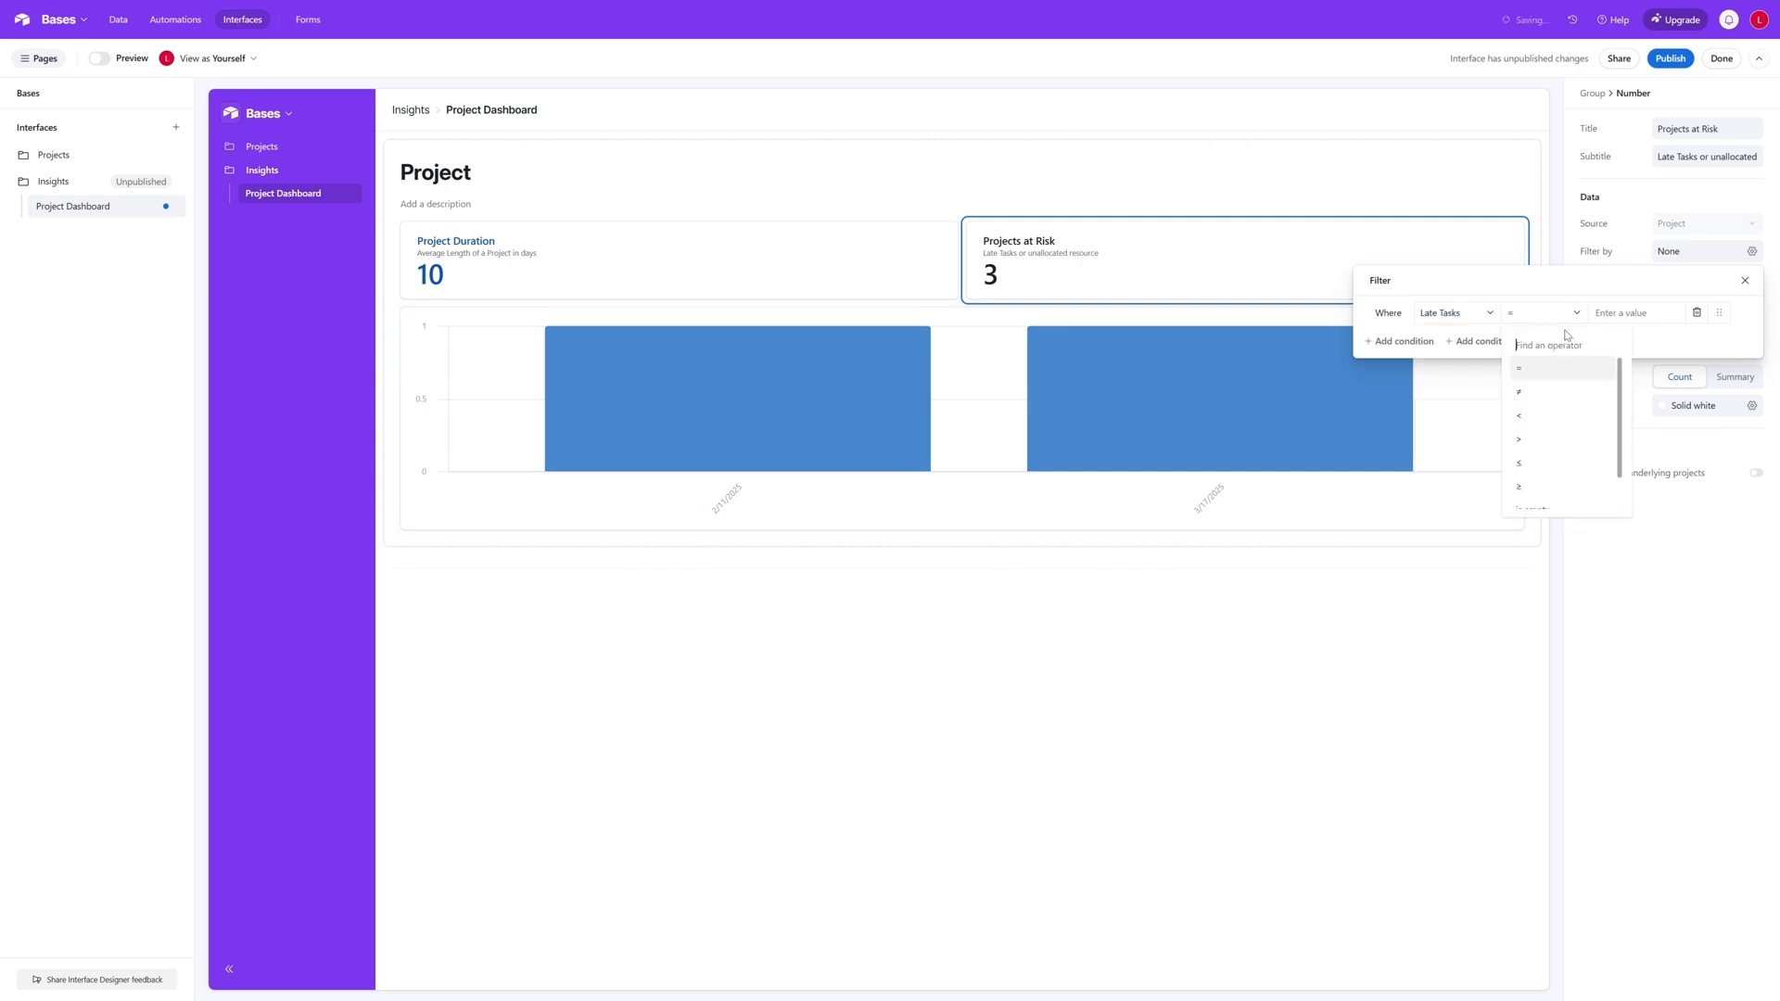
click(1548, 438)
text(0)
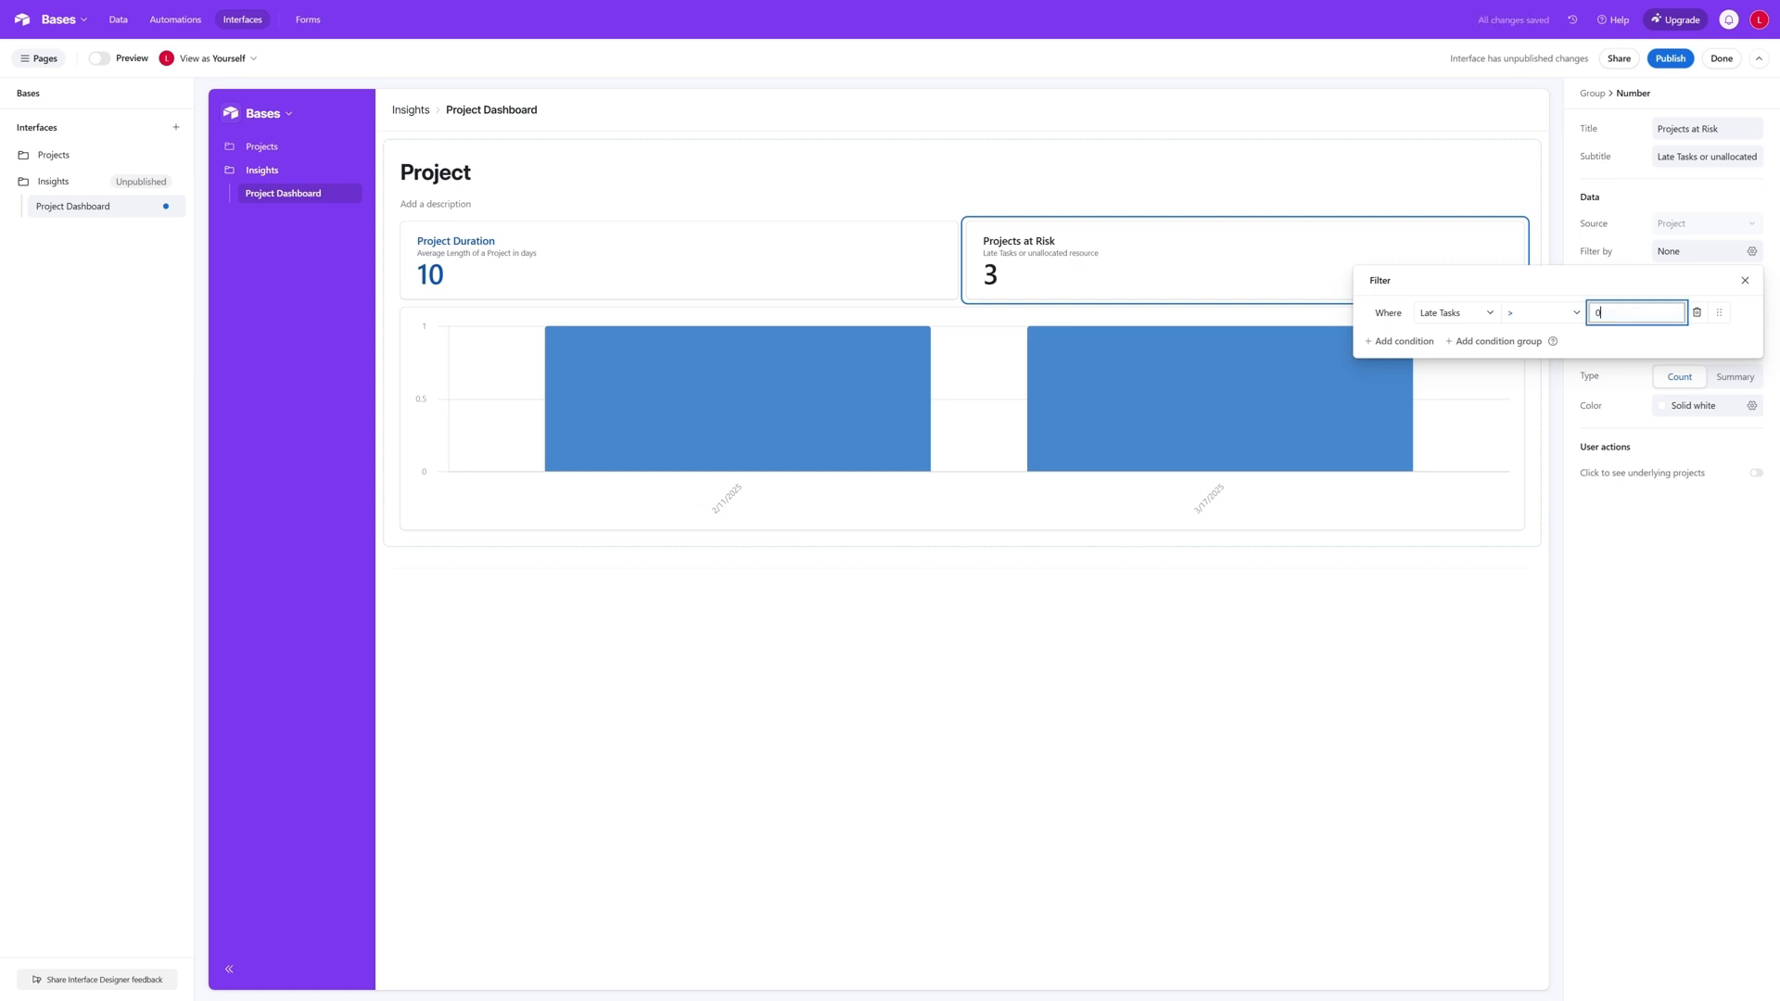
- Add a second filter condition joined by "or" to Projects at Risk: the tasks-not-allocated field > 0
click(1403, 342)
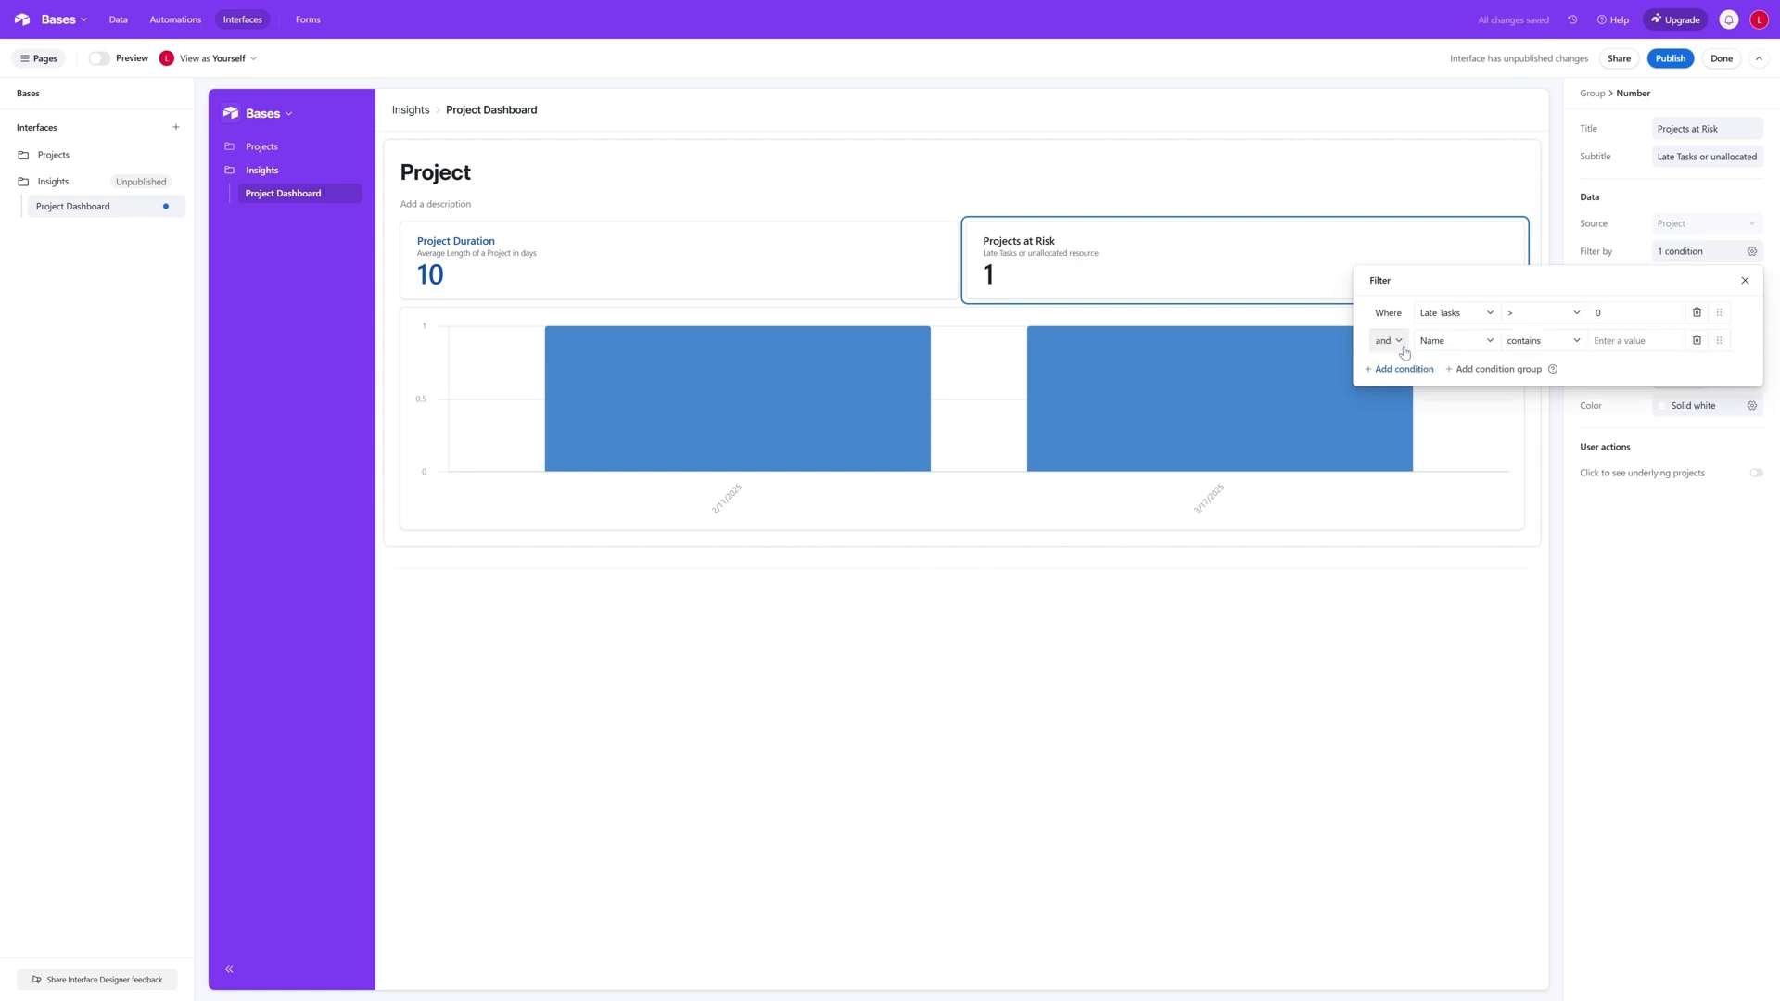
click(1461, 351)
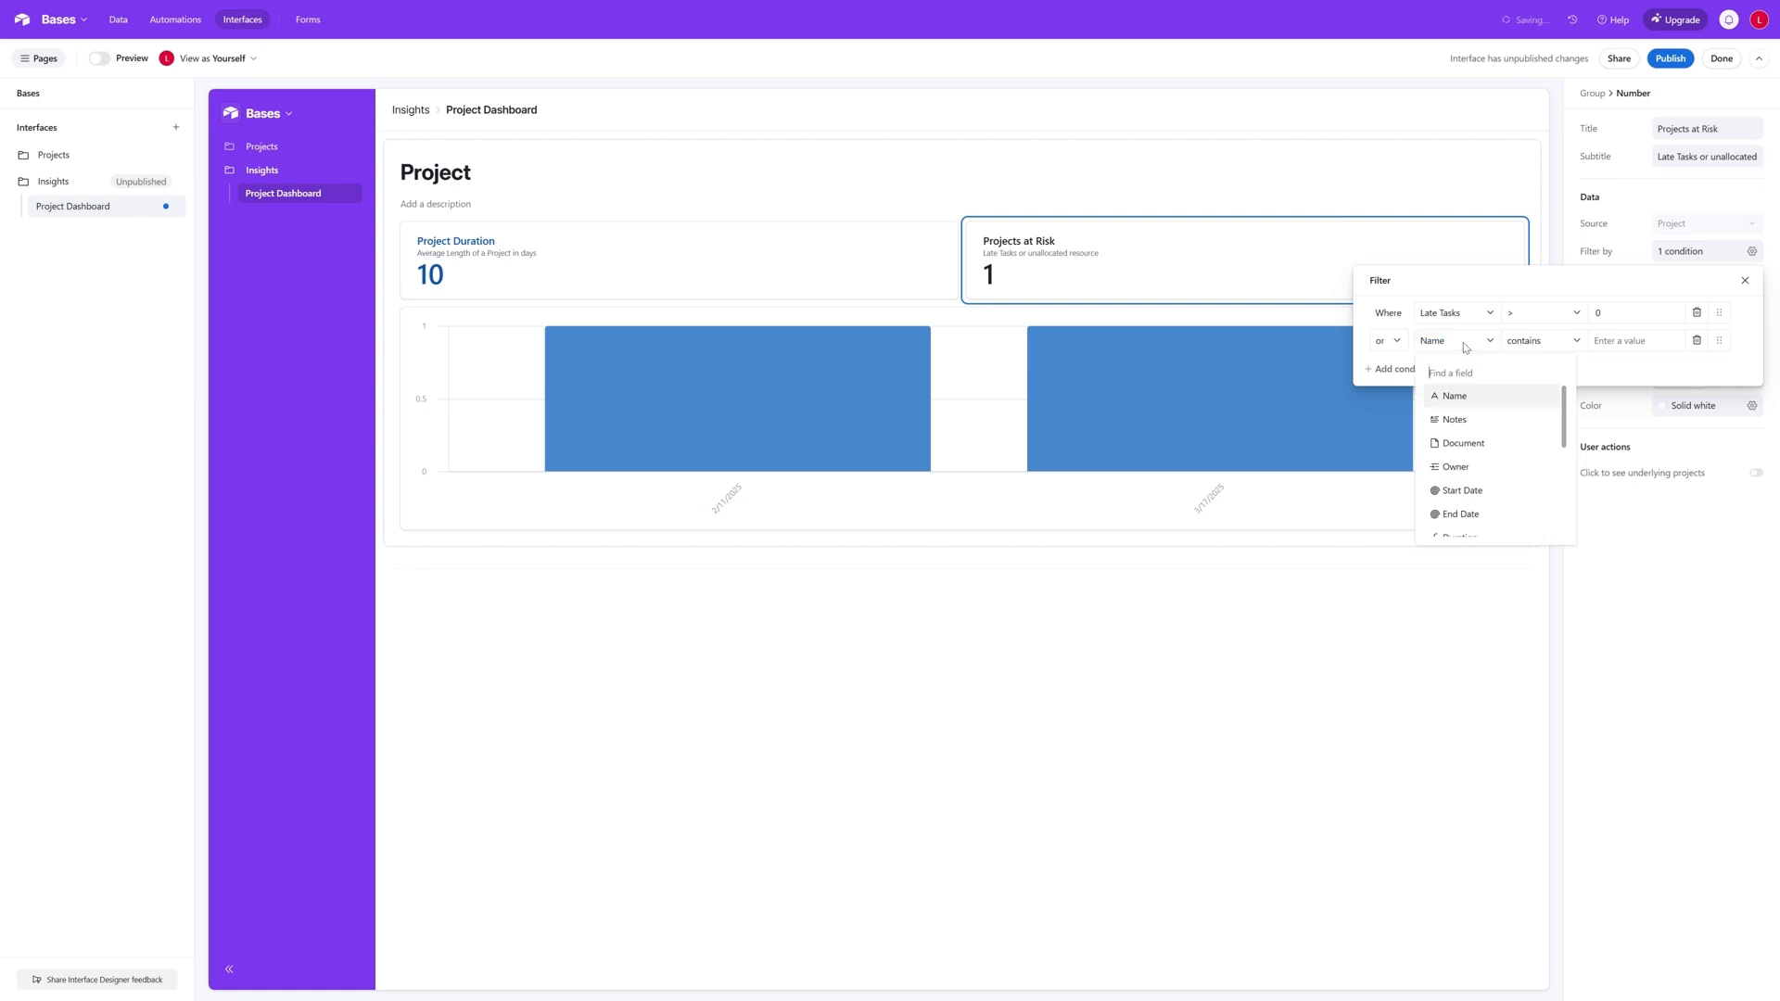
drag(1568, 406, 1573, 495)
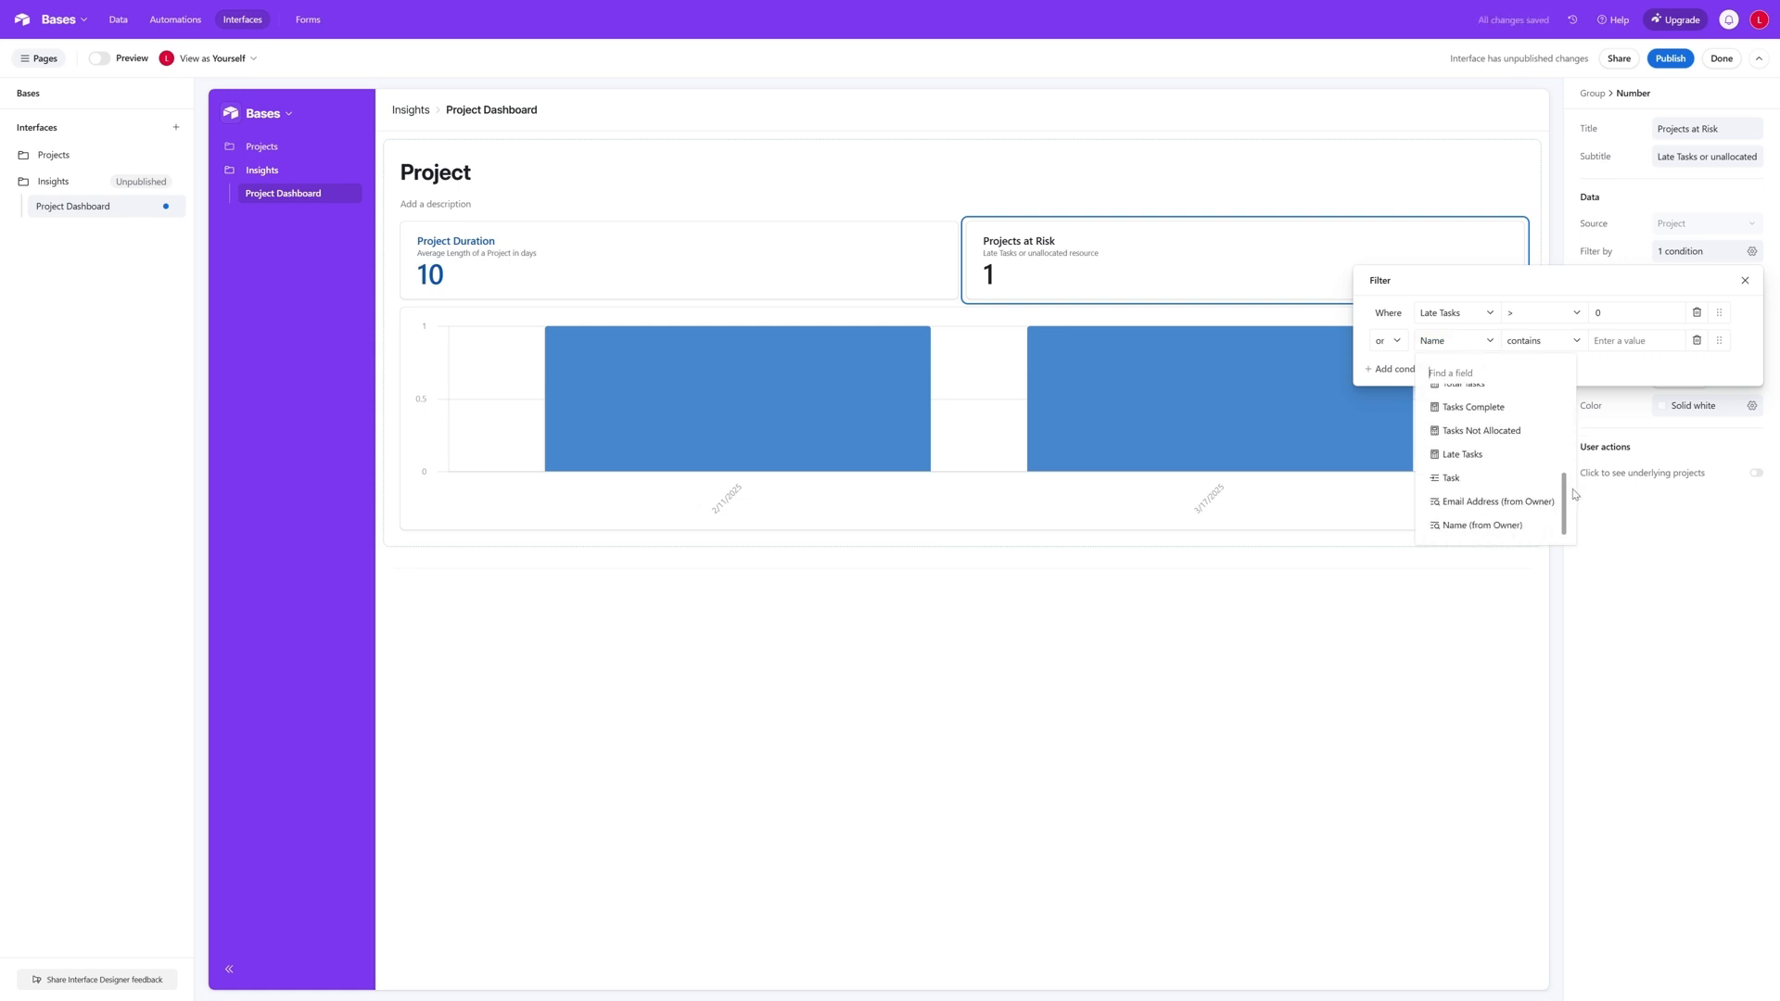
scroll(1573, 505, up, 1)
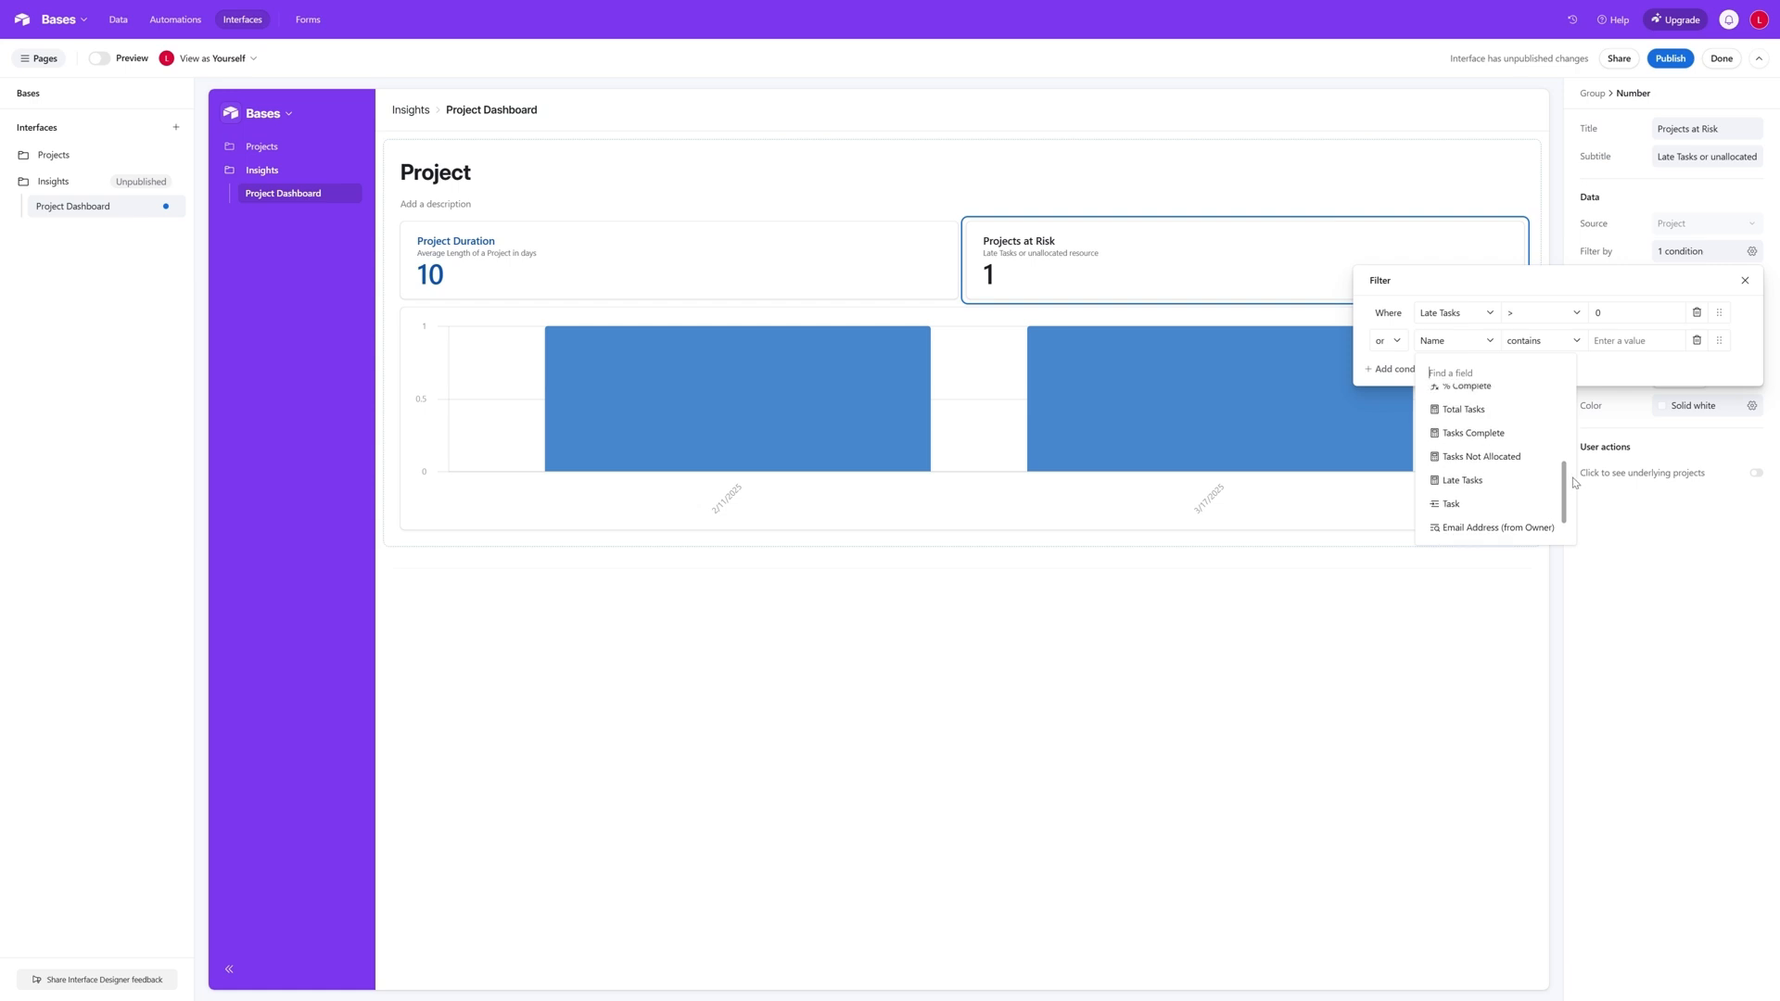
click(1477, 470)
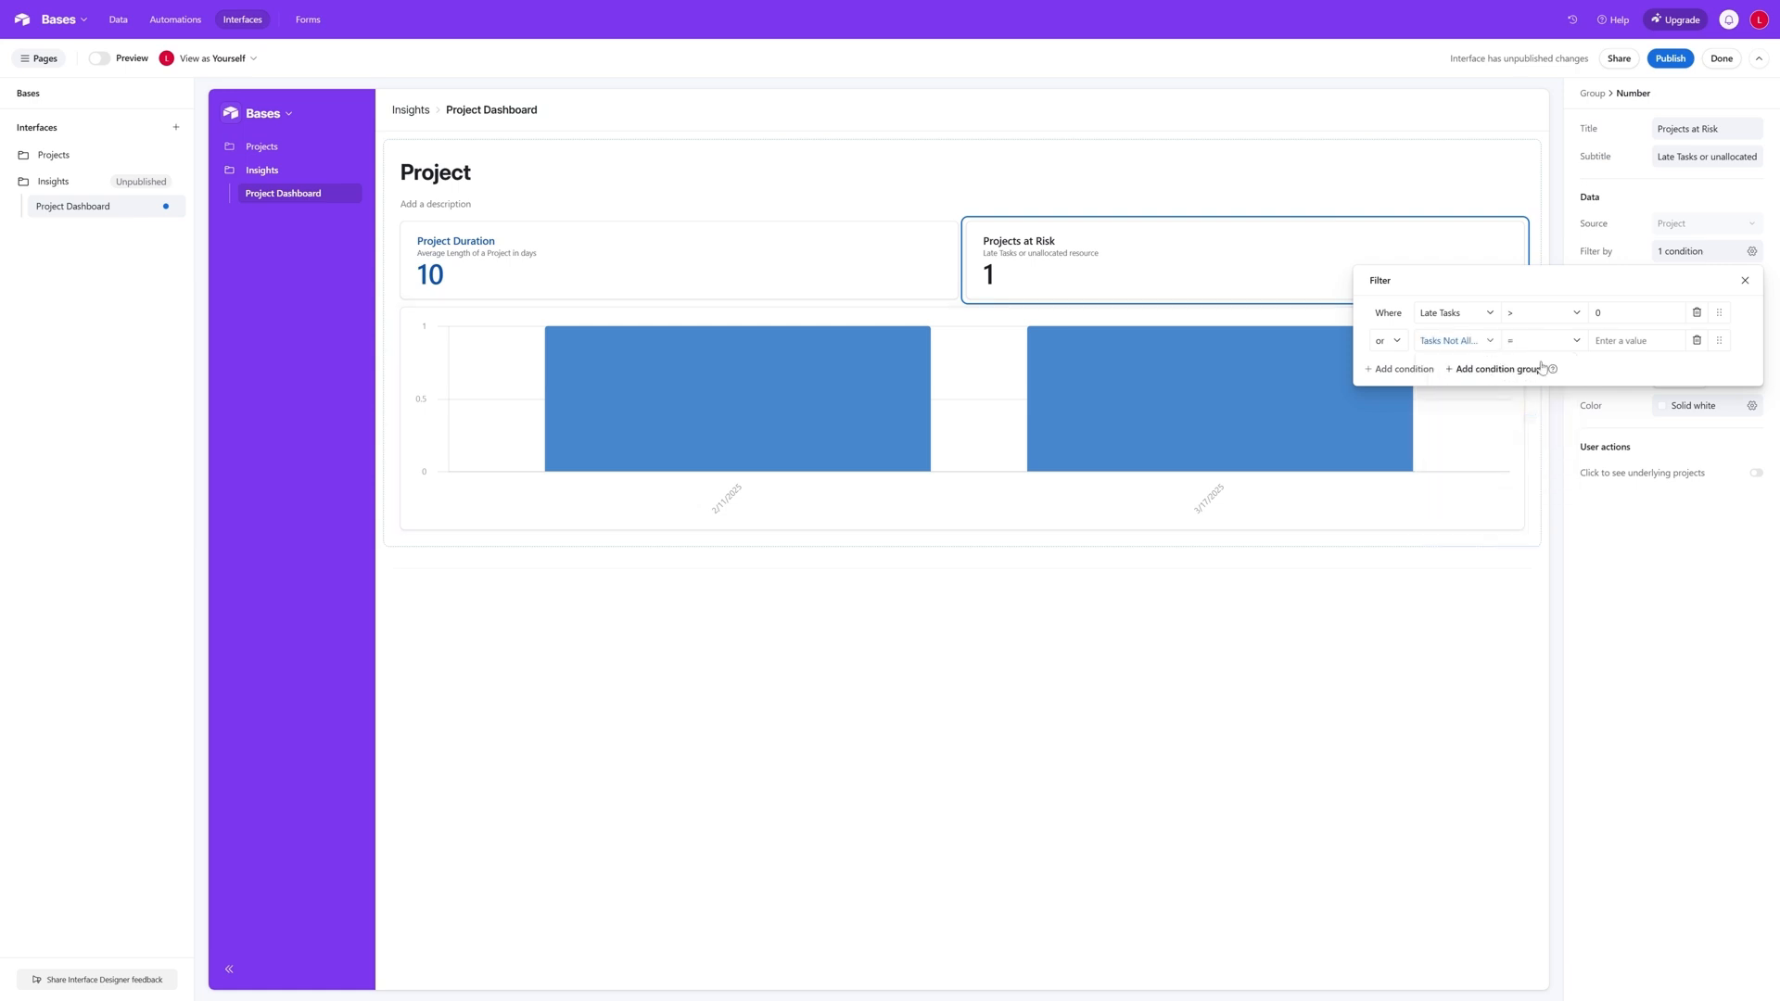
click(1571, 341)
click(1550, 471)
text(0)
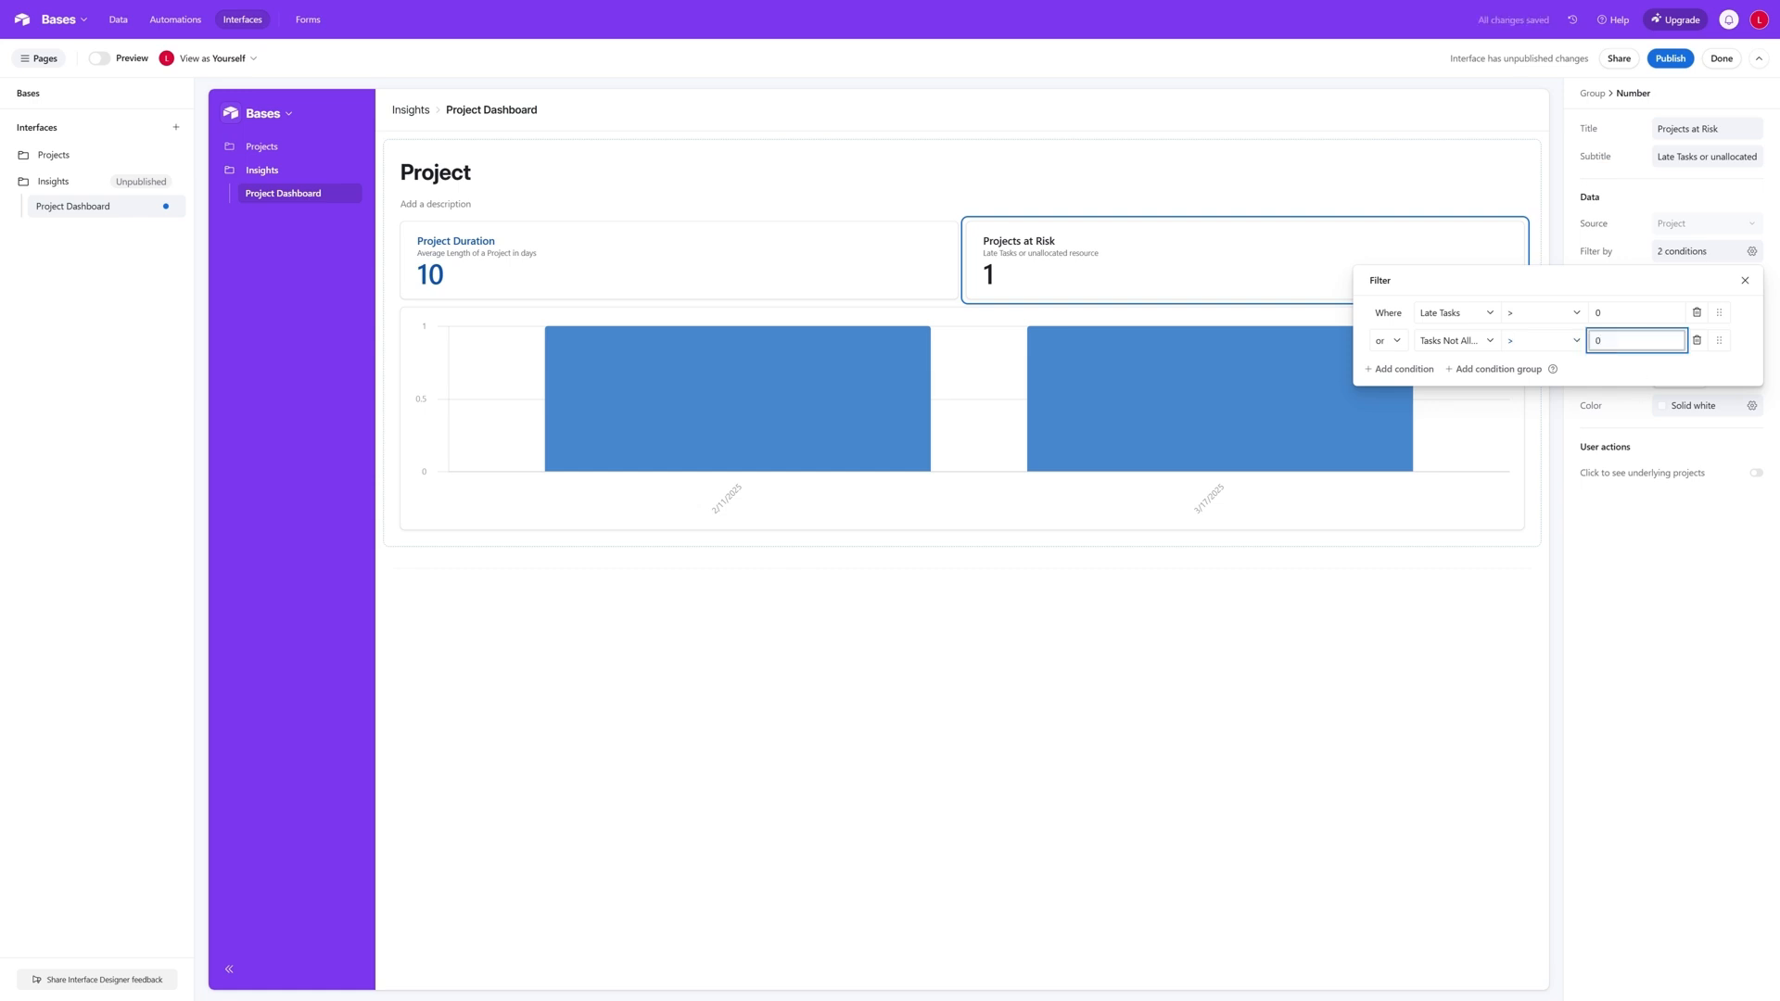
click(1745, 280)
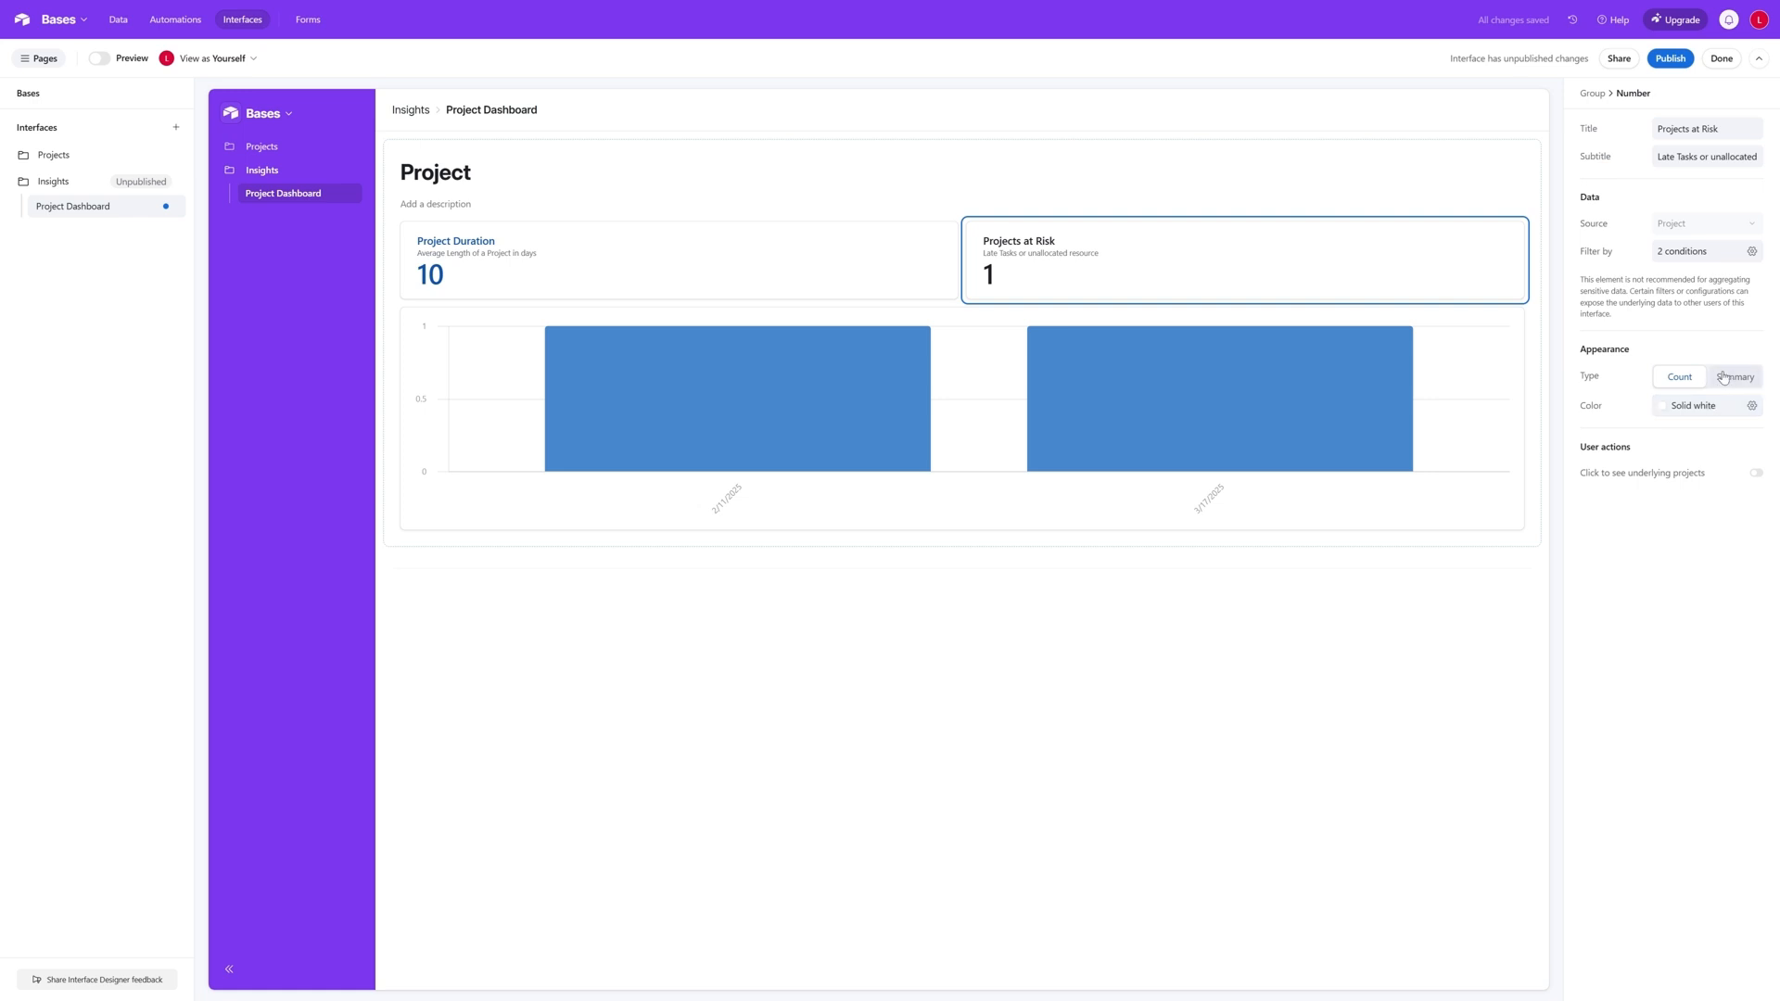
- Set the colour of the Projects at Risk number to solid red
click(1752, 407)
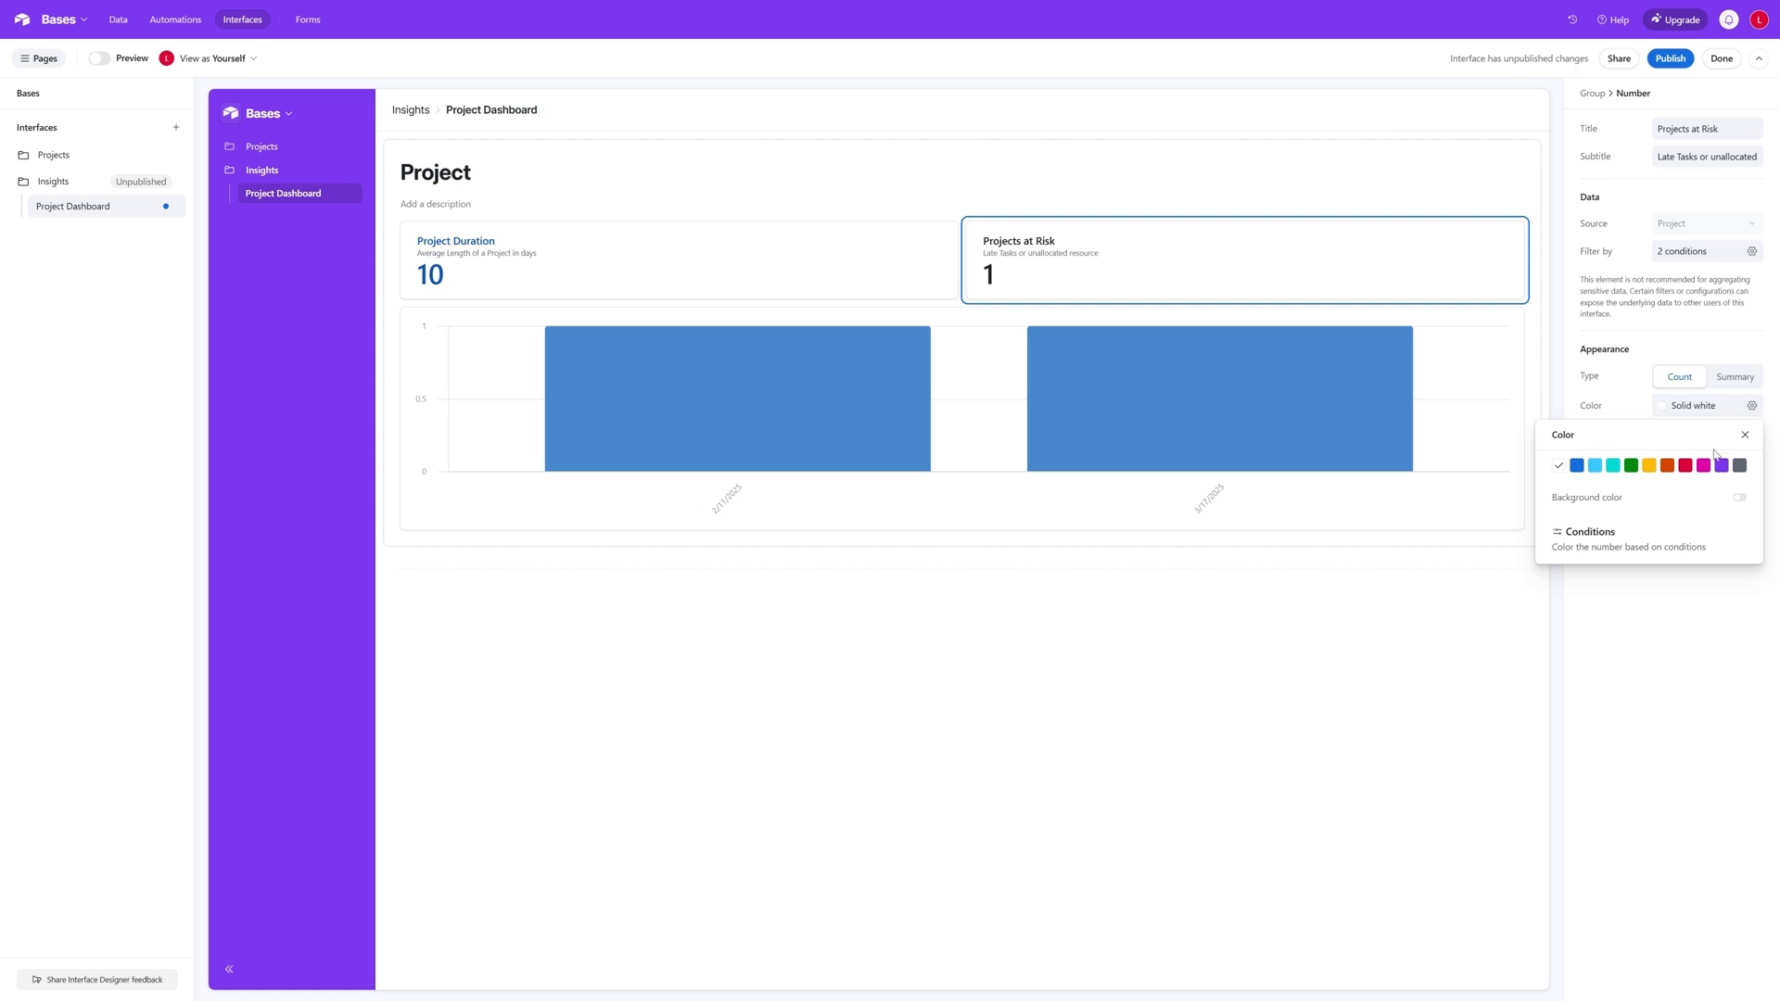
click(1689, 469)
click(1752, 406)
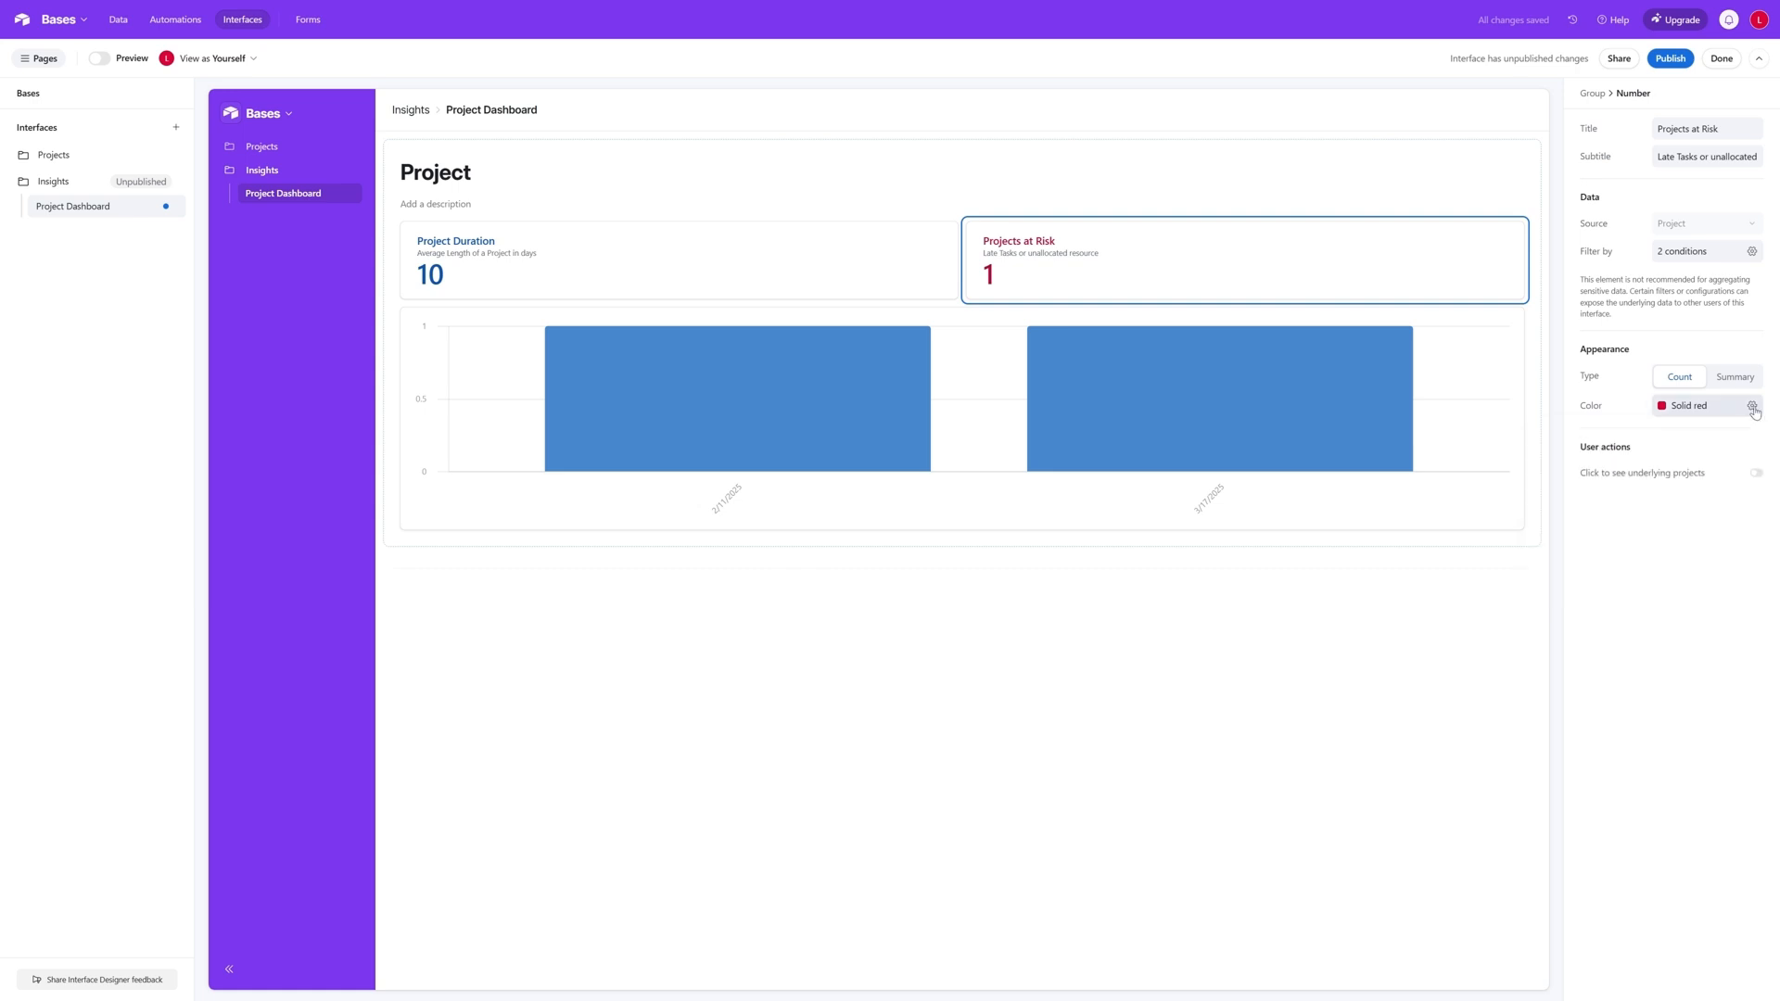
- Add a colour condition giving Projects at Risk red with a background colour where Number > 0, and select the Project Duration number
click(1752, 406)
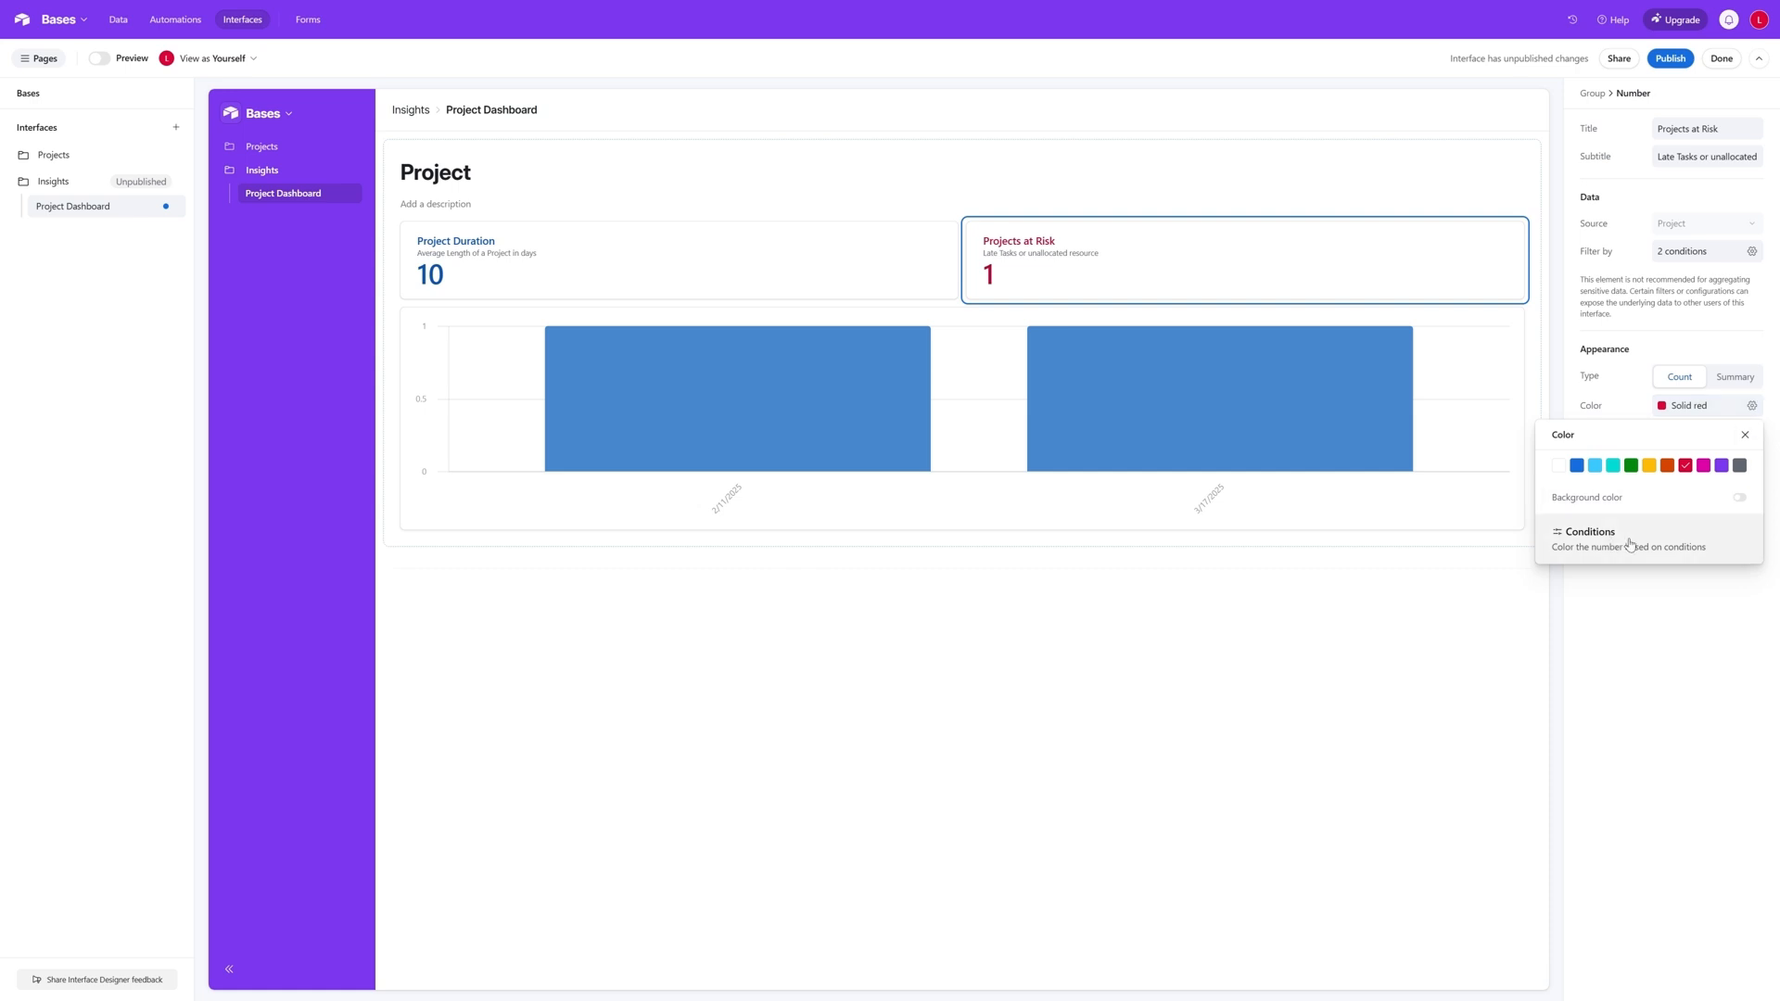
click(1693, 550)
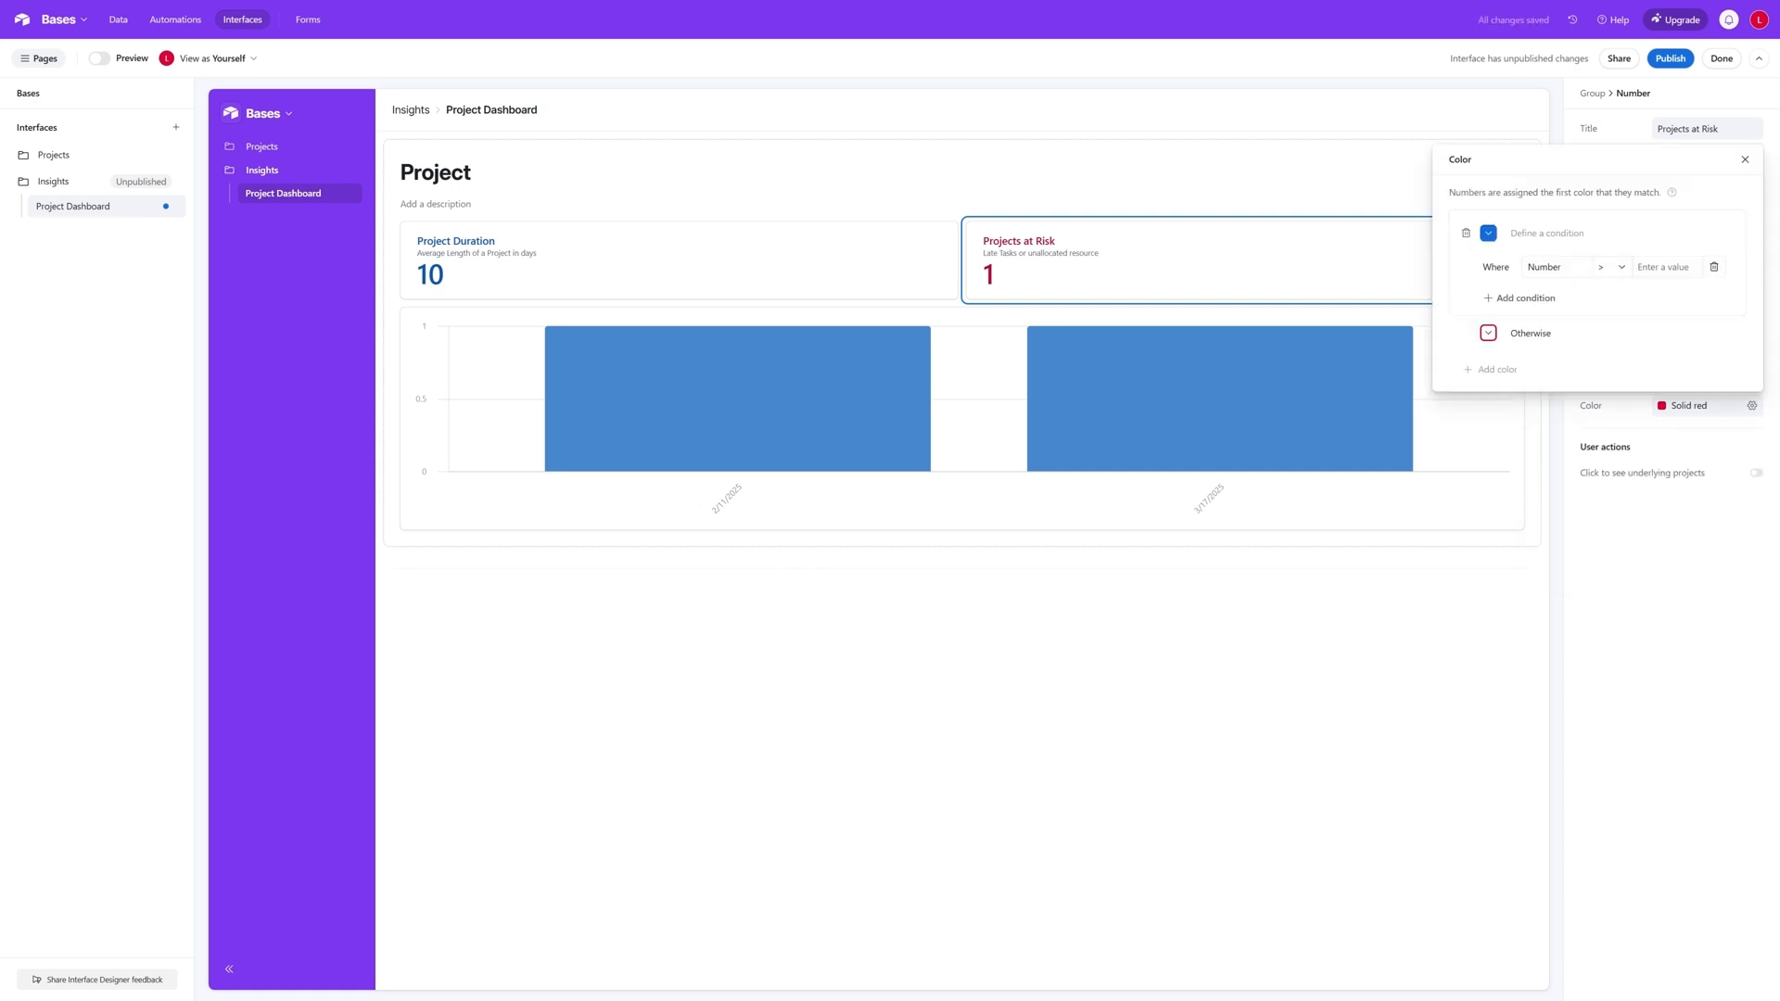
click(1637, 267)
text(0)
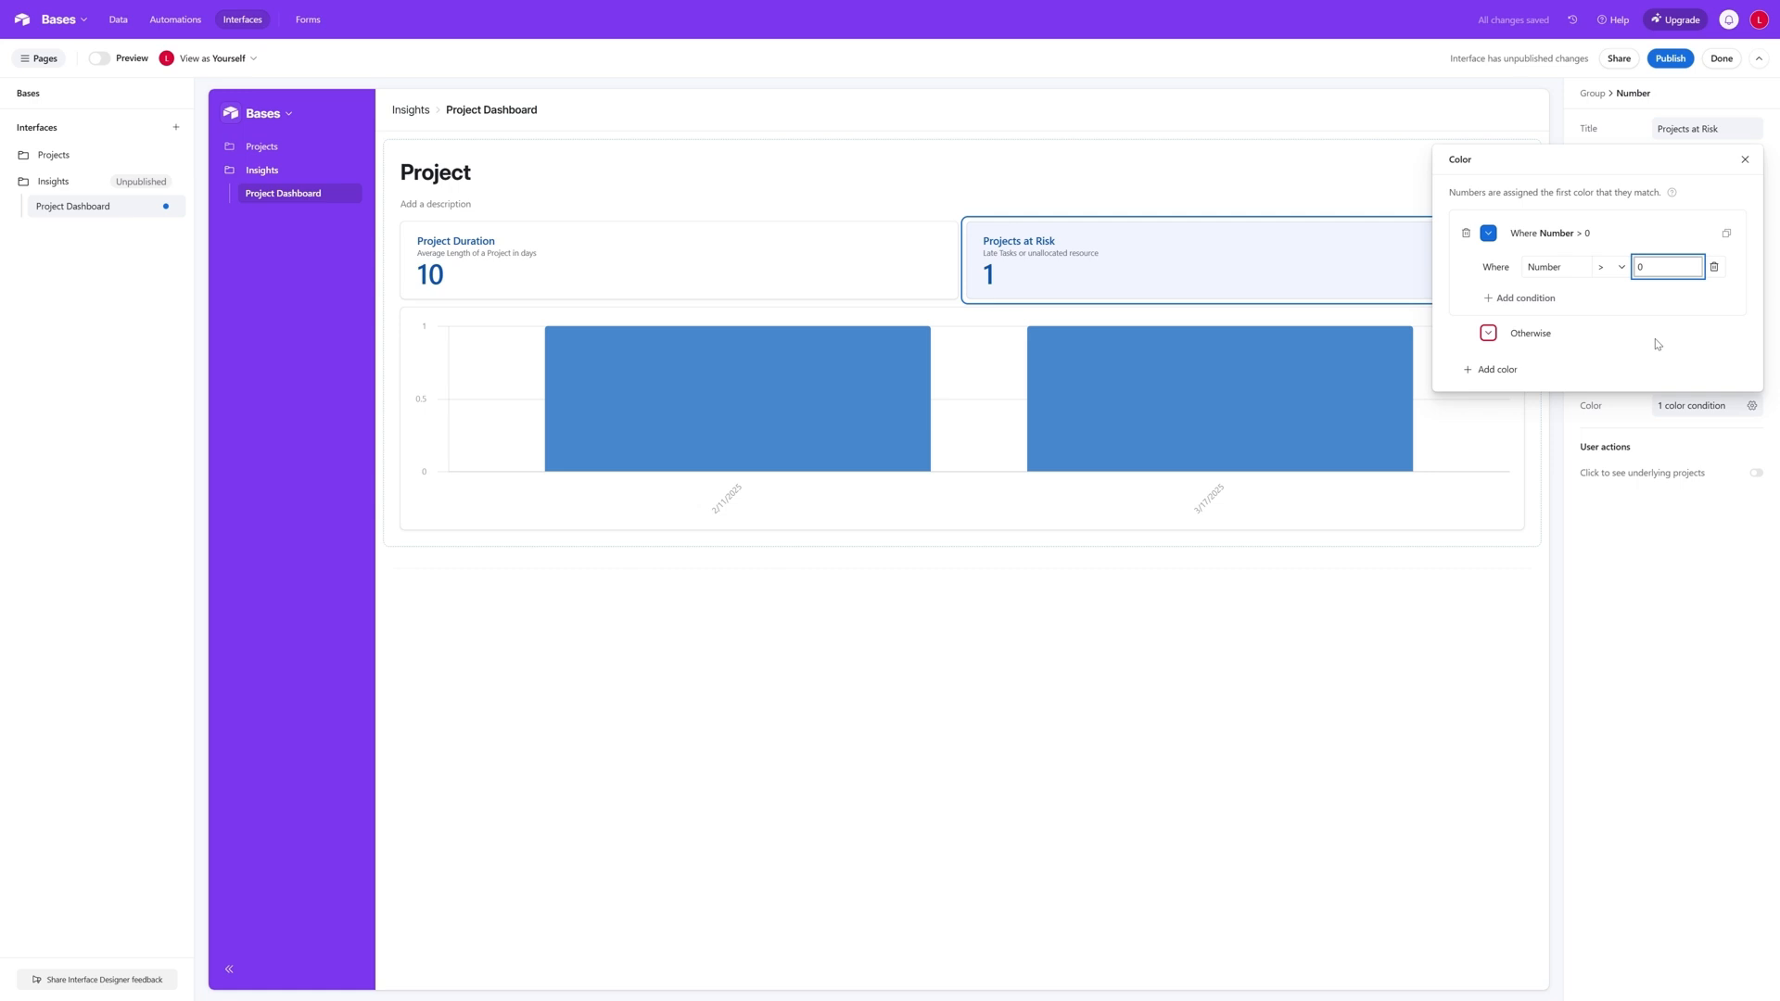
click(1488, 233)
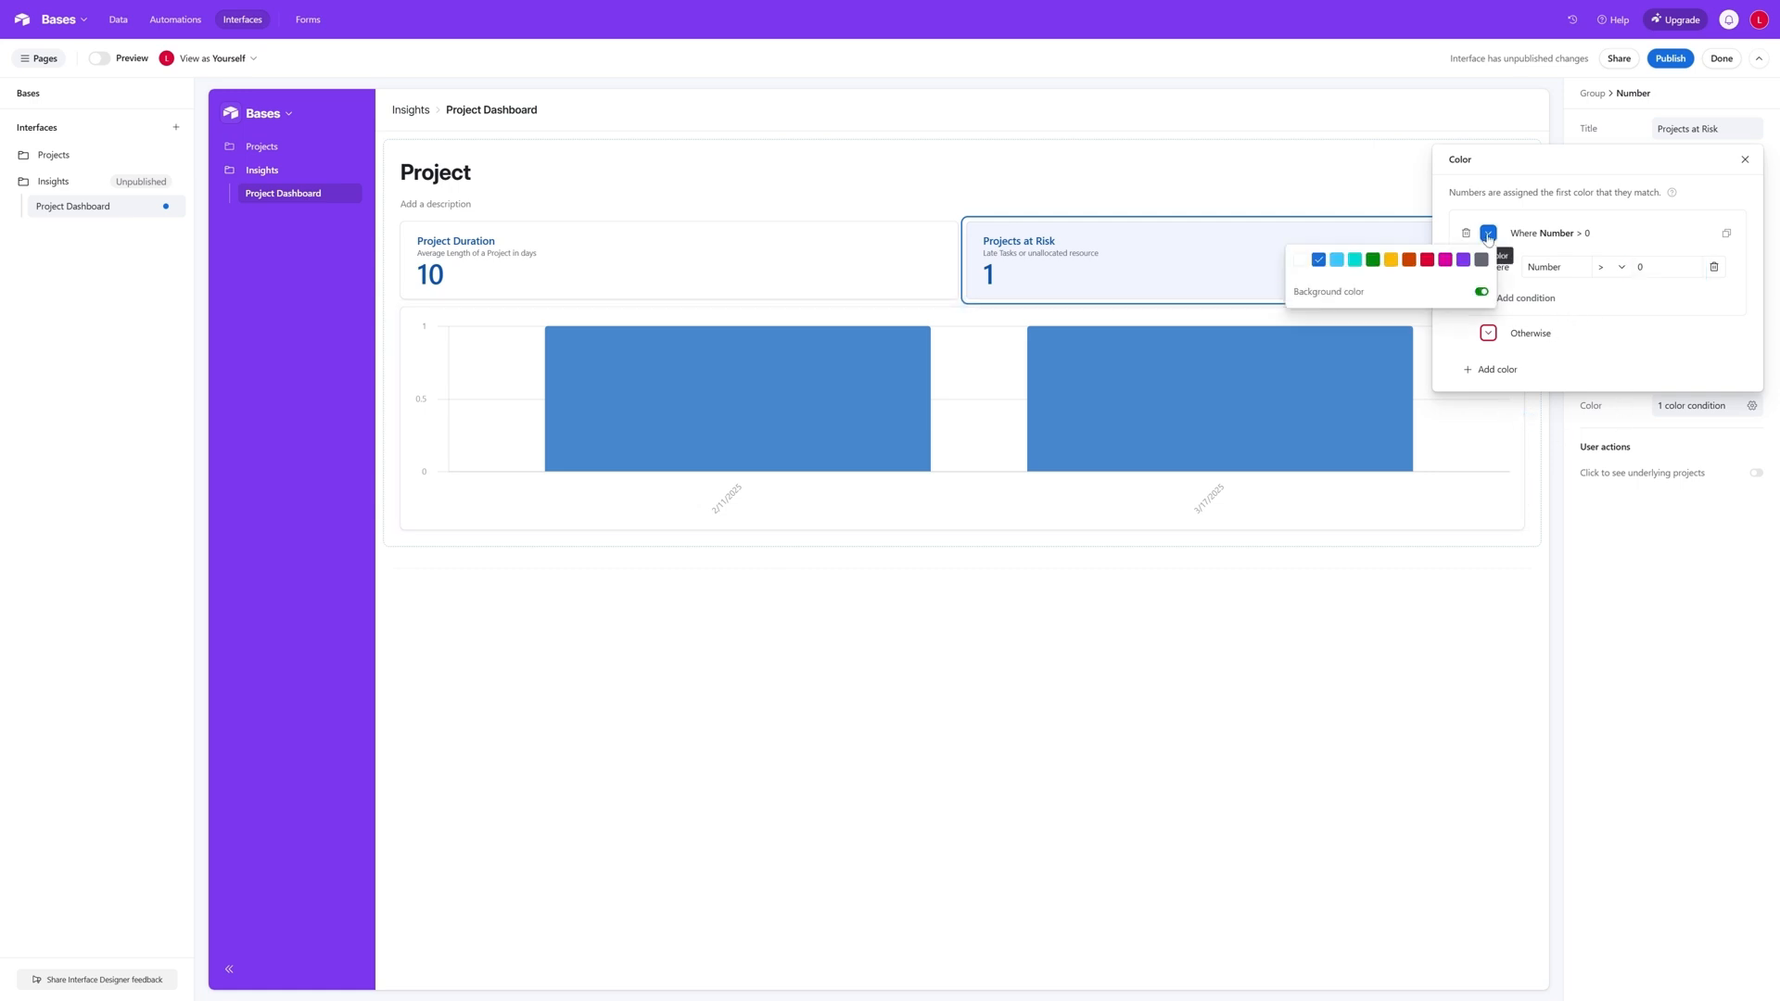
click(1426, 259)
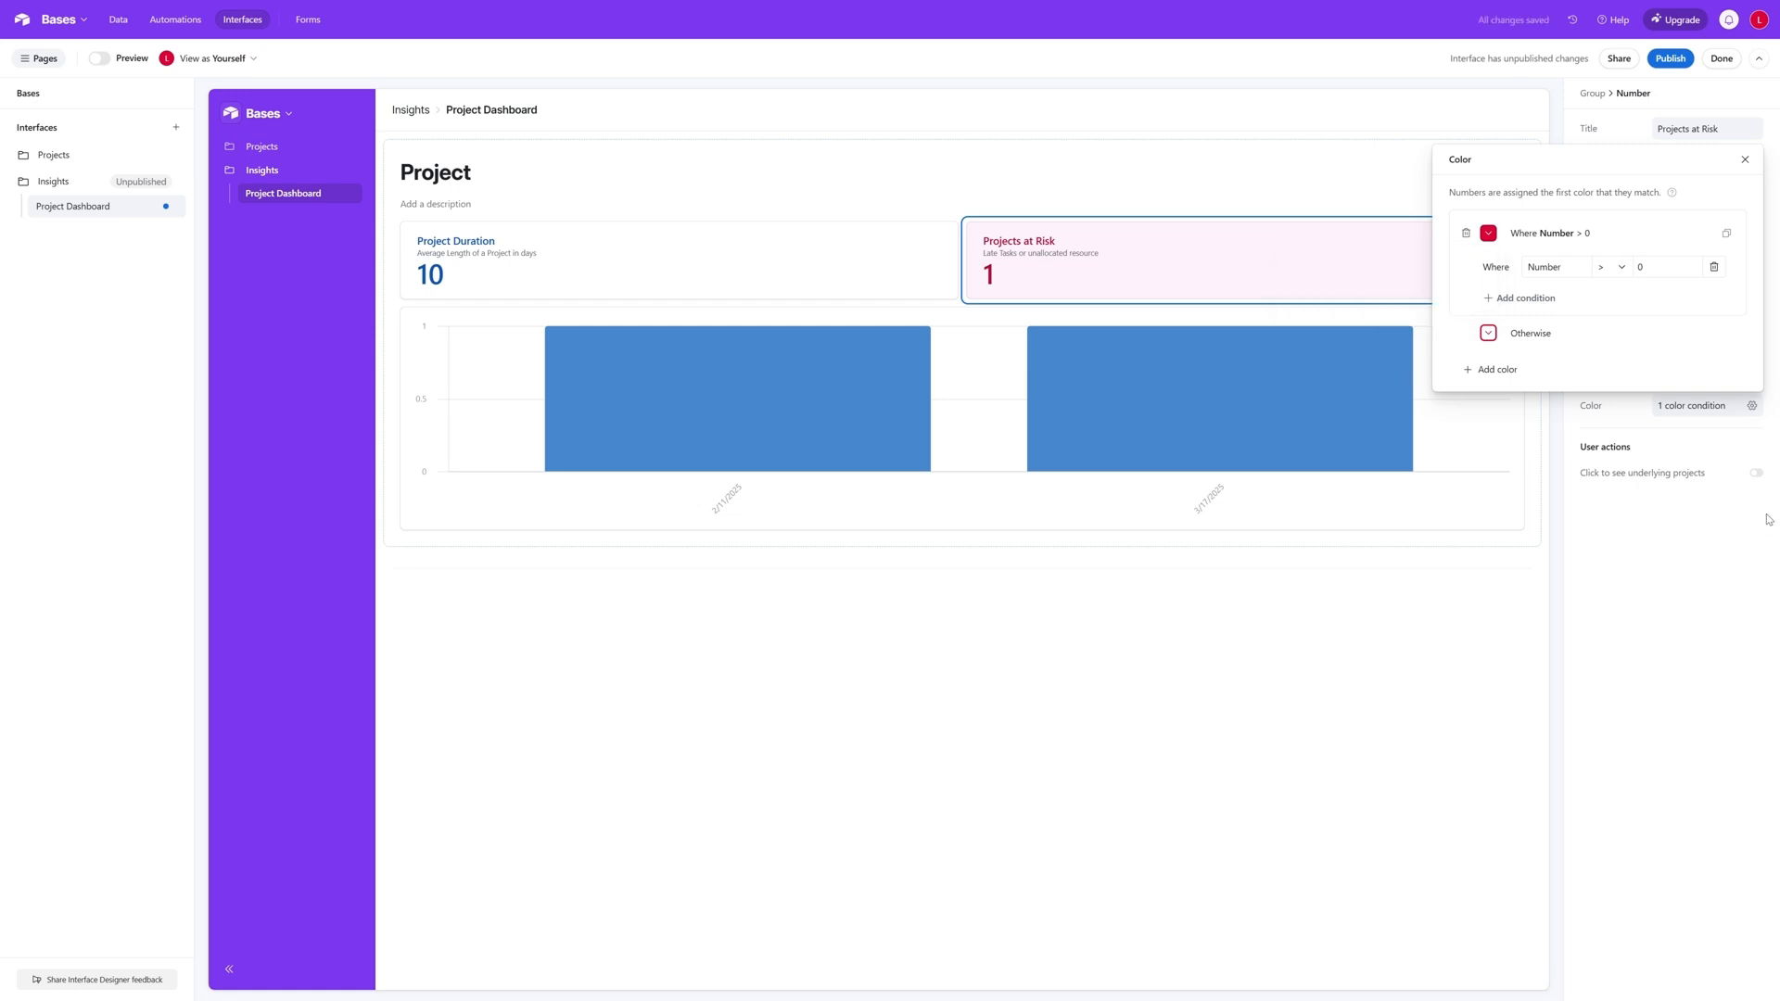
click(1744, 159)
click(661, 302)
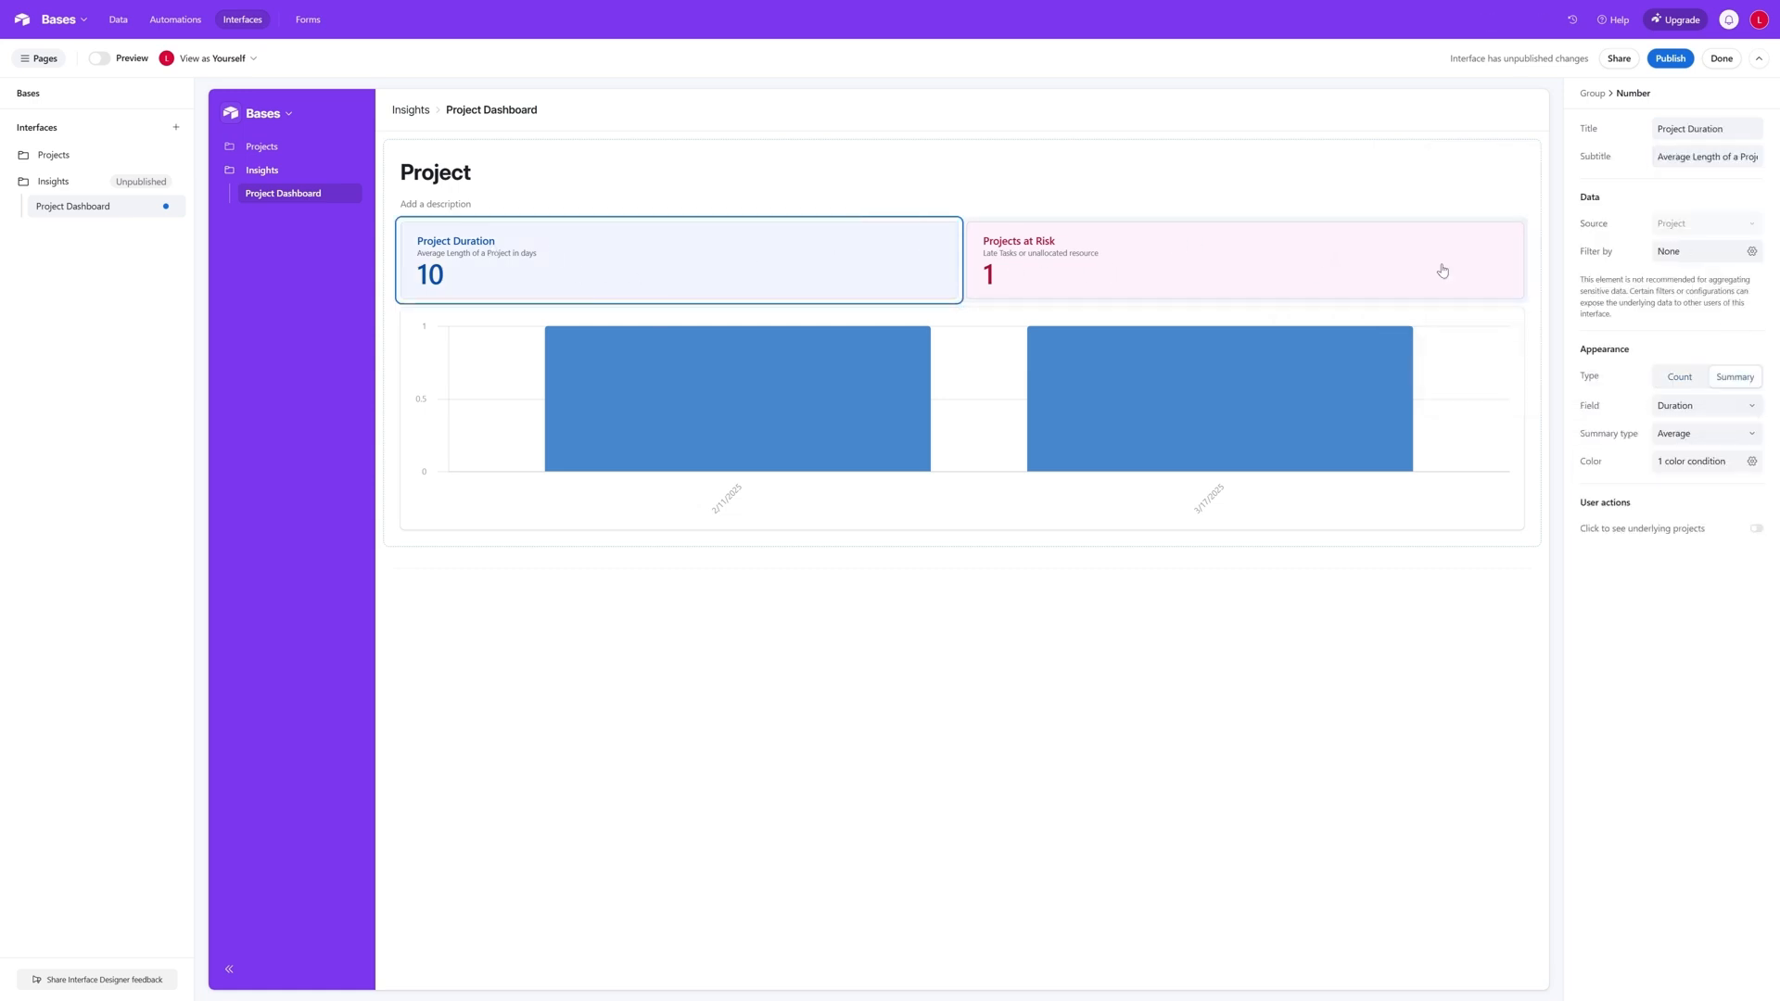
- Try the Line and Pie types and the other bar orientation on the Project group's chart, and return it to vertical bars
click(833, 409)
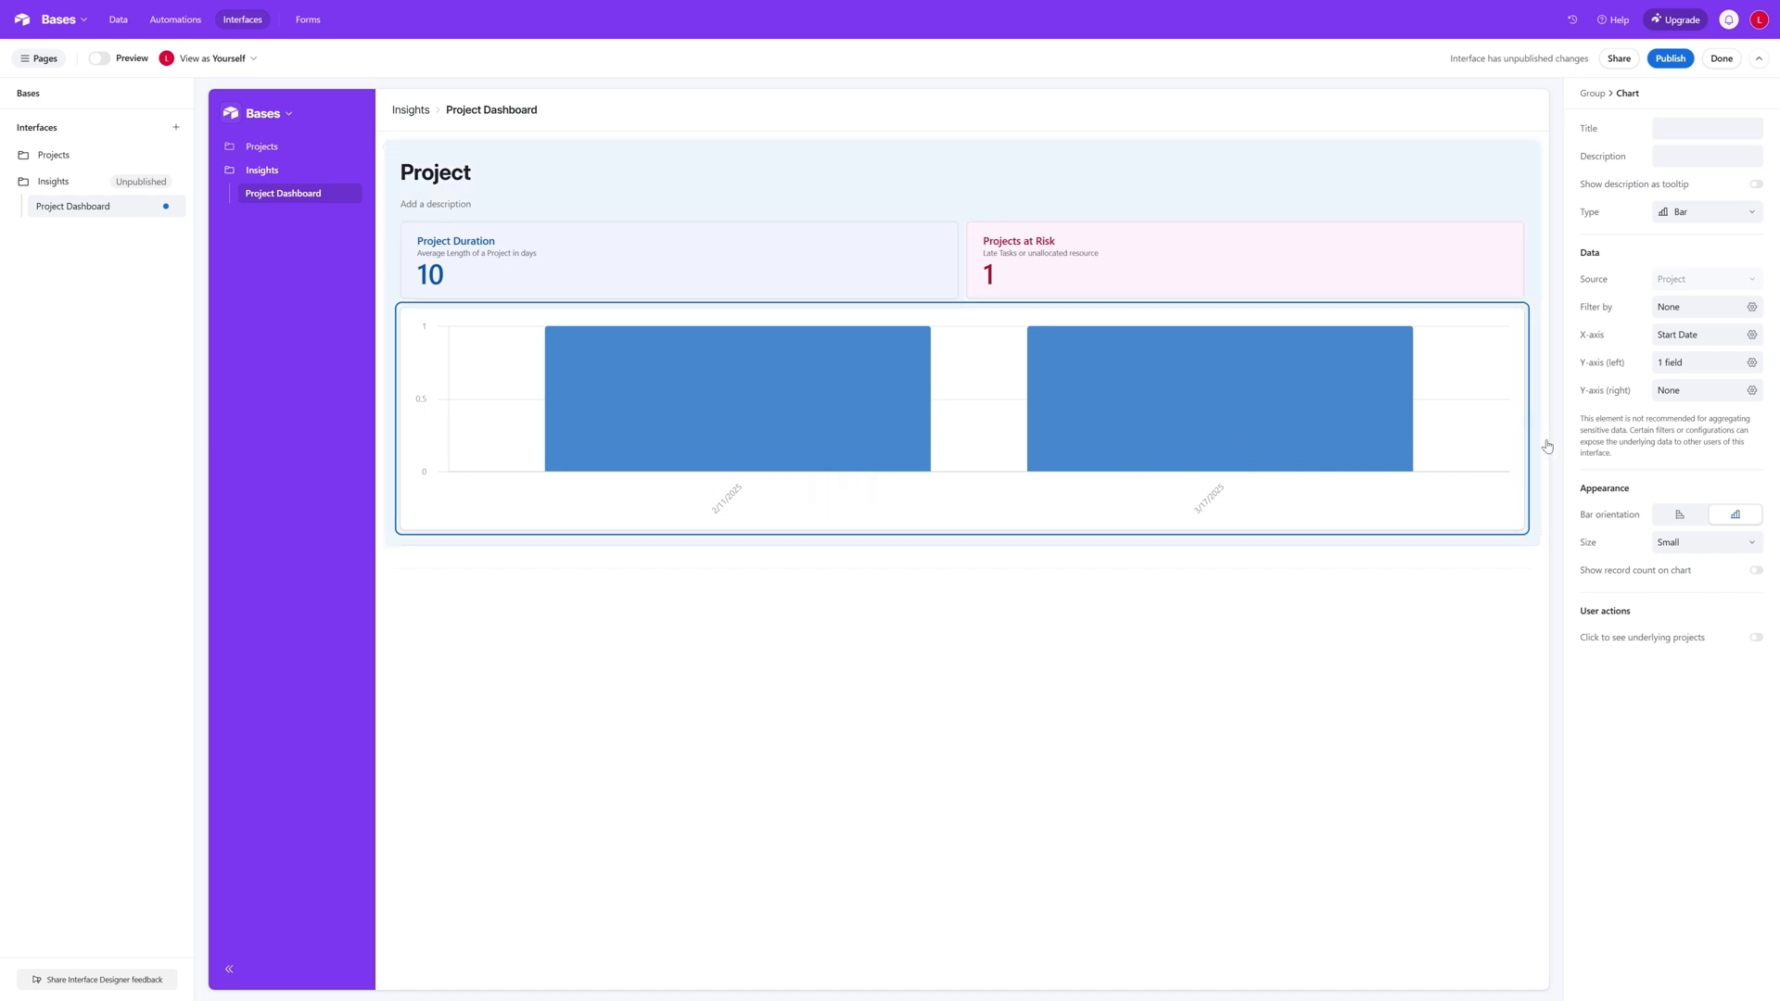
click(1749, 210)
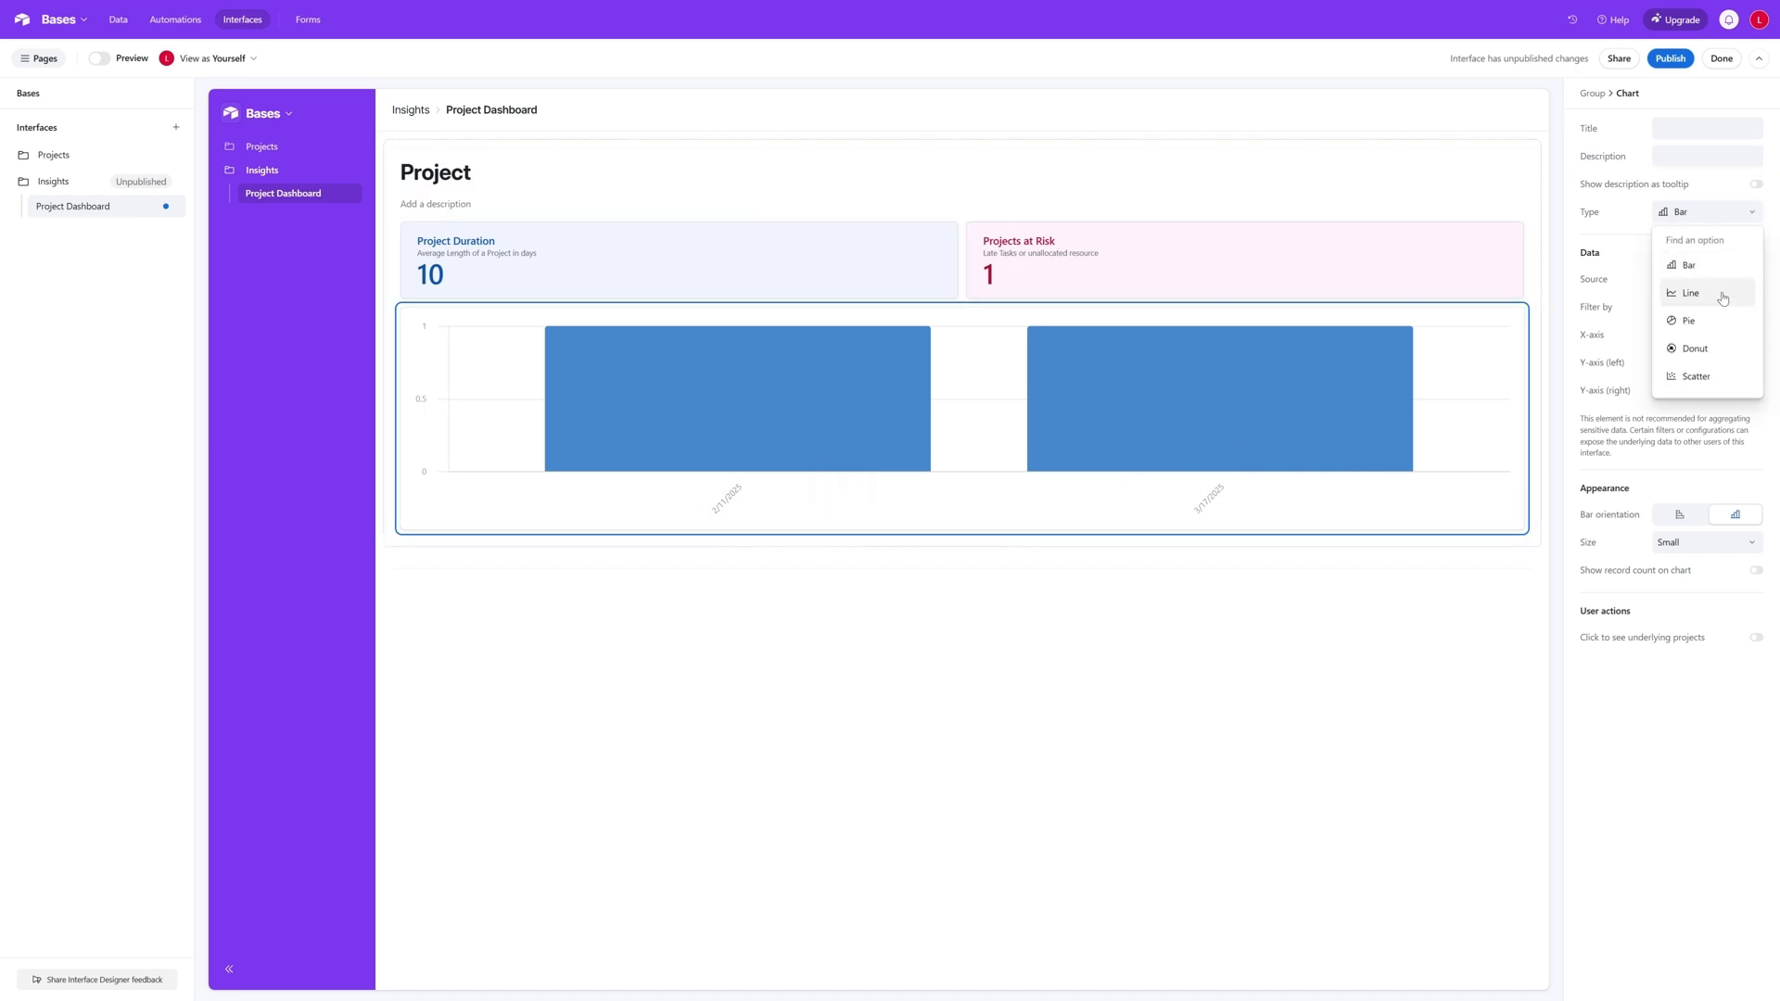
click(1721, 292)
click(1735, 212)
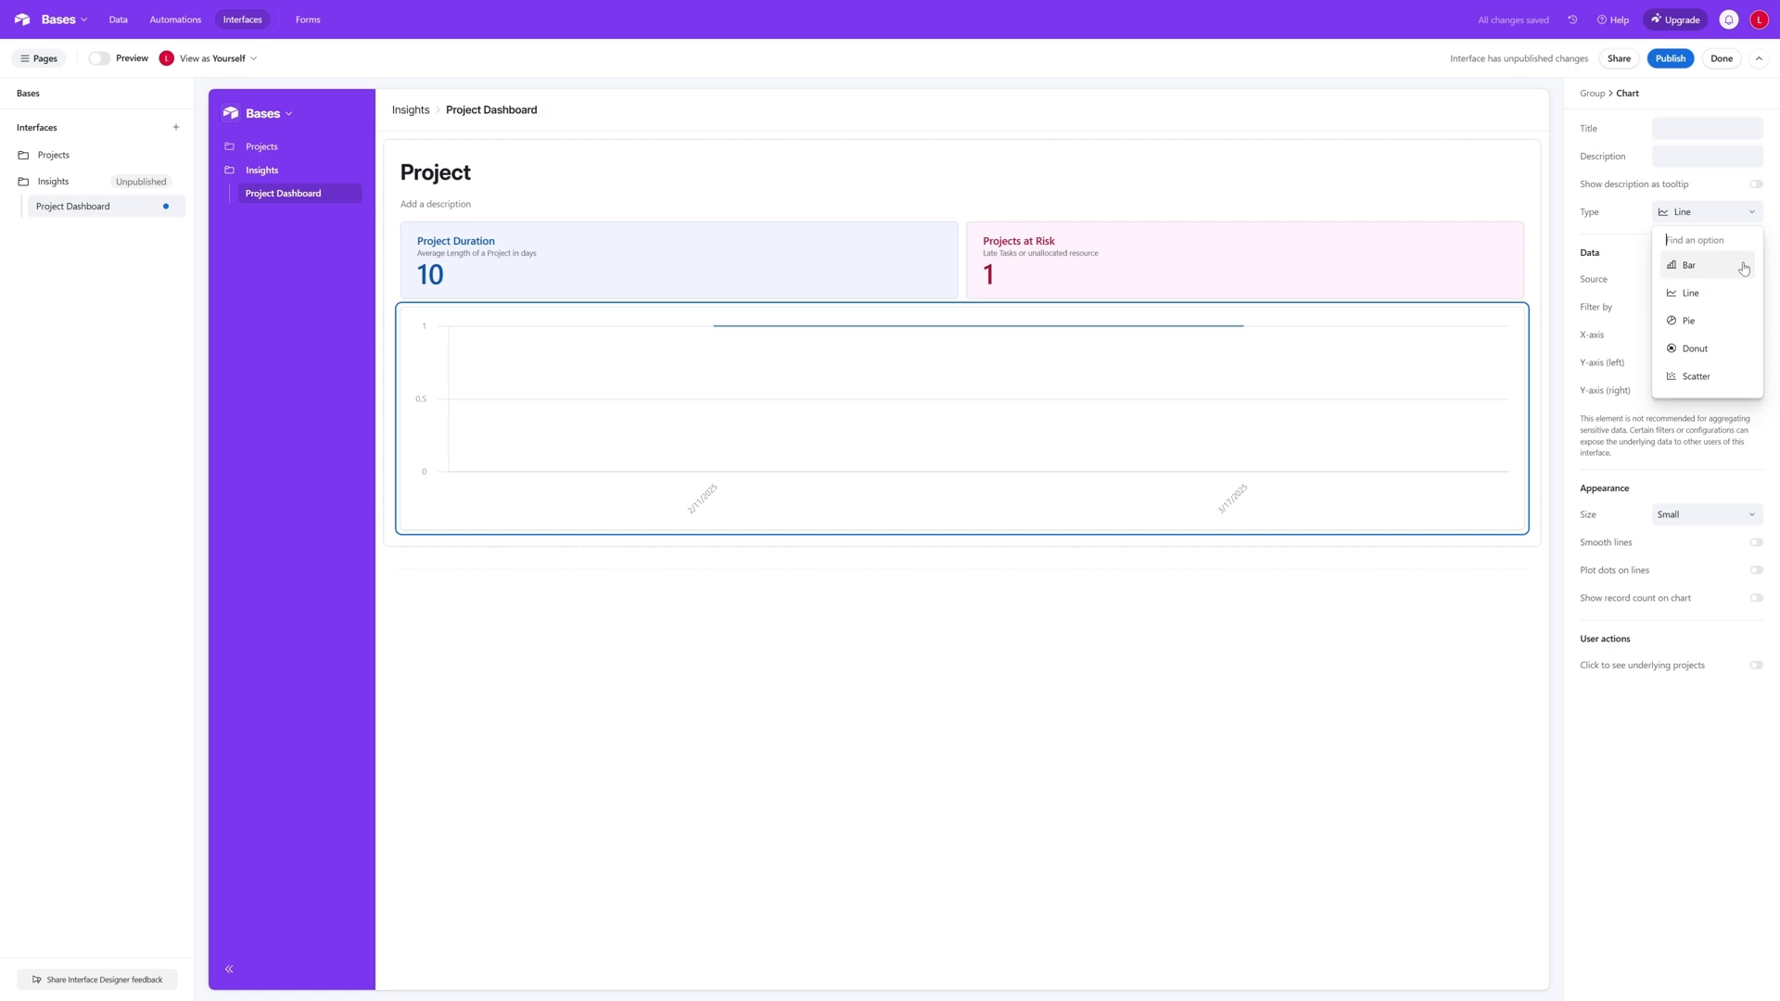
click(1738, 320)
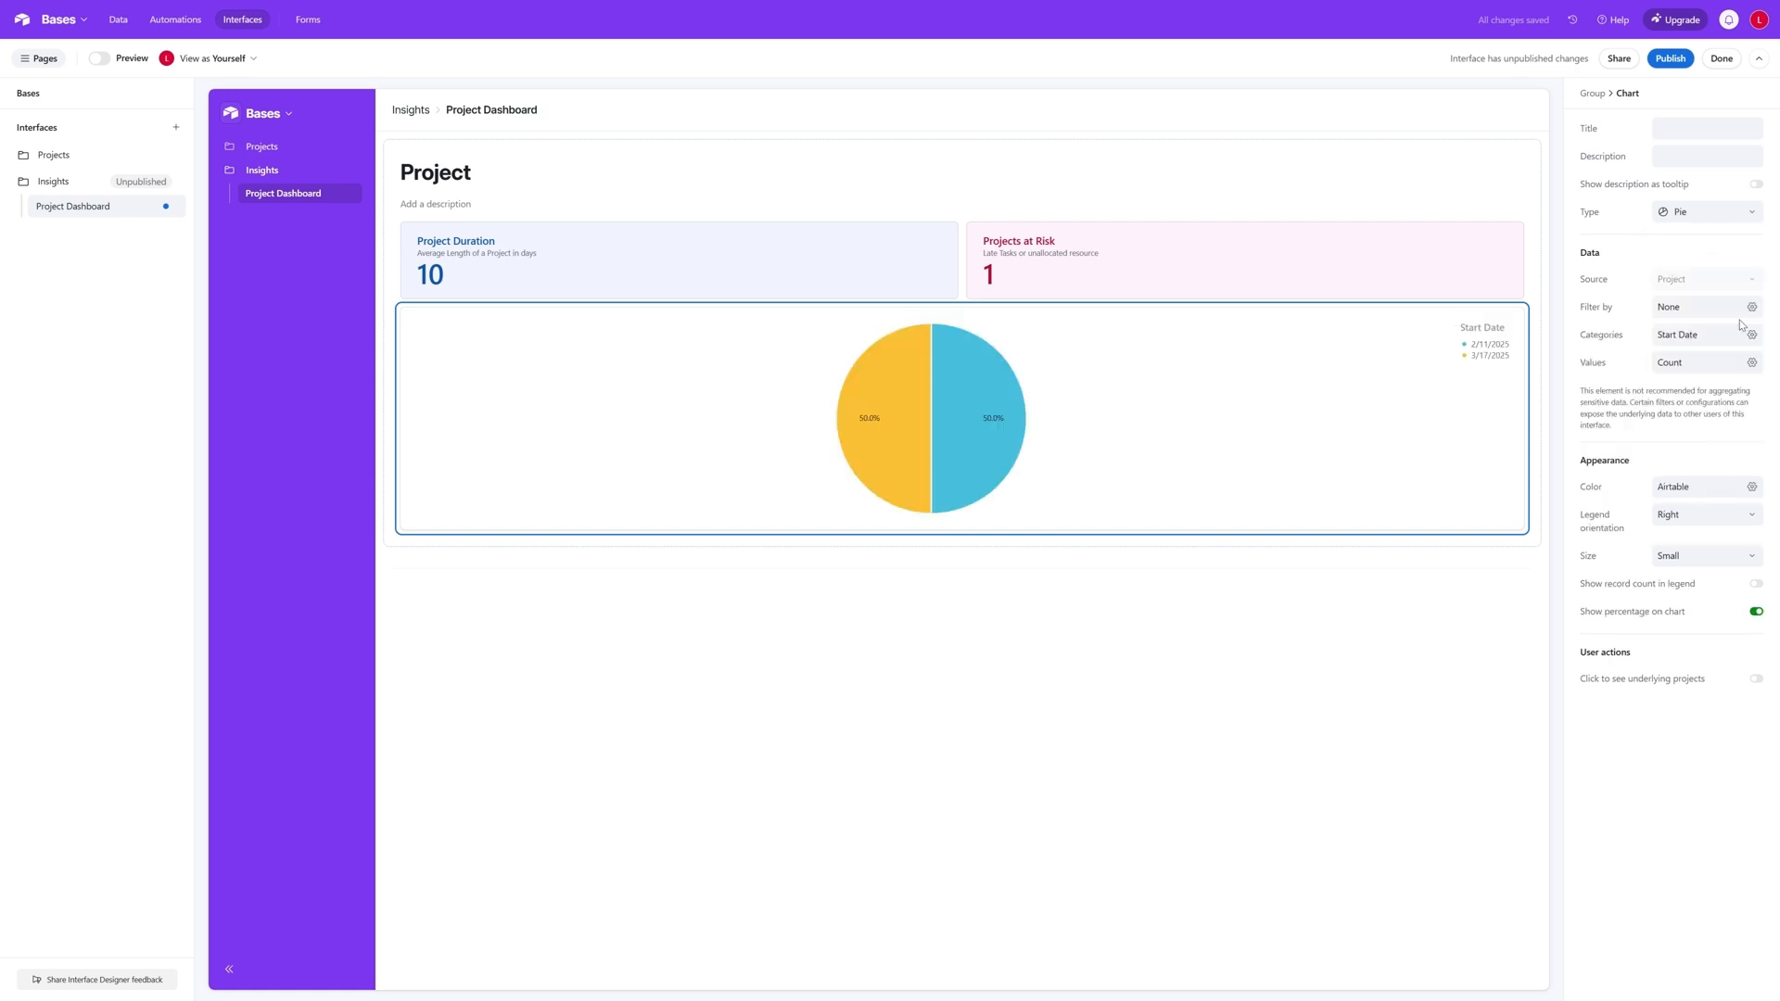
click(1736, 214)
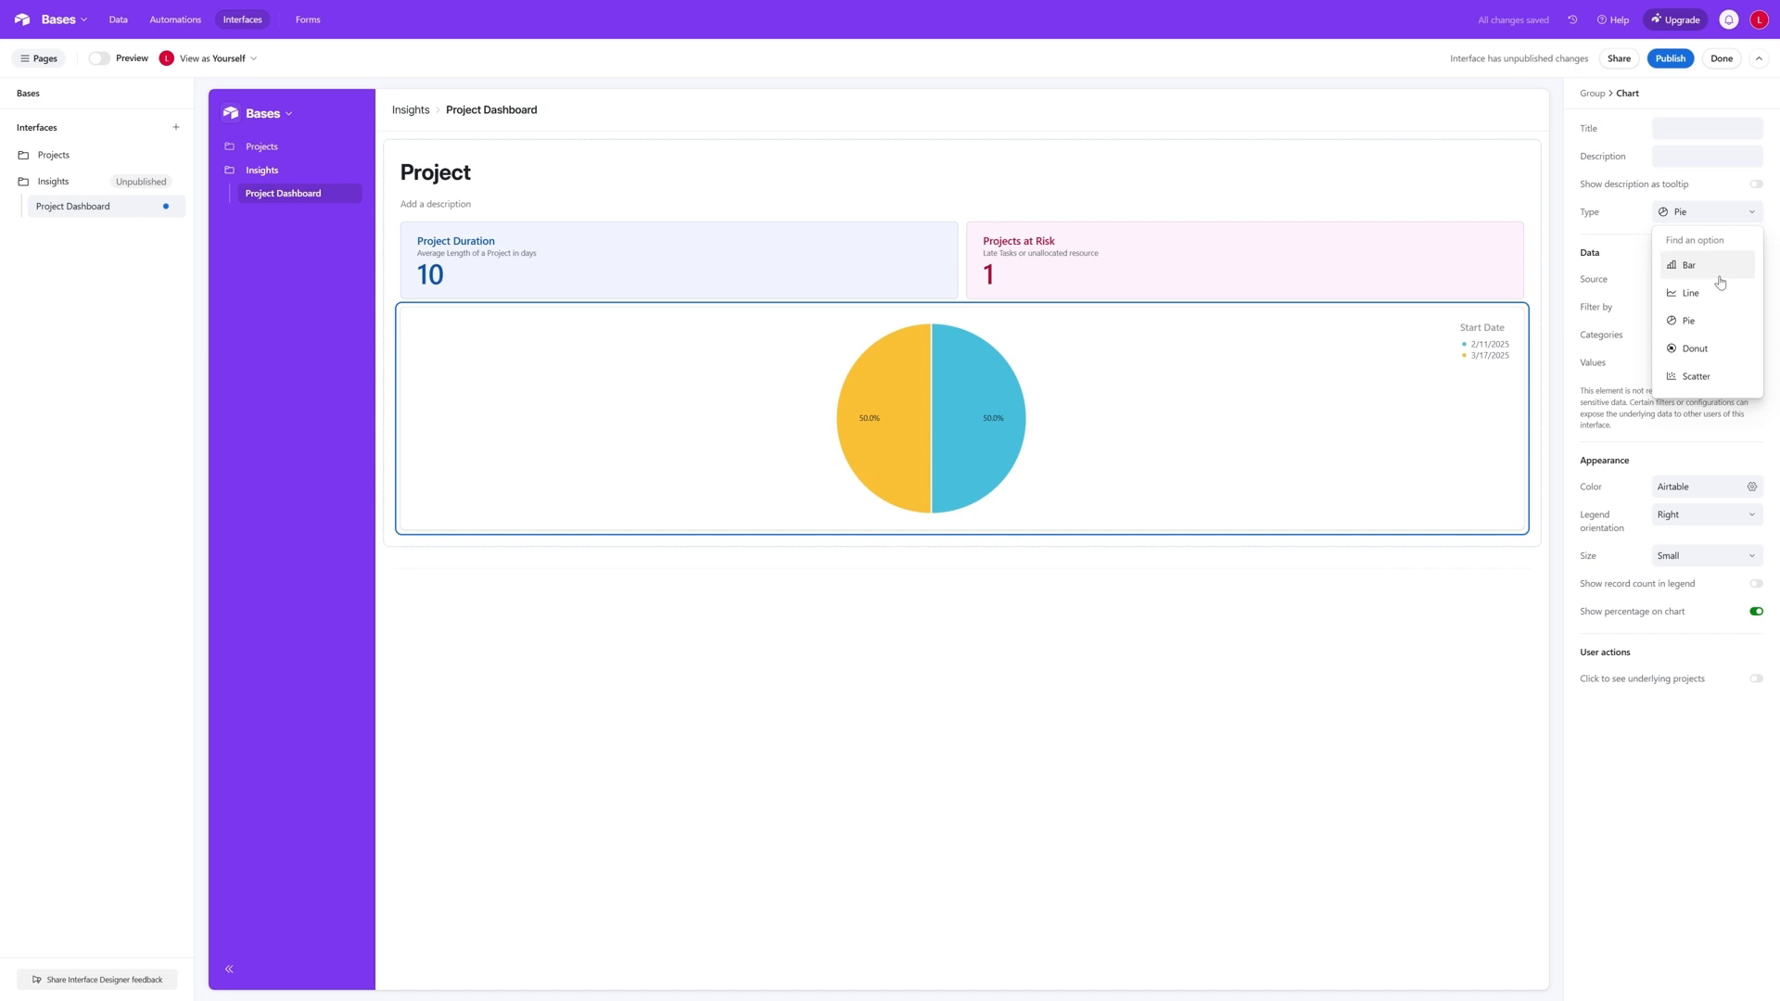
click(1767, 217)
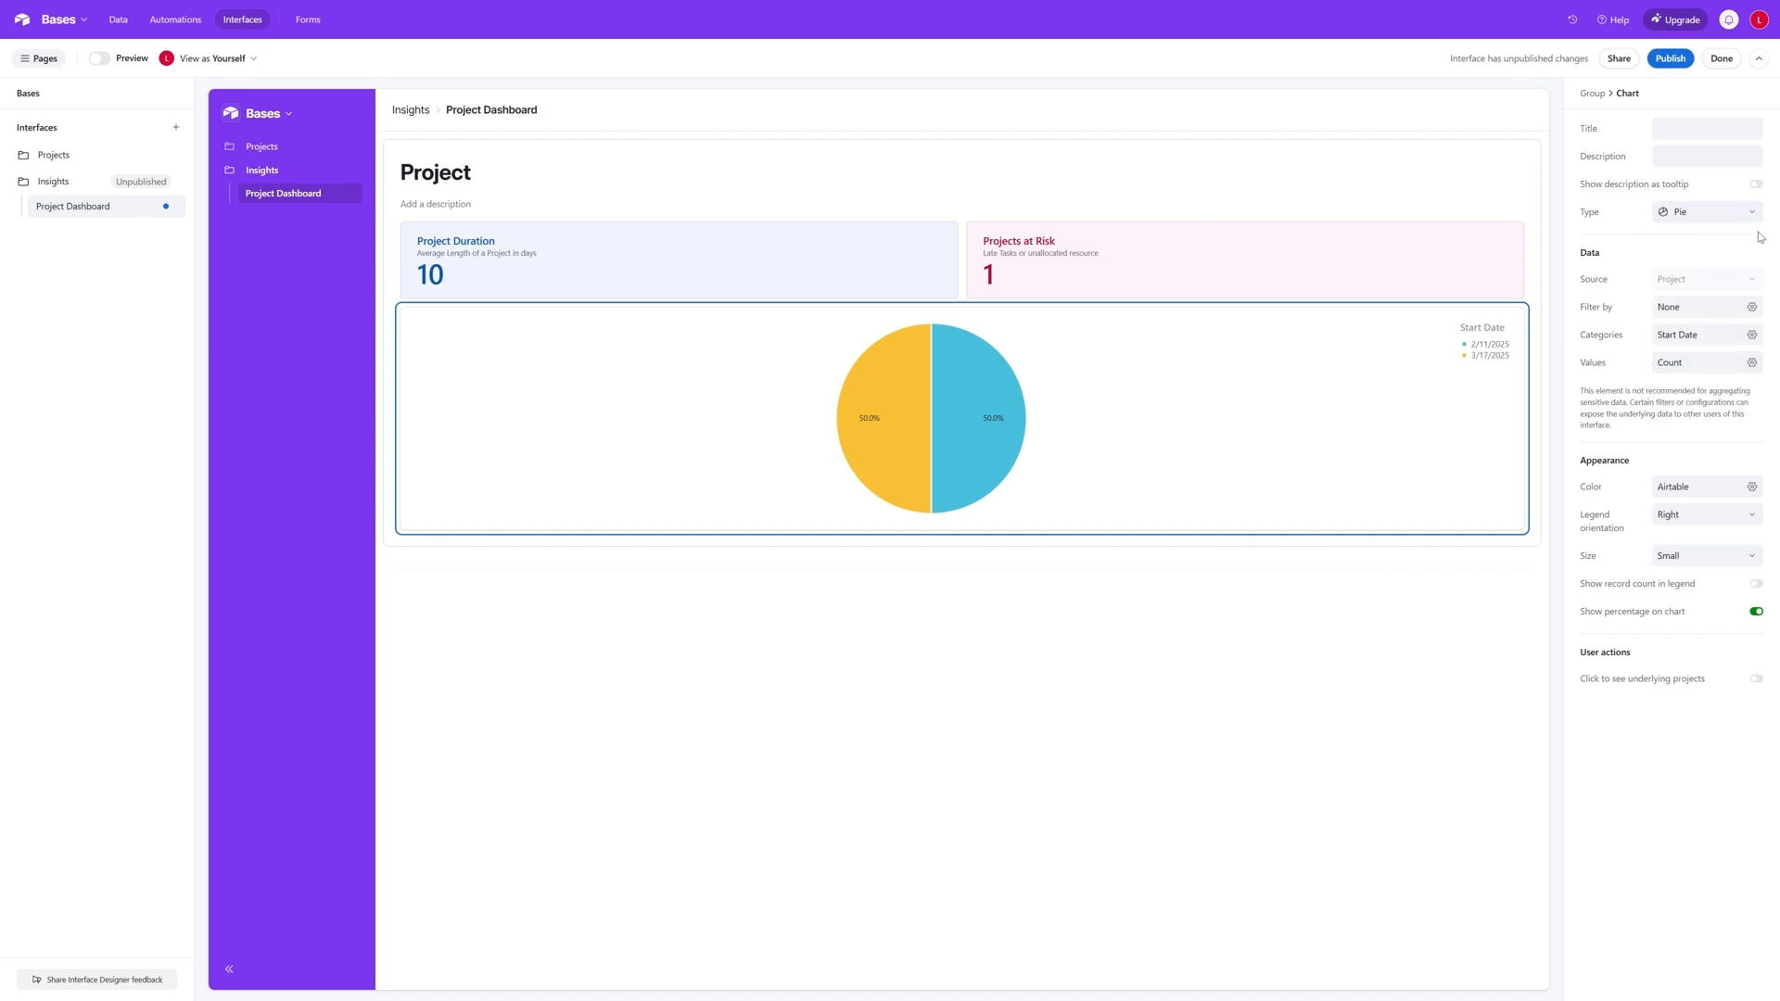
click(1748, 213)
click(1709, 271)
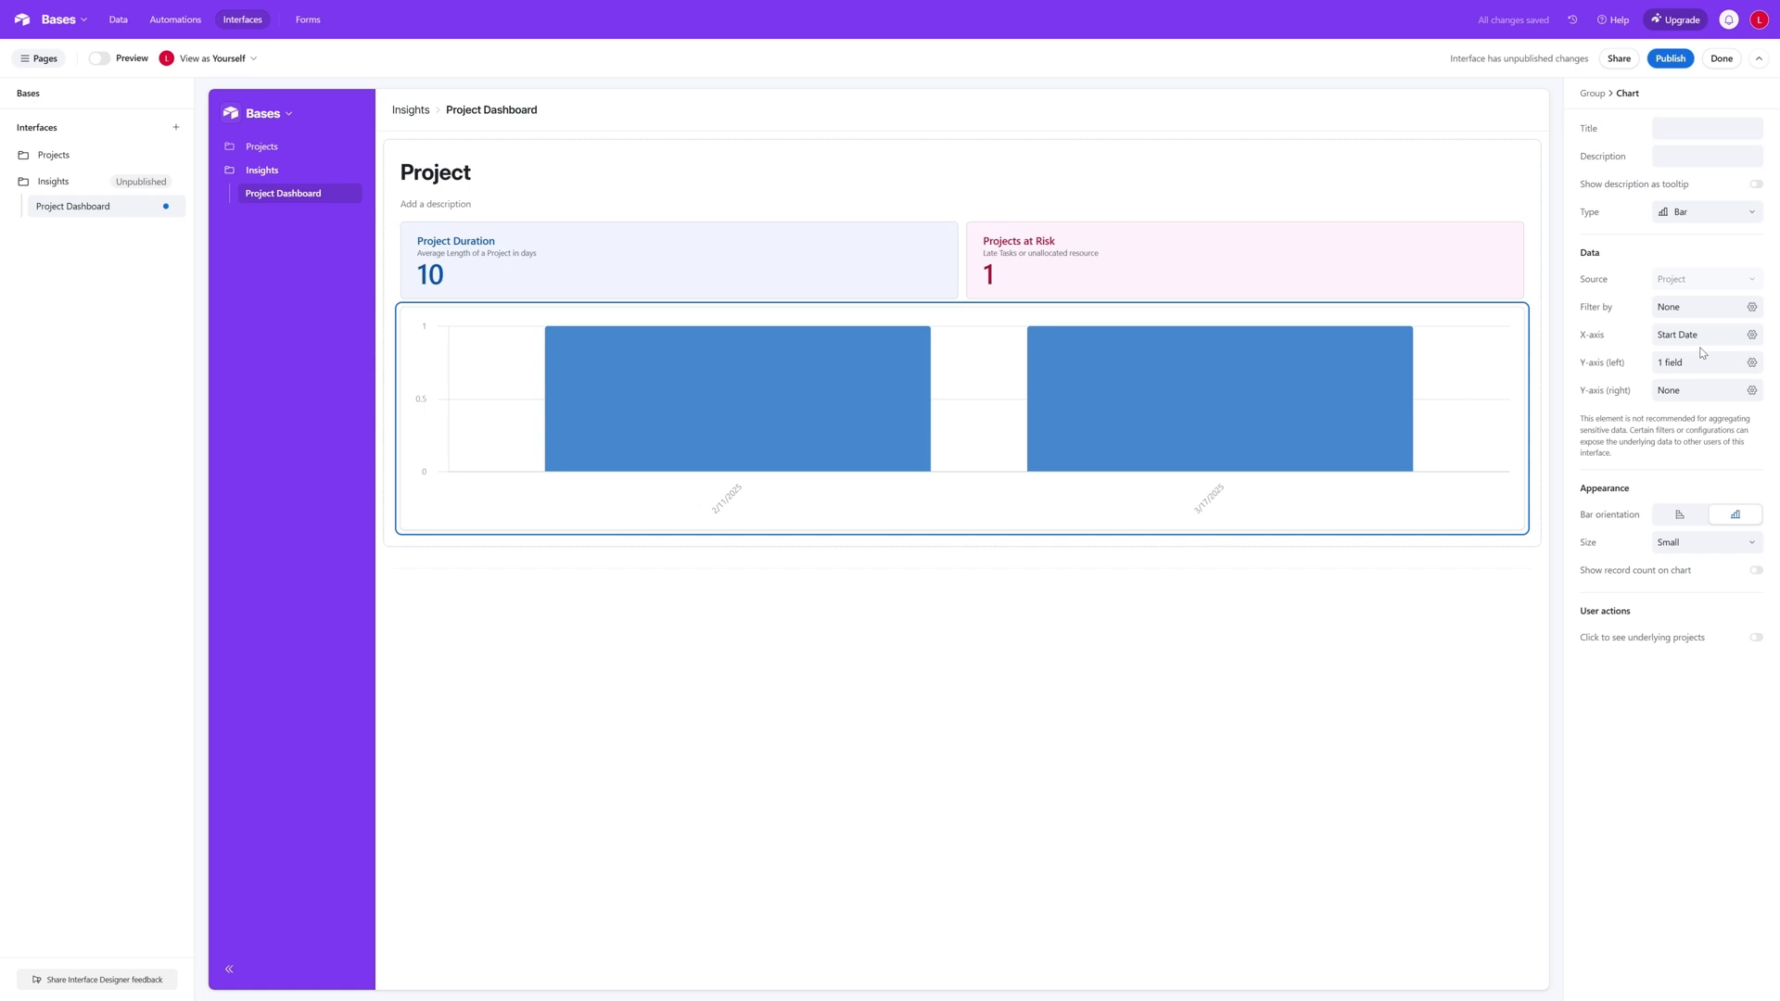
click(1680, 514)
click(1735, 514)
- Change the X-axis field of the Project bar chart to End Date
click(1752, 339)
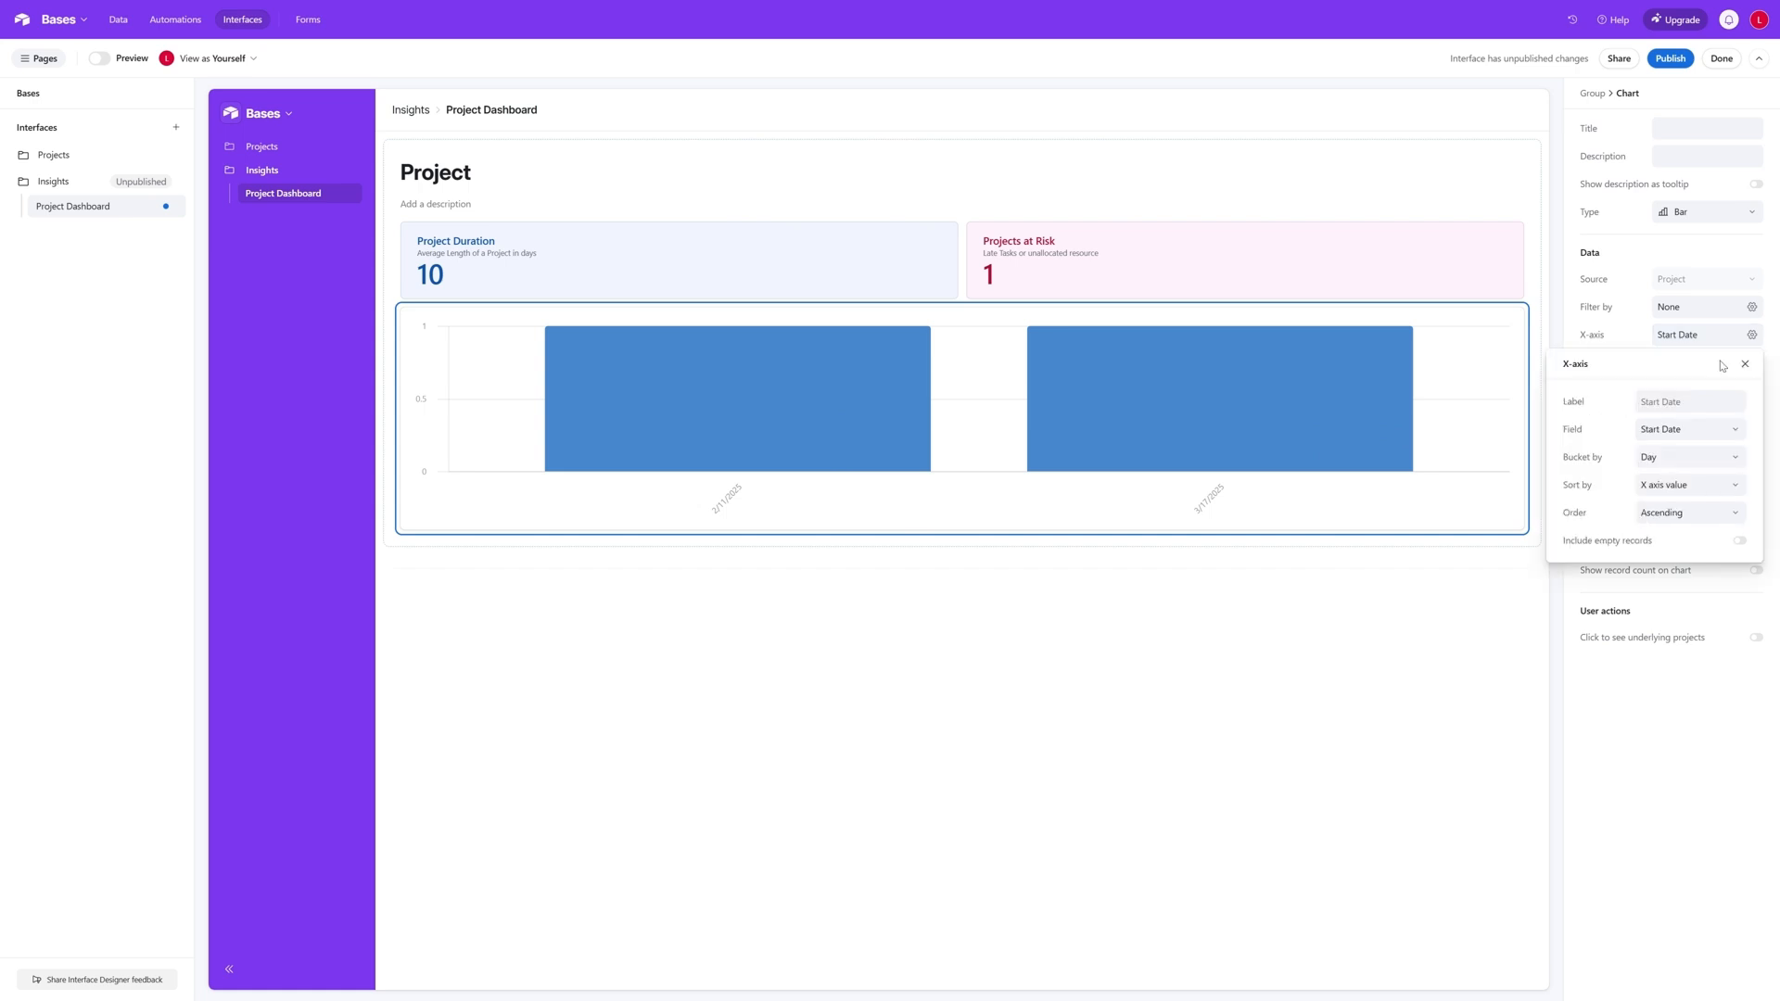
click(1743, 436)
click(1659, 619)
click(1745, 363)
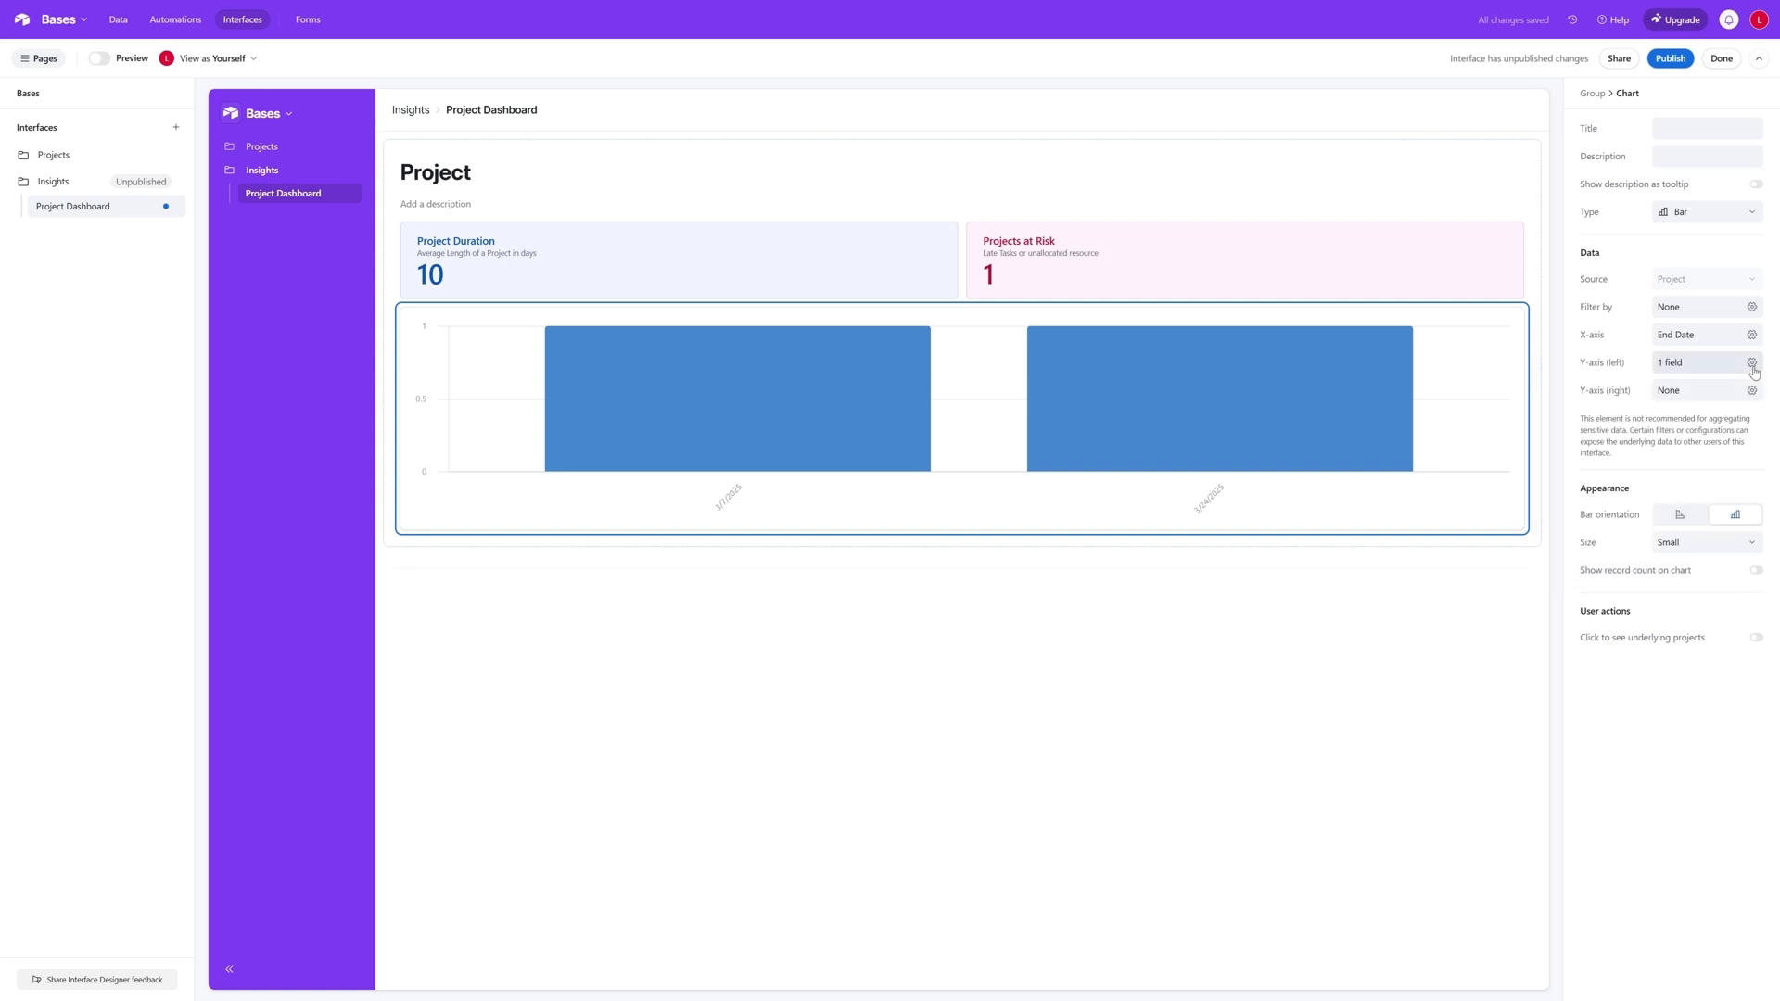
- Try the record count display on the bar chart and turn it back off, and enable "Click to see underlying projects"
click(1756, 571)
click(1755, 571)
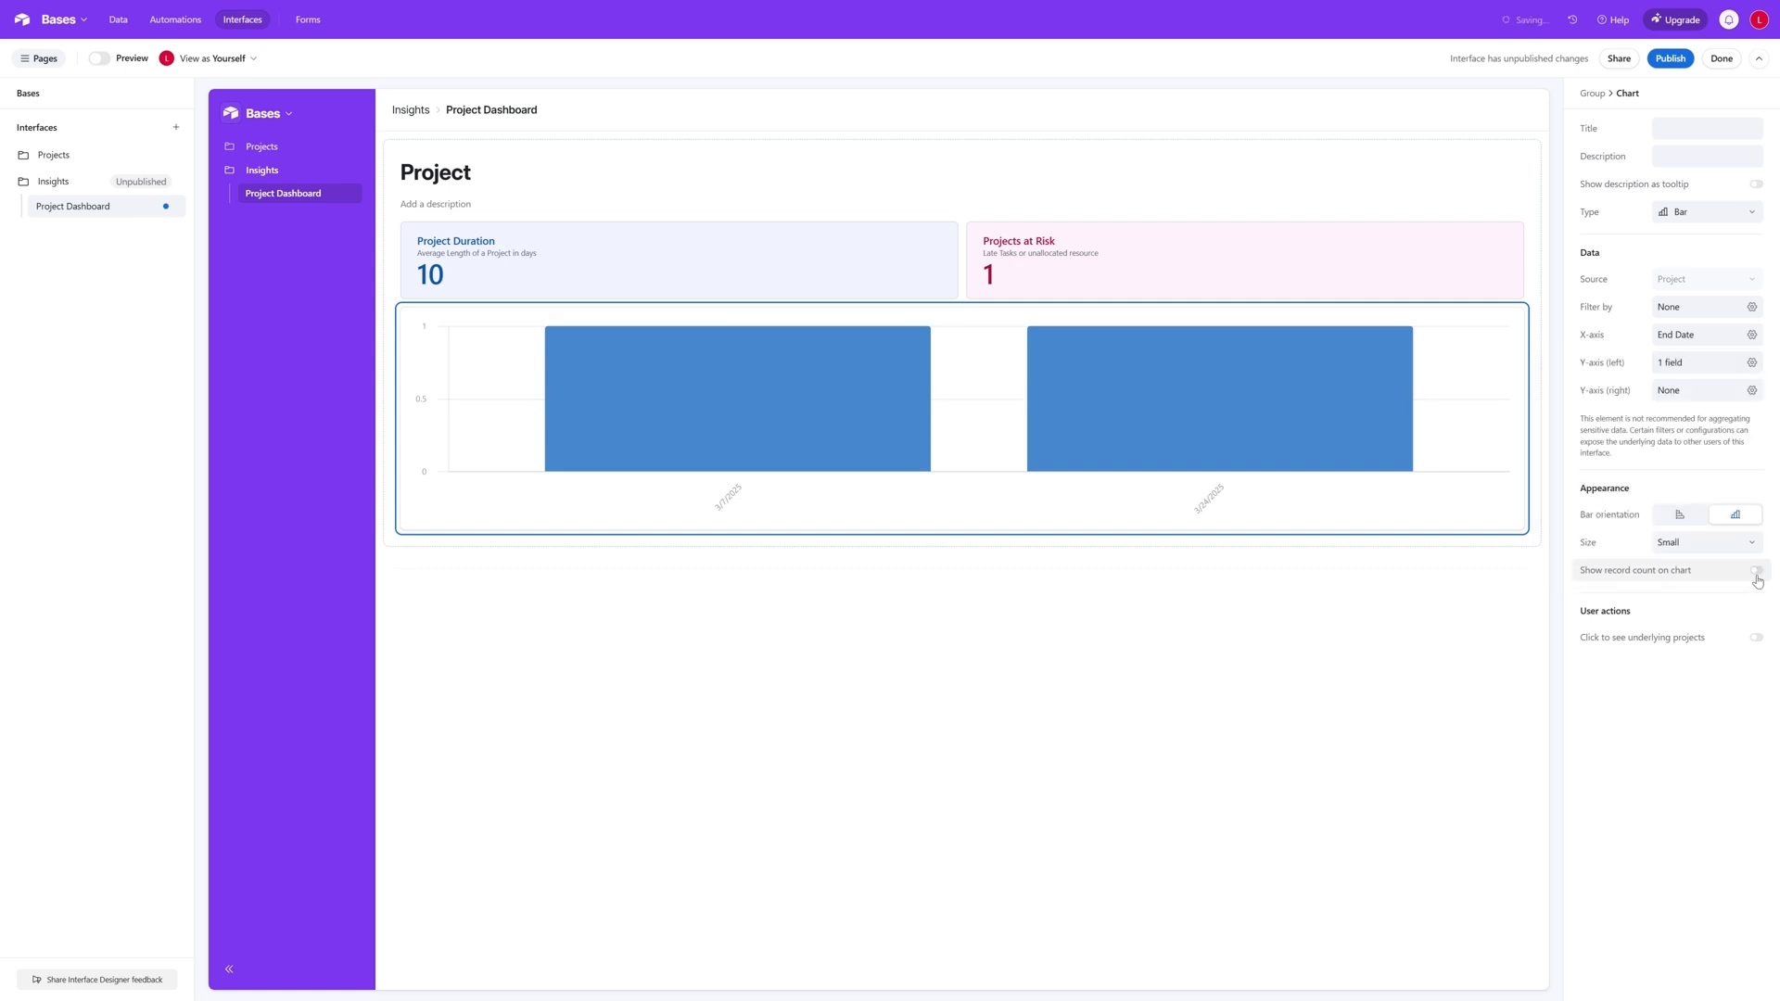
click(1756, 638)
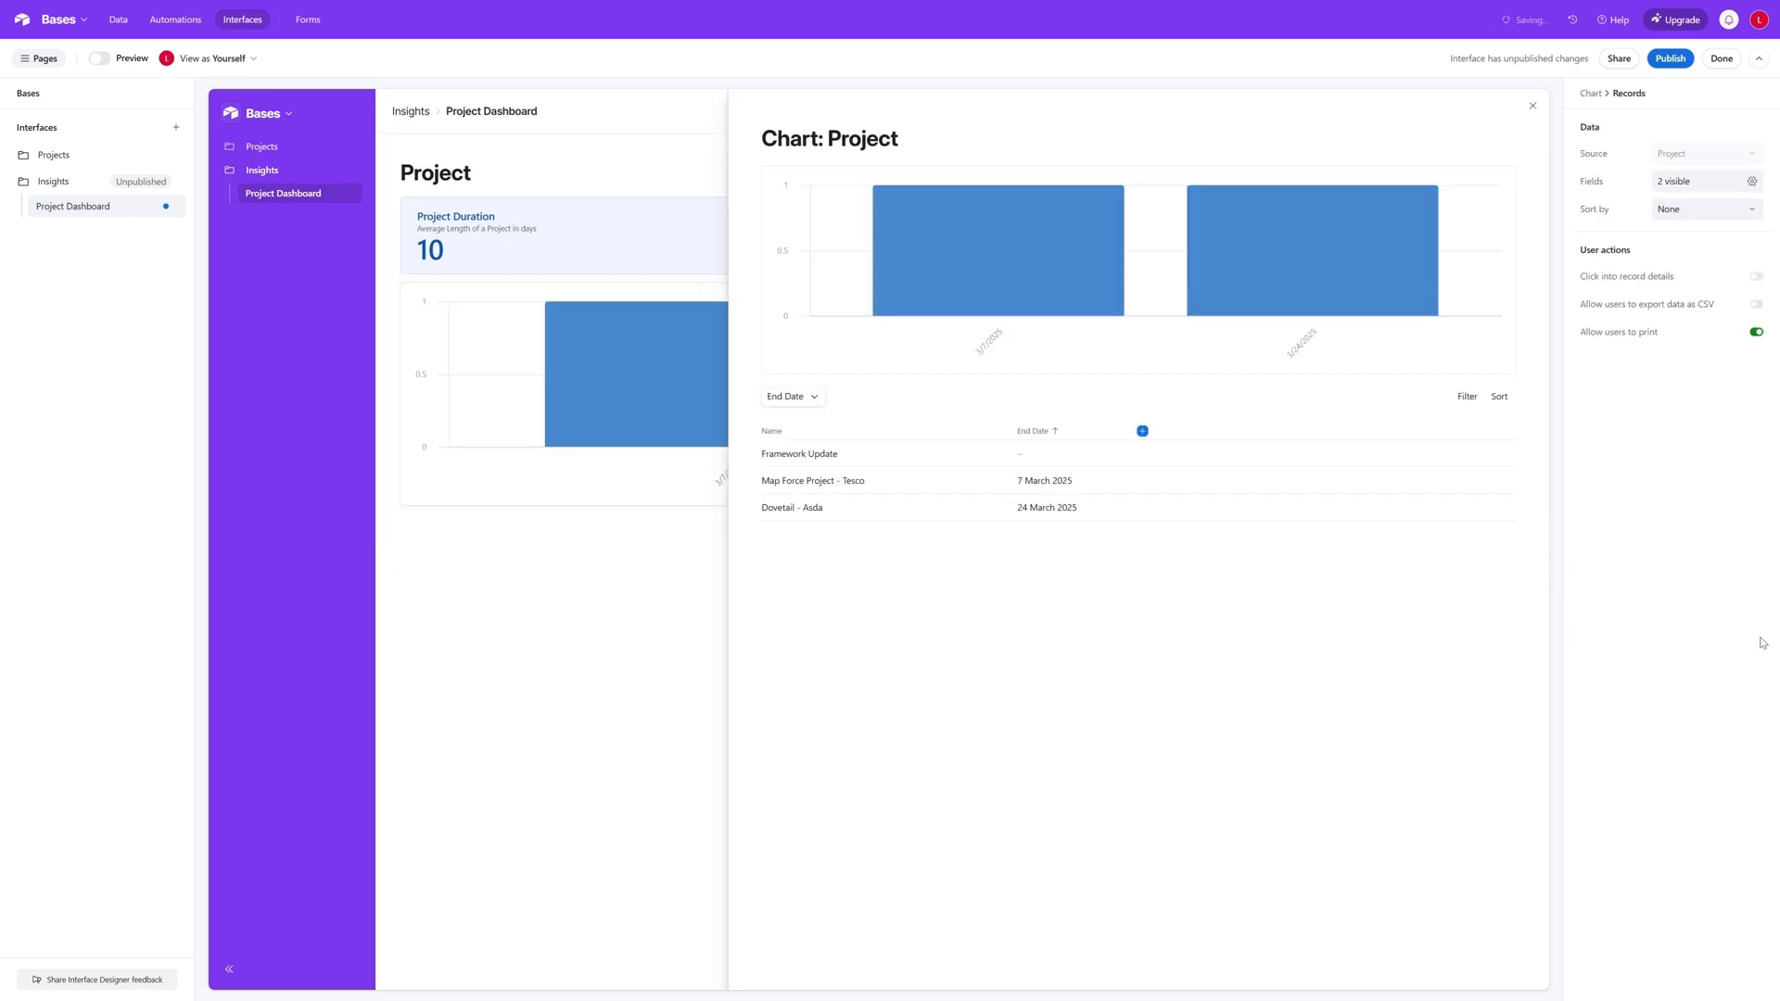
click(1531, 107)
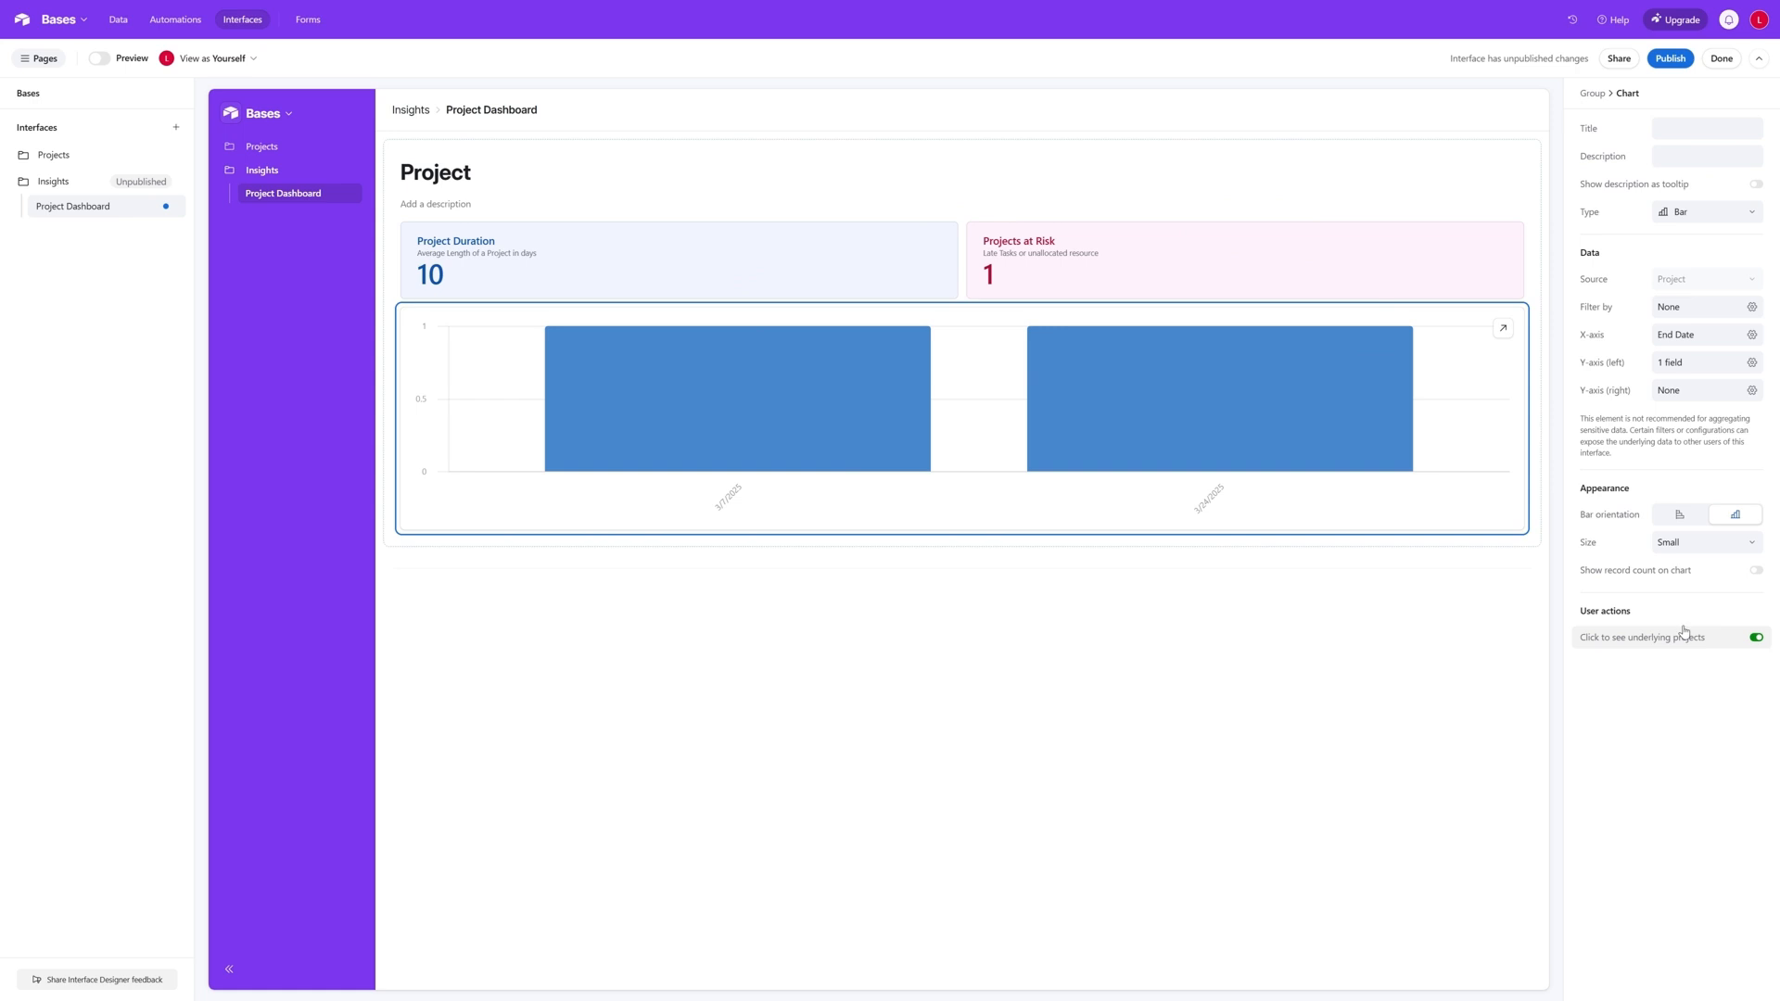
- View the underlying project records of the 7 March 2025 bar in the Project chart, and close the record view
click(795, 419)
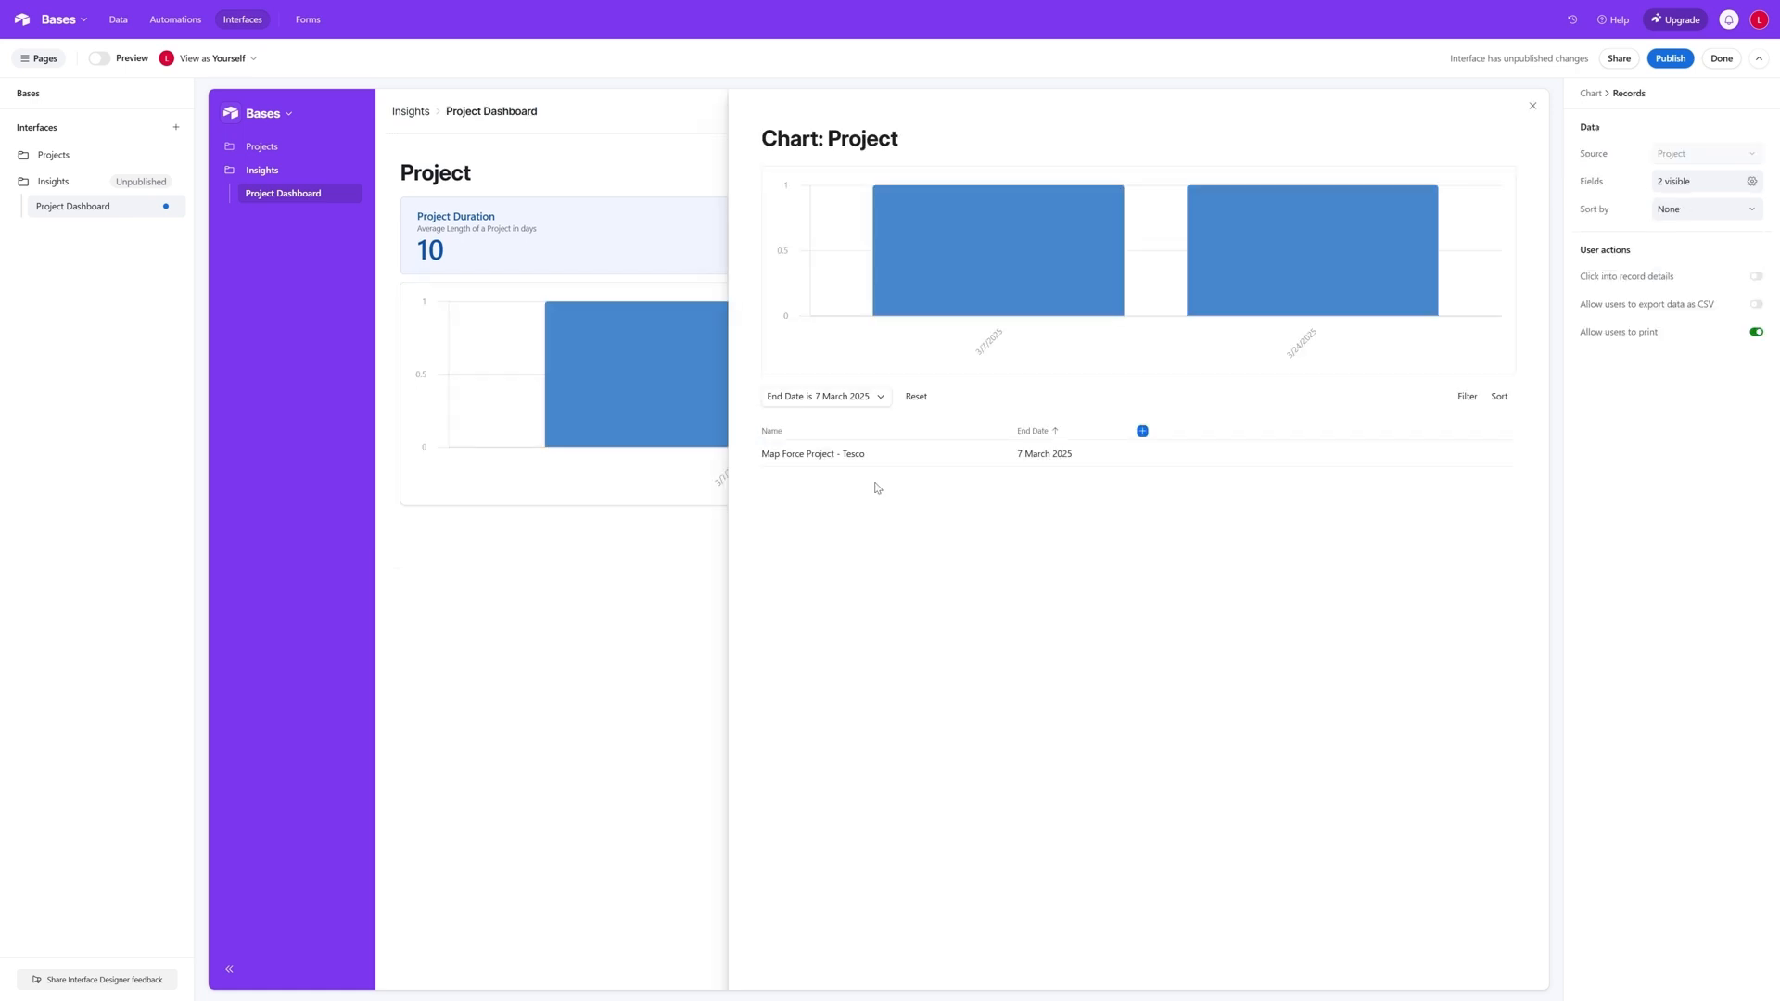
click(1532, 106)
click(1255, 850)
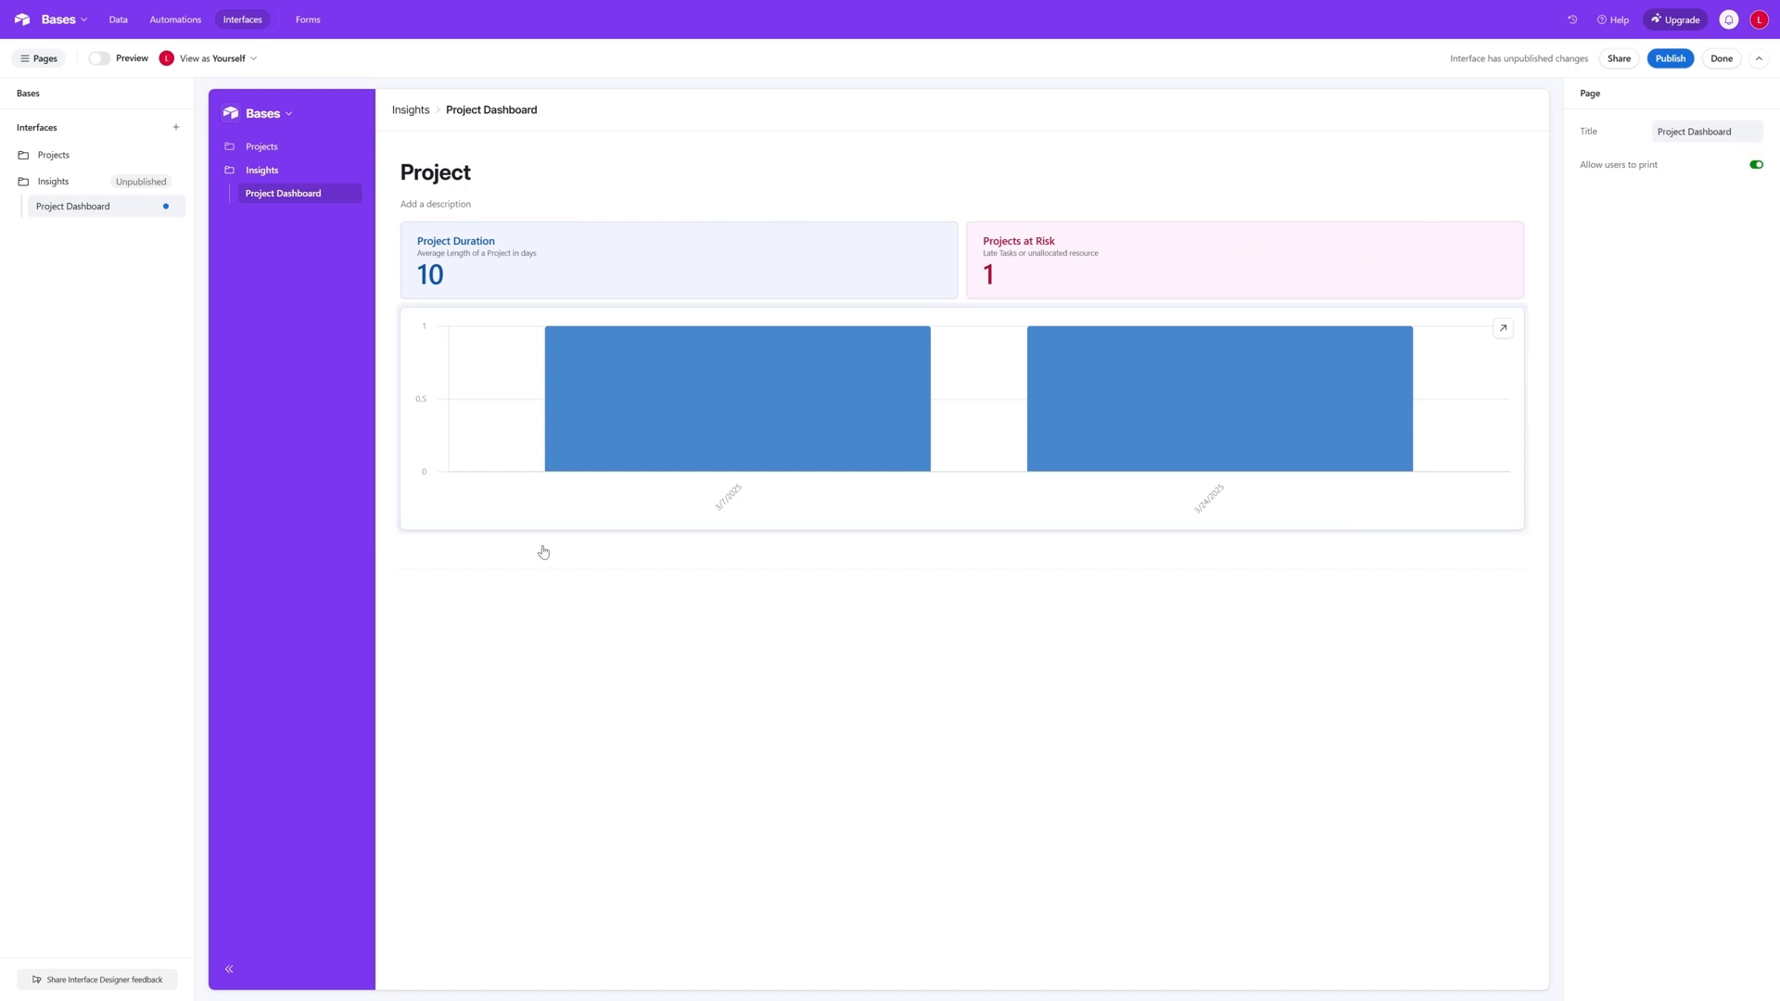
- Add a group based on the Task table below the Project group on the dashboard
mouse_move(823, 567)
click(964, 304)
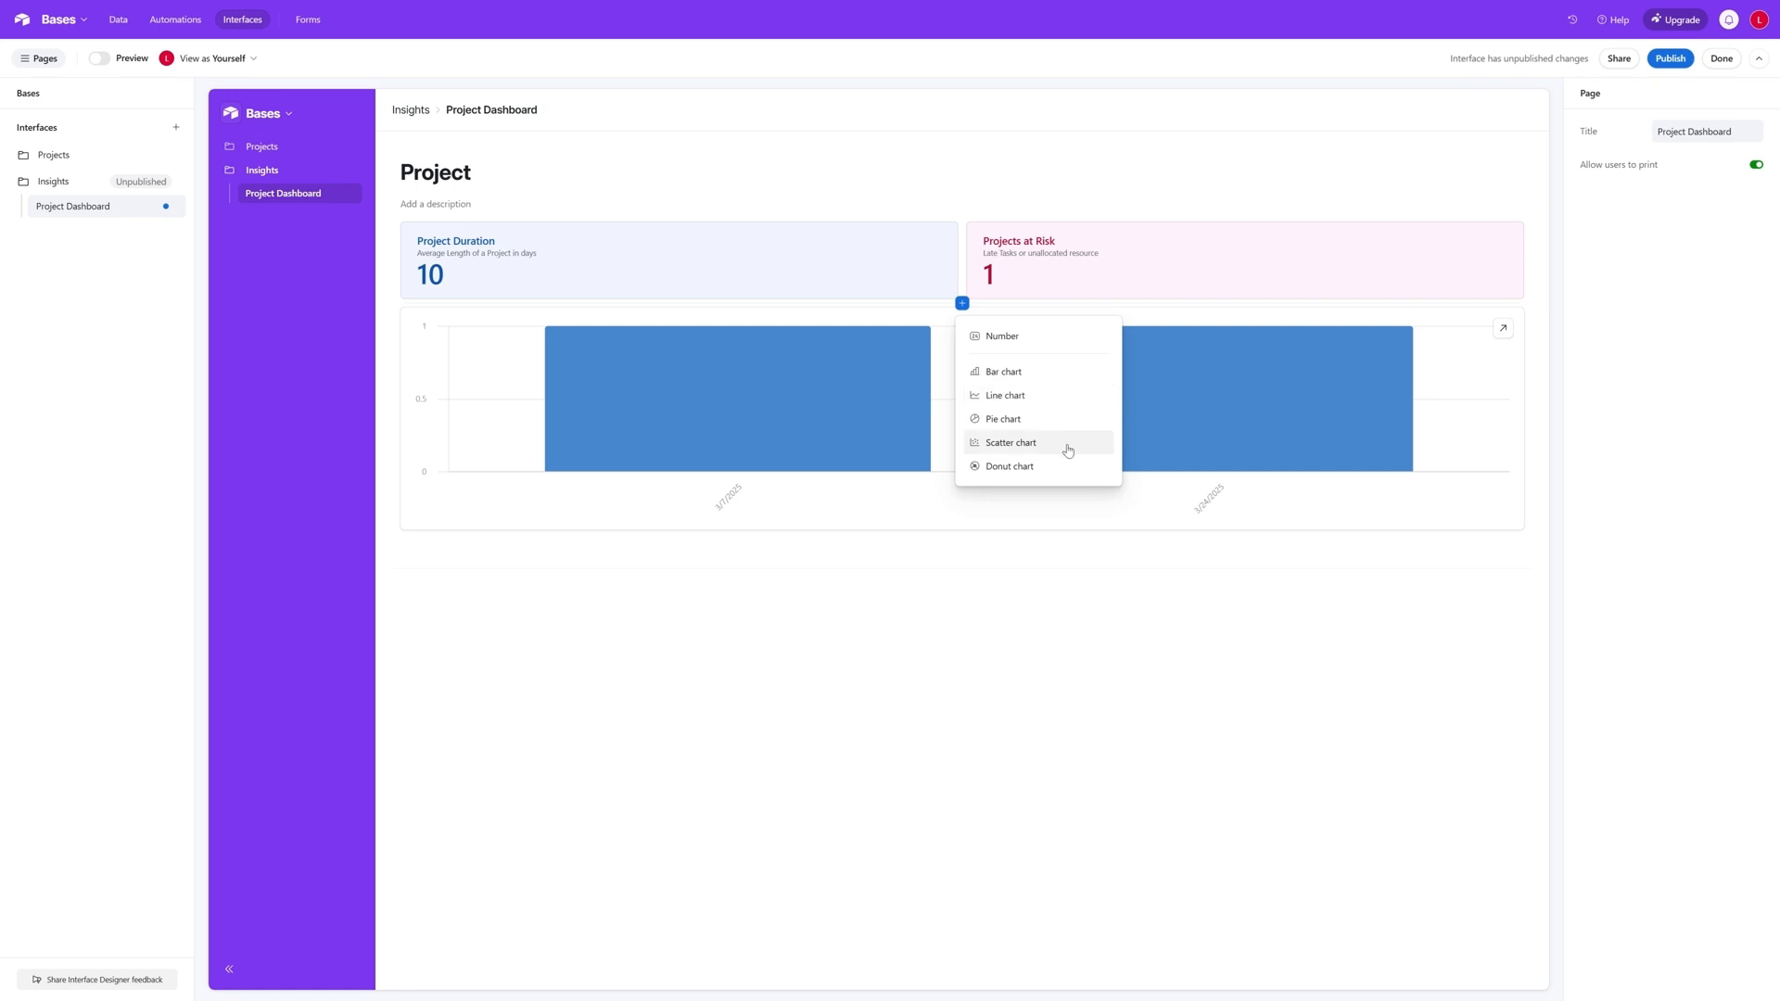
click(1068, 659)
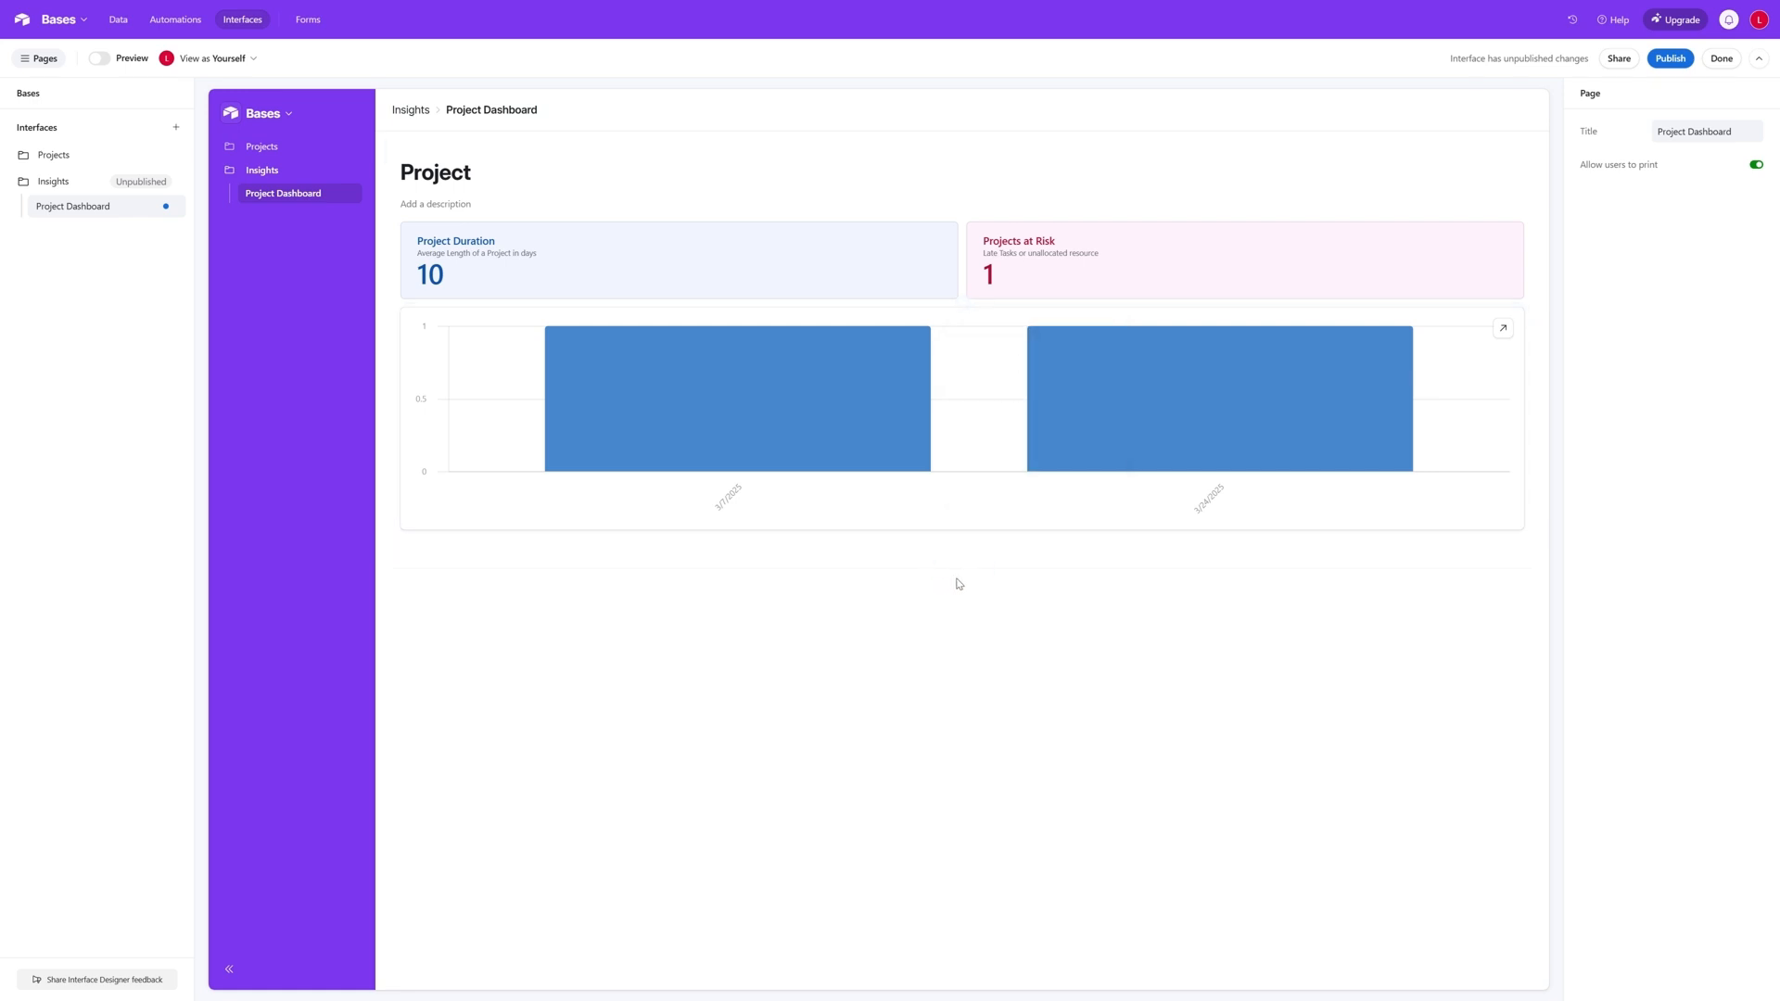
click(963, 569)
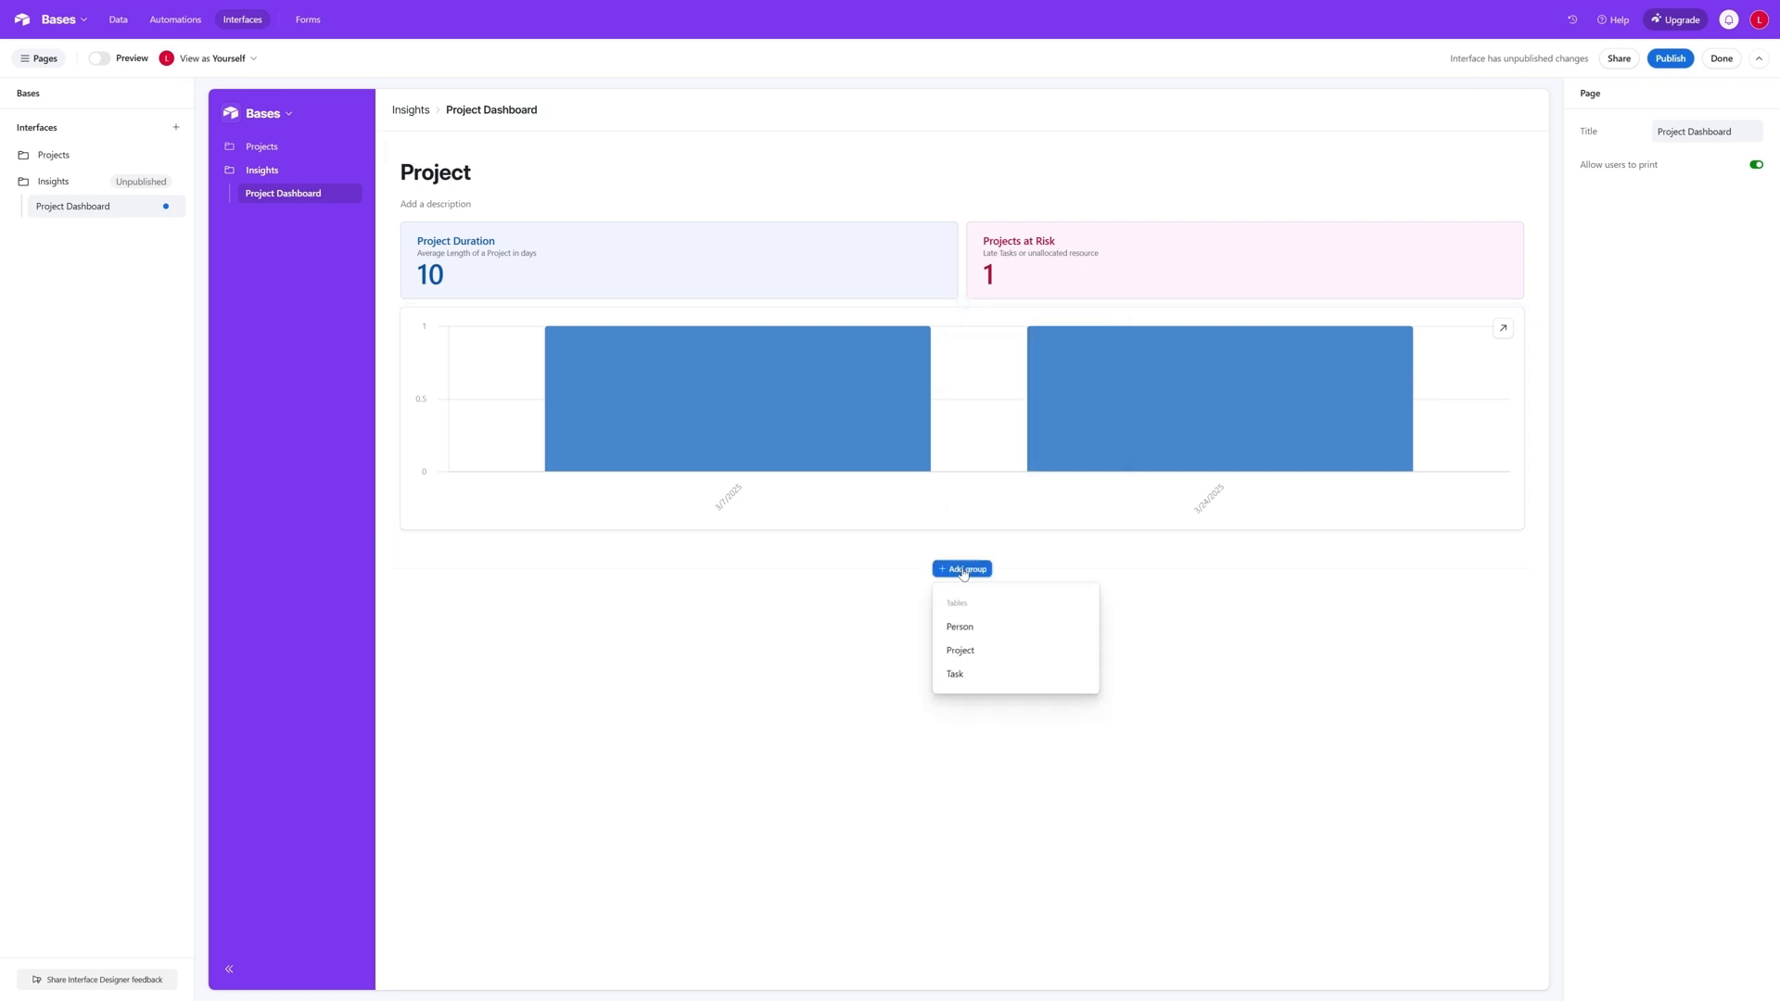
click(990, 676)
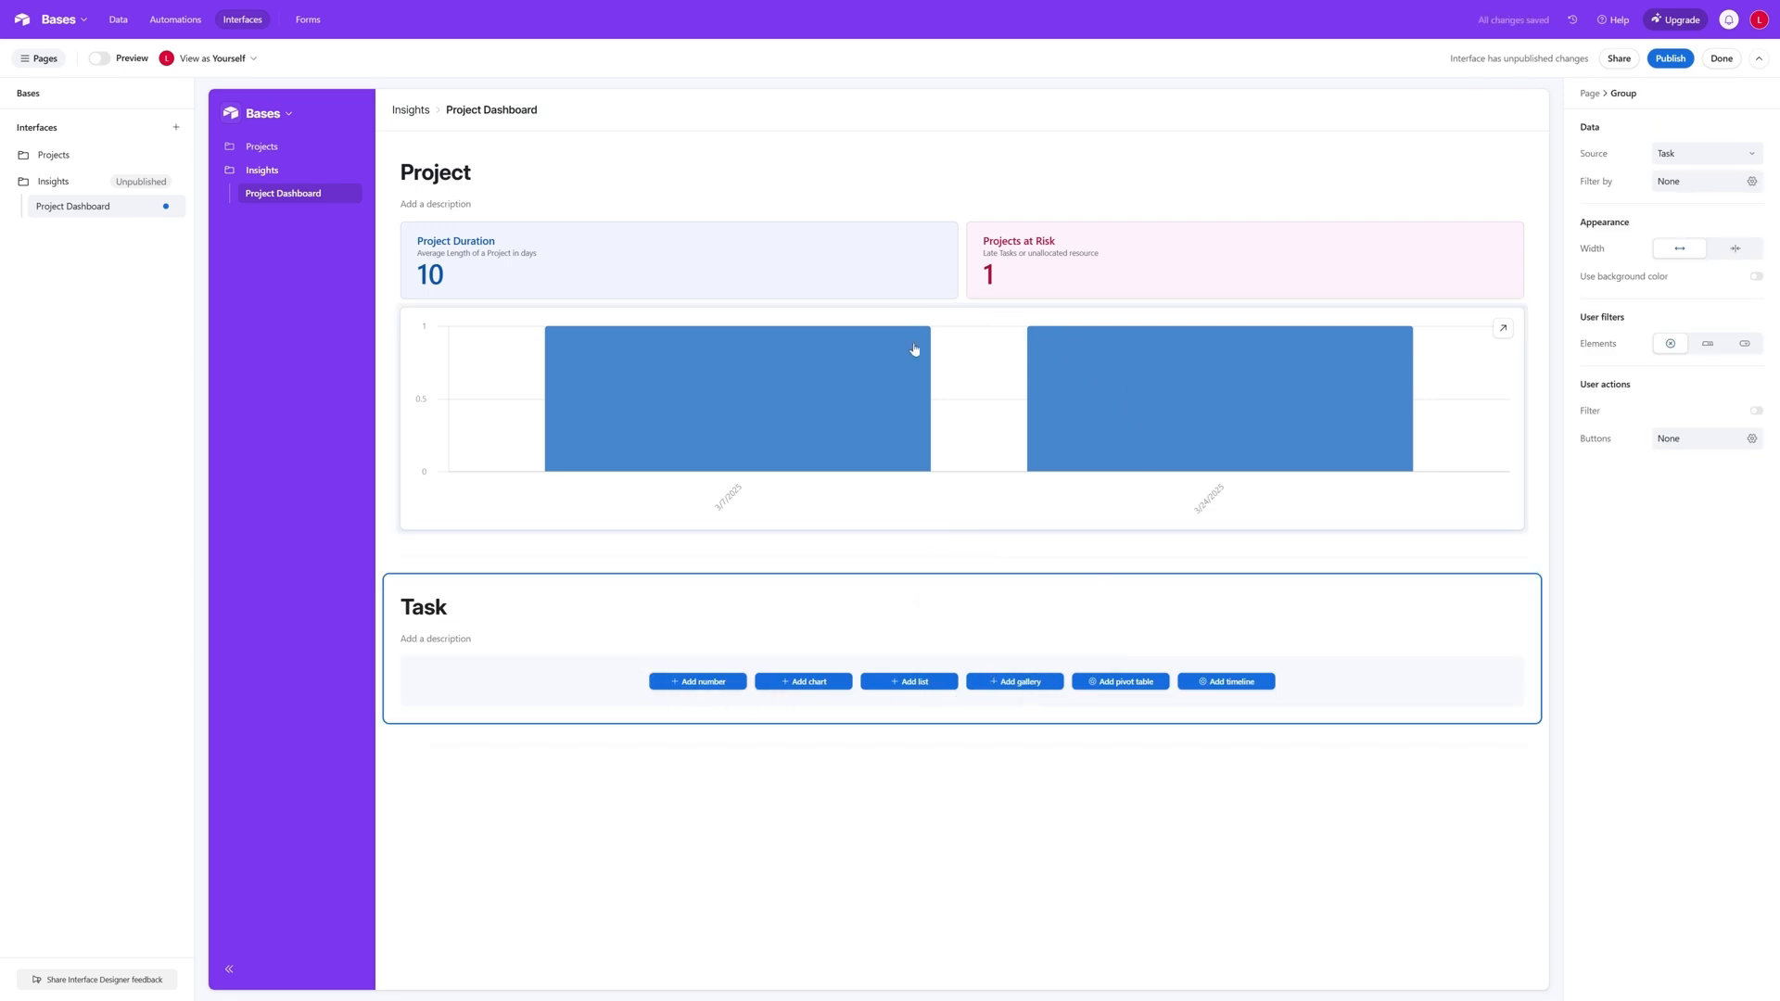
- Add a List element below the bar chart in the Project group, and try to move it up above the chart
click(961, 304)
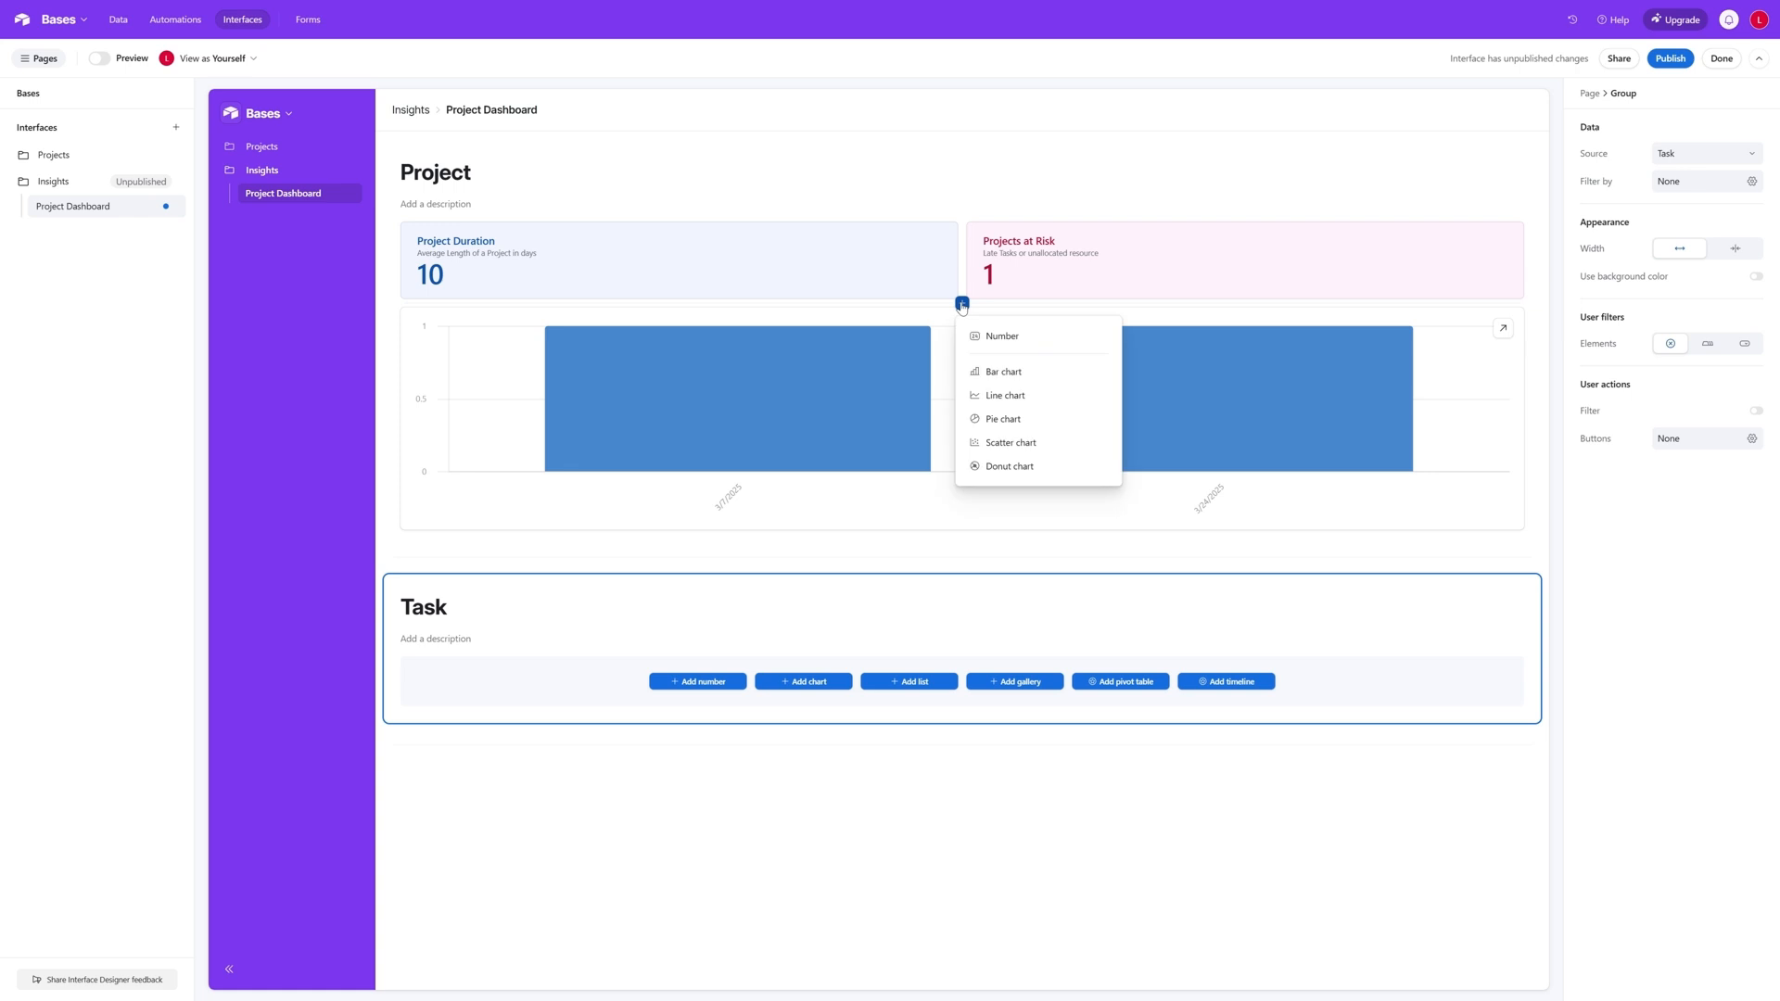
click(955, 533)
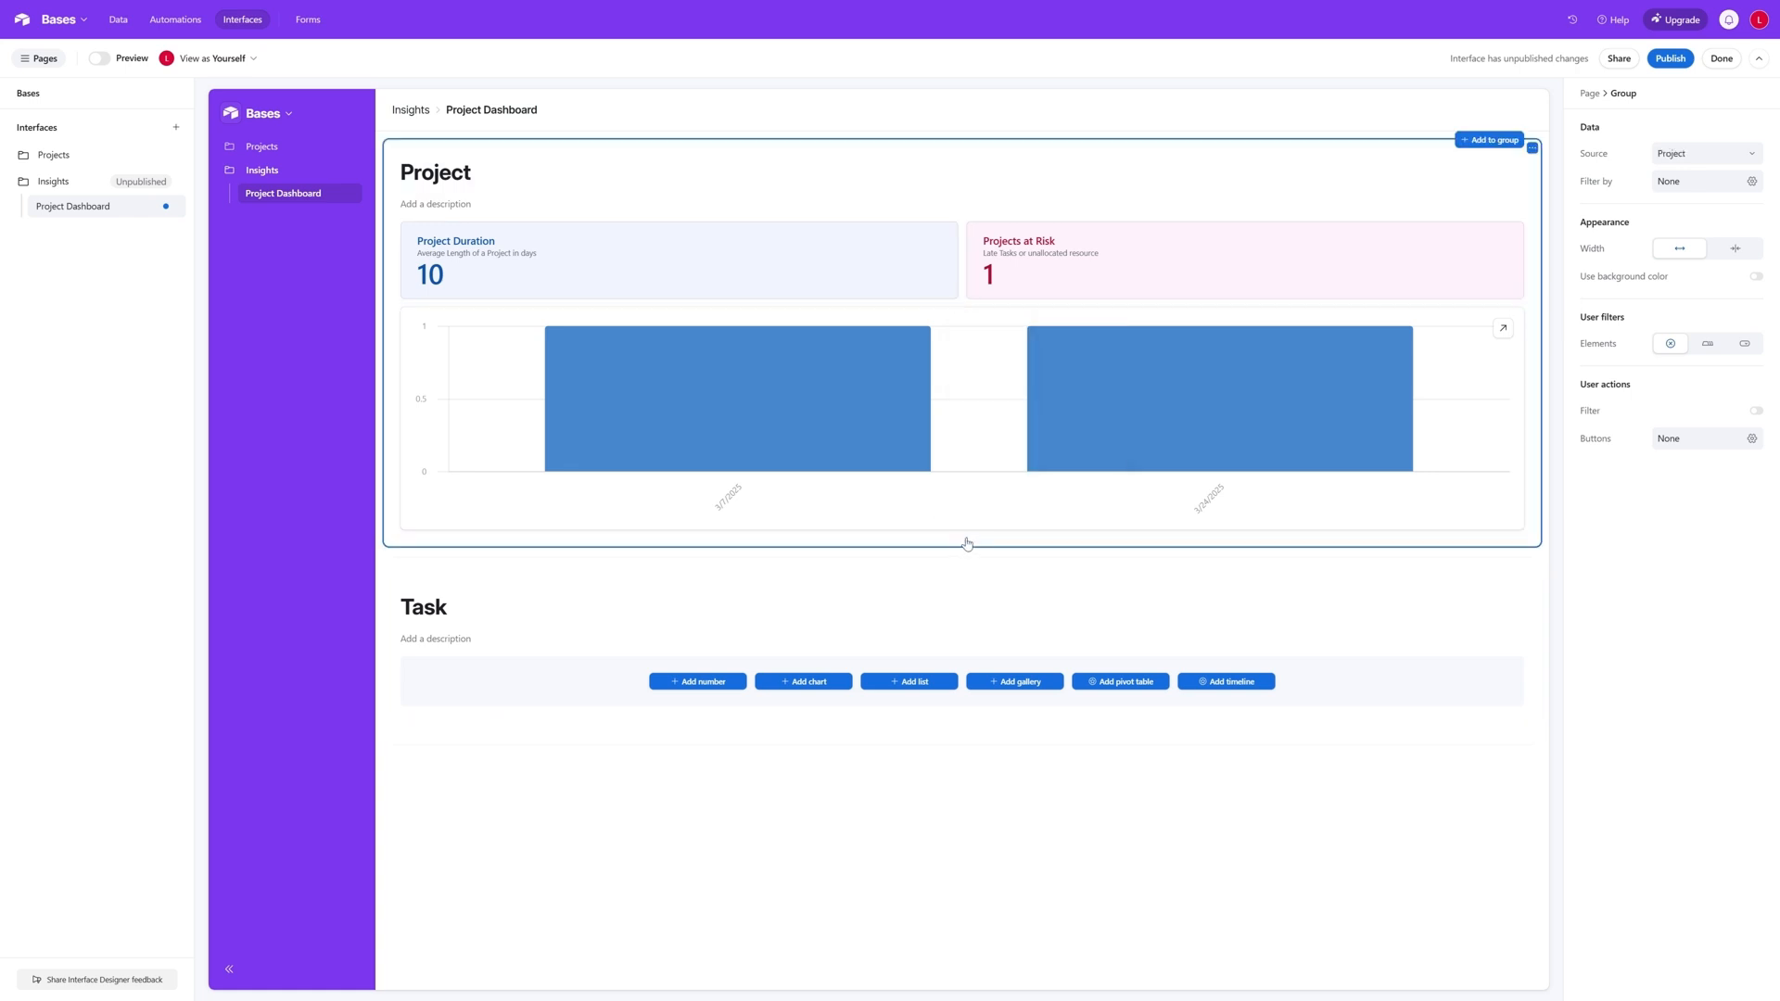
click(963, 535)
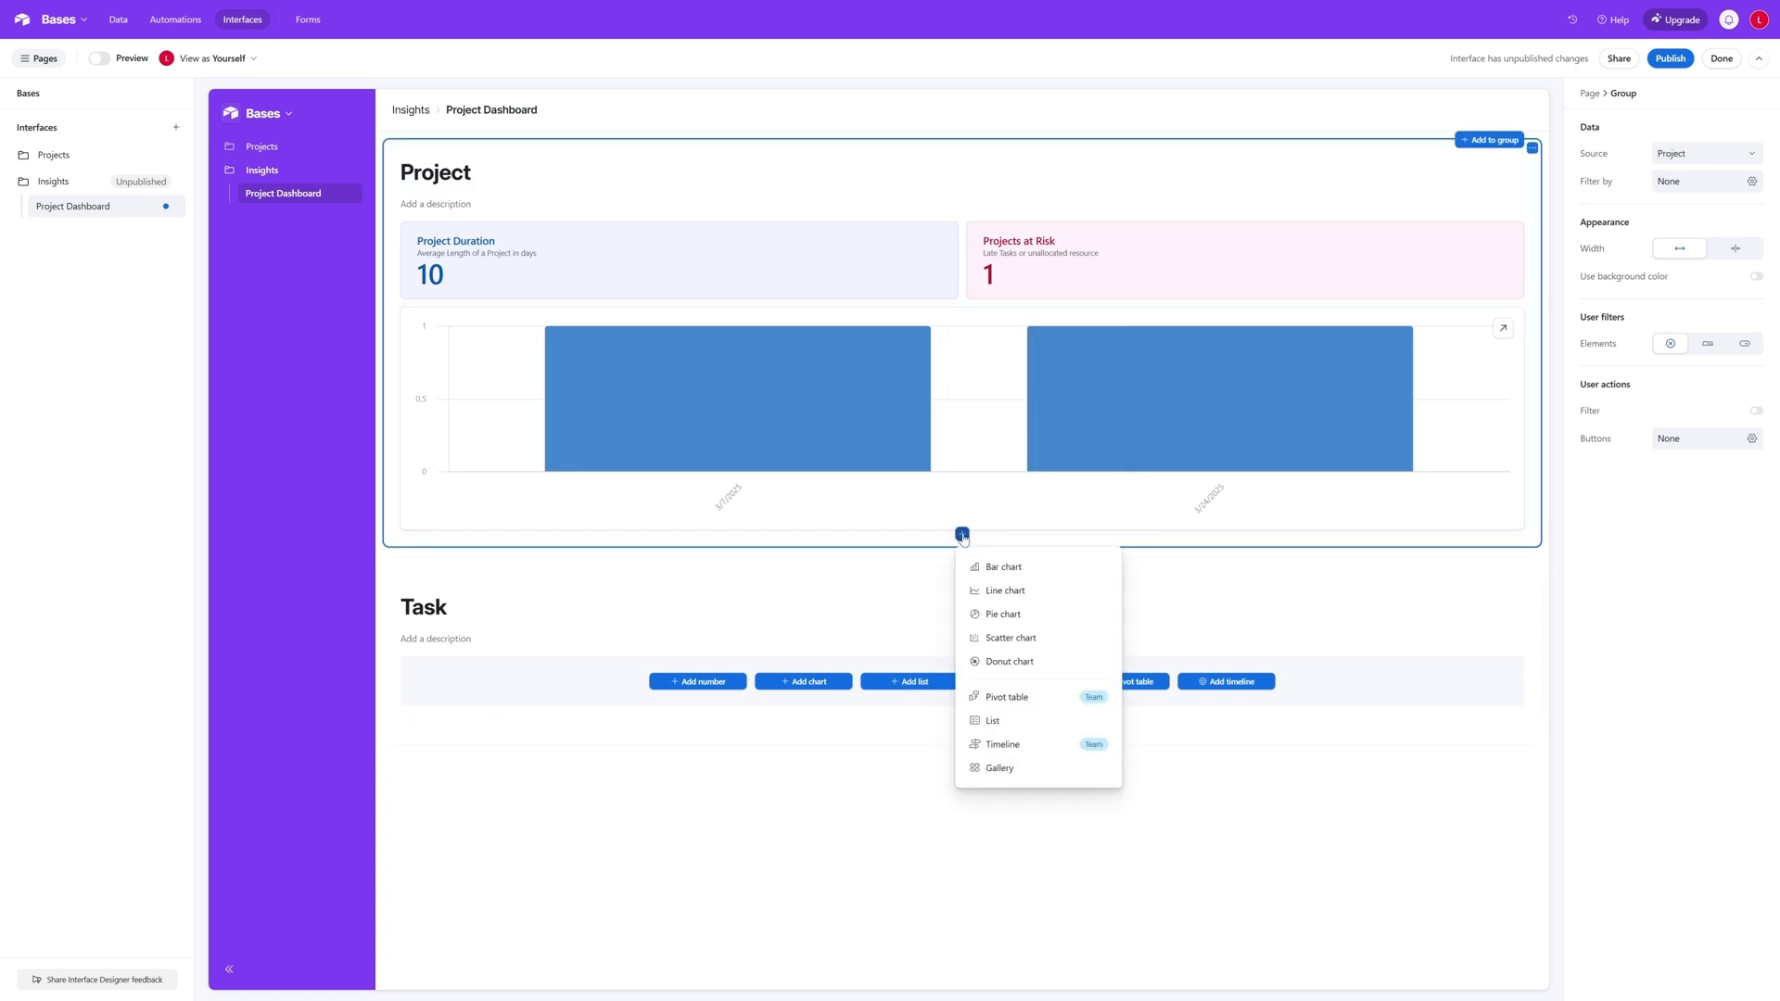
click(1013, 721)
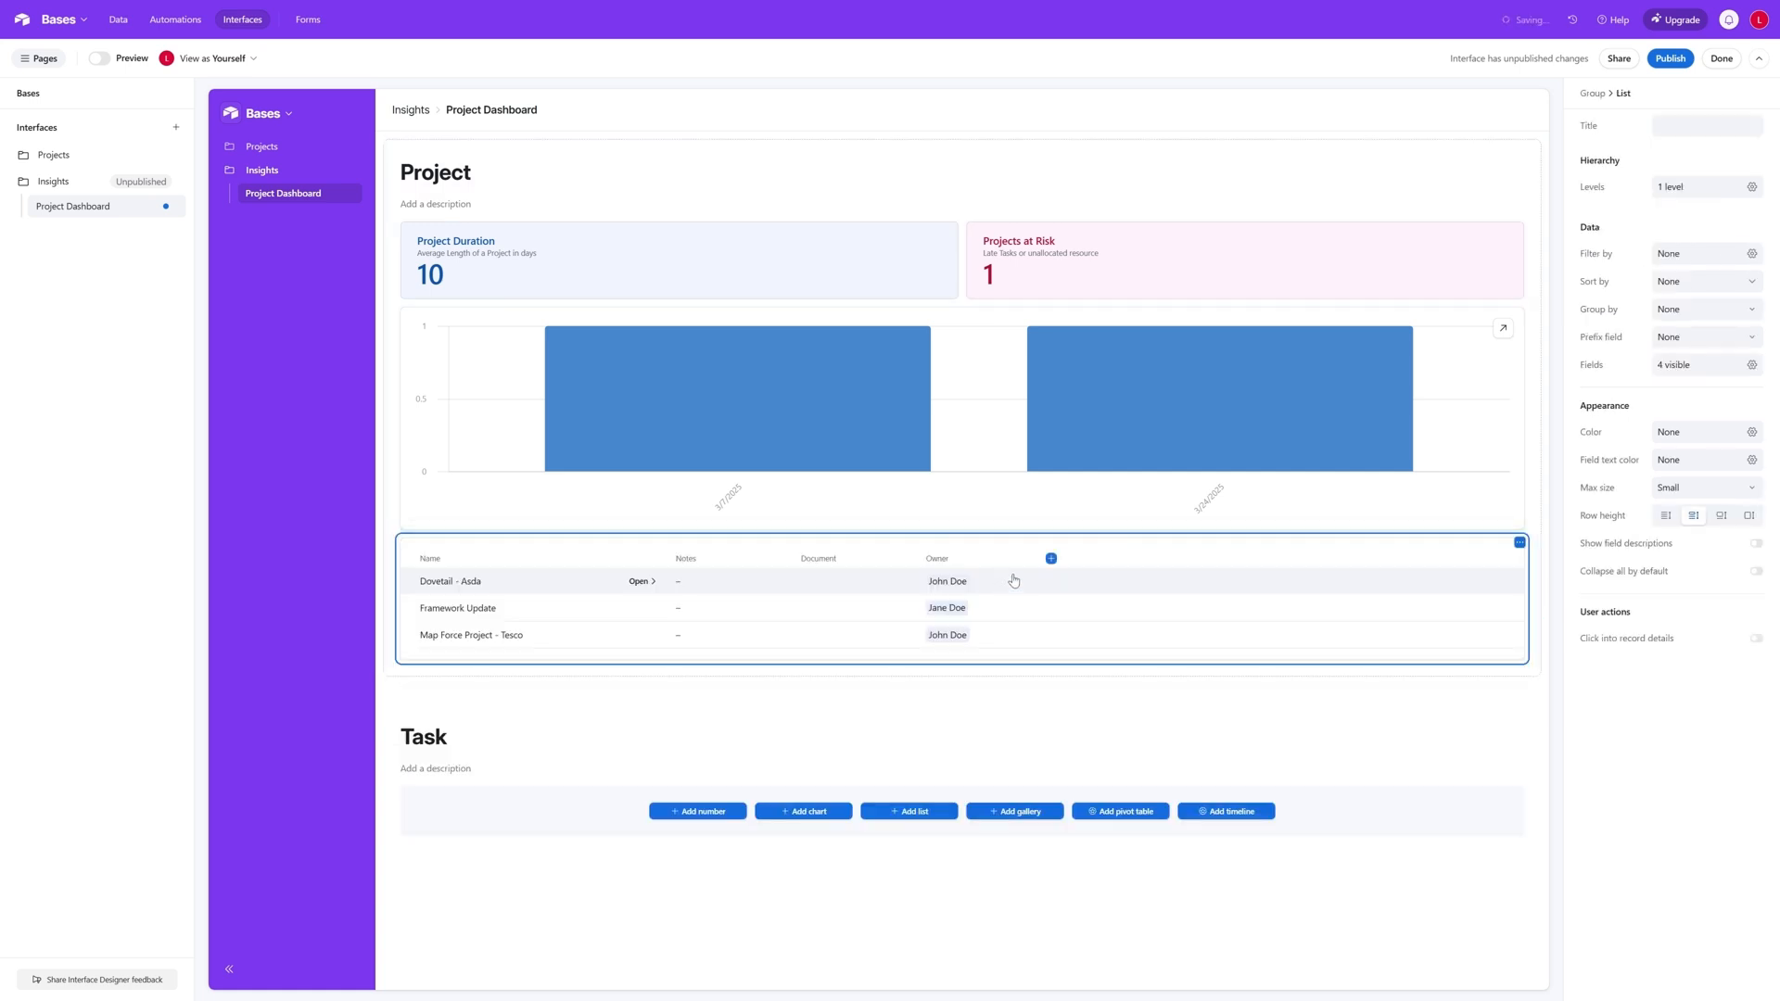
drag(1084, 586, 1062, 300)
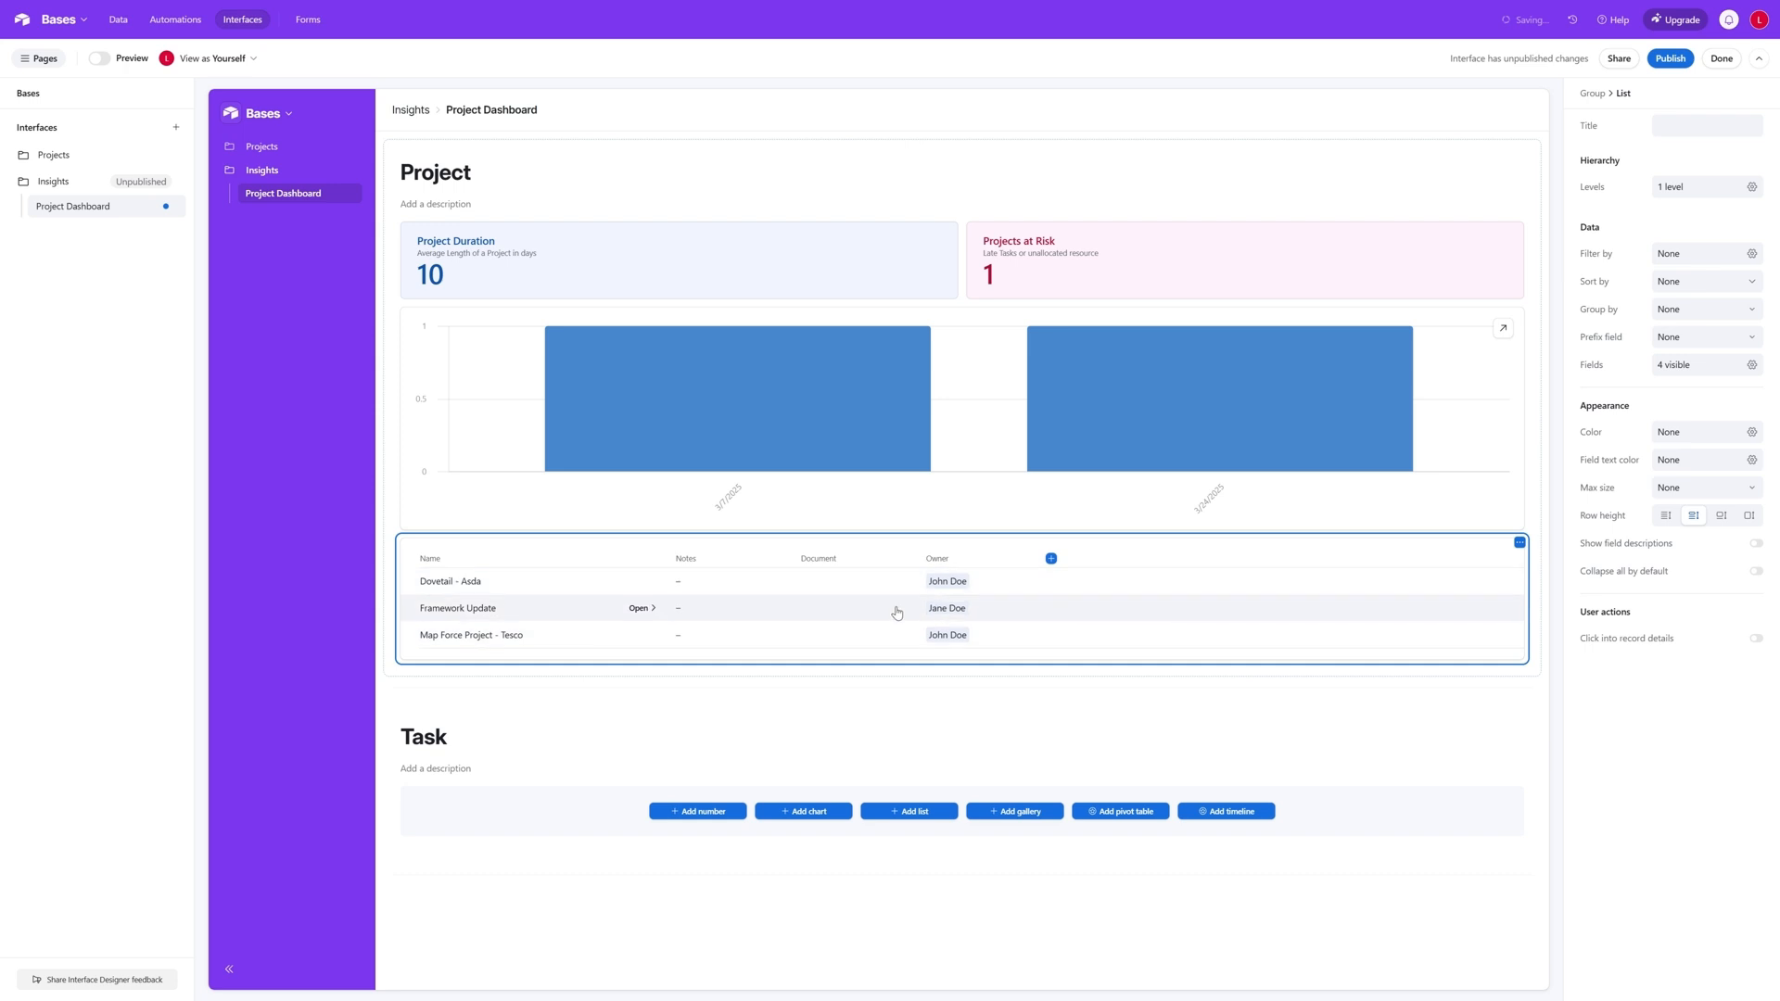
- Add the % Complete field to the project list and look through its remaining hidden fields
click(1051, 559)
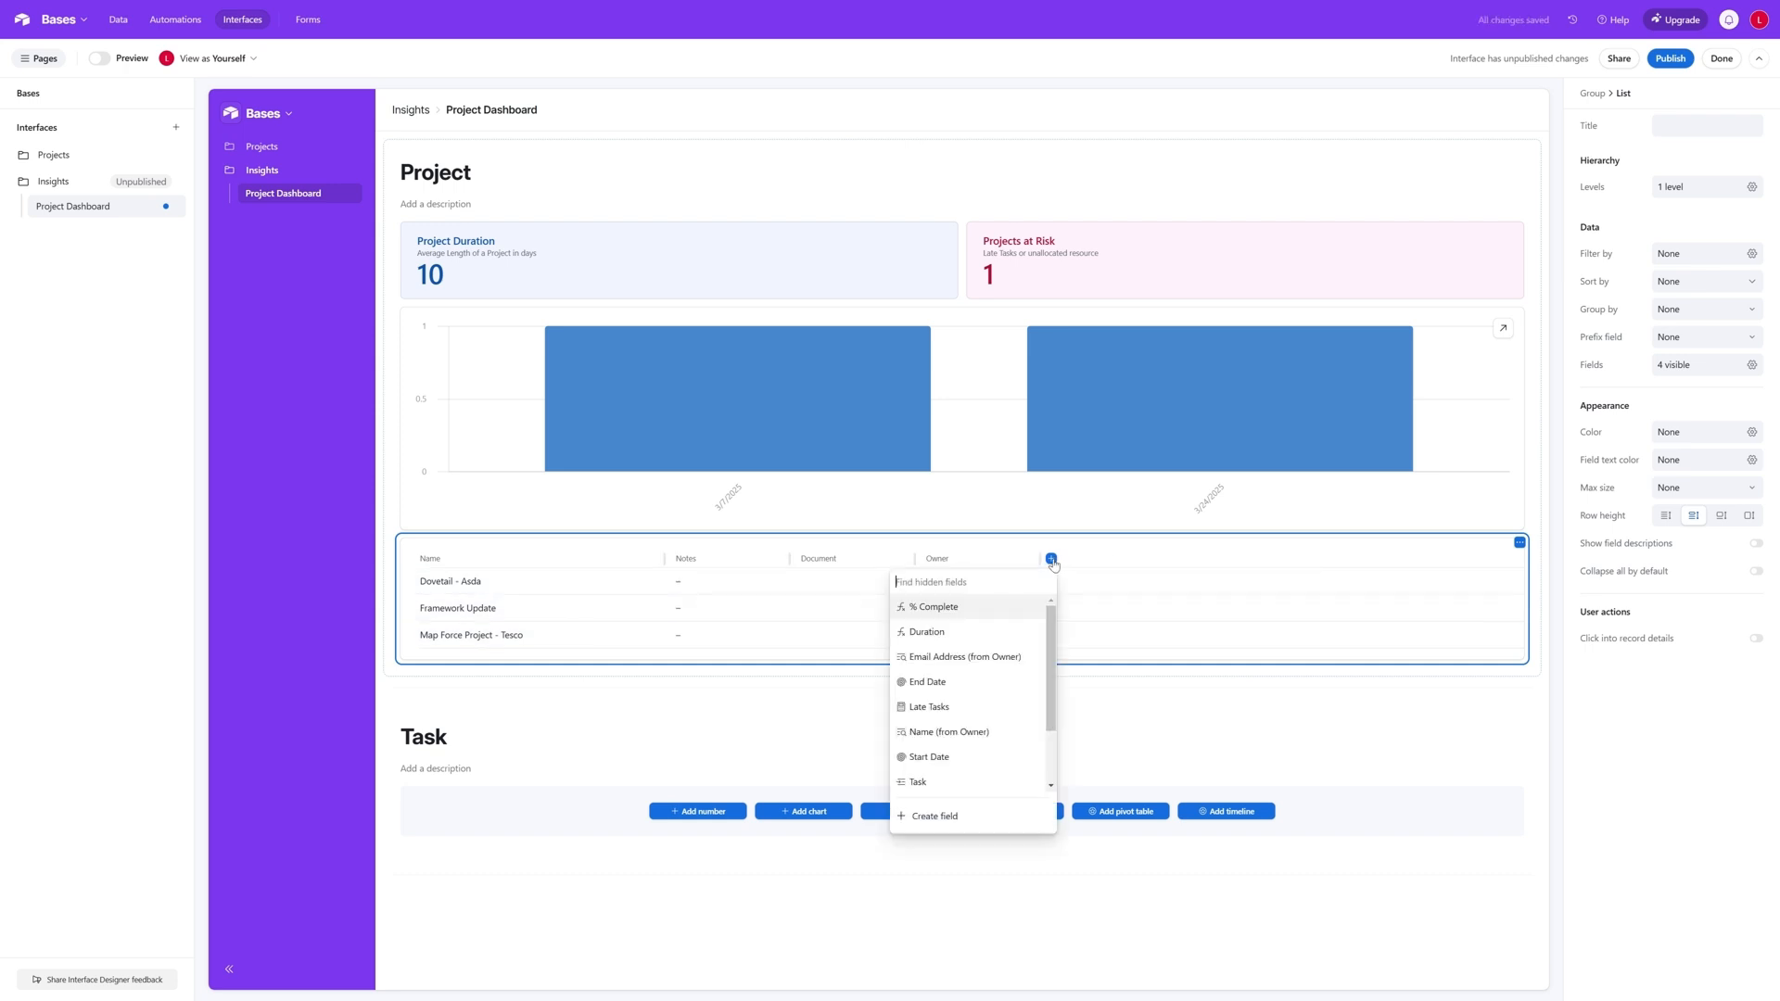
click(1006, 609)
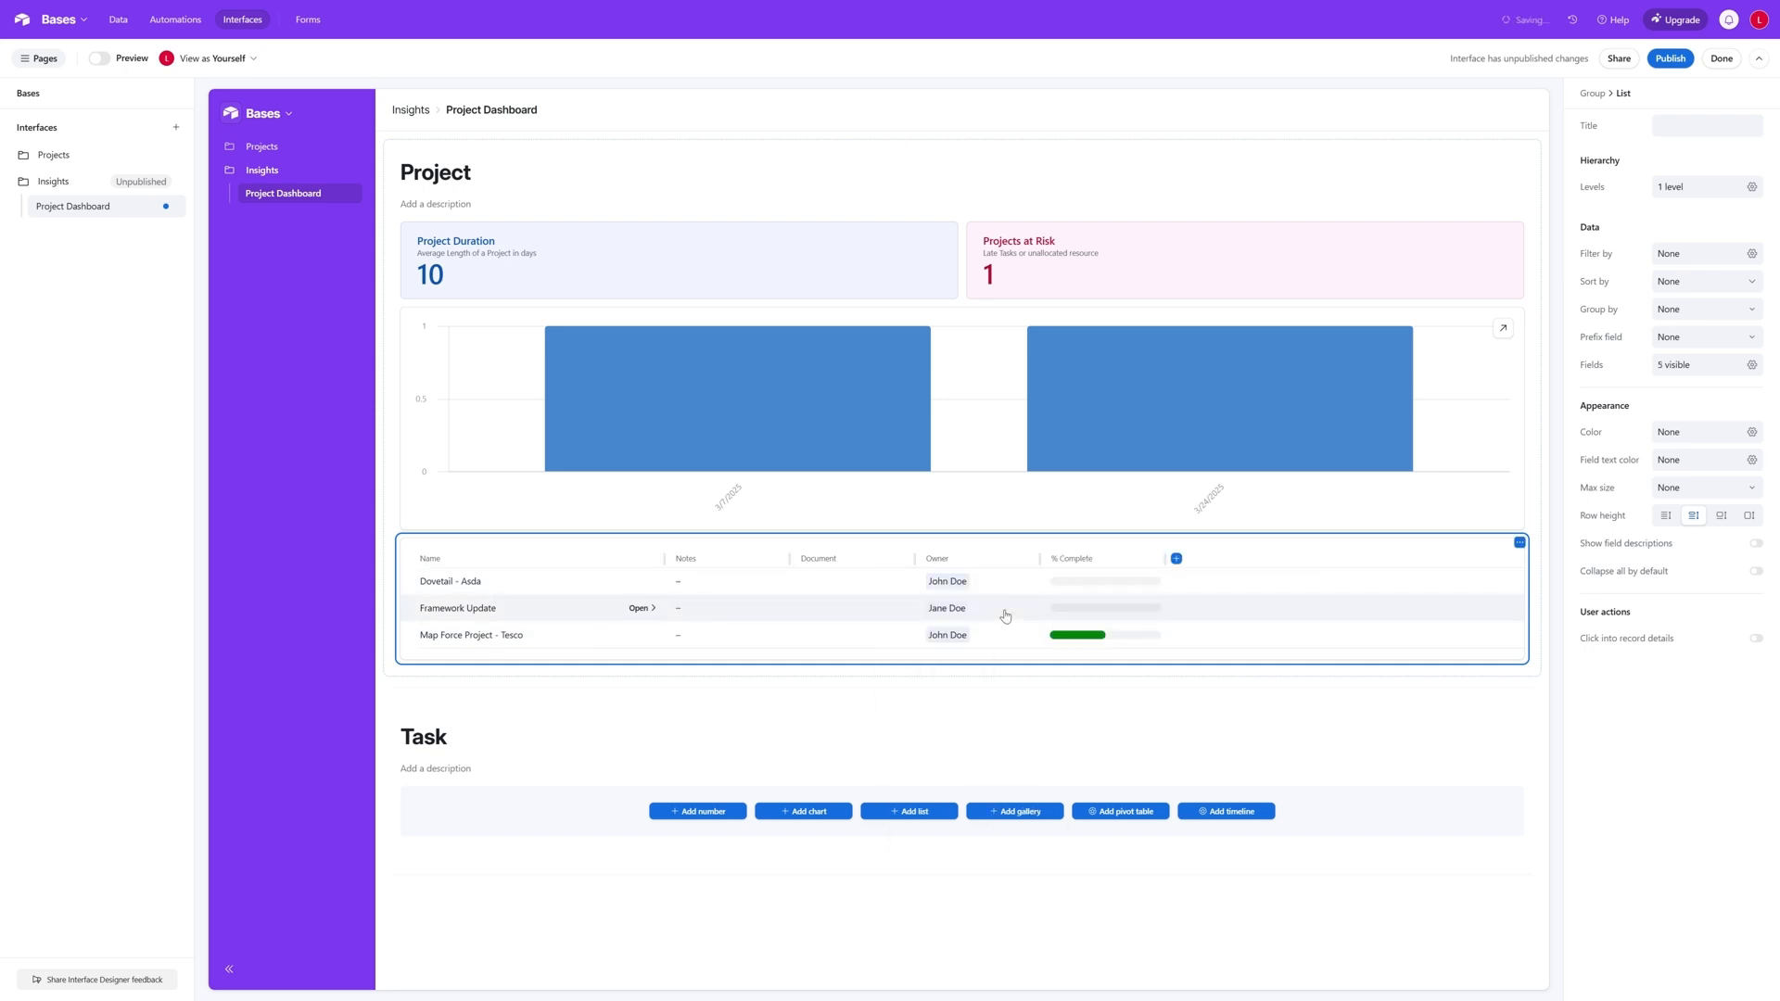
click(1176, 558)
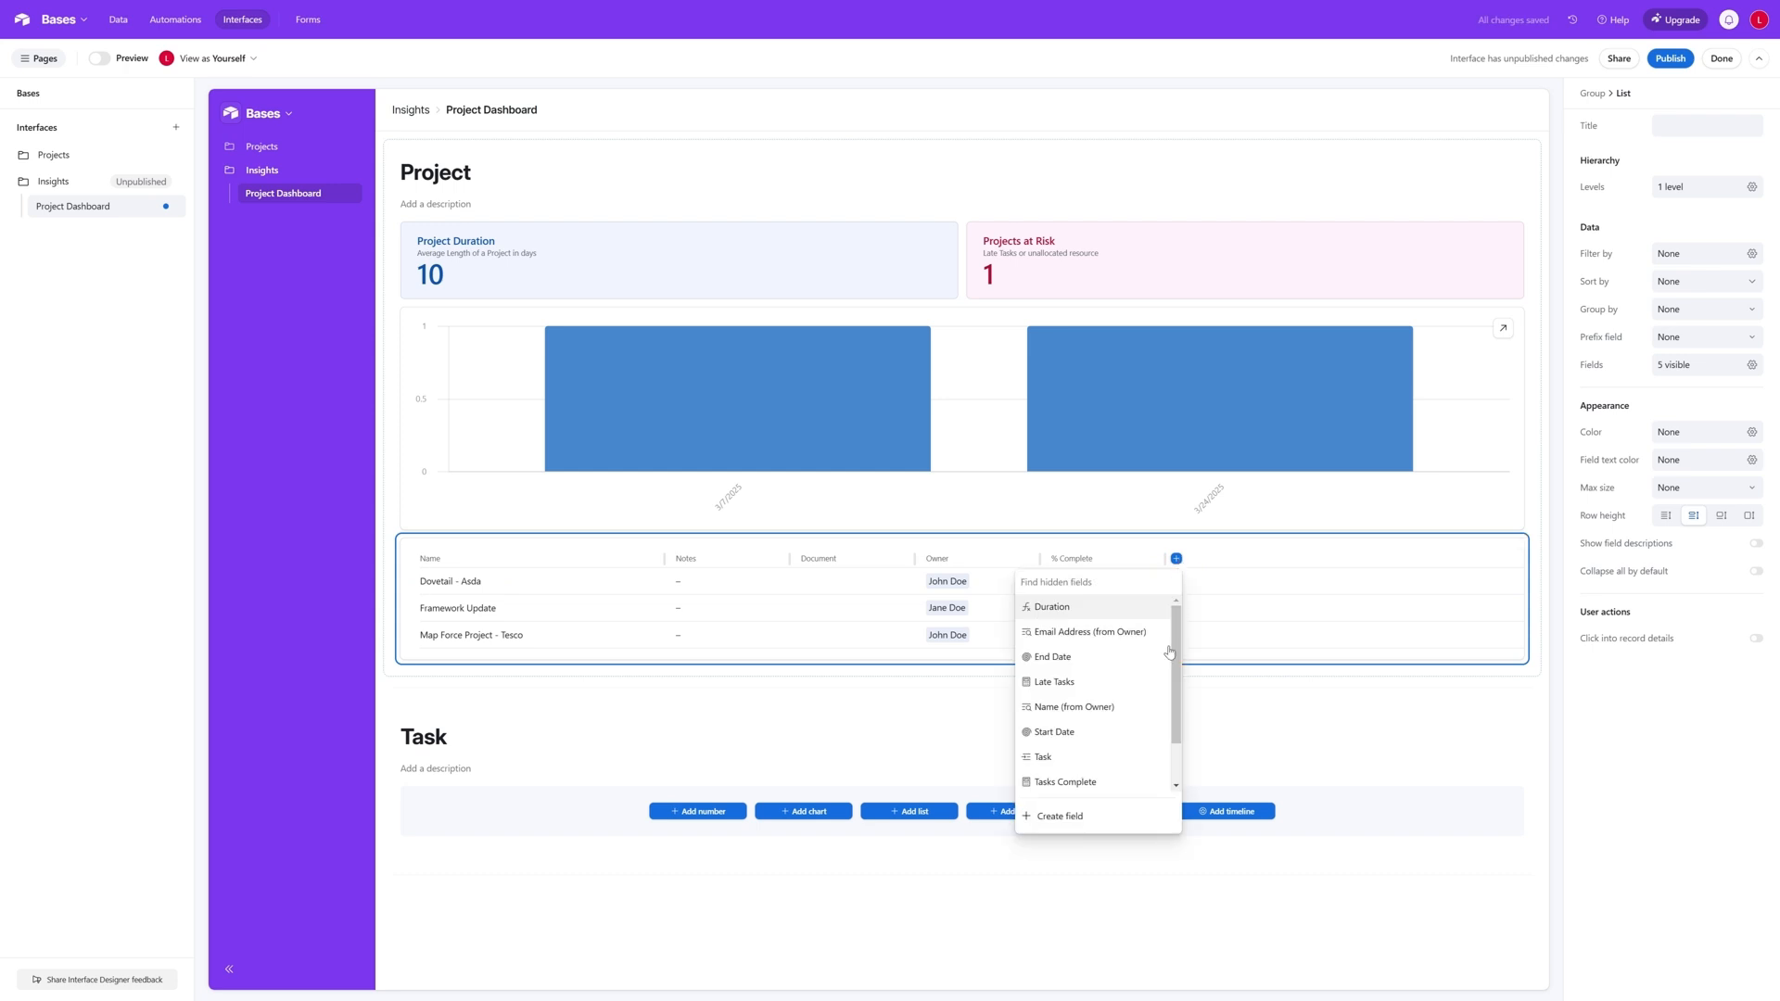
mouse_move(1174, 629)
mouse_down()
mouse_move(1182, 665)
mouse_move(1179, 612)
mouse_up()
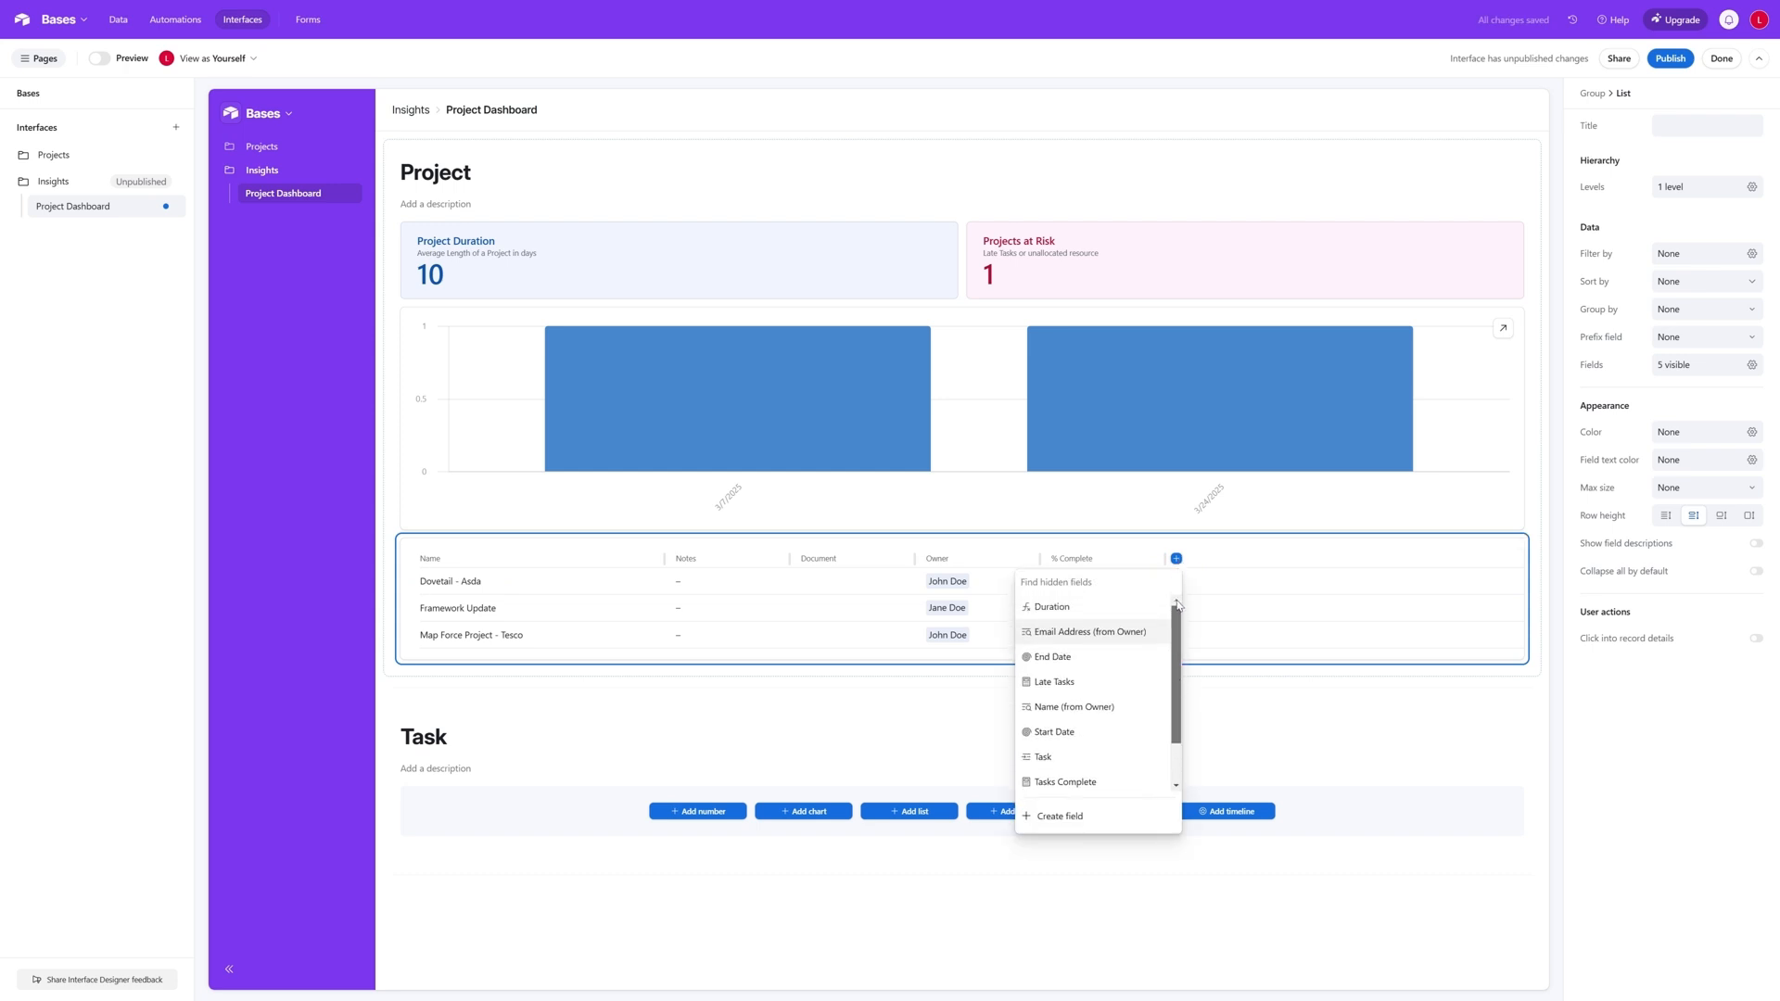
- Hide the project list's Document and Notes fields, and add End Date so the columns run Name, End Date, % Complete, Owner
click(981, 557)
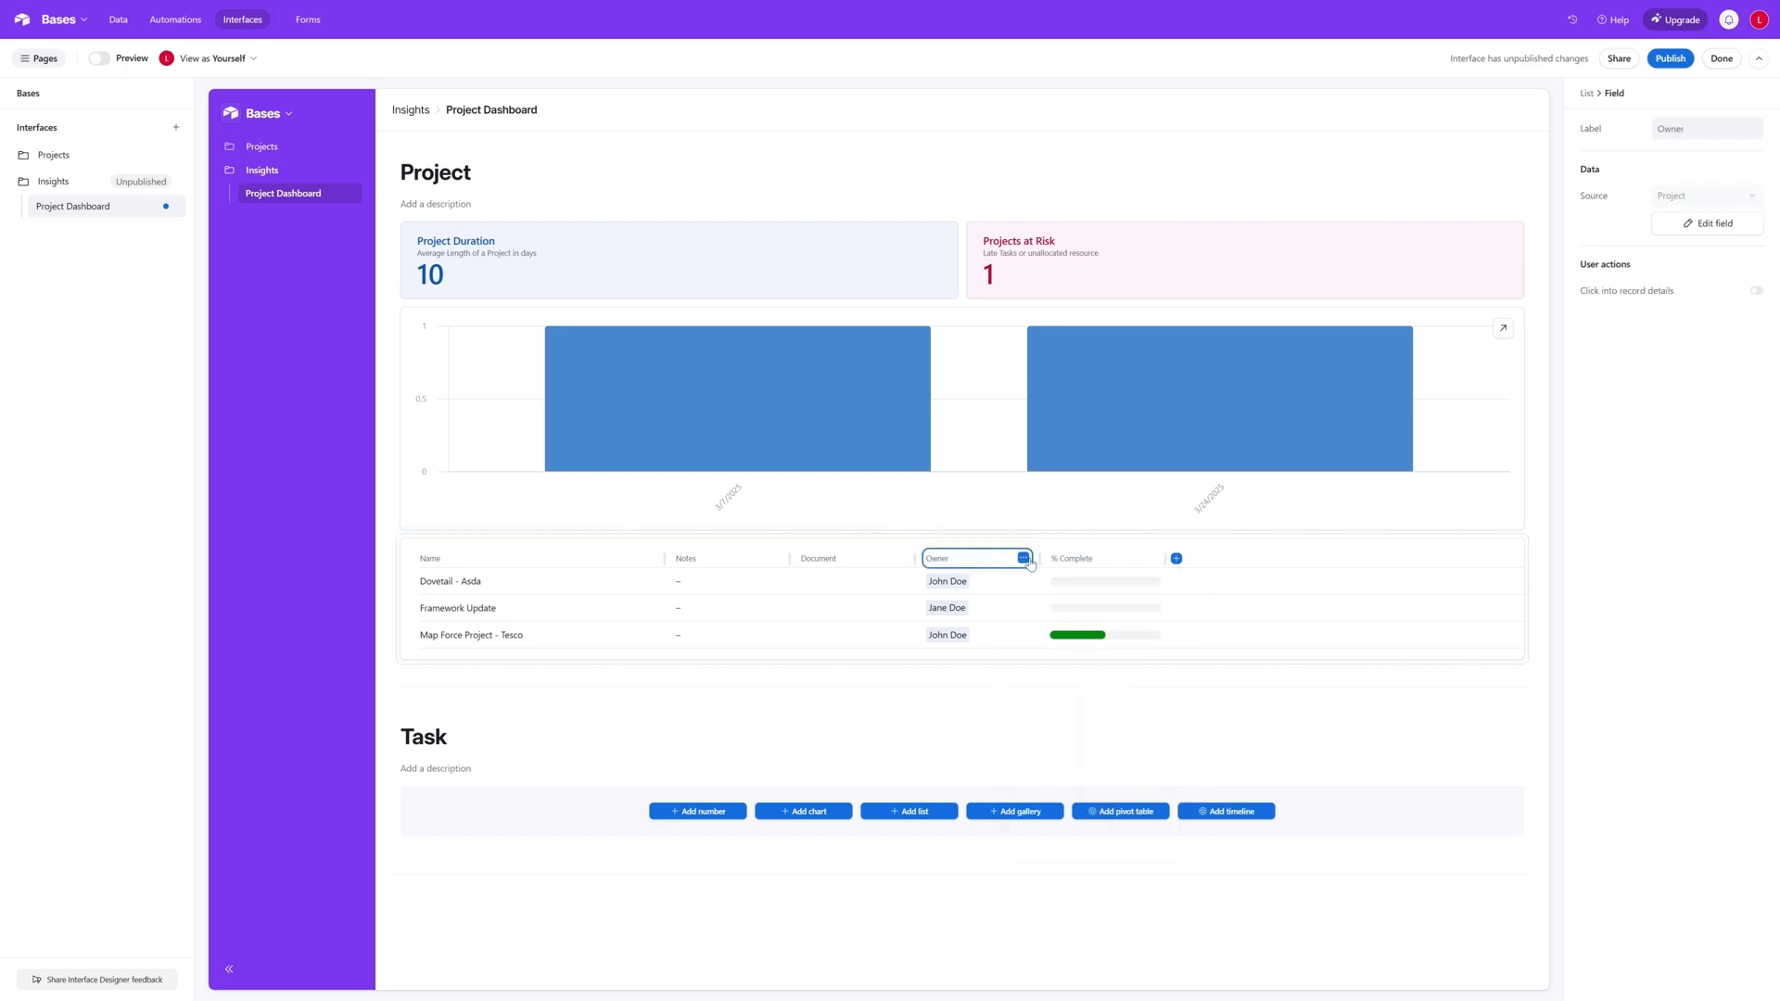
click(1024, 558)
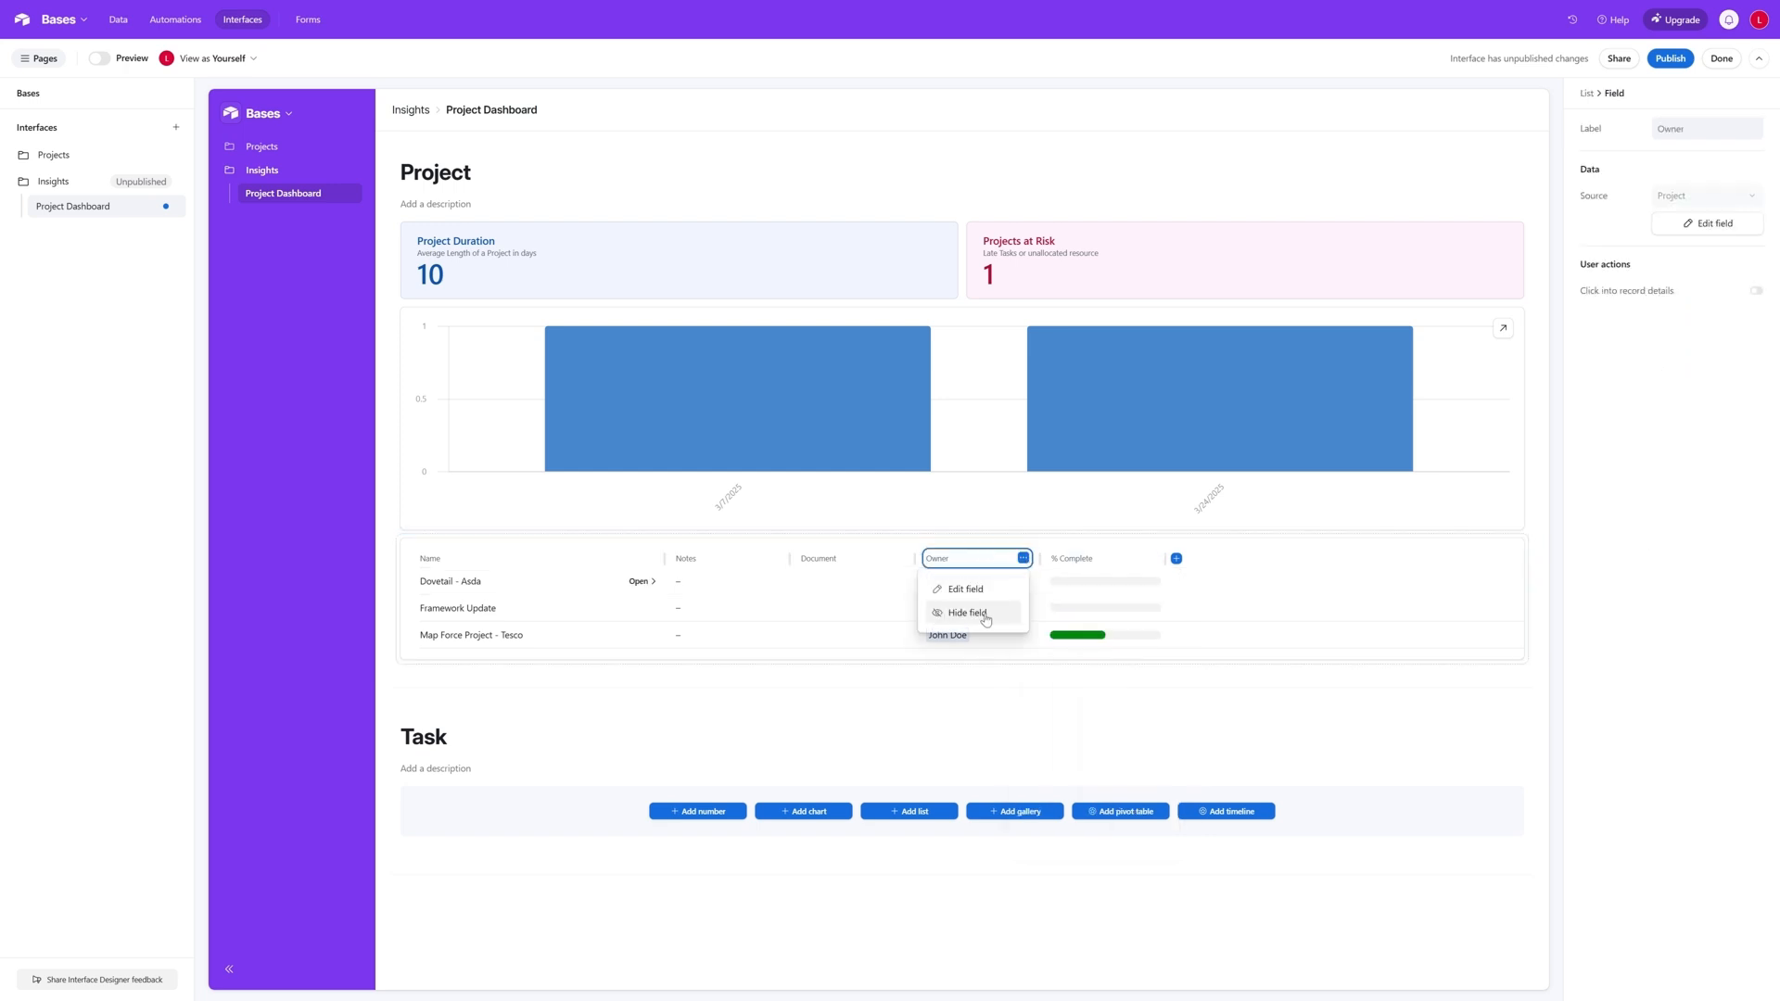
click(843, 558)
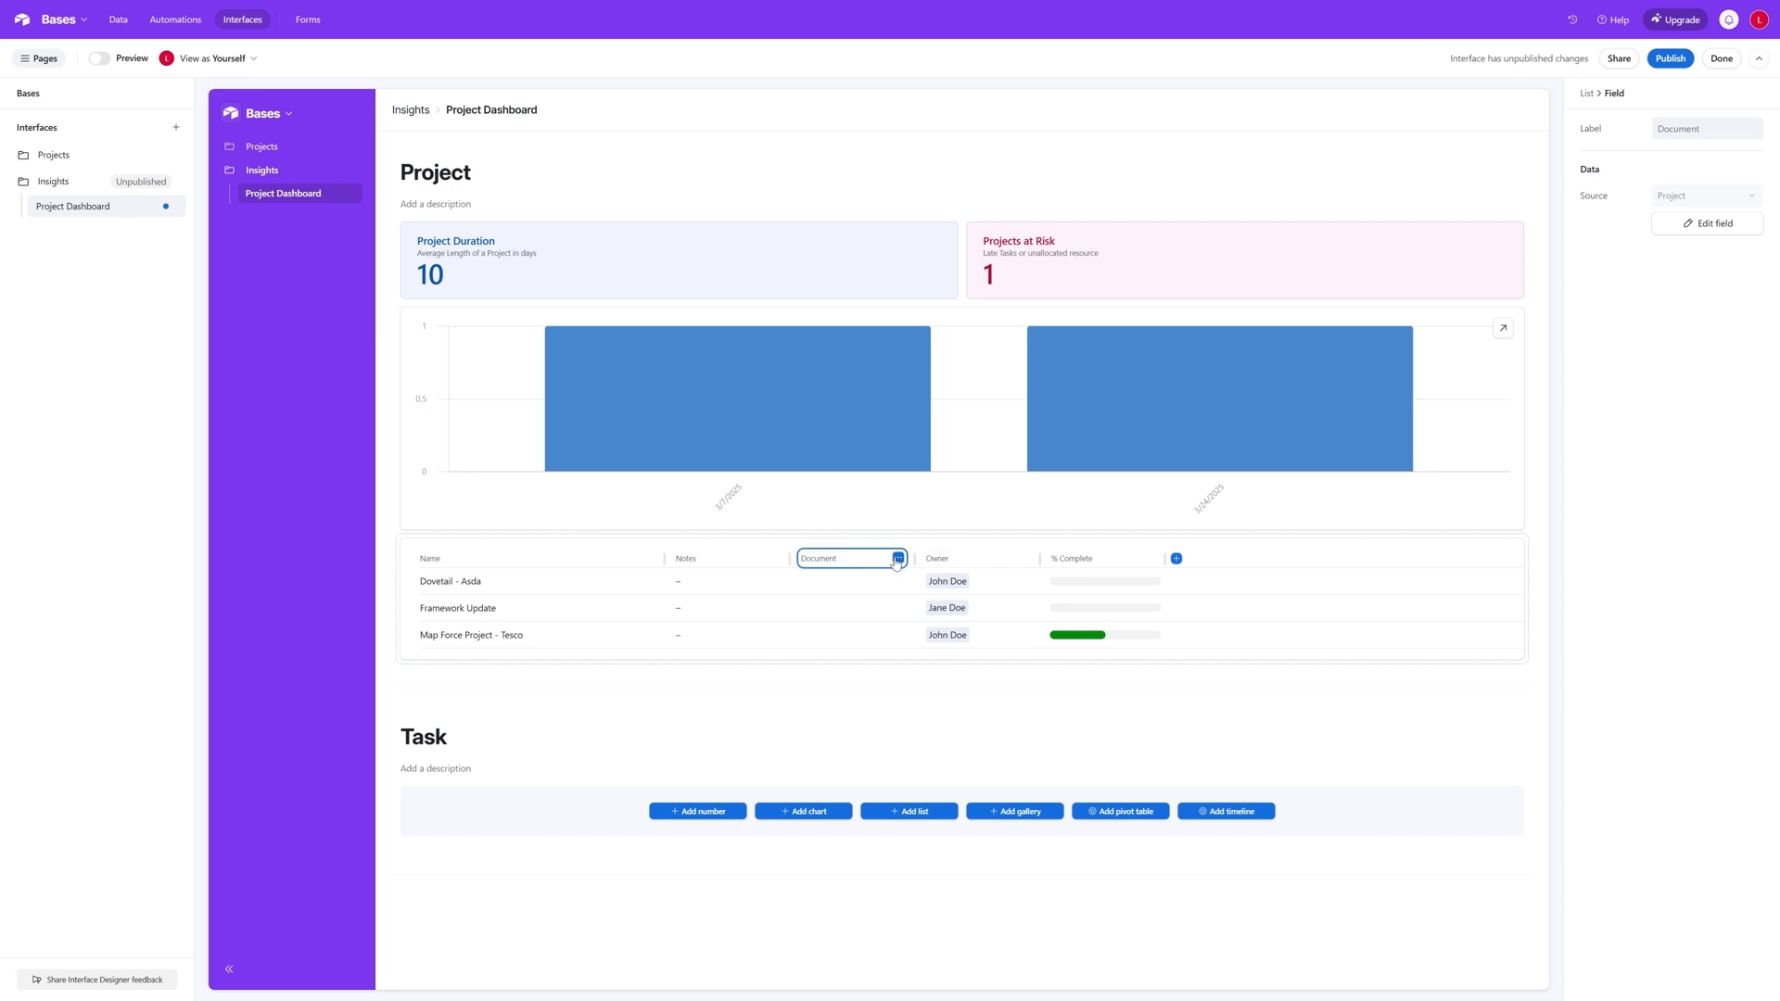
click(897, 558)
click(842, 613)
click(762, 559)
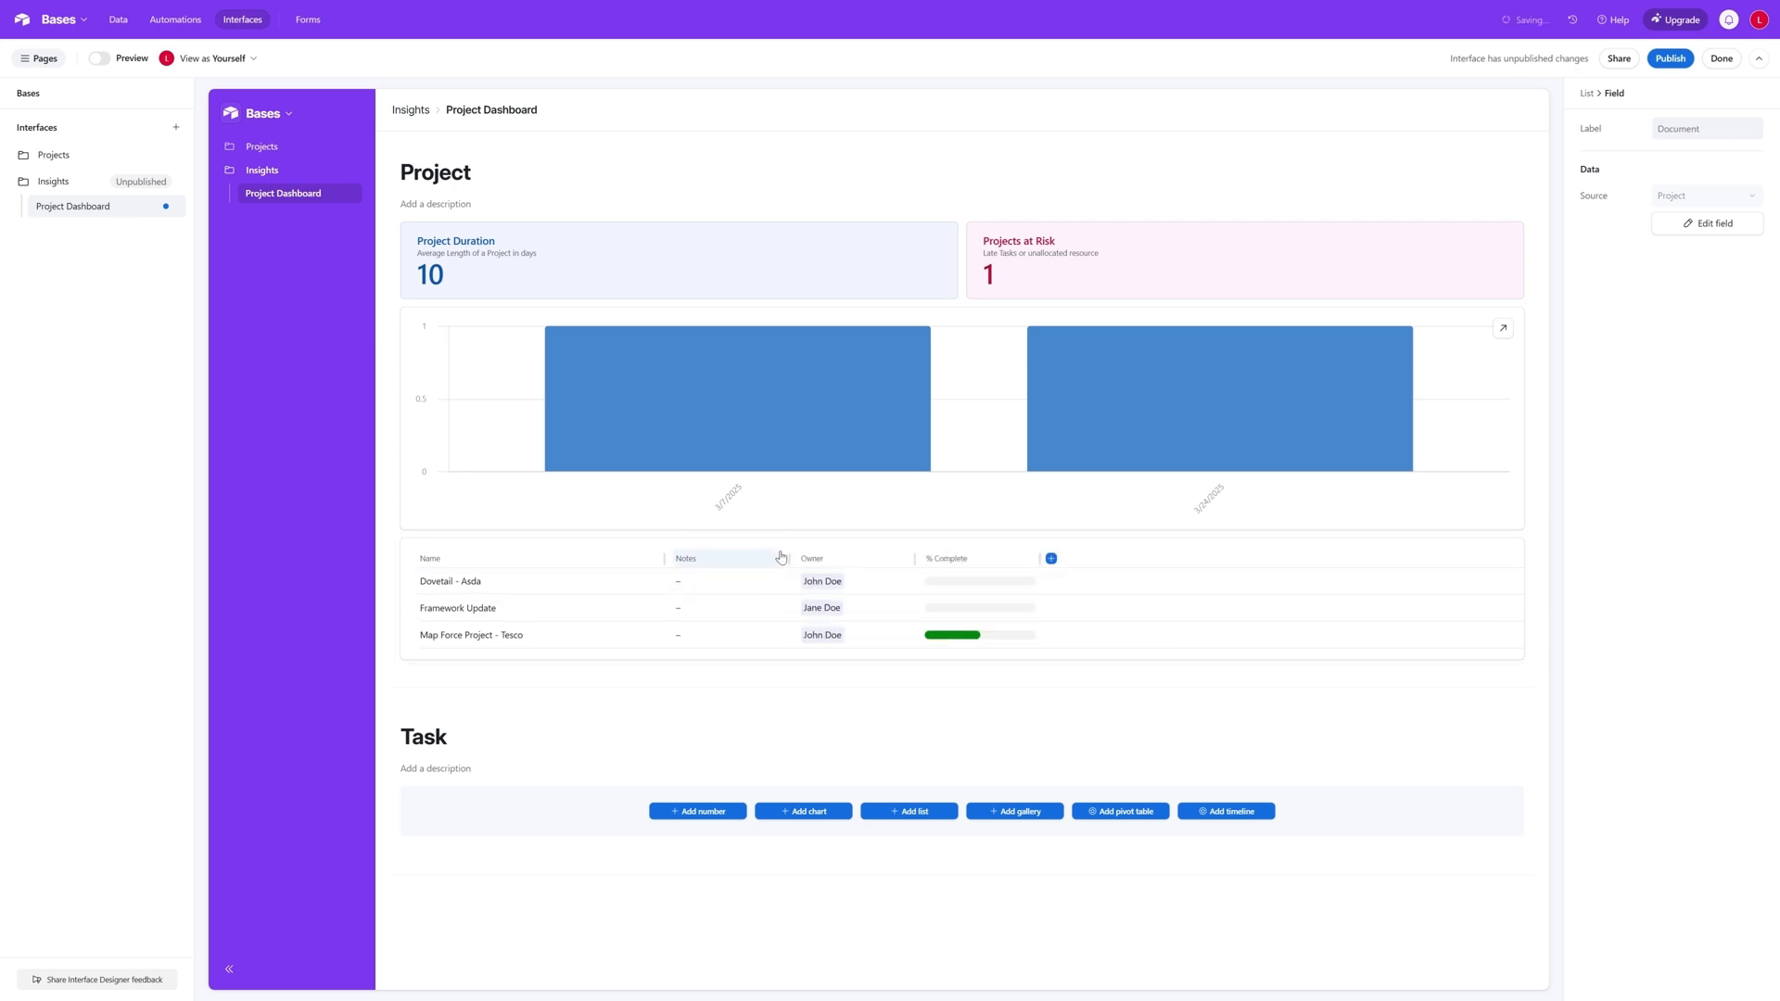
click(773, 558)
click(753, 613)
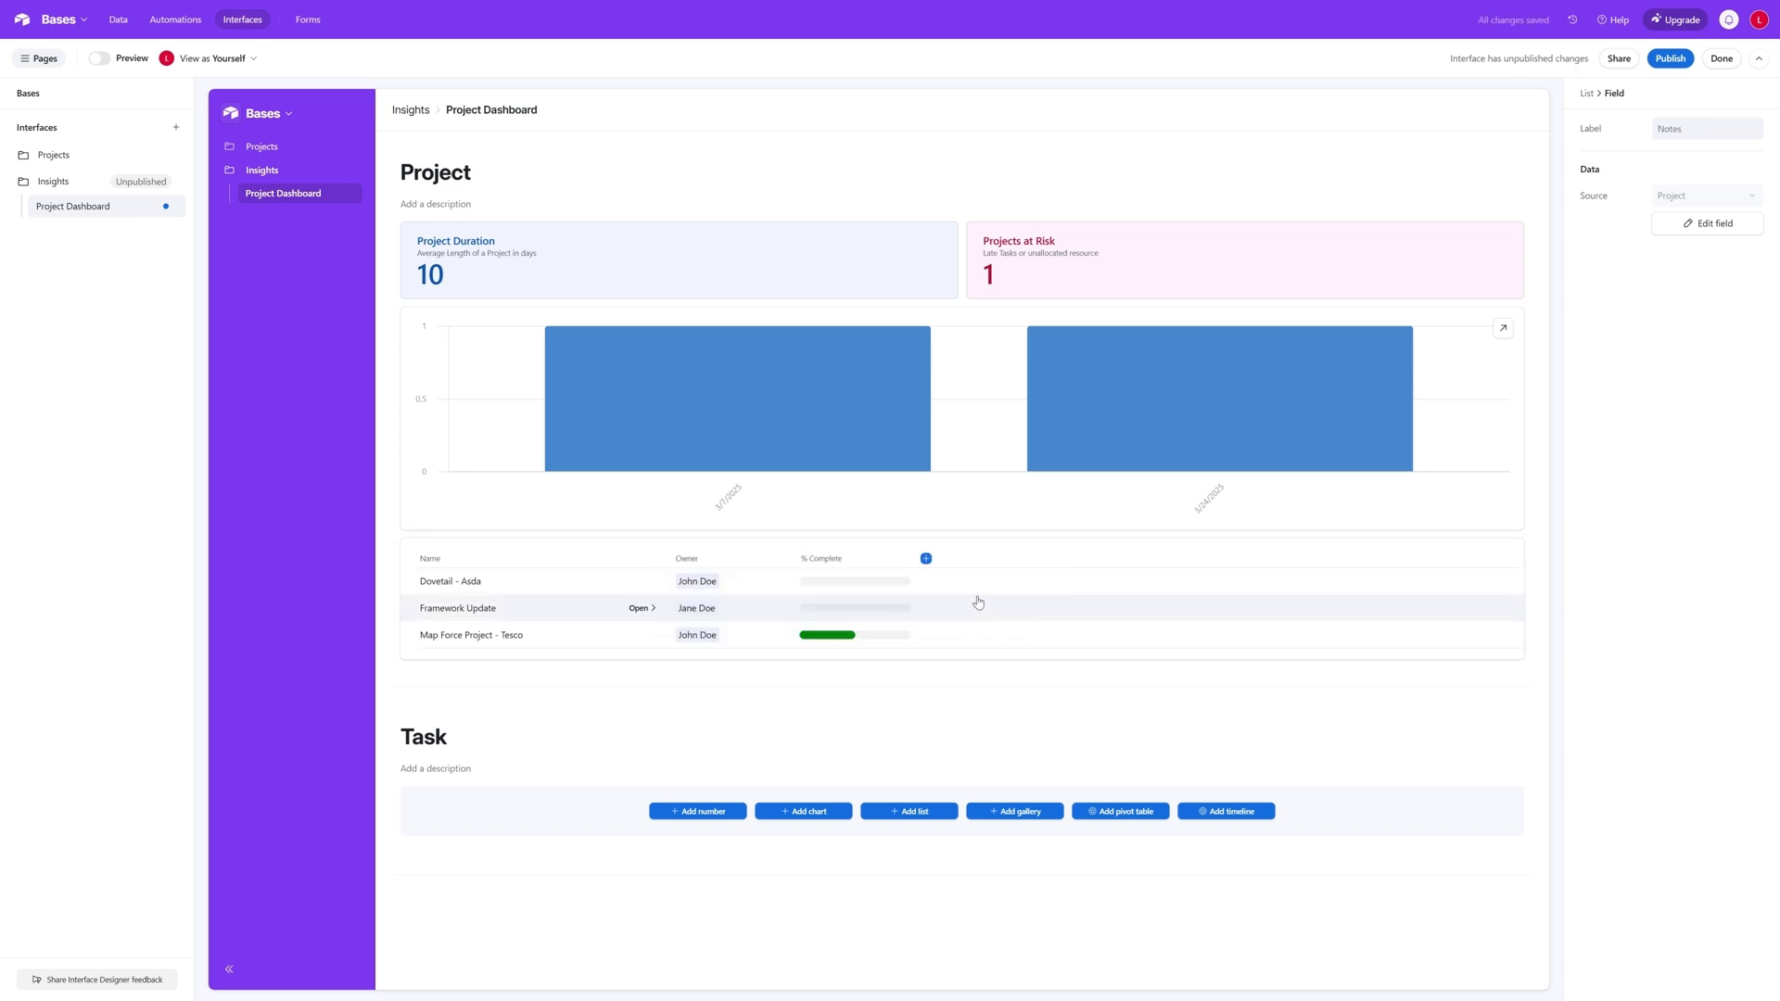
click(926, 559)
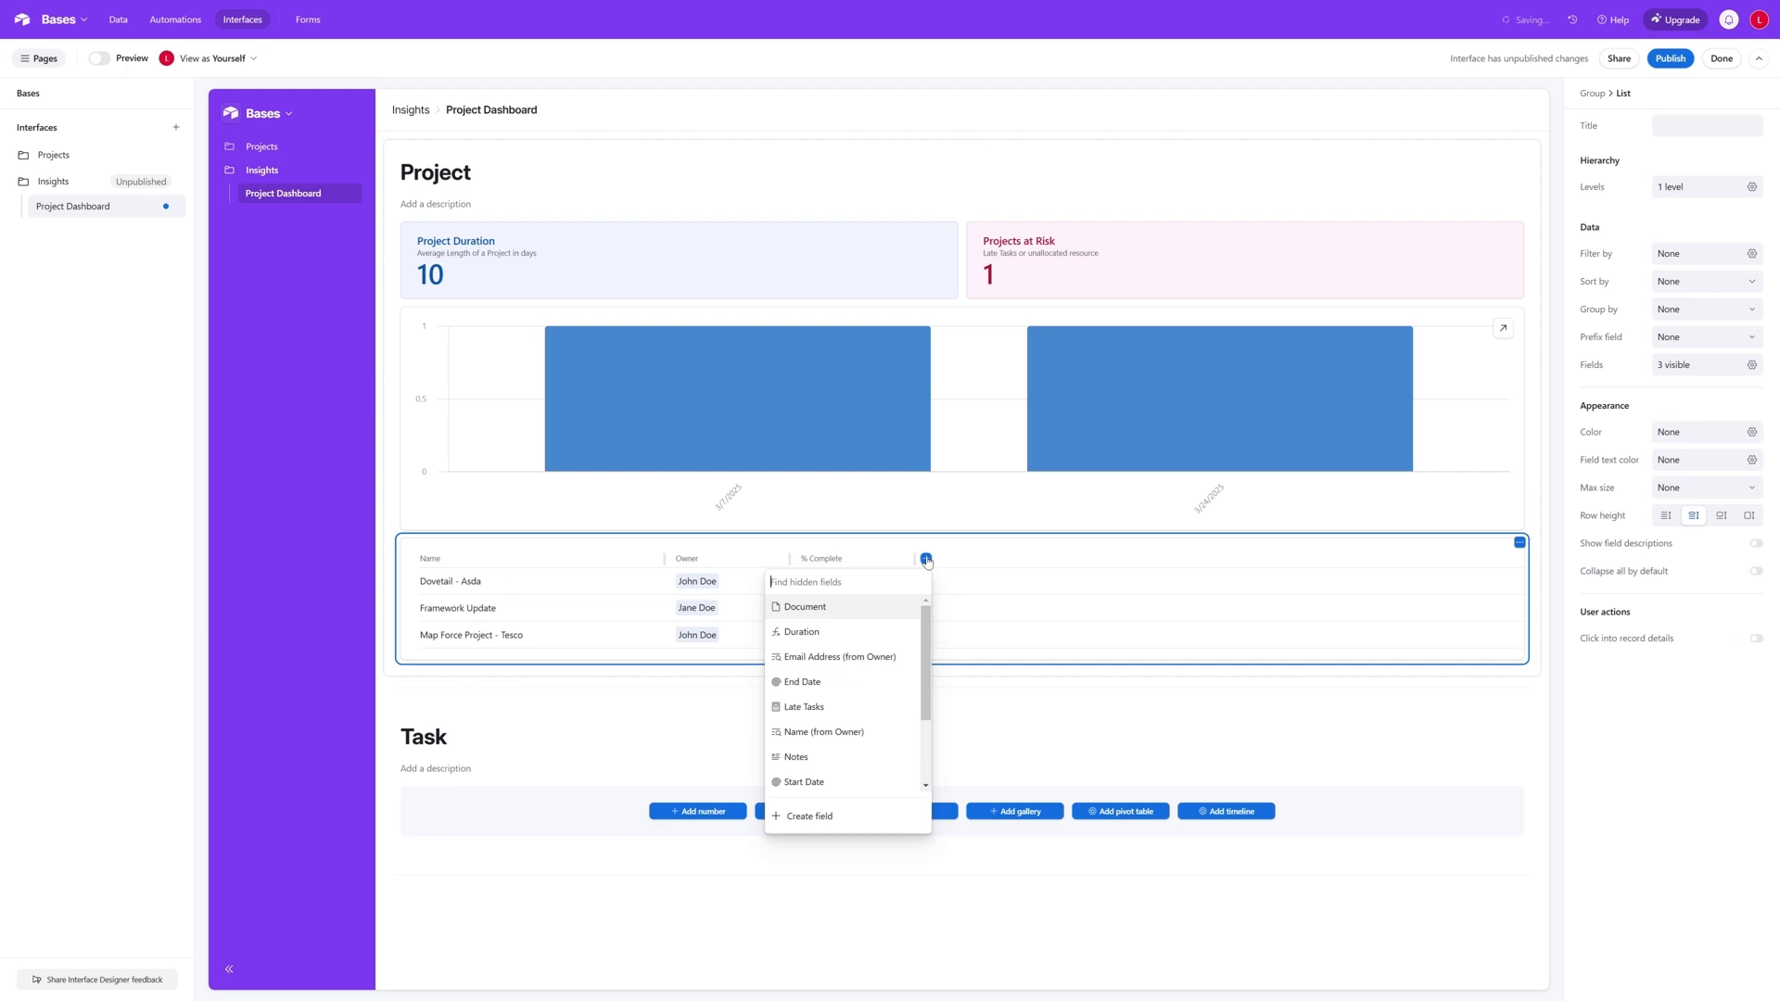
click(846, 683)
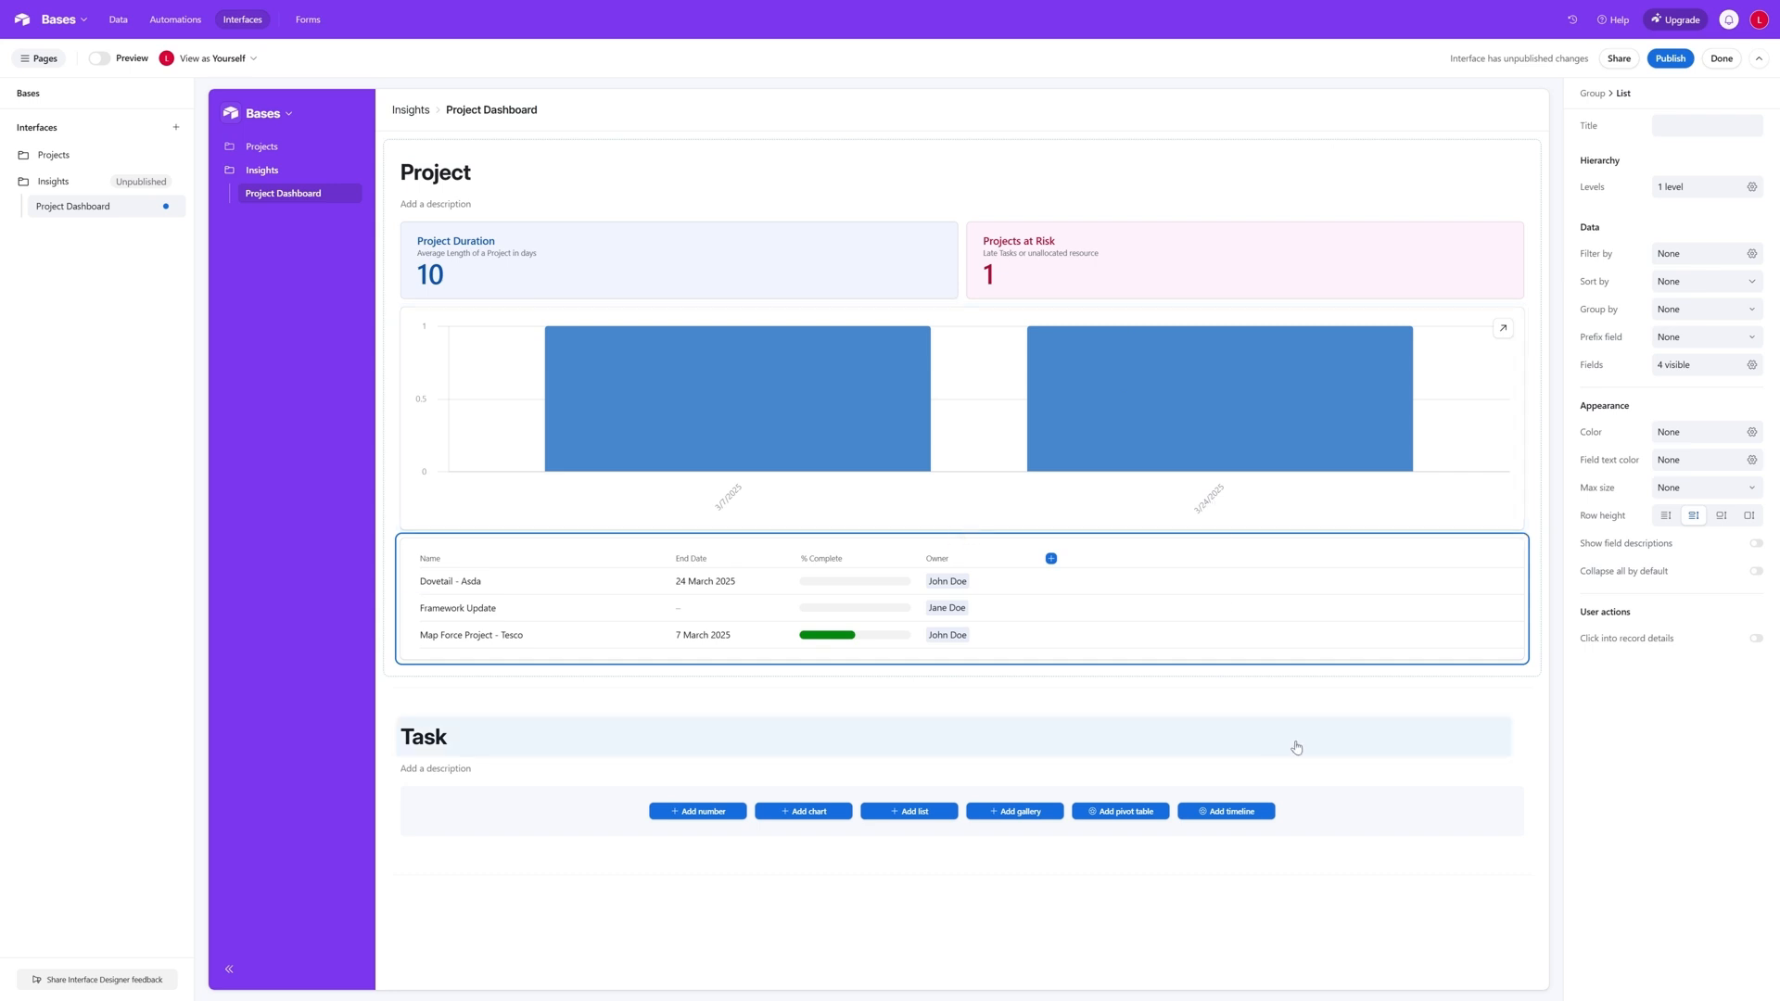
- Add a number element to the Task group with the title "In Progress" and the type Count
click(689, 818)
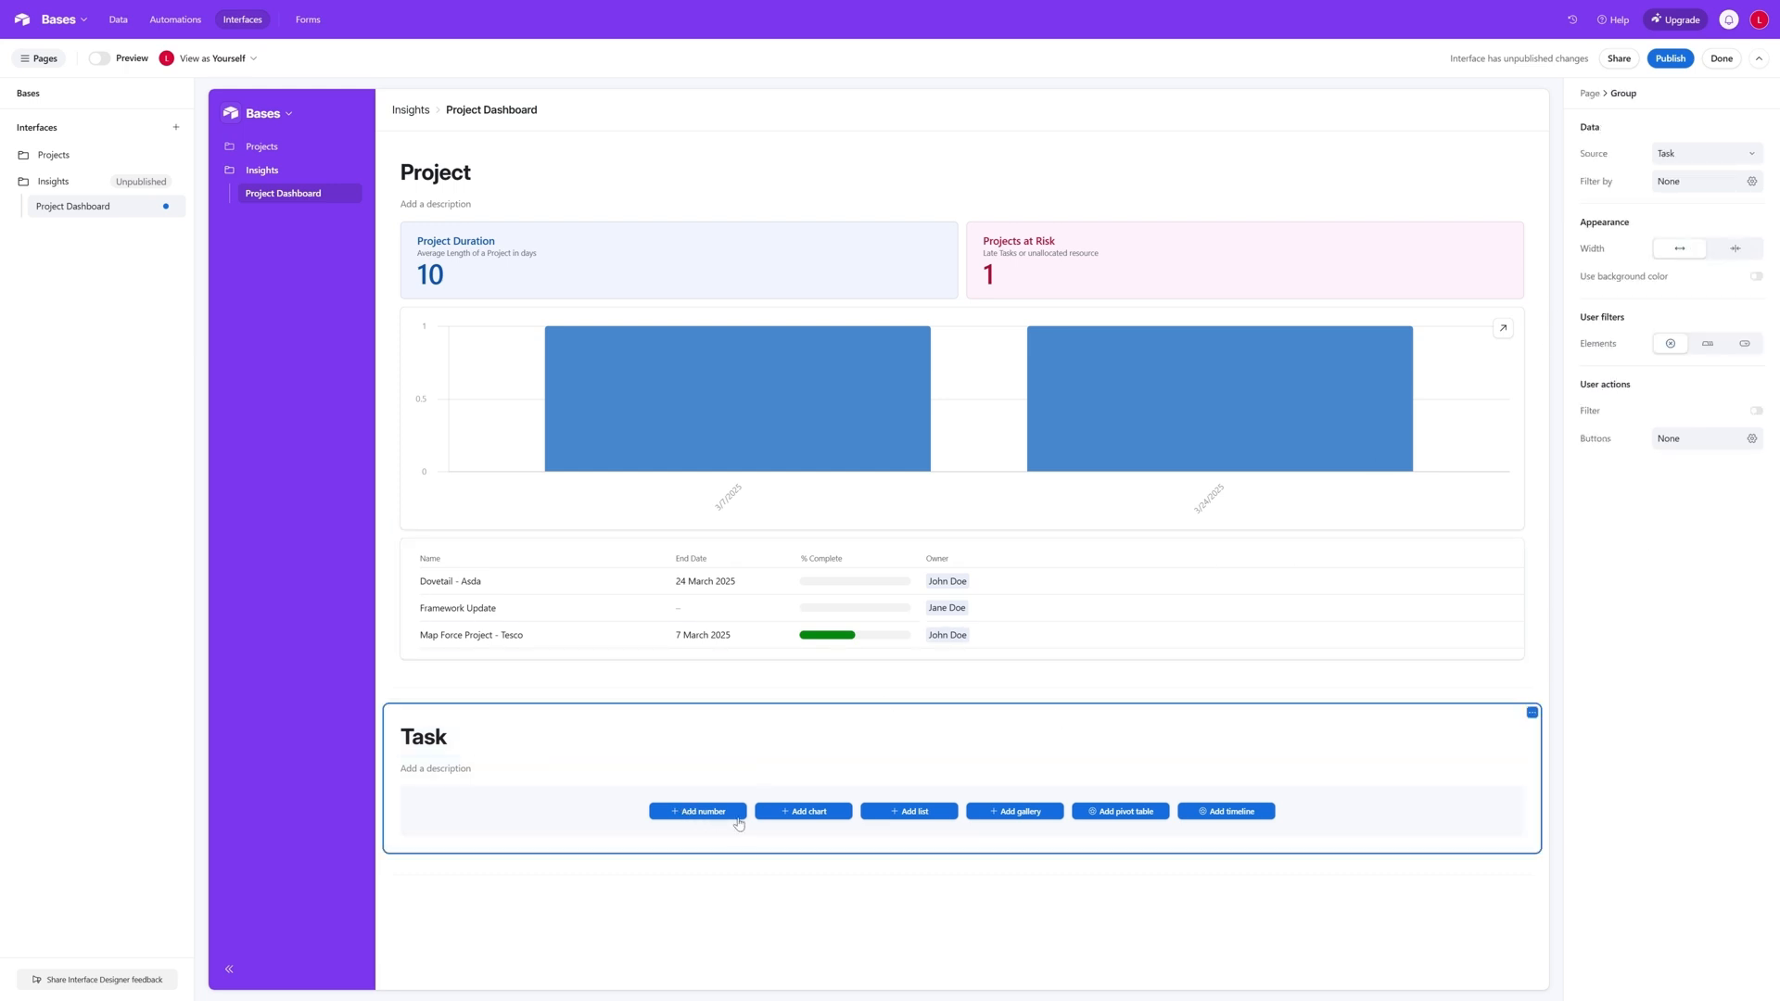
click(704, 812)
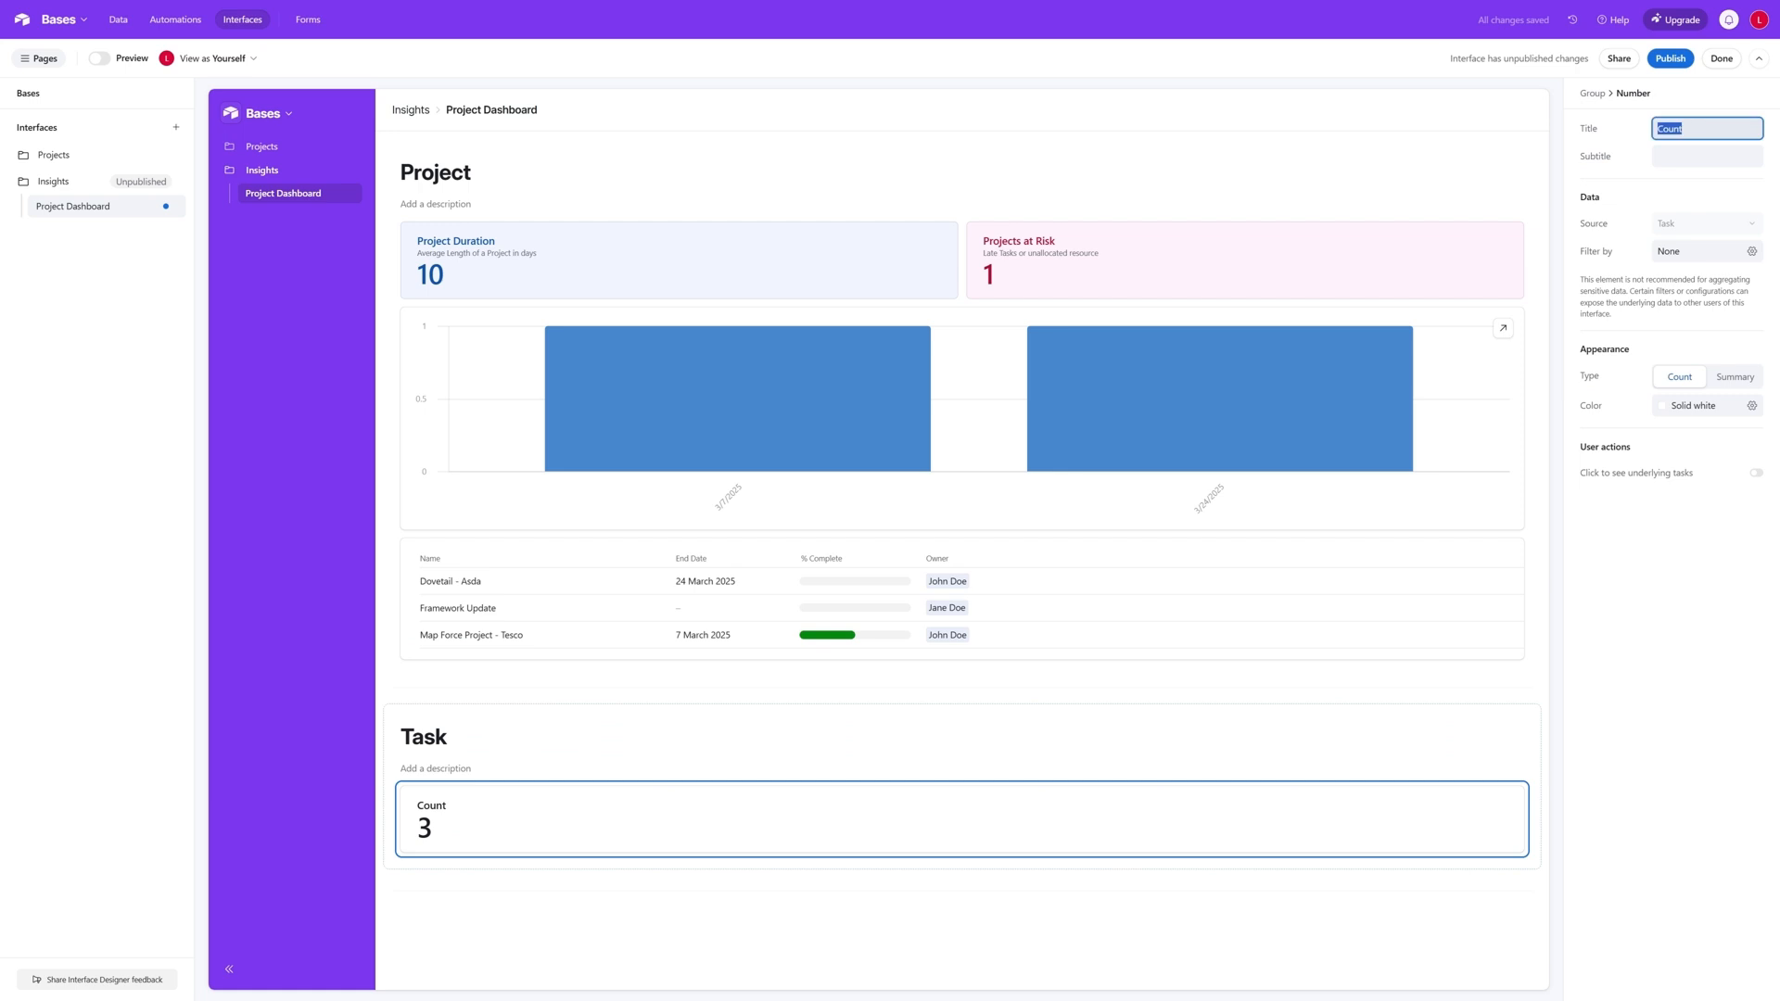
text(In Progress)
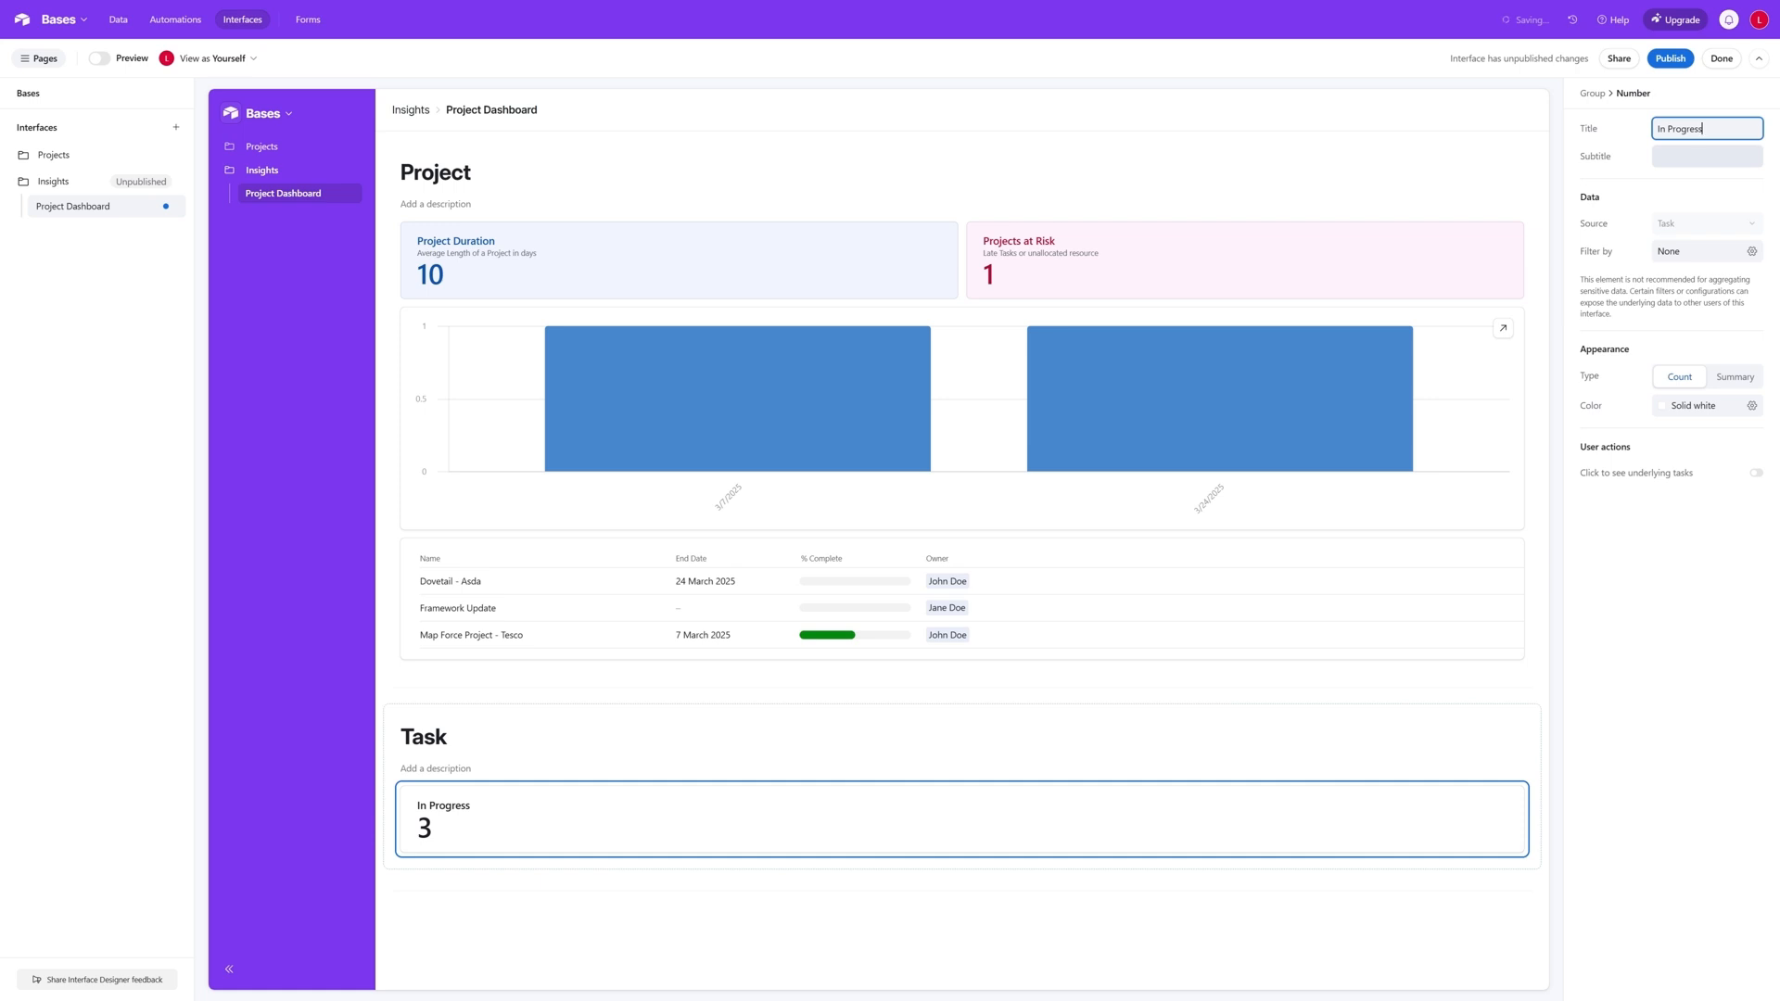
click(1681, 387)
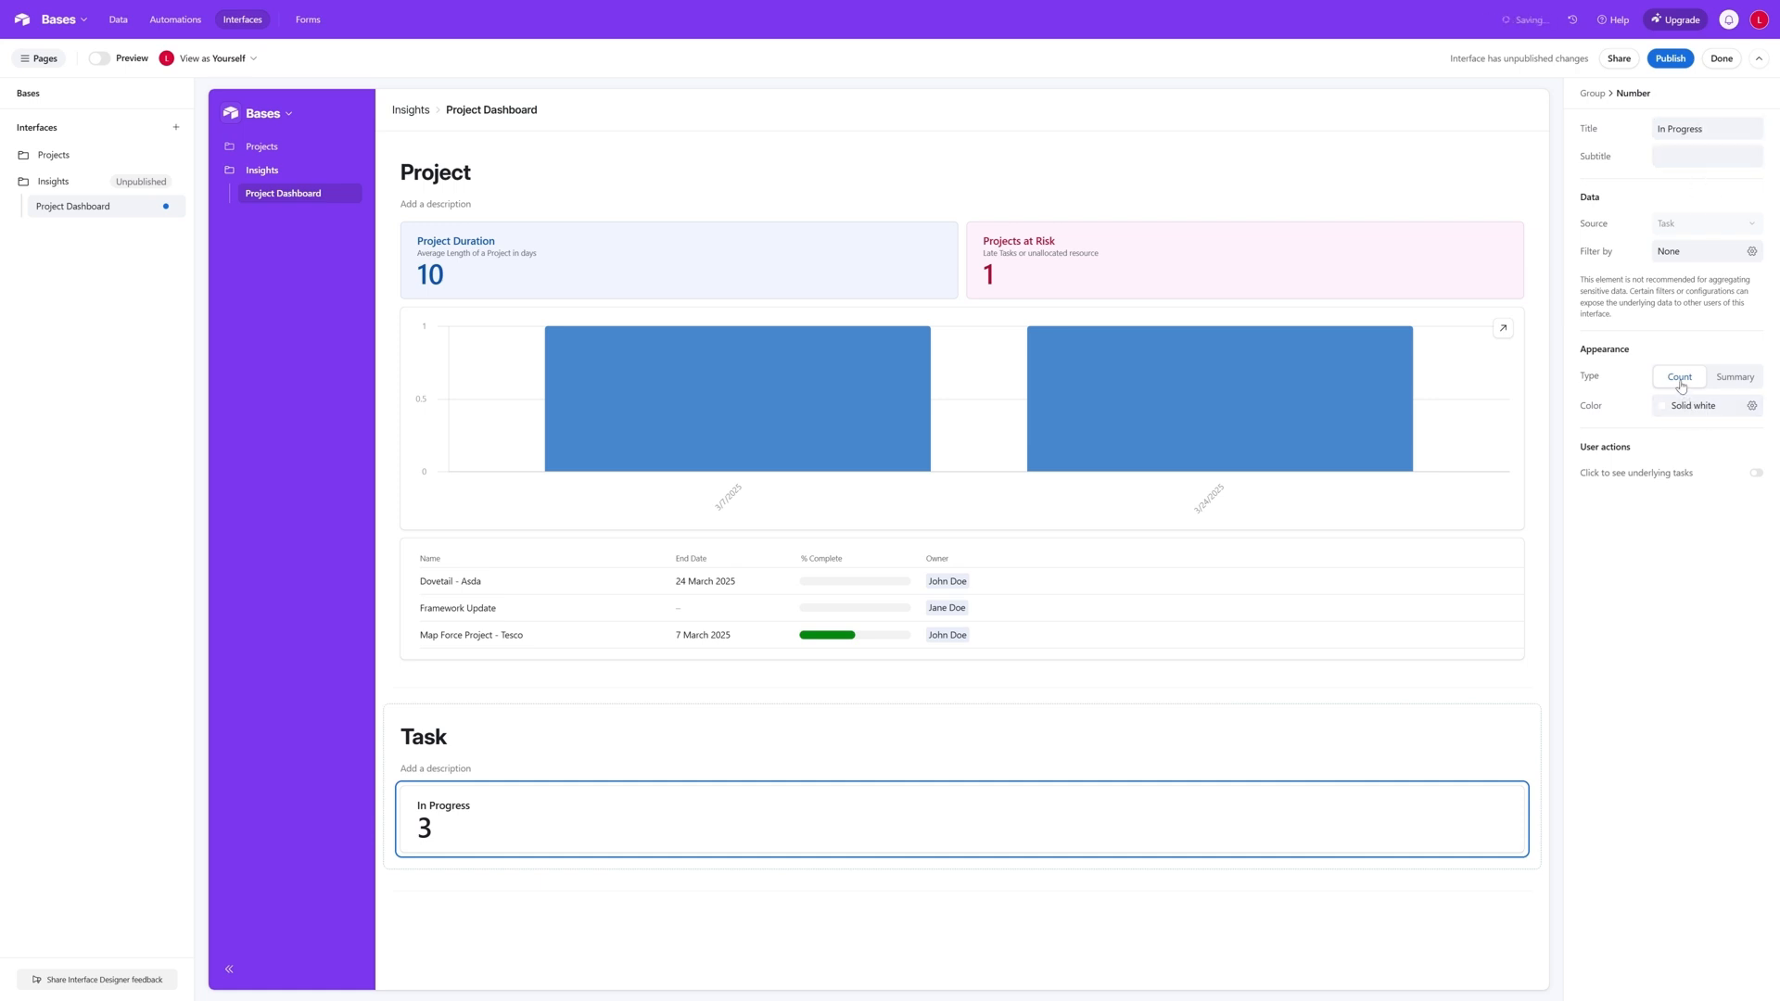
- Filter the In Progress number to tasks where Status is In Progress
click(1752, 256)
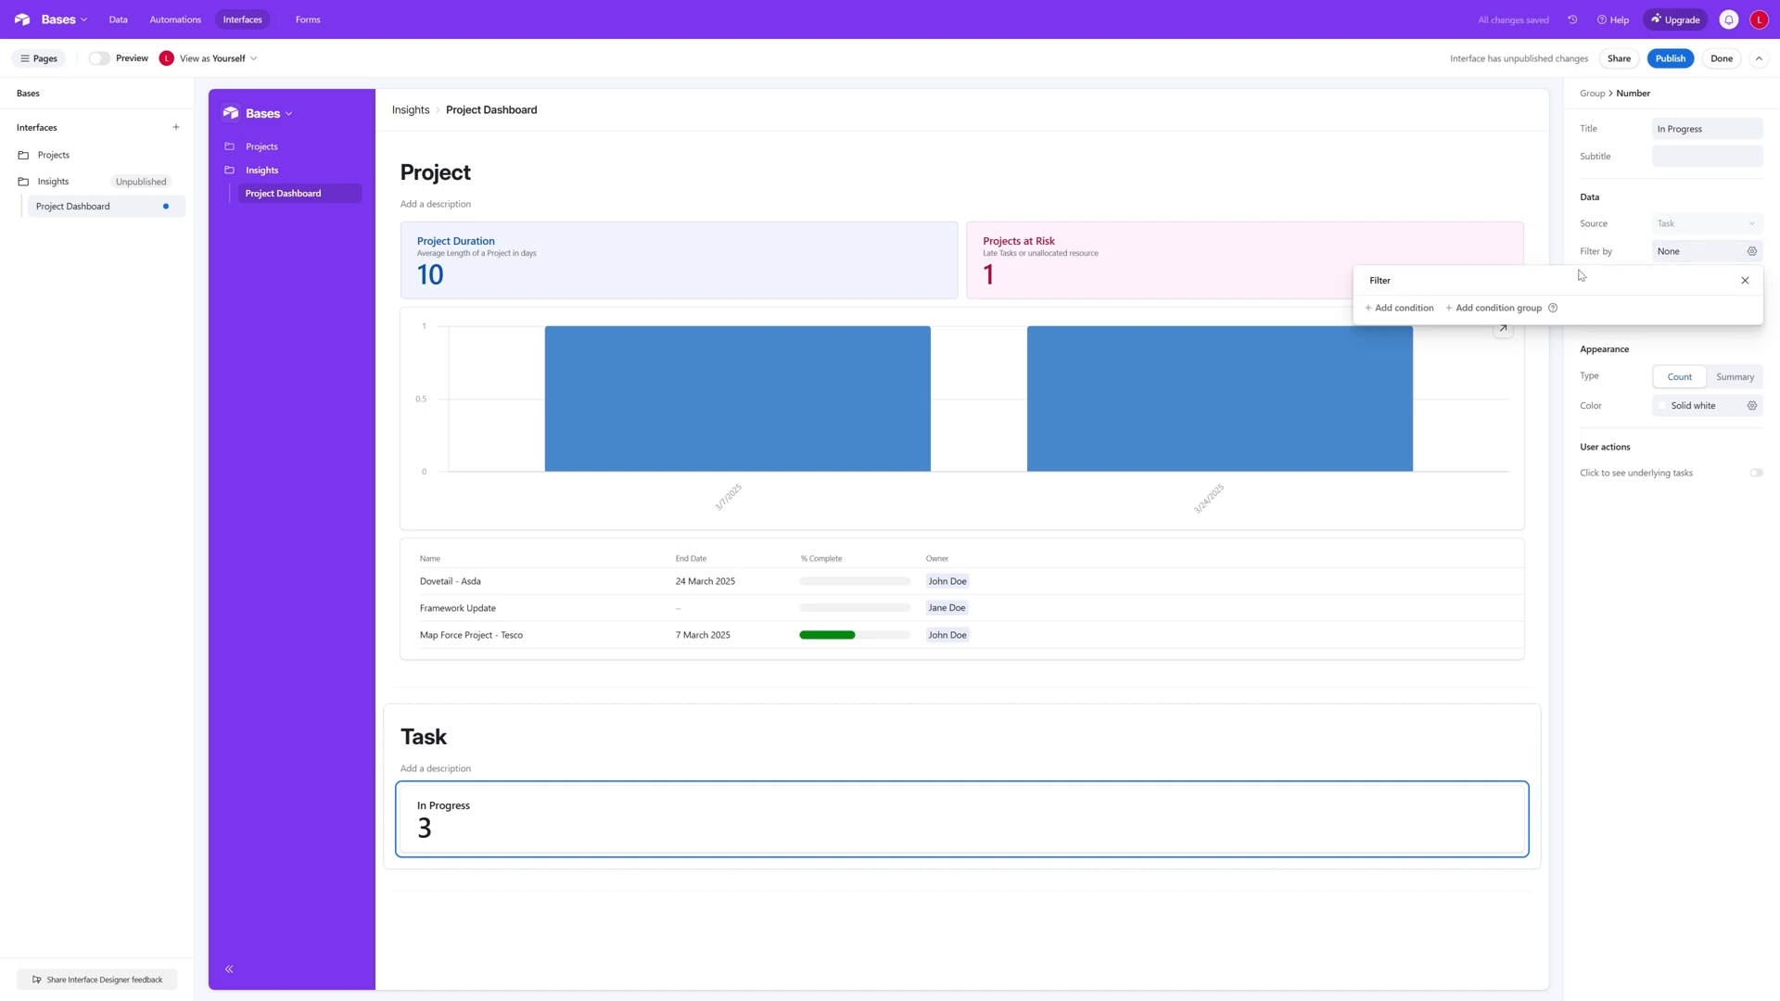
click(1403, 307)
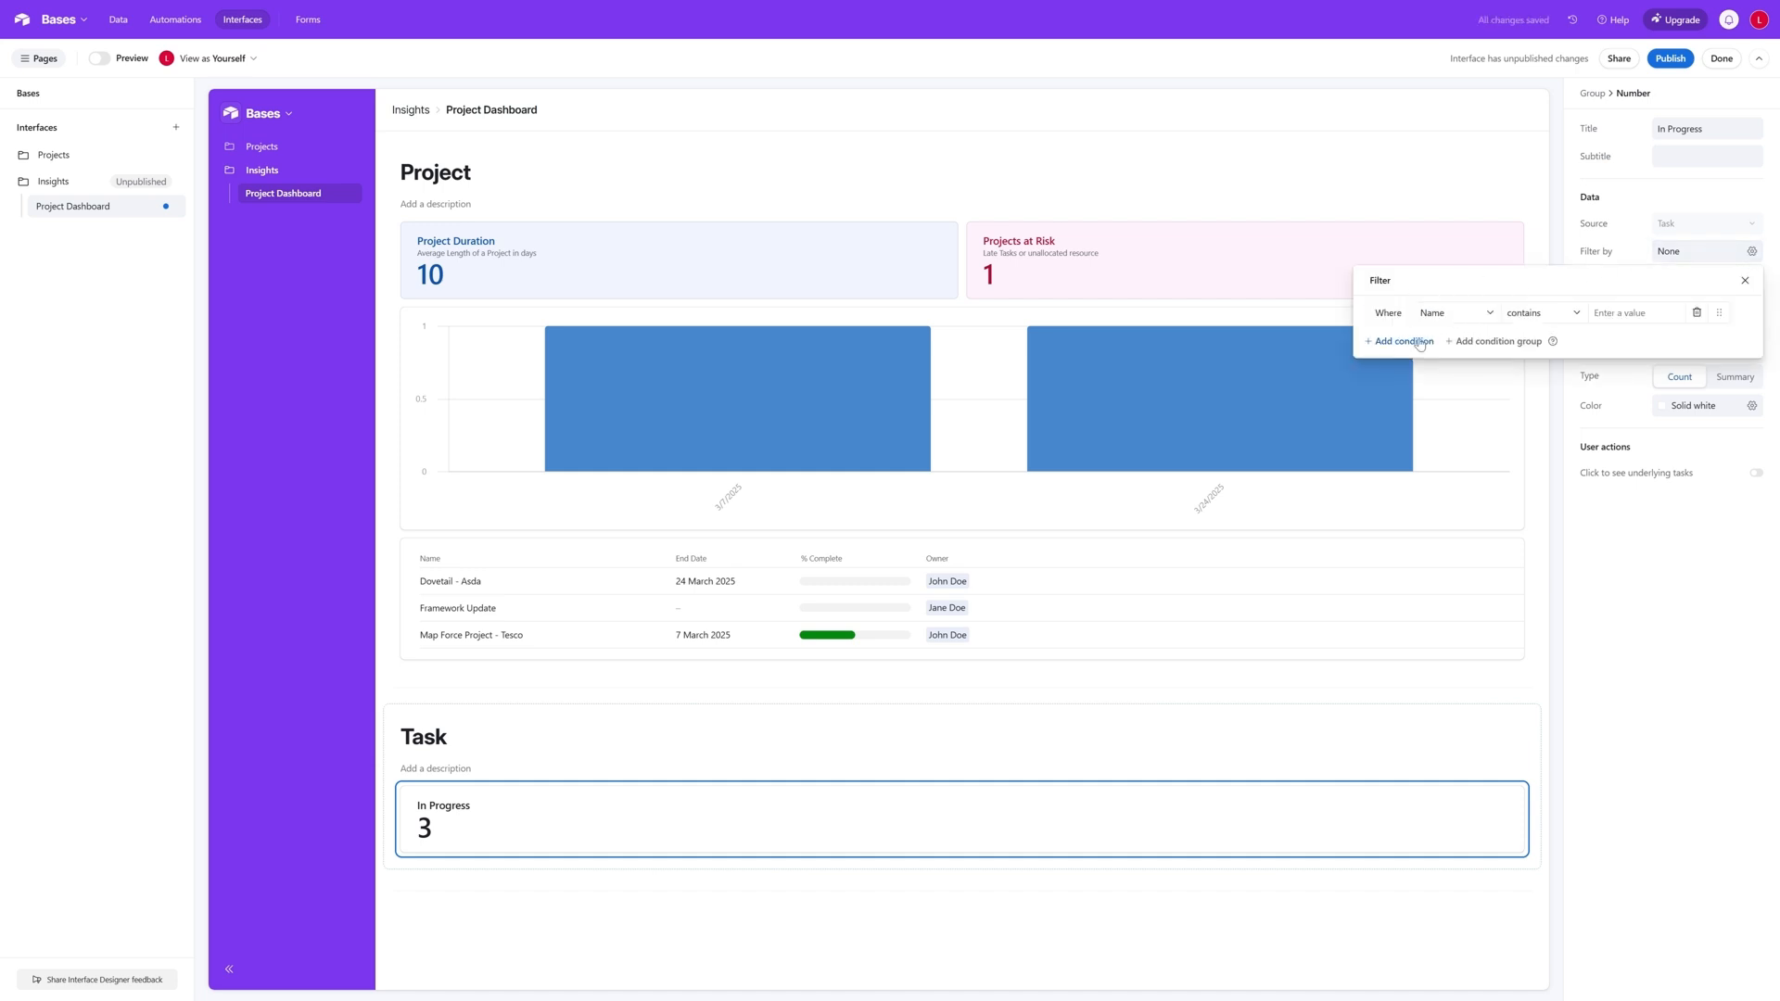
click(1467, 314)
text(s)
click(1463, 369)
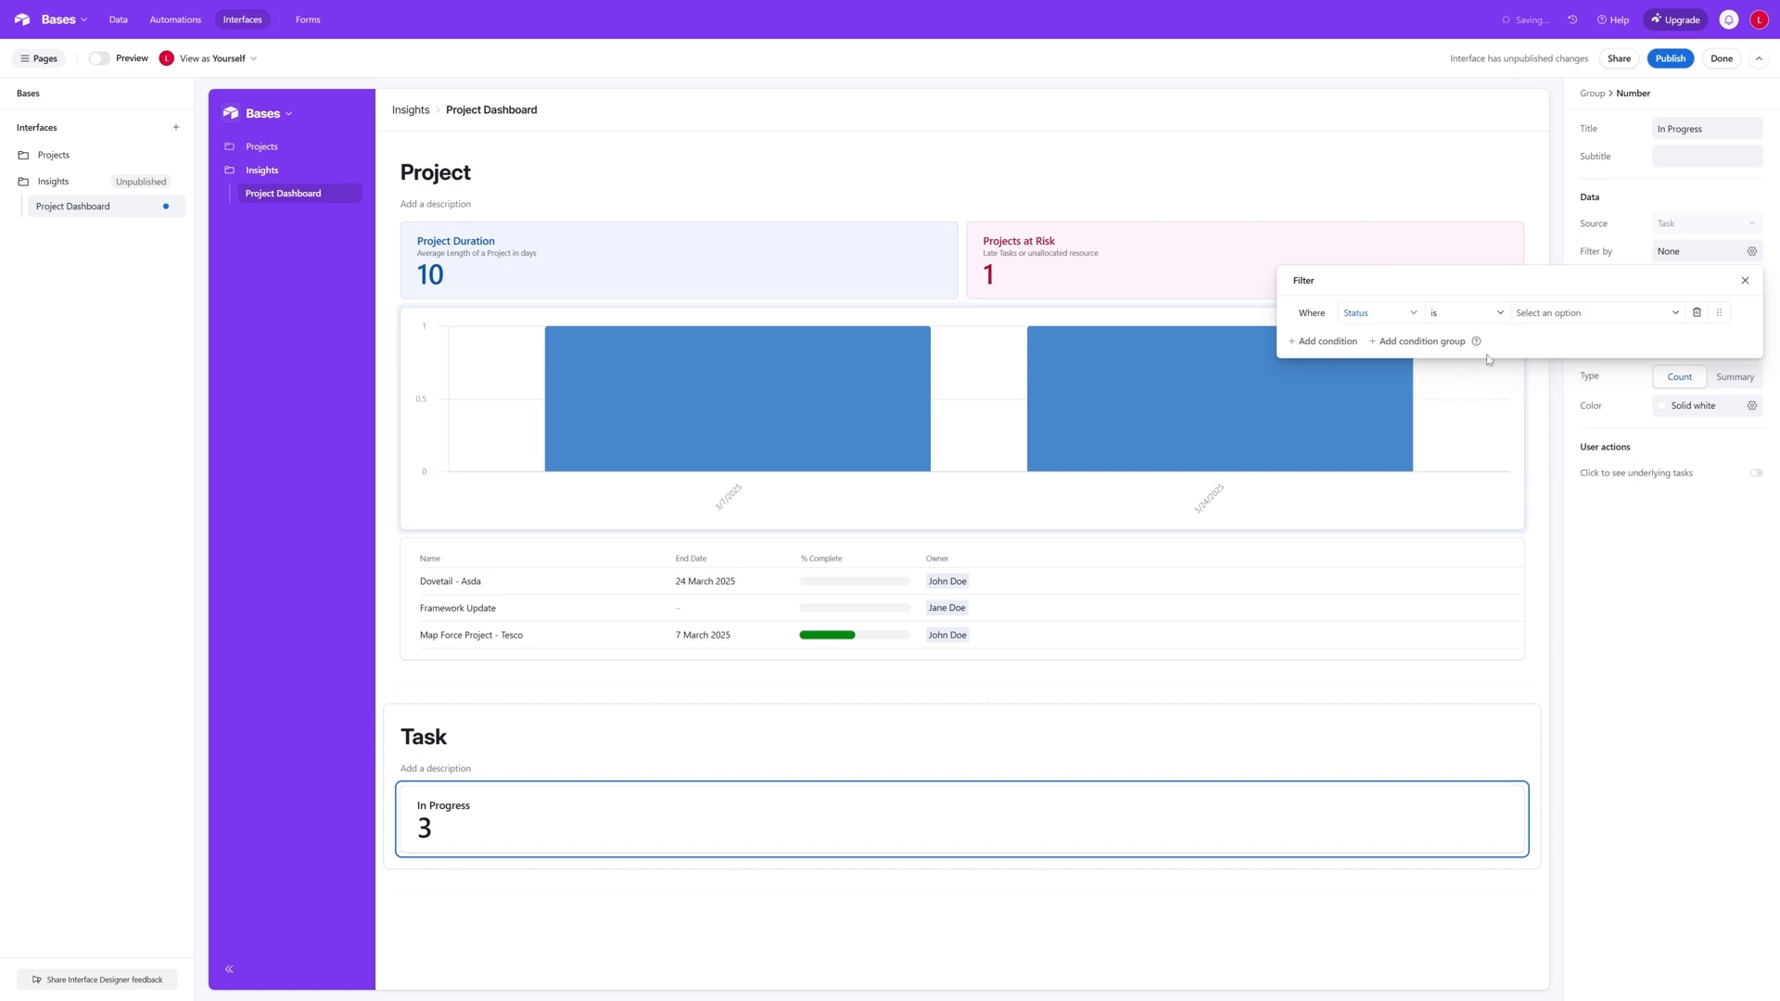
click(1483, 313)
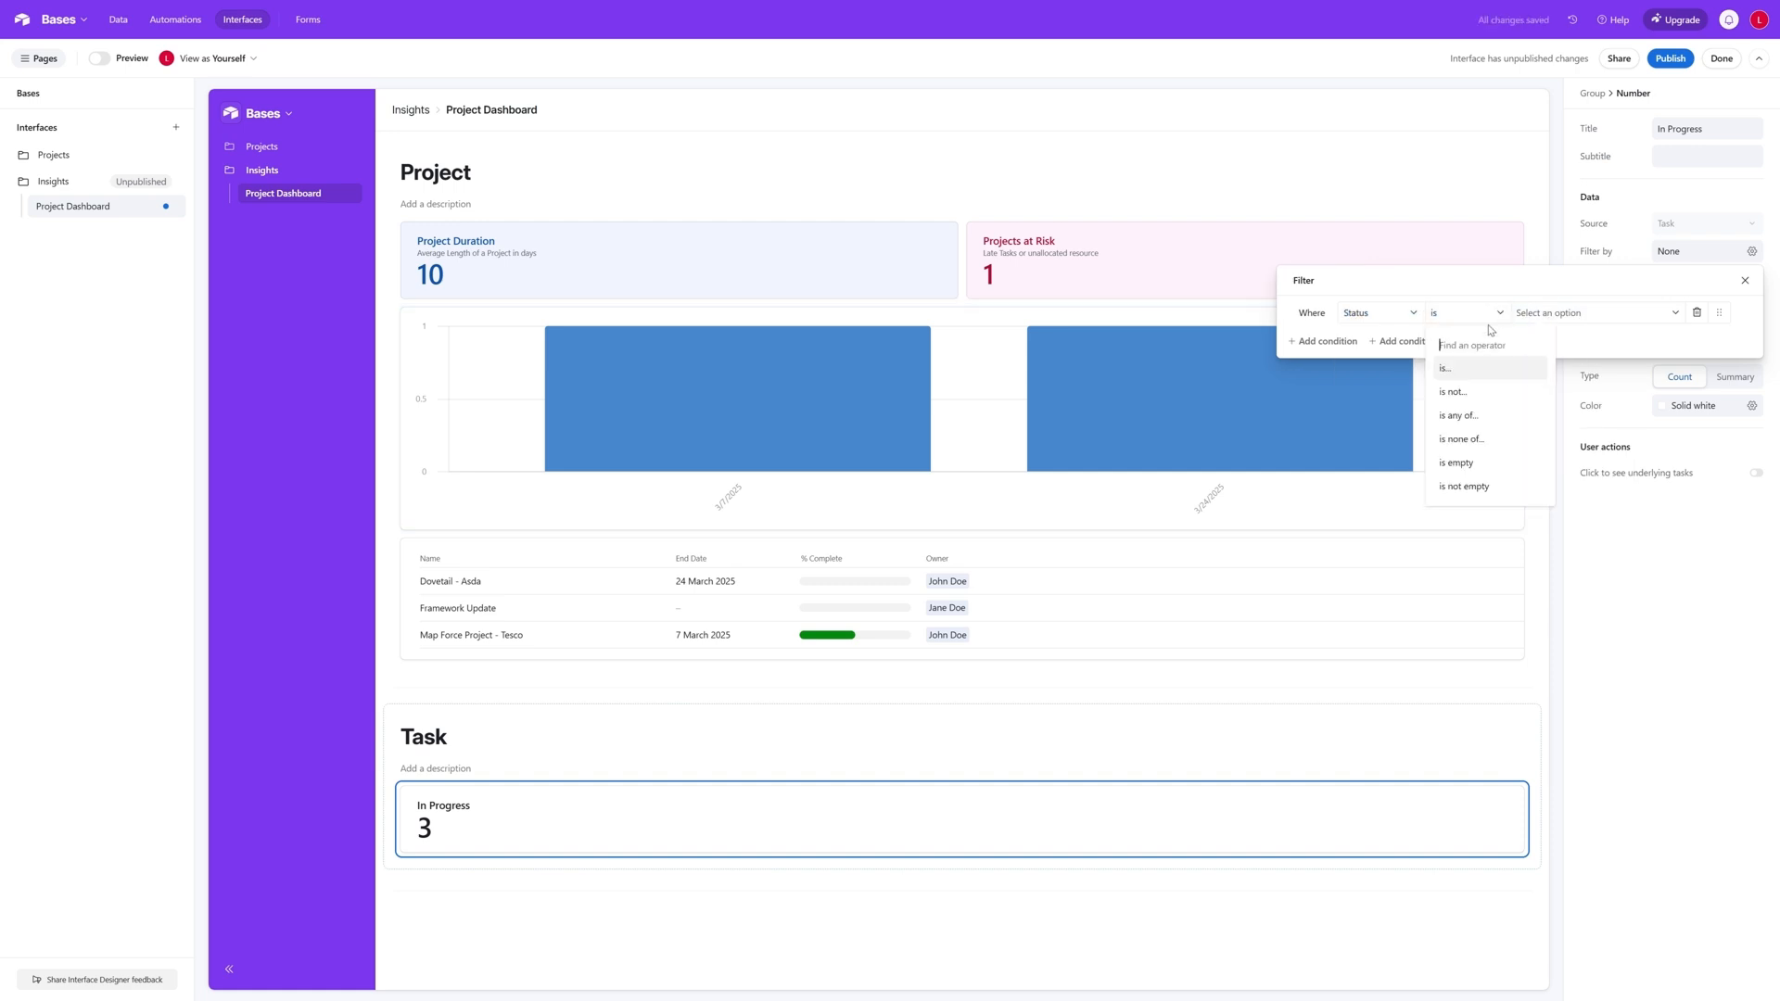
click(1463, 369)
click(1566, 313)
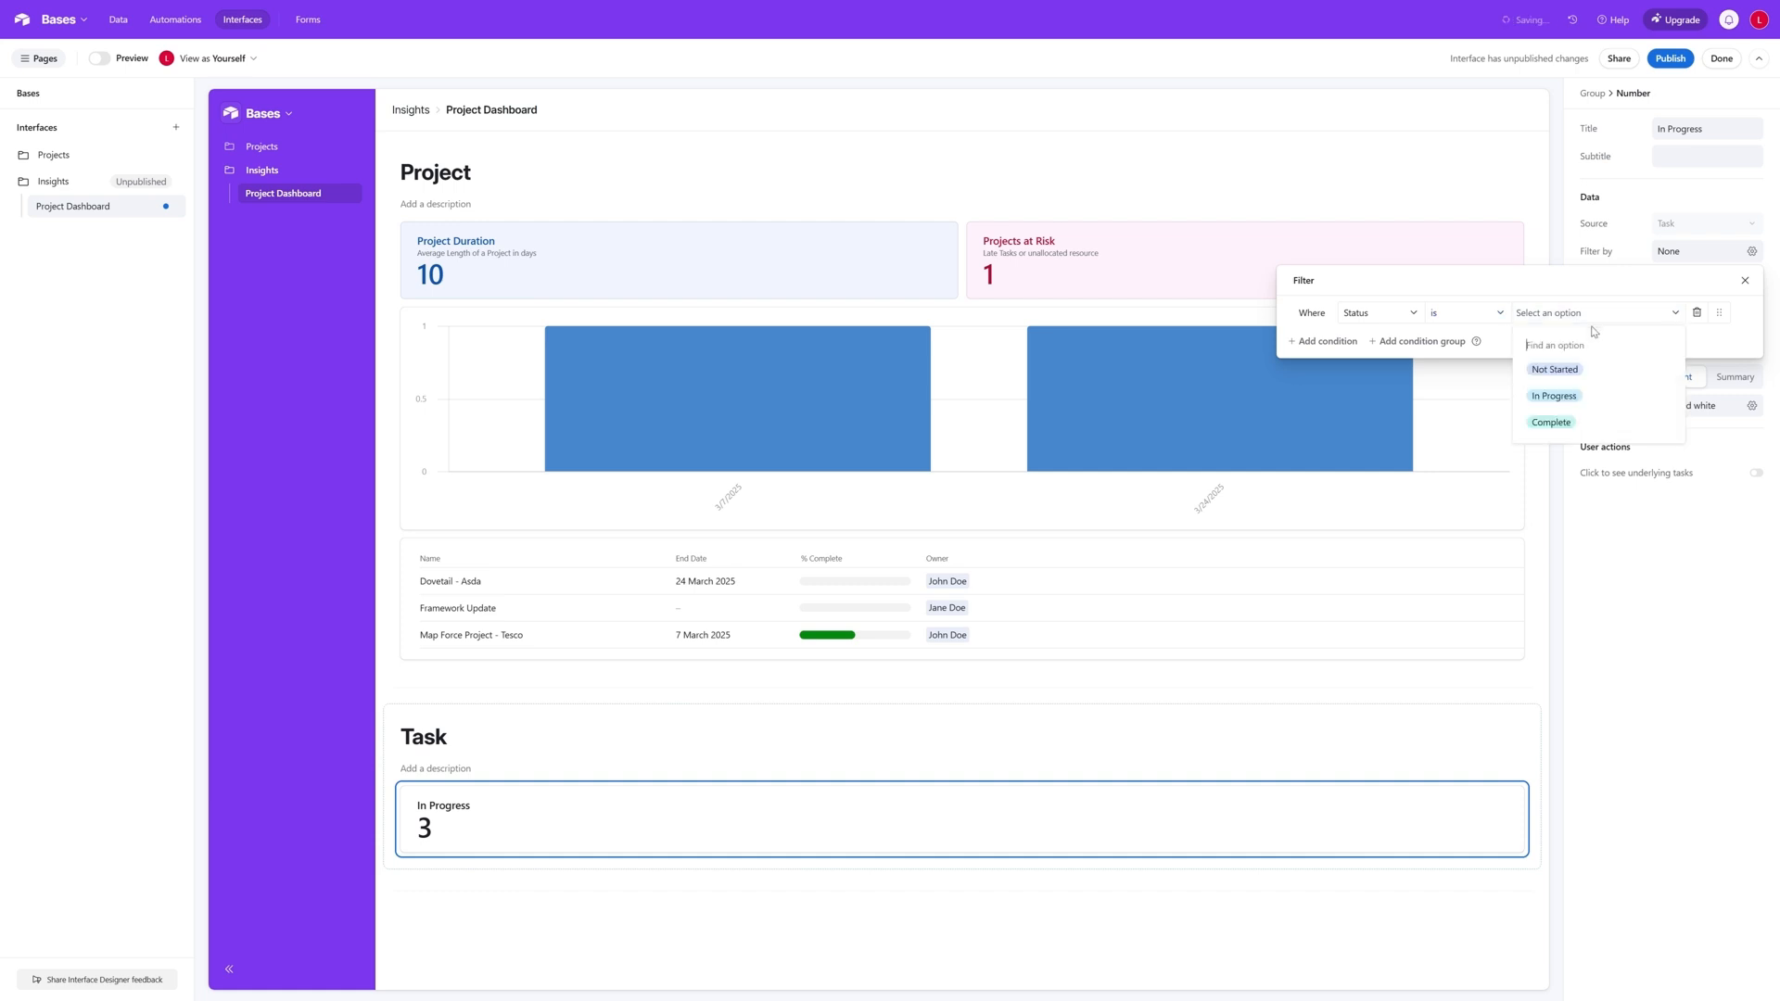
click(1567, 396)
click(1745, 280)
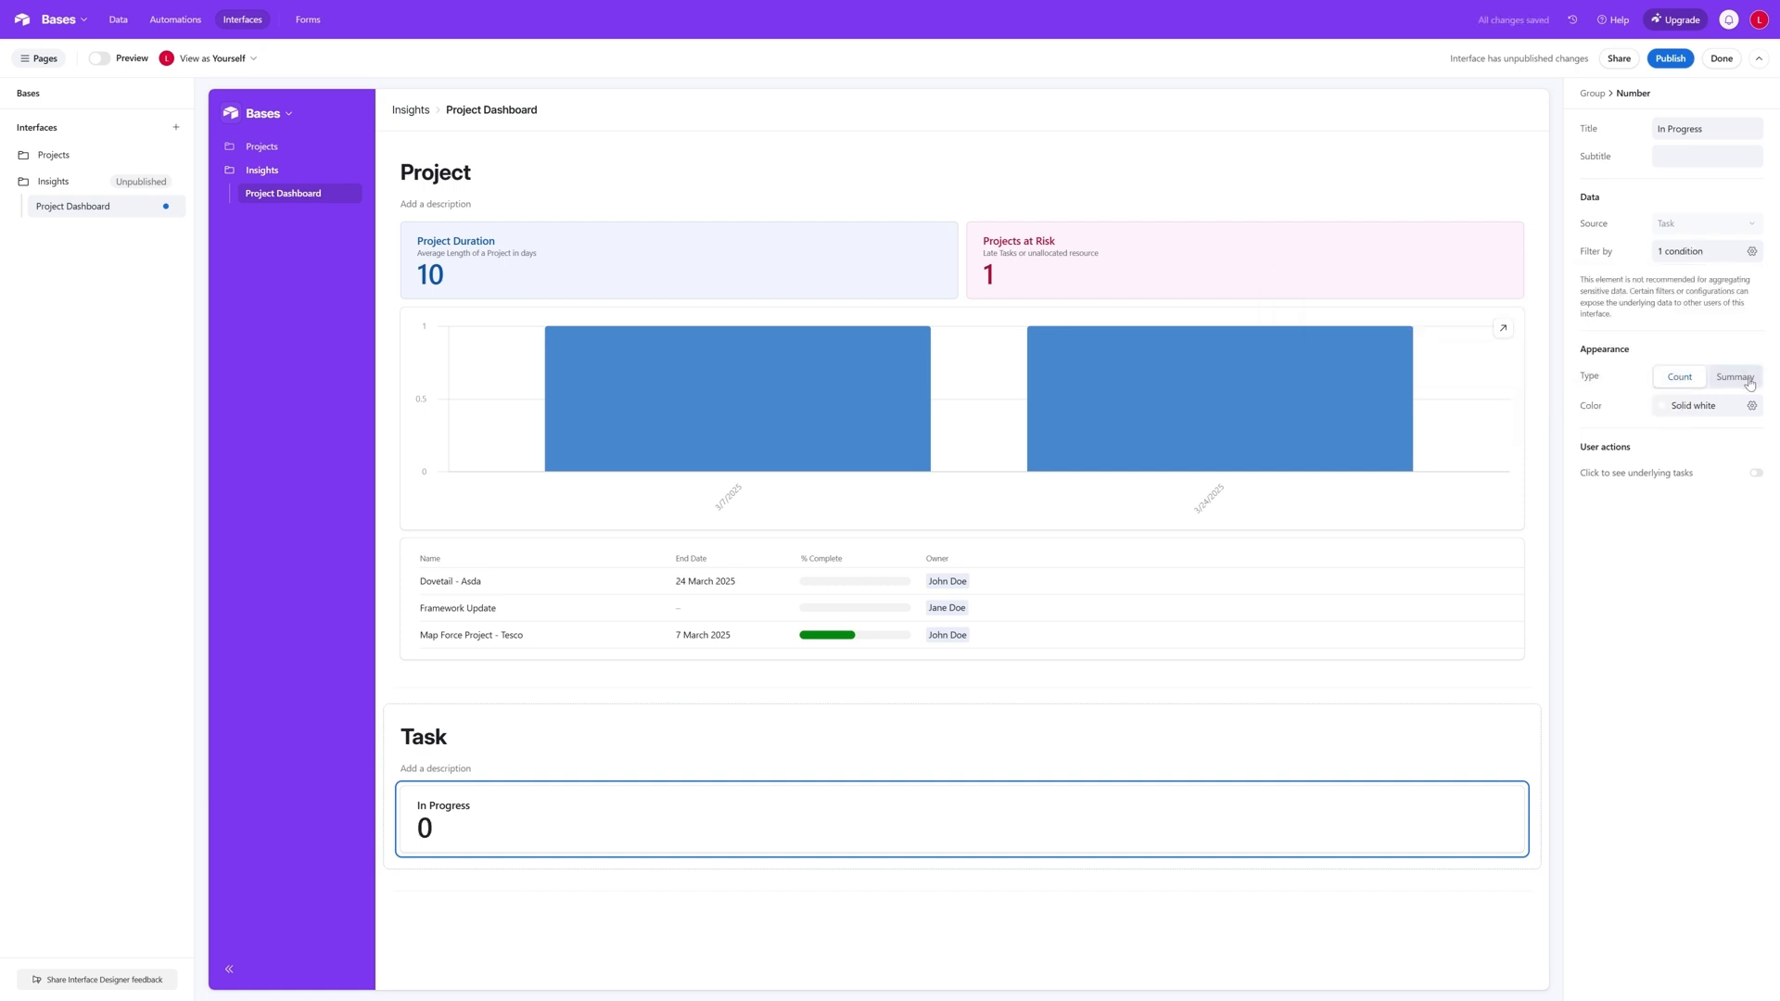
- Set the colour of the In Progress number to solid blue
click(1751, 407)
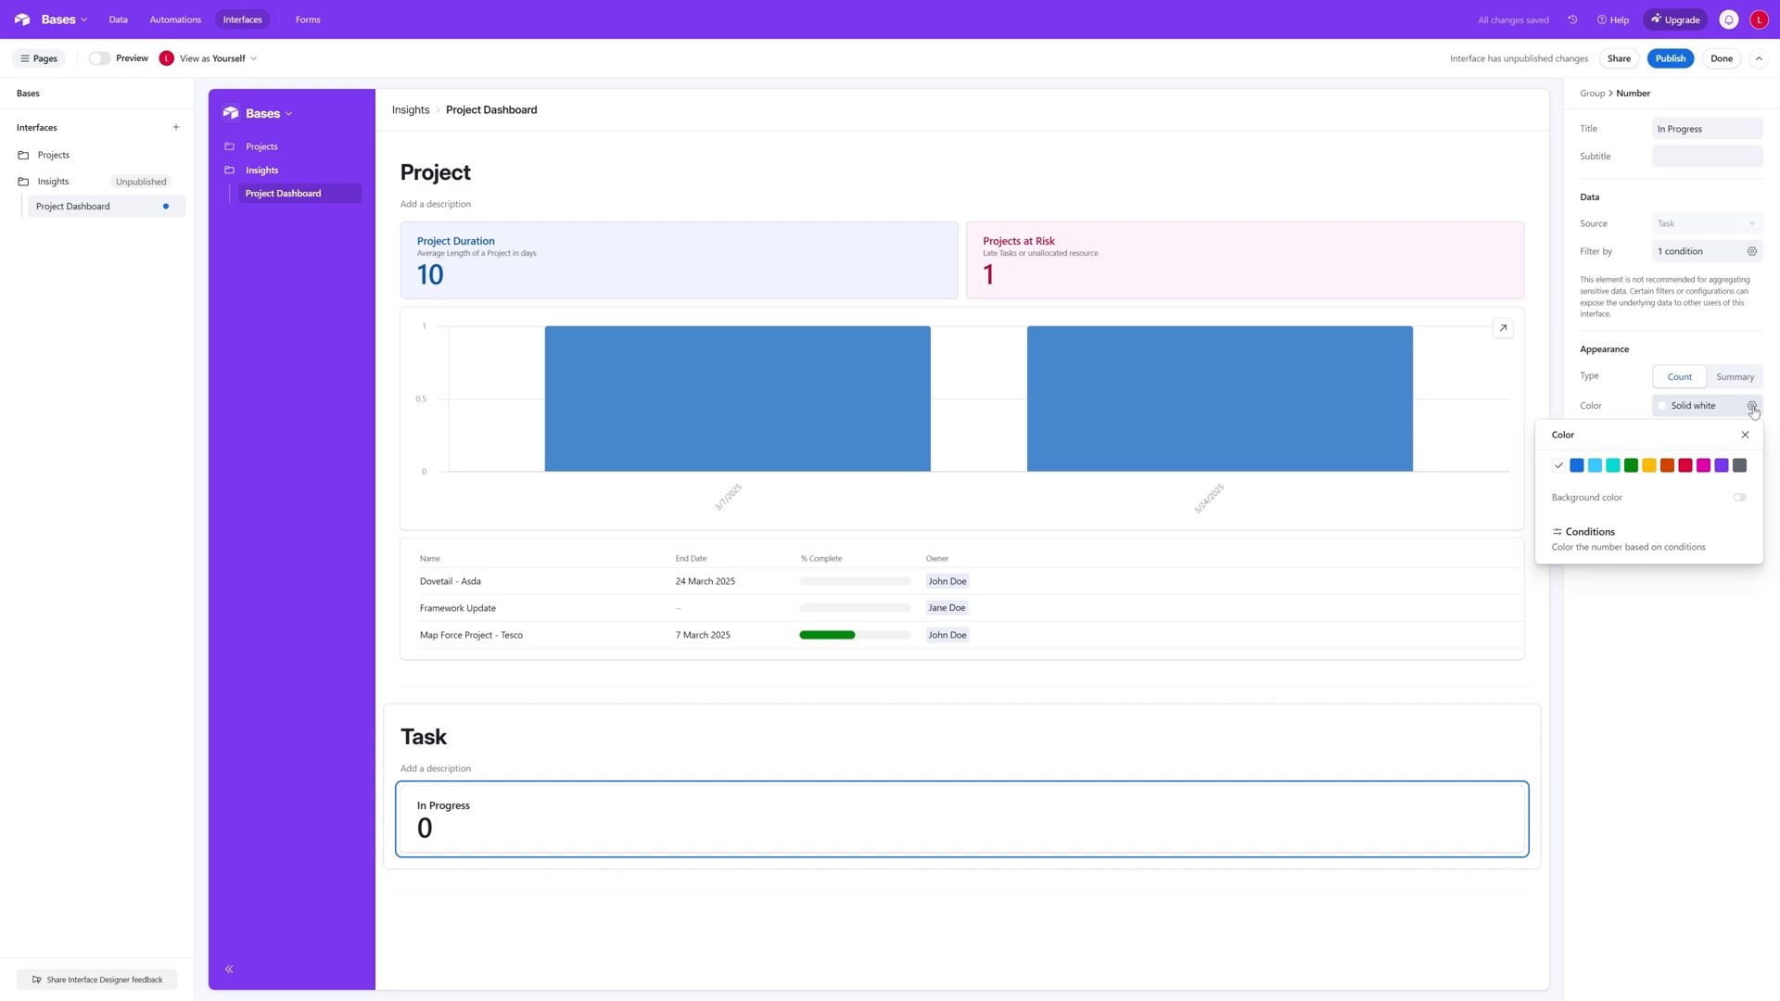
click(1577, 465)
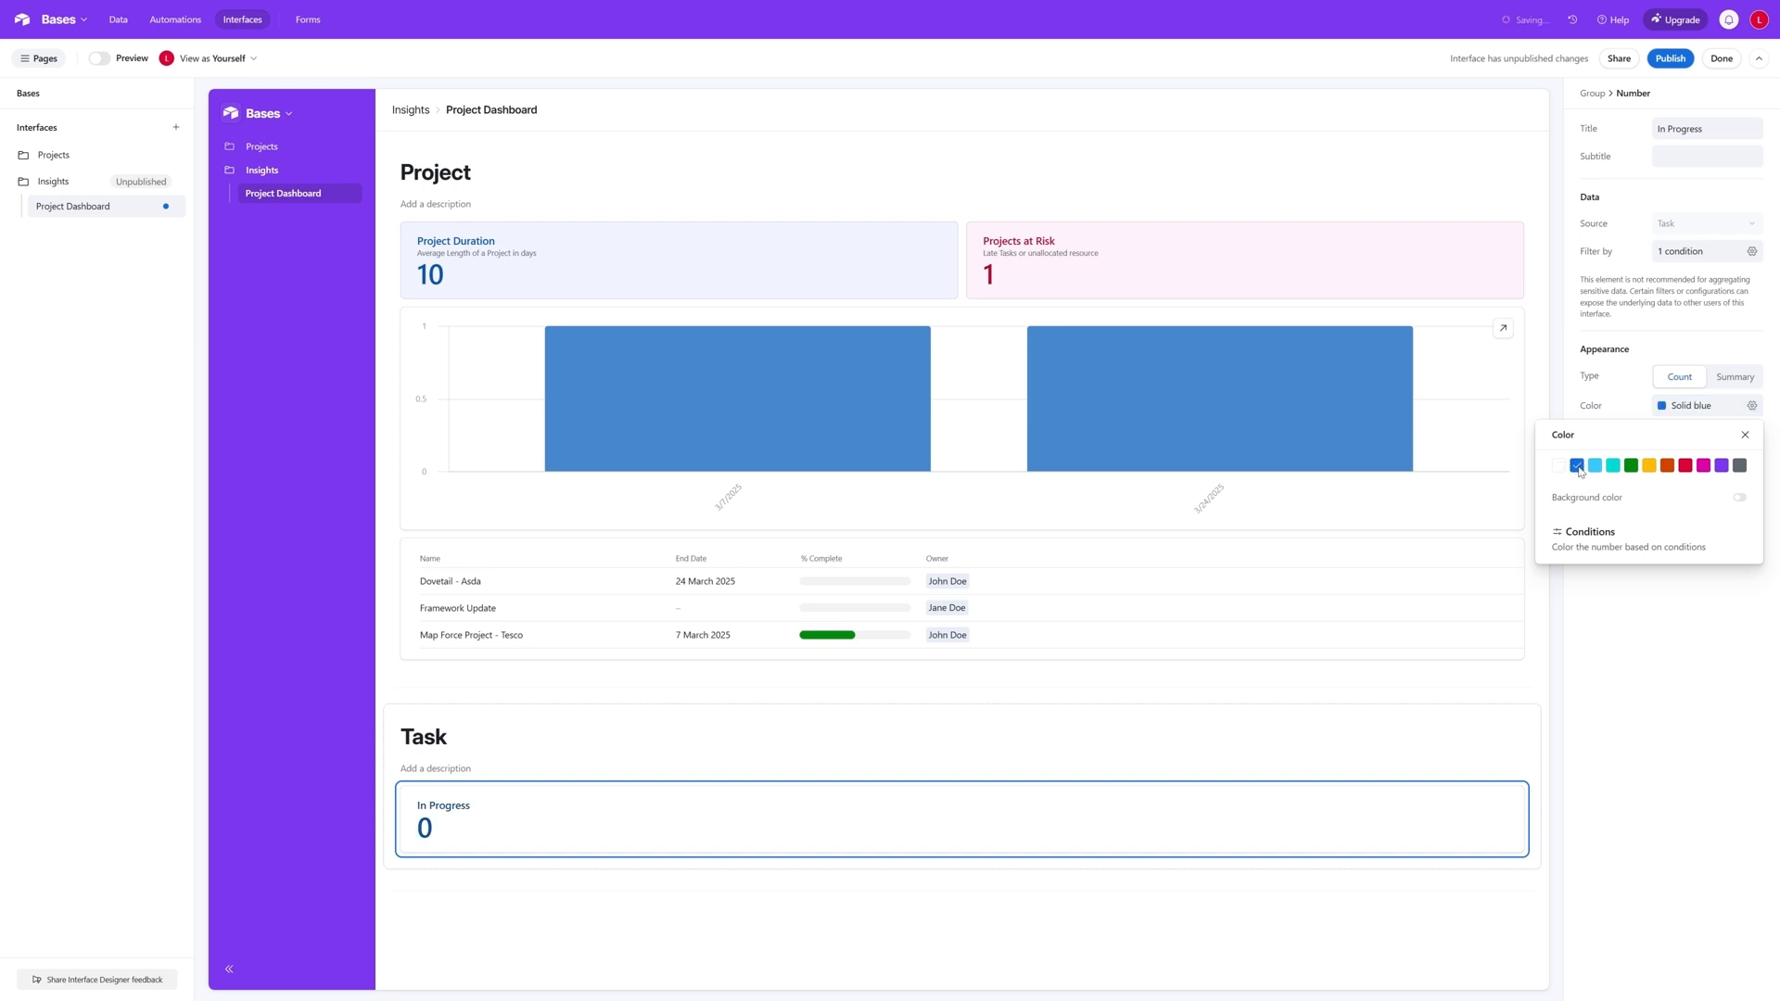
click(1711, 687)
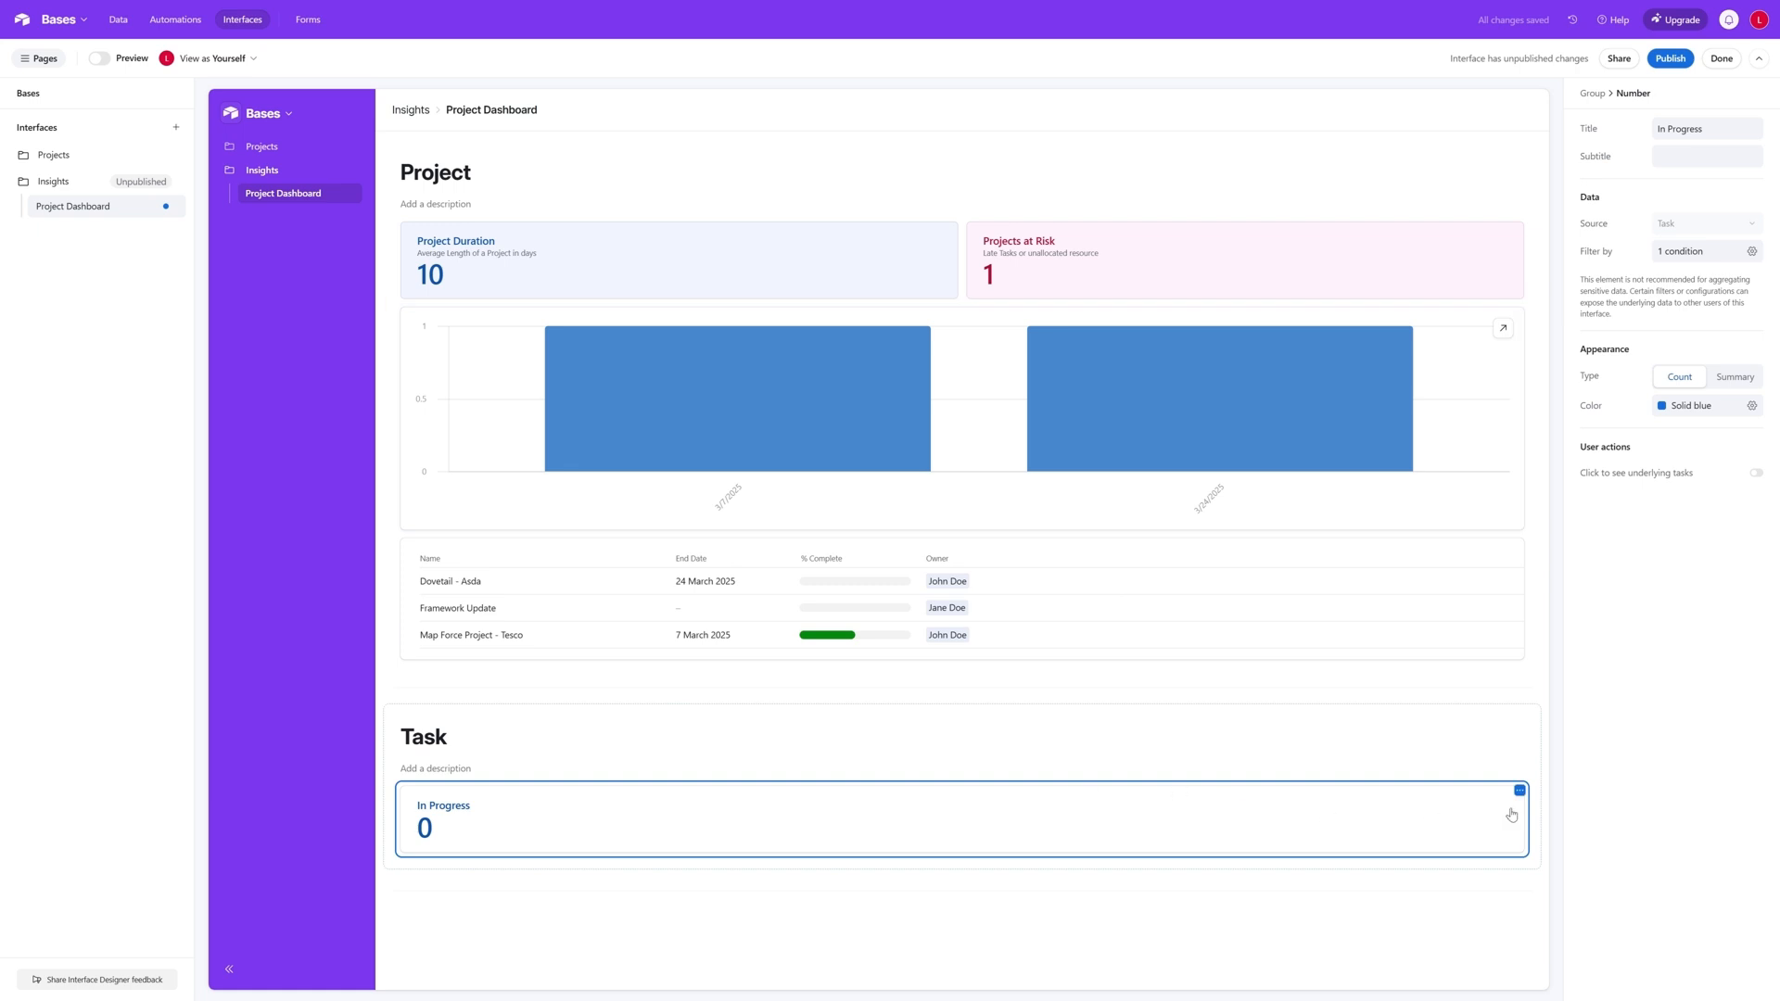
- Add a number element above the In Progress number in the Task group and title it "Complete"
click(962, 779)
click(1002, 813)
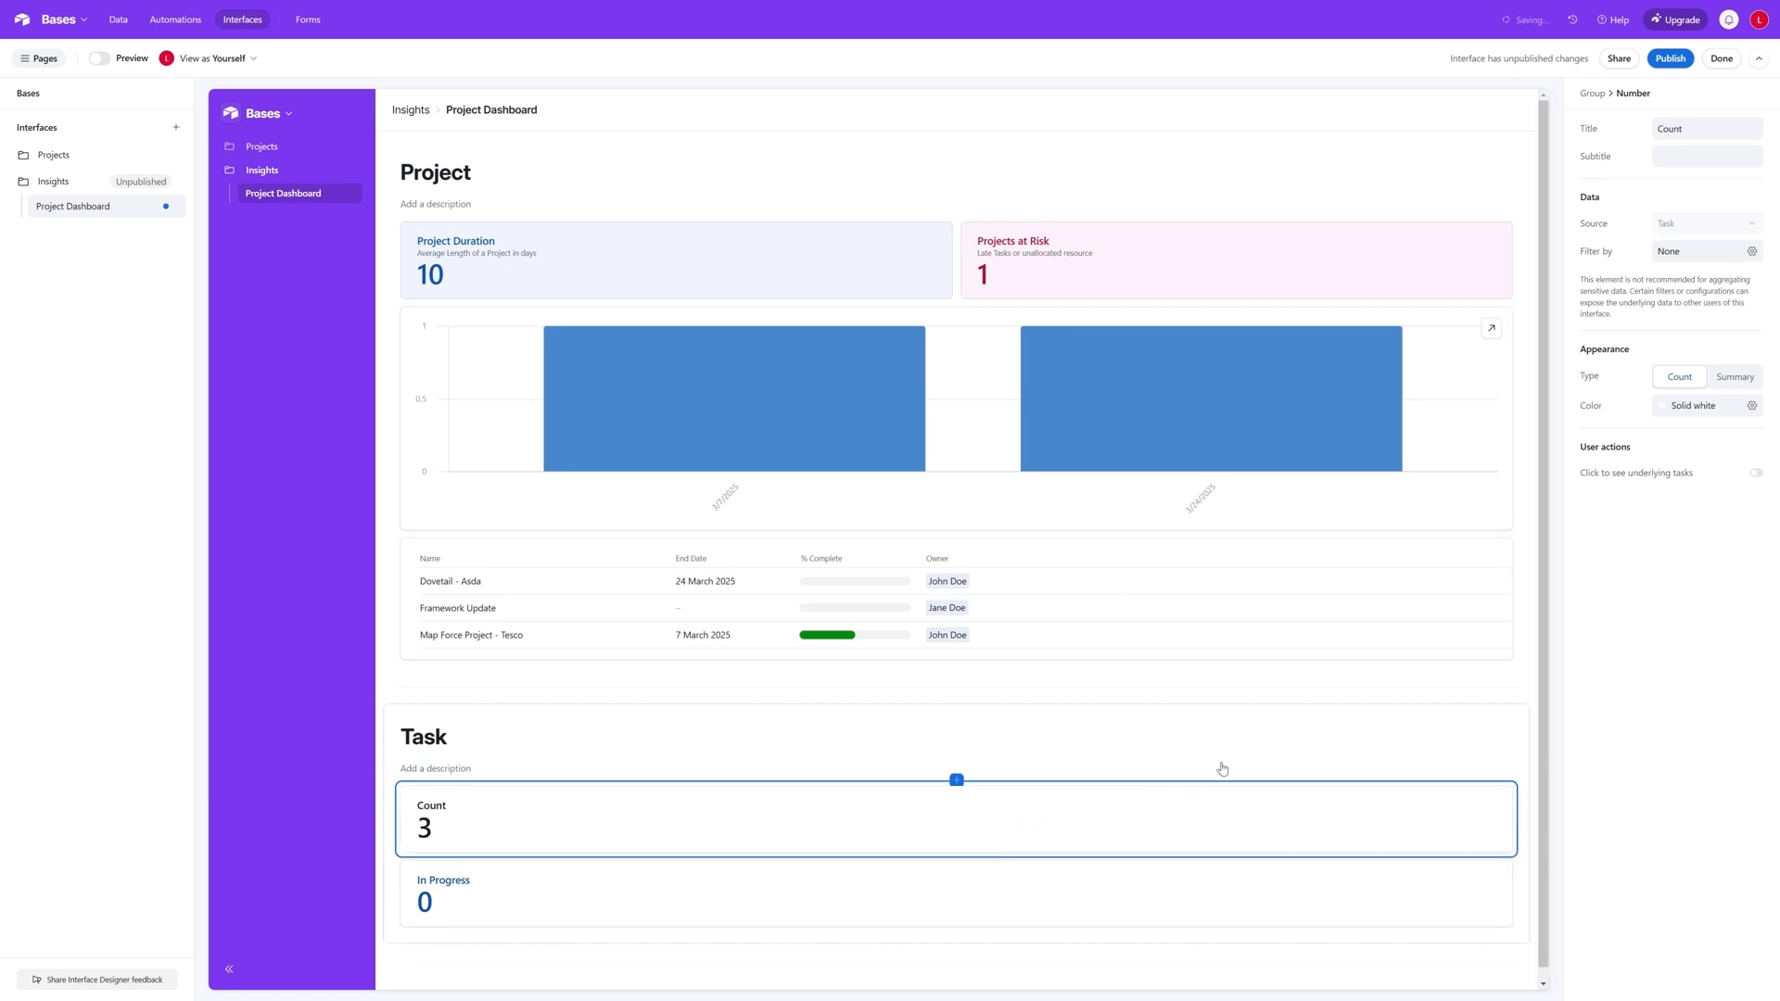
double_click(1711, 127)
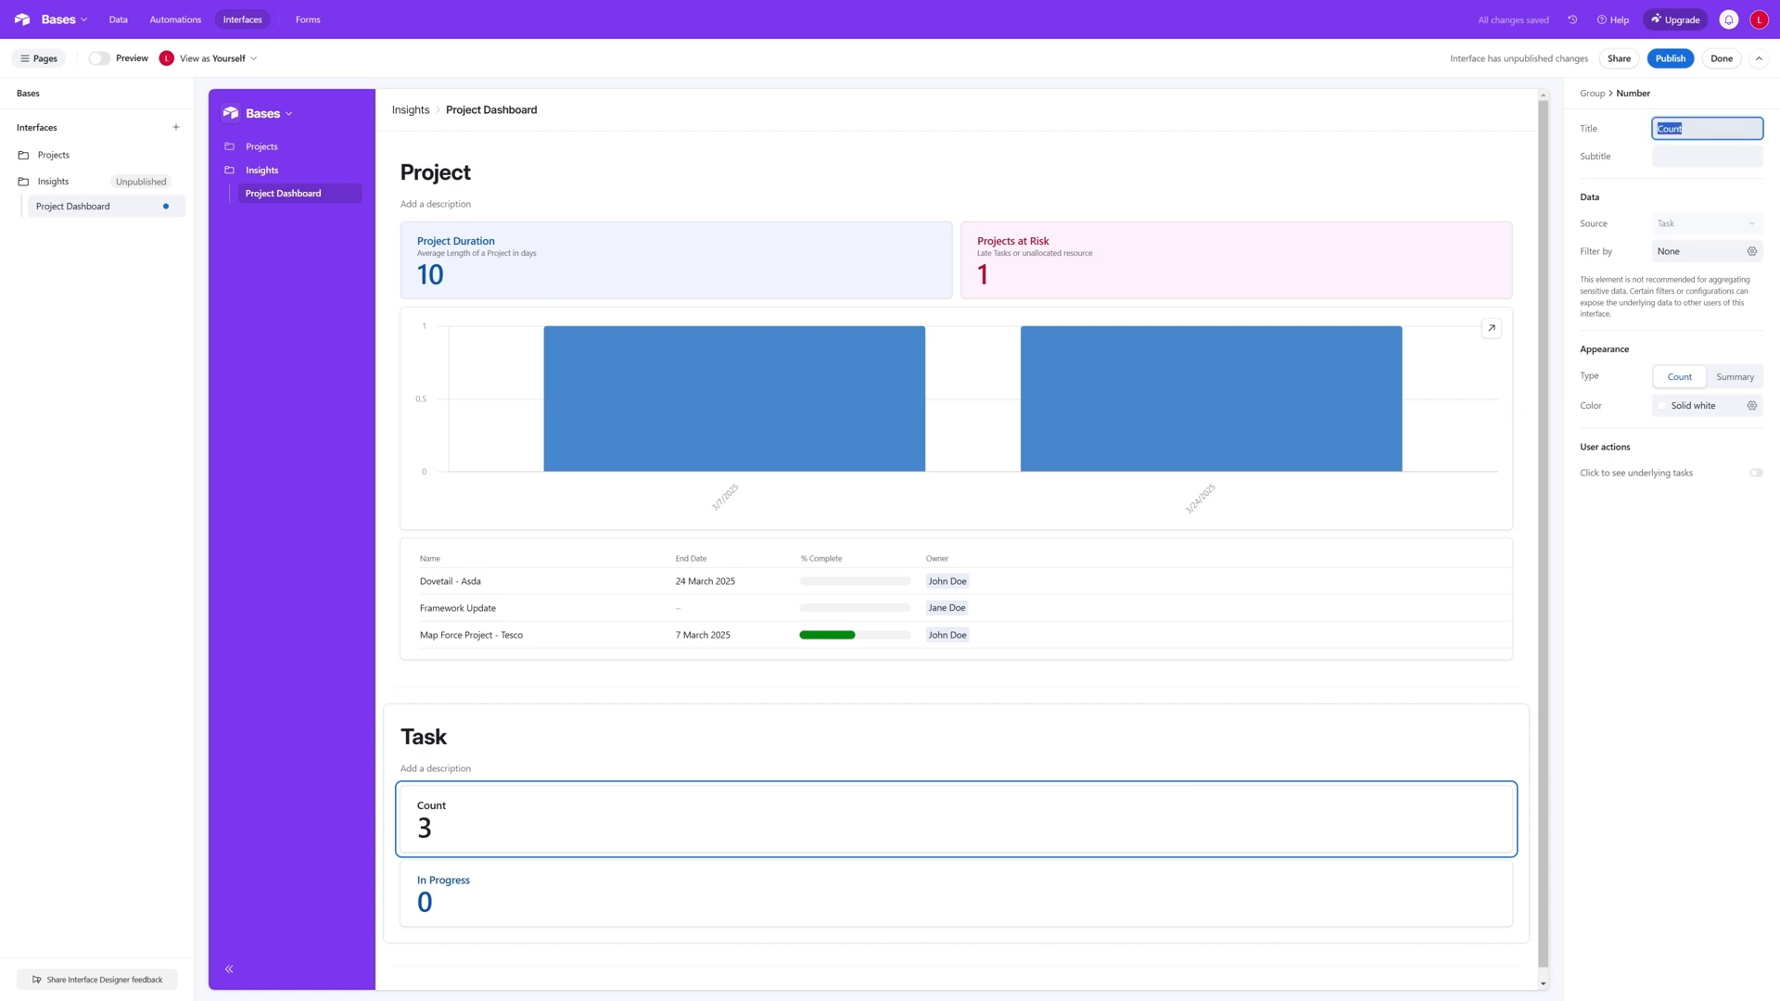
text(Complete)
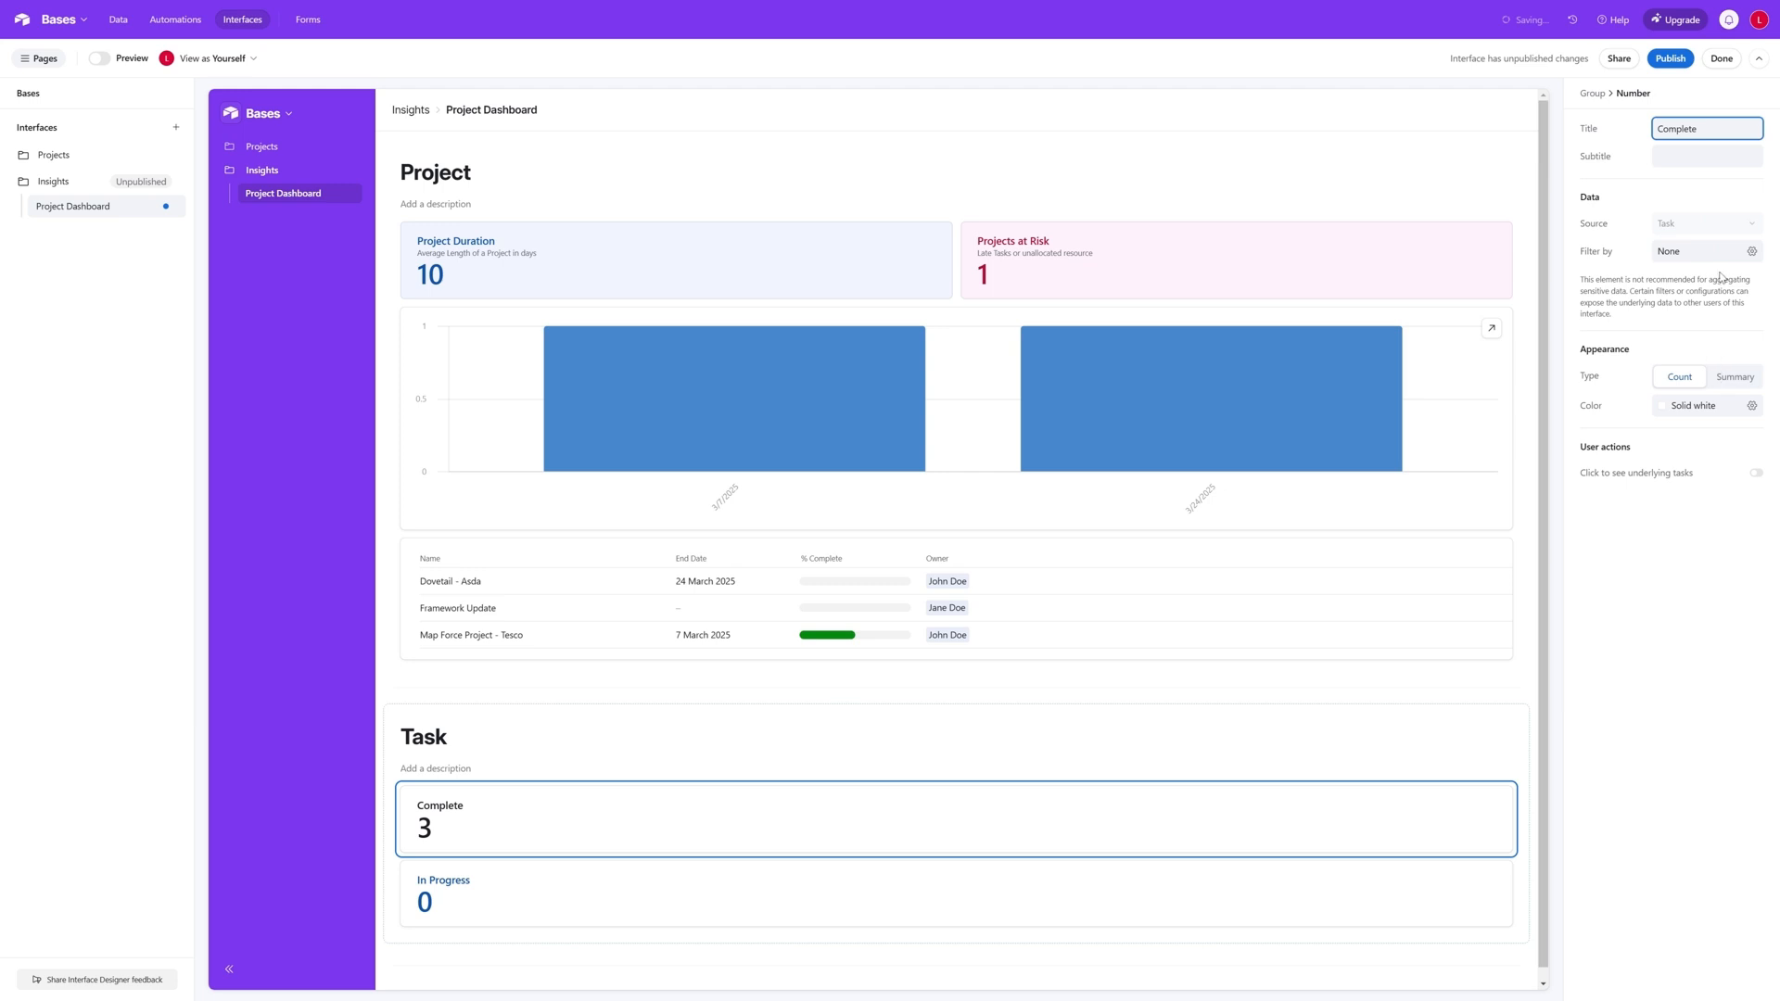
- Filter the Complete number to tasks where Status is Complete
click(1754, 257)
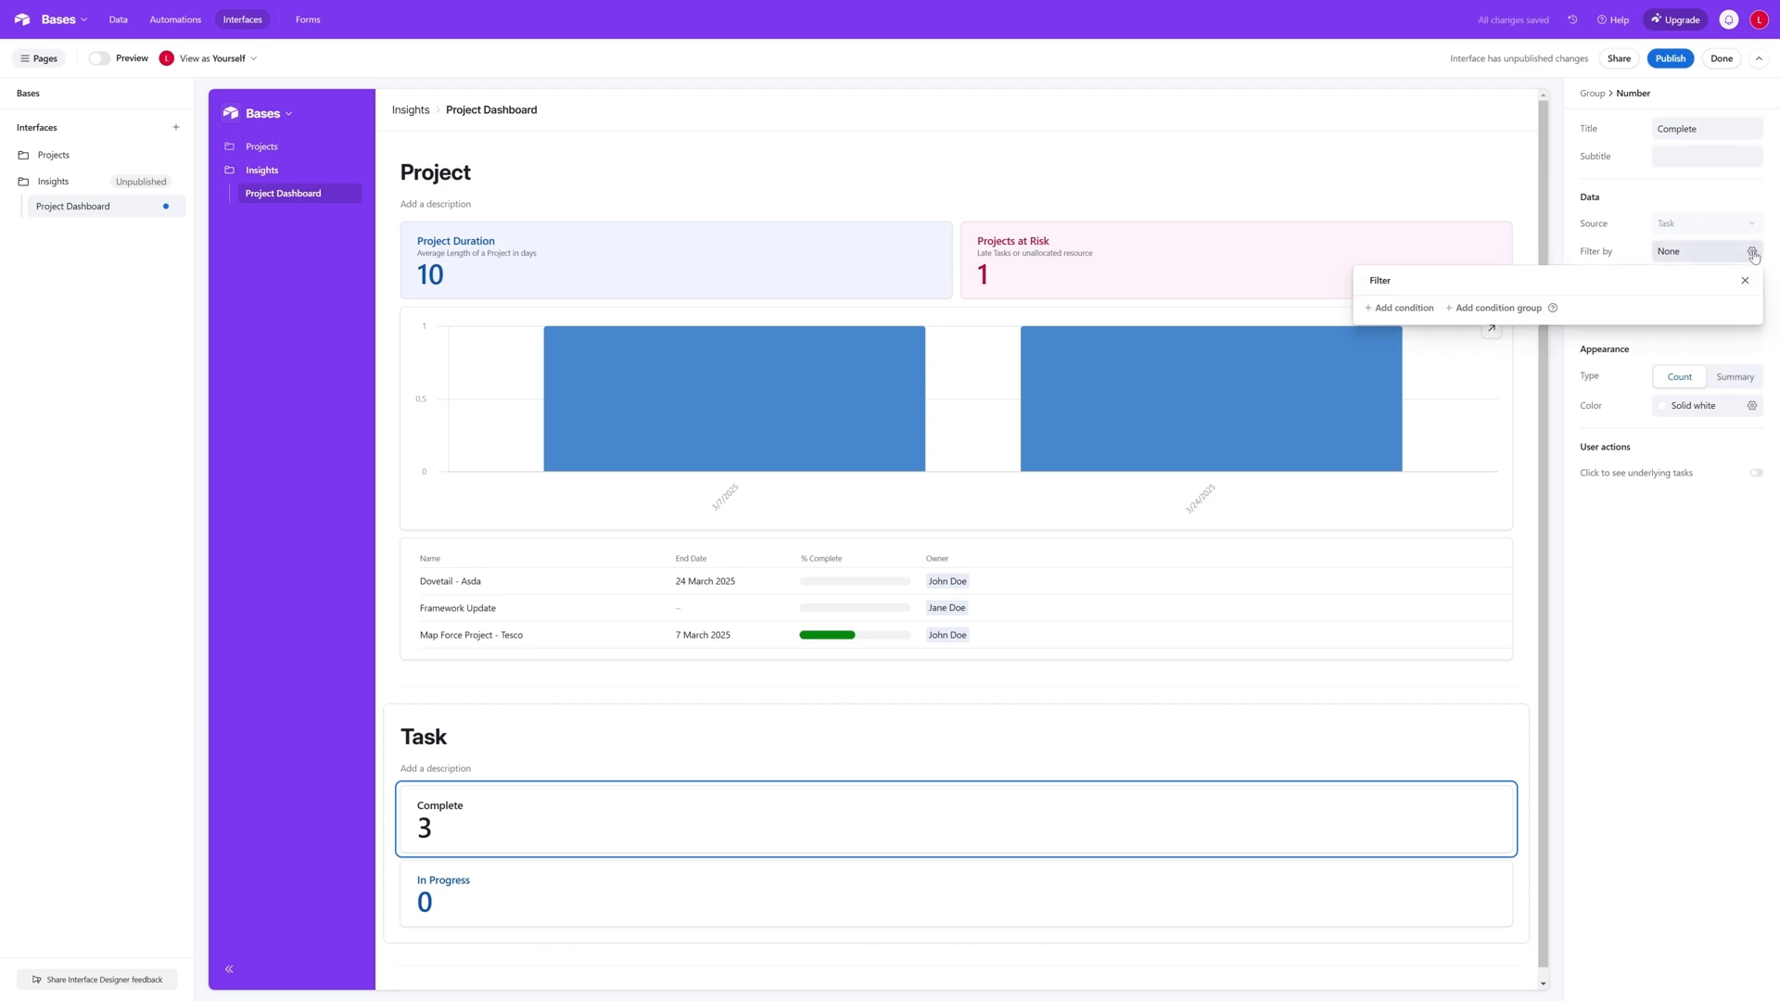
click(1401, 313)
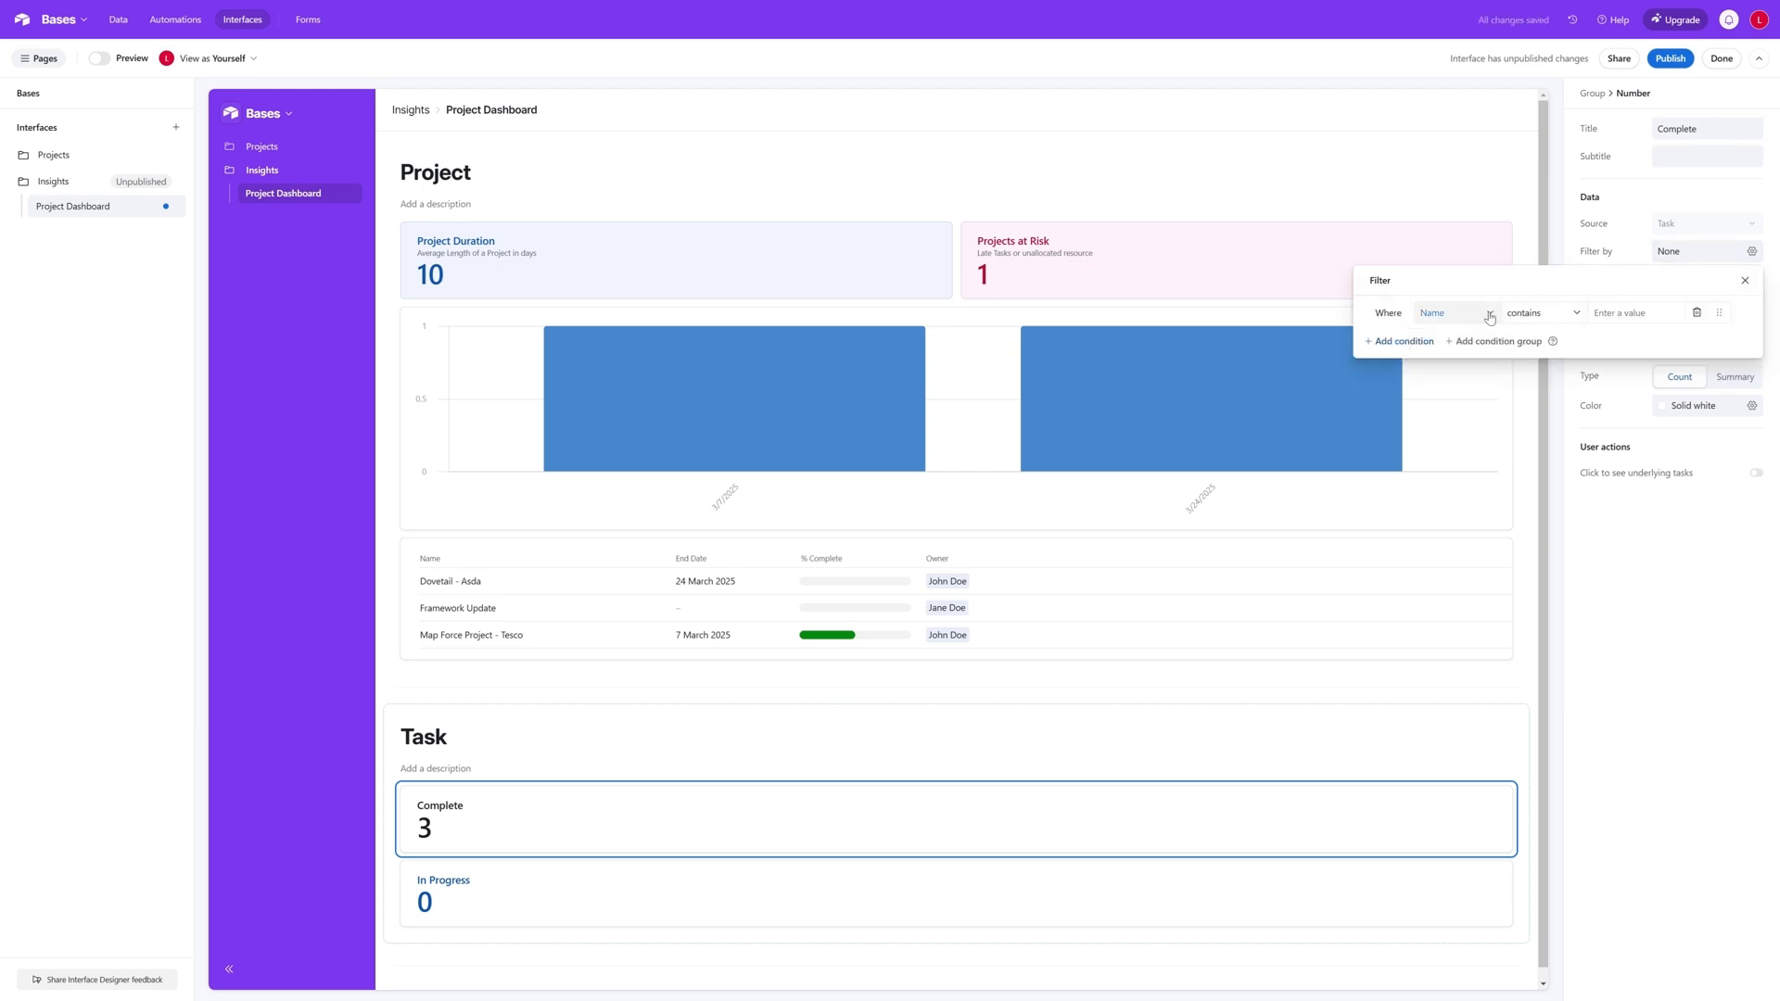
click(1490, 315)
text(s)
click(1490, 369)
click(1559, 315)
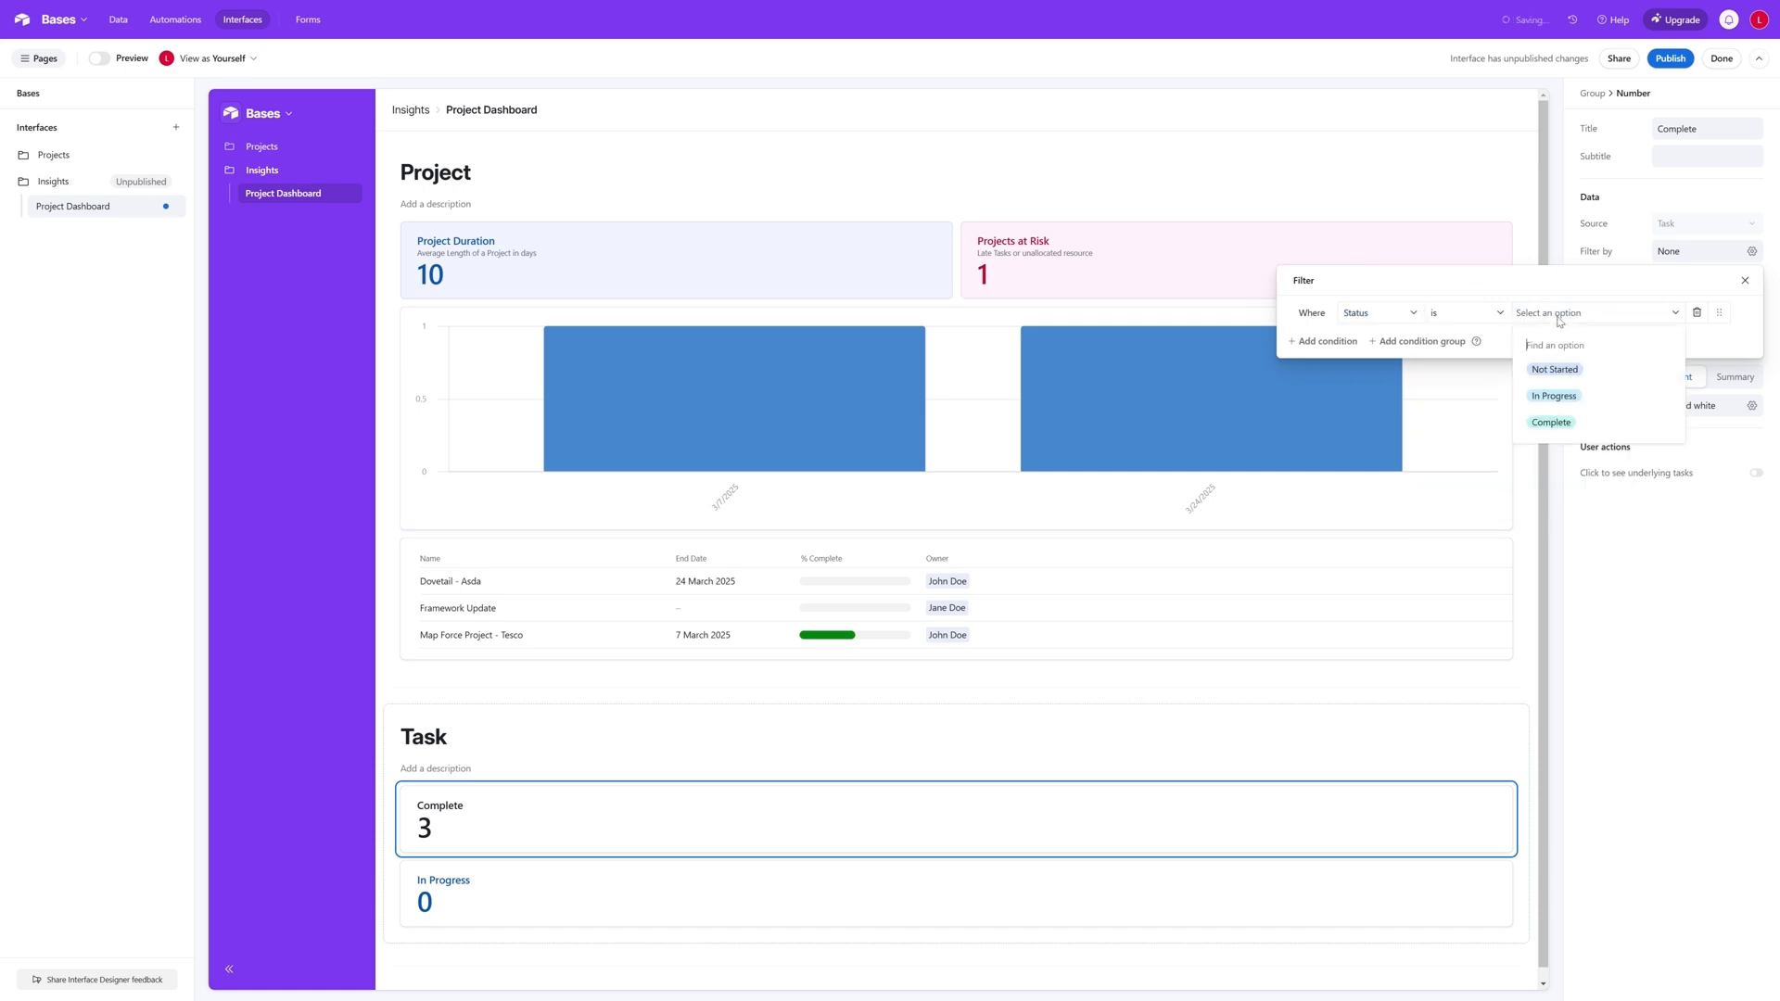
click(1553, 421)
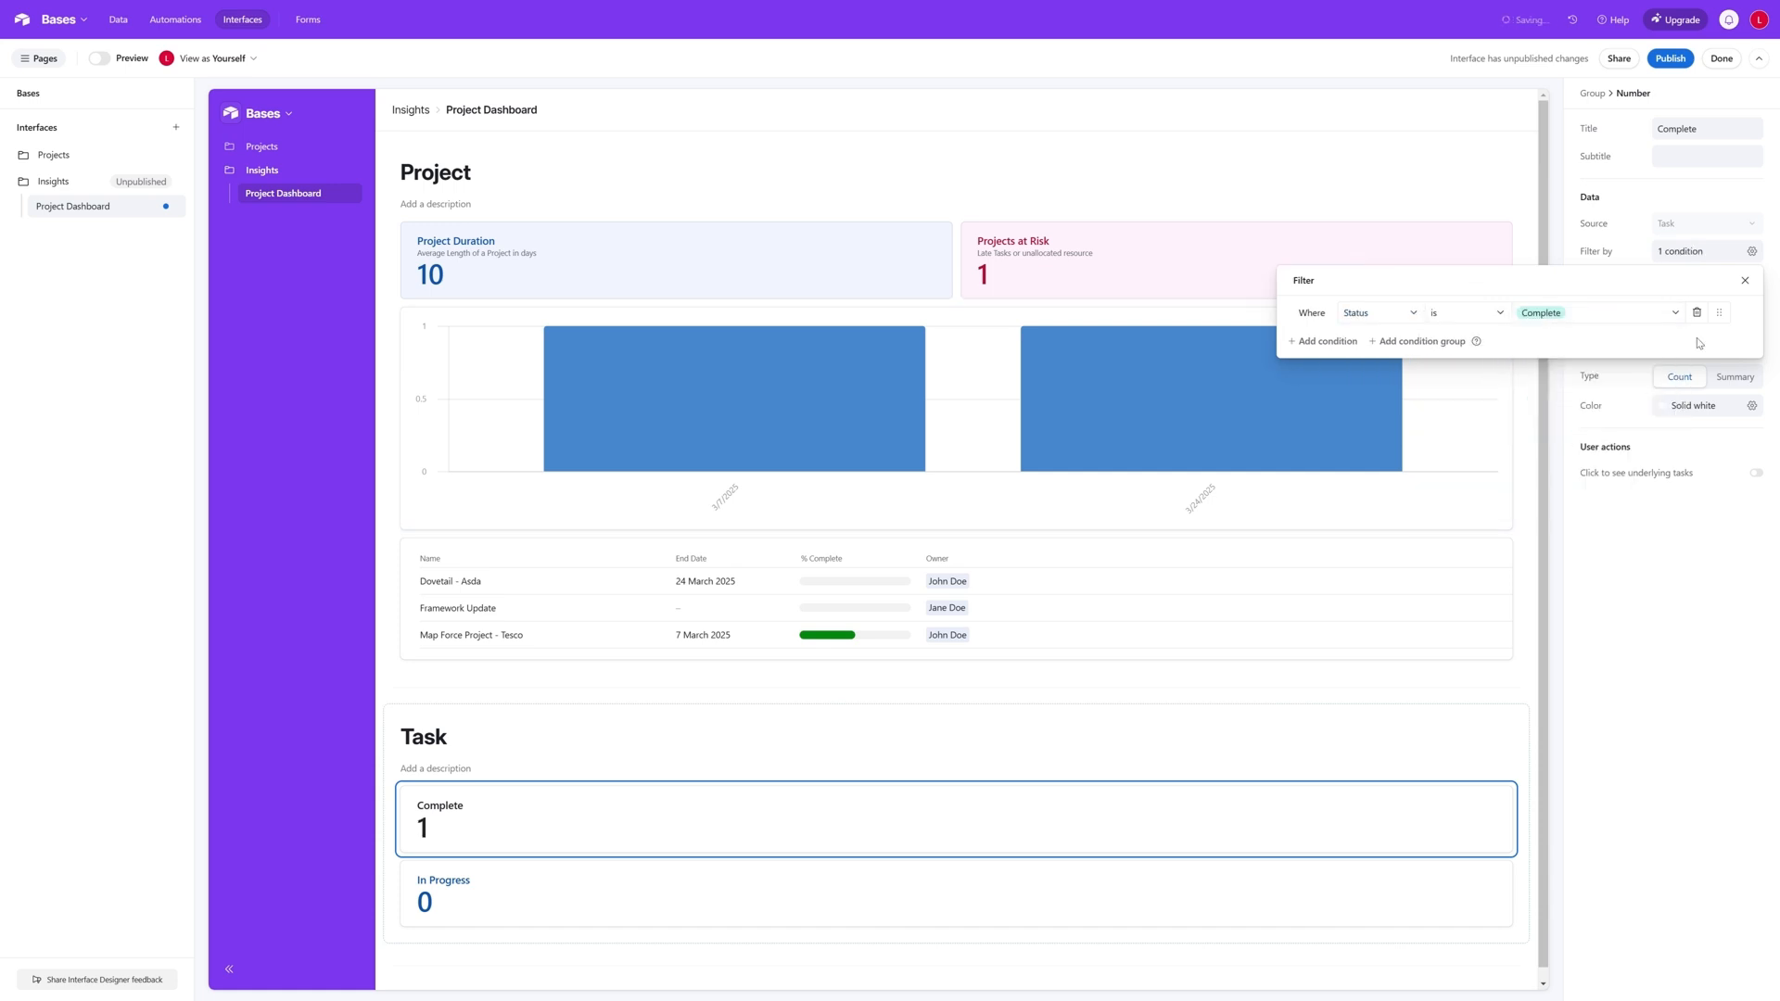
click(1745, 280)
- Set the colour of the Complete number to solid green
click(1751, 407)
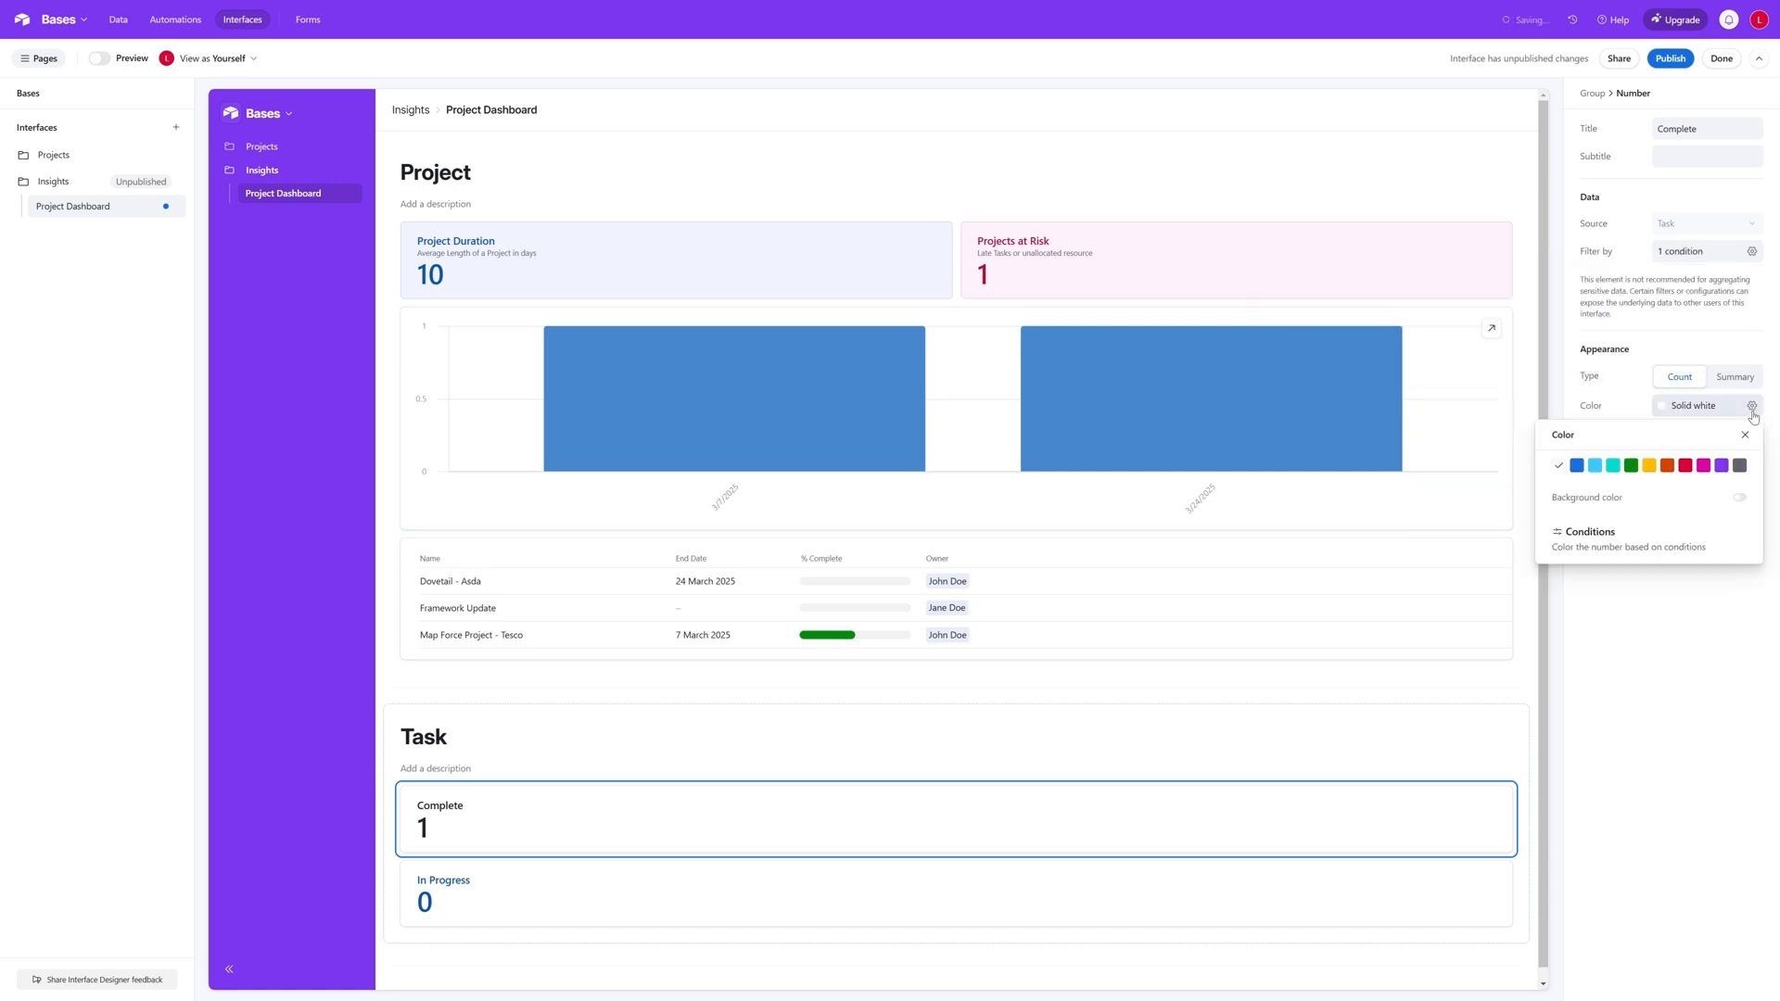
click(1631, 469)
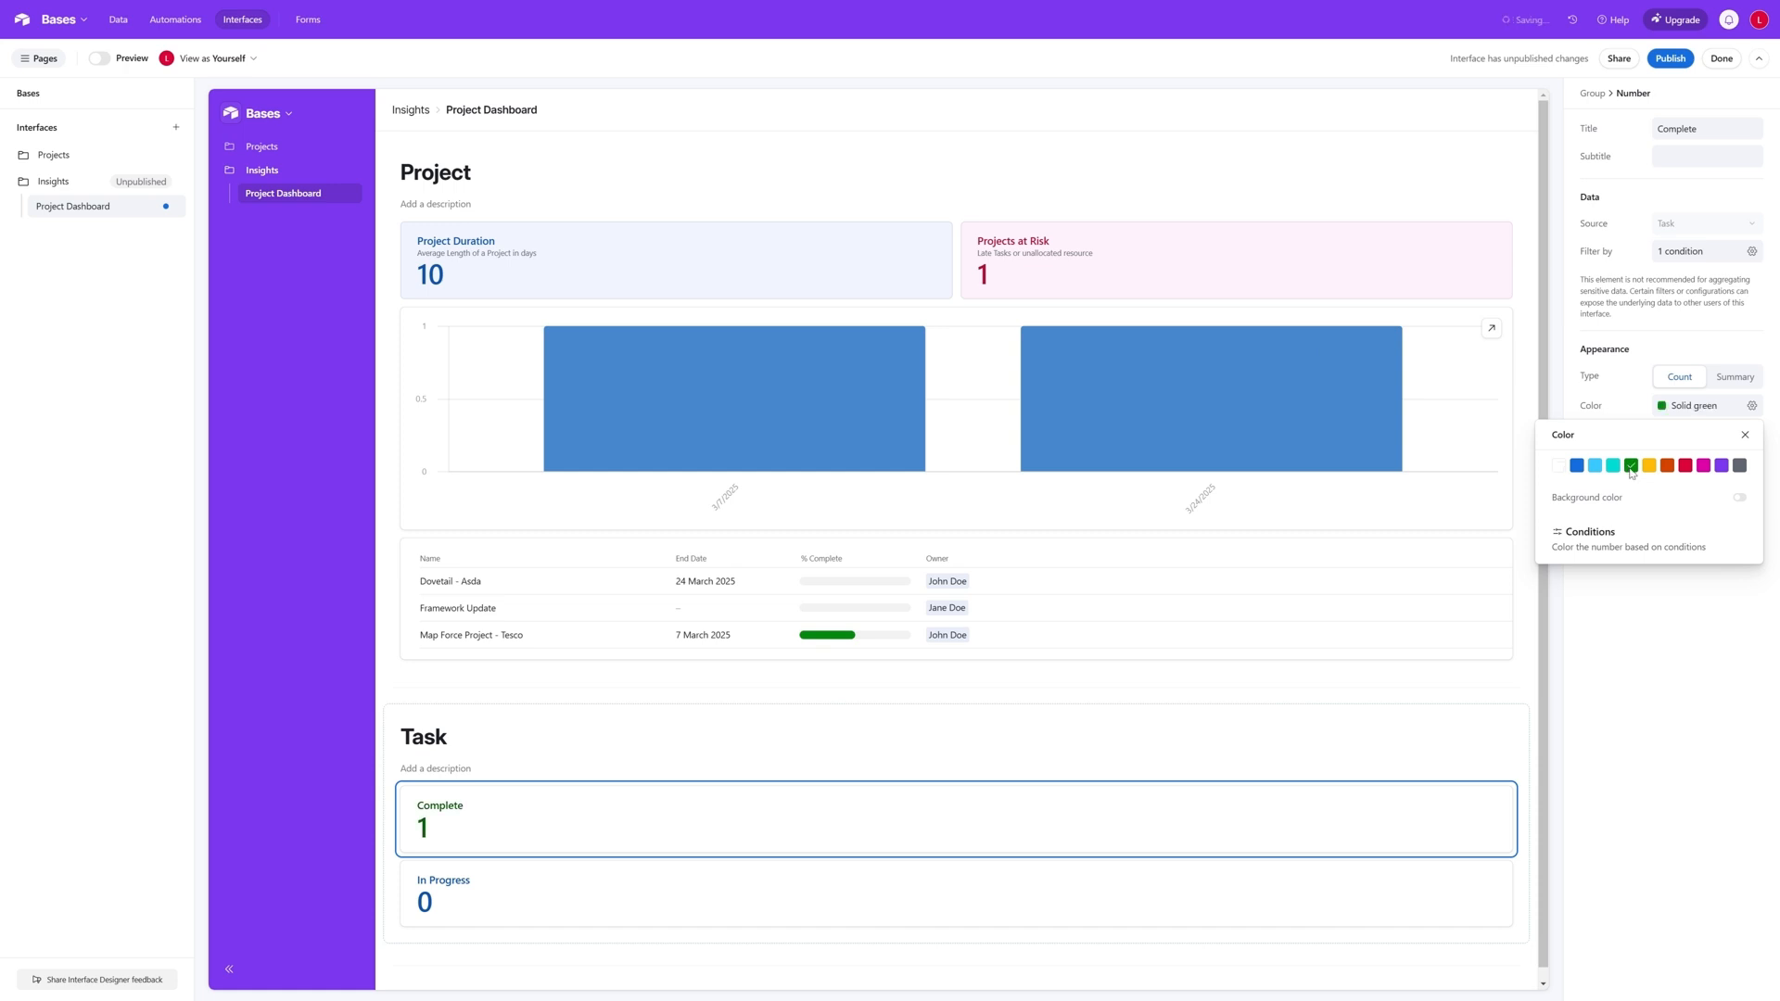
click(1745, 435)
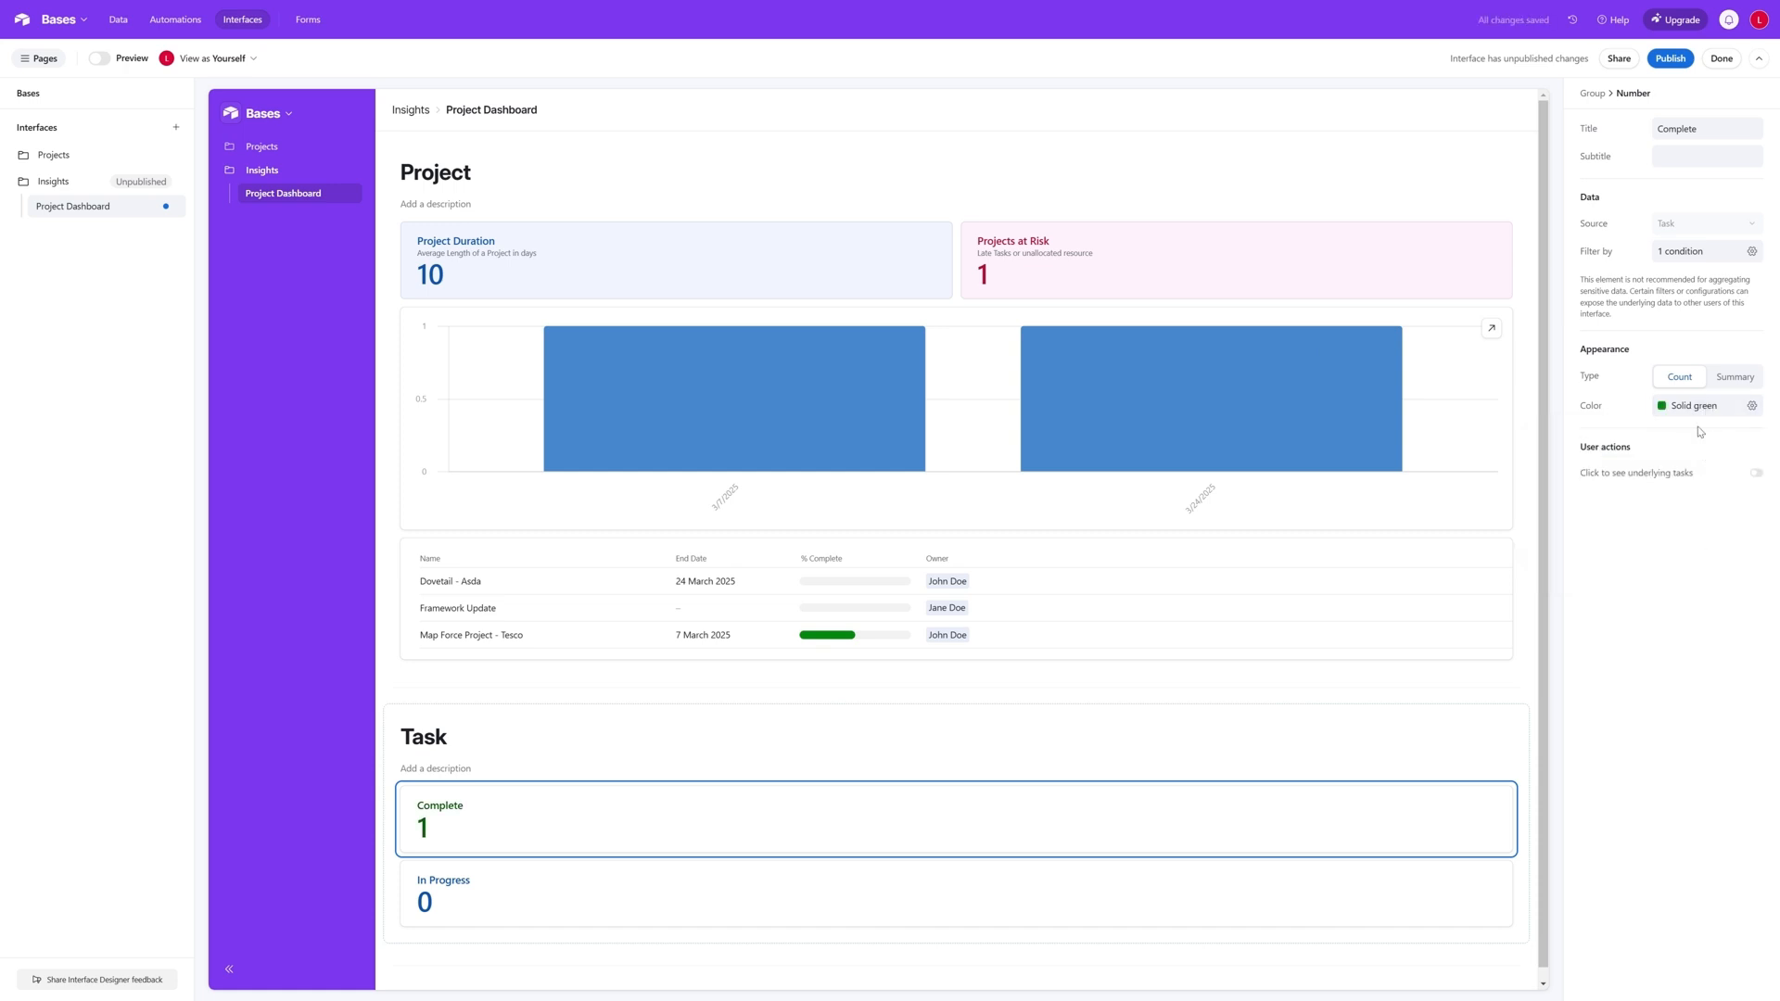
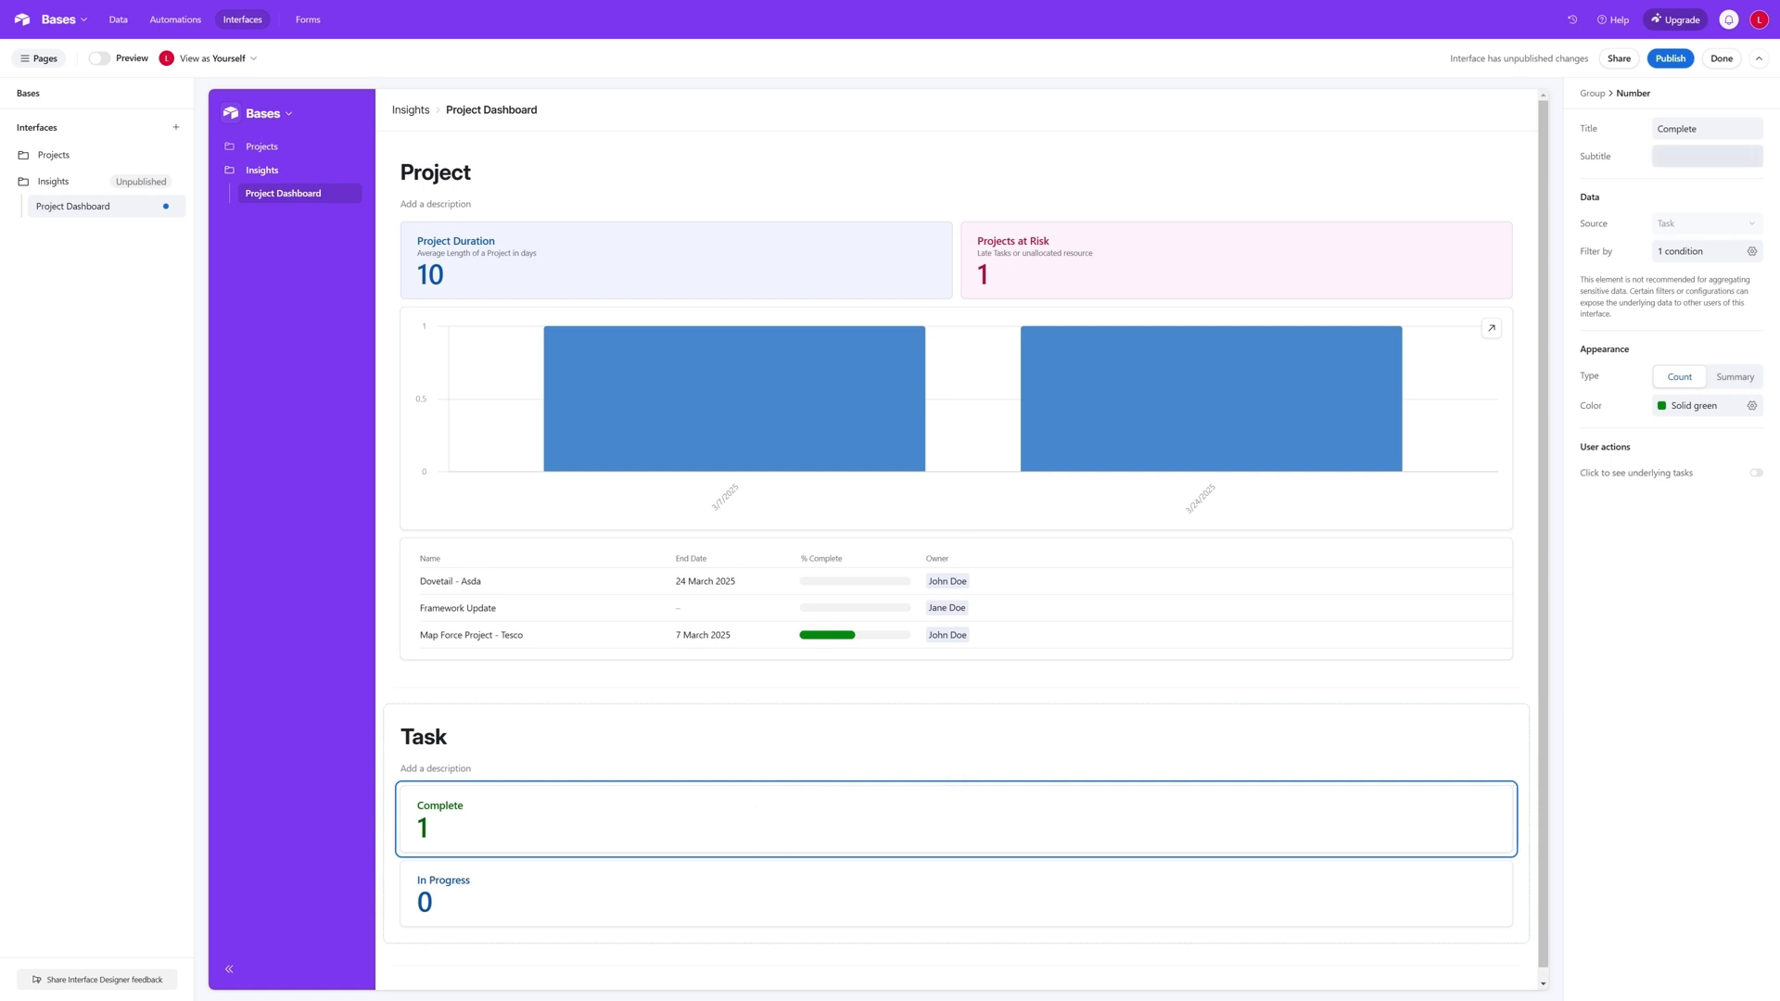
- Move the In Progress number onto the same row as the Complete number, placing it before Complete
click(514, 810)
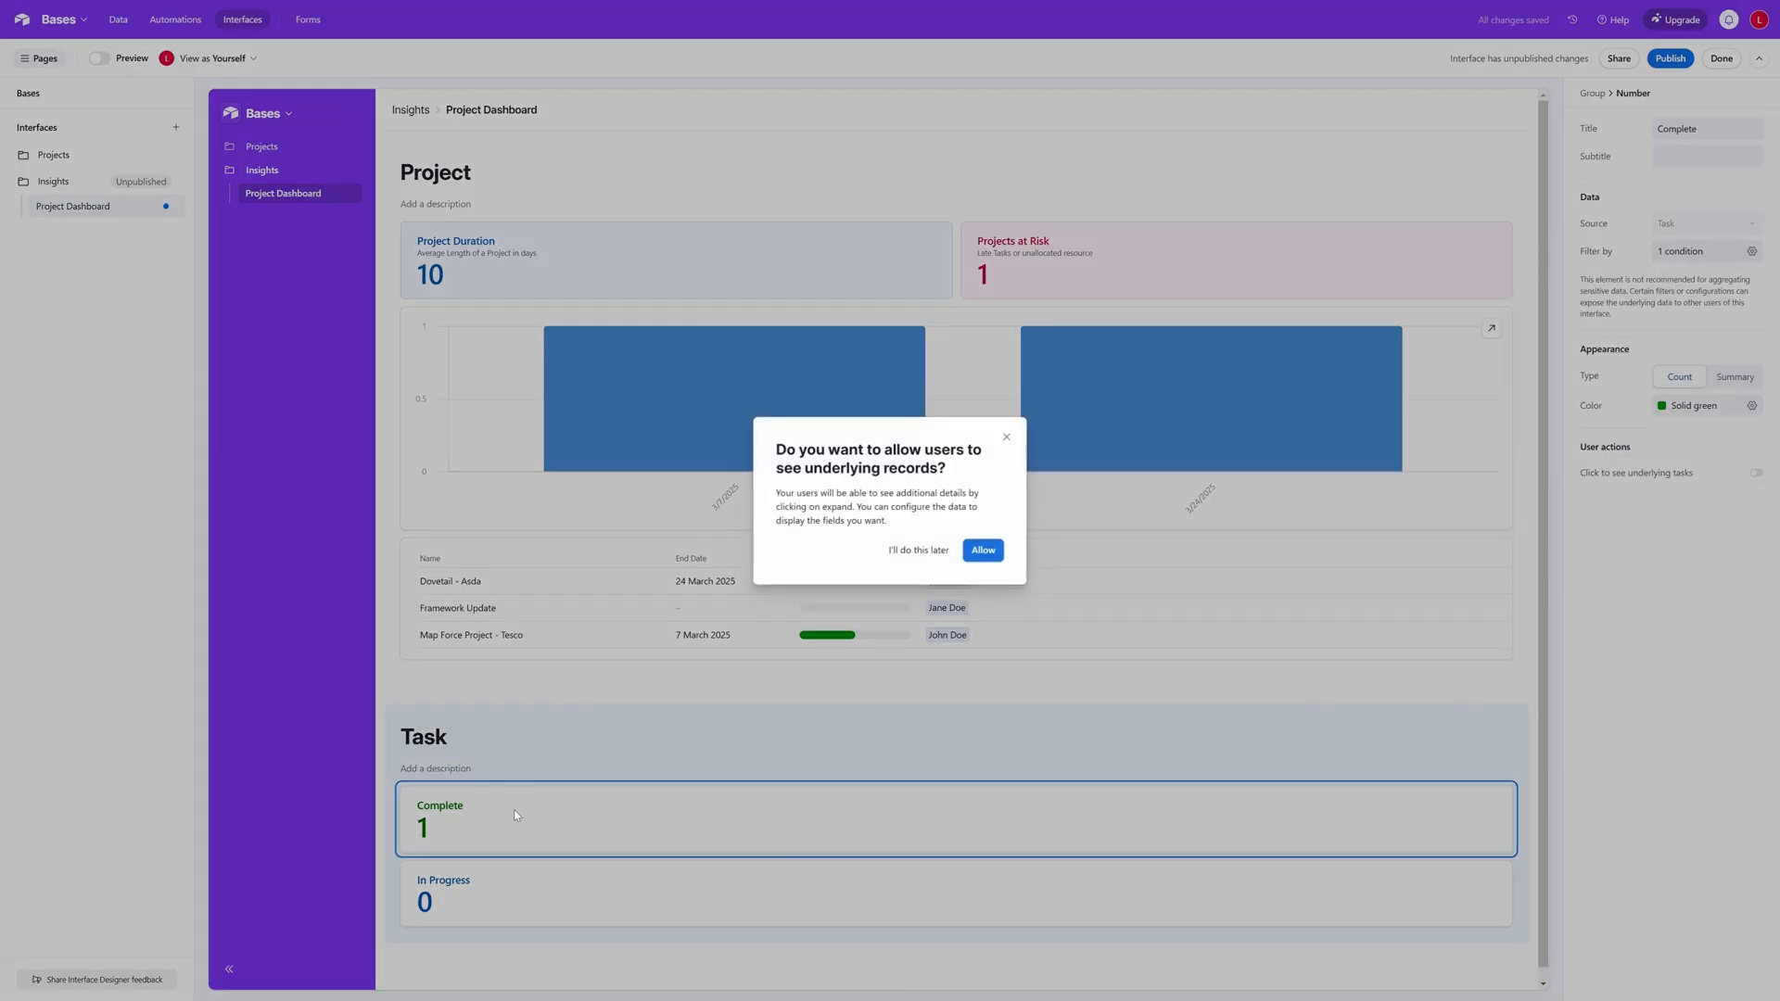
click(1004, 439)
drag(568, 891, 449, 818)
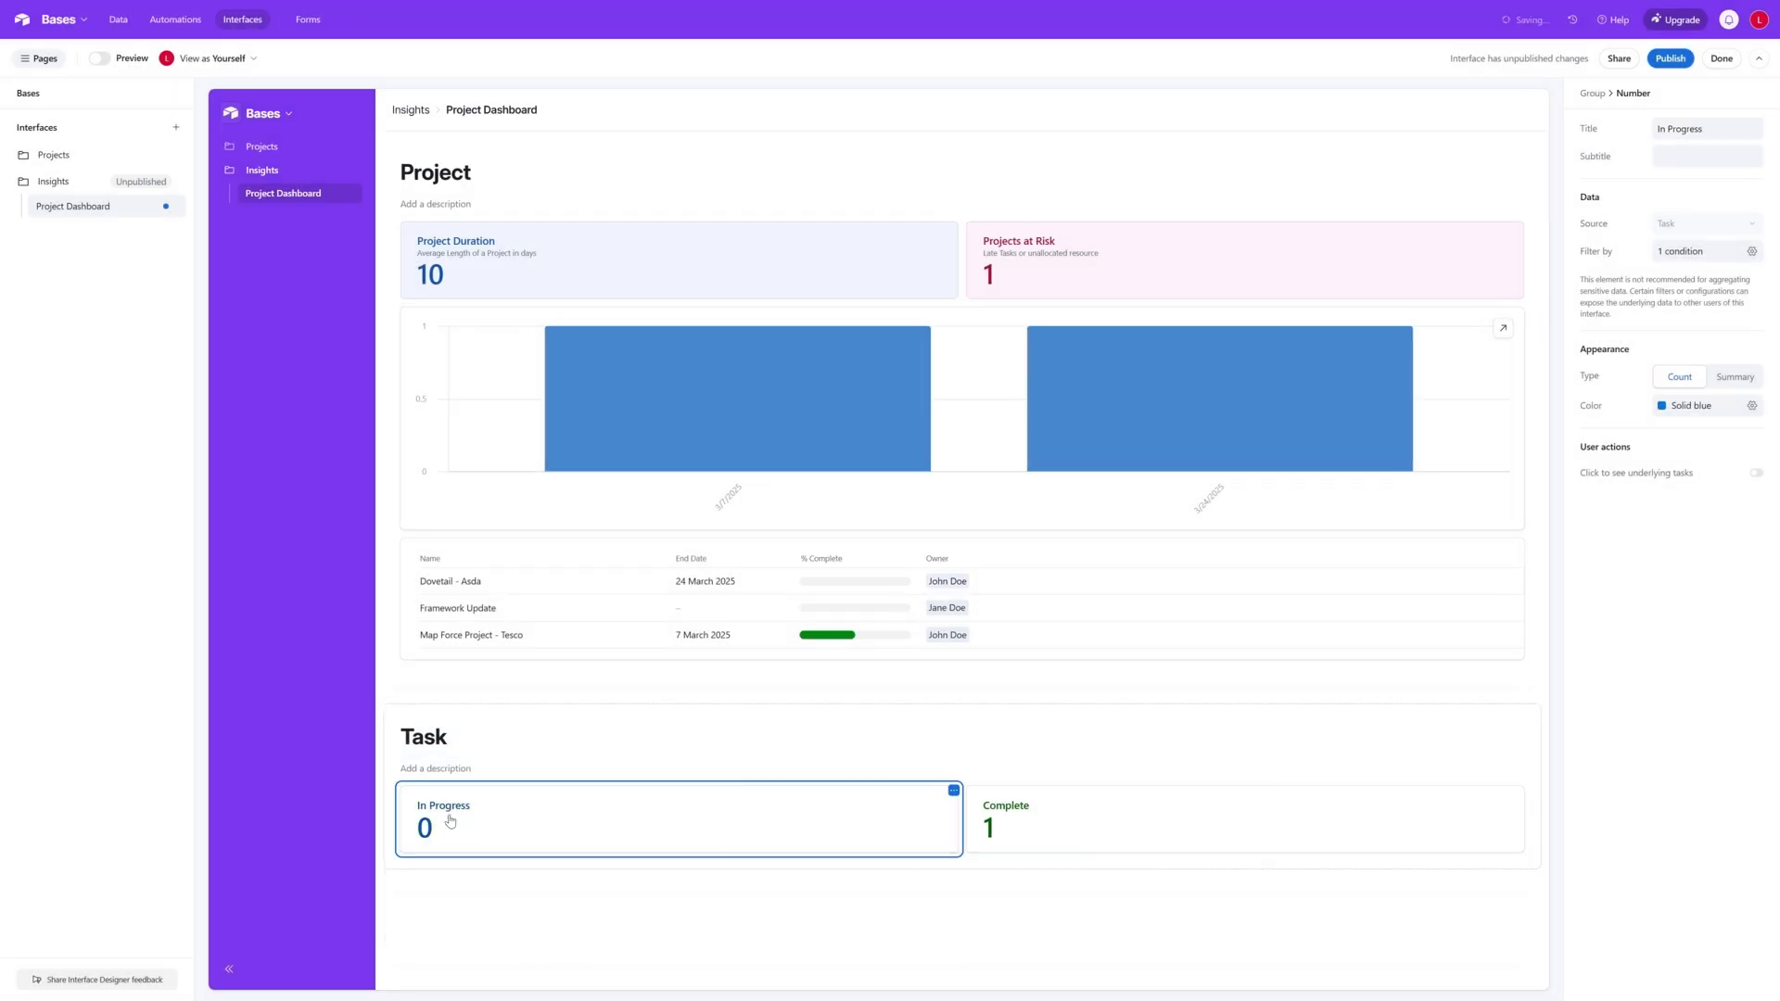
- Add another number element to the Task group and title it "Not Started"
click(963, 781)
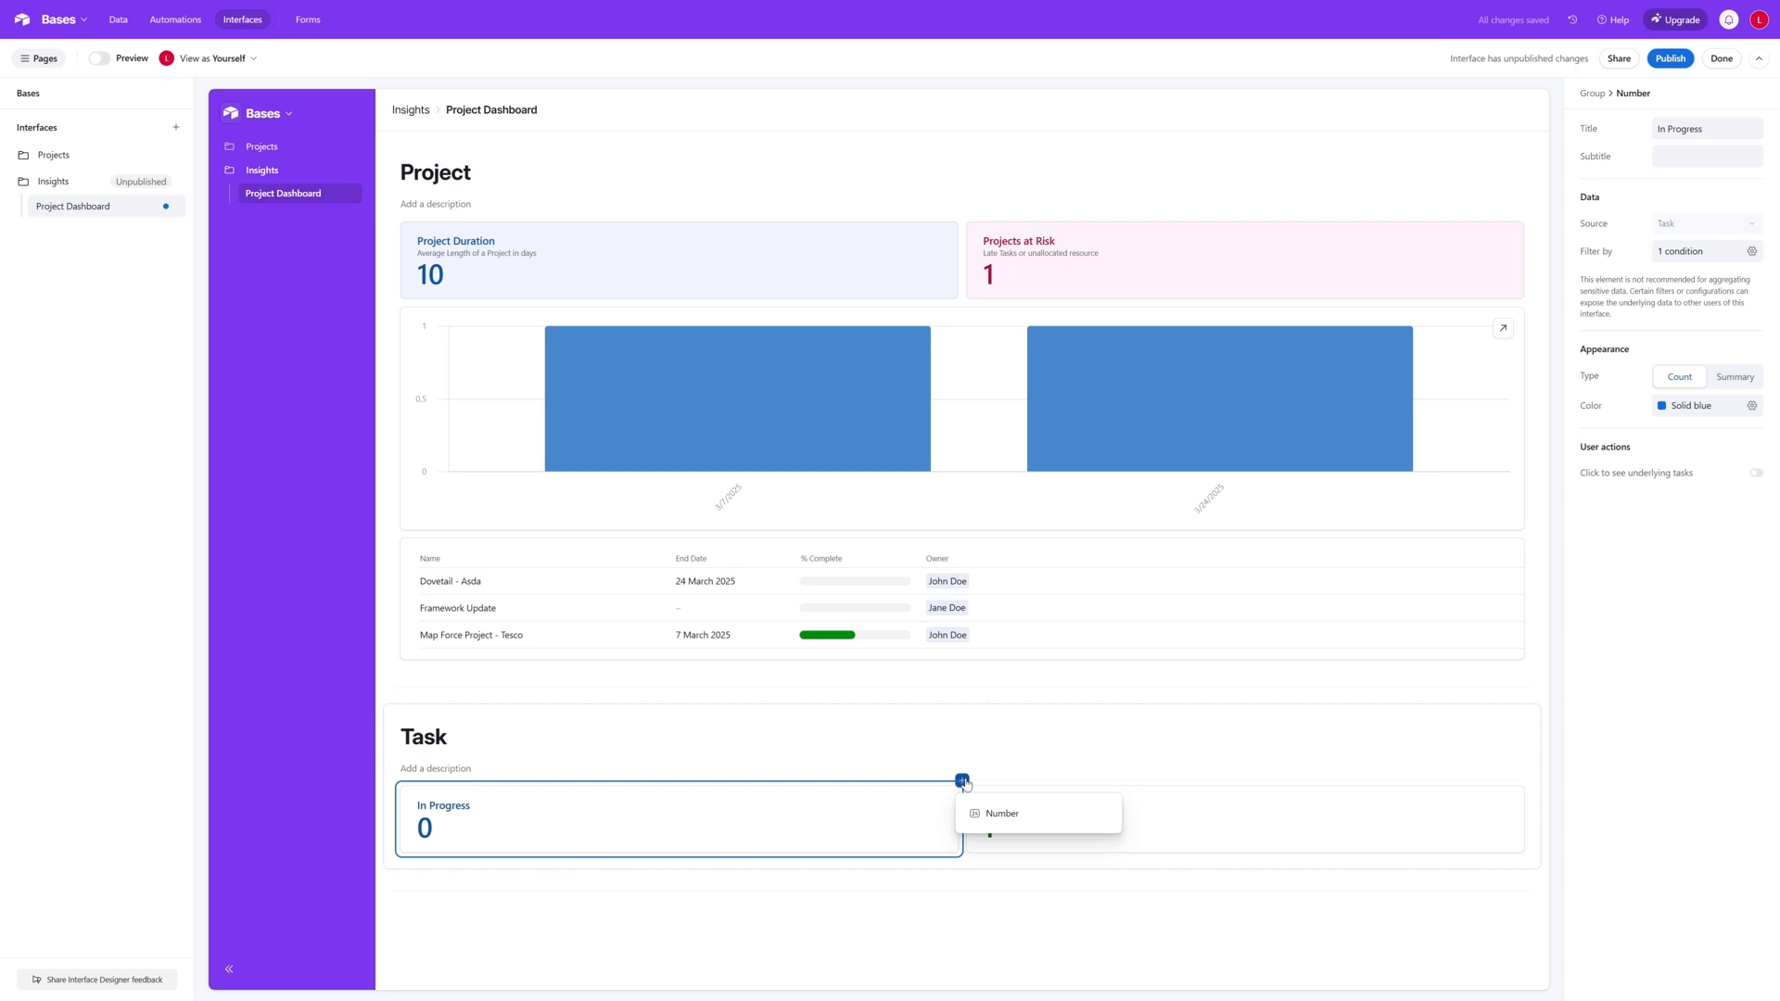
click(995, 815)
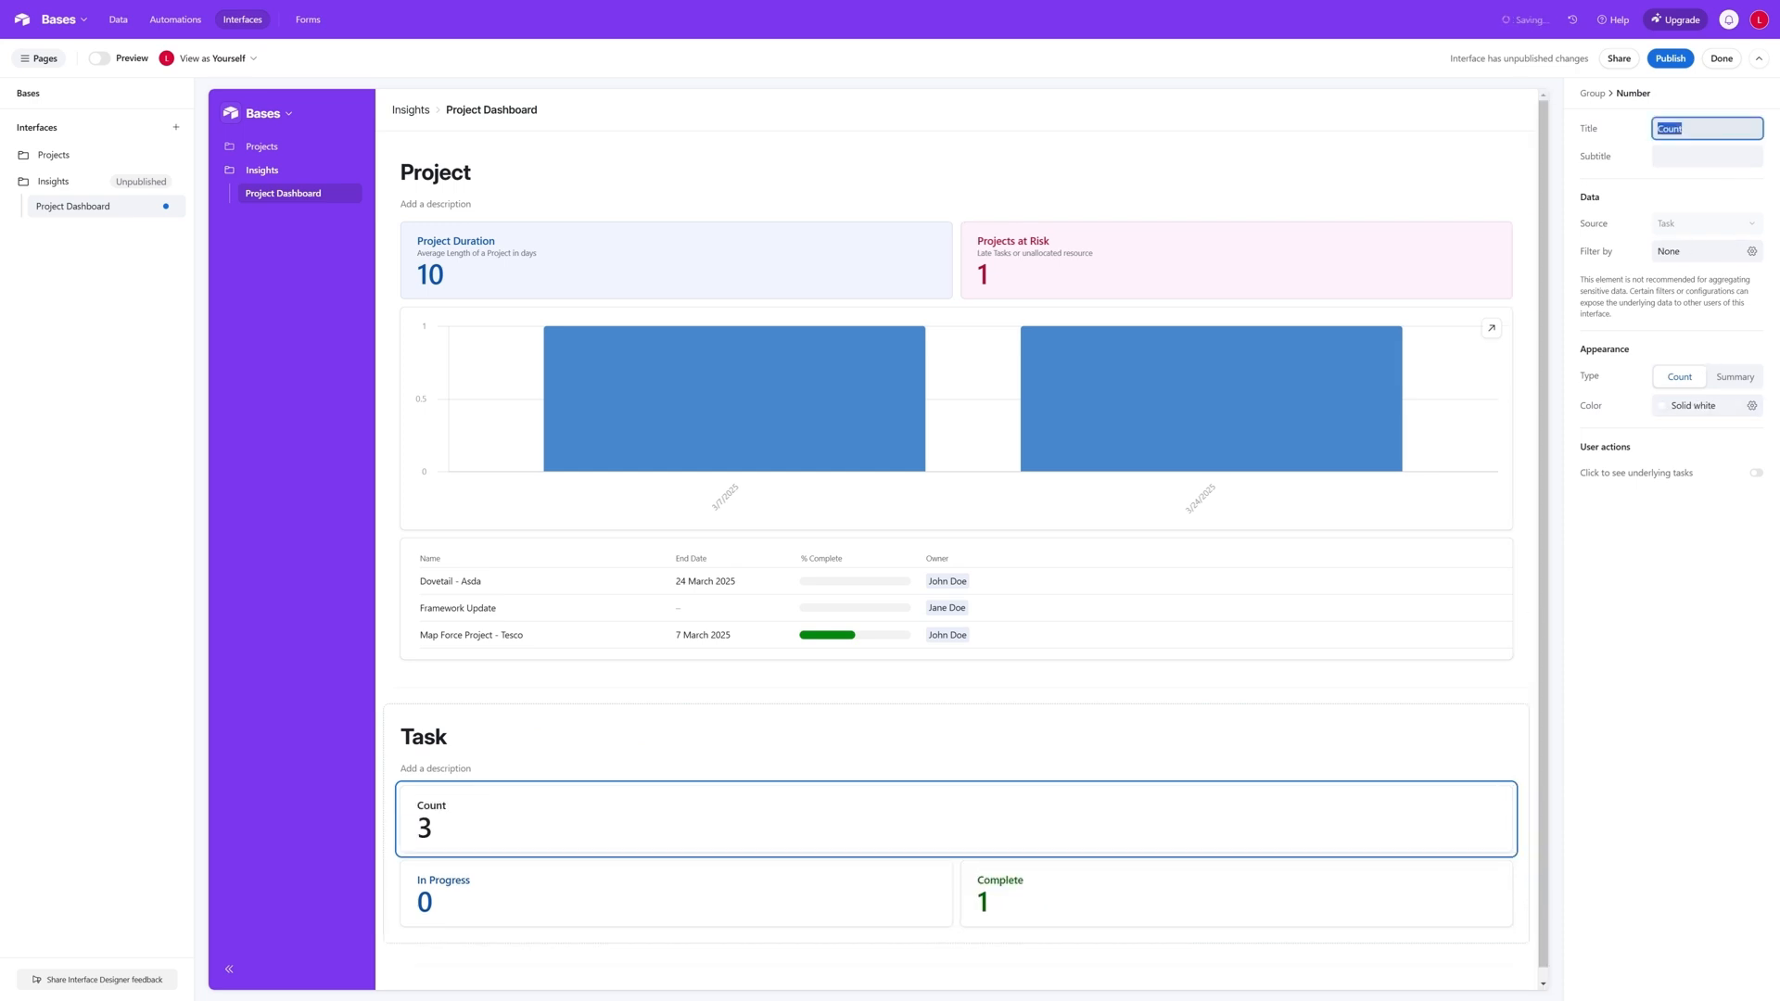
text(Not Started)
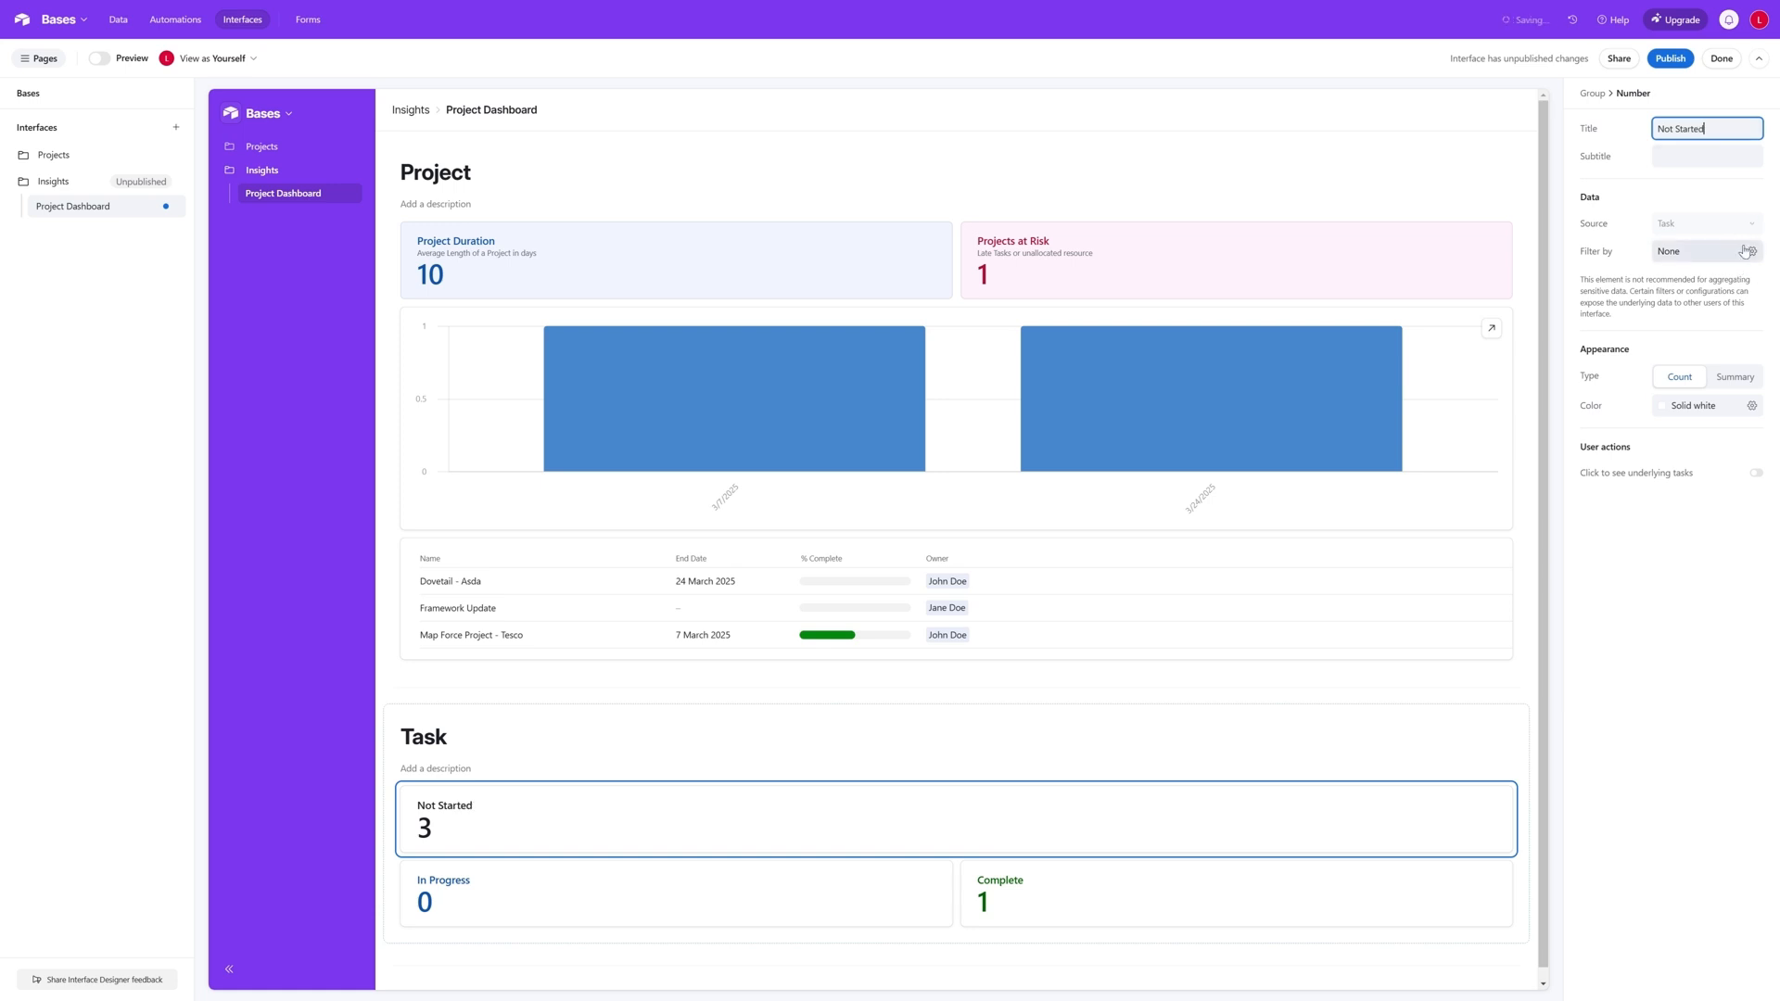
- Filter the Not Started number to tasks where Status is Not Started
click(1750, 251)
click(1434, 307)
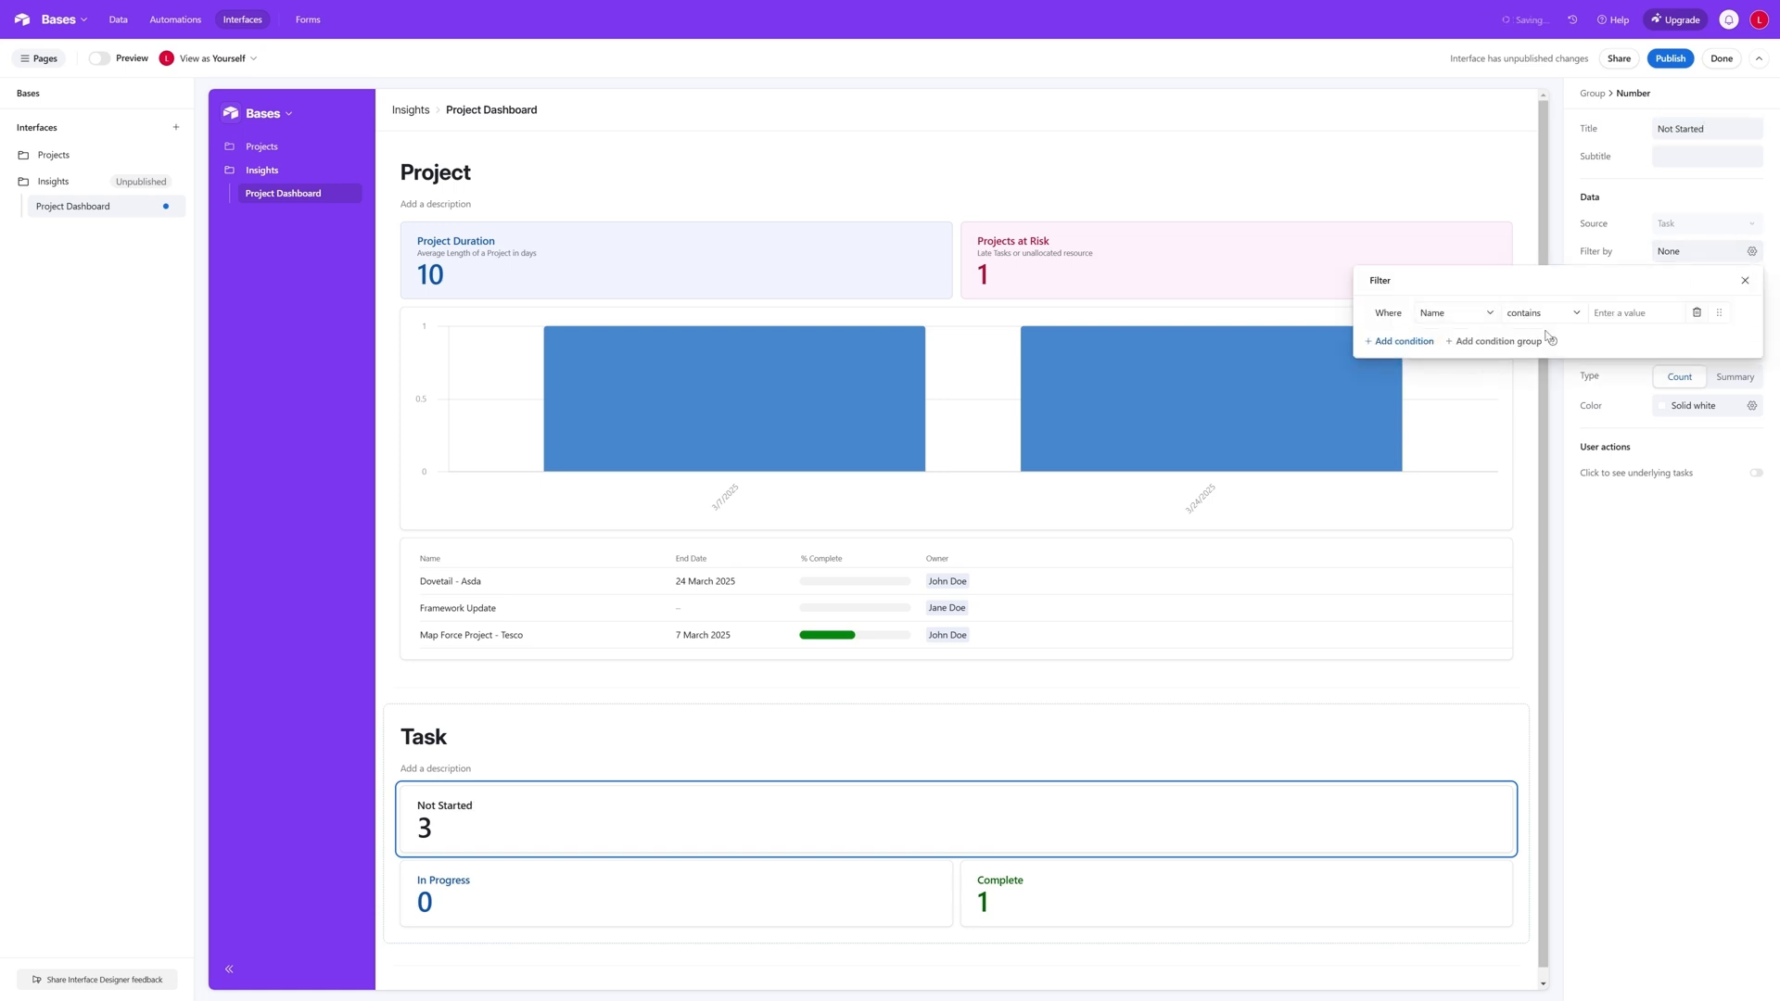
click(1468, 320)
click(1454, 485)
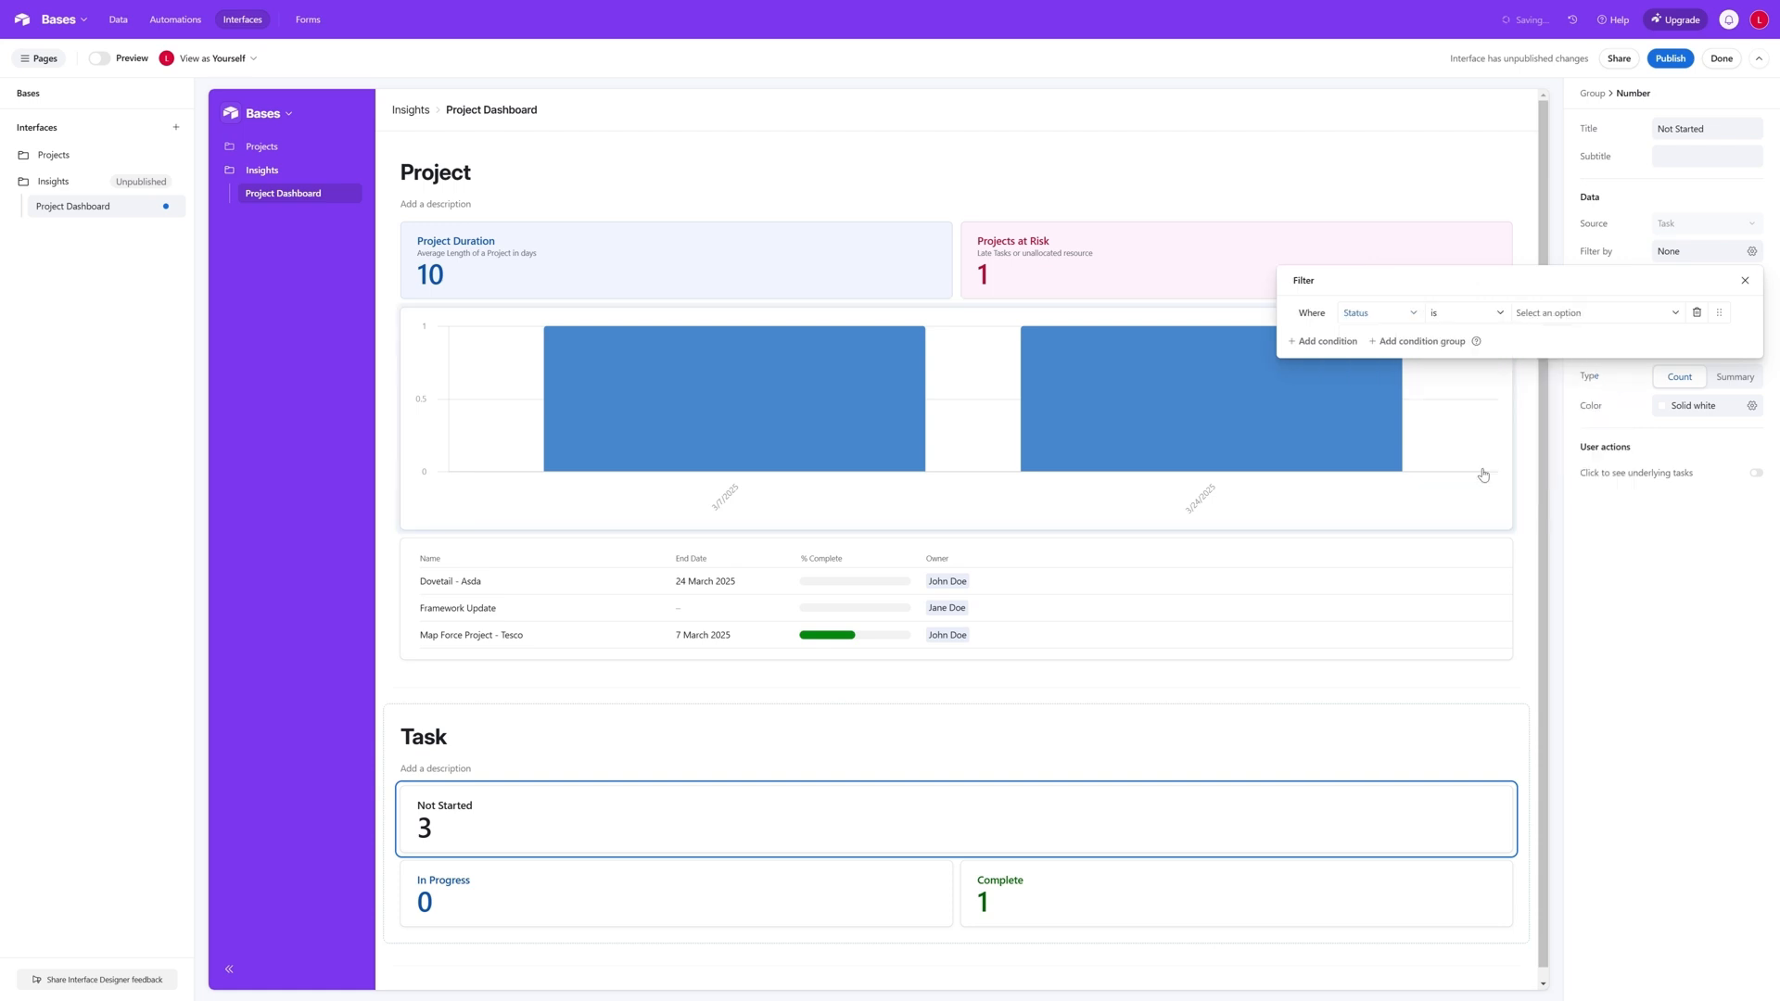
click(1558, 315)
click(1594, 372)
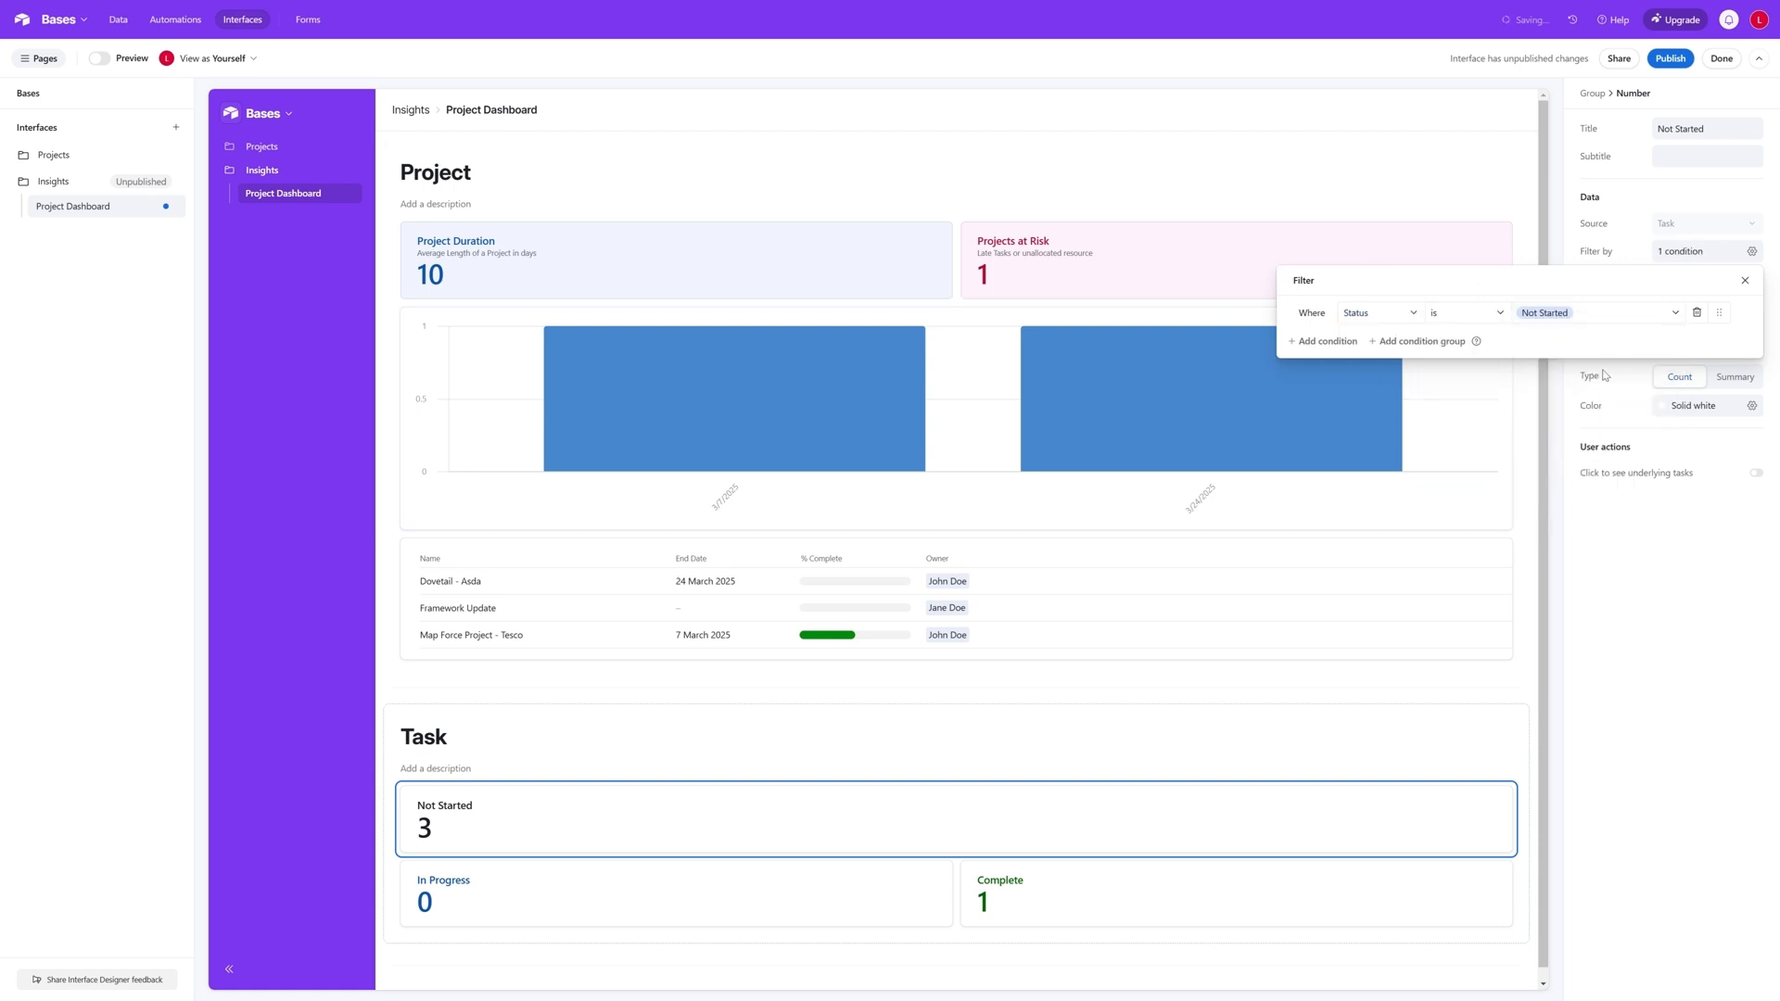
click(1744, 280)
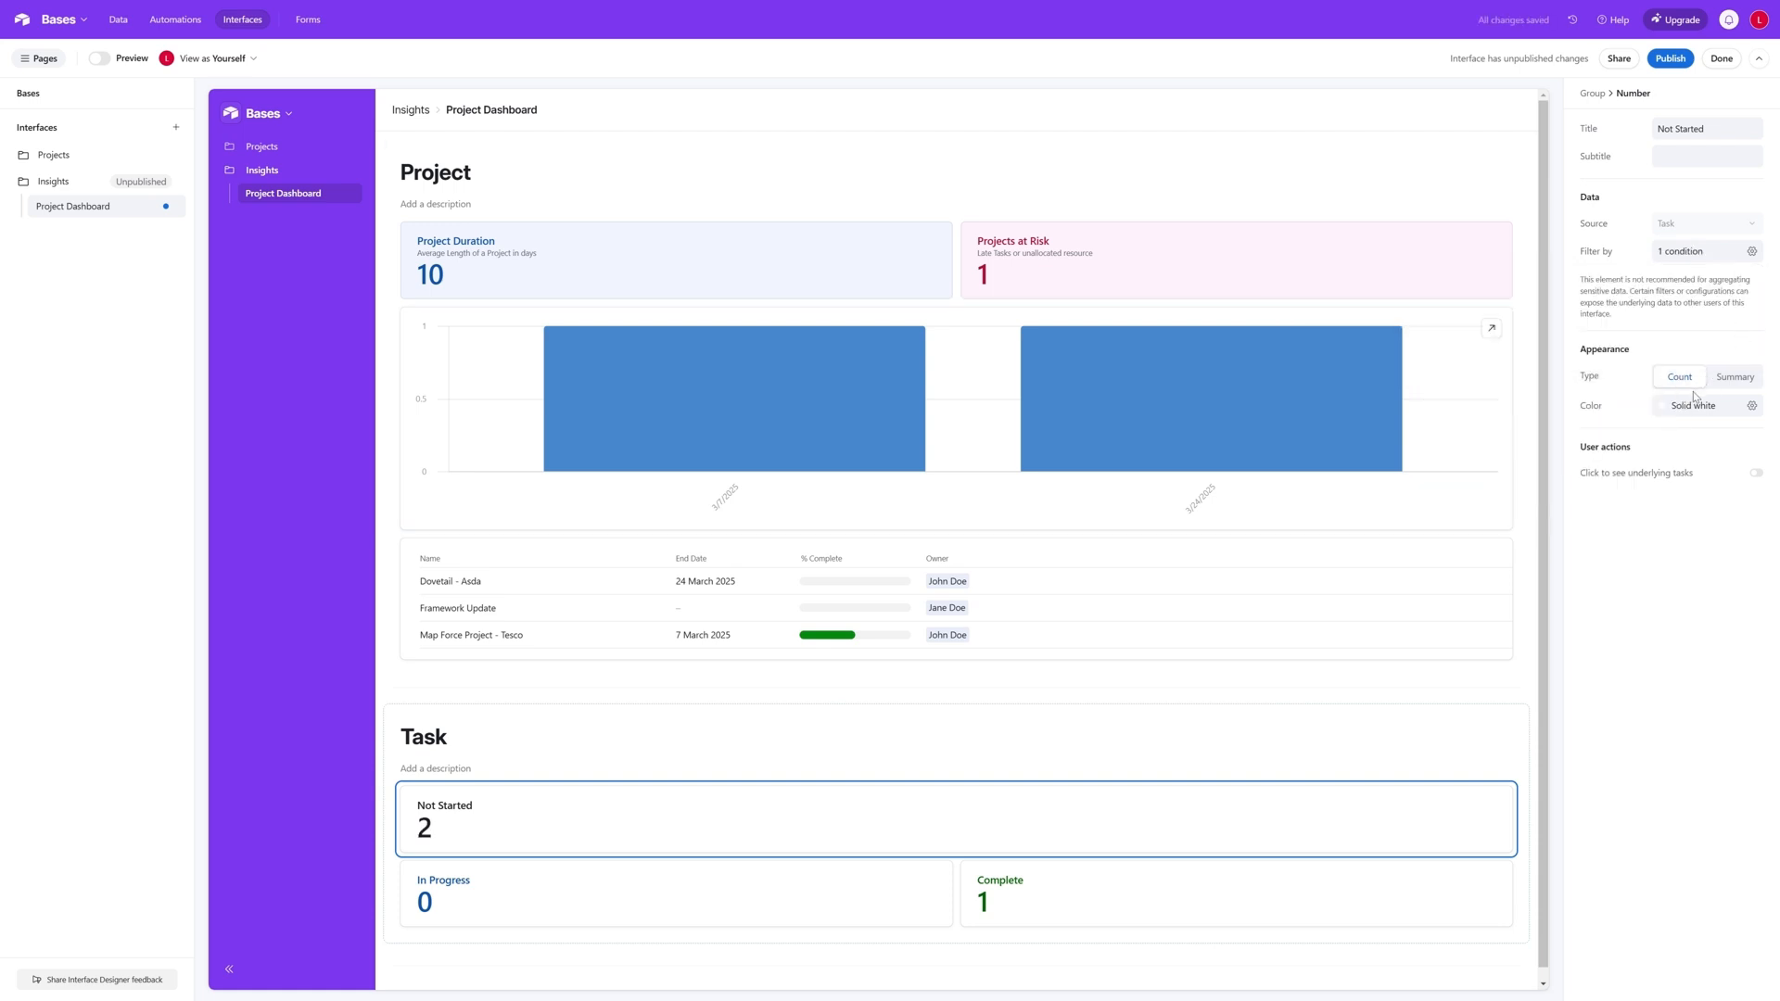
- Set the colour of the Not Started number to solid red
click(1751, 406)
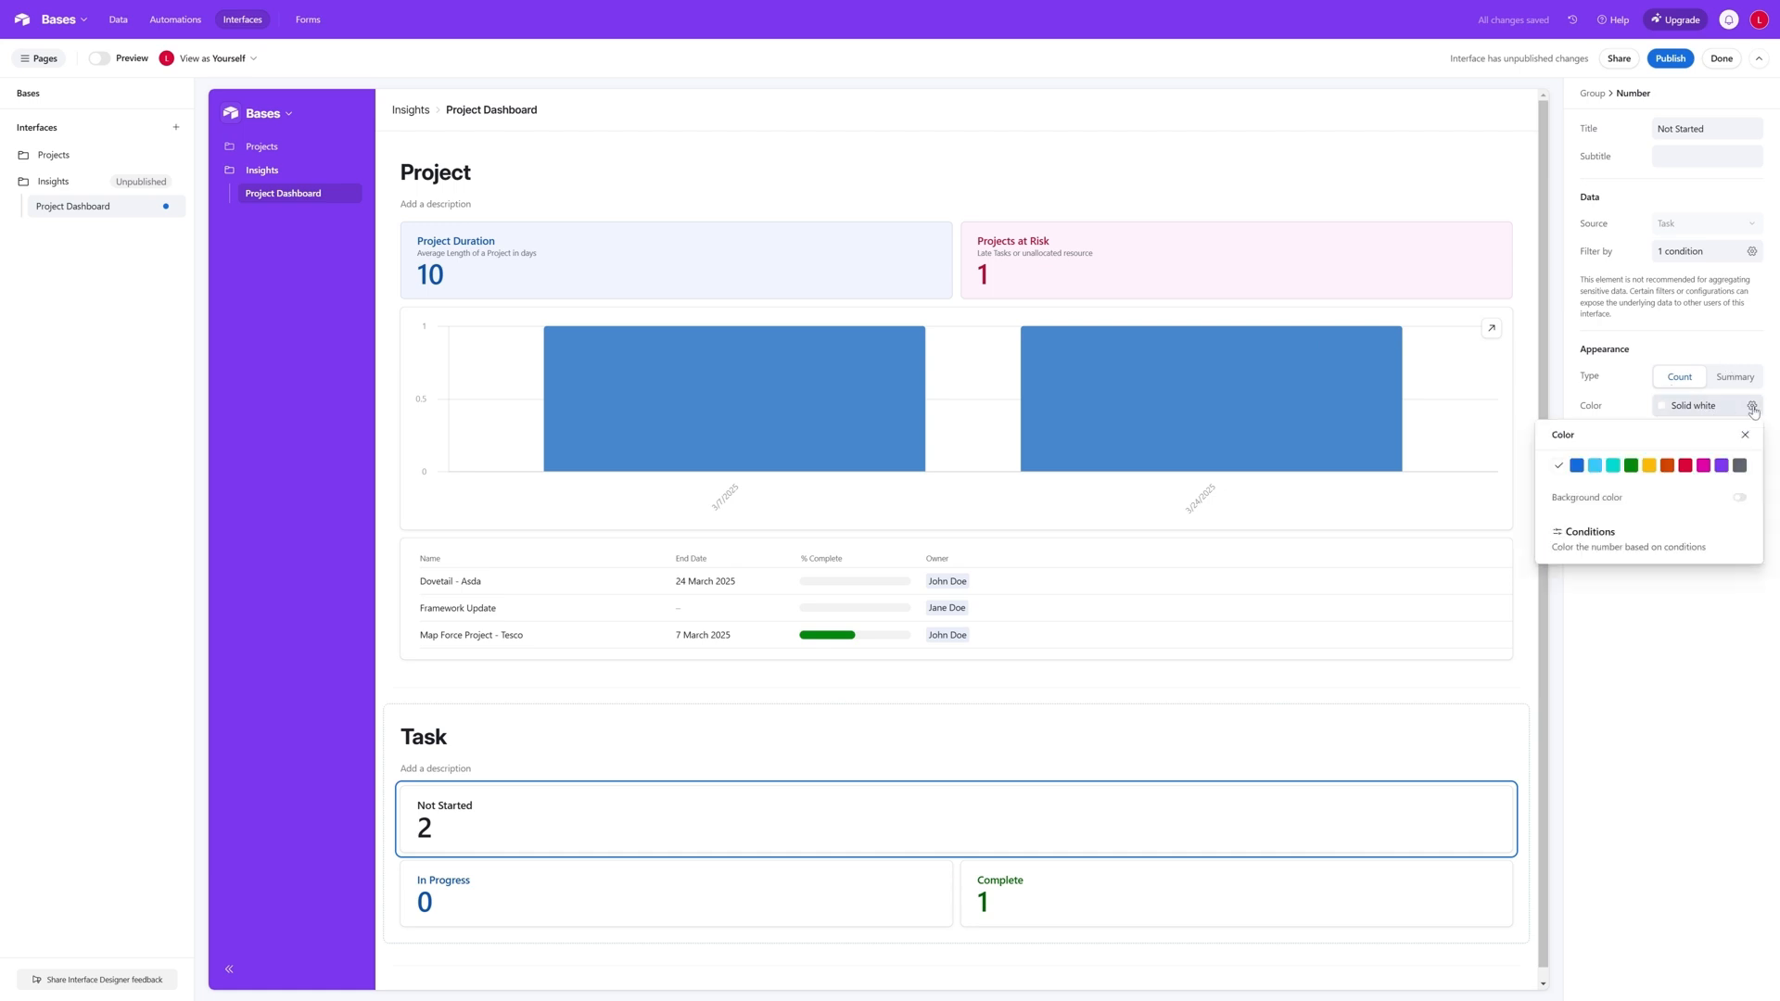
click(1686, 466)
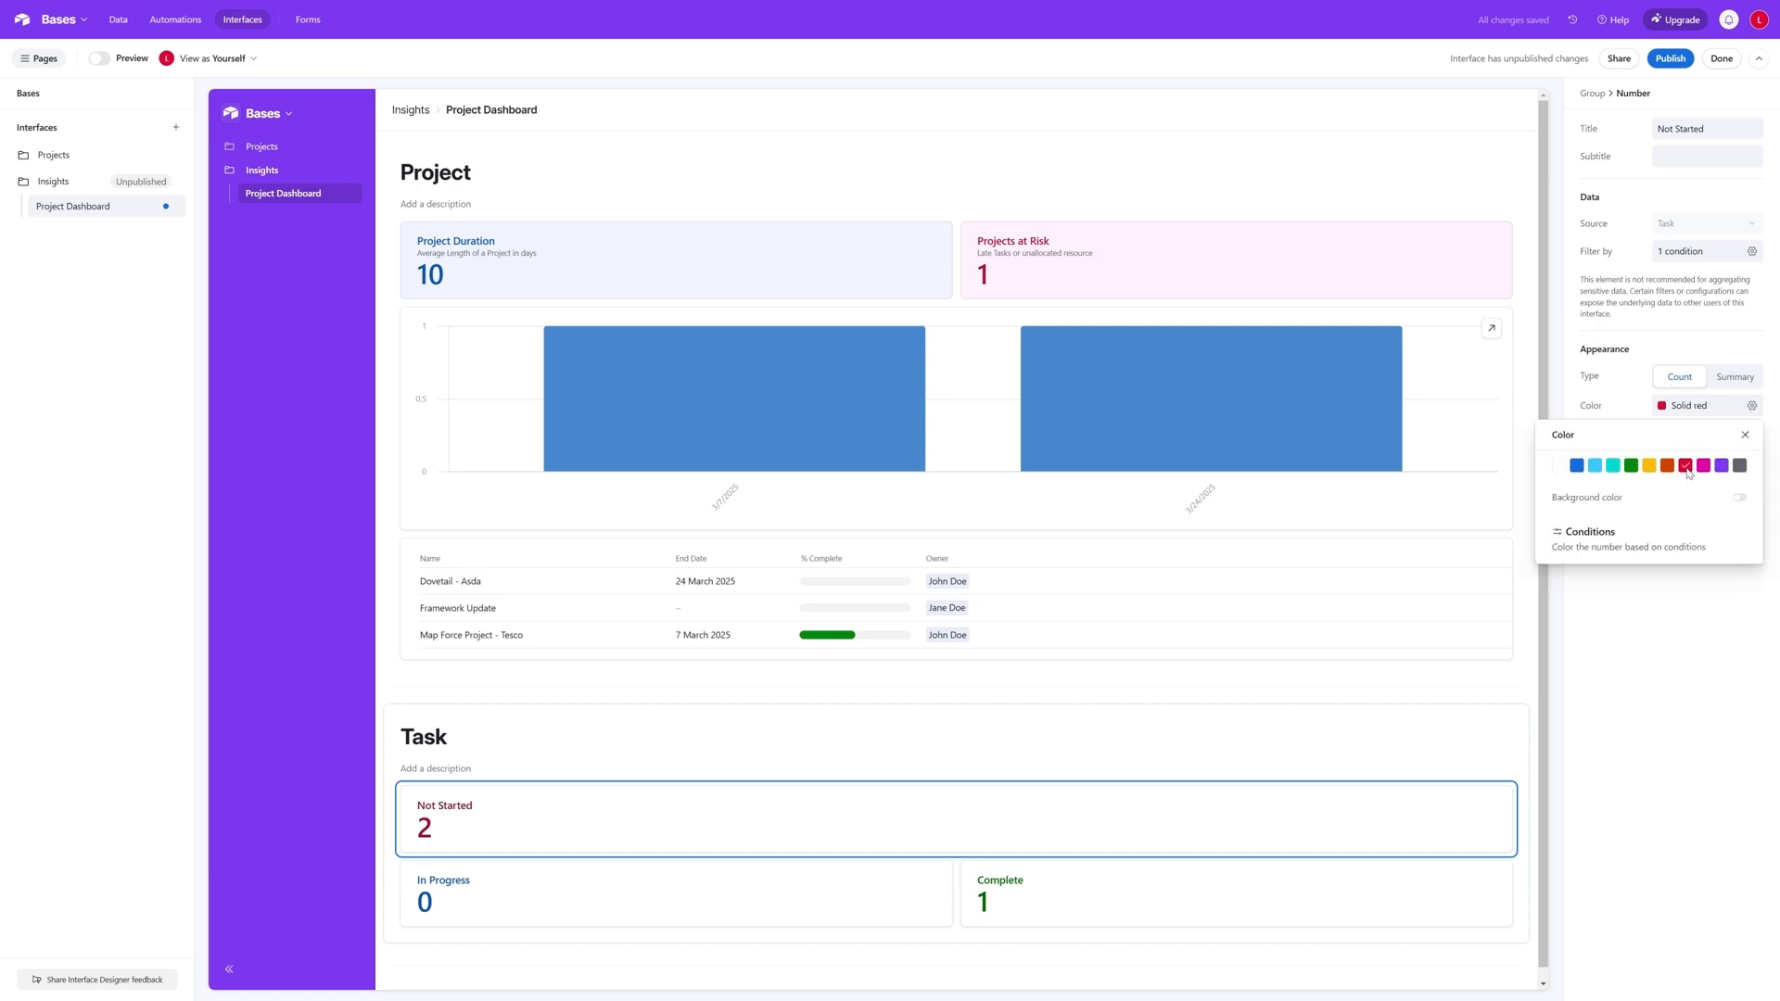
click(1745, 435)
- Move the Not Started number to the end of the row, after the Complete number
drag(520, 834, 1517, 862)
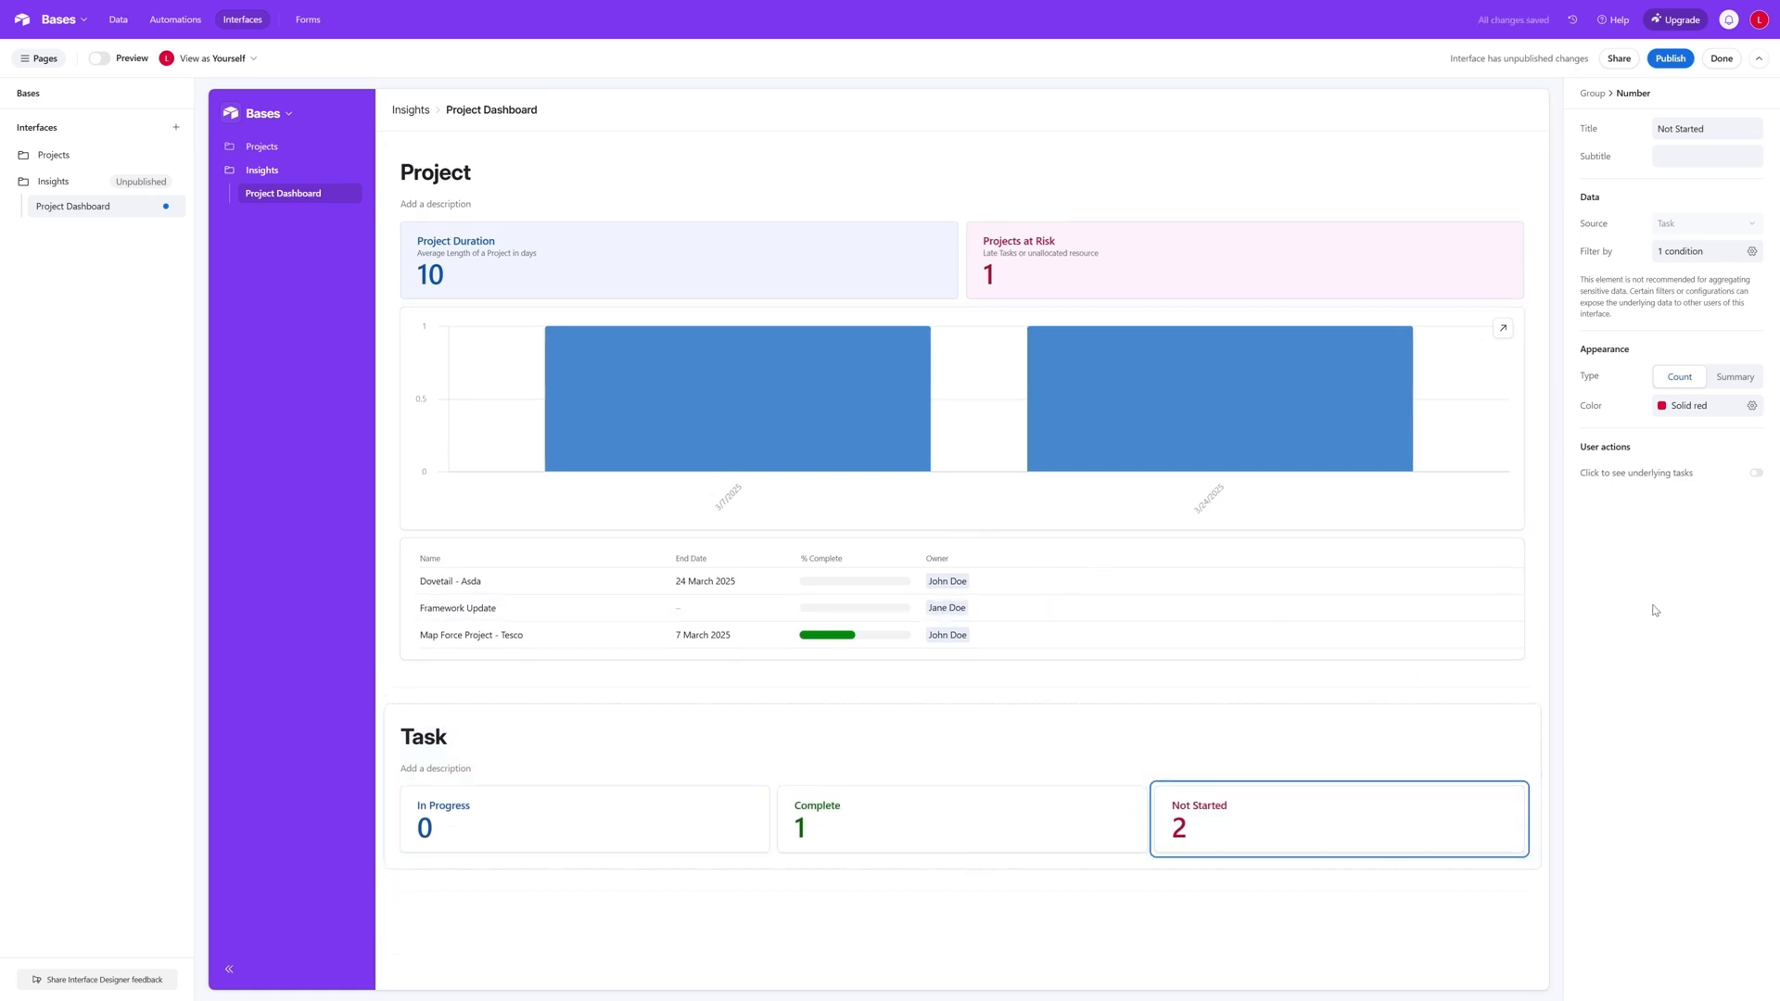
click(1503, 790)
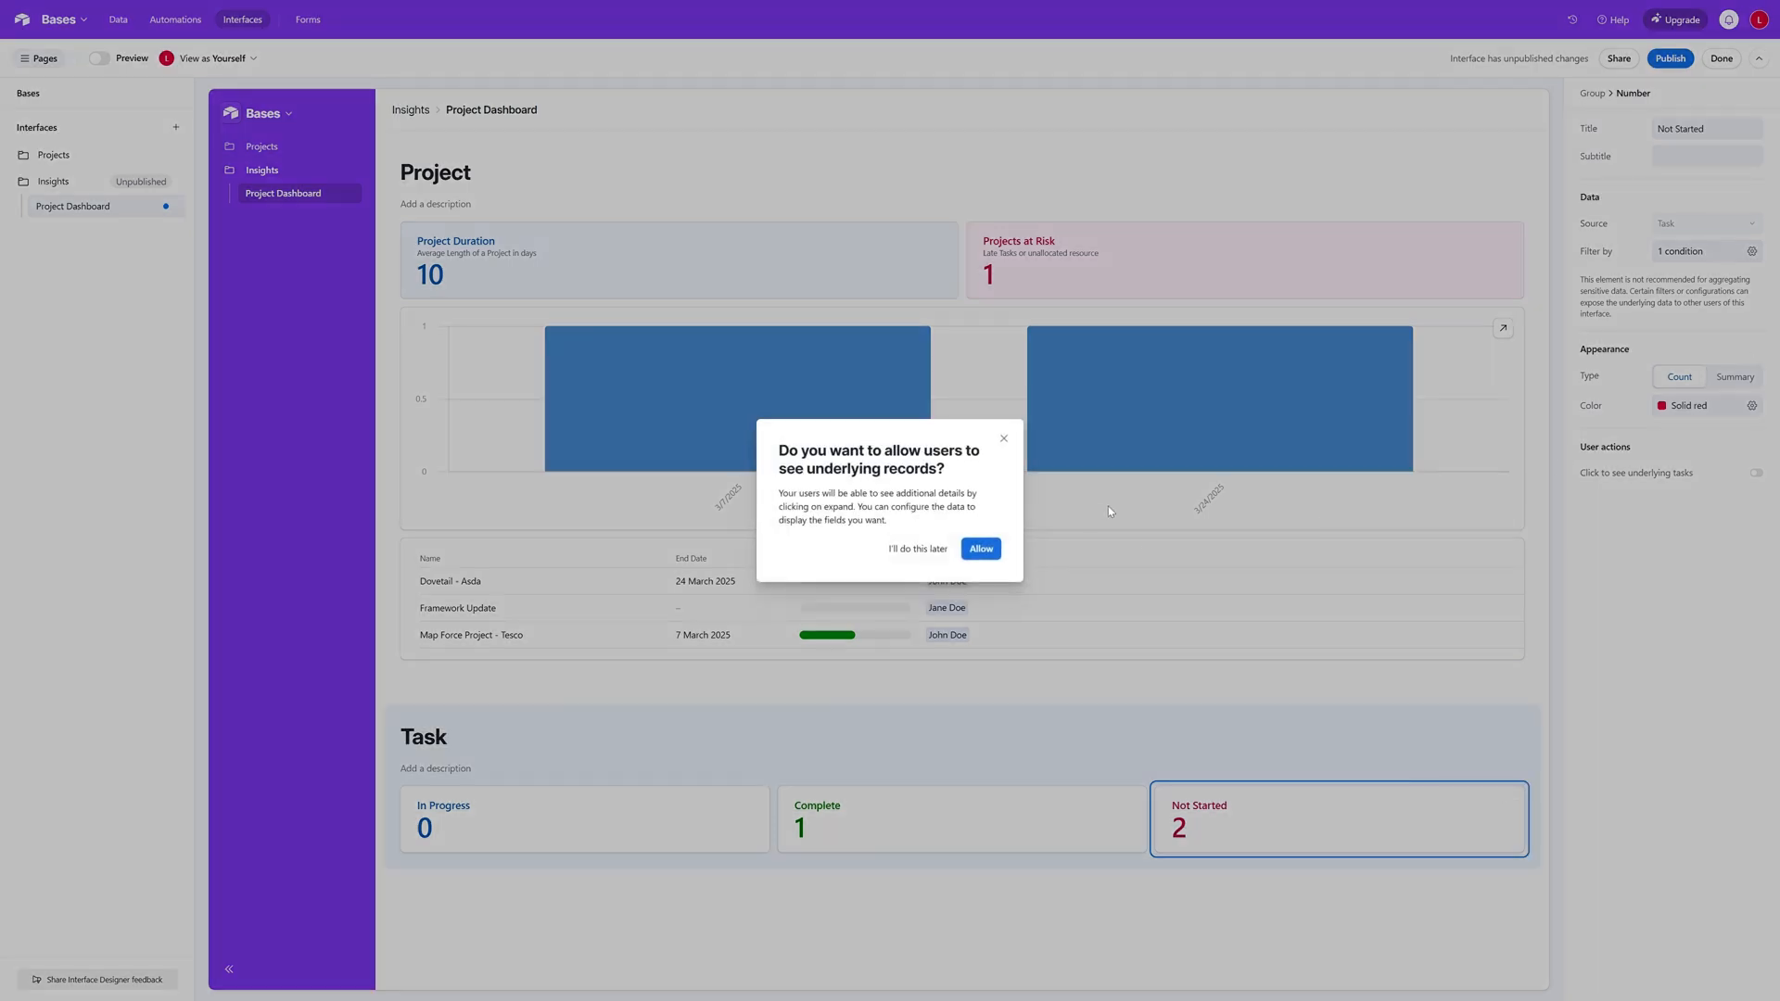
click(1003, 439)
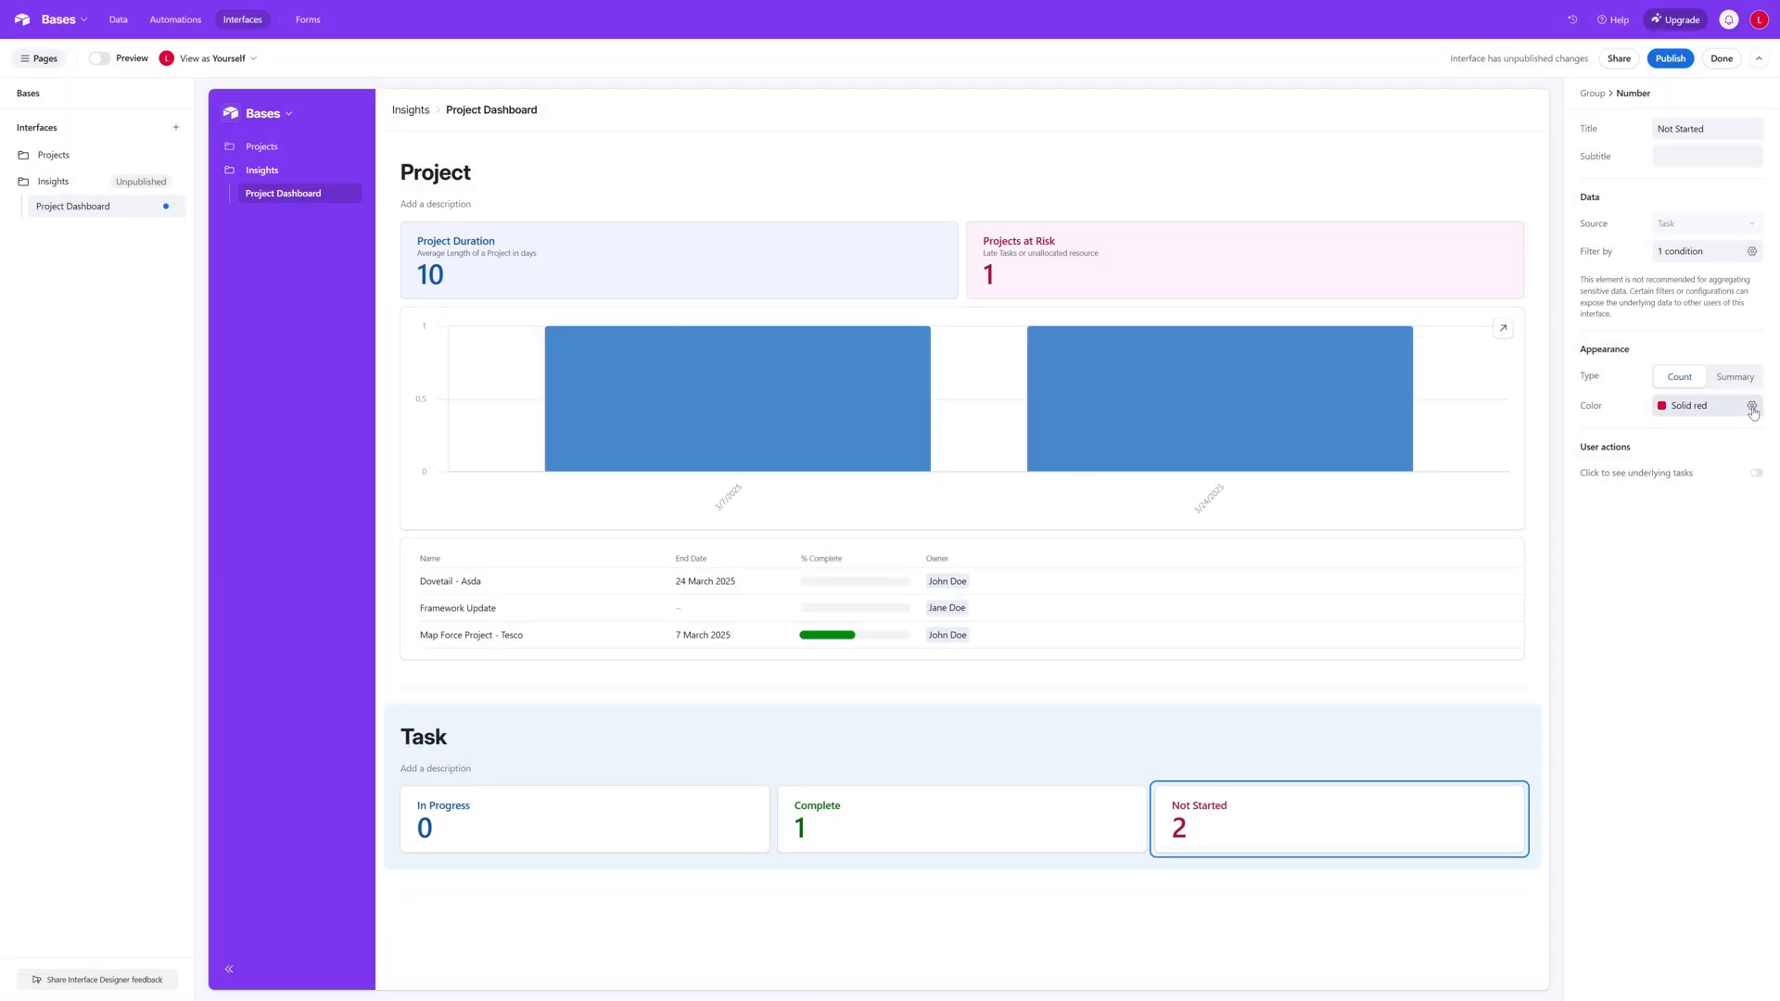
- Turn on the background color for the Not Started and Complete numbers in the Task group
click(1752, 406)
click(1740, 499)
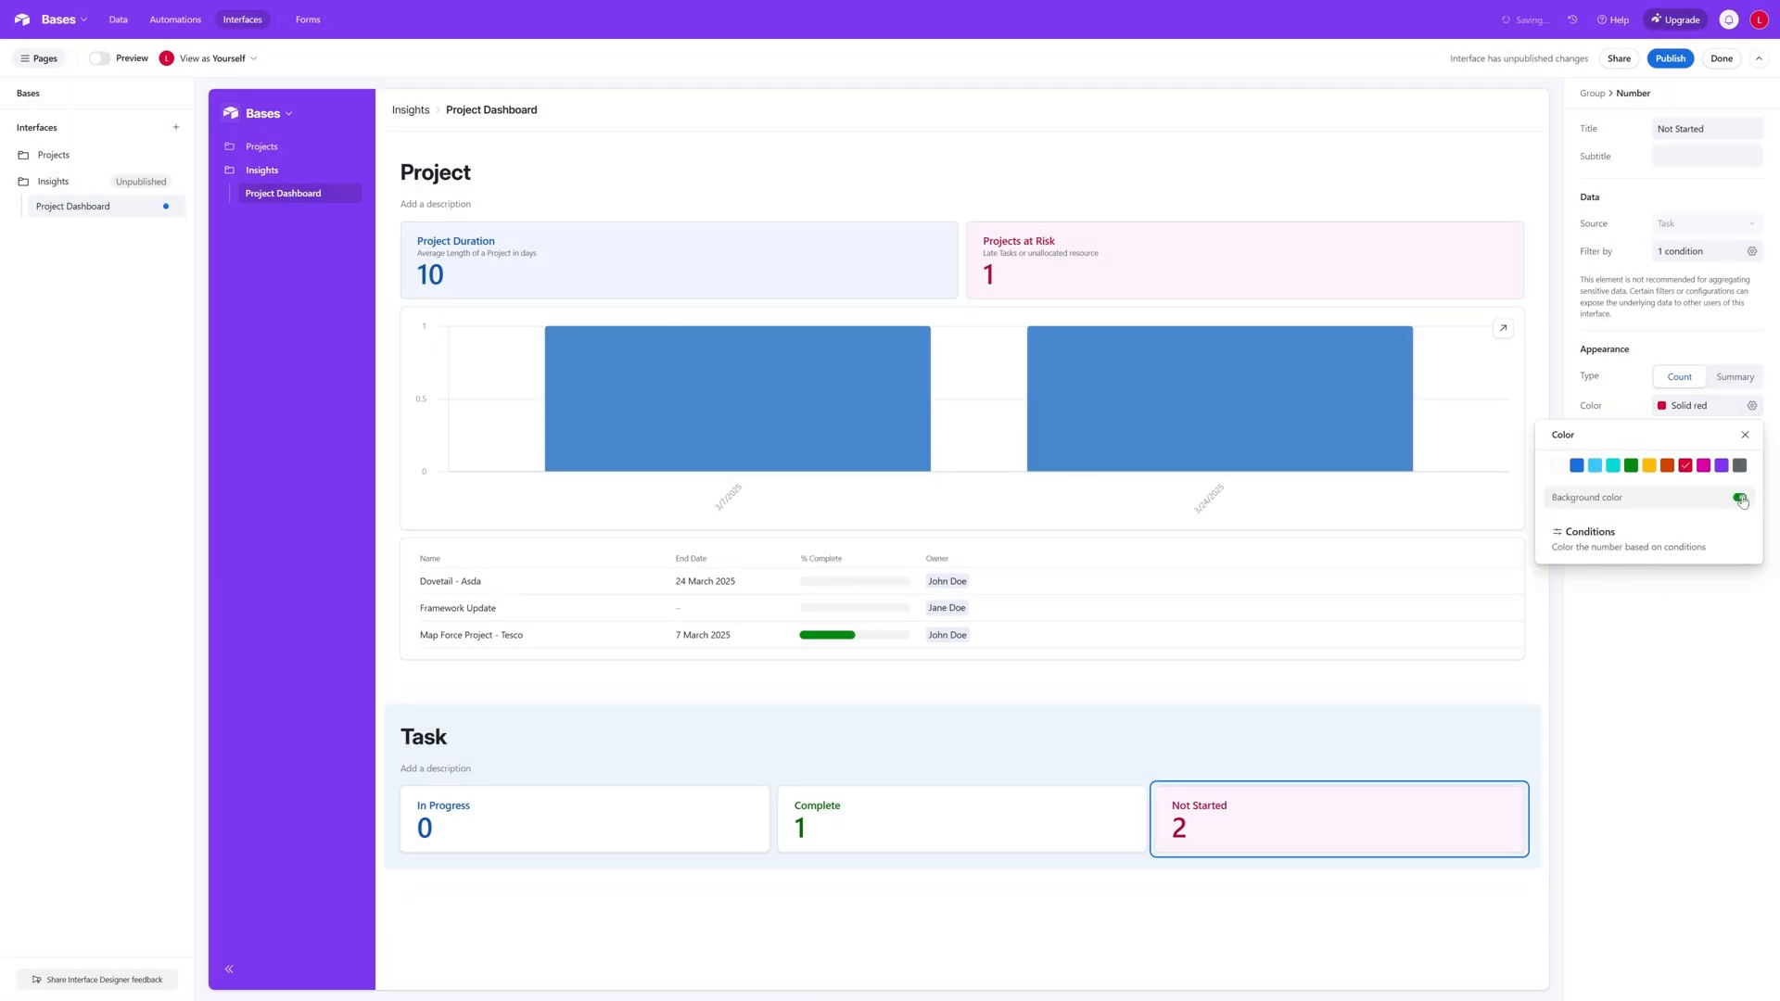
click(995, 828)
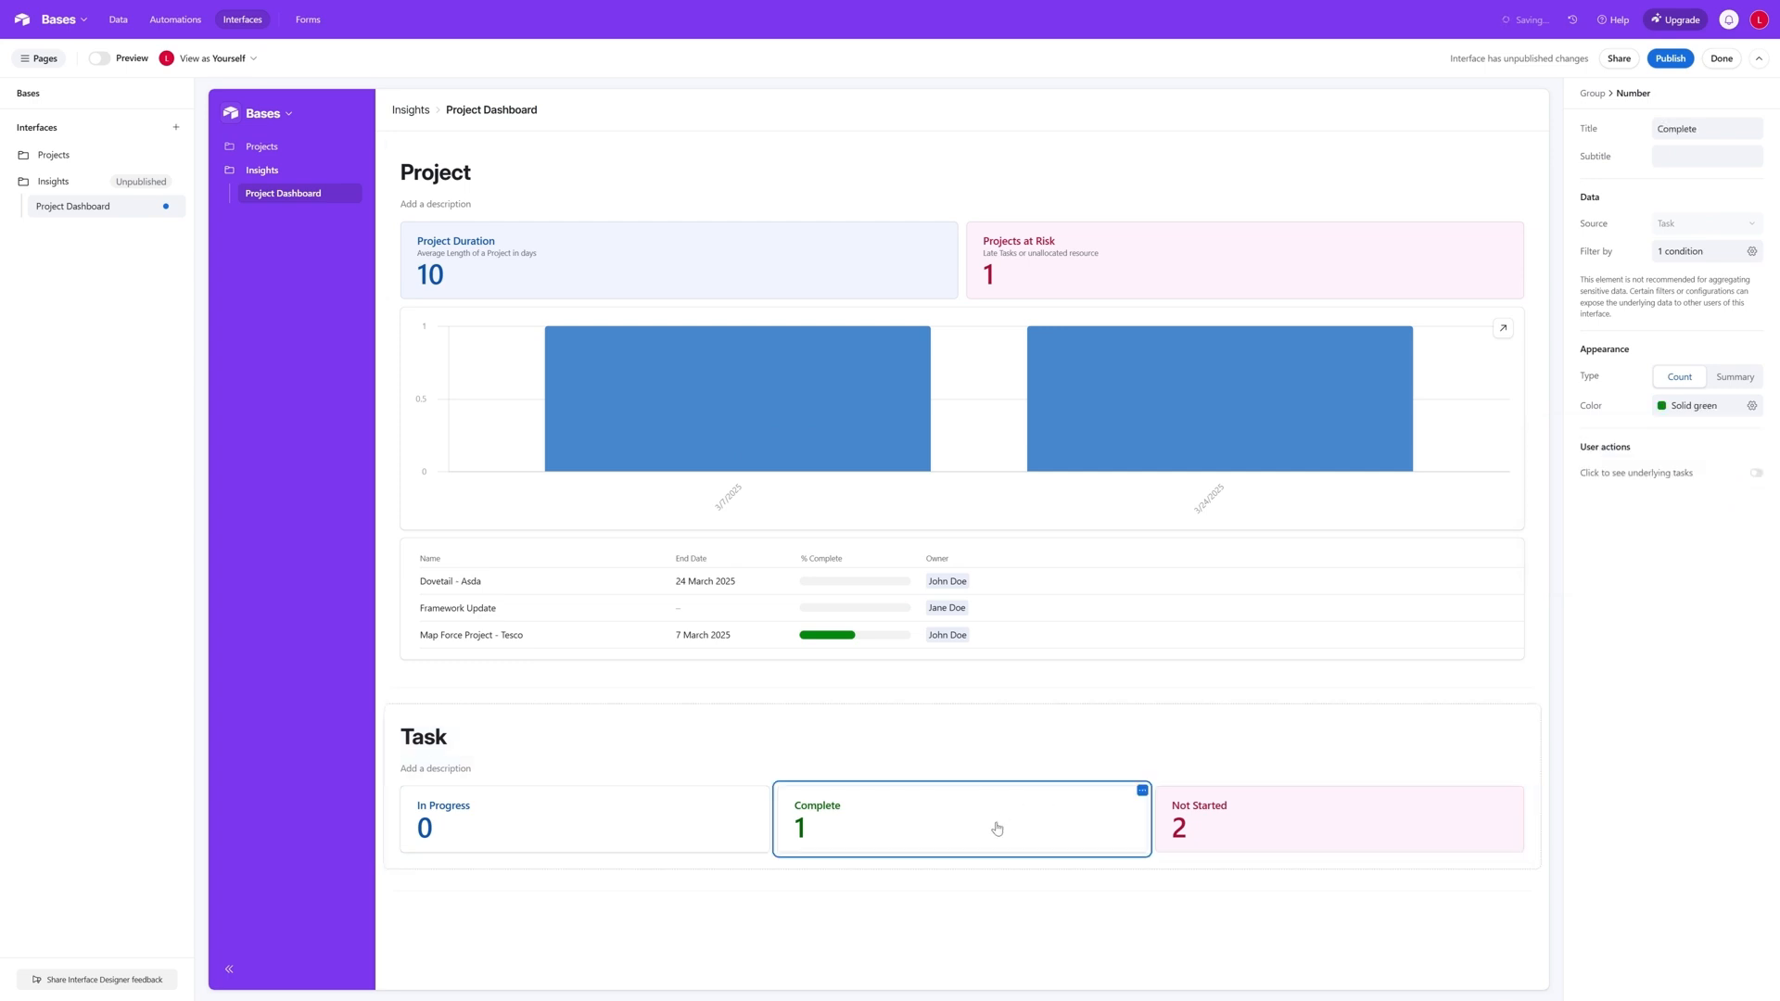
click(1751, 406)
click(1740, 498)
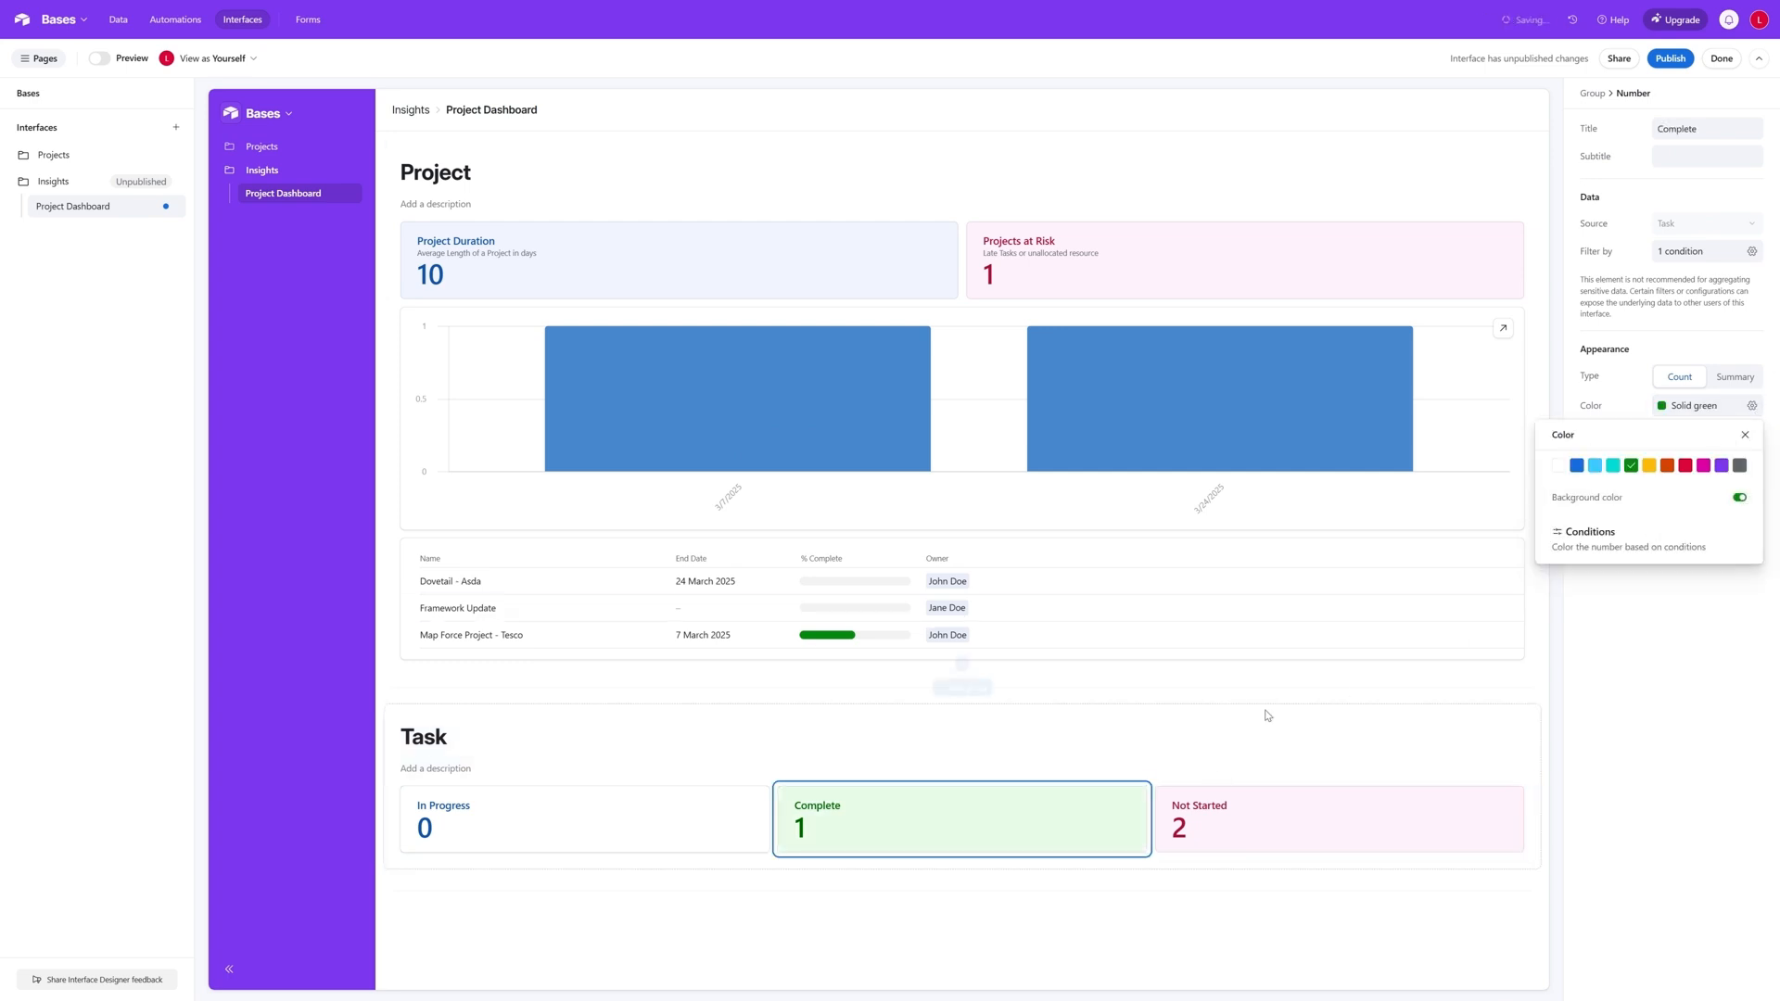
click(1112, 727)
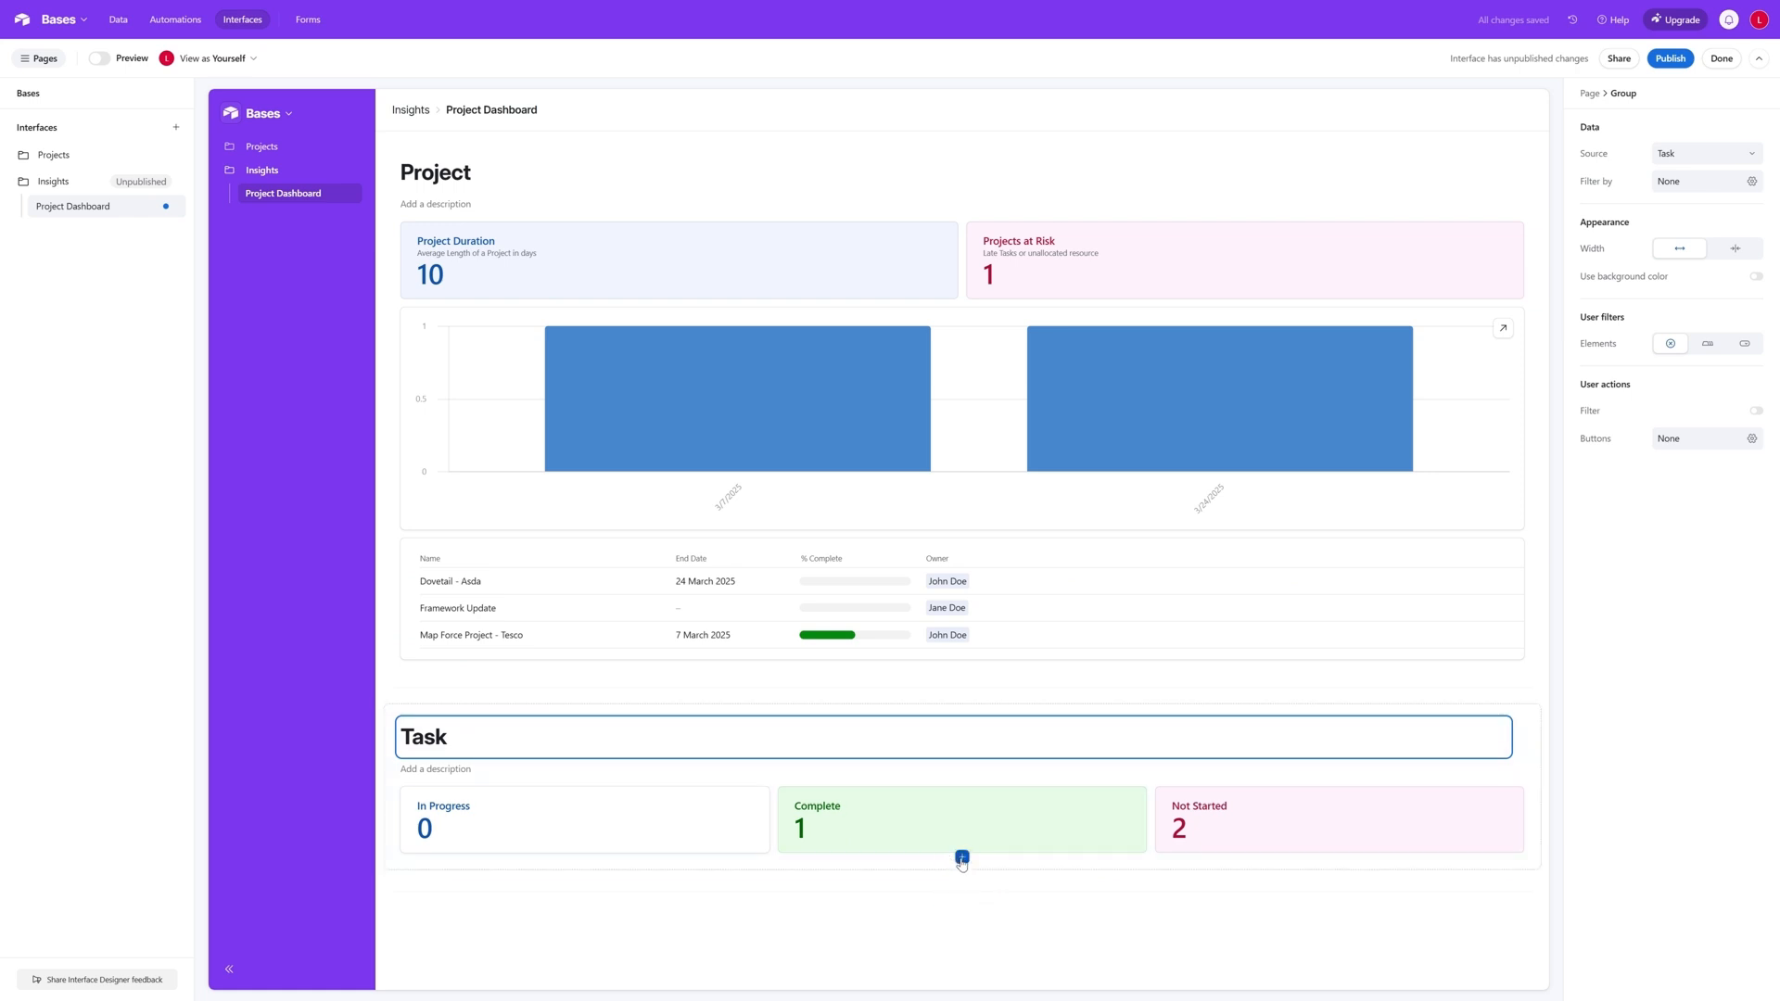
- Add a list element below the numbers in the Task group and remove its Notes field
click(961, 857)
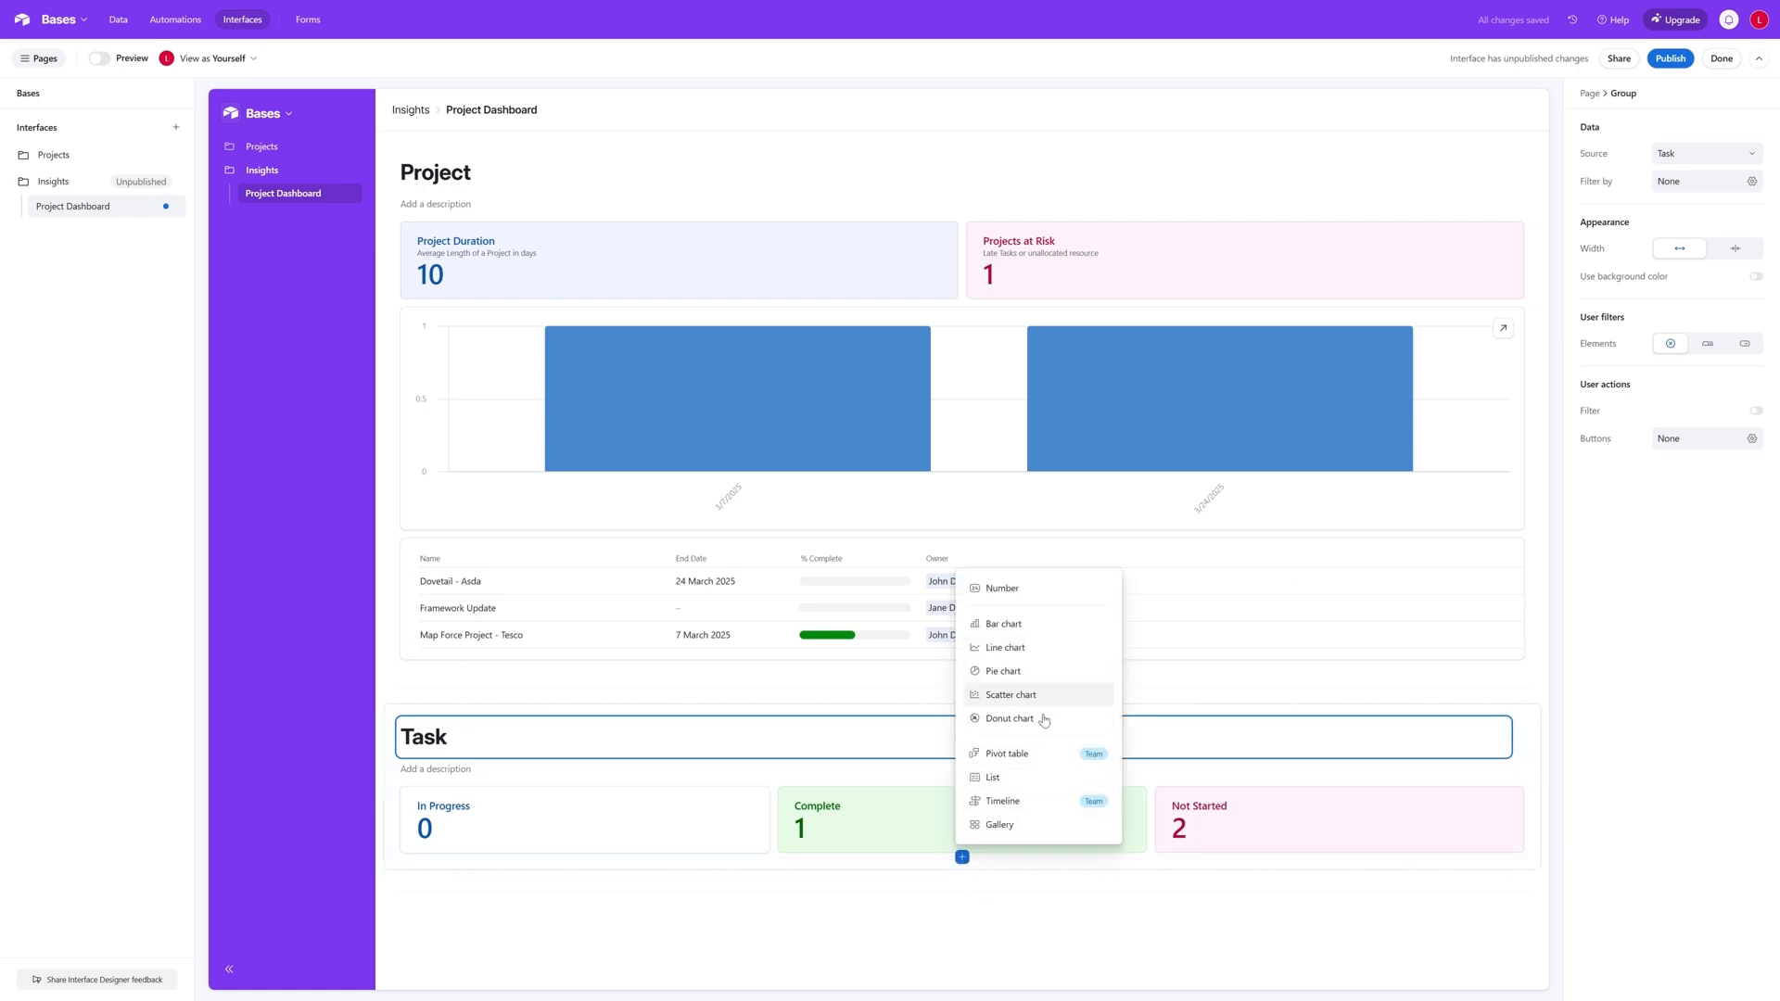
click(1035, 784)
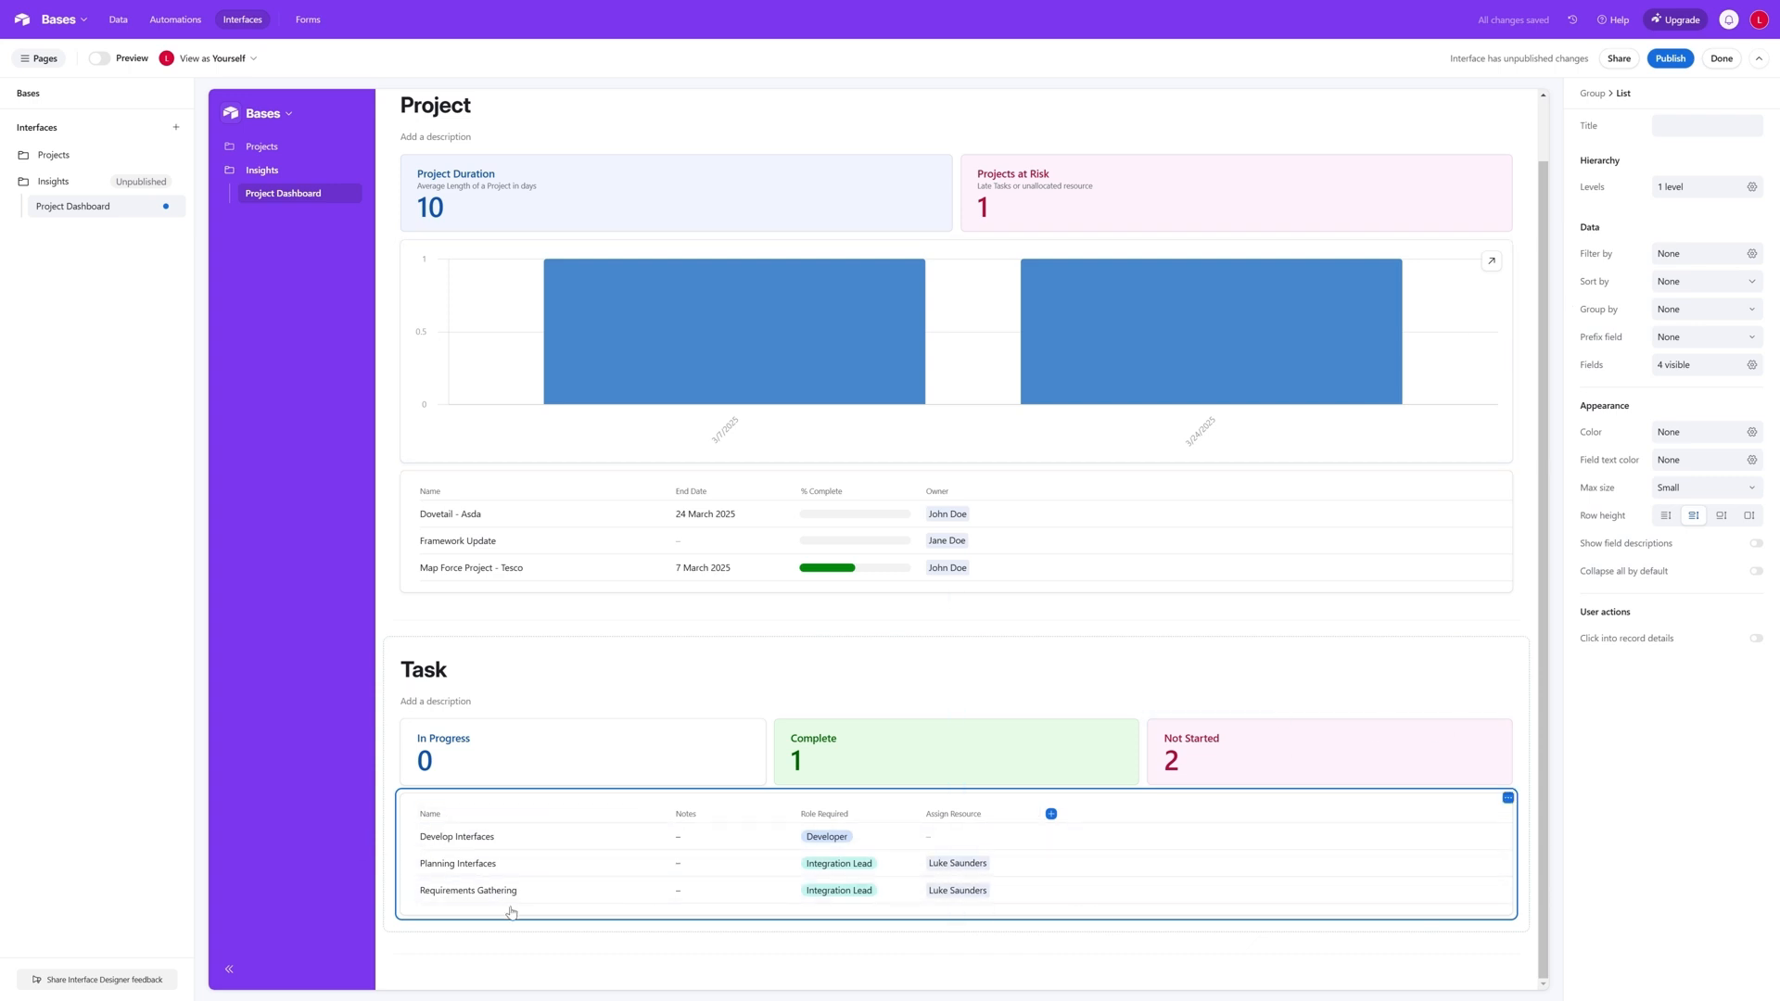
right_click(750, 816)
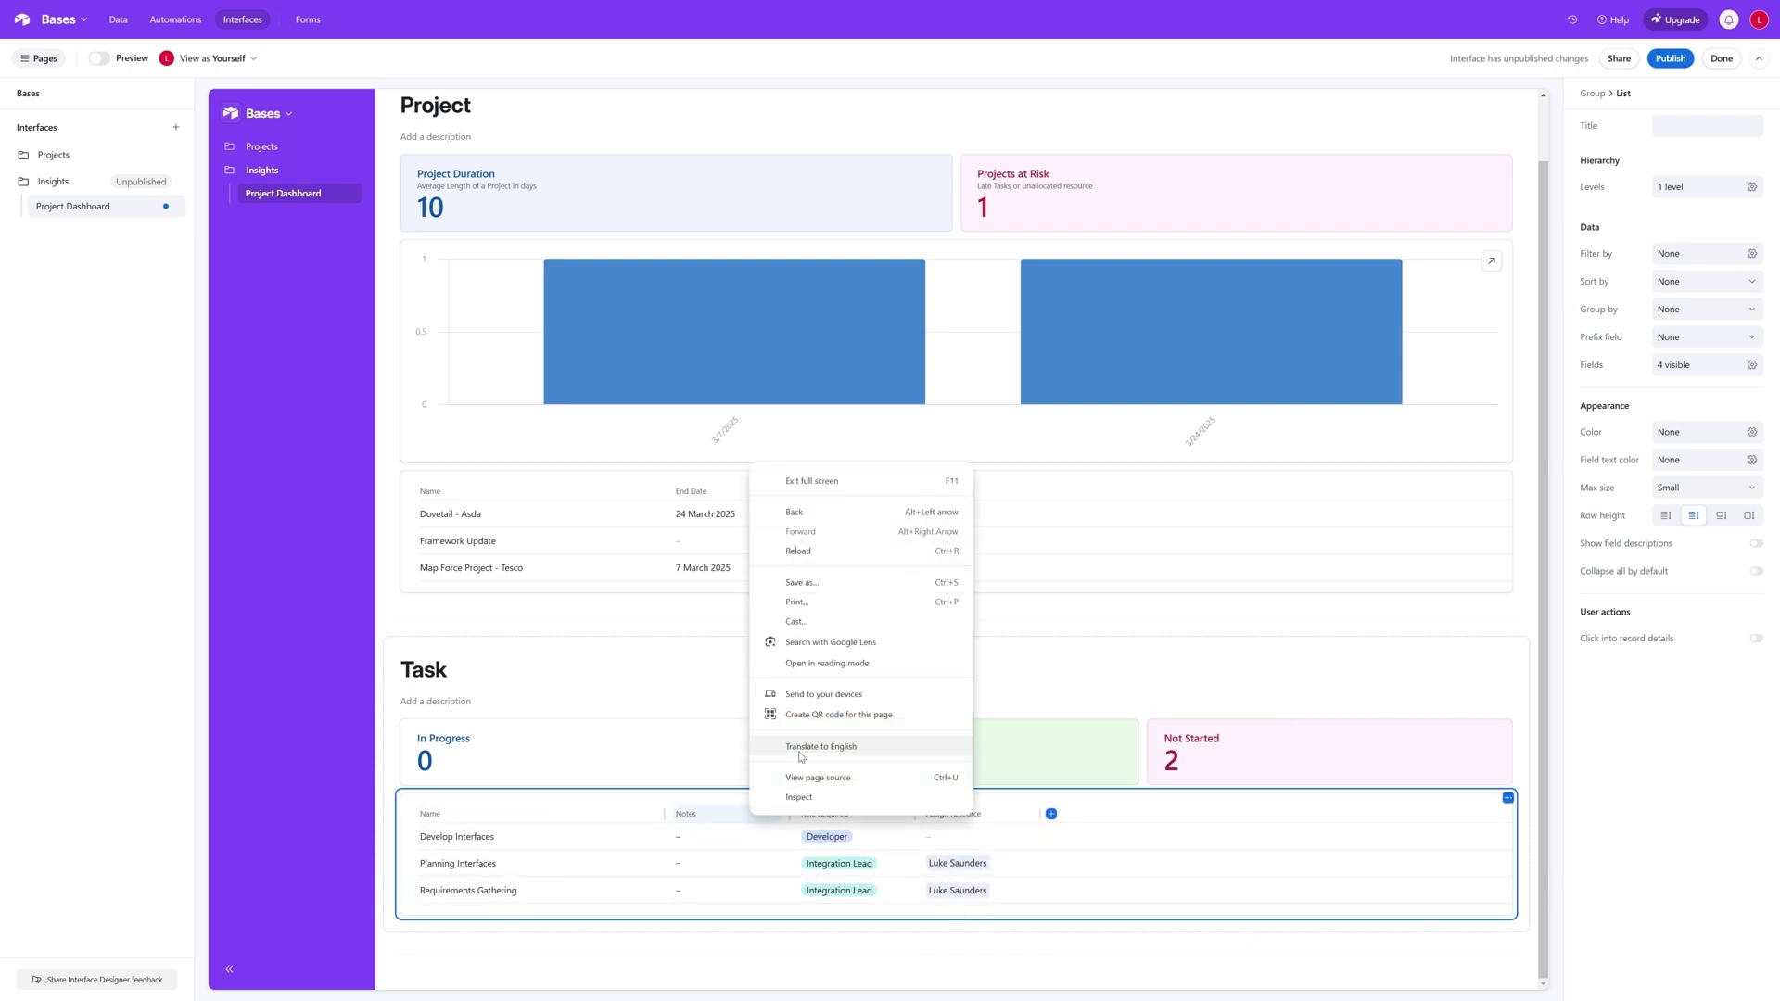
click(719, 823)
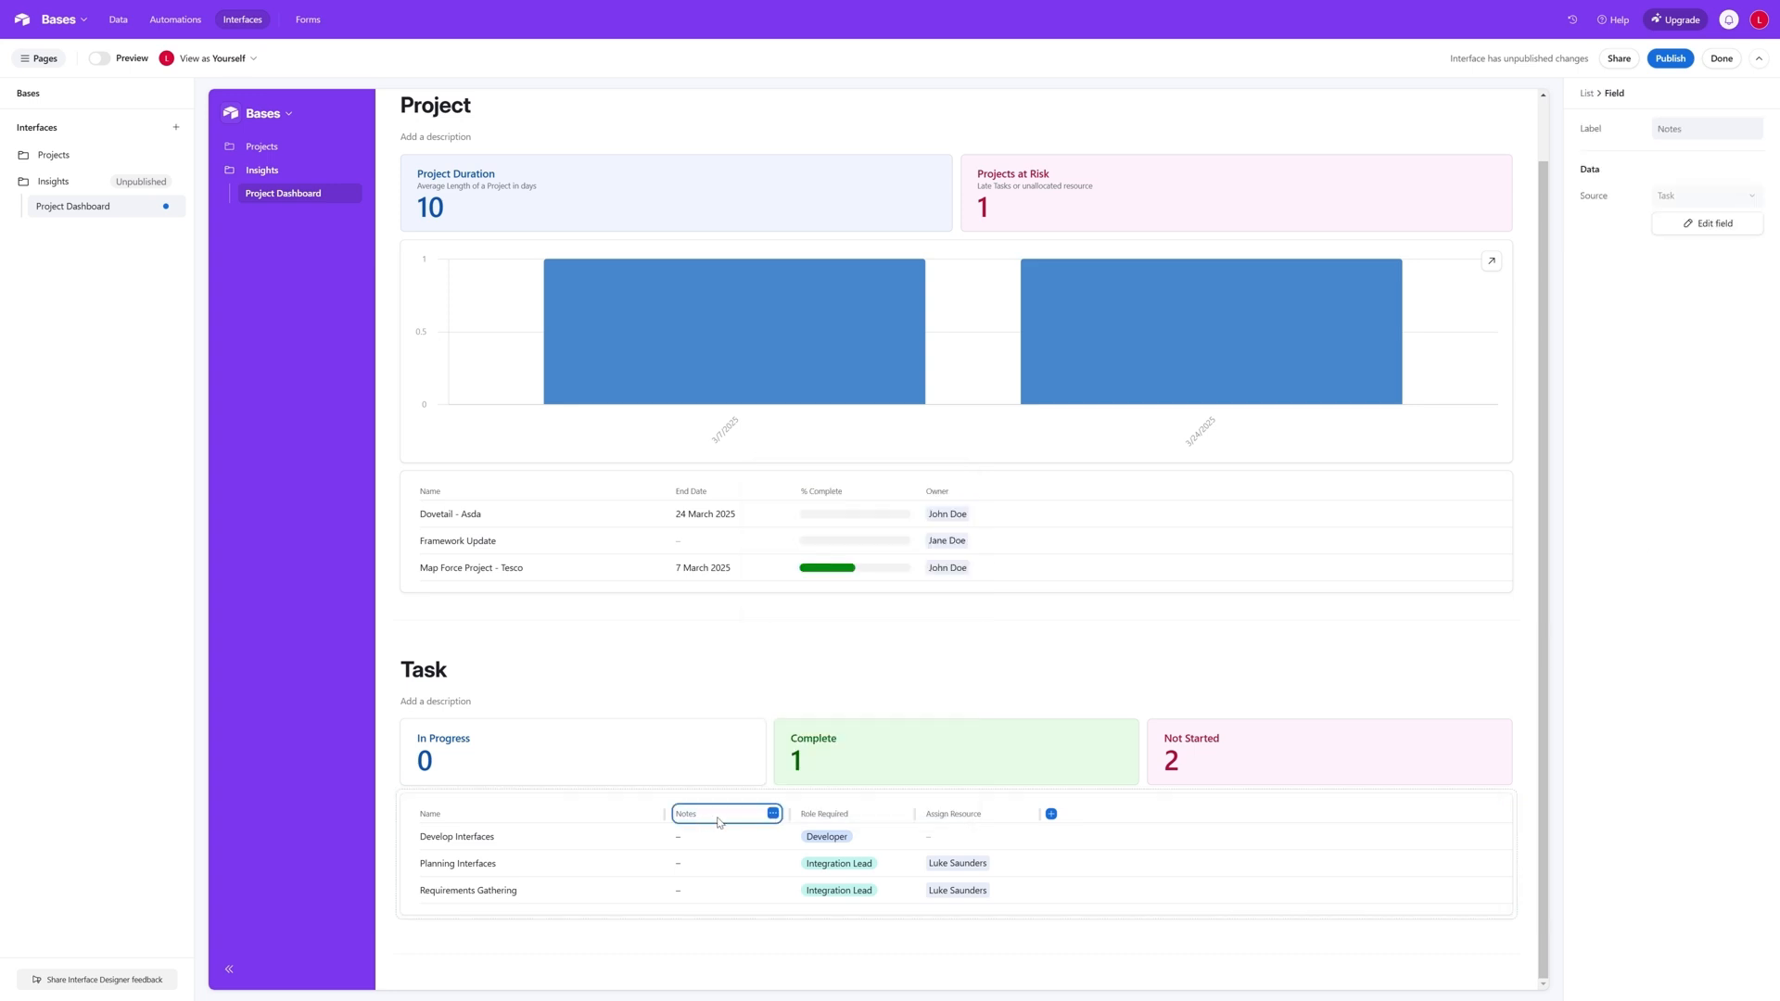
click(772, 813)
click(734, 869)
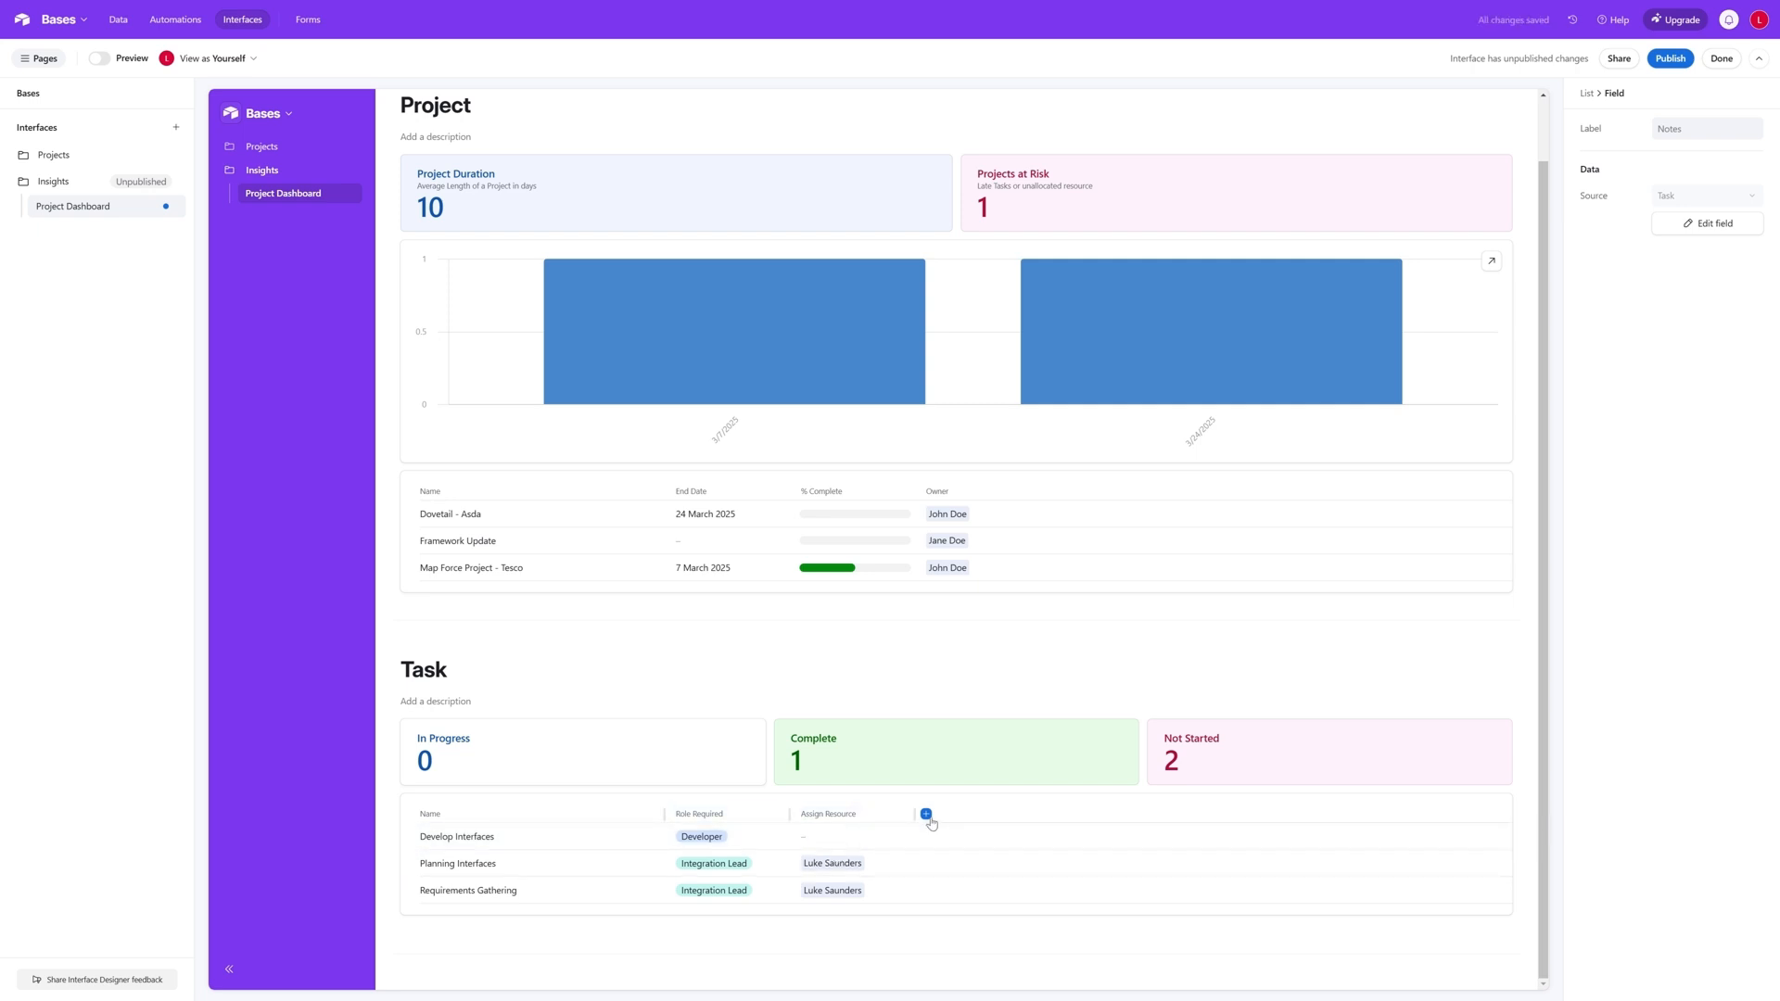
- Group the task list by the Project field
click(540, 812)
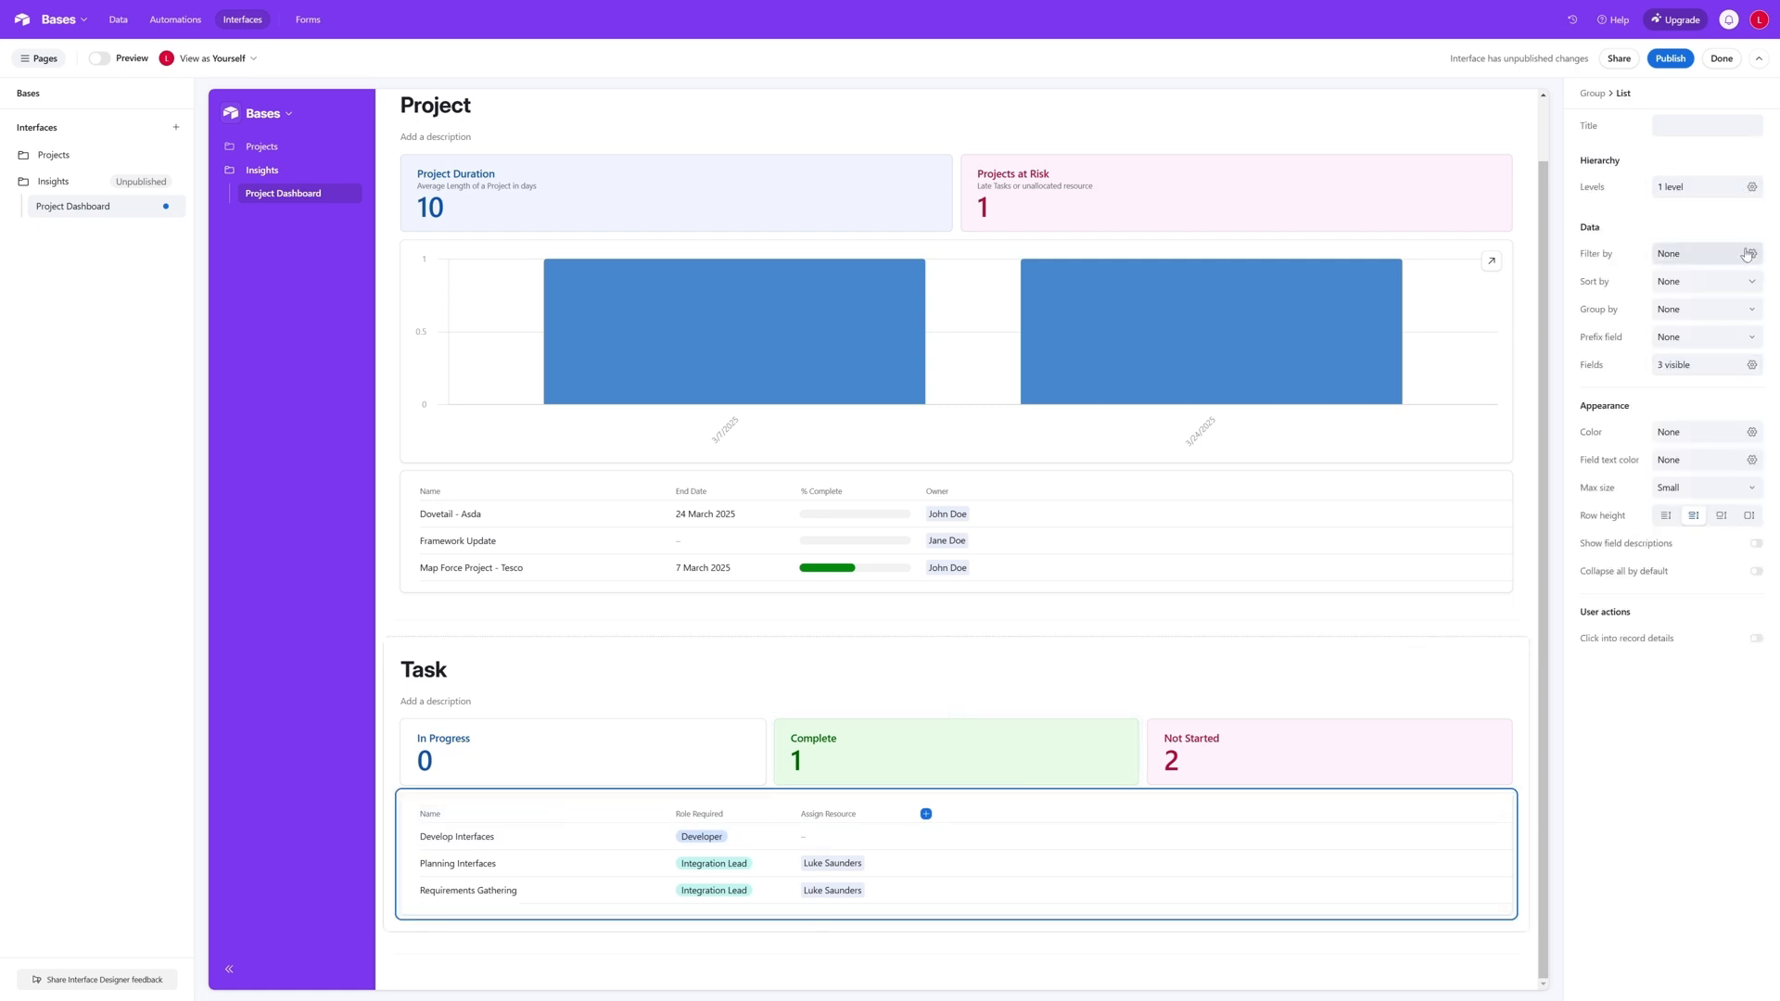
click(1751, 312)
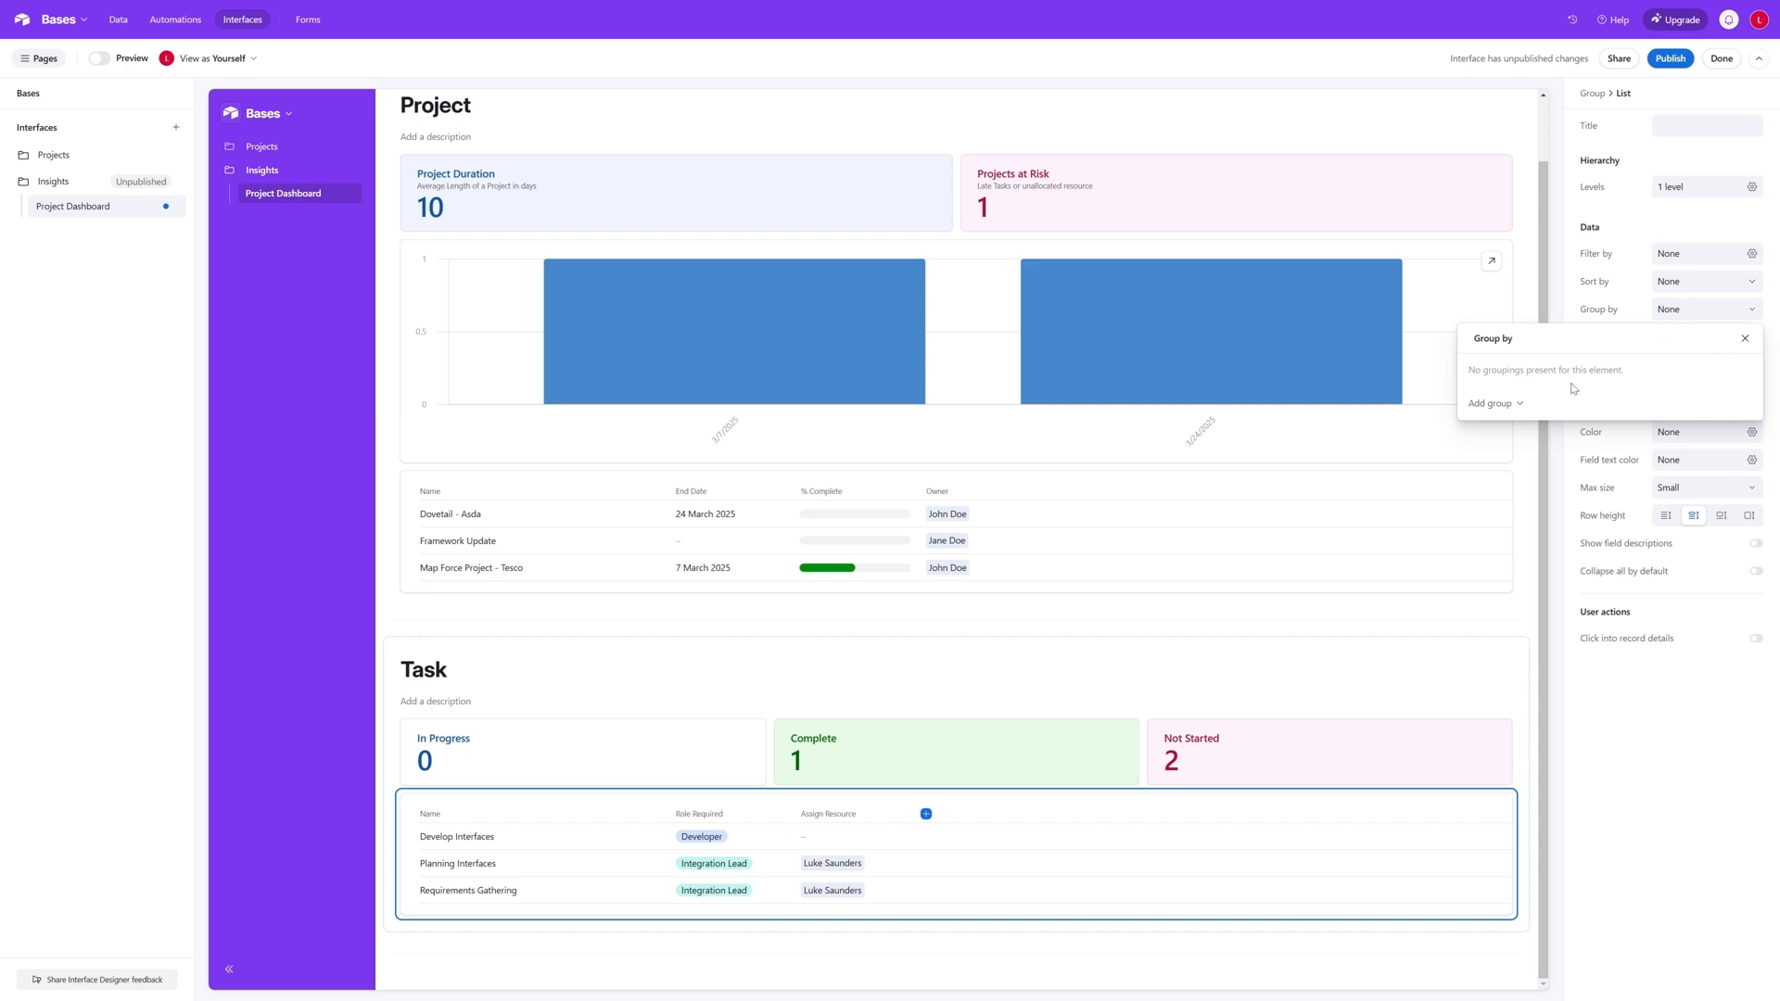
click(1511, 410)
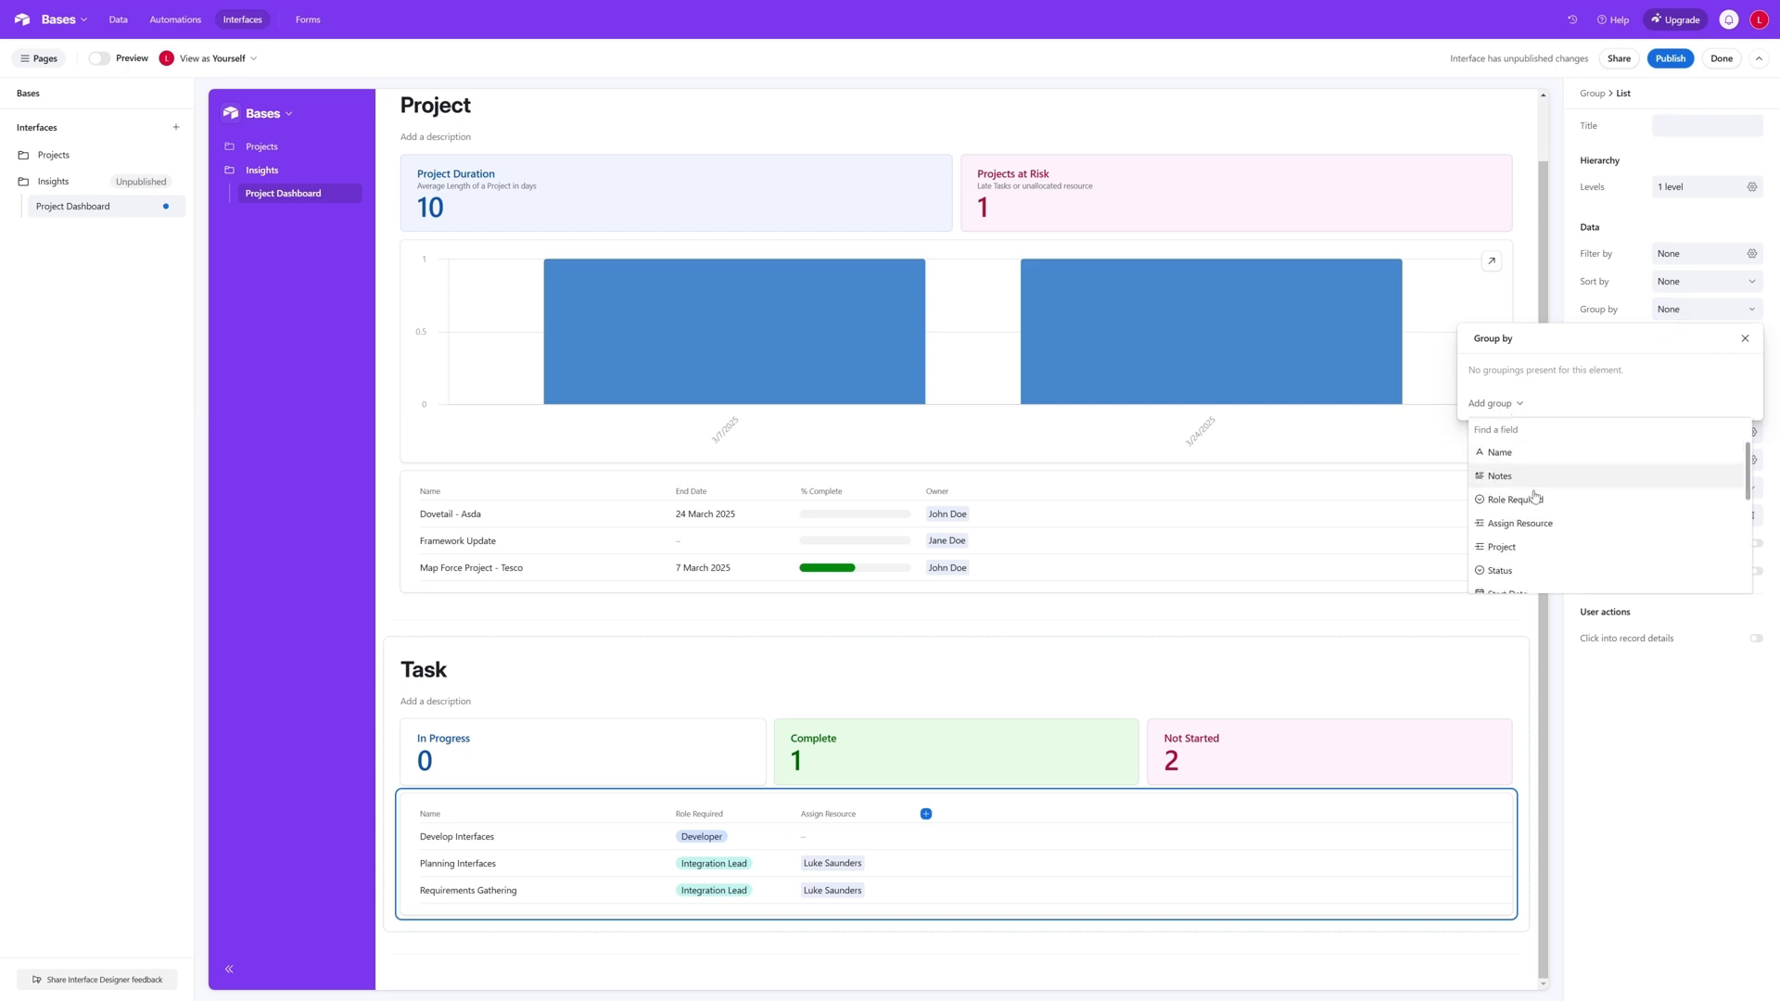
click(1497, 547)
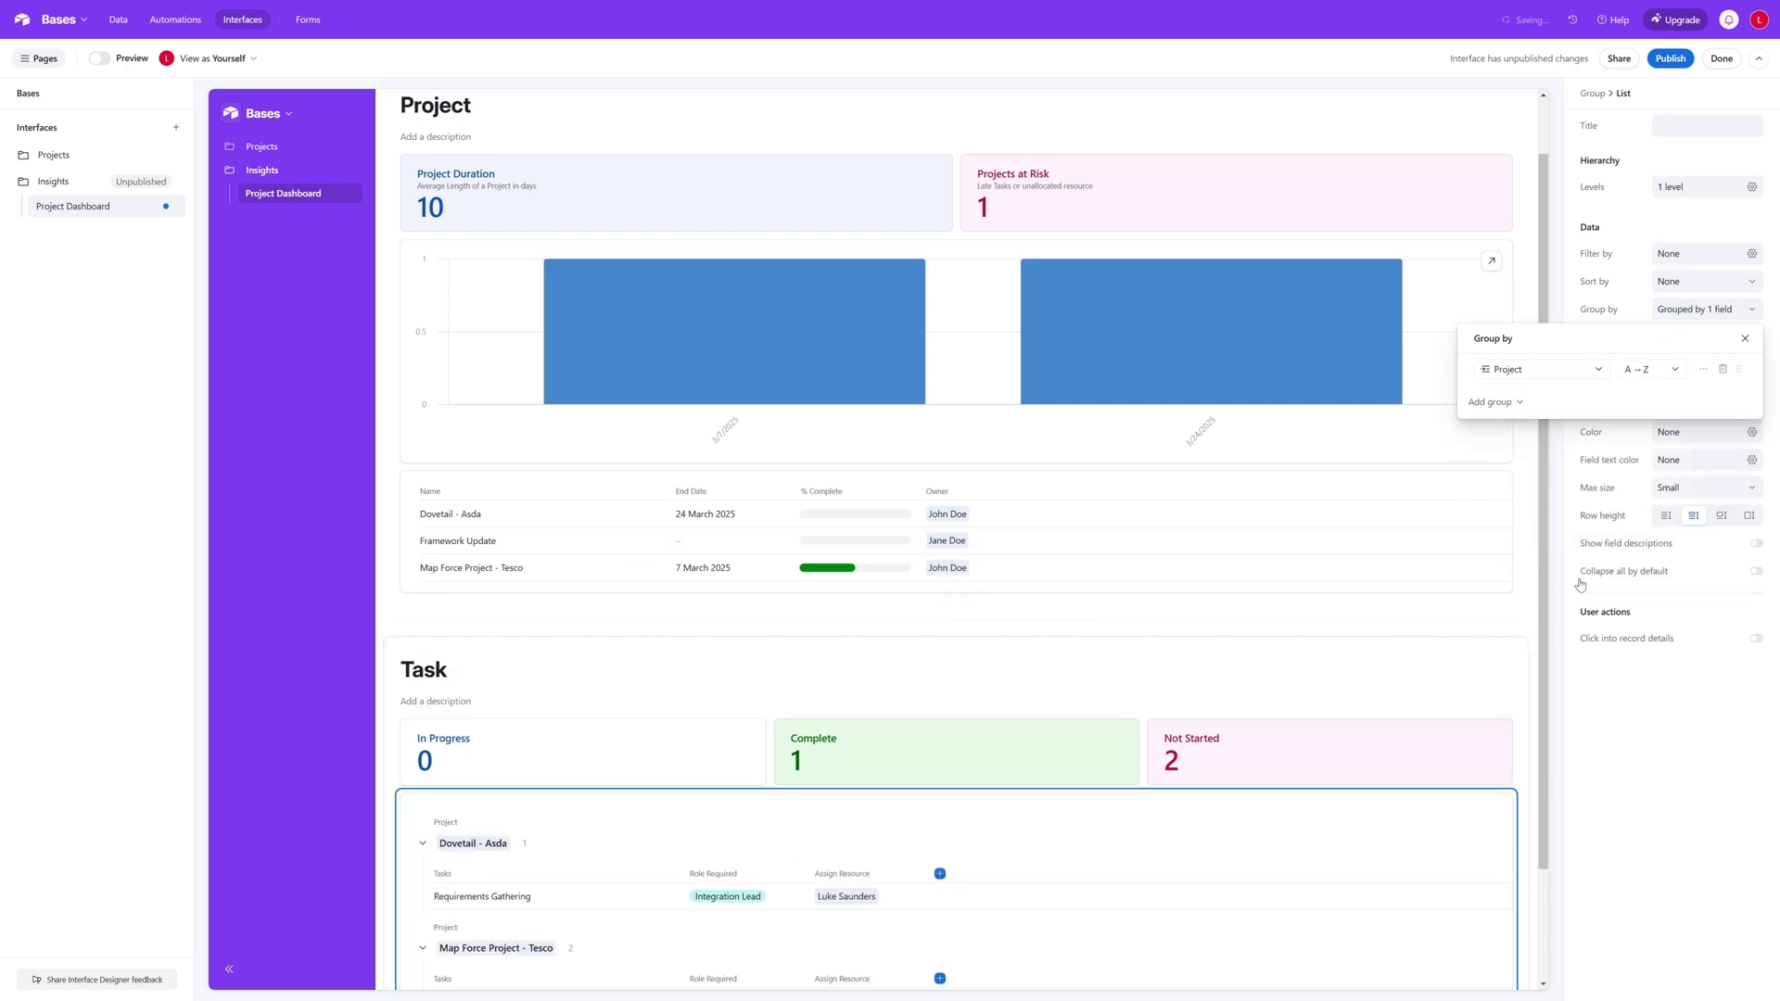
click(1371, 674)
- Add the End Date field to the grouped task list
scroll(1371, 675, down, 1)
scroll(1380, 676, down, 1)
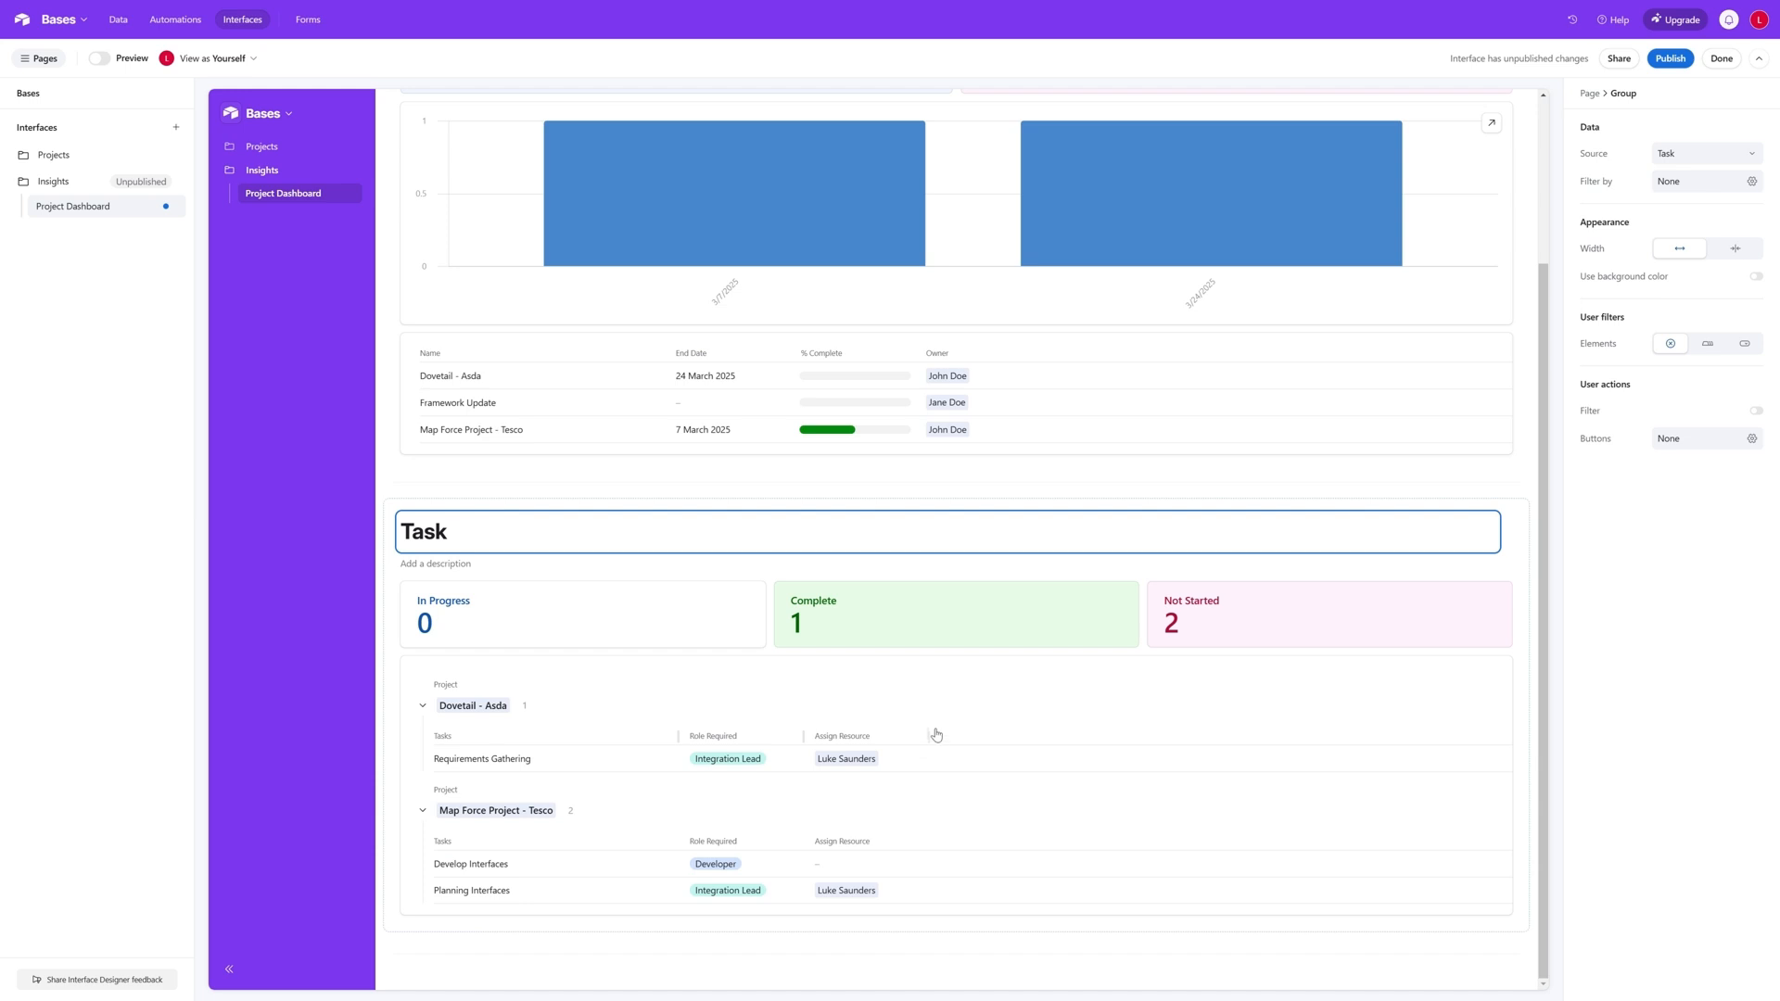
click(598, 698)
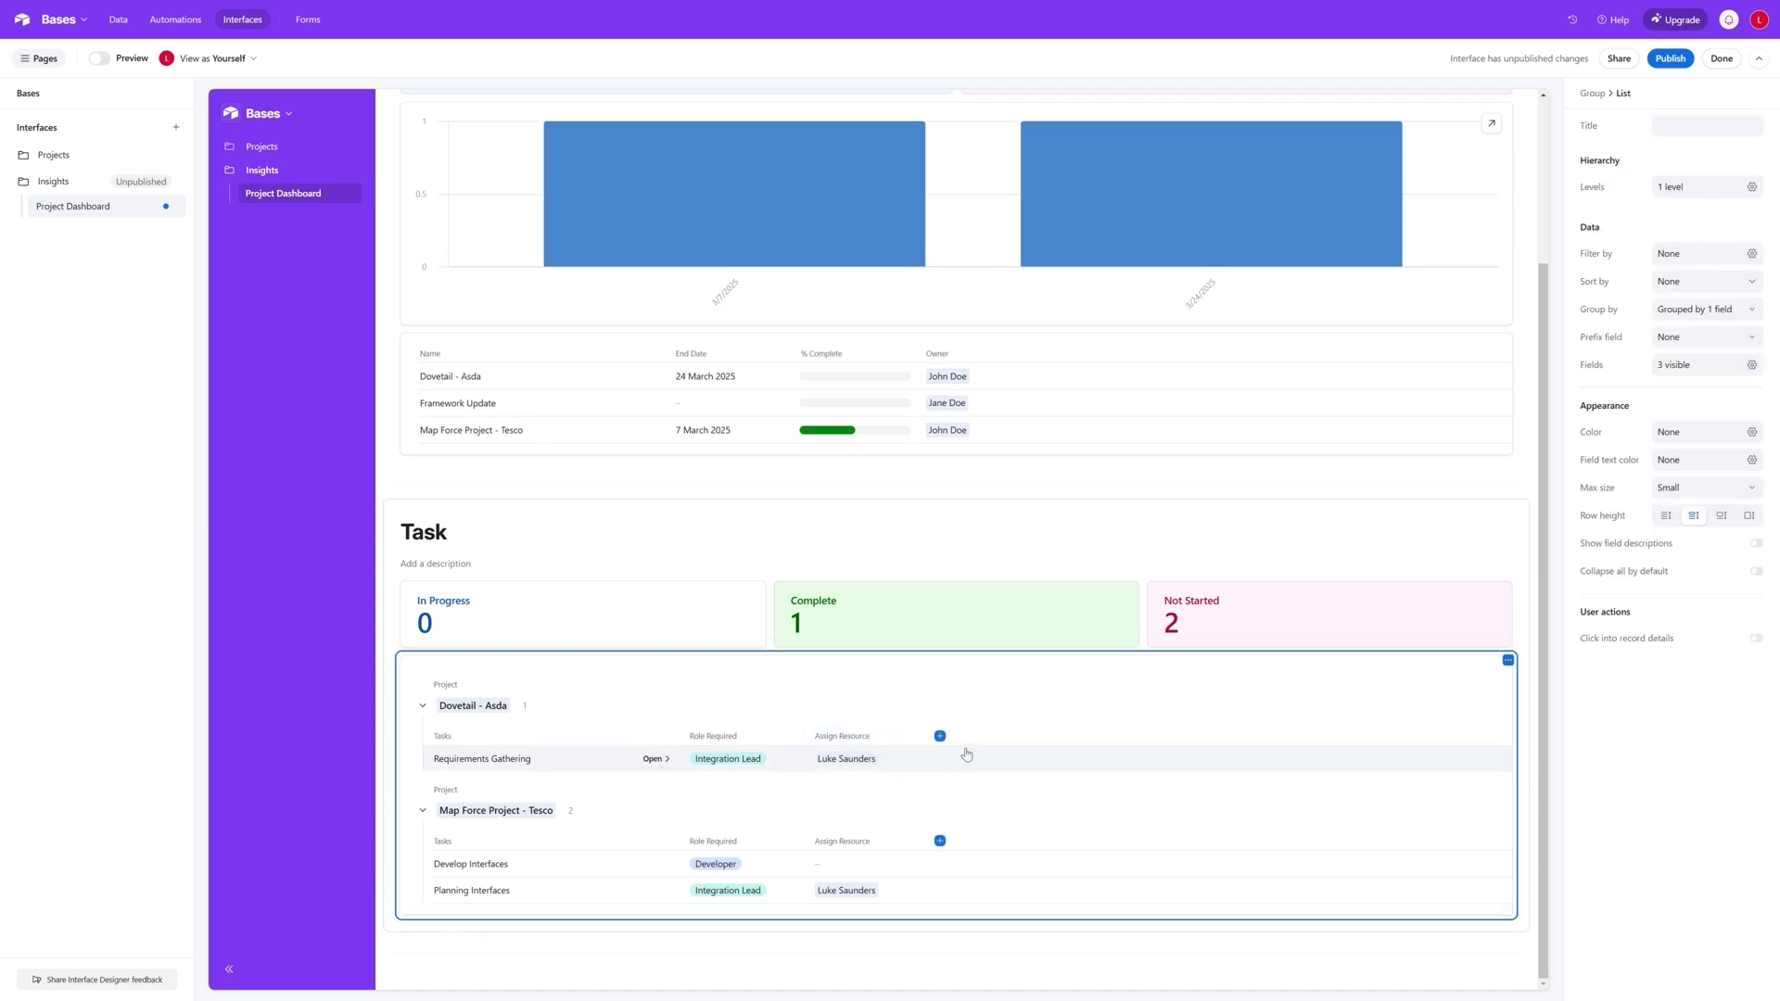
click(940, 737)
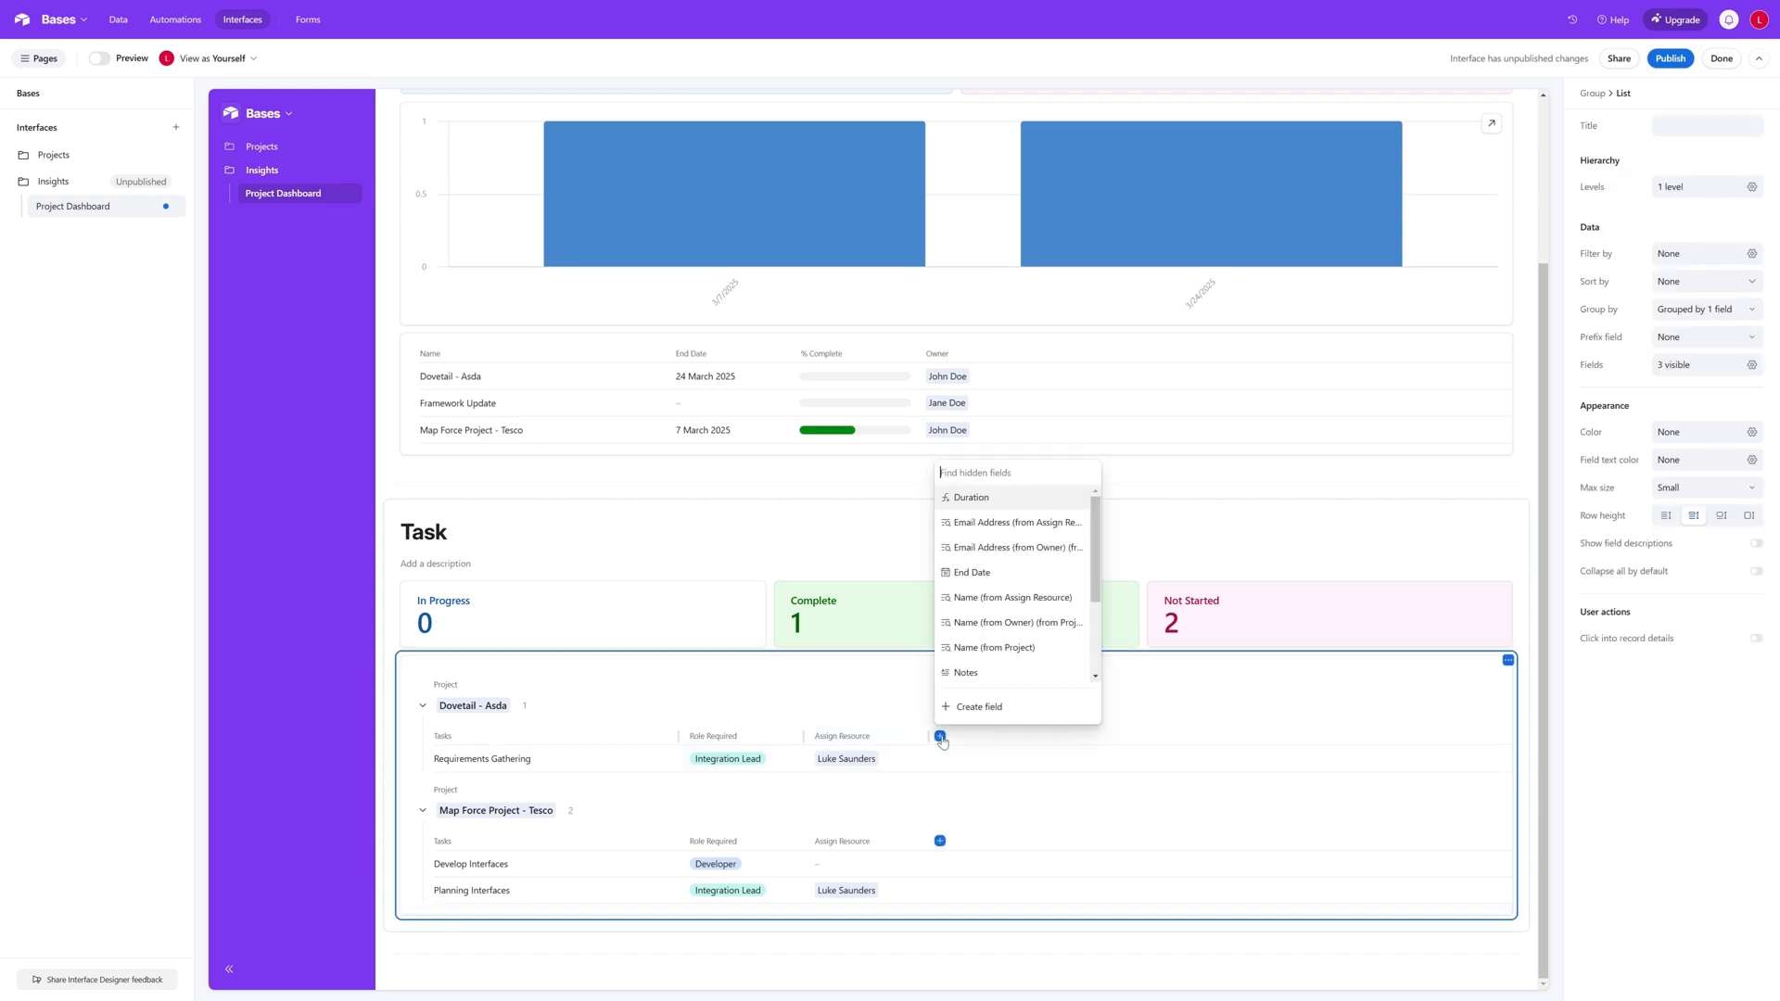
click(1001, 573)
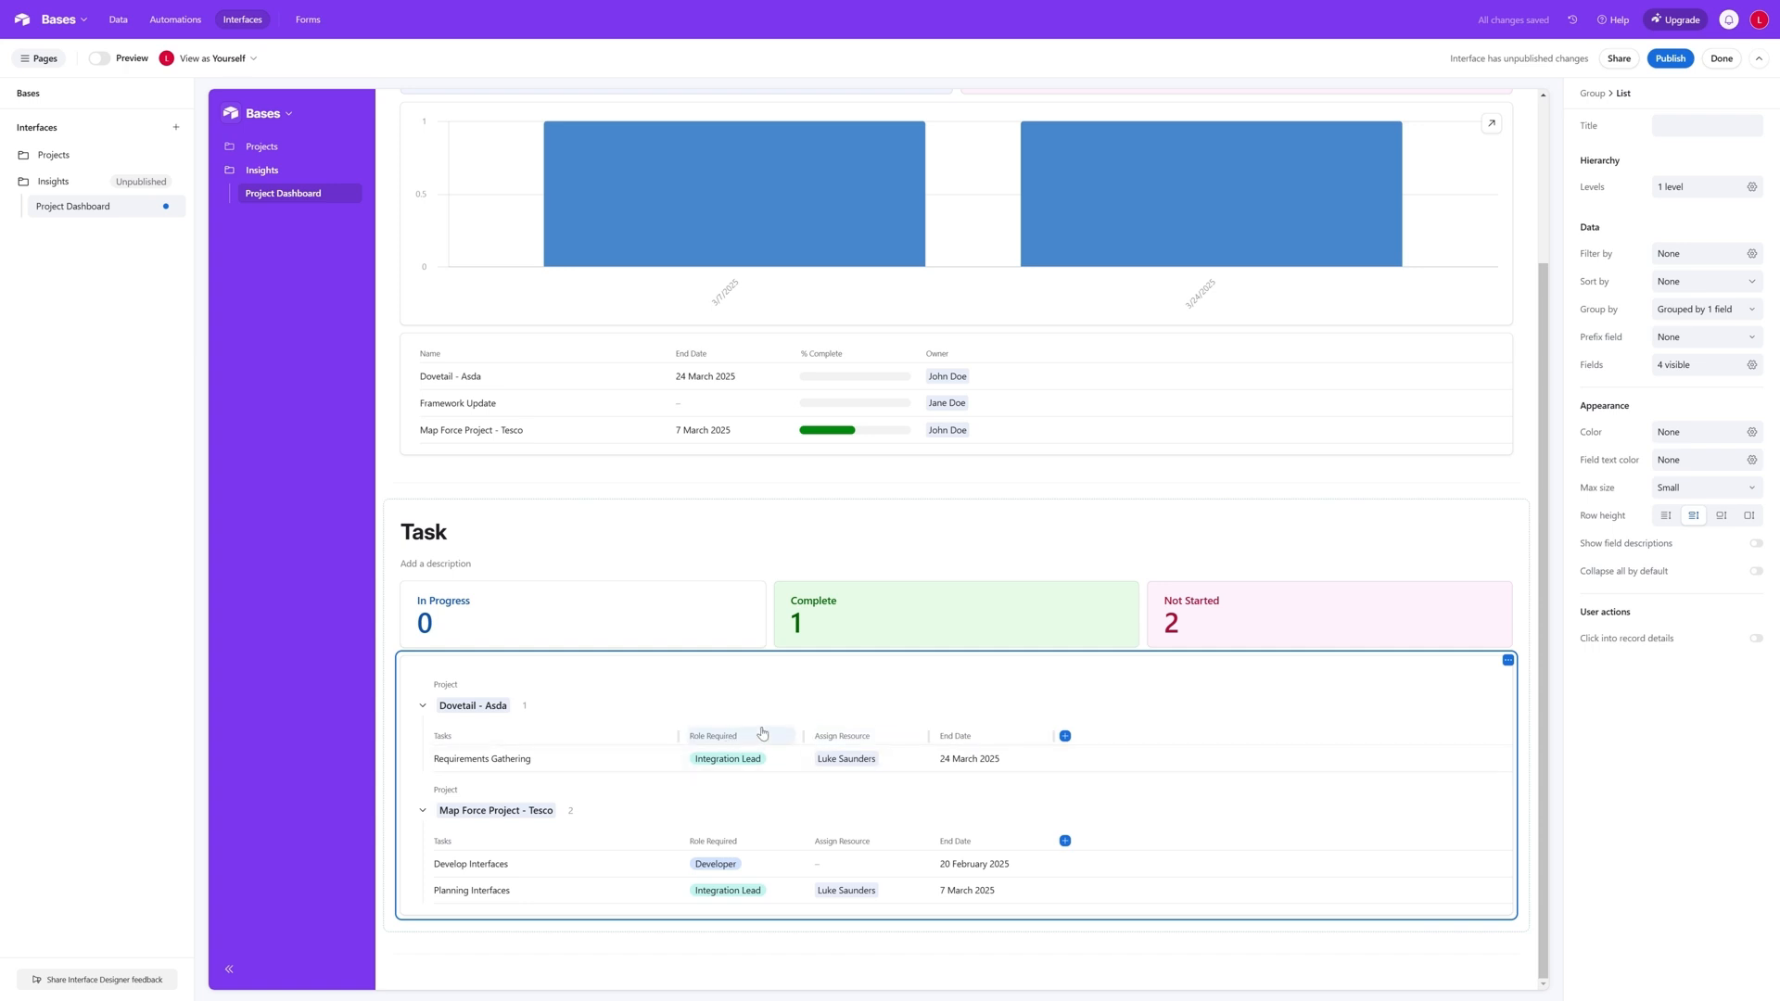
- Remove the Role Required field from the task list
click(766, 745)
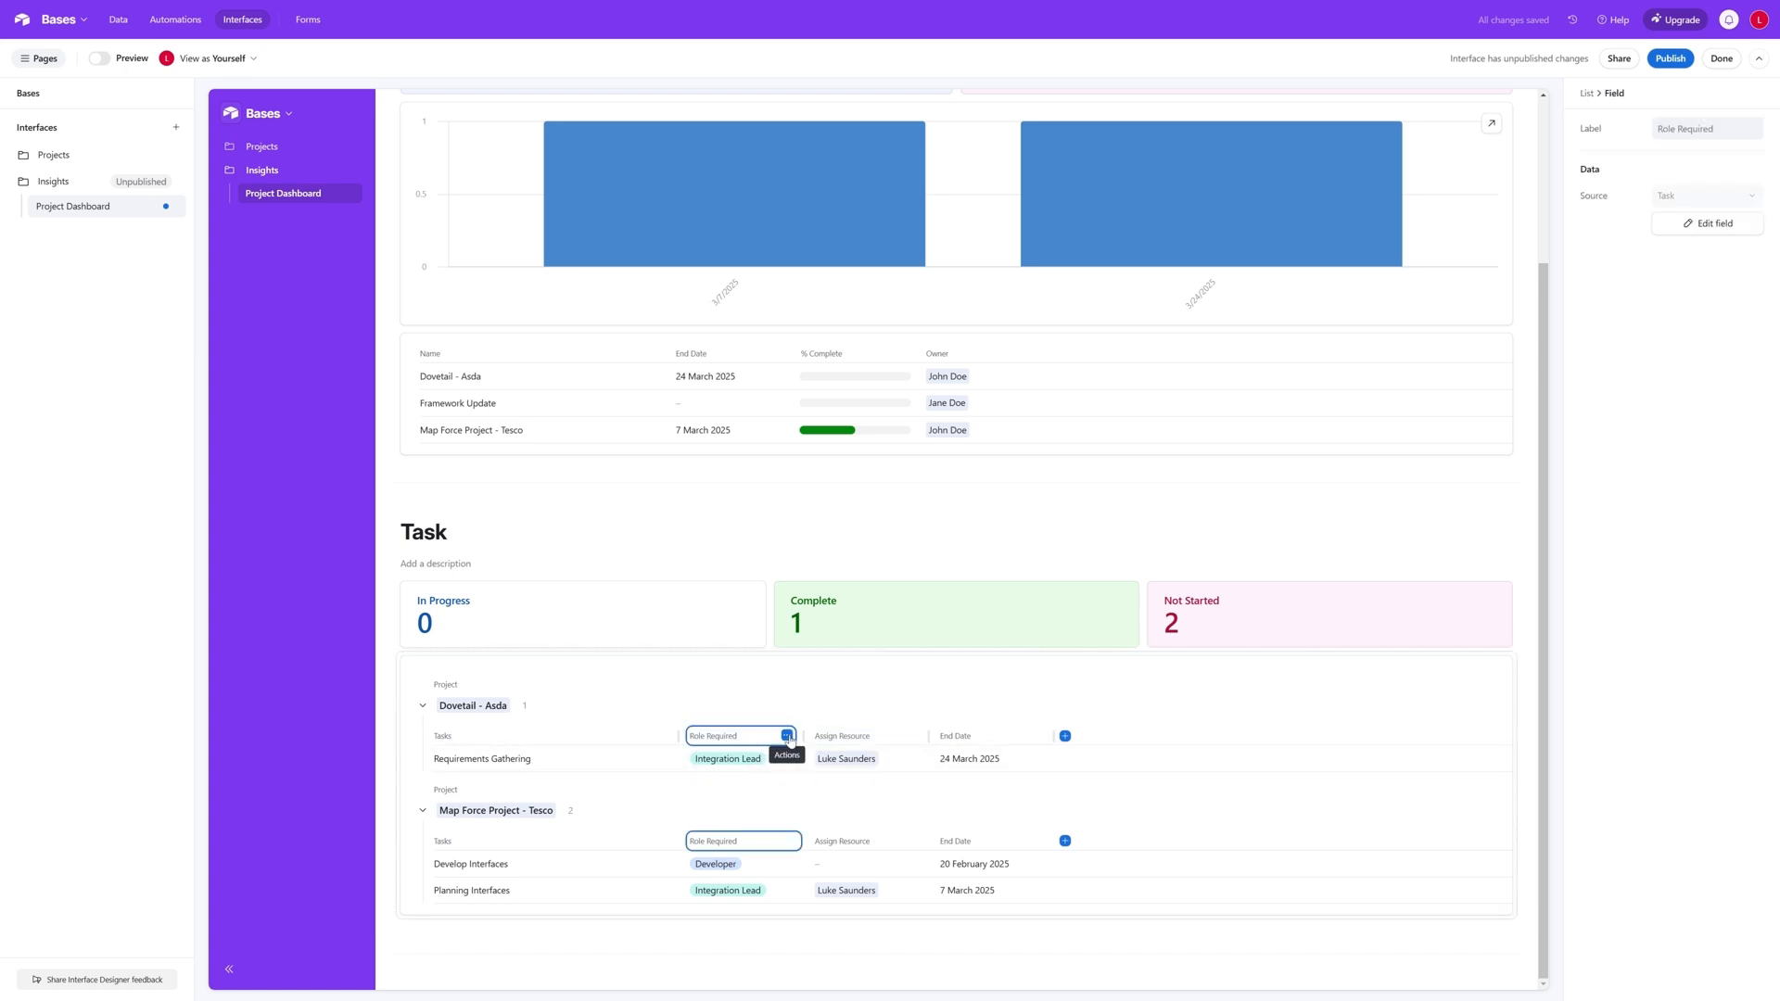
click(788, 735)
click(764, 795)
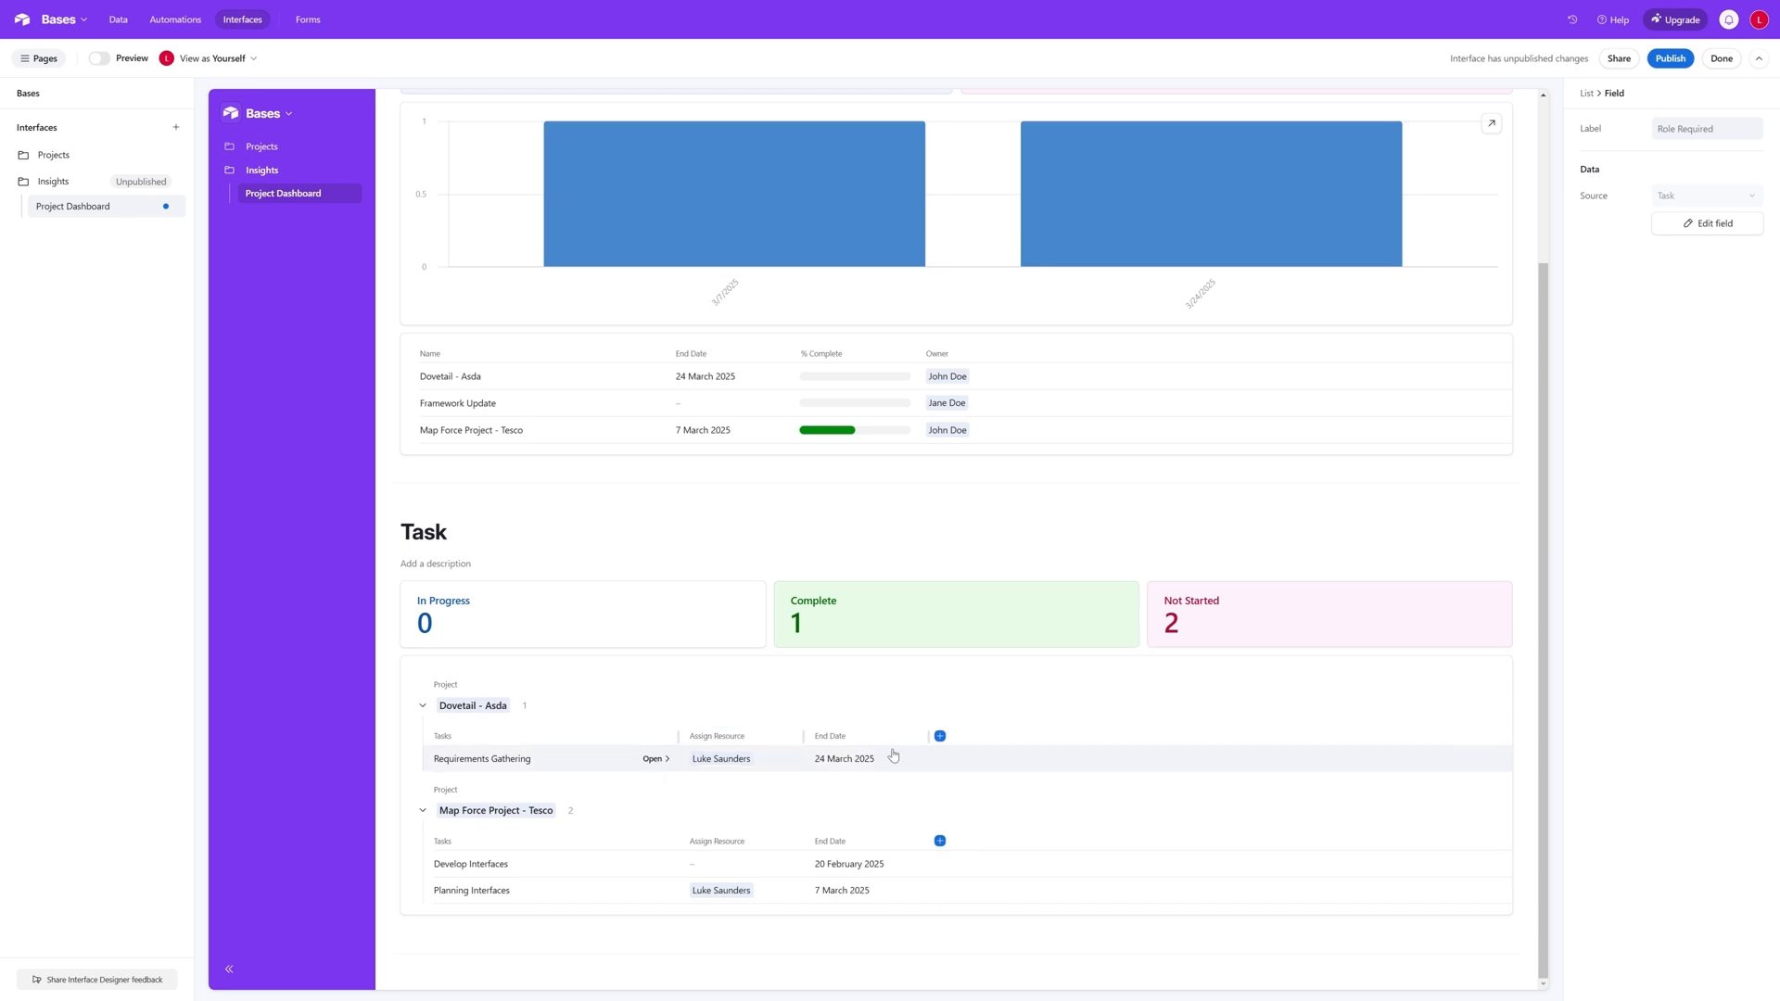
- Add the Status field after End Date in the task list
click(940, 737)
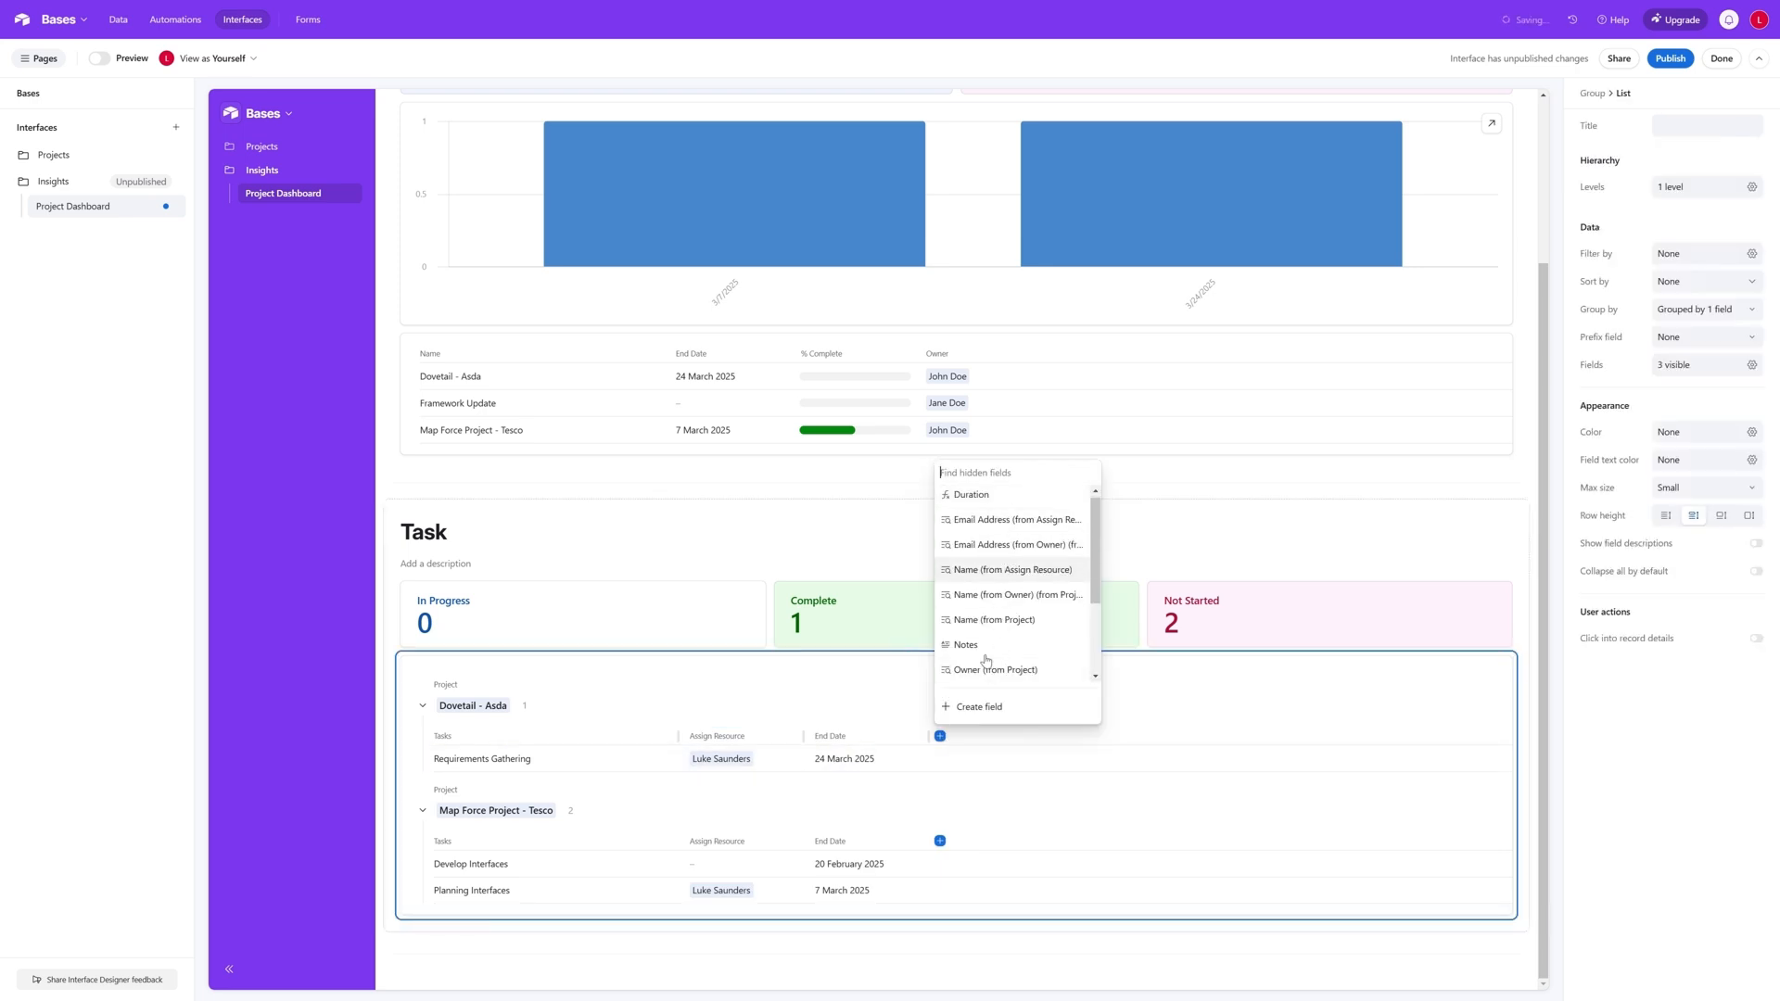
scroll(1004, 659, down, 2)
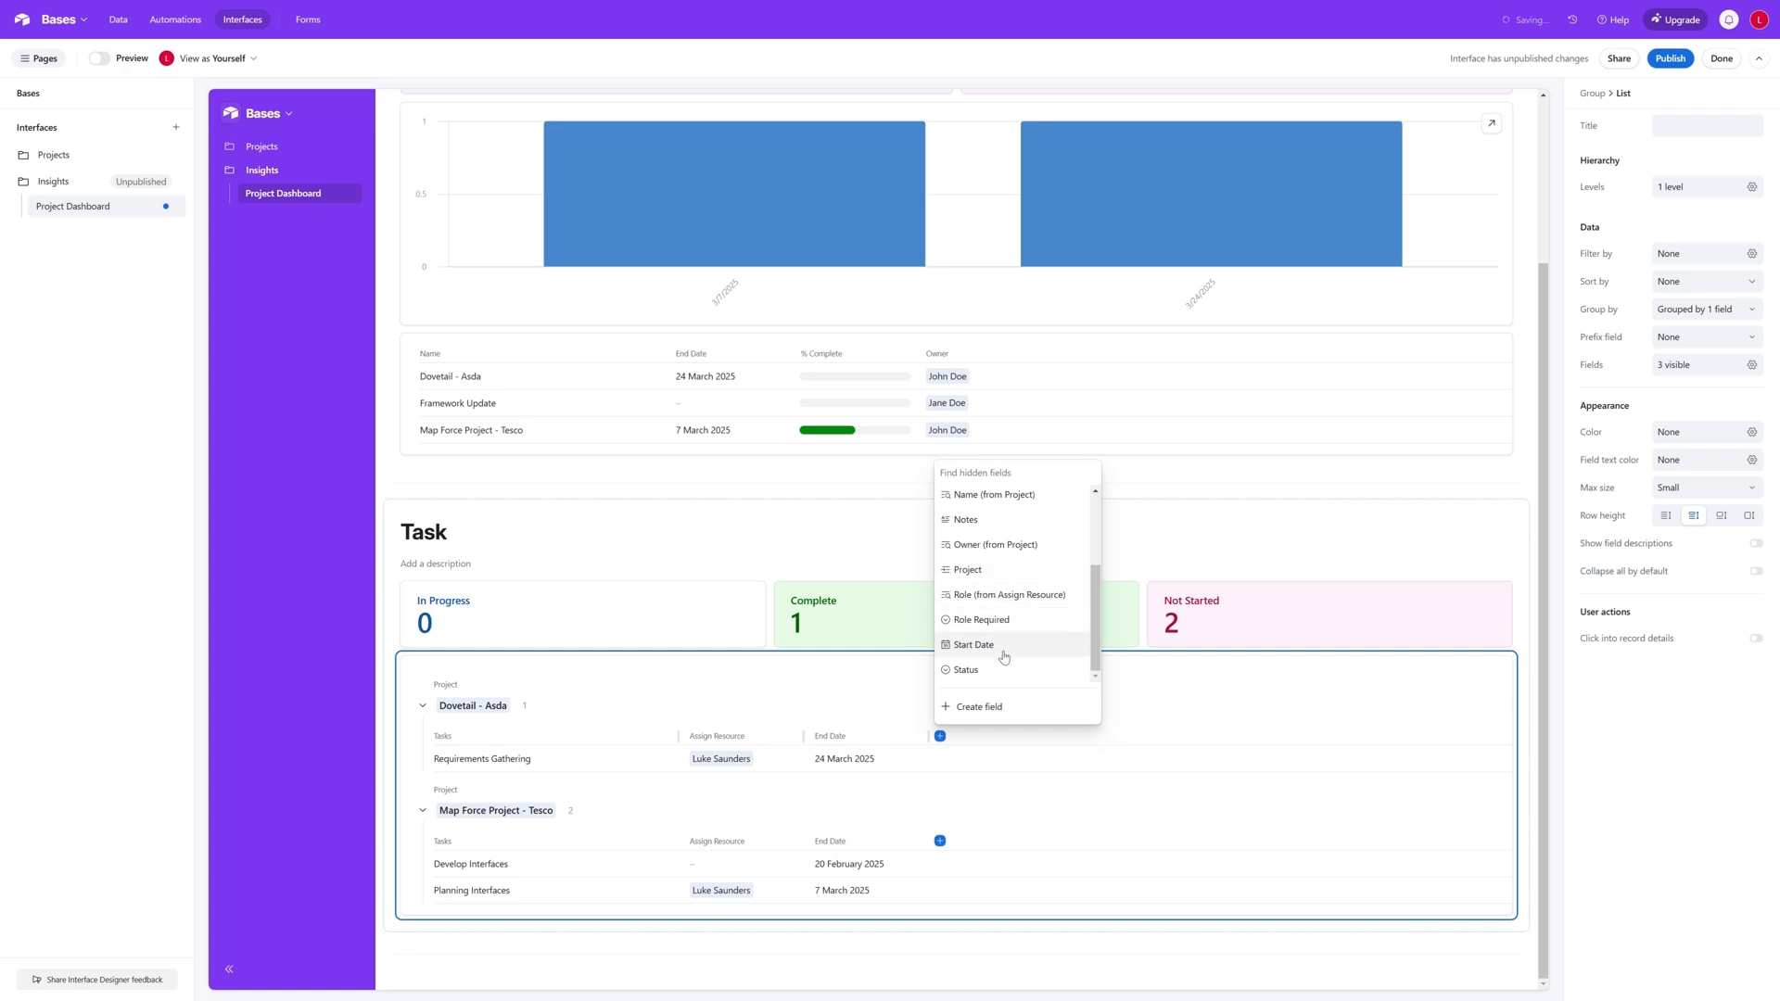
scroll(1004, 663, down, 1)
click(1004, 671)
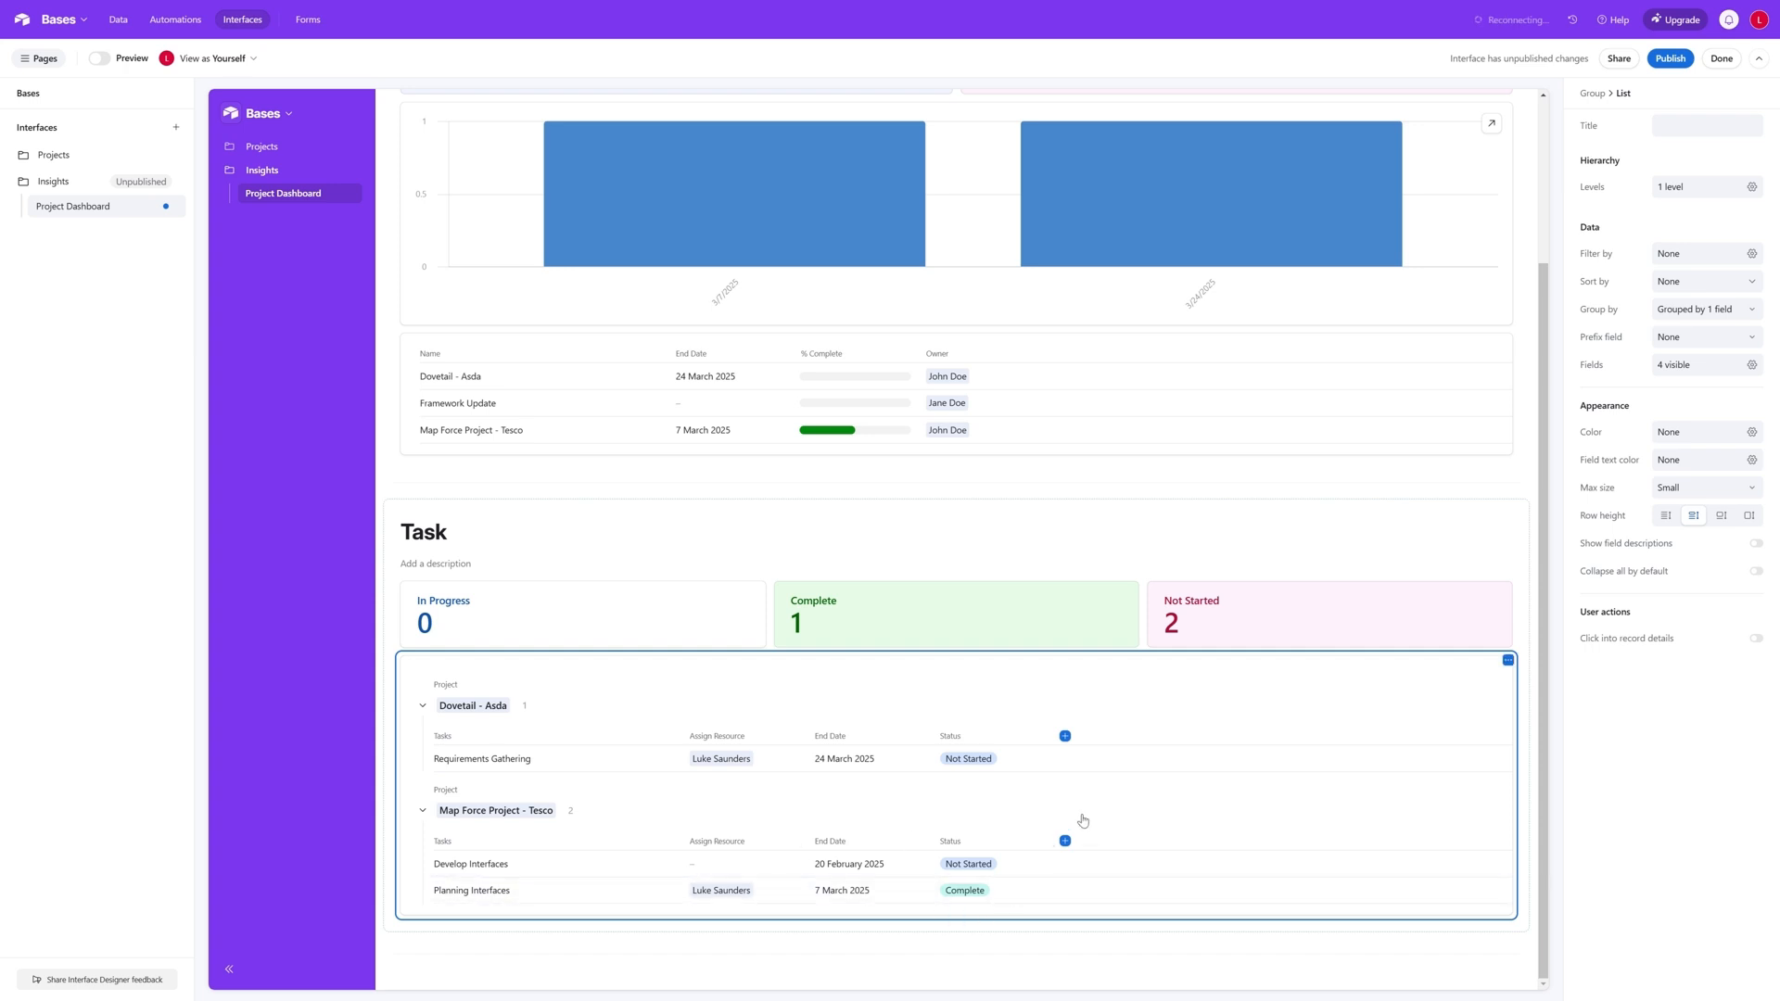
- Add a Person group below the Task group and insert a list in it
scroll(1089, 797, up, 1)
scroll(1063, 661, down, 1)
click(952, 955)
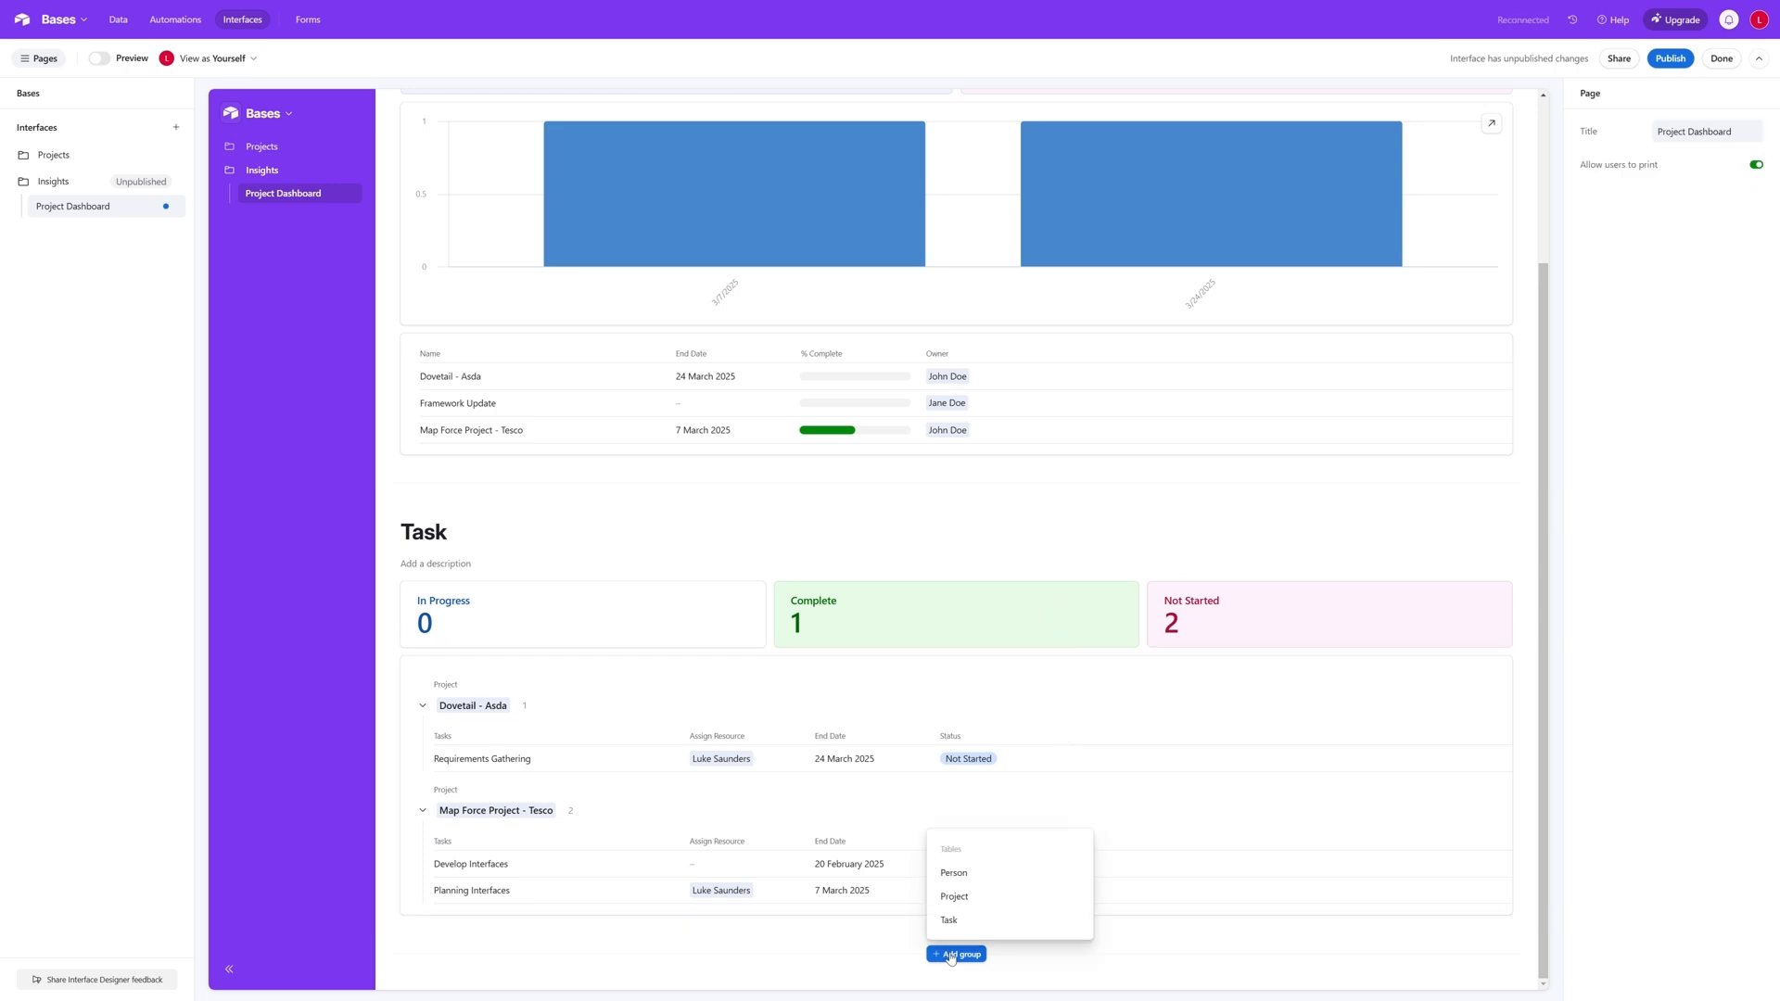
click(954, 872)
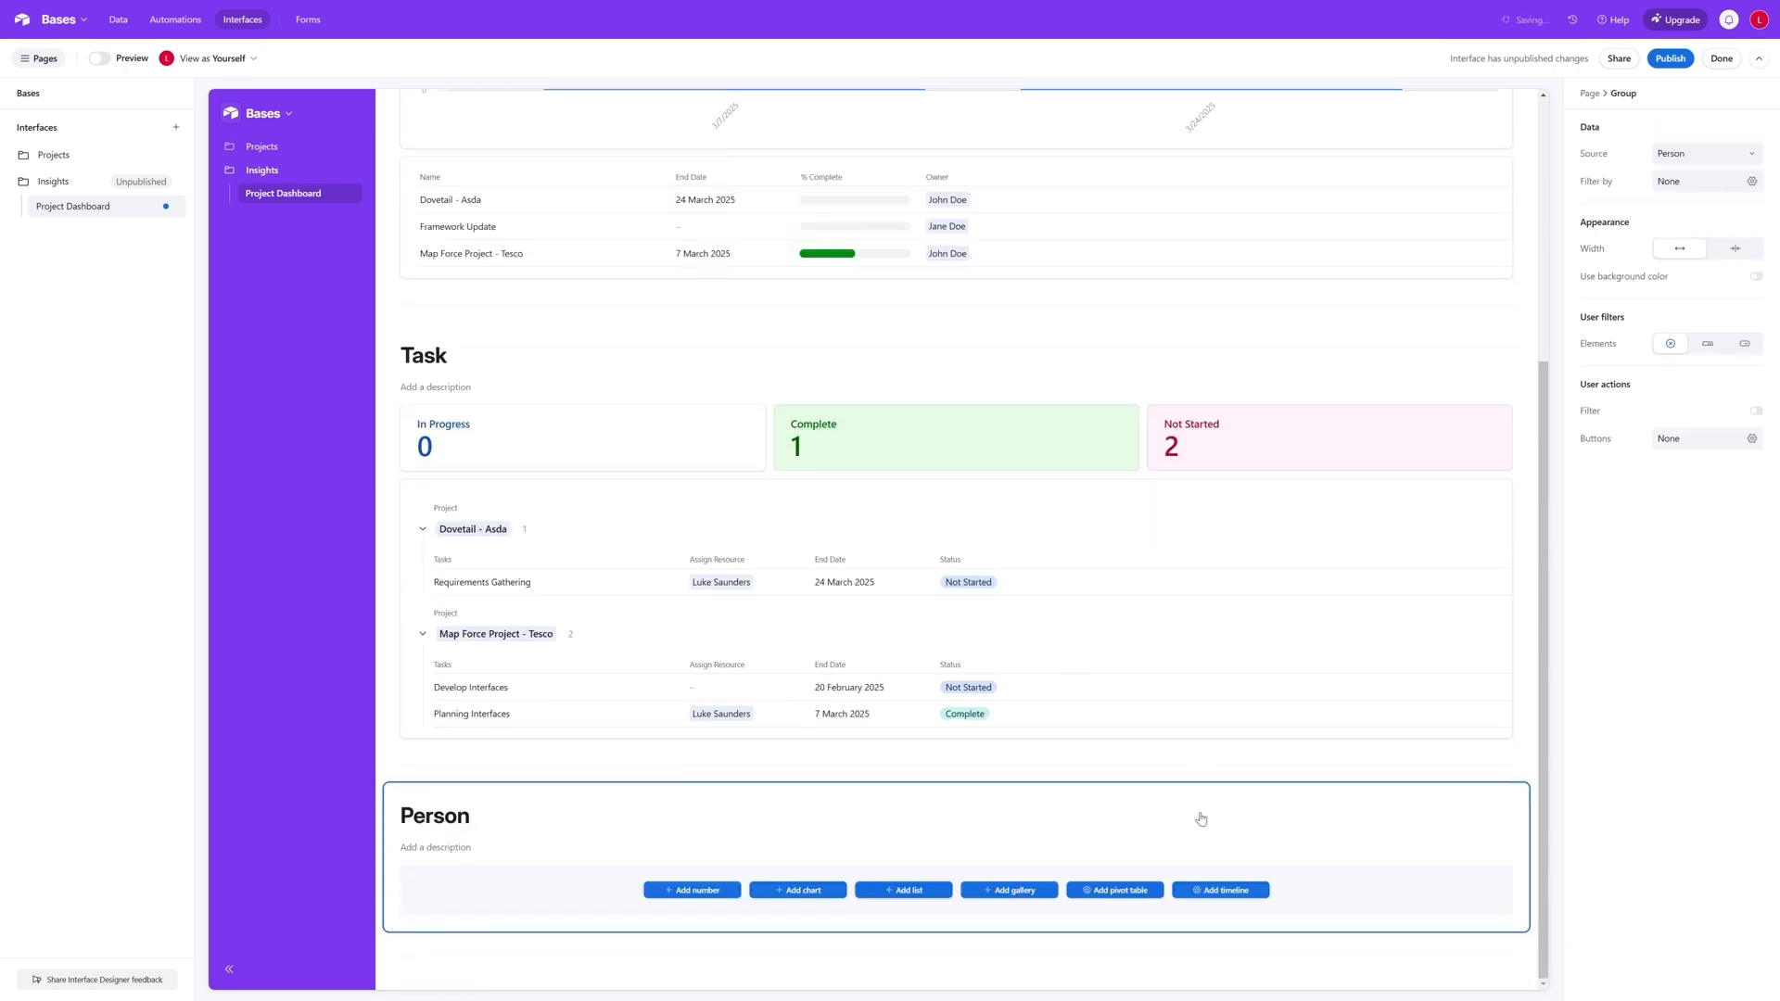
click(904, 890)
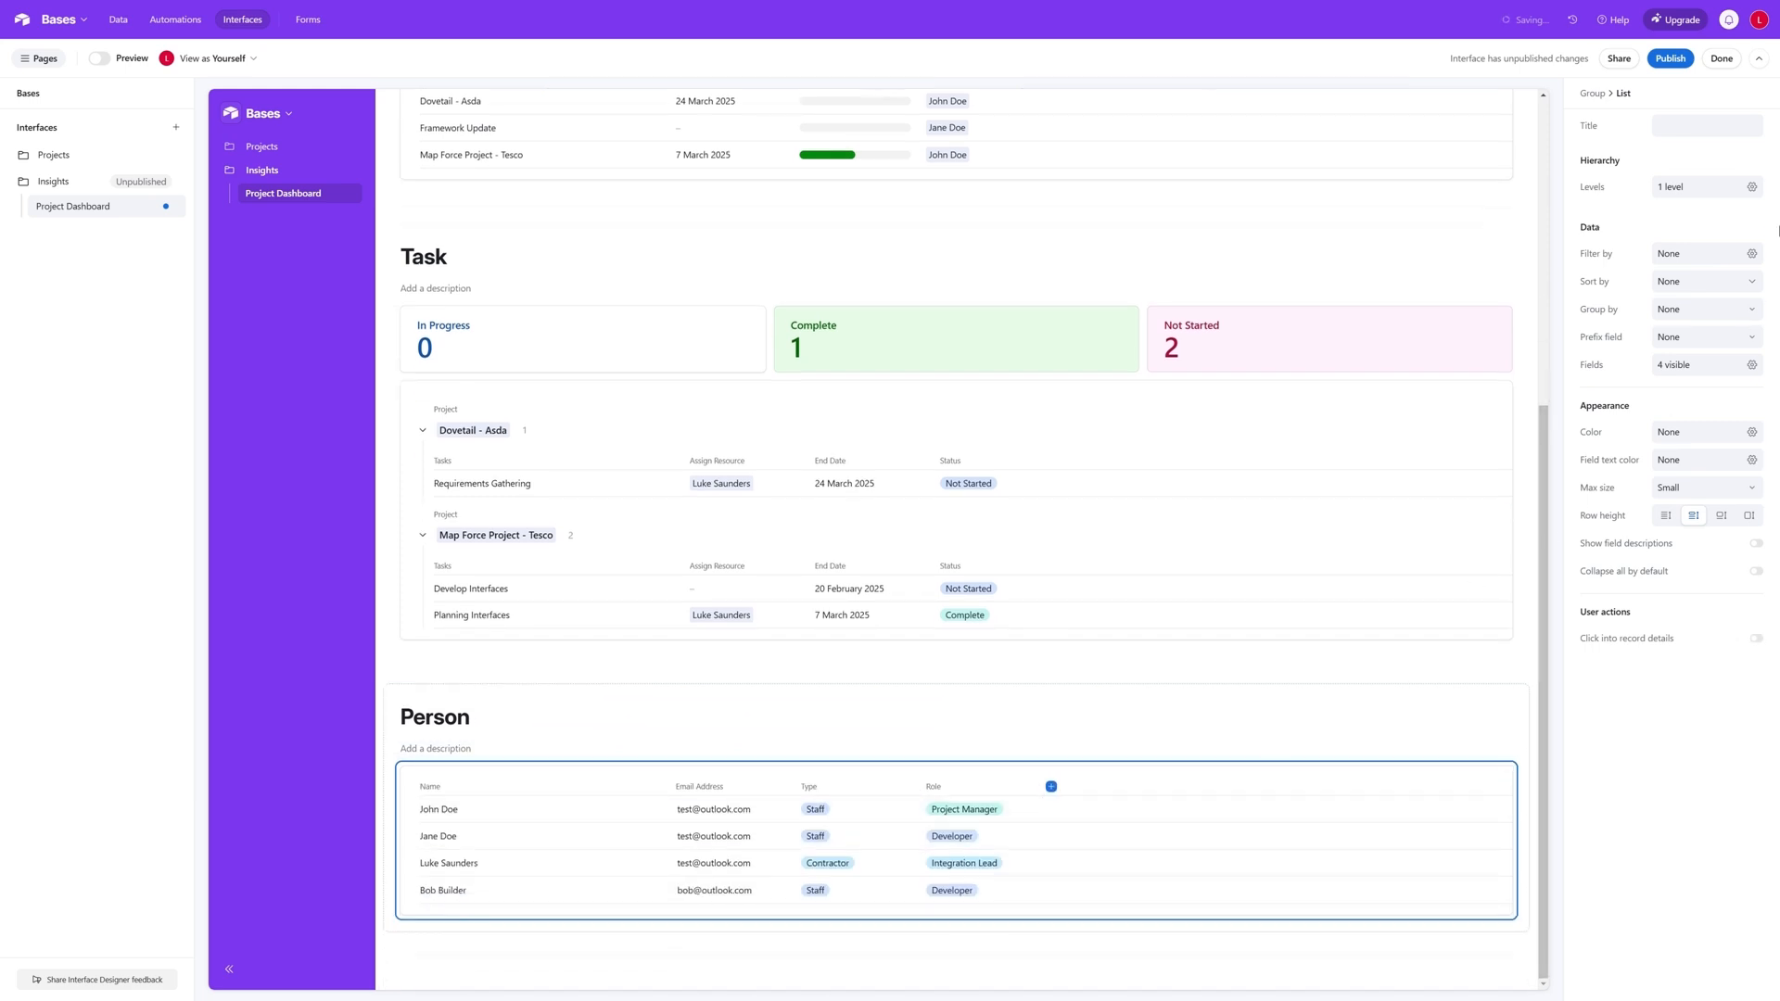
- Filter the Person list to records where Task is empty
click(1751, 255)
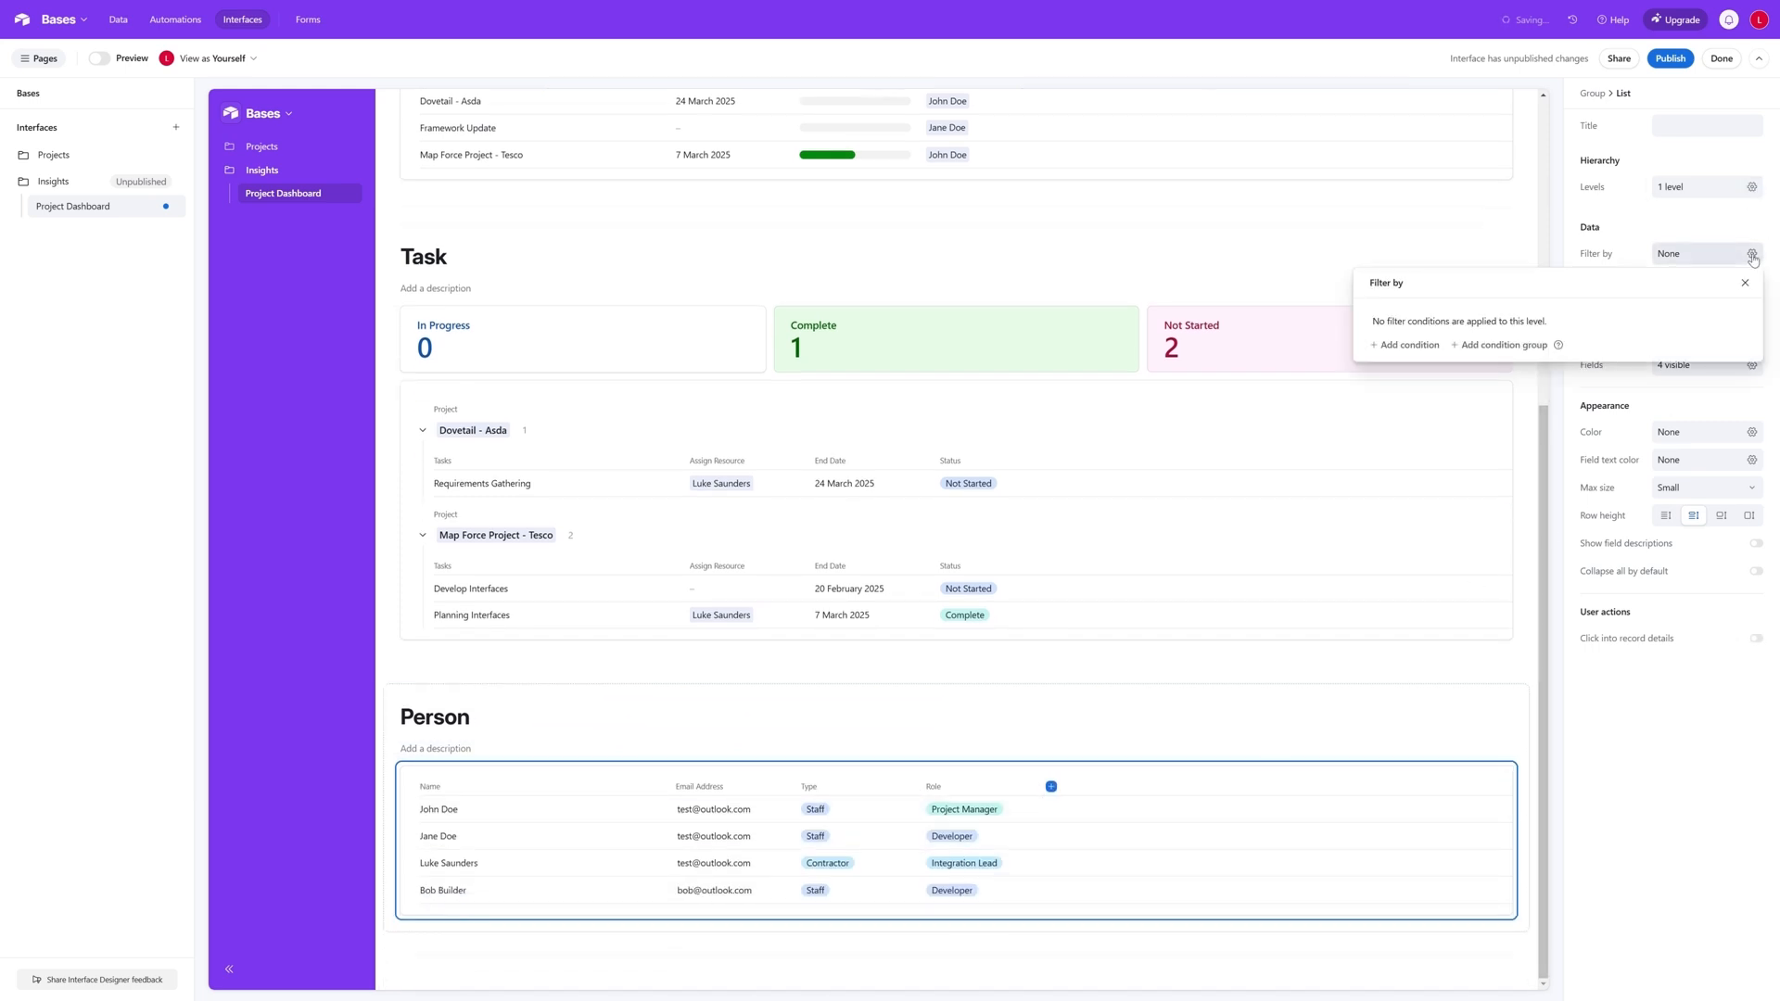
click(1403, 344)
click(1451, 324)
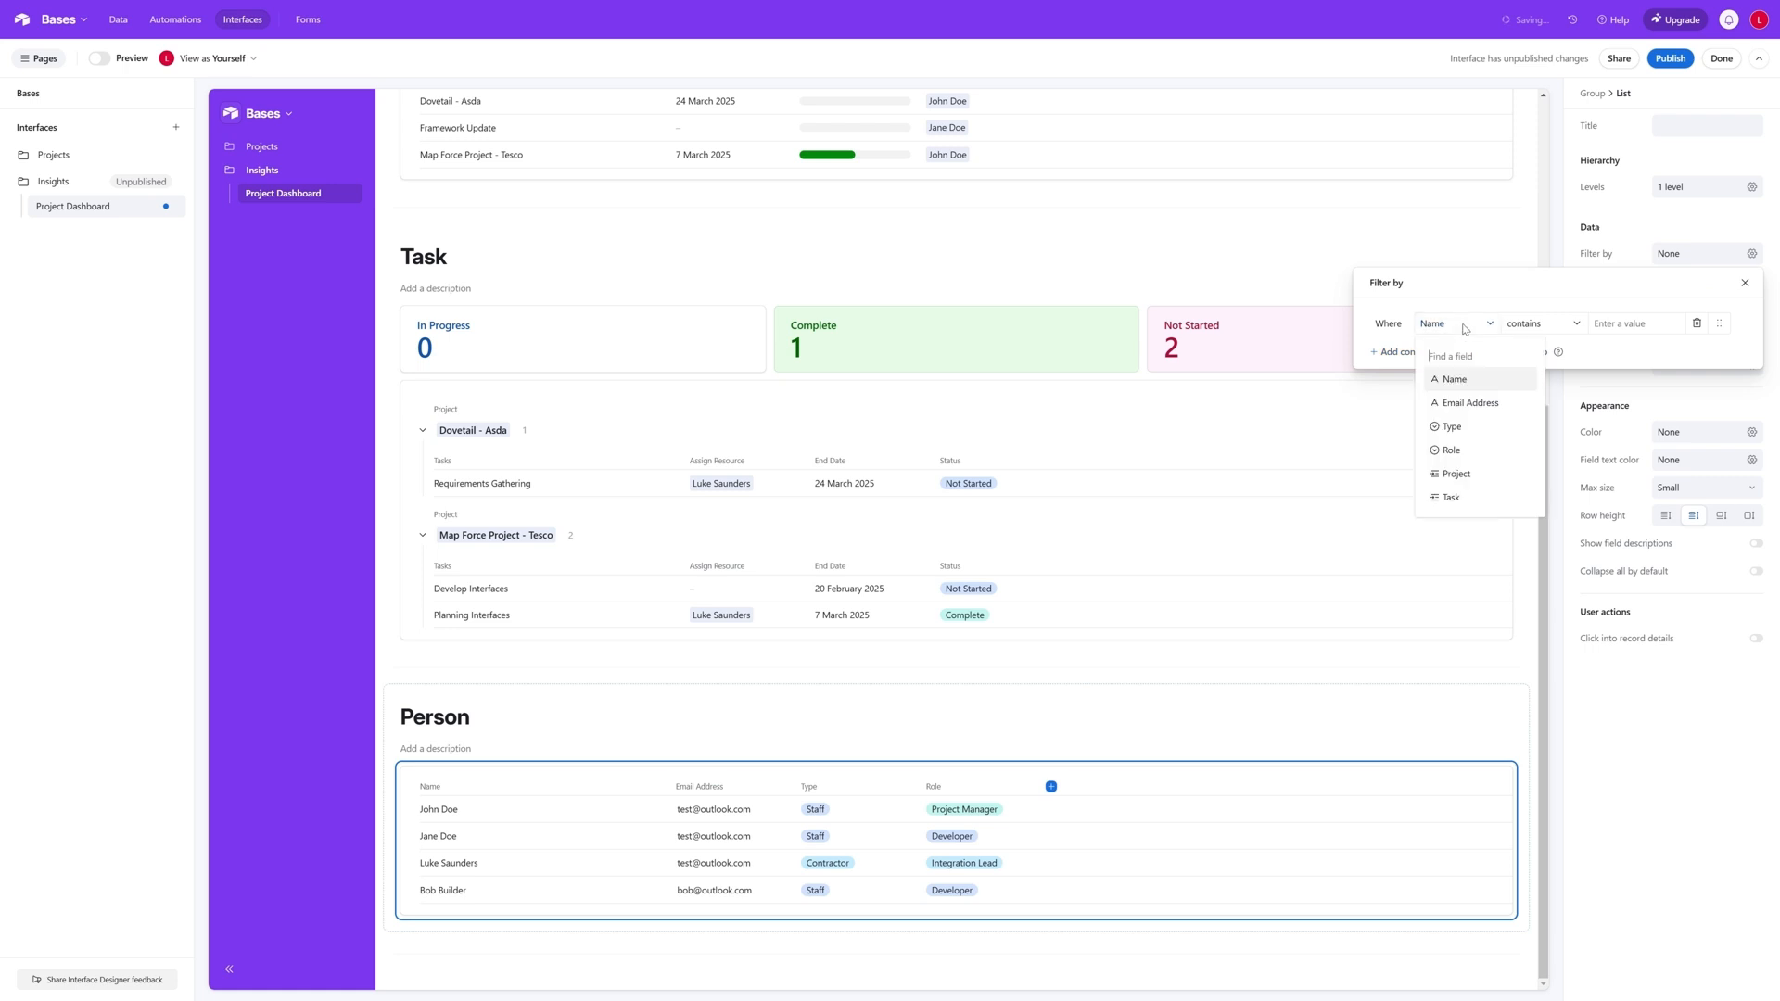
click(1451, 496)
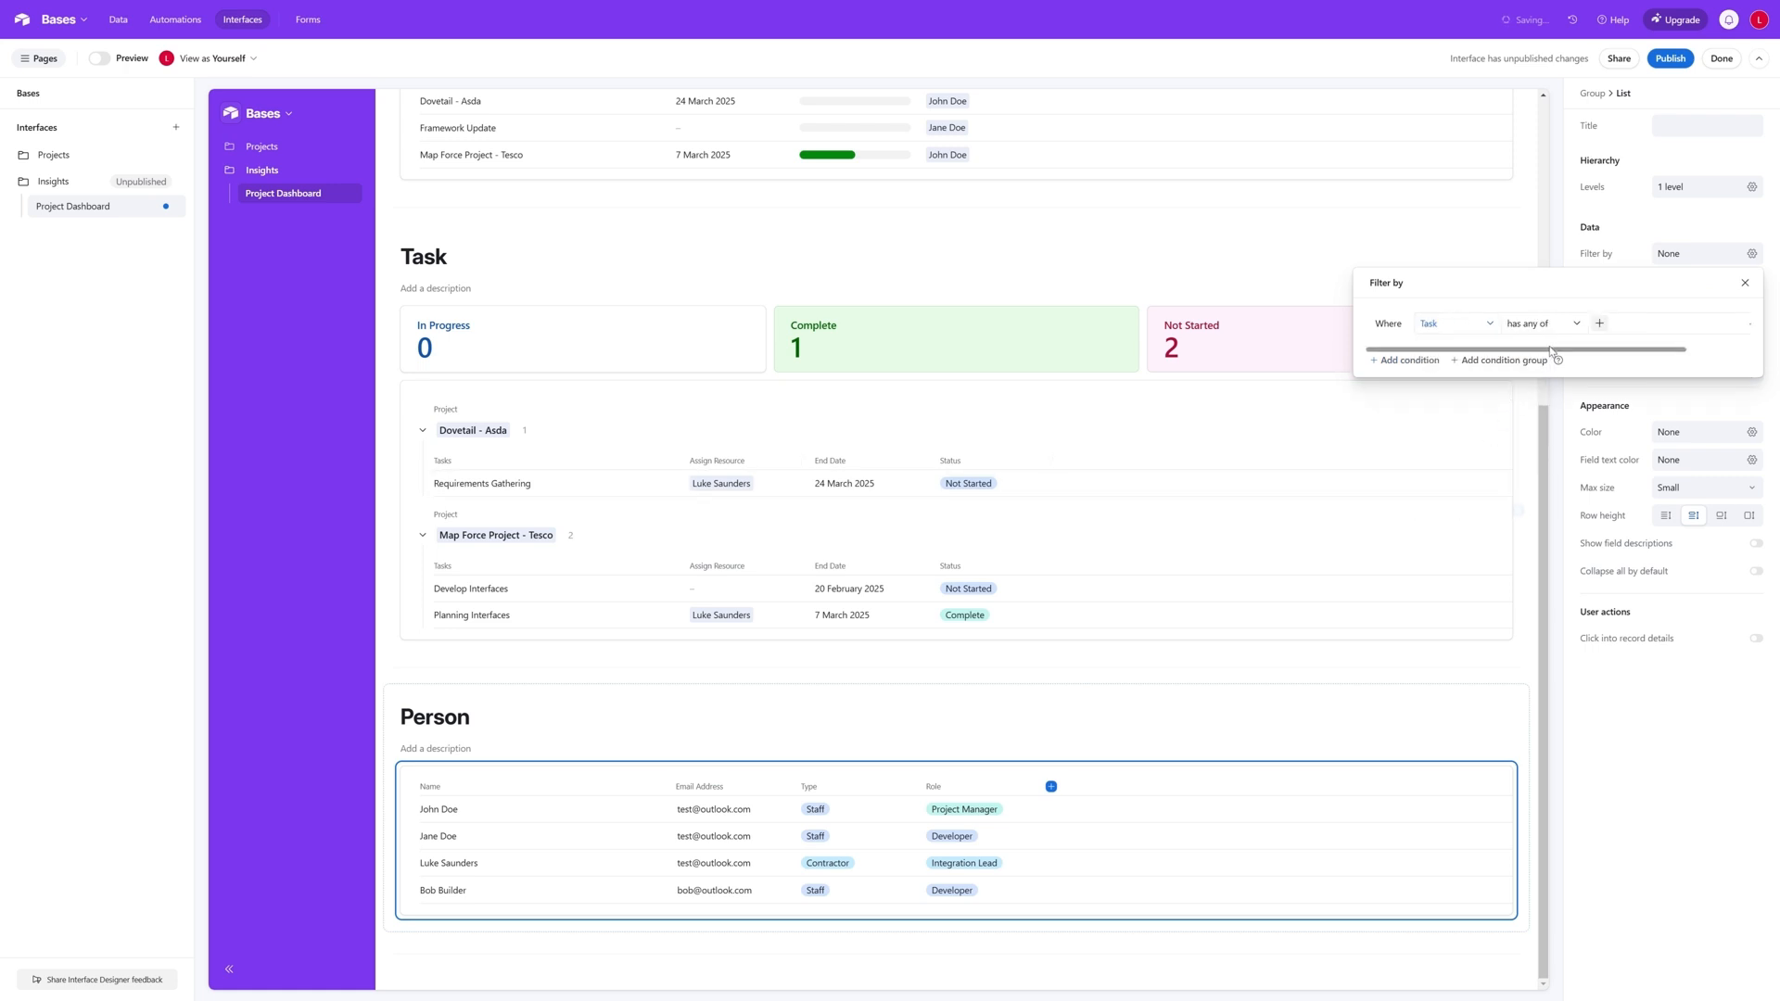
click(1560, 325)
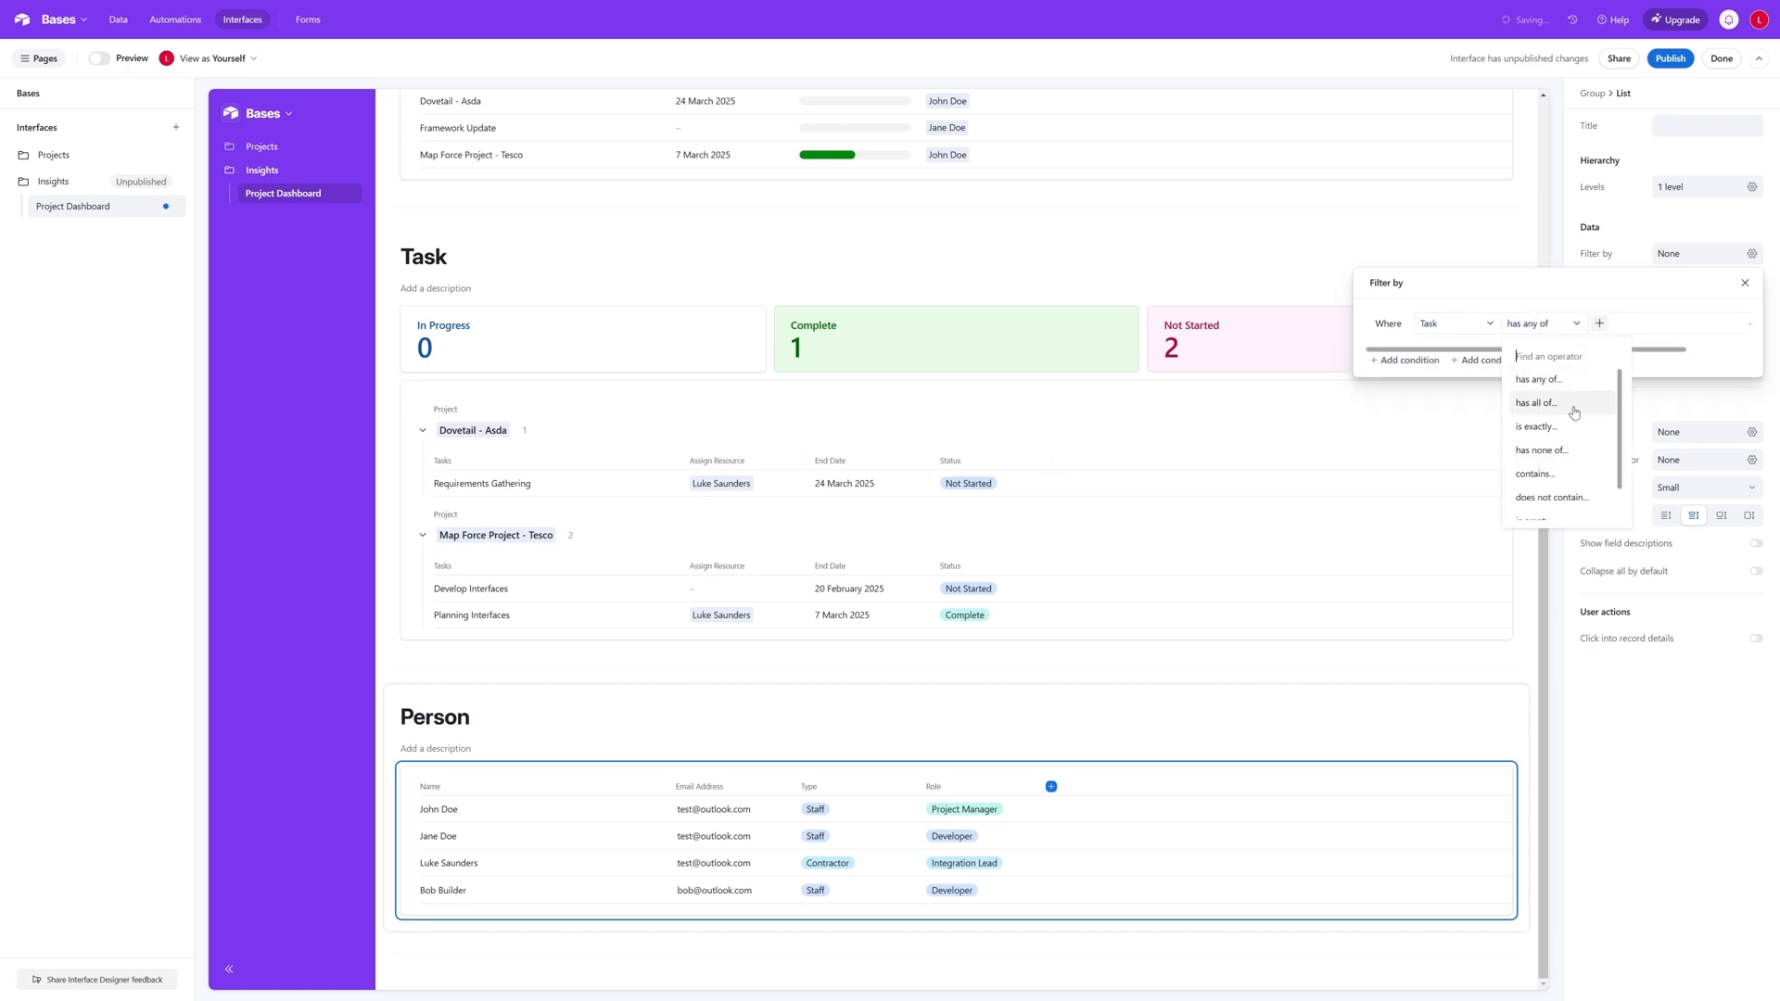
click(1579, 450)
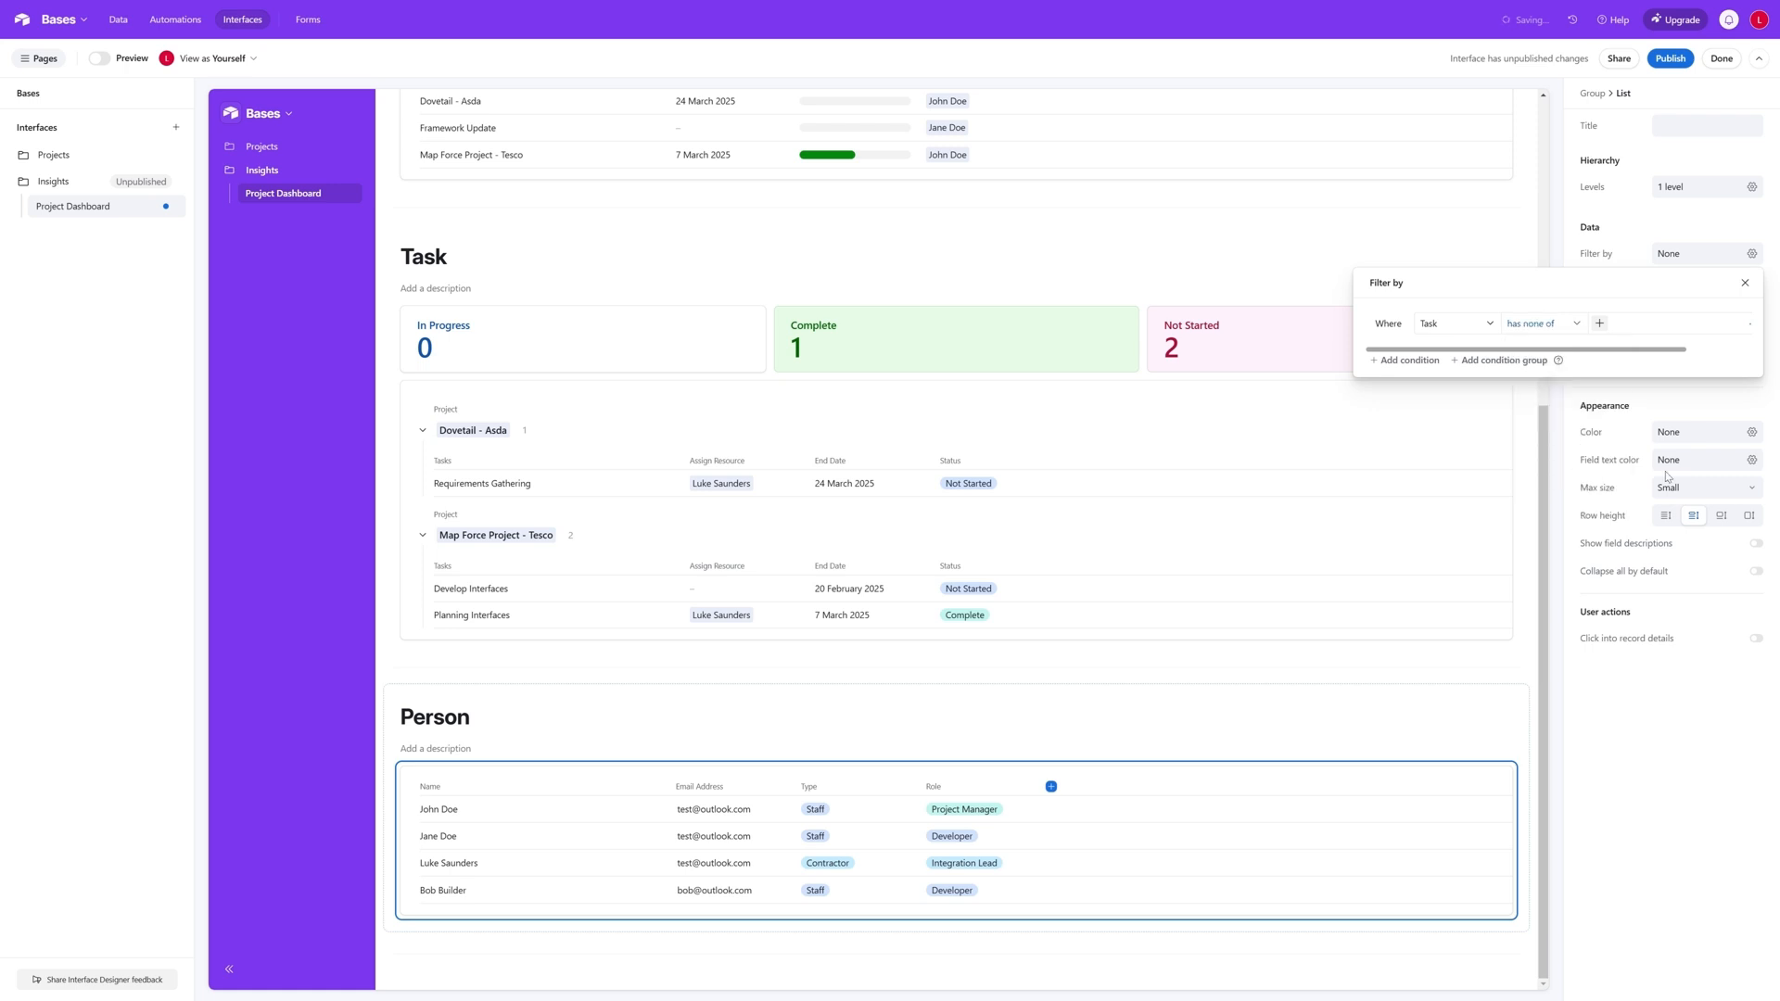
click(1567, 325)
scroll(1546, 450, down, 1)
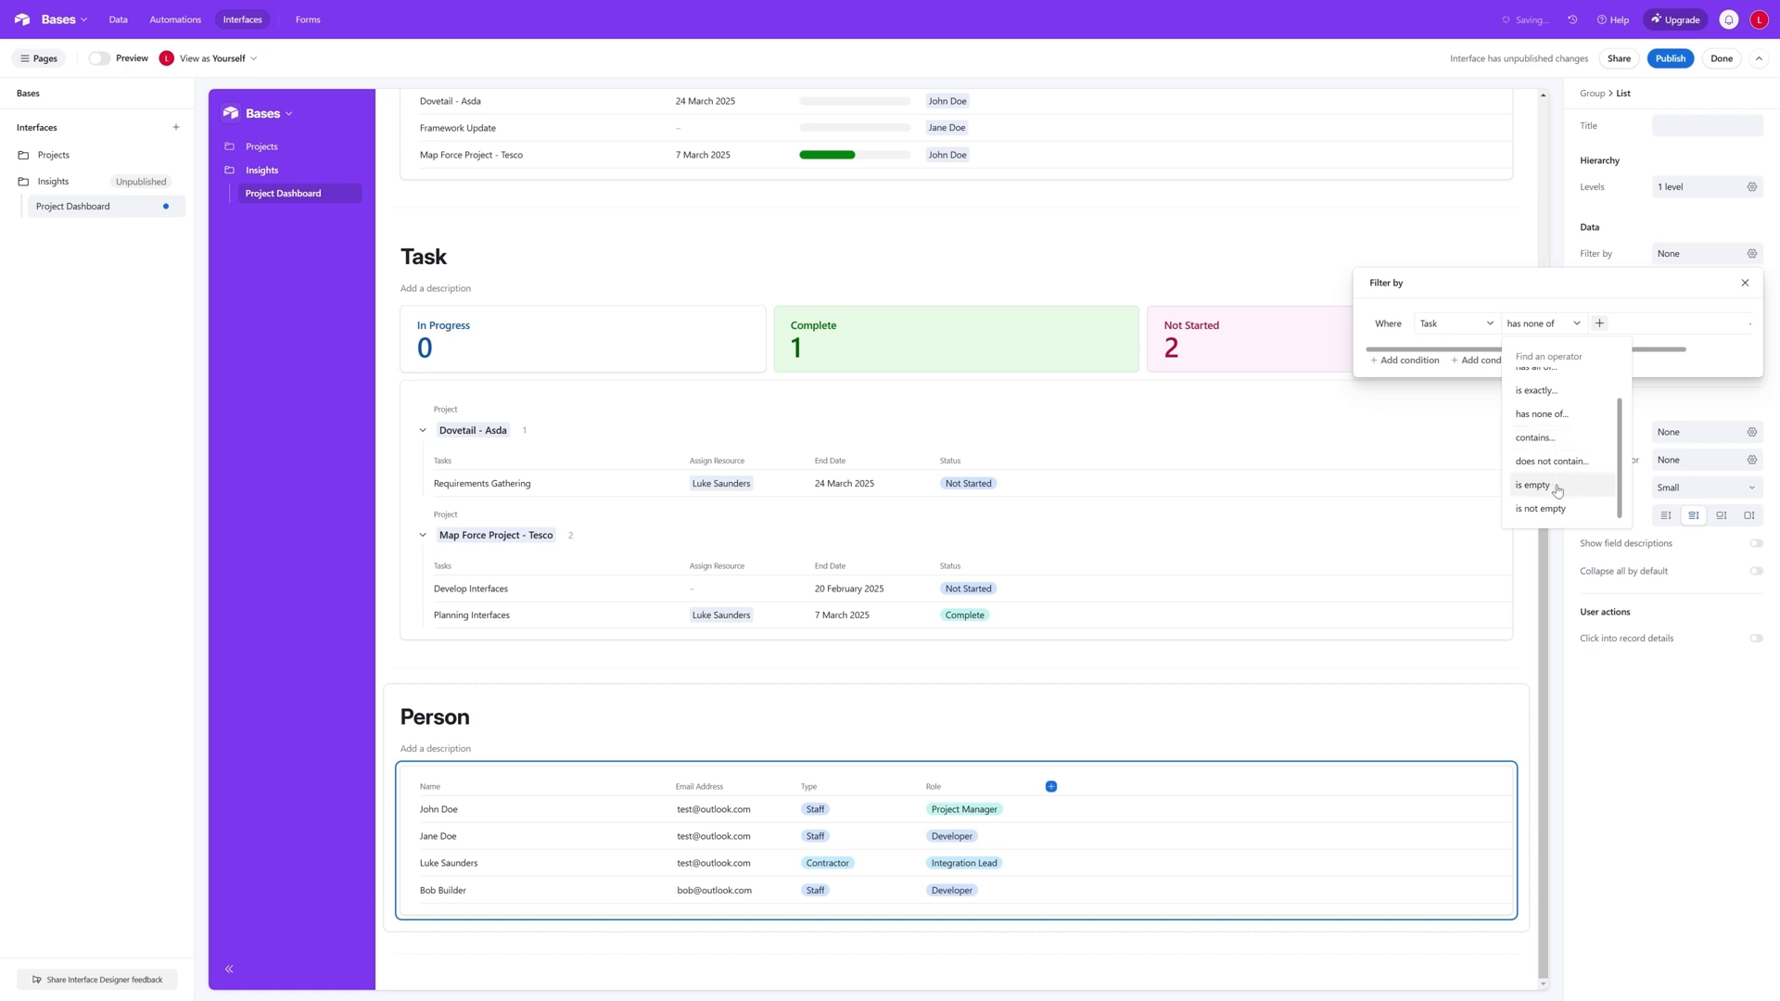
click(1557, 485)
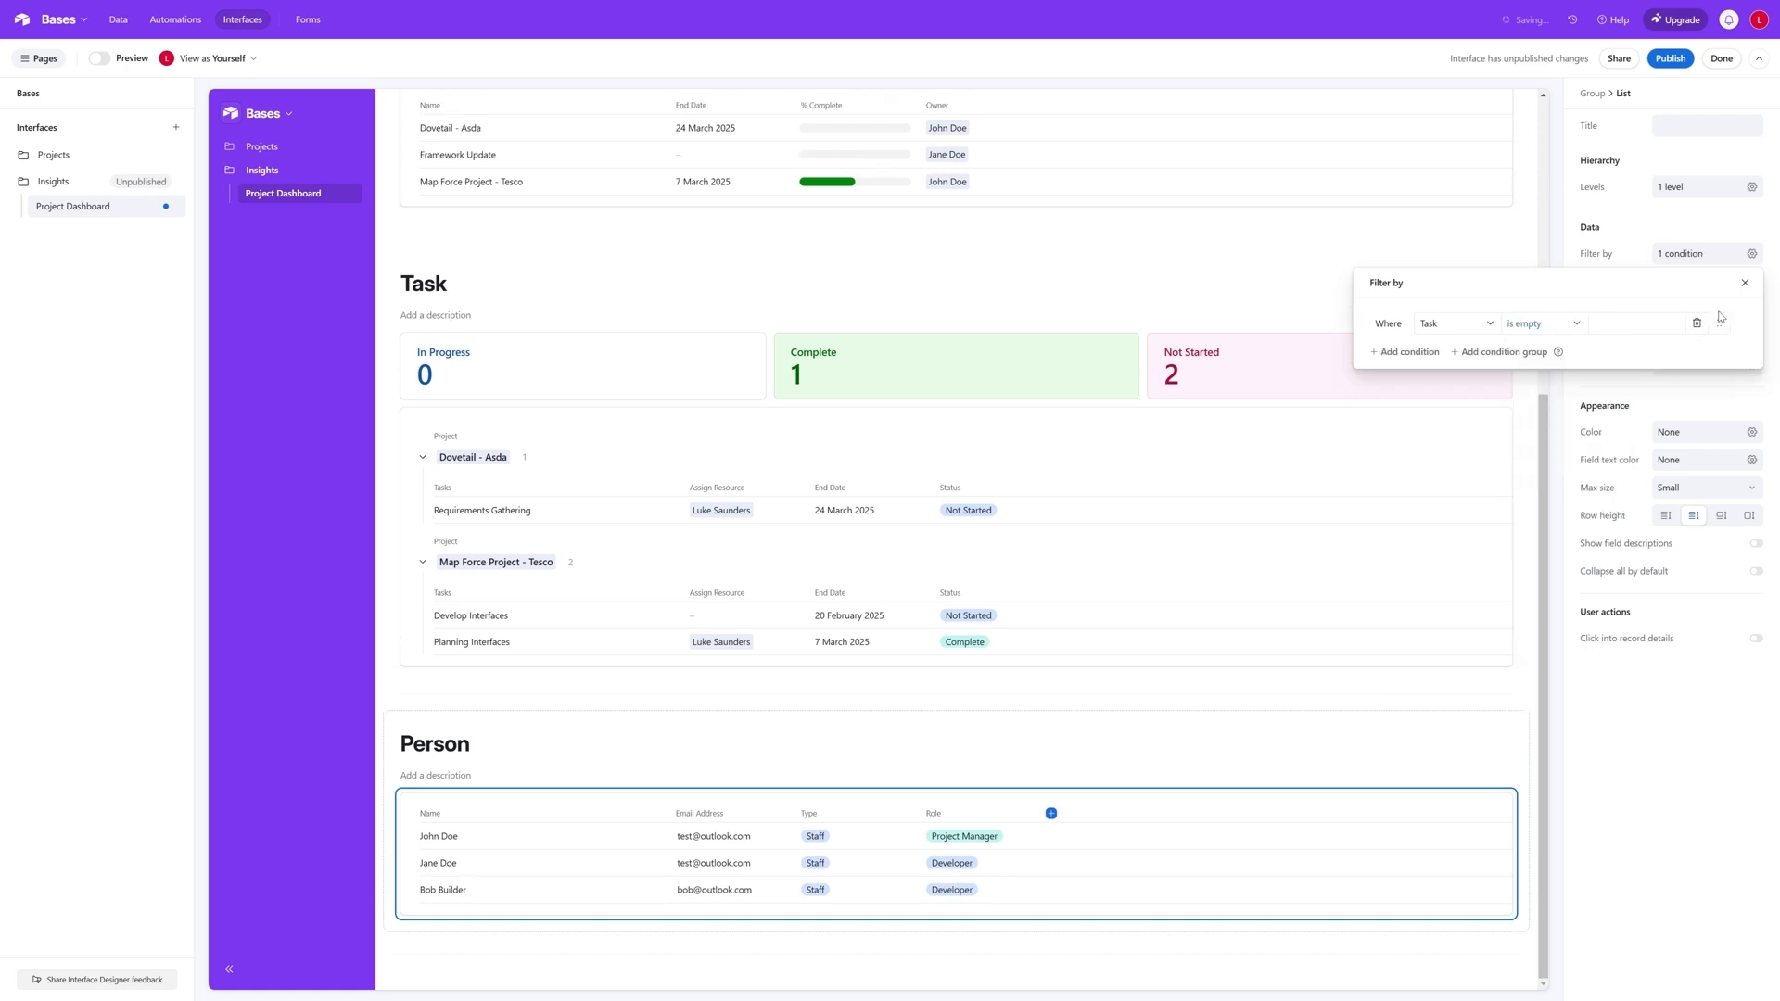
- Add a second filter condition to the Person list requiring Project is empty
click(1477, 363)
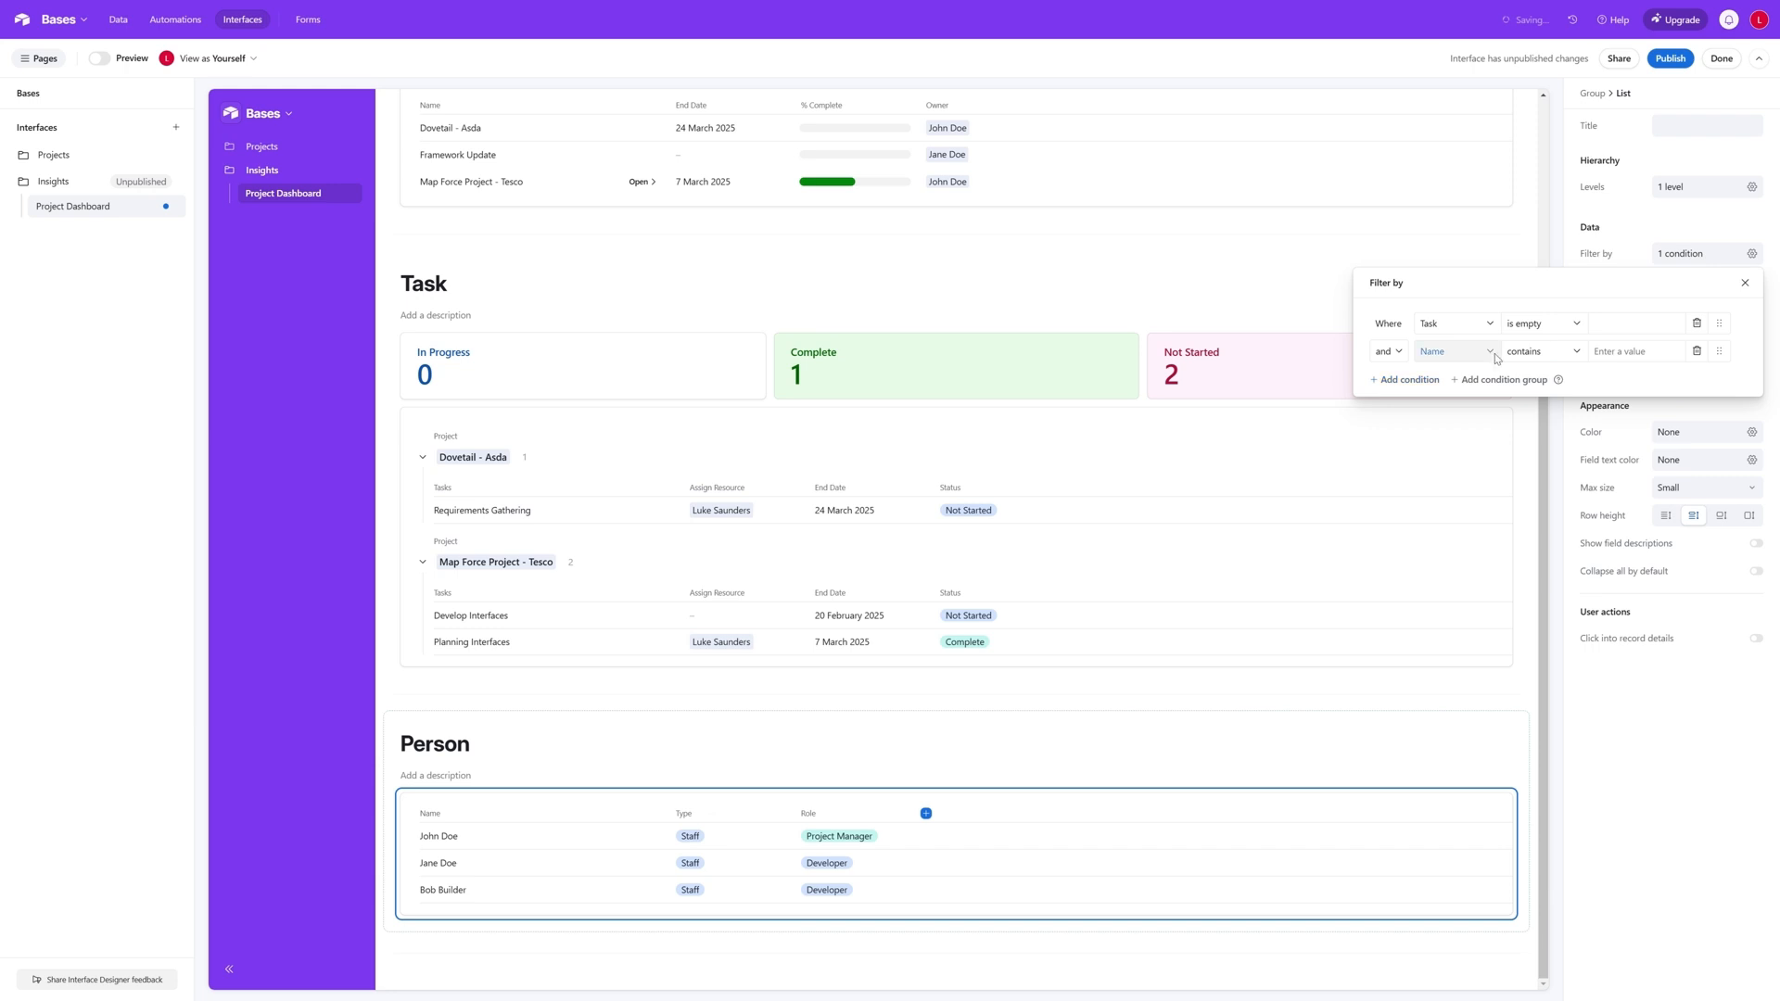
click(1495, 359)
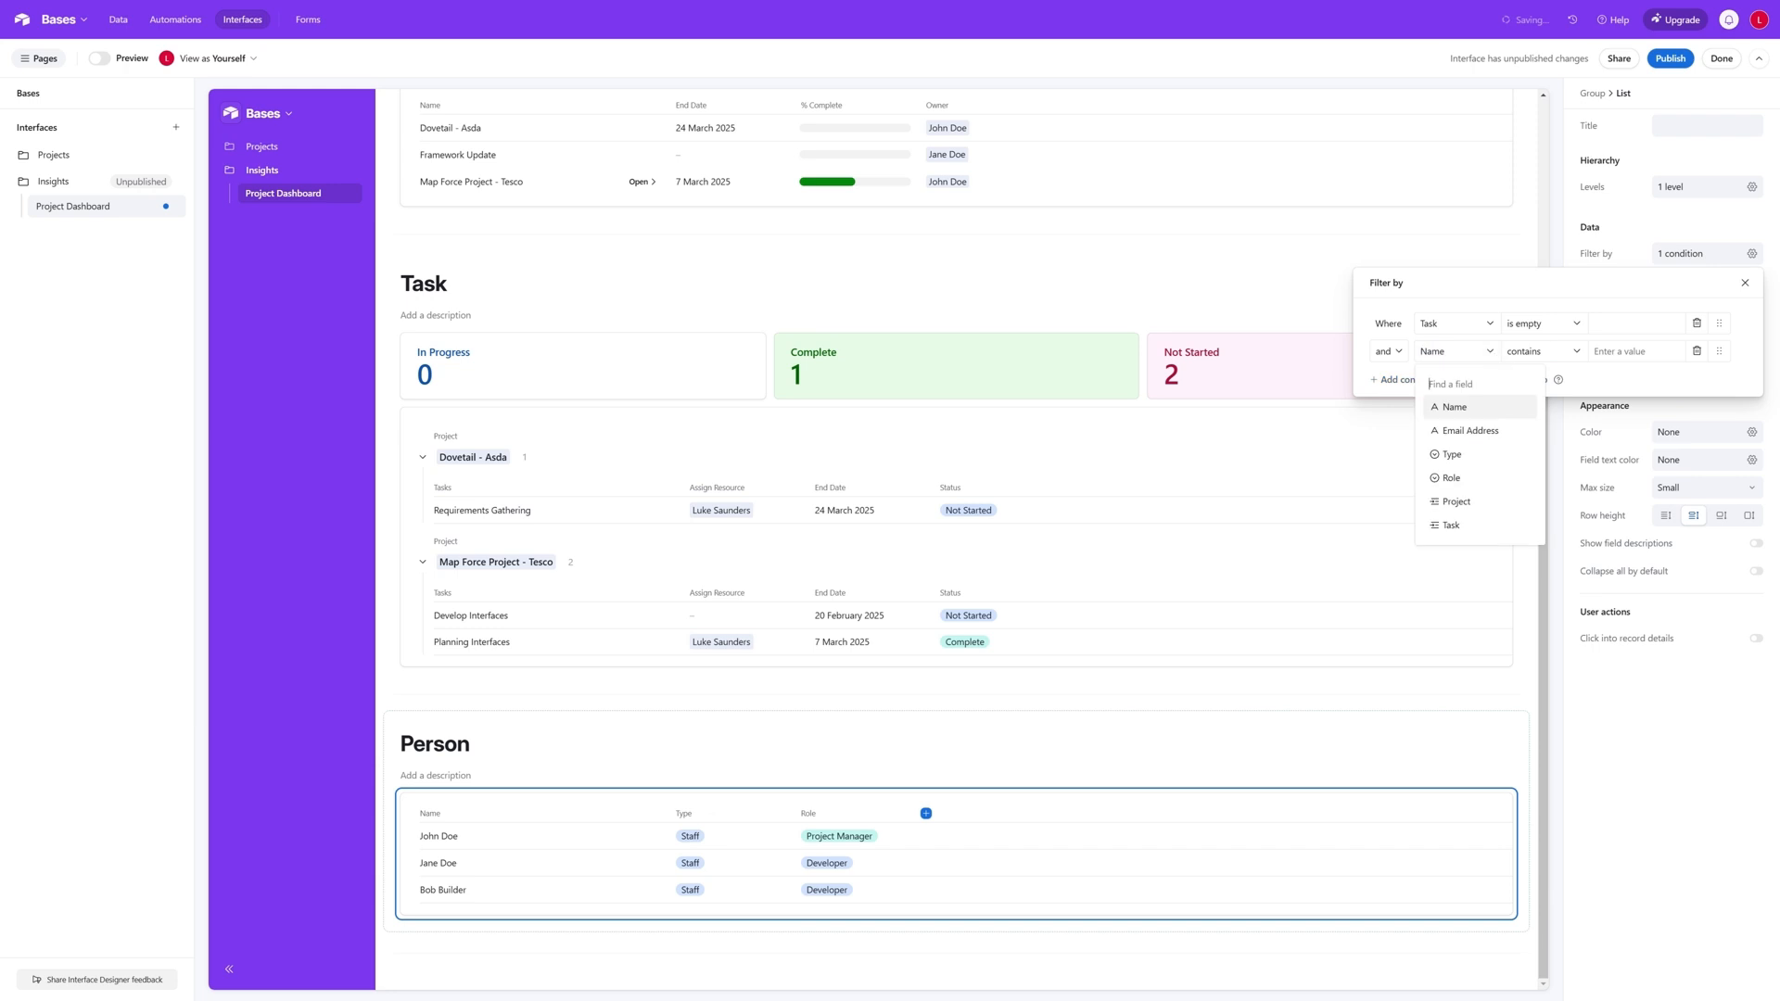
click(1485, 503)
click(1562, 353)
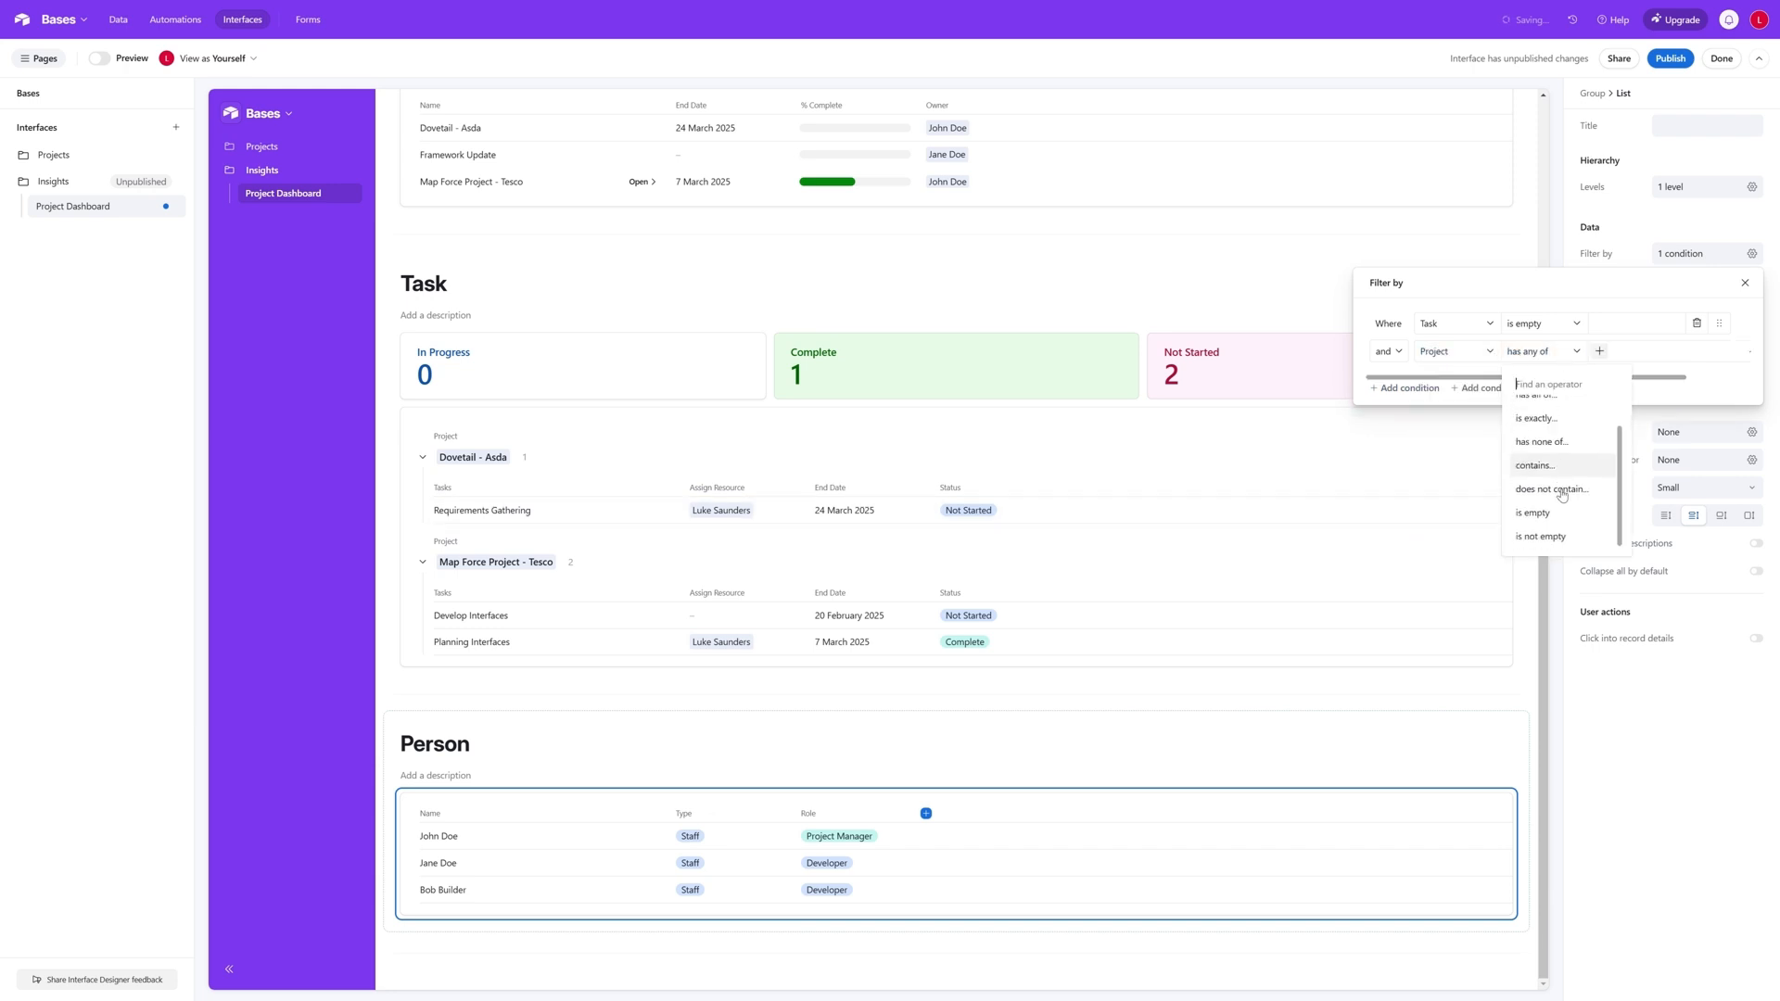
click(1561, 512)
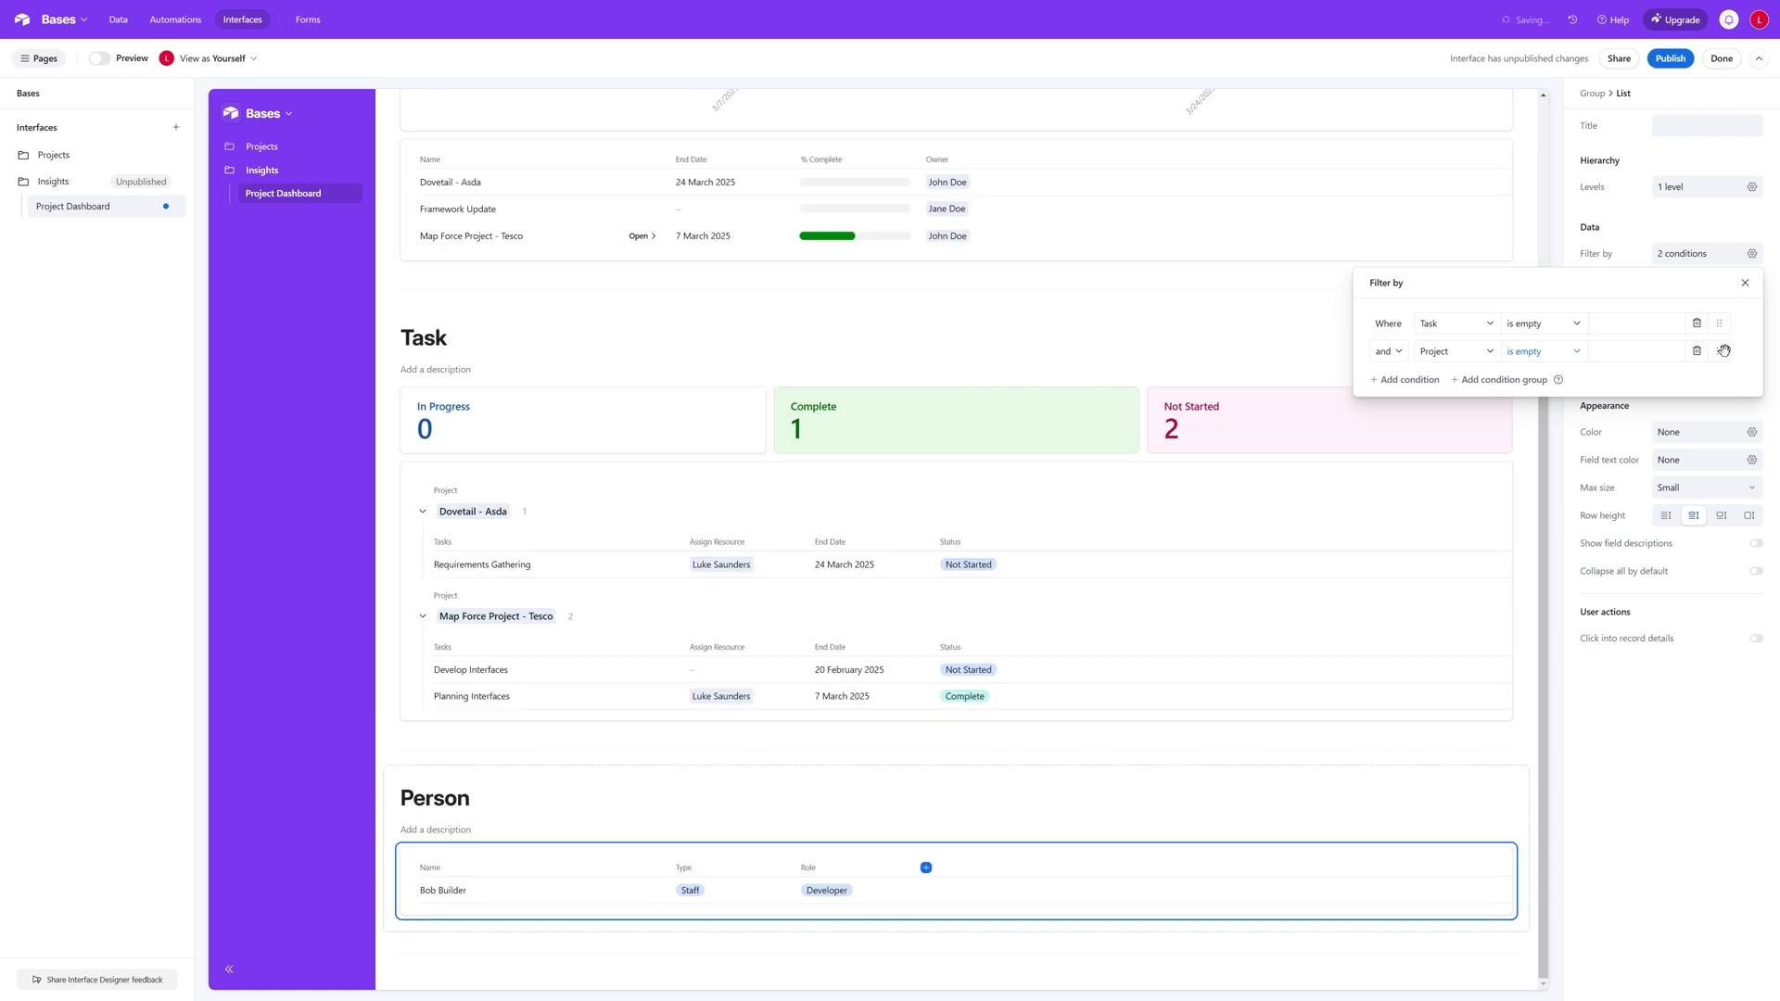
click(1744, 283)
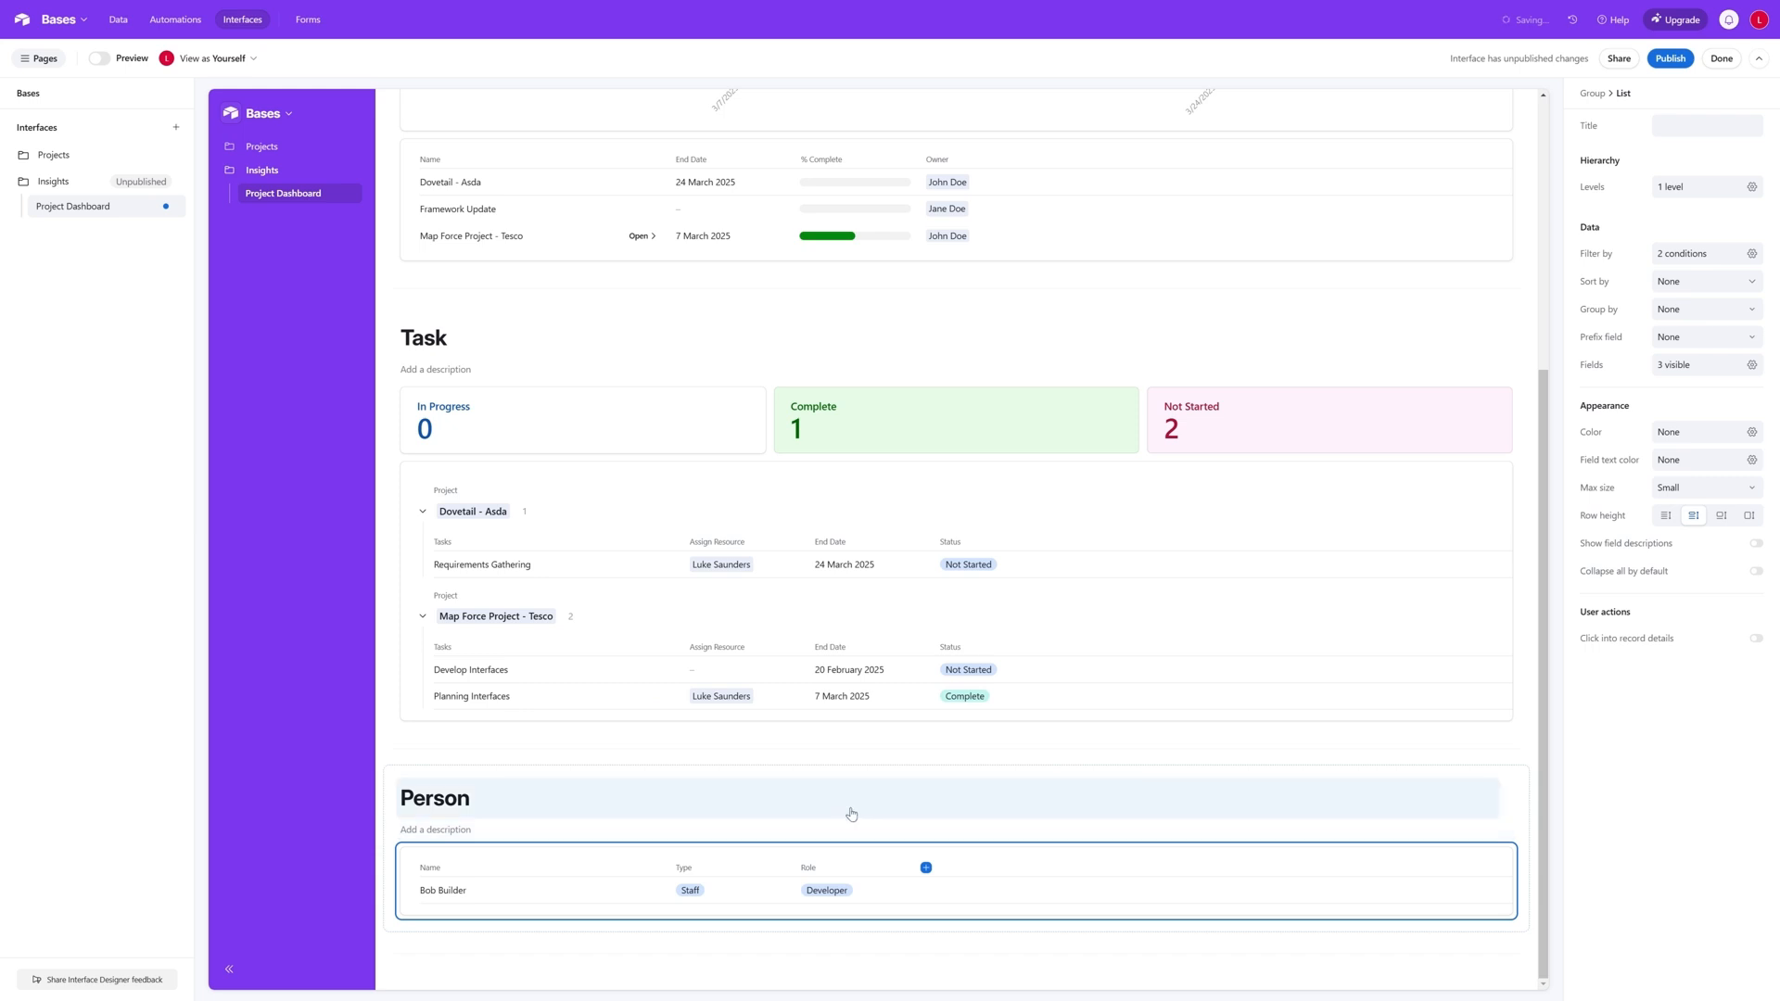
- Give the Person group the description "Unassigned Resources / Free Resources"
click(445, 830)
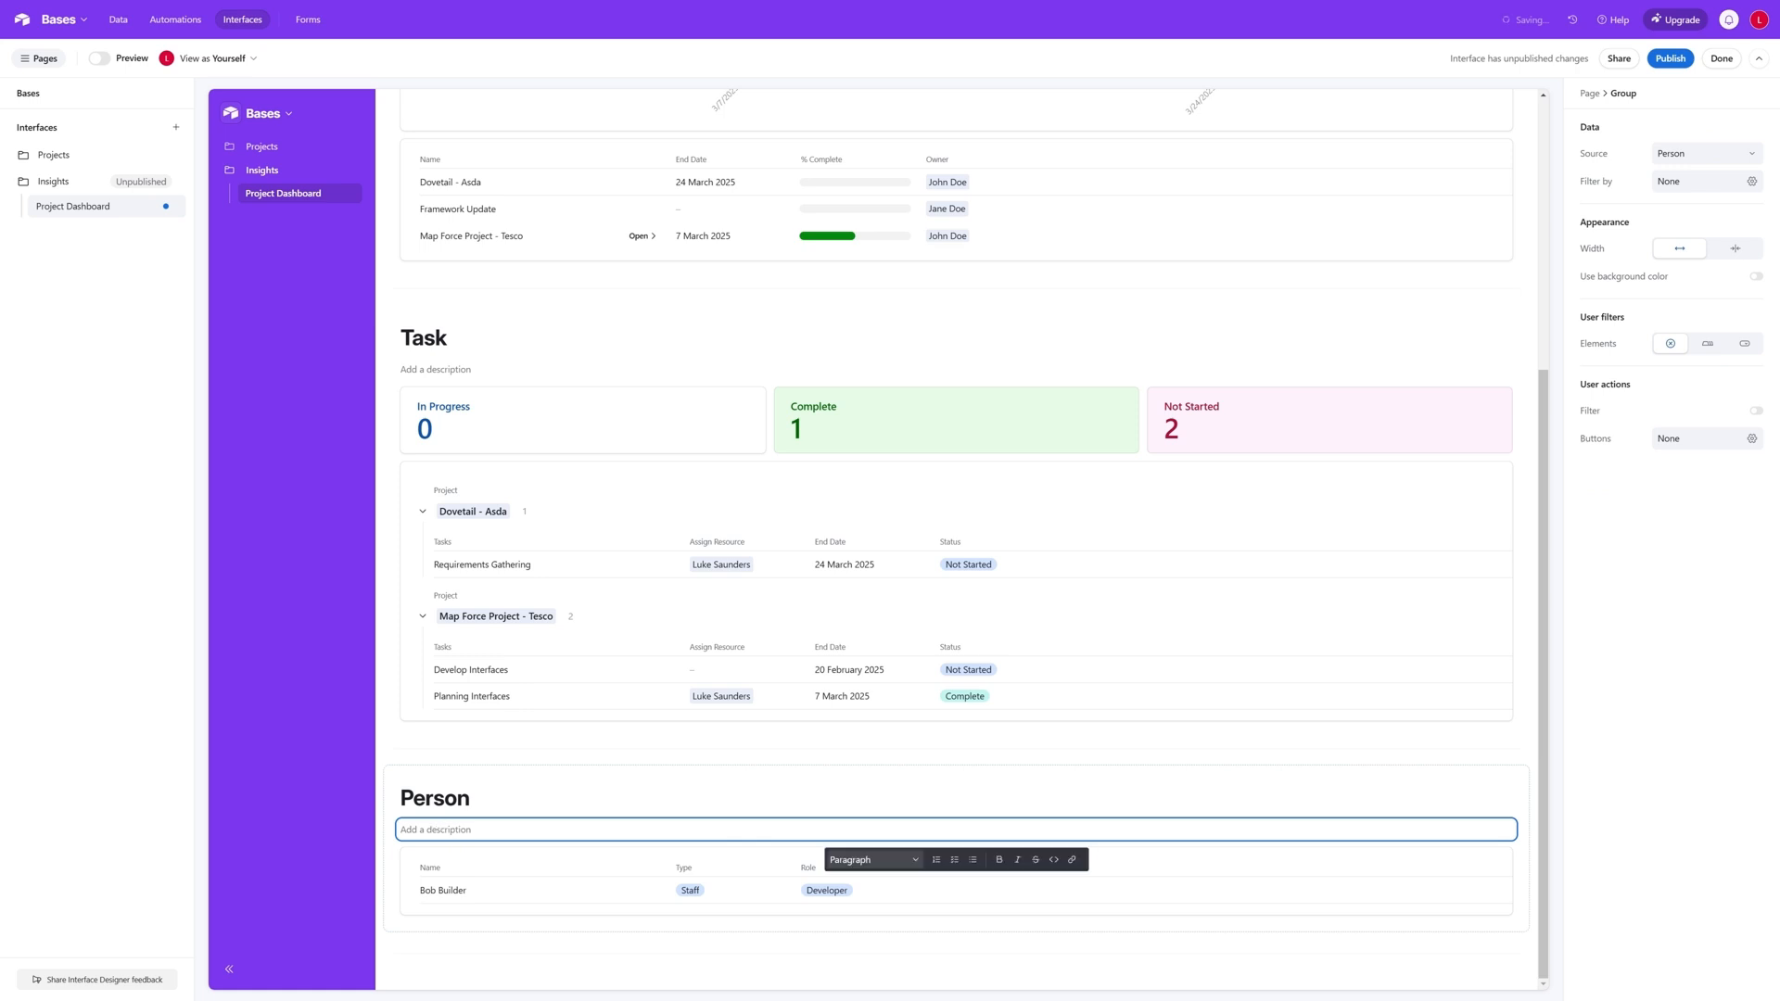
text(Un)
text(s)
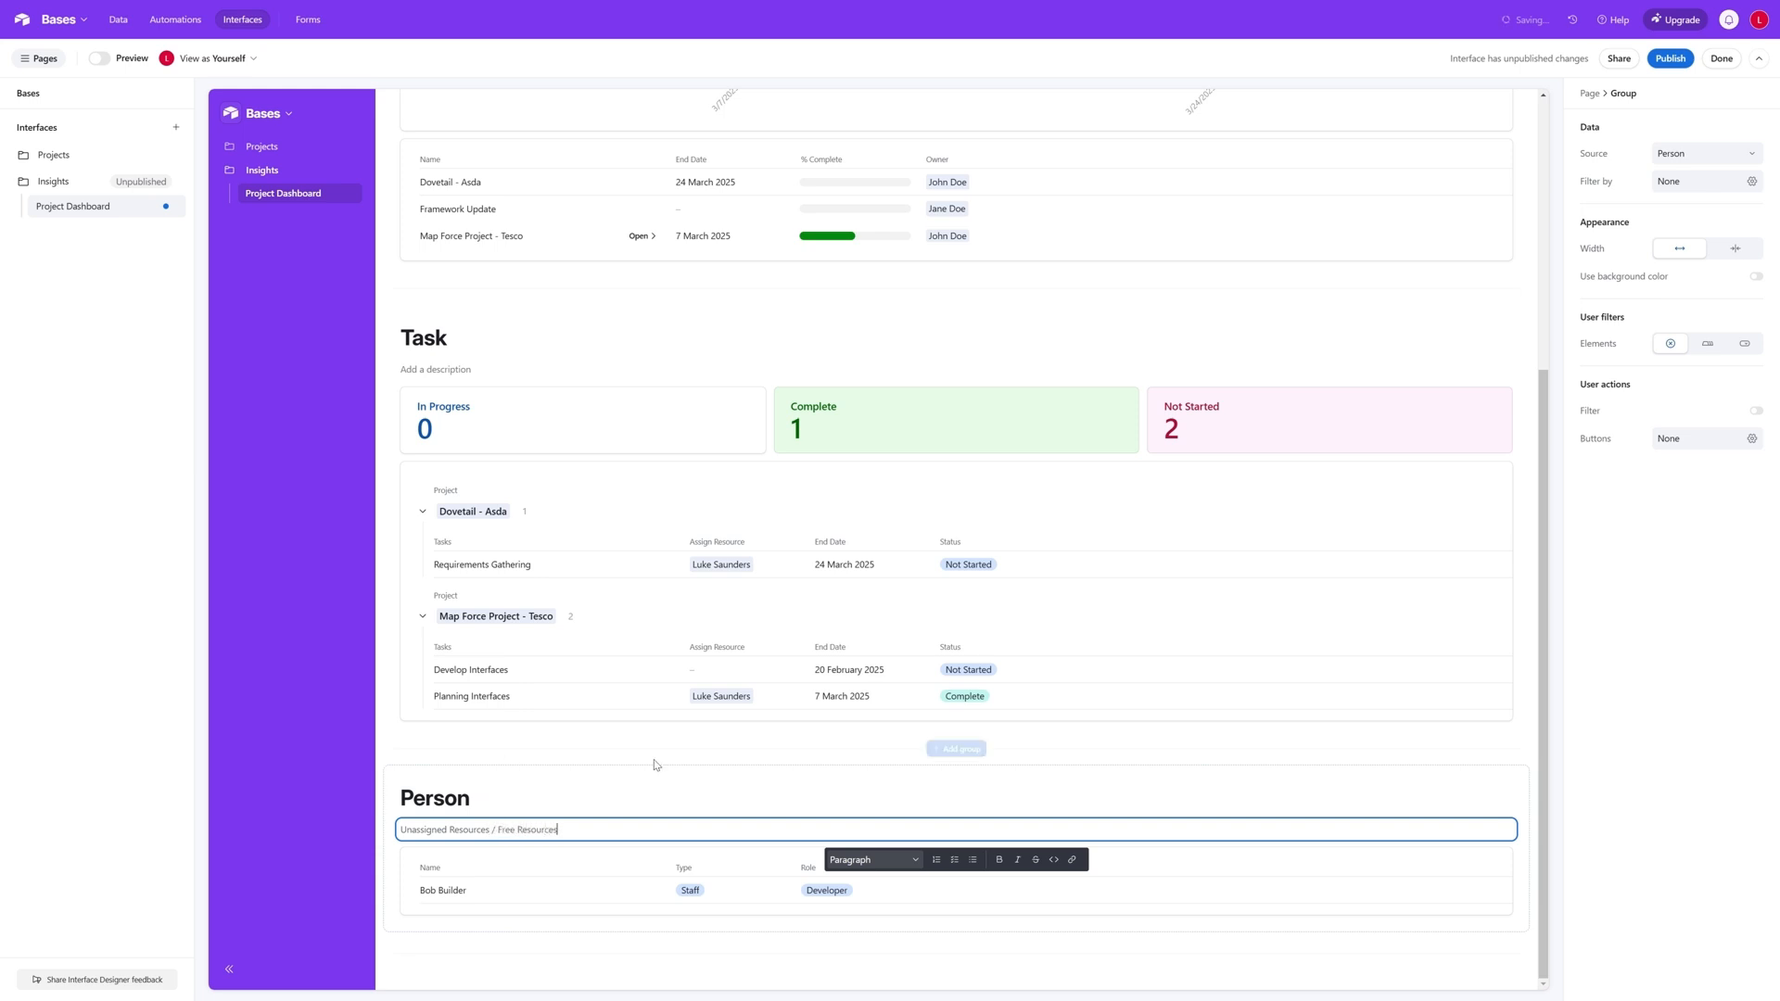
click(1530, 749)
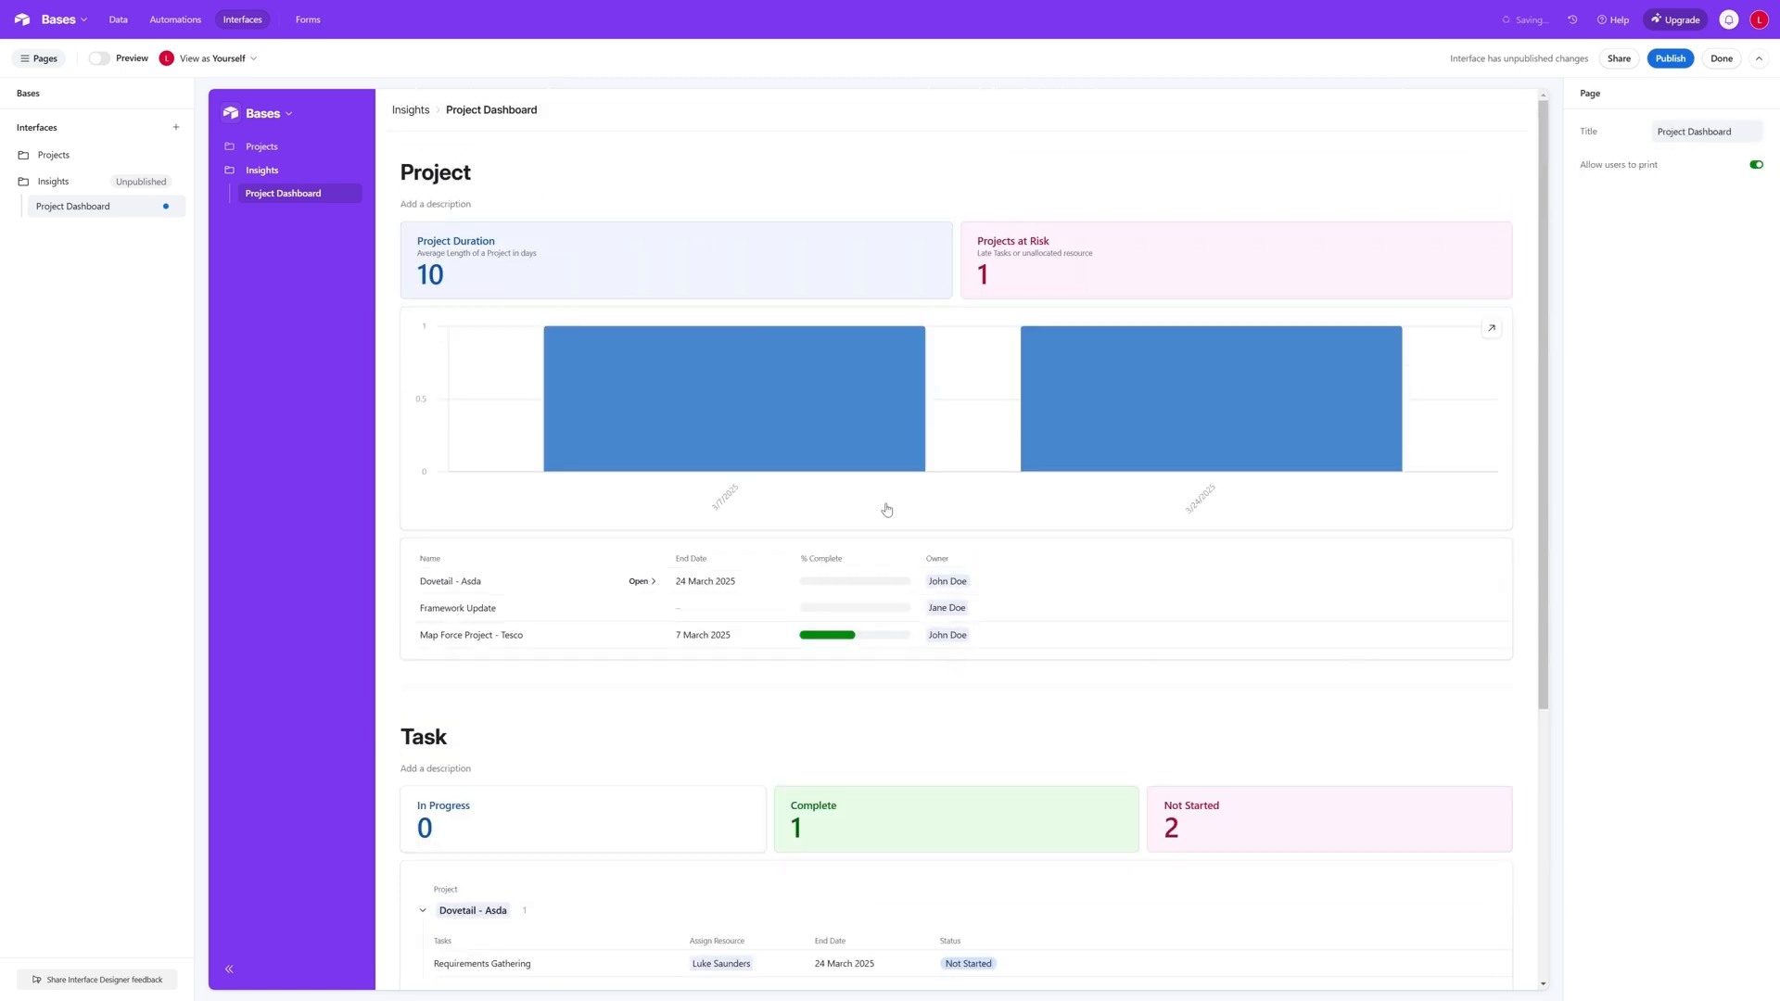
- Review the Project, Task and Person groups of the whole Project Dashboard
scroll(1260, 589, down, 4)
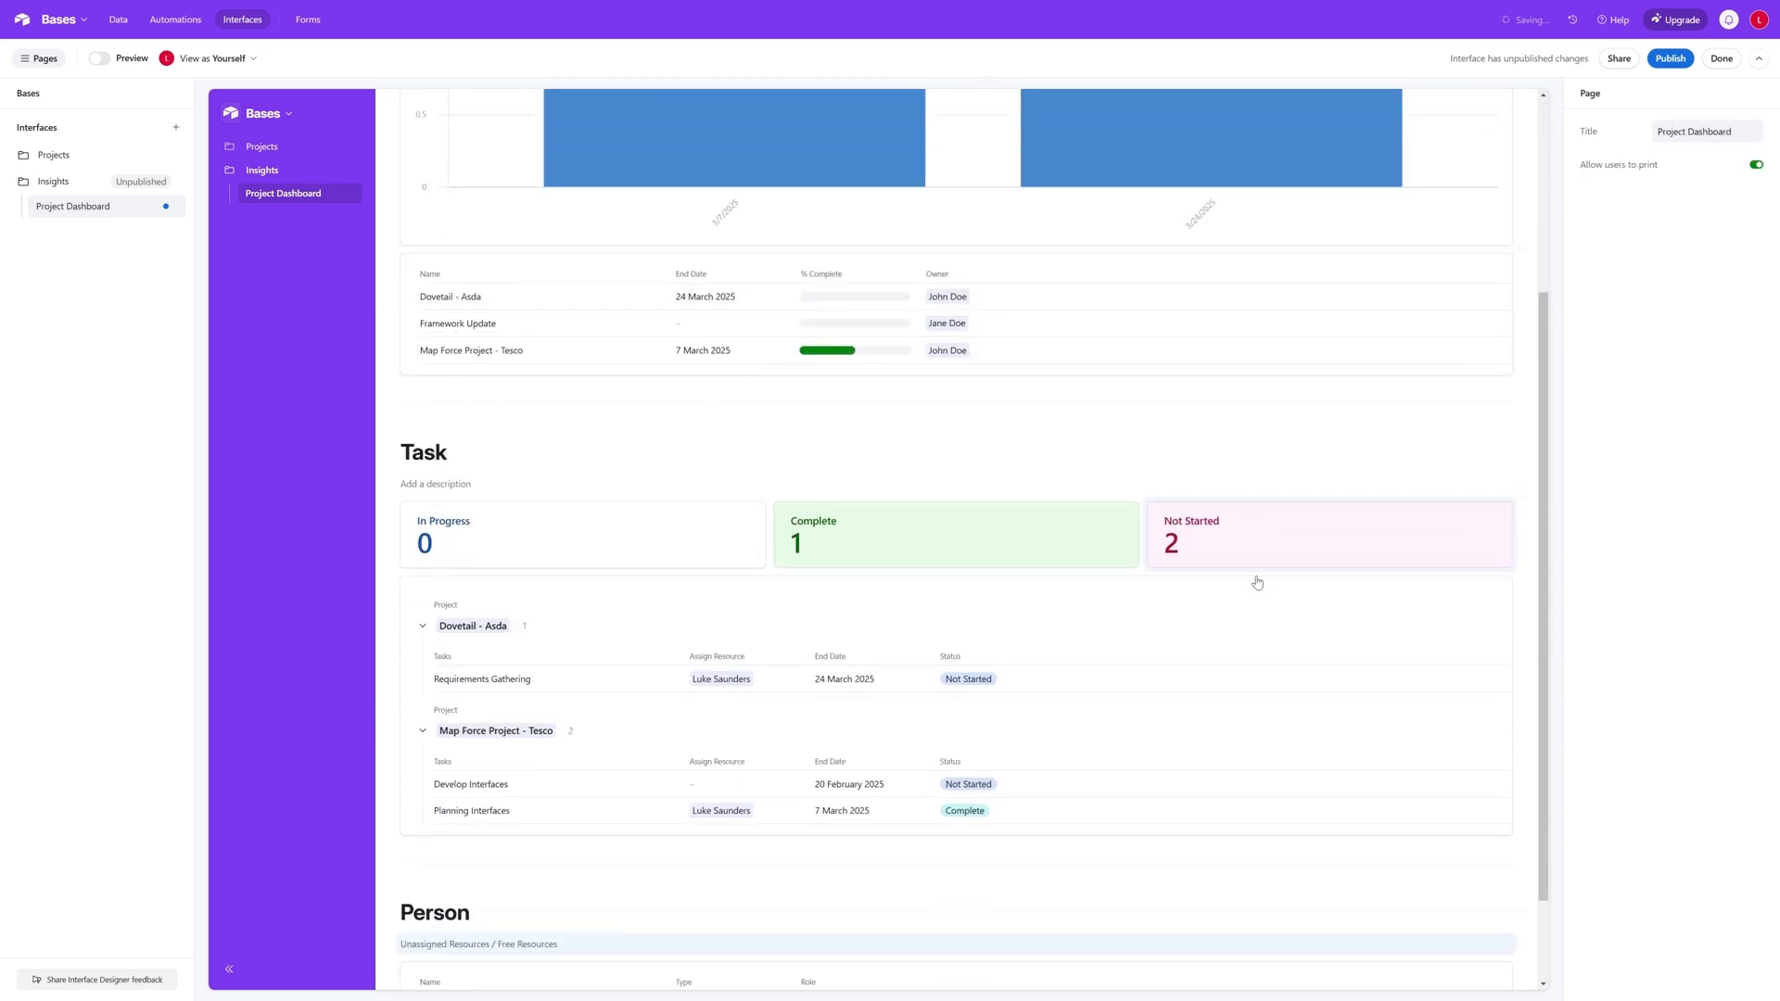
scroll(952, 797, up, 4)
scroll(950, 759, down, 1)
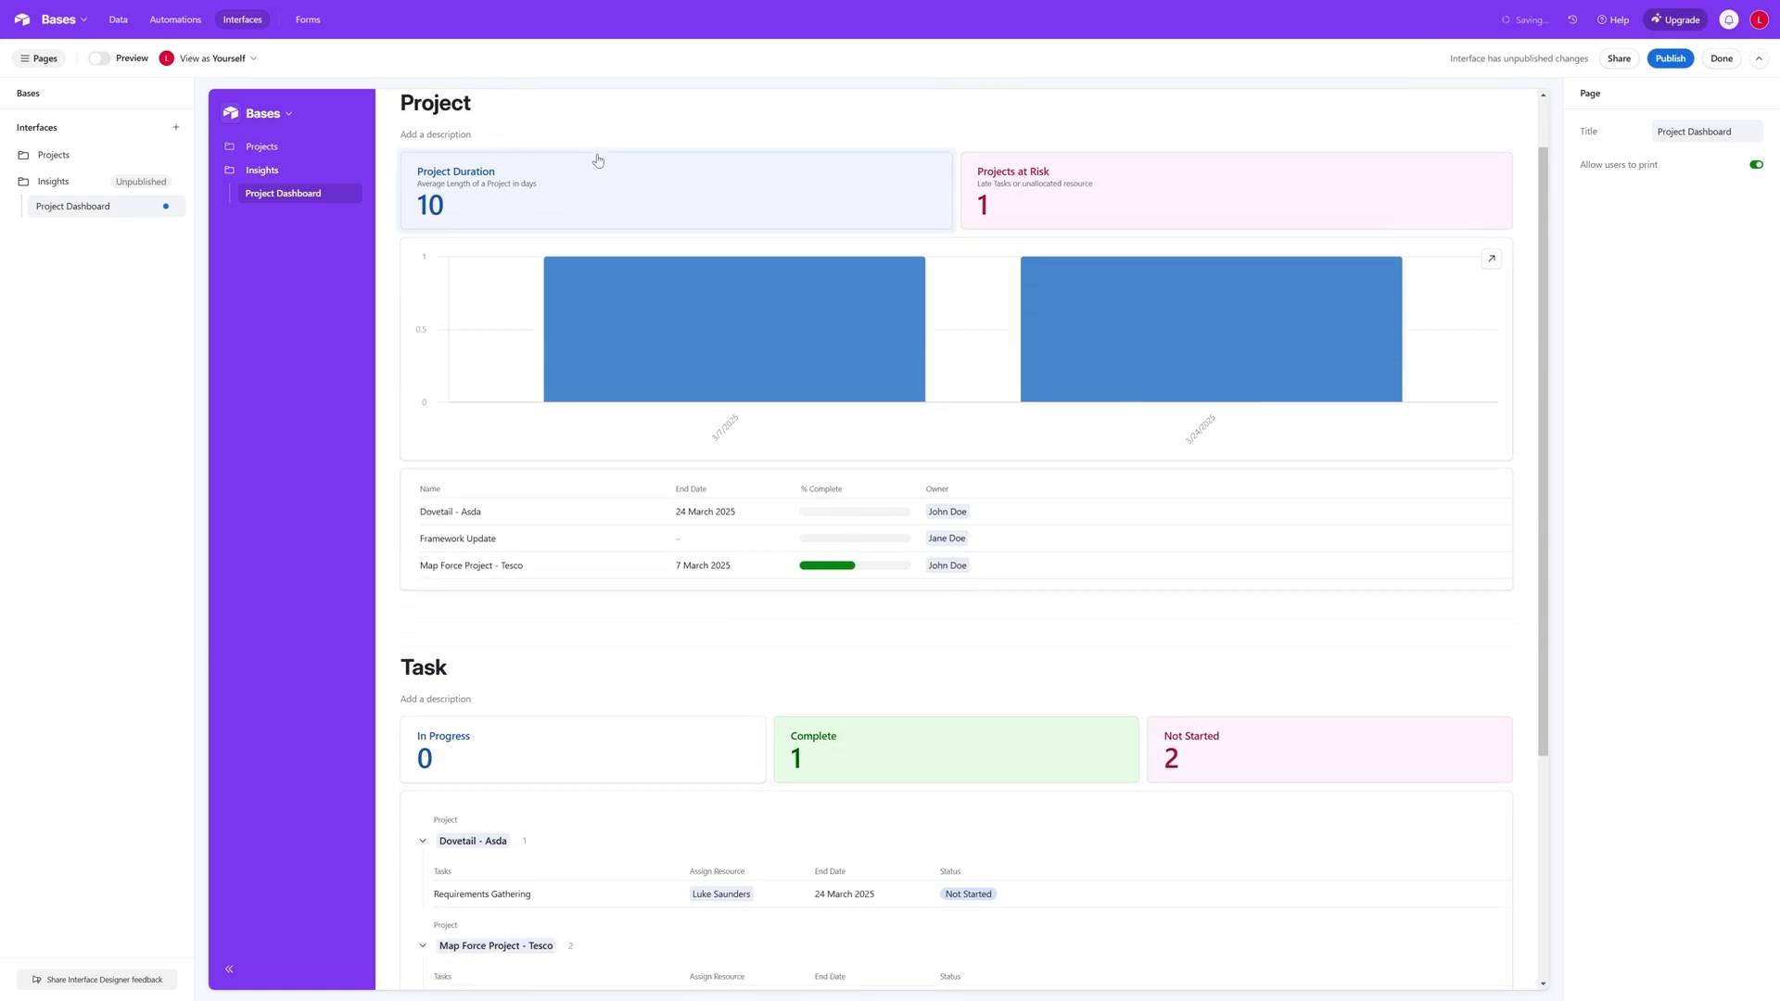
scroll(597, 159, up, 1)
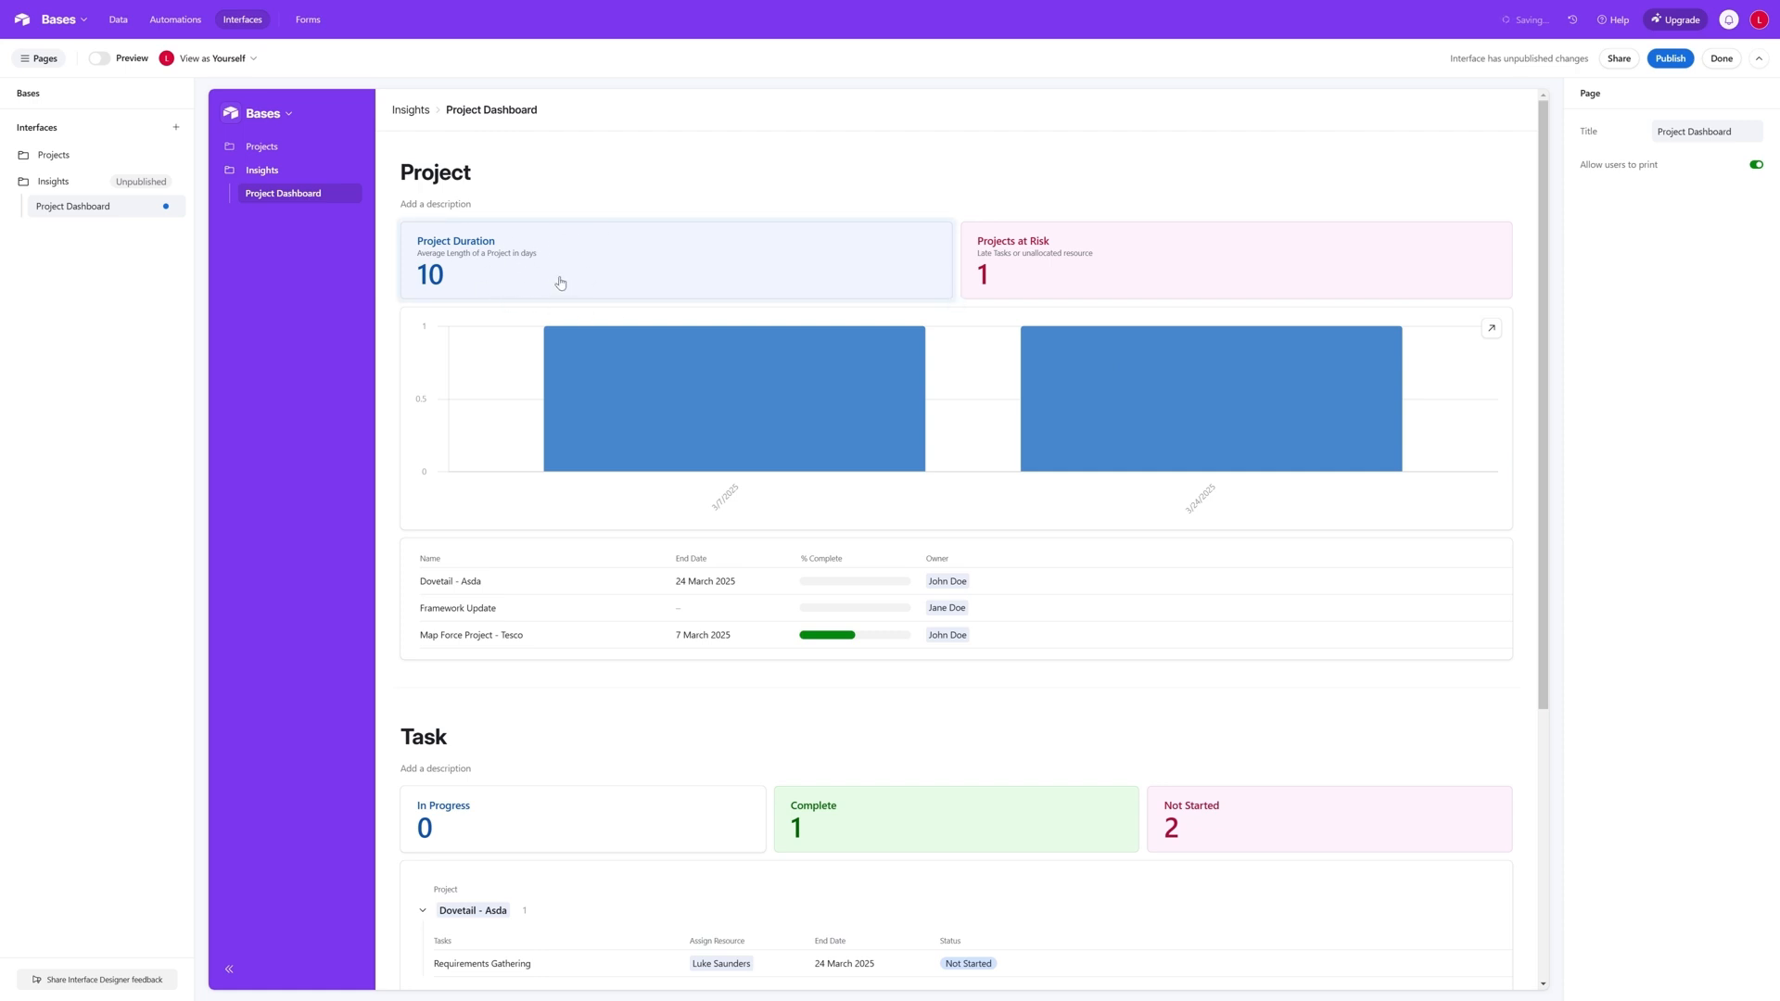
scroll(560, 283, down, 1)
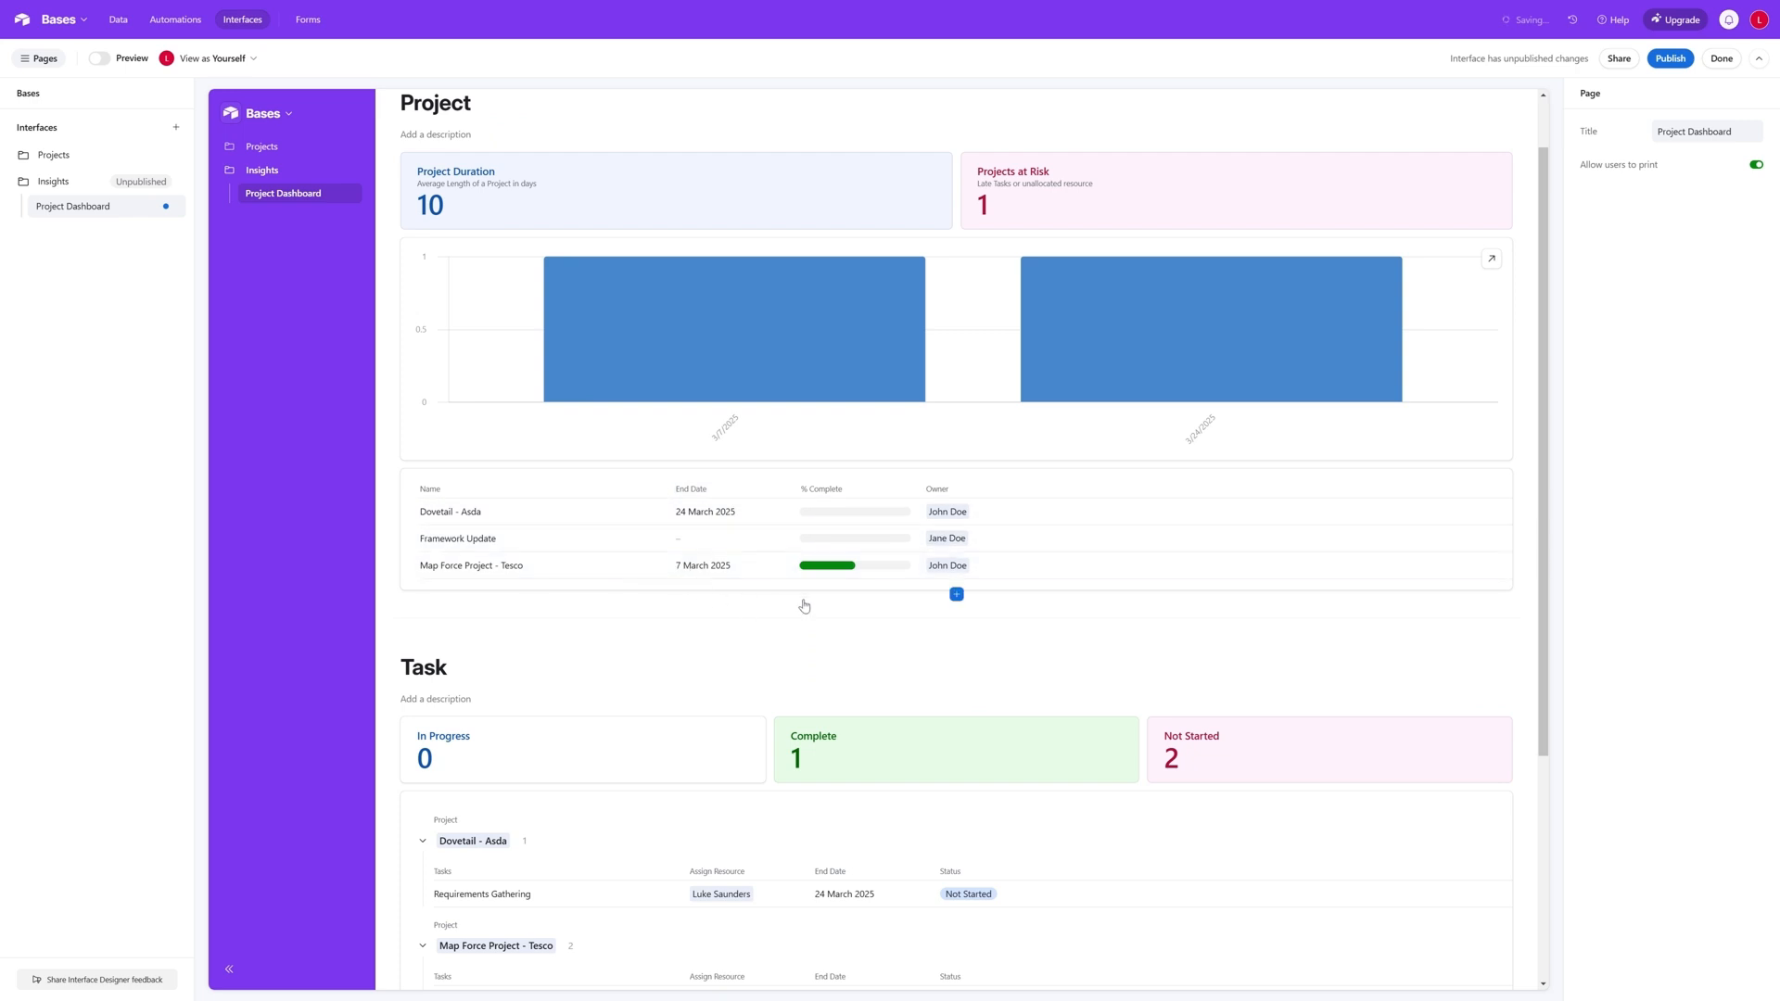
scroll(804, 606, down, 4)
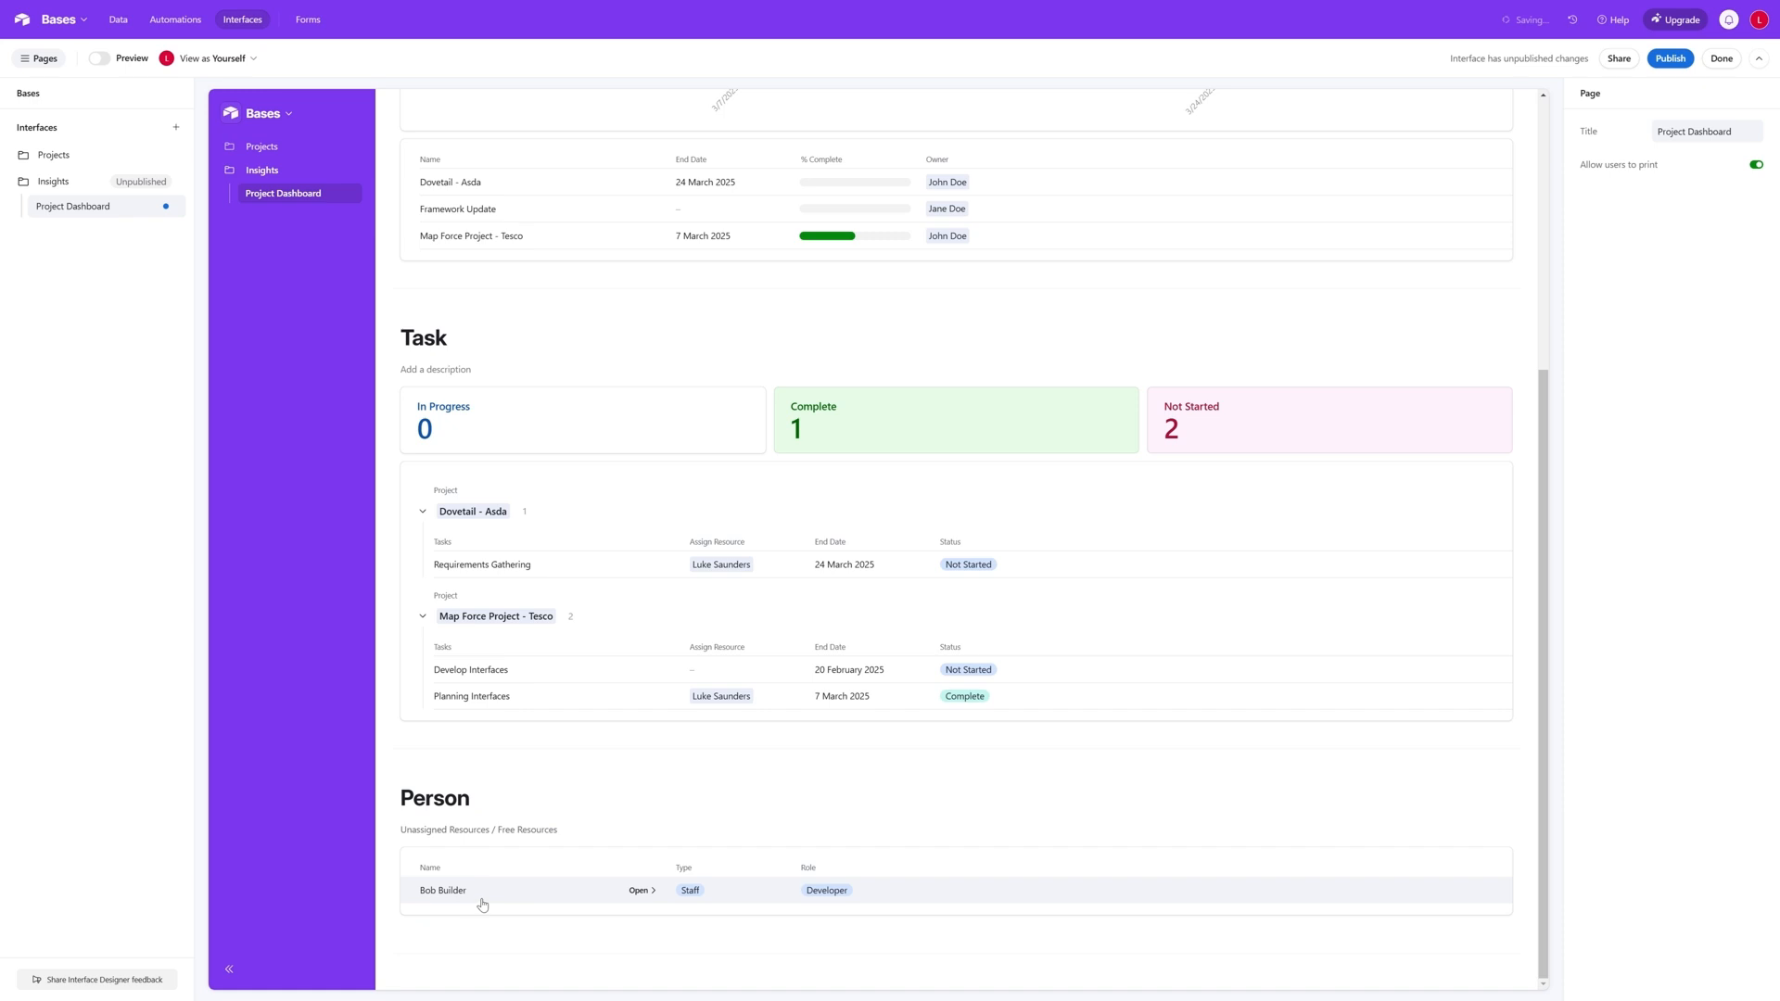
scroll(839, 758, up, 3)
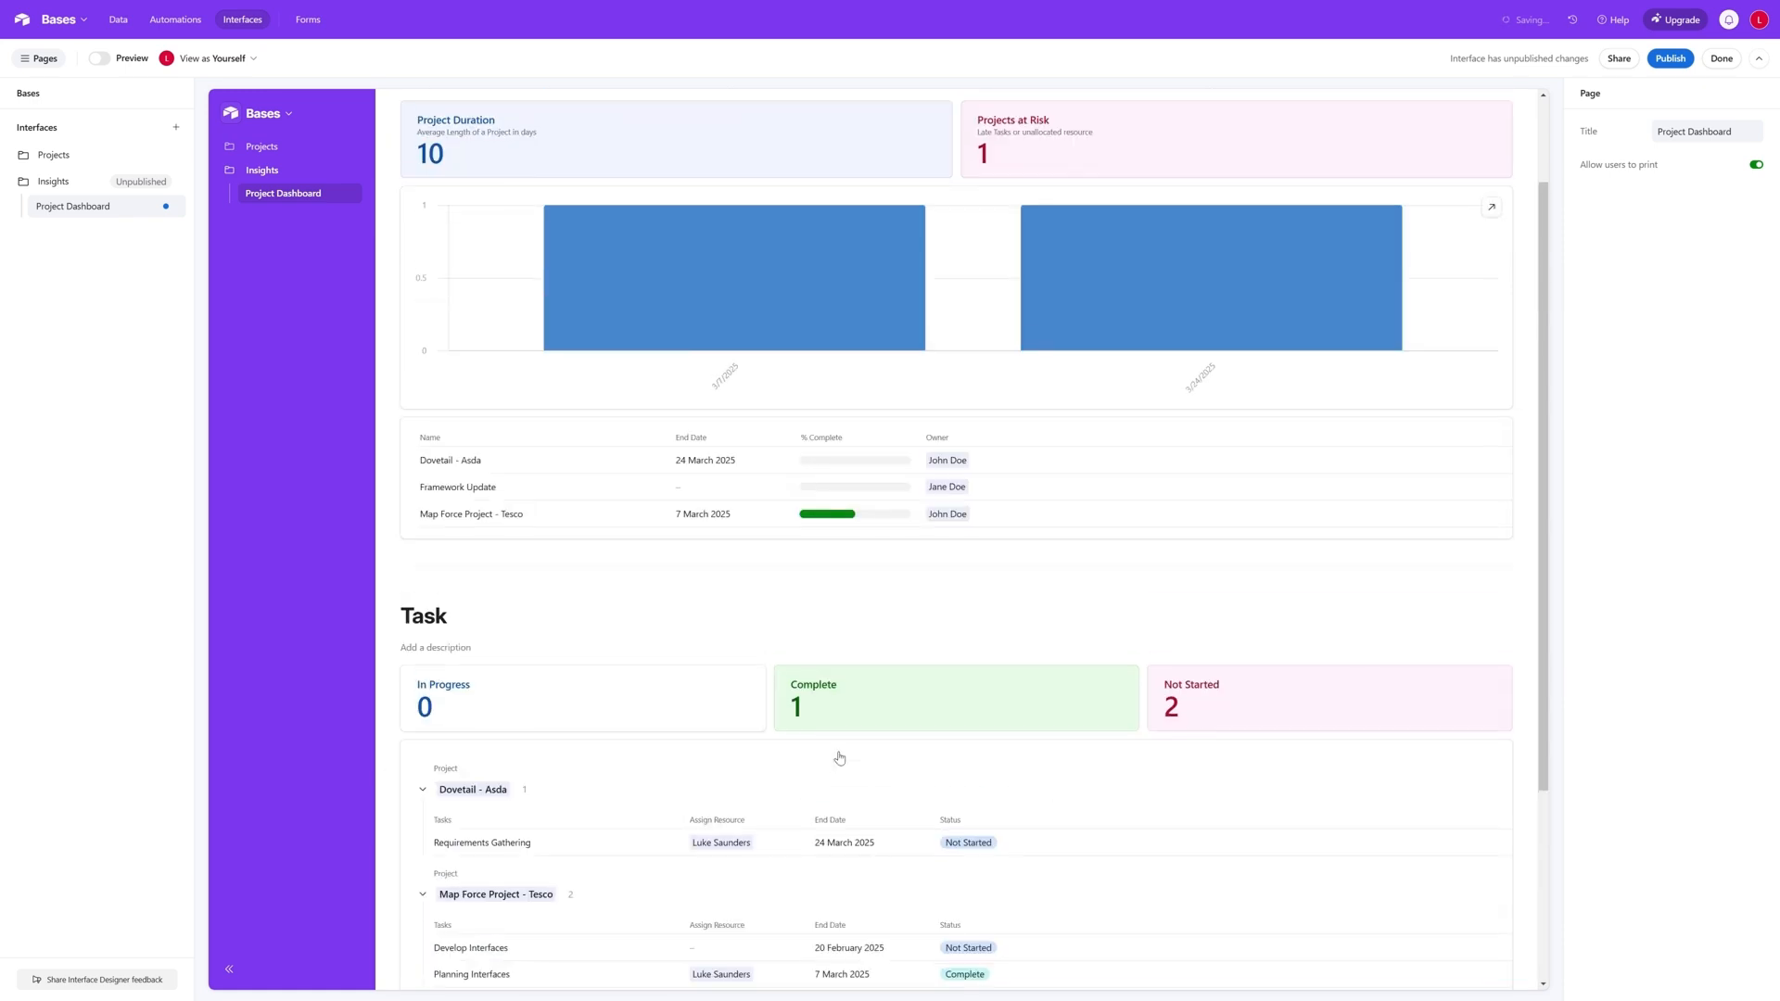
scroll(841, 757, up, 1)
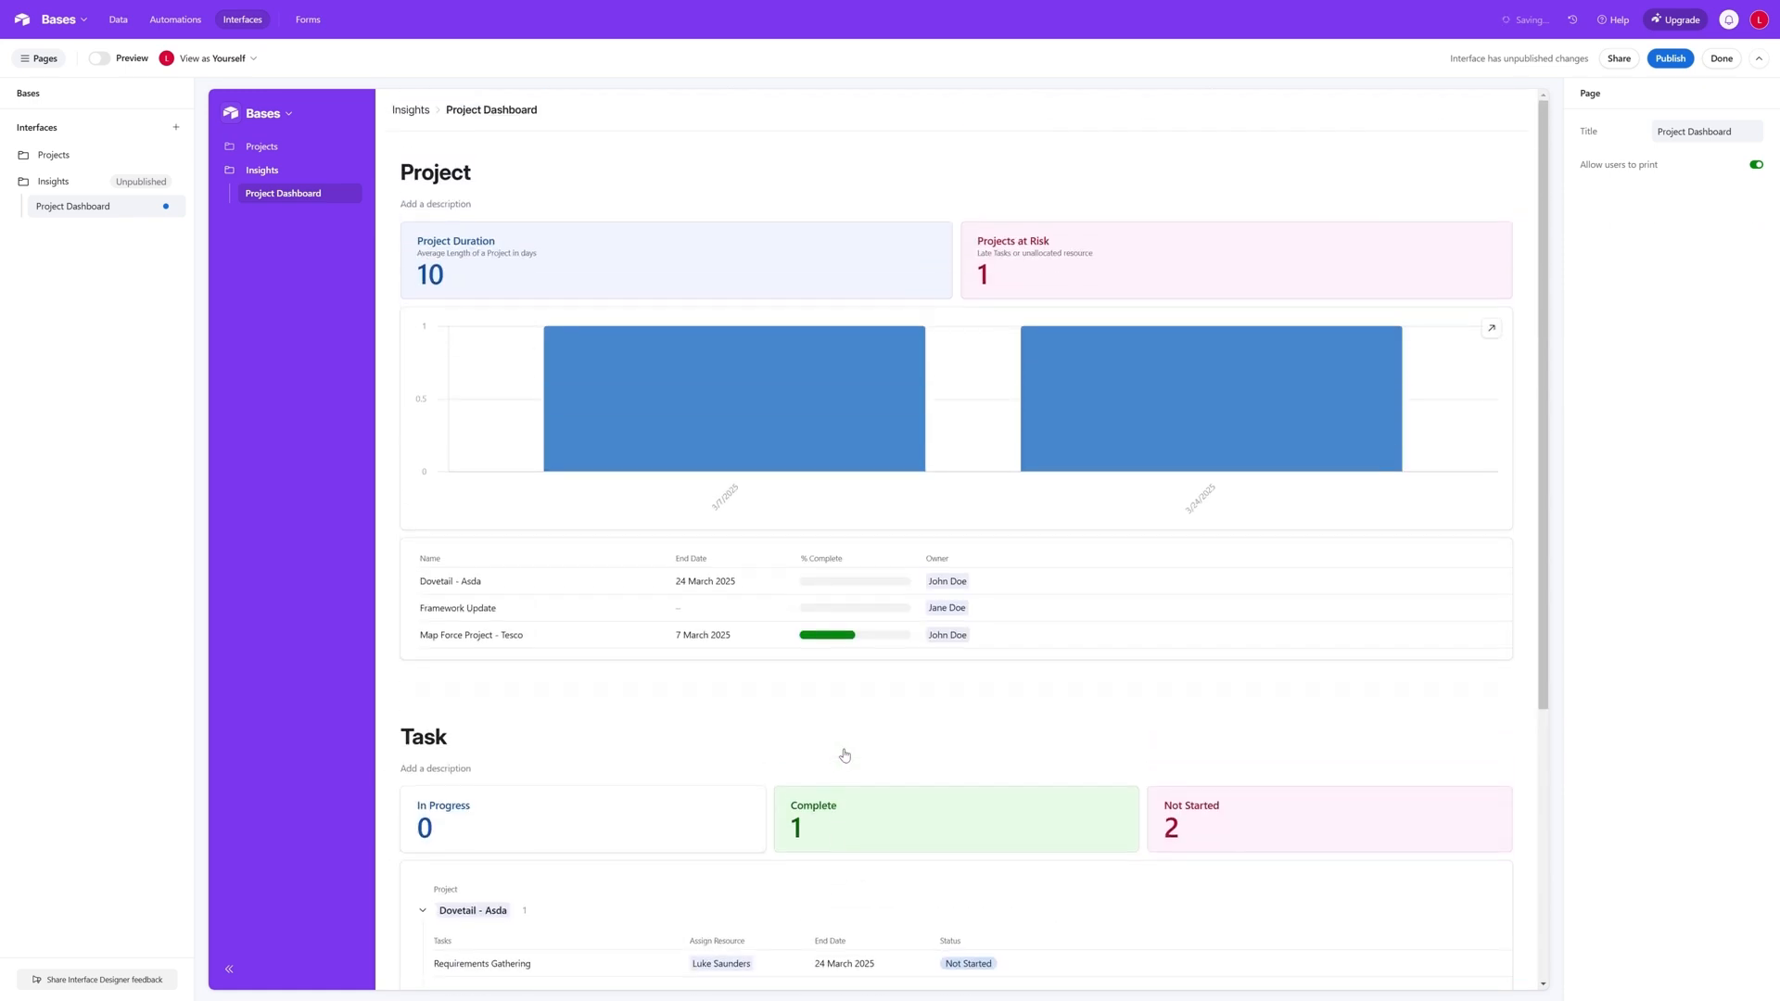
- Publish the Insights interface
click(1671, 60)
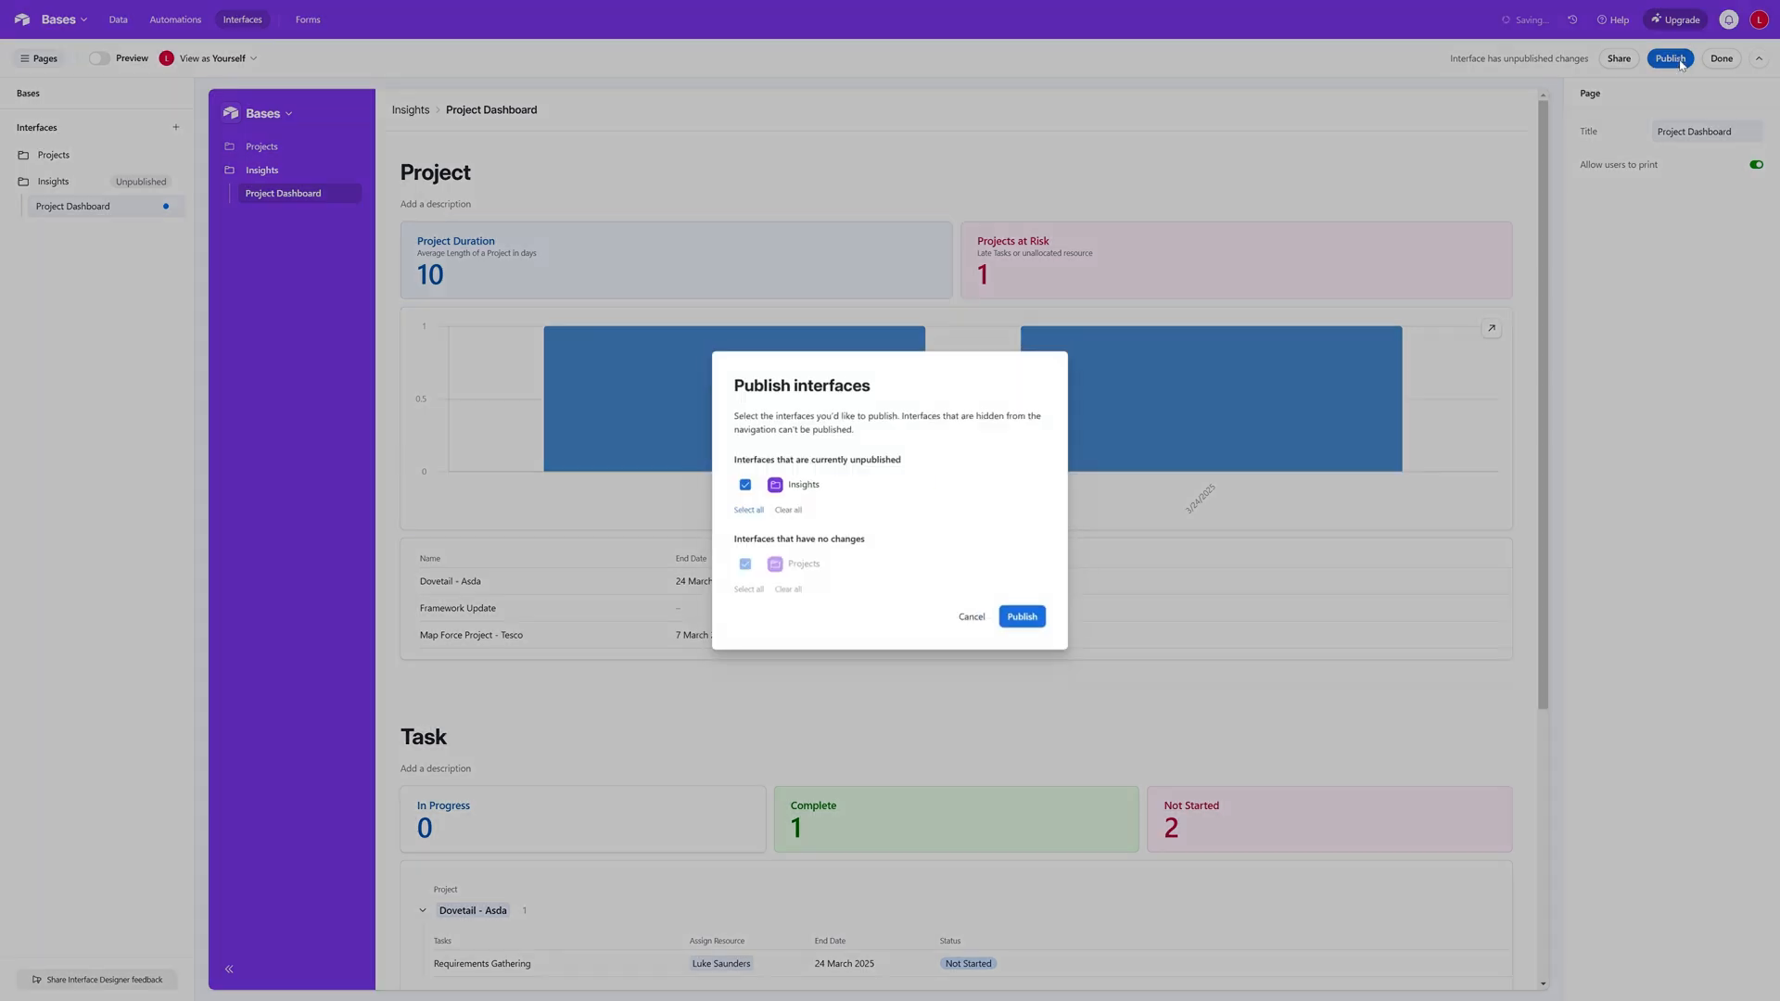
click(1022, 618)
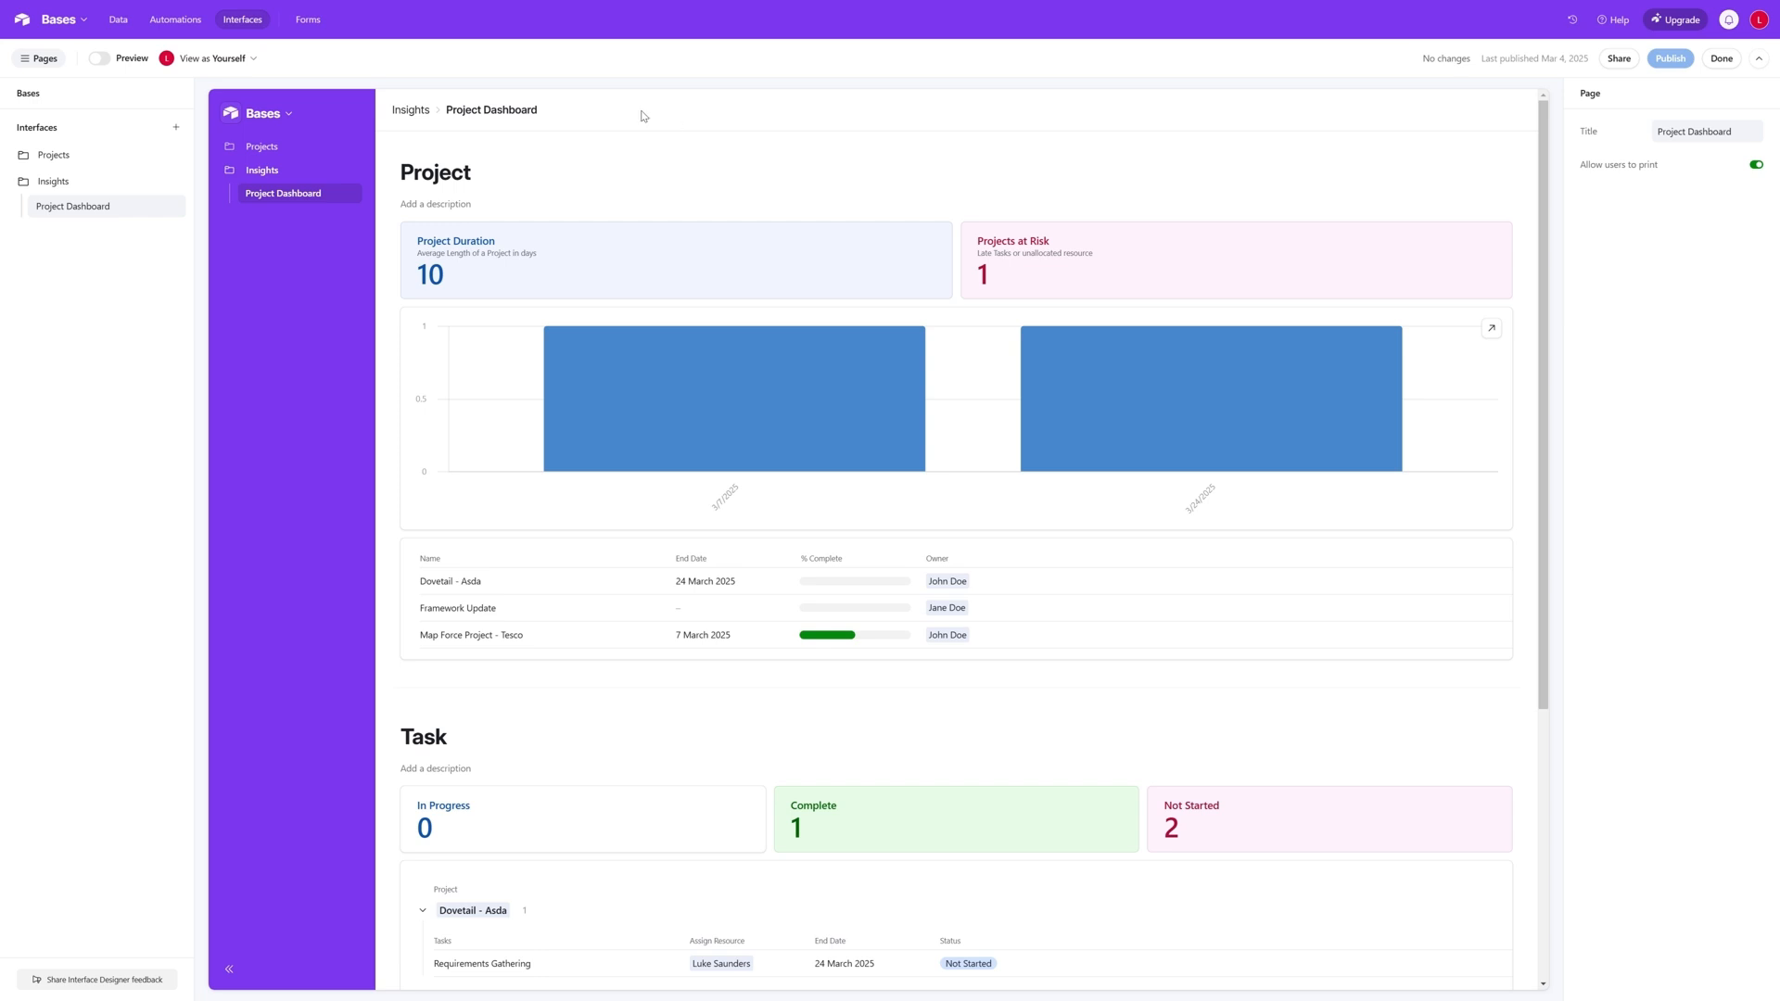
- Create a new interface named Team
click(175, 129)
click(222, 186)
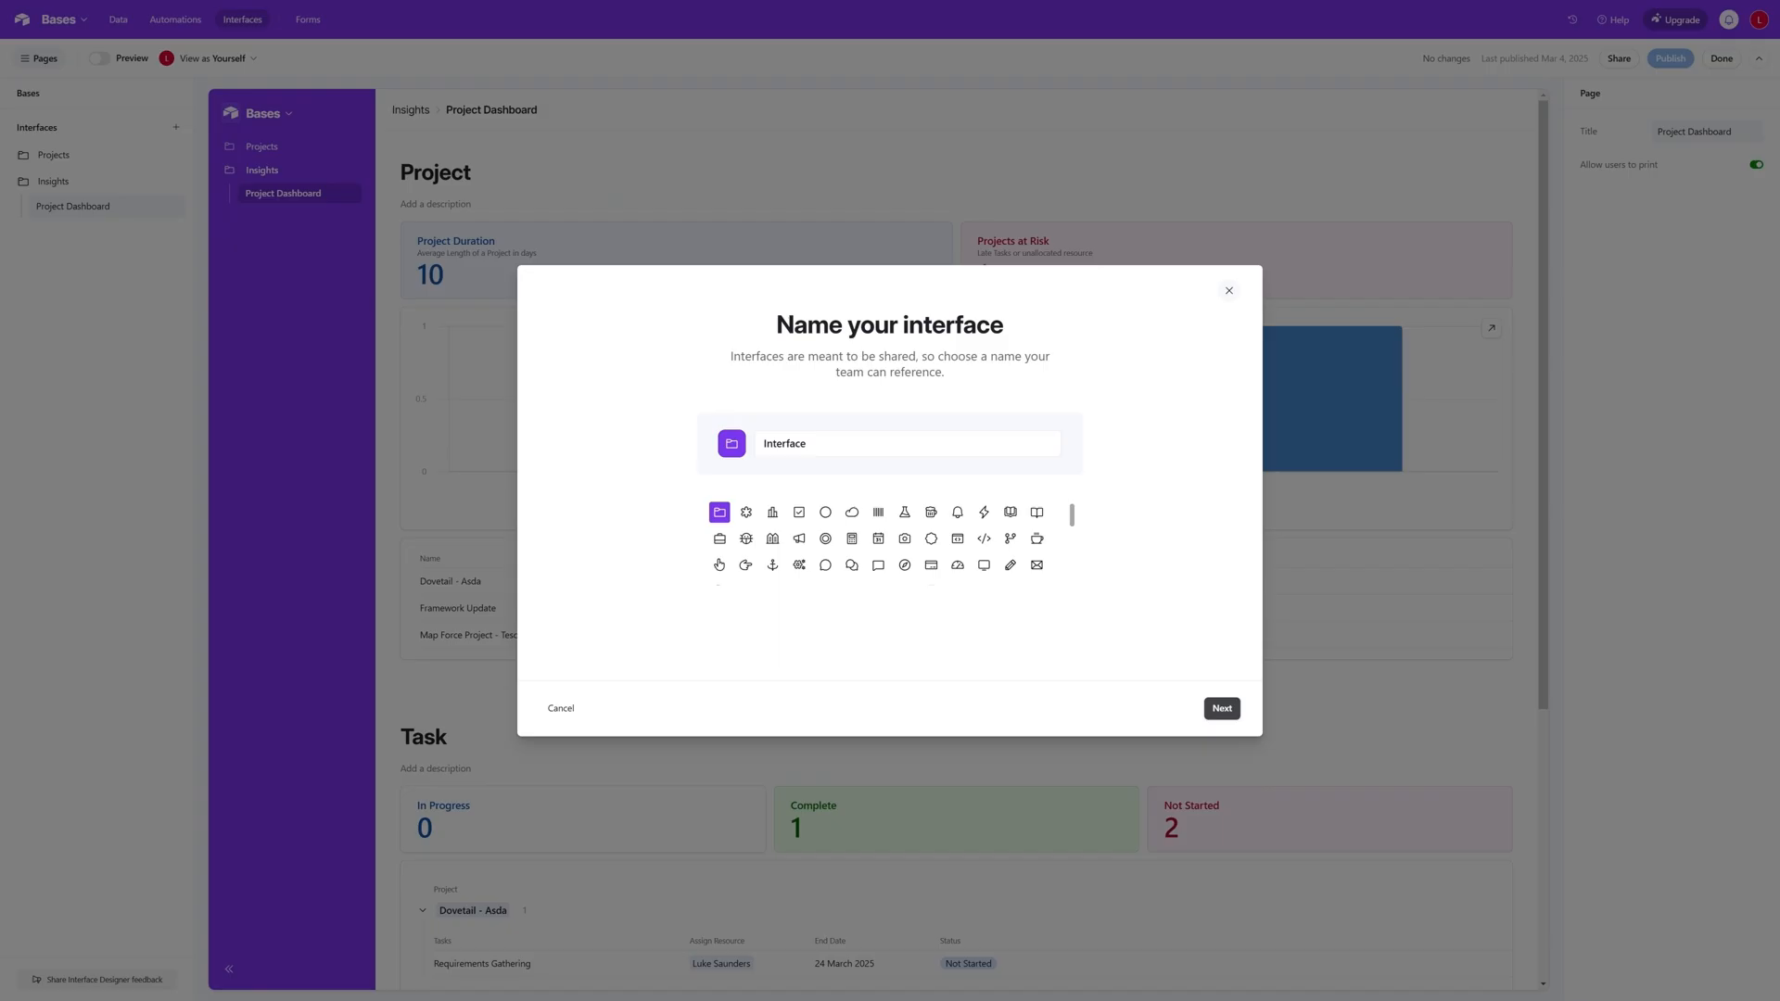
text(Team)
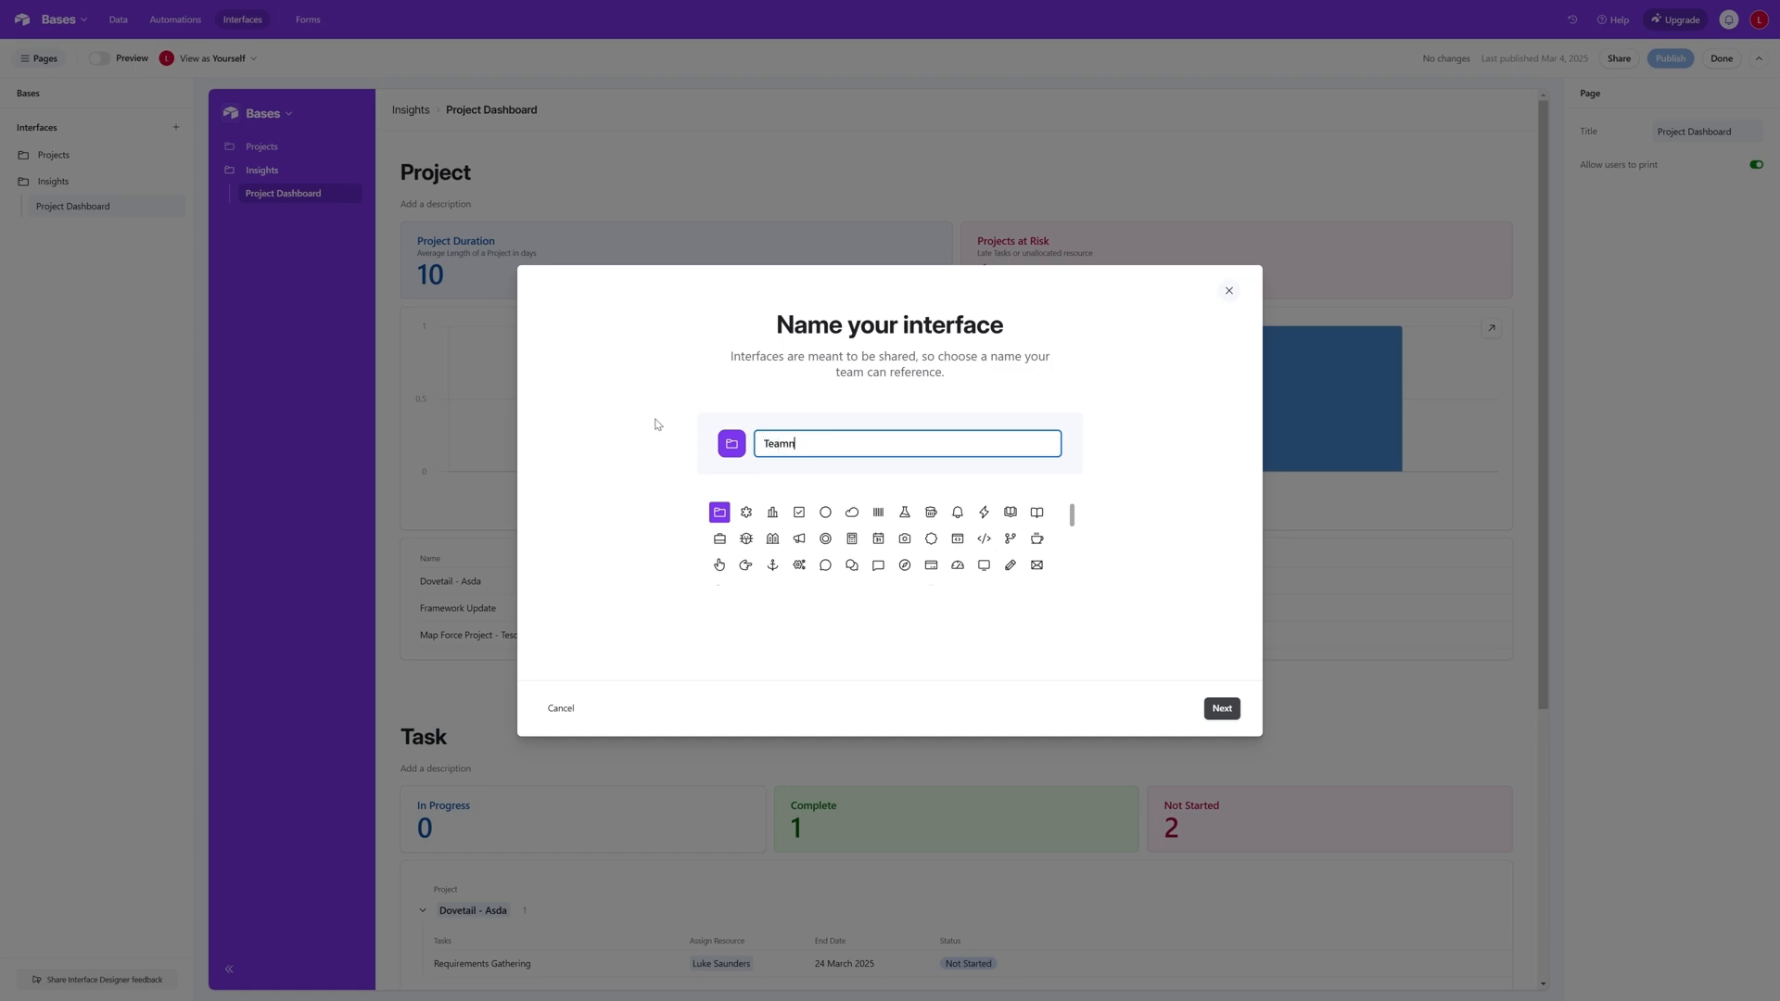
click(1222, 709)
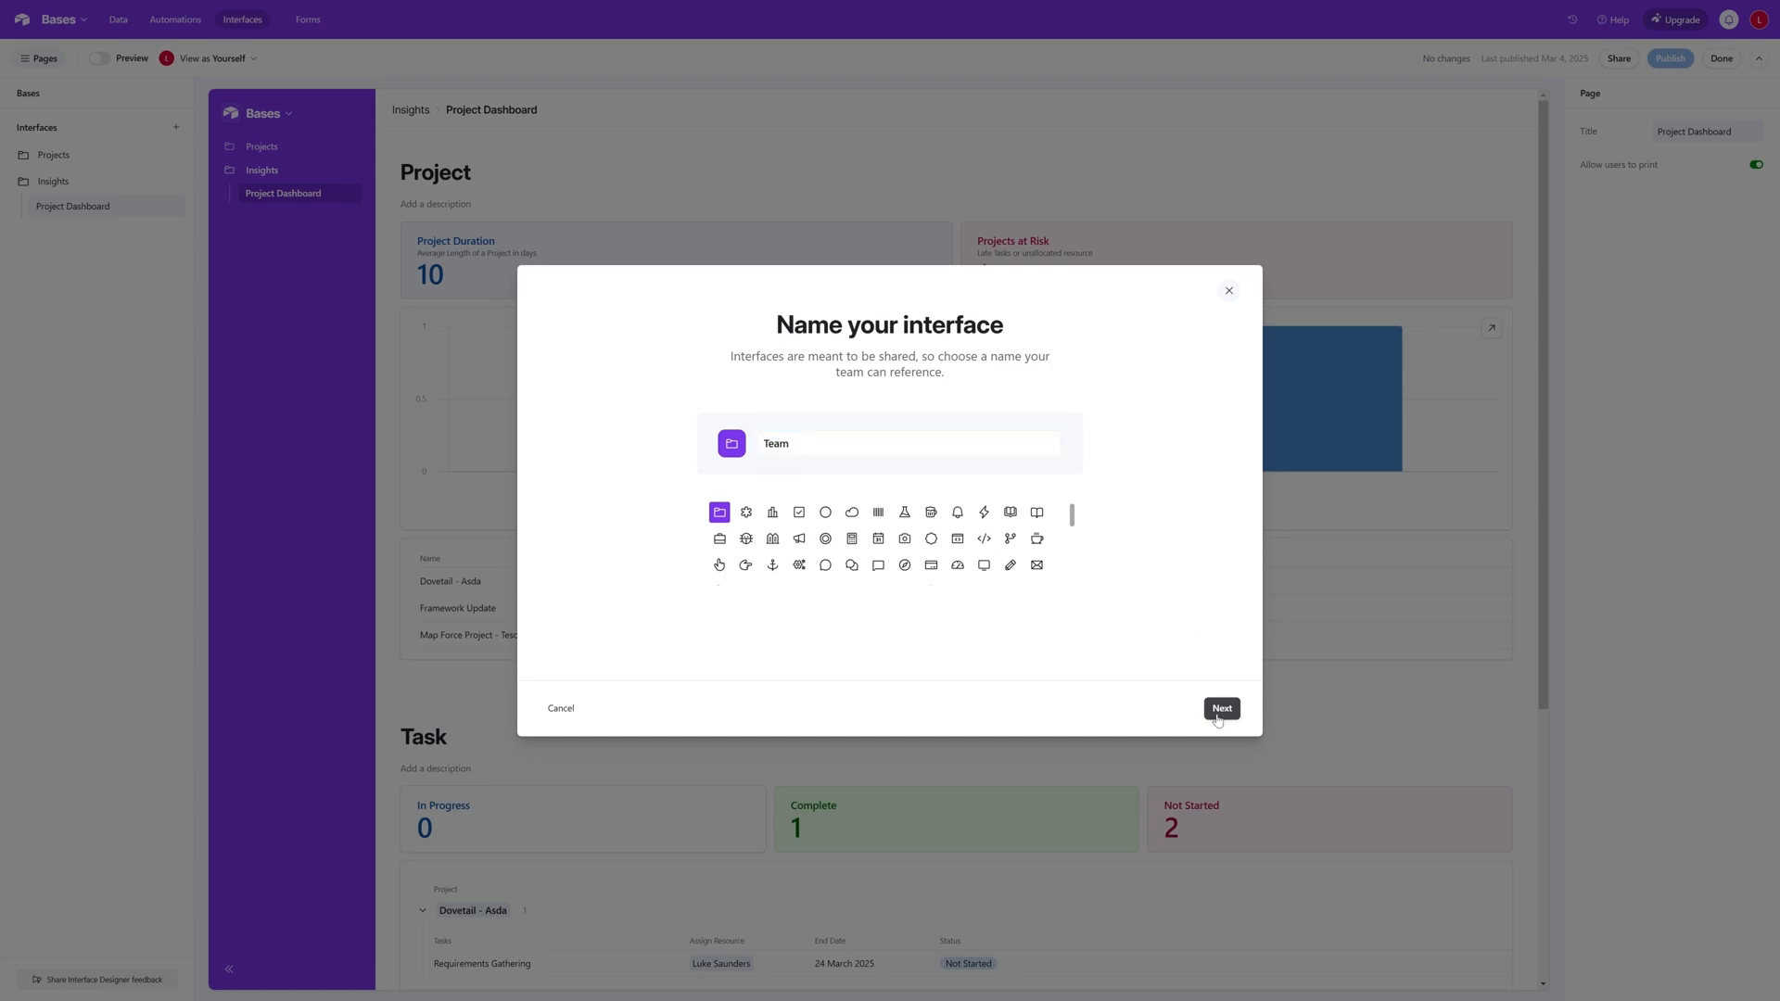
- Add a Kanban page to the Team interface, connected to the Task table and stacked by the Status field
click(593, 444)
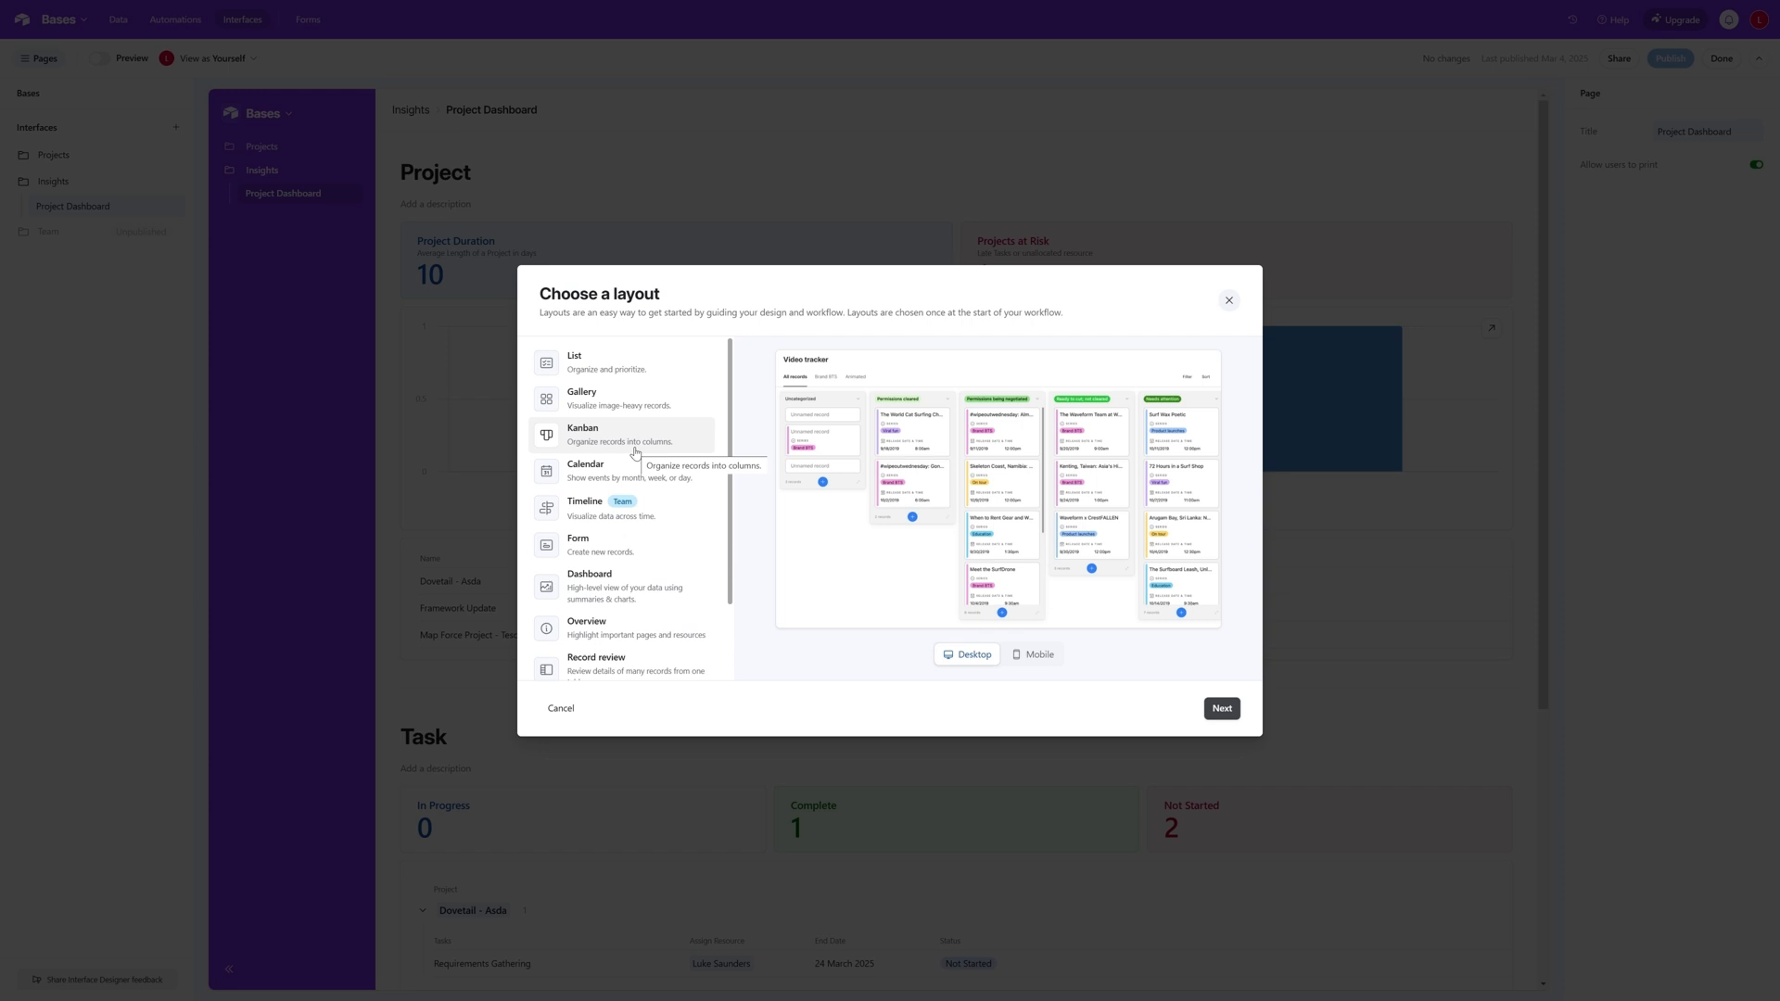
click(1221, 708)
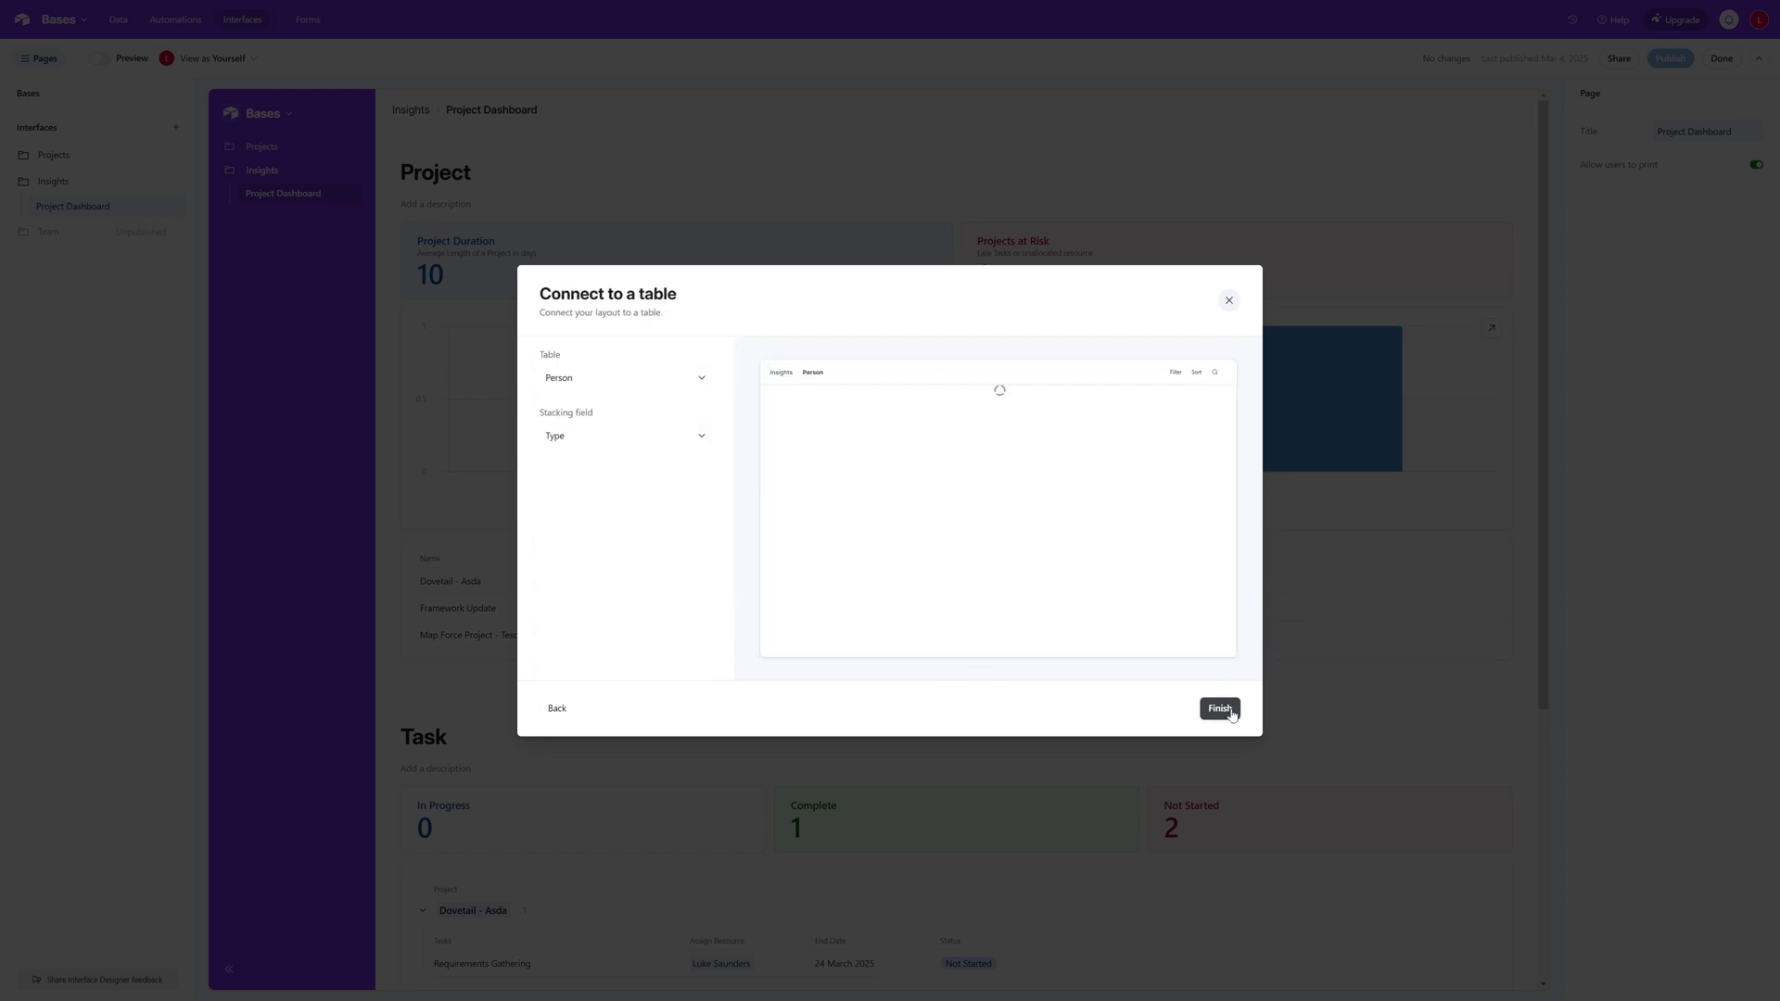
click(702, 381)
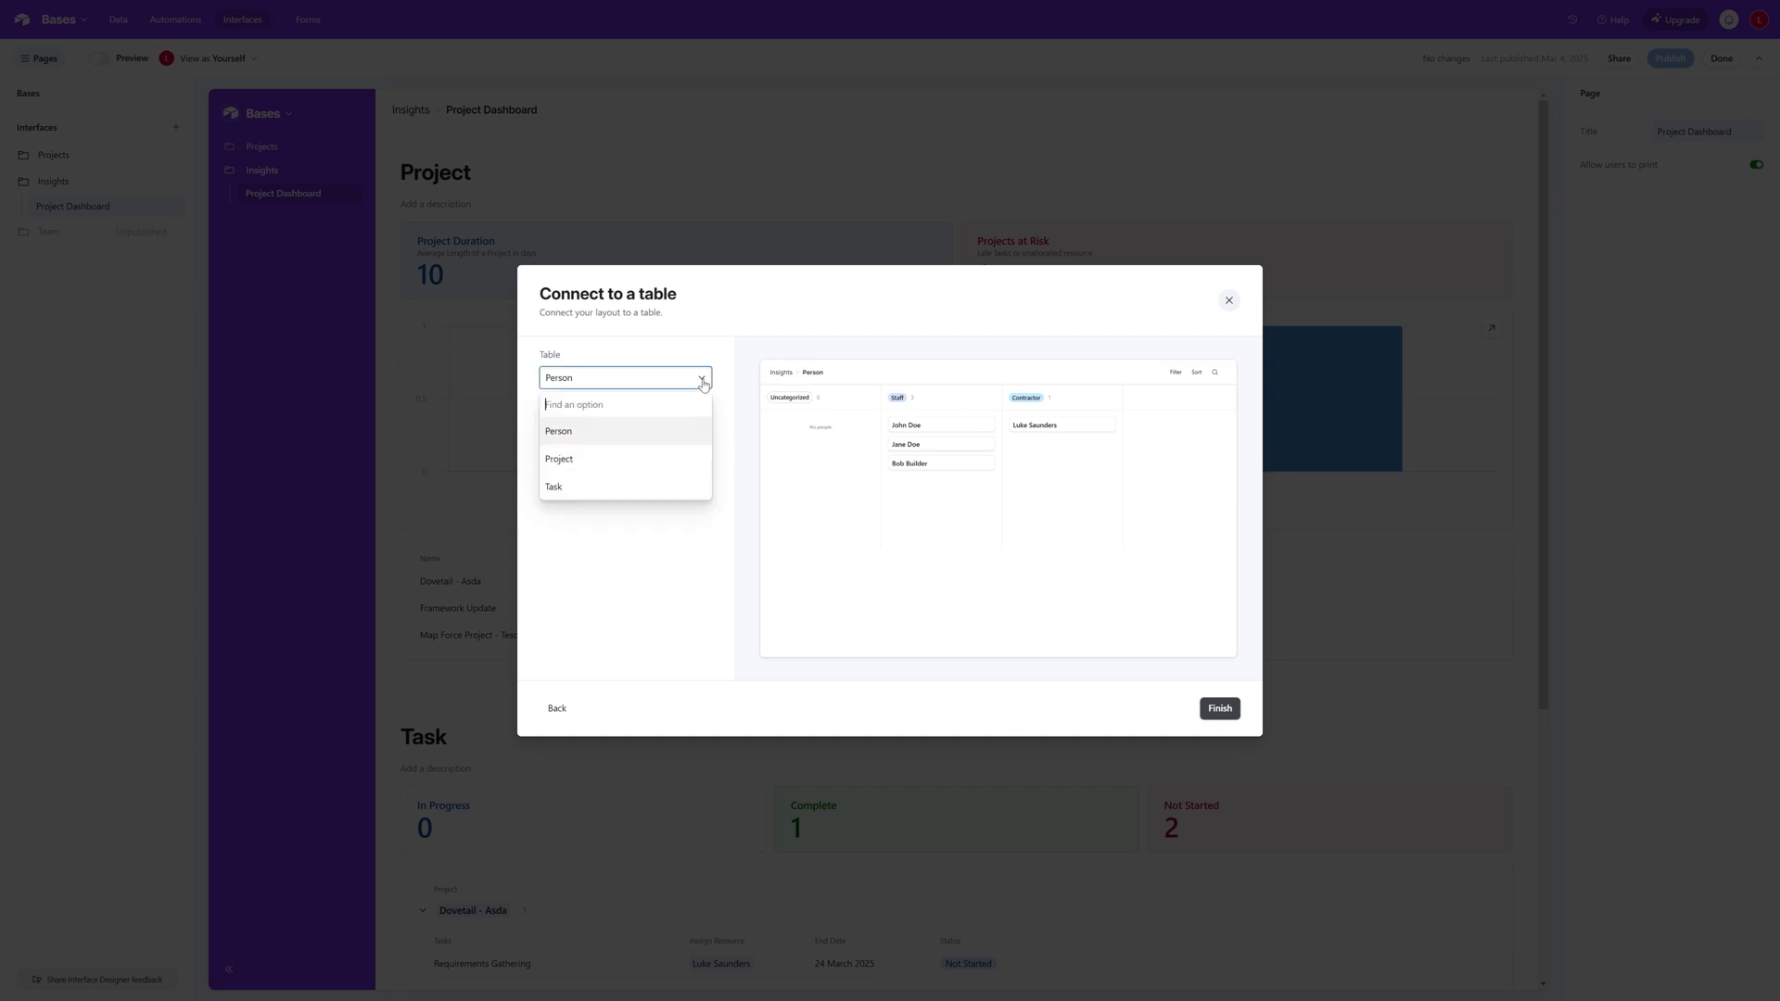
click(603, 485)
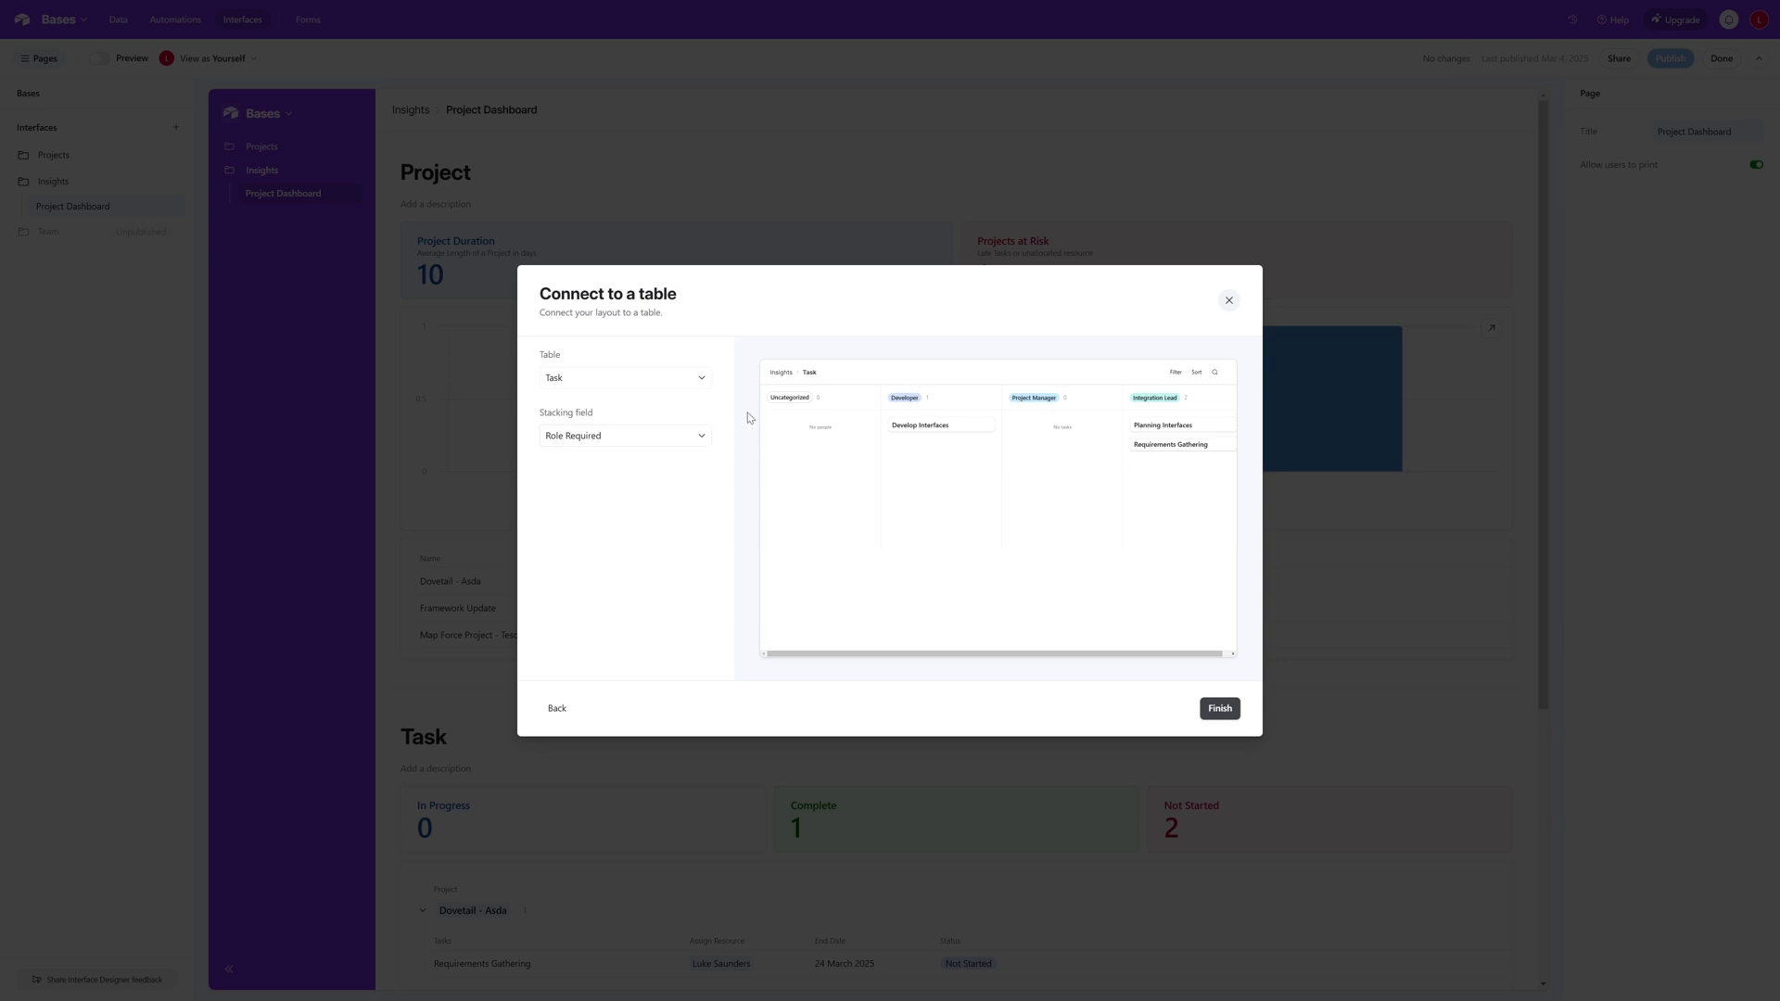
click(642, 443)
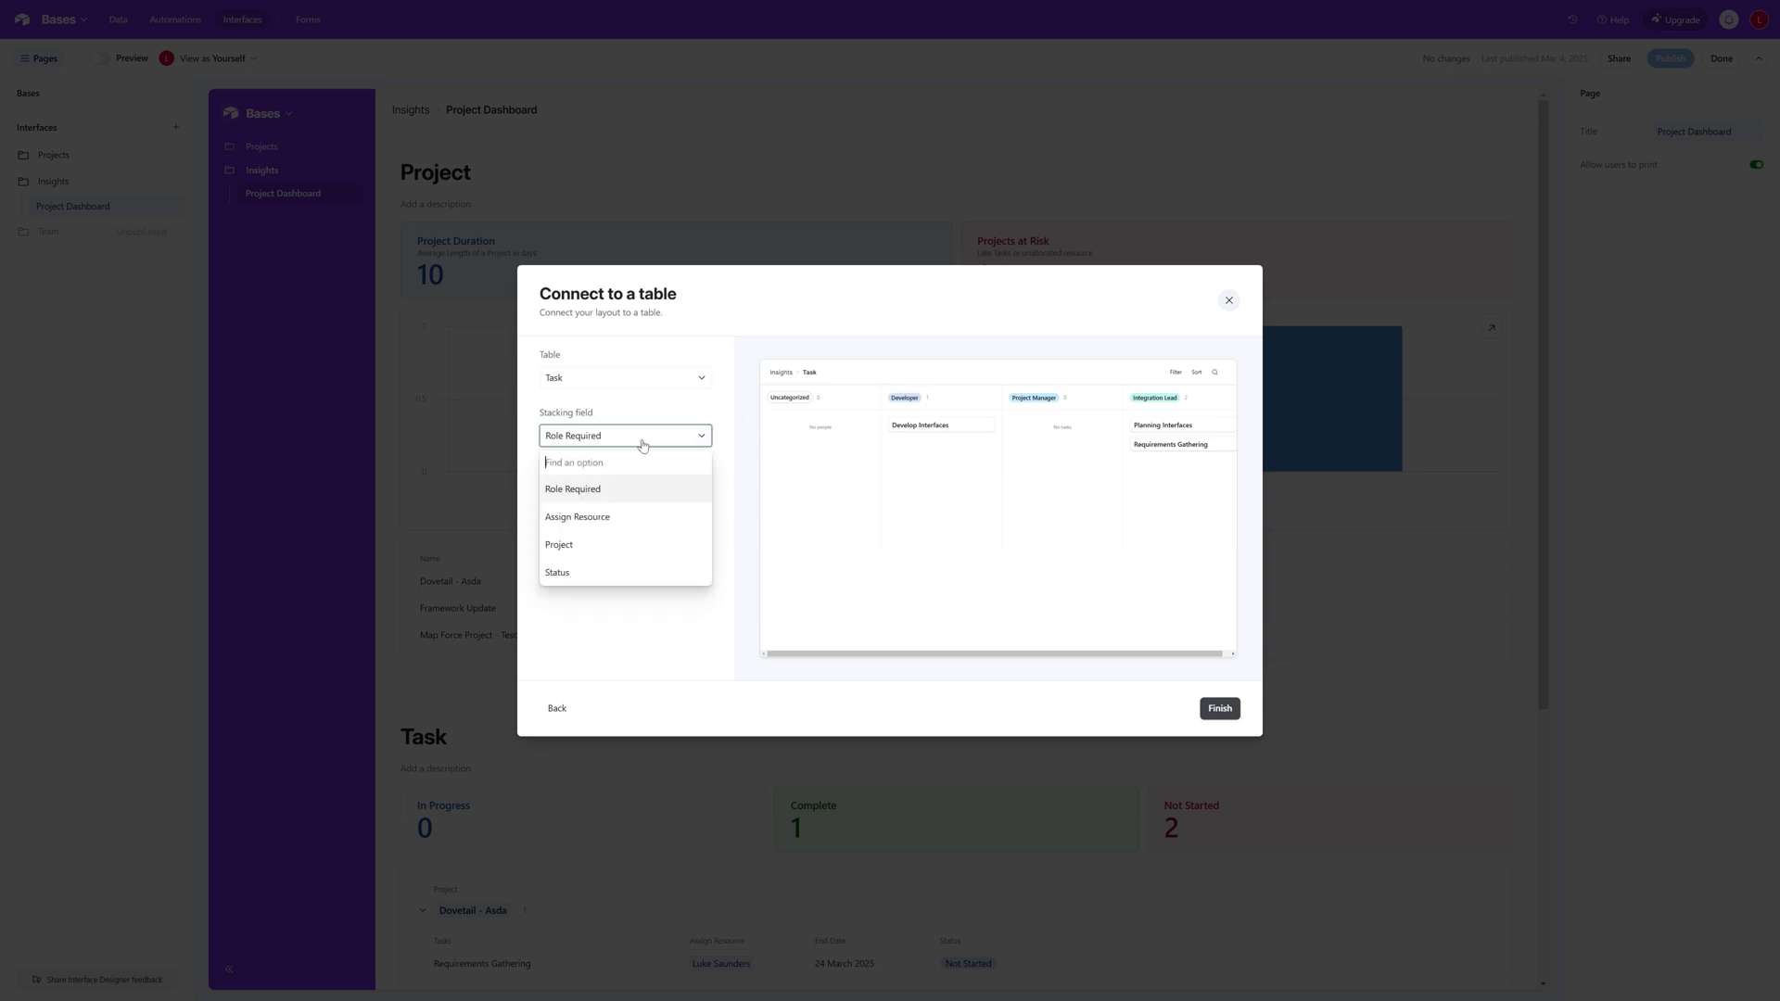
click(630, 572)
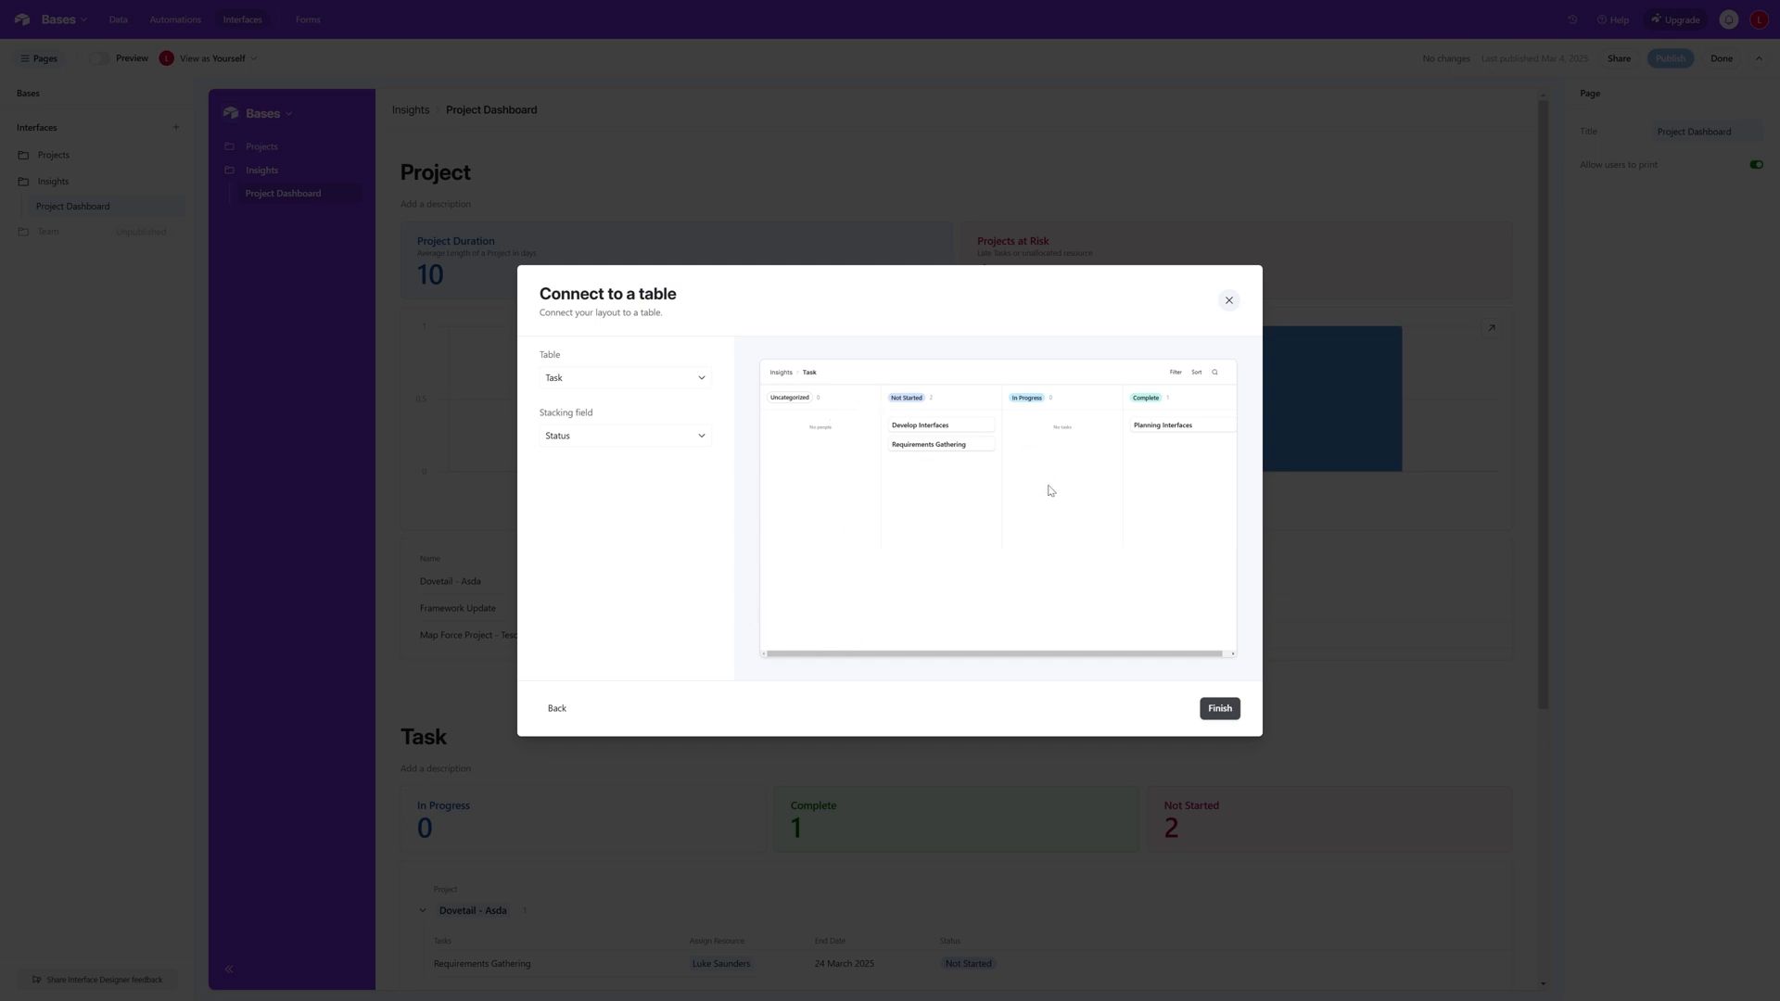
click(1219, 709)
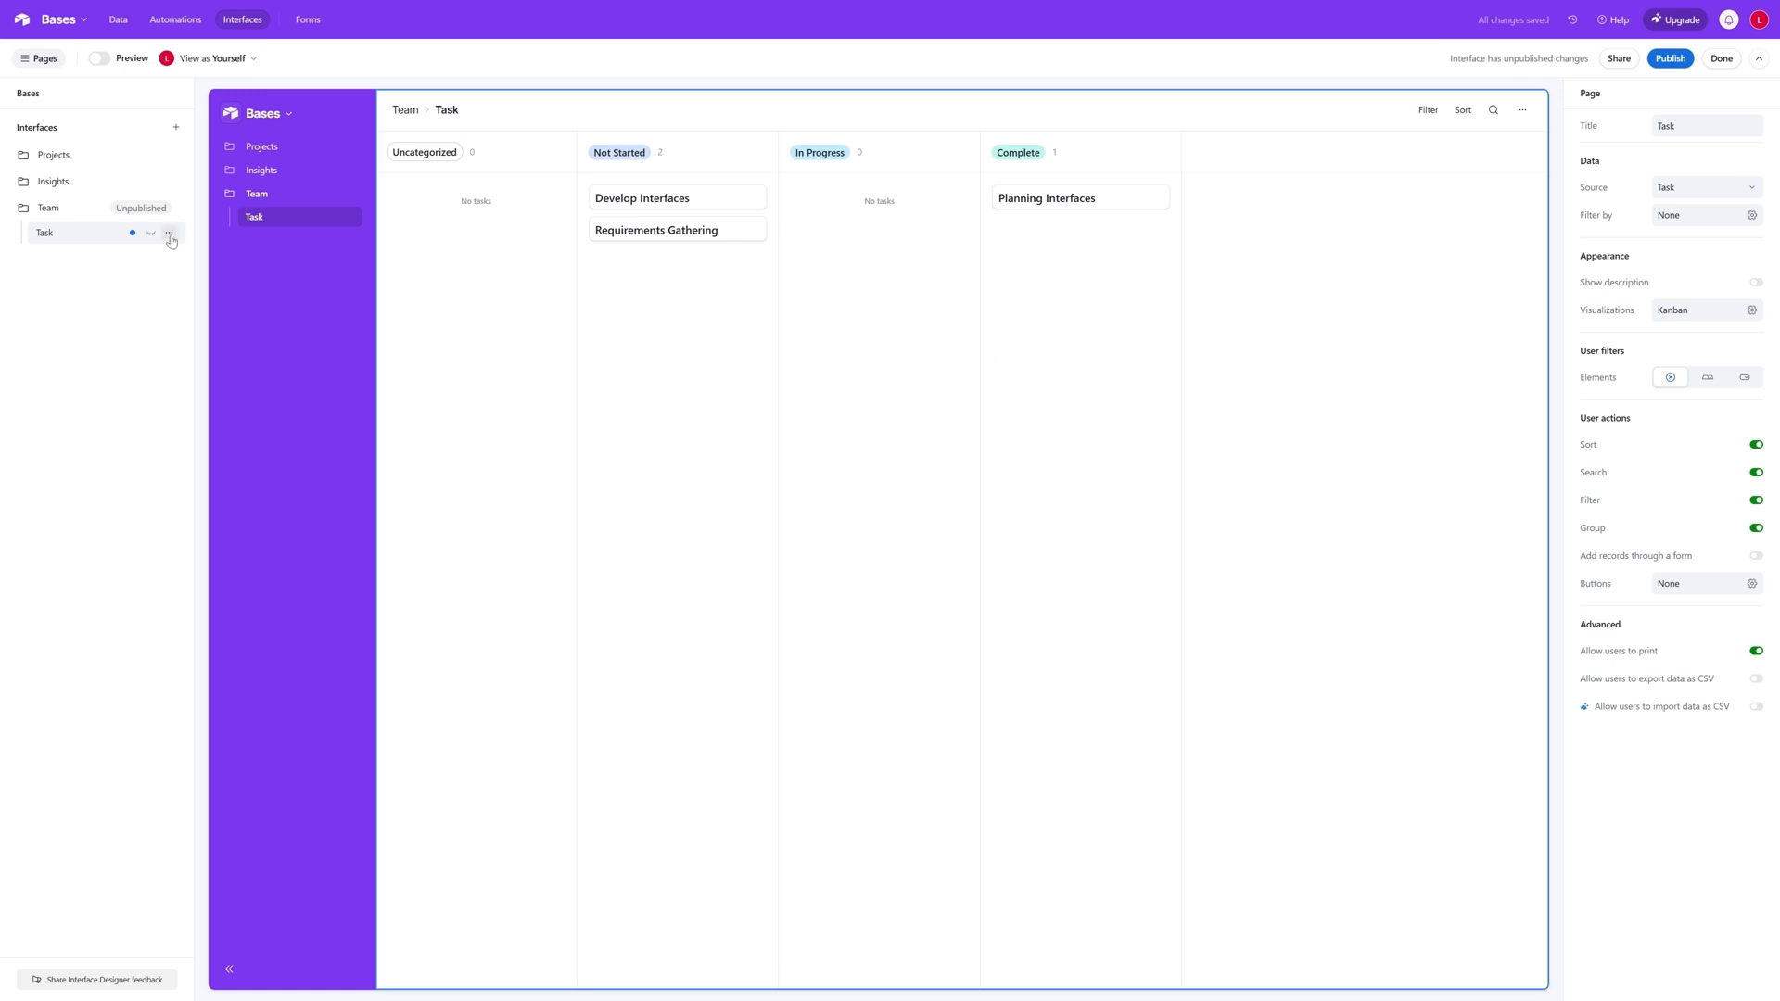
- Rename the Team interface's Task page to "Kanban Board"
click(169, 233)
click(235, 269)
text(Kanban Board)
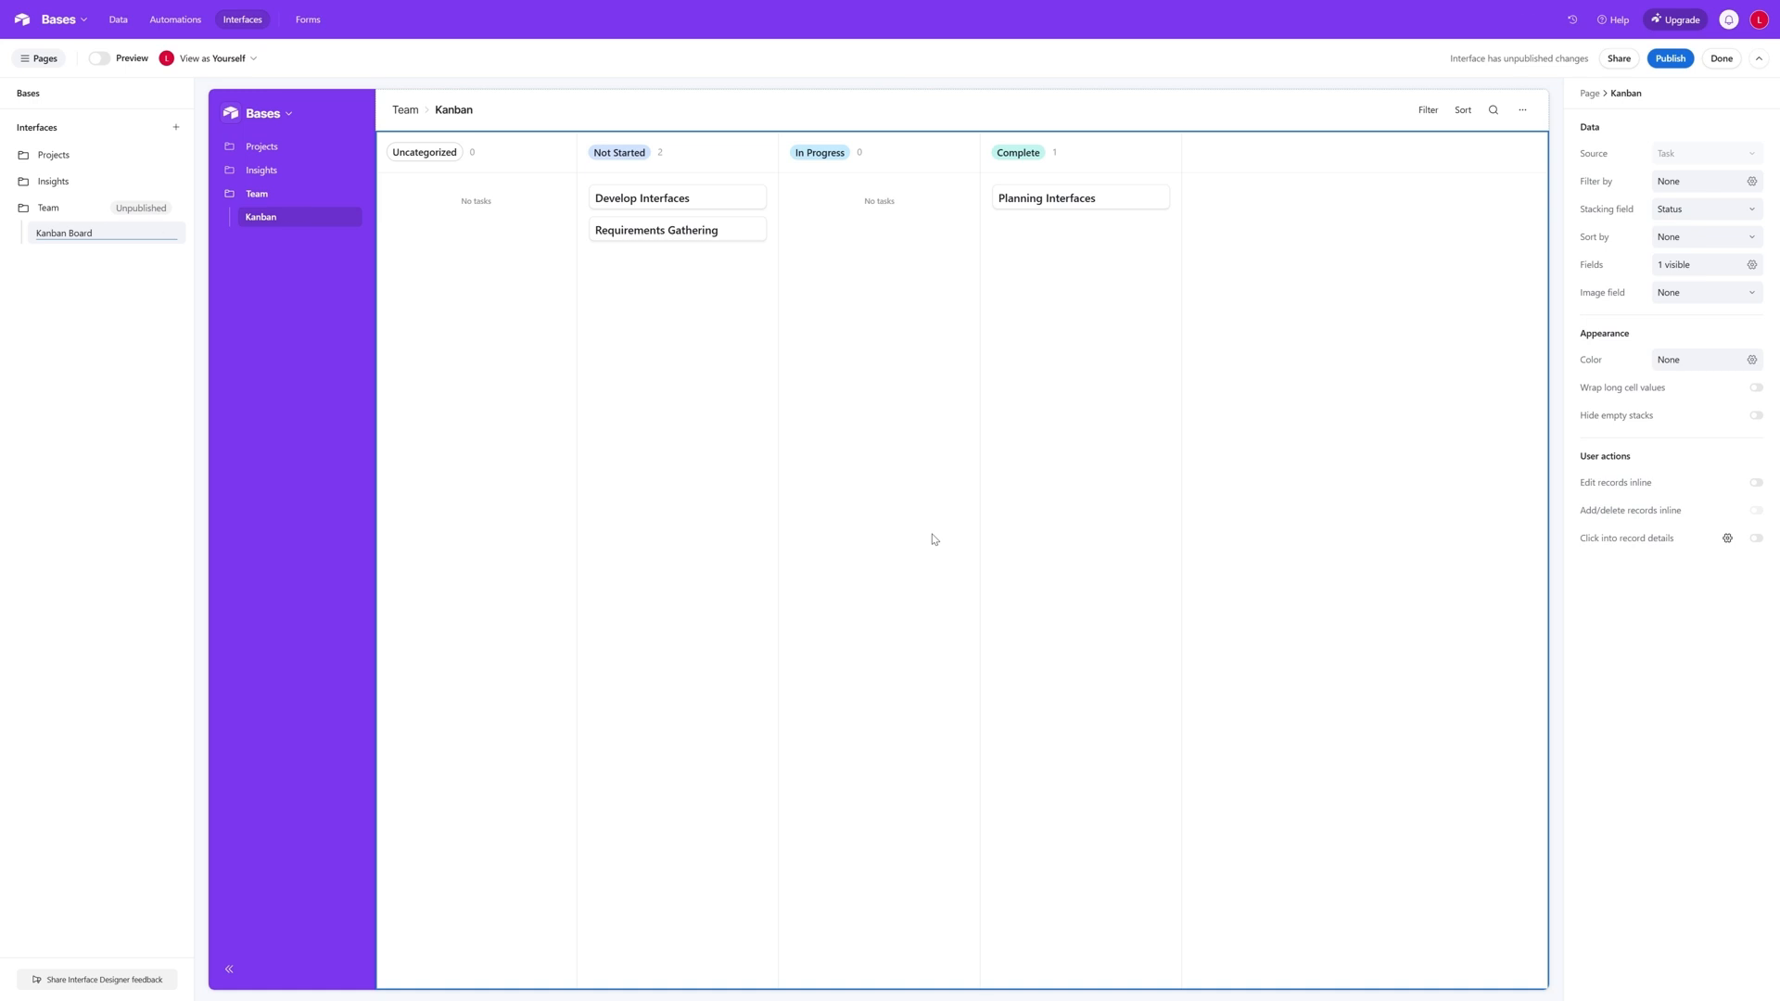
key(Return)
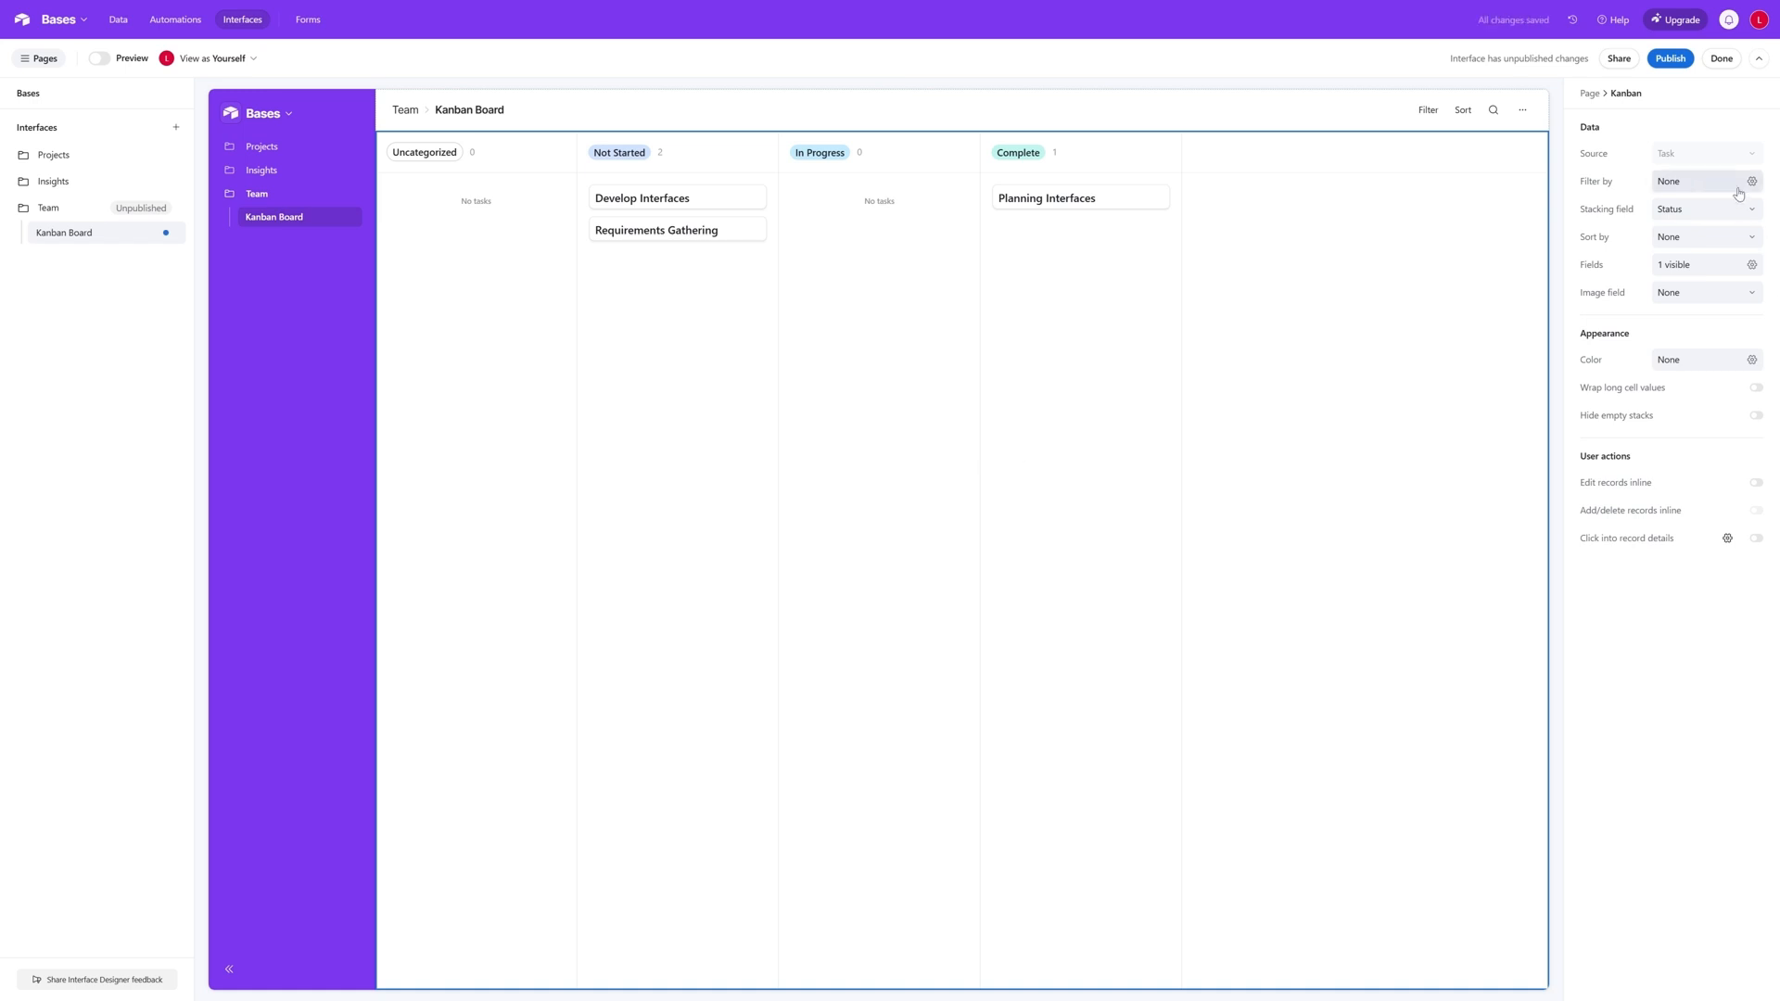
- Show the Duration, Start Date and End Date fields on the Kanban cards
click(1751, 266)
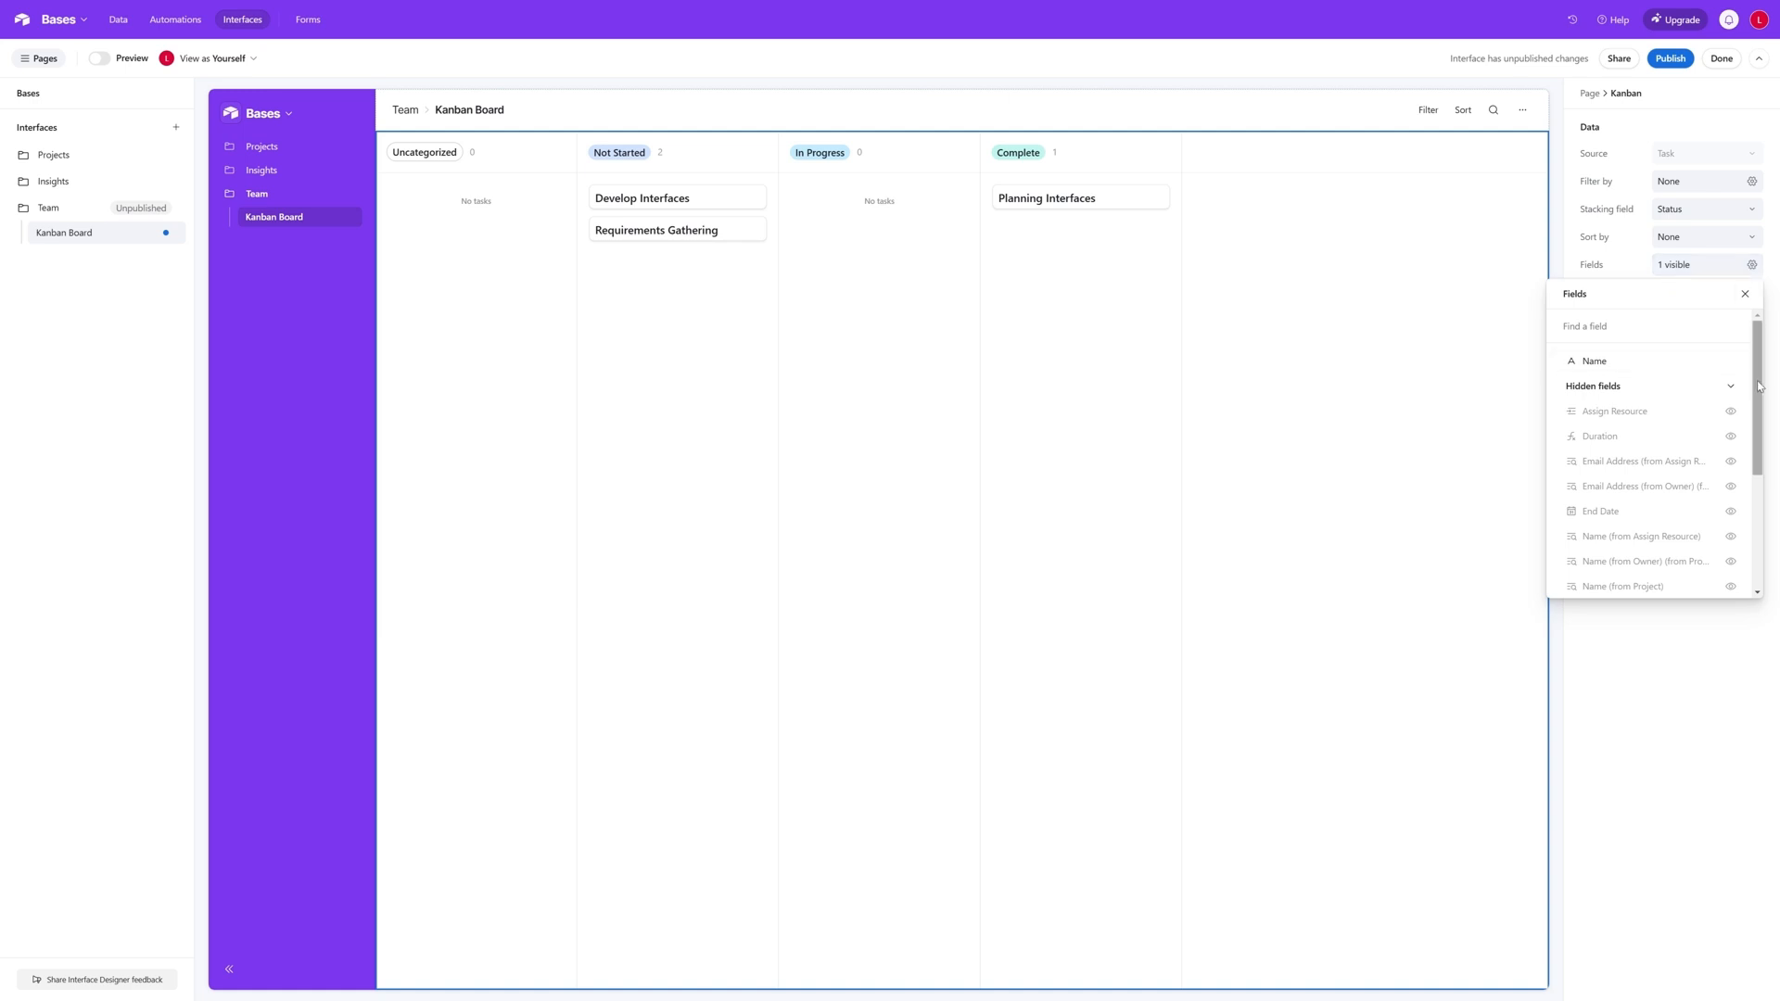
scroll(1762, 389, down, 1)
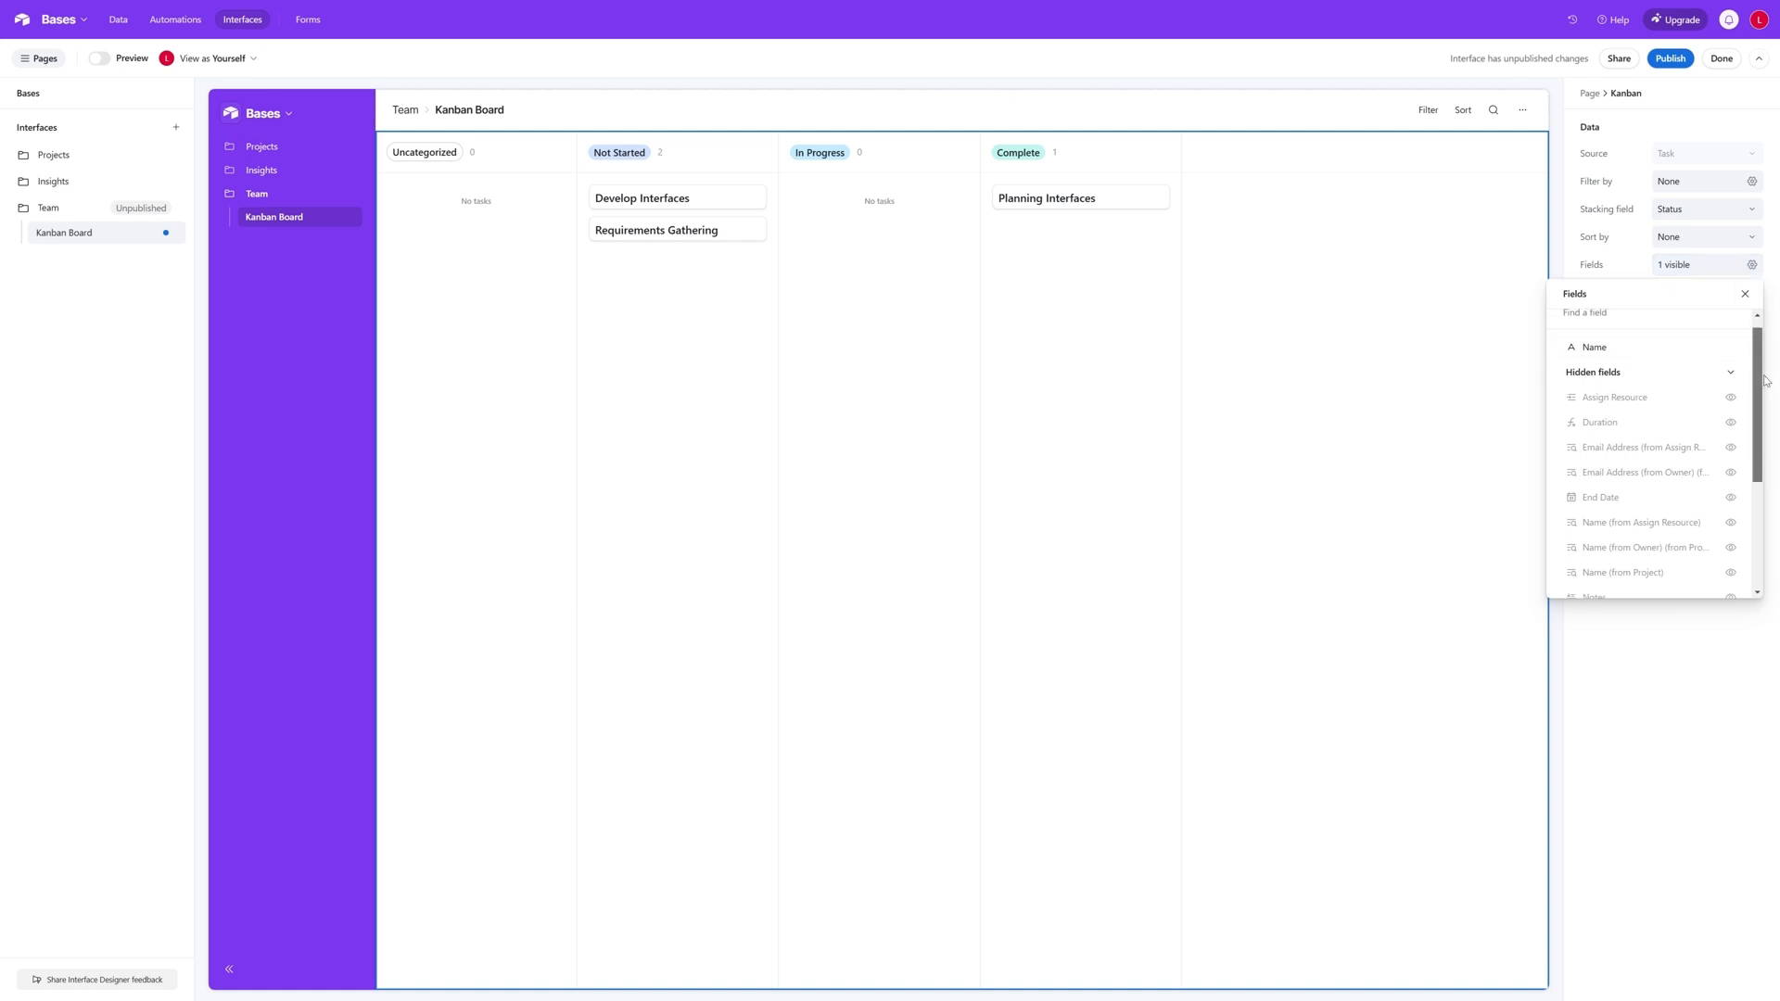
scroll(1768, 385, up, 1)
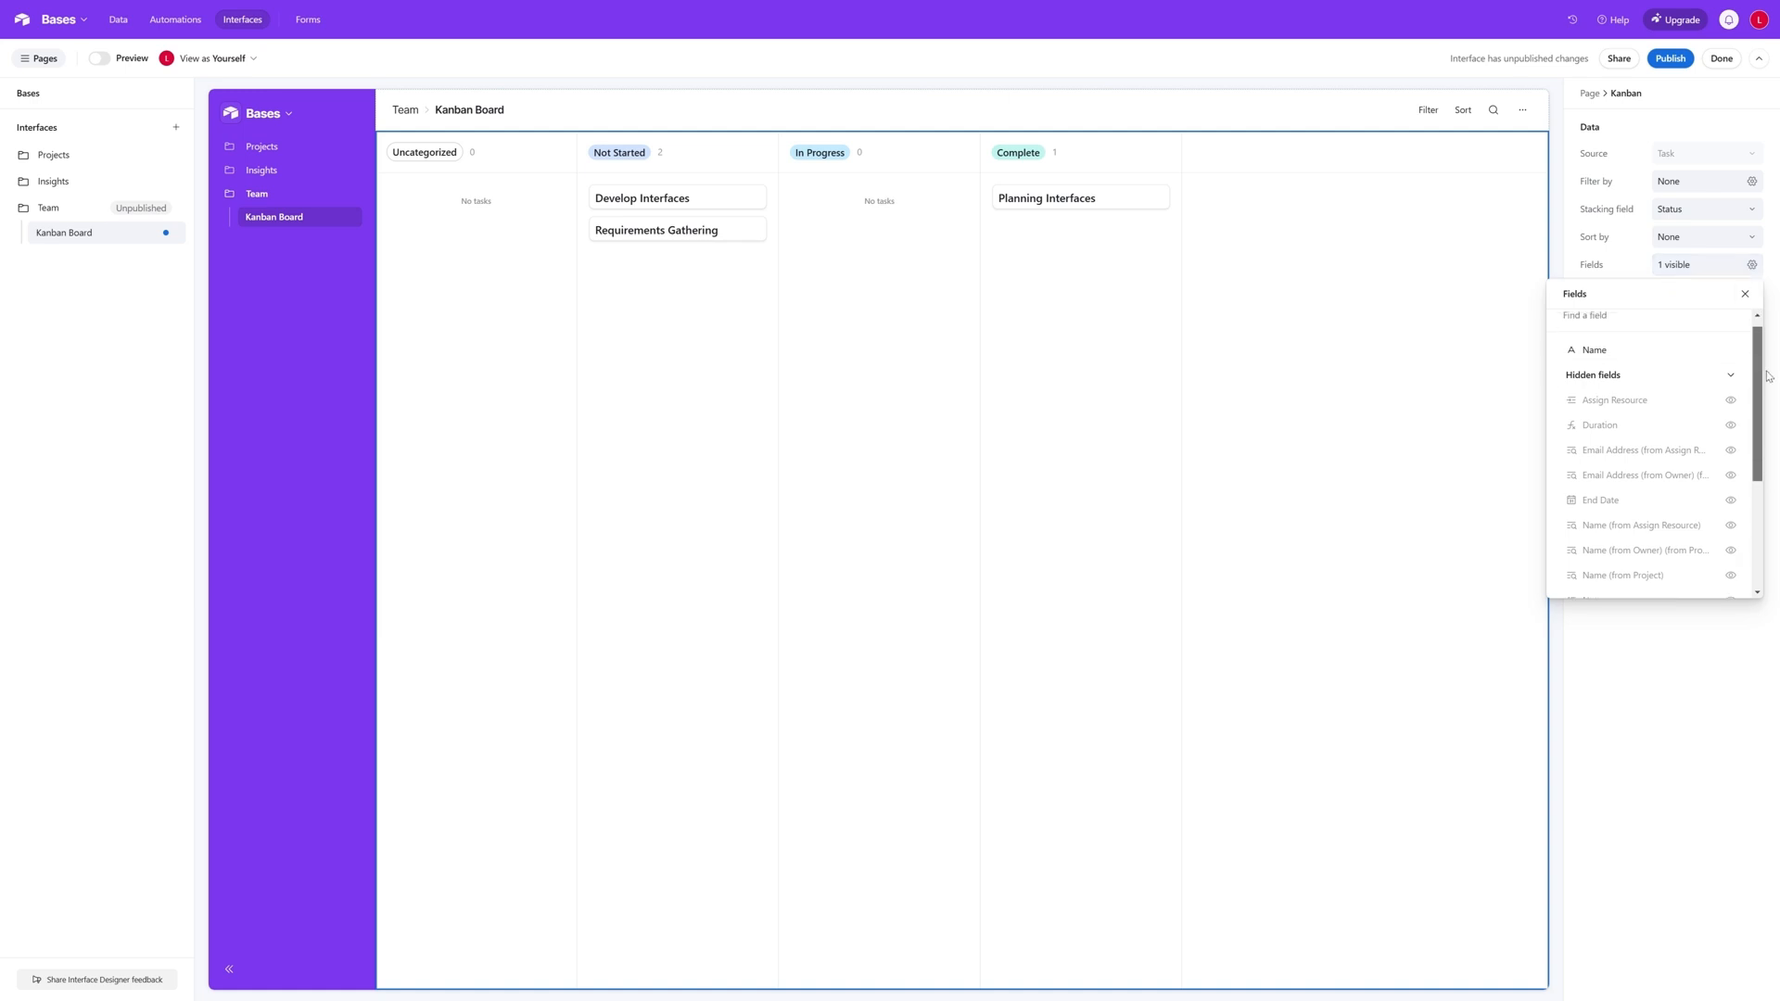
click(1730, 425)
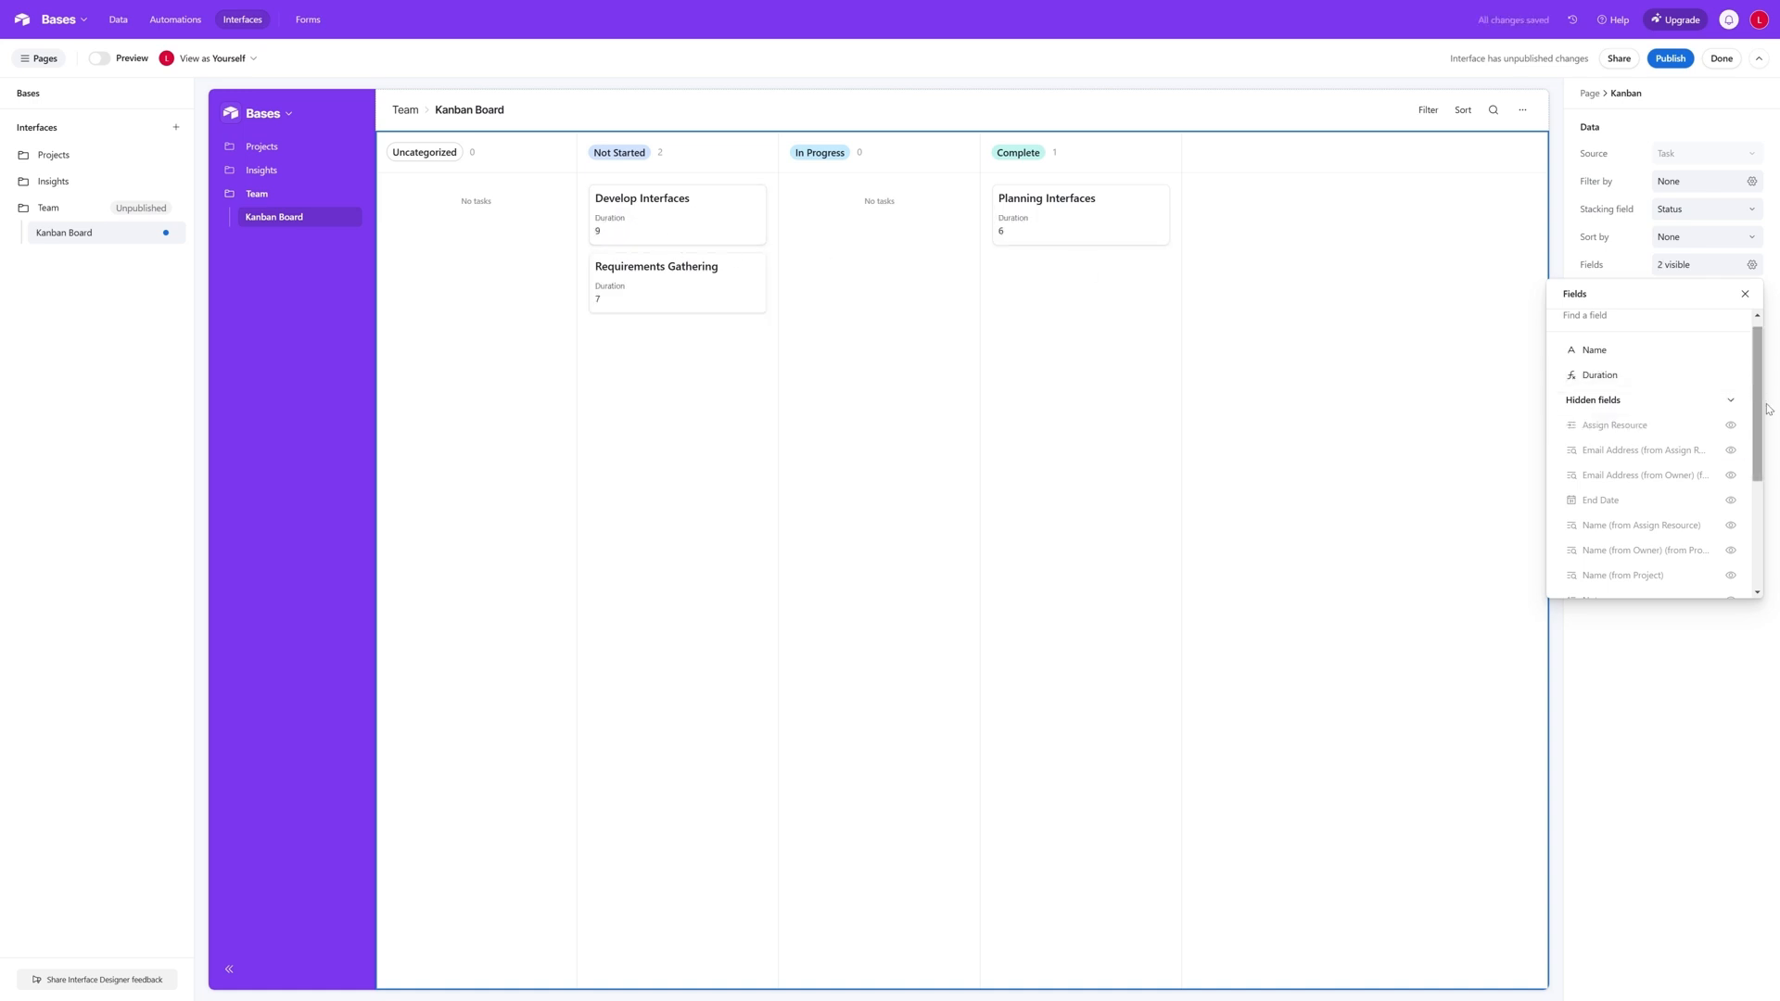
drag(1760, 410, 1776, 502)
click(1730, 554)
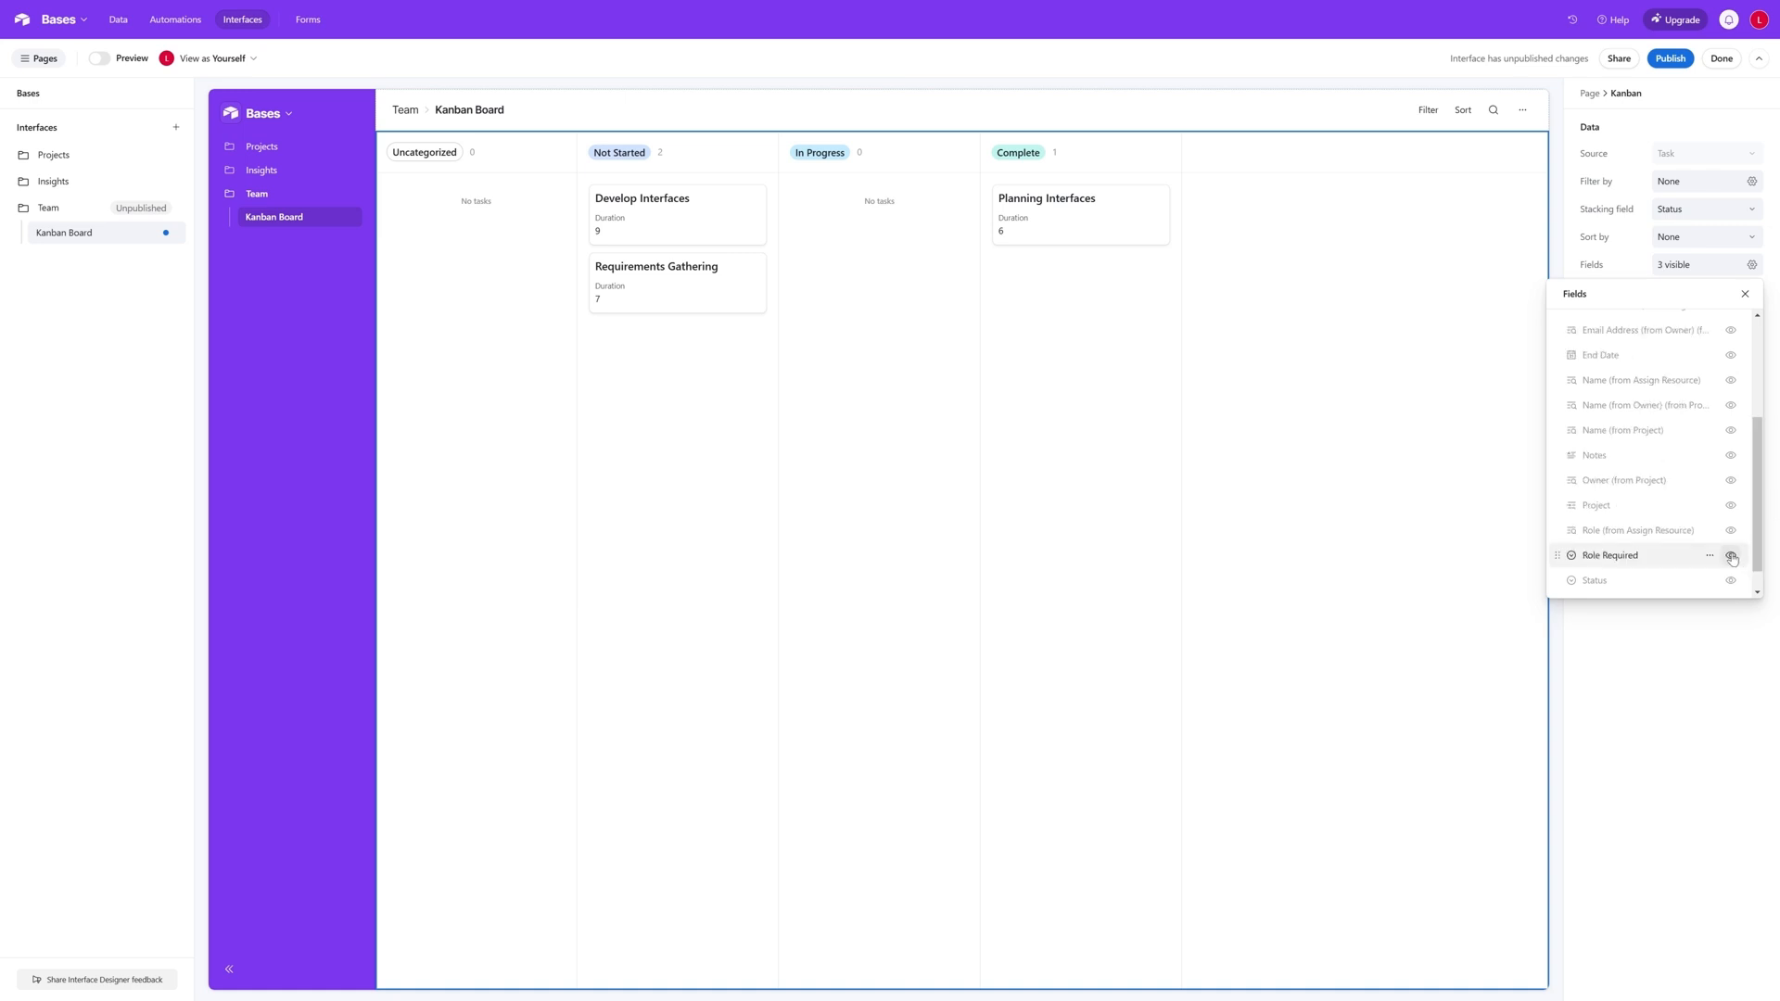
click(1730, 355)
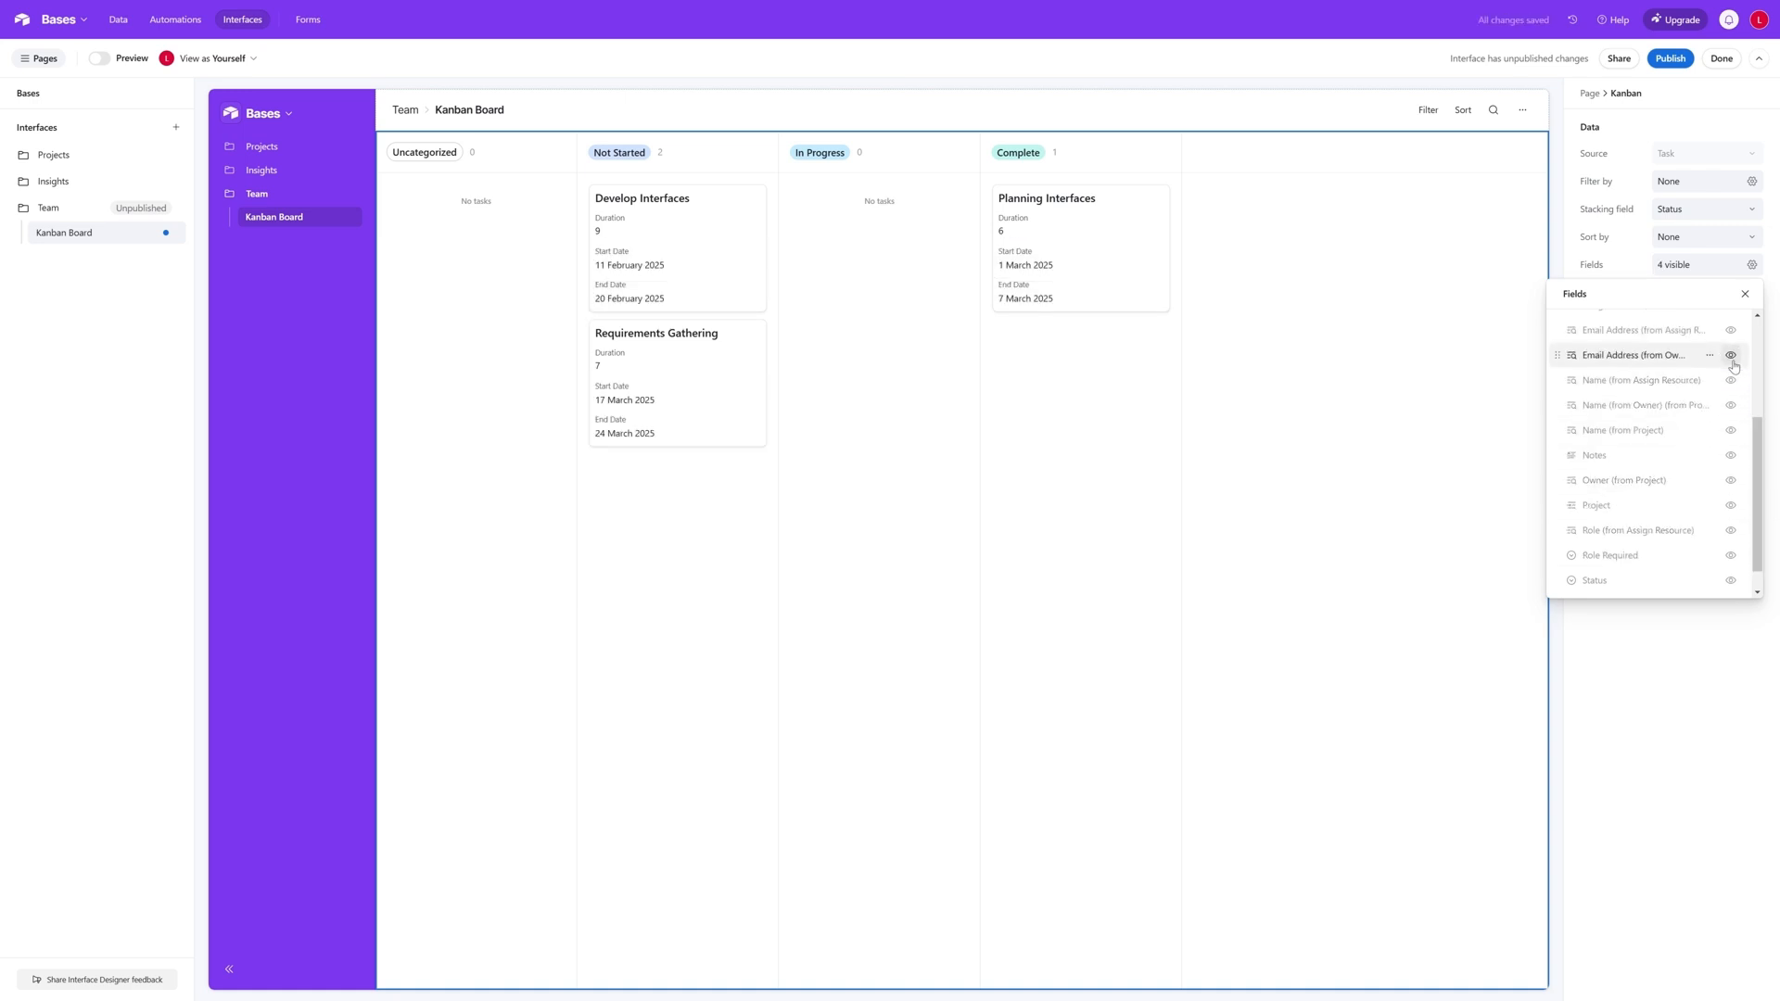
- Show the Assign Resource and Role Required fields on the Kanban cards as well
drag(1763, 445, 1764, 491)
click(1730, 409)
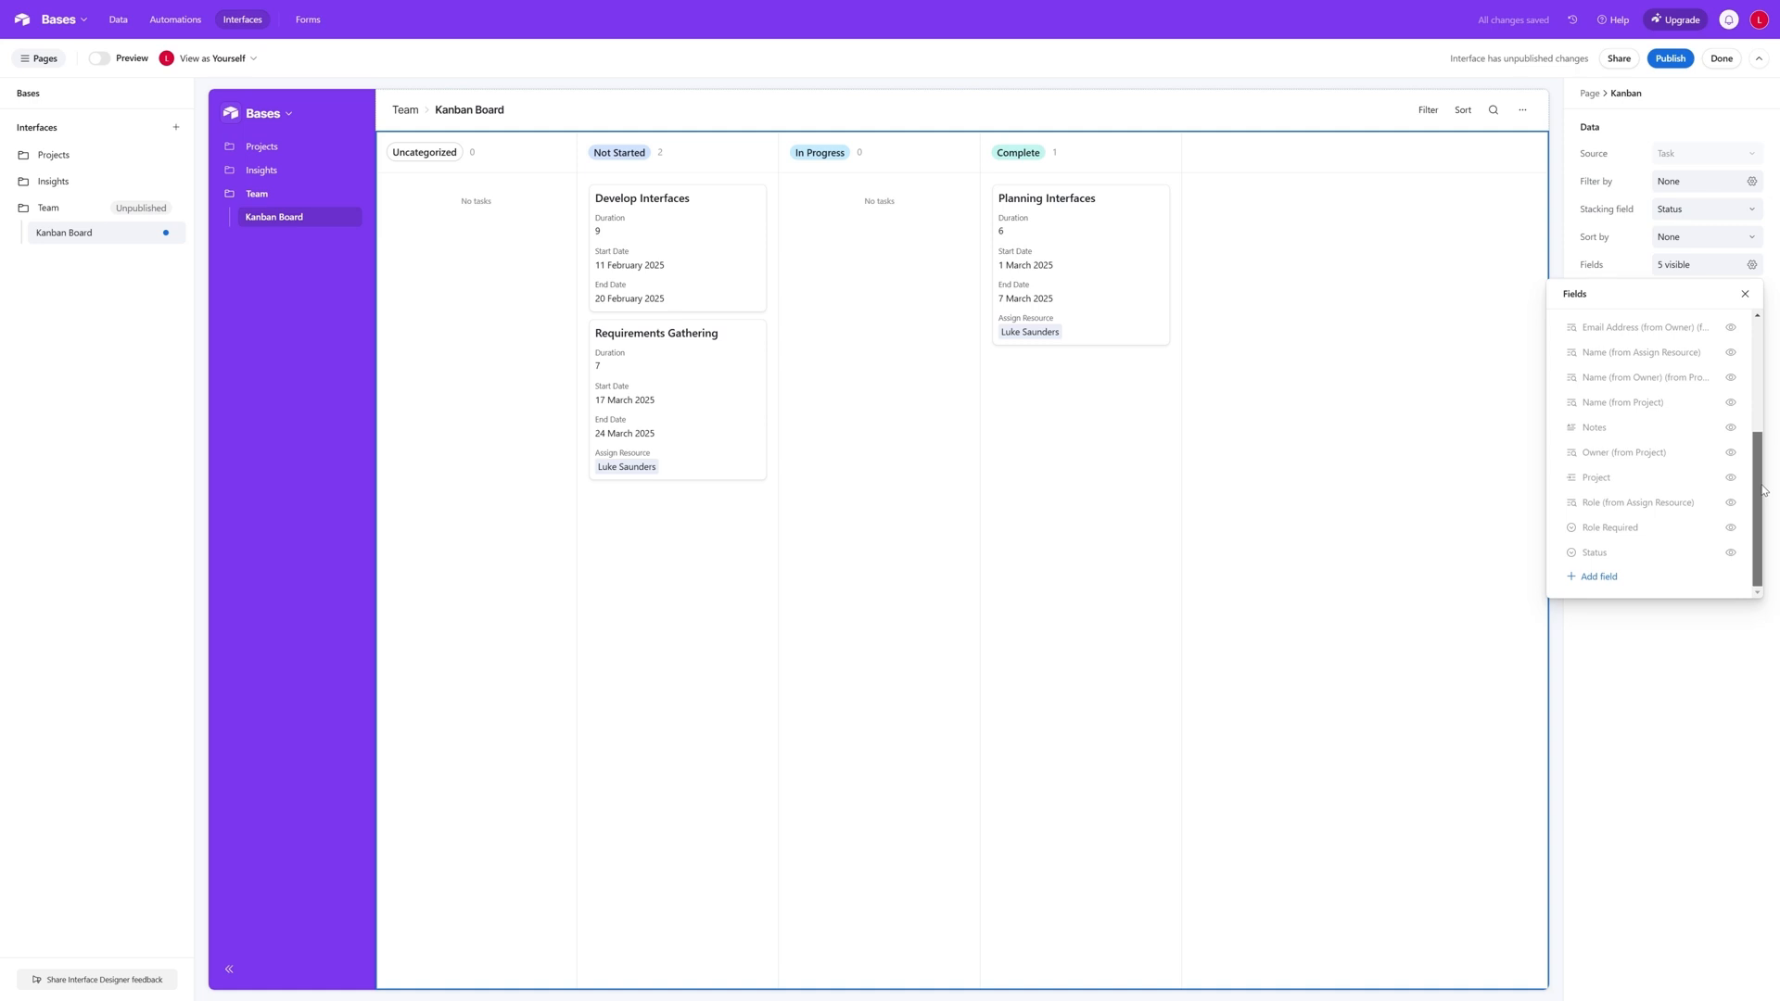
click(1730, 527)
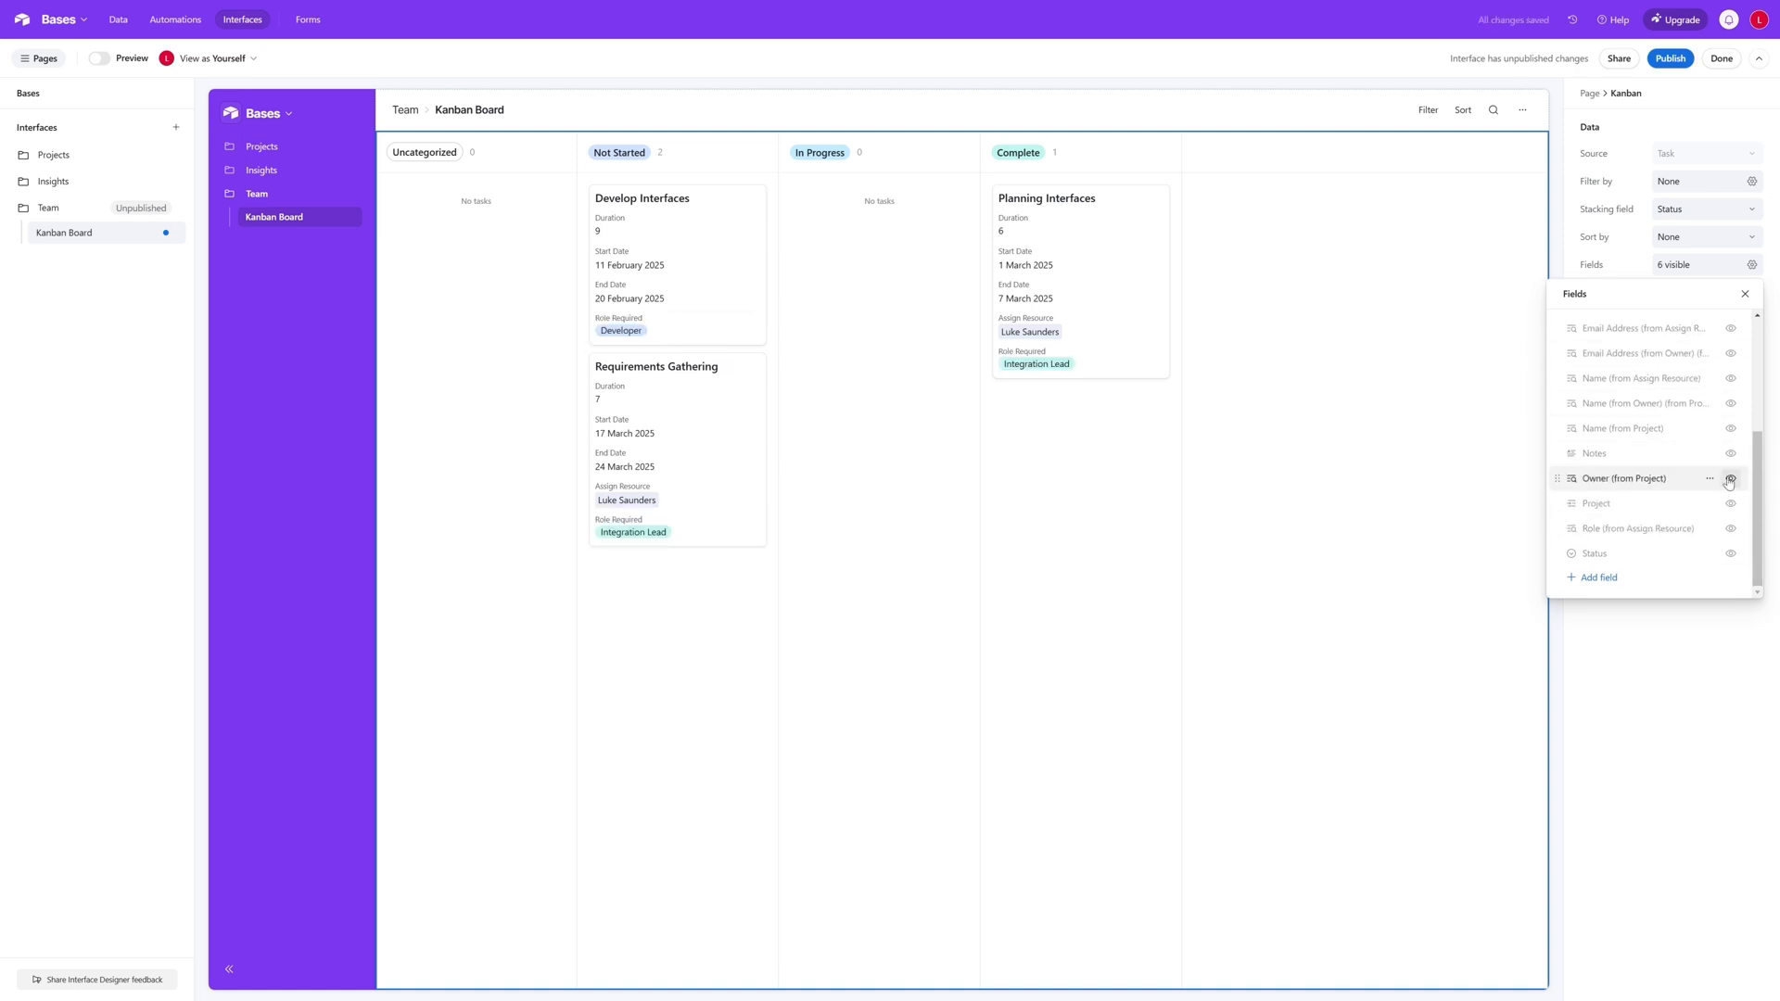
scroll(1724, 468, up, 3)
scroll(1695, 515, up, 1)
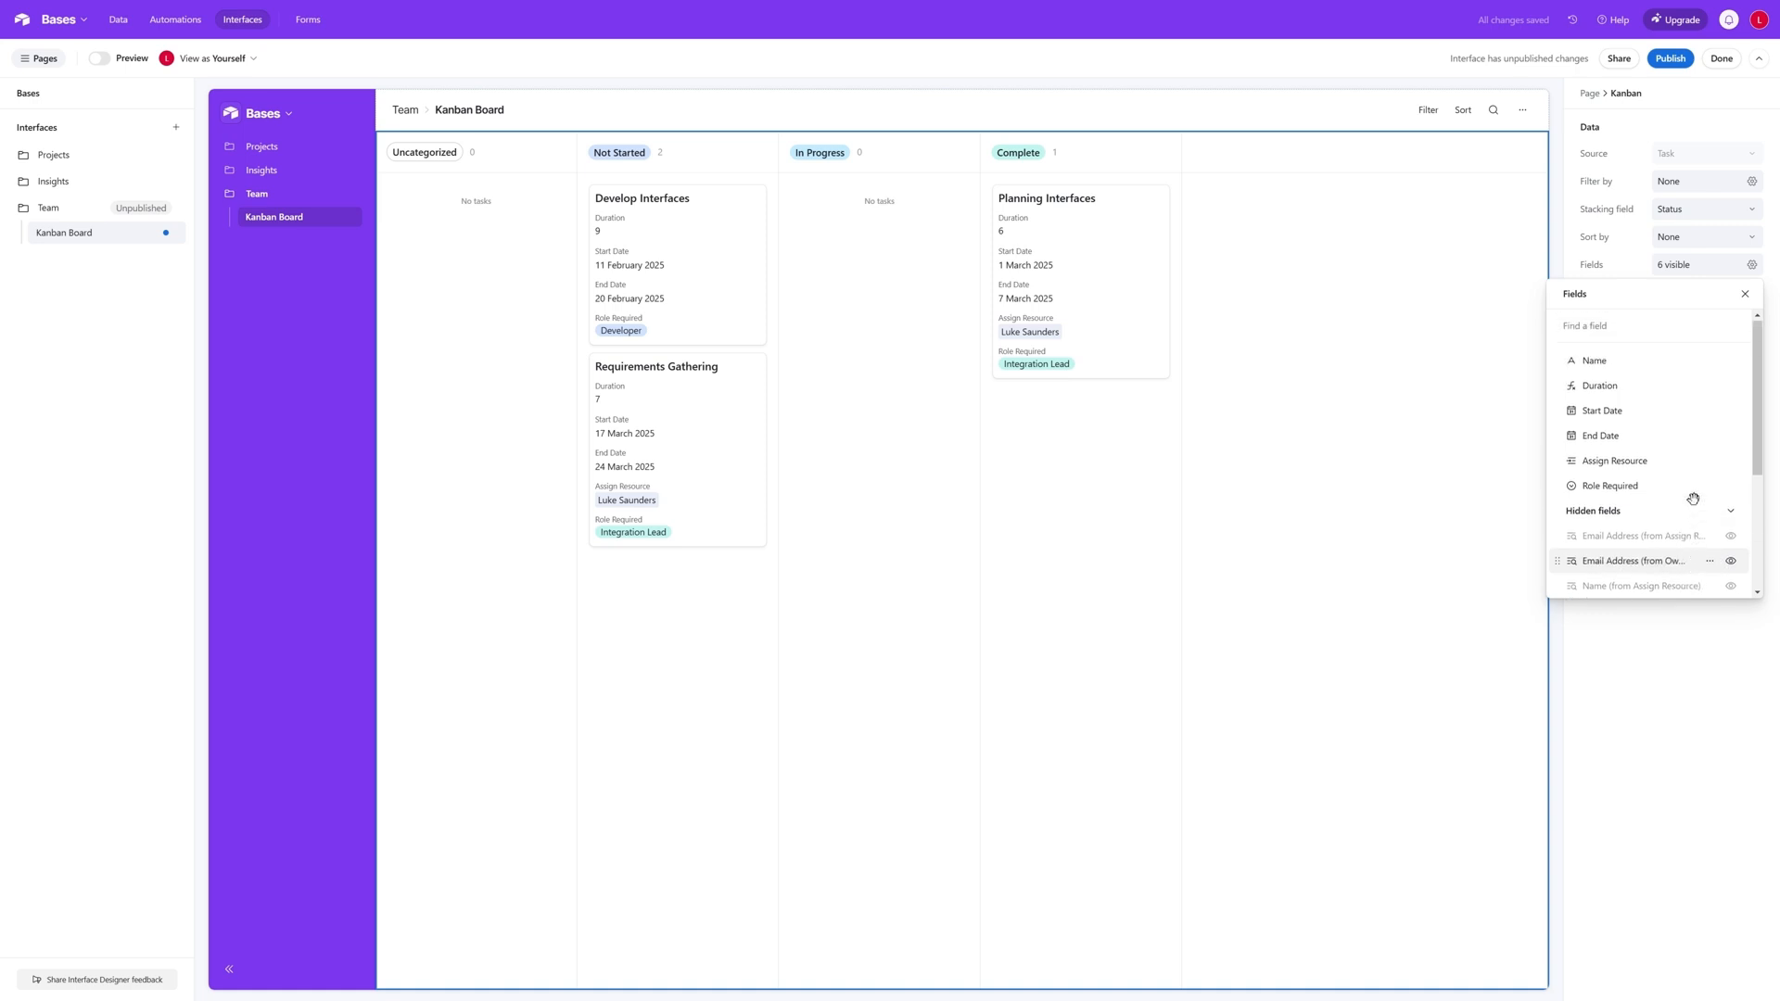
click(1433, 443)
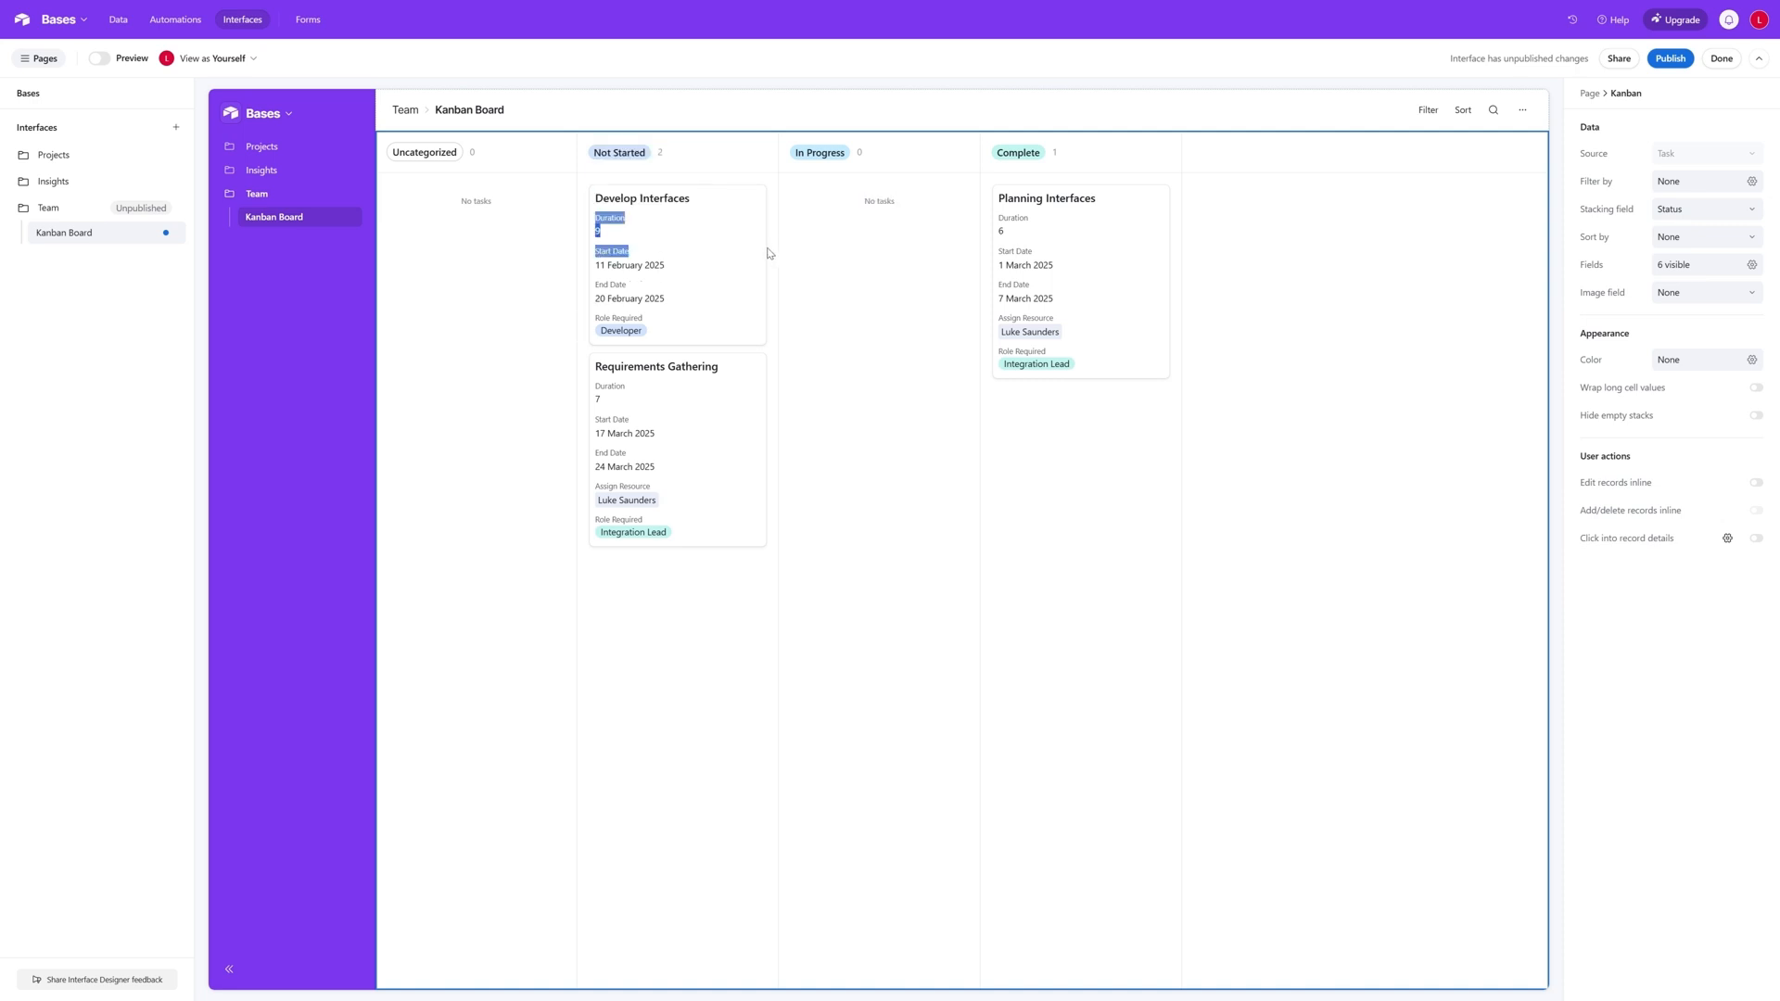
- Allow users to click into record details from the Kanban cards
click(724, 231)
click(1004, 440)
click(1757, 540)
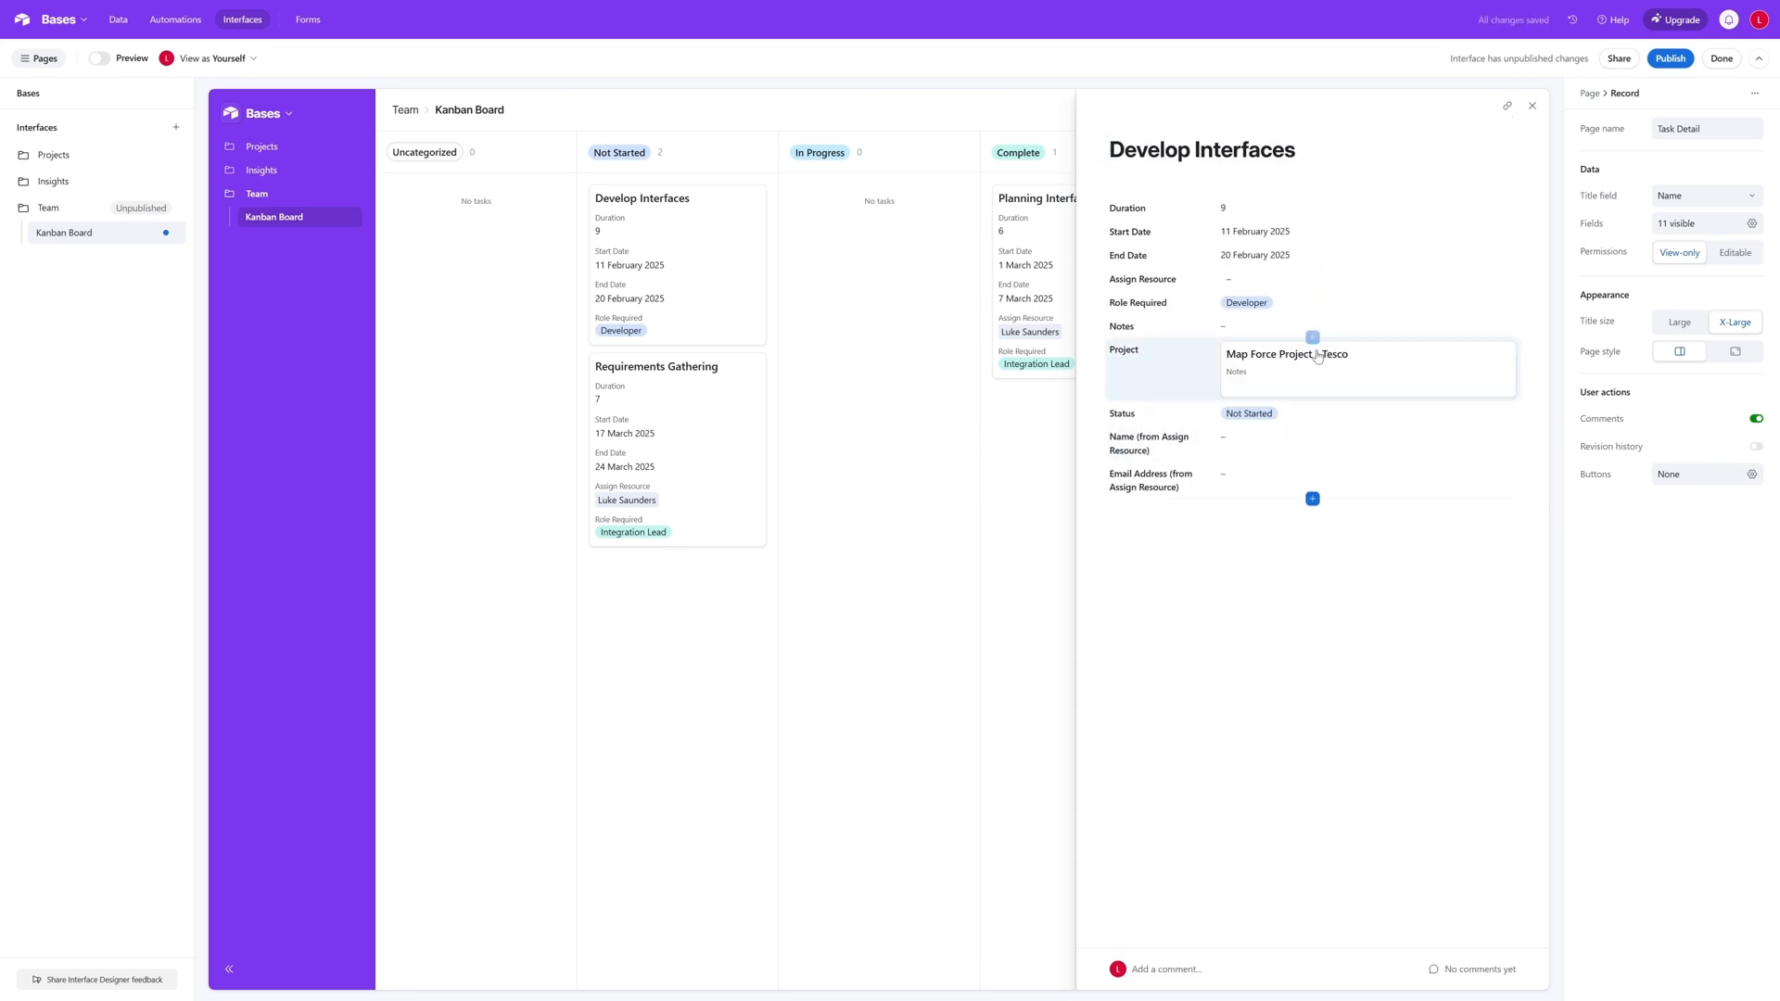
- Make all groups and fields of the Task Detail record page editable, then return to the board
click(1263, 417)
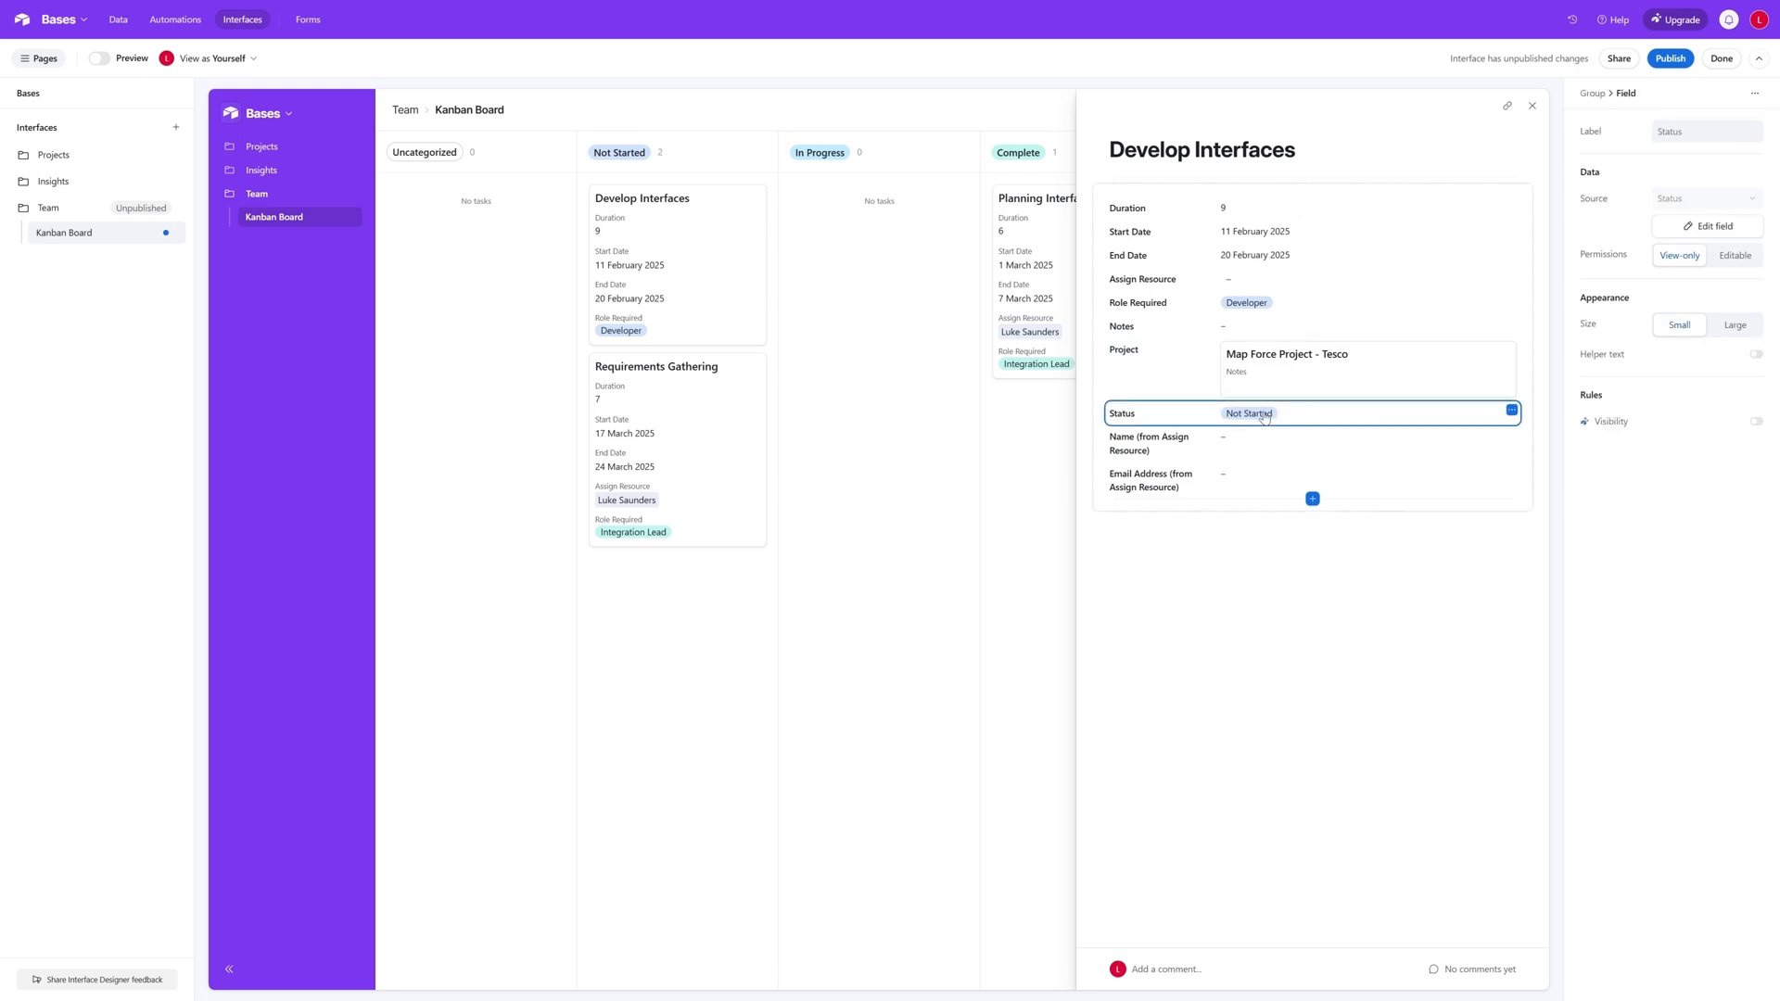
click(1511, 409)
click(1186, 540)
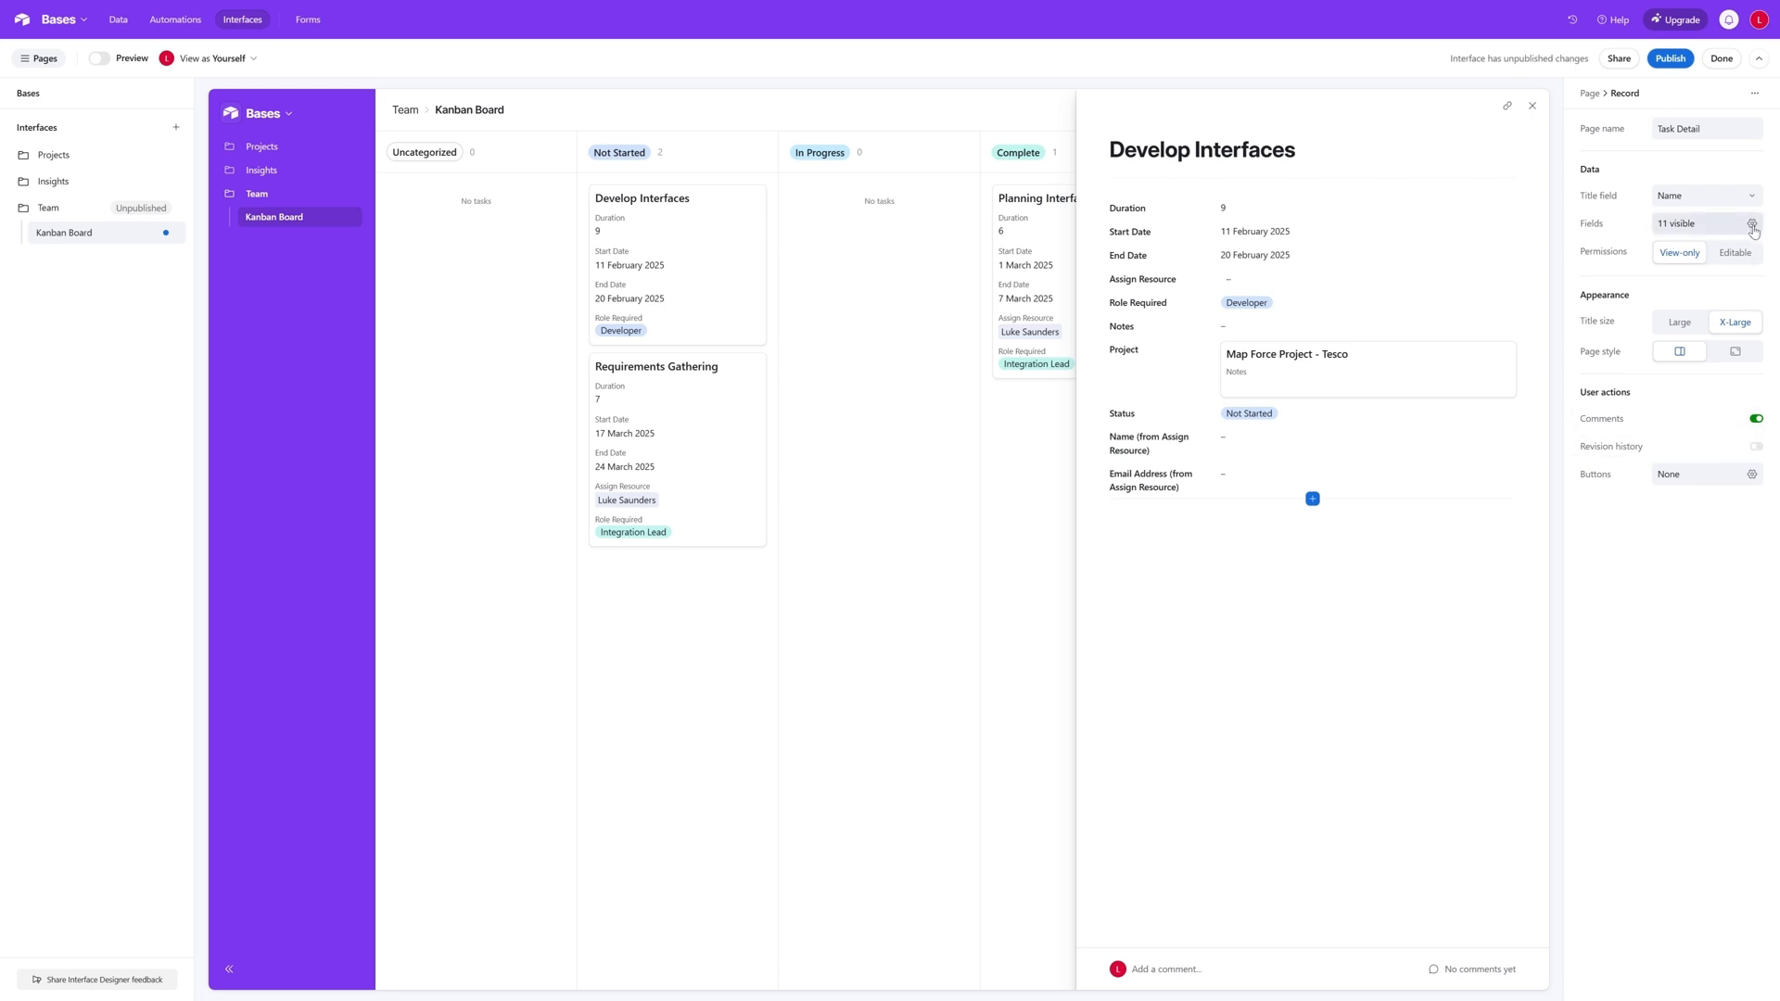
click(1751, 253)
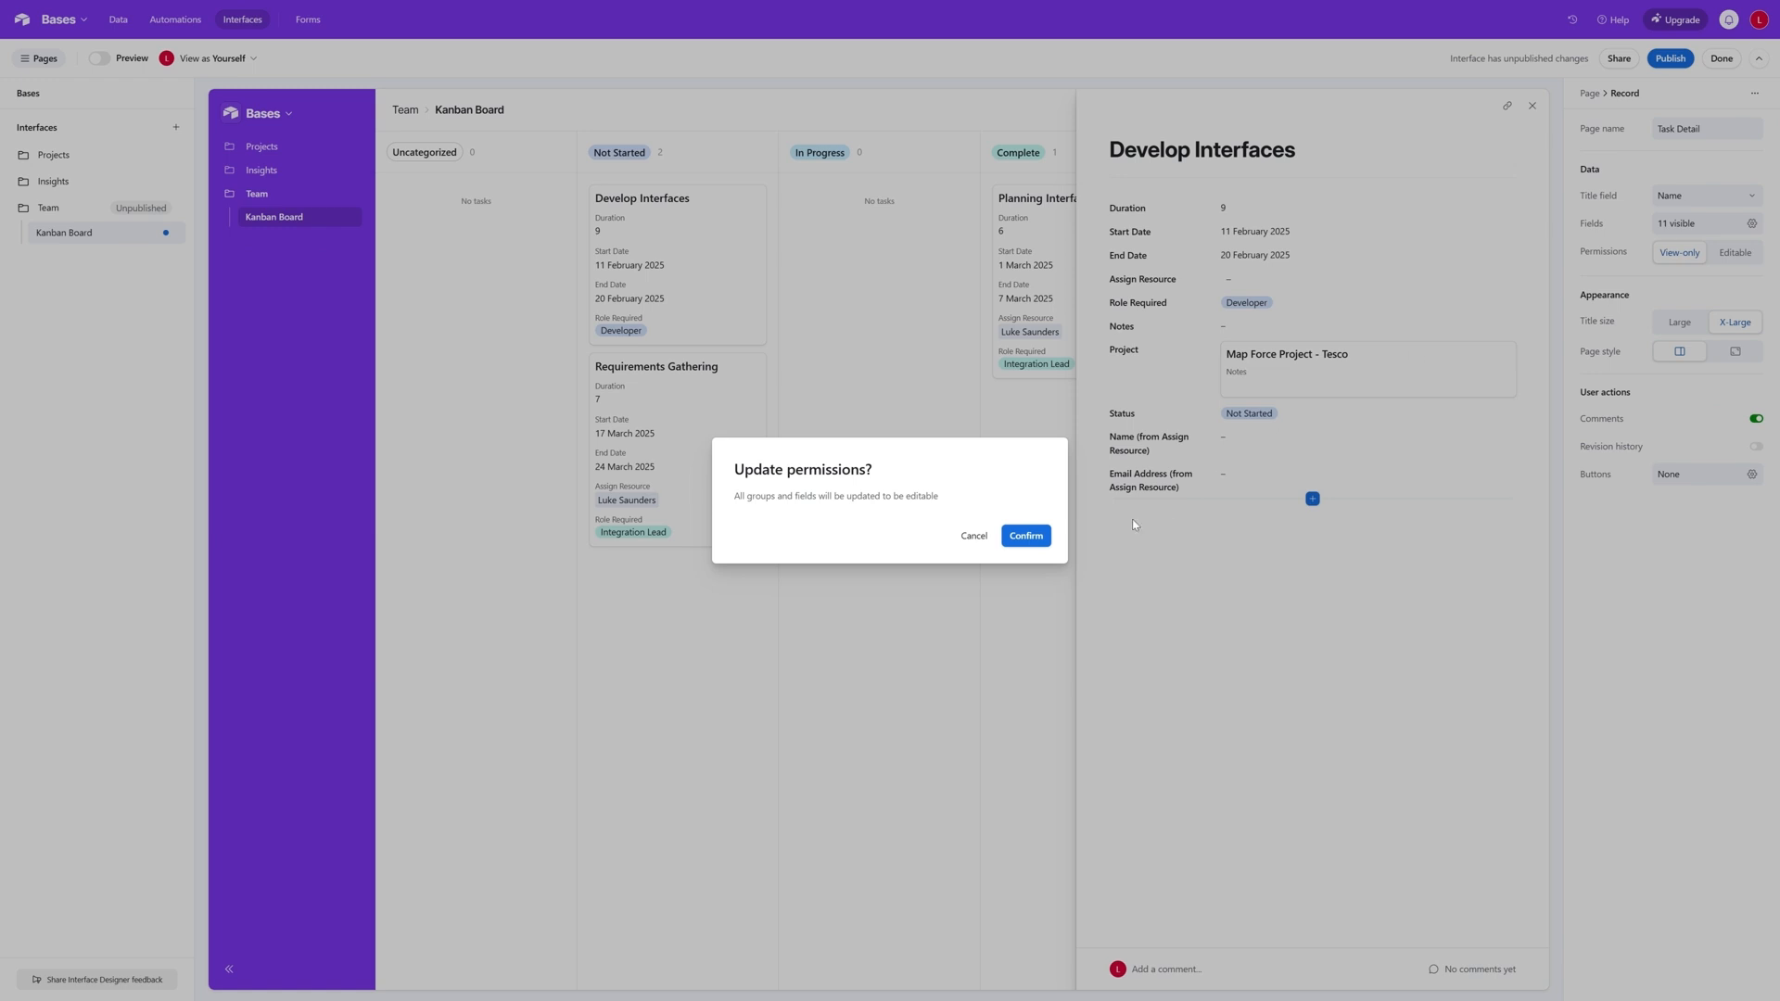
click(1025, 537)
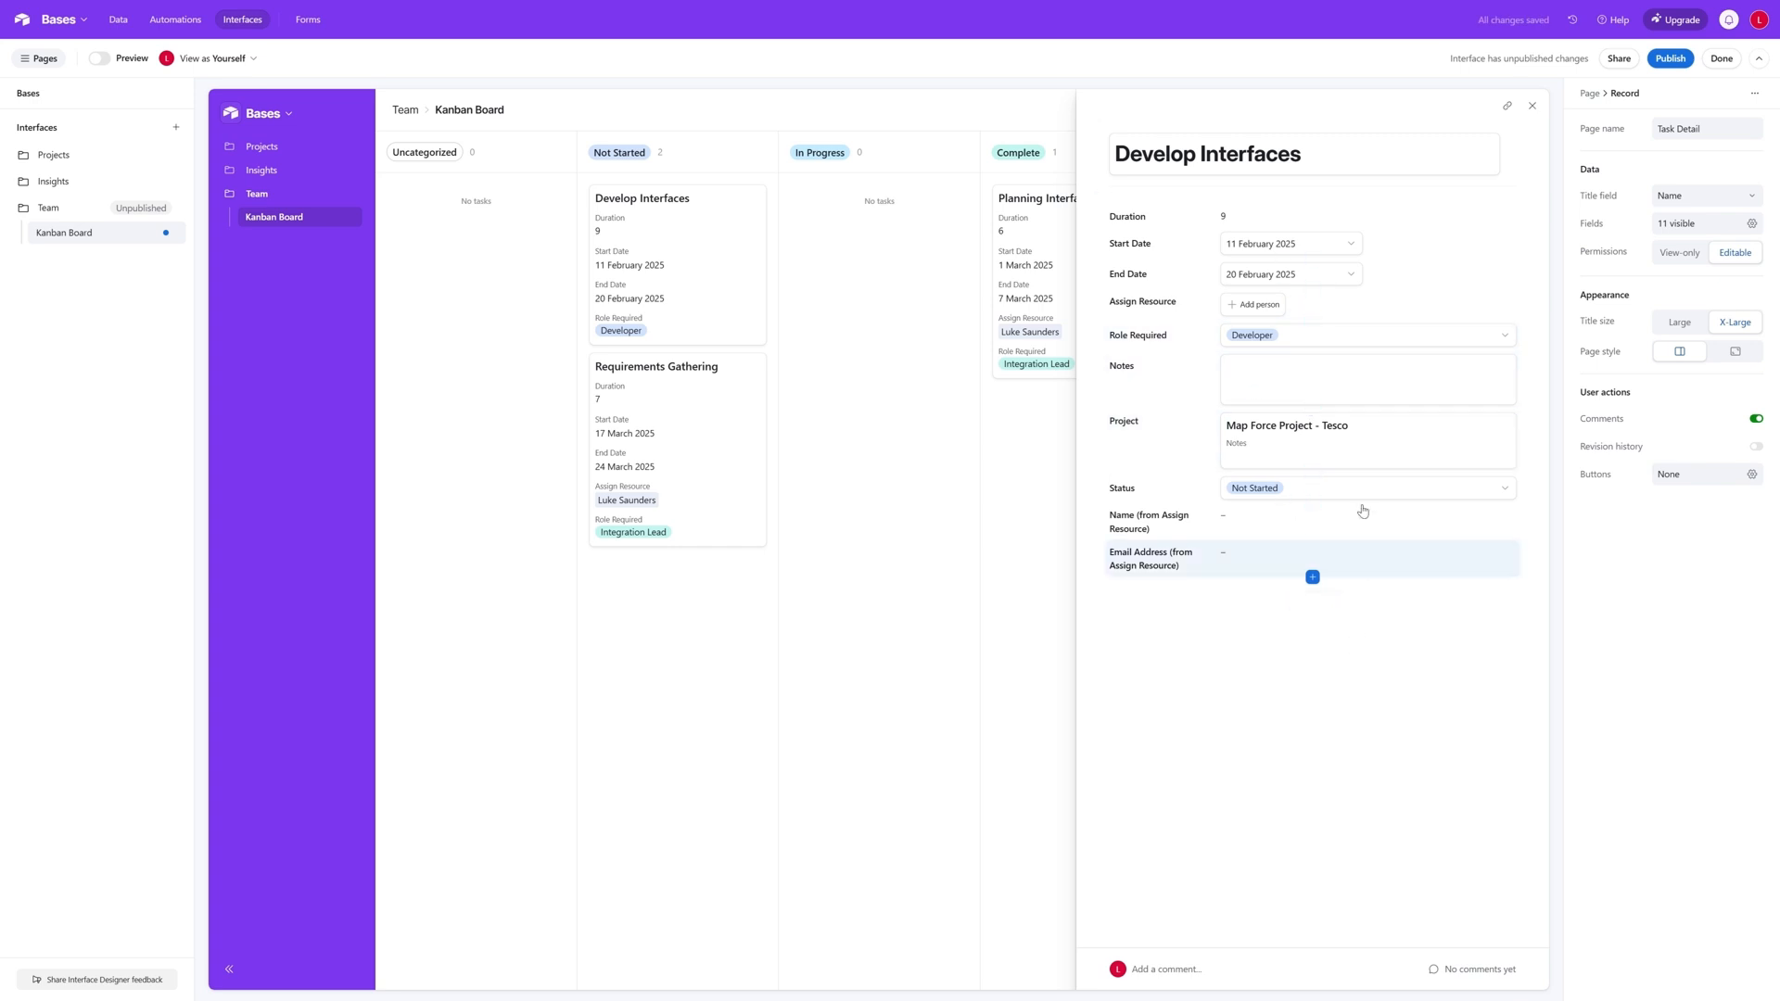
click(1531, 106)
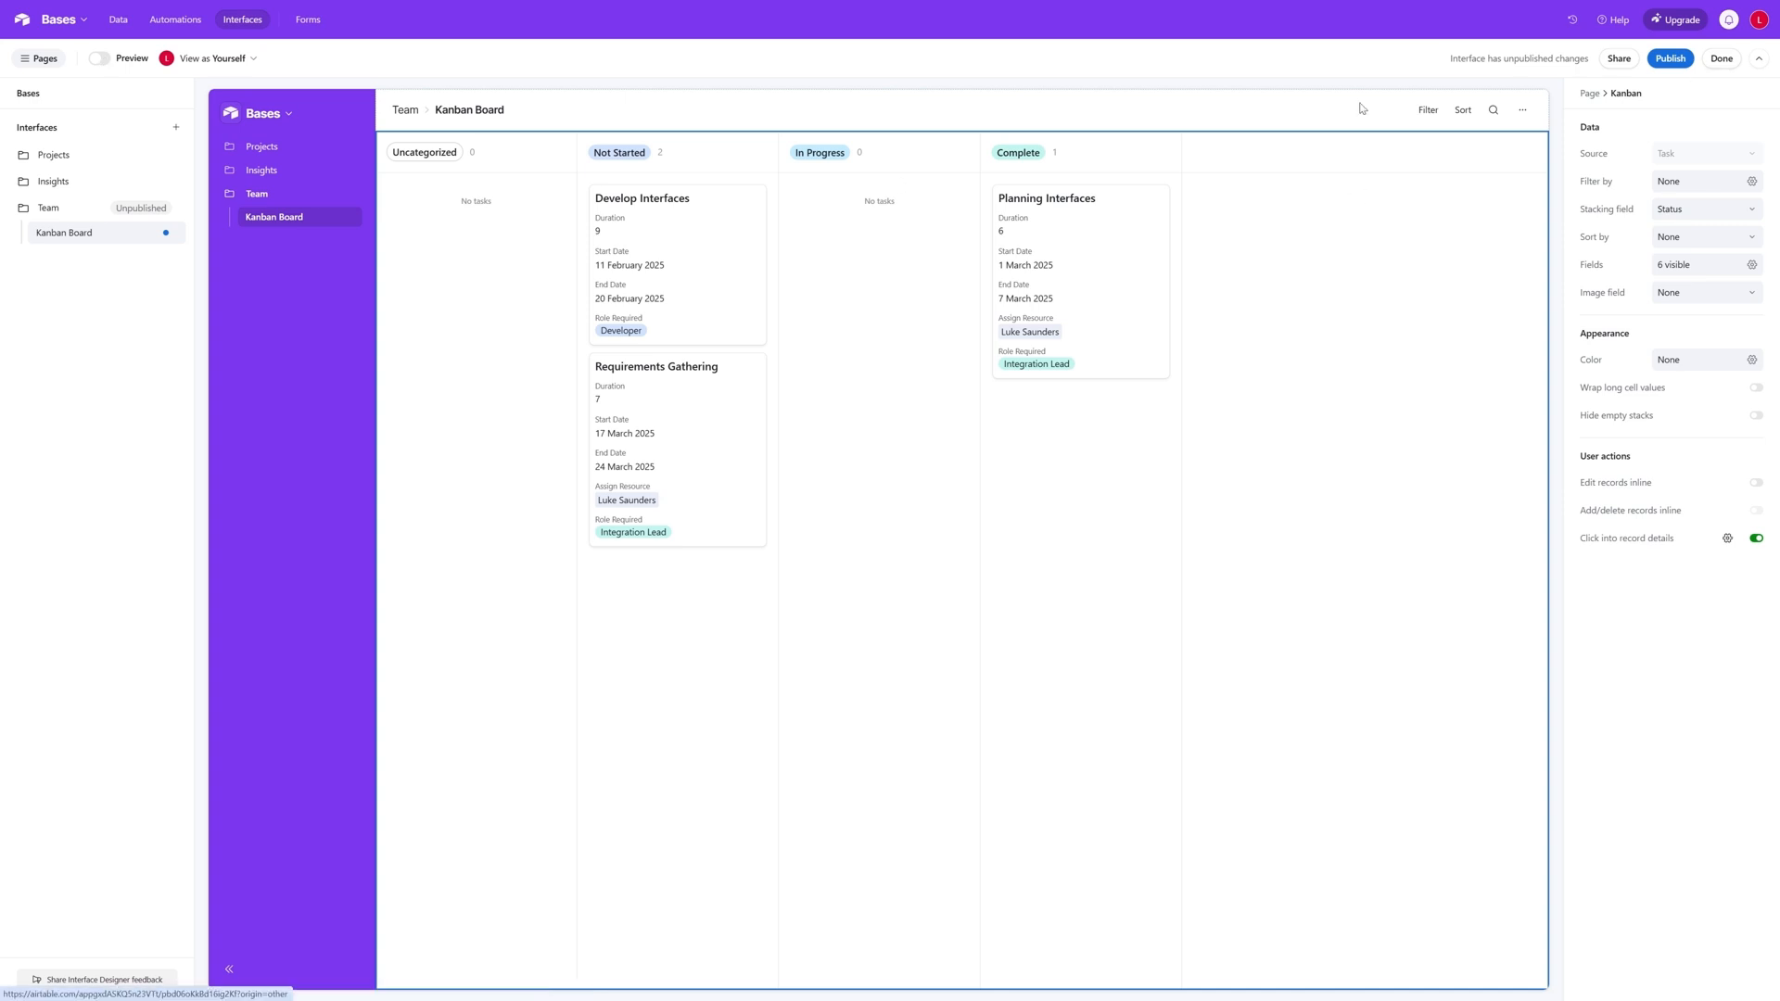
- Preview the Kanban Board, try to move the Develop Interfaces card and look at its record details
click(100, 58)
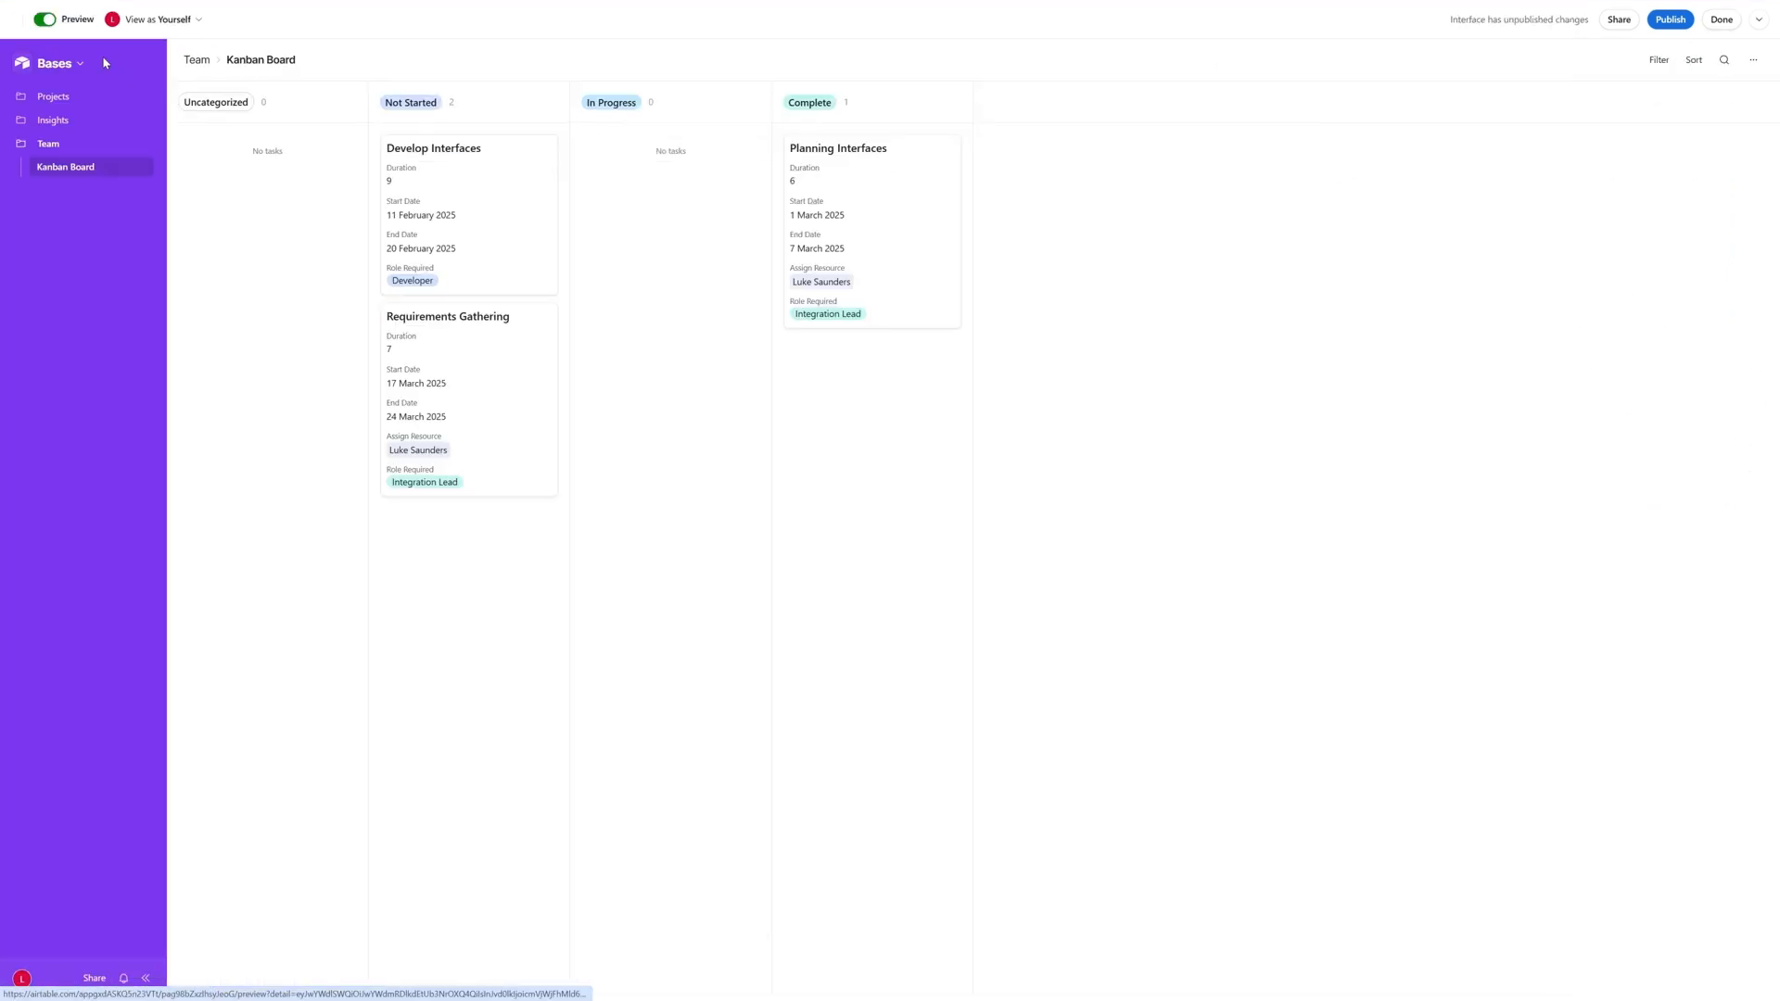
drag(479, 204, 476, 163)
click(504, 203)
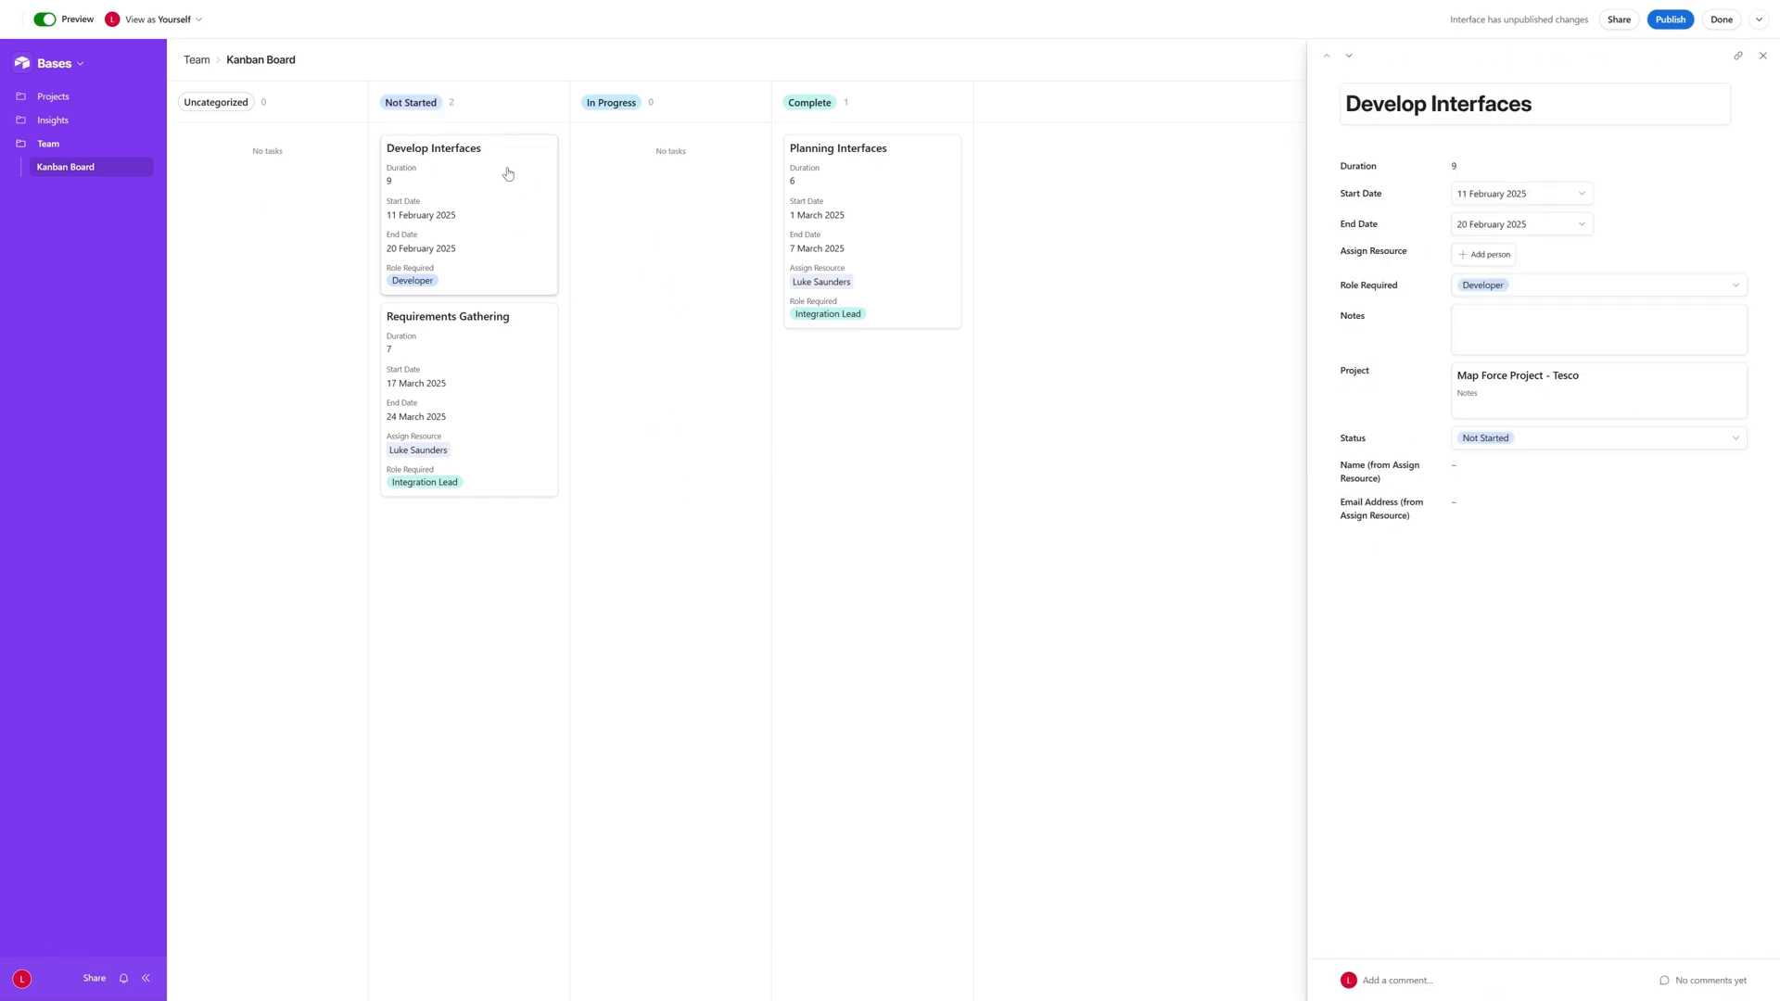
click(1763, 55)
click(553, 189)
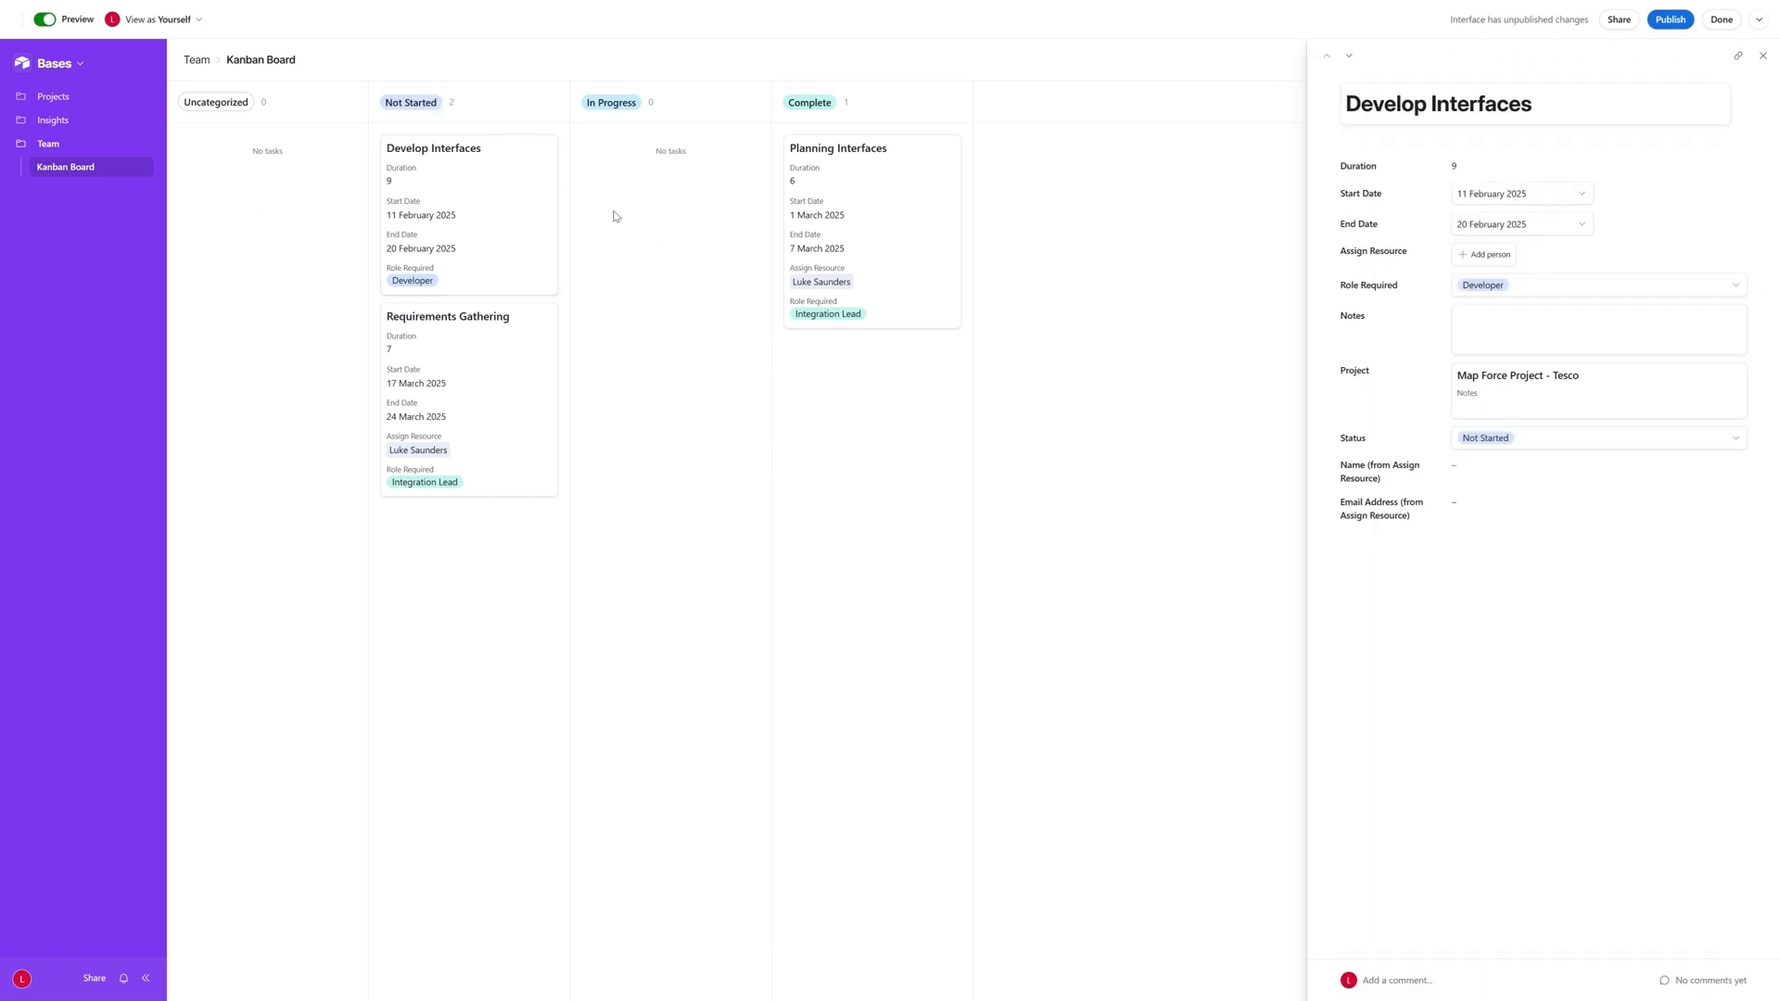
click(45, 20)
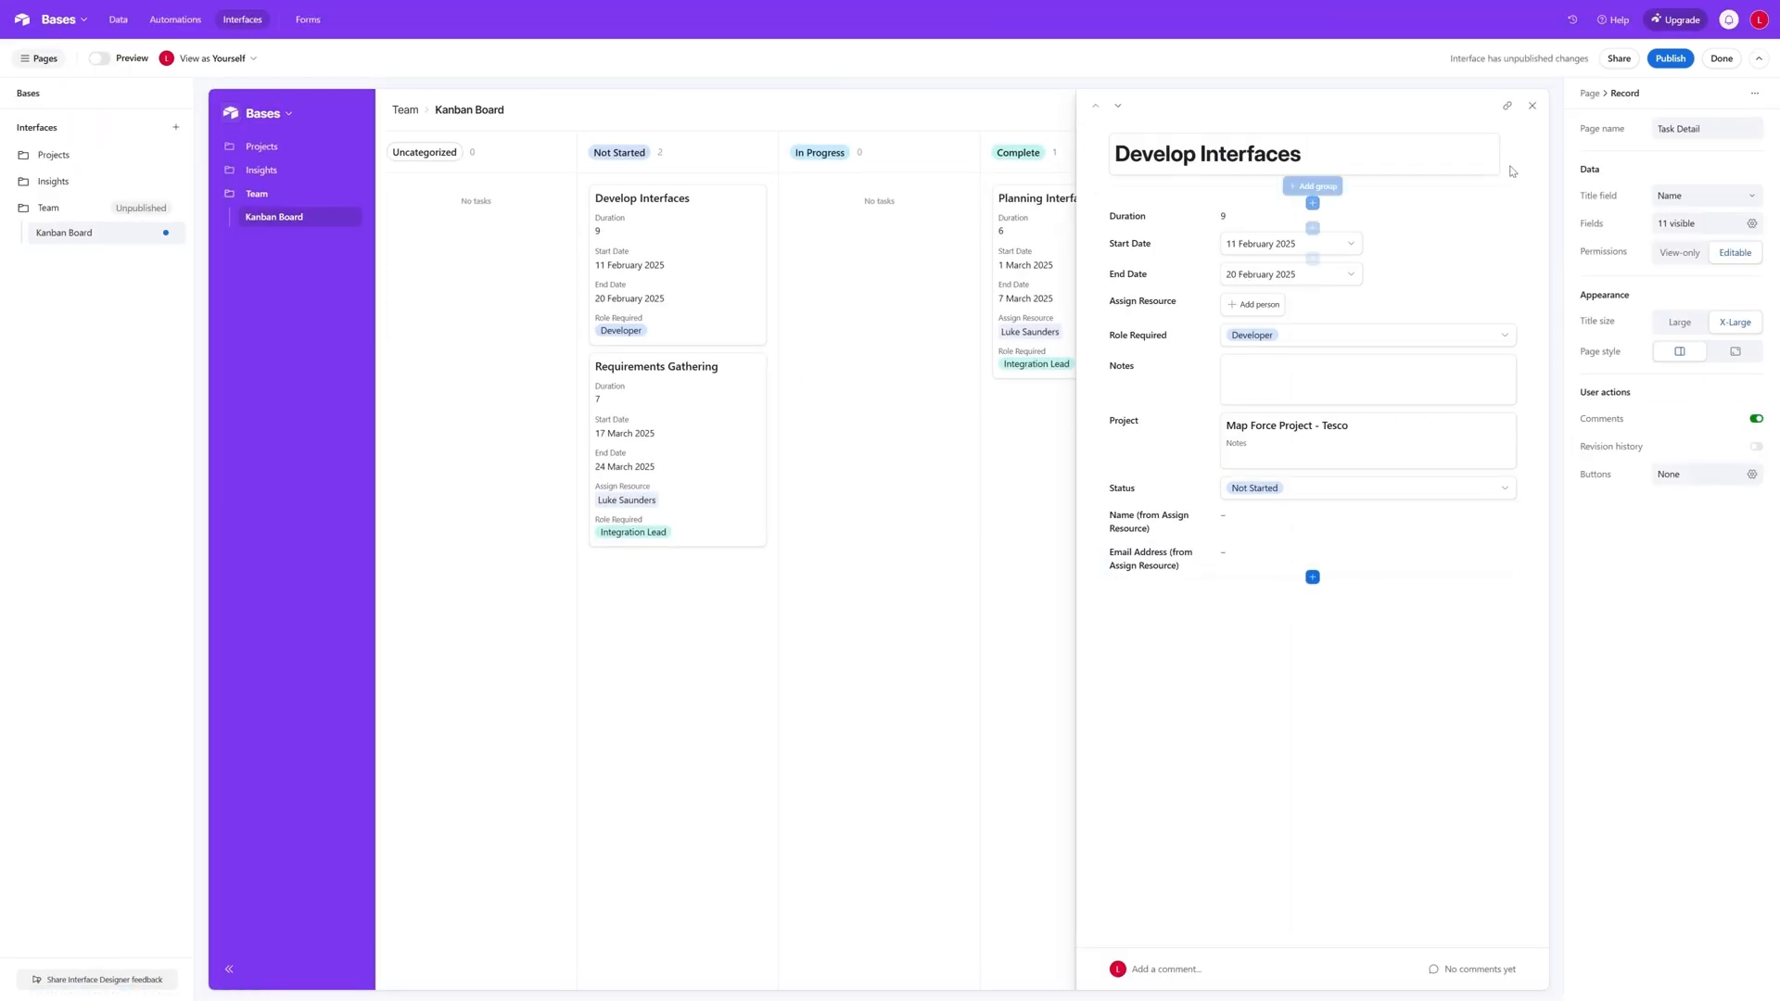
click(1531, 107)
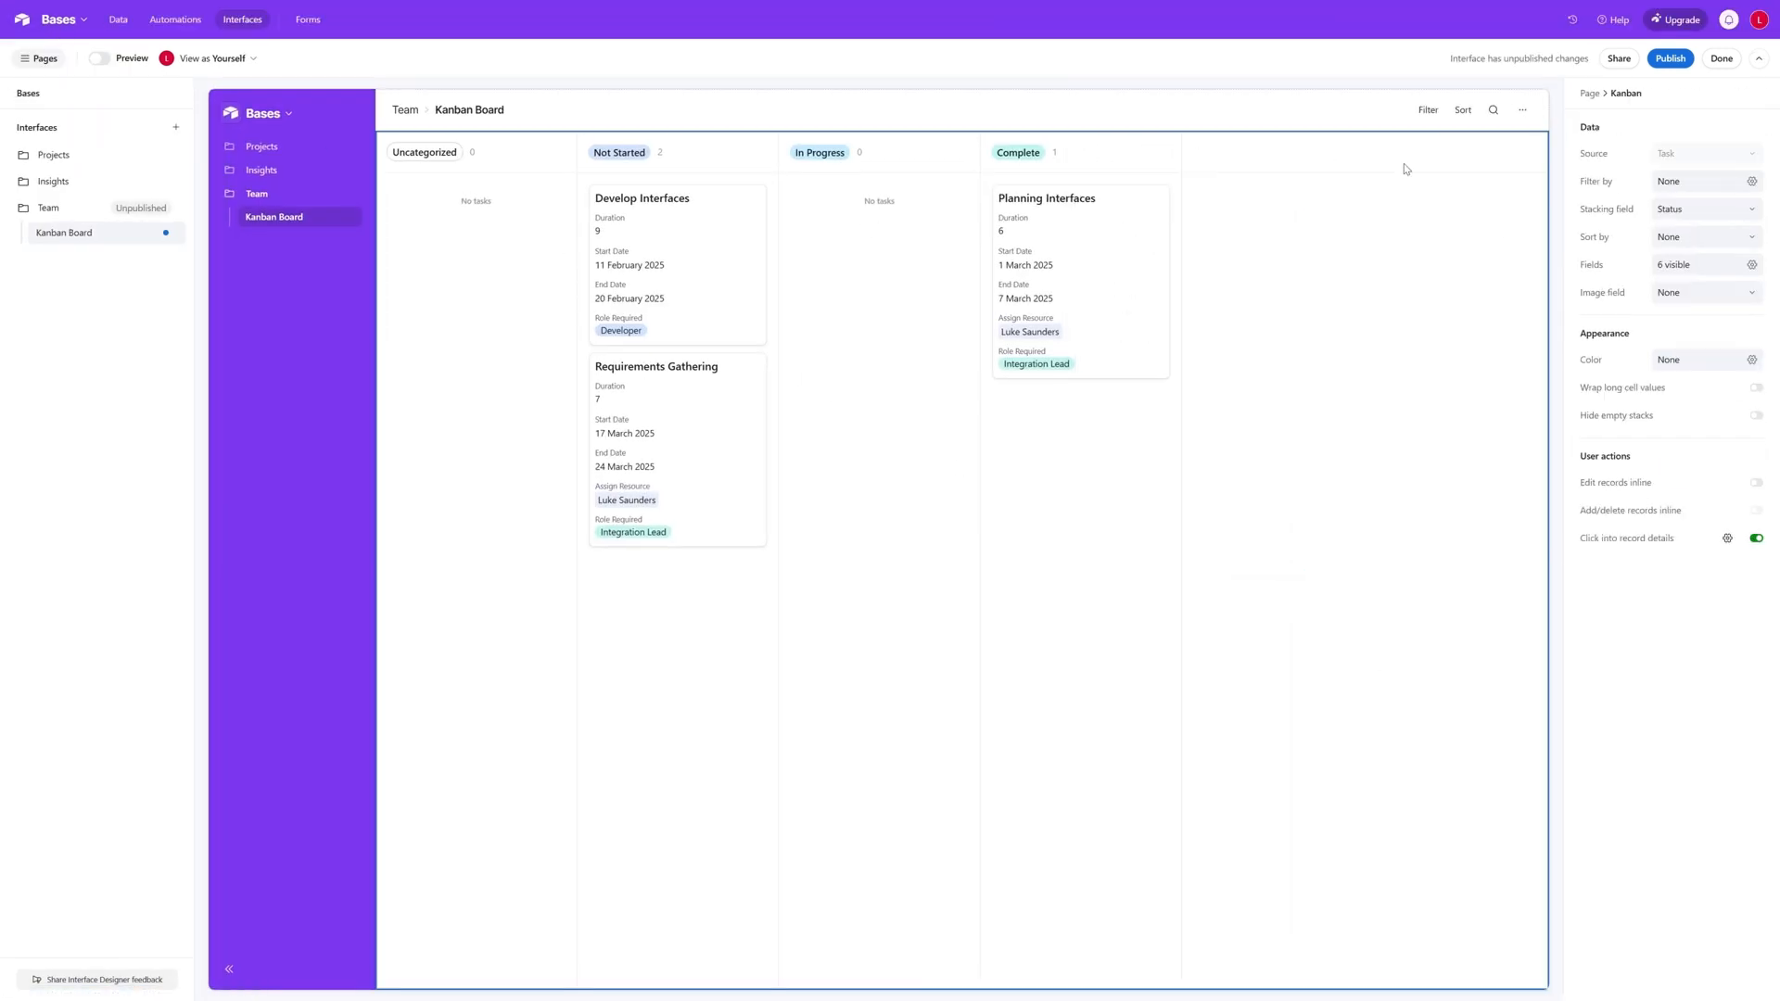
- Allow users to edit records inline on the Kanban
click(1756, 483)
mouse_move(672, 236)
mouse_down()
mouse_move(770, 238)
mouse_move(707, 238)
mouse_up()
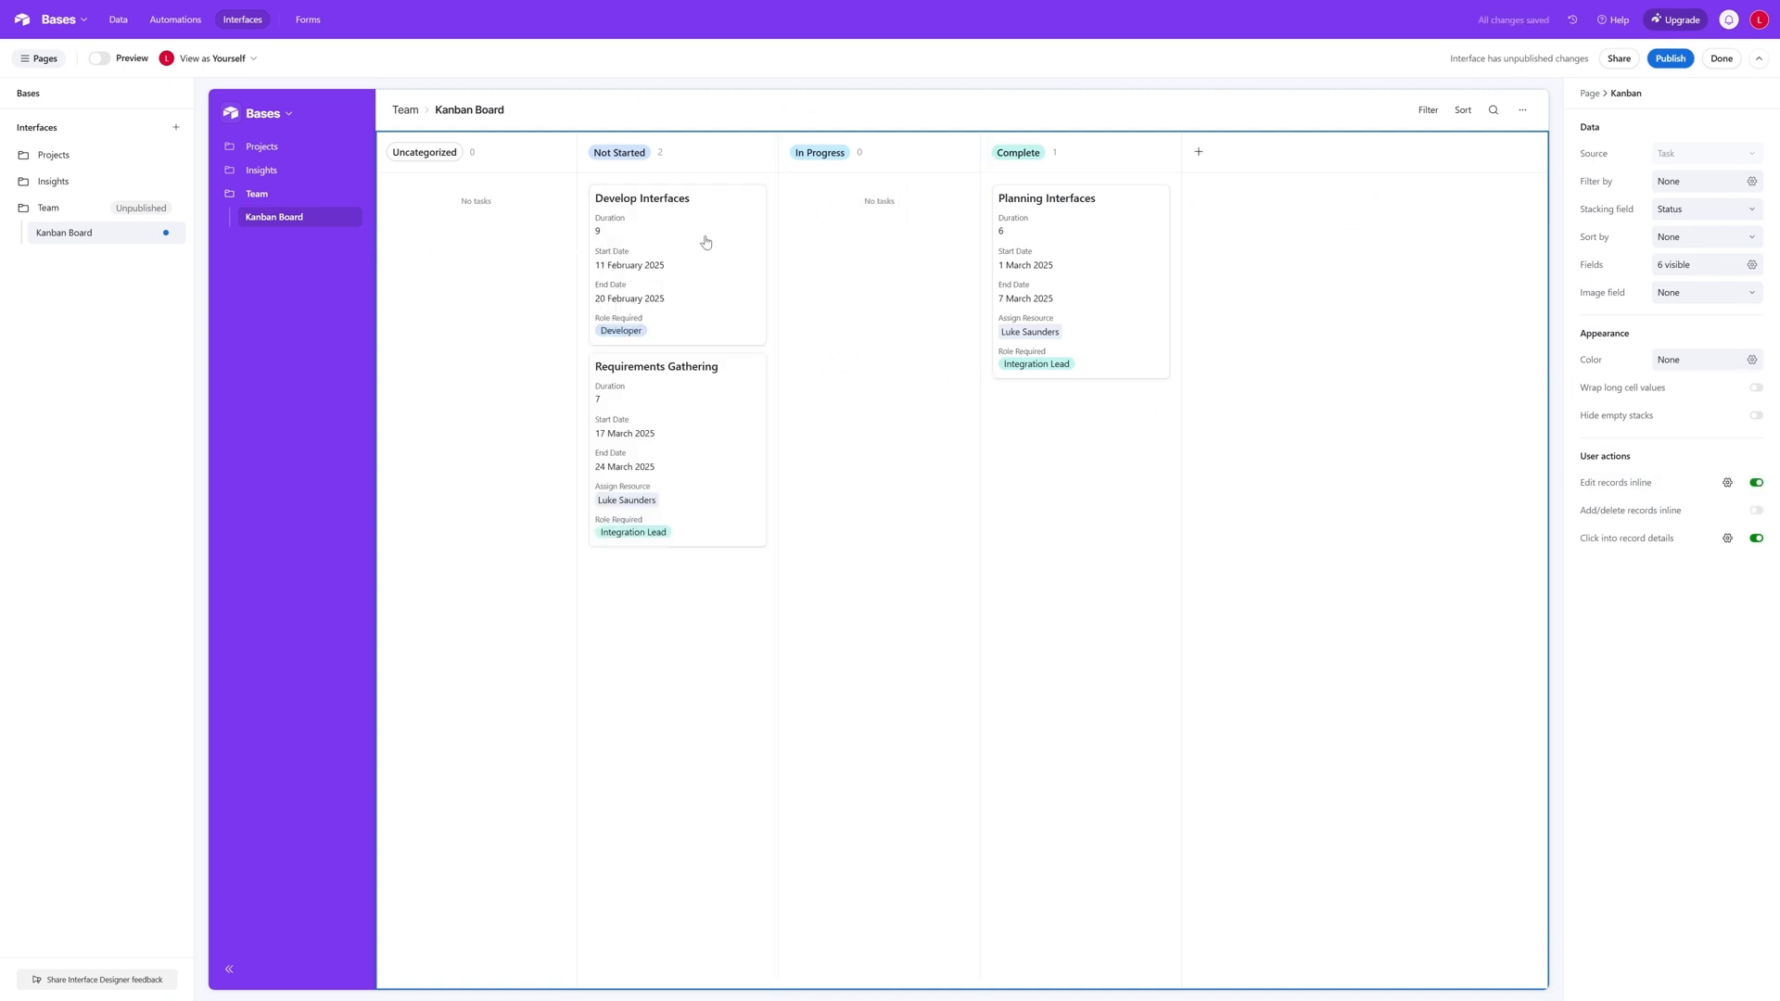
- Preview the board and test moving the Planning Interfaces card to In Progress and back to Complete
click(99, 58)
drag(508, 203, 521, 313)
drag(857, 255, 575, 342)
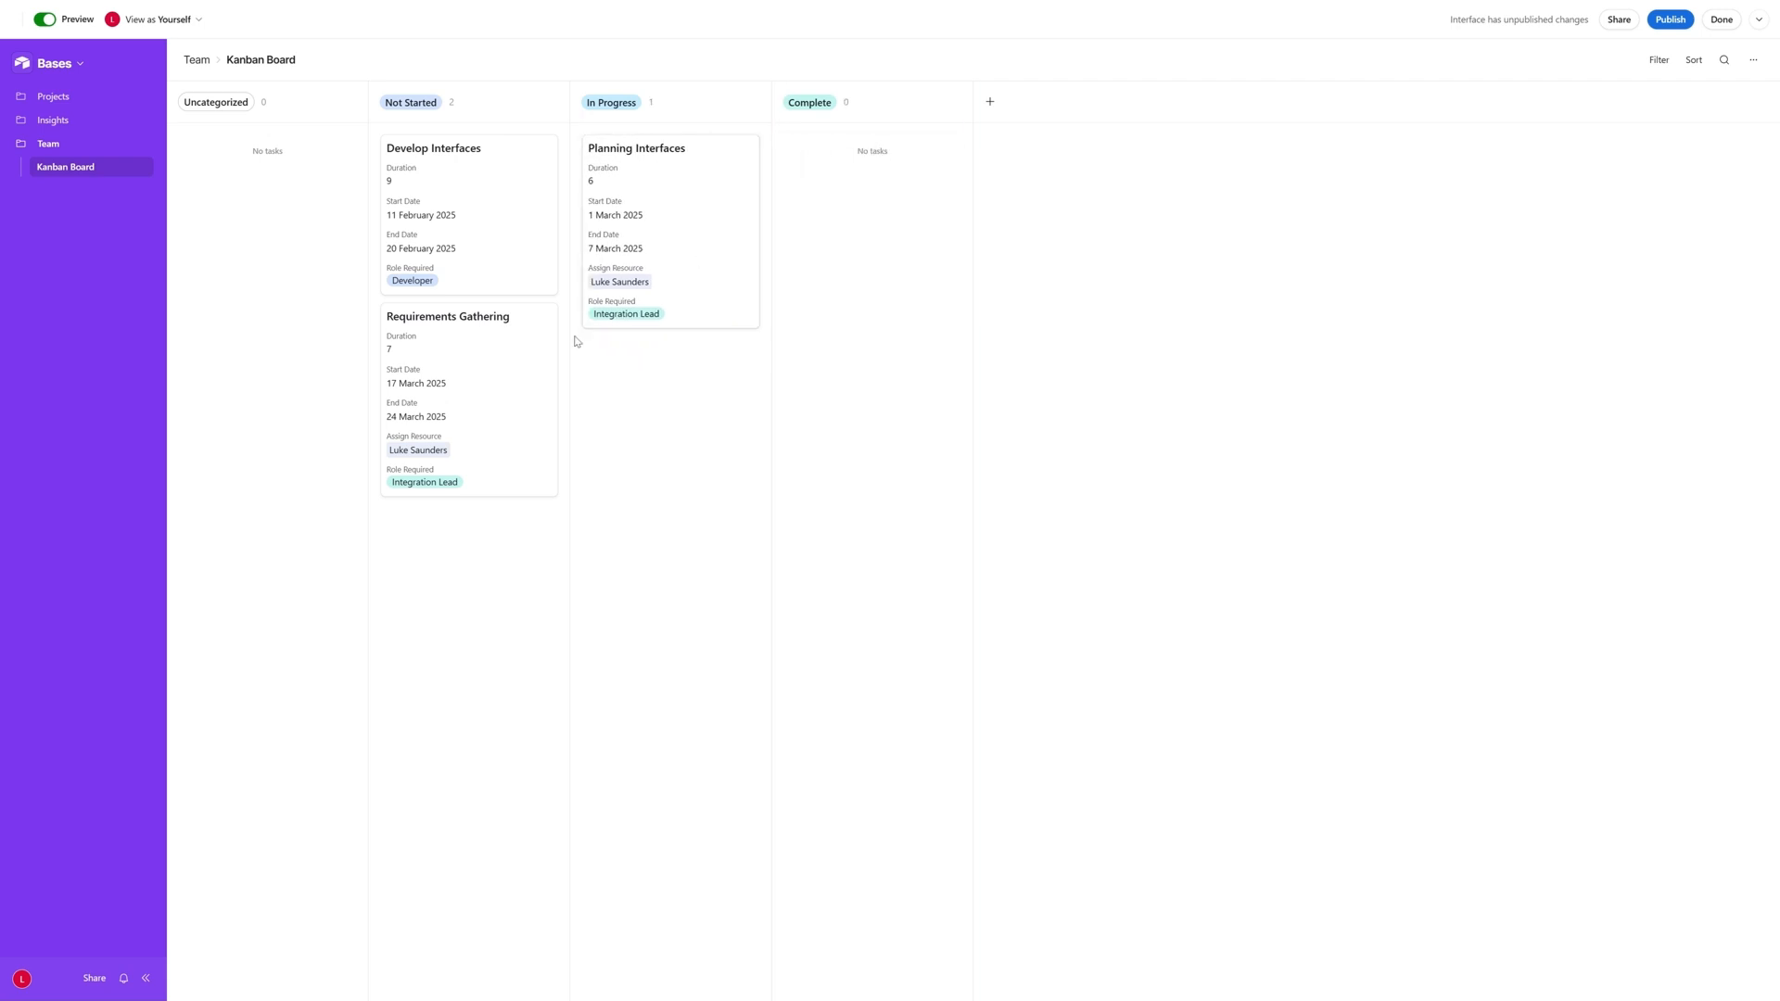
drag(693, 204, 854, 218)
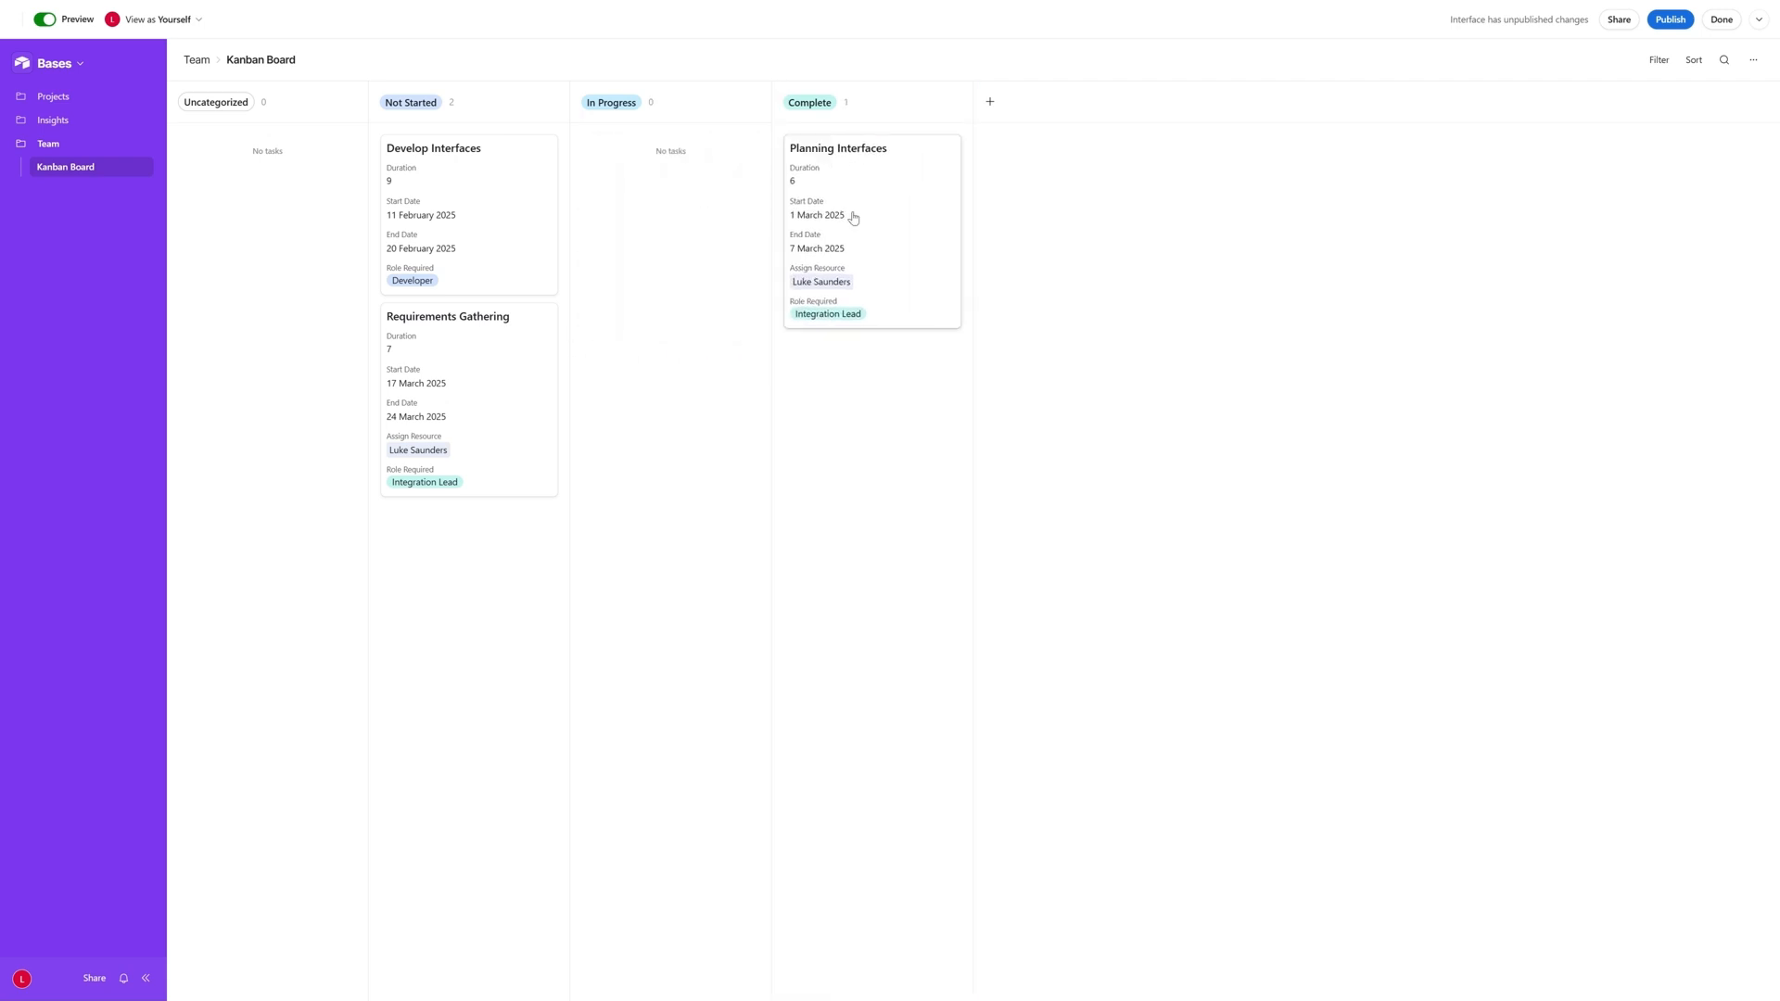
click(44, 19)
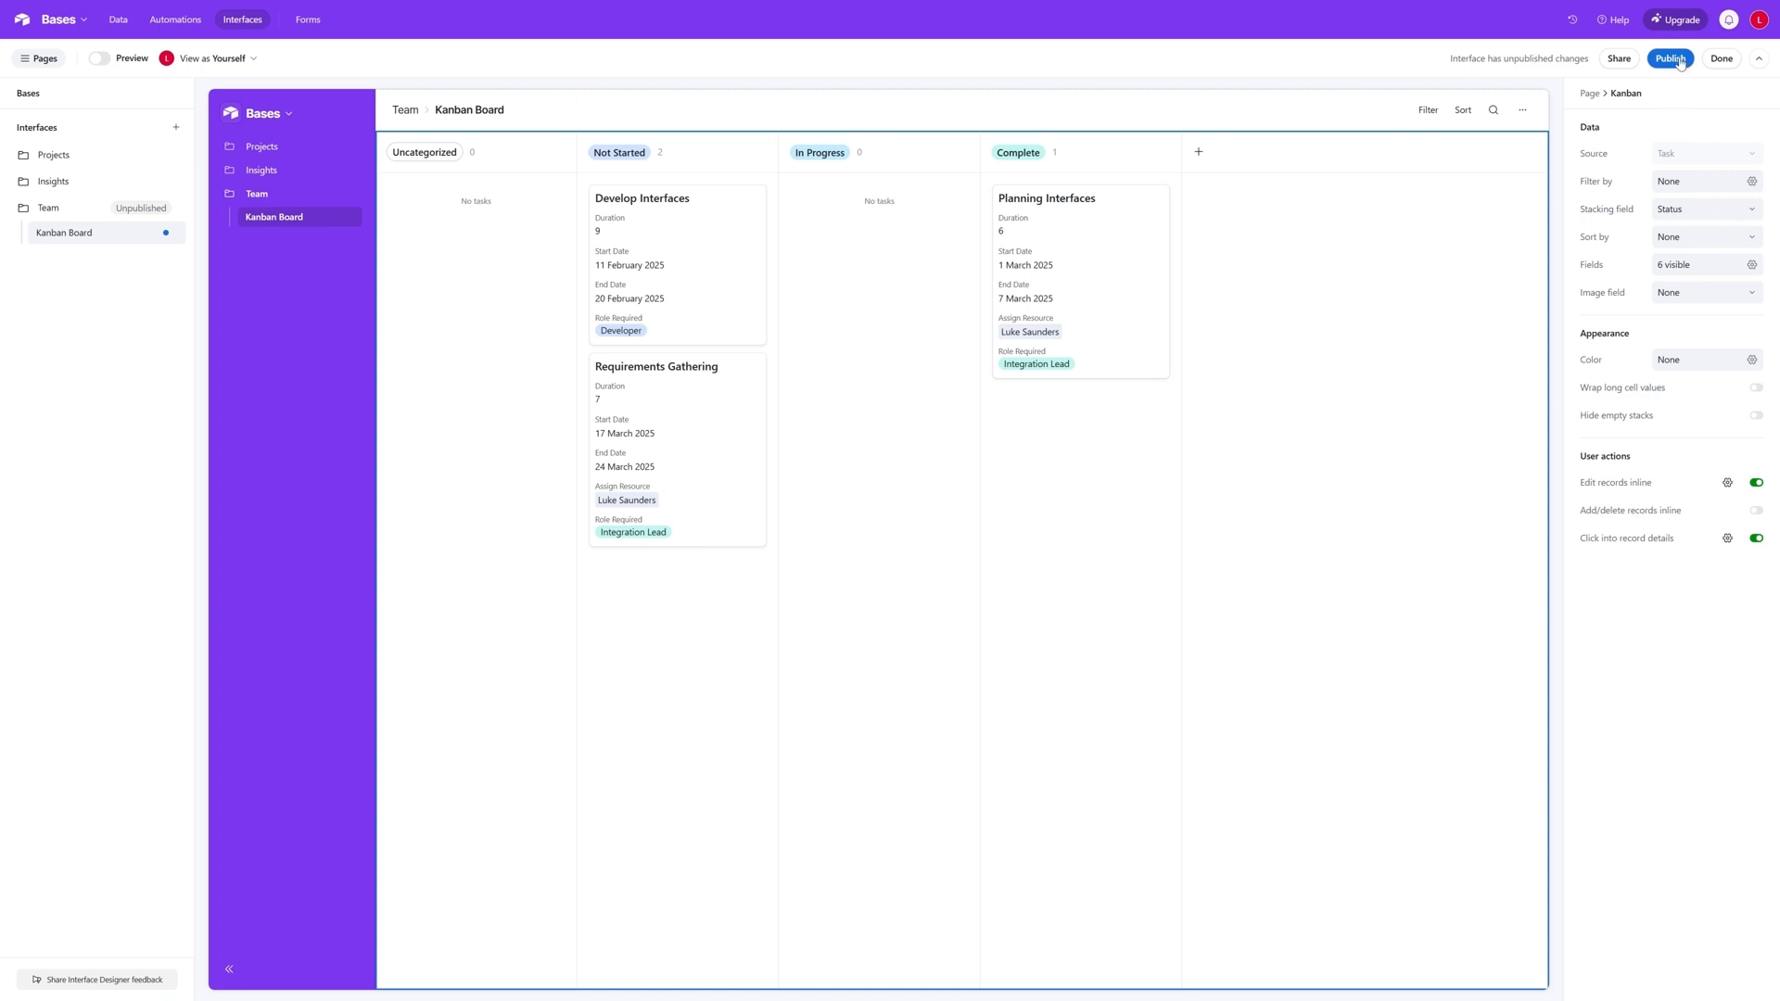
- Publish the Team interface
click(1752, 361)
click(1669, 58)
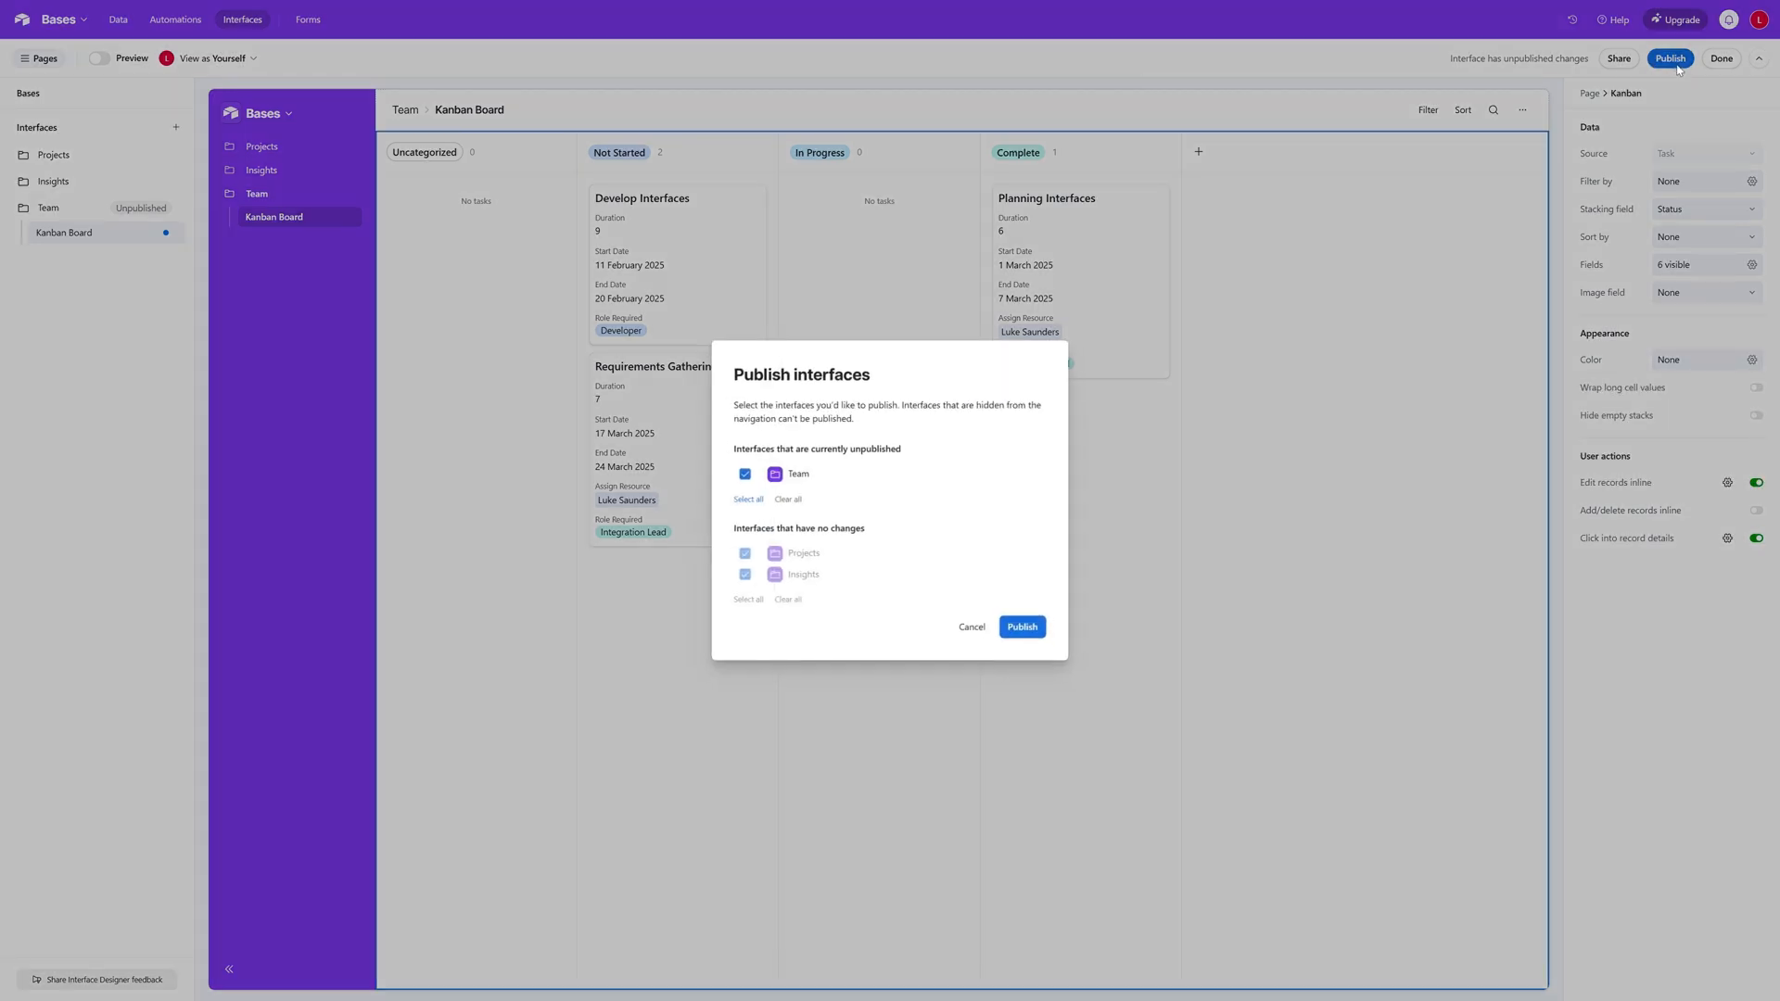
click(1023, 627)
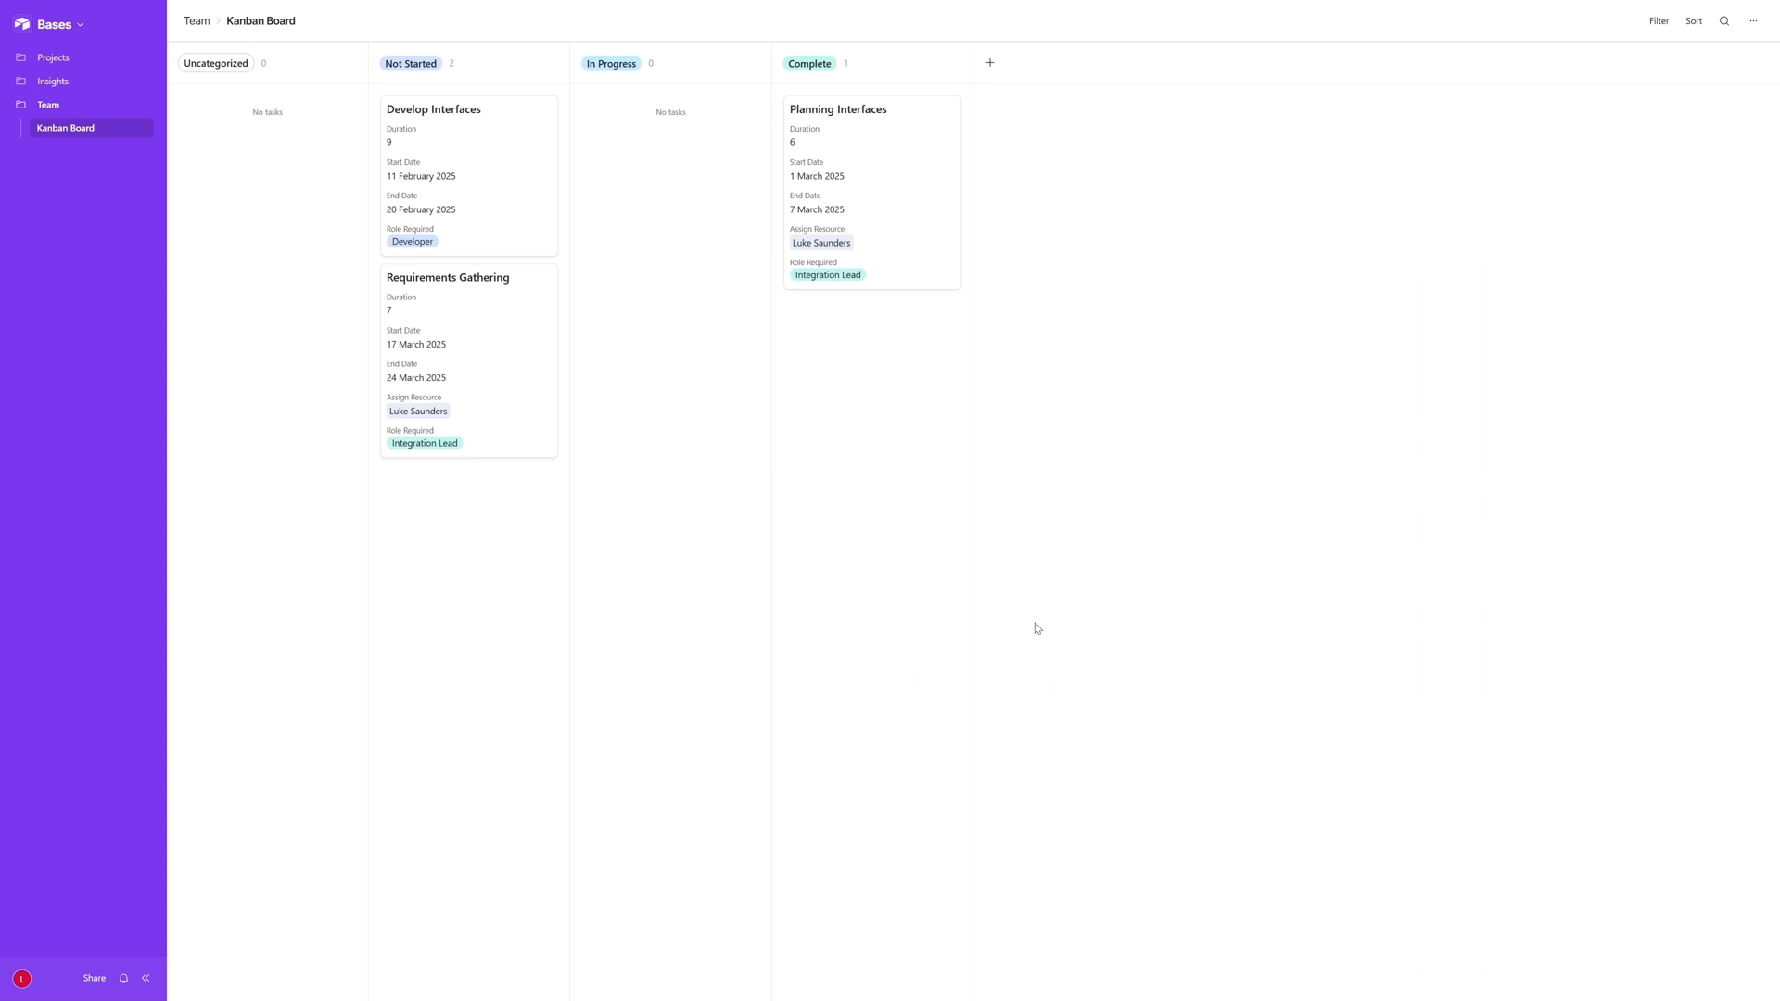
- Review the published Projects & Tasks page, including its views of projects with unallocated tasks and projects with late tasks
click(80, 61)
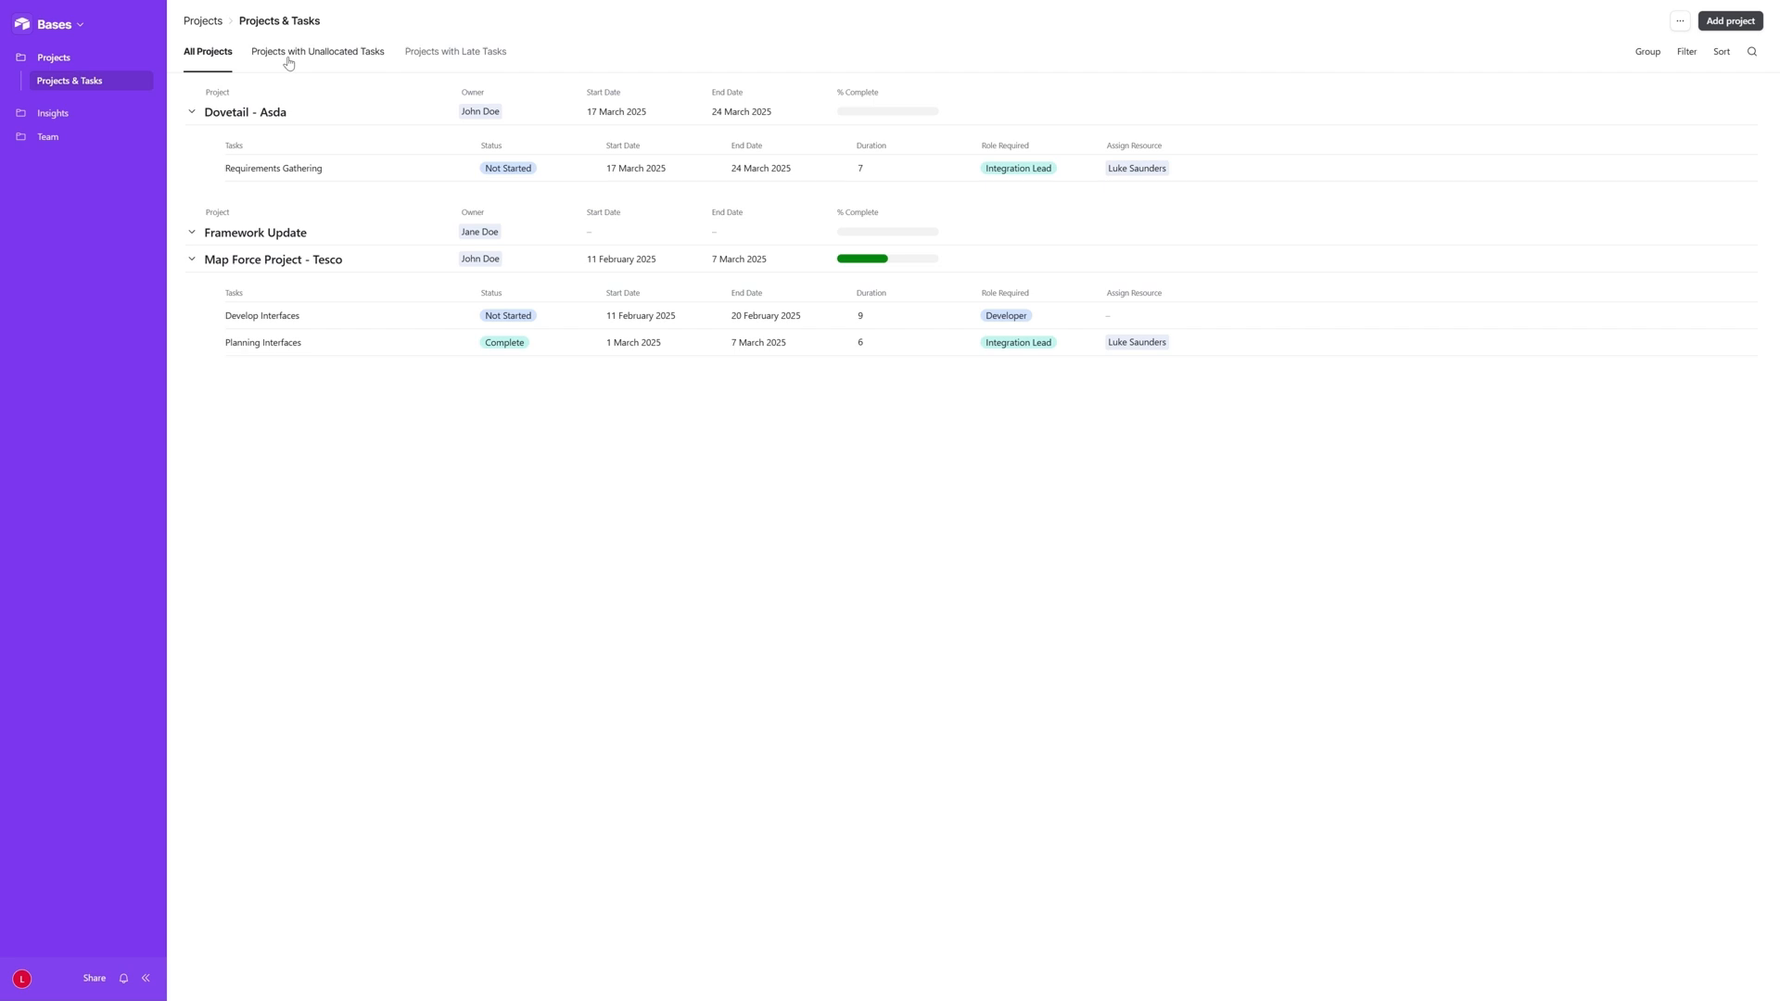
click(455, 54)
click(341, 59)
click(468, 61)
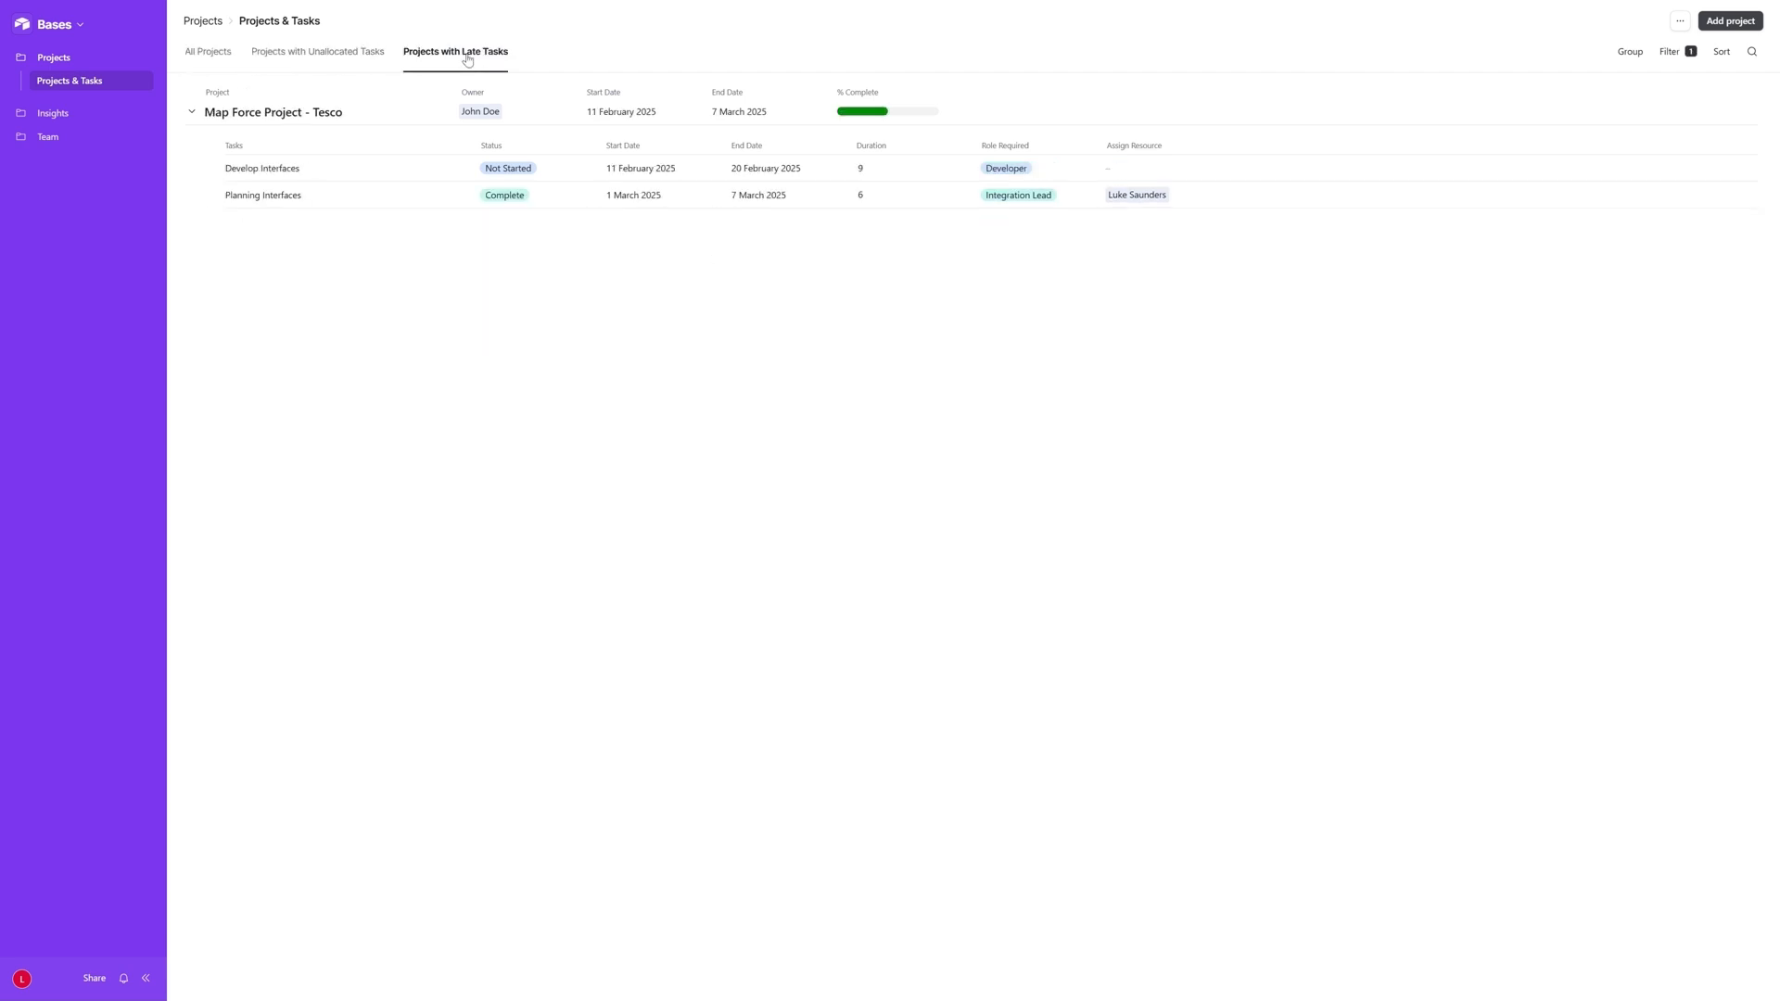
- Review the published Project Dashboard in the Insights interface, from the project figures through to the Person section
click(58, 115)
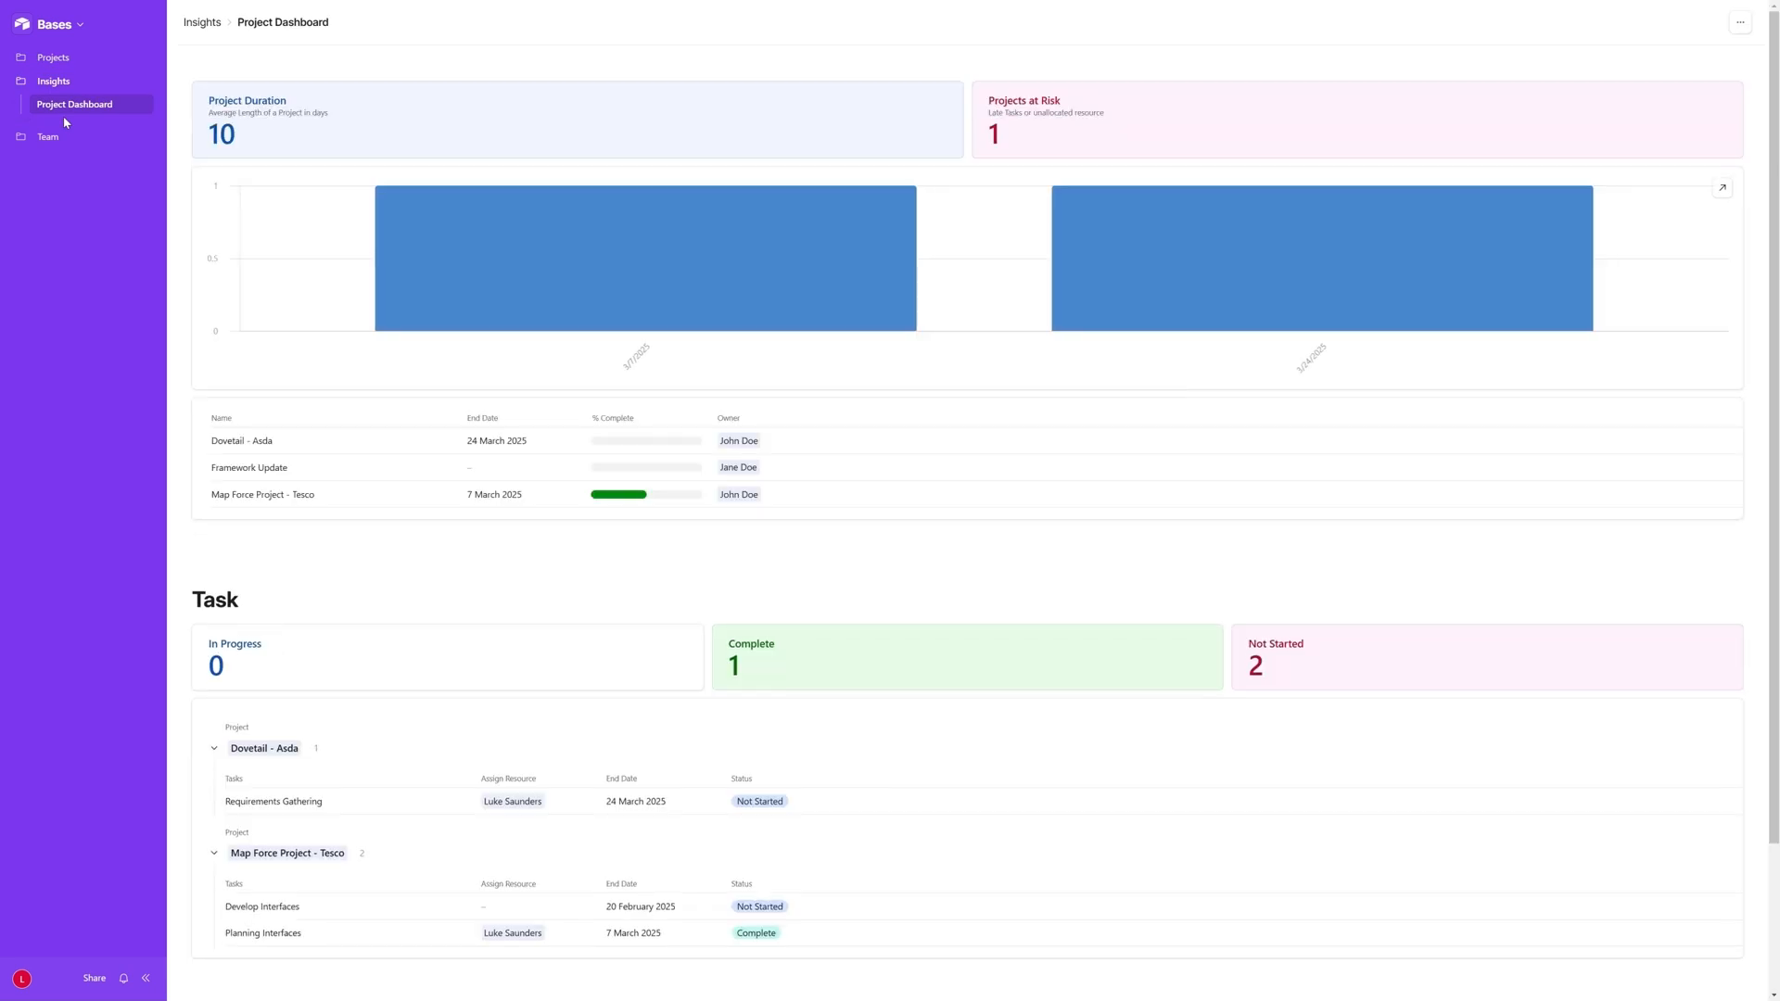
scroll(757, 412, down, 2)
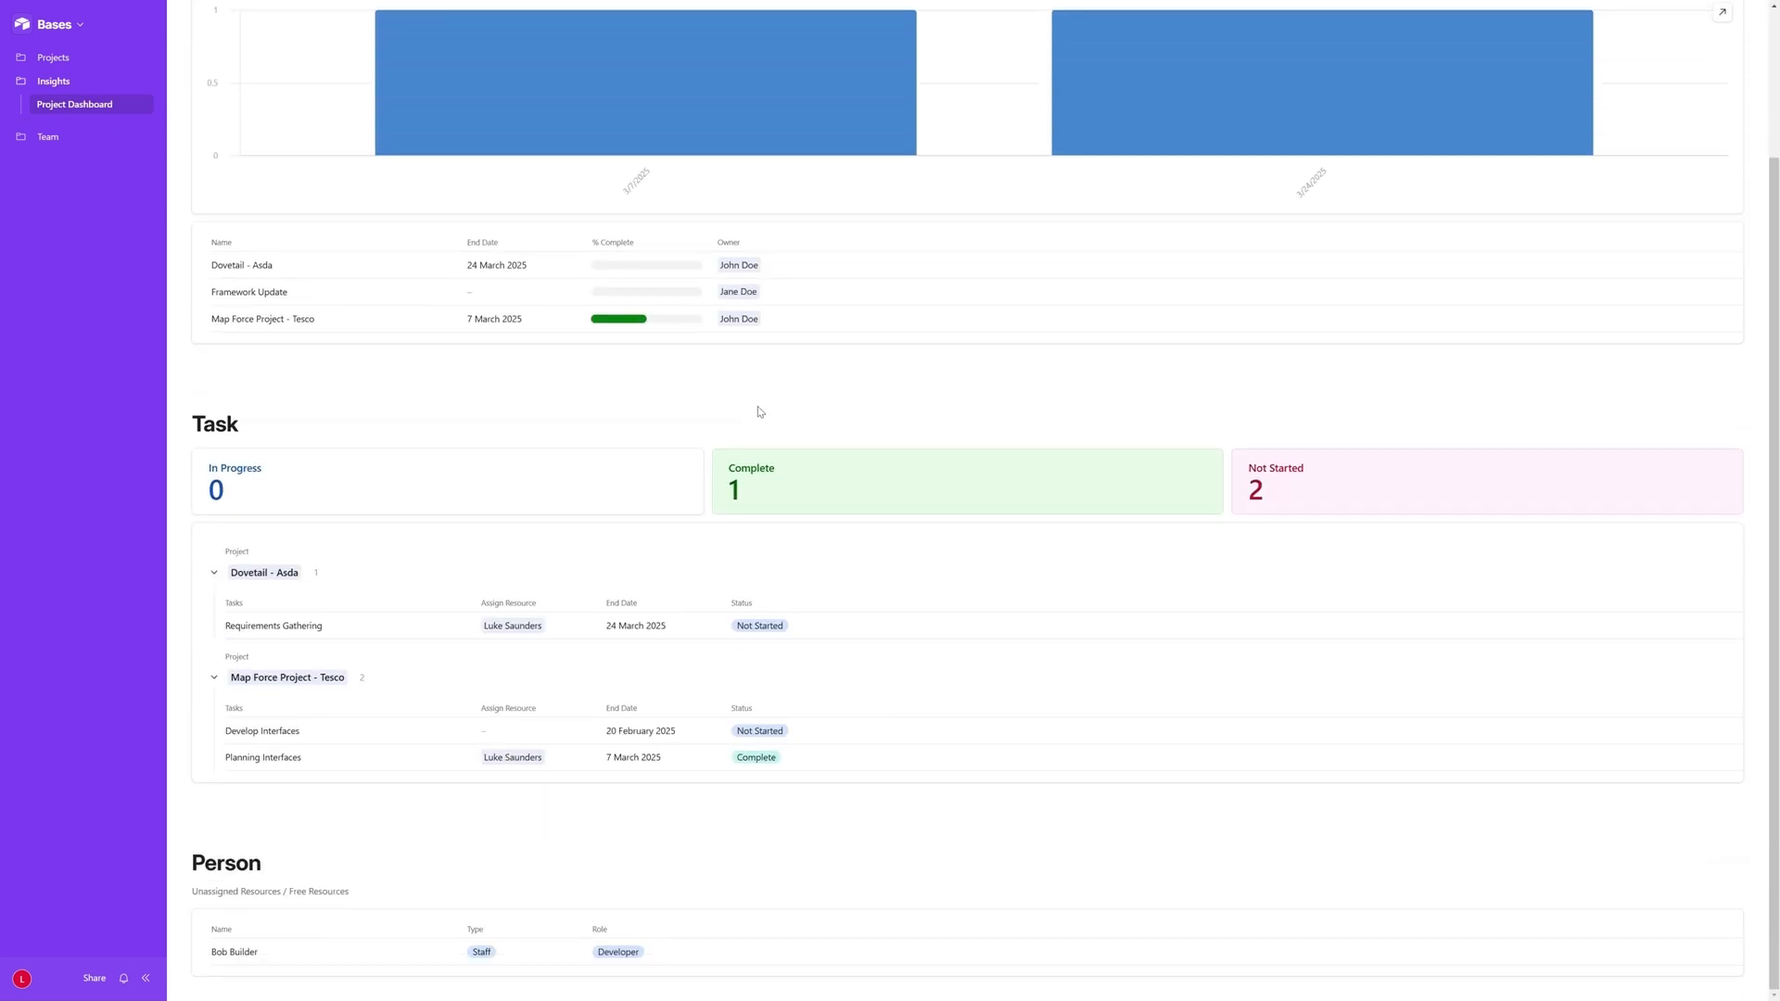
scroll(760, 411, up, 2)
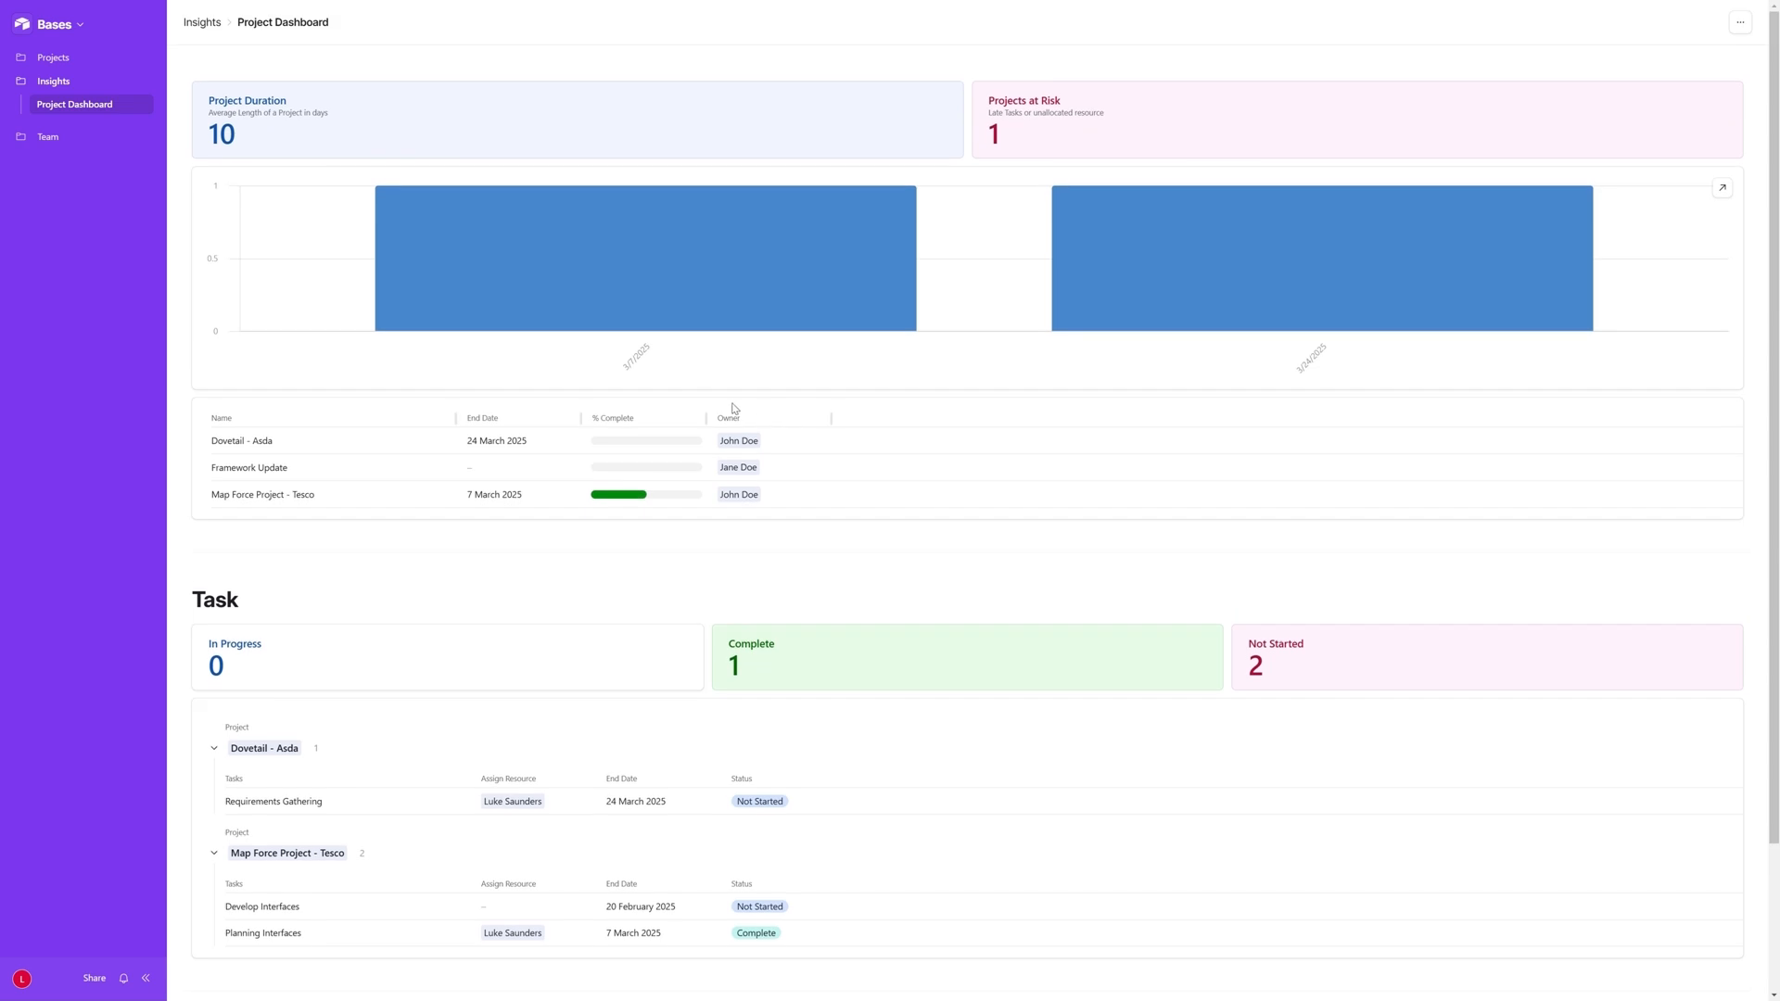
- View the Team interface's Kanban Board and look at its filter options without adding a condition
click(56, 138)
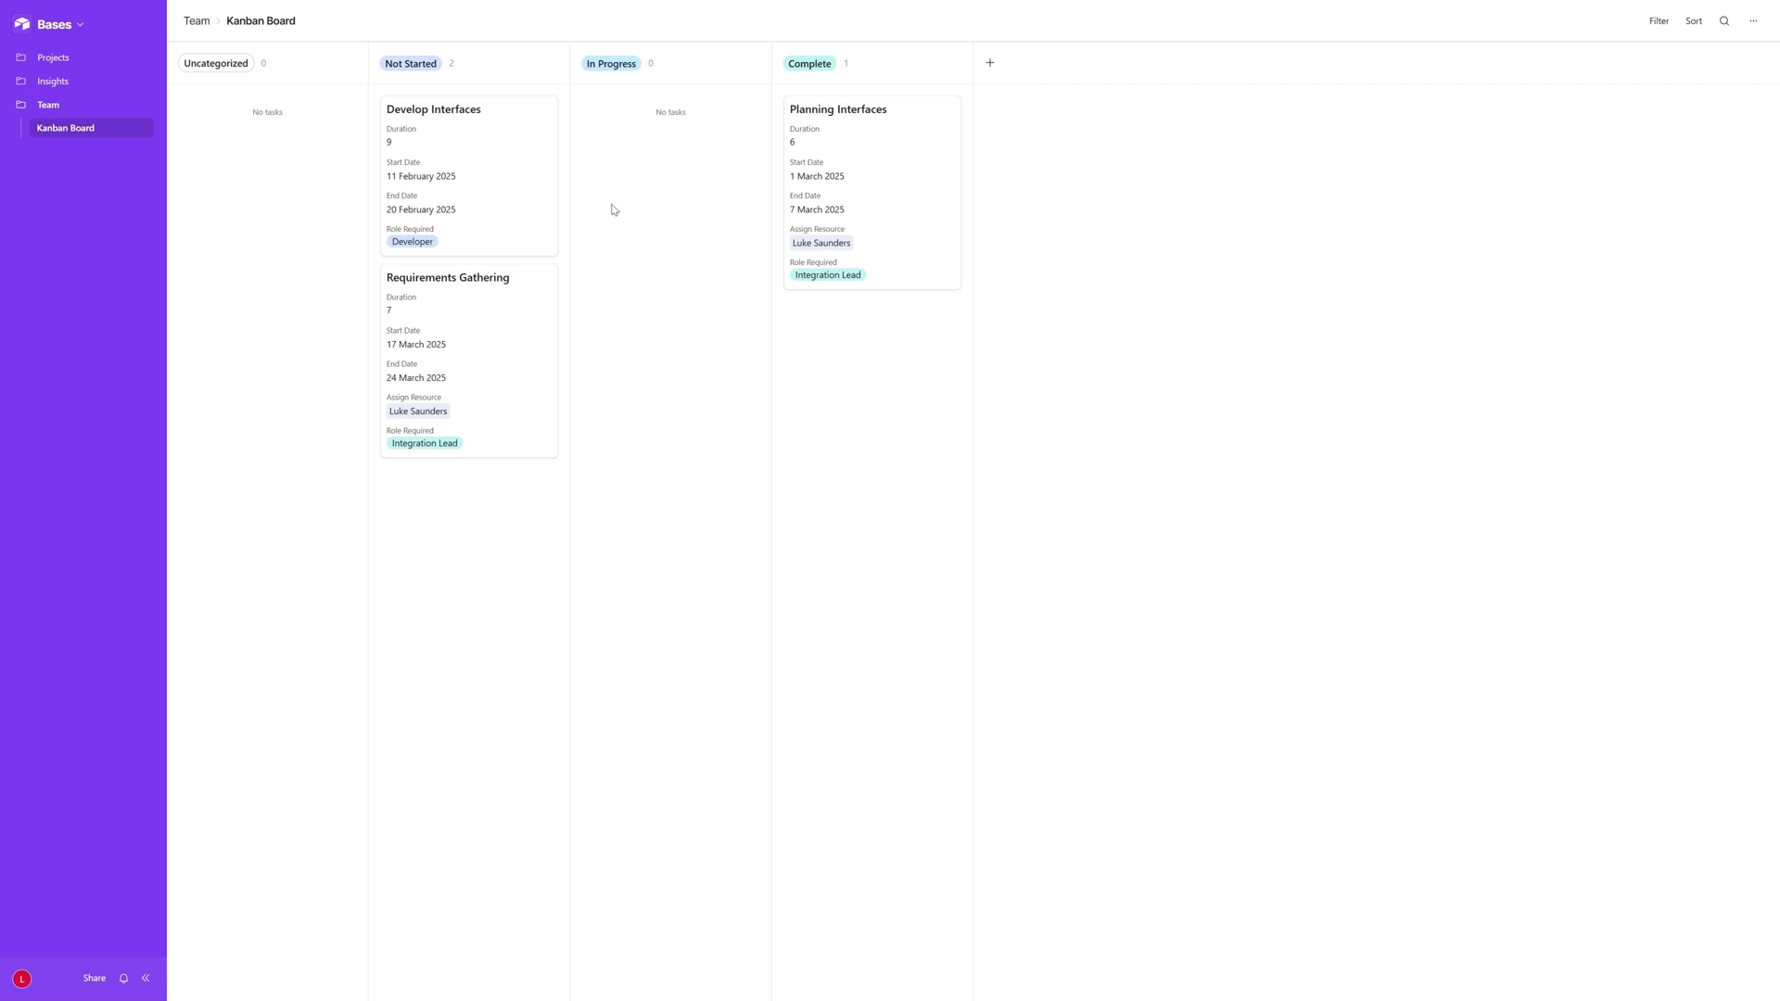
click(1659, 20)
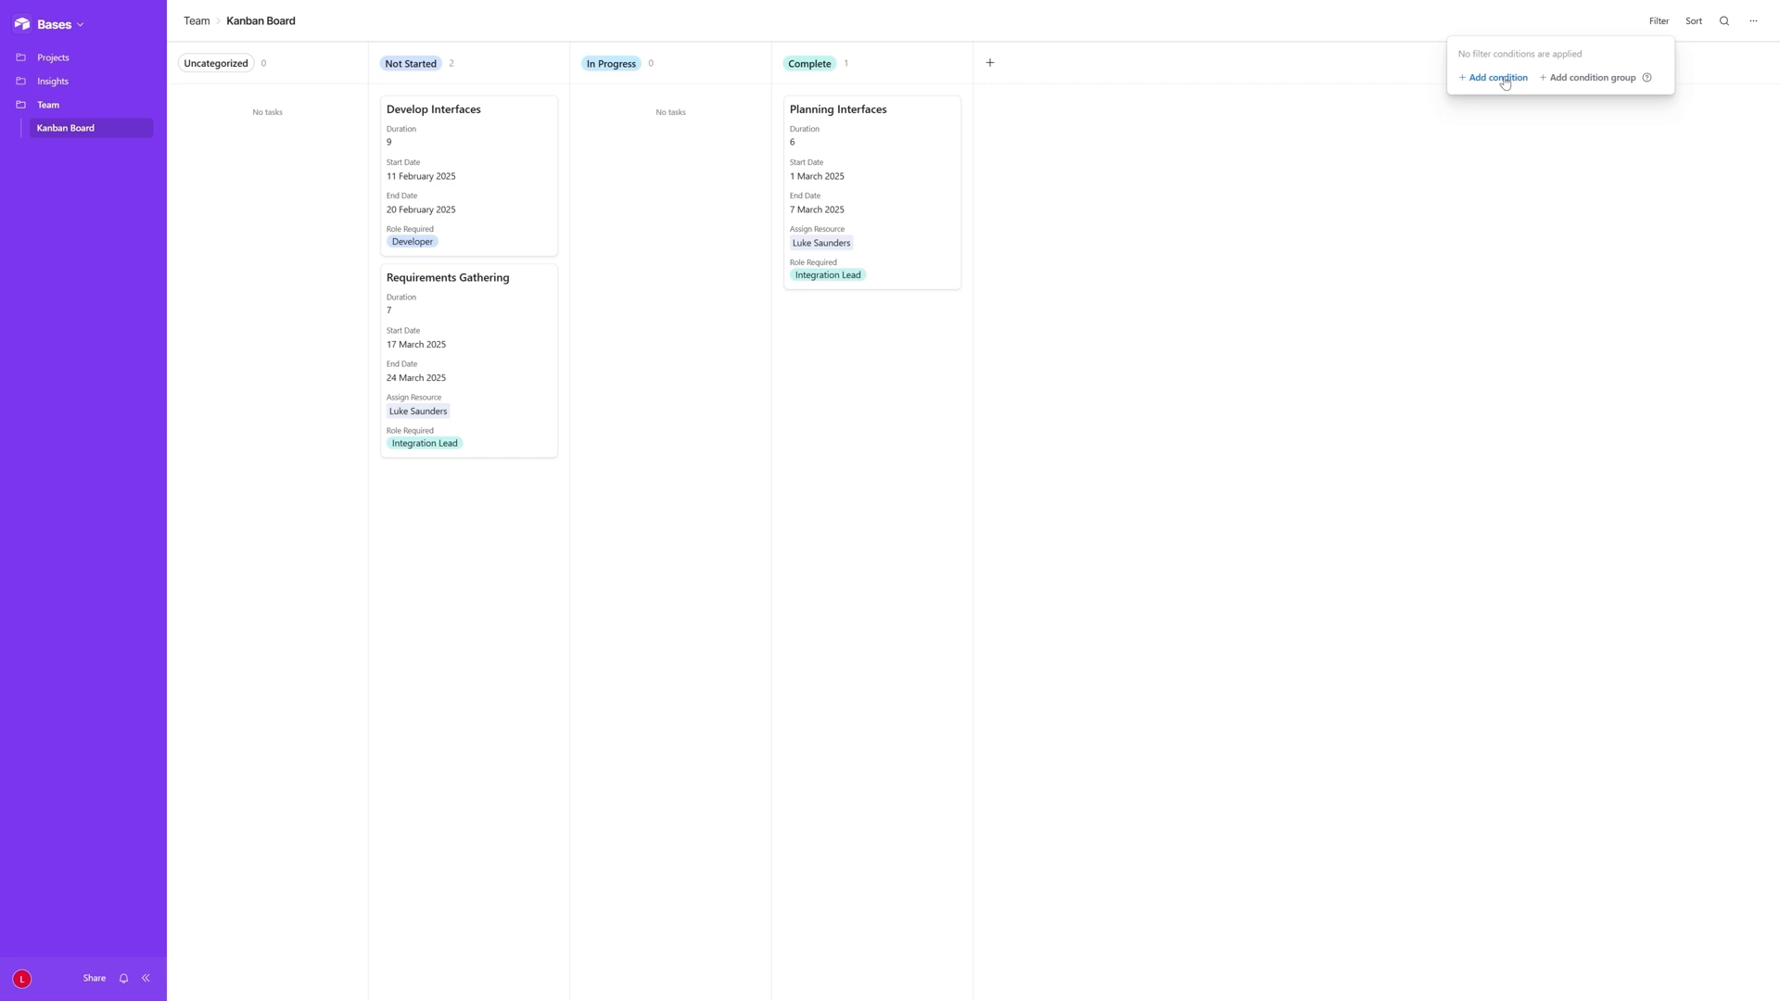
click(1314, 198)
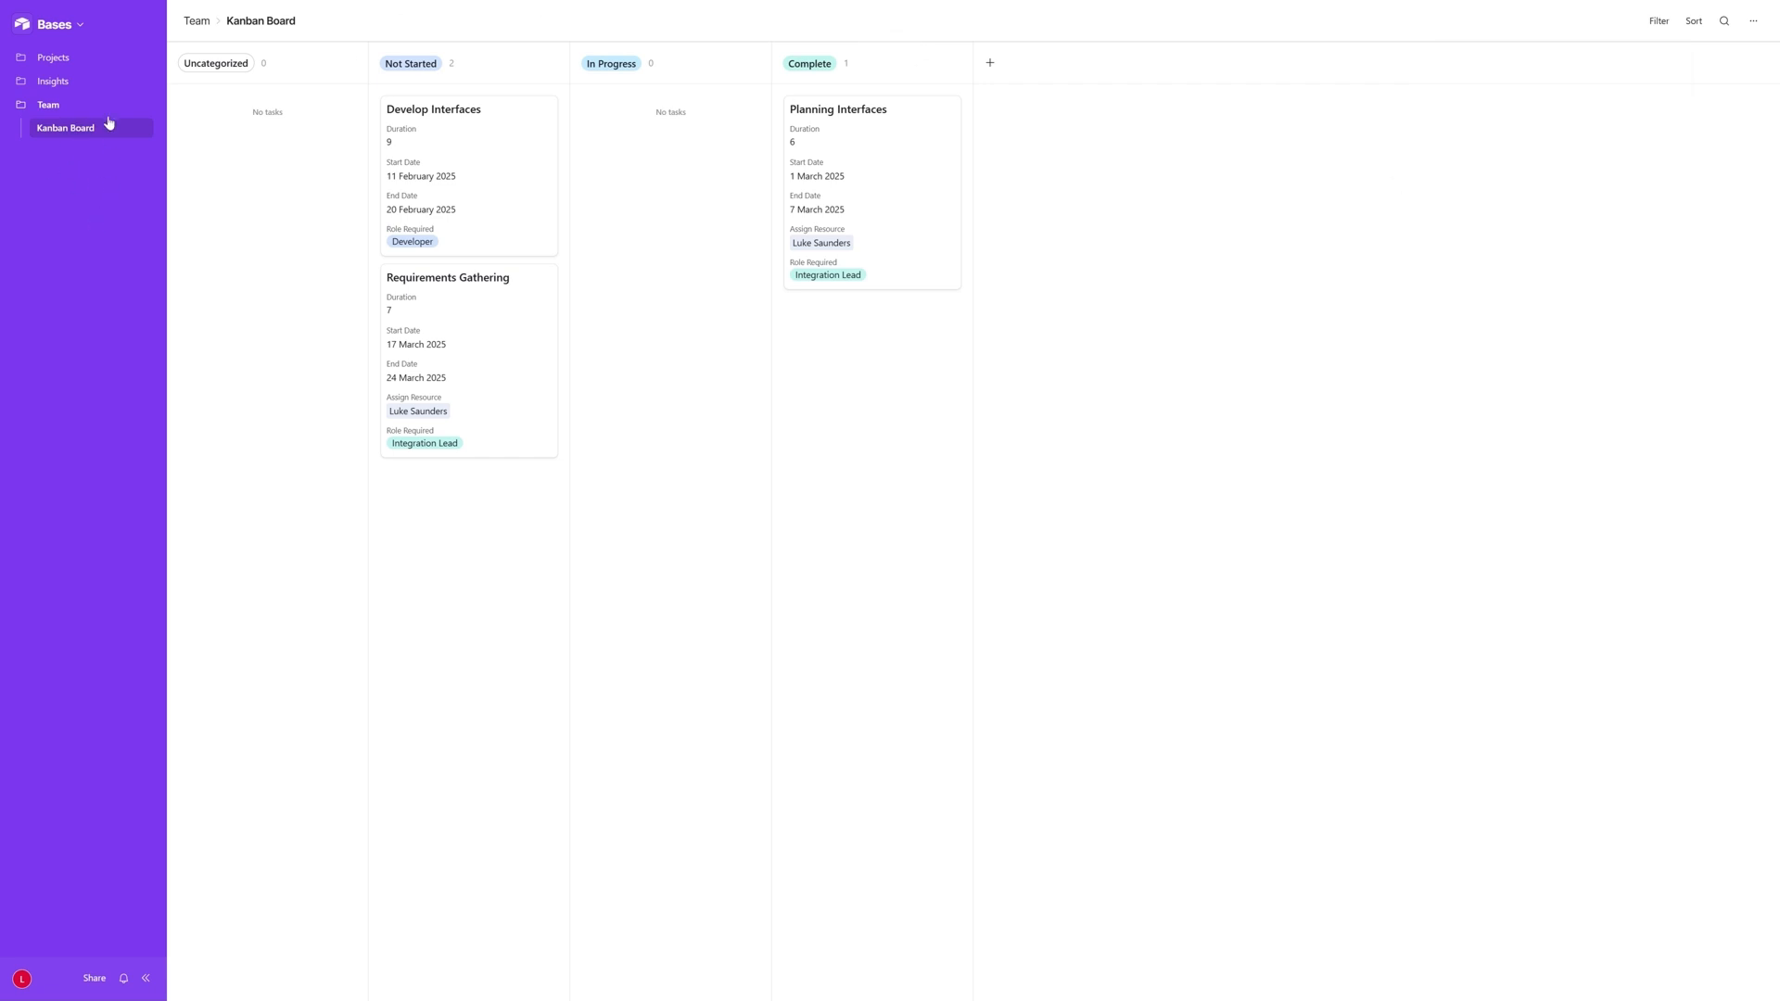